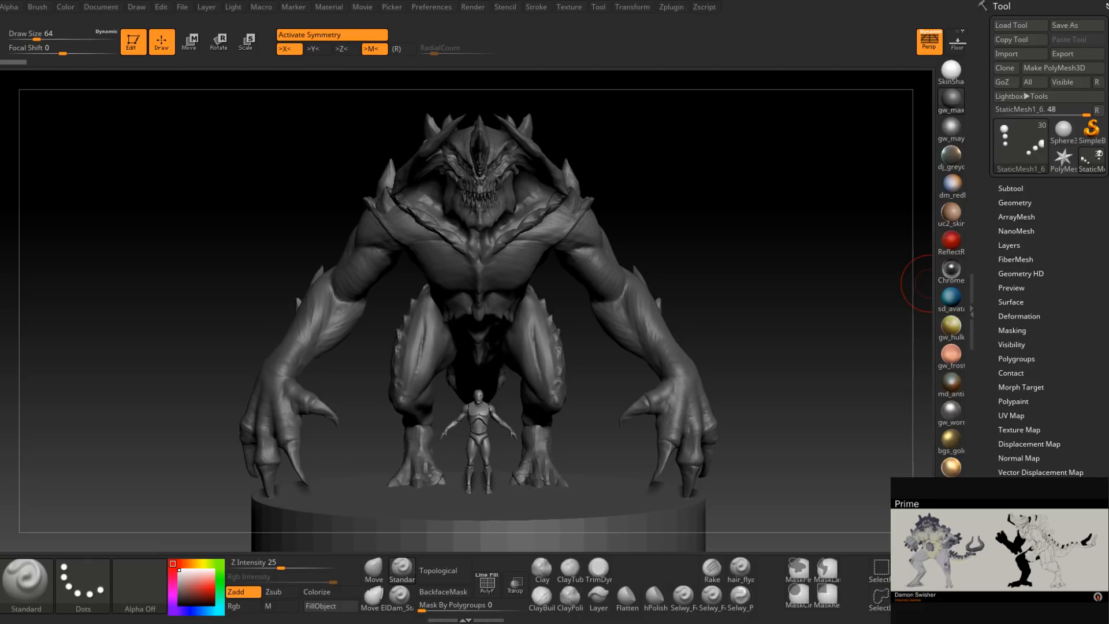
# Record a turntable movie of the creature sculpt.
pyautogui.click(371, 5)
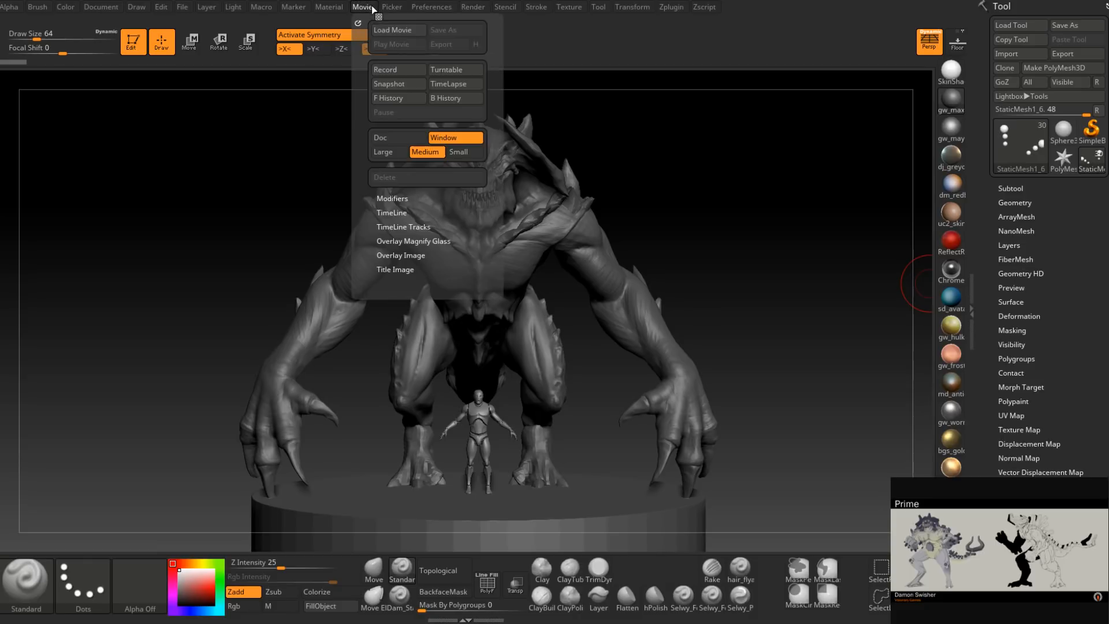
pyautogui.click(368, 7)
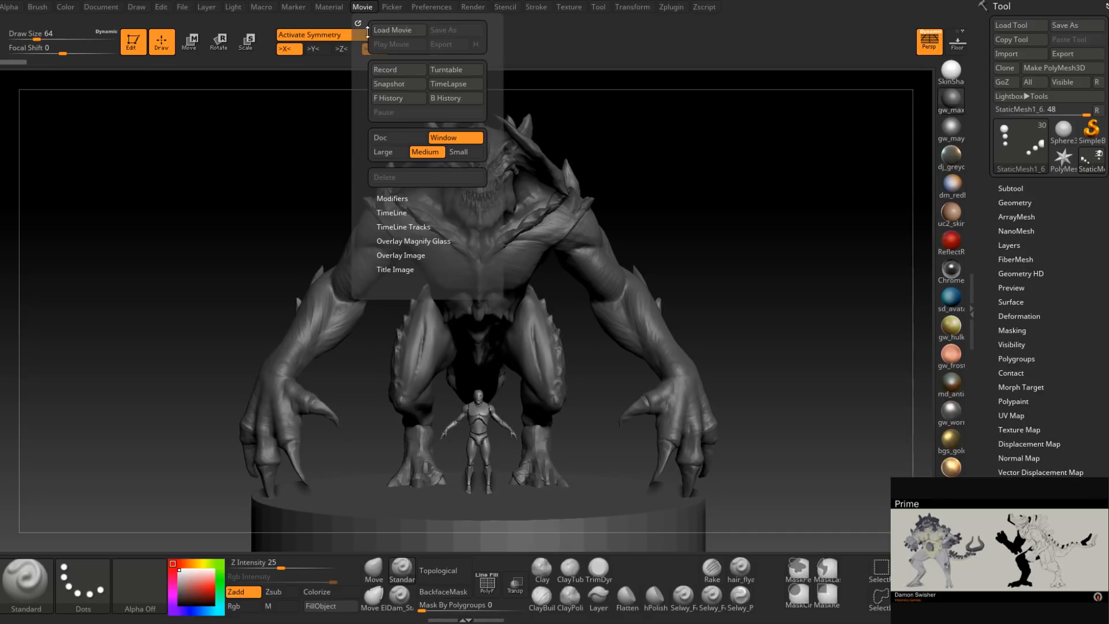
pyautogui.click(461, 71)
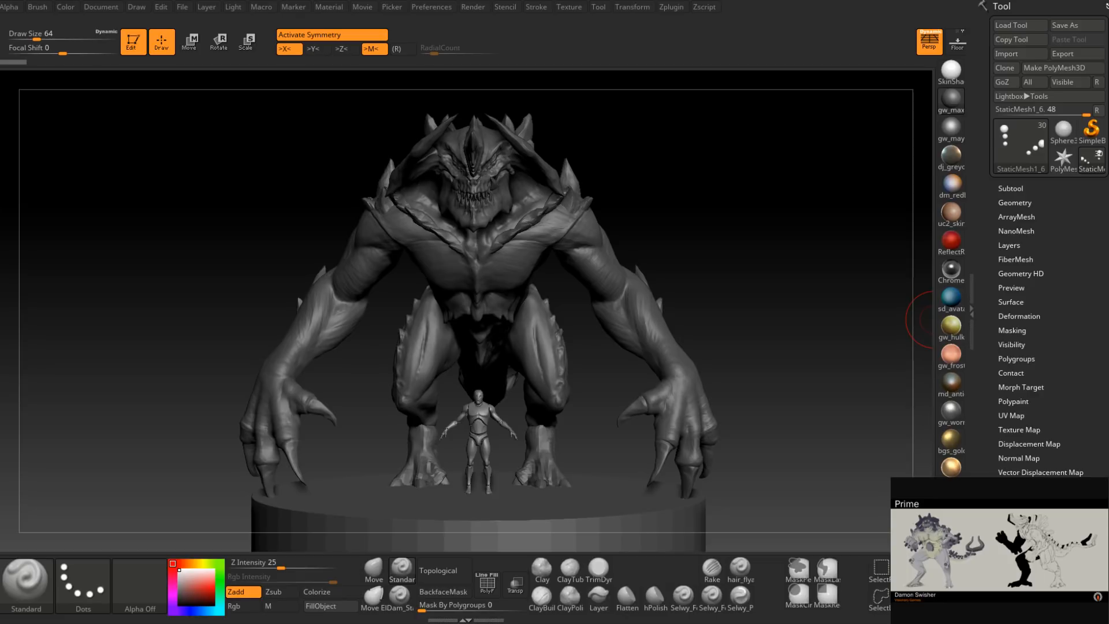
# Examine the creature's silhouette, tail, stance and pedestal from the front, side and three-quarter views beside the human figure.
pyautogui.moveTo(725, 281); pyautogui.dragTo(705, 303)
pyautogui.moveTo(715, 309)
pyautogui.keyDown('ctrl'); pyautogui.mouseDown(button='right')
pyautogui.moveTo(717, 264)
pyautogui.moveTo(778, 244)
pyautogui.moveTo(670, 272)
pyautogui.moveTo(670, 309)
pyautogui.moveTo(639, 309)
pyautogui.moveTo(584, 345)
pyautogui.mouseUp(button='right'); pyautogui.keyUp('ctrl')
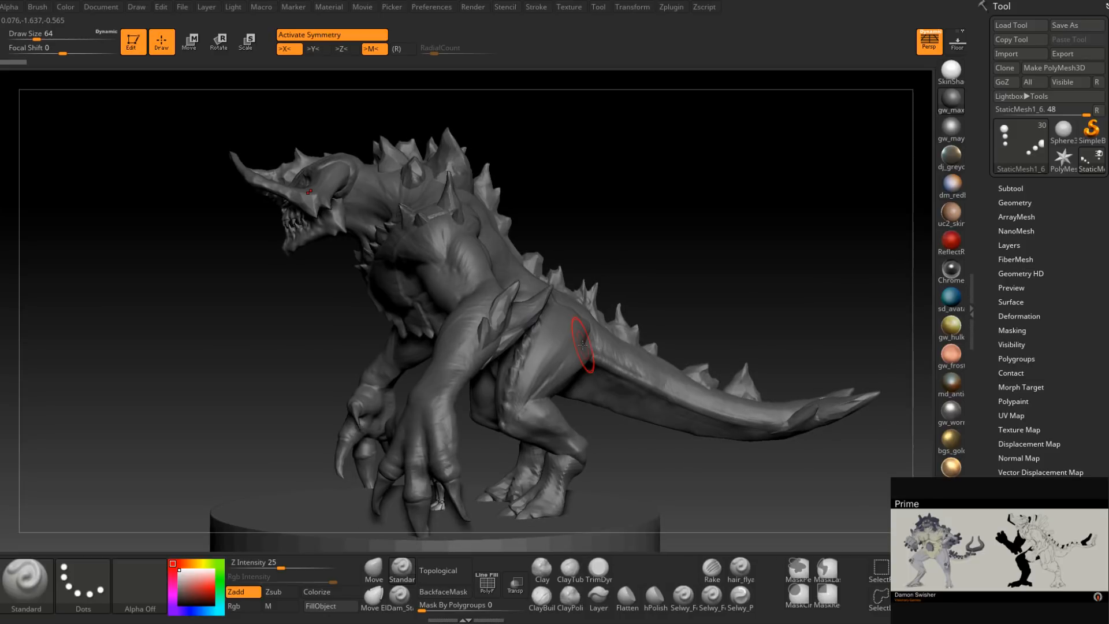
pyautogui.moveTo(583, 344); pyautogui.dragTo(381, 335, button='right')
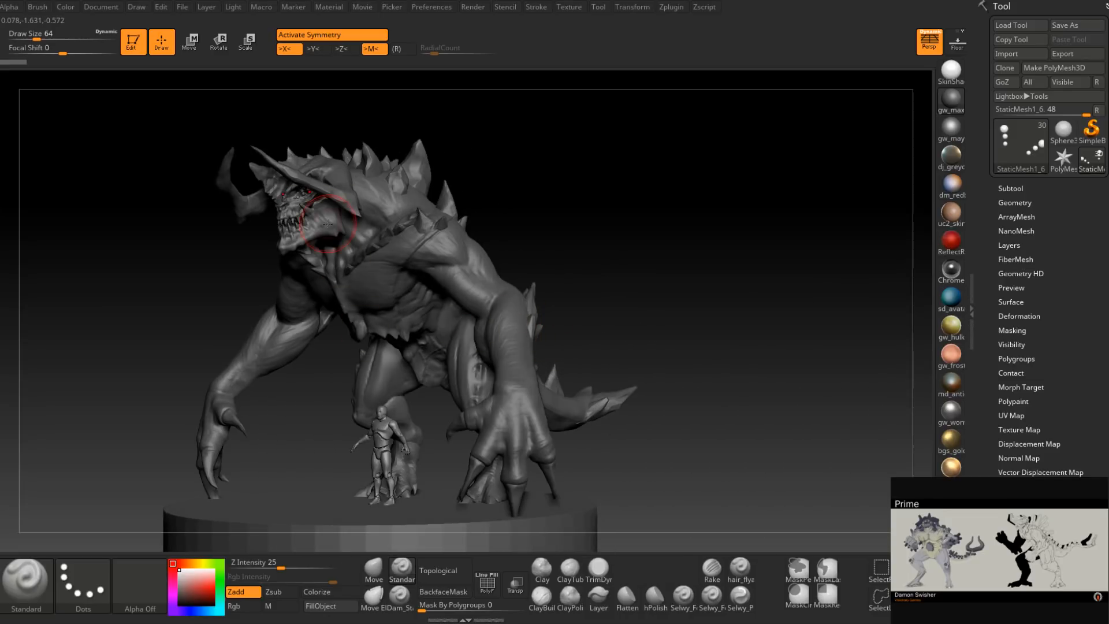
pyautogui.moveTo(564, 347)
pyautogui.mouseDown(button='right')
pyautogui.moveTo(535, 406)
pyautogui.moveTo(513, 370)
pyautogui.mouseUp(button='right')
pyautogui.moveTo(539, 418)
pyautogui.mouseDown(button='right')
pyautogui.moveTo(444, 462)
pyautogui.moveTo(593, 394)
pyautogui.moveTo(579, 357)
pyautogui.mouseUp(button='right')
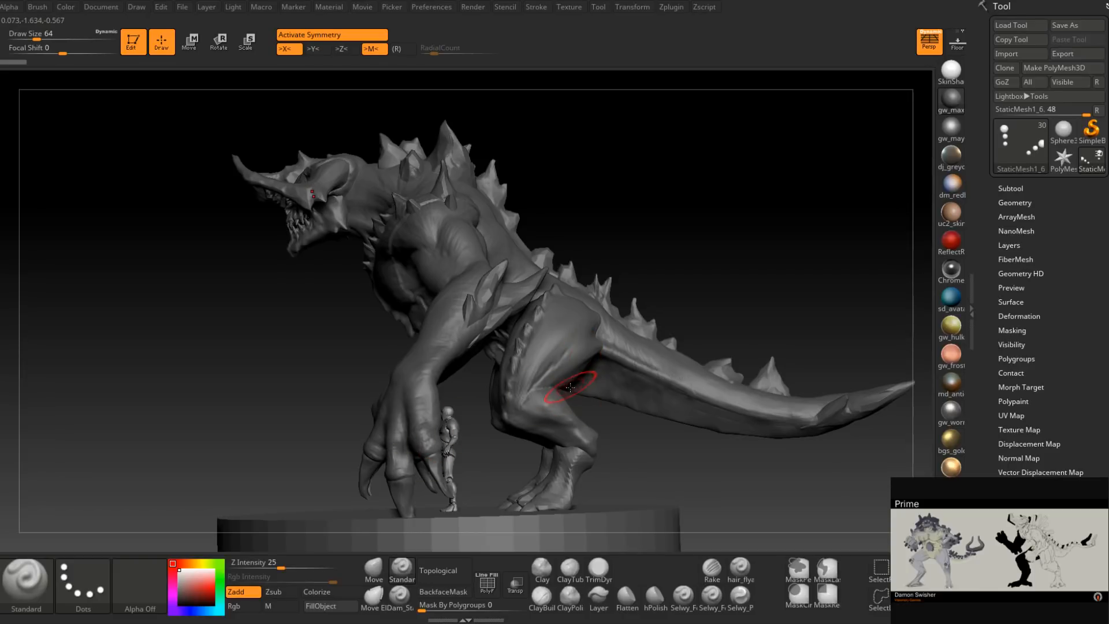
pyautogui.moveTo(555, 391); pyautogui.dragTo(571, 390, button='right')
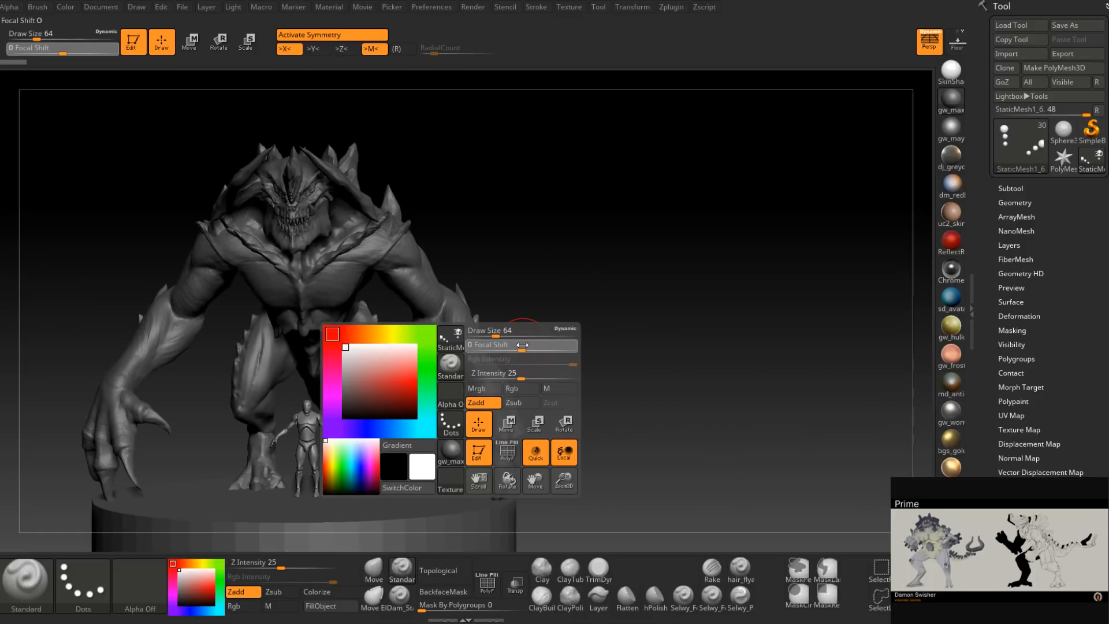
pyautogui.click(507, 301)
pyautogui.keyDown('alt'); pyautogui.moveTo(507, 301); pyautogui.dragTo(474, 346, button='right'); pyautogui.keyUp('alt')
pyautogui.moveTo(450, 289); pyautogui.dragTo(599, 288, button='right')
pyautogui.keyDown('alt'); pyautogui.moveTo(595, 474); pyautogui.dragTo(584, 332, button='right'); pyautogui.keyUp('alt')
pyautogui.moveTo(584, 332)
pyautogui.keyDown('ctrl'); pyautogui.mouseDown(button='right')
pyautogui.moveTo(574, 305)
pyautogui.moveTo(664, 216)
pyautogui.mouseUp(button='right'); pyautogui.keyUp('ctrl')
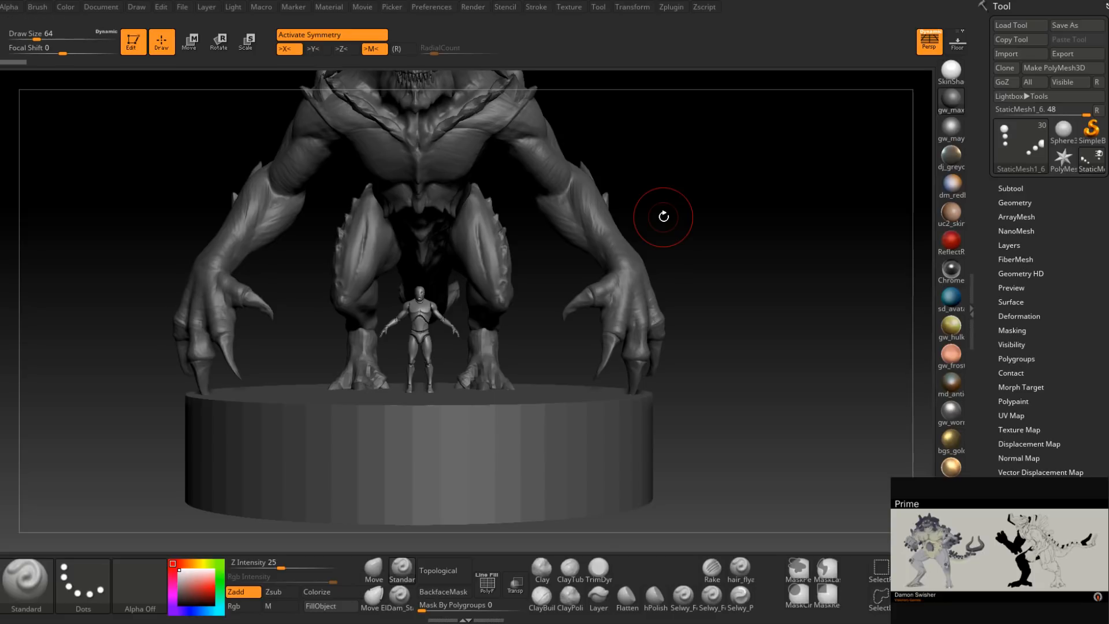
# On the PM3D_Sphere3D1 subtool, mask a thin line from the armpit down the side of the chest at draw size 11.
pyautogui.moveTo(700, 248); pyautogui.dragTo(701, 218)
pyautogui.moveTo(420, 177)
pyautogui.keyDown('alt'); pyautogui.mouseDown(button='right')
pyautogui.moveTo(433, 296)
pyautogui.moveTo(577, 354)
pyautogui.moveTo(548, 335)
pyautogui.moveTo(541, 308)
pyautogui.mouseUp(button='right'); pyautogui.keyUp('alt')
pyautogui.press('space')
pyautogui.moveTo(563, 286); pyautogui.dragTo(547, 292)
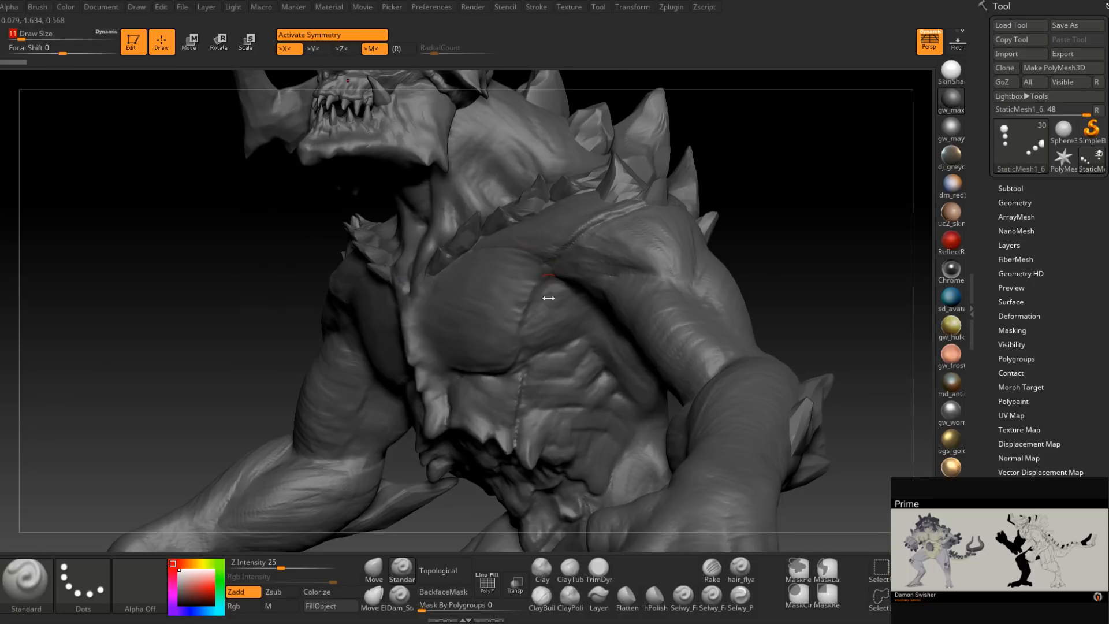
pyautogui.moveTo(547, 292); pyautogui.dragTo(541, 286, button='right')
pyautogui.keyDown('alt'); pyautogui.click(541, 287); pyautogui.keyUp('alt')
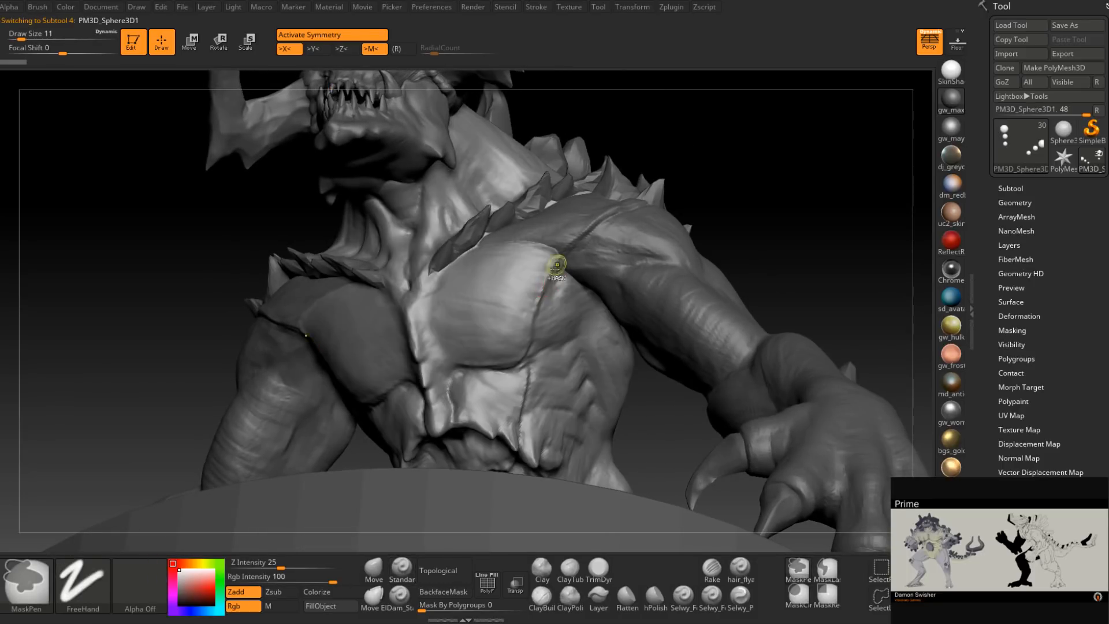
pyautogui.keyDown('ctrl'); pyautogui.moveTo(538, 316); pyautogui.dragTo(519, 447); pyautogui.keyUp('ctrl')
# Examine the proportions of the creature's torso, legs, arms and hands against the human figure from several angles.
pyautogui.moveTo(527, 405); pyautogui.dragTo(533, 409, button='right')
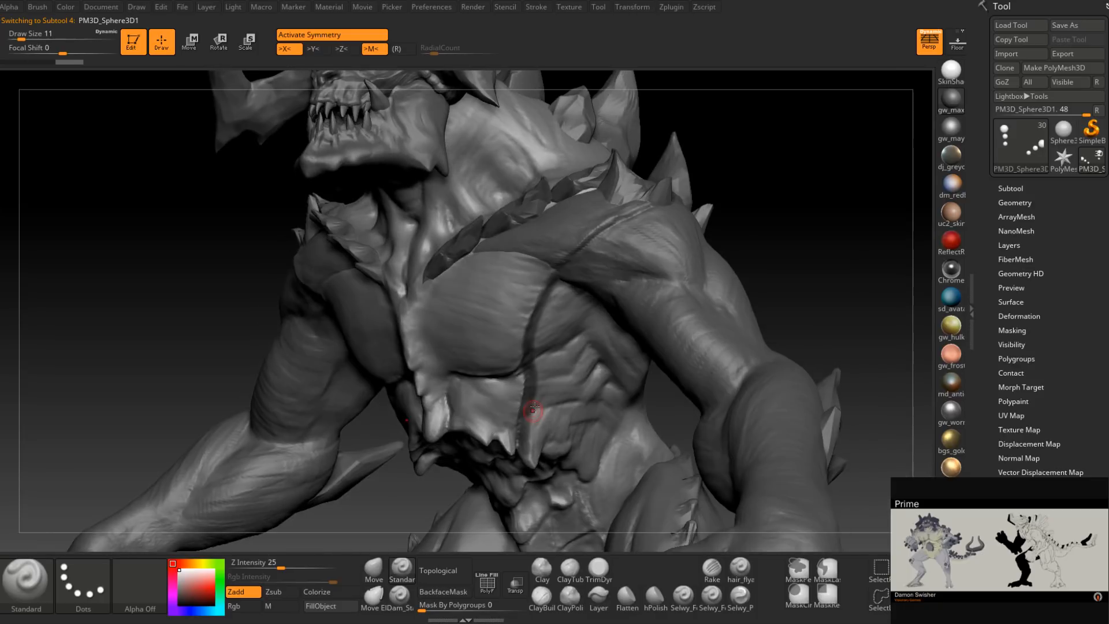
pyautogui.moveTo(534, 408); pyautogui.dragTo(687, 404, button='right')
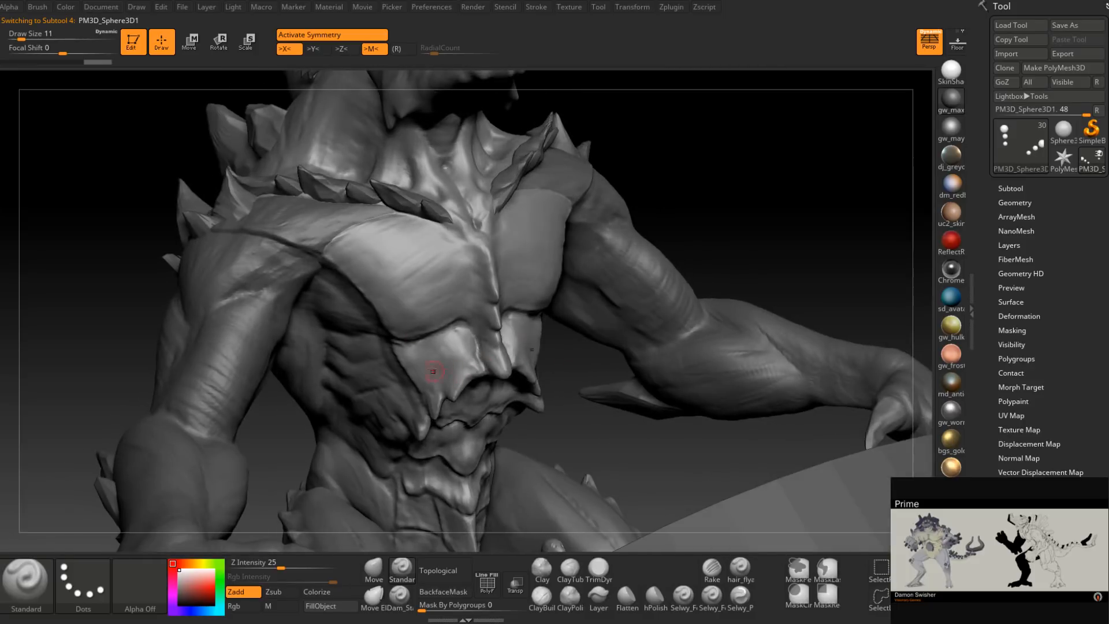
pyautogui.moveTo(514, 309); pyautogui.dragTo(470, 255, button='right')
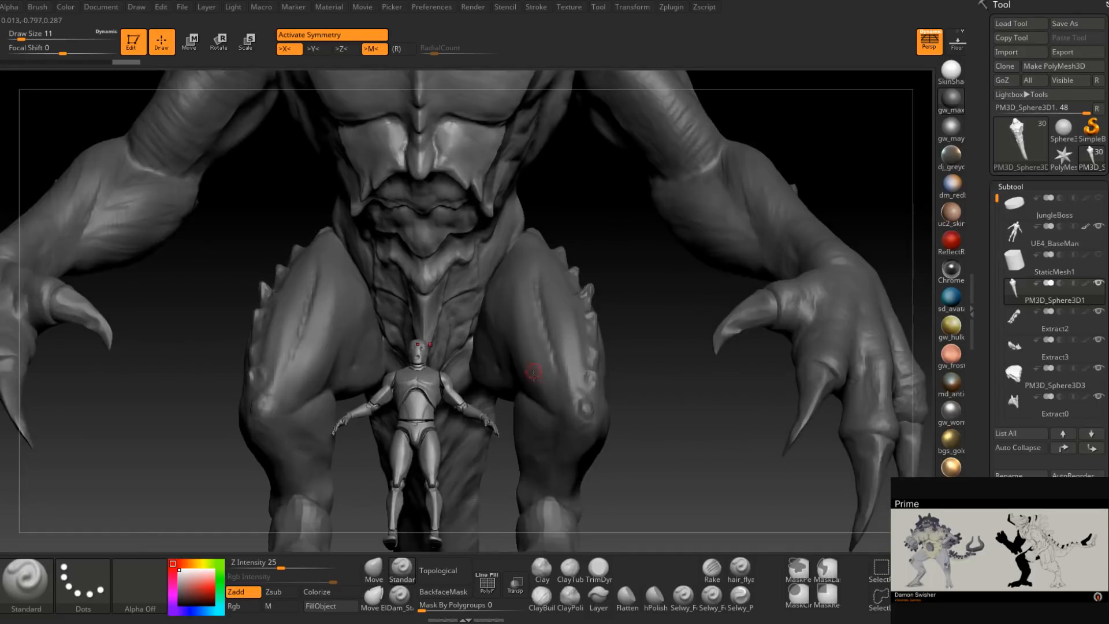
pyautogui.moveTo(415, 323); pyautogui.dragTo(518, 330, button='right')
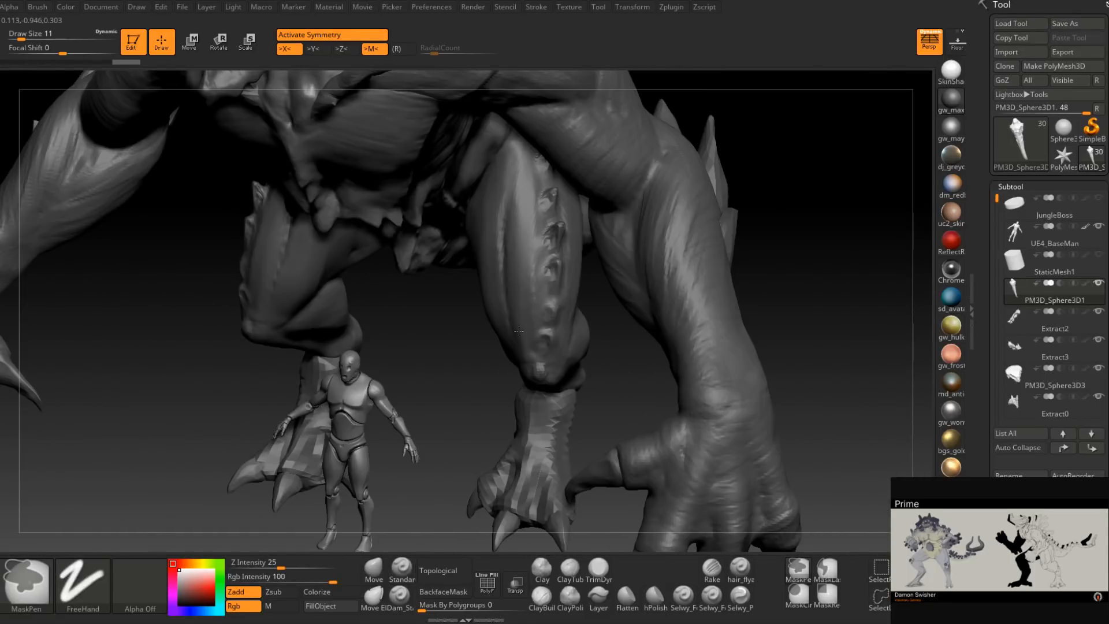
pyautogui.moveTo(518, 331)
pyautogui.keyDown('ctrl'); pyautogui.mouseDown(button='right')
pyautogui.moveTo(560, 255)
pyautogui.moveTo(560, 366)
pyautogui.moveTo(580, 335)
pyautogui.moveTo(573, 364)
pyautogui.mouseUp(button='right'); pyautogui.keyUp('ctrl')
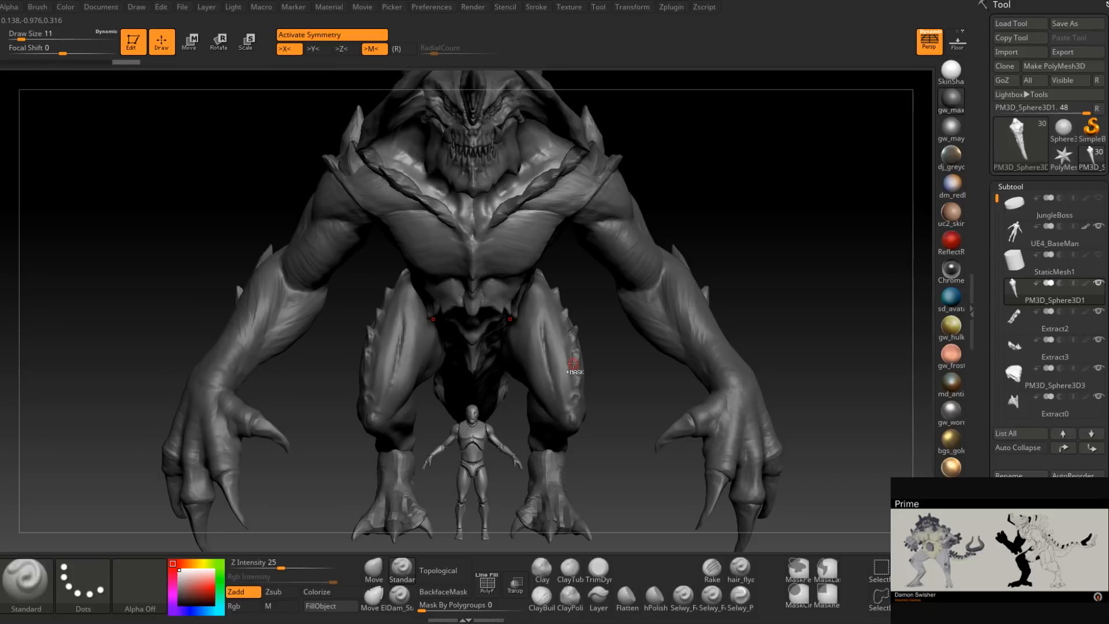
pyautogui.press('f')
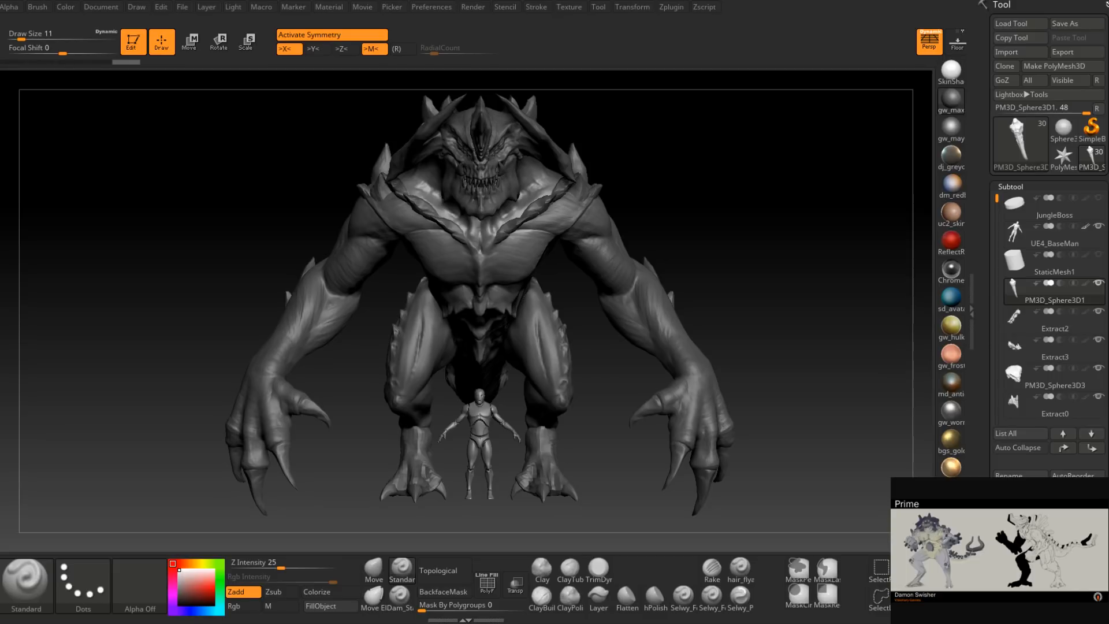
pyautogui.moveTo(733, 242); pyautogui.dragTo(569, 320)
pyautogui.moveTo(567, 319)
pyautogui.keyDown('alt'); pyautogui.mouseDown(button='right')
pyautogui.moveTo(582, 414)
pyautogui.moveTo(577, 317)
pyautogui.moveTo(559, 364)
pyautogui.moveTo(612, 370)
pyautogui.moveTo(569, 373)
pyautogui.mouseUp(button='right'); pyautogui.keyUp('alt')
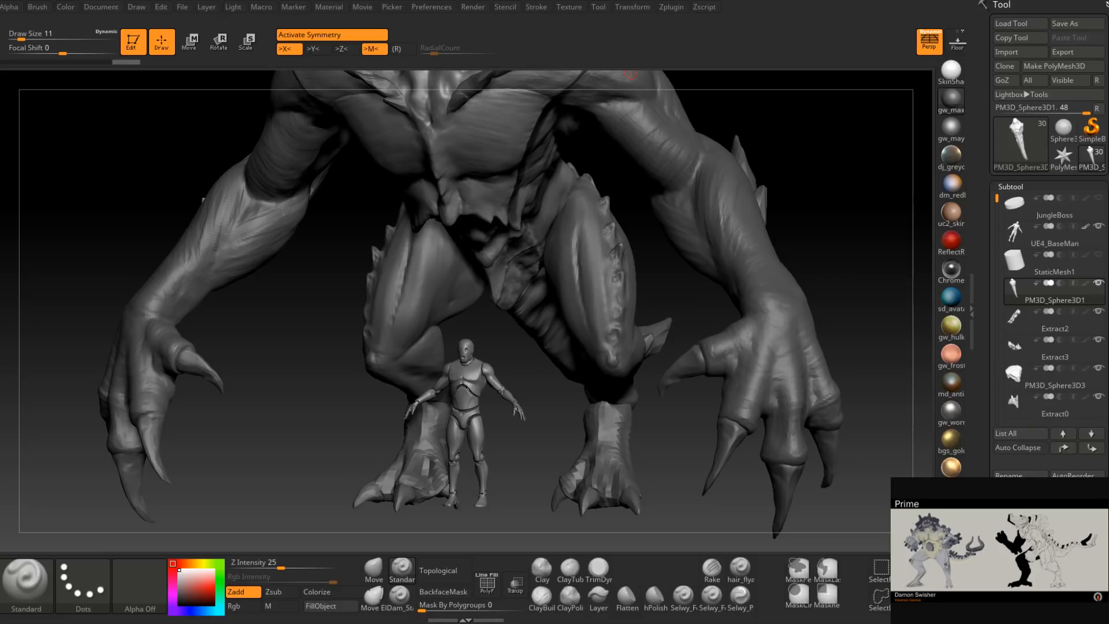
pyautogui.moveTo(674, 290)
pyautogui.mouseDown()
pyautogui.moveTo(698, 243)
pyautogui.moveTo(713, 267)
pyautogui.moveTo(685, 250)
pyautogui.moveTo(690, 309)
pyautogui.moveTo(696, 269)
pyautogui.moveTo(685, 272)
pyautogui.mouseUp()
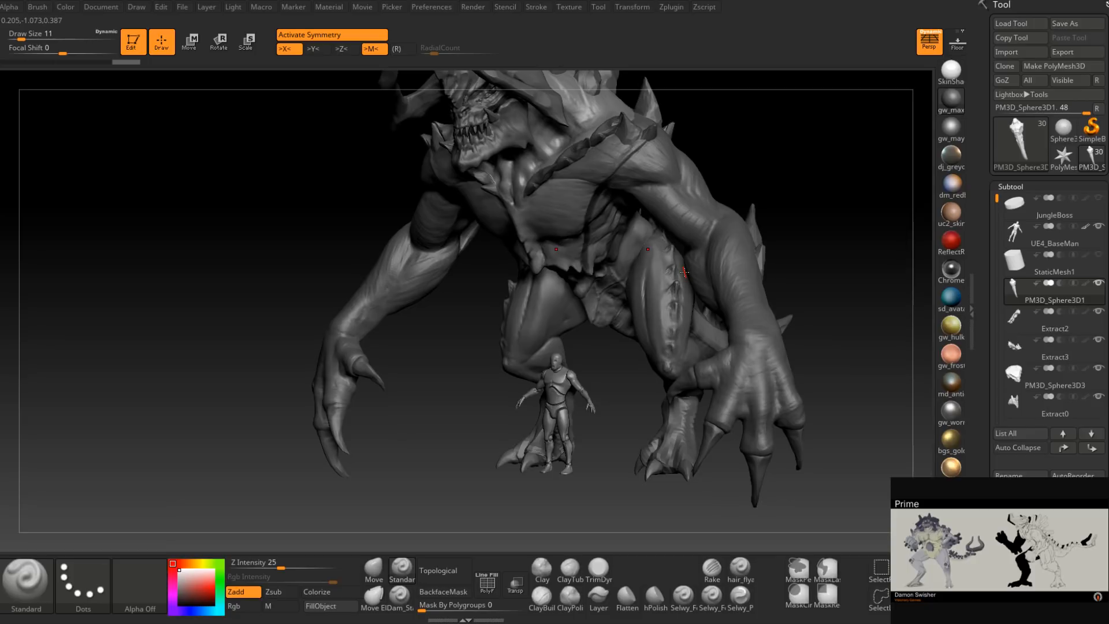
pyautogui.moveTo(715, 254)
pyautogui.keyDown('alt'); pyautogui.mouseDown(button='right')
pyautogui.moveTo(698, 268)
pyautogui.moveTo(699, 254)
pyautogui.mouseUp(button='right'); pyautogui.keyUp('alt')
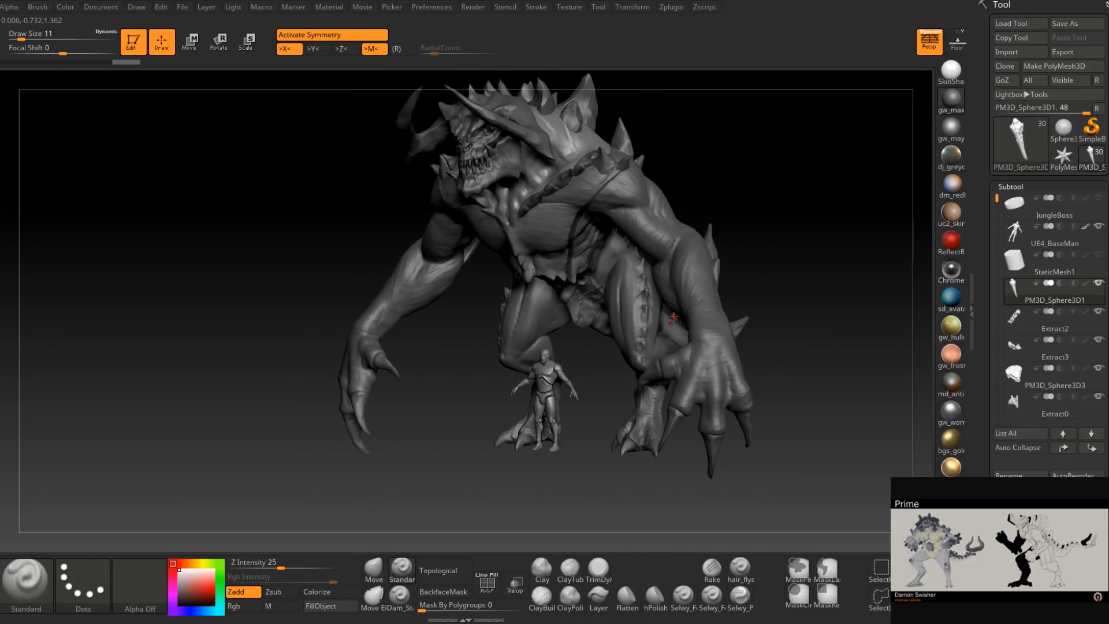
pyautogui.moveTo(673, 318)
pyautogui.mouseDown(button='right')
pyautogui.moveTo(574, 403)
pyautogui.moveTo(595, 393)
pyautogui.moveTo(605, 306)
pyautogui.mouseUp(button='right')
# Select the StaticMesh1_5 arms subtool and mask the hands symmetrically with the draw size at 182.
pyautogui.keyDown('alt'); pyautogui.click(575, 403); pyautogui.keyUp('alt')
pyautogui.press('space')
pyautogui.moveTo(605, 305); pyautogui.dragTo(641, 302)
pyautogui.moveTo(641, 302); pyautogui.dragTo(597, 345, button='right')
pyautogui.press('space')
pyautogui.moveTo(598, 339)
pyautogui.mouseDown()
pyautogui.moveTo(610, 337)
pyautogui.moveTo(601, 355)
pyautogui.moveTo(592, 345)
pyautogui.moveTo(604, 303)
pyautogui.mouseUp()
pyautogui.moveTo(604, 307)
pyautogui.mouseDown(button='right')
pyautogui.moveTo(660, 324)
pyautogui.moveTo(696, 311)
pyautogui.moveTo(707, 280)
pyautogui.mouseUp(button='right')
pyautogui.keyDown('ctrl'); pyautogui.moveTo(624, 320); pyautogui.dragTo(617, 334); pyautogui.keyUp('ctrl')
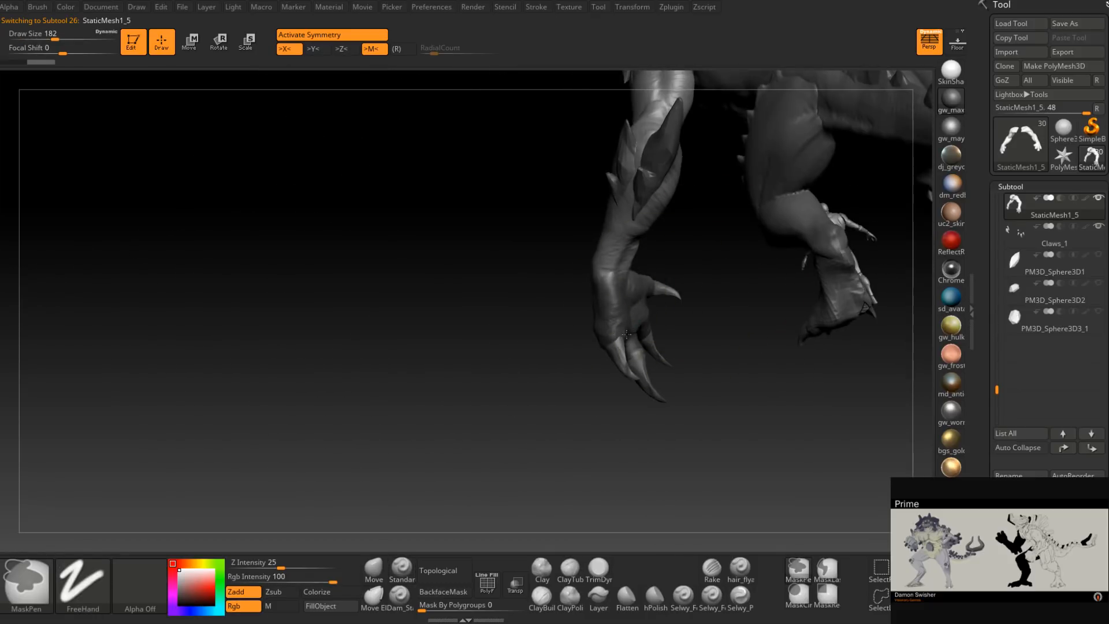
pyautogui.moveTo(616, 332)
pyautogui.mouseDown(button='right')
pyautogui.moveTo(641, 324)
pyautogui.moveTo(600, 326)
pyautogui.mouseUp(button='right')
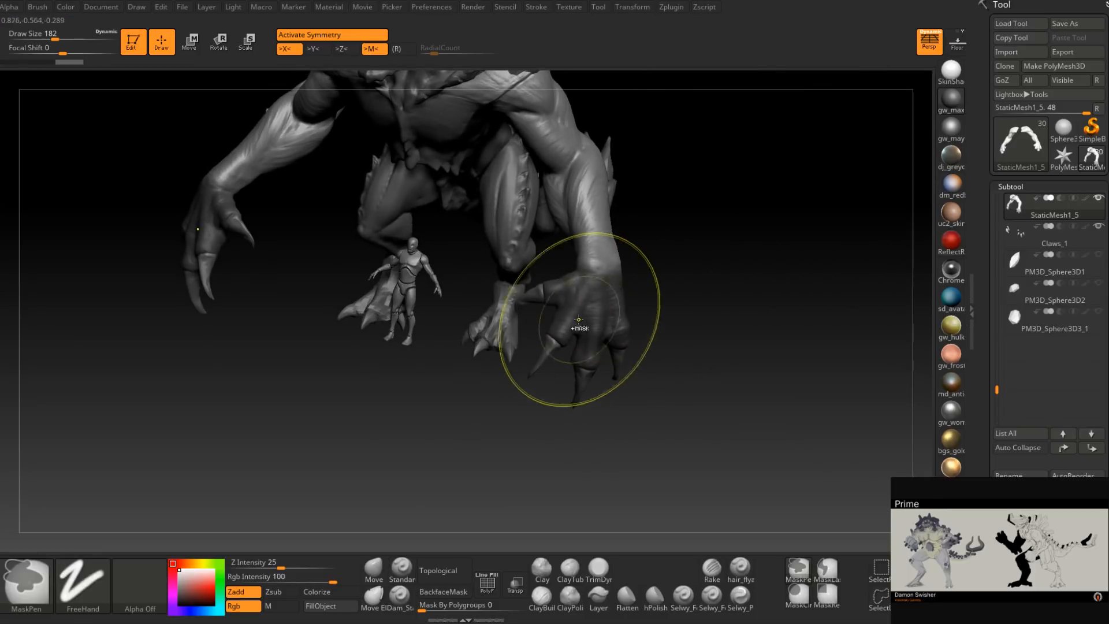
# Blur the hand mask's edge and invert the mask to leave only the hands editable.
pyautogui.keyDown('ctrl'); pyautogui.click(662, 310); pyautogui.keyUp('ctrl')
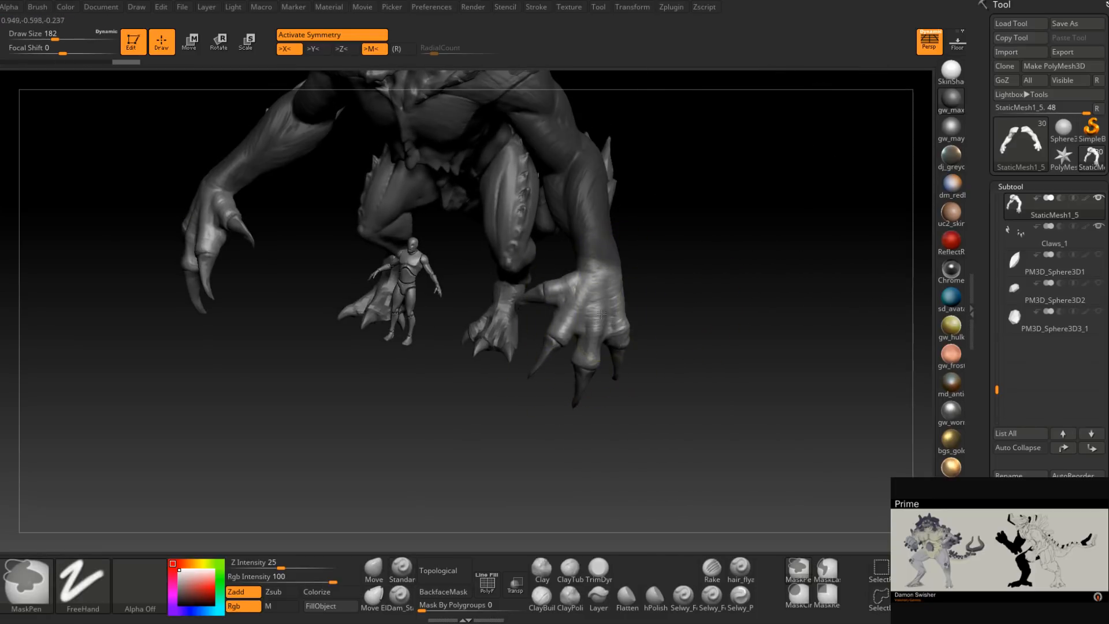
pyautogui.hotkey('ctrl', 'z')
pyautogui.keyDown('ctrl'); pyautogui.click(604, 304); pyautogui.keyUp('ctrl')
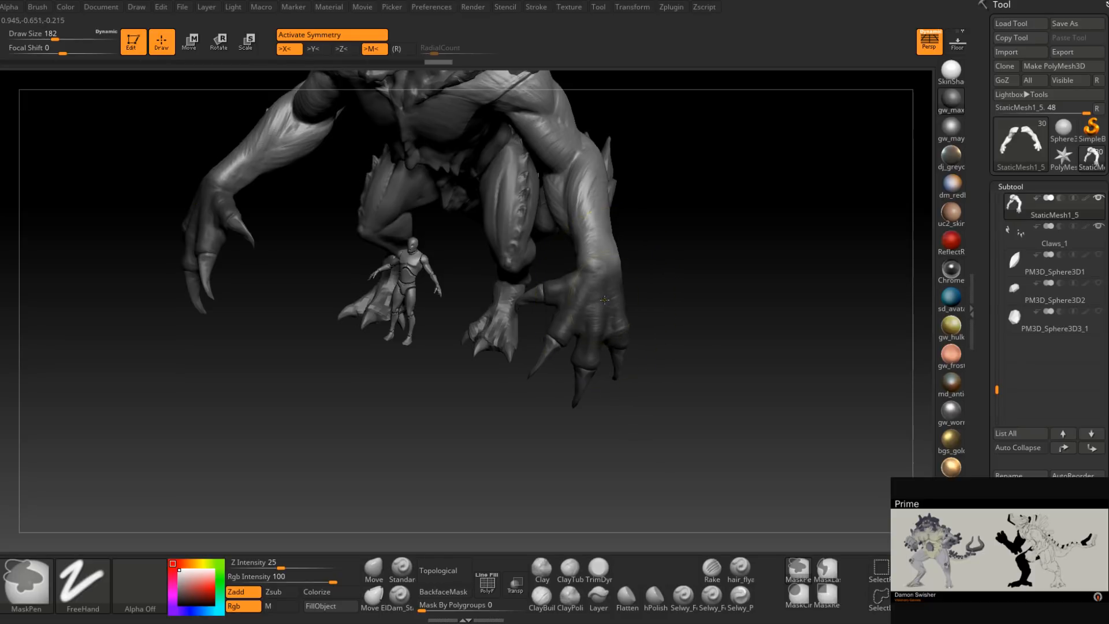
pyautogui.keyDown('ctrl'); pyautogui.click(666, 282); pyautogui.keyUp('ctrl')
# Rescale the unmasked hands of the arms subtool with the transform gizmo.
pyautogui.moveTo(666, 282); pyautogui.dragTo(295, 95, button='right')
pyautogui.press('e')
pyautogui.moveTo(681, 273); pyautogui.dragTo(543, 278, button='right')
pyautogui.moveTo(543, 277); pyautogui.dragTo(480, 341, button='right')
pyautogui.moveTo(496, 384); pyautogui.dragTo(463, 341)
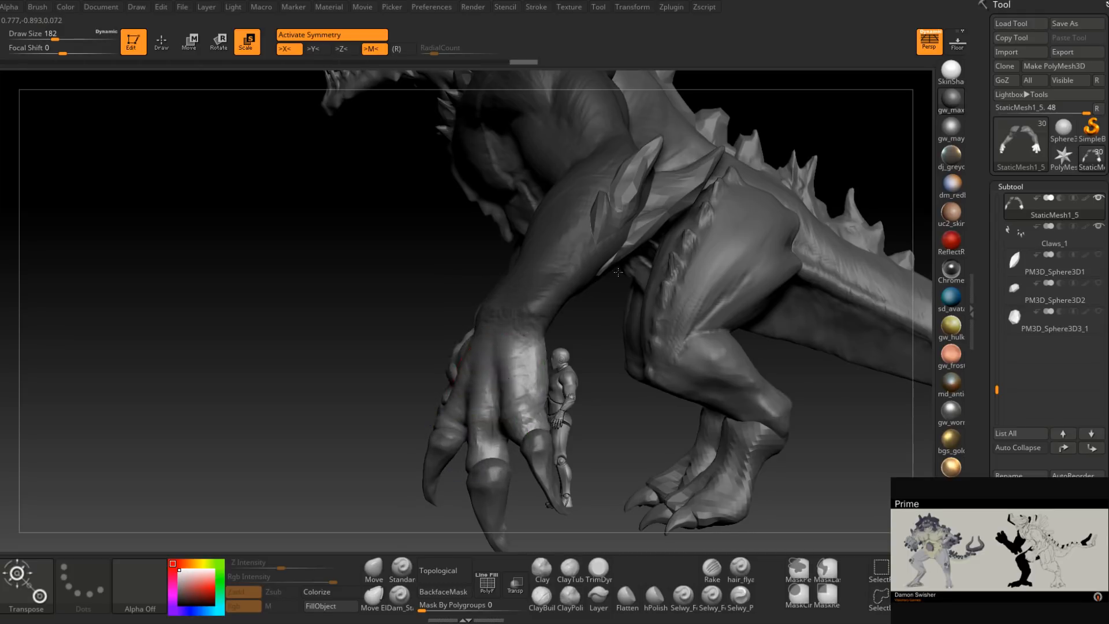
pyautogui.moveTo(523, 352); pyautogui.dragTo(728, 323, button='right')
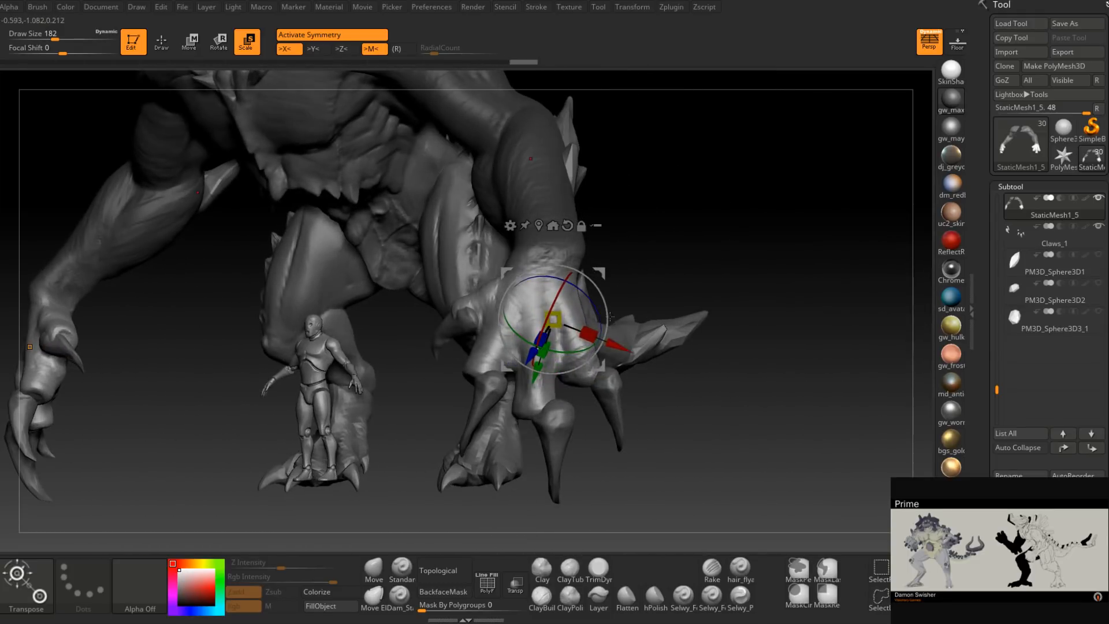
pyautogui.moveTo(555, 324); pyautogui.dragTo(549, 317)
pyautogui.moveTo(627, 249); pyautogui.dragTo(696, 246, button='right')
pyautogui.moveTo(595, 269); pyautogui.dragTo(621, 258)
pyautogui.moveTo(703, 233)
pyautogui.mouseDown(button='right')
pyautogui.moveTo(618, 233)
pyautogui.moveTo(693, 231)
pyautogui.mouseUp(button='right')
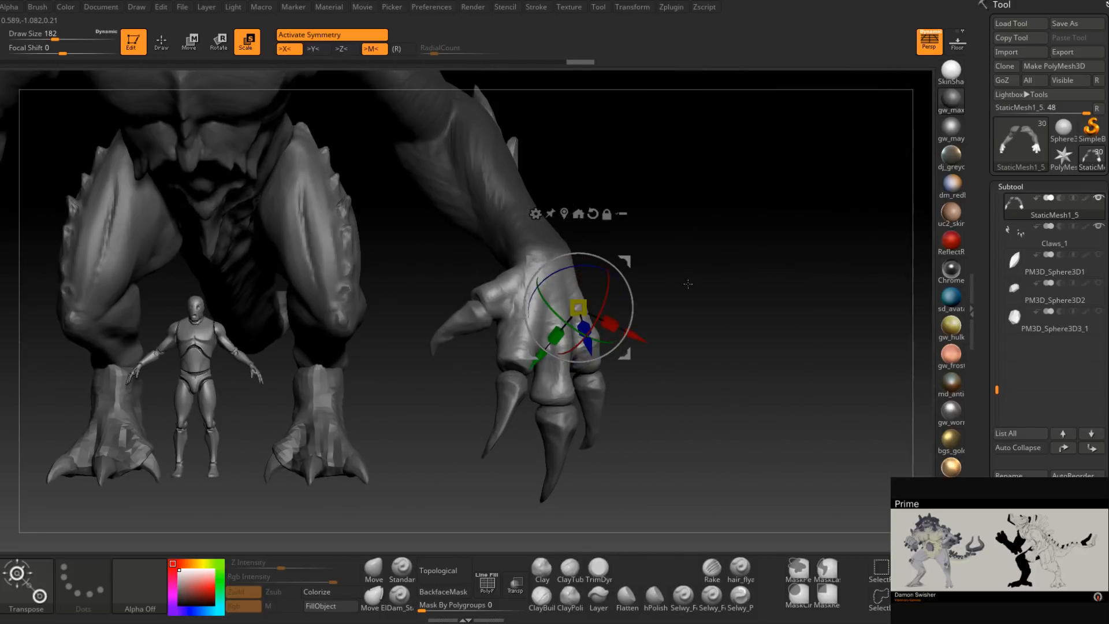
# Select the Claws_1 subtool, return to Draw mode and set the draw size to 87.
pyautogui.keyDown('alt'); pyautogui.click(486, 318); pyautogui.keyUp('alt')
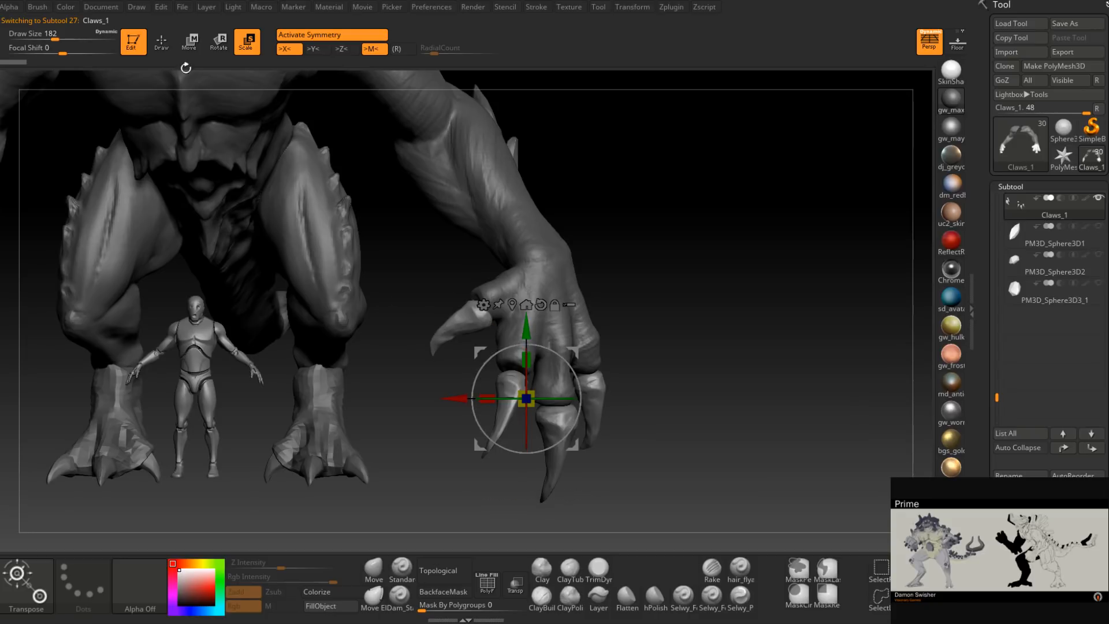
pyautogui.press('q')
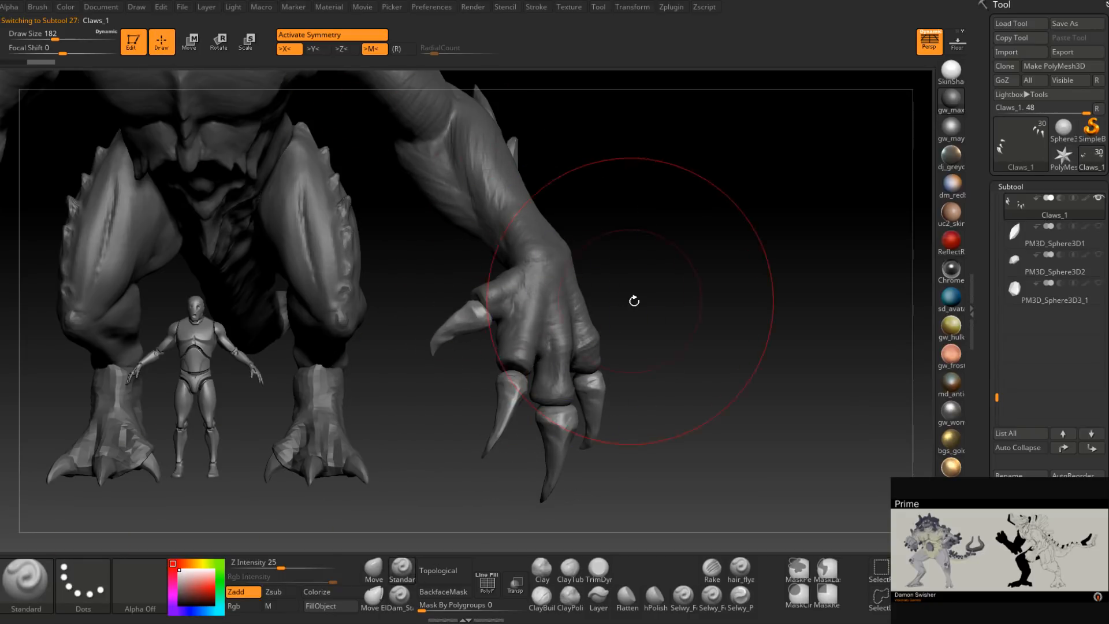
pyautogui.keyDown('alt'); pyautogui.moveTo(648, 329); pyautogui.dragTo(590, 320, button='right'); pyautogui.keyUp('alt')
pyautogui.press('space')
pyautogui.moveTo(591, 320); pyautogui.dragTo(585, 319)
pyautogui.moveTo(722, 271)
pyautogui.mouseDown(button='right')
pyautogui.moveTo(681, 261)
pyautogui.moveTo(679, 289)
pyautogui.mouseUp(button='right')
pyautogui.moveTo(680, 289)
pyautogui.mouseDown(button='right')
pyautogui.moveTo(656, 311)
pyautogui.moveTo(687, 314)
pyautogui.moveTo(641, 322)
pyautogui.mouseUp(button='right')
pyautogui.press('space')
pyautogui.moveTo(633, 317); pyautogui.dragTo(627, 317)
pyautogui.moveTo(604, 318)
pyautogui.mouseDown(button='right')
pyautogui.moveTo(582, 332)
pyautogui.moveTo(730, 302)
pyautogui.mouseUp(button='right')
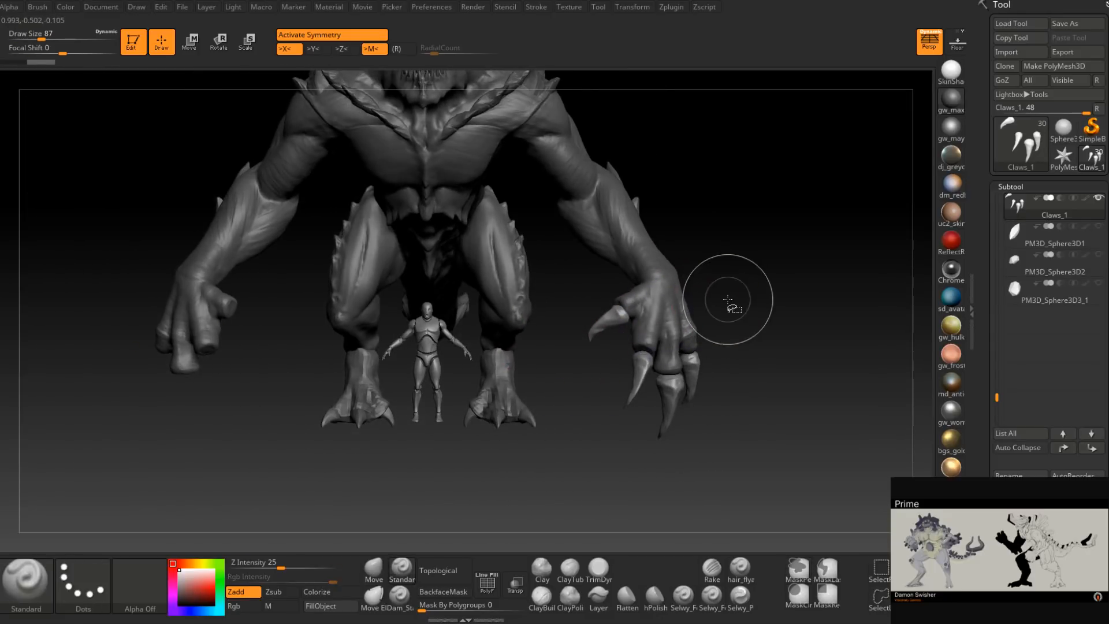
pyautogui.hotkey('ctrl', 'shift')
# Split the claws into automatic polygroups and turn on the polyframe display.
pyautogui.moveTo(991, 455); pyautogui.dragTo(1040, 272)
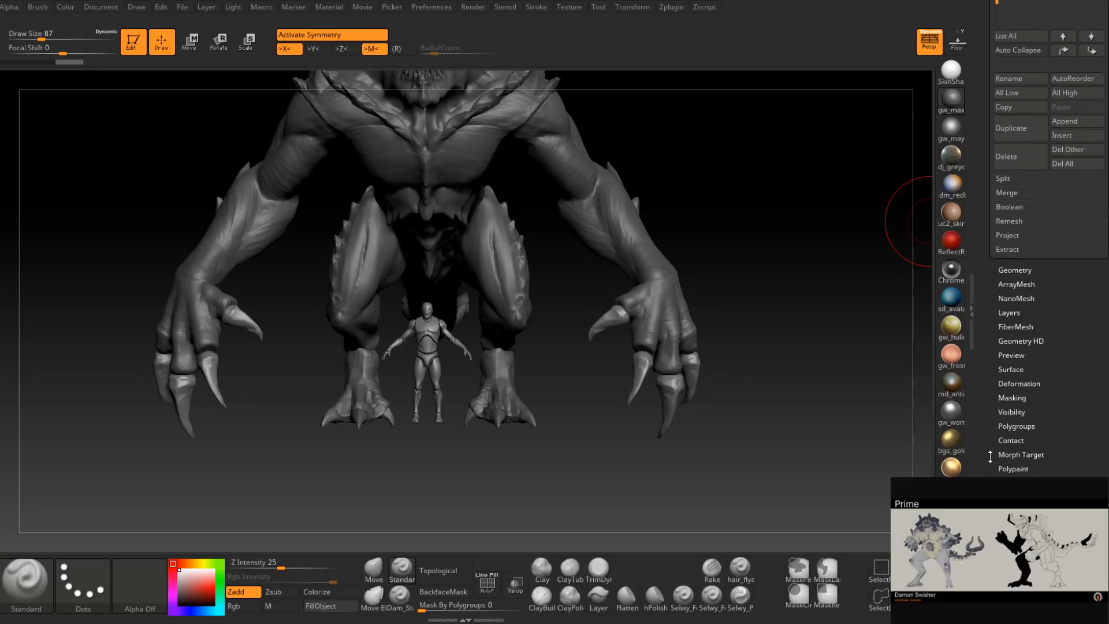
pyautogui.click(1019, 430)
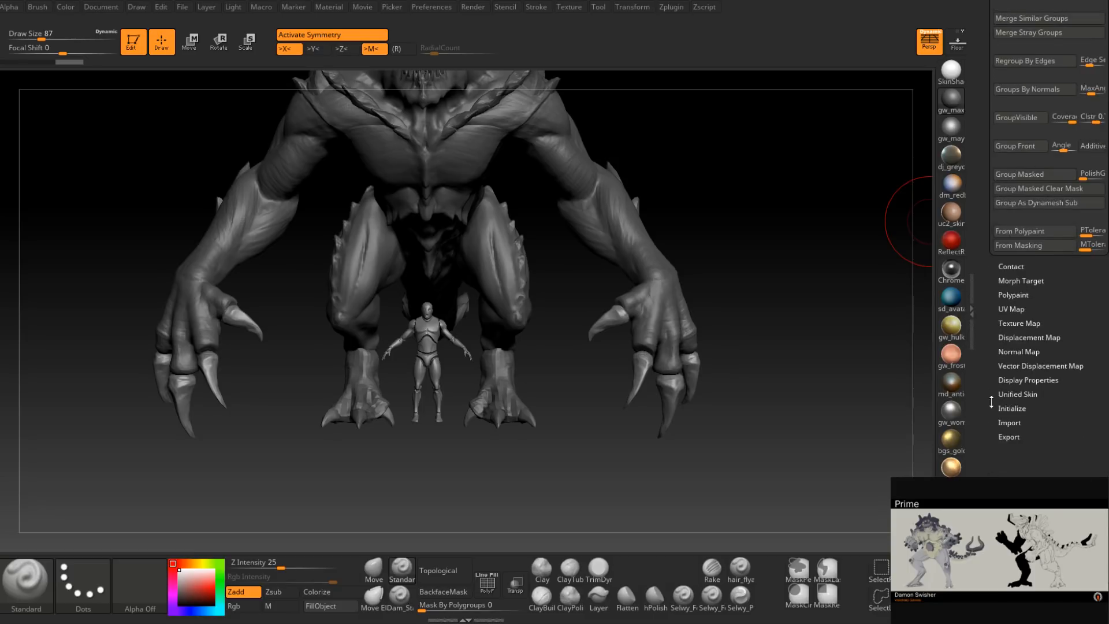
pyautogui.moveTo(992, 402); pyautogui.dragTo(987, 472)
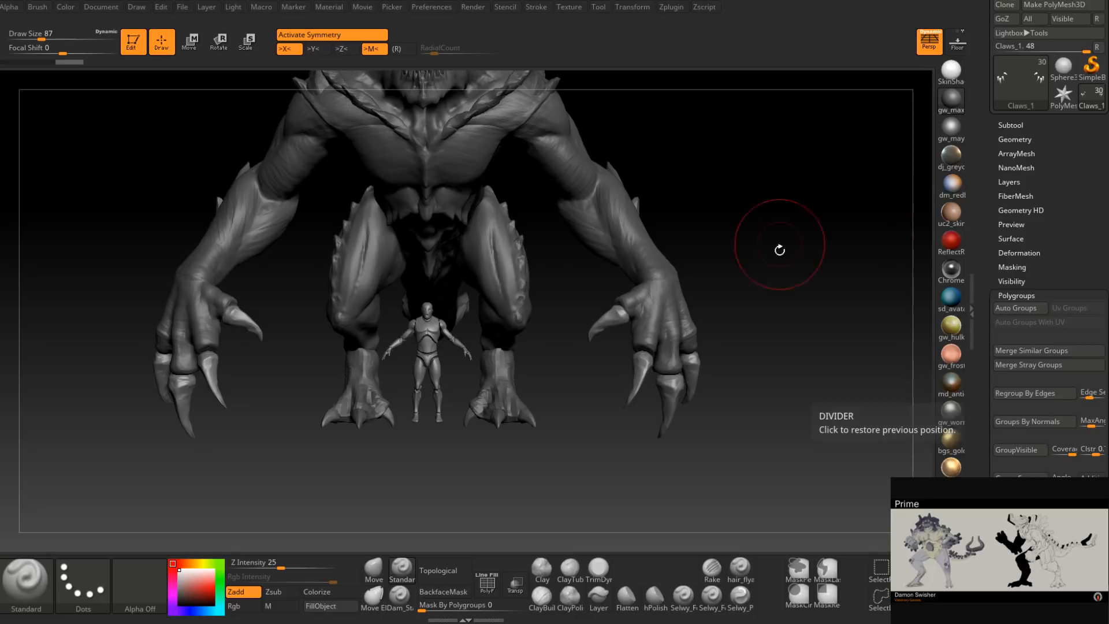
pyautogui.keyDown('alt'); pyautogui.moveTo(768, 294); pyautogui.dragTo(772, 293); pyautogui.keyUp('alt')
pyautogui.keyDown('alt'); pyautogui.moveTo(772, 293); pyautogui.dragTo(792, 257, button='right'); pyautogui.keyUp('alt')
pyautogui.moveTo(792, 257)
pyautogui.keyDown('ctrl'); pyautogui.mouseDown(button='right')
pyautogui.moveTo(766, 312)
pyautogui.moveTo(633, 350)
pyautogui.moveTo(622, 378)
pyautogui.moveTo(722, 369)
pyautogui.moveTo(680, 395)
pyautogui.mouseUp(button='right'); pyautogui.keyUp('ctrl')
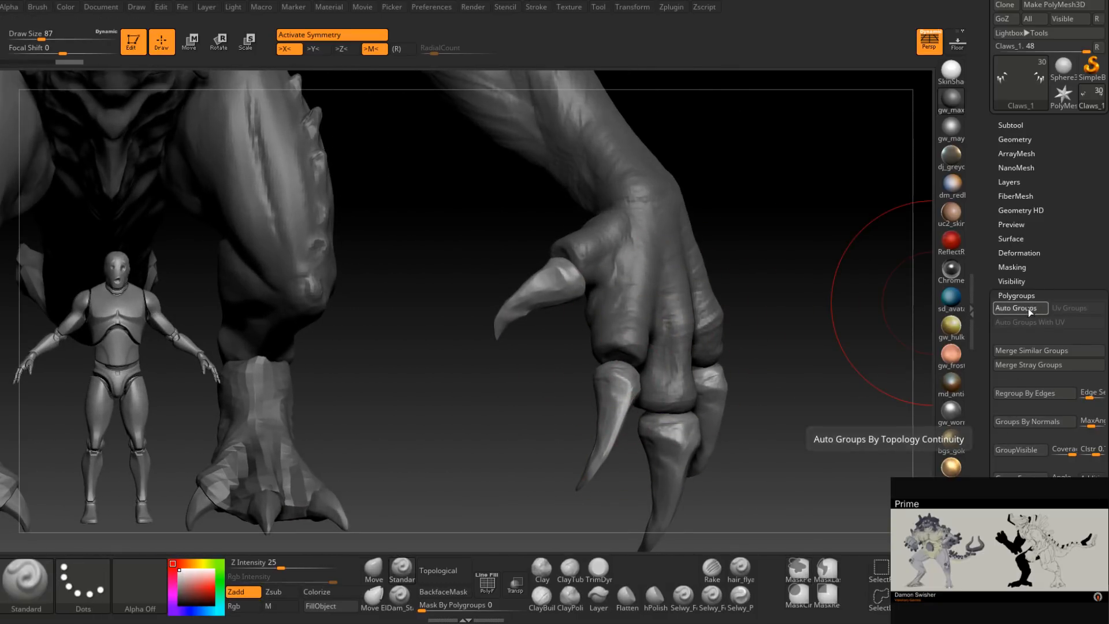
pyautogui.click(487, 584)
# Isolate the two thumb claws and combine them into a single polygroup with GroupVisible.
pyautogui.keyDown('alt'); pyautogui.moveTo(599, 487); pyautogui.dragTo(687, 409, button='right'); pyautogui.keyUp('alt')
pyautogui.keyDown('ctrl'); pyautogui.keyDown('shift'); pyautogui.click(729, 384); pyautogui.keyUp('shift'); pyautogui.keyUp('ctrl')
pyautogui.keyDown('ctrl'); pyautogui.keyDown('shift'); pyautogui.moveTo(649, 399); pyautogui.dragTo(584, 395); pyautogui.keyUp('shift'); pyautogui.keyUp('ctrl')
pyautogui.keyDown('ctrl'); pyautogui.keyDown('shift'); pyautogui.click(338, 390); pyautogui.keyUp('shift'); pyautogui.keyUp('ctrl')
pyautogui.keyDown('ctrl'); pyautogui.keyDown('shift'); pyautogui.moveTo(696, 413); pyautogui.dragTo(712, 386); pyautogui.keyUp('shift'); pyautogui.keyUp('ctrl')
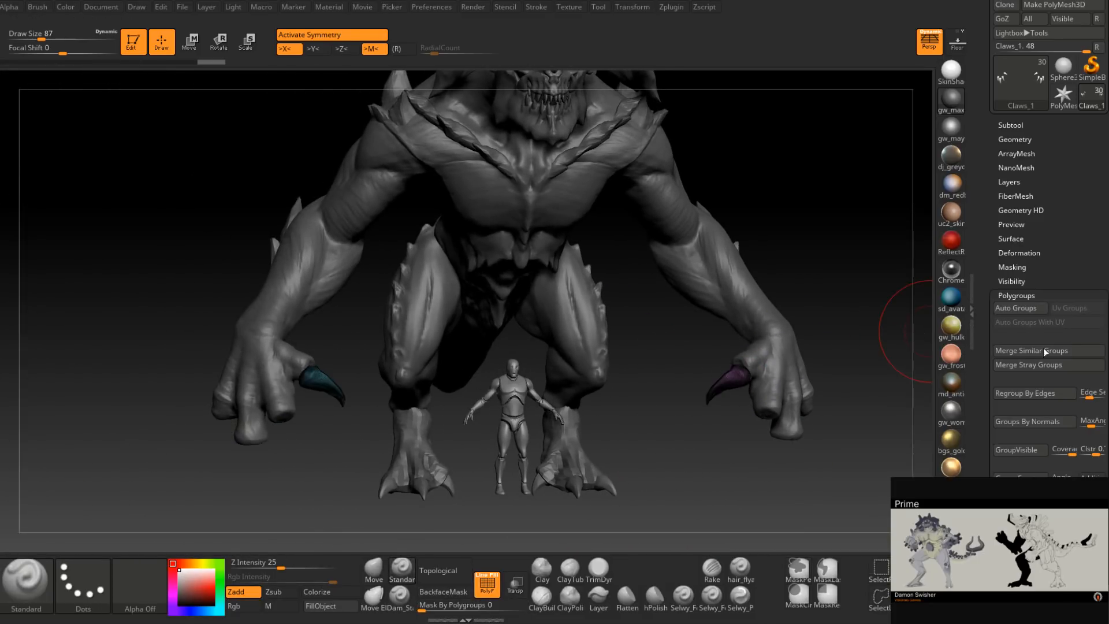
pyautogui.click(1017, 452)
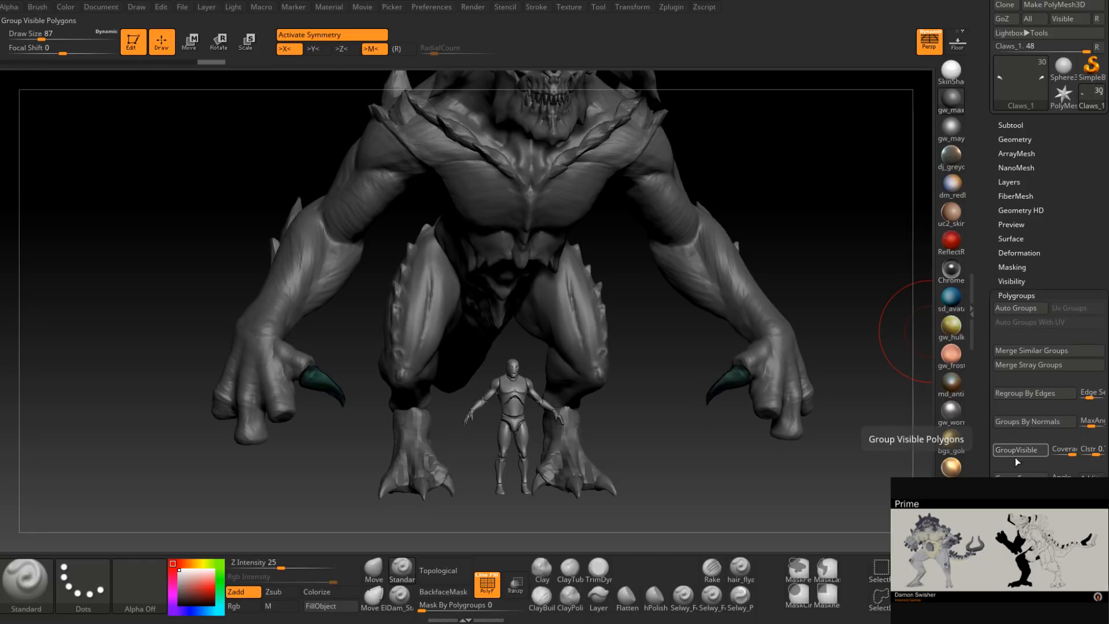
# Isolate the two index finger claws and combine them into a single polygroup with GroupVisible.
pyautogui.keyDown('ctrl'); pyautogui.keyDown('shift'); pyautogui.click(775, 474); pyautogui.keyUp('shift'); pyautogui.keyUp('ctrl')
pyautogui.keyDown('ctrl'); pyautogui.keyDown('shift'); pyautogui.click(761, 442); pyautogui.keyUp('shift'); pyautogui.keyUp('ctrl')
pyautogui.keyDown('ctrl'); pyautogui.keyDown('shift'); pyautogui.moveTo(719, 479); pyautogui.dragTo(693, 400); pyautogui.keyUp('shift'); pyautogui.keyUp('ctrl')
pyautogui.keyDown('ctrl'); pyautogui.keyDown('shift'); pyautogui.click(286, 451); pyautogui.keyUp('shift'); pyautogui.keyUp('ctrl')
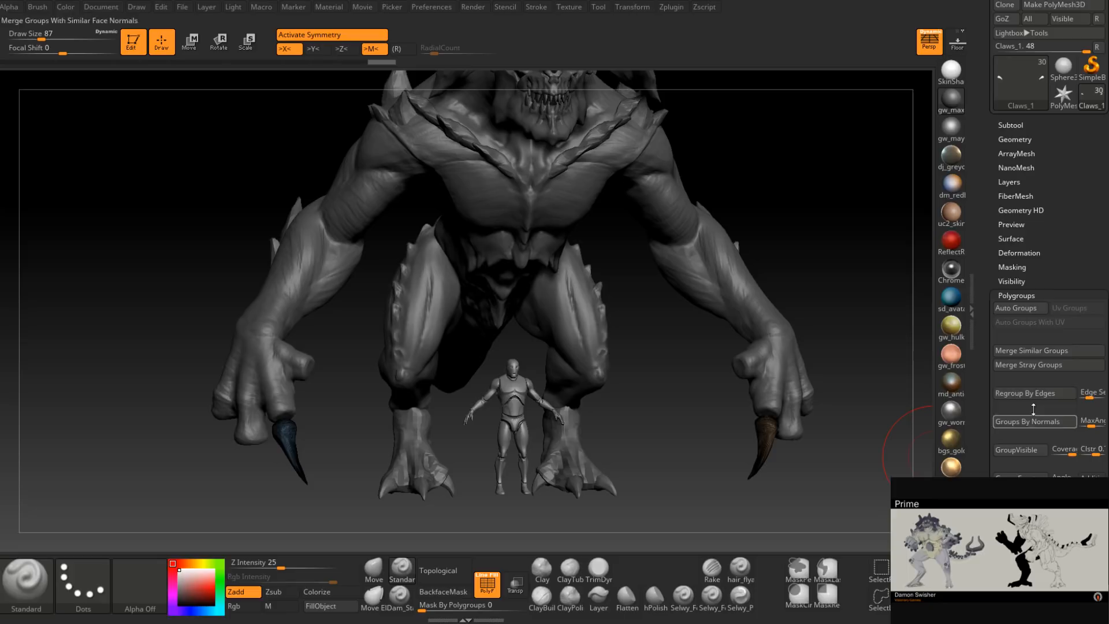
pyautogui.click(1020, 451)
# Isolate the two middle finger claws and merge them into one polygroup with GroupVisible.
pyautogui.keyDown('ctrl'); pyautogui.keyDown('shift'); pyautogui.click(709, 469); pyautogui.keyUp('shift'); pyautogui.keyUp('ctrl')
pyautogui.keyDown('ctrl'); pyautogui.keyDown('shift'); pyautogui.click(783, 475); pyautogui.keyUp('shift'); pyautogui.keyUp('ctrl')
pyautogui.keyDown('ctrl'); pyautogui.keyDown('shift'); pyautogui.moveTo(729, 502); pyautogui.dragTo(718, 438); pyautogui.keyUp('shift'); pyautogui.keyUp('ctrl')
pyautogui.keyDown('ctrl'); pyautogui.keyDown('shift'); pyautogui.click(250, 477); pyautogui.keyUp('shift'); pyautogui.keyUp('ctrl')
pyautogui.keyDown('ctrl'); pyautogui.keyDown('shift'); pyautogui.moveTo(334, 501); pyautogui.dragTo(350, 511); pyautogui.keyUp('shift'); pyautogui.keyUp('ctrl')
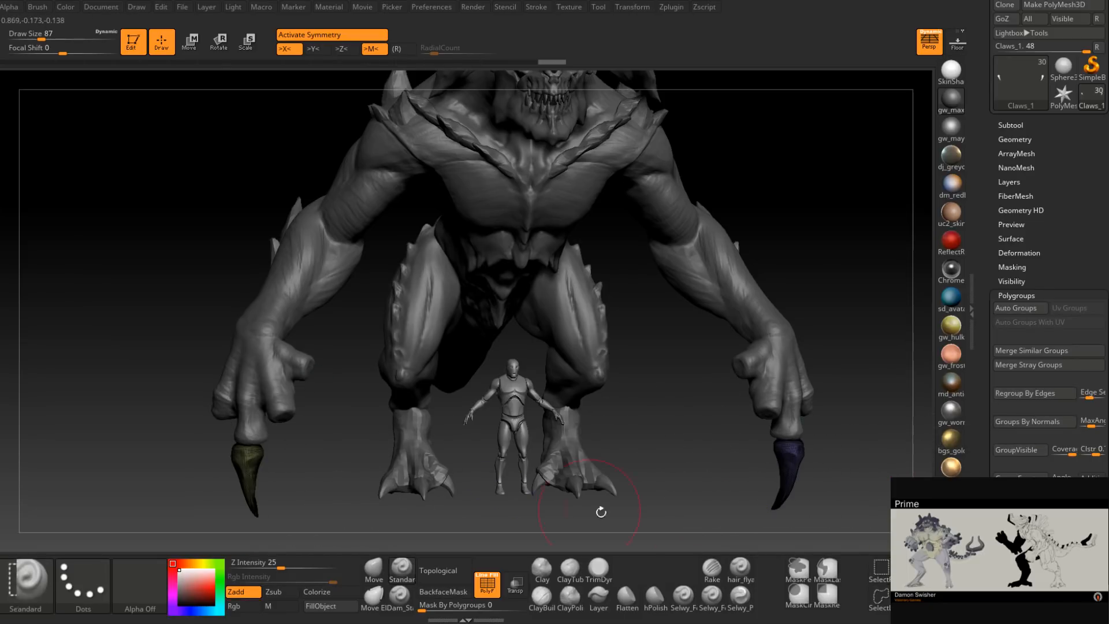
pyautogui.click(1025, 454)
# Group the two outermost finger claws into one polygroup, then show all the claws again.
pyautogui.keyDown('ctrl'); pyautogui.keyDown('shift'); pyautogui.click(688, 457); pyautogui.keyUp('shift'); pyautogui.keyUp('ctrl')
pyautogui.keyDown('ctrl'); pyautogui.keyDown('shift'); pyautogui.click(222, 449); pyautogui.keyUp('shift'); pyautogui.keyUp('ctrl')
pyautogui.keyDown('ctrl'); pyautogui.keyDown('shift'); pyautogui.moveTo(691, 487); pyautogui.dragTo(706, 490); pyautogui.keyUp('shift'); pyautogui.keyUp('ctrl')
pyautogui.keyDown('ctrl'); pyautogui.keyDown('shift'); pyautogui.click(810, 424); pyautogui.keyUp('shift'); pyautogui.keyUp('ctrl')
pyautogui.keyDown('ctrl'); pyautogui.keyDown('shift'); pyautogui.click(655, 490); pyautogui.keyUp('shift'); pyautogui.keyUp('ctrl')
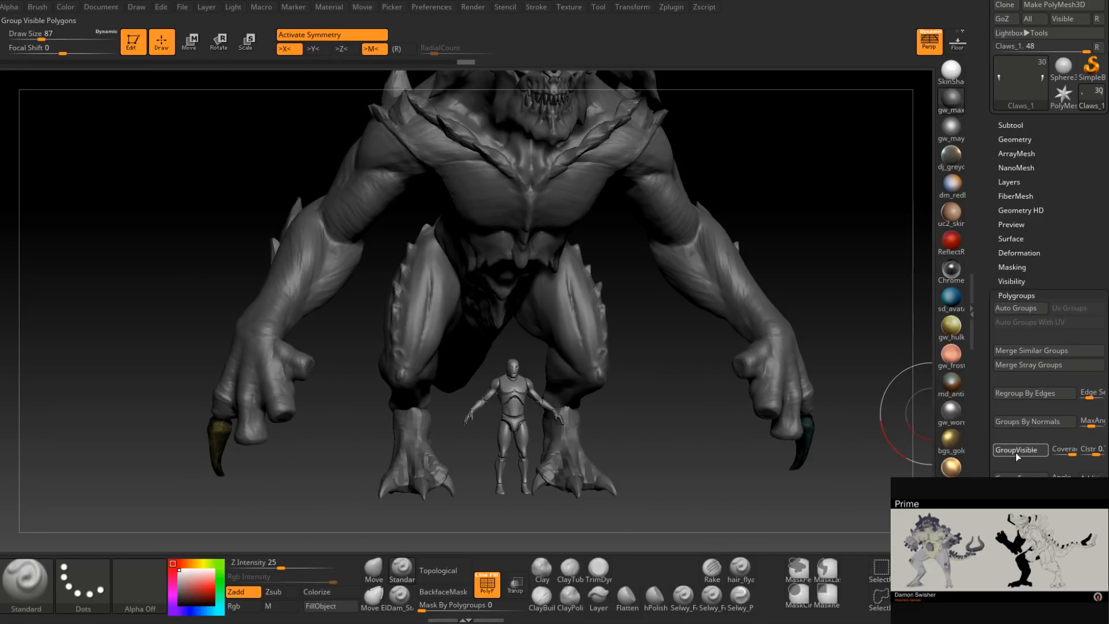
pyautogui.moveTo(831, 490); pyautogui.dragTo(739, 483)
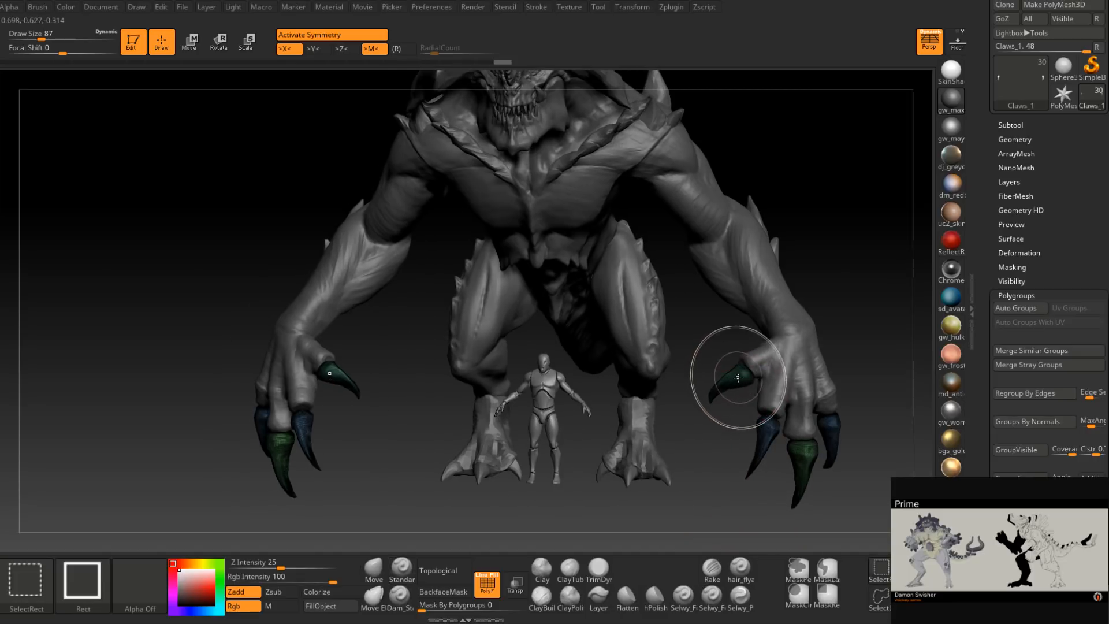
pyautogui.keyDown('ctrl'); pyautogui.keyDown('shift'); pyautogui.click(733, 378); pyautogui.keyUp('shift'); pyautogui.keyUp('ctrl')
pyautogui.keyDown('ctrl'); pyautogui.keyDown('shift'); pyautogui.click(712, 448); pyautogui.keyUp('shift'); pyautogui.keyUp('ctrl')
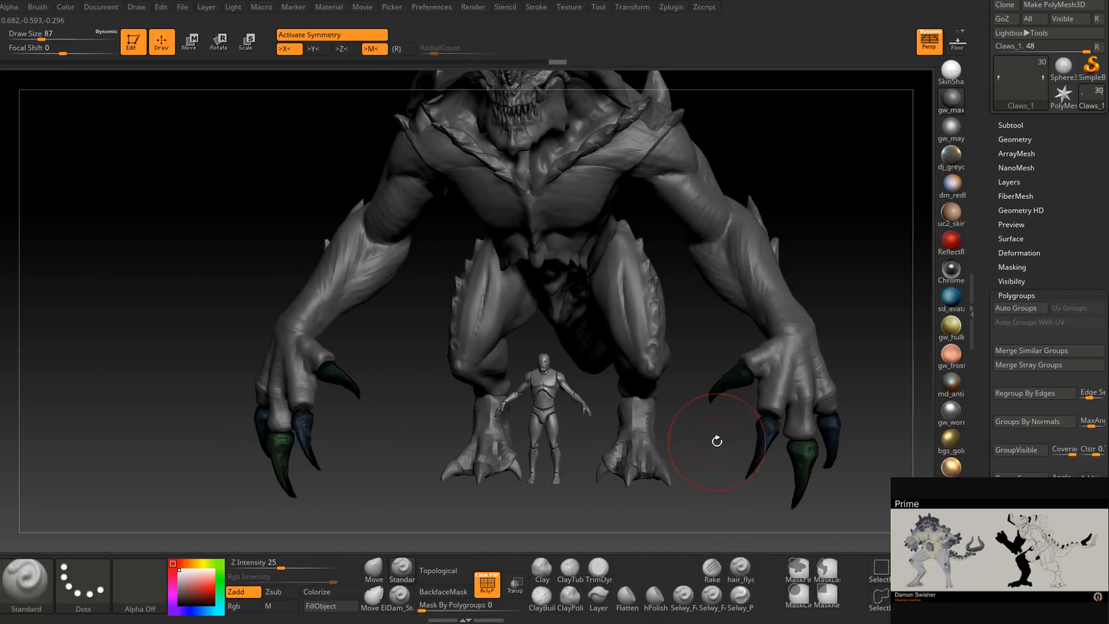
# Keep only the thumb claws unmasked and use the transform gizmo to scale and move them onto the thumb tips.
pyautogui.moveTo(715, 447); pyautogui.dragTo(740, 436)
pyautogui.keyDown('ctrl'); pyautogui.moveTo(724, 410); pyautogui.dragTo(714, 456, button='right'); pyautogui.keyUp('ctrl')
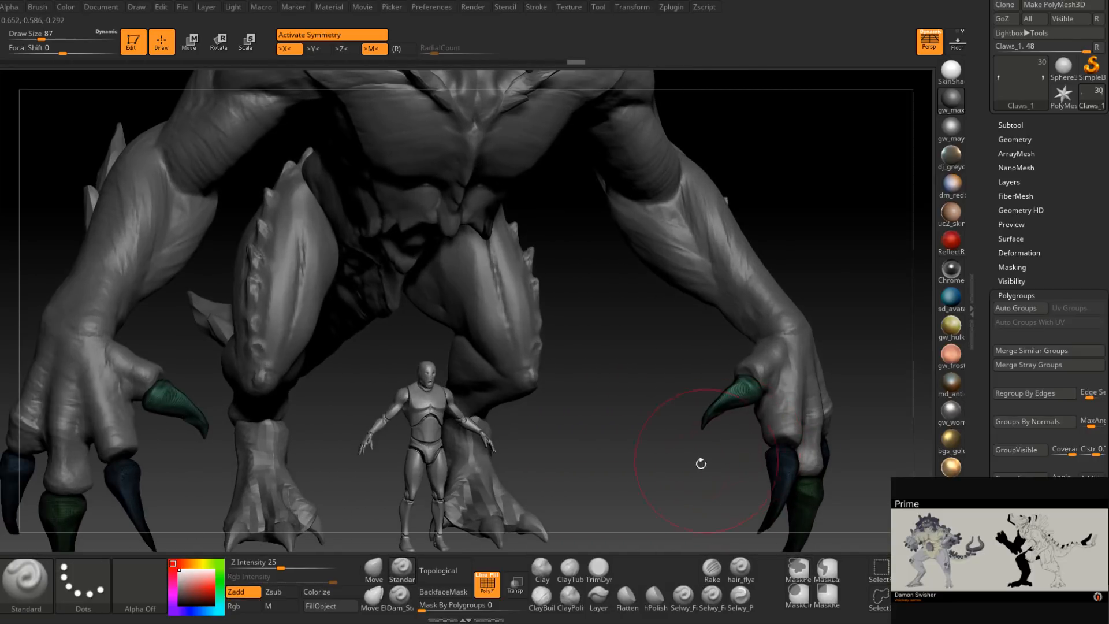
pyautogui.press('w')
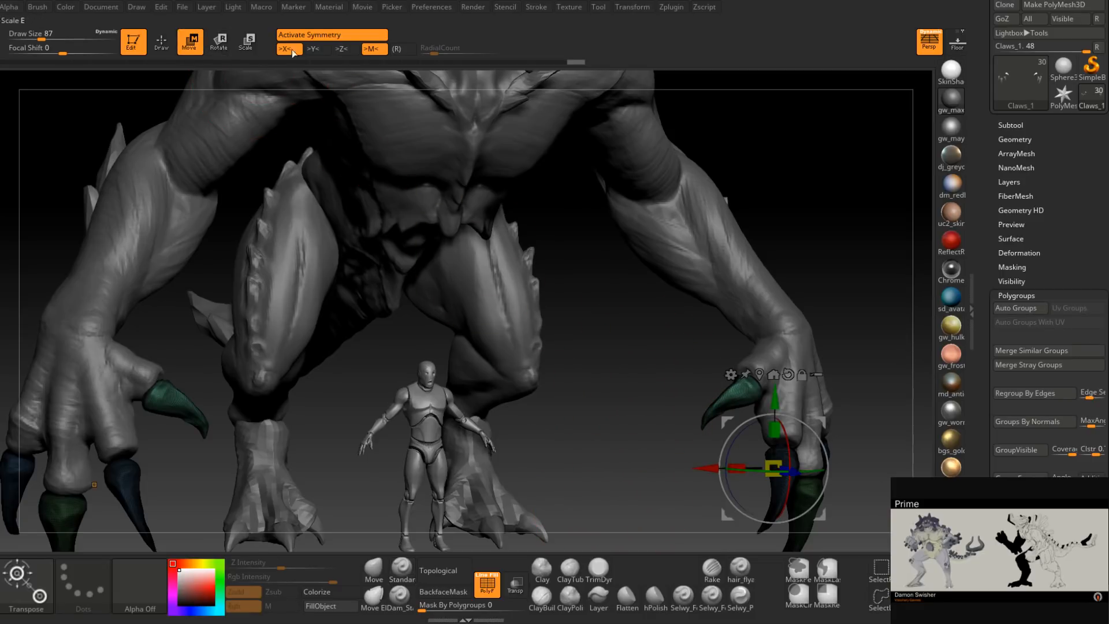
pyautogui.moveTo(795, 365); pyautogui.dragTo(711, 403, button='right')
pyautogui.moveTo(697, 432)
pyautogui.mouseDown()
pyautogui.moveTo(705, 411)
pyautogui.moveTo(685, 433)
pyautogui.mouseUp()
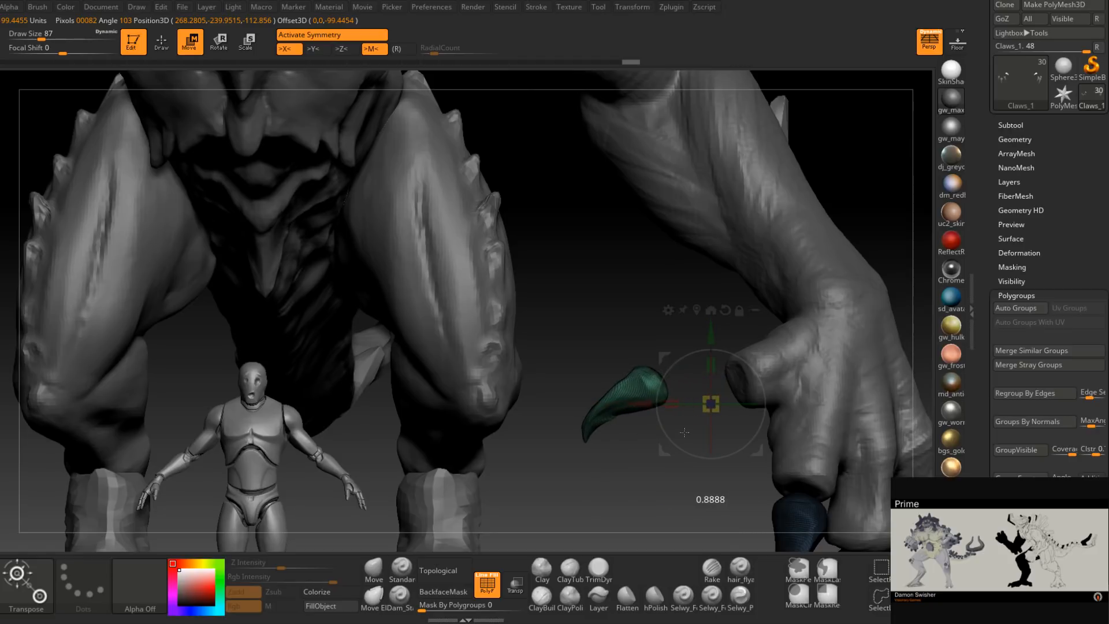
pyautogui.click(698, 307)
pyautogui.moveTo(673, 358); pyautogui.dragTo(756, 349)
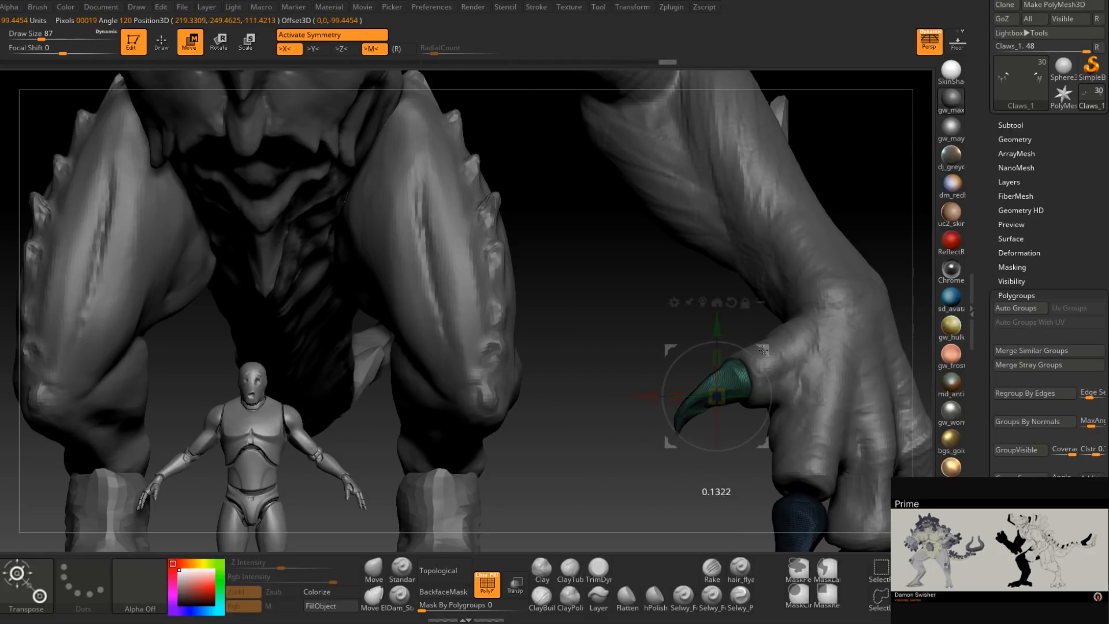
pyautogui.moveTo(799, 332)
pyautogui.mouseDown(button='right')
pyautogui.moveTo(834, 355)
pyautogui.moveTo(752, 426)
pyautogui.moveTo(742, 384)
pyautogui.mouseUp(button='right')
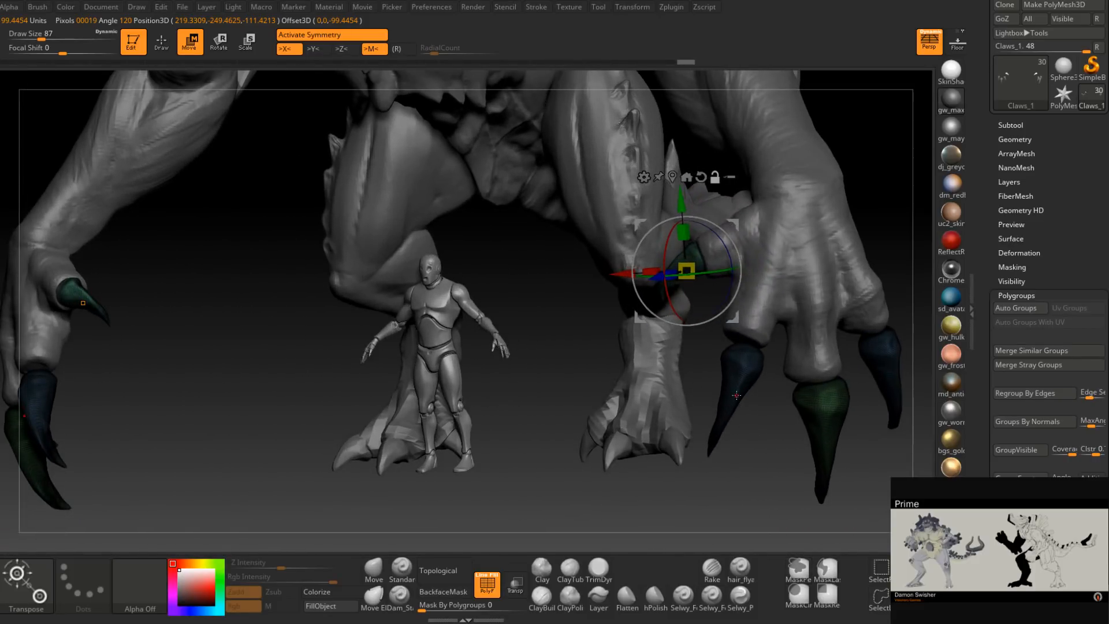
# Clear the mask, leave only the index finger claws unmasked and fit them to the index fingertips with the gizmo.
pyautogui.click(738, 389)
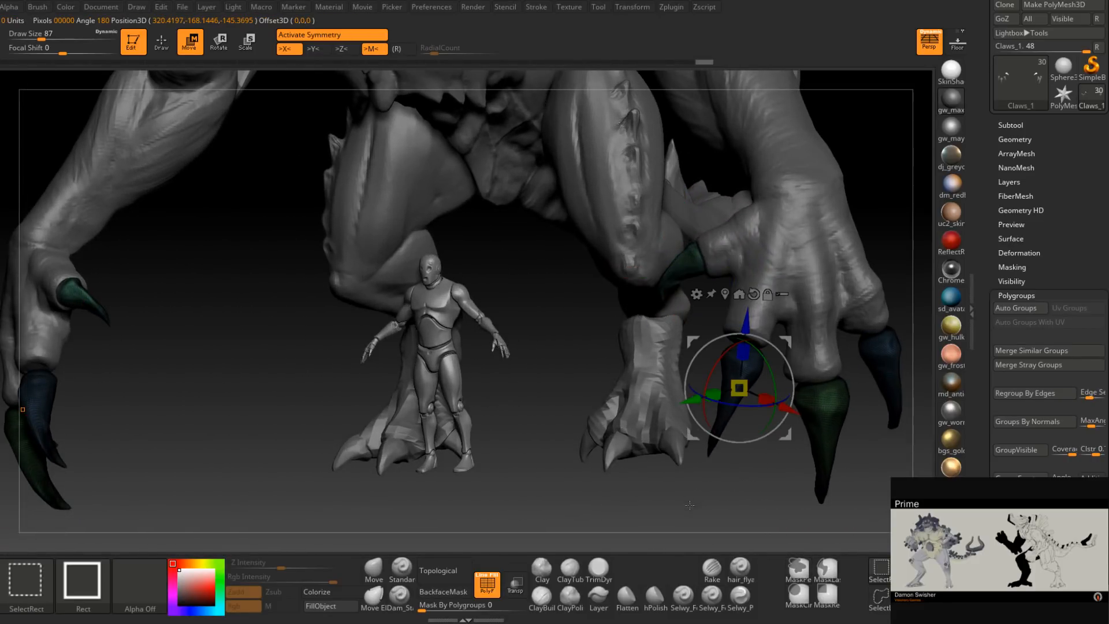
pyautogui.keyDown('ctrl'); pyautogui.moveTo(690, 504); pyautogui.dragTo(706, 518); pyautogui.keyUp('ctrl')
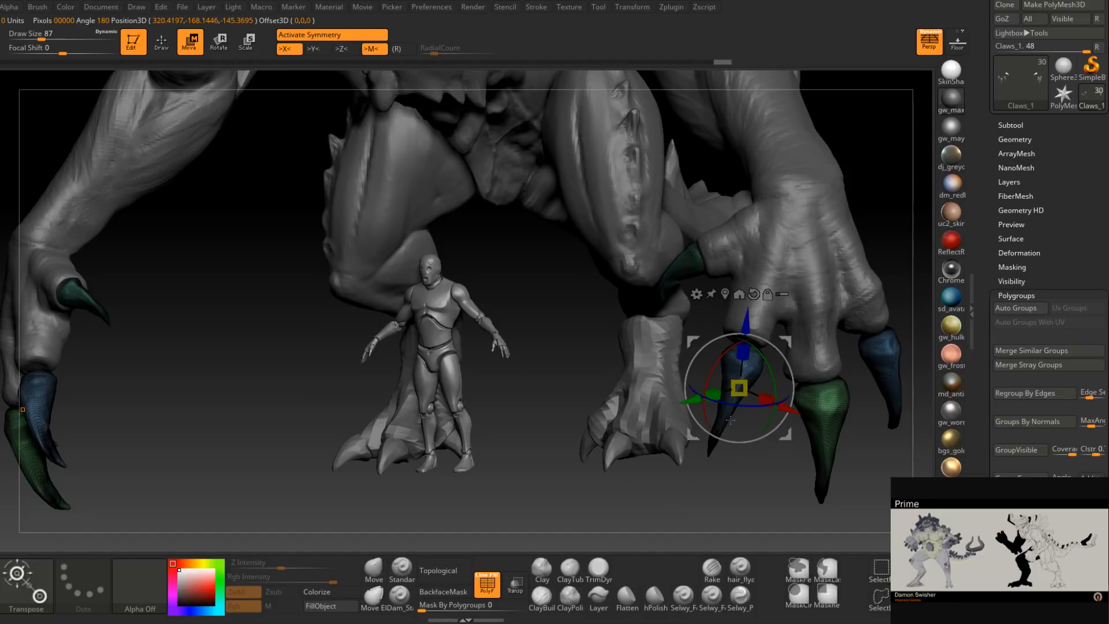
pyautogui.keyDown('ctrl'); pyautogui.click(710, 452); pyautogui.keyUp('ctrl')
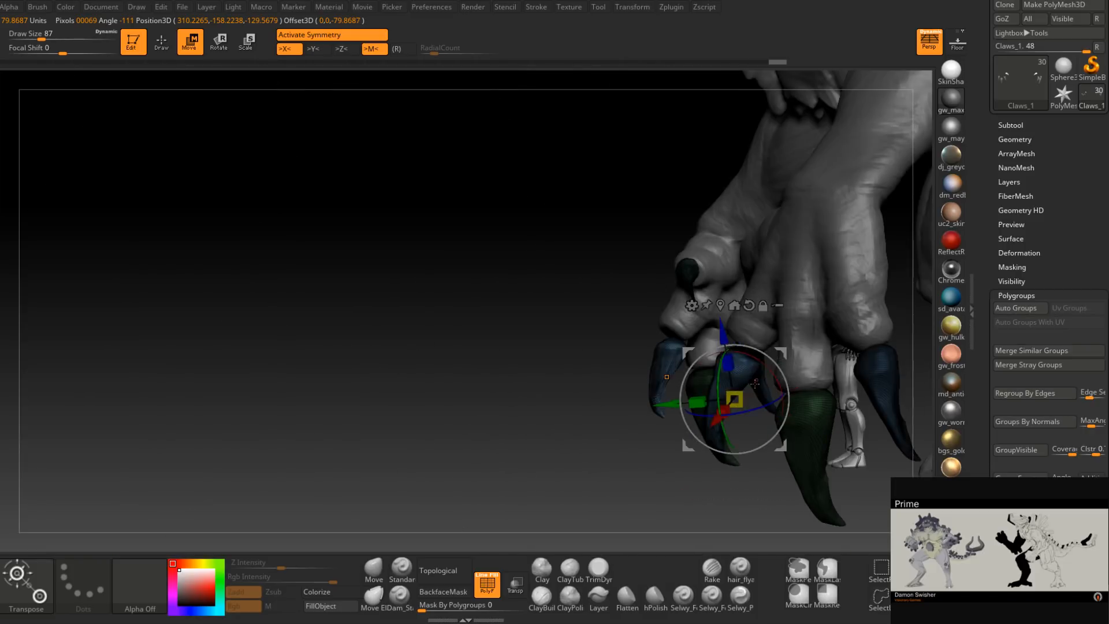
pyautogui.moveTo(755, 384); pyautogui.dragTo(677, 488)
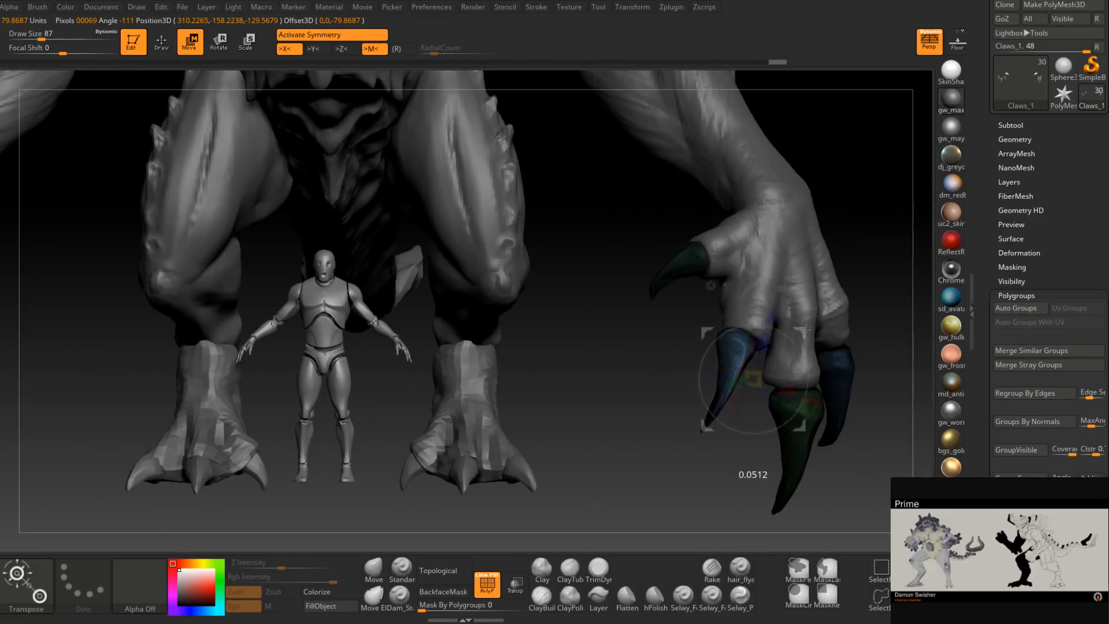
pyautogui.moveTo(863, 341); pyautogui.dragTo(924, 335)
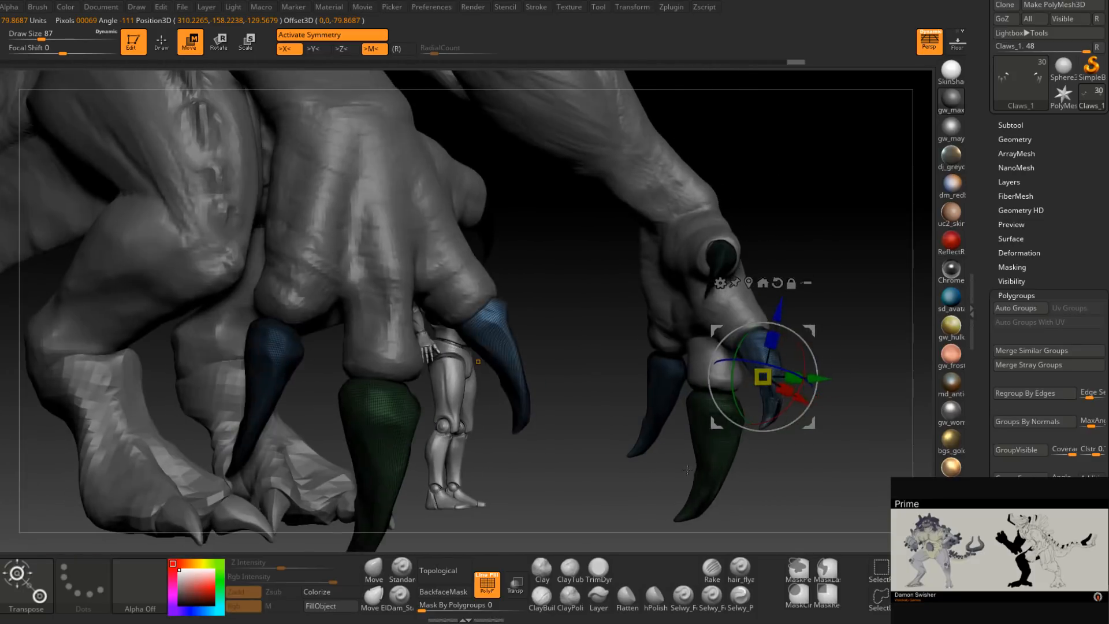
pyautogui.moveTo(811, 328); pyautogui.dragTo(752, 399)
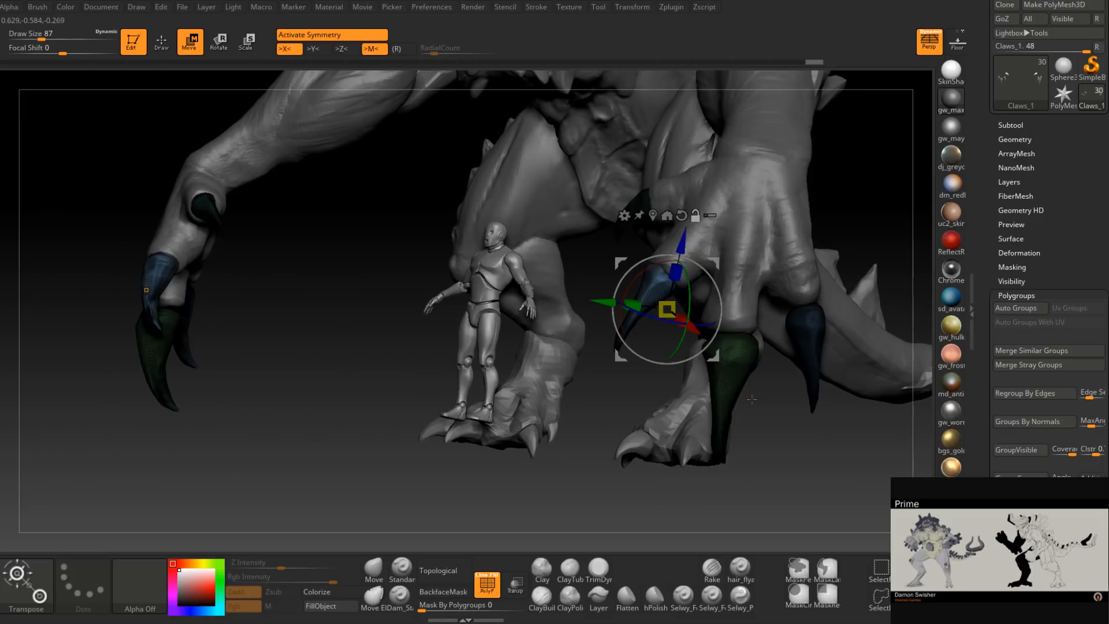
# Undo the misplaced middle finger claws and reposition them on the middle fingertips with the transform gizmo.
pyautogui.keyDown('ctrl'); pyautogui.keyDown('shift'); pyautogui.click(729, 362); pyautogui.keyUp('shift'); pyautogui.keyUp('ctrl')
pyautogui.moveTo(729, 363); pyautogui.dragTo(710, 373)
pyautogui.moveTo(716, 462); pyautogui.dragTo(719, 492)
pyautogui.moveTo(777, 316); pyautogui.dragTo(819, 301)
pyautogui.click(543, 228)
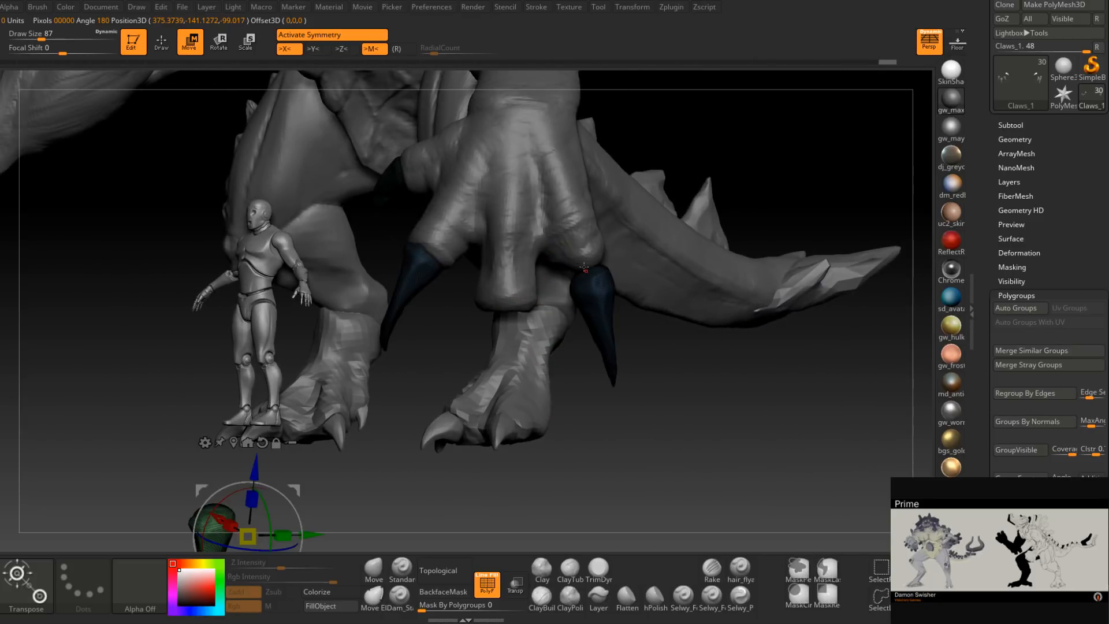
pyautogui.hotkey('ctrl', 'z')
pyautogui.click(544, 229)
pyautogui.moveTo(713, 346); pyautogui.dragTo(668, 307)
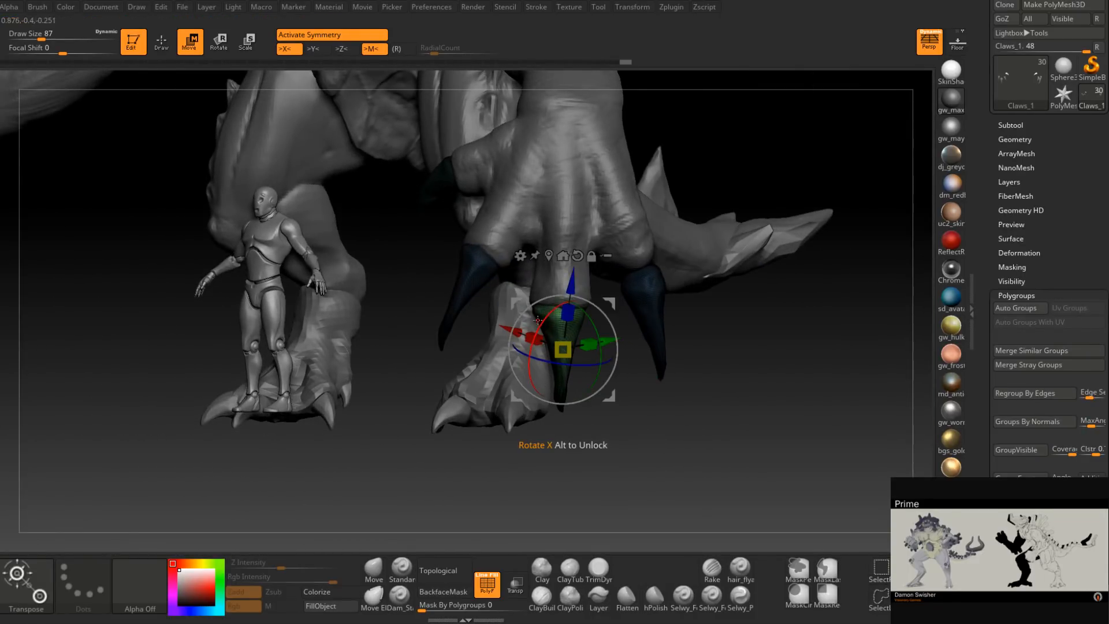
# Scale and position the outermost finger claws to fit their fingertips with the transform gizmo.
pyautogui.moveTo(606, 305); pyautogui.dragTo(640, 297)
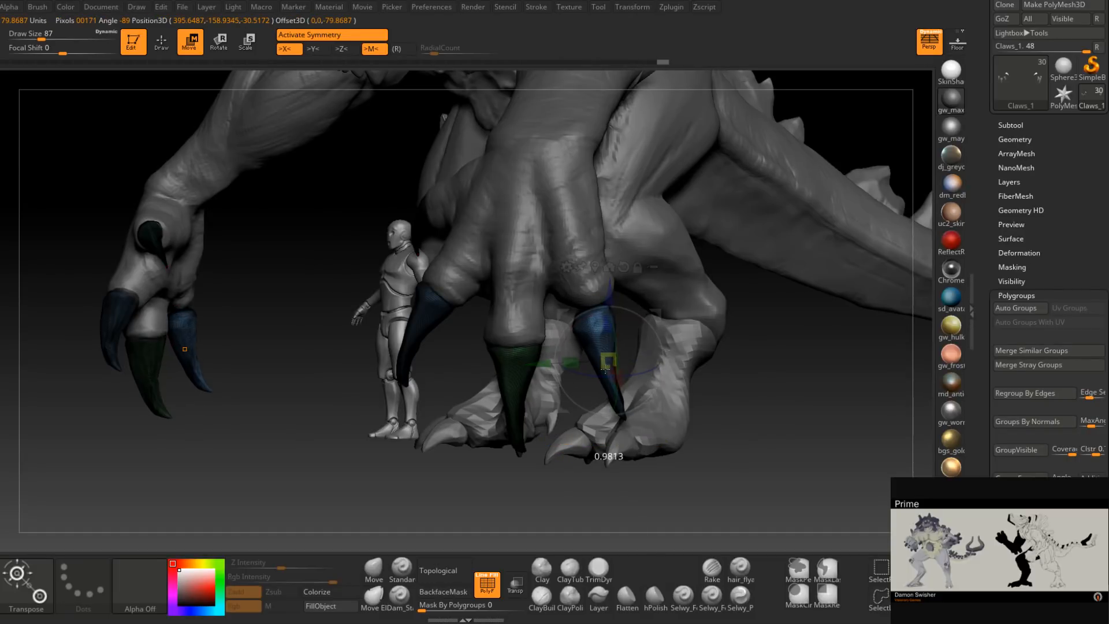
pyautogui.moveTo(670, 298); pyautogui.dragTo(671, 299)
pyautogui.moveTo(780, 309); pyautogui.dragTo(582, 371)
pyautogui.moveTo(724, 297); pyautogui.dragTo(668, 275)
pyautogui.moveTo(732, 237); pyautogui.dragTo(312, 381)
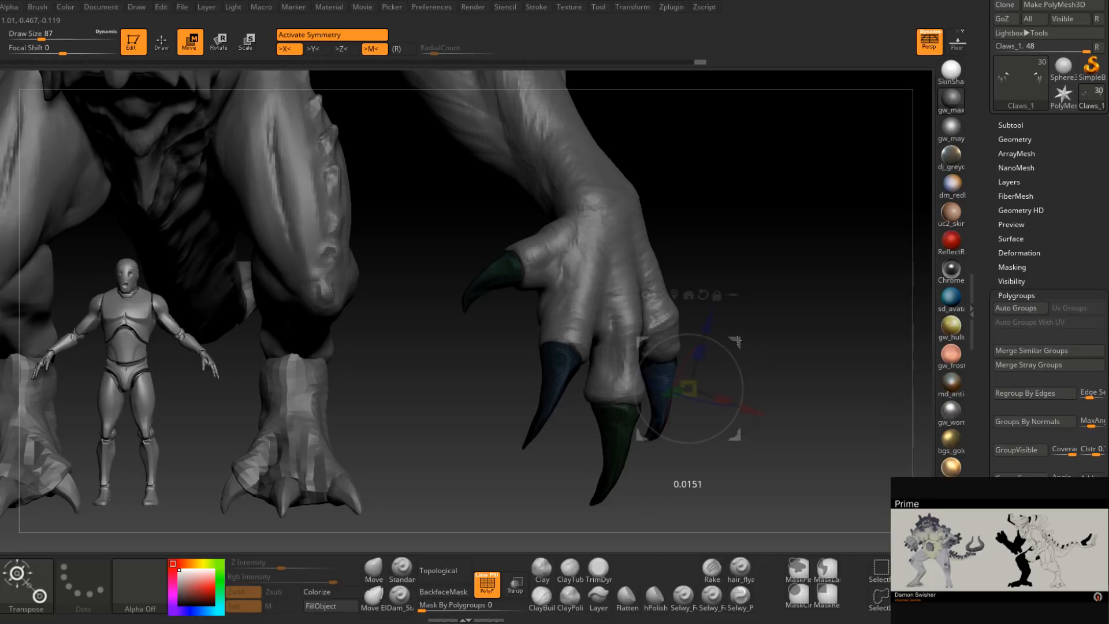
# Clear the mask, inspect the claws up close and fine-tune how the finger claws sit on the fingertips.
pyautogui.moveTo(812, 306); pyautogui.dragTo(754, 352)
pyautogui.press('f')
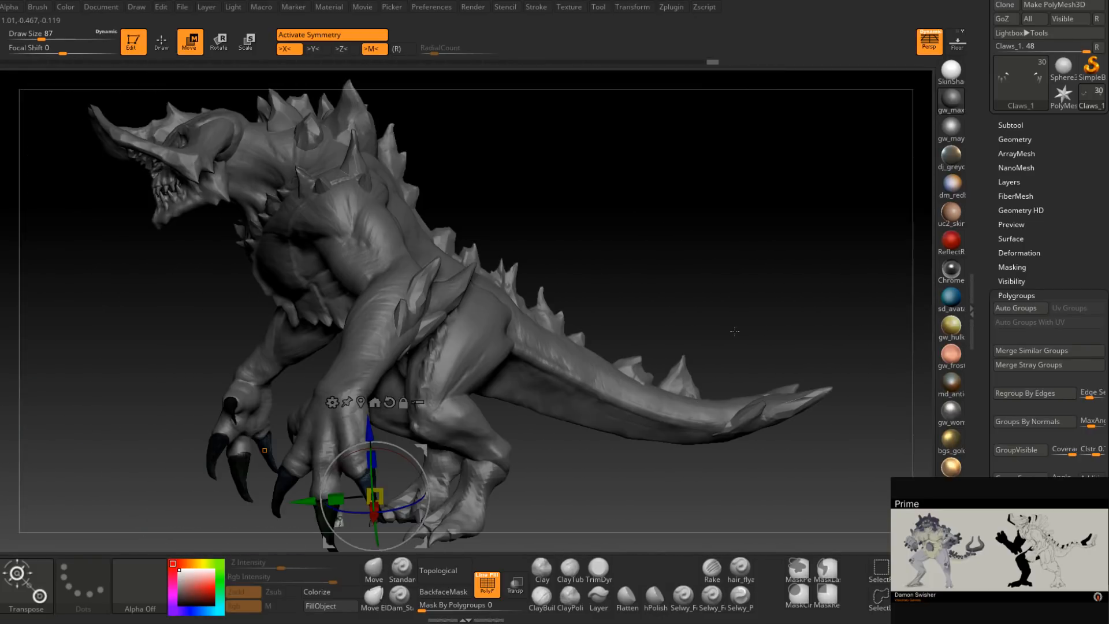
pyautogui.moveTo(559, 381); pyautogui.dragTo(544, 257)
pyautogui.moveTo(544, 256); pyautogui.dragTo(542, 317, button='right')
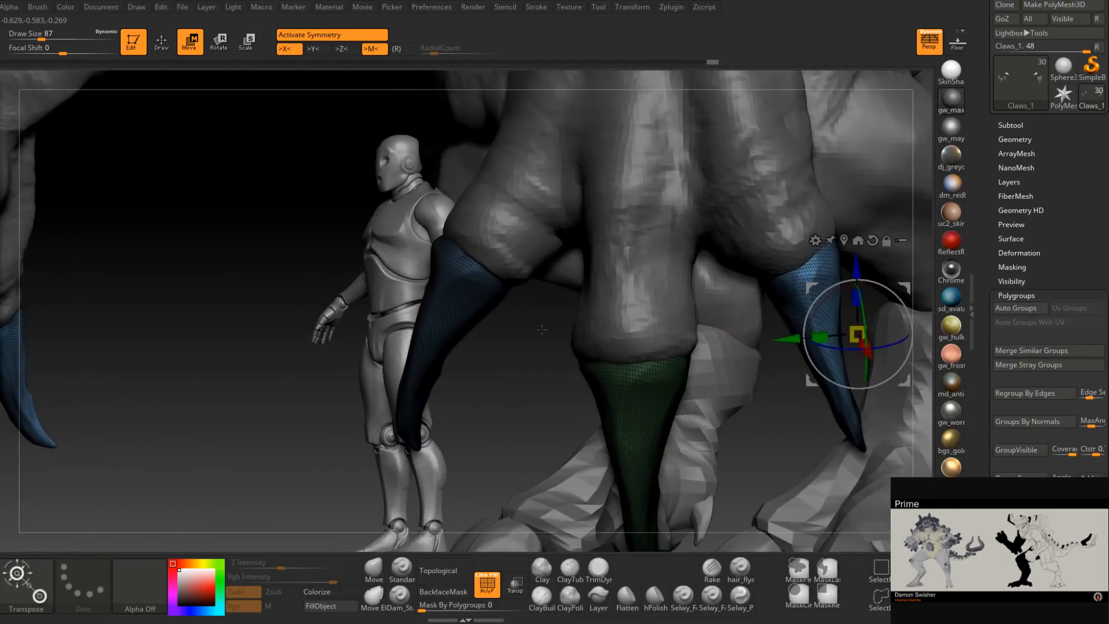
pyautogui.moveTo(634, 348); pyautogui.dragTo(793, 254, button='right')
pyautogui.click(800, 245)
pyautogui.keyDown('alt'); pyautogui.moveTo(782, 304); pyautogui.dragTo(708, 364, button='right'); pyautogui.keyUp('alt')
pyautogui.moveTo(760, 295); pyautogui.dragTo(734, 318, button='right')
pyautogui.moveTo(735, 317); pyautogui.dragTo(733, 319)
pyautogui.moveTo(737, 316); pyautogui.dragTo(762, 298, button='right')
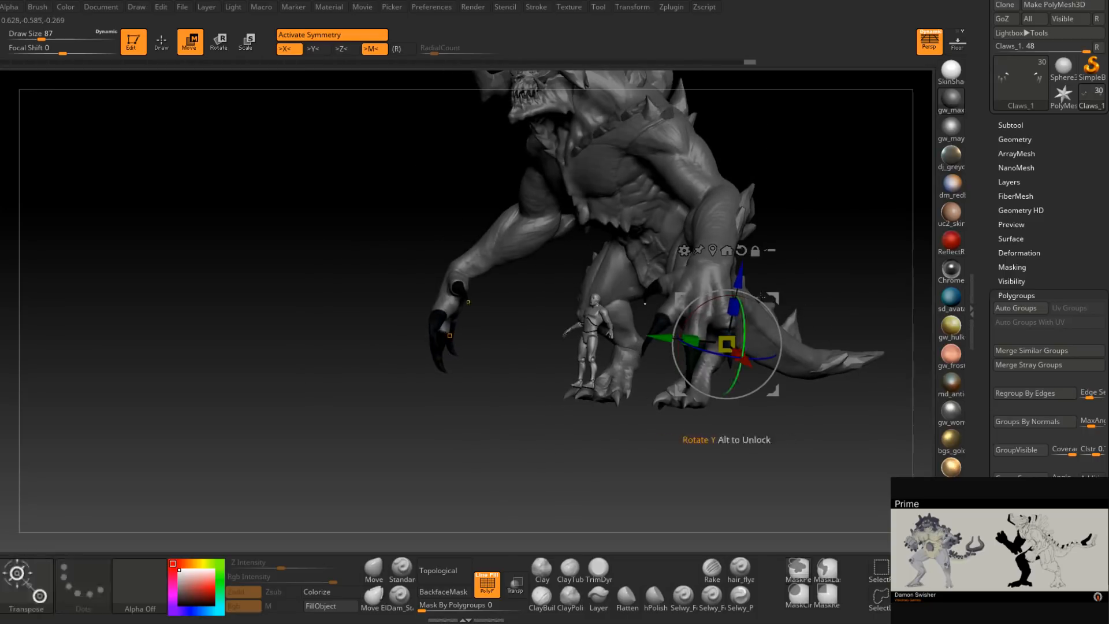
# Turn off the polyframe display, check the whole creature from the front and return to Draw mode.
pyautogui.moveTo(520, 439); pyautogui.dragTo(658, 433, button='right')
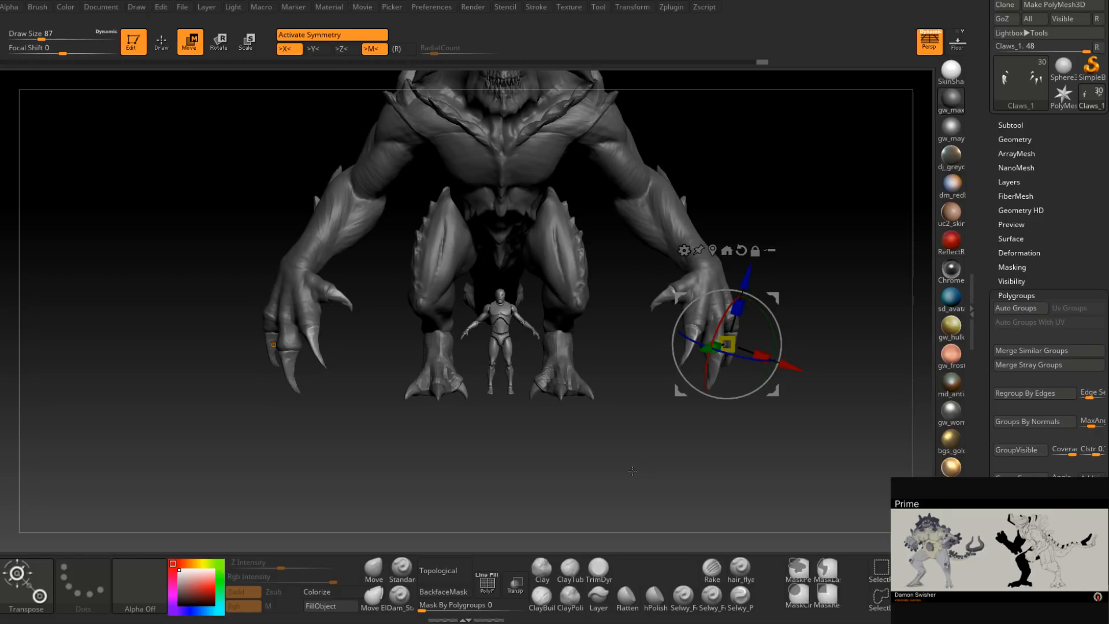
pyautogui.moveTo(786, 191); pyautogui.dragTo(772, 308)
pyautogui.moveTo(605, 325); pyautogui.dragTo(718, 299)
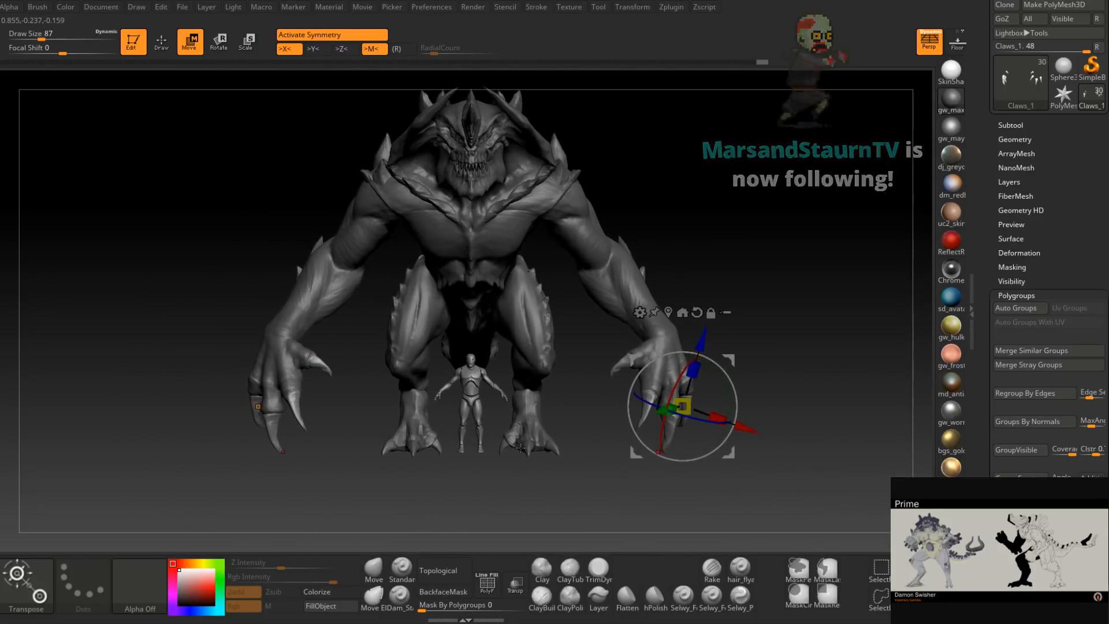
pyautogui.press('q')
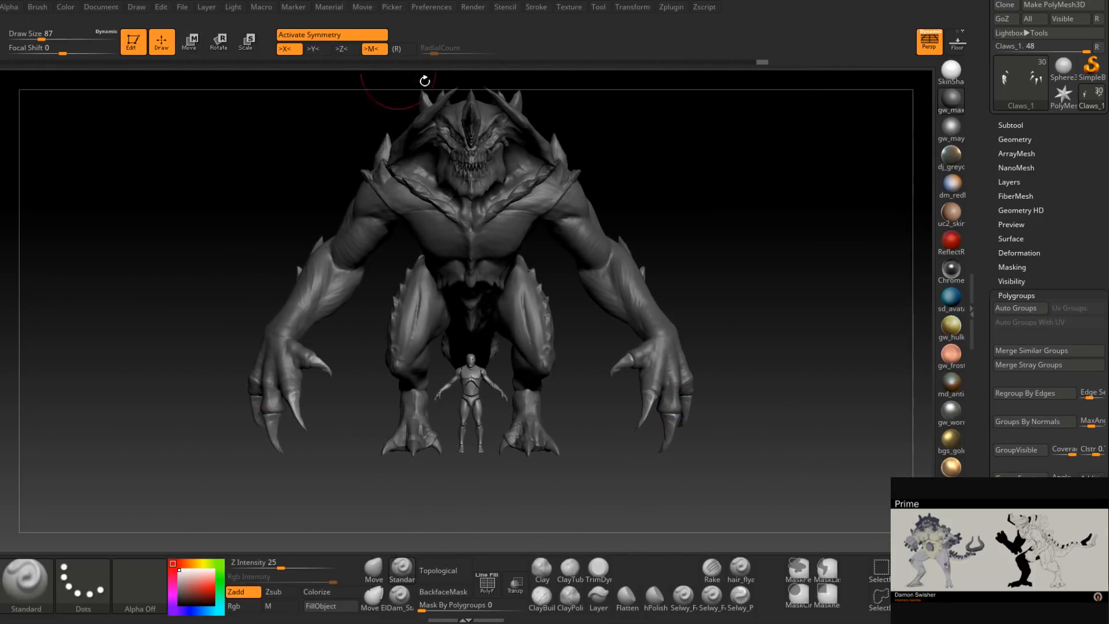
# Select the PM3D_Sphere3D1 body subtool and switch to the Move brush with a draw size of 268.
pyautogui.moveTo(559, 384); pyautogui.dragTo(555, 396, button='right')
pyautogui.moveTo(523, 289)
pyautogui.keyDown('alt'); pyautogui.mouseDown(button='right')
pyautogui.moveTo(560, 393)
pyautogui.moveTo(536, 357)
pyautogui.moveTo(534, 375)
pyautogui.moveTo(541, 352)
pyautogui.mouseUp(button='right'); pyautogui.keyUp('alt')
pyautogui.moveTo(572, 393)
pyautogui.mouseDown(button='right')
pyautogui.moveTo(504, 406)
pyautogui.moveTo(565, 398)
pyautogui.mouseUp(button='right')
pyautogui.keyDown('alt'); pyautogui.moveTo(564, 346); pyautogui.dragTo(557, 410, button='right'); pyautogui.keyUp('alt')
pyautogui.moveTo(507, 419)
pyautogui.mouseDown(button='right')
pyautogui.moveTo(508, 408)
pyautogui.moveTo(554, 405)
pyautogui.moveTo(426, 393)
pyautogui.mouseUp(button='right')
pyautogui.keyDown('alt'); pyautogui.click(482, 403); pyautogui.keyUp('alt')
pyautogui.moveTo(554, 416)
pyautogui.keyDown('ctrl'); pyautogui.mouseDown(button='right')
pyautogui.moveTo(569, 365)
pyautogui.moveTo(550, 358)
pyautogui.moveTo(565, 352)
pyautogui.mouseUp(button='right'); pyautogui.keyUp('ctrl')
pyautogui.press('space')
pyautogui.moveTo(560, 337); pyautogui.dragTo(579, 340)
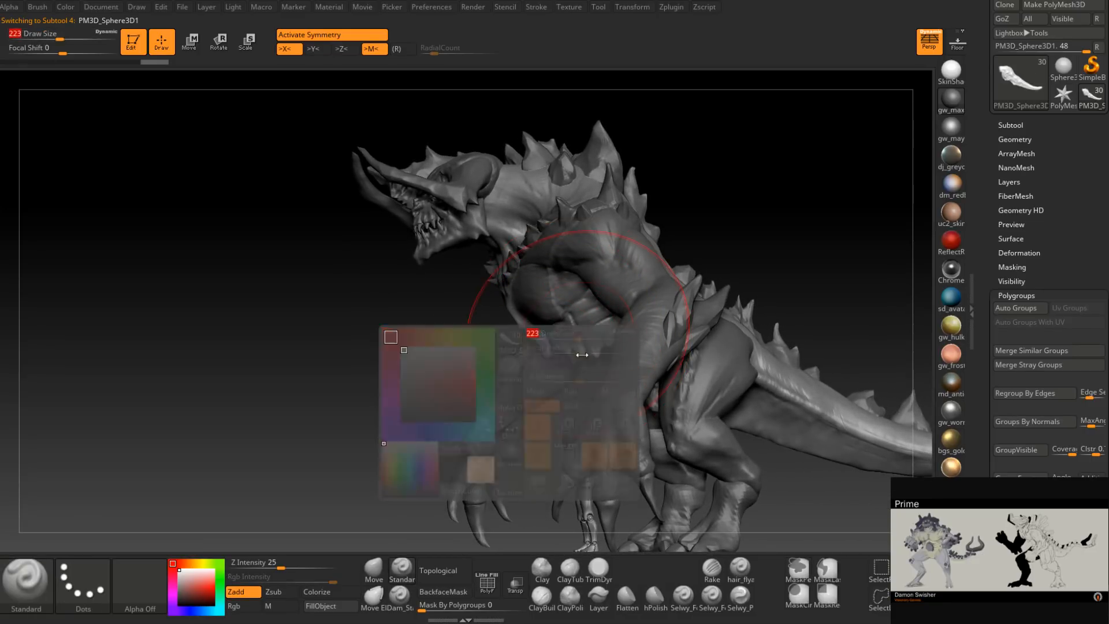
pyautogui.moveTo(548, 321); pyautogui.dragTo(535, 321, button='right')
pyautogui.press('space')
pyautogui.moveTo(535, 322)
pyautogui.mouseDown()
pyautogui.moveTo(544, 325)
pyautogui.moveTo(532, 339)
pyautogui.mouseUp()
pyautogui.press('space')
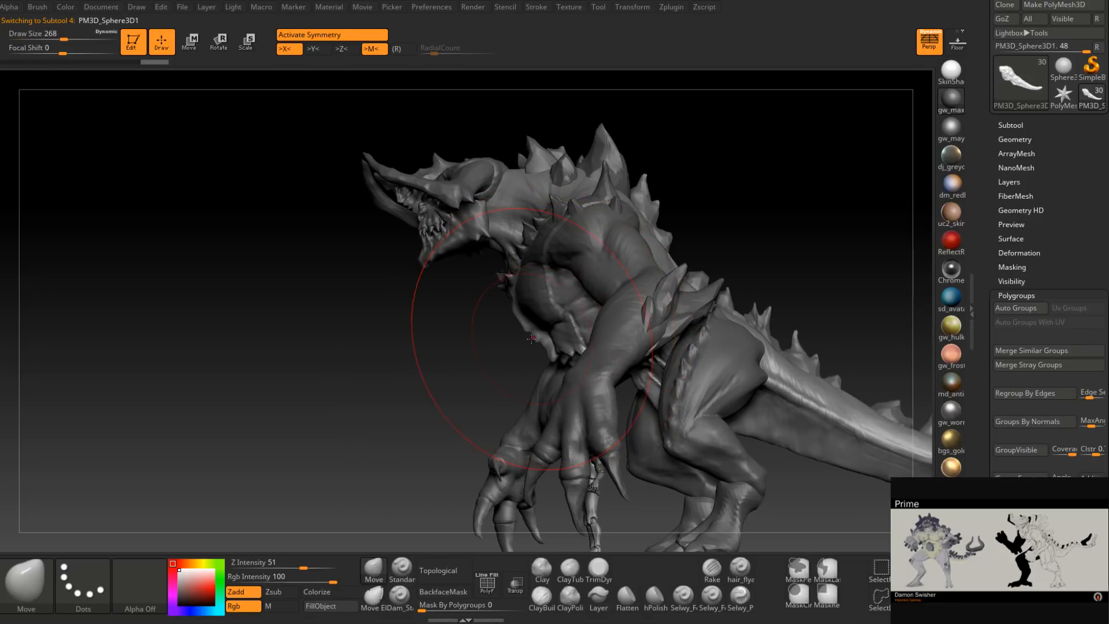
# Reduce the Move brush's draw size to 46 for adjusting the body around the back and hips.
pyautogui.moveTo(543, 335); pyautogui.dragTo(602, 340, button='right')
pyautogui.press('space')
pyautogui.moveTo(602, 340); pyautogui.dragTo(592, 342)
pyautogui.moveTo(593, 343)
pyautogui.mouseDown(button='right')
pyautogui.moveTo(575, 349)
pyautogui.moveTo(615, 341)
pyautogui.moveTo(645, 317)
pyautogui.moveTo(627, 364)
pyautogui.moveTo(662, 320)
pyautogui.moveTo(658, 335)
pyautogui.mouseUp(button='right')
pyautogui.press('space')
pyautogui.moveTo(659, 335); pyautogui.dragTo(652, 335)
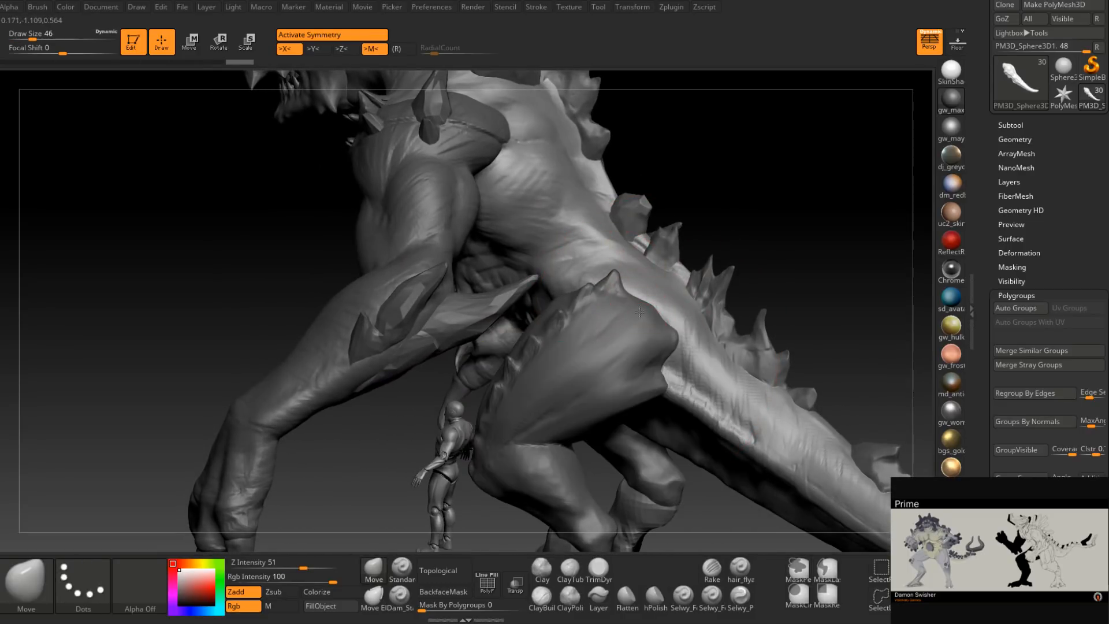
# Select the StaticMesh1_5 arms subtool and set the Move brush's draw size to 140.
pyautogui.moveTo(640, 312); pyautogui.dragTo(606, 292, button='right')
pyautogui.moveTo(668, 371)
pyautogui.mouseDown(button='right')
pyautogui.moveTo(677, 359)
pyautogui.moveTo(674, 376)
pyautogui.moveTo(681, 364)
pyautogui.moveTo(656, 368)
pyautogui.moveTo(648, 390)
pyautogui.moveTo(681, 351)
pyautogui.moveTo(653, 376)
pyautogui.moveTo(664, 382)
pyautogui.moveTo(656, 391)
pyautogui.moveTo(736, 322)
pyautogui.moveTo(691, 312)
pyautogui.moveTo(589, 346)
pyautogui.mouseUp(button='right')
pyautogui.moveTo(590, 293)
pyautogui.keyDown('ctrl'); pyautogui.mouseDown(button='right')
pyautogui.moveTo(579, 364)
pyautogui.moveTo(584, 348)
pyautogui.moveTo(560, 350)
pyautogui.moveTo(594, 322)
pyautogui.moveTo(549, 357)
pyautogui.mouseUp(button='right'); pyautogui.keyUp('ctrl')
pyautogui.keyDown('alt'); pyautogui.click(581, 347); pyautogui.keyUp('alt')
pyautogui.press('space')
pyautogui.moveTo(560, 345); pyautogui.dragTo(557, 345)
pyautogui.moveTo(559, 339)
pyautogui.mouseDown(button='right')
pyautogui.moveTo(528, 345)
pyautogui.moveTo(530, 336)
pyautogui.mouseUp(button='right')
pyautogui.press('space')
pyautogui.moveTo(530, 337); pyautogui.dragTo(537, 337)
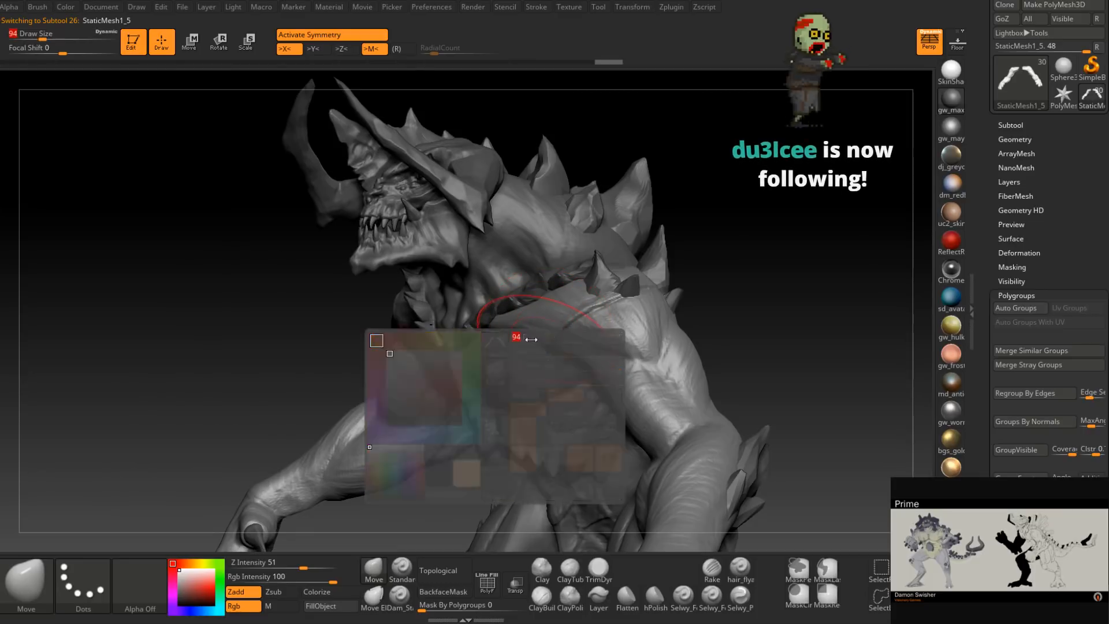
pyautogui.moveTo(537, 338)
pyautogui.mouseDown(button='right')
pyautogui.moveTo(516, 377)
pyautogui.moveTo(485, 340)
pyautogui.mouseUp(button='right')
pyautogui.press('space')
pyautogui.moveTo(484, 340); pyautogui.dragTo(491, 340)
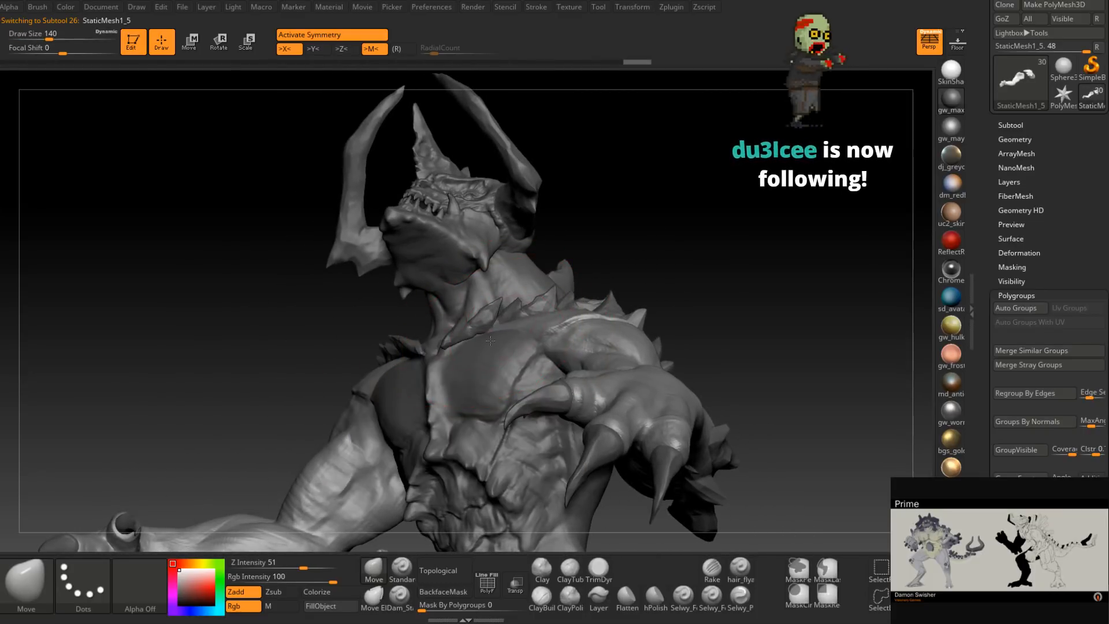
# Adjust the arm's form with the Move brush and set the draw size to 145.
pyautogui.moveTo(490, 340); pyautogui.dragTo(470, 397, button='right')
pyautogui.press('space')
pyautogui.moveTo(563, 341); pyautogui.dragTo(549, 342)
pyautogui.moveTo(548, 342)
pyautogui.mouseDown(button='right')
pyautogui.moveTo(520, 347)
pyautogui.moveTo(570, 327)
pyautogui.moveTo(507, 322)
pyautogui.moveTo(545, 366)
pyautogui.moveTo(515, 369)
pyautogui.mouseUp(button='right')
pyautogui.moveTo(525, 402); pyautogui.dragTo(585, 372)
pyautogui.moveTo(586, 372); pyautogui.dragTo(583, 370, button='right')
pyautogui.press('space')
pyautogui.moveTo(580, 352); pyautogui.dragTo(593, 351)
pyautogui.moveTo(593, 352)
pyautogui.keyDown('ctrl'); pyautogui.mouseDown(button='right')
pyautogui.moveTo(606, 358)
pyautogui.moveTo(464, 507)
pyautogui.mouseUp(button='right'); pyautogui.keyUp('ctrl')
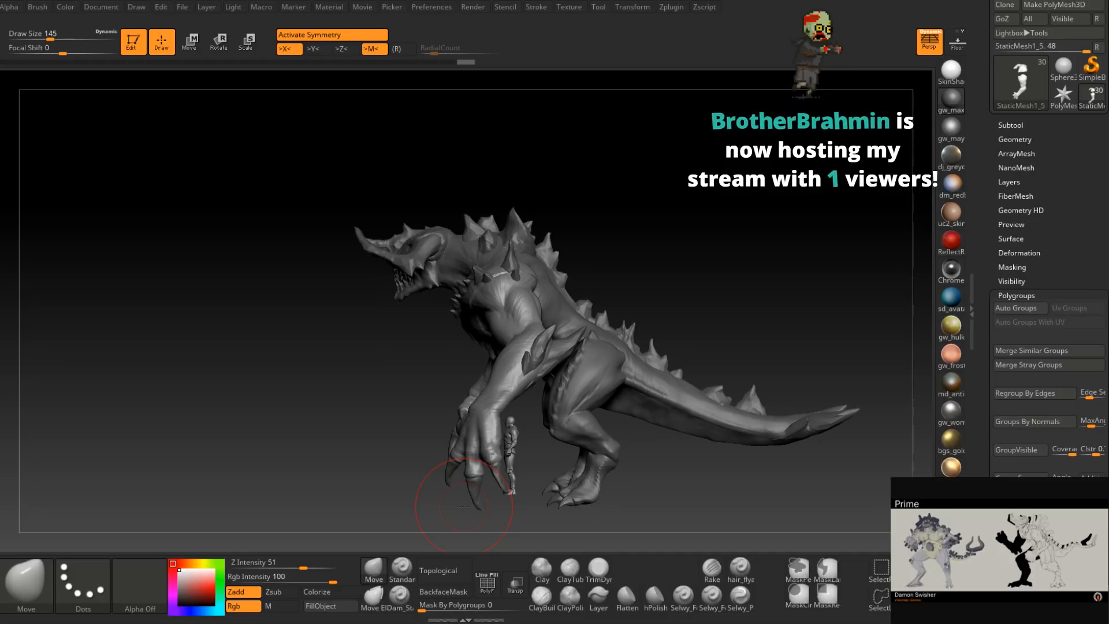
# Select the Extract3_3 collarbone ridge subtool and vary the Move brush's draw size while working around the ridge.
pyautogui.moveTo(559, 277)
pyautogui.mouseDown(button='right')
pyautogui.moveTo(524, 297)
pyautogui.moveTo(508, 315)
pyautogui.moveTo(527, 314)
pyautogui.moveTo(483, 339)
pyautogui.moveTo(486, 348)
pyautogui.moveTo(659, 265)
pyautogui.mouseUp(button='right')
pyautogui.press('ctrl')
pyautogui.keyDown('alt'); pyautogui.click(485, 348); pyautogui.keyUp('alt')
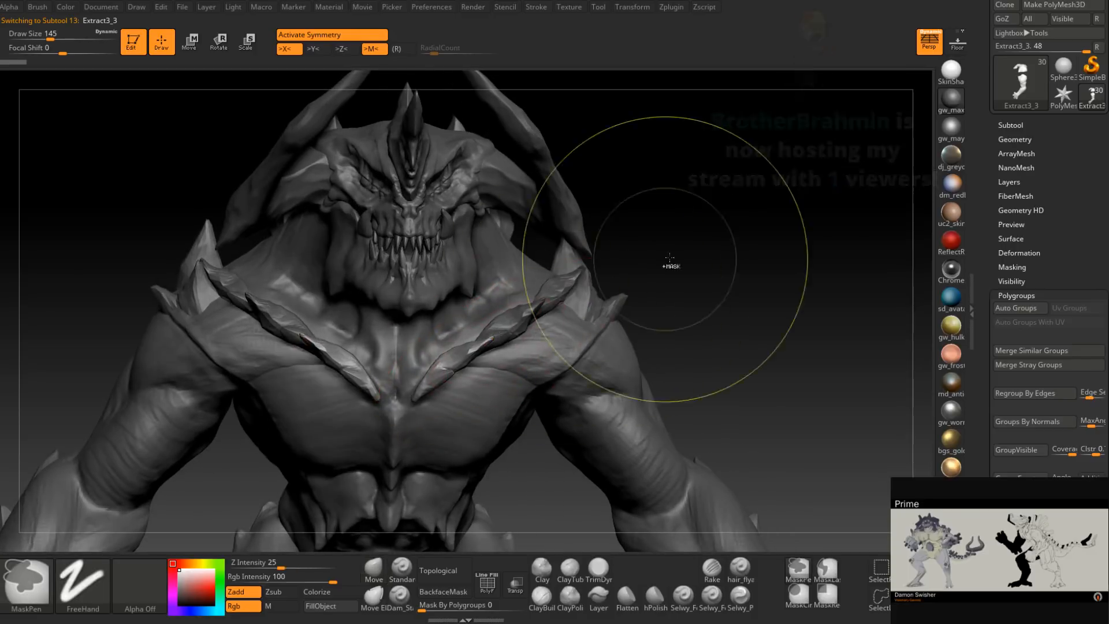
pyautogui.moveTo(583, 297); pyautogui.dragTo(472, 373, button='right')
pyautogui.press('space')
pyautogui.moveTo(473, 373); pyautogui.dragTo(481, 373)
pyautogui.moveTo(488, 374); pyautogui.dragTo(458, 383, button='right')
pyautogui.press('space')
pyautogui.moveTo(458, 383); pyautogui.dragTo(449, 385)
pyautogui.moveTo(449, 386)
pyautogui.mouseDown(button='right')
pyautogui.moveTo(433, 361)
pyautogui.moveTo(418, 395)
pyautogui.moveTo(442, 403)
pyautogui.moveTo(495, 359)
pyautogui.moveTo(462, 373)
pyautogui.mouseUp(button='right')
pyautogui.press('space')
pyautogui.moveTo(465, 371); pyautogui.dragTo(451, 371)
pyautogui.moveTo(452, 371); pyautogui.dragTo(499, 371, button='right')
# Set the Move brush's draw size to 71 and select the Extract3_5 shoulder spike subtool.
pyautogui.moveTo(446, 401); pyautogui.dragTo(469, 360, button='right')
pyautogui.keyDown('alt'); pyautogui.click(432, 384); pyautogui.keyUp('alt')
pyautogui.moveTo(449, 407)
pyautogui.mouseDown(button='right')
pyautogui.moveTo(458, 371)
pyautogui.moveTo(540, 289)
pyautogui.moveTo(465, 375)
pyautogui.moveTo(517, 338)
pyautogui.mouseUp(button='right')
pyautogui.press('space')
pyautogui.moveTo(509, 338); pyautogui.dragTo(523, 334)
pyautogui.moveTo(526, 350); pyautogui.dragTo(599, 396, button='right')
pyautogui.keyDown('alt'); pyautogui.click(561, 358); pyautogui.keyUp('alt')
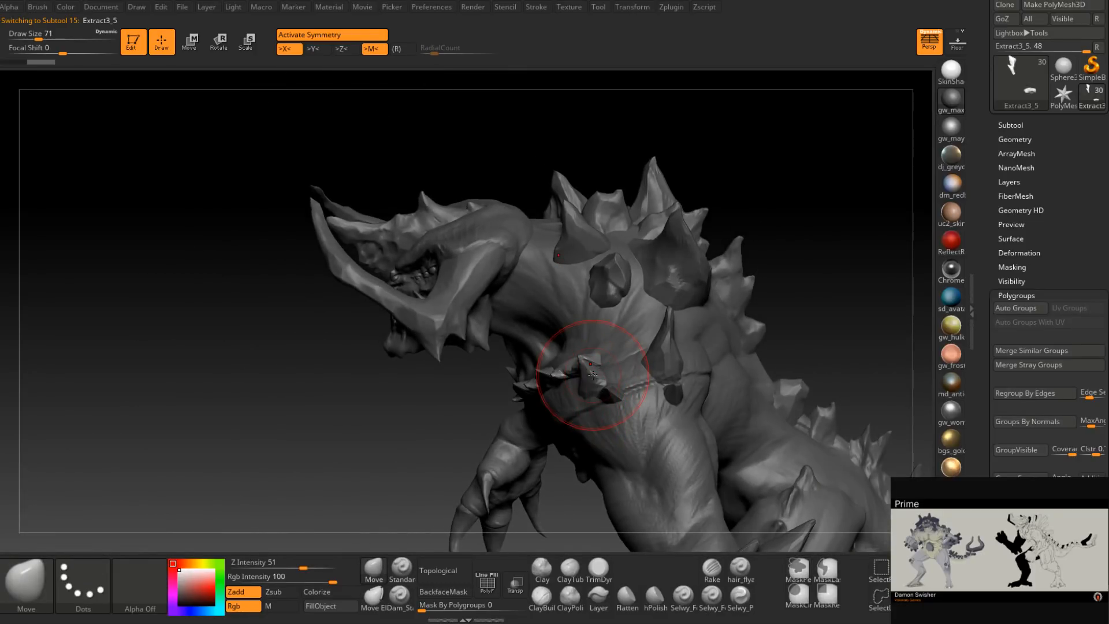
# Select the Extract3_2 shoulder spike subtool and set the Move brush's draw size to 35.
pyautogui.moveTo(593, 376)
pyautogui.mouseDown(button='right')
pyautogui.moveTo(639, 322)
pyautogui.moveTo(611, 382)
pyautogui.moveTo(580, 347)
pyautogui.mouseUp(button='right')
pyautogui.keyDown('alt'); pyautogui.click(579, 347); pyautogui.keyUp('alt')
pyautogui.press('space')
pyautogui.moveTo(615, 349); pyautogui.dragTo(613, 349)
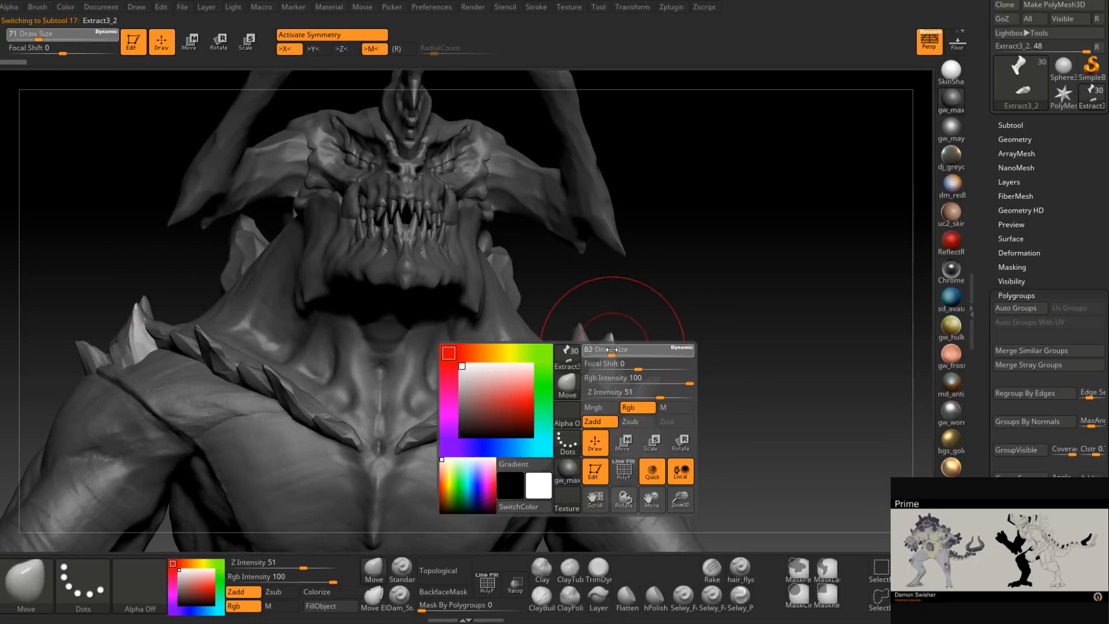
pyautogui.moveTo(618, 342); pyautogui.dragTo(621, 341, button='right')
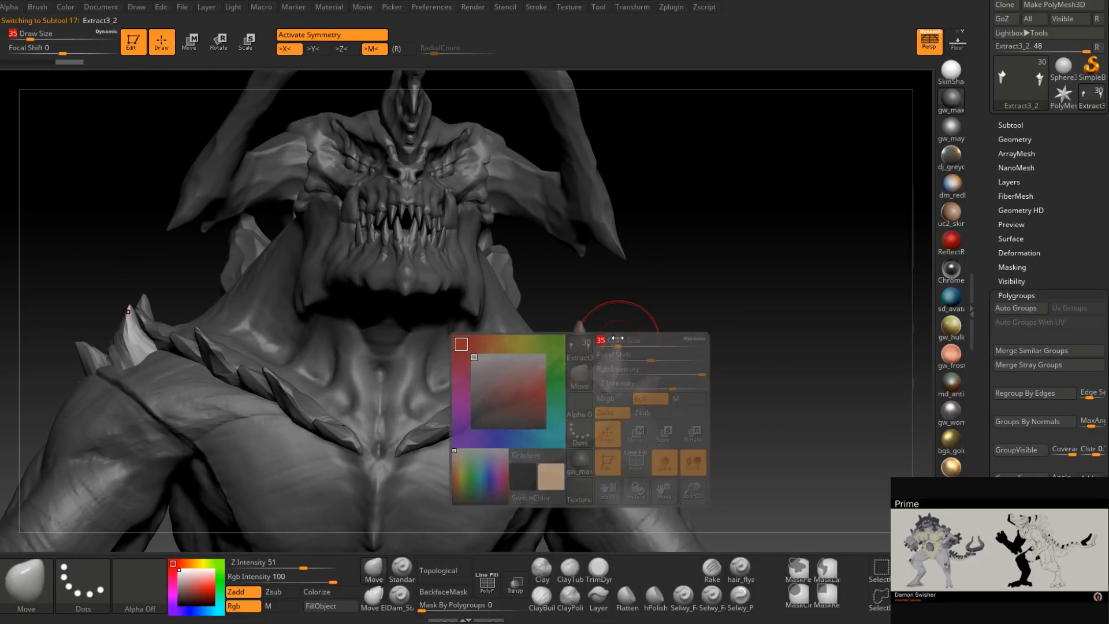
# Adjust the shoulder spikes with the Move brush and set the draw size to 97.
pyautogui.moveTo(631, 378)
pyautogui.mouseDown(button='right')
pyautogui.moveTo(648, 347)
pyautogui.moveTo(655, 359)
pyautogui.moveTo(619, 362)
pyautogui.moveTo(601, 383)
pyautogui.moveTo(639, 423)
pyautogui.moveTo(651, 411)
pyautogui.moveTo(686, 412)
pyautogui.moveTo(660, 413)
pyautogui.moveTo(669, 401)
pyautogui.moveTo(657, 445)
pyautogui.moveTo(658, 407)
pyautogui.moveTo(651, 432)
pyautogui.moveTo(617, 422)
pyautogui.moveTo(628, 399)
pyautogui.moveTo(659, 387)
pyautogui.moveTo(655, 373)
pyautogui.moveTo(607, 396)
pyautogui.moveTo(653, 411)
pyautogui.mouseUp(button='right')
pyautogui.press('space')
pyautogui.press('space')
pyautogui.press('space')
pyautogui.press(']')
pyautogui.moveTo(654, 372)
pyautogui.mouseDown(button='right')
pyautogui.moveTo(676, 348)
pyautogui.moveTo(640, 376)
pyautogui.moveTo(594, 367)
pyautogui.moveTo(623, 354)
pyautogui.moveTo(644, 396)
pyautogui.moveTo(664, 366)
pyautogui.mouseUp(button='right')
pyautogui.moveTo(656, 408); pyautogui.dragTo(565, 417, button='right')
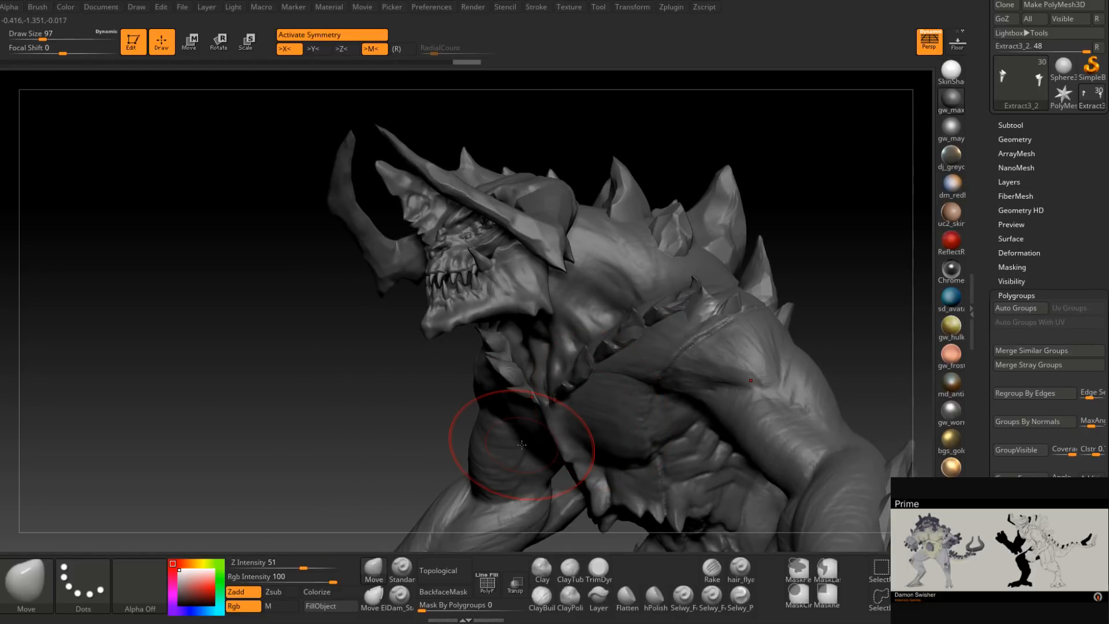
# Examine the creature's silhouette and its scale against the human figure from several angles and distances.
pyautogui.moveTo(522, 445)
pyautogui.mouseDown(button='right')
pyautogui.moveTo(679, 332)
pyautogui.moveTo(602, 397)
pyautogui.moveTo(665, 373)
pyautogui.moveTo(729, 231)
pyautogui.mouseUp(button='right')
pyautogui.press('ctrl')
pyautogui.moveTo(737, 330)
pyautogui.mouseDown(button='right')
pyautogui.moveTo(664, 321)
pyautogui.moveTo(696, 228)
pyautogui.moveTo(693, 322)
pyautogui.moveTo(699, 283)
pyautogui.mouseUp(button='right')
pyautogui.moveTo(688, 341)
pyautogui.keyDown('alt'); pyautogui.mouseDown(button='right')
pyautogui.moveTo(664, 301)
pyautogui.moveTo(651, 350)
pyautogui.moveTo(586, 303)
pyautogui.moveTo(636, 340)
pyautogui.moveTo(601, 388)
pyautogui.moveTo(648, 410)
pyautogui.moveTo(639, 353)
pyautogui.moveTo(668, 368)
pyautogui.moveTo(662, 398)
pyautogui.mouseUp(button='right'); pyautogui.keyUp('alt')
pyautogui.moveTo(658, 358)
pyautogui.keyDown('alt'); pyautogui.mouseDown(button='right')
pyautogui.moveTo(682, 373)
pyautogui.moveTo(662, 368)
pyautogui.moveTo(597, 395)
pyautogui.moveTo(590, 418)
pyautogui.moveTo(607, 382)
pyautogui.moveTo(651, 346)
pyautogui.moveTo(639, 366)
pyautogui.moveTo(598, 352)
pyautogui.moveTo(651, 317)
pyautogui.mouseUp(button='right'); pyautogui.keyUp('alt')
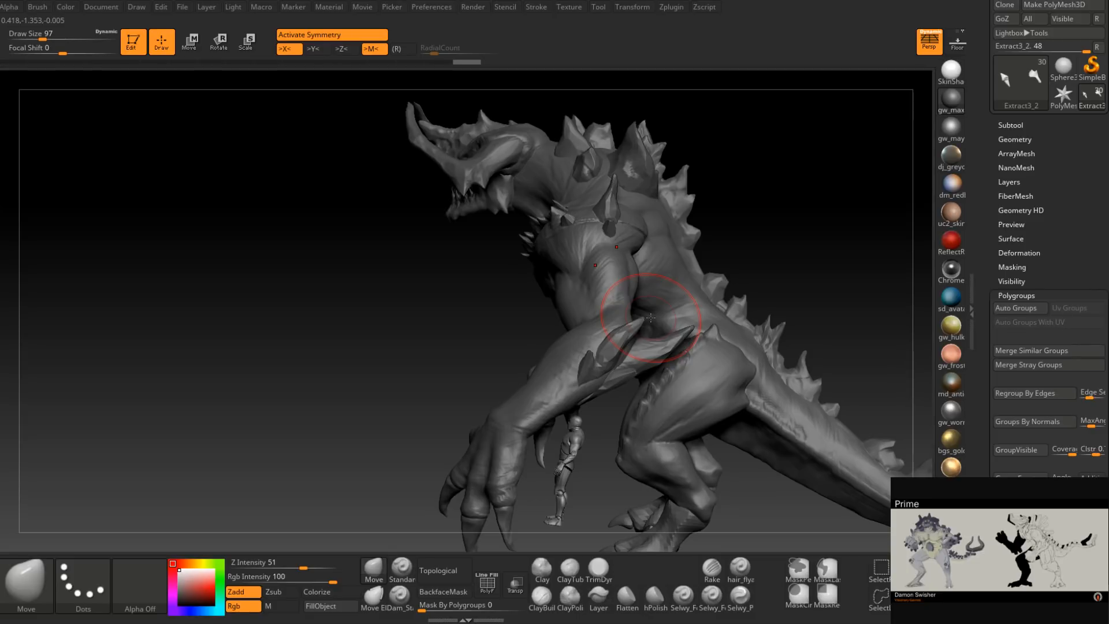
pyautogui.moveTo(693, 282); pyautogui.dragTo(668, 287, button='right')
pyautogui.moveTo(718, 260)
pyautogui.keyDown('alt'); pyautogui.mouseDown(button='right')
pyautogui.moveTo(632, 309)
pyautogui.moveTo(624, 280)
pyautogui.moveTo(595, 316)
pyautogui.moveTo(595, 297)
pyautogui.moveTo(581, 300)
pyautogui.moveTo(584, 352)
pyautogui.moveTo(573, 267)
pyautogui.mouseUp(button='right'); pyautogui.keyUp('alt')
pyautogui.moveTo(508, 346)
pyautogui.mouseDown(button='right')
pyautogui.moveTo(562, 364)
pyautogui.moveTo(543, 326)
pyautogui.moveTo(577, 324)
pyautogui.mouseUp(button='right')
pyautogui.keyDown('ctrl'); pyautogui.moveTo(578, 324); pyautogui.dragTo(566, 266, button='right'); pyautogui.keyUp('ctrl')
pyautogui.moveTo(566, 265)
pyautogui.keyDown('ctrl'); pyautogui.mouseDown(button='right')
pyautogui.moveTo(571, 294)
pyautogui.moveTo(579, 229)
pyautogui.mouseUp(button='right'); pyautogui.keyUp('ctrl')
pyautogui.moveTo(579, 228); pyautogui.dragTo(627, 234, button='right')
pyautogui.keyDown('ctrl'); pyautogui.moveTo(607, 330); pyautogui.dragTo(538, 444, button='right'); pyautogui.keyUp('ctrl')
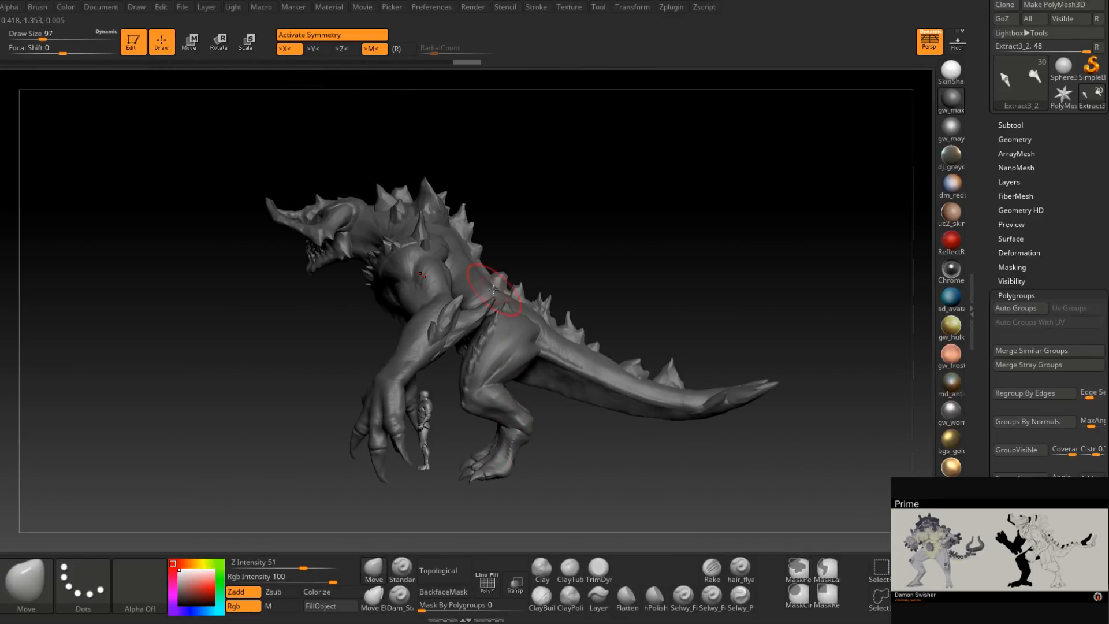
pyautogui.moveTo(486, 264)
pyautogui.mouseDown(button='right')
pyautogui.moveTo(495, 322)
pyautogui.moveTo(540, 317)
pyautogui.moveTo(508, 325)
pyautogui.moveTo(519, 334)
pyautogui.mouseUp(button='right')
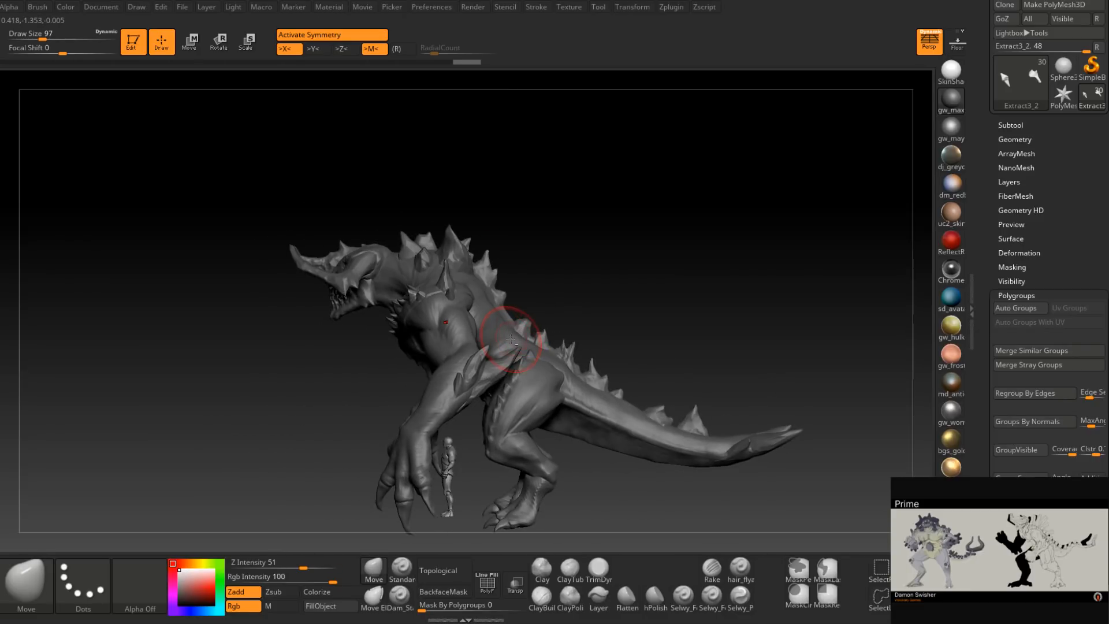
# Select the PM3D_Sphere3D1 body subtool and set the draw size to 245.
pyautogui.keyDown('alt'); pyautogui.click(539, 328); pyautogui.keyUp('alt')
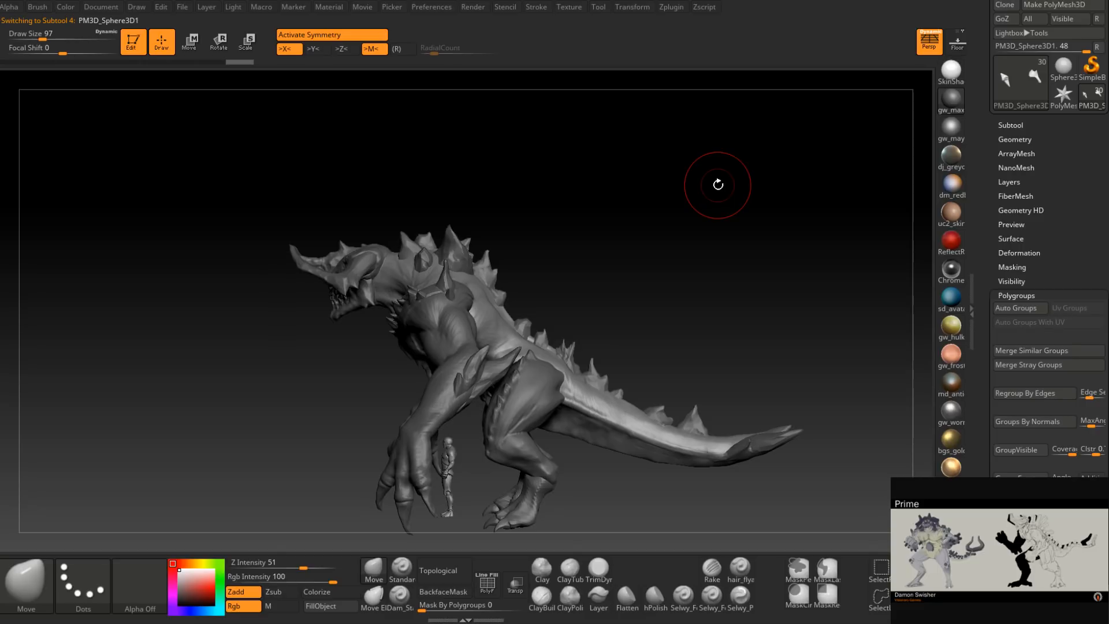
pyautogui.press('space')
pyautogui.moveTo(561, 379)
pyautogui.mouseDown()
pyautogui.moveTo(584, 379)
pyautogui.moveTo(565, 433)
pyautogui.mouseUp()
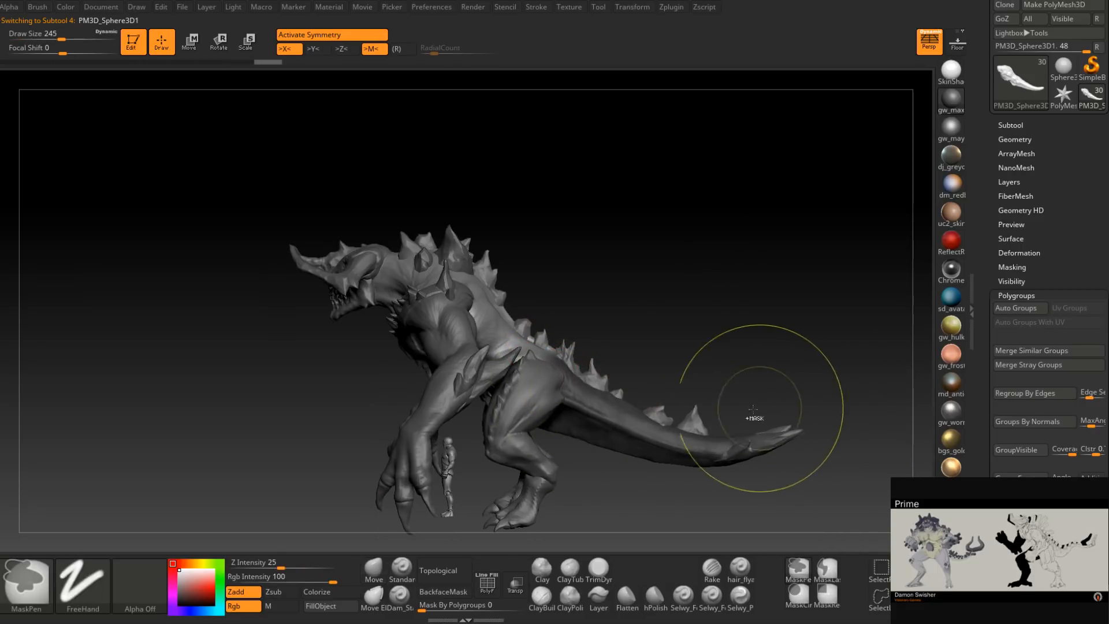
# Mask the torso of the body subtool and invert the mask to protect the tail.
pyautogui.moveTo(639, 414)
pyautogui.mouseDown(button='right')
pyautogui.moveTo(577, 362)
pyautogui.moveTo(569, 379)
pyautogui.mouseUp(button='right')
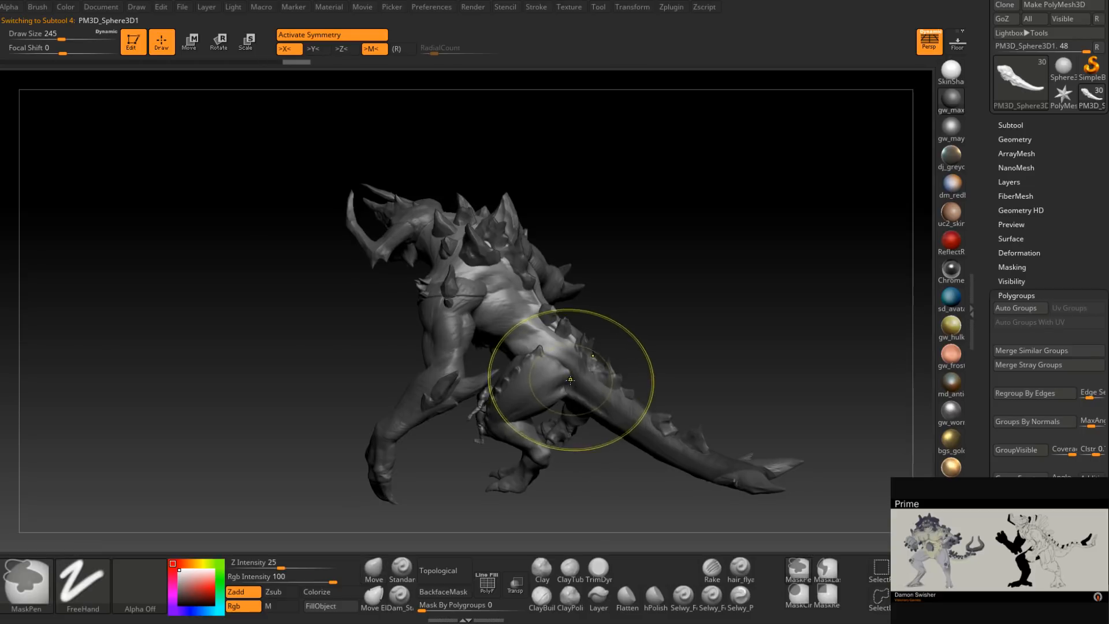
pyautogui.moveTo(610, 342); pyautogui.dragTo(630, 319, button='right')
pyautogui.keyDown('ctrl'); pyautogui.click(664, 344); pyautogui.keyUp('ctrl')
pyautogui.press('ctrl')
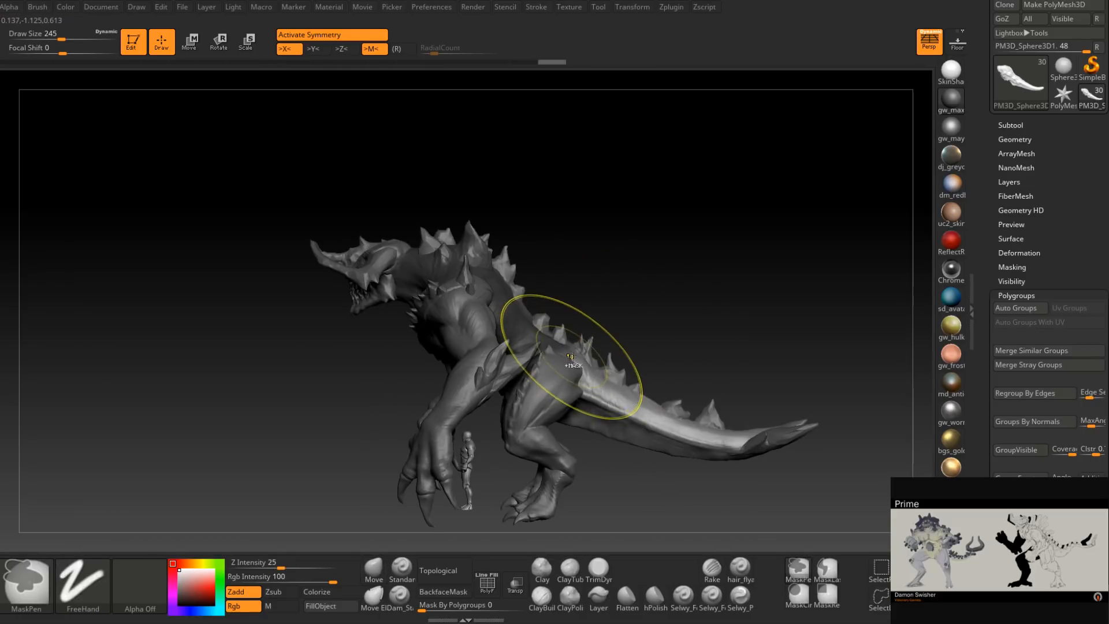
pyautogui.moveTo(573, 354); pyautogui.dragTo(582, 347, button='right')
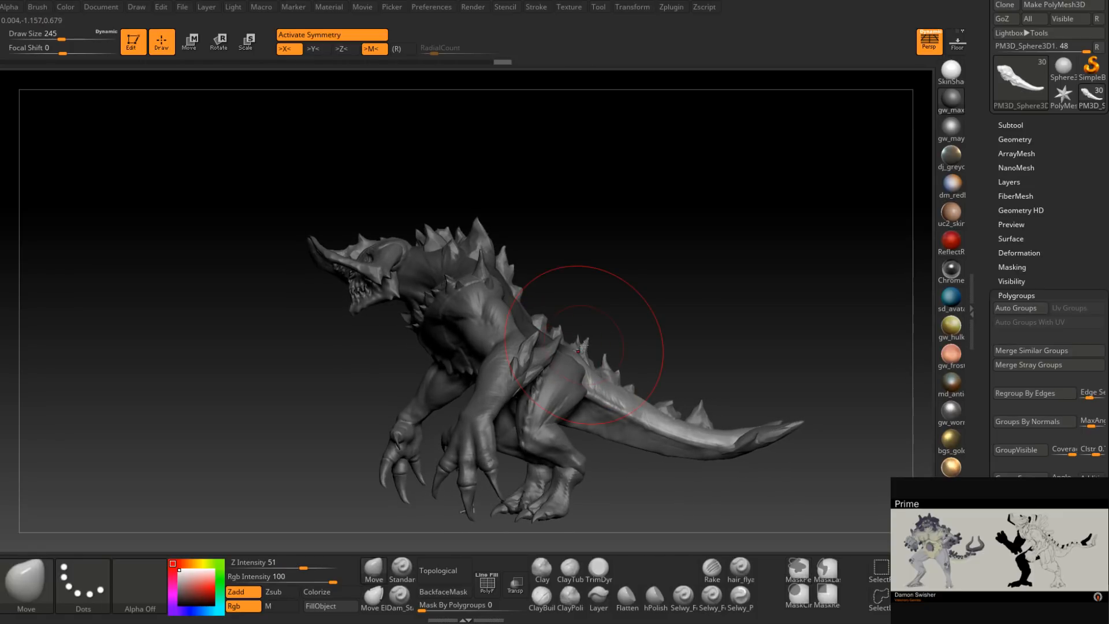
pyautogui.moveTo(703, 319); pyautogui.dragTo(668, 321, button='right')
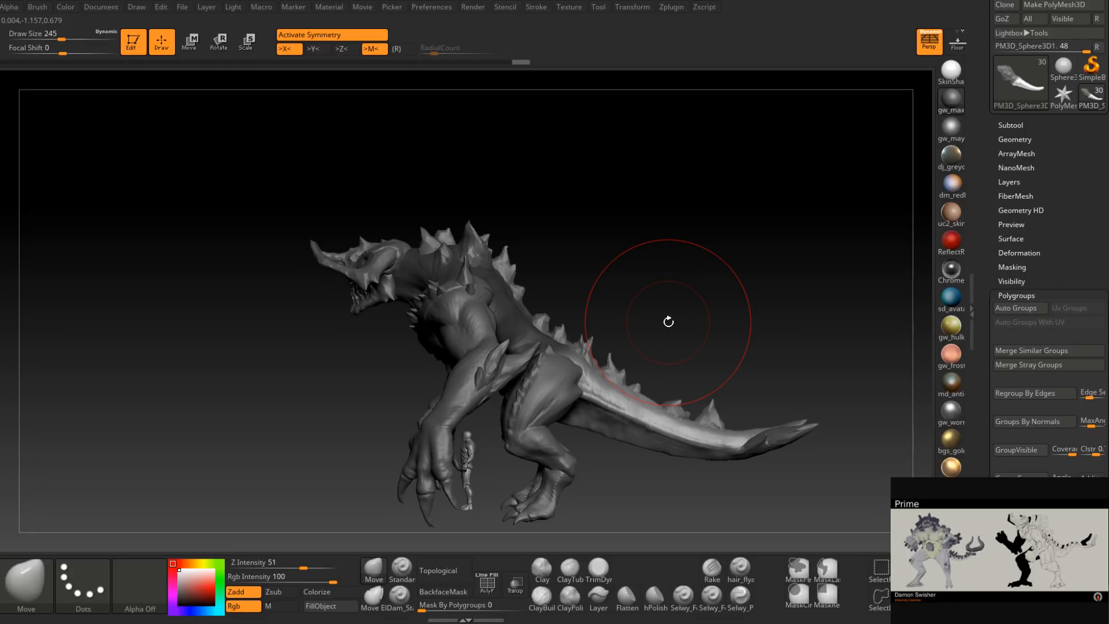
pyautogui.keyDown('ctrl'); pyautogui.click(659, 283); pyautogui.keyUp('ctrl')
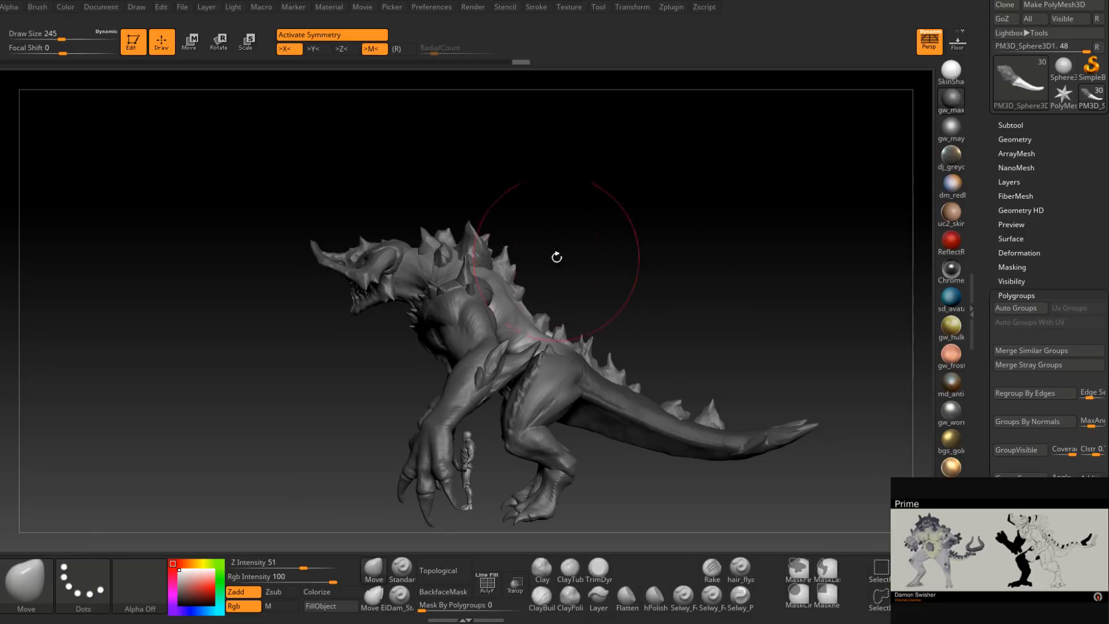
# Set the Move brush's draw size to 932 and pull the neck and upper back upward.
pyautogui.press('space')
pyautogui.moveTo(503, 273); pyautogui.dragTo(556, 269)
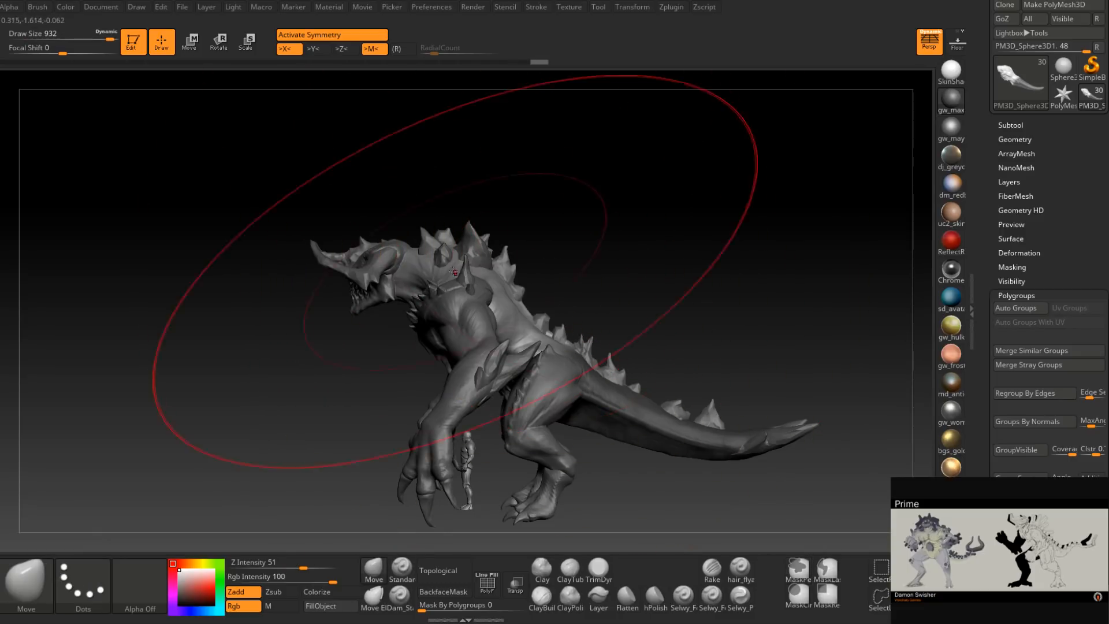
pyautogui.moveTo(437, 268); pyautogui.dragTo(437, 241)
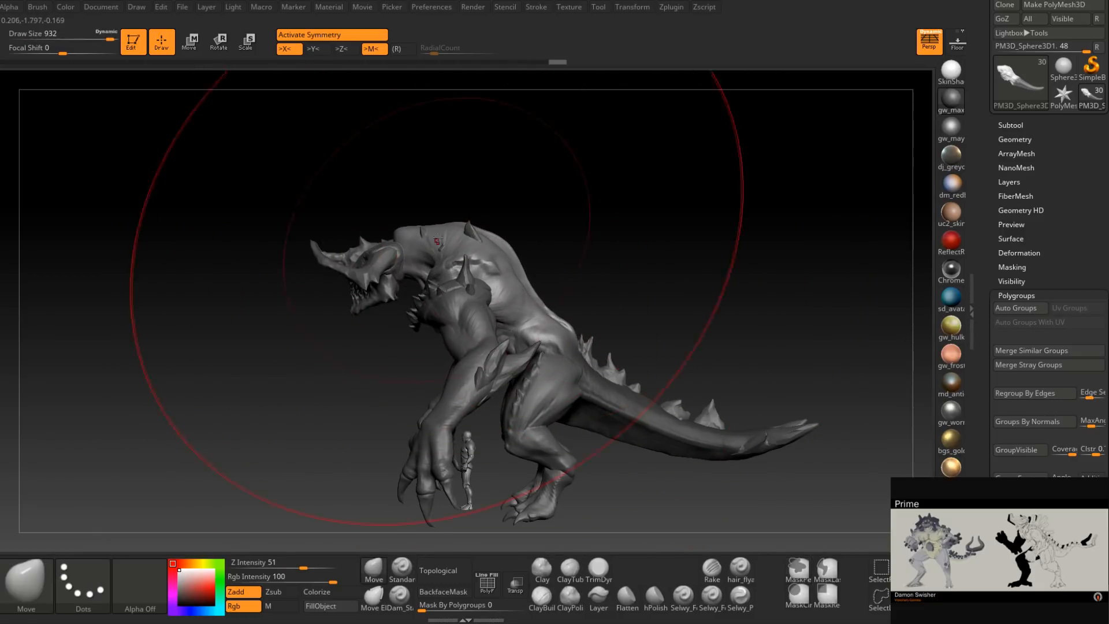
# Refine the raised back and torso with the Move brush, reducing the draw size to 223.
pyautogui.press('space')
pyautogui.moveTo(526, 291)
pyautogui.mouseDown()
pyautogui.moveTo(488, 291)
pyautogui.moveTo(523, 317)
pyautogui.moveTo(509, 318)
pyautogui.mouseUp()
pyautogui.press('space')
pyautogui.moveTo(556, 343); pyautogui.dragTo(571, 348, button='right')
pyautogui.press('space')
pyautogui.moveTo(571, 348); pyautogui.dragTo(546, 350)
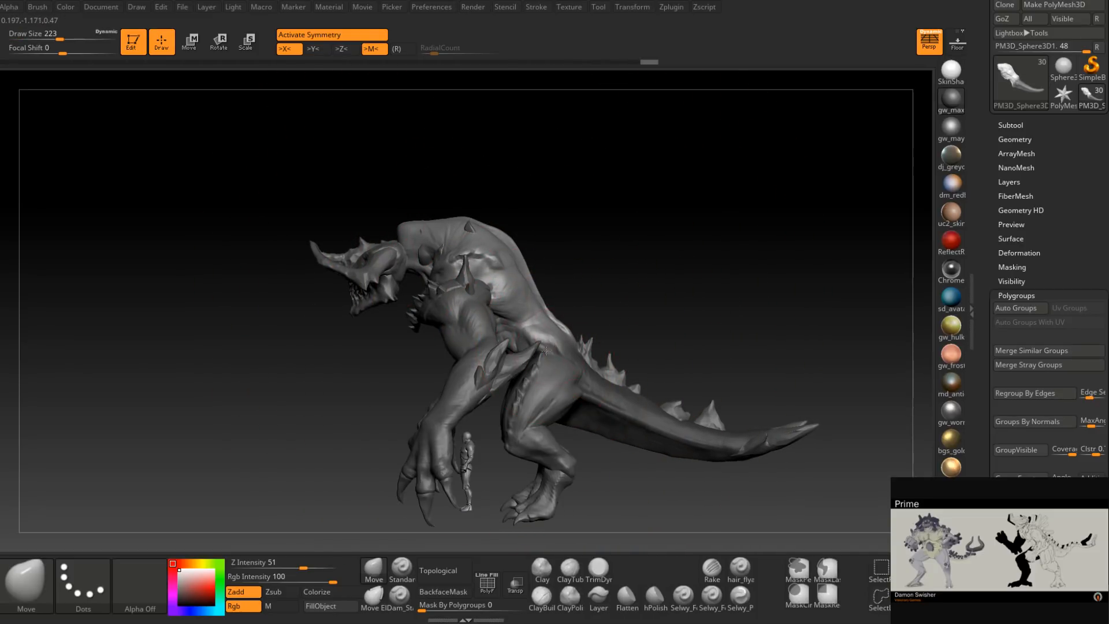
pyautogui.moveTo(552, 349)
pyautogui.mouseDown(button='right')
pyautogui.moveTo(544, 371)
pyautogui.moveTo(610, 361)
pyautogui.moveTo(495, 351)
pyautogui.mouseUp(button='right')
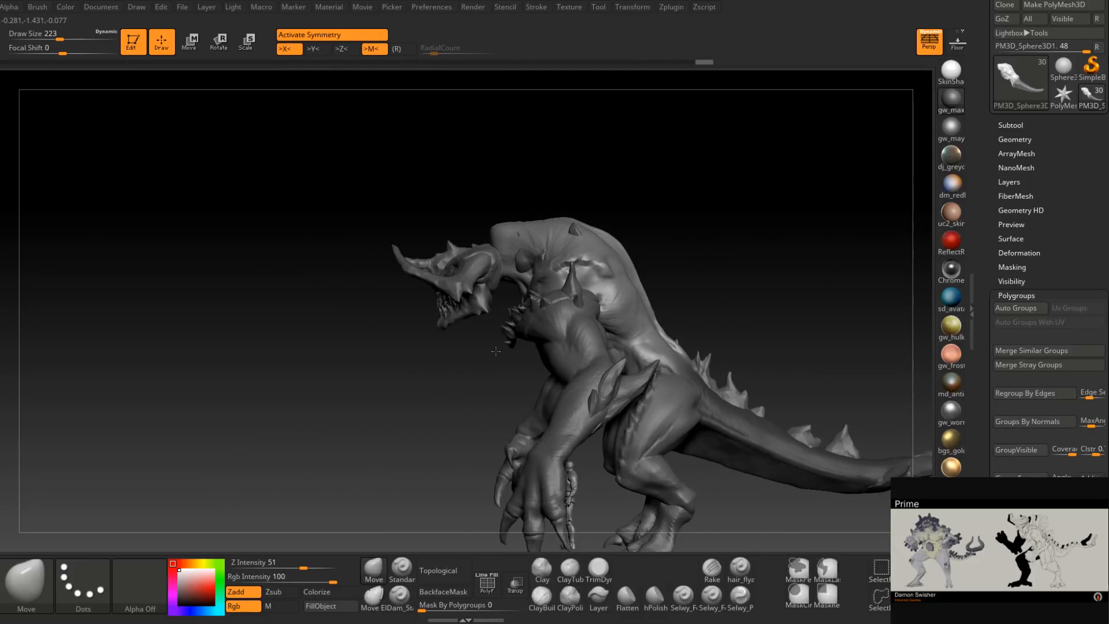
# Select the StaticMesh1_5 arms subtool and activate the Move gizmo on it.
pyautogui.keyDown('alt'); pyautogui.click(583, 344); pyautogui.keyUp('alt')
pyautogui.keyDown('ctrl'); pyautogui.moveTo(686, 298); pyautogui.dragTo(668, 267, button='right'); pyautogui.keyUp('ctrl')
pyautogui.keyDown('alt'); pyautogui.moveTo(616, 328); pyautogui.dragTo(544, 322, button='right'); pyautogui.keyUp('alt')
pyautogui.rightClick(544, 322)
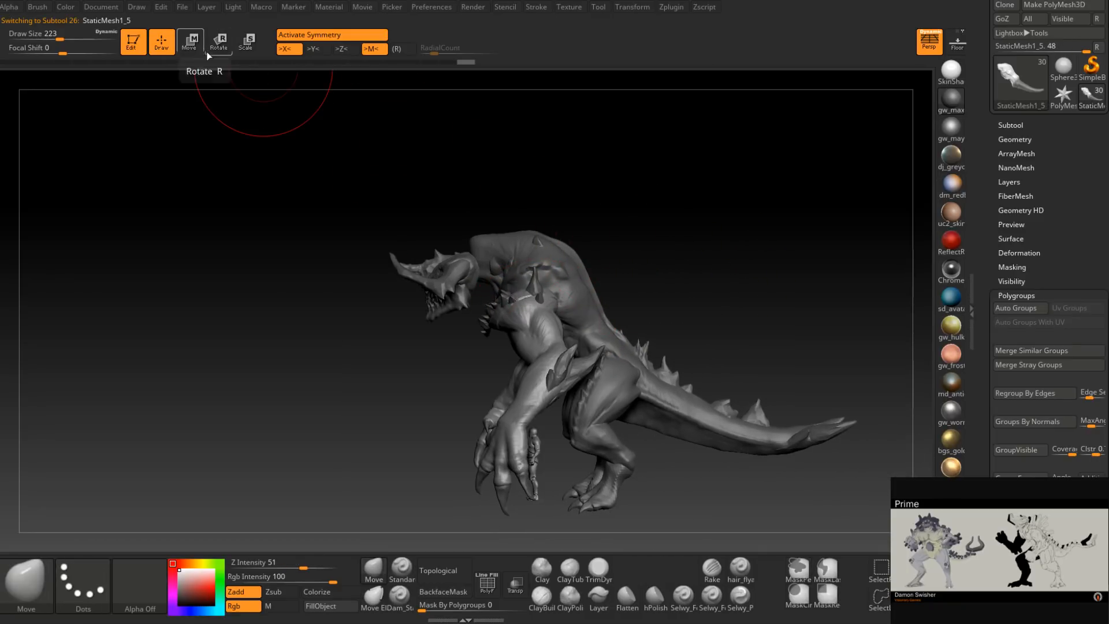
pyautogui.press('w')
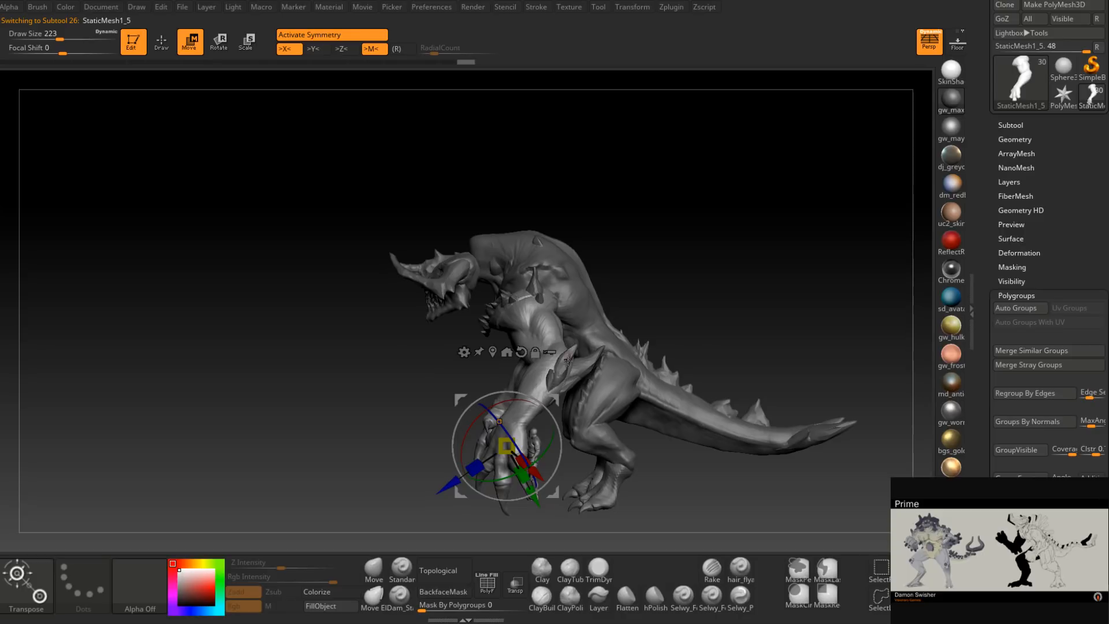
pyautogui.keyDown('alt'); pyautogui.moveTo(714, 269); pyautogui.dragTo(596, 330); pyautogui.keyUp('alt')
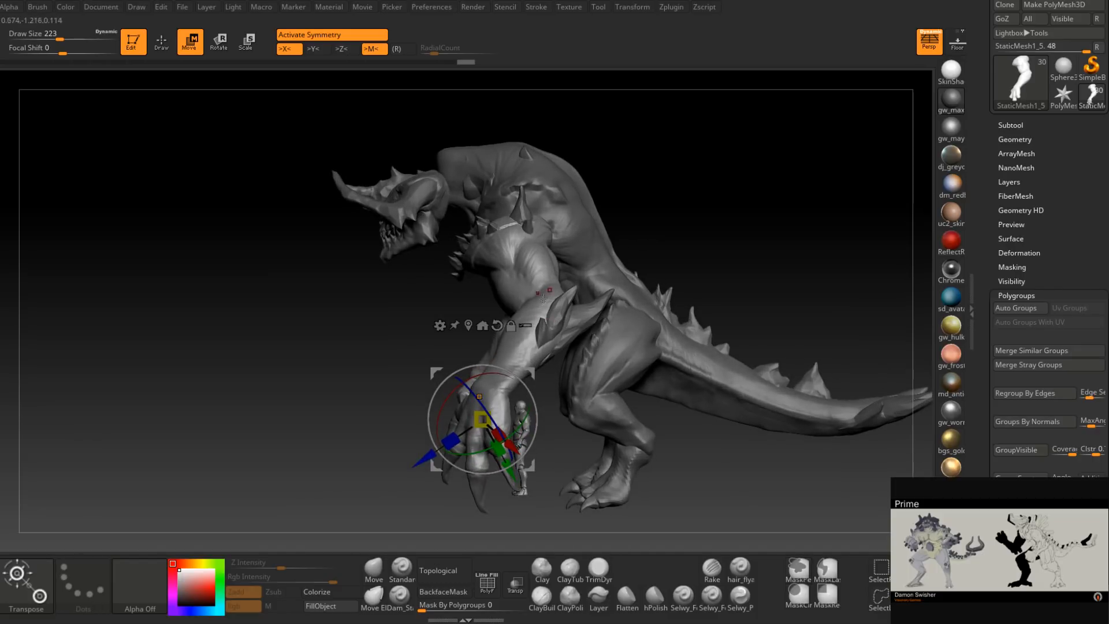
# Enable the gizmo's transform of all selected subtools and add the arms and forearm spikes to the selection.
pyautogui.click(525, 325)
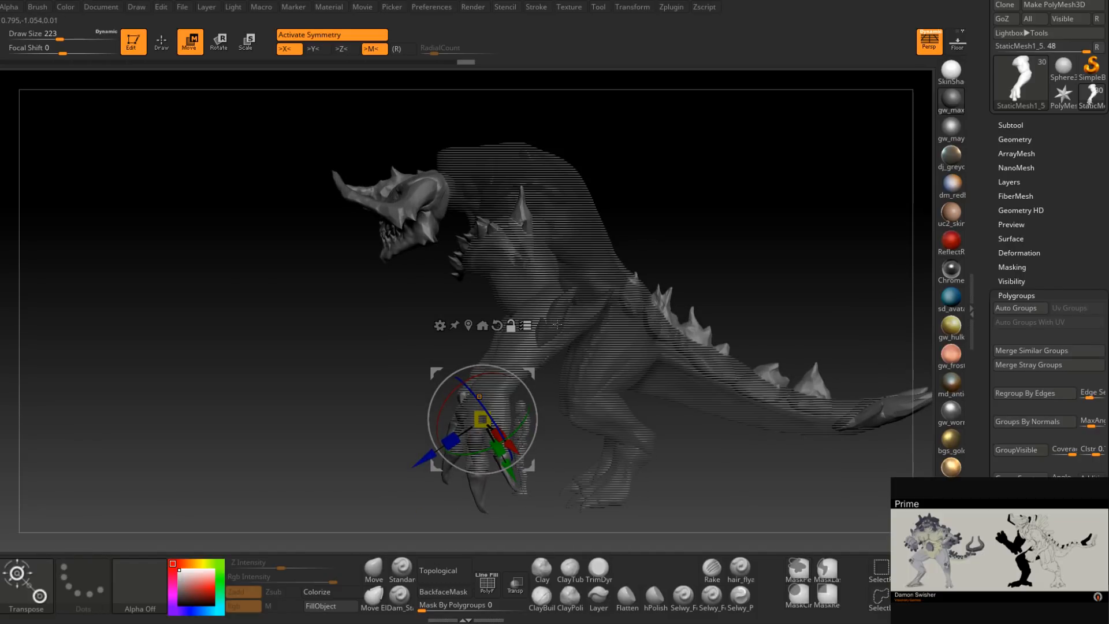
pyautogui.keyDown('alt'); pyautogui.click(556, 324); pyautogui.keyUp('alt')
pyautogui.keyDown('alt'); pyautogui.click(498, 392); pyautogui.keyUp('alt')
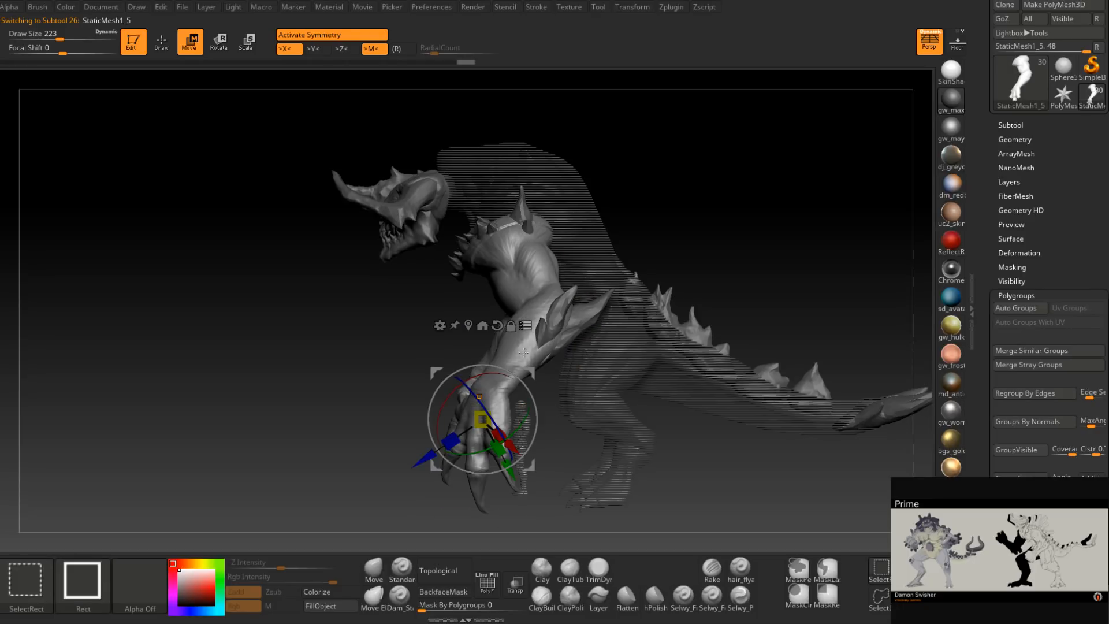
pyautogui.moveTo(522, 261)
pyautogui.mouseDown(button='right')
pyautogui.moveTo(574, 258)
pyautogui.moveTo(517, 271)
pyautogui.mouseUp(button='right')
pyautogui.moveTo(483, 490); pyautogui.dragTo(474, 514, button='right')
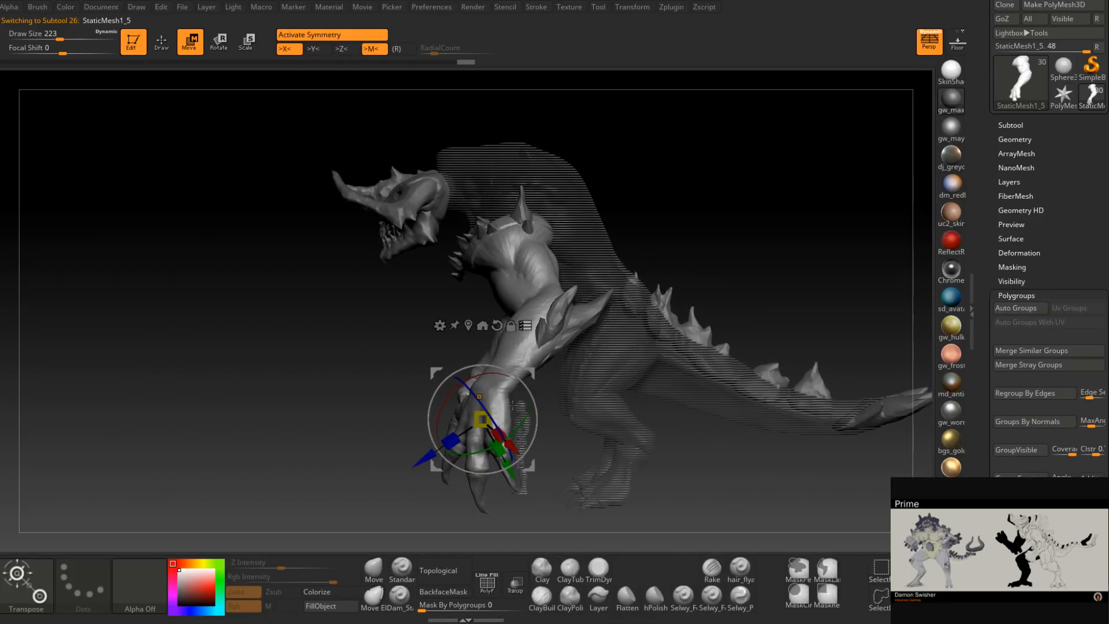
pyautogui.moveTo(531, 377); pyautogui.dragTo(554, 429, button='right')
pyautogui.moveTo(530, 548); pyautogui.dragTo(529, 552, button='right')
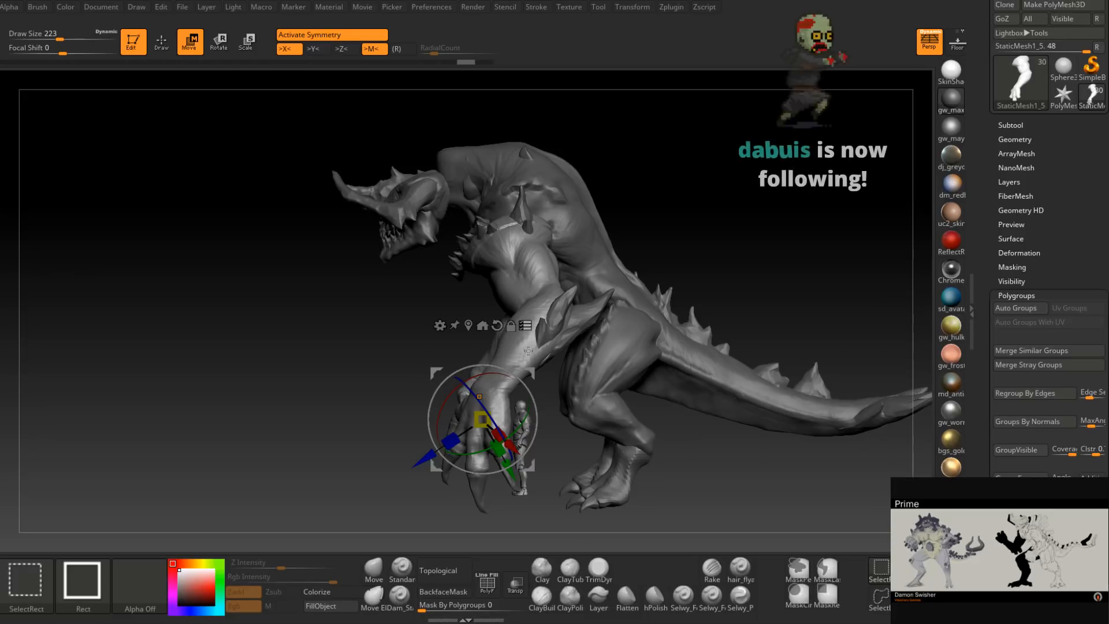
# Restrict the subtool selection to the arms with their forearm and shoulder spikes, and add the claws and horns.
pyautogui.keyDown('ctrl'); pyautogui.keyDown('shift'); pyautogui.click(549, 369); pyautogui.keyUp('shift'); pyautogui.keyUp('ctrl')
pyautogui.keyDown('ctrl'); pyautogui.keyDown('shift'); pyautogui.click(577, 335); pyautogui.keyUp('shift'); pyautogui.keyUp('ctrl')
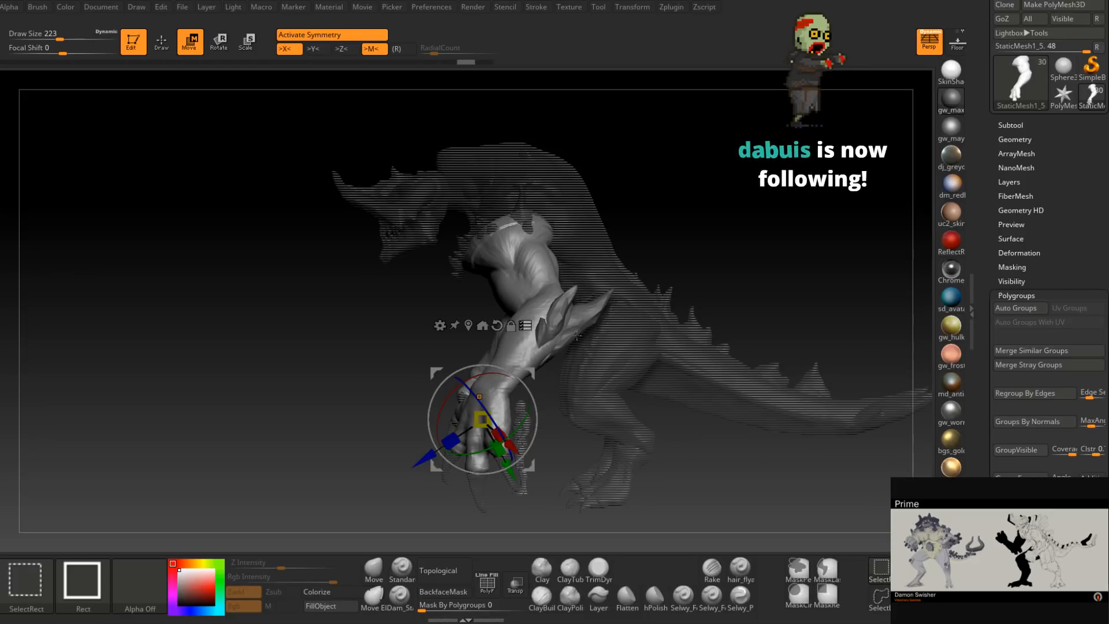
pyautogui.keyDown('ctrl'); pyautogui.keyDown('shift'); pyautogui.click(522, 224); pyautogui.keyUp('shift'); pyautogui.keyUp('ctrl')
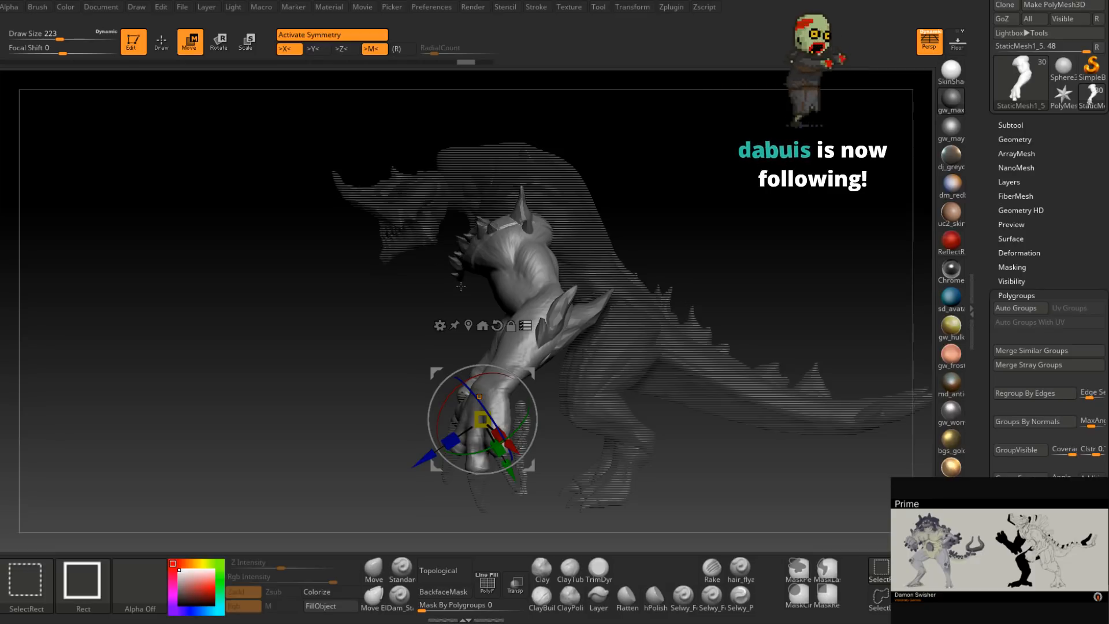
pyautogui.moveTo(461, 286); pyautogui.dragTo(609, 300)
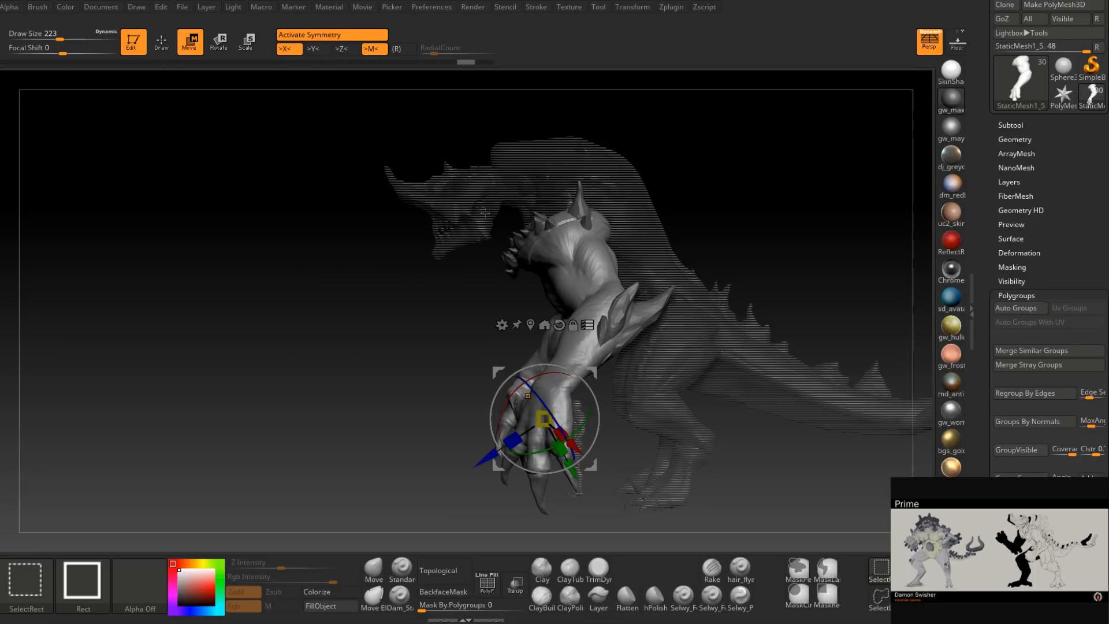
pyautogui.moveTo(467, 219); pyautogui.dragTo(384, 245)
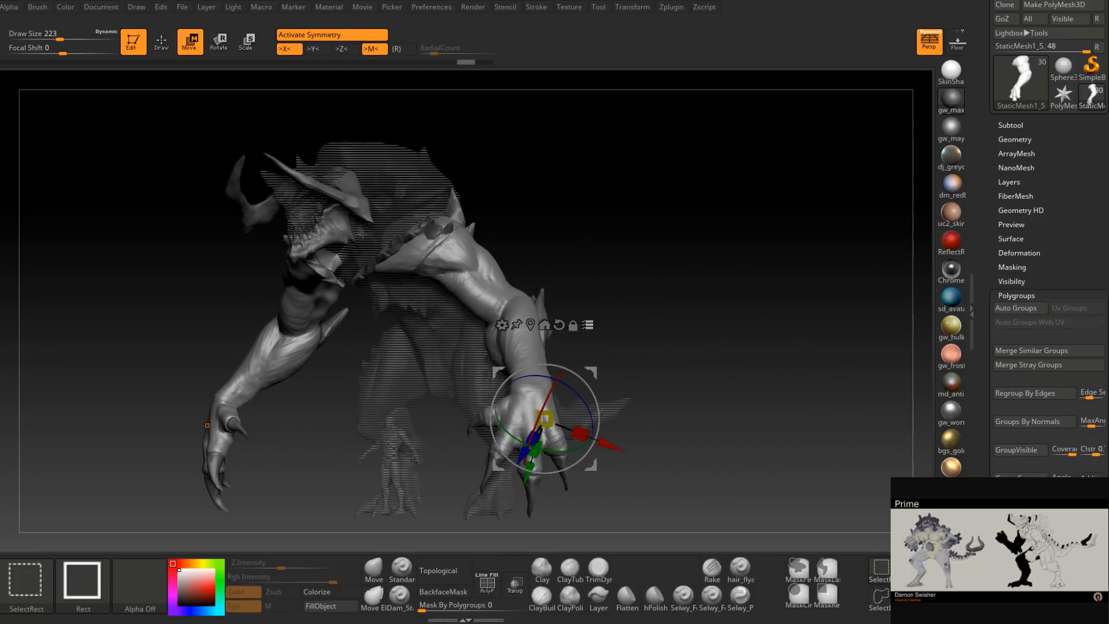
# Add the remaining head parts, including the face and teeth, to the subtool selection.
pyautogui.keyDown('ctrl'); pyautogui.keyDown('shift'); pyautogui.click(306, 211); pyautogui.keyUp('shift'); pyautogui.keyUp('ctrl')
pyautogui.keyDown('alt'); pyautogui.moveTo(306, 211); pyautogui.dragTo(503, 274, button='right'); pyautogui.keyUp('alt')
pyautogui.keyDown('ctrl'); pyautogui.moveTo(502, 274); pyautogui.dragTo(539, 283, button='right'); pyautogui.keyUp('ctrl')
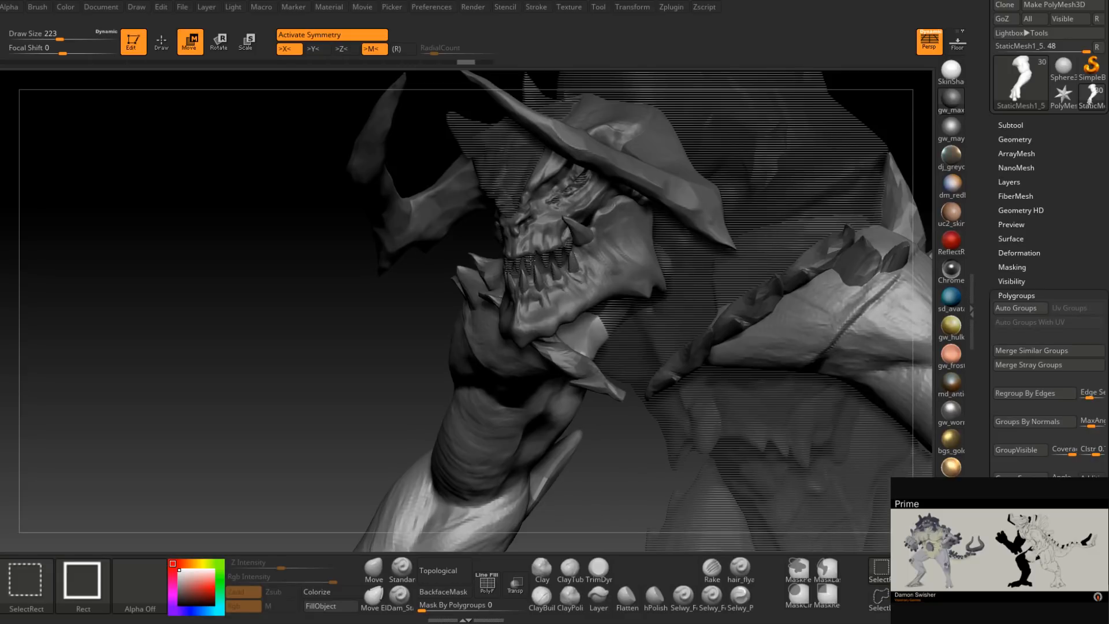
pyautogui.keyDown('ctrl'); pyautogui.keyDown('shift'); pyautogui.click(518, 181); pyautogui.keyUp('shift'); pyautogui.keyUp('ctrl')
pyautogui.moveTo(518, 181); pyautogui.dragTo(517, 113, button='right')
pyautogui.keyDown('ctrl'); pyautogui.keyDown('shift'); pyautogui.click(566, 176); pyautogui.keyUp('shift'); pyautogui.keyUp('ctrl')
pyautogui.moveTo(566, 176); pyautogui.dragTo(534, 388, button='right')
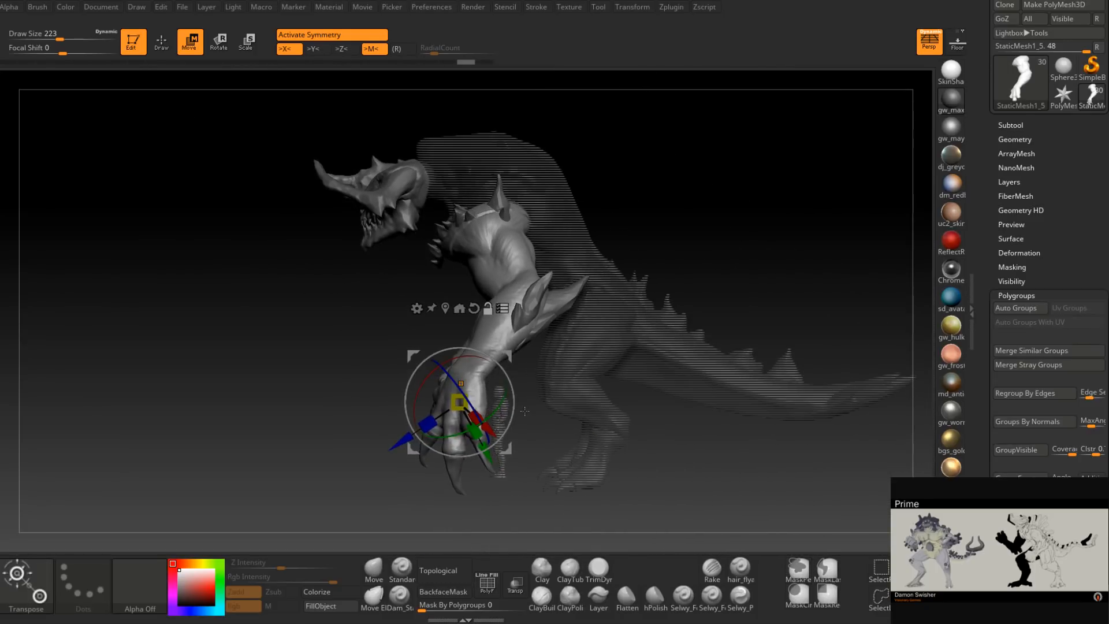
# Reposition the selected head and arm subtools together with the Move gizmo, undoing one of the adjustments.
pyautogui.moveTo(515, 343)
pyautogui.keyDown('ctrl'); pyautogui.mouseDown(button='right')
pyautogui.moveTo(528, 366)
pyautogui.moveTo(492, 364)
pyautogui.moveTo(511, 333)
pyautogui.mouseUp(button='right'); pyautogui.keyUp('ctrl')
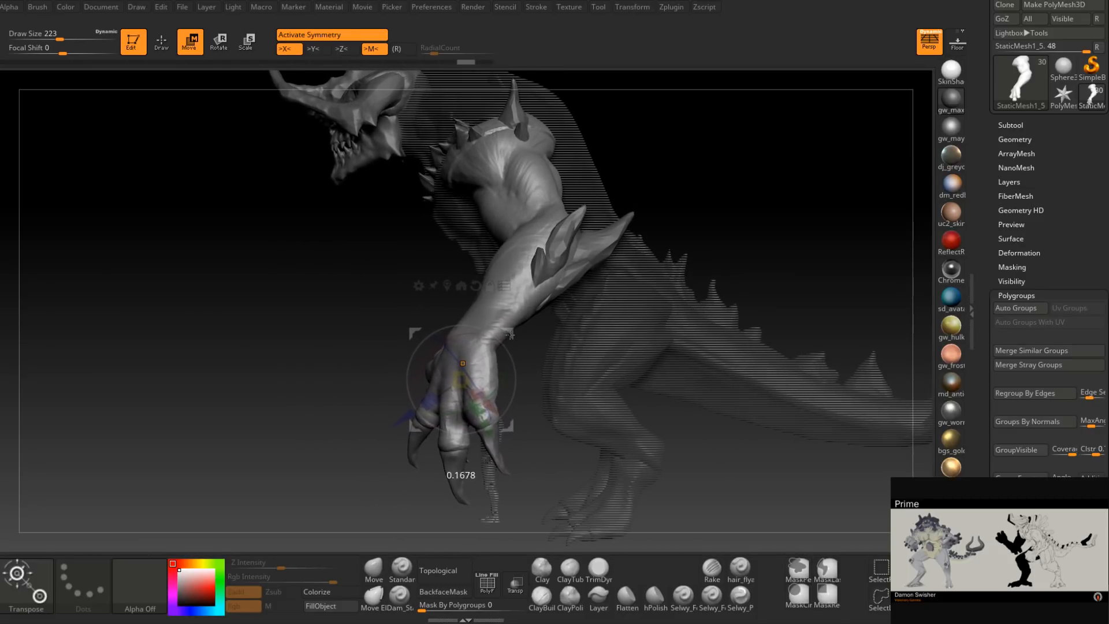
pyautogui.moveTo(658, 251); pyautogui.dragTo(639, 330, button='right')
pyautogui.moveTo(635, 333); pyautogui.dragTo(636, 325)
pyautogui.hotkey('ctrl', 'z')
pyautogui.moveTo(676, 296); pyautogui.dragTo(642, 343, button='right')
pyautogui.moveTo(536, 391); pyautogui.dragTo(537, 380)
pyautogui.moveTo(538, 377)
pyautogui.keyDown('ctrl'); pyautogui.mouseDown(button='right')
pyautogui.moveTo(557, 300)
pyautogui.moveTo(825, 248)
pyautogui.moveTo(595, 257)
pyautogui.moveTo(555, 368)
pyautogui.mouseUp(button='right'); pyautogui.keyUp('ctrl')
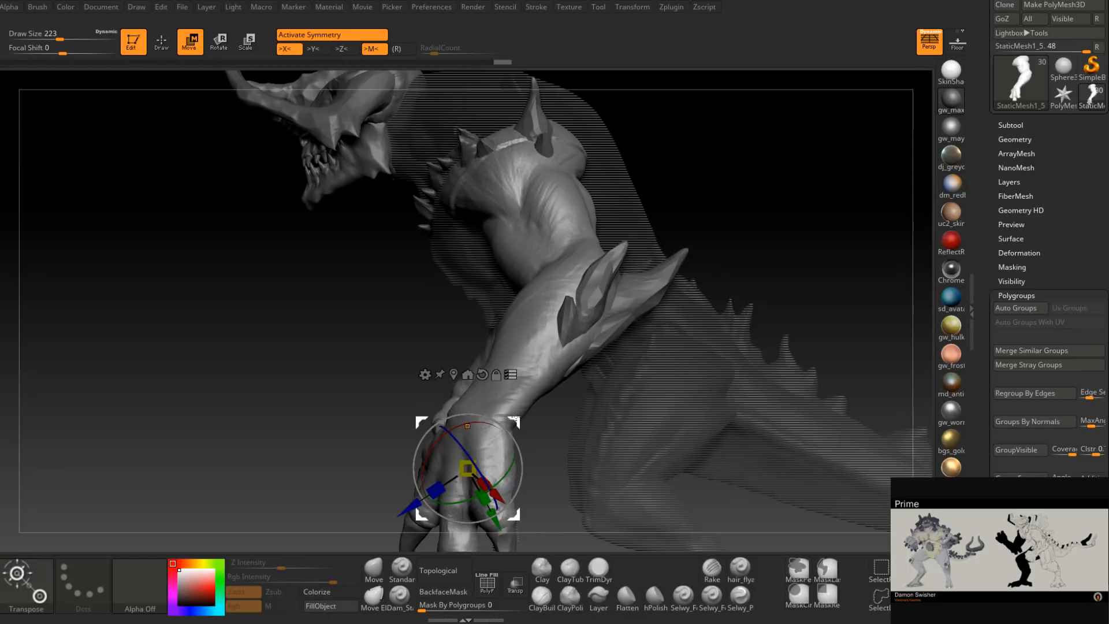
pyautogui.moveTo(515, 417); pyautogui.dragTo(512, 415, button='right')
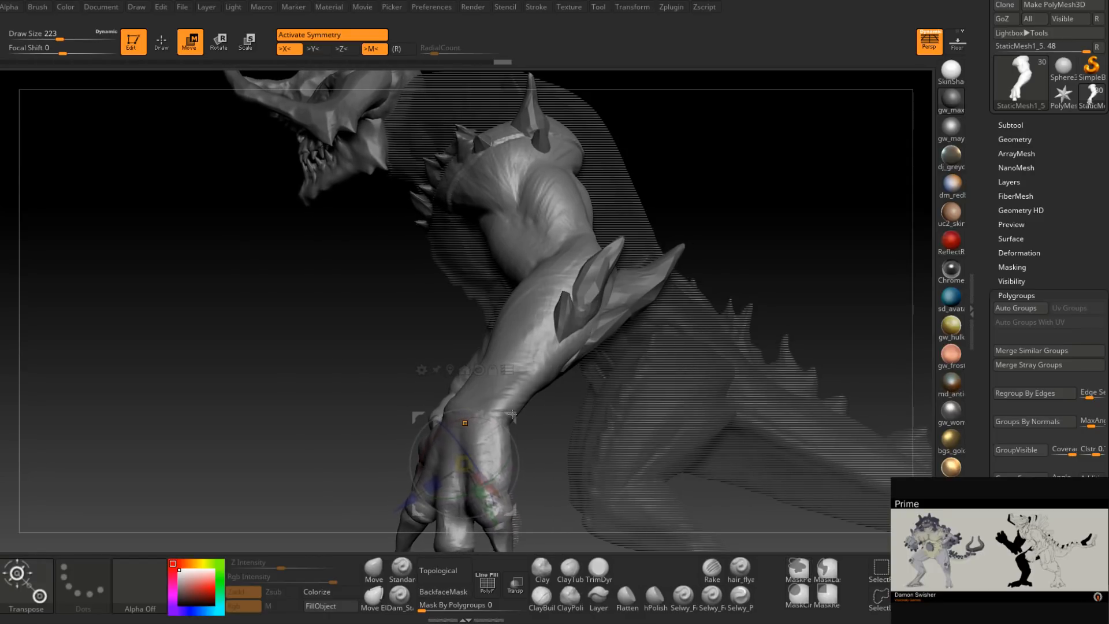
# Quick-save the project and nudge the selected head and arm subtools with the screen-plane move.
pyautogui.hotkey('ctrl', 's')
pyautogui.moveTo(730, 261); pyautogui.dragTo(611, 322, button='right')
pyautogui.moveTo(510, 414); pyautogui.dragTo(510, 415, button='right')
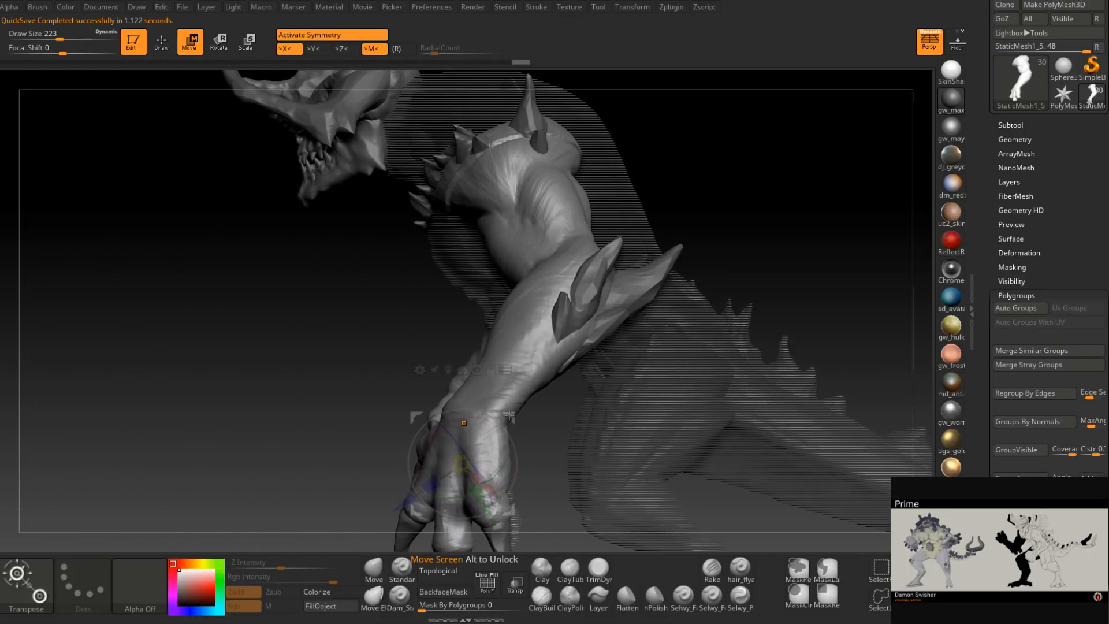
pyautogui.keyDown('ctrl'); pyautogui.moveTo(652, 343); pyautogui.dragTo(613, 330, button='right'); pyautogui.keyUp('ctrl')
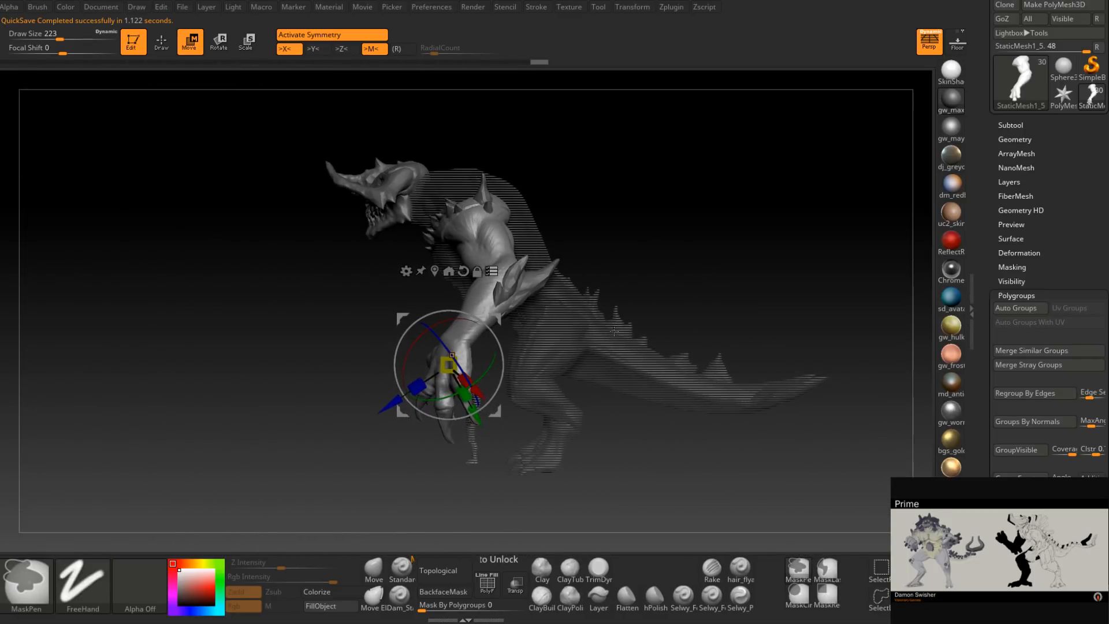
# Leave the Move gizmo for Draw mode, make the Extract3 spikes the active subtool and turn on transparent display.
pyautogui.keyDown('alt'); pyautogui.moveTo(775, 285); pyautogui.dragTo(676, 317, button='right'); pyautogui.keyUp('alt')
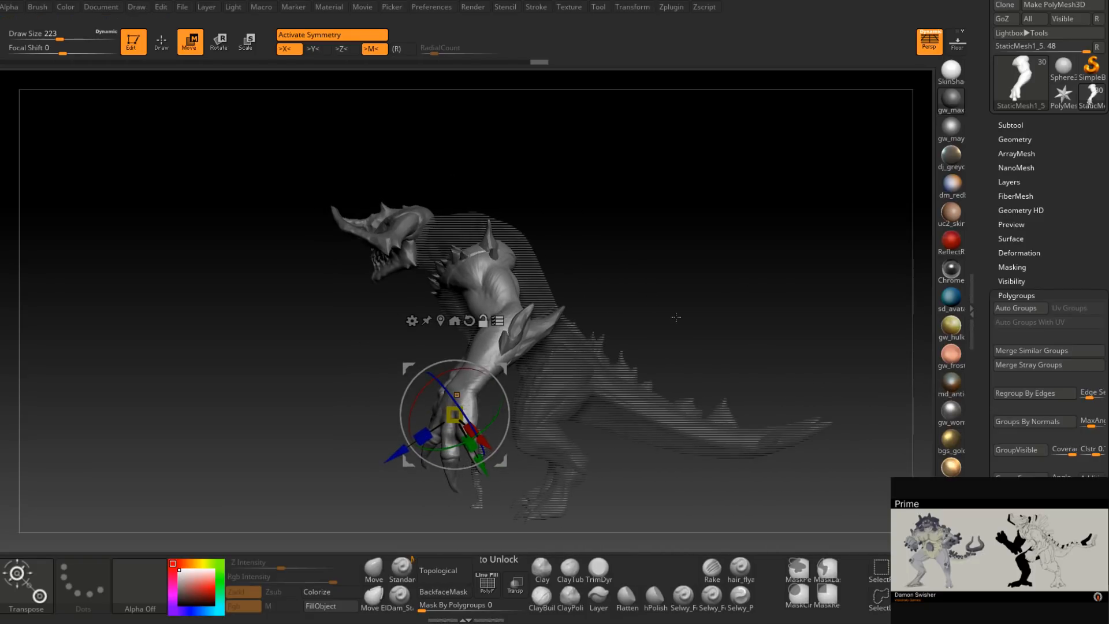
pyautogui.press('q')
pyautogui.keyDown('alt'); pyautogui.click(632, 289); pyautogui.keyUp('alt')
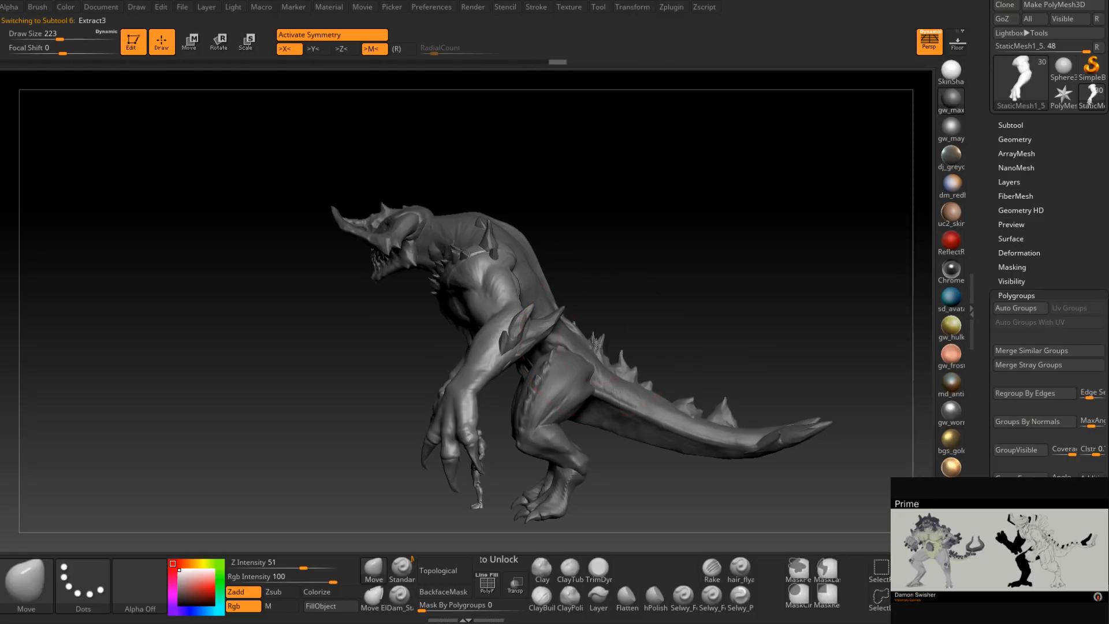
pyautogui.click(515, 594)
pyautogui.keyDown('alt'); pyautogui.moveTo(538, 277); pyautogui.dragTo(538, 363, button='right'); pyautogui.keyUp('alt')
pyautogui.moveTo(621, 298); pyautogui.dragTo(587, 300, button='right')
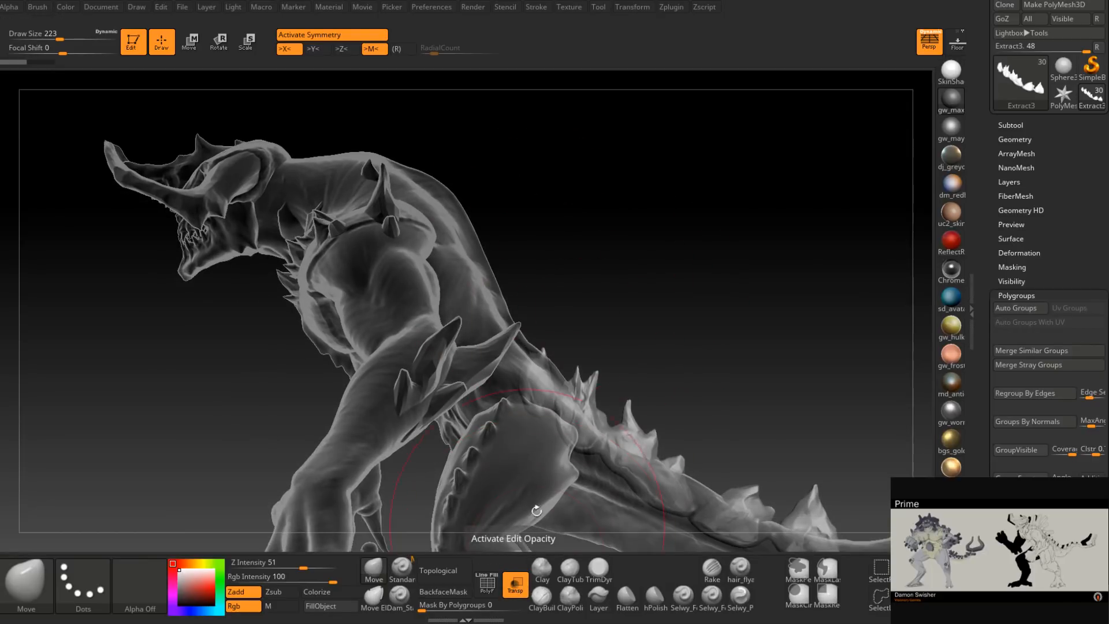
# Select the Extract2 back spikes and pull them out onto the raised back with a Move brush enlarged to 804.
pyautogui.click(1015, 124)
pyautogui.moveTo(996, 176); pyautogui.dragTo(996, 150)
pyautogui.click(1017, 203)
pyautogui.keyDown('ctrl'); pyautogui.moveTo(598, 358); pyautogui.dragTo(611, 309, button='right'); pyautogui.keyUp('ctrl')
pyautogui.press('space')
pyautogui.moveTo(545, 303); pyautogui.dragTo(565, 302)
pyautogui.keyDown('ctrl'); pyautogui.moveTo(537, 321); pyautogui.dragTo(525, 263, button='right'); pyautogui.keyUp('ctrl')
pyautogui.press('space')
pyautogui.moveTo(510, 316); pyautogui.dragTo(527, 319)
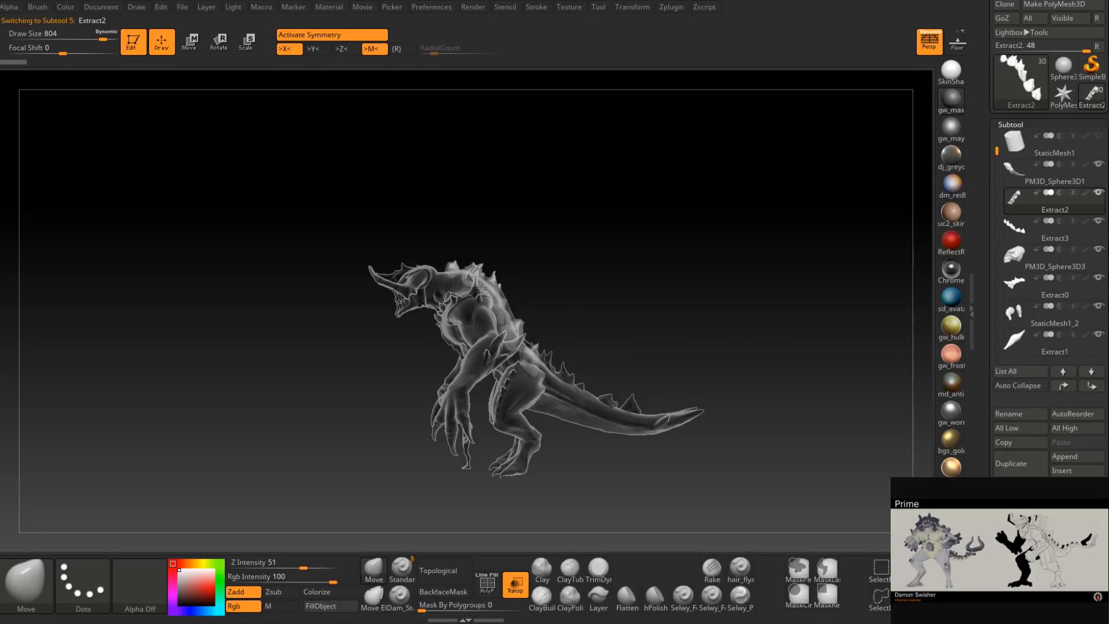
# Fit the Extract2 spikes closer along the spine with the Move brush reduced to 517 and 351.
pyautogui.press('space')
pyautogui.moveTo(534, 376); pyautogui.dragTo(519, 374)
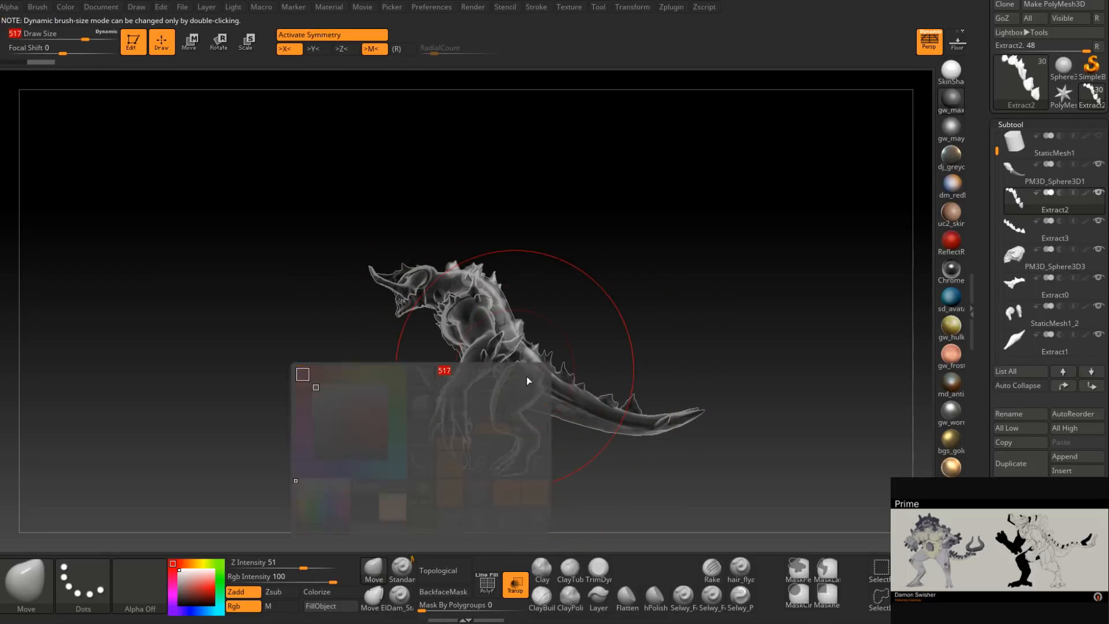
pyautogui.press('space')
pyautogui.moveTo(504, 331); pyautogui.dragTo(497, 315)
pyautogui.press('space')
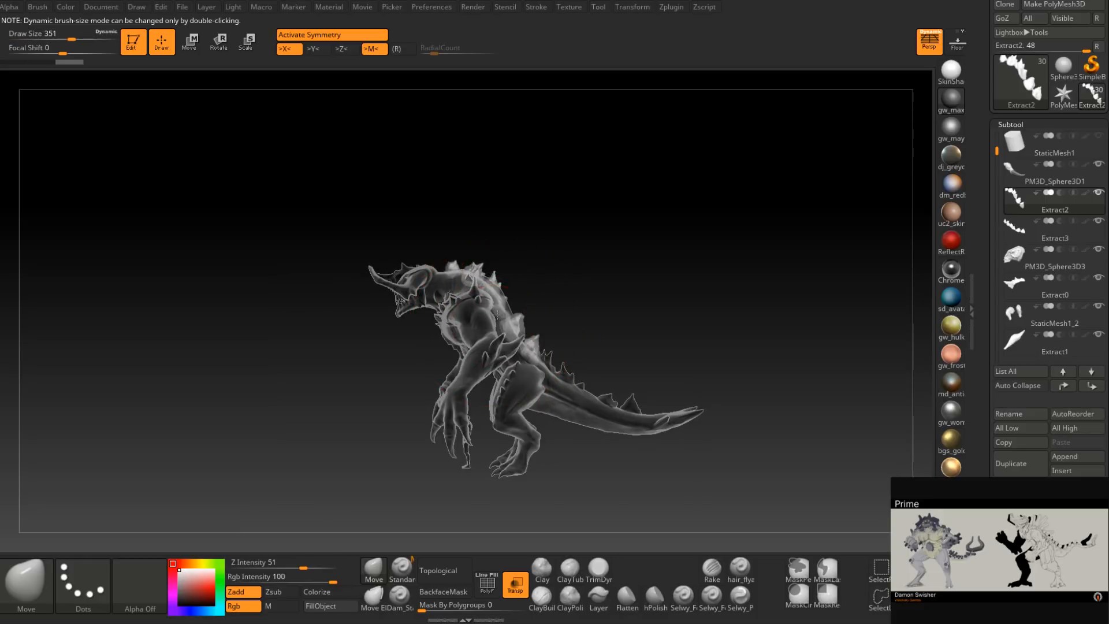
# Select the Spines_1 subtool and shift its spines onto the upper back with the Move brush at size 784.
pyautogui.moveTo(569, 319)
pyautogui.mouseDown(button='right')
pyautogui.moveTo(530, 330)
pyautogui.moveTo(555, 339)
pyautogui.moveTo(543, 341)
pyautogui.moveTo(571, 325)
pyautogui.moveTo(533, 289)
pyautogui.moveTo(544, 303)
pyautogui.mouseUp(button='right')
pyautogui.keyDown('ctrl'); pyautogui.moveTo(580, 344); pyautogui.dragTo(590, 334, button='right'); pyautogui.keyUp('ctrl')
pyautogui.press('space')
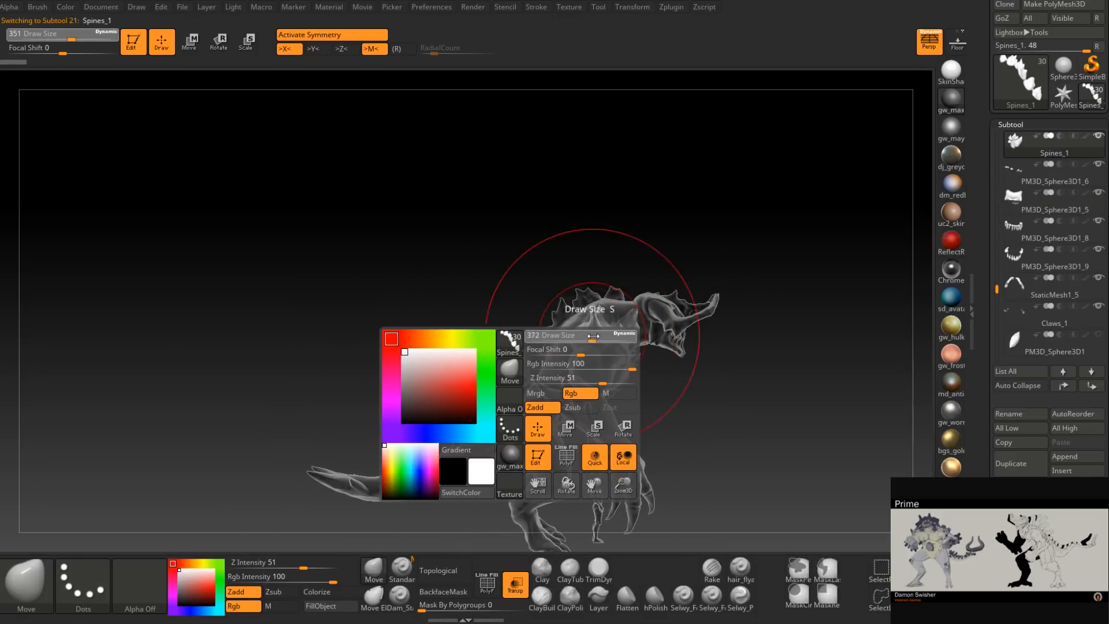
pyautogui.moveTo(605, 341); pyautogui.dragTo(612, 351)
pyautogui.press('space')
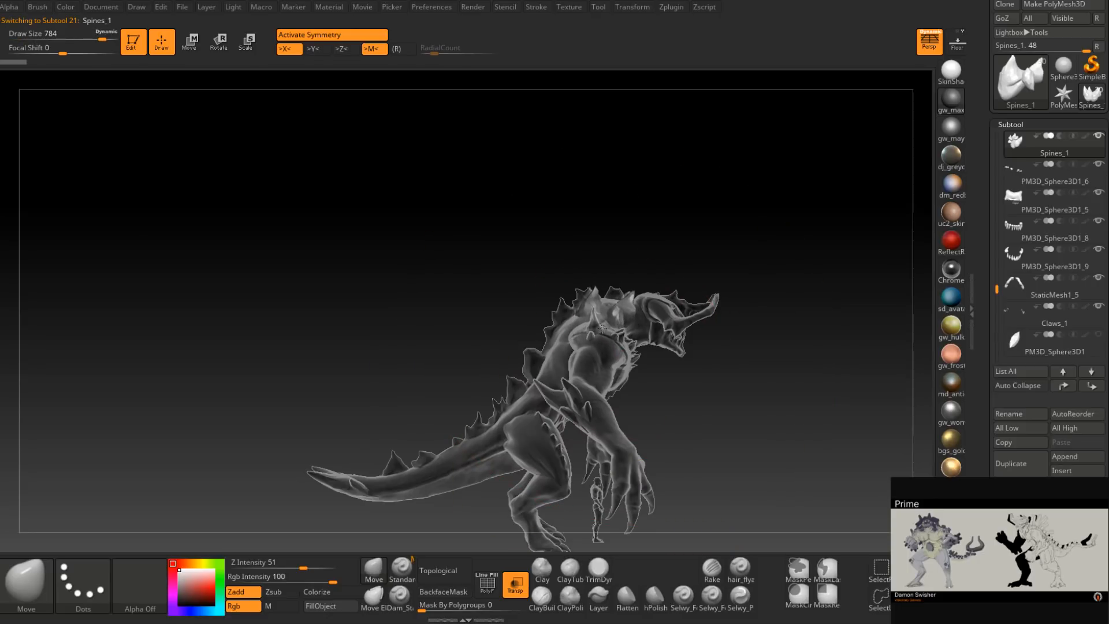
# Turn off transparent display and refine the Spines_1 placement with the Move brush at size 187.
pyautogui.moveTo(598, 327); pyautogui.dragTo(700, 369, button='right')
pyautogui.keyDown('alt'); pyautogui.moveTo(723, 324); pyautogui.dragTo(513, 450, button='right'); pyautogui.keyUp('alt')
pyautogui.click(515, 583)
pyautogui.moveTo(514, 538)
pyautogui.mouseDown(button='right')
pyautogui.moveTo(587, 327)
pyautogui.moveTo(600, 340)
pyautogui.moveTo(574, 359)
pyautogui.moveTo(532, 324)
pyautogui.moveTo(542, 312)
pyautogui.mouseUp(button='right')
pyautogui.press('space')
pyautogui.moveTo(546, 311); pyautogui.dragTo(502, 311)
pyautogui.keyDown('alt'); pyautogui.moveTo(583, 294); pyautogui.dragTo(505, 359, button='right'); pyautogui.keyUp('alt')
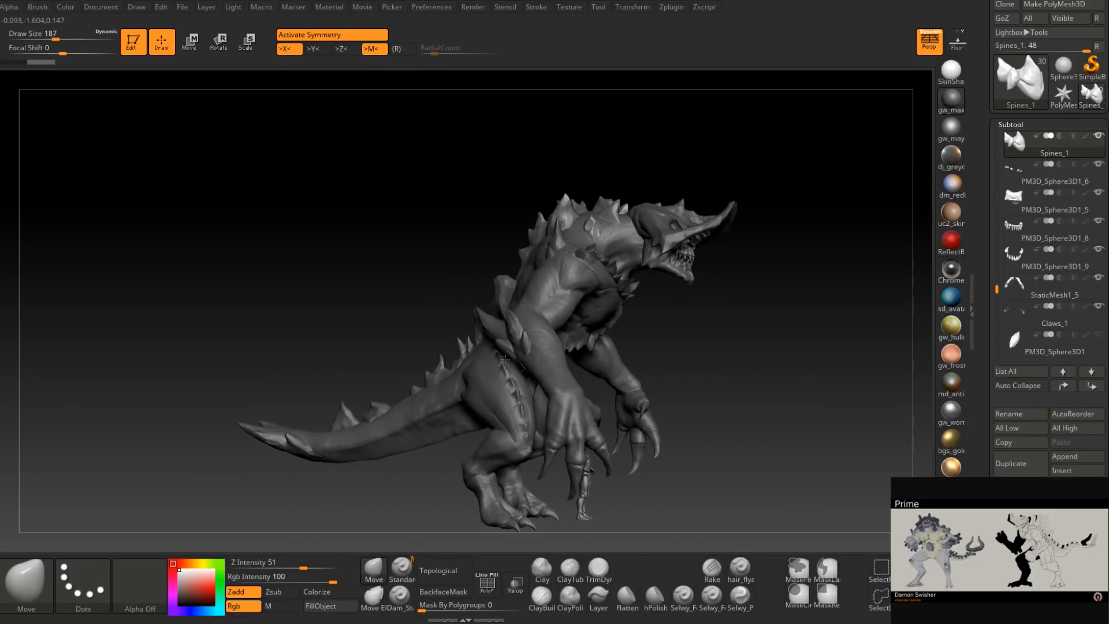
# Select the legs subtool and reshape the hips and thighs with the Move brush at sizes 358 and 112.
pyautogui.moveTo(600, 312); pyautogui.dragTo(503, 328, button='right')
pyautogui.moveTo(642, 328)
pyautogui.keyDown('alt'); pyautogui.mouseDown(button='right')
pyautogui.moveTo(558, 334)
pyautogui.moveTo(598, 373)
pyautogui.moveTo(595, 312)
pyautogui.moveTo(654, 328)
pyautogui.moveTo(609, 314)
pyautogui.mouseUp(button='right'); pyautogui.keyUp('alt')
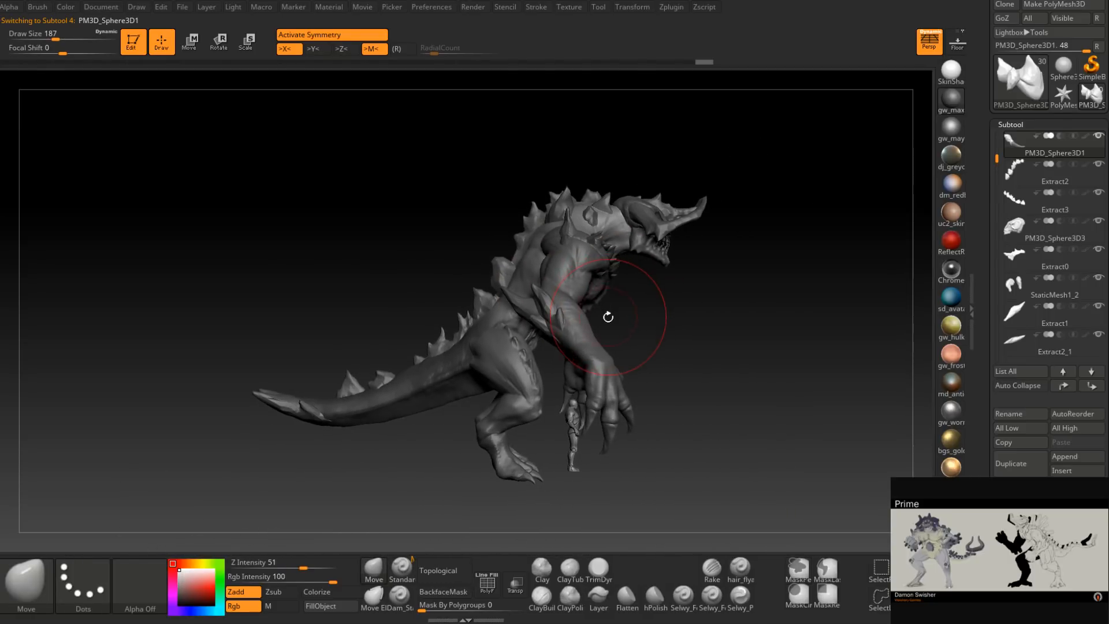
pyautogui.keyDown('alt'); pyautogui.click(499, 350); pyautogui.keyUp('alt')
pyautogui.press('space')
pyautogui.moveTo(495, 339); pyautogui.dragTo(506, 340)
pyautogui.moveTo(485, 344); pyautogui.dragTo(488, 342, button='right')
pyautogui.press('space')
pyautogui.moveTo(489, 343); pyautogui.dragTo(493, 340)
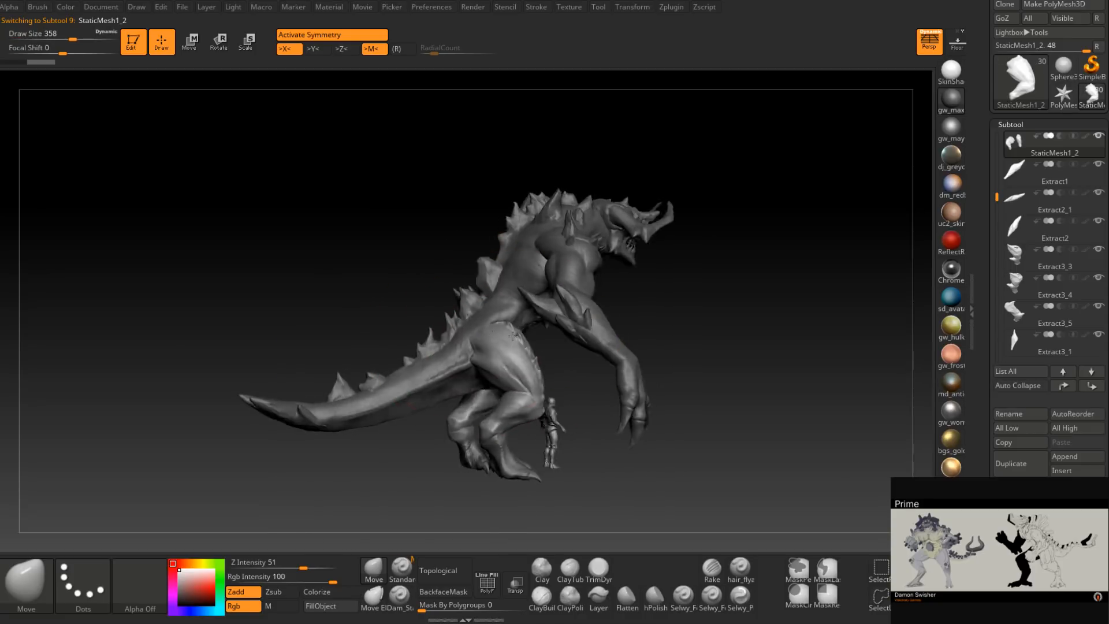
pyautogui.moveTo(512, 348); pyautogui.dragTo(499, 342, button='right')
pyautogui.press('space')
pyautogui.moveTo(500, 341); pyautogui.dragTo(481, 339)
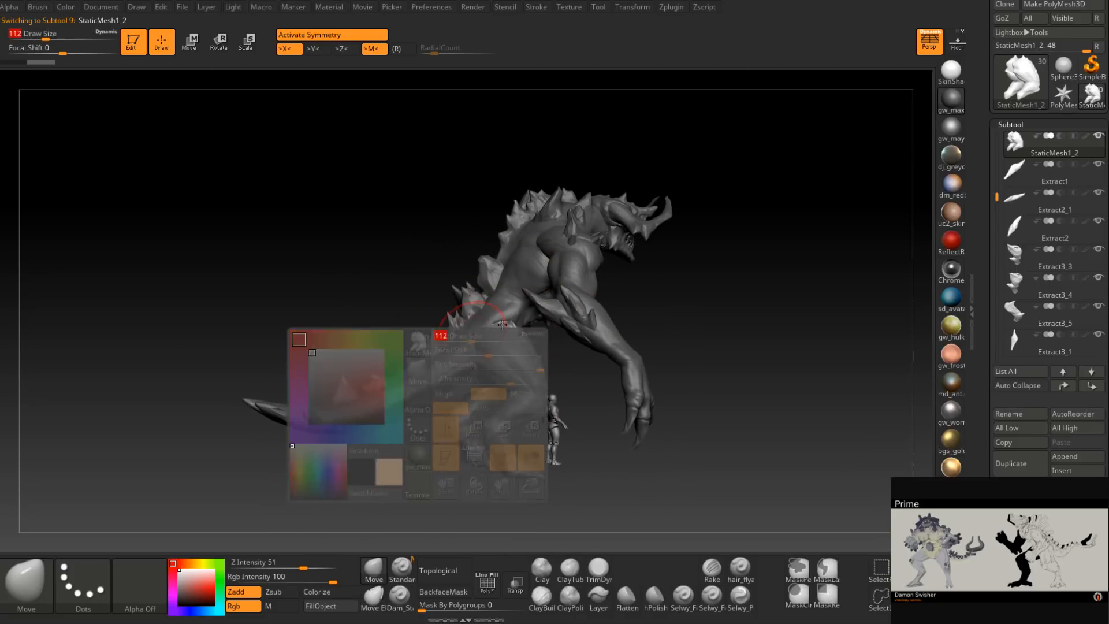
# Select the body subtool and adjust the torso with the Move brush at sizes 223 and 172.
pyautogui.moveTo(527, 323)
pyautogui.mouseDown(button='right')
pyautogui.moveTo(610, 348)
pyautogui.moveTo(620, 346)
pyautogui.moveTo(597, 341)
pyautogui.moveTo(625, 339)
pyautogui.moveTo(603, 338)
pyautogui.moveTo(546, 393)
pyautogui.moveTo(520, 399)
pyautogui.moveTo(514, 369)
pyautogui.moveTo(533, 358)
pyautogui.moveTo(597, 363)
pyautogui.mouseUp(button='right')
pyautogui.keyDown('alt'); pyautogui.click(531, 358); pyautogui.keyUp('alt')
pyautogui.press('space')
pyautogui.moveTo(530, 364); pyautogui.dragTo(536, 363)
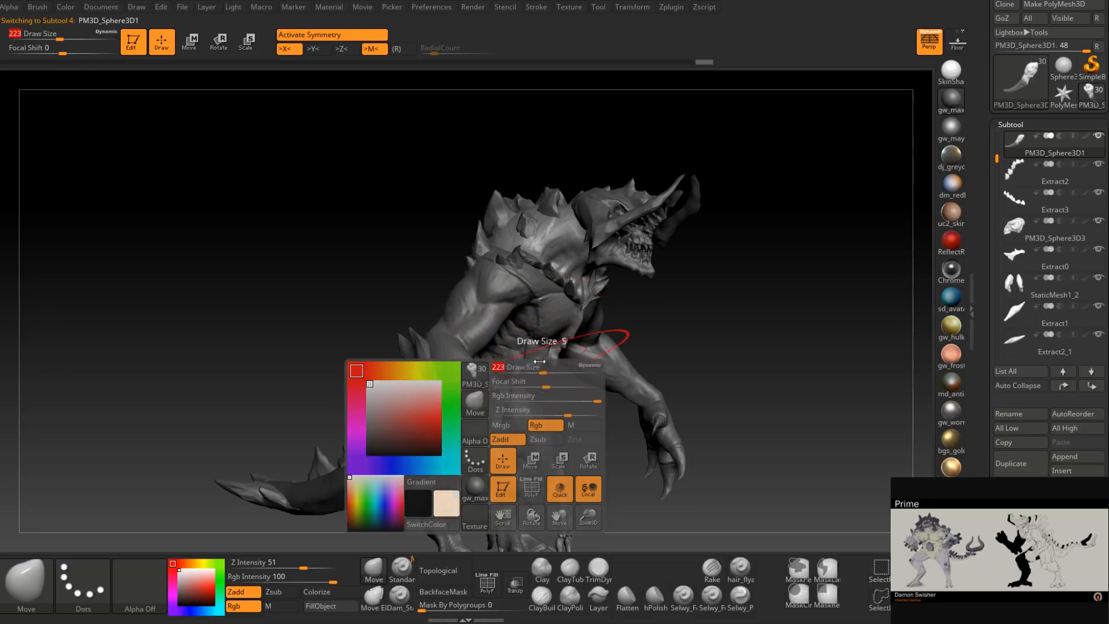
pyautogui.moveTo(529, 348)
pyautogui.mouseDown(button='right')
pyautogui.moveTo(526, 373)
pyautogui.moveTo(588, 345)
pyautogui.mouseUp(button='right')
pyautogui.press('space')
pyautogui.moveTo(597, 342); pyautogui.dragTo(591, 341)
pyautogui.moveTo(591, 341); pyautogui.dragTo(597, 339, button='right')
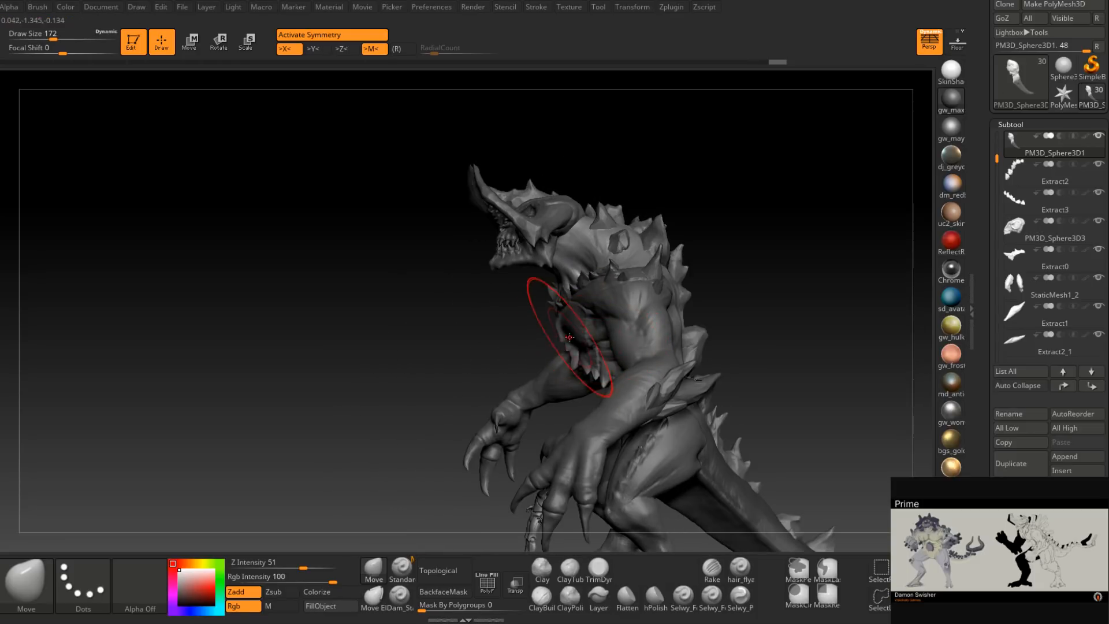
# Refine the chest and neck contour of the body from several angles, varying the Move brush size.
pyautogui.press('space')
pyautogui.moveTo(566, 331); pyautogui.dragTo(559, 340, button='right')
pyautogui.press('space')
pyautogui.moveTo(558, 341); pyautogui.dragTo(571, 340)
pyautogui.moveTo(578, 339); pyautogui.dragTo(621, 329, button='right')
pyautogui.press('space')
pyautogui.moveTo(633, 287); pyautogui.dragTo(496, 332, button='right')
# Select the Extract3_3 collar spikes and seat them against the body with the Move brush at size 120.
pyautogui.keyDown('alt'); pyautogui.click(542, 311); pyautogui.keyUp('alt')
pyautogui.press('space')
pyautogui.moveTo(529, 335); pyautogui.dragTo(516, 335)
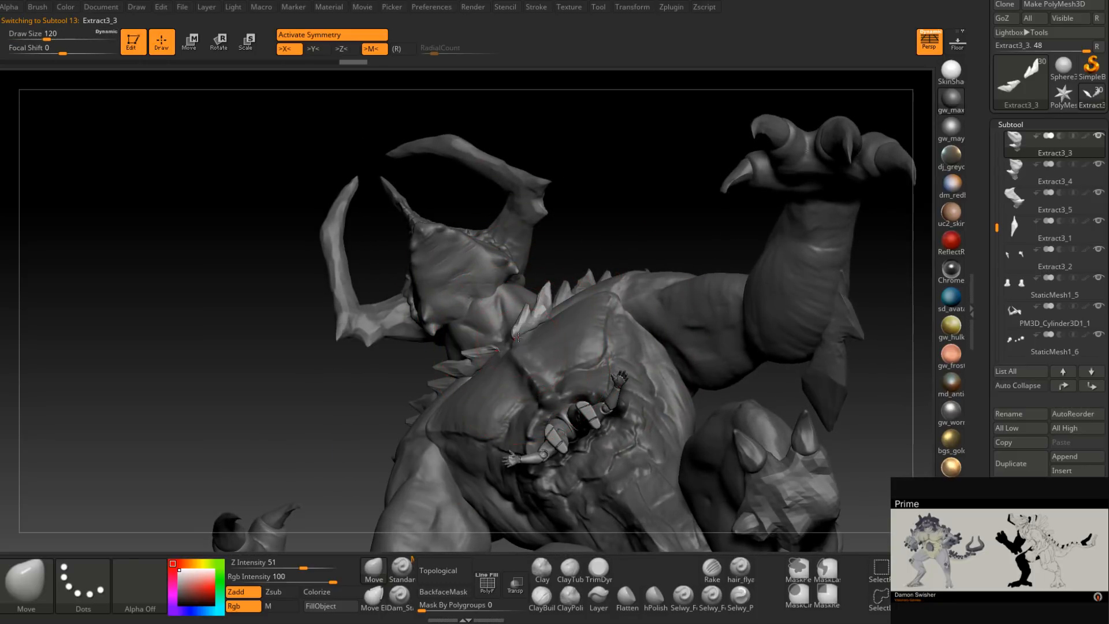
# Select the Extract3_4 subtool below the jaw and fit it to the body with the Move brush at sizes 87 and 104.
pyautogui.moveTo(536, 332)
pyautogui.mouseDown(button='right')
pyautogui.moveTo(567, 295)
pyautogui.moveTo(579, 304)
pyautogui.moveTo(603, 254)
pyautogui.moveTo(640, 287)
pyautogui.mouseUp(button='right')
pyautogui.press('space')
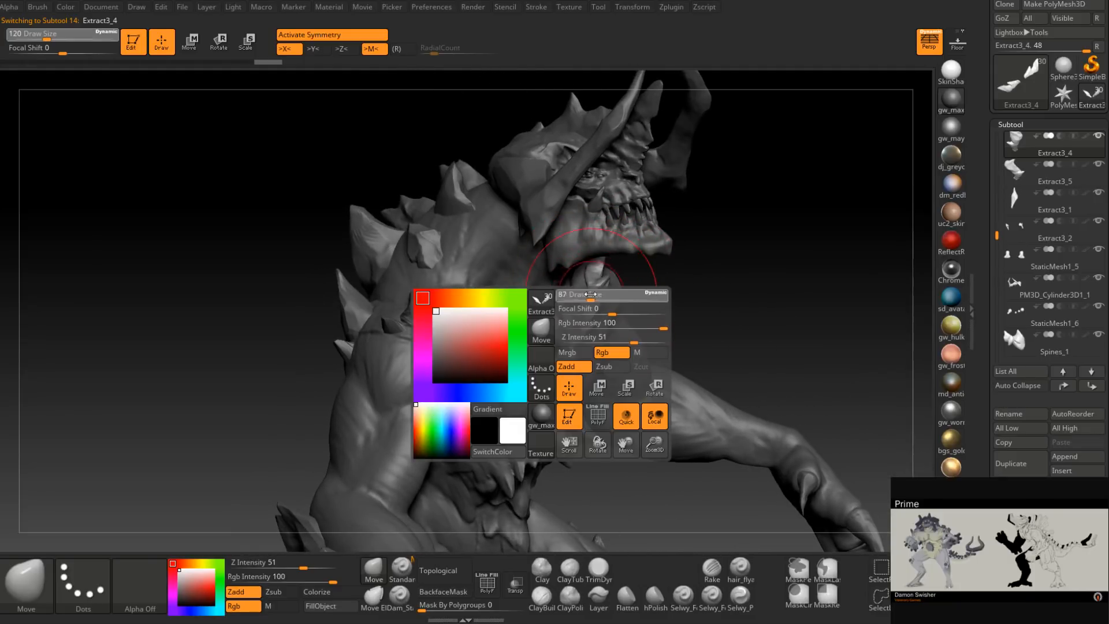
pyautogui.moveTo(584, 300)
pyautogui.mouseDown(button='right')
pyautogui.moveTo(618, 304)
pyautogui.moveTo(606, 297)
pyautogui.mouseUp(button='right')
pyautogui.press('space')
pyautogui.moveTo(626, 291); pyautogui.dragTo(637, 291)
pyautogui.moveTo(637, 291)
pyautogui.mouseDown(button='right')
pyautogui.moveTo(594, 315)
pyautogui.moveTo(631, 322)
pyautogui.moveTo(641, 281)
pyautogui.moveTo(679, 332)
pyautogui.moveTo(613, 362)
pyautogui.moveTo(567, 404)
pyautogui.mouseUp(button='right')
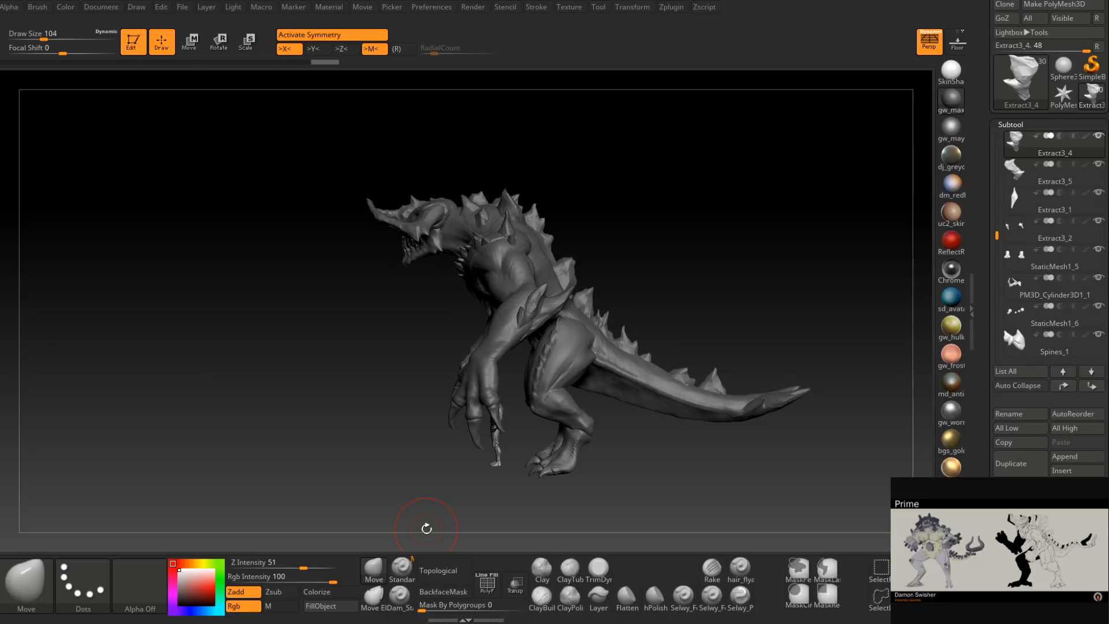
# Select the legs subtool again and reshape the thighs and knees from the front with the Move brush at size 132.
pyautogui.moveTo(426, 528); pyautogui.dragTo(585, 294)
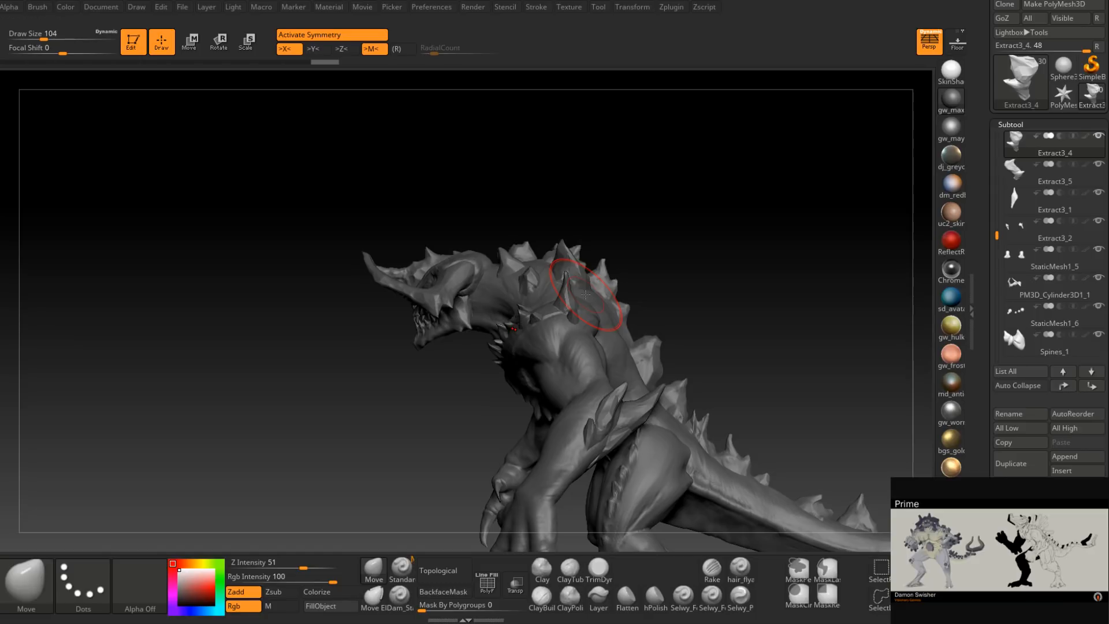
pyautogui.moveTo(586, 295); pyautogui.dragTo(613, 420, button='right')
pyautogui.moveTo(497, 403); pyautogui.dragTo(501, 379, button='right')
pyautogui.keyDown('alt'); pyautogui.click(501, 406); pyautogui.keyUp('alt')
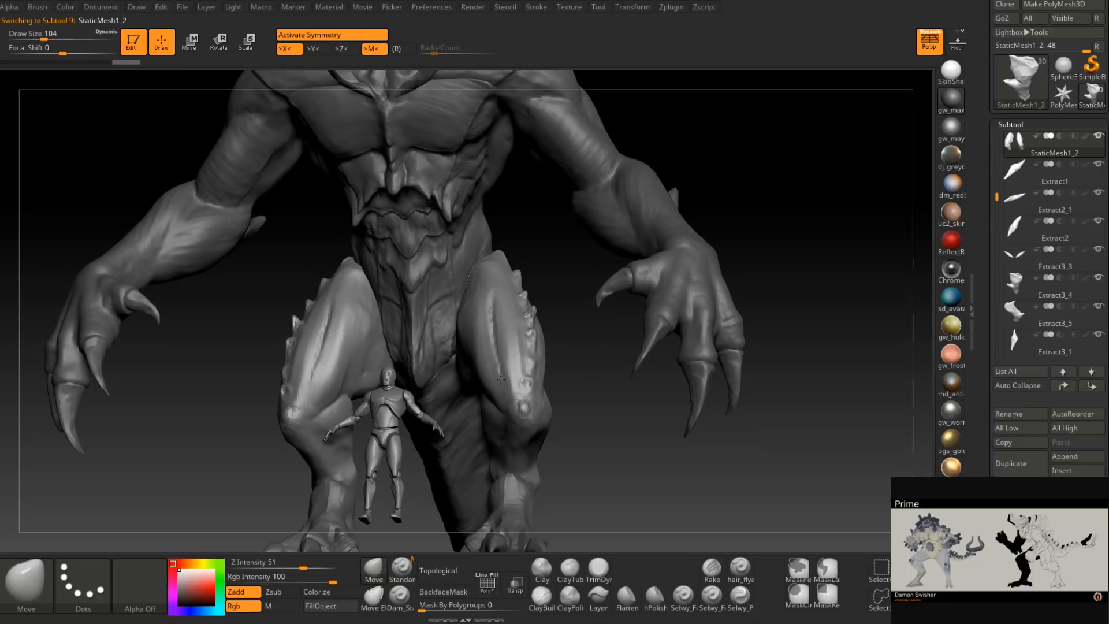
pyautogui.moveTo(501, 379); pyautogui.dragTo(498, 409, button='right')
pyautogui.press('space')
pyautogui.moveTo(465, 330); pyautogui.dragTo(543, 327)
pyautogui.moveTo(540, 325)
pyautogui.mouseDown(button='right')
pyautogui.moveTo(534, 309)
pyautogui.moveTo(520, 347)
pyautogui.mouseUp(button='right')
pyautogui.press('space')
pyautogui.moveTo(479, 345); pyautogui.dragTo(472, 345)
pyautogui.moveTo(483, 347)
pyautogui.mouseDown(button='right')
pyautogui.moveTo(527, 371)
pyautogui.moveTo(508, 429)
pyautogui.mouseUp(button='right')
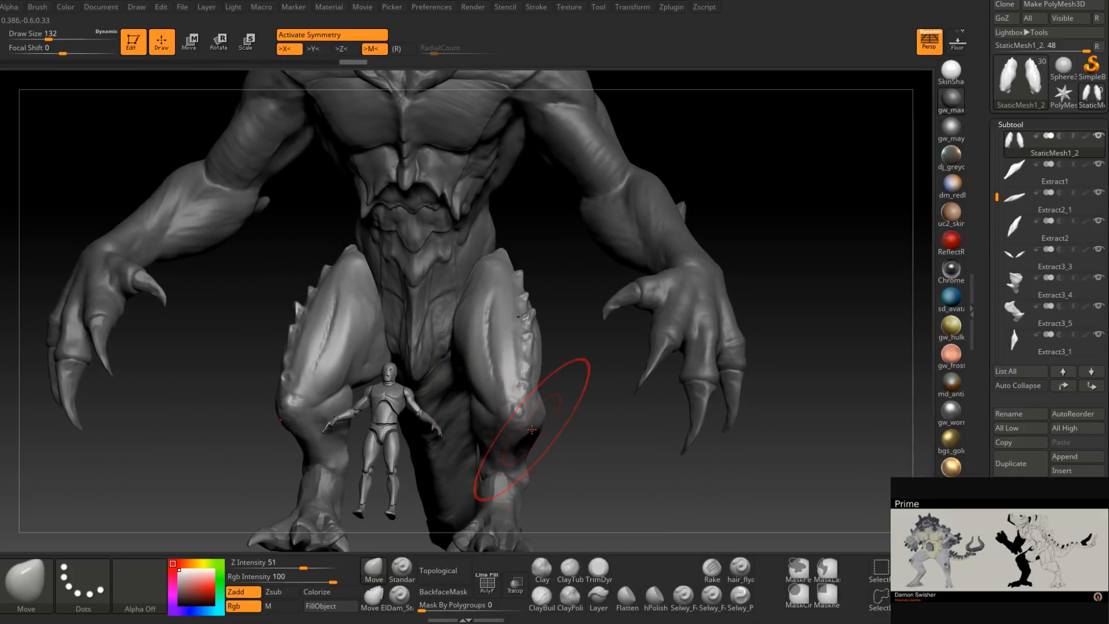
# Shape the back of the legs down to the lower legs with the Move brush at sizes 112 and 90.
pyautogui.moveTo(522, 445)
pyautogui.mouseDown(button='right')
pyautogui.moveTo(498, 422)
pyautogui.moveTo(664, 372)
pyautogui.moveTo(529, 409)
pyautogui.moveTo(475, 401)
pyautogui.moveTo(488, 419)
pyautogui.mouseUp(button='right')
pyautogui.press('space')
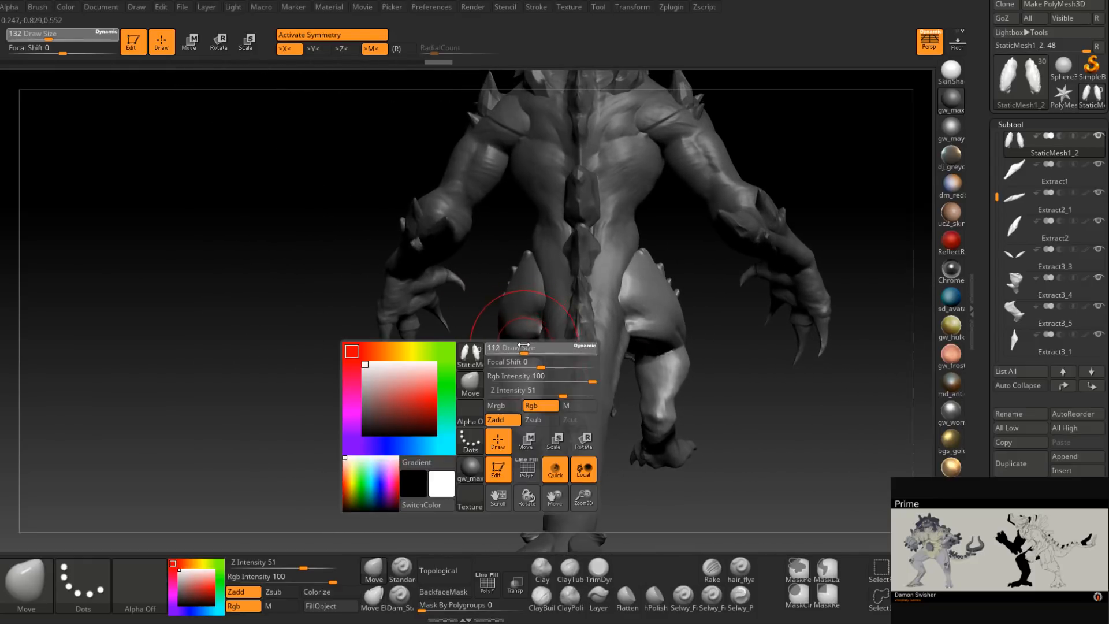
pyautogui.moveTo(524, 347); pyautogui.dragTo(518, 344)
pyautogui.moveTo(524, 345)
pyautogui.mouseDown(button='right')
pyautogui.moveTo(528, 317)
pyautogui.moveTo(537, 345)
pyautogui.moveTo(529, 417)
pyautogui.mouseUp(button='right')
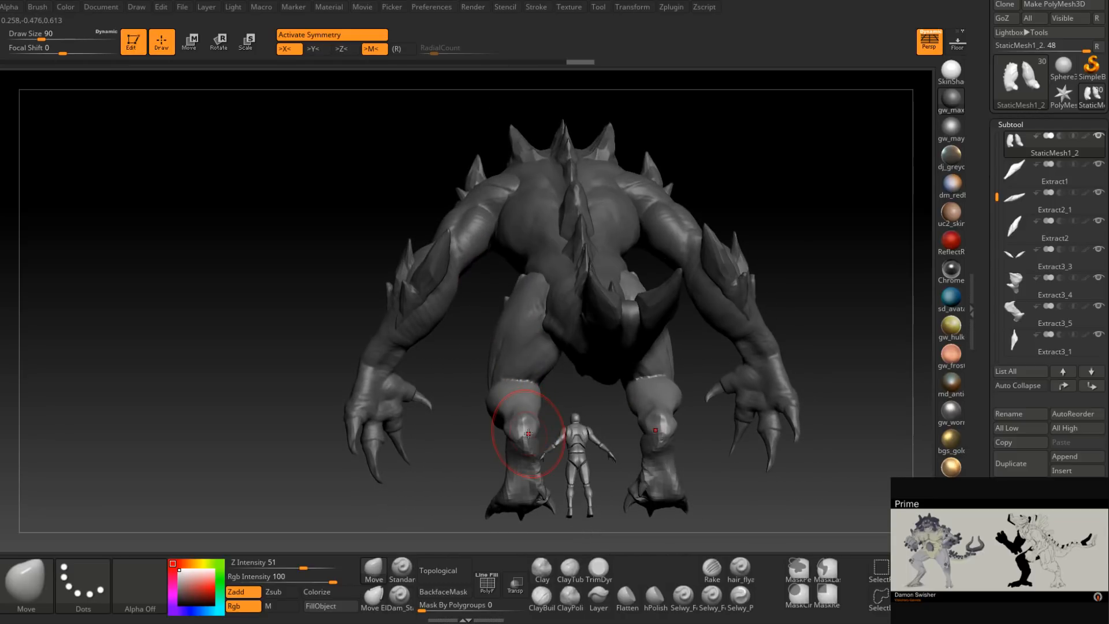
pyautogui.moveTo(526, 430)
pyautogui.mouseDown(button='right')
pyautogui.moveTo(606, 346)
pyautogui.moveTo(563, 370)
pyautogui.moveTo(584, 341)
pyautogui.moveTo(565, 393)
pyautogui.moveTo(583, 406)
pyautogui.moveTo(523, 429)
pyautogui.mouseUp(button='right')
# Adjust the rear of the legs and hips with the Move brush at size 97.
pyautogui.press('ctrl')
pyautogui.press('space')
pyautogui.moveTo(571, 349); pyautogui.dragTo(577, 350)
pyautogui.moveTo(576, 349)
pyautogui.mouseDown(button='right')
pyautogui.moveTo(606, 330)
pyautogui.moveTo(604, 362)
pyautogui.moveTo(581, 341)
pyautogui.moveTo(604, 353)
pyautogui.moveTo(589, 439)
pyautogui.mouseUp(button='right')
pyautogui.moveTo(589, 439)
pyautogui.mouseDown(button='right')
pyautogui.moveTo(512, 446)
pyautogui.moveTo(533, 374)
pyautogui.mouseUp(button='right')
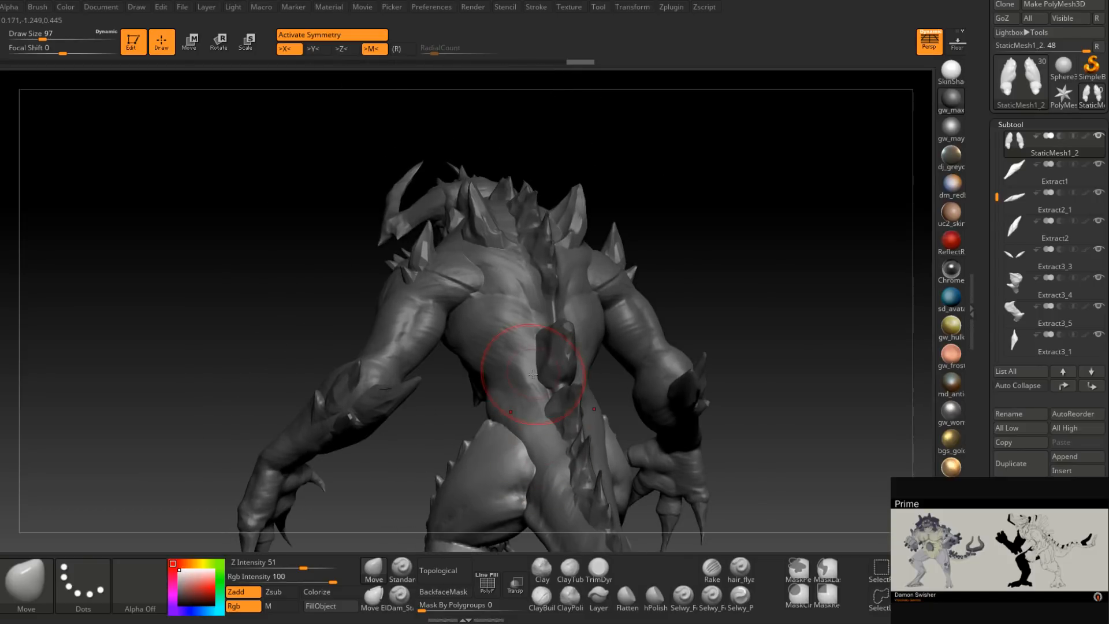
pyautogui.moveTo(513, 425)
pyautogui.mouseDown(button='right')
pyautogui.moveTo(543, 373)
pyautogui.moveTo(528, 399)
pyautogui.moveTo(500, 343)
pyautogui.mouseUp(button='right')
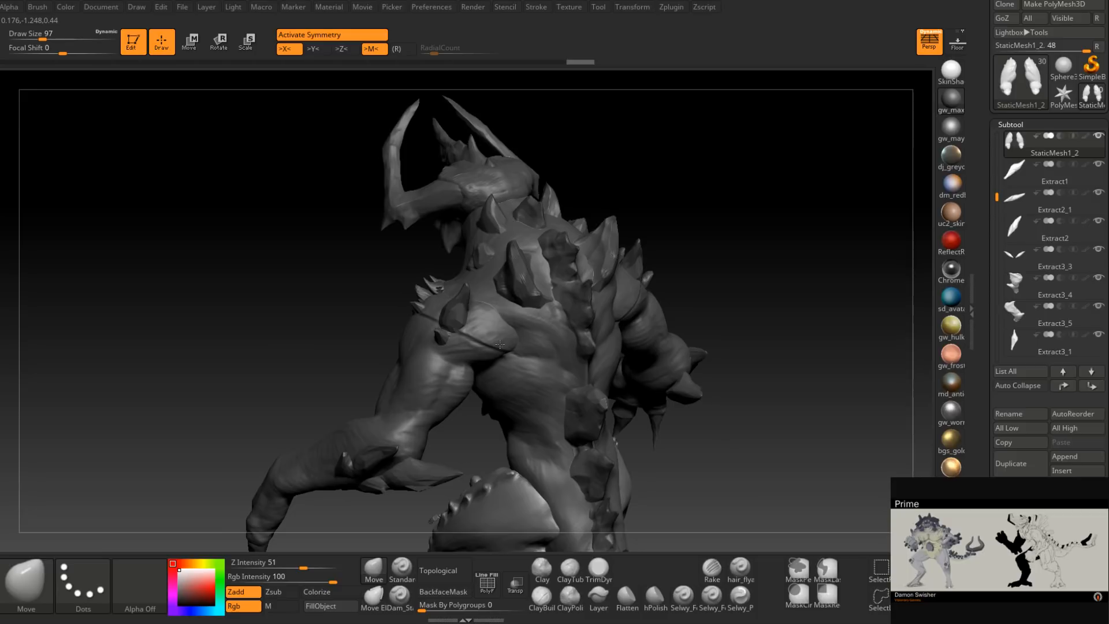
# Select the arms subtool and blend the rear armpit into the back with the Move brush at size 46.
pyautogui.keyDown('alt'); pyautogui.click(500, 344); pyautogui.keyUp('alt')
pyautogui.moveTo(500, 344)
pyautogui.mouseDown(button='right')
pyautogui.moveTo(458, 386)
pyautogui.moveTo(425, 474)
pyautogui.mouseUp(button='right')
pyautogui.press('space')
pyautogui.moveTo(475, 396); pyautogui.dragTo(470, 397)
pyautogui.moveTo(470, 397)
pyautogui.mouseDown(button='right')
pyautogui.moveTo(475, 406)
pyautogui.moveTo(456, 378)
pyautogui.moveTo(471, 397)
pyautogui.mouseUp(button='right')
pyautogui.press('space')
pyautogui.moveTo(473, 398); pyautogui.dragTo(470, 398)
pyautogui.moveTo(470, 398)
pyautogui.mouseDown(button='right')
pyautogui.moveTo(445, 352)
pyautogui.moveTo(478, 397)
pyautogui.mouseUp(button='right')
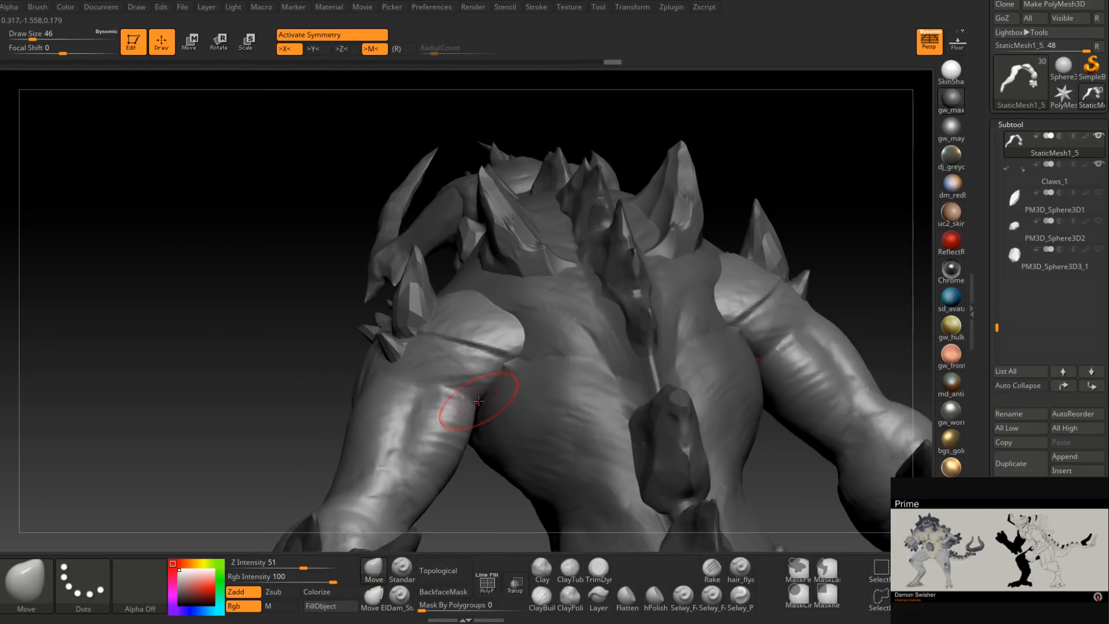
# Reshape the back of the shoulders where they meet the body with the Move brush raised to 97.
pyautogui.press('space')
pyautogui.moveTo(481, 389); pyautogui.dragTo(485, 389)
pyautogui.moveTo(486, 389); pyautogui.dragTo(501, 375, button='right')
pyautogui.press('space')
pyautogui.moveTo(503, 375); pyautogui.dragTo(507, 374)
pyautogui.moveTo(507, 374)
pyautogui.mouseDown(button='right')
pyautogui.moveTo(532, 346)
pyautogui.moveTo(495, 347)
pyautogui.moveTo(462, 323)
pyautogui.mouseUp(button='right')
pyautogui.press('space')
pyautogui.moveTo(495, 311); pyautogui.dragTo(497, 305)
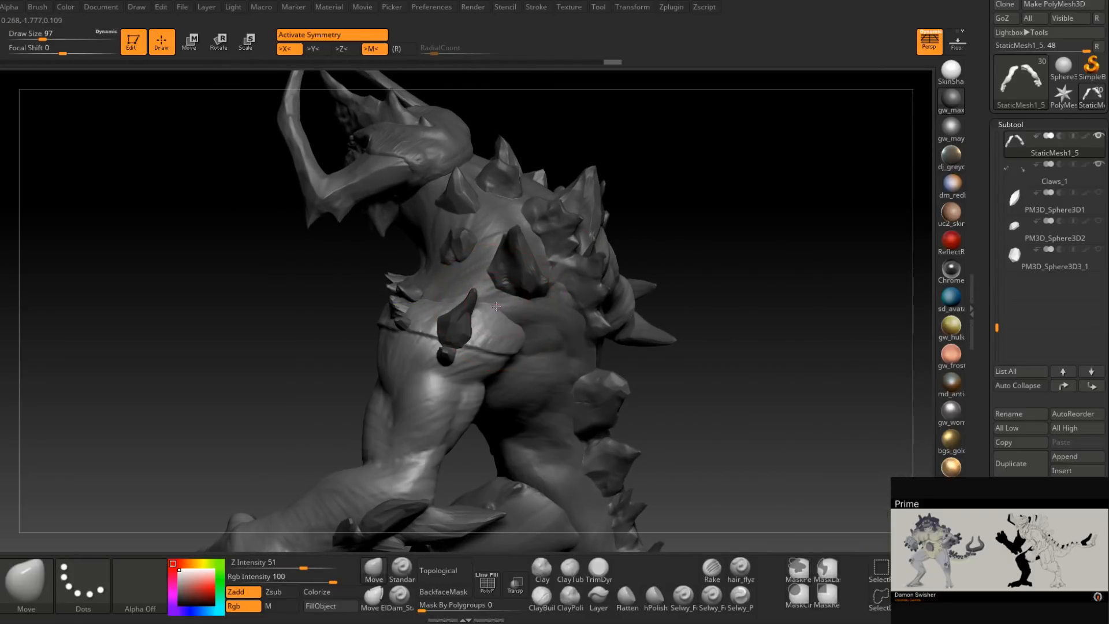
# Fit the front of the shoulders to the chest beneath the collar spikes with the Move brush at size 71.
pyautogui.moveTo(495, 308)
pyautogui.mouseDown(button='right')
pyautogui.moveTo(488, 341)
pyautogui.moveTo(507, 371)
pyautogui.moveTo(497, 349)
pyautogui.moveTo(500, 359)
pyautogui.moveTo(479, 349)
pyautogui.moveTo(463, 371)
pyautogui.moveTo(459, 351)
pyautogui.moveTo(547, 368)
pyautogui.moveTo(523, 375)
pyautogui.moveTo(487, 347)
pyautogui.mouseUp(button='right')
pyautogui.press('space')
pyautogui.moveTo(487, 345); pyautogui.dragTo(479, 345)
pyautogui.moveTo(500, 352)
pyautogui.mouseDown(button='right')
pyautogui.moveTo(491, 383)
pyautogui.moveTo(506, 354)
pyautogui.mouseUp(button='right')
pyautogui.press('space')
pyautogui.moveTo(508, 333); pyautogui.dragTo(512, 333)
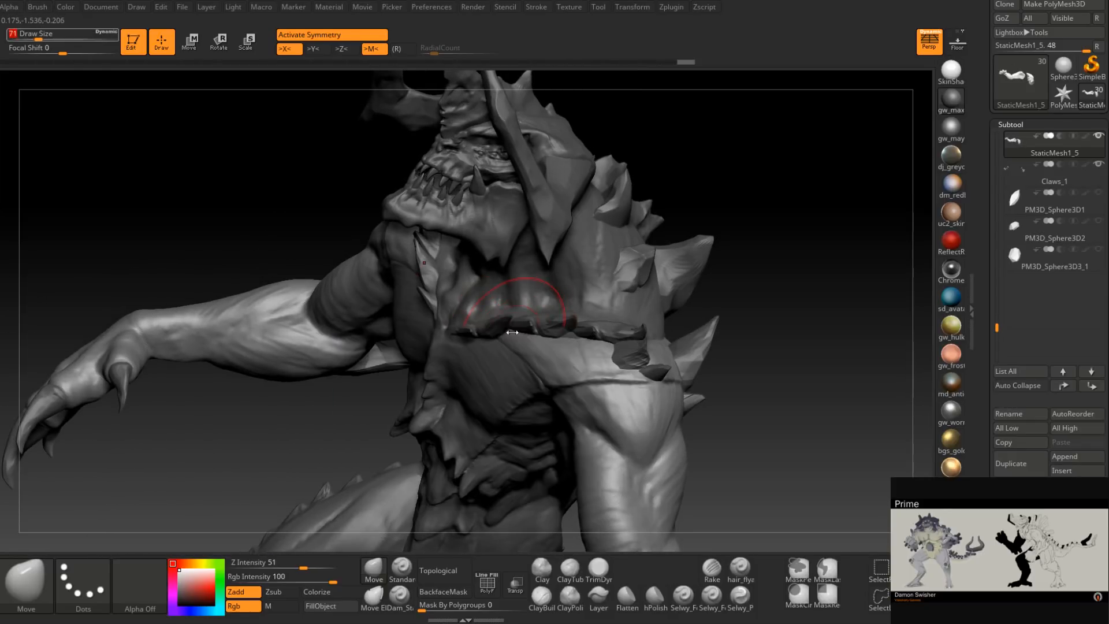
# Adjust the shoulder and upper-arm volumes from the front and side with the Move brush at size 124.
pyautogui.moveTo(548, 344)
pyautogui.mouseDown(button='right')
pyautogui.moveTo(577, 372)
pyautogui.moveTo(570, 350)
pyautogui.moveTo(624, 300)
pyautogui.moveTo(565, 328)
pyautogui.mouseUp(button='right')
pyautogui.press('space')
pyautogui.moveTo(549, 324); pyautogui.dragTo(558, 325)
pyautogui.keyDown('ctrl'); pyautogui.moveTo(563, 330); pyautogui.dragTo(569, 359, button='right'); pyautogui.keyUp('ctrl')
pyautogui.moveTo(570, 359); pyautogui.dragTo(564, 349, button='right')
pyautogui.press('space')
pyautogui.moveTo(564, 351); pyautogui.dragTo(567, 351)
pyautogui.moveTo(574, 310)
pyautogui.mouseDown(button='right')
pyautogui.moveTo(594, 309)
pyautogui.moveTo(589, 349)
pyautogui.moveTo(519, 335)
pyautogui.moveTo(592, 350)
pyautogui.mouseUp(button='right')
pyautogui.moveTo(663, 350); pyautogui.dragTo(613, 354, button='right')
pyautogui.moveTo(553, 399)
pyautogui.mouseDown(button='right')
pyautogui.moveTo(589, 342)
pyautogui.moveTo(557, 398)
pyautogui.mouseUp(button='right')
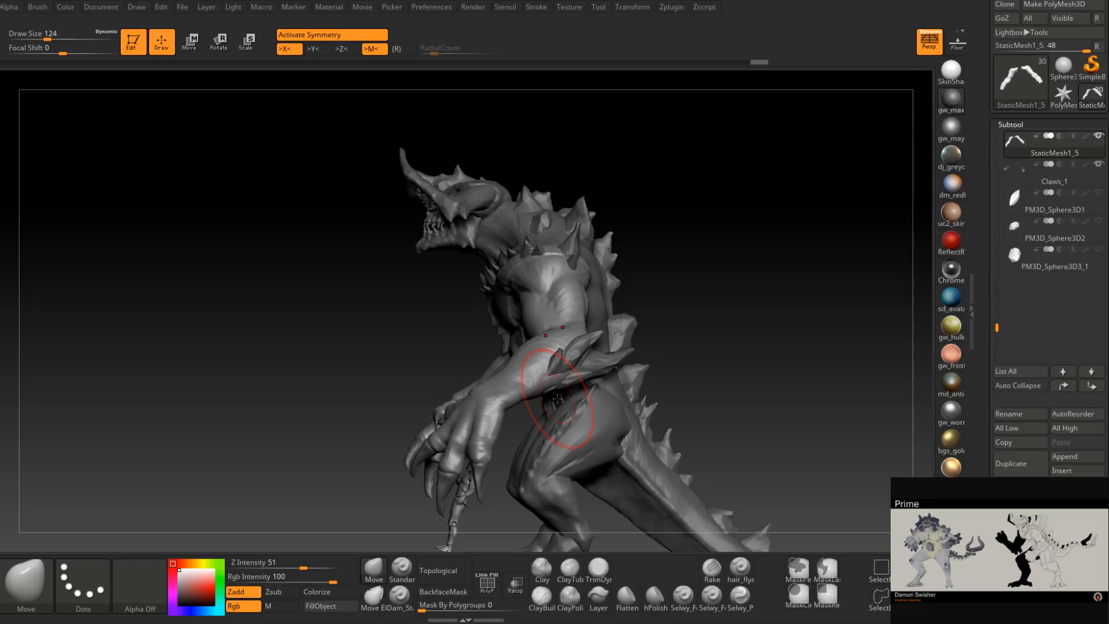
# Select the body subtool and reshape the tail with the Move brush at size 228.
pyautogui.moveTo(557, 399)
pyautogui.mouseDown(button='right')
pyautogui.moveTo(768, 334)
pyautogui.moveTo(606, 317)
pyautogui.mouseUp(button='right')
pyautogui.press('ctrl')
pyautogui.moveTo(594, 426)
pyautogui.keyDown('alt'); pyautogui.mouseDown(button='right')
pyautogui.moveTo(594, 372)
pyautogui.moveTo(567, 374)
pyautogui.moveTo(623, 370)
pyautogui.mouseUp(button='right'); pyautogui.keyUp('alt')
pyautogui.keyDown('alt'); pyautogui.moveTo(579, 409); pyautogui.dragTo(669, 366, button='right'); pyautogui.keyUp('alt')
pyautogui.keyDown('alt'); pyautogui.click(661, 342); pyautogui.keyUp('alt')
pyautogui.moveTo(669, 366); pyautogui.dragTo(612, 368, button='right')
pyautogui.rightClick(617, 321)
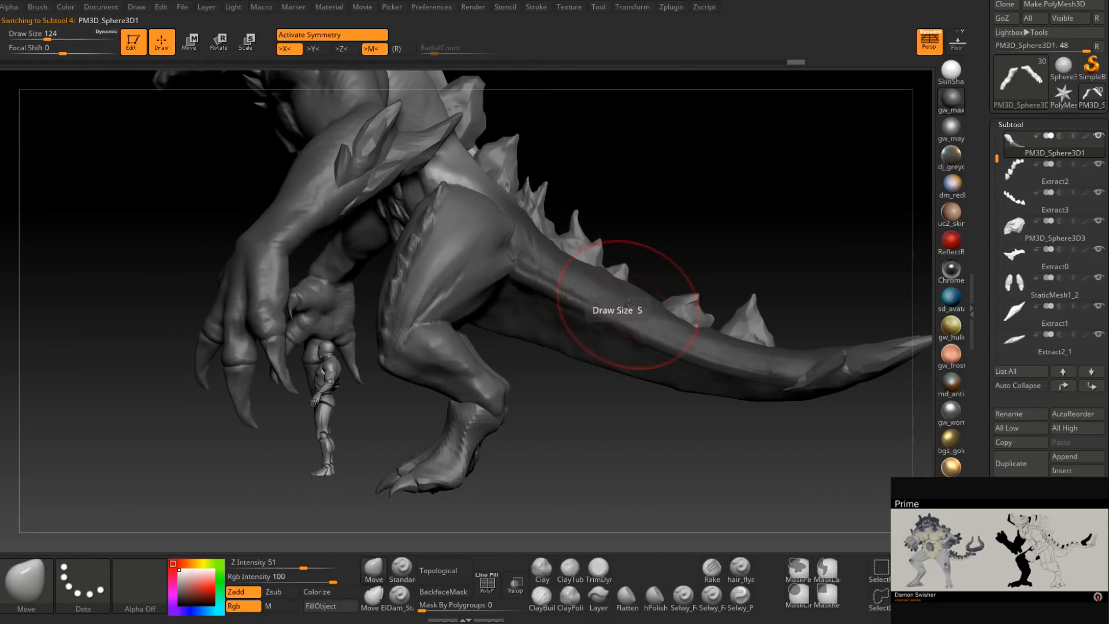
pyautogui.keyDown('ctrl'); pyautogui.moveTo(713, 242); pyautogui.dragTo(720, 254); pyautogui.keyUp('ctrl')
pyautogui.rightClick(616, 306)
pyautogui.moveTo(617, 306); pyautogui.dragTo(633, 304)
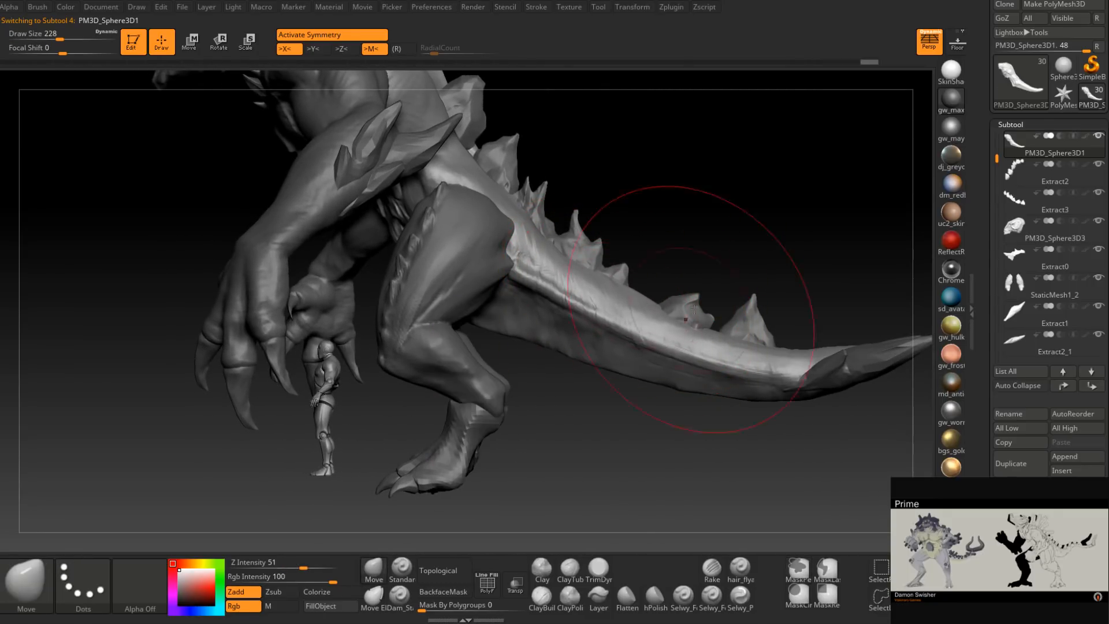
# Refine the underside of the tail base behind the leg with the Move brush at size 154.
pyautogui.keyDown('ctrl'); pyautogui.moveTo(694, 309); pyautogui.dragTo(612, 346, button='right'); pyautogui.keyUp('ctrl')
pyautogui.rightClick(612, 346)
pyautogui.moveTo(612, 346); pyautogui.dragTo(598, 347)
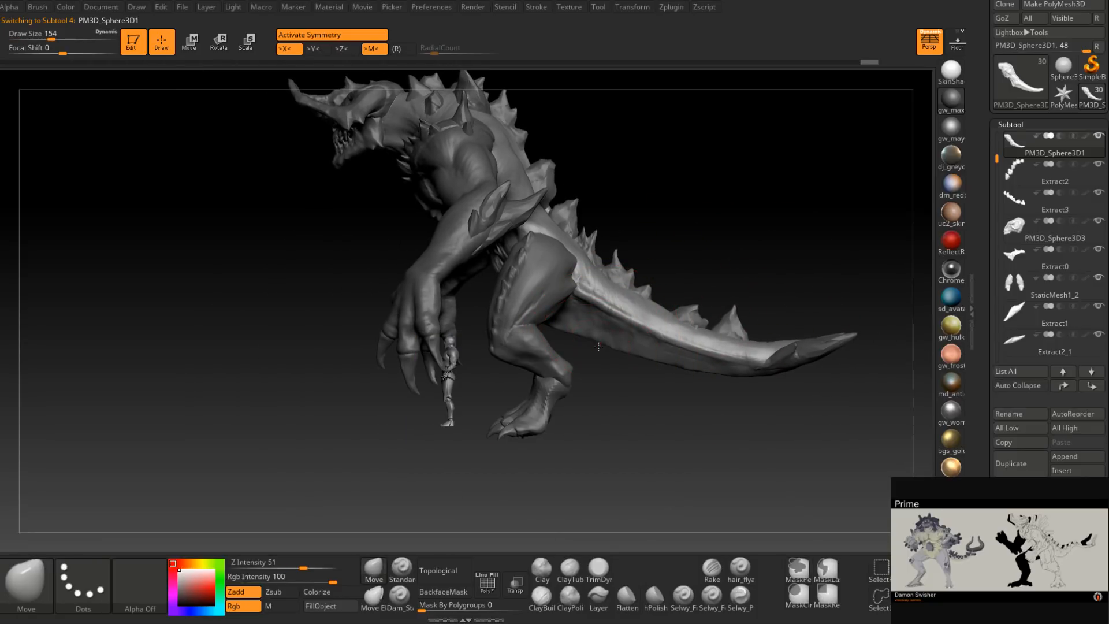
pyautogui.moveTo(750, 367)
pyautogui.mouseDown(button='right')
pyautogui.moveTo(656, 376)
pyautogui.moveTo(676, 340)
pyautogui.moveTo(666, 357)
pyautogui.moveTo(630, 350)
pyautogui.moveTo(617, 365)
pyautogui.moveTo(629, 359)
pyautogui.moveTo(635, 373)
pyautogui.moveTo(589, 351)
pyautogui.moveTo(639, 347)
pyautogui.moveTo(627, 355)
pyautogui.moveTo(572, 324)
pyautogui.moveTo(606, 441)
pyautogui.moveTo(583, 407)
pyautogui.moveTo(644, 337)
pyautogui.moveTo(613, 339)
pyautogui.mouseUp(button='right')
# Adjust the body's waist where it meets the thighs from the front with the Move brush at sizes 154 and 101.
pyautogui.keyDown('alt'); pyautogui.click(602, 380); pyautogui.keyUp('alt')
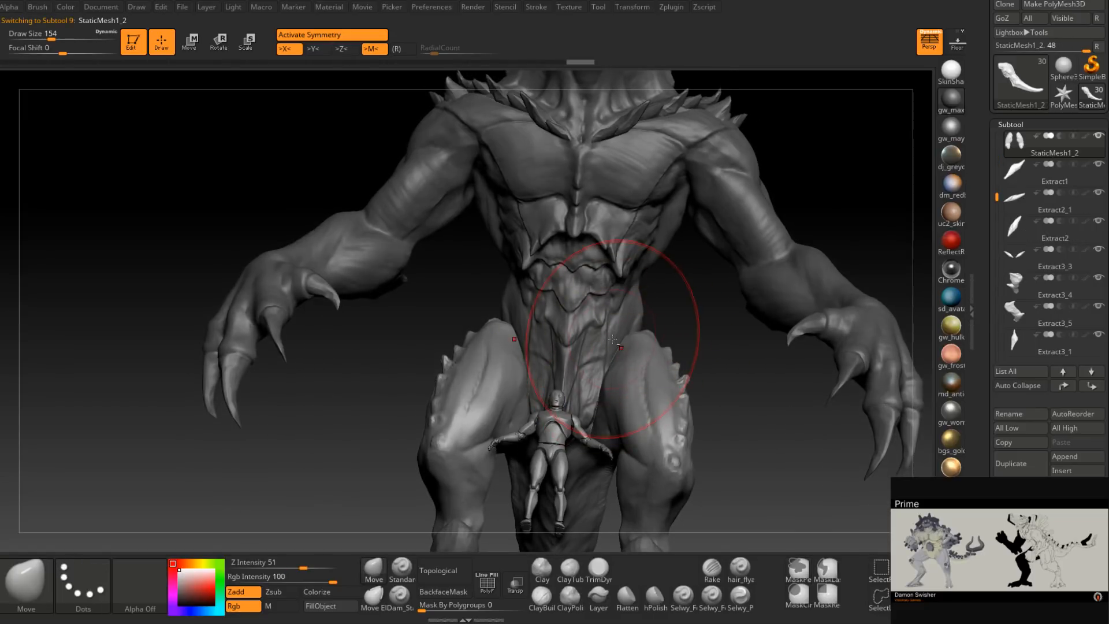
pyautogui.keyDown('alt'); pyautogui.click(617, 328); pyautogui.keyUp('alt')
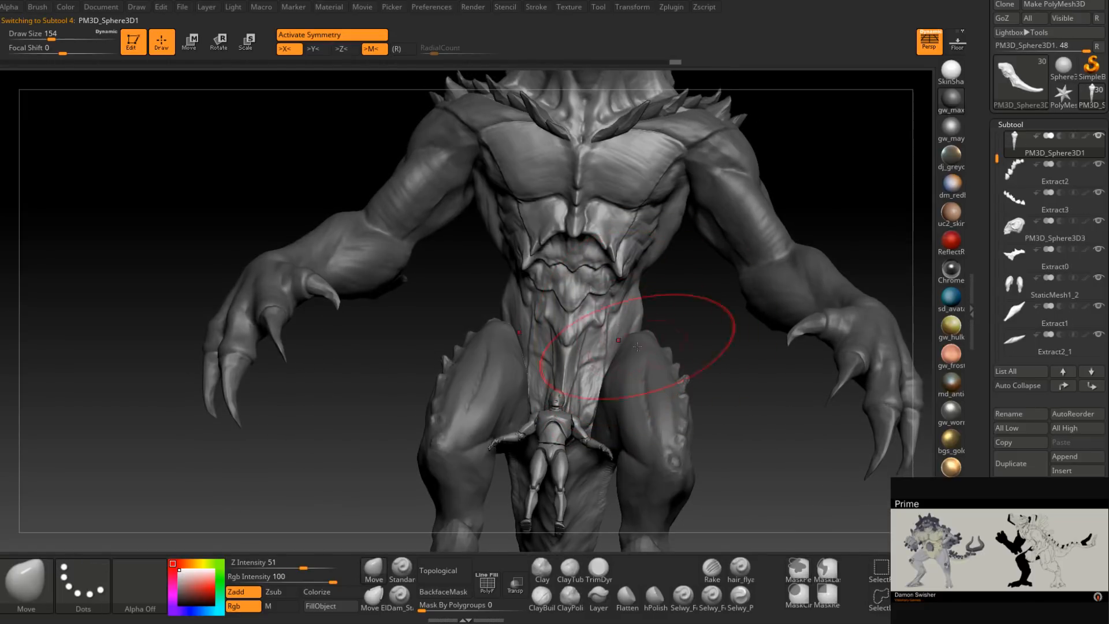
pyautogui.press('space')
pyautogui.moveTo(621, 374); pyautogui.dragTo(599, 375)
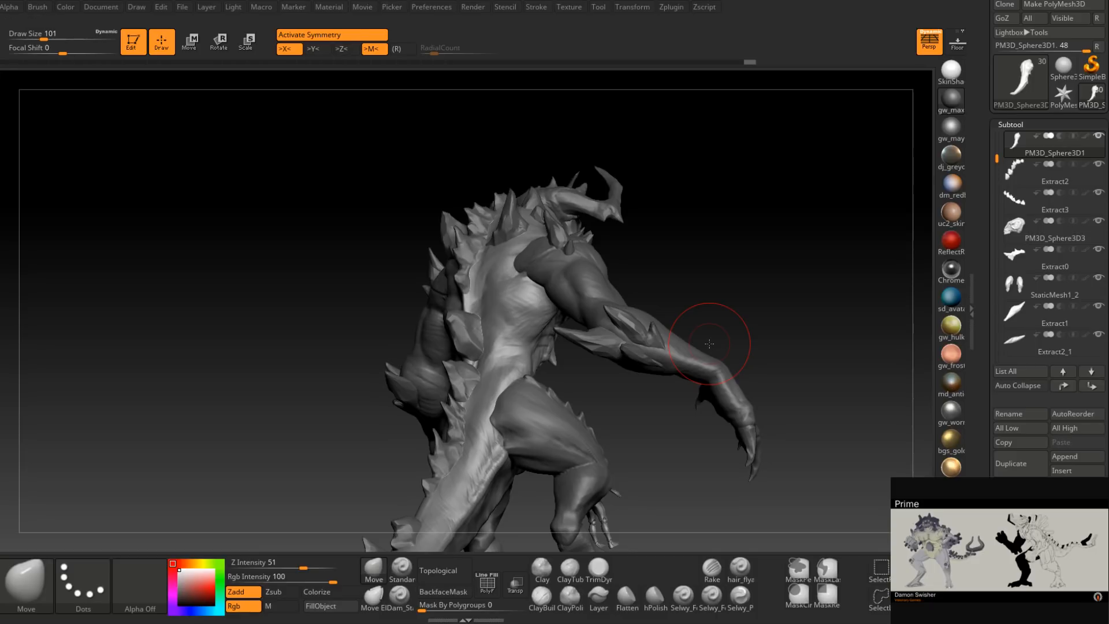
# Select the horns subtool and reshape the horn bases around the head with the Move brush at size 54.
pyautogui.moveTo(729, 240); pyautogui.dragTo(556, 310)
pyautogui.keyDown('alt'); pyautogui.click(592, 298); pyautogui.keyUp('alt')
pyautogui.moveTo(602, 291); pyautogui.dragTo(569, 317, button='right')
pyautogui.press('space')
pyautogui.moveTo(610, 271); pyautogui.dragTo(597, 271)
pyautogui.moveTo(607, 265)
pyautogui.mouseDown(button='right')
pyautogui.moveTo(609, 285)
pyautogui.moveTo(606, 270)
pyautogui.mouseUp(button='right')
pyautogui.press('space')
pyautogui.moveTo(612, 269); pyautogui.dragTo(601, 268)
pyautogui.moveTo(603, 267); pyautogui.dragTo(624, 246, button='right')
pyautogui.press('space')
pyautogui.moveTo(595, 257); pyautogui.dragTo(611, 256)
pyautogui.moveTo(610, 258)
pyautogui.mouseDown(button='right')
pyautogui.moveTo(632, 248)
pyautogui.moveTo(570, 283)
pyautogui.mouseUp(button='right')
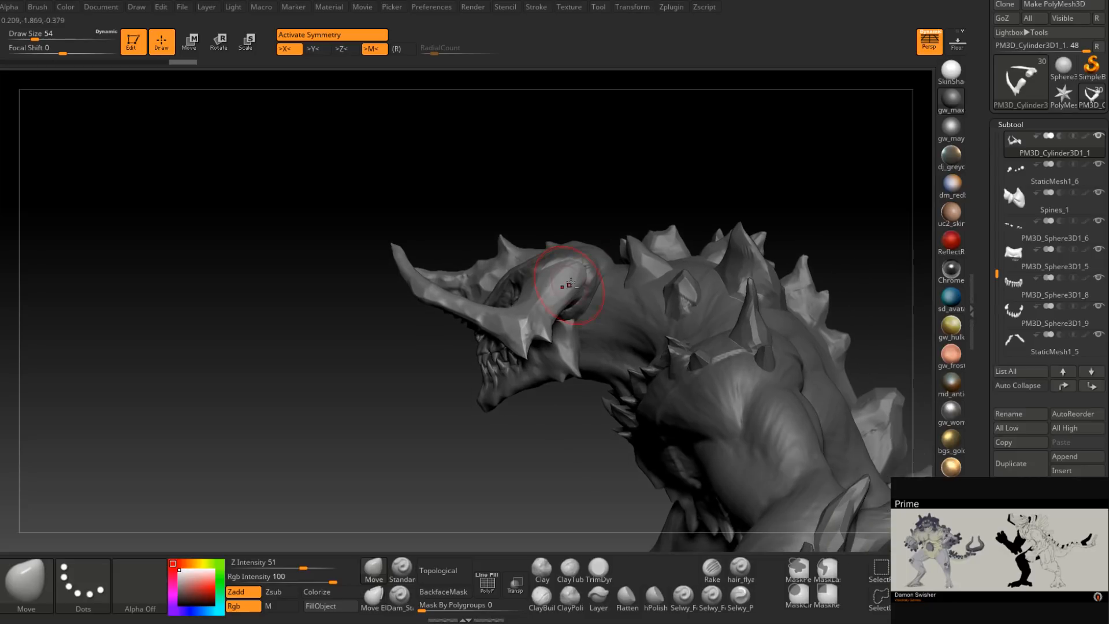
# Duplicate the horns subtool and shift the copy away from the original horns with the transform gizmo.
pyautogui.click(1011, 463)
pyautogui.moveTo(520, 202); pyautogui.dragTo(302, 129, button='right')
pyautogui.press('w')
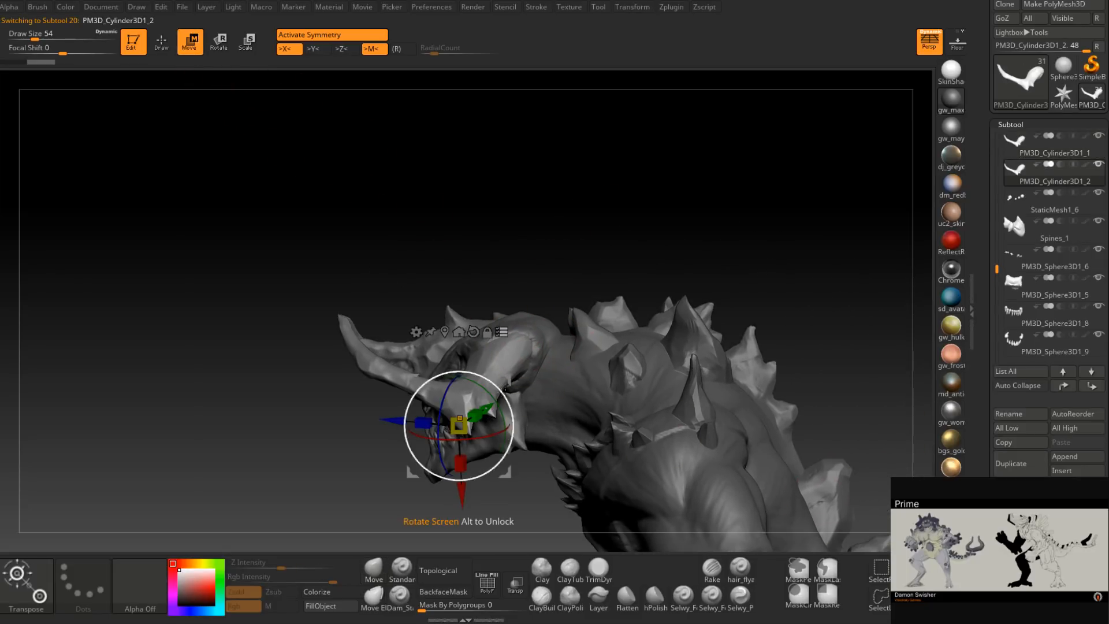
pyautogui.moveTo(510, 386); pyautogui.dragTo(509, 347)
pyautogui.hotkey('ctrl', 'z')
pyautogui.moveTo(570, 301); pyautogui.dragTo(684, 290, button='right')
pyautogui.moveTo(594, 372); pyautogui.dragTo(652, 350, button='right')
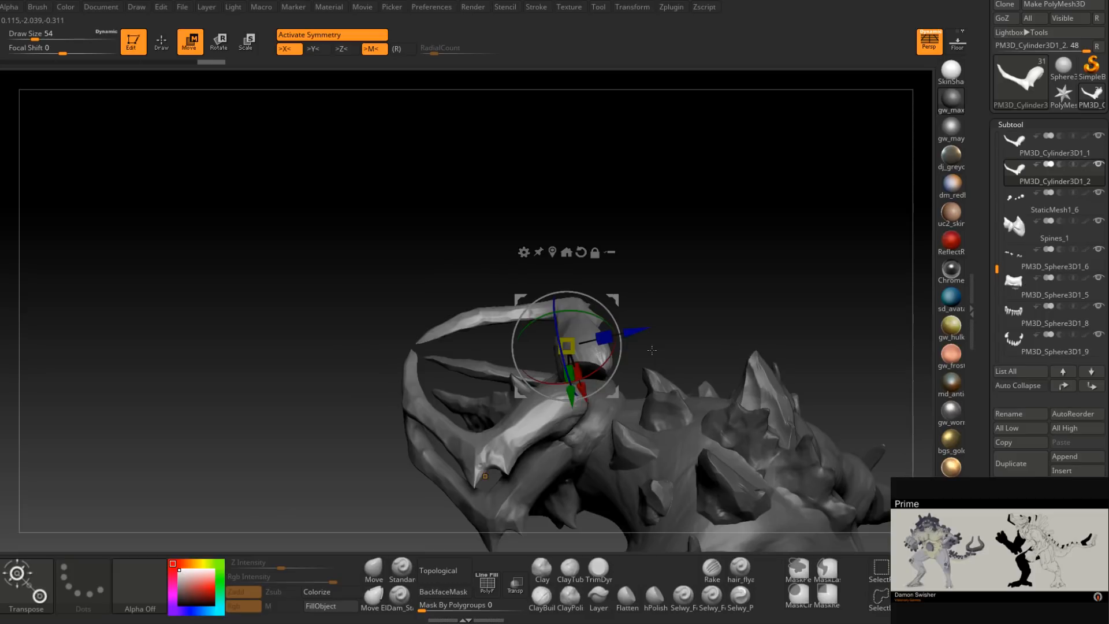
pyautogui.moveTo(652, 350); pyautogui.dragTo(618, 369, button='right')
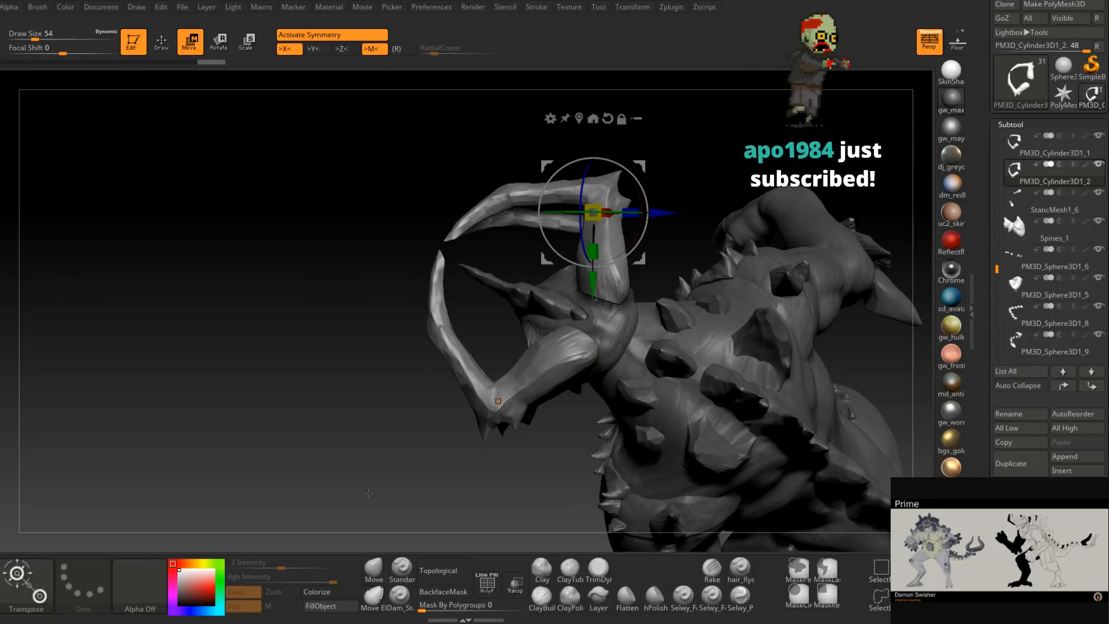
# Choose the TrimLasso brush and cut the duplicated horns down to a short base stub on one side of the head.
pyautogui.hotkey('ctrl', 'shift')
pyautogui.click(37, 588)
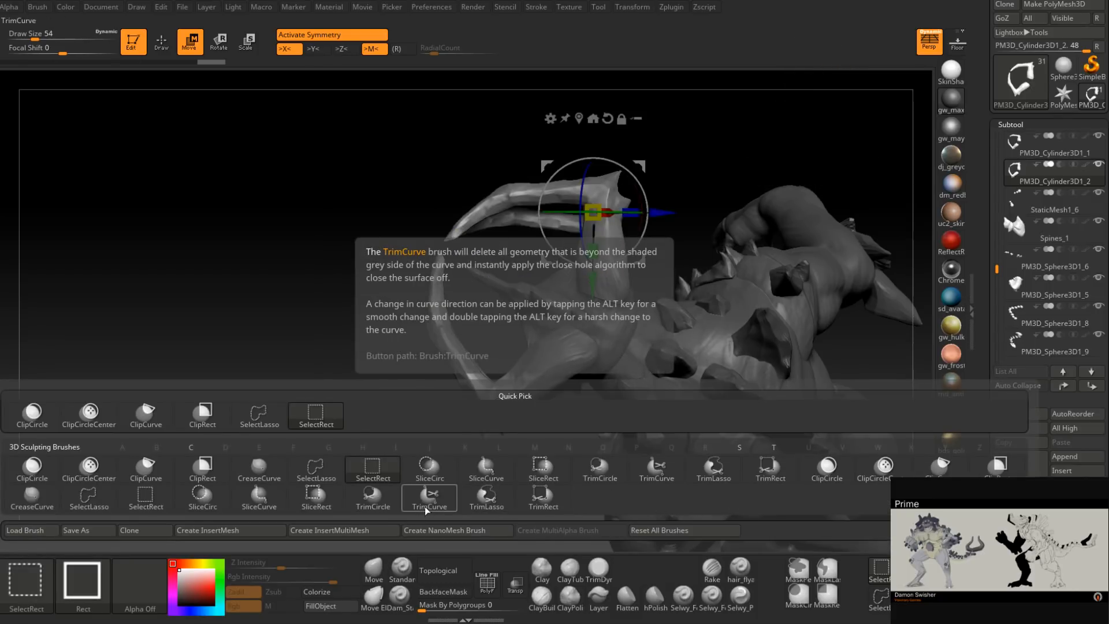
pyautogui.click(490, 502)
pyautogui.moveTo(553, 347); pyautogui.dragTo(558, 418, button='right')
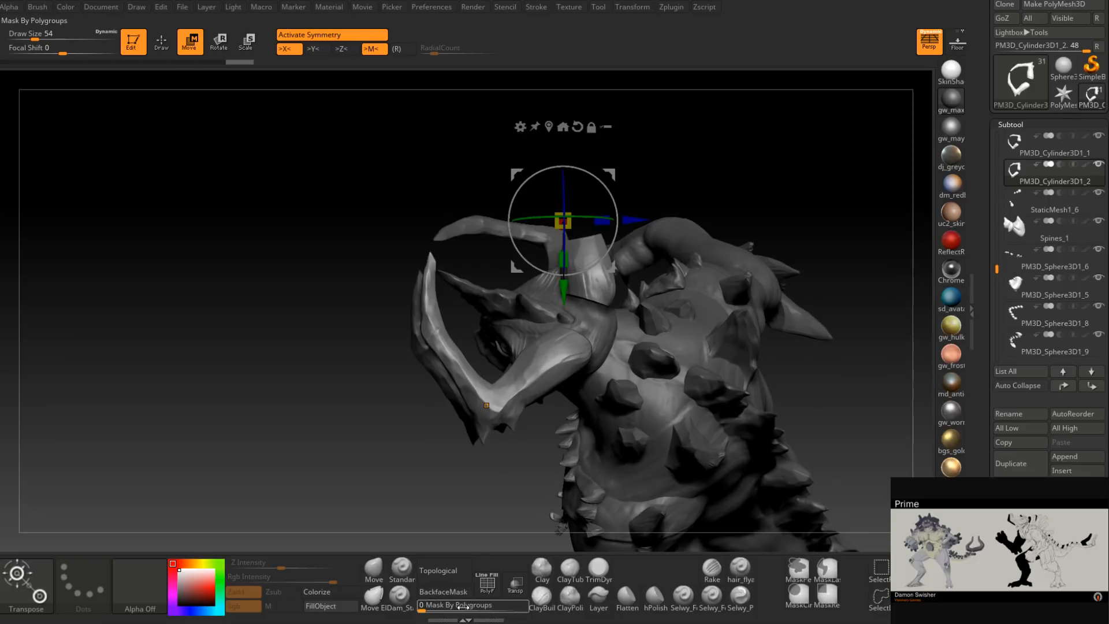
pyautogui.click(29, 580)
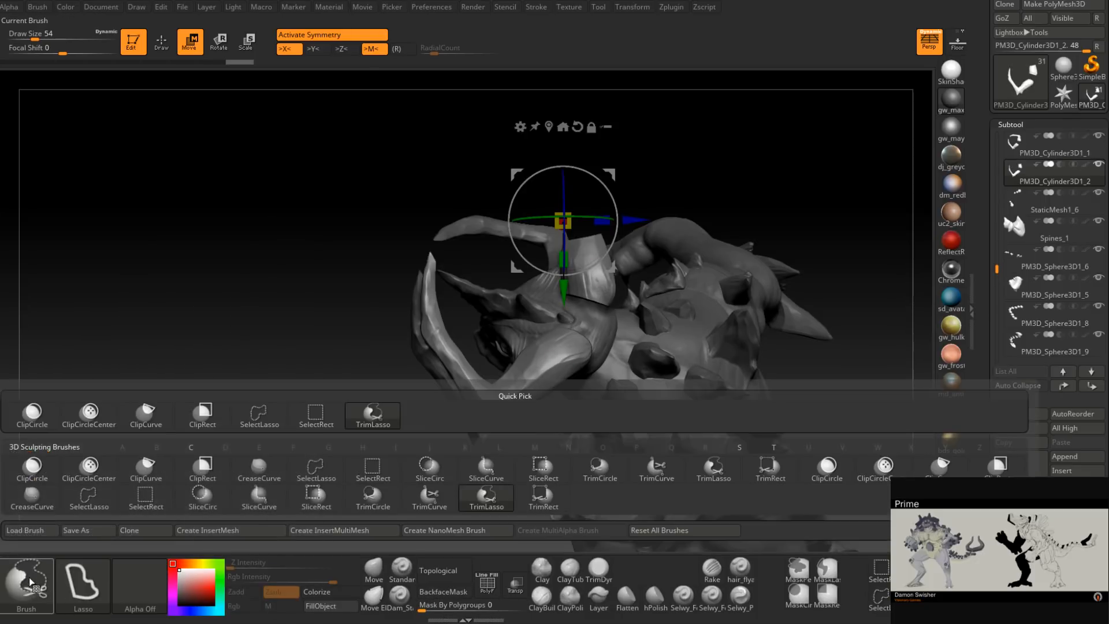
pyautogui.click(596, 291)
pyautogui.moveTo(686, 197); pyautogui.dragTo(686, 159)
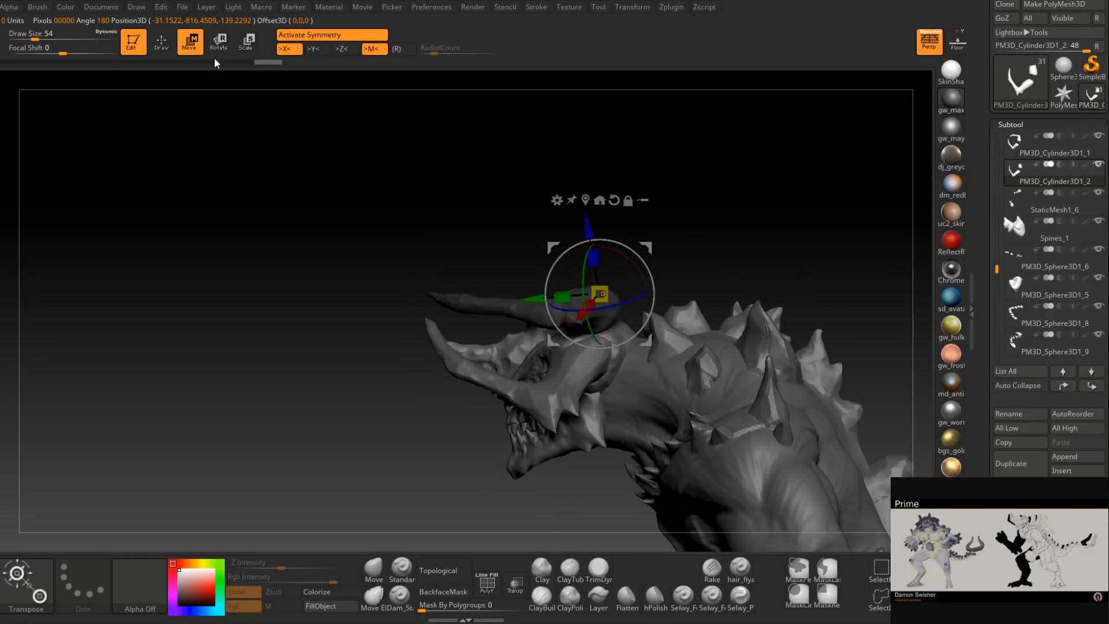
pyautogui.click(161, 40)
pyautogui.moveTo(594, 136)
pyautogui.mouseDown()
pyautogui.moveTo(753, 296)
pyautogui.moveTo(643, 285)
pyautogui.moveTo(837, 346)
pyautogui.mouseUp()
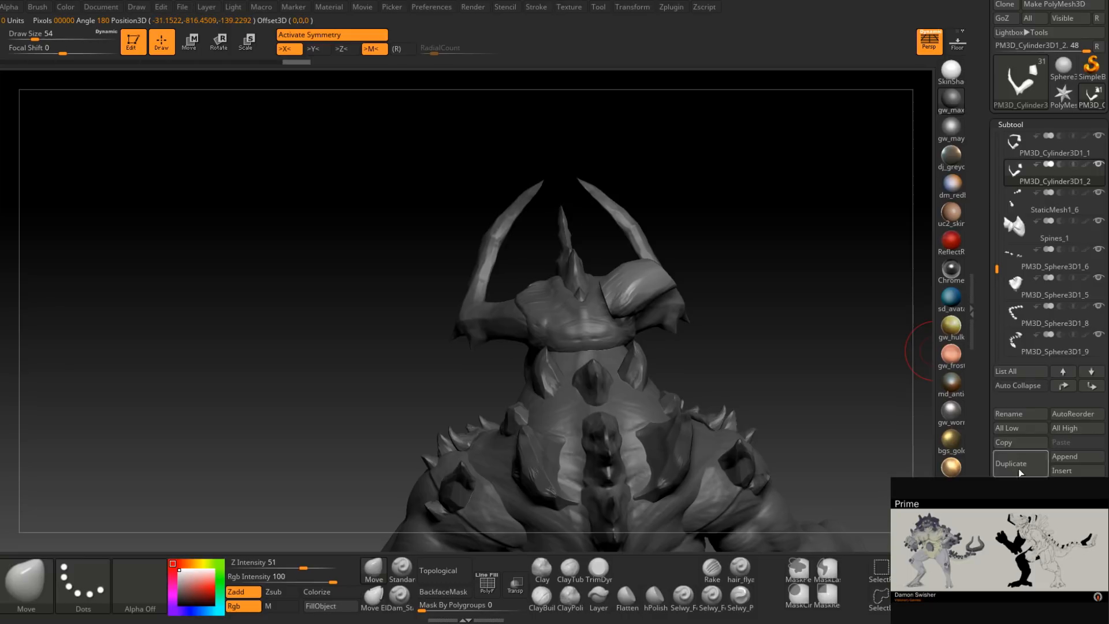
# Delete the hidden geometry of the horn copy and close the open end of the stub through Modify Topology.
pyautogui.click(977, 481)
pyautogui.moveTo(990, 477); pyautogui.dragTo(990, 279)
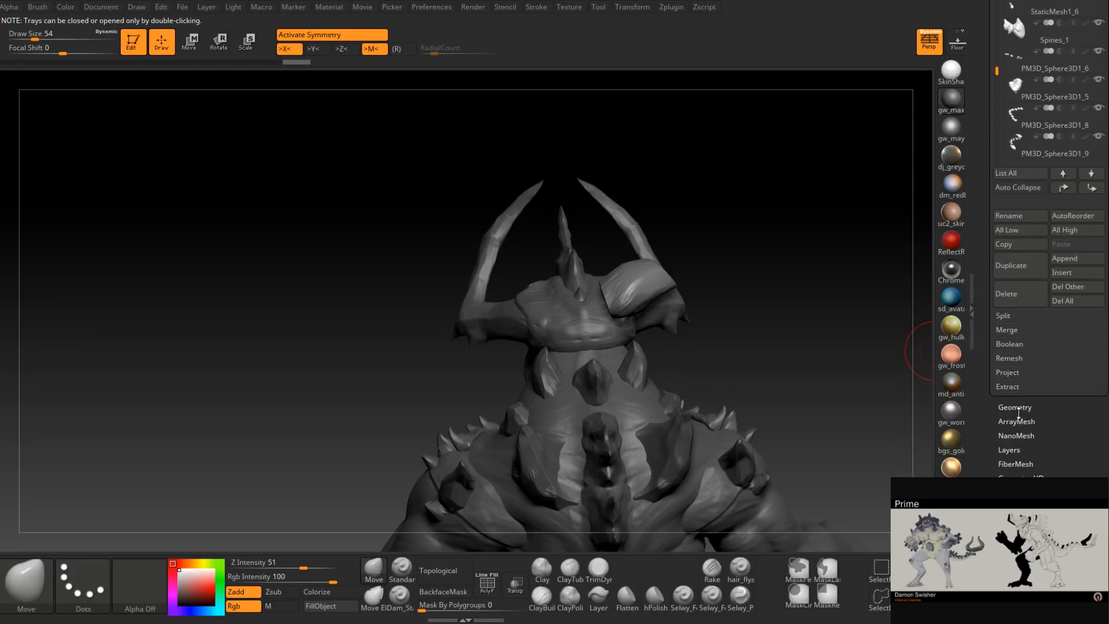
pyautogui.click(1018, 407)
pyautogui.moveTo(997, 407); pyautogui.dragTo(996, 381)
pyautogui.scroll(3, 1028, 300)
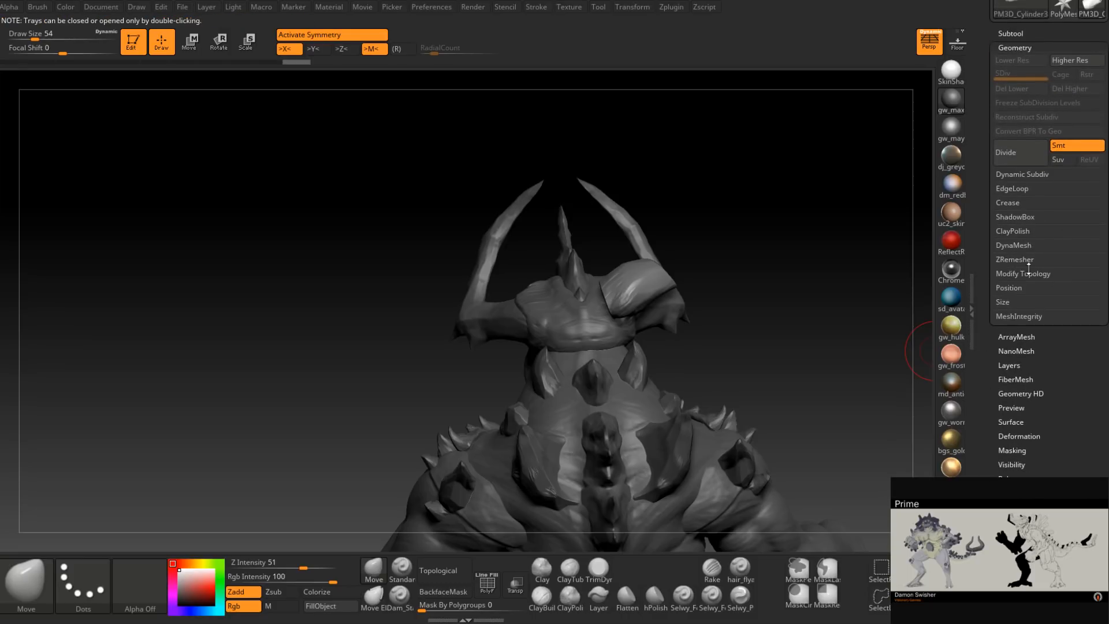
pyautogui.click(1017, 260)
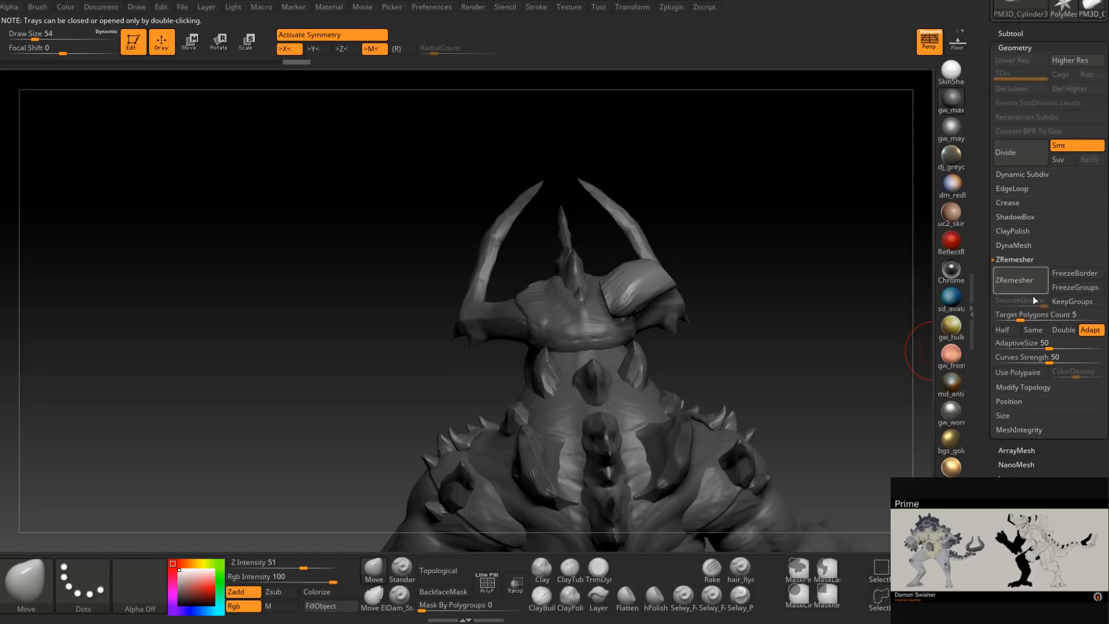
pyautogui.click(1037, 387)
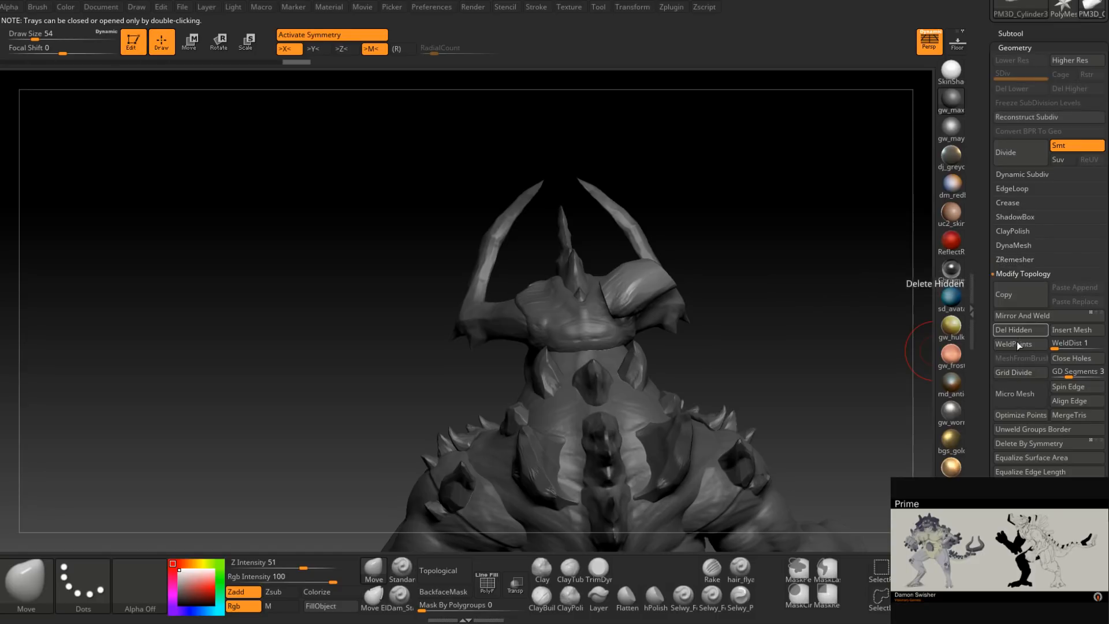
pyautogui.moveTo(737, 344)
pyautogui.mouseDown()
pyautogui.moveTo(701, 292)
pyautogui.moveTo(645, 331)
pyautogui.moveTo(521, 254)
pyautogui.moveTo(613, 317)
pyautogui.moveTo(664, 321)
pyautogui.moveTo(671, 360)
pyautogui.mouseUp()
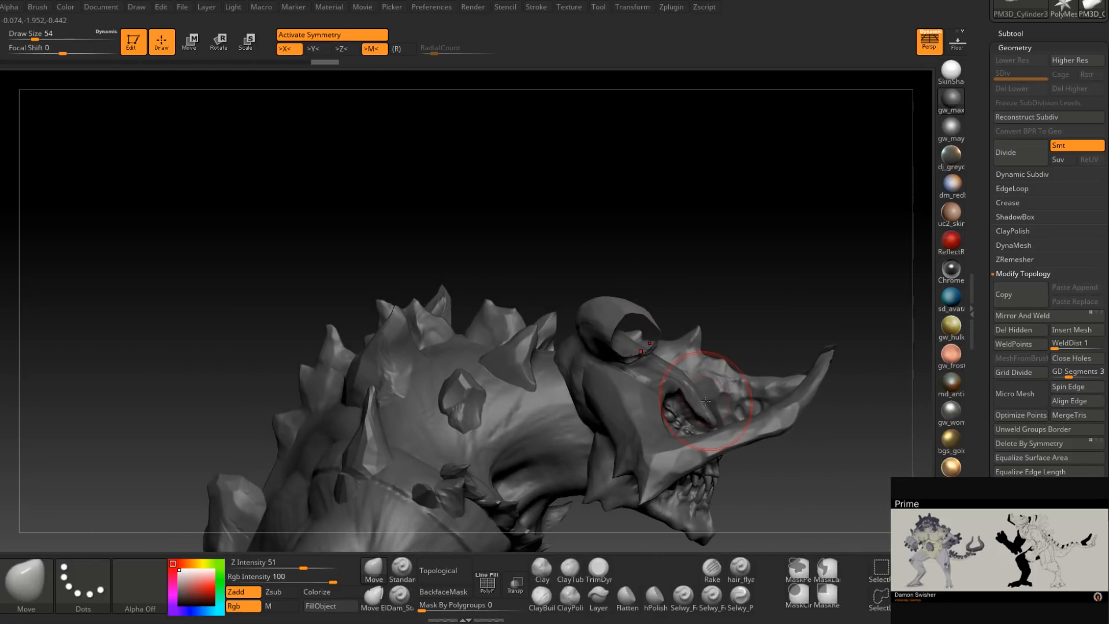
pyautogui.click(1019, 331)
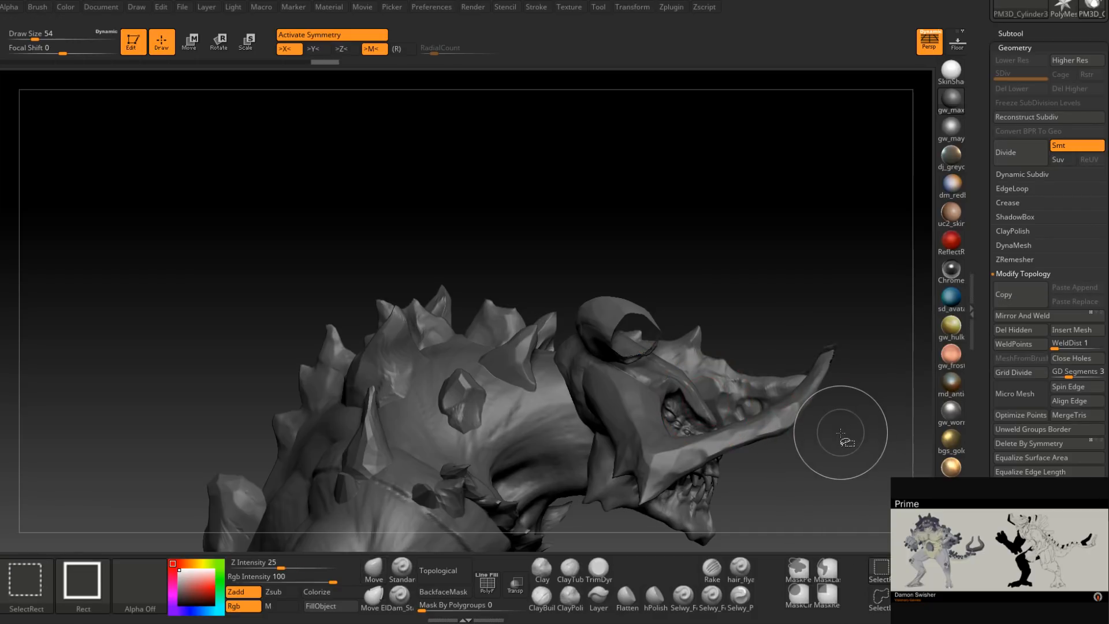
pyautogui.hotkey('ctrl', 'z')
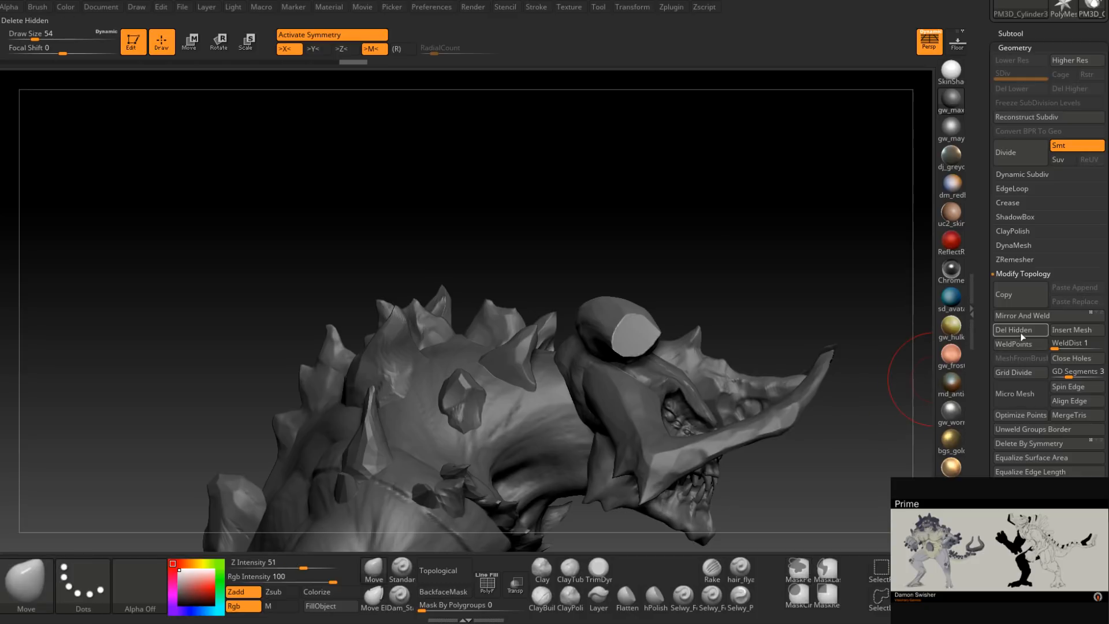
pyautogui.click(1022, 334)
# Reshape the horn stub against the side of the head with the Move brush at sizes 104 and 124.
pyautogui.moveTo(844, 434)
pyautogui.mouseDown()
pyautogui.moveTo(788, 347)
pyautogui.moveTo(661, 318)
pyautogui.moveTo(680, 340)
pyautogui.moveTo(714, 315)
pyautogui.moveTo(676, 294)
pyautogui.mouseUp()
pyautogui.press('space')
pyautogui.moveTo(654, 316); pyautogui.dragTo(662, 308)
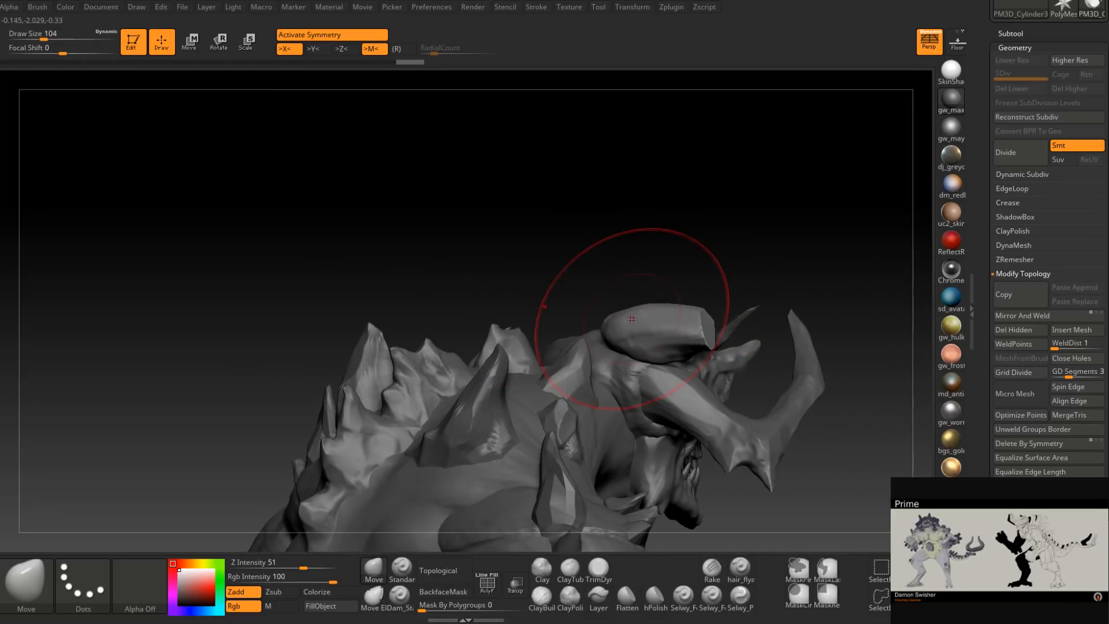
pyautogui.moveTo(624, 341); pyautogui.dragTo(703, 322, button='right')
pyautogui.moveTo(705, 322); pyautogui.dragTo(717, 317)
pyautogui.moveTo(717, 316)
pyautogui.mouseDown(button='right')
pyautogui.moveTo(733, 312)
pyautogui.moveTo(704, 352)
pyautogui.moveTo(722, 387)
pyautogui.moveTo(729, 369)
pyautogui.mouseUp(button='right')
pyautogui.press('space')
pyautogui.moveTo(729, 369)
pyautogui.mouseDown()
pyautogui.moveTo(717, 368)
pyautogui.moveTo(707, 346)
pyautogui.mouseUp()
pyautogui.moveTo(707, 347)
pyautogui.mouseDown(button='right')
pyautogui.moveTo(720, 361)
pyautogui.moveTo(703, 361)
pyautogui.mouseUp(button='right')
pyautogui.press('space')
pyautogui.moveTo(703, 361); pyautogui.dragTo(713, 361)
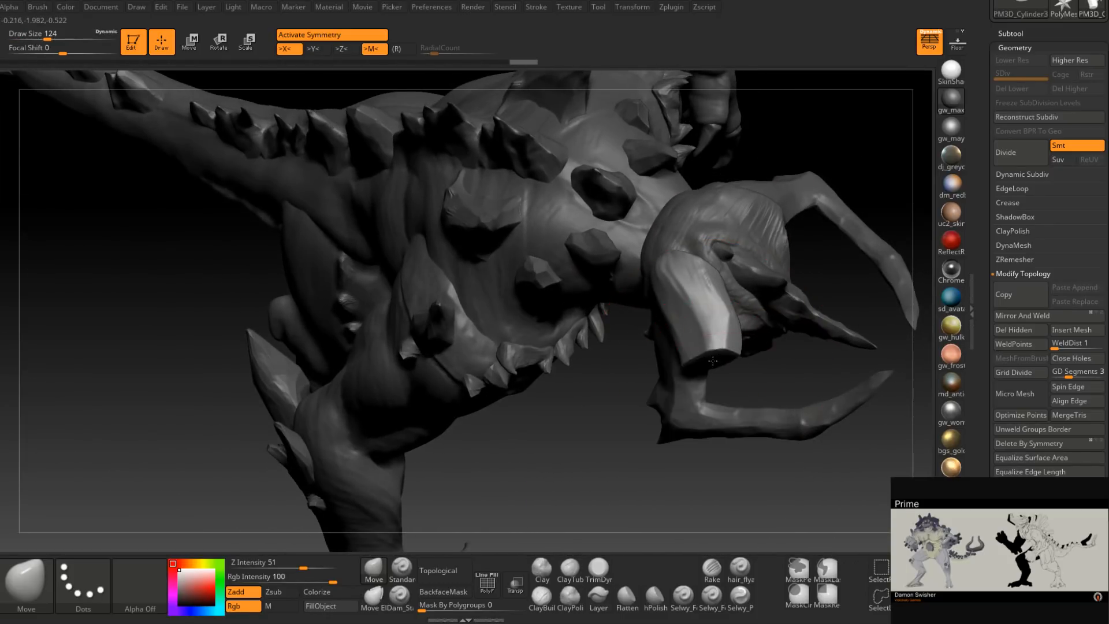
# Refine the stub's outline from further angles with the Move brush at sizes 104 and 68.
pyautogui.moveTo(663, 354); pyautogui.dragTo(631, 347, button='right')
pyautogui.press('space')
pyautogui.moveTo(631, 348); pyautogui.dragTo(607, 355)
pyautogui.moveTo(582, 376); pyautogui.dragTo(643, 371, button='right')
pyautogui.moveTo(611, 333)
pyautogui.mouseDown(button='right')
pyautogui.moveTo(676, 333)
pyautogui.moveTo(641, 349)
pyautogui.moveTo(557, 349)
pyautogui.mouseUp(button='right')
pyautogui.press('space')
pyautogui.moveTo(695, 331); pyautogui.dragTo(686, 329)
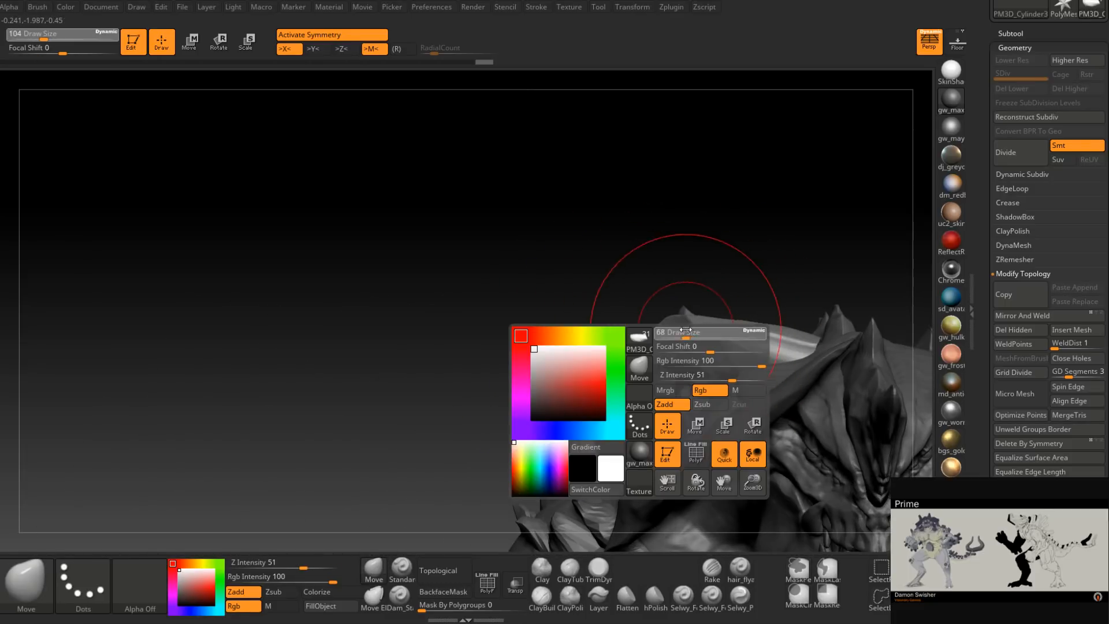
# Flatten the surface and cut end of the horn stub with the TrimDynamic brush at sizes 49 and 31.
pyautogui.click(598, 570)
pyautogui.moveTo(673, 373); pyautogui.dragTo(722, 323, button='right')
pyautogui.moveTo(692, 278); pyautogui.dragTo(687, 300)
pyautogui.moveTo(682, 315); pyautogui.dragTo(667, 341, button='right')
pyautogui.press('space')
pyautogui.moveTo(664, 347); pyautogui.dragTo(659, 346)
pyautogui.moveTo(679, 291); pyautogui.dragTo(664, 332, button='right')
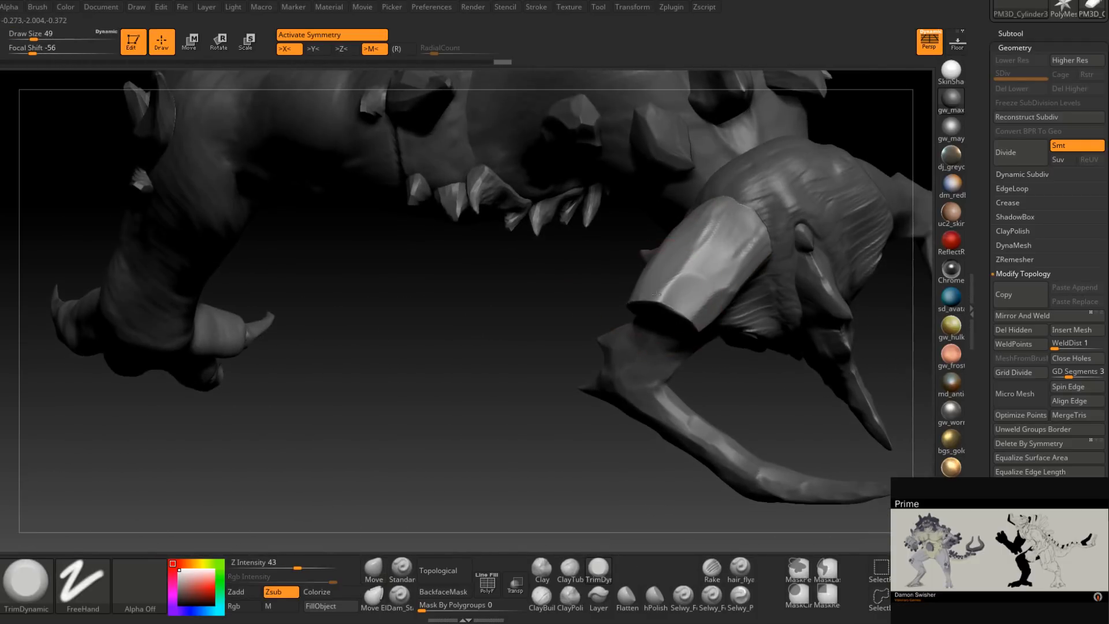
pyautogui.moveTo(713, 255); pyautogui.dragTo(713, 215)
pyautogui.moveTo(663, 268); pyautogui.dragTo(751, 234)
pyautogui.moveTo(751, 236); pyautogui.dragTo(707, 280, button='right')
pyautogui.moveTo(707, 280); pyautogui.dragTo(708, 286)
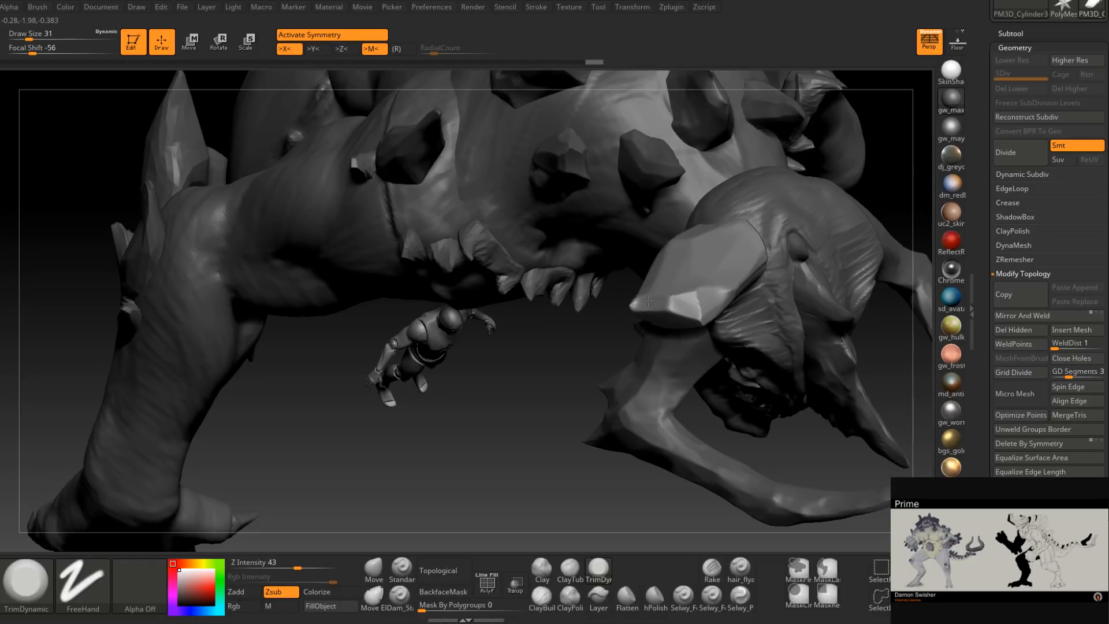
# Plane the outer sides of the horn stub into facets with the TrimDynamic brush at size 31.
pyautogui.moveTo(635, 302)
pyautogui.mouseDown(button='right')
pyautogui.moveTo(664, 268)
pyautogui.moveTo(703, 274)
pyautogui.mouseUp(button='right')
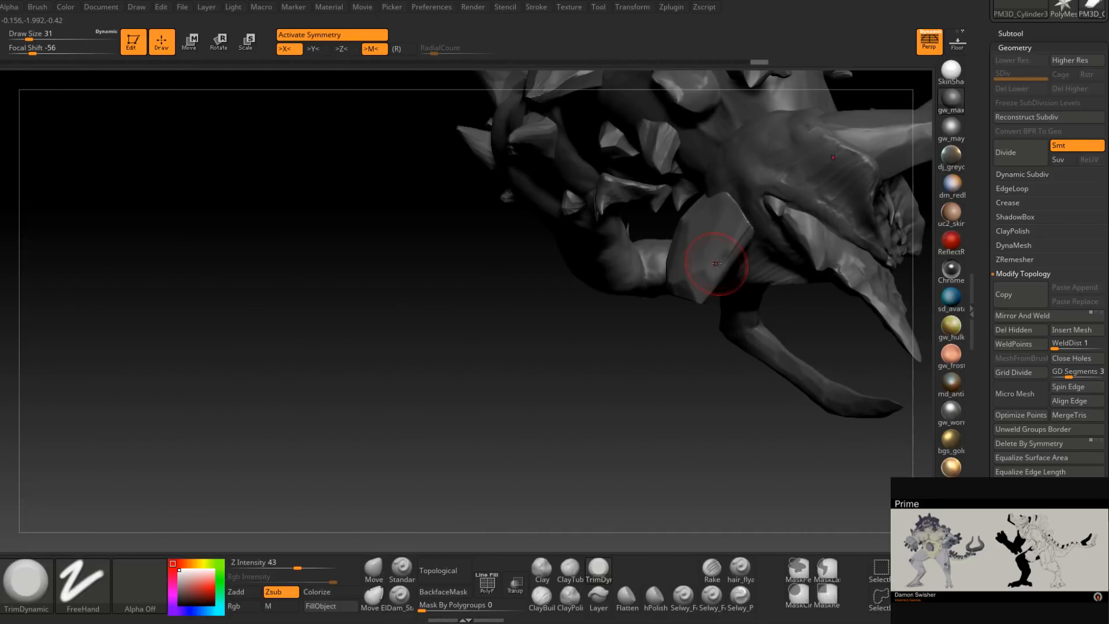
pyautogui.moveTo(733, 237)
pyautogui.mouseDown(button='right')
pyautogui.moveTo(744, 217)
pyautogui.moveTo(729, 211)
pyautogui.moveTo(738, 172)
pyautogui.moveTo(723, 277)
pyautogui.mouseUp(button='right')
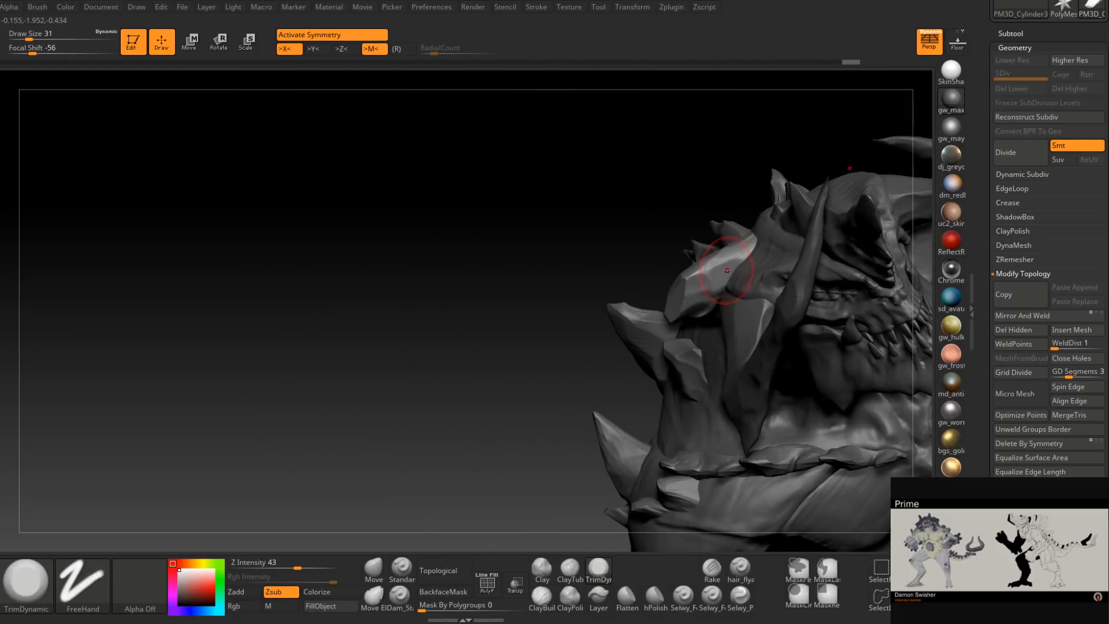
pyautogui.moveTo(714, 271); pyautogui.dragTo(700, 339, button='right')
pyautogui.moveTo(695, 314)
pyautogui.mouseDown(button='right')
pyautogui.moveTo(710, 277)
pyautogui.moveTo(705, 293)
pyautogui.moveTo(724, 292)
pyautogui.moveTo(577, 301)
pyautogui.moveTo(581, 417)
pyautogui.moveTo(582, 356)
pyautogui.mouseUp(button='right')
# Refine the facets around the stub's end with the TrimDynamic brush at sizes 7 and 44.
pyautogui.press('space')
pyautogui.moveTo(585, 355); pyautogui.dragTo(578, 356)
pyautogui.press('space')
pyautogui.press('ctrl')
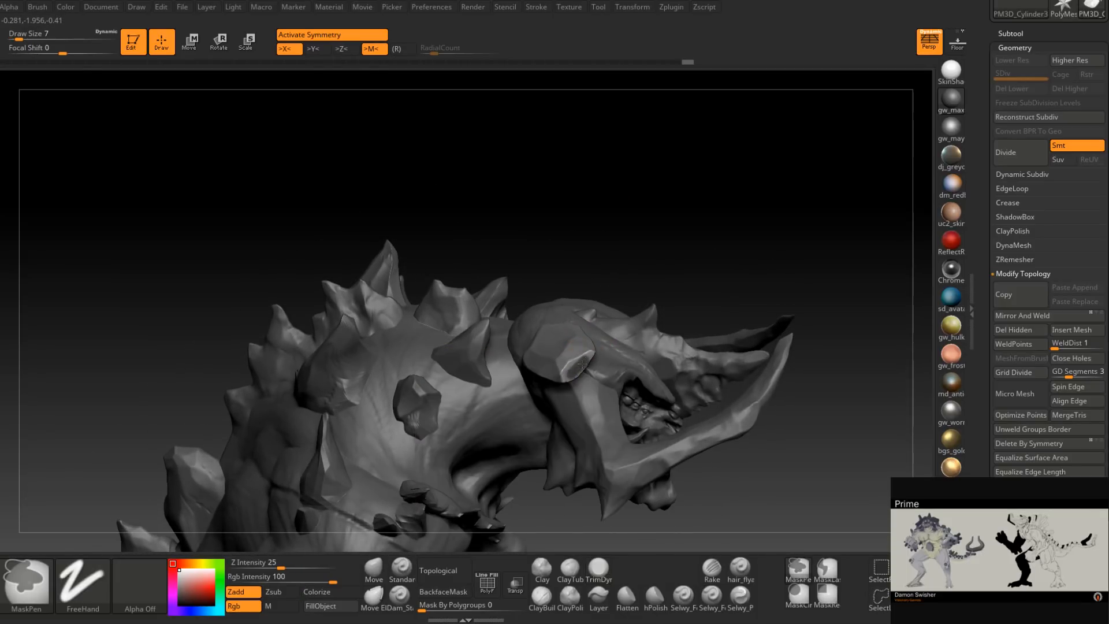
pyautogui.moveTo(585, 363); pyautogui.dragTo(578, 398, button='right')
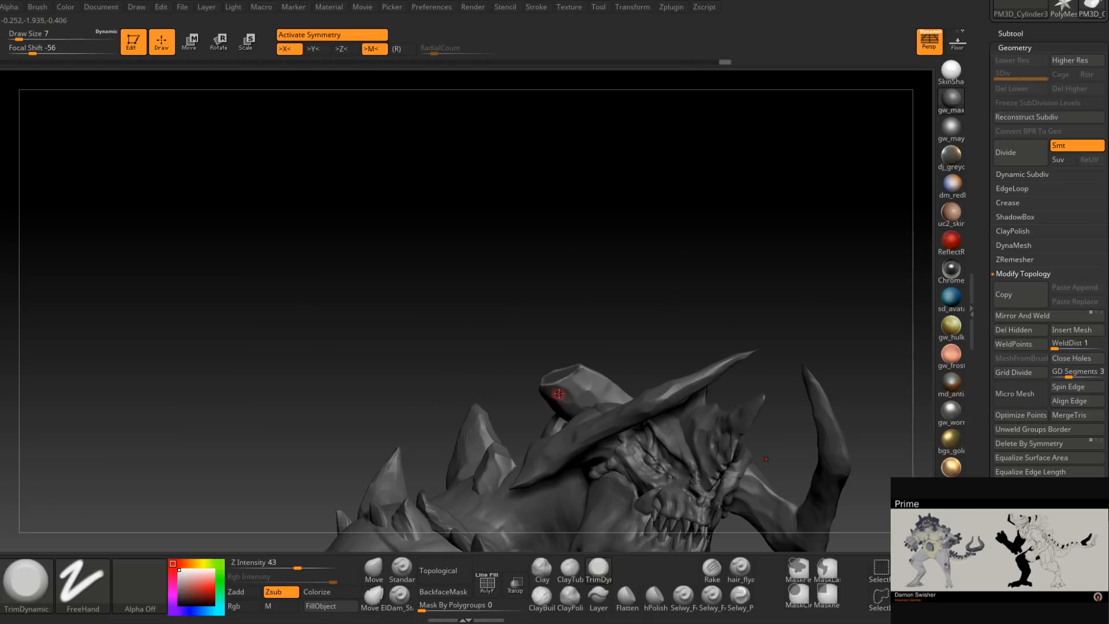
pyautogui.press('ctrl')
pyautogui.moveTo(598, 357)
pyautogui.mouseDown(button='right')
pyautogui.moveTo(590, 428)
pyautogui.moveTo(641, 372)
pyautogui.mouseUp(button='right')
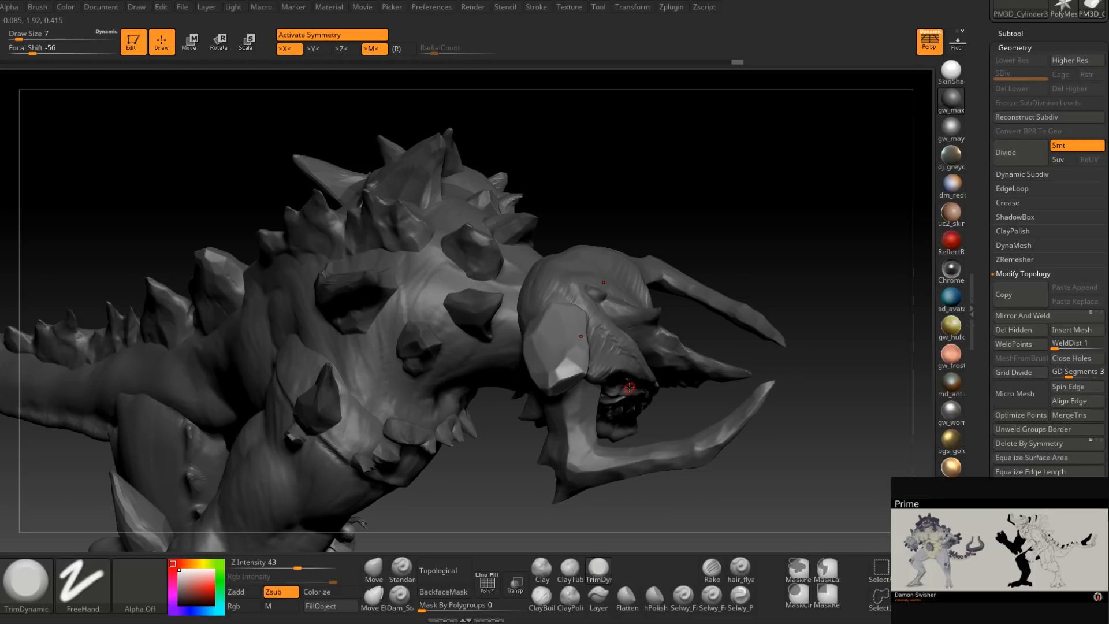
pyautogui.moveTo(585, 351)
pyautogui.mouseDown(button='right')
pyautogui.moveTo(614, 305)
pyautogui.moveTo(607, 358)
pyautogui.moveTo(574, 425)
pyautogui.moveTo(563, 373)
pyautogui.moveTo(560, 388)
pyautogui.mouseUp(button='right')
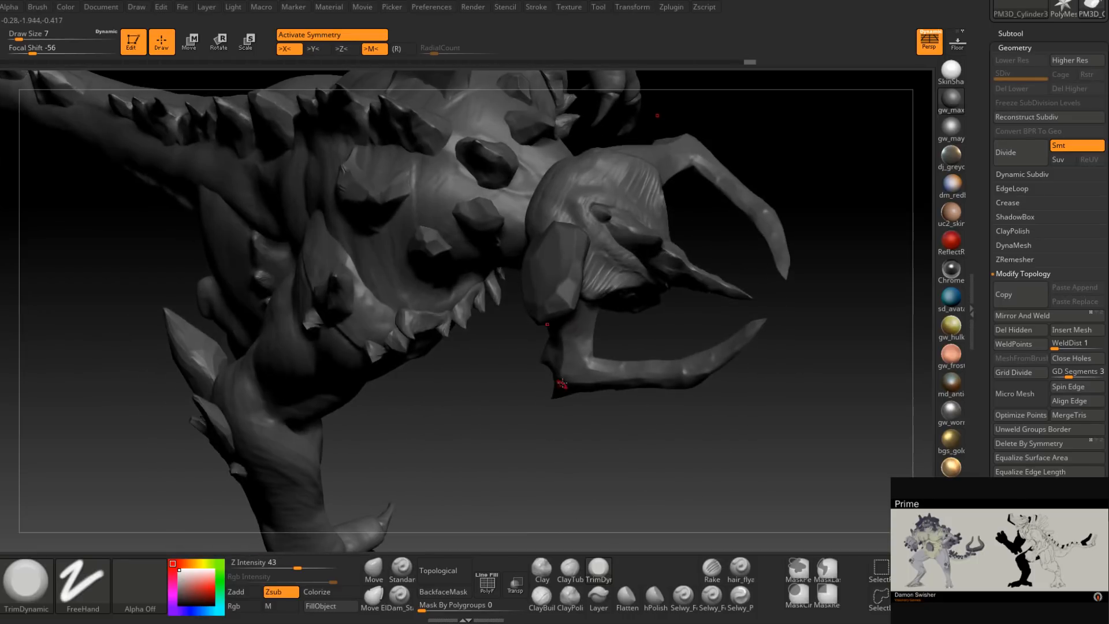
pyautogui.moveTo(570, 345); pyautogui.dragTo(566, 381, button='right')
pyautogui.press('space')
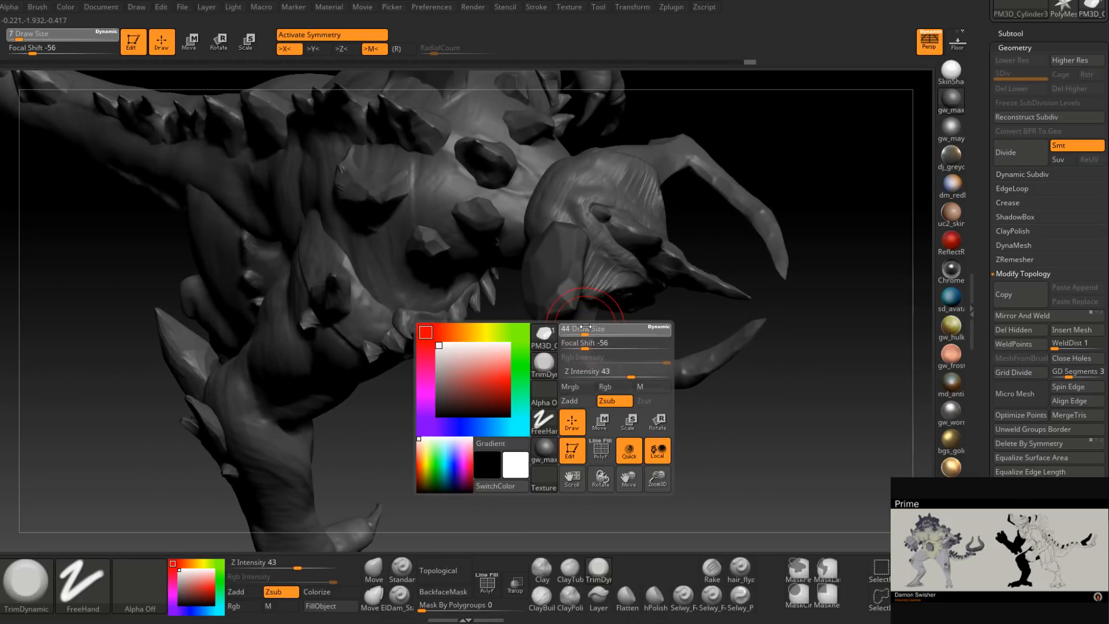
# Pull the end of the horn stub outward into a longer piece with the Move brush.
pyautogui.press('b')
pyautogui.press('m')
pyautogui.press('v')
pyautogui.moveTo(572, 320); pyautogui.dragTo(577, 318, button='right')
pyautogui.press('space')
pyautogui.moveTo(577, 319); pyautogui.dragTo(643, 345)
pyautogui.moveTo(705, 354)
pyautogui.mouseDown(button='right')
pyautogui.moveTo(614, 312)
pyautogui.moveTo(607, 334)
pyautogui.mouseUp(button='right')
pyautogui.press('space')
pyautogui.moveTo(608, 335); pyautogui.dragTo(621, 326)
pyautogui.moveTo(621, 326)
pyautogui.mouseDown(button='right')
pyautogui.moveTo(611, 379)
pyautogui.moveTo(584, 383)
pyautogui.mouseUp(button='right')
pyautogui.moveTo(584, 384); pyautogui.dragTo(583, 383)
# Shape the lengthened piece into a bend with an angled lower segment using the Move brush at sizes 56 and 39.
pyautogui.moveTo(583, 383)
pyautogui.mouseDown(button='right')
pyautogui.moveTo(532, 297)
pyautogui.moveTo(497, 399)
pyautogui.mouseUp(button='right')
pyautogui.press('space')
pyautogui.moveTo(572, 364); pyautogui.dragTo(548, 364)
pyautogui.moveTo(620, 257); pyautogui.dragTo(530, 323, button='right')
pyautogui.press('space')
pyautogui.moveTo(555, 331); pyautogui.dragTo(572, 331)
pyautogui.press('space')
pyautogui.moveTo(527, 300)
pyautogui.mouseDown()
pyautogui.moveTo(512, 301)
pyautogui.moveTo(509, 332)
pyautogui.mouseUp()
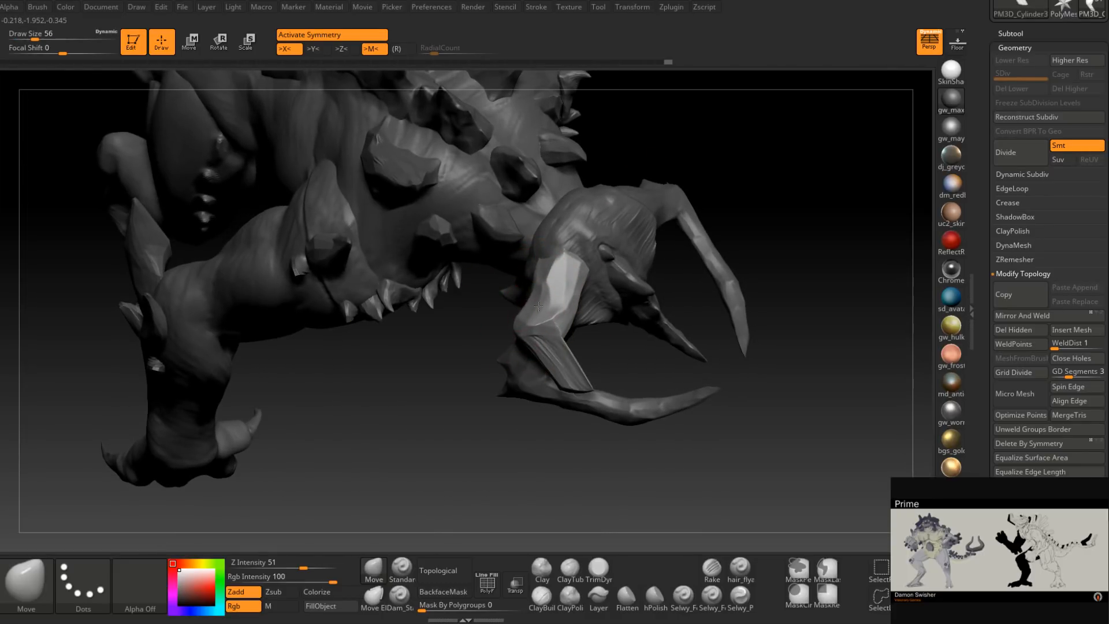
pyautogui.moveTo(607, 289); pyautogui.dragTo(568, 331, button='right')
pyautogui.press('space')
pyautogui.moveTo(592, 274); pyautogui.dragTo(575, 258)
pyautogui.moveTo(621, 228)
pyautogui.mouseDown(button='right')
pyautogui.moveTo(575, 254)
pyautogui.moveTo(629, 231)
pyautogui.moveTo(775, 261)
pyautogui.moveTo(709, 232)
pyautogui.moveTo(743, 285)
pyautogui.moveTo(782, 245)
pyautogui.moveTo(817, 258)
pyautogui.moveTo(665, 276)
pyautogui.moveTo(646, 207)
pyautogui.mouseUp(button='right')
# Move the bent horn piece down beside the creature's lower jaw with the transform gizmo, aligning it from the front.
pyautogui.press('w')
pyautogui.moveTo(579, 158); pyautogui.dragTo(578, 288)
pyautogui.moveTo(513, 355); pyautogui.dragTo(510, 398)
pyautogui.moveTo(669, 358); pyautogui.dragTo(595, 367, button='right')
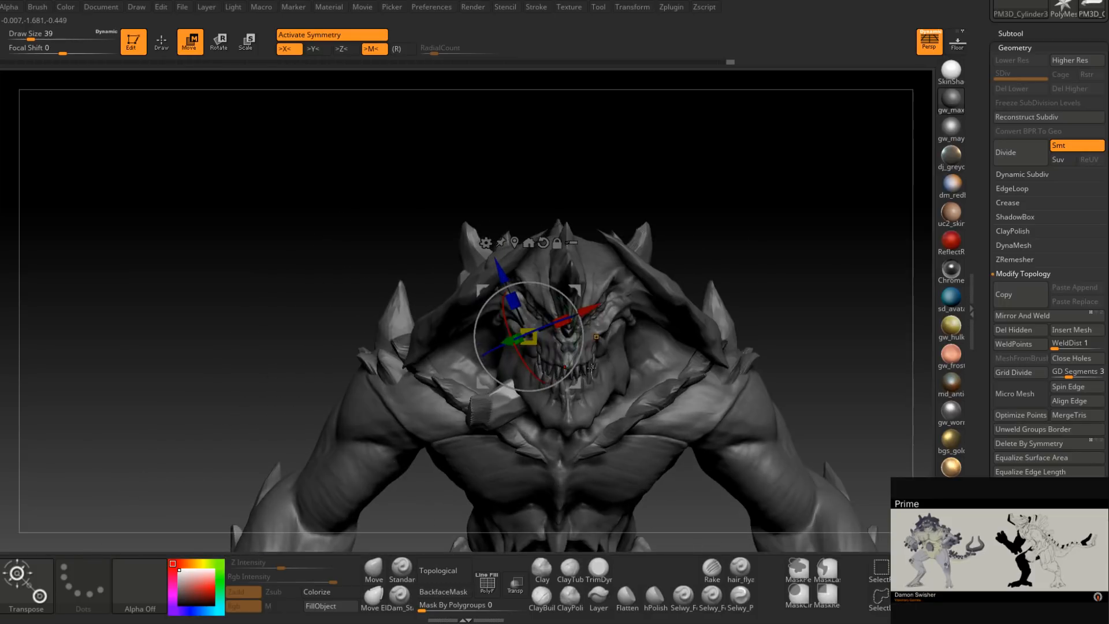
pyautogui.moveTo(541, 330); pyautogui.dragTo(594, 327)
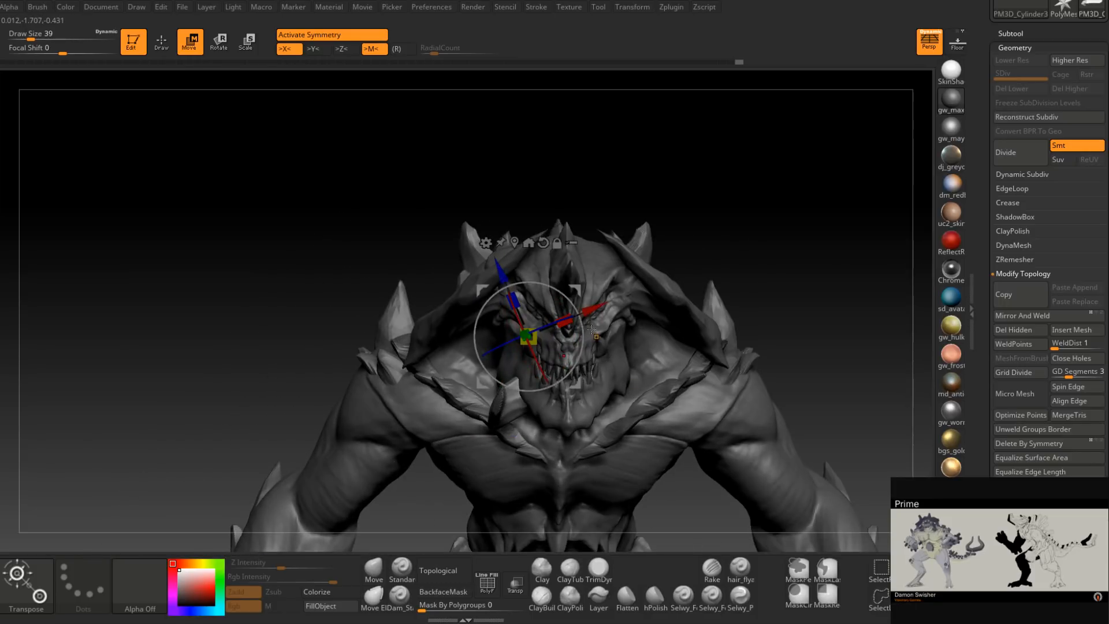
pyautogui.moveTo(577, 289); pyautogui.dragTo(549, 278)
pyautogui.moveTo(549, 279); pyautogui.dragTo(633, 300, button='right')
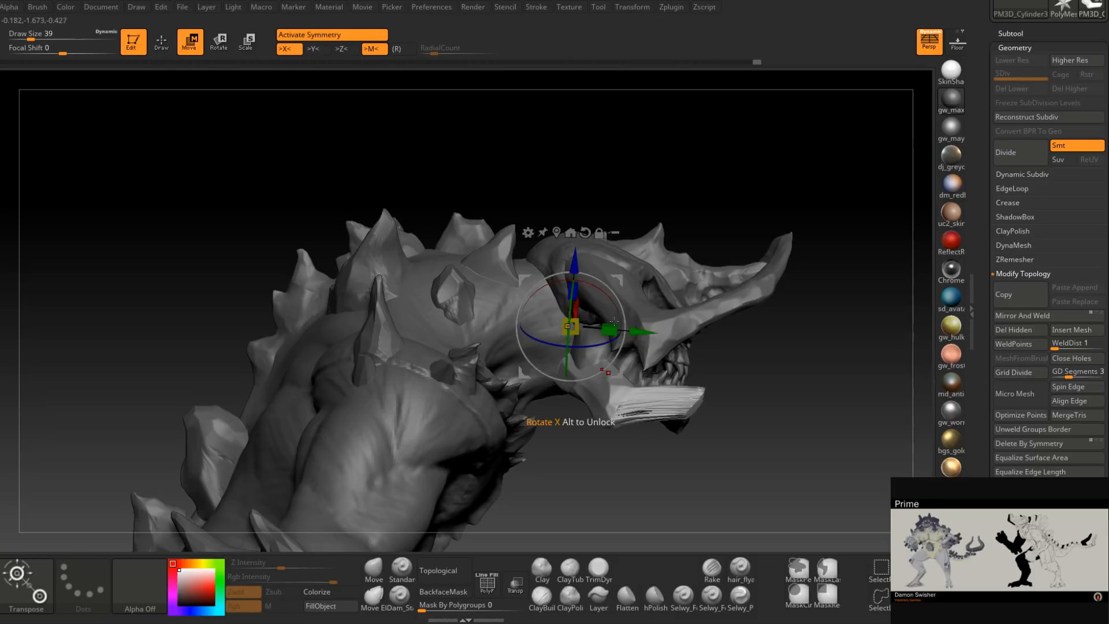
# Adjust the horn piece's position and tilt against the jaw from the side with the transform gizmo.
pyautogui.moveTo(646, 331); pyautogui.dragTo(619, 327)
pyautogui.moveTo(636, 288); pyautogui.dragTo(559, 287, button='right')
pyautogui.moveTo(726, 281); pyautogui.dragTo(714, 291)
pyautogui.moveTo(715, 291); pyautogui.dragTo(788, 296, button='right')
pyautogui.moveTo(734, 287); pyautogui.dragTo(741, 298)
pyautogui.moveTo(742, 298); pyautogui.dragTo(707, 290, button='right')
pyautogui.keyDown('alt'); pyautogui.moveTo(687, 412); pyautogui.dragTo(623, 501, button='right'); pyautogui.keyUp('alt')
# Rotate and nudge the horn piece with the gizmo so it runs from the cheek along the lower jaw.
pyautogui.moveTo(602, 358); pyautogui.dragTo(608, 388)
pyautogui.moveTo(745, 315); pyautogui.dragTo(562, 326, button='right')
pyautogui.moveTo(562, 325)
pyautogui.mouseDown()
pyautogui.moveTo(555, 275)
pyautogui.moveTo(552, 332)
pyautogui.mouseUp()
pyautogui.moveTo(554, 355); pyautogui.dragTo(719, 391, button='right')
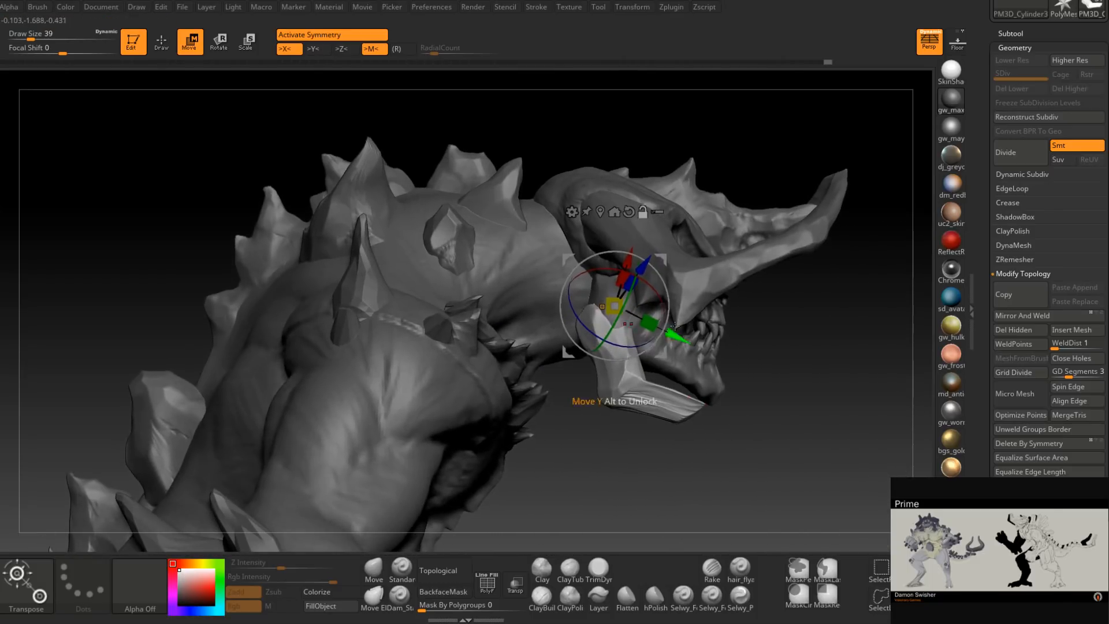
pyautogui.moveTo(668, 259); pyautogui.dragTo(672, 263)
pyautogui.moveTo(672, 263); pyautogui.dragTo(704, 324, button='right')
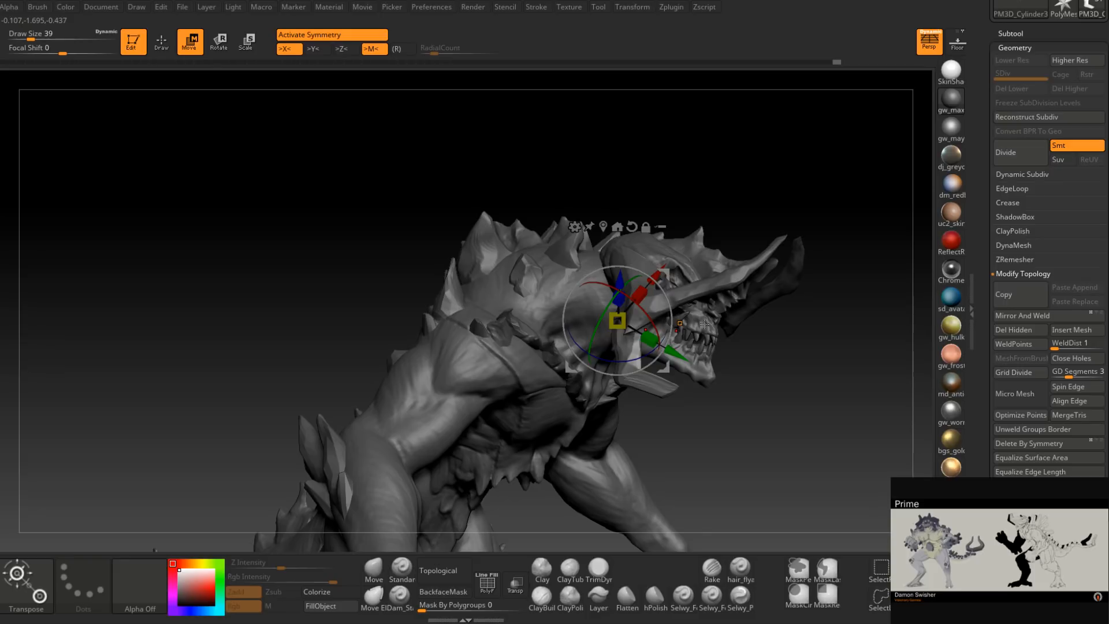
pyautogui.click(681, 323)
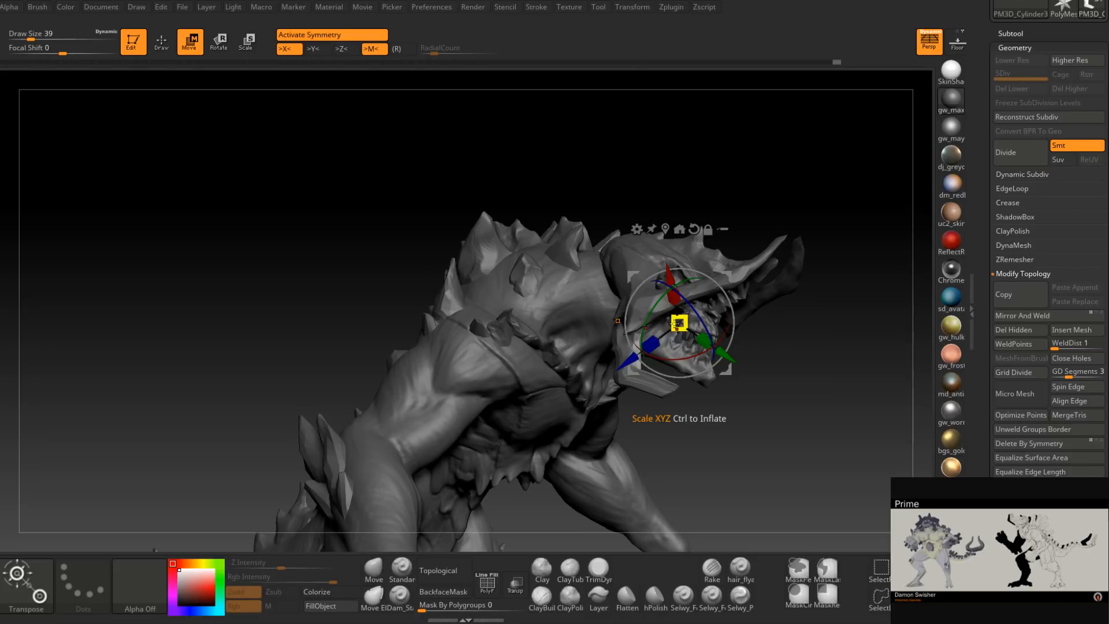
pyautogui.moveTo(801, 343)
pyautogui.mouseDown()
pyautogui.moveTo(836, 351)
pyautogui.moveTo(732, 346)
pyautogui.mouseUp()
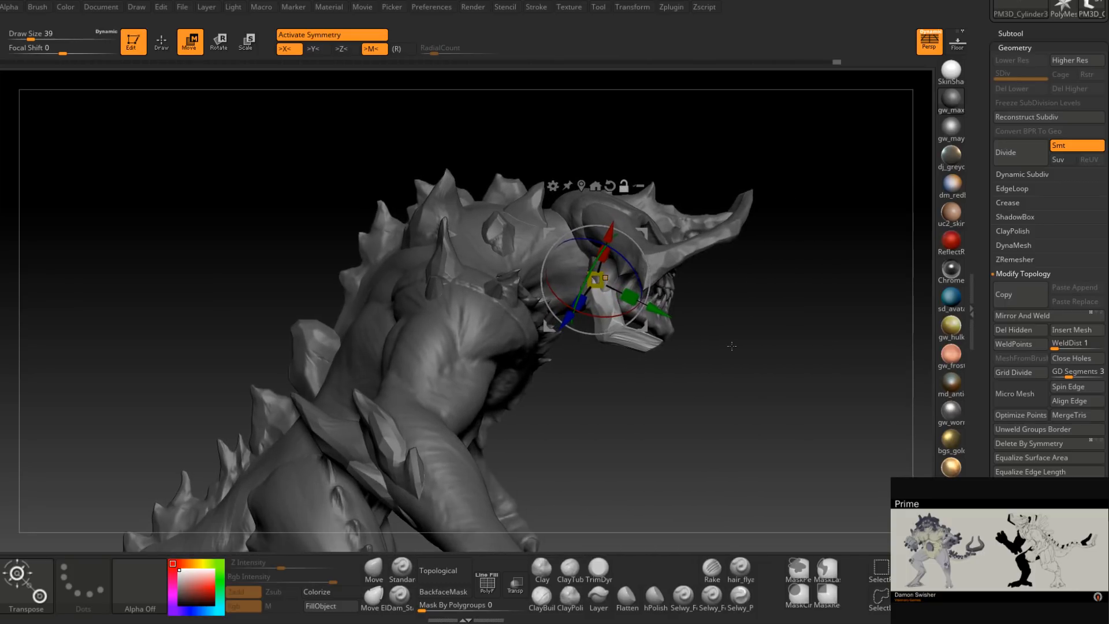
# Check the bent horn piece's fit along the jaw from several angles and hide its PM3D_Cylinder3D1_2 subtool.
pyautogui.moveTo(724, 365); pyautogui.dragTo(626, 396)
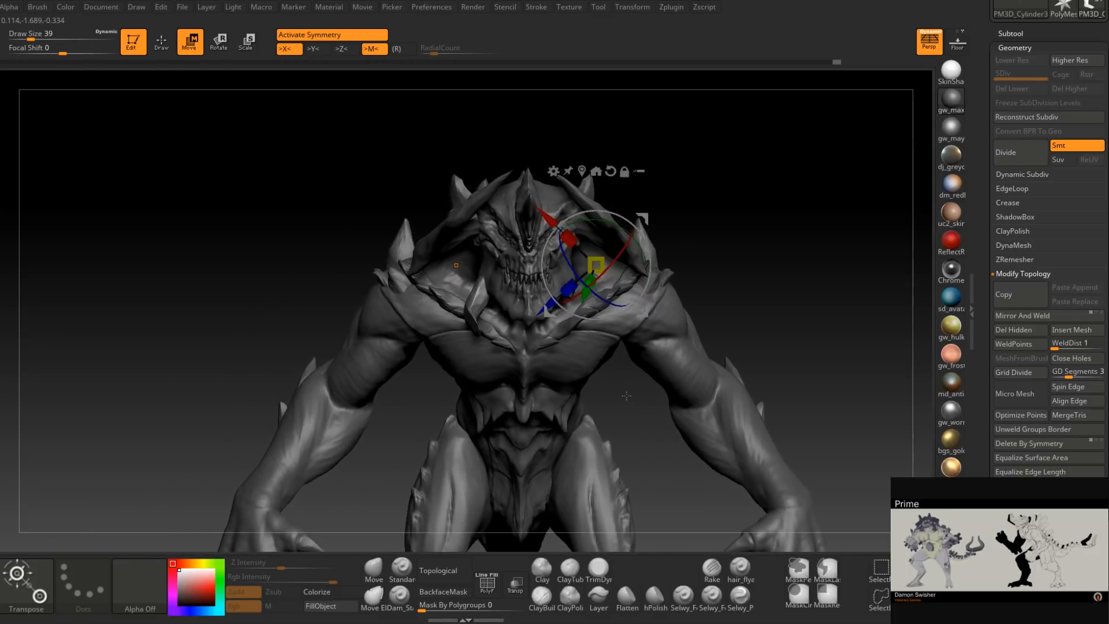
pyautogui.moveTo(557, 400); pyautogui.dragTo(592, 410)
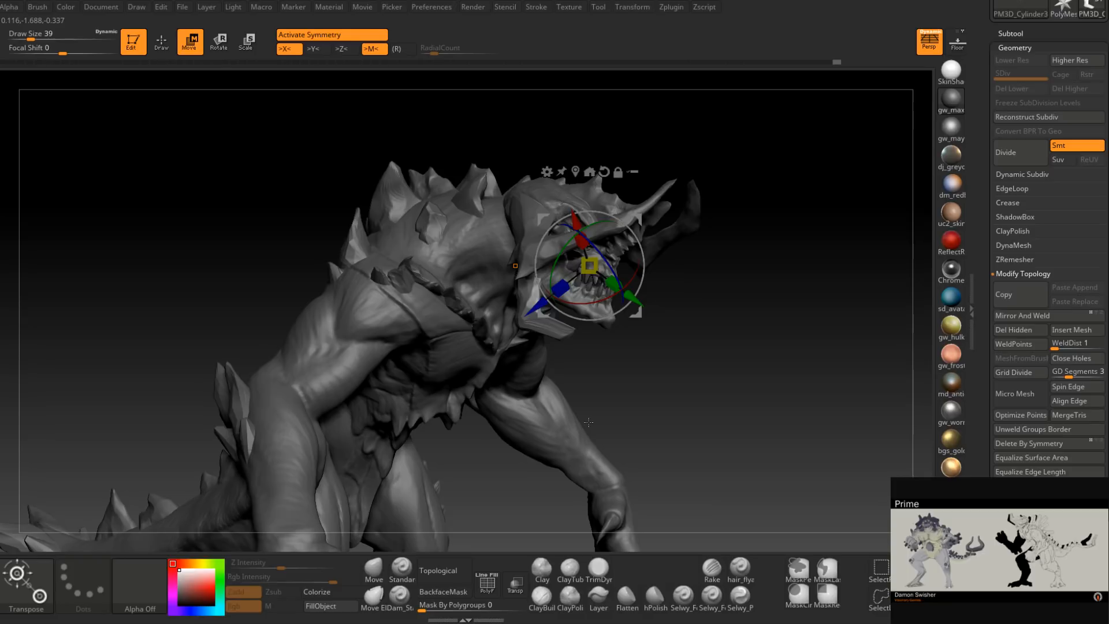
pyautogui.moveTo(589, 419)
pyautogui.mouseDown()
pyautogui.moveTo(611, 381)
pyautogui.moveTo(580, 407)
pyautogui.mouseUp()
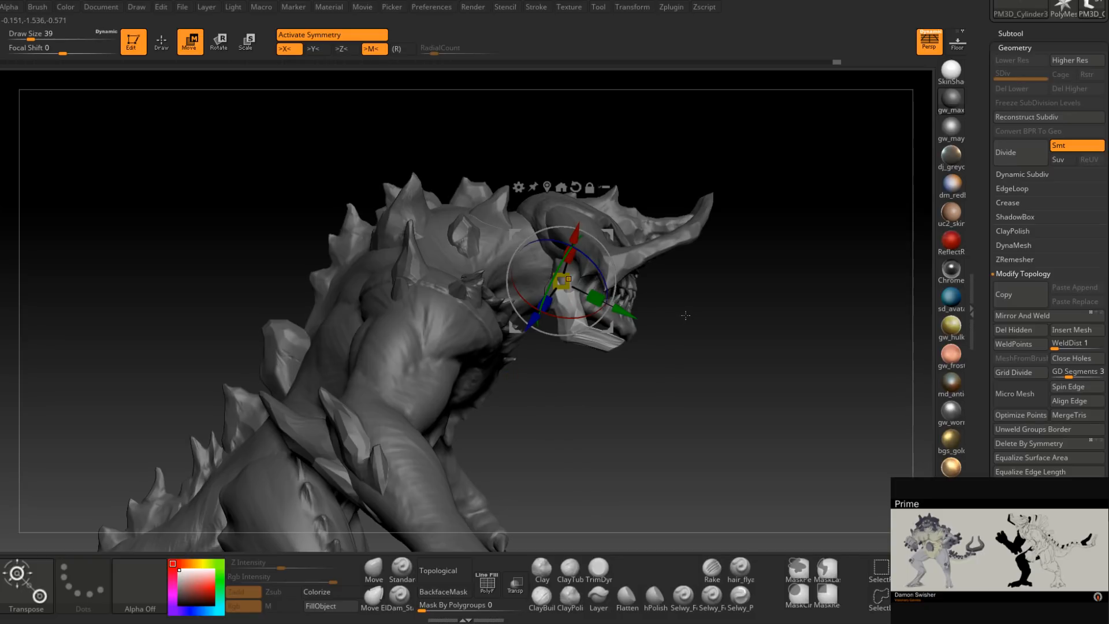
pyautogui.moveTo(1018, 33); pyautogui.dragTo(1018, 186)
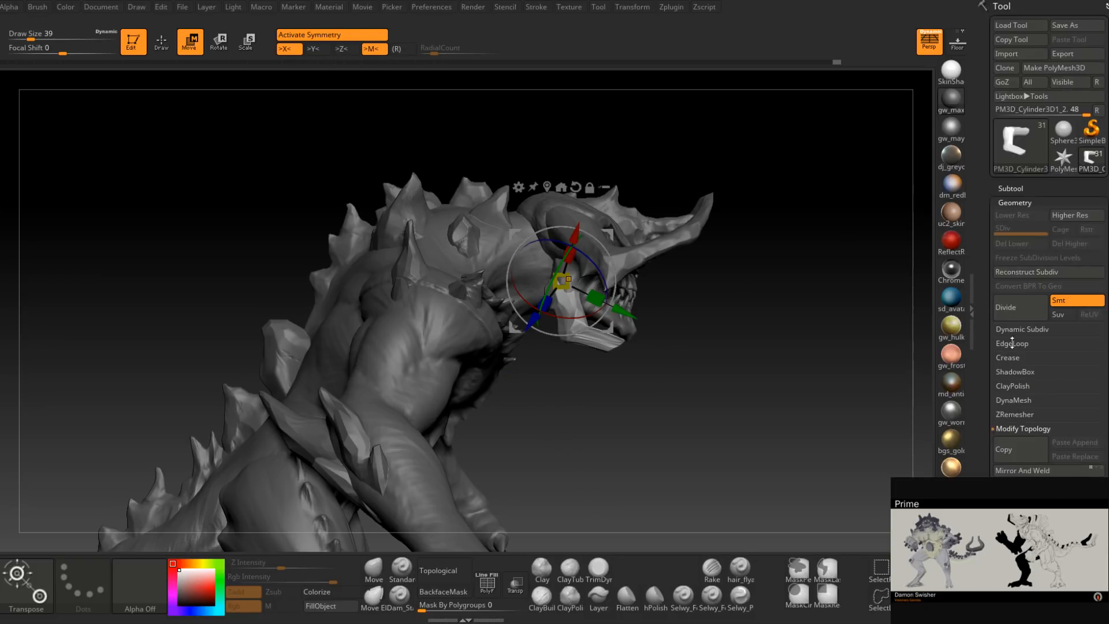
pyautogui.click(1018, 186)
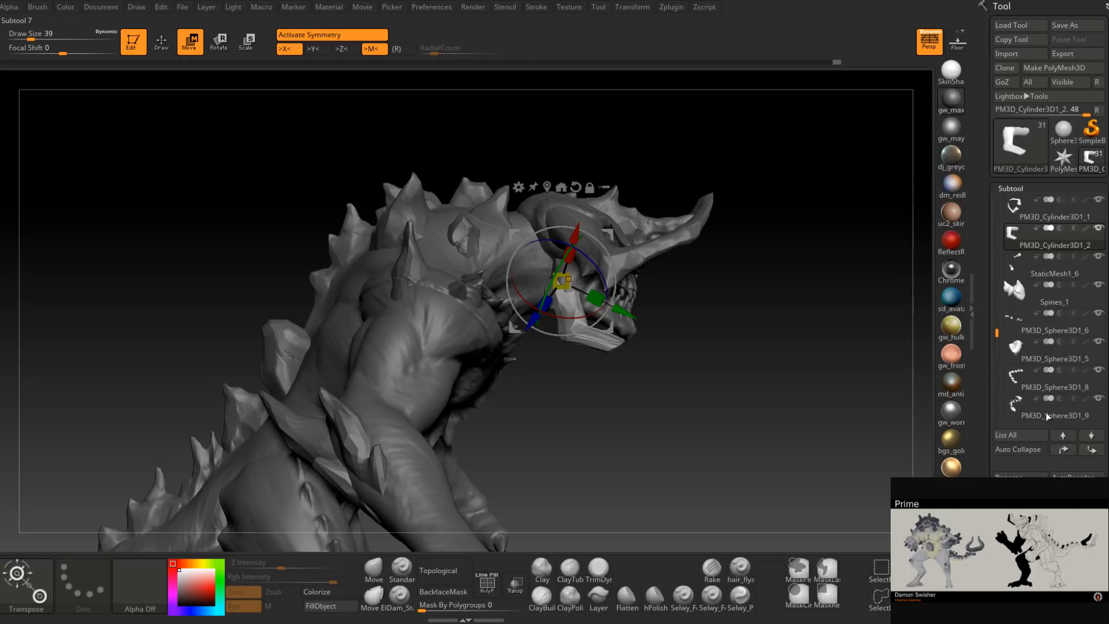
pyautogui.click(1099, 228)
pyautogui.moveTo(707, 399); pyautogui.dragTo(603, 409)
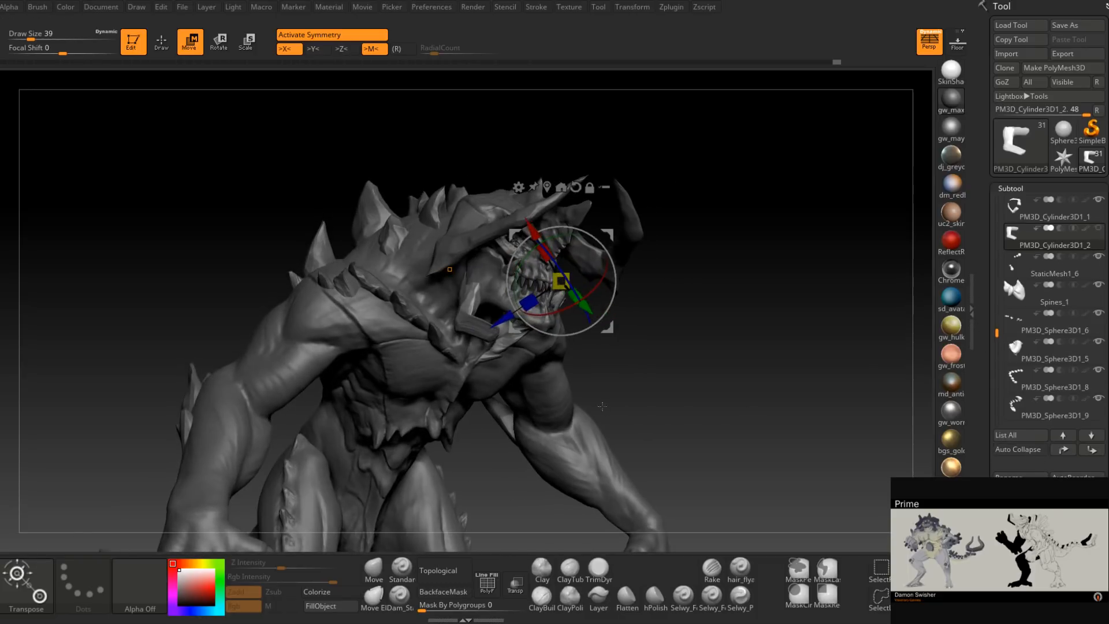
# Select the creature's lower jaw subtool and start reshaping its sides with the Move brush at about draw size 33.
pyautogui.keyDown('alt'); pyautogui.click(527, 344); pyautogui.keyUp('alt')
pyautogui.keyDown('ctrl'); pyautogui.moveTo(531, 355); pyautogui.dragTo(520, 456, button='right'); pyautogui.keyUp('ctrl')
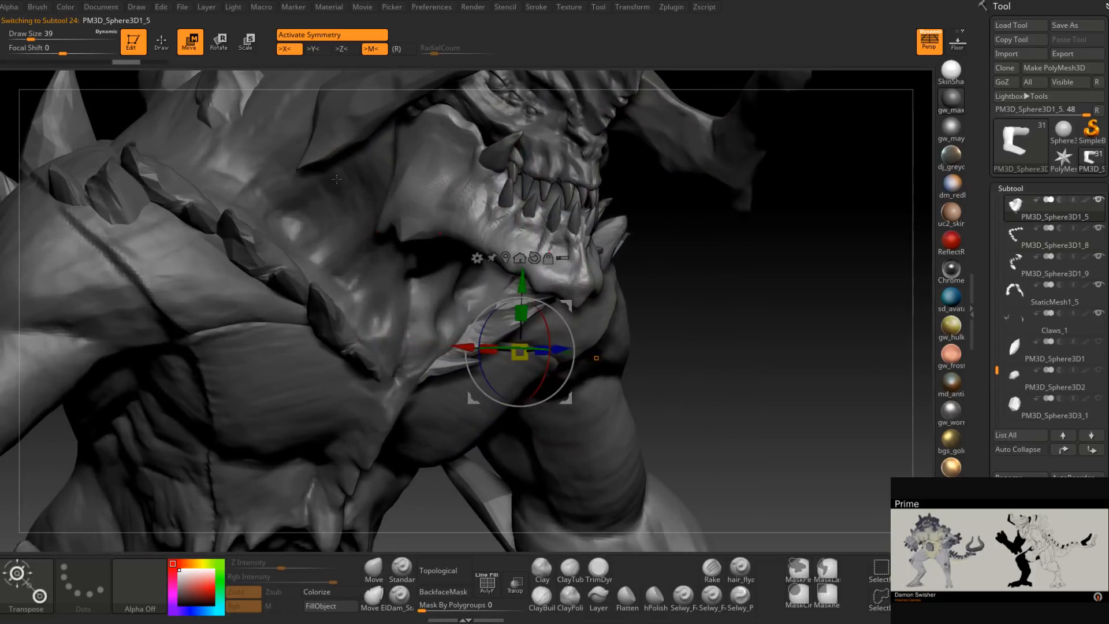
pyautogui.click(161, 42)
pyautogui.moveTo(653, 309)
pyautogui.mouseDown(button='right')
pyautogui.moveTo(534, 303)
pyautogui.moveTo(567, 305)
pyautogui.moveTo(525, 398)
pyautogui.mouseUp(button='right')
pyautogui.press('space')
pyautogui.moveTo(567, 318); pyautogui.dragTo(563, 313)
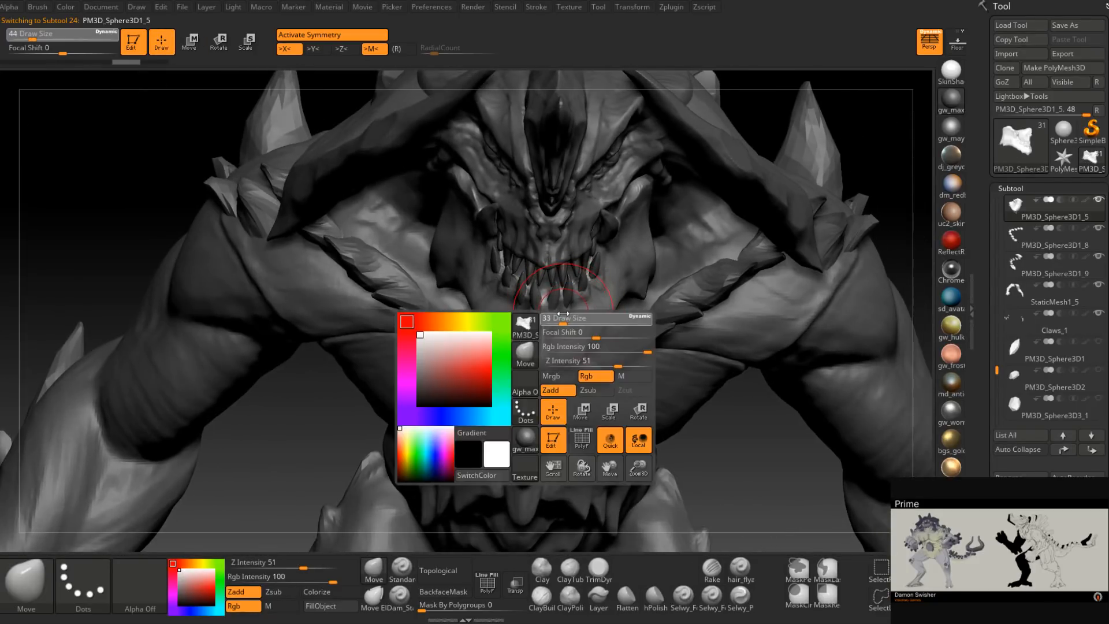
pyautogui.moveTo(566, 318); pyautogui.dragTo(530, 381, button='right')
pyautogui.press('space')
pyautogui.moveTo(563, 315); pyautogui.dragTo(569, 295)
# Rework the outline of the lower jaw and its side flanges with the Move brush at varying sizes.
pyautogui.moveTo(567, 306); pyautogui.dragTo(527, 389, button='right')
pyautogui.press('space')
pyautogui.moveTo(568, 315); pyautogui.dragTo(561, 315)
pyautogui.moveTo(569, 306); pyautogui.dragTo(566, 299)
pyautogui.moveTo(566, 312); pyautogui.dragTo(537, 407, button='right')
pyautogui.moveTo(565, 314); pyautogui.dragTo(566, 309)
pyautogui.moveTo(562, 312)
pyautogui.mouseDown(button='right')
pyautogui.moveTo(570, 279)
pyautogui.moveTo(575, 312)
pyautogui.mouseUp(button='right')
pyautogui.press('space')
pyautogui.moveTo(564, 315); pyautogui.dragTo(583, 299)
pyautogui.moveTo(583, 299)
pyautogui.mouseDown(button='right')
pyautogui.moveTo(577, 346)
pyautogui.moveTo(590, 302)
pyautogui.moveTo(535, 322)
pyautogui.moveTo(573, 325)
pyautogui.mouseUp(button='right')
# Refine the lower jaw's chin and pointed side flanges with the Move brush, finishing at draw size 37.
pyautogui.moveTo(577, 326); pyautogui.dragTo(577, 319)
pyautogui.moveTo(578, 319); pyautogui.dragTo(563, 285, button='right')
pyautogui.moveTo(563, 300); pyautogui.dragTo(565, 295)
pyautogui.moveTo(564, 295)
pyautogui.mouseDown(button='right')
pyautogui.moveTo(613, 287)
pyautogui.moveTo(568, 289)
pyautogui.mouseUp(button='right')
pyautogui.press('s')
pyautogui.moveTo(589, 283); pyautogui.dragTo(606, 270)
pyautogui.moveTo(601, 270); pyautogui.dragTo(614, 276, button='right')
pyautogui.press('space')
pyautogui.moveTo(614, 272); pyautogui.dragTo(610, 271)
pyautogui.moveTo(610, 271); pyautogui.dragTo(574, 372, button='right')
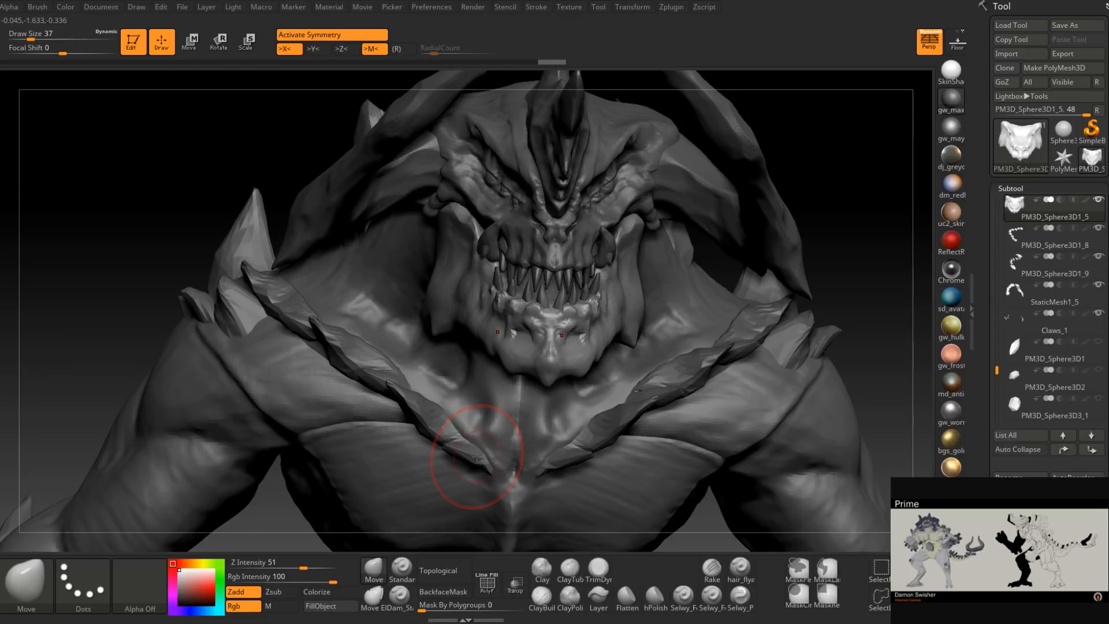
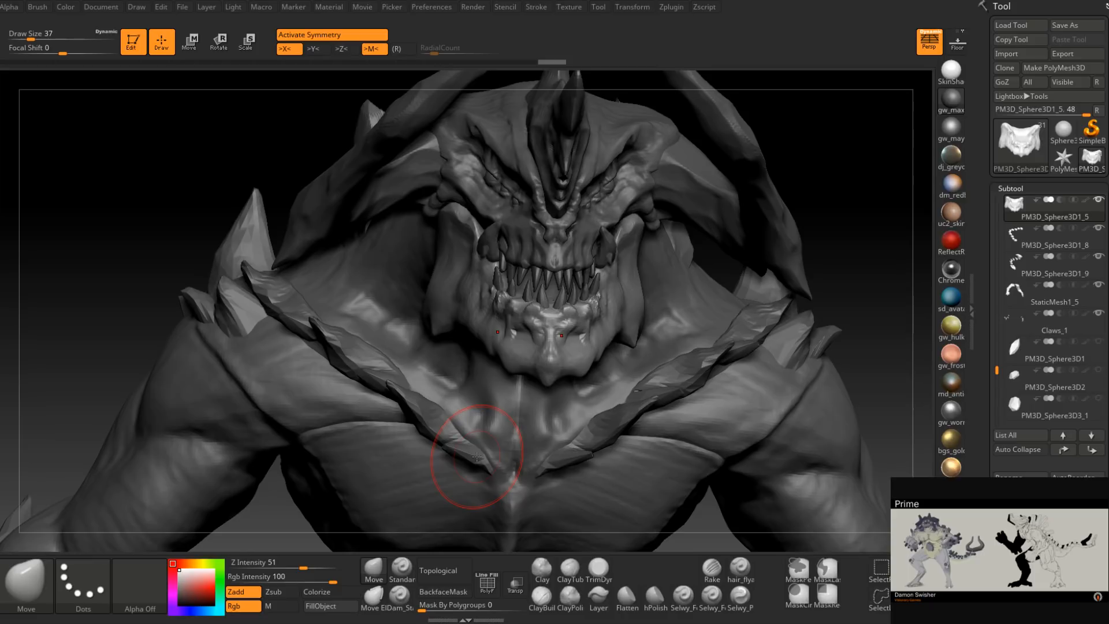
# Select the lower teeth subtool and fit the teeth to the reshaped jaw with the Move brush.
pyautogui.moveTo(477, 456)
pyautogui.mouseDown(button='right')
pyautogui.moveTo(576, 353)
pyautogui.moveTo(554, 364)
pyautogui.moveTo(574, 372)
pyautogui.moveTo(571, 302)
pyautogui.moveTo(539, 242)
pyautogui.moveTo(557, 371)
pyautogui.moveTo(569, 350)
pyautogui.moveTo(564, 365)
pyautogui.mouseUp(button='right')
pyautogui.press('space')
pyautogui.keyDown('alt'); pyautogui.click(563, 367); pyautogui.keyUp('alt')
pyautogui.press('space')
pyautogui.moveTo(577, 371); pyautogui.dragTo(571, 376)
pyautogui.moveTo(566, 374)
pyautogui.mouseDown(button='right')
pyautogui.moveTo(592, 371)
pyautogui.moveTo(523, 363)
pyautogui.mouseUp(button='right')
pyautogui.press('space')
pyautogui.moveTo(522, 363); pyautogui.dragTo(512, 362)
pyautogui.moveTo(512, 363)
pyautogui.mouseDown(button='right')
pyautogui.moveTo(631, 376)
pyautogui.moveTo(621, 346)
pyautogui.moveTo(612, 341)
pyautogui.moveTo(594, 374)
pyautogui.moveTo(577, 378)
pyautogui.mouseUp(button='right')
# Adjust the lower side teeth along the jawline with the Move brush, reducing the draw size to 16.
pyautogui.press('space')
pyautogui.moveTo(580, 379); pyautogui.dragTo(569, 379)
pyautogui.moveTo(569, 379)
pyautogui.mouseDown(button='right')
pyautogui.moveTo(580, 404)
pyautogui.moveTo(641, 405)
pyautogui.mouseUp(button='right')
pyautogui.moveTo(616, 322)
pyautogui.mouseDown(button='right')
pyautogui.moveTo(577, 370)
pyautogui.moveTo(529, 330)
pyautogui.moveTo(643, 328)
pyautogui.moveTo(613, 342)
pyautogui.moveTo(635, 349)
pyautogui.moveTo(644, 329)
pyautogui.mouseUp(button='right')
pyautogui.press(']')
pyautogui.press('space')
pyautogui.moveTo(630, 334); pyautogui.dragTo(639, 335)
pyautogui.moveTo(639, 334)
pyautogui.mouseDown(button='right')
pyautogui.moveTo(662, 361)
pyautogui.moveTo(646, 339)
pyautogui.moveTo(624, 366)
pyautogui.moveTo(629, 383)
pyautogui.mouseUp(button='right')
pyautogui.press('[')
pyautogui.press('space')
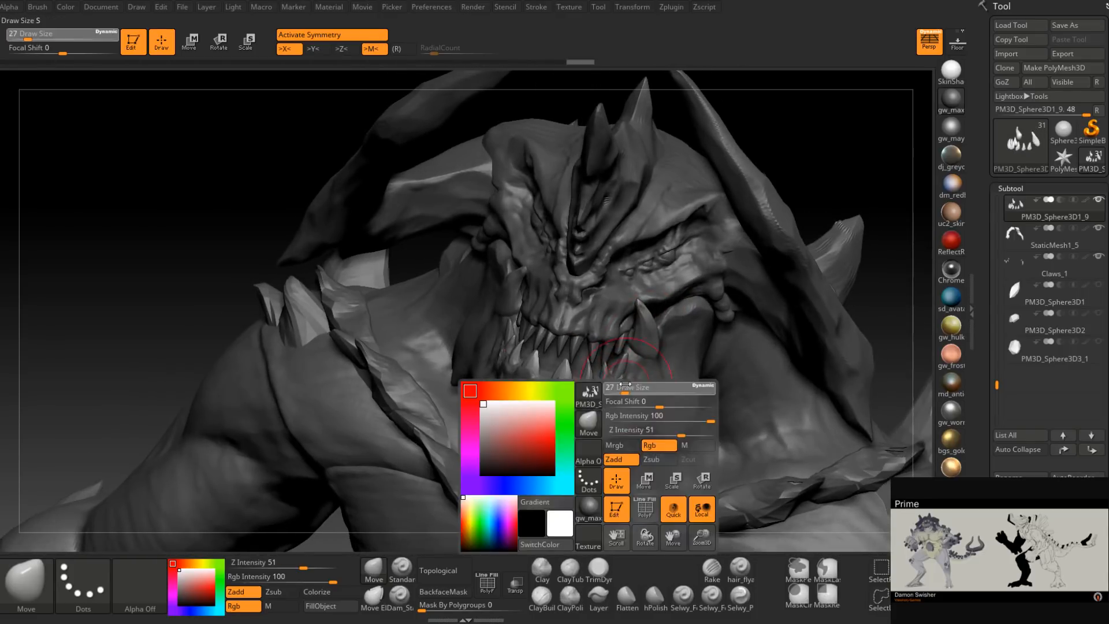
pyautogui.moveTo(630, 386); pyautogui.dragTo(623, 387)
pyautogui.moveTo(625, 390); pyautogui.dragTo(629, 368, button='right')
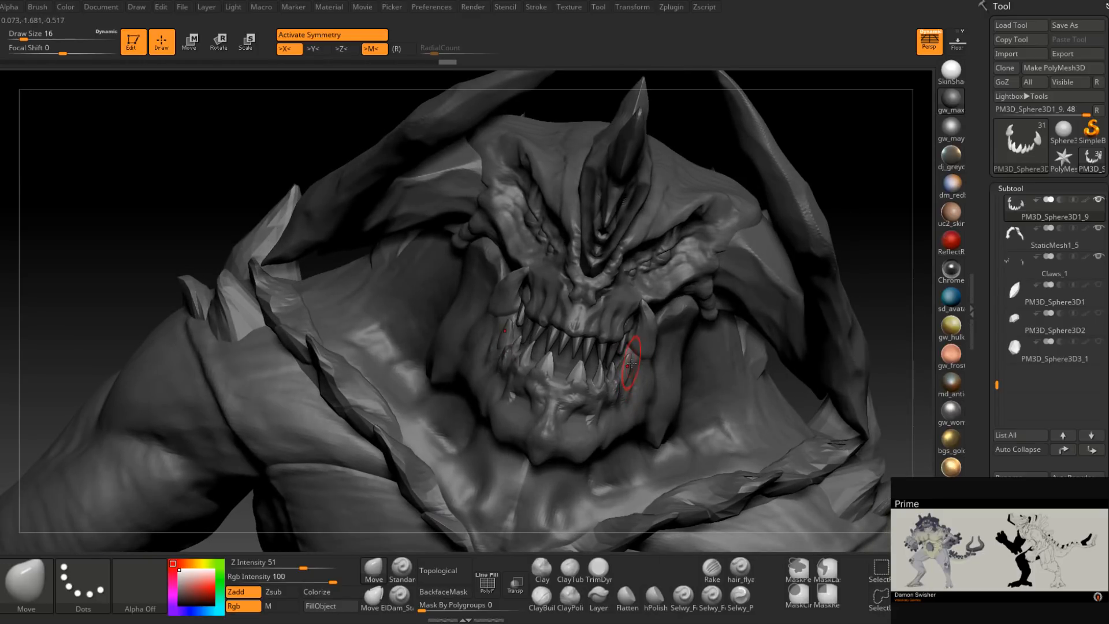
# Nudge individual lower teeth into place in the gums with the Move brush, checking both sides of the mouth.
pyautogui.moveTo(631, 363); pyautogui.dragTo(611, 387, button='right')
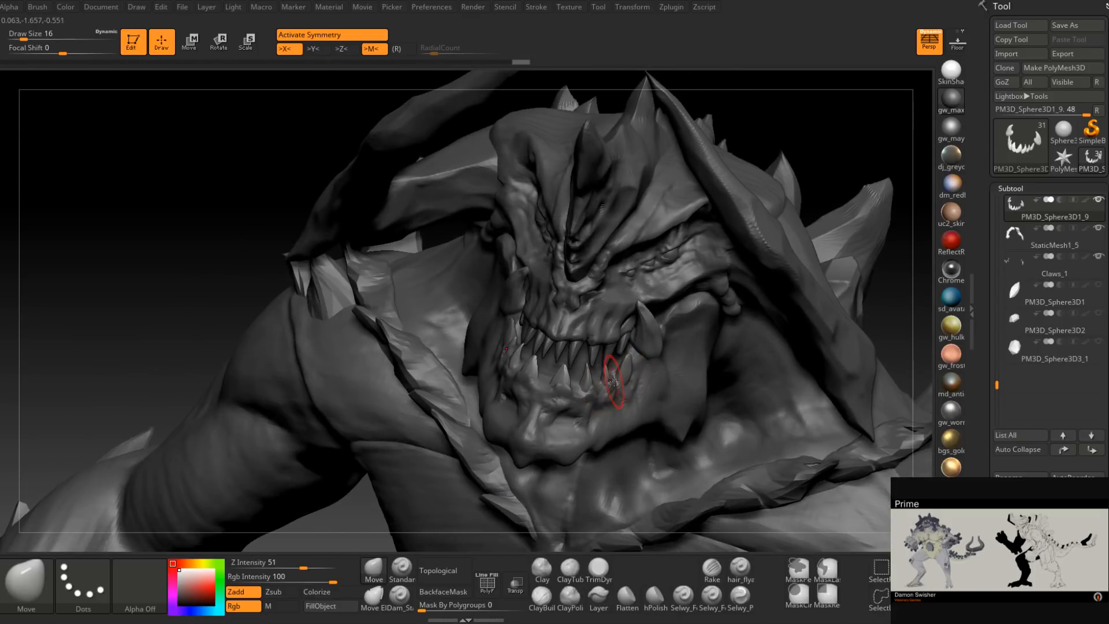
pyautogui.moveTo(621, 377)
pyautogui.mouseDown(button='right')
pyautogui.moveTo(603, 398)
pyautogui.moveTo(527, 393)
pyautogui.mouseUp(button='right')
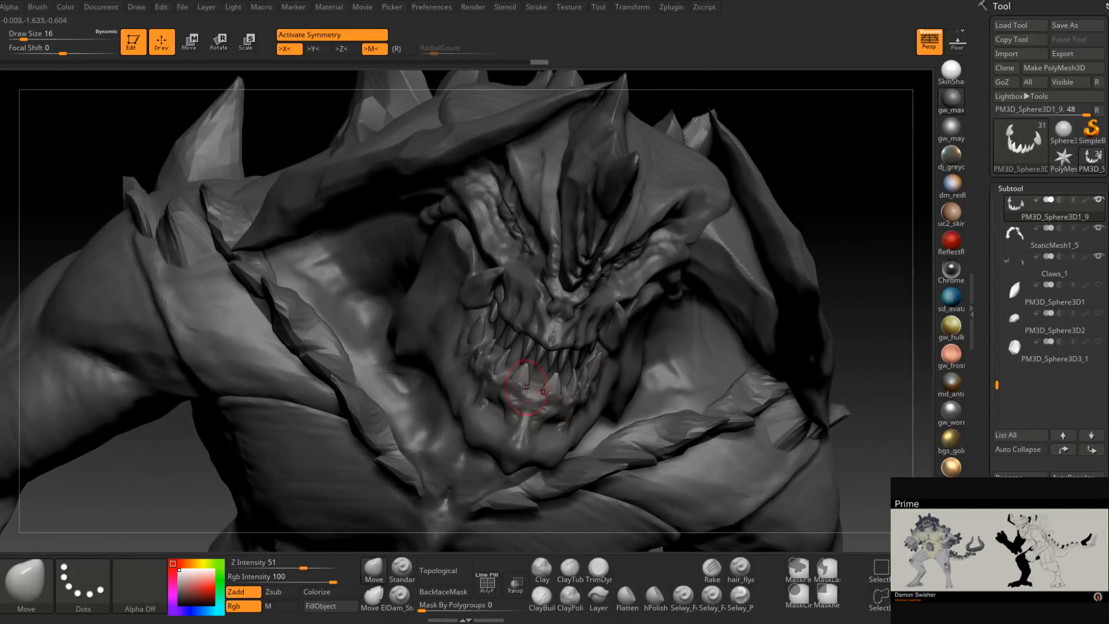
pyautogui.moveTo(522, 377)
pyautogui.mouseDown(button='right')
pyautogui.moveTo(596, 338)
pyautogui.moveTo(656, 360)
pyautogui.moveTo(629, 357)
pyautogui.moveTo(593, 317)
pyautogui.moveTo(610, 303)
pyautogui.moveTo(588, 269)
pyautogui.mouseUp(button='right')
pyautogui.rightClick(589, 269)
pyautogui.moveTo(601, 245)
pyautogui.mouseDown()
pyautogui.moveTo(614, 245)
pyautogui.moveTo(595, 236)
pyautogui.mouseUp()
pyautogui.rightClick(587, 252)
pyautogui.moveTo(600, 248); pyautogui.dragTo(606, 248, button='right')
# Fine-tune the shape and spacing of the lower front teeth with the Move brush at draw size 14.
pyautogui.rightClick(603, 265)
pyautogui.moveTo(615, 242); pyautogui.dragTo(609, 264)
pyautogui.moveTo(612, 267)
pyautogui.mouseDown(button='right')
pyautogui.moveTo(617, 255)
pyautogui.moveTo(606, 277)
pyautogui.mouseUp(button='right')
pyautogui.rightClick(607, 283)
pyautogui.moveTo(621, 263); pyautogui.dragTo(611, 256)
pyautogui.moveTo(497, 266)
pyautogui.mouseDown(button='right')
pyautogui.moveTo(634, 268)
pyautogui.moveTo(607, 238)
pyautogui.mouseUp(button='right')
pyautogui.press('space')
pyautogui.moveTo(608, 238); pyautogui.dragTo(613, 236)
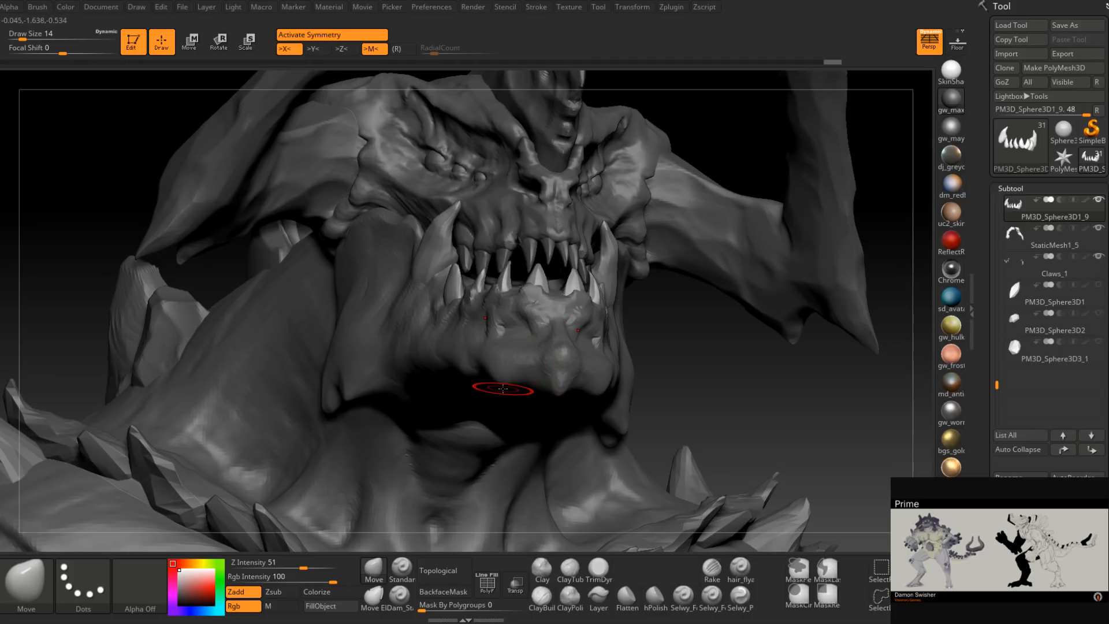
# Select the upper head subtool and adjust the muzzle above the teeth with the Move brush at draw size 35.
pyautogui.moveTo(554, 248)
pyautogui.mouseDown(button='right')
pyautogui.moveTo(575, 306)
pyautogui.moveTo(546, 343)
pyautogui.moveTo(552, 377)
pyautogui.moveTo(549, 341)
pyautogui.moveTo(550, 369)
pyautogui.moveTo(521, 371)
pyautogui.moveTo(522, 351)
pyautogui.moveTo(524, 381)
pyautogui.moveTo(538, 263)
pyautogui.moveTo(509, 338)
pyautogui.mouseUp(button='right')
pyautogui.press('ctrl')
pyautogui.keyDown('alt'); pyautogui.click(550, 261); pyautogui.keyUp('alt')
pyautogui.press('space')
pyautogui.moveTo(538, 262); pyautogui.dragTo(547, 263)
pyautogui.moveTo(549, 263)
pyautogui.mouseDown(button='right')
pyautogui.moveTo(542, 300)
pyautogui.moveTo(542, 285)
pyautogui.moveTo(508, 274)
pyautogui.moveTo(535, 277)
pyautogui.moveTo(524, 281)
pyautogui.mouseUp(button='right')
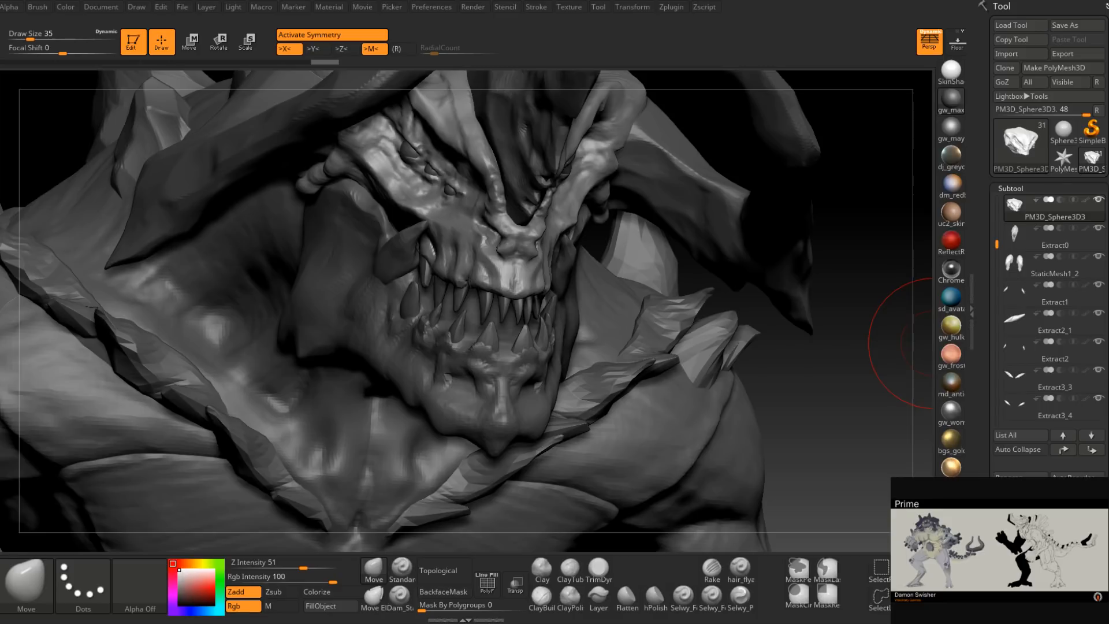
# View the corridor GIF full-size in the Chrome window and return to the sculpt in ZBrush.
pyautogui.moveTo(1108, 216); pyautogui.dragTo(490, 79)
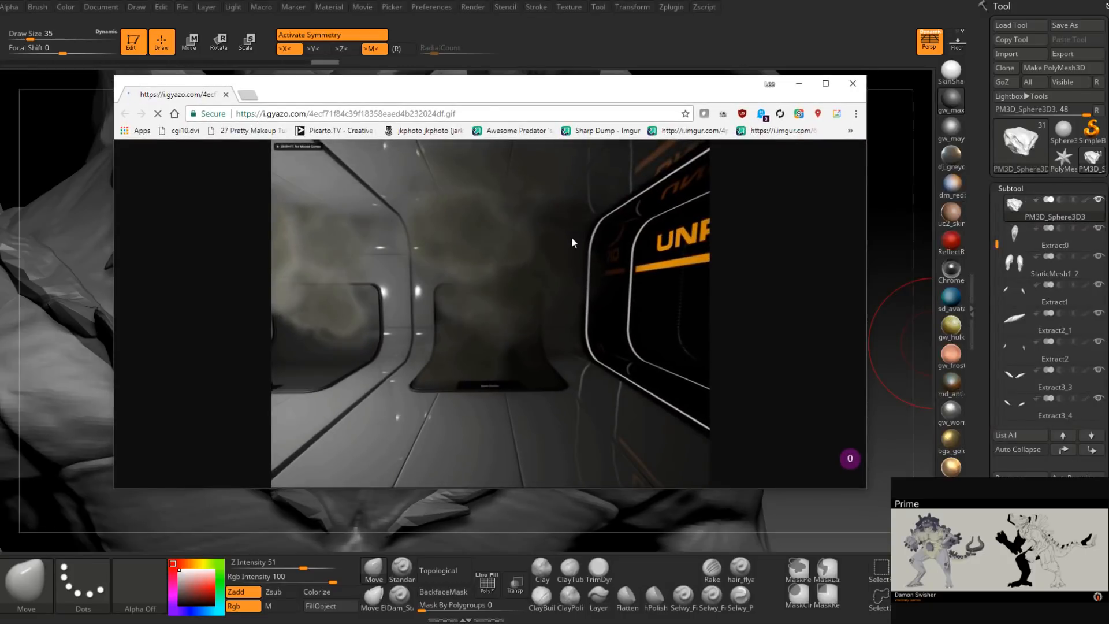
pyautogui.doubleClick(583, 90)
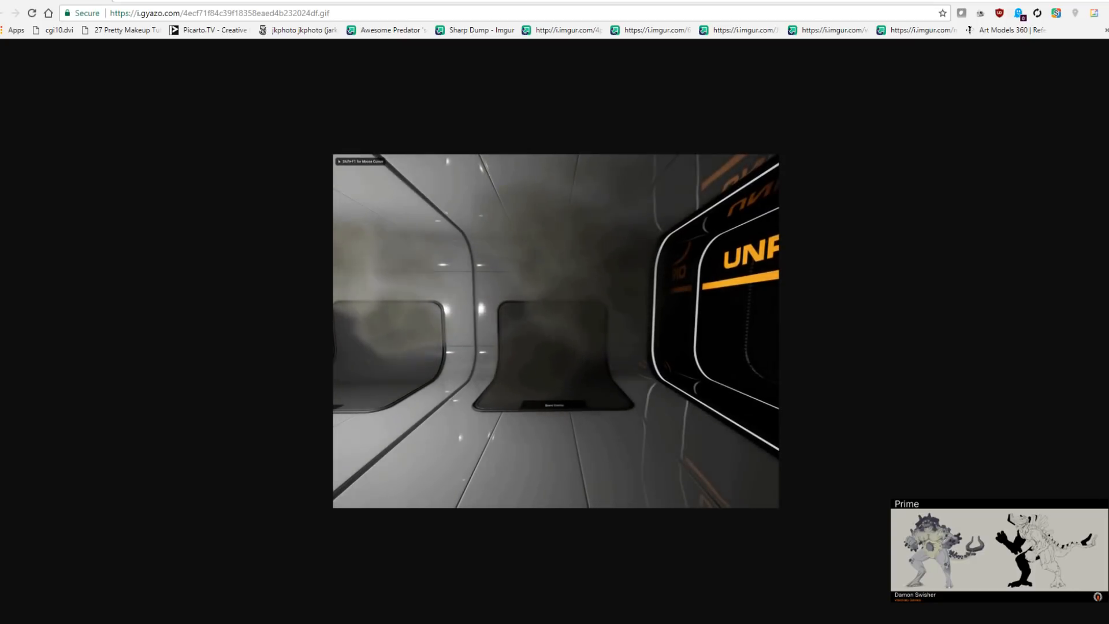
pyautogui.moveTo(300, 2); pyautogui.dragTo(1106, 231)
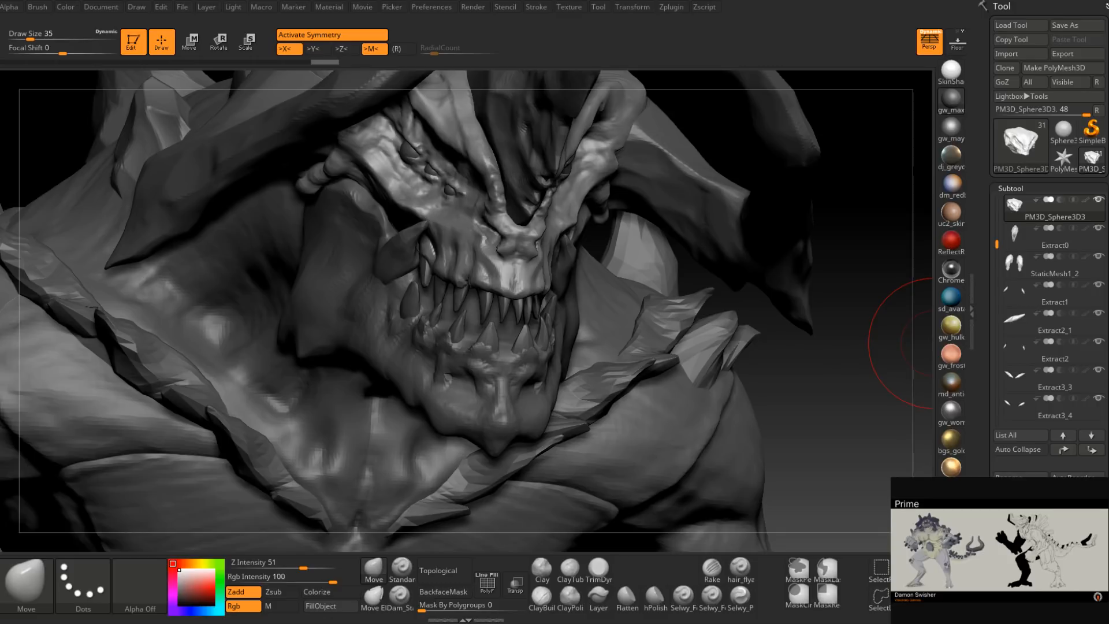
# Reshape the upper muzzle around the nose and lip with the Move brush at draw size 29.
pyautogui.moveTo(813, 322); pyautogui.dragTo(647, 301, button='right')
pyautogui.moveTo(543, 254)
pyautogui.mouseDown(button='right')
pyautogui.moveTo(538, 231)
pyautogui.moveTo(544, 244)
pyautogui.mouseUp(button='right')
pyautogui.press('space')
pyautogui.moveTo(545, 244); pyautogui.dragTo(537, 244)
pyautogui.moveTo(542, 193)
pyautogui.mouseDown(button='right')
pyautogui.moveTo(549, 224)
pyautogui.moveTo(550, 195)
pyautogui.moveTo(540, 220)
pyautogui.moveTo(520, 225)
pyautogui.moveTo(566, 271)
pyautogui.moveTo(542, 300)
pyautogui.moveTo(546, 286)
pyautogui.moveTo(532, 272)
pyautogui.mouseUp(button='right')
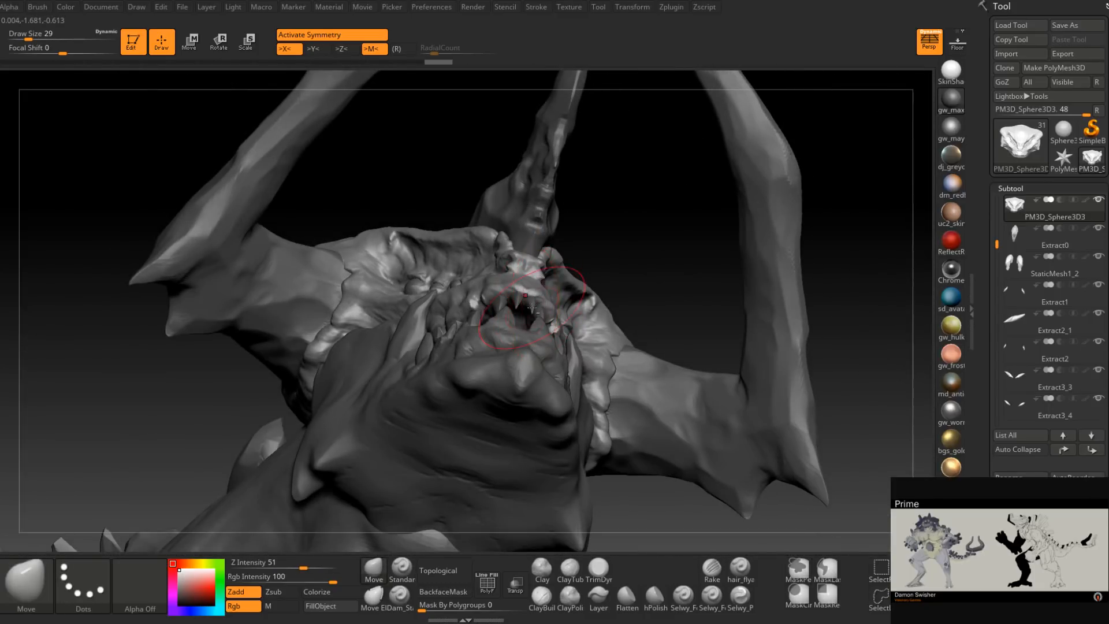
# Select the upper teeth subtool and adjust its front fangs with the Move brush, reducing the draw size to 9.
pyautogui.keyDown('alt'); pyautogui.click(523, 334); pyautogui.keyUp('alt')
pyautogui.moveTo(522, 334)
pyautogui.mouseDown(button='right')
pyautogui.moveTo(539, 327)
pyautogui.moveTo(522, 344)
pyautogui.mouseUp(button='right')
pyautogui.press('space')
pyautogui.moveTo(546, 315); pyautogui.dragTo(542, 315)
pyautogui.moveTo(529, 314)
pyautogui.mouseDown(button='right')
pyautogui.moveTo(551, 309)
pyautogui.moveTo(540, 347)
pyautogui.moveTo(563, 315)
pyautogui.mouseUp(button='right')
pyautogui.press('space')
pyautogui.moveTo(573, 315); pyautogui.dragTo(567, 314)
pyautogui.moveTo(569, 313)
pyautogui.mouseDown(button='right')
pyautogui.moveTo(584, 308)
pyautogui.moveTo(569, 304)
pyautogui.moveTo(569, 278)
pyautogui.mouseUp(button='right')
pyautogui.press('space')
pyautogui.moveTo(568, 301); pyautogui.dragTo(563, 302)
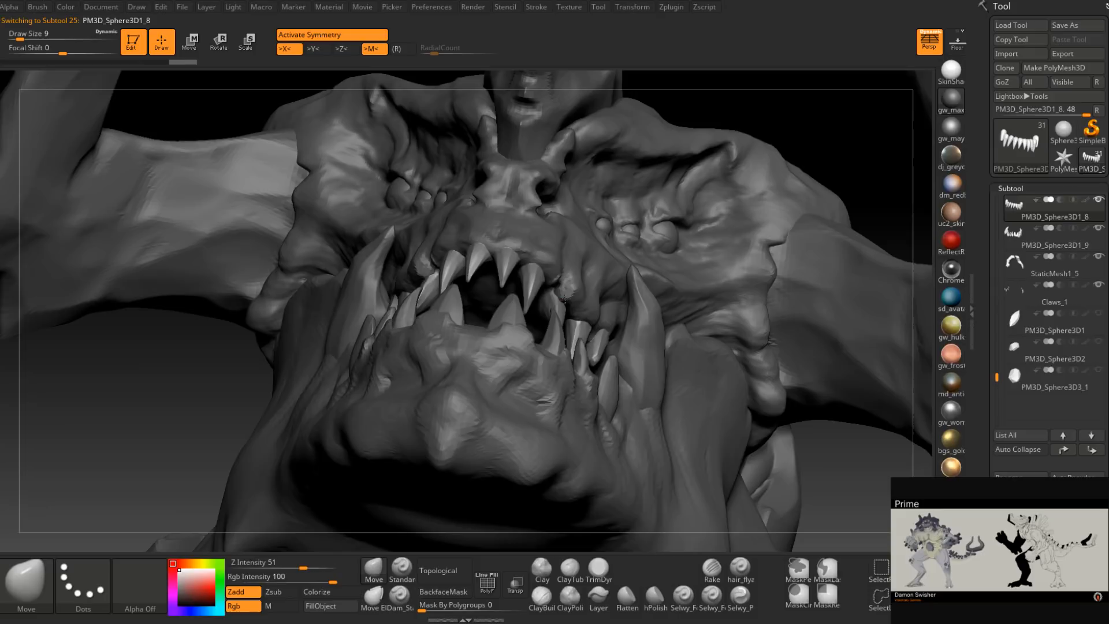
# Reposition the upper teeth against the muzzle with the Move brush at draw size 20, checking front and side.
pyautogui.moveTo(540, 312); pyautogui.dragTo(555, 322, button='right')
pyautogui.keyDown('ctrl'); pyautogui.moveTo(569, 328); pyautogui.dragTo(566, 279, button='right'); pyautogui.keyUp('ctrl')
pyautogui.moveTo(450, 278)
pyautogui.mouseDown(button='right')
pyautogui.moveTo(527, 266)
pyautogui.moveTo(546, 282)
pyautogui.moveTo(522, 295)
pyautogui.moveTo(520, 321)
pyautogui.moveTo(508, 289)
pyautogui.moveTo(592, 287)
pyautogui.moveTo(580, 285)
pyautogui.mouseUp(button='right')
pyautogui.press('space')
pyautogui.moveTo(569, 283); pyautogui.dragTo(578, 284)
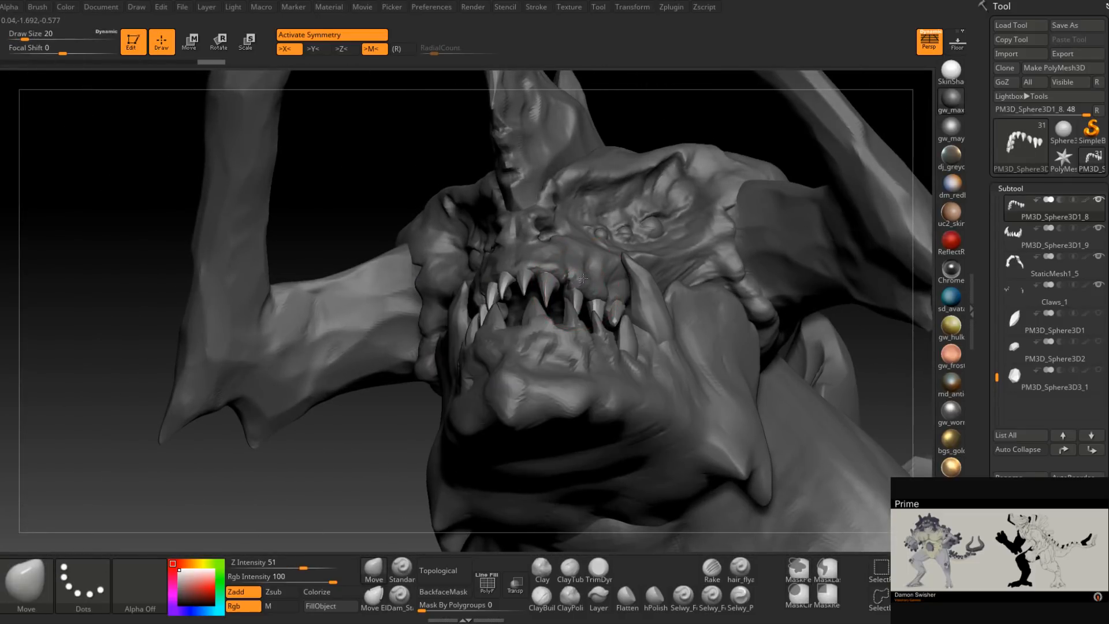
pyautogui.moveTo(519, 254)
pyautogui.mouseDown(button='right')
pyautogui.moveTo(508, 341)
pyautogui.moveTo(587, 342)
pyautogui.mouseUp(button='right')
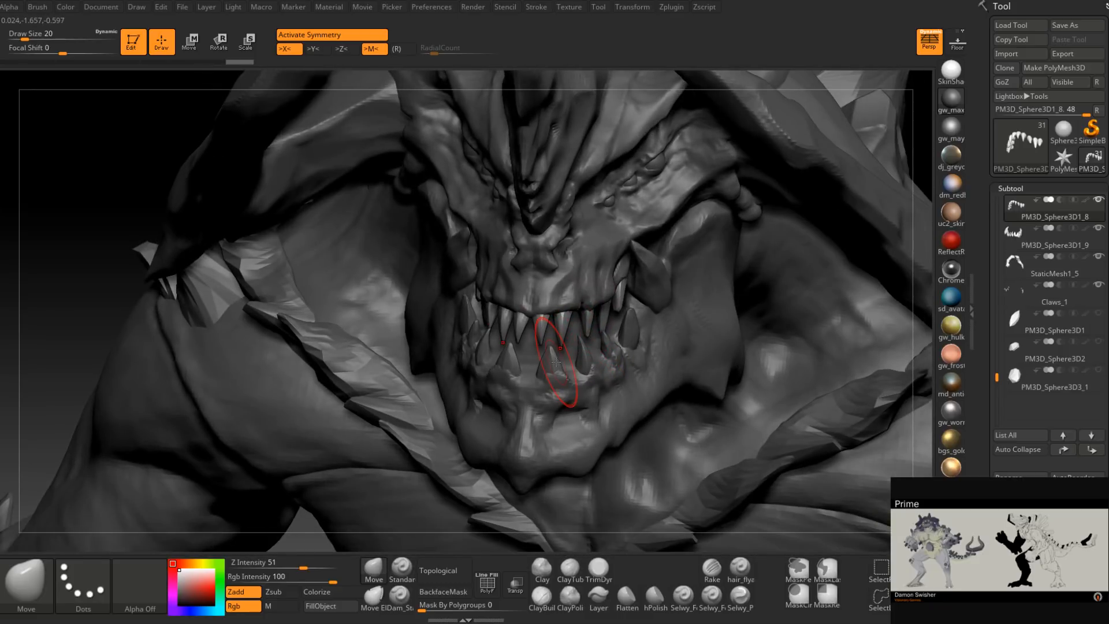
pyautogui.moveTo(556, 362)
pyautogui.mouseDown(button='right')
pyautogui.moveTo(568, 279)
pyautogui.moveTo(470, 292)
pyautogui.moveTo(410, 266)
pyautogui.moveTo(541, 235)
pyautogui.moveTo(575, 306)
pyautogui.mouseUp(button='right')
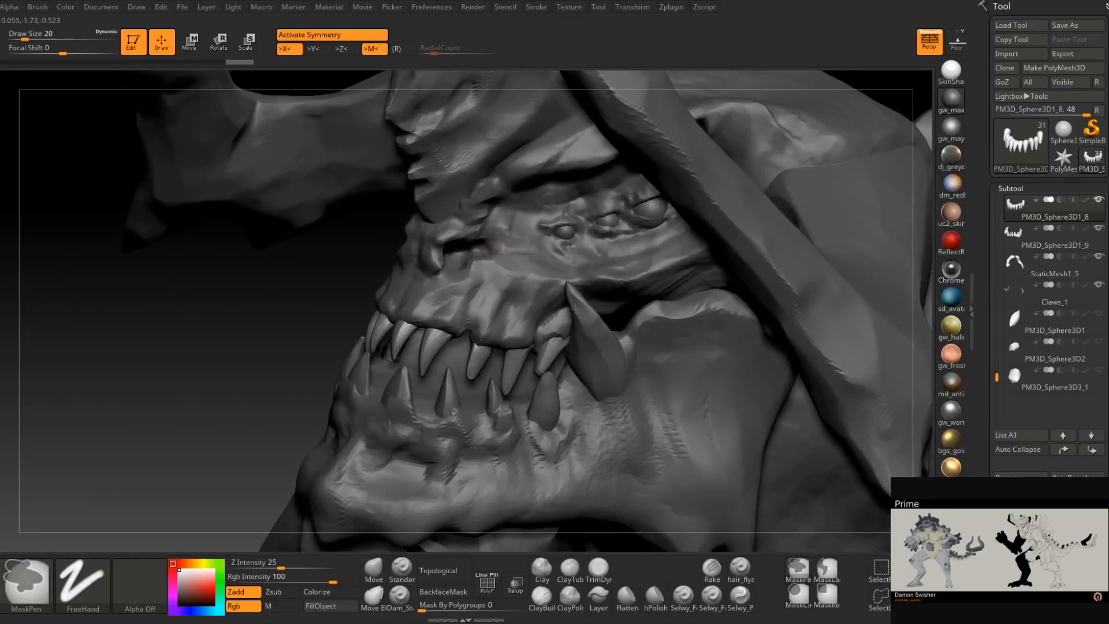
# Select the upper head subtool and start building up the skin around the small eyes with the ClayBuildup brush.
pyautogui.keyDown('alt'); pyautogui.click(584, 230); pyautogui.keyUp('alt')
pyautogui.moveTo(584, 230)
pyautogui.keyDown('ctrl'); pyautogui.mouseDown(button='right')
pyautogui.moveTo(556, 280)
pyautogui.moveTo(567, 271)
pyautogui.moveTo(553, 320)
pyautogui.mouseUp(button='right'); pyautogui.keyUp('ctrl')
pyautogui.press('b')
pyautogui.press('c')
pyautogui.press('b')
pyautogui.press('space')
pyautogui.moveTo(553, 320); pyautogui.dragTo(543, 316)
pyautogui.moveTo(522, 317); pyautogui.dragTo(539, 325, button='right')
# Build up the brow and cheek forms beside the eyes with ClayBuildup at varying sizes.
pyautogui.press('space')
pyautogui.moveTo(527, 313)
pyautogui.mouseDown()
pyautogui.moveTo(518, 308)
pyautogui.moveTo(575, 303)
pyautogui.mouseUp()
pyautogui.moveTo(575, 306)
pyautogui.mouseDown(button='right')
pyautogui.moveTo(536, 312)
pyautogui.moveTo(547, 314)
pyautogui.mouseUp(button='right')
pyautogui.press('space')
pyautogui.moveTo(548, 313); pyautogui.dragTo(578, 311)
pyautogui.moveTo(503, 306); pyautogui.dragTo(522, 314)
pyautogui.moveTo(509, 312); pyautogui.dragTo(540, 311, button='right')
pyautogui.press('space')
pyautogui.moveTo(542, 311); pyautogui.dragTo(547, 311)
pyautogui.moveTo(547, 312)
pyautogui.mouseDown(button='right')
pyautogui.moveTo(523, 297)
pyautogui.moveTo(546, 293)
pyautogui.moveTo(548, 305)
pyautogui.moveTo(512, 291)
pyautogui.moveTo(503, 271)
pyautogui.moveTo(497, 284)
pyautogui.moveTo(520, 278)
pyautogui.mouseUp(button='right')
# Sculpt fine eyelid folds around the front eye with ClayBuildup at draw size 3.
pyautogui.press('s')
pyautogui.press('space')
pyautogui.press('[')
pyautogui.moveTo(451, 306); pyautogui.dragTo(491, 287, button='right')
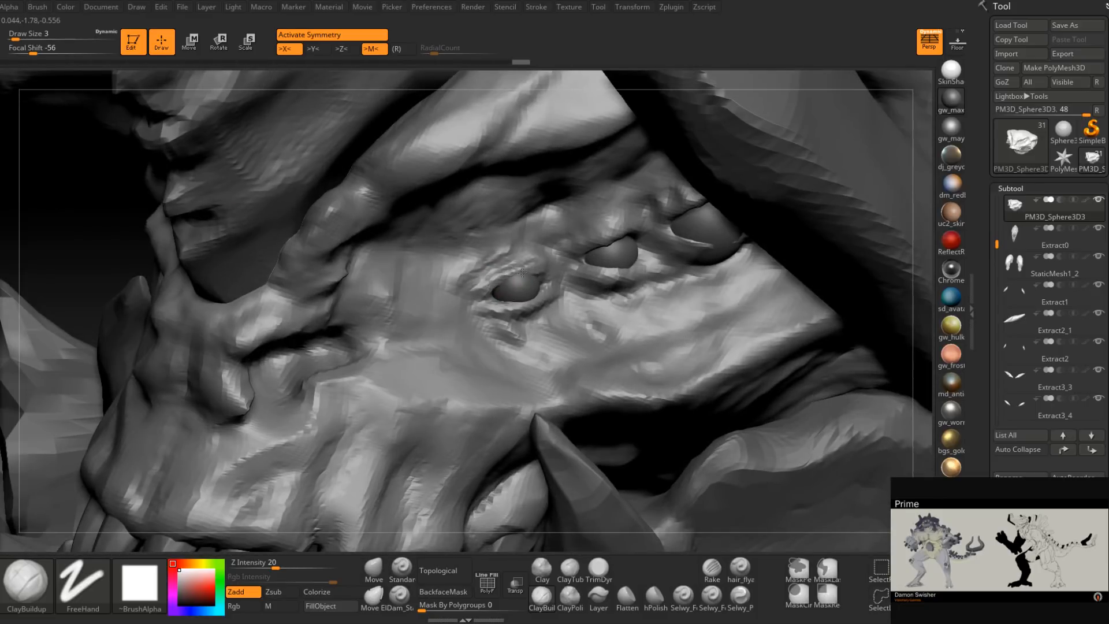
pyautogui.moveTo(531, 265)
pyautogui.mouseDown(button='right')
pyautogui.moveTo(494, 259)
pyautogui.moveTo(508, 256)
pyautogui.mouseUp(button='right')
pyautogui.moveTo(549, 297)
pyautogui.mouseDown(button='right')
pyautogui.moveTo(522, 323)
pyautogui.moveTo(508, 309)
pyautogui.mouseUp(button='right')
# Add clay to the skin around the row of eyes with ClayBuildup at draw size 6.
pyautogui.press('s')
pyautogui.moveTo(508, 308); pyautogui.dragTo(511, 308)
pyautogui.moveTo(511, 308)
pyautogui.mouseDown(button='right')
pyautogui.moveTo(500, 316)
pyautogui.moveTo(514, 317)
pyautogui.mouseUp(button='right')
pyautogui.press('s')
pyautogui.press('s')
pyautogui.moveTo(514, 317); pyautogui.dragTo(520, 316)
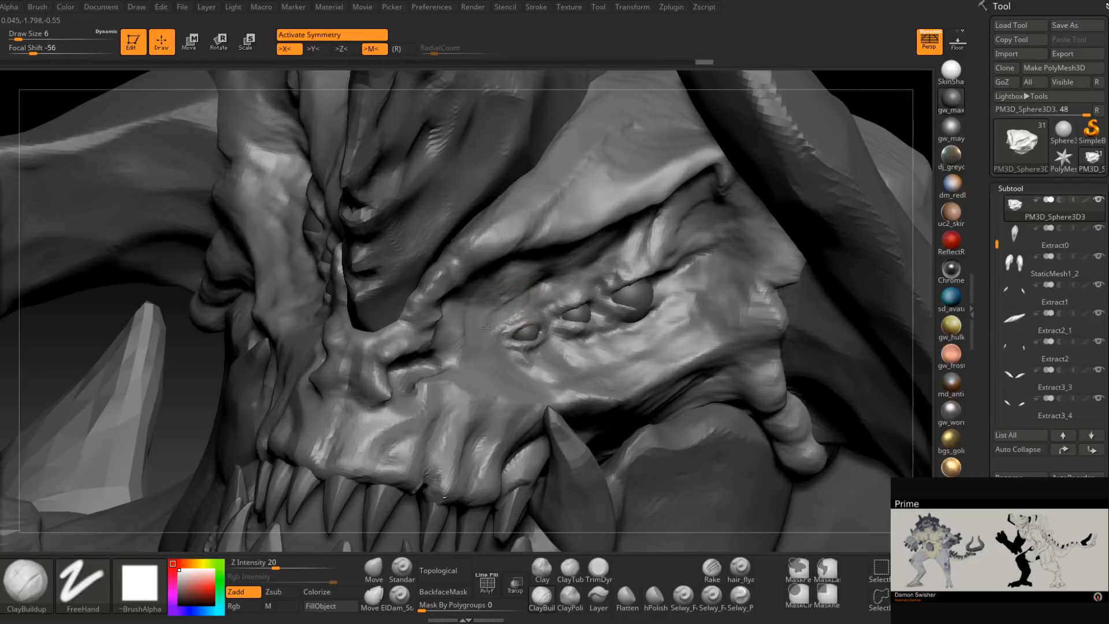
# Shape the upper and lower eyelid rims around the large rear eye.
pyautogui.moveTo(489, 344)
pyautogui.mouseDown(button='right')
pyautogui.moveTo(534, 307)
pyautogui.moveTo(522, 318)
pyautogui.moveTo(536, 338)
pyautogui.moveTo(520, 322)
pyautogui.moveTo(523, 307)
pyautogui.moveTo(577, 312)
pyautogui.moveTo(603, 331)
pyautogui.mouseUp(button='right')
pyautogui.rightClick(605, 331)
pyautogui.moveTo(657, 330); pyautogui.dragTo(704, 324)
pyautogui.moveTo(670, 338)
pyautogui.mouseDown(button='right')
pyautogui.moveTo(686, 344)
pyautogui.moveTo(681, 299)
pyautogui.mouseUp(button='right')
pyautogui.moveTo(693, 310); pyautogui.dragTo(701, 329)
pyautogui.moveTo(702, 329); pyautogui.dragTo(679, 335, button='right')
pyautogui.rightClick(670, 336)
pyautogui.moveTo(691, 332); pyautogui.dragTo(683, 332)
# Carve the creases around the large rear eye with the Dam_Standard brush at draw size 4.
pyautogui.moveTo(682, 305); pyautogui.dragTo(688, 292, button='right')
pyautogui.rightClick(686, 295)
pyautogui.moveTo(683, 297); pyautogui.dragTo(688, 297)
pyautogui.moveTo(688, 275); pyautogui.dragTo(699, 278, button='right')
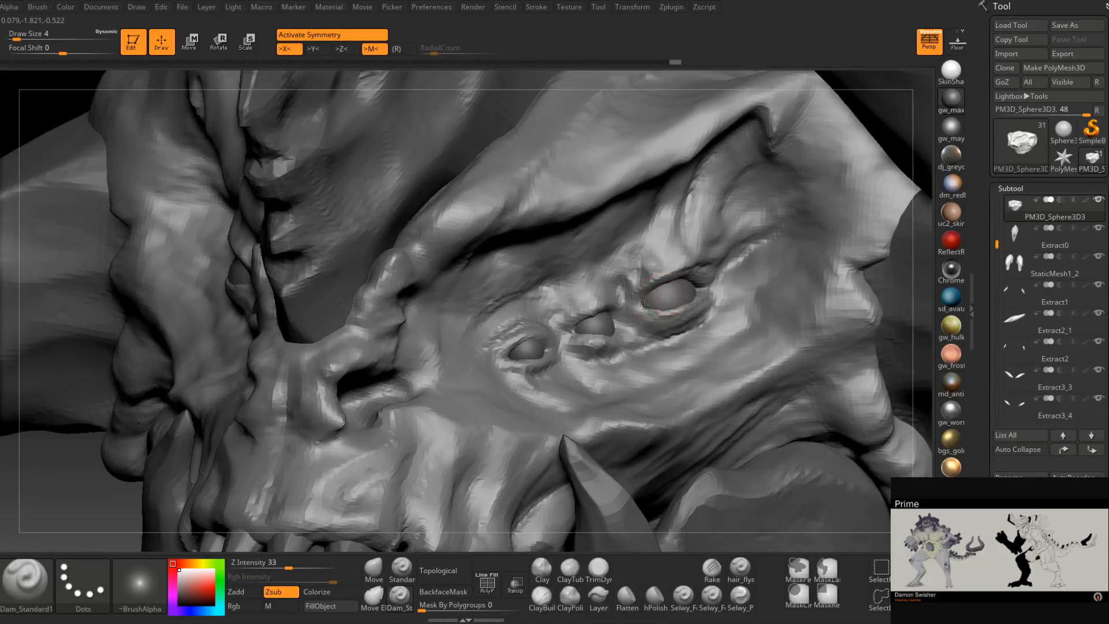
pyautogui.moveTo(653, 298)
pyautogui.mouseDown(button='right')
pyautogui.moveTo(630, 294)
pyautogui.moveTo(648, 293)
pyautogui.mouseUp(button='right')
pyautogui.moveTo(670, 287)
pyautogui.mouseDown()
pyautogui.moveTo(700, 283)
pyautogui.moveTo(669, 287)
pyautogui.mouseUp()
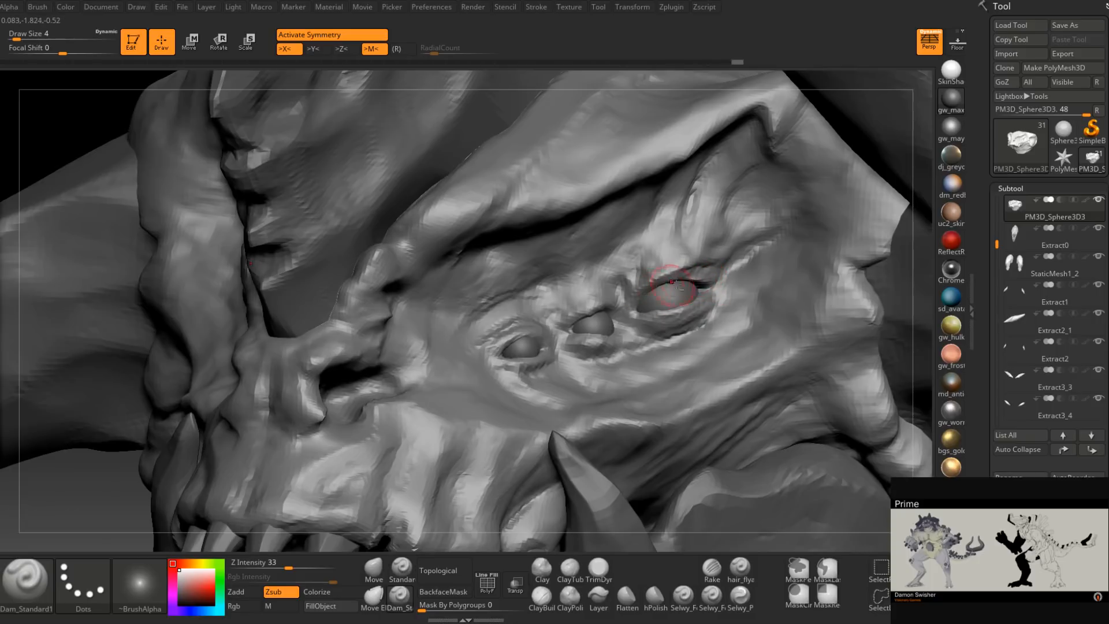
# Deepen the rear eye's lid line and corner with Dam_Standard at draw size 4.
pyautogui.moveTo(648, 298); pyautogui.dragTo(684, 293, button='right')
pyautogui.moveTo(669, 283)
pyautogui.mouseDown()
pyautogui.moveTo(643, 298)
pyautogui.moveTo(636, 310)
pyautogui.moveTo(647, 314)
pyautogui.mouseUp()
pyautogui.moveTo(641, 315); pyautogui.dragTo(658, 317)
pyautogui.moveTo(657, 318)
pyautogui.mouseDown(button='right')
pyautogui.moveTo(629, 309)
pyautogui.moveTo(663, 318)
pyautogui.moveTo(688, 292)
pyautogui.moveTo(734, 283)
pyautogui.mouseUp(button='right')
pyautogui.moveTo(658, 272); pyautogui.dragTo(682, 268, button='right')
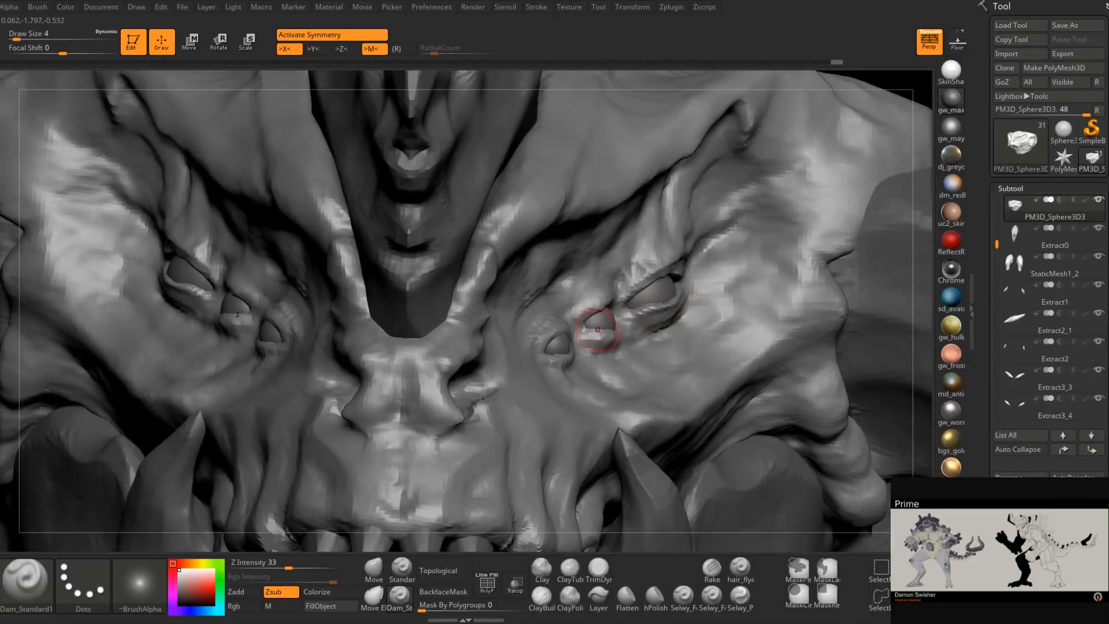
# Cut lid creases around the middle and front eyes with Dam_Standard at draw size 4.
pyautogui.moveTo(597, 322); pyautogui.dragTo(554, 320, button='right')
pyautogui.moveTo(611, 318); pyautogui.dragTo(629, 324)
pyautogui.moveTo(628, 325)
pyautogui.mouseDown(button='right')
pyautogui.moveTo(601, 312)
pyautogui.moveTo(610, 303)
pyautogui.mouseUp(button='right')
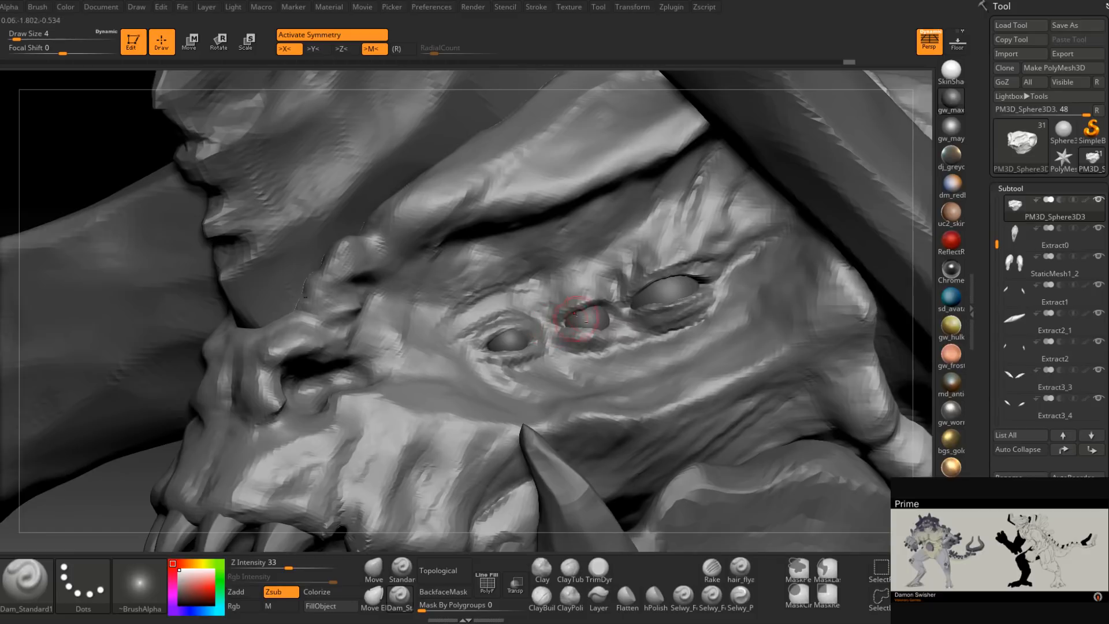
pyautogui.moveTo(567, 345)
pyautogui.mouseDown(button='right')
pyautogui.moveTo(568, 330)
pyautogui.moveTo(623, 343)
pyautogui.moveTo(614, 340)
pyautogui.moveTo(659, 324)
pyautogui.moveTo(613, 349)
pyautogui.mouseUp(button='right')
# Adjust the eyelid shapes around the middle and rear eyes with the Move brush.
pyautogui.click(373, 569)
pyautogui.moveTo(595, 309); pyautogui.dragTo(634, 328, button='right')
pyautogui.press('space')
pyautogui.press('space')
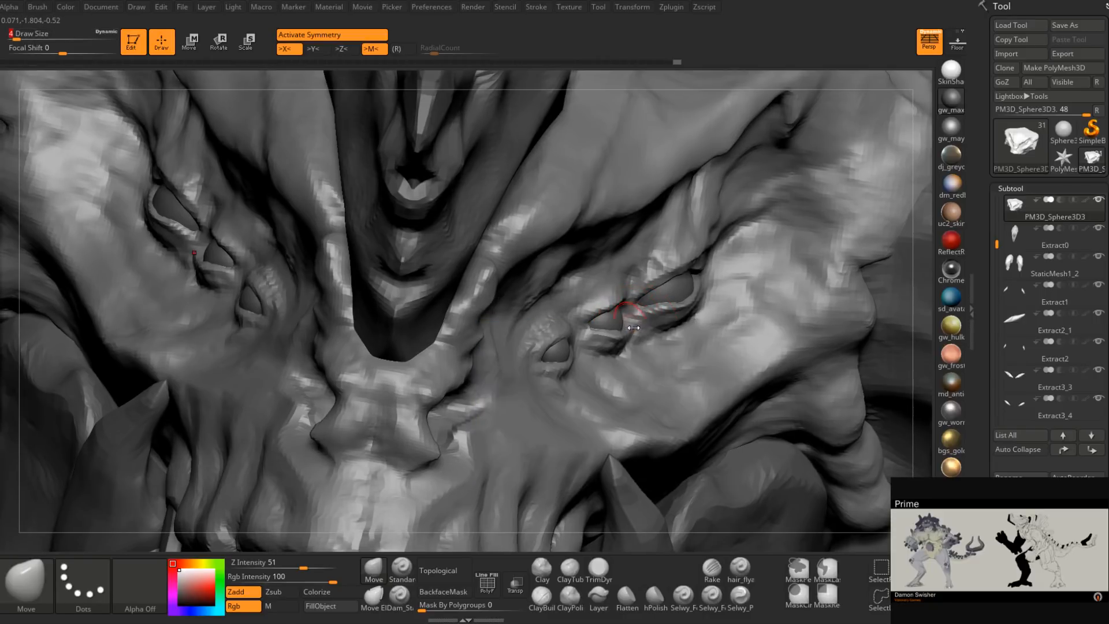
pyautogui.moveTo(626, 320)
pyautogui.mouseDown(button='right')
pyautogui.moveTo(647, 317)
pyautogui.moveTo(624, 335)
pyautogui.moveTo(578, 248)
pyautogui.moveTo(470, 174)
pyautogui.moveTo(611, 329)
pyautogui.moveTo(642, 281)
pyautogui.moveTo(687, 324)
pyautogui.moveTo(628, 324)
pyautogui.mouseUp(button='right')
# Build up the skin above the rear eye with ClayBuildup at draw sizes 4 and 7.
pyautogui.click(542, 596)
pyautogui.press('space')
pyautogui.click(646, 300)
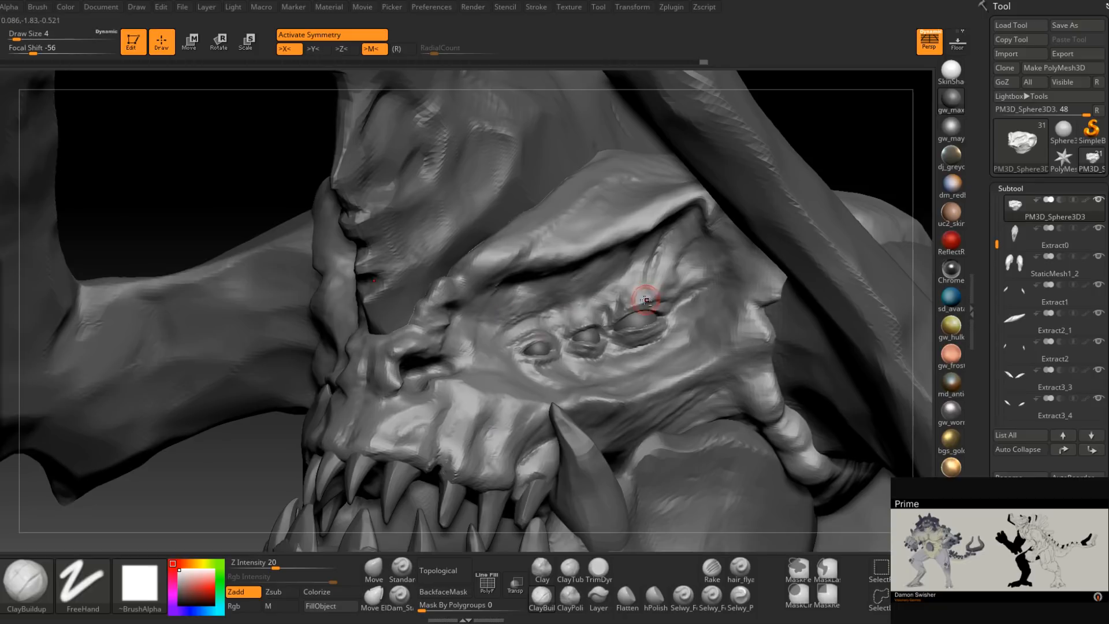
pyautogui.moveTo(659, 306); pyautogui.dragTo(629, 304, button='right')
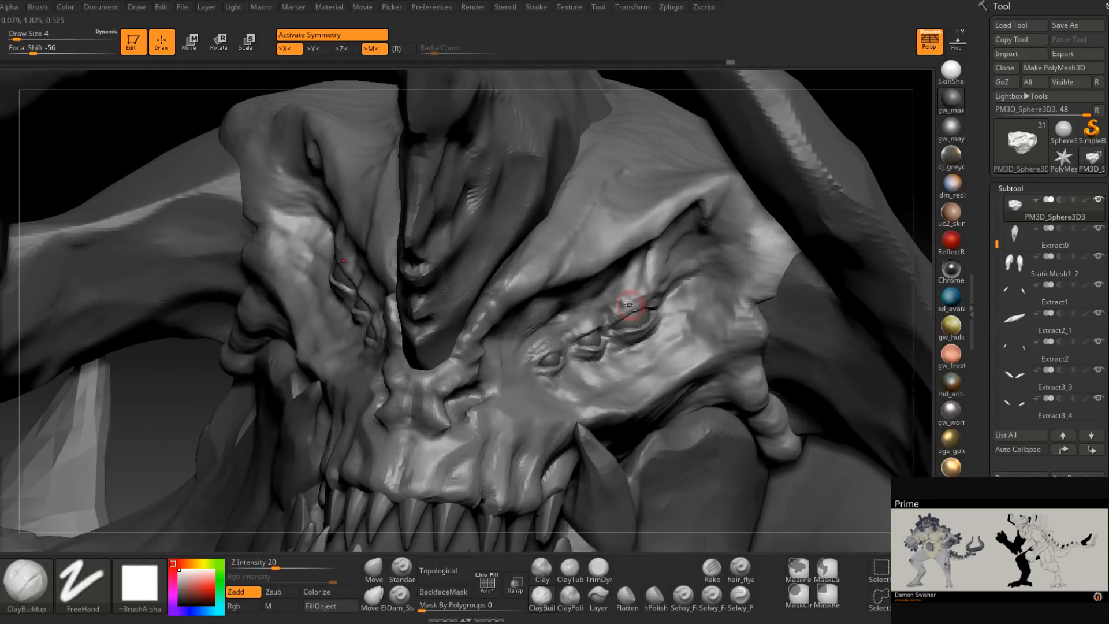
pyautogui.moveTo(620, 305); pyautogui.dragTo(635, 300)
pyautogui.moveTo(687, 301)
pyautogui.mouseDown(button='right')
pyautogui.moveTo(639, 294)
pyautogui.moveTo(630, 278)
pyautogui.moveTo(642, 295)
pyautogui.mouseUp(button='right')
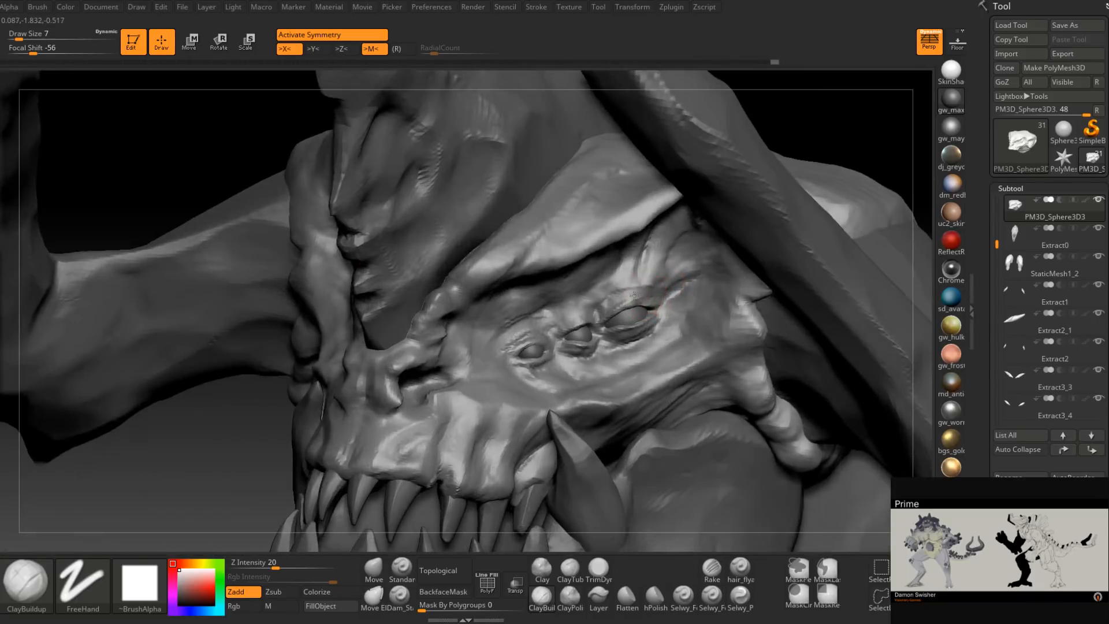
pyautogui.moveTo(633, 279); pyautogui.dragTo(625, 282)
pyautogui.moveTo(625, 282); pyautogui.dragTo(650, 289, button='right')
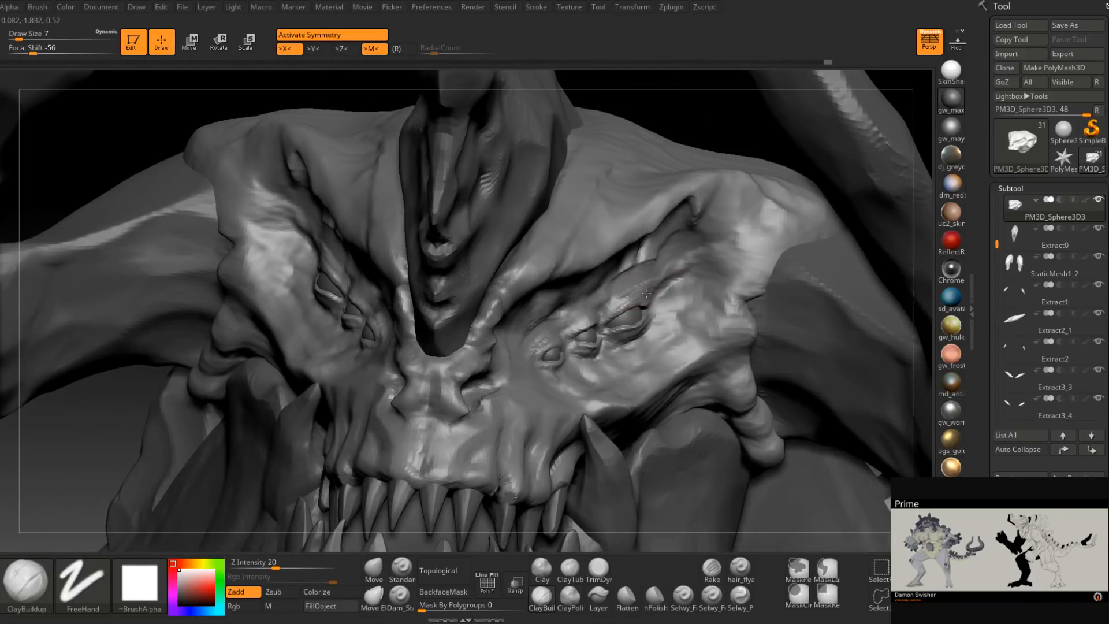
# Refine the folds above the rear eye with ClayBuildup at draw size 5, redoing one stroke.
pyautogui.press('space')
pyautogui.moveTo(650, 297); pyautogui.dragTo(643, 296)
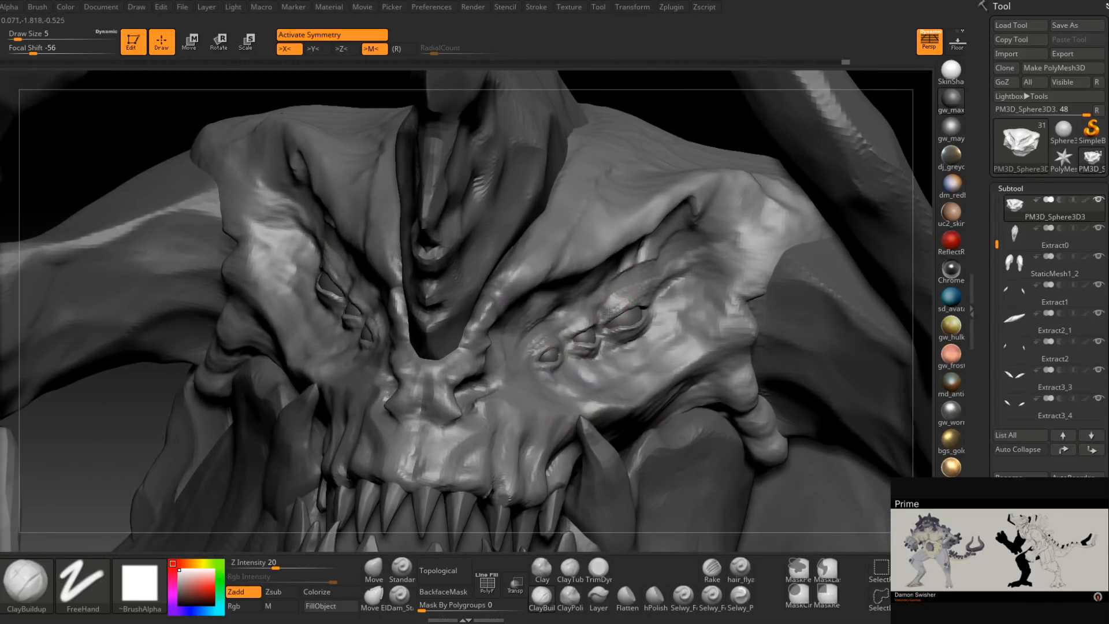
pyautogui.moveTo(653, 296)
pyautogui.mouseDown(button='right')
pyautogui.moveTo(620, 293)
pyautogui.moveTo(633, 289)
pyautogui.mouseUp(button='right')
pyautogui.moveTo(618, 296)
pyautogui.mouseDown()
pyautogui.moveTo(639, 292)
pyautogui.moveTo(616, 295)
pyautogui.moveTo(629, 293)
pyautogui.mouseUp()
pyautogui.moveTo(649, 290); pyautogui.dragTo(630, 295, button='right')
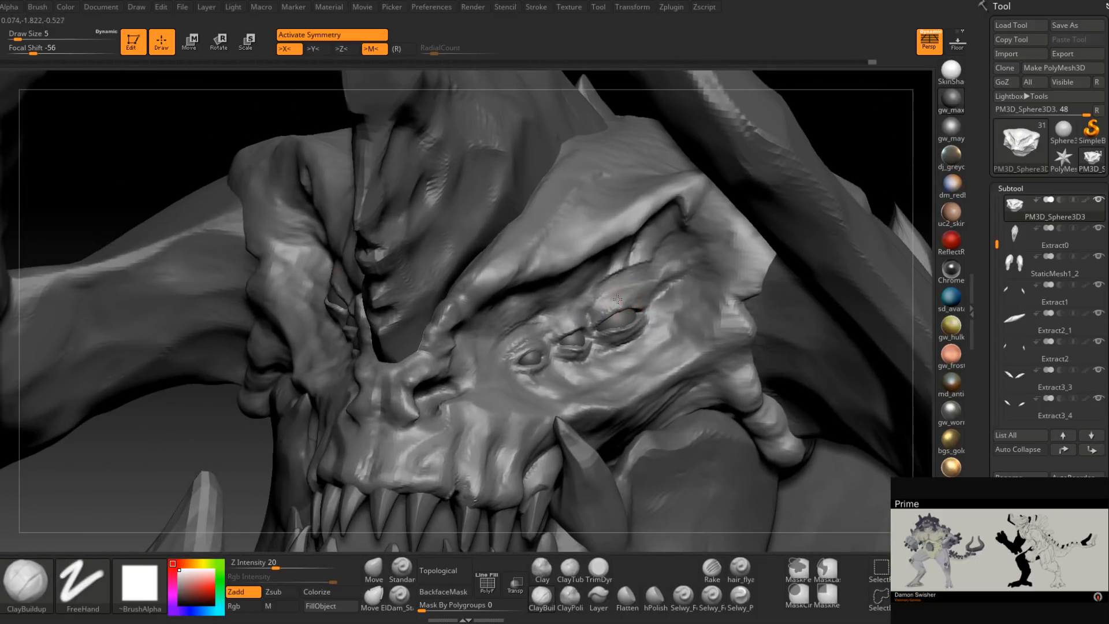
pyautogui.hotkey('ctrl', 'z')
pyautogui.moveTo(654, 293); pyautogui.dragTo(662, 290)
# Fill in the area between the brow ridge and the eyes with ClayBuildup at draw size 8.
pyautogui.moveTo(662, 292)
pyautogui.mouseDown(button='right')
pyautogui.moveTo(635, 297)
pyautogui.moveTo(648, 288)
pyautogui.moveTo(583, 263)
pyautogui.moveTo(648, 266)
pyautogui.mouseUp(button='right')
pyautogui.press(']')
pyautogui.moveTo(647, 267); pyautogui.dragTo(634, 263)
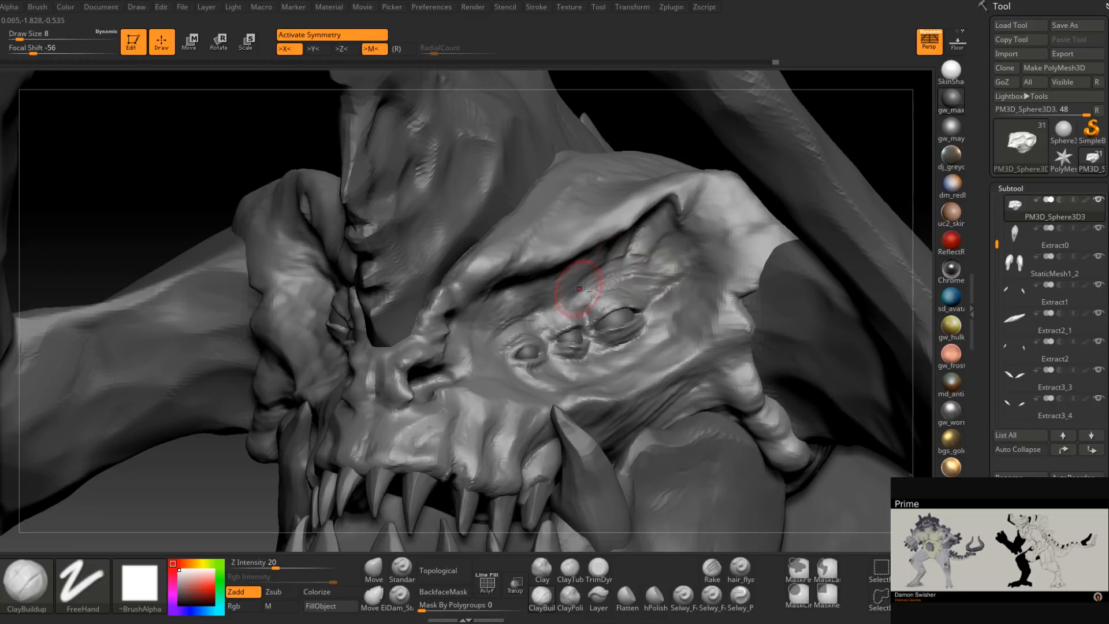
pyautogui.moveTo(607, 282)
pyautogui.mouseDown(button='right')
pyautogui.moveTo(631, 279)
pyautogui.moveTo(618, 260)
pyautogui.moveTo(652, 276)
pyautogui.moveTo(615, 264)
pyautogui.moveTo(636, 310)
pyautogui.moveTo(612, 326)
pyautogui.moveTo(617, 346)
pyautogui.moveTo(637, 345)
pyautogui.moveTo(605, 323)
pyautogui.moveTo(567, 217)
pyautogui.moveTo(523, 140)
pyautogui.mouseUp(button='right')
pyautogui.moveTo(626, 179); pyautogui.dragTo(586, 305, button='right')
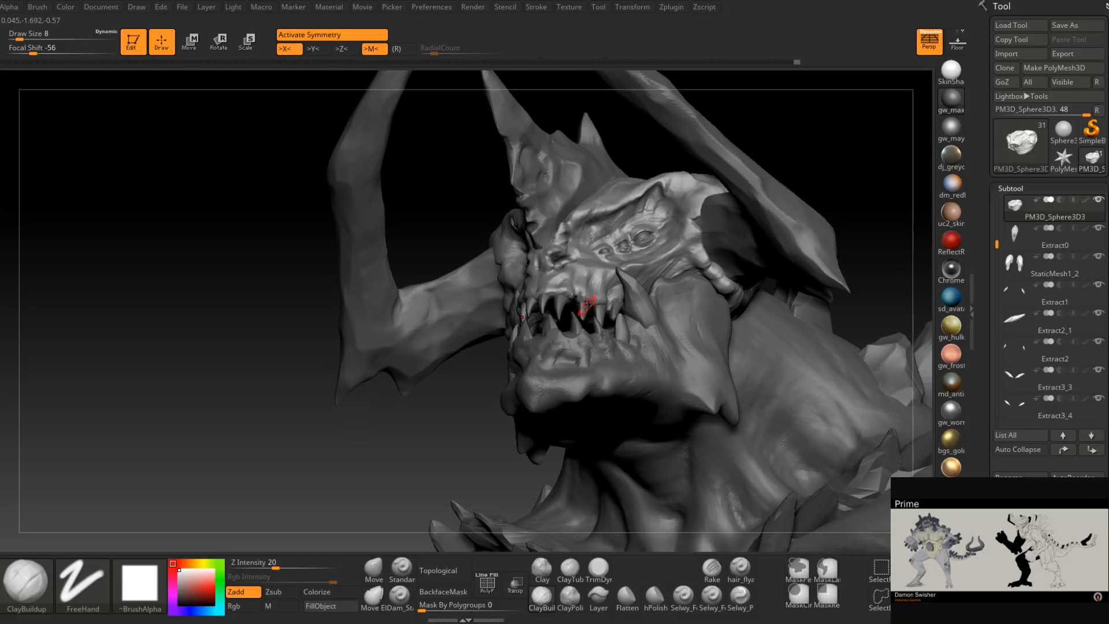
# Thicken and refine the rear eye's upper lid with ClayBuildup at draw sizes 7 and 4.
pyautogui.moveTo(645, 212)
pyautogui.mouseDown(button='right')
pyautogui.moveTo(648, 295)
pyautogui.moveTo(643, 238)
pyautogui.mouseUp(button='right')
pyautogui.press('space')
pyautogui.moveTo(644, 238); pyautogui.dragTo(639, 236)
pyautogui.moveTo(645, 239)
pyautogui.mouseDown(button='right')
pyautogui.moveTo(636, 226)
pyautogui.moveTo(626, 242)
pyautogui.mouseUp(button='right')
pyautogui.press('space')
pyautogui.moveTo(626, 241); pyautogui.dragTo(627, 243)
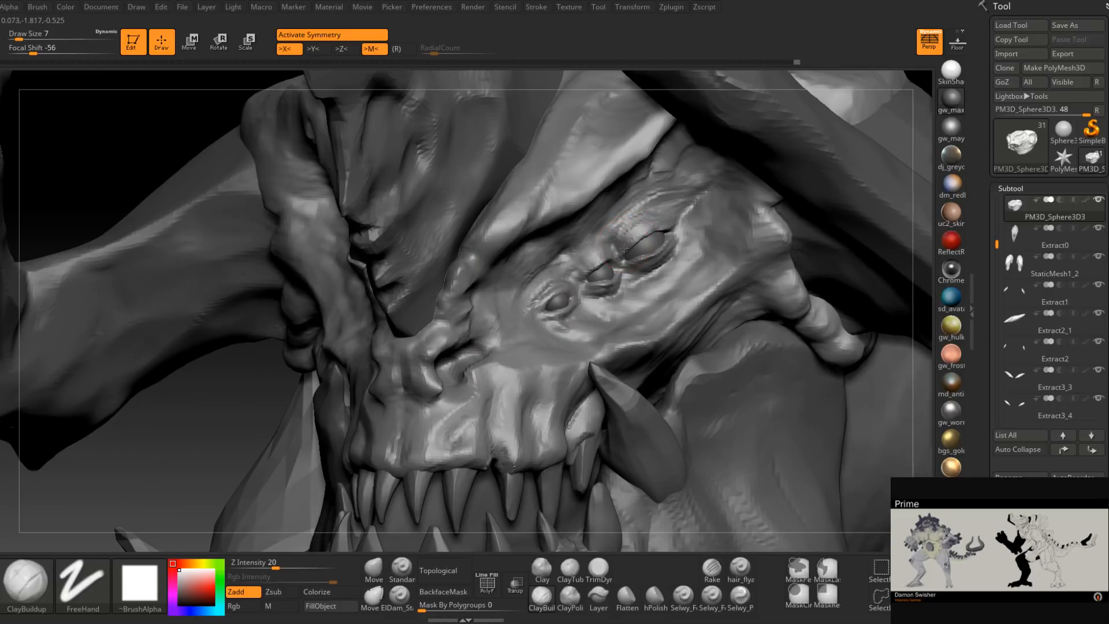
pyautogui.moveTo(674, 215); pyautogui.dragTo(644, 235, button='right')
pyautogui.press('space')
pyautogui.moveTo(643, 236); pyautogui.dragTo(639, 236)
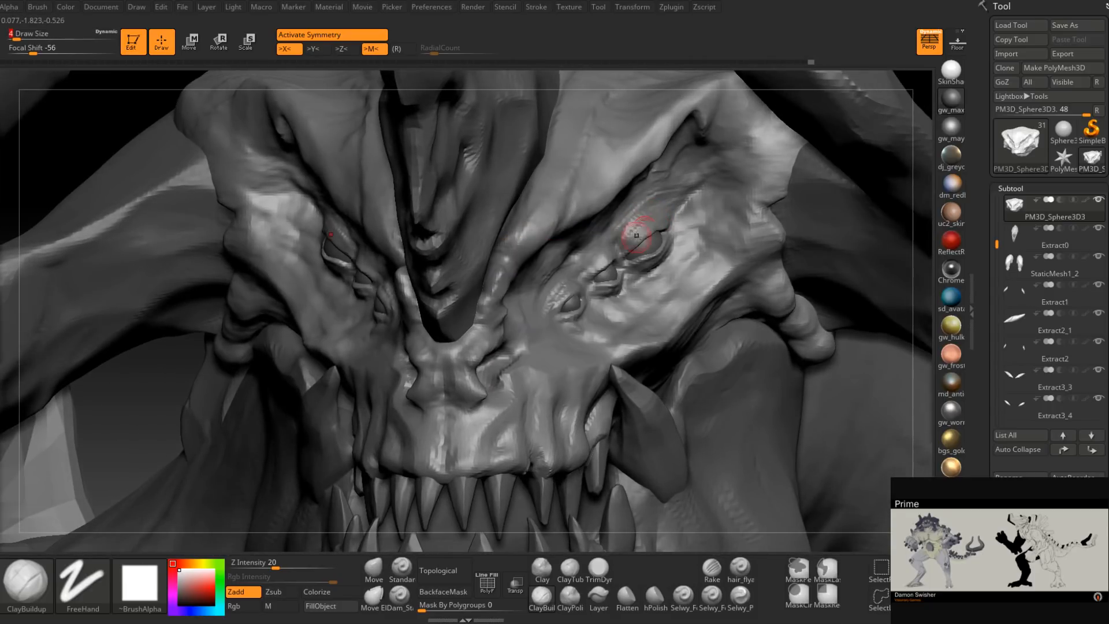
pyautogui.moveTo(636, 242); pyautogui.dragTo(621, 253, button='right')
pyautogui.moveTo(658, 214)
pyautogui.mouseDown(button='right')
pyautogui.moveTo(614, 253)
pyautogui.moveTo(594, 255)
pyautogui.moveTo(591, 274)
pyautogui.moveTo(611, 257)
pyautogui.moveTo(577, 257)
pyautogui.moveTo(577, 281)
pyautogui.mouseUp(button='right')
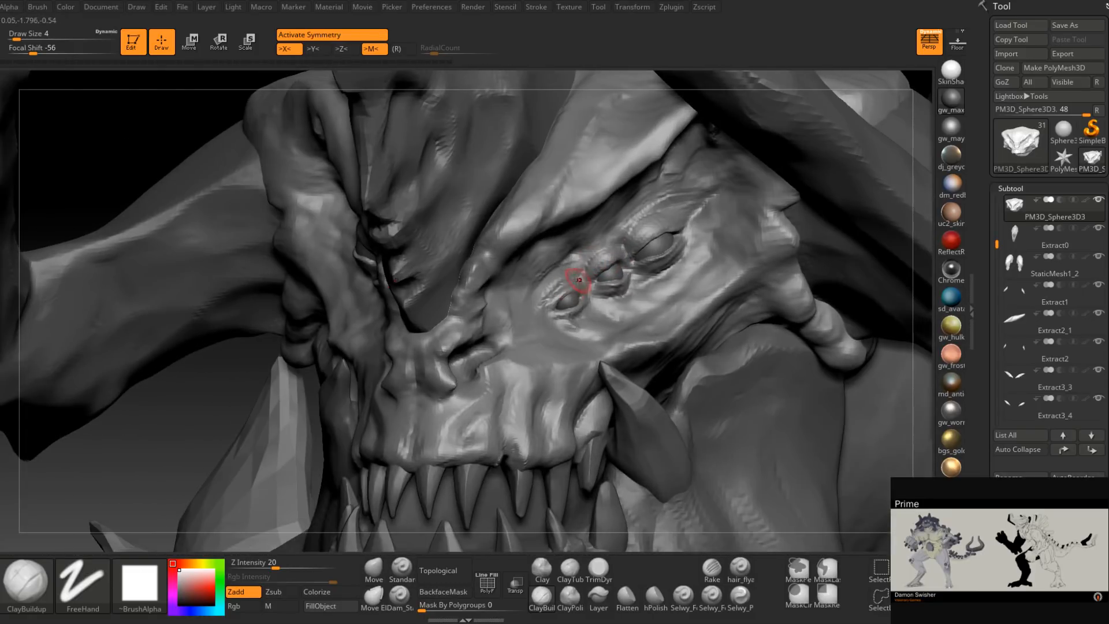
# Build up the skin above the front eye toward the nose bridge with ClayBuildup at draw size 7.
pyautogui.moveTo(553, 316)
pyautogui.mouseDown(button='right')
pyautogui.moveTo(569, 280)
pyautogui.moveTo(546, 277)
pyautogui.mouseUp(button='right')
pyautogui.press('space')
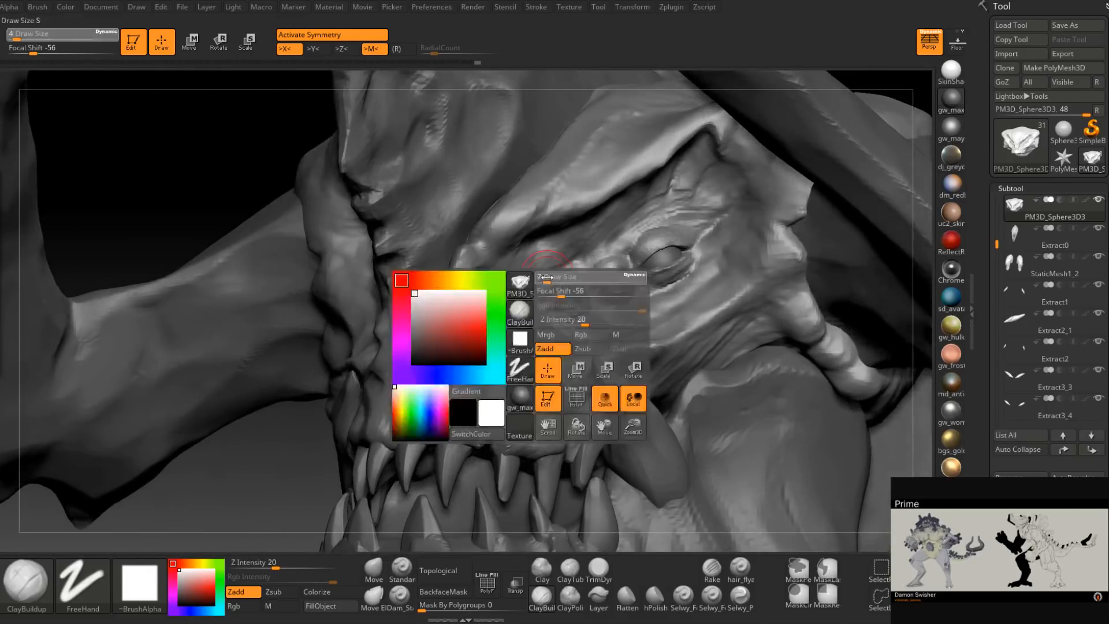
pyautogui.click(546, 277)
pyautogui.moveTo(543, 281); pyautogui.dragTo(532, 294)
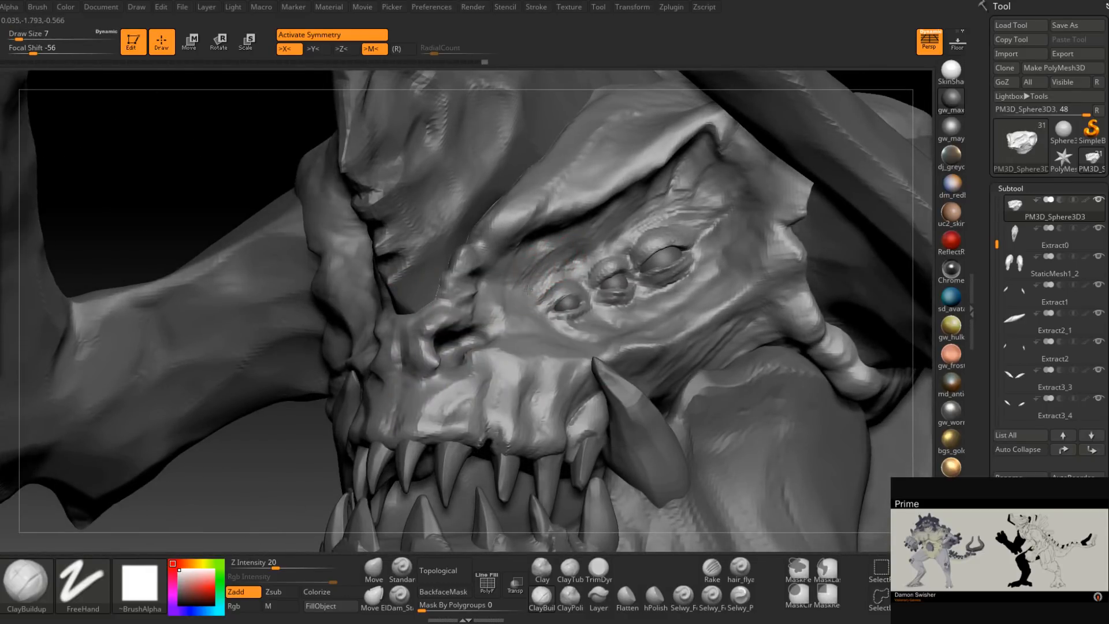
# Add skin folds in the hollow beneath the brow ridge with ClayBuildup at draw size 6.
pyautogui.moveTo(566, 275); pyautogui.dragTo(540, 287, button='right')
pyautogui.press('[')
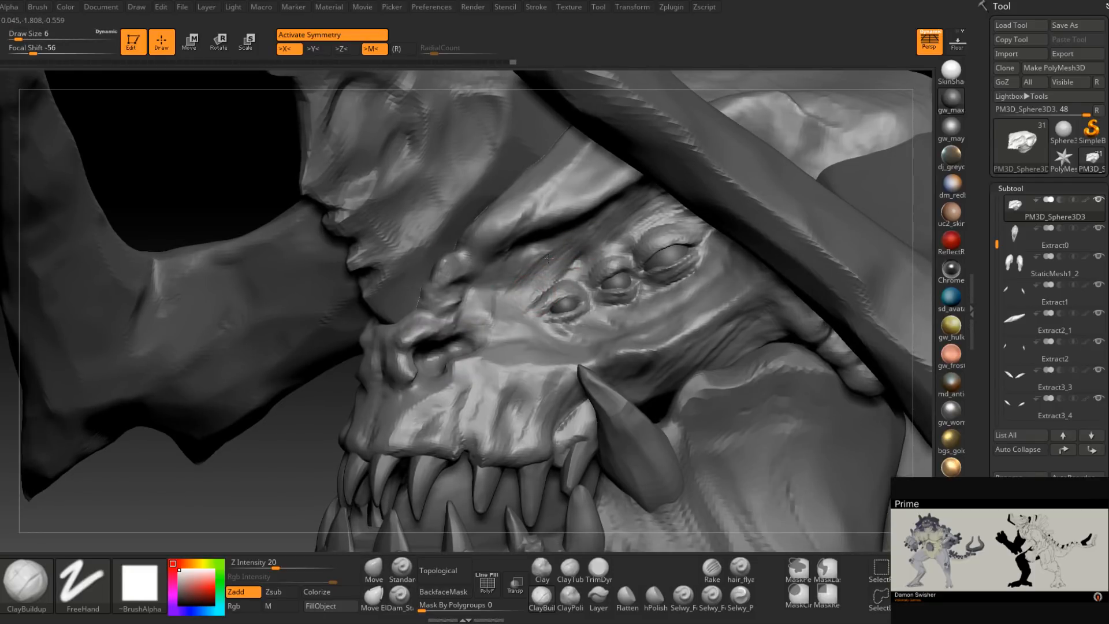
pyautogui.moveTo(521, 282)
pyautogui.mouseDown(button='right')
pyautogui.moveTo(532, 247)
pyautogui.moveTo(575, 254)
pyautogui.mouseUp(button='right')
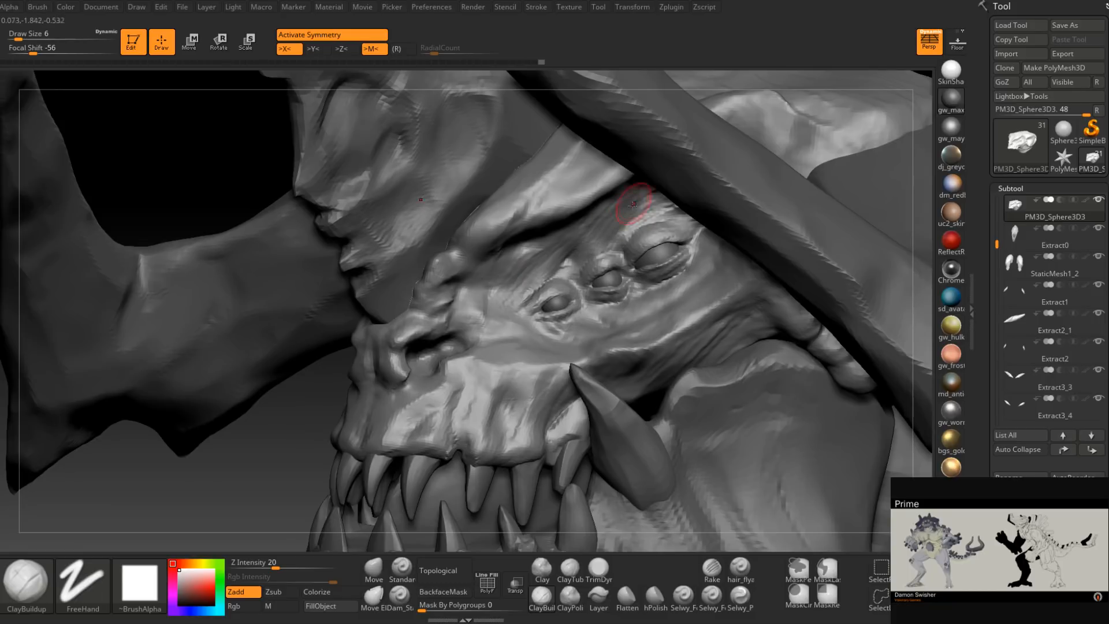
pyautogui.moveTo(655, 185); pyautogui.dragTo(673, 168, button='right')
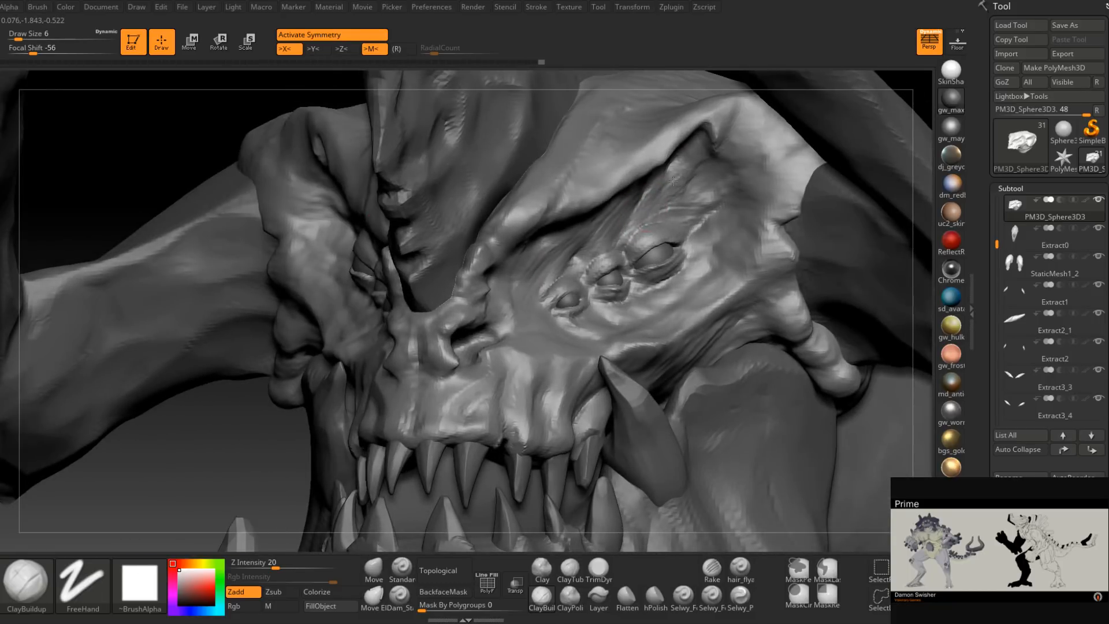
pyautogui.moveTo(710, 211)
pyautogui.mouseDown(button='right')
pyautogui.moveTo(656, 255)
pyautogui.moveTo(674, 280)
pyautogui.moveTo(668, 273)
pyautogui.moveTo(696, 258)
pyautogui.mouseUp(button='right')
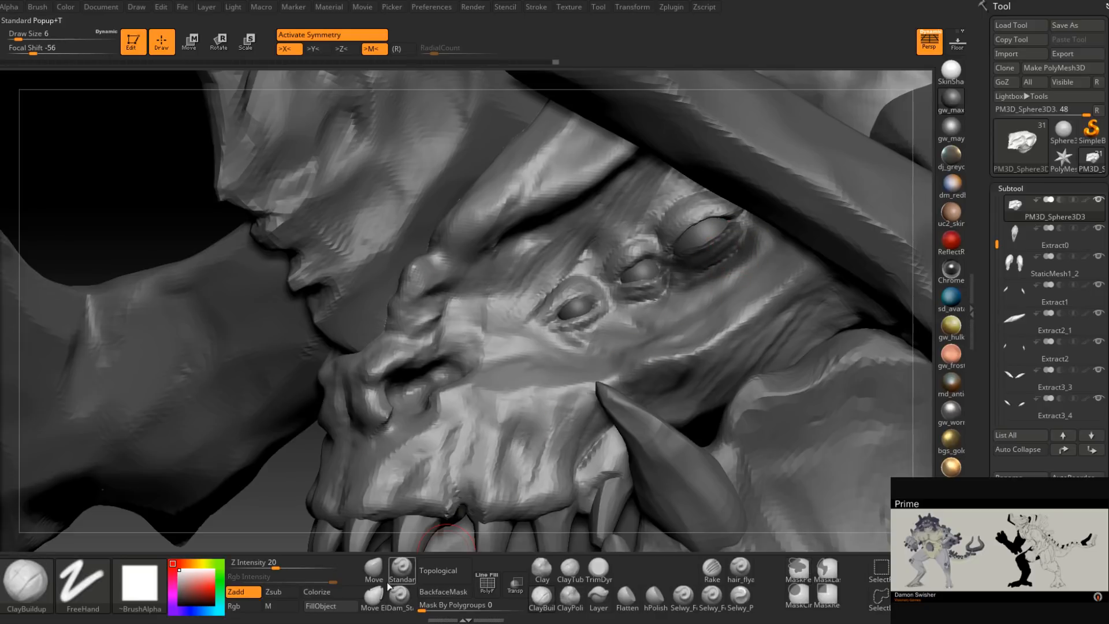
# Reshape the upper and lower lids of the rear eye with the Move brush at draw sizes 7, 4 and 5.
pyautogui.click(376, 569)
pyautogui.moveTo(674, 255); pyautogui.dragTo(700, 241, button='right')
pyautogui.press('space')
pyautogui.moveTo(697, 242); pyautogui.dragTo(692, 229)
pyautogui.moveTo(701, 227); pyautogui.dragTo(704, 265, button='right')
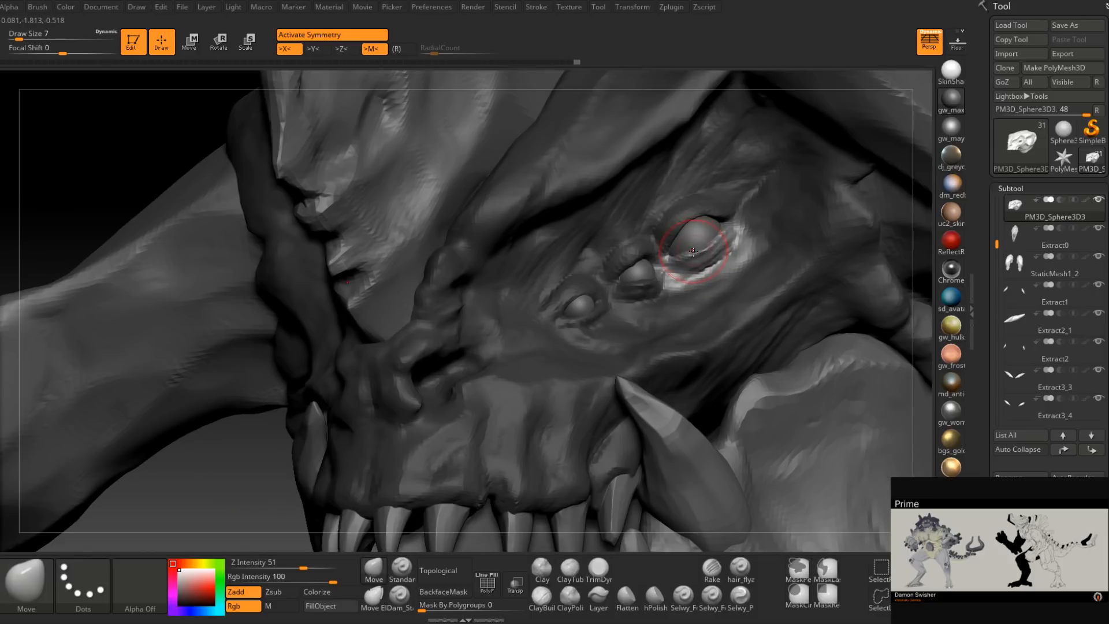
pyautogui.press('space')
pyautogui.moveTo(691, 252); pyautogui.dragTo(690, 244)
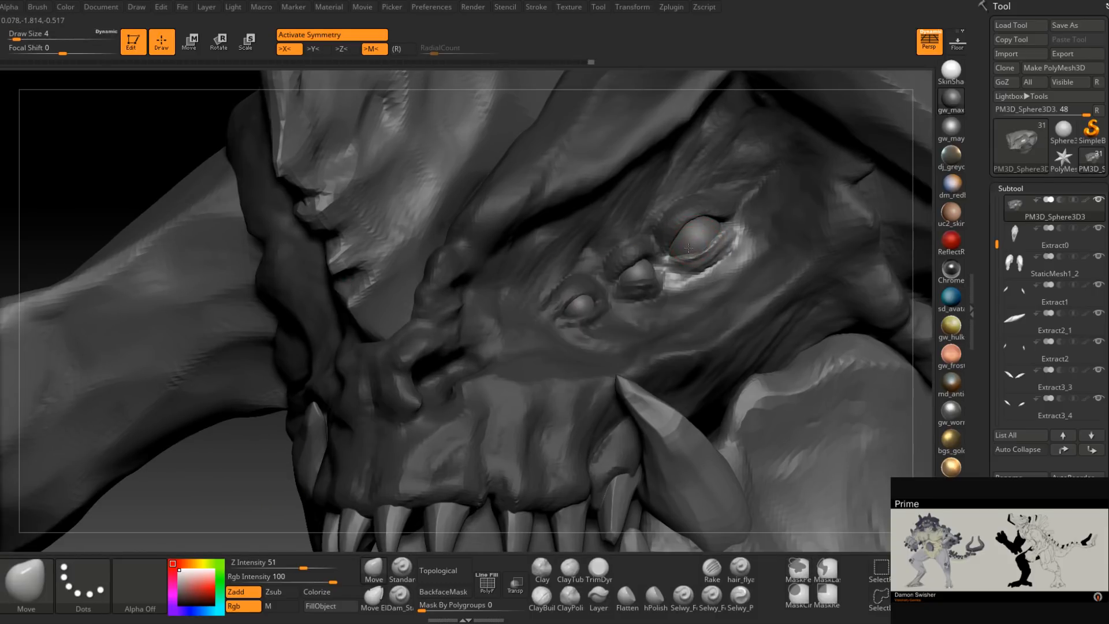
pyautogui.moveTo(682, 252)
pyautogui.mouseDown(button='right')
pyautogui.moveTo(717, 249)
pyautogui.moveTo(702, 242)
pyautogui.mouseUp(button='right')
pyautogui.press('space')
pyautogui.moveTo(706, 240); pyautogui.dragTo(709, 239)
pyautogui.moveTo(706, 248)
pyautogui.keyDown('ctrl'); pyautogui.mouseDown(button='right')
pyautogui.moveTo(451, 392)
pyautogui.moveTo(595, 338)
pyautogui.moveTo(567, 347)
pyautogui.mouseUp(button='right'); pyautogui.keyUp('ctrl')
pyautogui.moveTo(644, 319)
pyautogui.mouseDown(button='right')
pyautogui.moveTo(593, 383)
pyautogui.moveTo(560, 386)
pyautogui.moveTo(545, 409)
pyautogui.moveTo(644, 324)
pyautogui.moveTo(699, 326)
pyautogui.moveTo(581, 407)
pyautogui.moveTo(530, 425)
pyautogui.moveTo(518, 474)
pyautogui.moveTo(519, 430)
pyautogui.mouseUp(button='right')
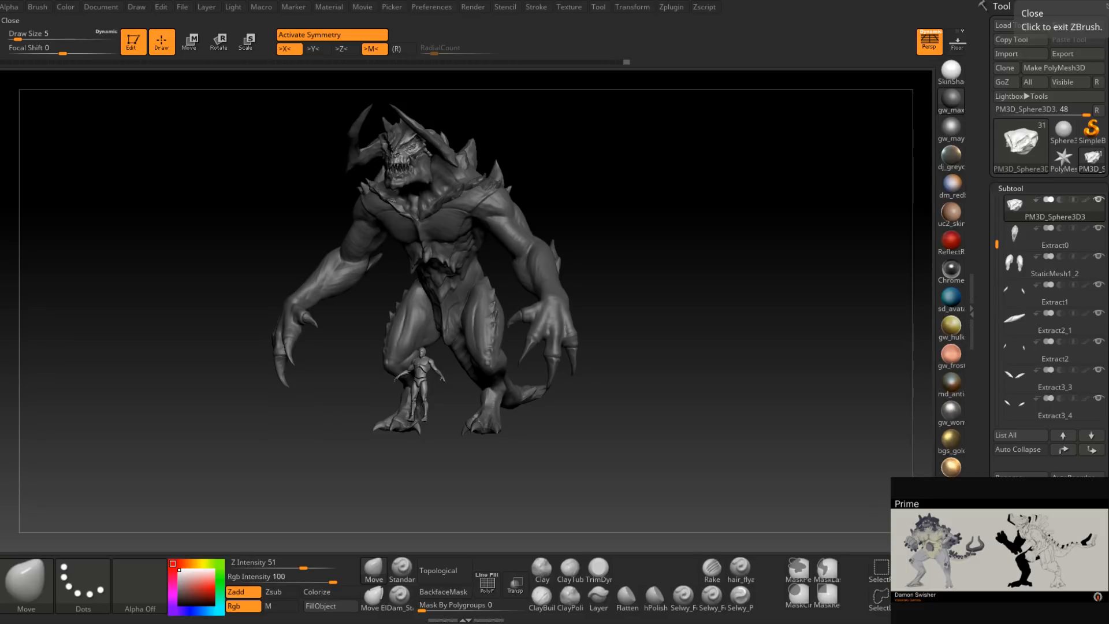
# Switch to the torso subtool PM3D_Sphere3D1 and reshape the sides of the lower abdomen with the Move brush at draw size 80.
pyautogui.moveTo(439, 462); pyautogui.dragTo(509, 456)
pyautogui.moveTo(491, 314); pyautogui.dragTo(514, 323)
pyautogui.moveTo(447, 325)
pyautogui.keyDown('ctrl'); pyautogui.mouseDown(button='right')
pyautogui.moveTo(439, 399)
pyautogui.moveTo(406, 358)
pyautogui.moveTo(454, 343)
pyautogui.moveTo(403, 368)
pyautogui.moveTo(428, 358)
pyautogui.moveTo(437, 319)
pyautogui.moveTo(437, 358)
pyautogui.mouseUp(button='right'); pyautogui.keyUp('ctrl')
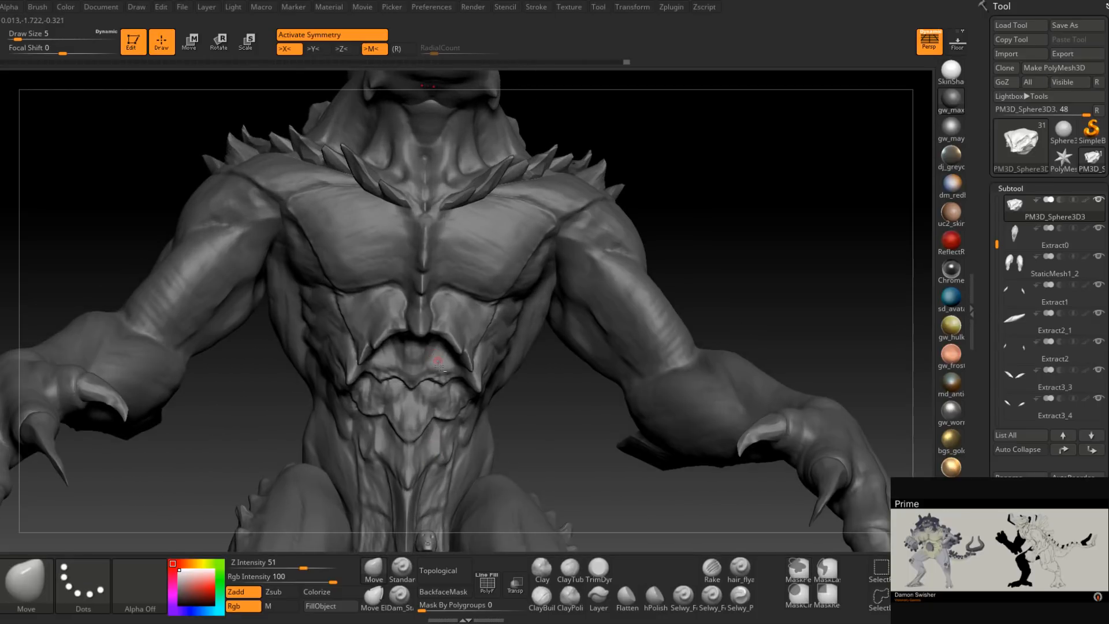
pyautogui.keyDown('alt'); pyautogui.moveTo(447, 426); pyautogui.dragTo(440, 361, button='right'); pyautogui.keyUp('alt')
pyautogui.press('b')
pyautogui.press('e')
pyautogui.press('l')
pyautogui.keyDown('alt'); pyautogui.click(440, 361); pyautogui.keyUp('alt')
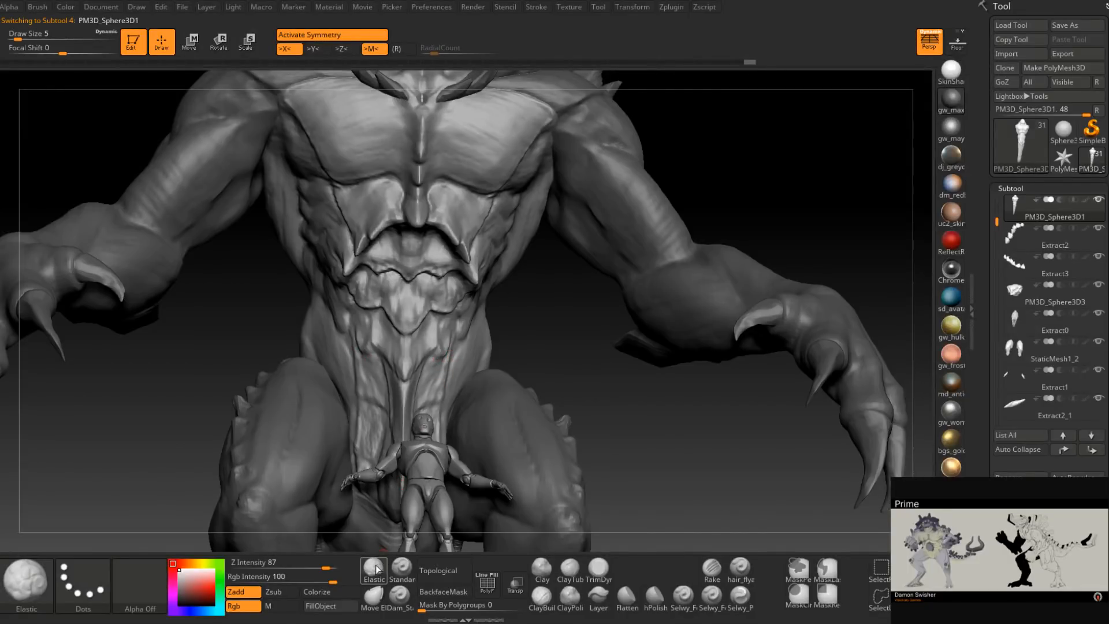
pyautogui.press('b')
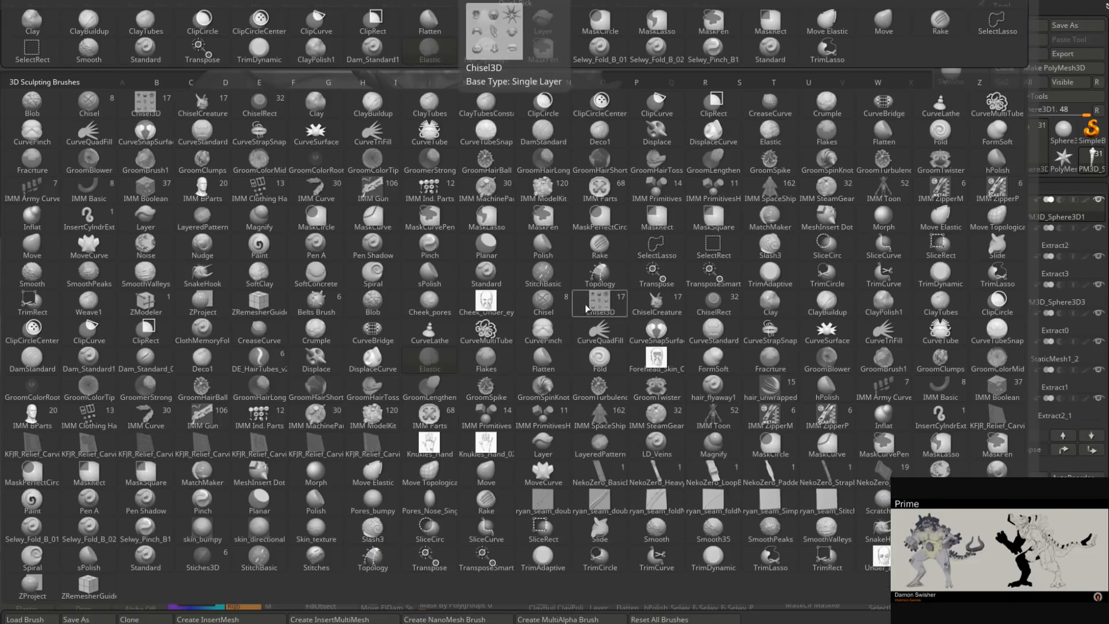
pyautogui.click(890, 28)
pyautogui.moveTo(415, 381); pyautogui.dragTo(395, 398, button='right')
pyautogui.press('space')
pyautogui.moveTo(417, 373); pyautogui.dragTo(441, 373)
pyautogui.moveTo(454, 355)
pyautogui.mouseDown(button='right')
pyautogui.moveTo(437, 377)
pyautogui.moveTo(455, 362)
pyautogui.mouseUp(button='right')
pyautogui.press('space')
pyautogui.moveTo(440, 370); pyautogui.dragTo(444, 368)
pyautogui.moveTo(440, 375); pyautogui.dragTo(457, 371, button='right')
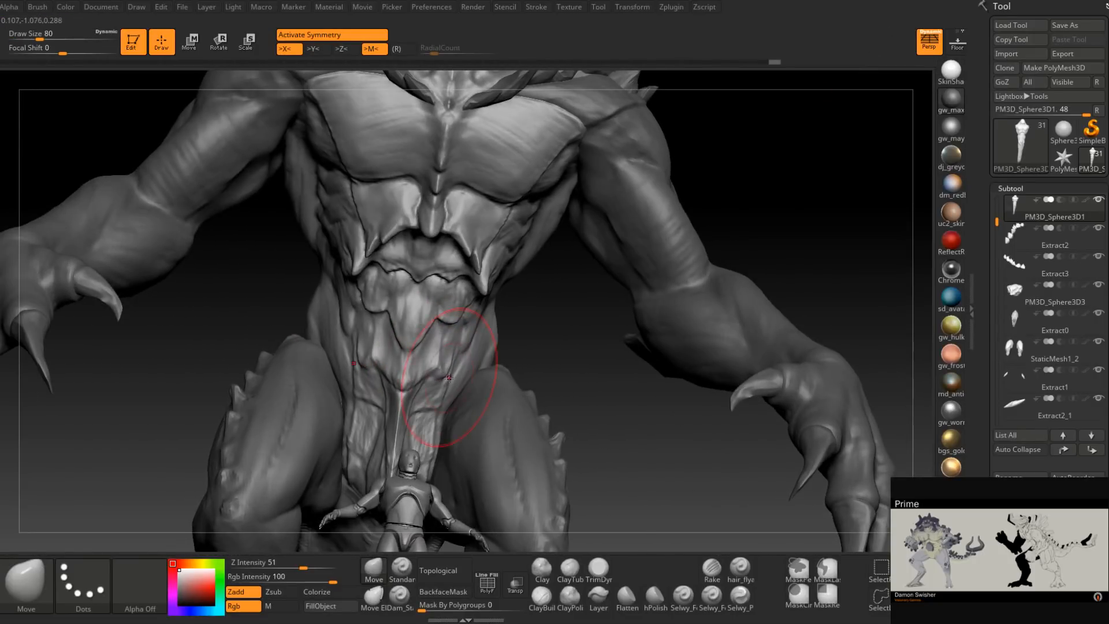
# Adjust the waist and flank contours with the Move brush, reducing the draw size to 65 and 54.
pyautogui.press('space')
pyautogui.moveTo(442, 369); pyautogui.dragTo(435, 367)
pyautogui.moveTo(429, 345); pyautogui.dragTo(376, 315, button='right')
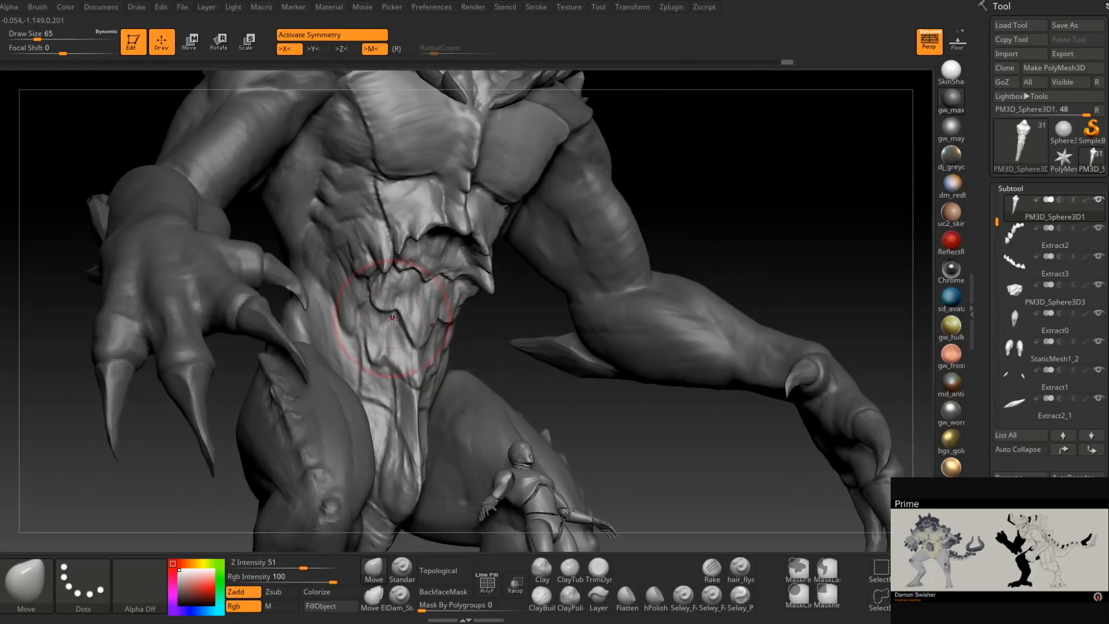
pyautogui.press('space')
pyautogui.moveTo(380, 312); pyautogui.dragTo(374, 312)
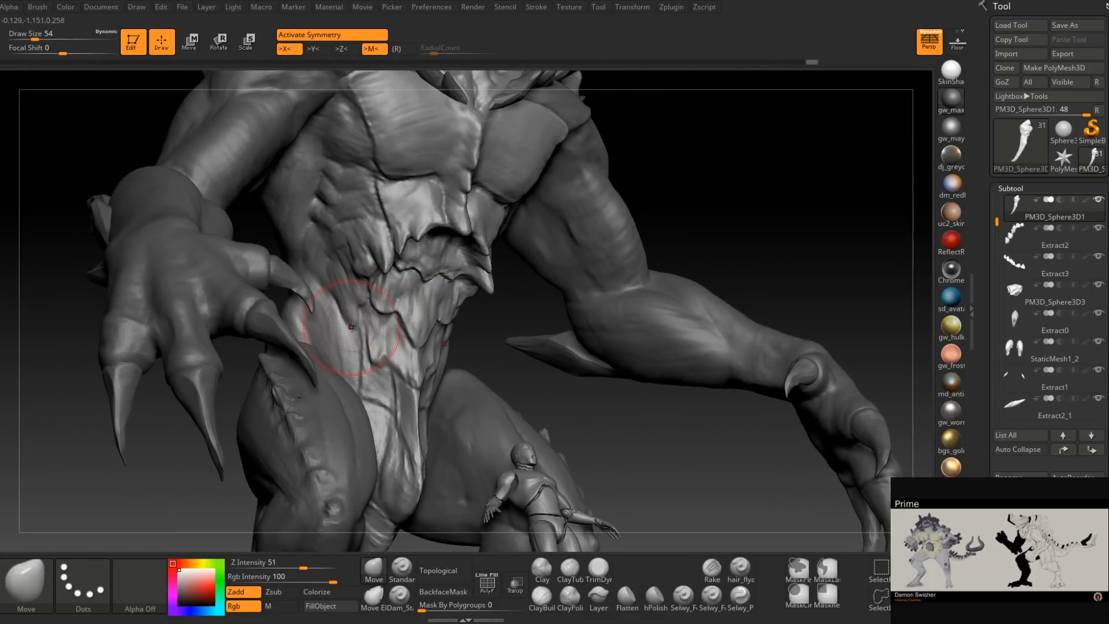
pyautogui.moveTo(331, 301)
pyautogui.mouseDown(button='right')
pyautogui.moveTo(485, 237)
pyautogui.moveTo(508, 347)
pyautogui.moveTo(452, 363)
pyautogui.moveTo(460, 369)
pyautogui.moveTo(470, 335)
pyautogui.moveTo(482, 370)
pyautogui.moveTo(485, 355)
pyautogui.moveTo(466, 356)
pyautogui.moveTo(484, 347)
pyautogui.mouseUp(button='right')
pyautogui.press('space')
pyautogui.moveTo(498, 342); pyautogui.dragTo(508, 342)
pyautogui.moveTo(498, 340)
pyautogui.mouseDown(button='right')
pyautogui.moveTo(433, 337)
pyautogui.moveTo(550, 314)
pyautogui.mouseUp(button='right')
# Choose the ClayBuildup brush and quick-save the project.
pyautogui.click(542, 598)
pyautogui.moveTo(630, 306)
pyautogui.mouseDown(button='right')
pyautogui.moveTo(555, 292)
pyautogui.moveTo(517, 300)
pyautogui.moveTo(527, 345)
pyautogui.moveTo(549, 322)
pyautogui.moveTo(507, 347)
pyautogui.moveTo(539, 344)
pyautogui.moveTo(471, 346)
pyautogui.moveTo(520, 321)
pyautogui.moveTo(496, 388)
pyautogui.moveTo(508, 322)
pyautogui.moveTo(504, 342)
pyautogui.mouseUp(button='right')
pyautogui.moveTo(470, 388)
pyautogui.mouseDown(button='right')
pyautogui.moveTo(359, 309)
pyautogui.moveTo(435, 342)
pyautogui.moveTo(483, 335)
pyautogui.moveTo(458, 371)
pyautogui.moveTo(497, 330)
pyautogui.moveTo(521, 372)
pyautogui.mouseUp(button='right')
pyautogui.moveTo(531, 334)
pyautogui.mouseDown(button='right')
pyautogui.moveTo(520, 334)
pyautogui.moveTo(537, 347)
pyautogui.moveTo(524, 349)
pyautogui.moveTo(519, 298)
pyautogui.mouseUp(button='right')
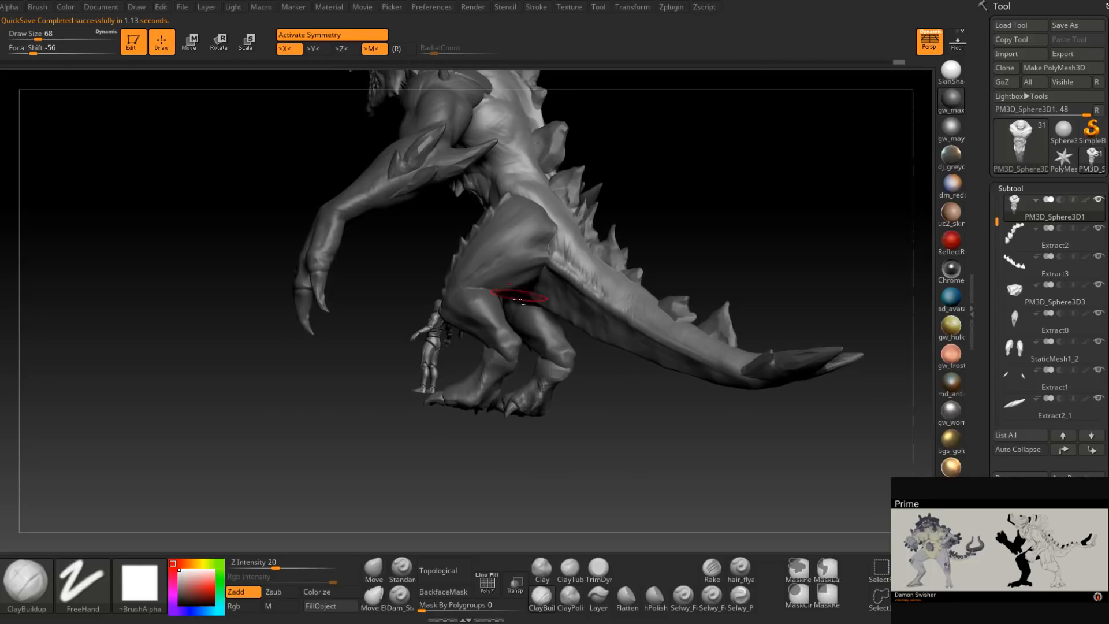
# Move the foot subtool StaticMesh1_5 up the subtool list to directly below the leg subtool StaticMesh1_2.
pyautogui.keyDown('alt'); pyautogui.click(501, 336); pyautogui.keyUp('alt')
pyautogui.moveTo(506, 373); pyautogui.dragTo(755, 260, button='right')
pyautogui.keyDown('alt'); pyautogui.click(486, 379); pyautogui.keyUp('alt')
pyautogui.moveTo(1000, 318); pyautogui.dragTo(999, 279)
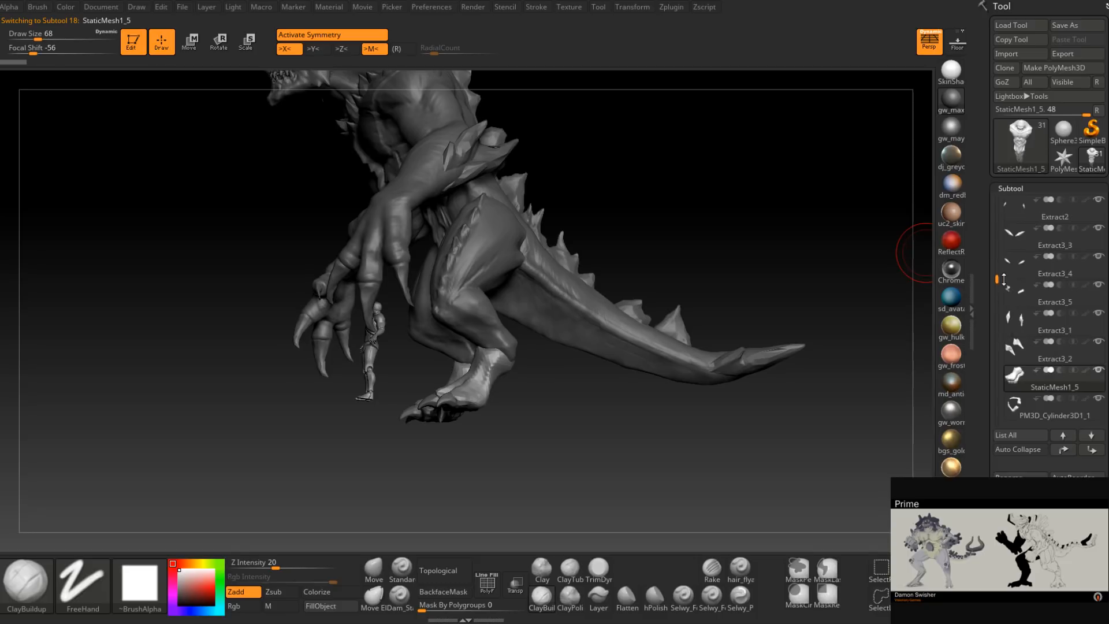
pyautogui.keyDown('alt'); pyautogui.click(486, 331); pyautogui.keyUp('alt')
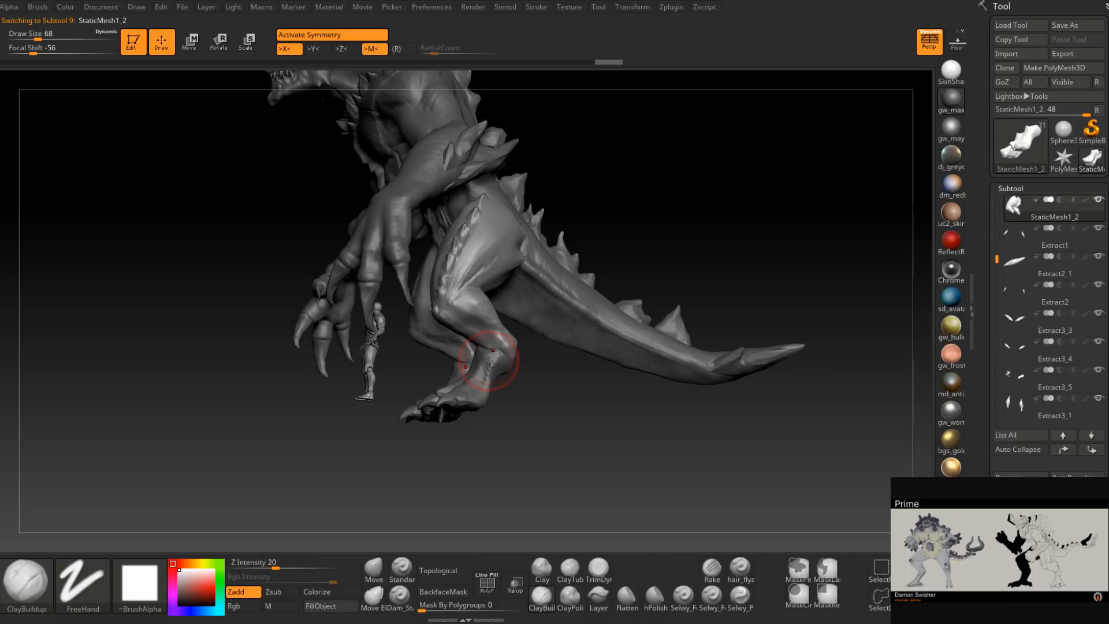
pyautogui.keyDown('alt'); pyautogui.click(486, 378); pyautogui.keyUp('alt')
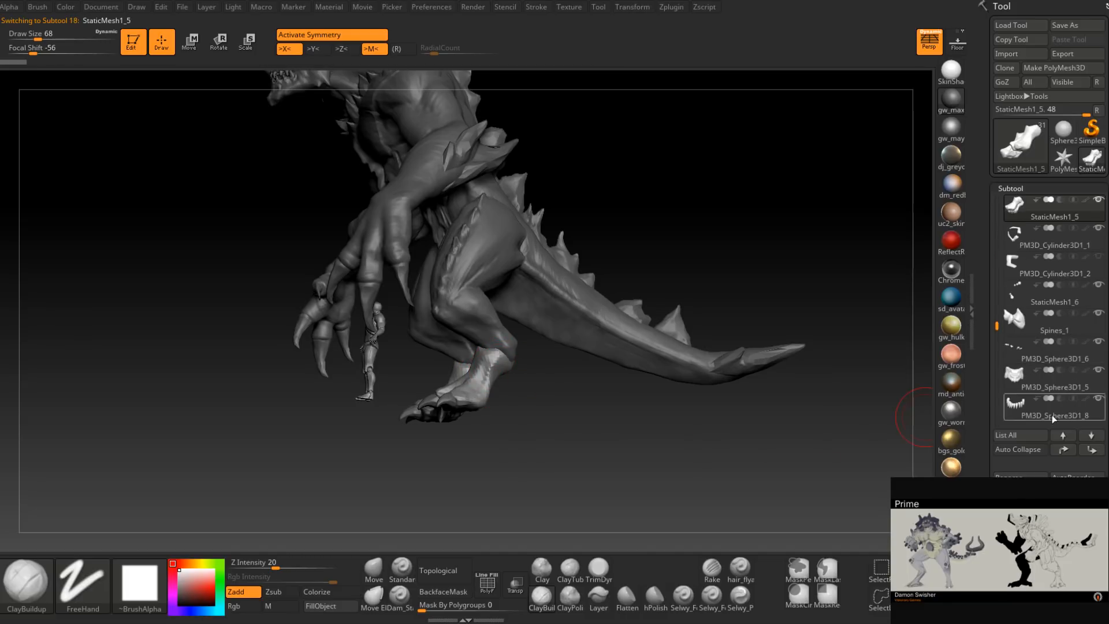
pyautogui.click(1063, 451)
pyautogui.click(1065, 451)
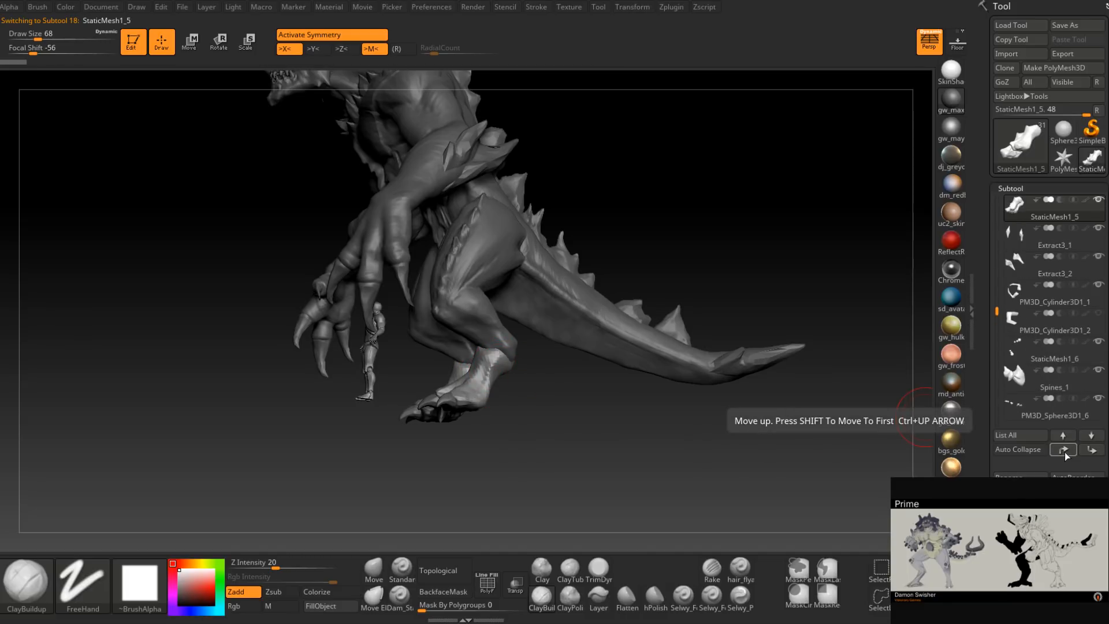
pyautogui.click(1064, 451)
pyautogui.click(1065, 451)
pyautogui.click(1065, 451)
pyautogui.click(1066, 452)
pyautogui.click(1065, 451)
pyautogui.click(1065, 452)
pyautogui.click(1064, 451)
pyautogui.click(1065, 452)
pyautogui.click(1090, 454)
pyautogui.click(1090, 454)
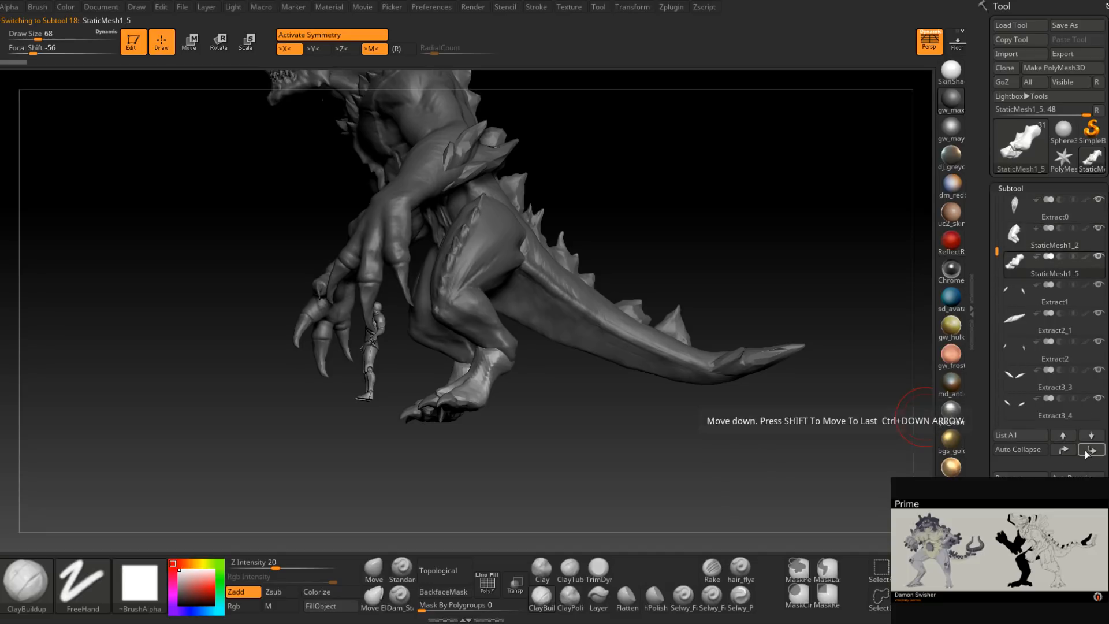
# Select the leg subtool StaticMesh1_2 and merge it down with the foot subtool StaticMesh1_5 below it.
pyautogui.click(1020, 240)
pyautogui.moveTo(567, 404); pyautogui.dragTo(556, 452)
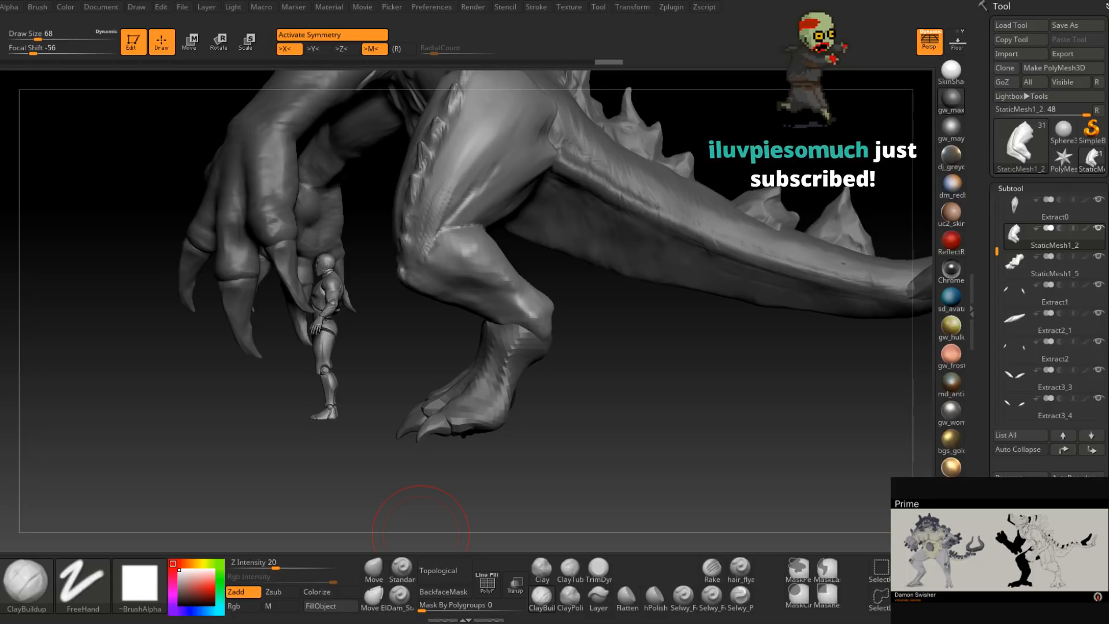
pyautogui.moveTo(598, 405); pyautogui.dragTo(611, 398)
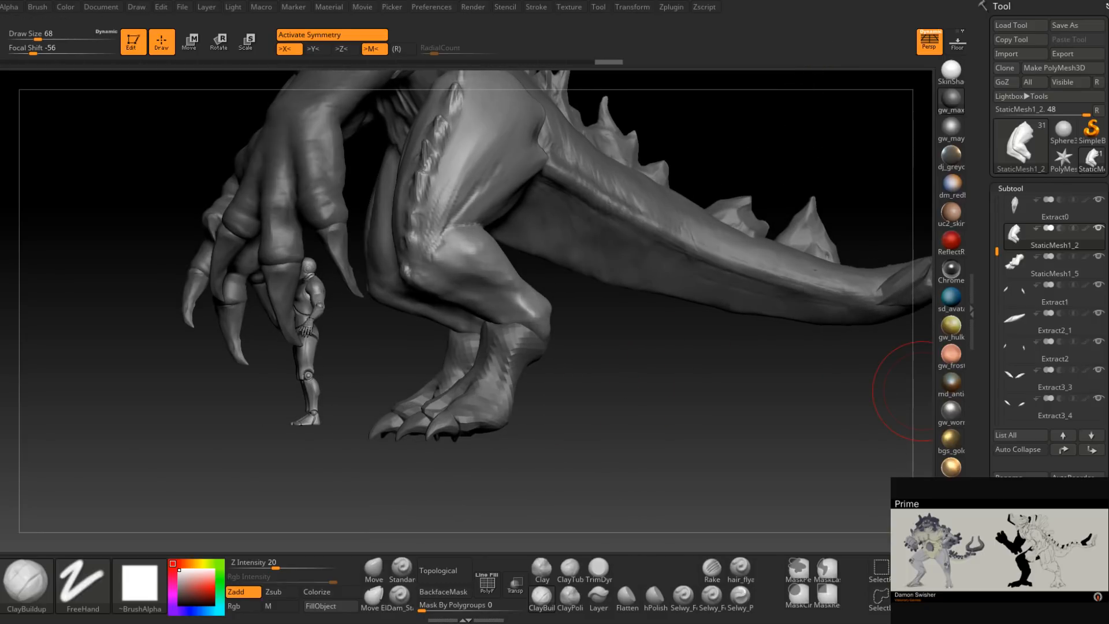
pyautogui.click(1019, 580)
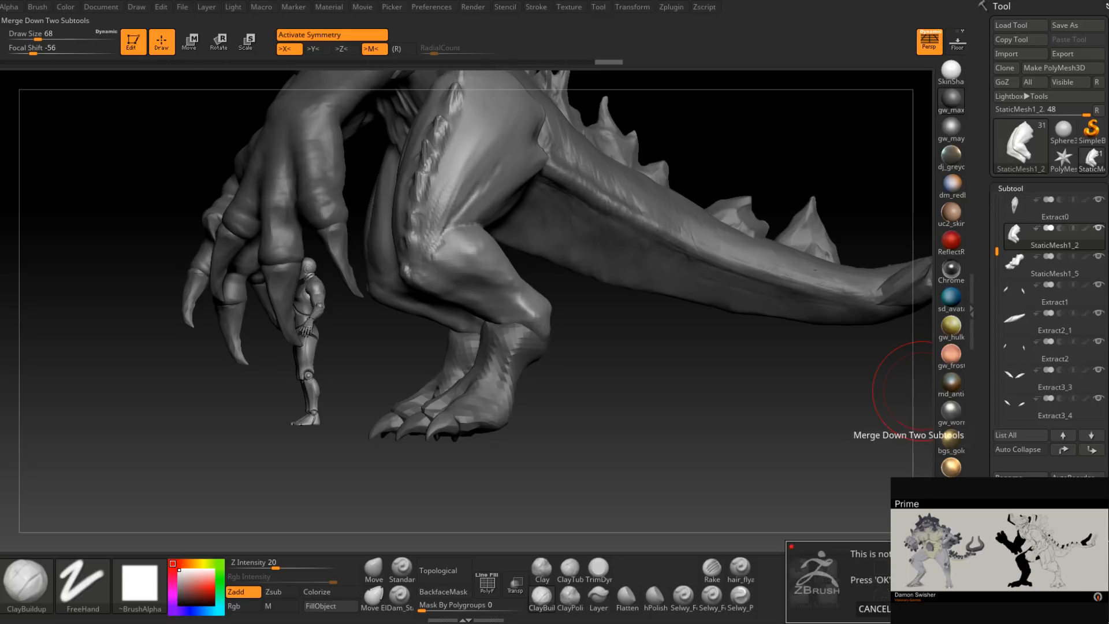
pyautogui.click(1087, 609)
pyautogui.moveTo(544, 426); pyautogui.dragTo(604, 377)
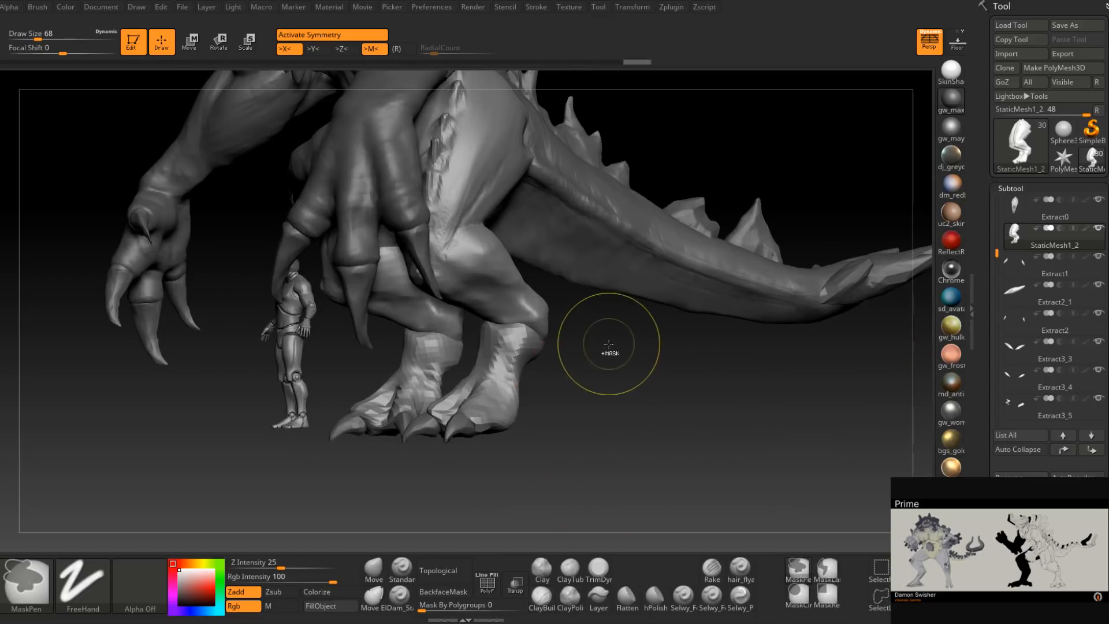
# Set the ClayBuildup draw size to 31 and start filling the seam between the lower leg and foot.
pyautogui.moveTo(584, 508)
pyautogui.mouseDown()
pyautogui.moveTo(584, 523)
pyautogui.moveTo(607, 391)
pyautogui.moveTo(647, 416)
pyautogui.moveTo(636, 416)
pyautogui.mouseUp()
pyautogui.keyDown('ctrl'); pyautogui.moveTo(529, 326); pyautogui.dragTo(527, 370, button='right'); pyautogui.keyUp('ctrl')
pyautogui.moveTo(527, 370); pyautogui.dragTo(492, 421, button='right')
pyautogui.press('space')
pyautogui.moveTo(541, 342); pyautogui.dragTo(527, 341)
pyautogui.moveTo(575, 335)
pyautogui.mouseDown(button='right')
pyautogui.moveTo(547, 316)
pyautogui.moveTo(517, 343)
pyautogui.moveTo(498, 342)
pyautogui.mouseUp(button='right')
pyautogui.moveTo(571, 353); pyautogui.dragTo(537, 312)
pyautogui.moveTo(483, 327)
pyautogui.mouseDown(button='right')
pyautogui.moveTo(532, 329)
pyautogui.moveTo(569, 315)
pyautogui.moveTo(503, 347)
pyautogui.moveTo(520, 353)
pyautogui.moveTo(508, 367)
pyautogui.moveTo(504, 347)
pyautogui.mouseUp(button='right')
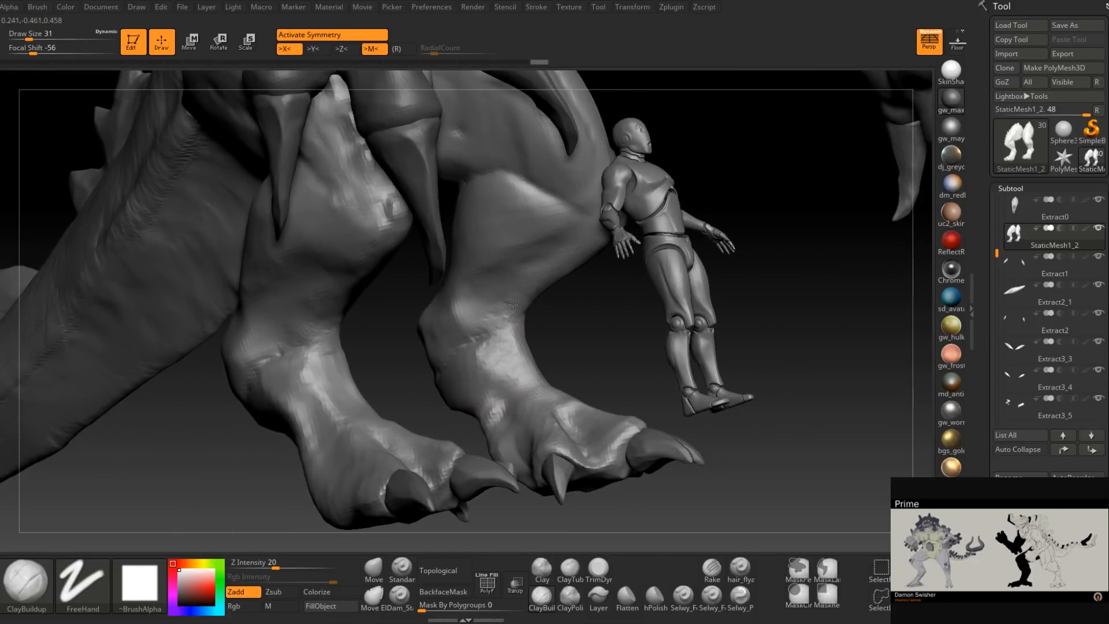
# Build up clay around the front and sides of the ankles to blend the feet into the legs.
pyautogui.moveTo(450, 362); pyautogui.dragTo(476, 360, button='right')
pyautogui.moveTo(517, 369); pyautogui.dragTo(563, 369, button='right')
pyautogui.moveTo(451, 366); pyautogui.dragTo(401, 368)
pyautogui.moveTo(401, 368); pyautogui.dragTo(529, 362, button='right')
pyautogui.moveTo(396, 361); pyautogui.dragTo(425, 370)
pyautogui.moveTo(424, 370)
pyautogui.mouseDown(button='right')
pyautogui.moveTo(554, 367)
pyautogui.moveTo(462, 361)
pyautogui.mouseUp(button='right')
pyautogui.moveTo(367, 361); pyautogui.dragTo(372, 403)
pyautogui.moveTo(396, 358); pyautogui.dragTo(380, 334, button='right')
pyautogui.moveTo(372, 323); pyautogui.dragTo(407, 363)
# Blend the seam around the back of the ankle and heel joint with ClayBuildup and save the project.
pyautogui.moveTo(408, 364); pyautogui.dragTo(355, 359, button='right')
pyautogui.moveTo(411, 334); pyautogui.dragTo(432, 355)
pyautogui.moveTo(433, 355); pyautogui.dragTo(423, 371, button='right')
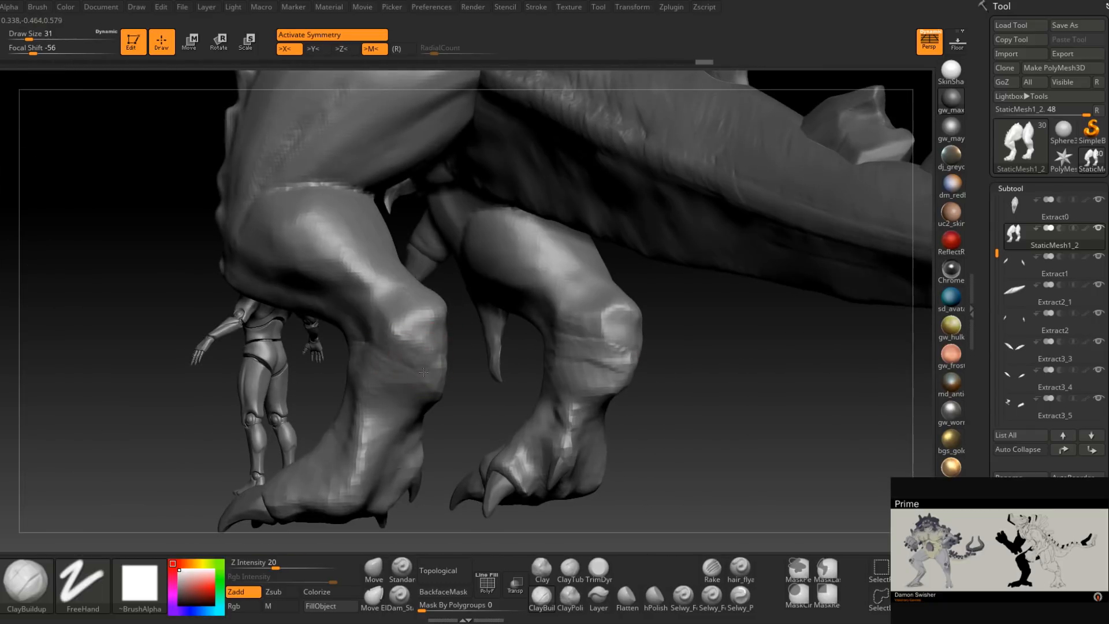
pyautogui.moveTo(398, 345); pyautogui.dragTo(427, 369)
pyautogui.moveTo(430, 373); pyautogui.dragTo(388, 365, button='right')
pyautogui.moveTo(379, 363)
pyautogui.mouseDown()
pyautogui.moveTo(354, 334)
pyautogui.moveTo(404, 309)
pyautogui.mouseUp()
pyautogui.moveTo(404, 312)
pyautogui.mouseDown(button='right')
pyautogui.moveTo(445, 359)
pyautogui.moveTo(391, 383)
pyautogui.moveTo(406, 422)
pyautogui.moveTo(353, 399)
pyautogui.moveTo(442, 379)
pyautogui.mouseUp(button='right')
pyautogui.moveTo(533, 324); pyautogui.dragTo(528, 383, button='right')
pyautogui.moveTo(615, 402); pyautogui.dragTo(658, 330, button='right')
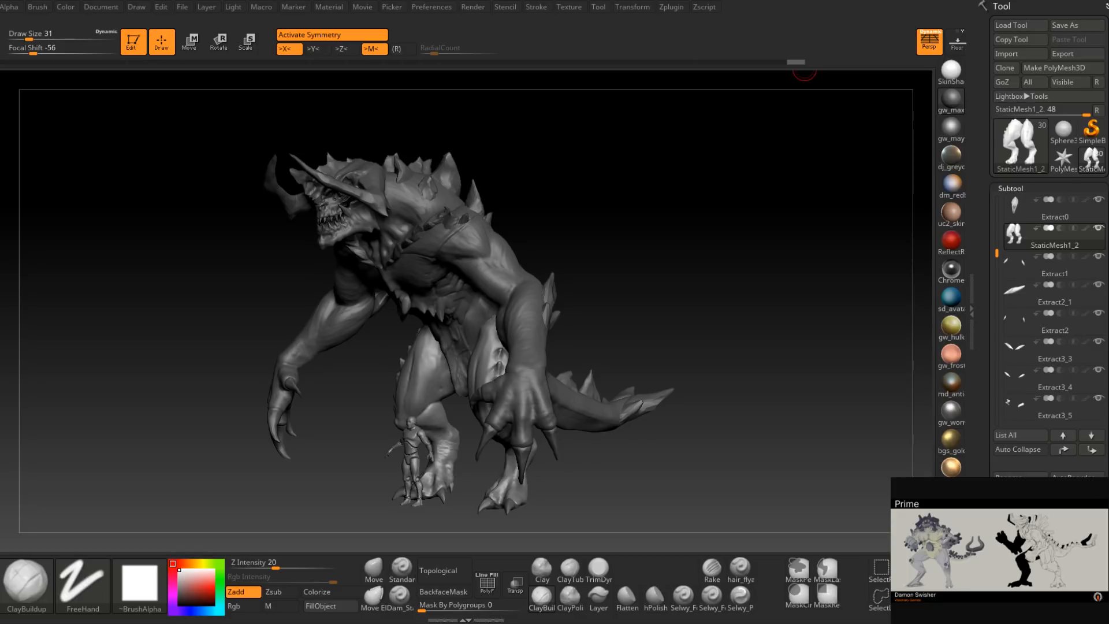
pyautogui.hotkey('ctrl', 's')
# Switch to the Name Picker Wheel page in the browser, spin the wheel and dismiss the result.
pyautogui.moveTo(804, 71); pyautogui.dragTo(541, 2)
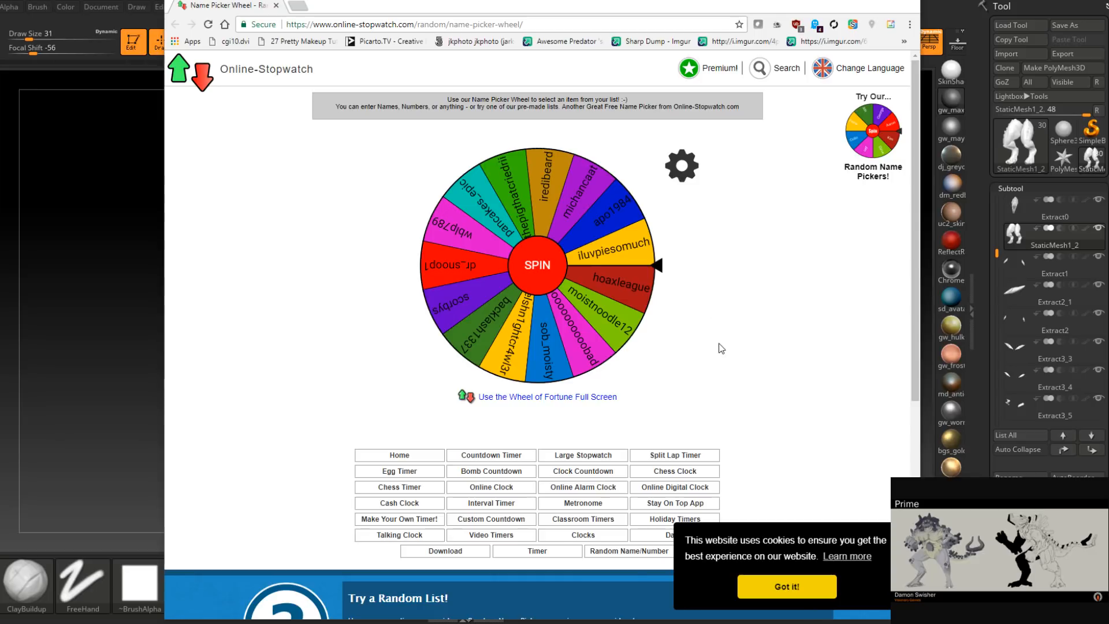
pyautogui.click(548, 269)
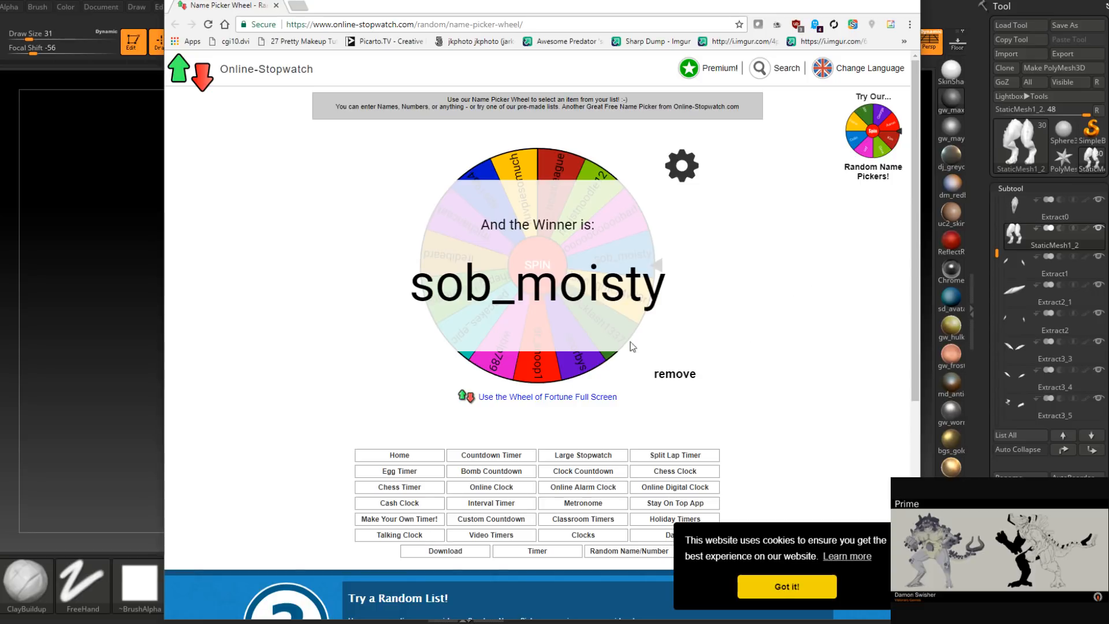
pyautogui.click(525, 298)
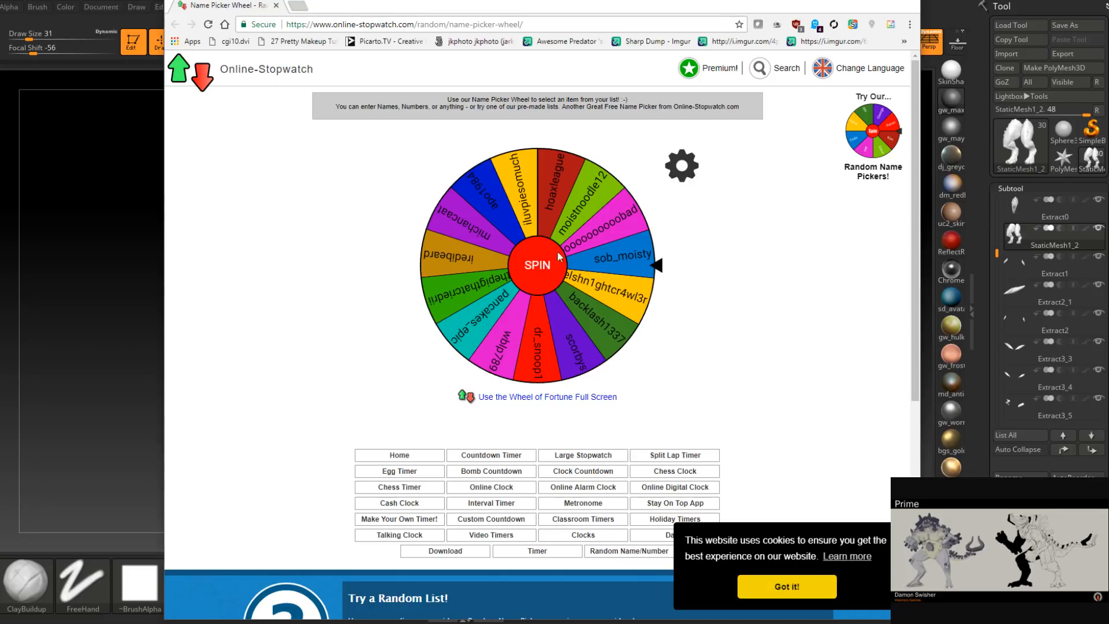
# Remove one participant's username from the wheel's name list, apply the list and spin the wheel again.
pyautogui.click(682, 168)
pyautogui.scroll(1, 512, 250)
pyautogui.scroll(4, 526, 257)
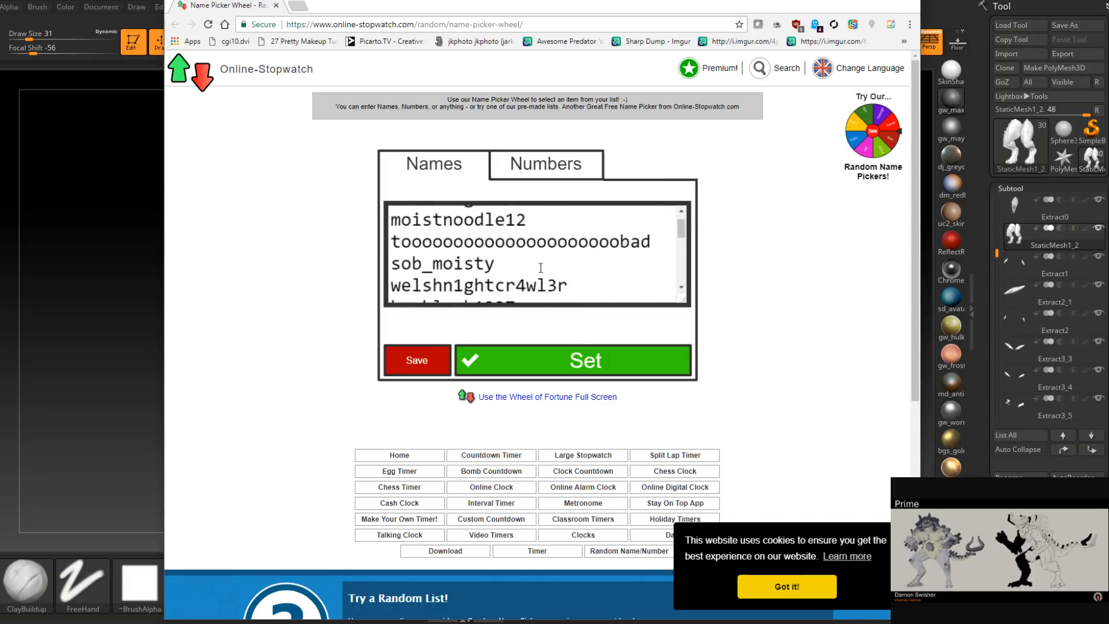
pyautogui.scroll(-1, 541, 267)
pyautogui.click(618, 364)
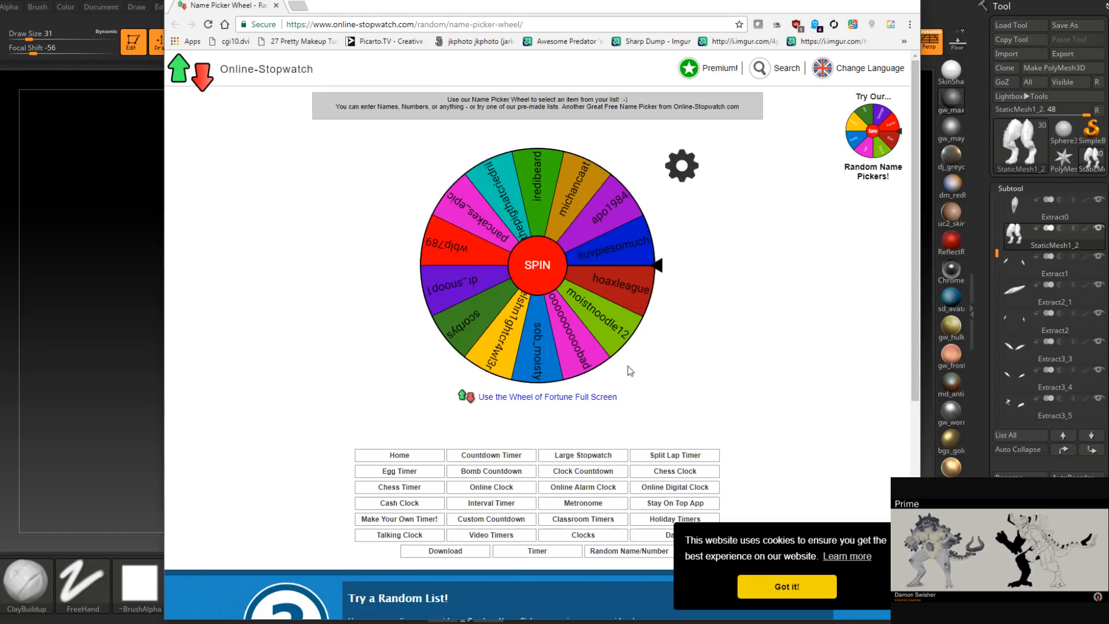
pyautogui.click(554, 272)
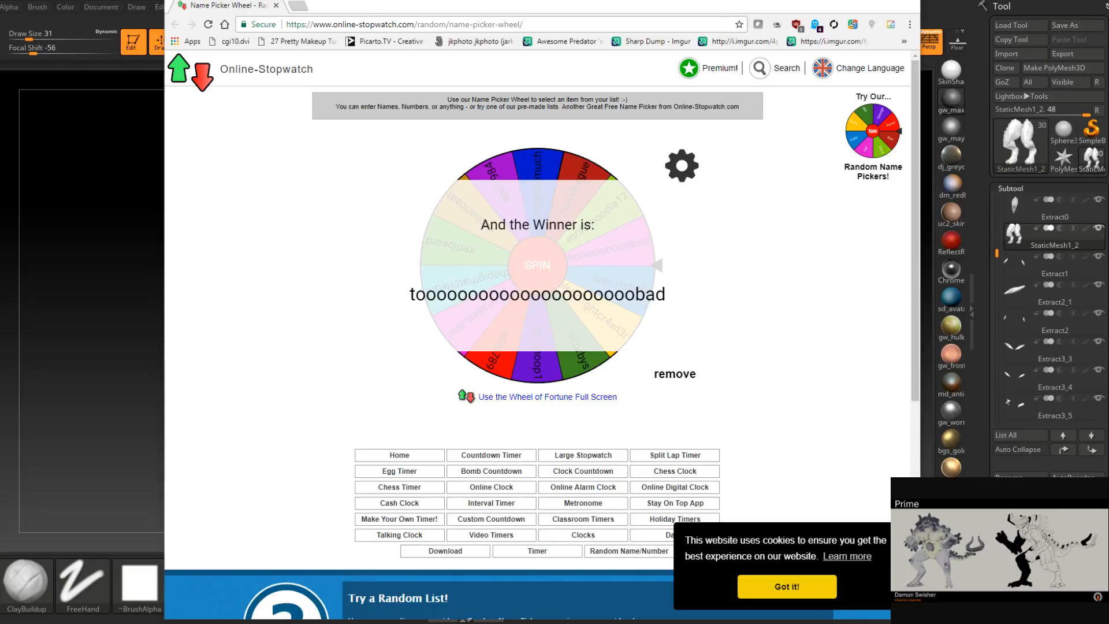
# Switch back to ZBrush and move the leg subtool StaticMesh1_2 up to directly below the torso subtool PM3D_Sphere3D1.
pyautogui.hotkey('alt', 'Tab')
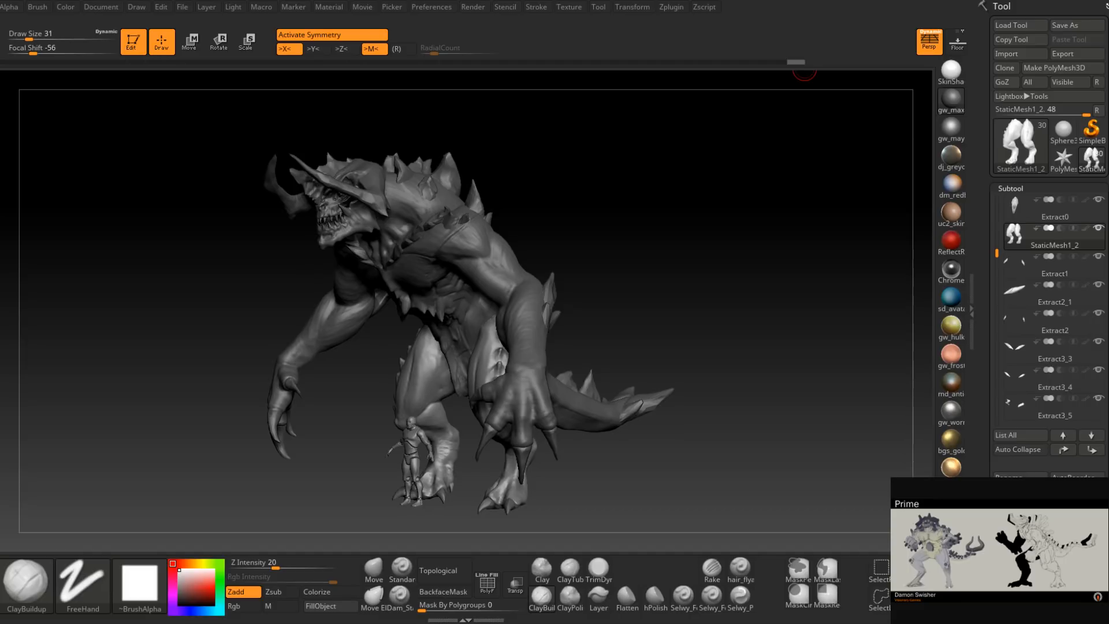
pyautogui.moveTo(661, 327)
pyautogui.mouseDown()
pyautogui.moveTo(607, 328)
pyautogui.moveTo(578, 358)
pyautogui.moveTo(535, 371)
pyautogui.mouseUp()
pyautogui.keyDown('alt'); pyautogui.click(573, 374); pyautogui.keyUp('alt')
pyautogui.moveTo(574, 374)
pyautogui.keyDown('ctrl'); pyautogui.mouseDown(button='right')
pyautogui.moveTo(511, 353)
pyautogui.moveTo(562, 342)
pyautogui.moveTo(577, 357)
pyautogui.mouseUp(button='right'); pyautogui.keyUp('ctrl')
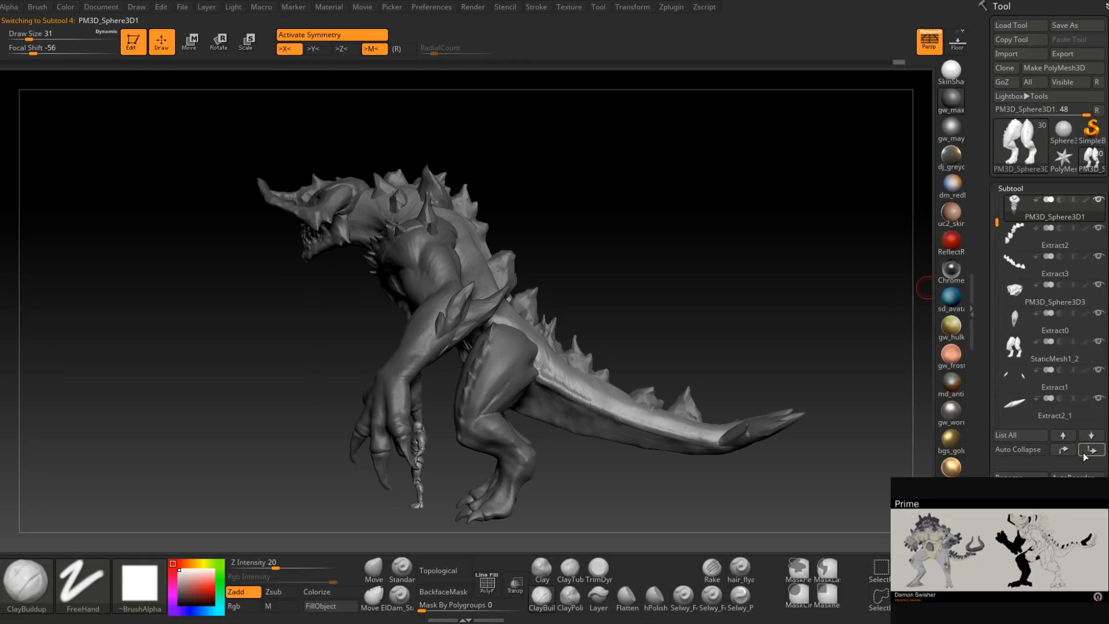
pyautogui.click(1034, 354)
pyautogui.click(1065, 450)
pyautogui.click(1064, 450)
pyautogui.click(1066, 450)
pyautogui.click(1066, 451)
# Select the torso subtool PM3D_Sphere3D1 and merge it down with the leg subtool StaticMesh1_2.
pyautogui.keyDown('alt'); pyautogui.click(587, 399); pyautogui.keyUp('alt')
pyautogui.moveTo(602, 391)
pyautogui.mouseDown(button='right')
pyautogui.moveTo(623, 400)
pyautogui.moveTo(594, 453)
pyautogui.moveTo(595, 400)
pyautogui.moveTo(592, 421)
pyautogui.mouseUp(button='right')
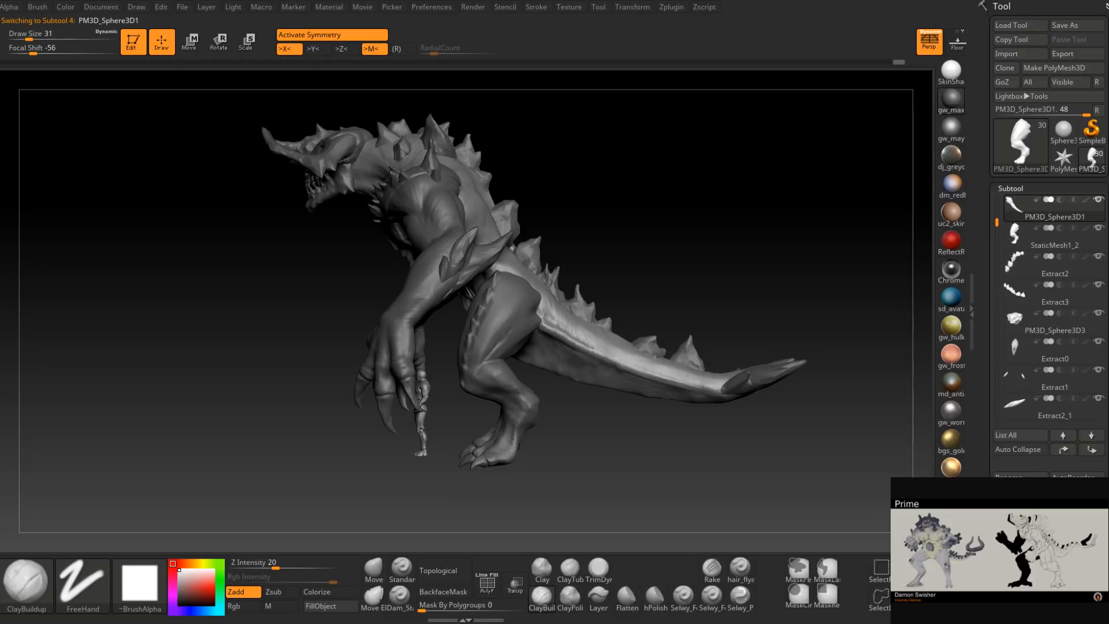
pyautogui.moveTo(985, 551); pyautogui.dragTo(986, 420)
pyautogui.click(1028, 475)
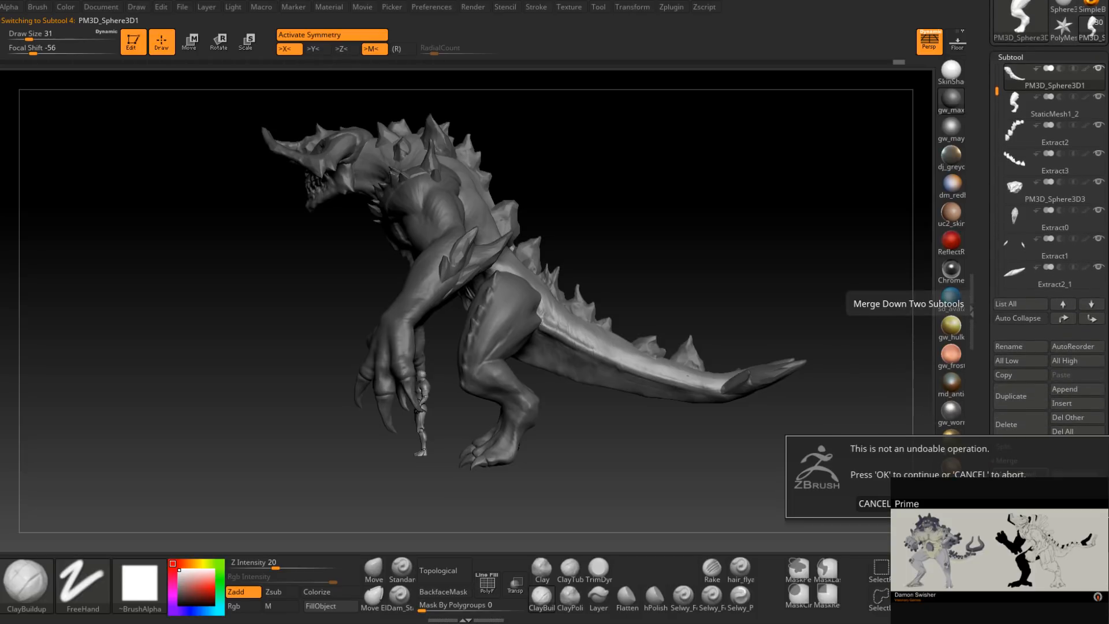
pyautogui.click(1024, 503)
pyautogui.moveTo(610, 424)
pyautogui.mouseDown(button='right')
pyautogui.moveTo(531, 386)
pyautogui.moveTo(533, 431)
pyautogui.moveTo(575, 317)
pyautogui.moveTo(584, 329)
pyautogui.moveTo(575, 367)
pyautogui.moveTo(643, 356)
pyautogui.moveTo(630, 352)
pyautogui.mouseUp(button='right')
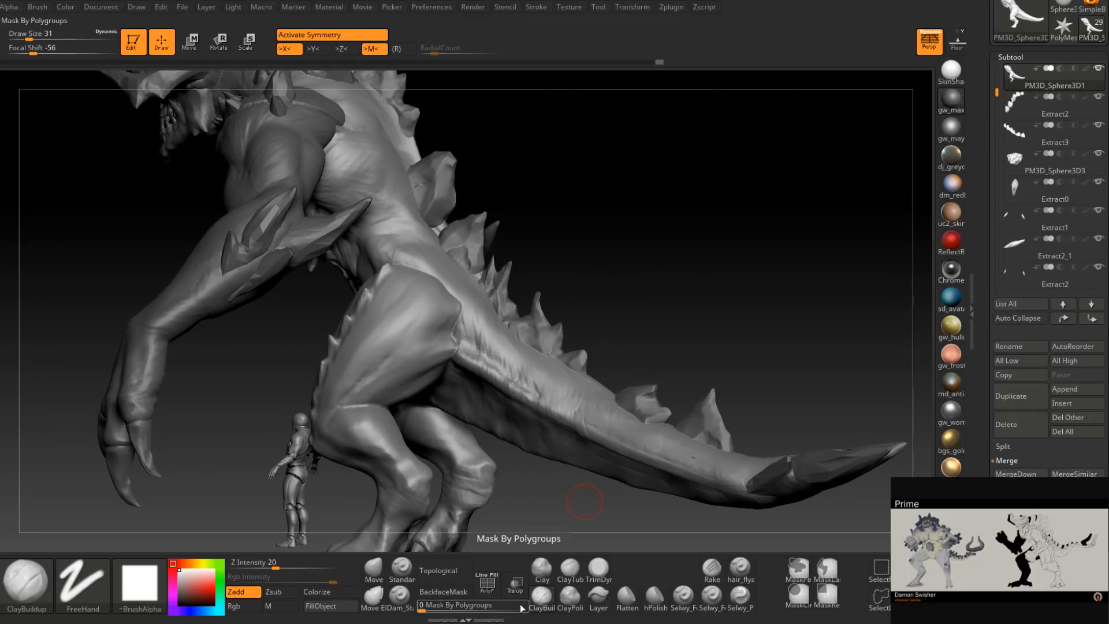
pyautogui.press('b')
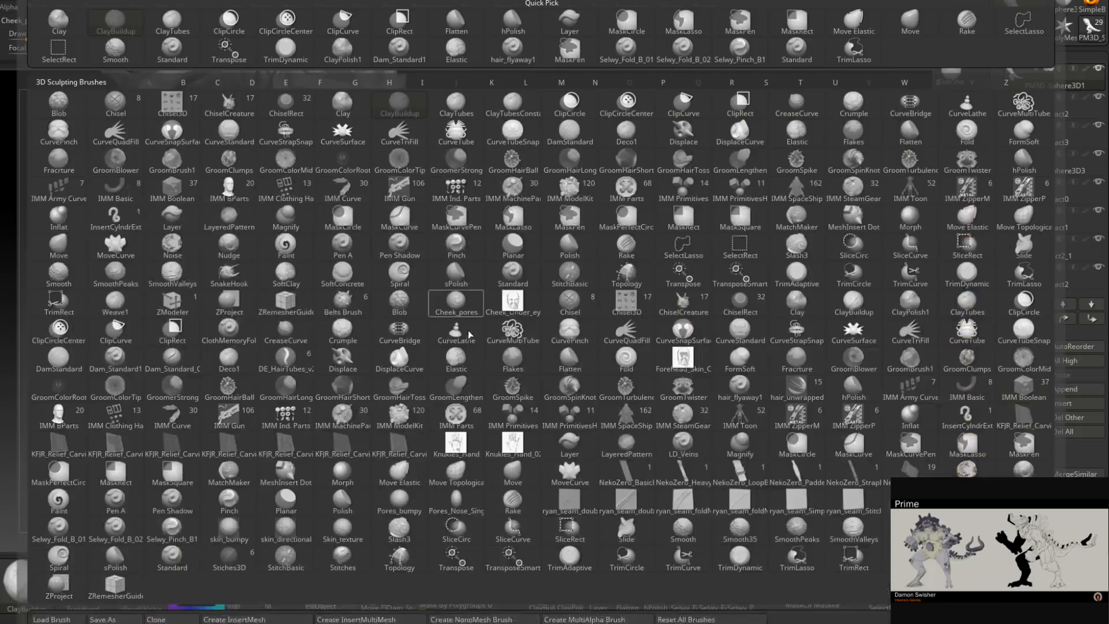
pyautogui.click(11, 449)
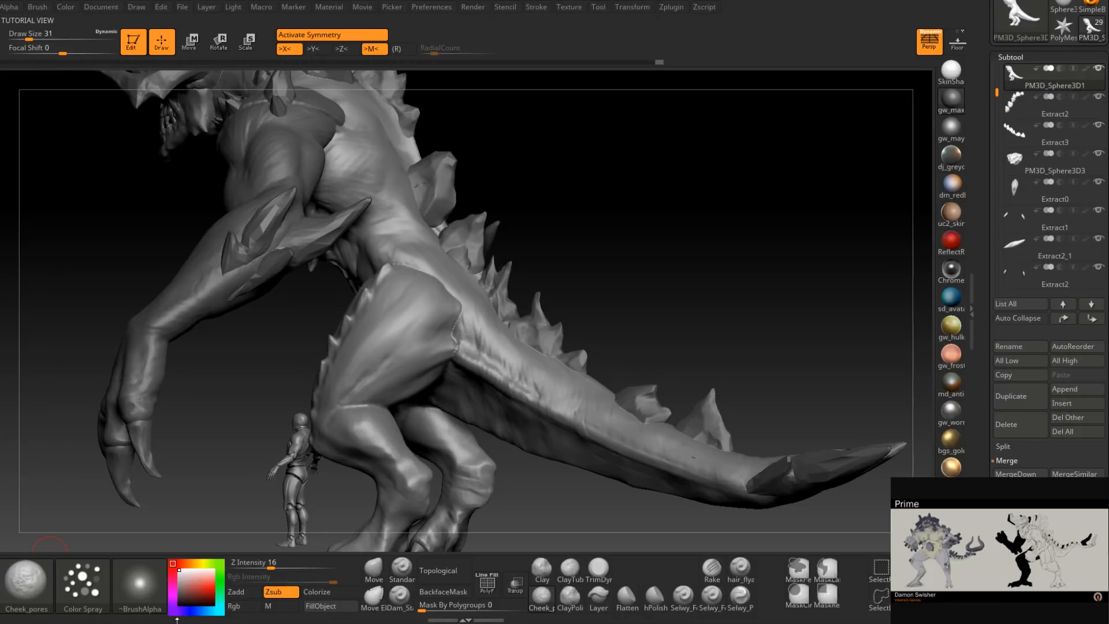
pyautogui.click(546, 602)
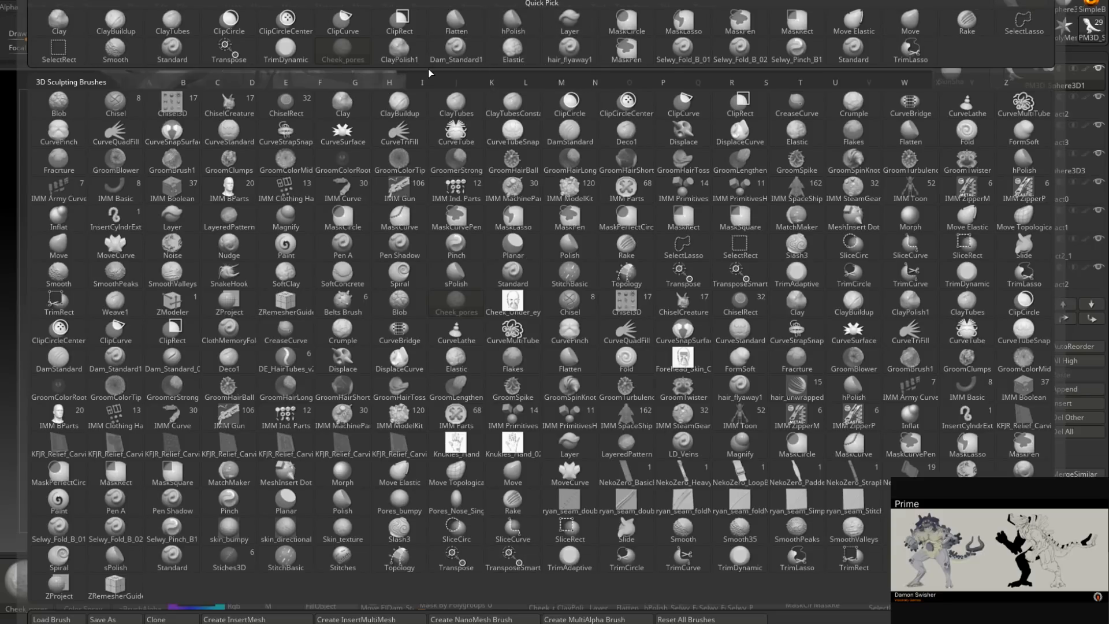
pyautogui.click(224, 82)
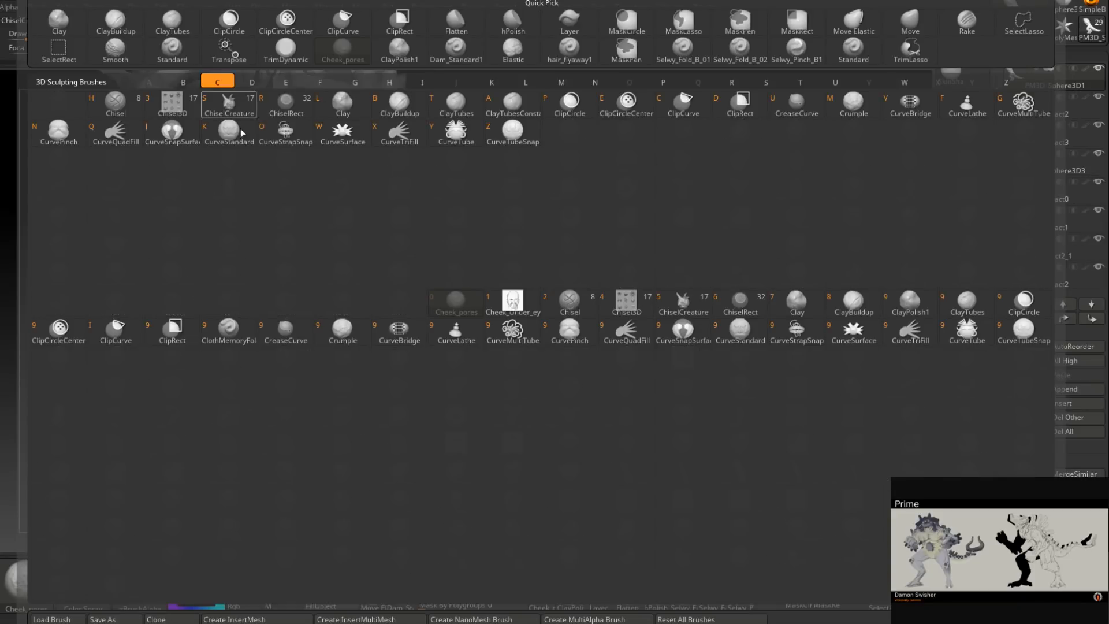
pyautogui.click(408, 110)
# Set the ClayBuildup draw size to 33 and start blending the top of the thigh into the hip.
pyautogui.moveTo(459, 281)
pyautogui.keyDown('ctrl'); pyautogui.mouseDown(button='right')
pyautogui.moveTo(462, 316)
pyautogui.moveTo(480, 322)
pyautogui.mouseUp(button='right'); pyautogui.keyUp('ctrl')
pyautogui.press('space')
pyautogui.moveTo(480, 322); pyautogui.dragTo(486, 311)
pyautogui.moveTo(478, 315); pyautogui.dragTo(498, 336, button='right')
pyautogui.moveTo(488, 309)
pyautogui.mouseDown()
pyautogui.moveTo(456, 280)
pyautogui.moveTo(477, 277)
pyautogui.moveTo(458, 260)
pyautogui.moveTo(446, 272)
pyautogui.moveTo(404, 240)
pyautogui.moveTo(376, 250)
pyautogui.moveTo(387, 266)
pyautogui.mouseUp()
pyautogui.moveTo(386, 267); pyautogui.dragTo(424, 260, button='right')
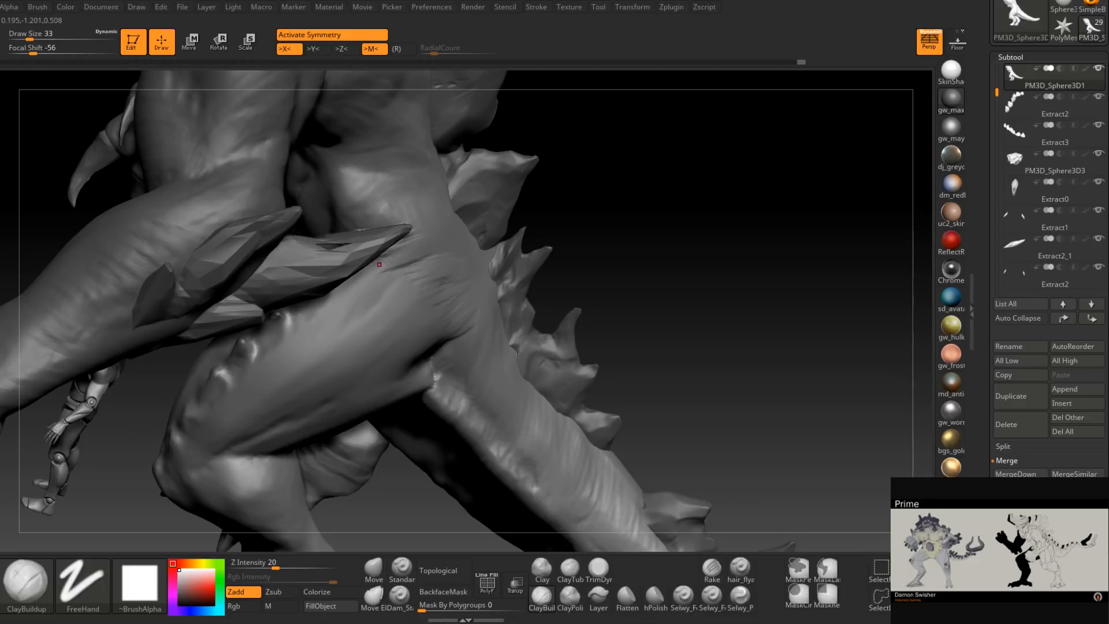
# Sculpt diagonal skin folds across the hip and toward the waist with ClayBuildup.
pyautogui.moveTo(433, 255); pyautogui.dragTo(393, 269)
pyautogui.moveTo(393, 269); pyautogui.dragTo(425, 263, button='right')
pyautogui.moveTo(431, 262)
pyautogui.mouseDown()
pyautogui.moveTo(363, 276)
pyautogui.moveTo(434, 269)
pyautogui.moveTo(457, 290)
pyautogui.mouseUp()
pyautogui.moveTo(369, 259); pyautogui.dragTo(386, 252)
pyautogui.moveTo(386, 251); pyautogui.dragTo(396, 286, button='right')
pyautogui.moveTo(384, 223)
pyautogui.mouseDown()
pyautogui.moveTo(355, 237)
pyautogui.moveTo(331, 226)
pyautogui.moveTo(375, 218)
pyautogui.mouseUp()
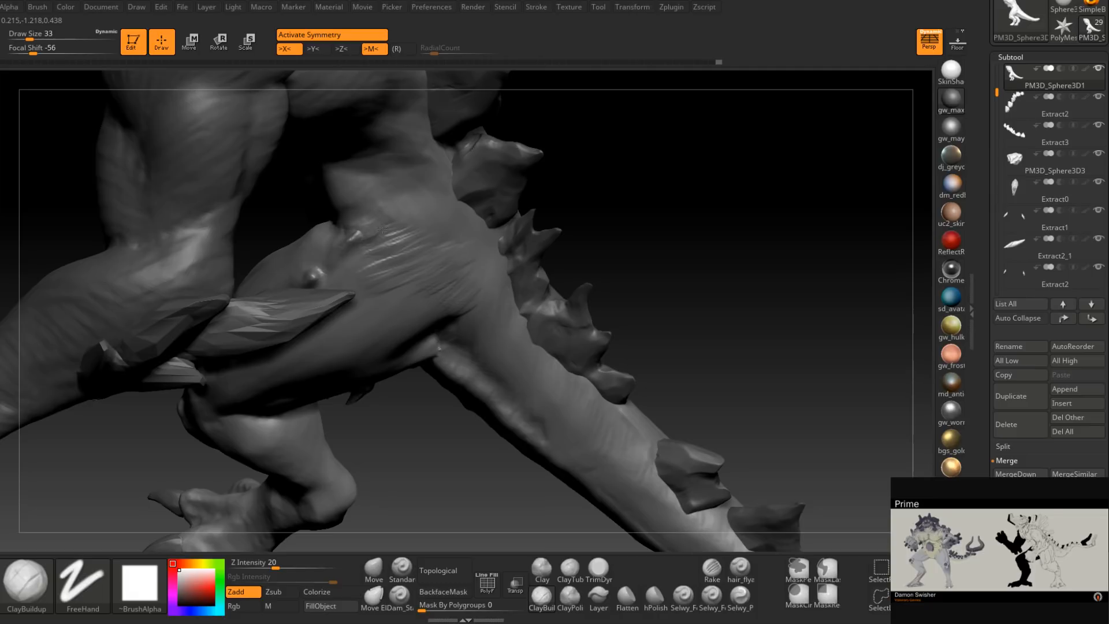
pyautogui.moveTo(386, 223); pyautogui.dragTo(369, 222, button='right')
pyautogui.moveTo(369, 225); pyautogui.dragTo(382, 213)
pyautogui.moveTo(405, 238)
pyautogui.mouseDown(button='right')
pyautogui.moveTo(393, 228)
pyautogui.moveTo(389, 266)
pyautogui.mouseUp(button='right')
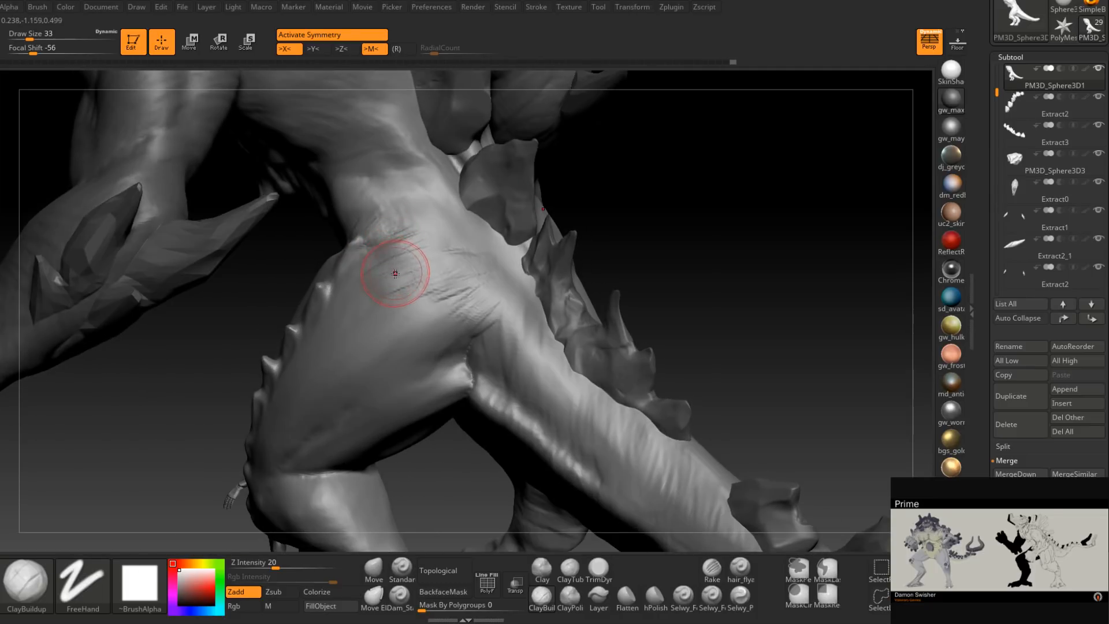
# Reduce the draw size to 29 and refine the skin folds over the upper hip.
pyautogui.moveTo(388, 277)
pyautogui.mouseDown(button='right')
pyautogui.moveTo(448, 265)
pyautogui.moveTo(300, 299)
pyautogui.moveTo(421, 247)
pyautogui.mouseUp(button='right')
pyautogui.press('space')
pyautogui.moveTo(433, 261); pyautogui.dragTo(438, 260)
pyautogui.moveTo(433, 261)
pyautogui.mouseDown(button='right')
pyautogui.moveTo(418, 258)
pyautogui.moveTo(430, 251)
pyautogui.mouseUp(button='right')
pyautogui.moveTo(444, 248); pyautogui.dragTo(428, 273)
pyautogui.moveTo(428, 272)
pyautogui.mouseDown(button='right')
pyautogui.moveTo(448, 248)
pyautogui.moveTo(482, 265)
pyautogui.moveTo(437, 273)
pyautogui.moveTo(423, 298)
pyautogui.moveTo(414, 282)
pyautogui.moveTo(350, 333)
pyautogui.moveTo(359, 324)
pyautogui.mouseUp(button='right')
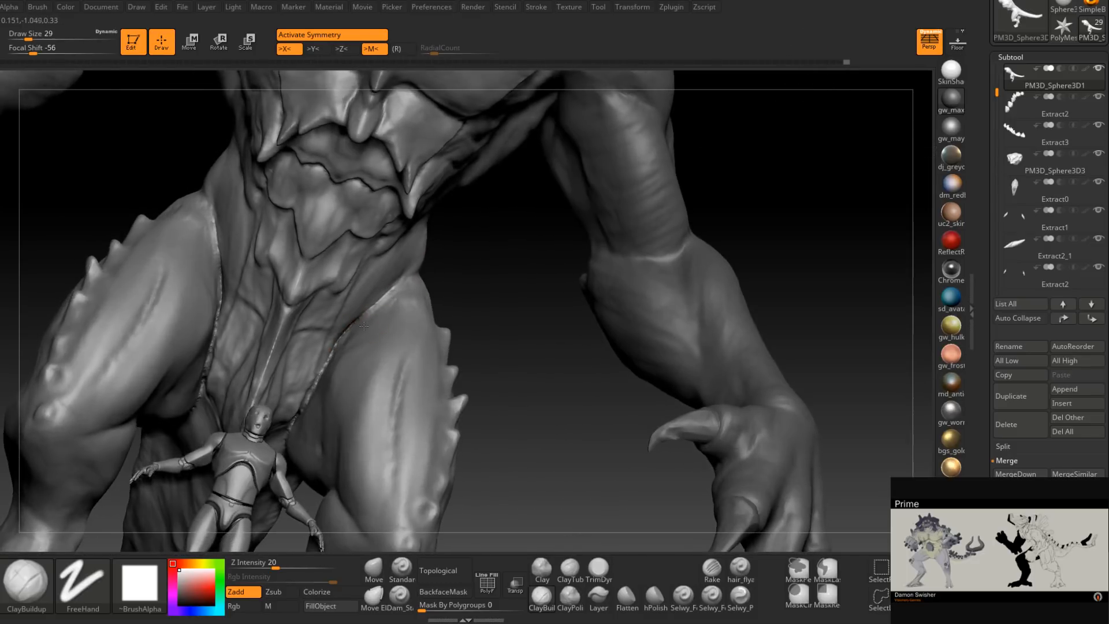
# Reduce the draw size to 23 and smooth the seam between the inner thighs and the lower abdomen.
pyautogui.press('space')
pyautogui.moveTo(360, 323); pyautogui.dragTo(354, 323)
pyautogui.keyDown('shift'); pyautogui.moveTo(359, 319); pyautogui.dragTo(355, 324); pyautogui.keyUp('shift')
pyautogui.keyDown('shift'); pyautogui.moveTo(385, 298); pyautogui.dragTo(328, 364); pyautogui.keyUp('shift')
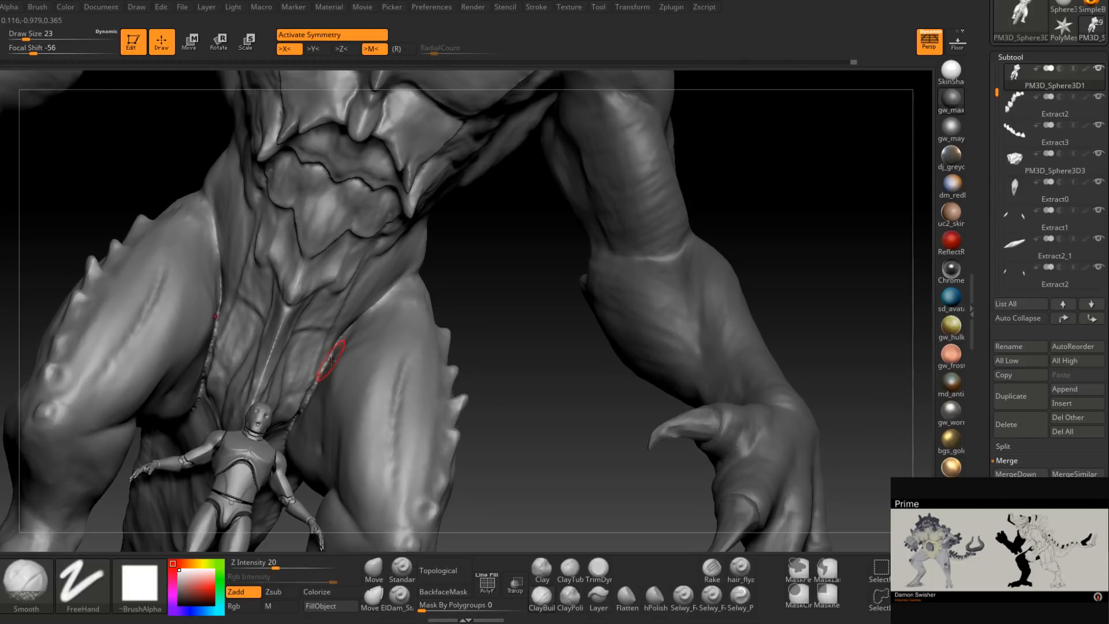
pyautogui.moveTo(328, 364); pyautogui.dragTo(340, 348, button='right')
pyautogui.keyDown('shift'); pyautogui.moveTo(328, 357); pyautogui.dragTo(311, 380); pyautogui.keyUp('shift')
pyautogui.moveTo(311, 381); pyautogui.dragTo(315, 413, button='right')
pyautogui.keyDown('shift'); pyautogui.moveTo(321, 369); pyautogui.dragTo(312, 388); pyautogui.keyUp('shift')
pyautogui.moveTo(313, 388); pyautogui.dragTo(291, 426, button='right')
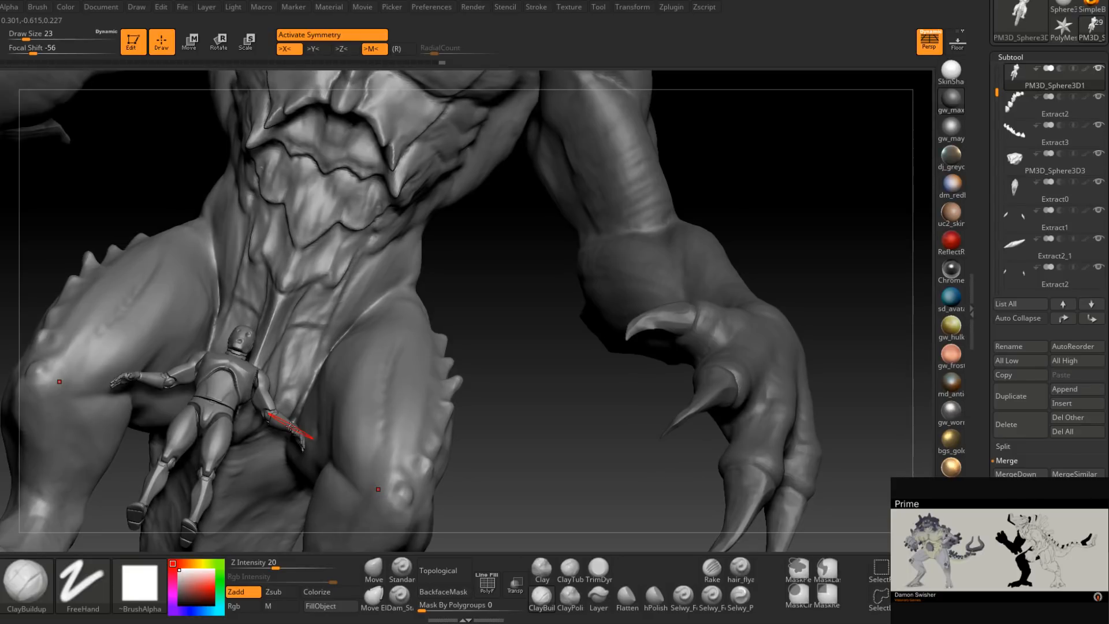
pyautogui.moveTo(291, 425); pyautogui.dragTo(335, 337, button='right')
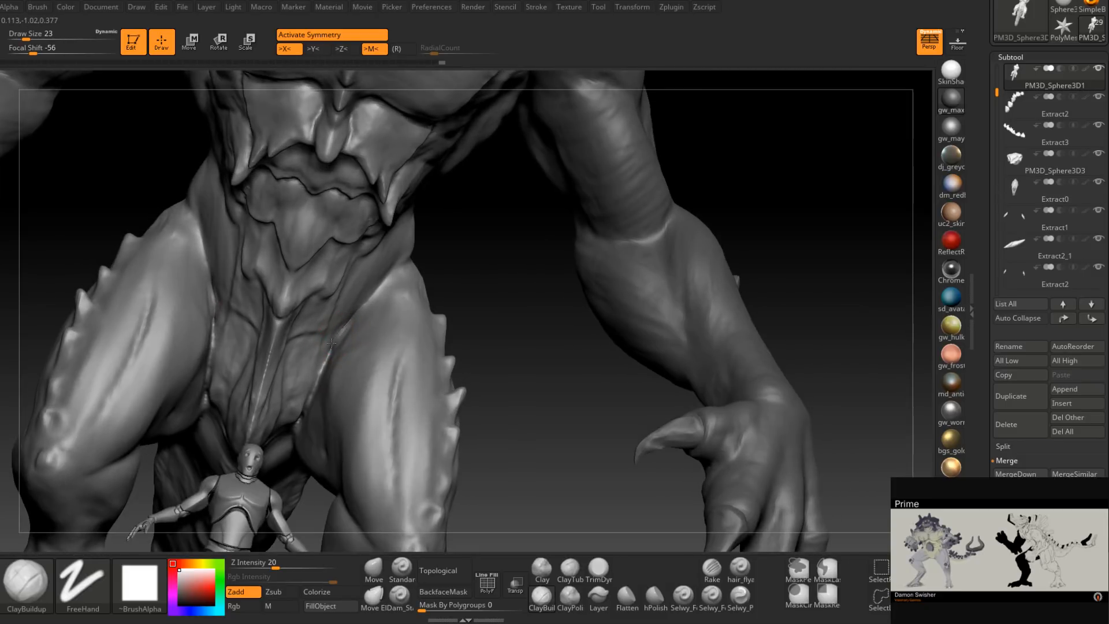
pyautogui.press('shift')
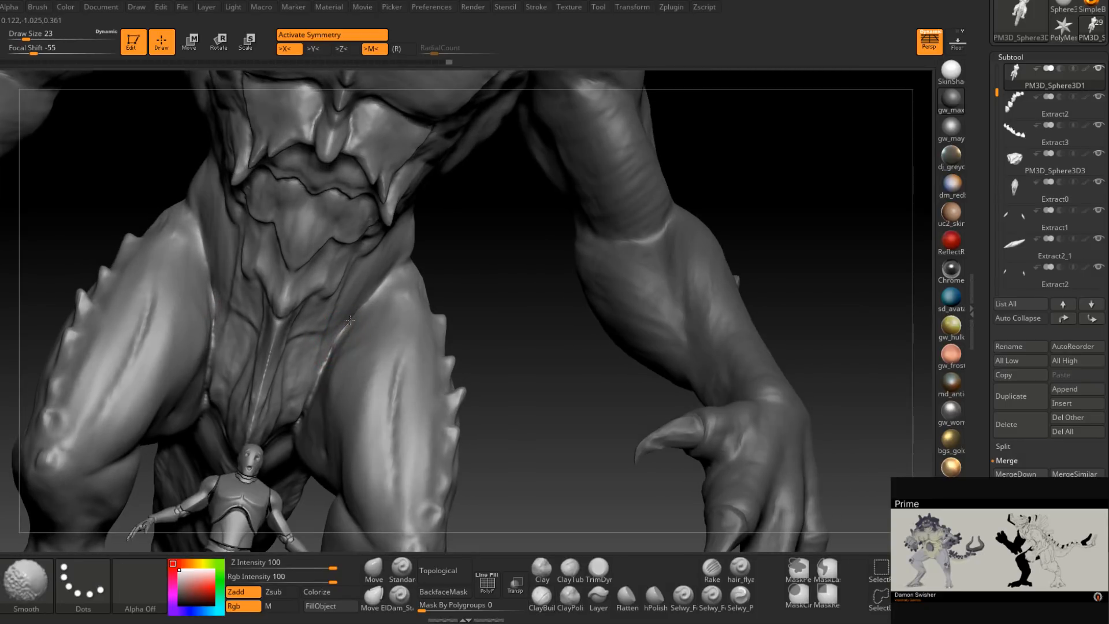
# Set the ClayBuildup draw size to 35 and sculpt skin folds where the rear thigh meets the tail base.
pyautogui.moveTo(358, 321)
pyautogui.mouseDown(button='right')
pyautogui.moveTo(537, 254)
pyautogui.moveTo(541, 283)
pyautogui.moveTo(529, 298)
pyautogui.moveTo(543, 298)
pyautogui.mouseUp(button='right')
pyautogui.press('space')
pyautogui.click(525, 307)
pyautogui.press('space')
pyautogui.click(527, 307)
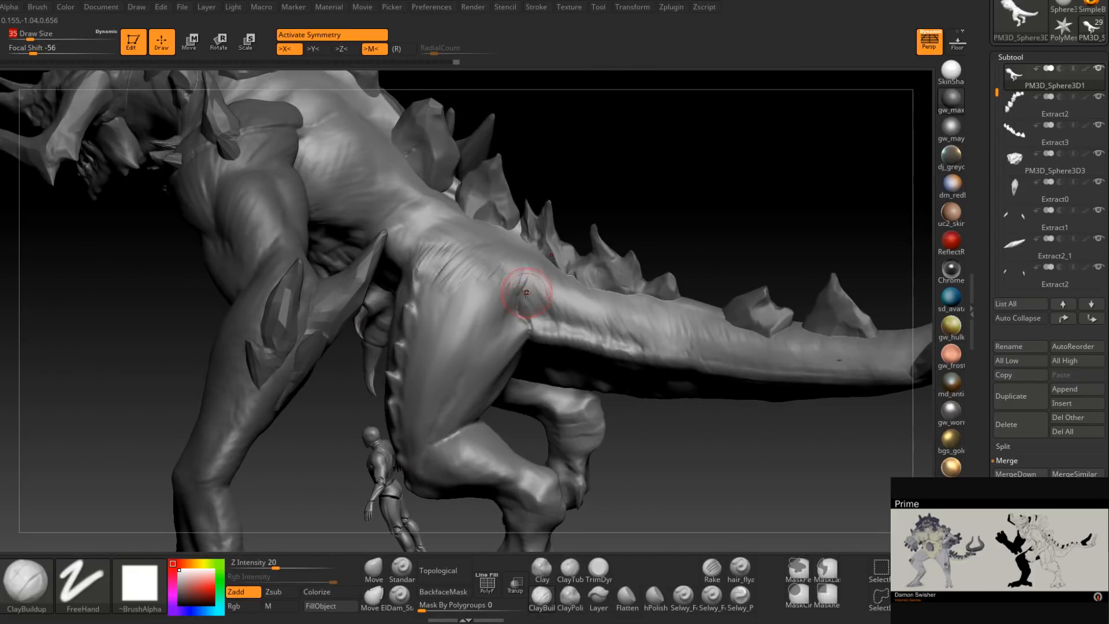
pyautogui.moveTo(525, 296); pyautogui.dragTo(522, 329)
pyautogui.moveTo(523, 332)
pyautogui.mouseDown(button='right')
pyautogui.moveTo(523, 344)
pyautogui.moveTo(545, 312)
pyautogui.mouseUp(button='right')
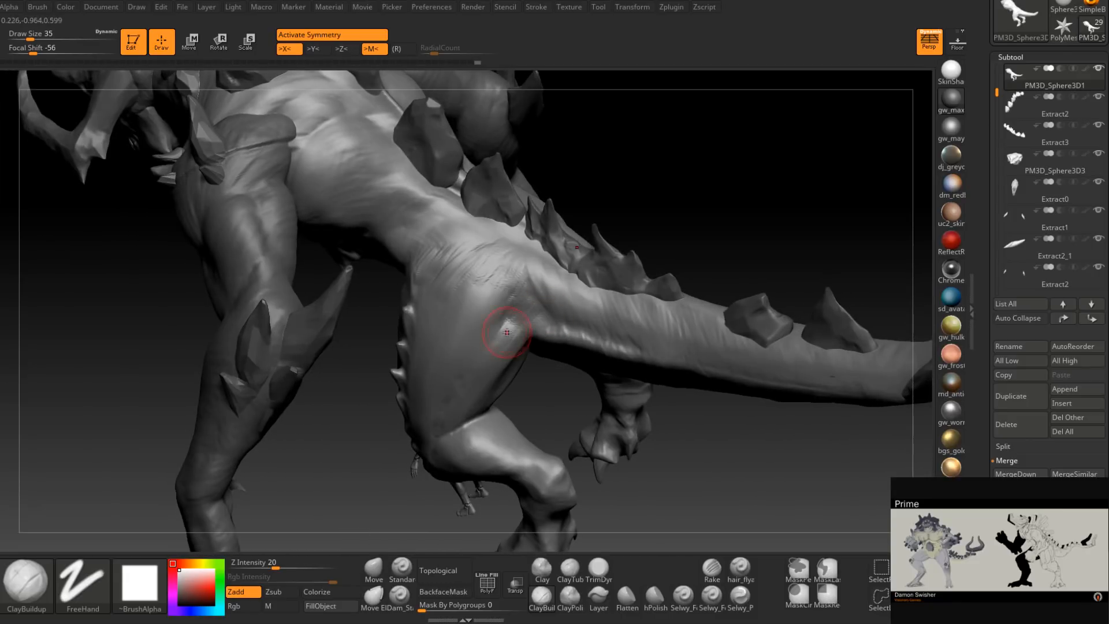
pyautogui.moveTo(507, 350)
pyautogui.mouseDown(button='right')
pyautogui.moveTo(509, 324)
pyautogui.moveTo(522, 337)
pyautogui.moveTo(509, 316)
pyautogui.mouseUp(button='right')
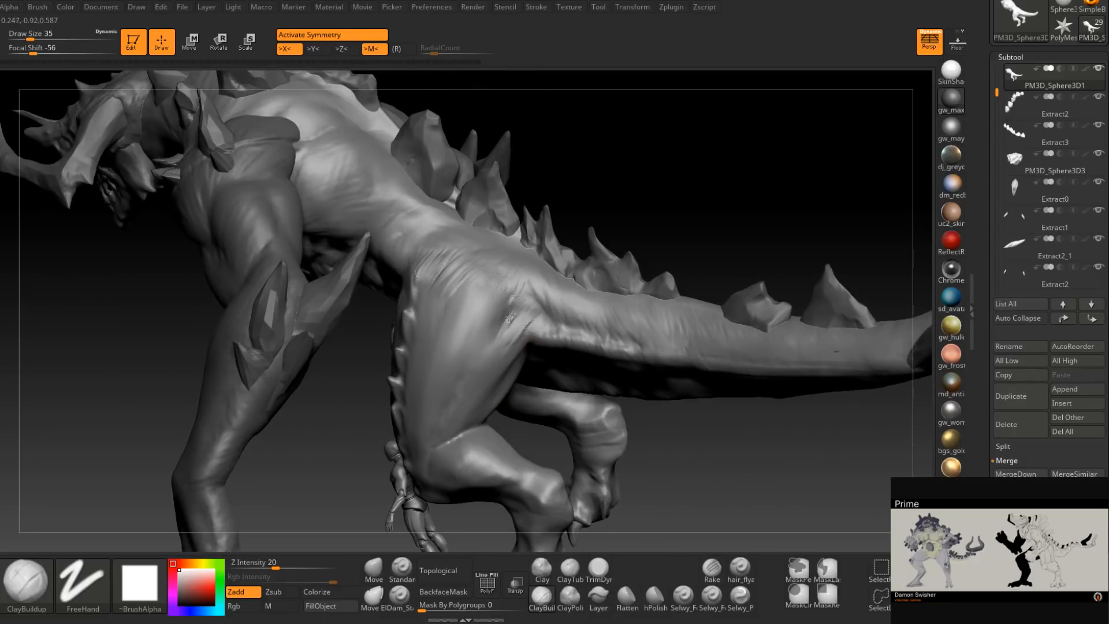
pyautogui.moveTo(498, 374); pyautogui.dragTo(526, 321, button='right')
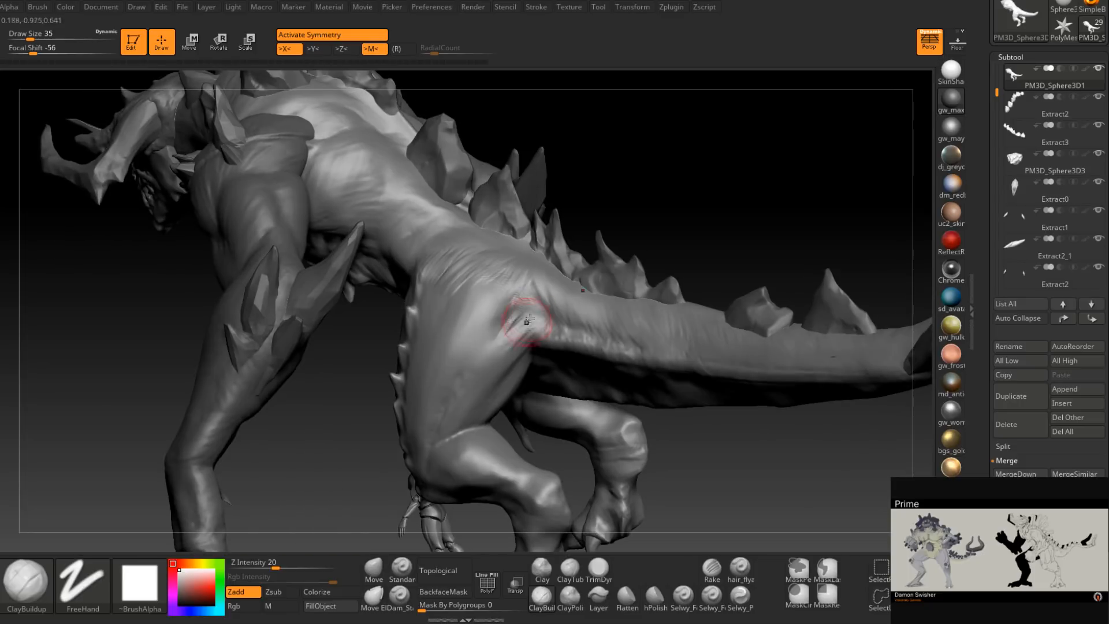
pyautogui.moveTo(500, 370); pyautogui.dragTo(520, 339, button='right')
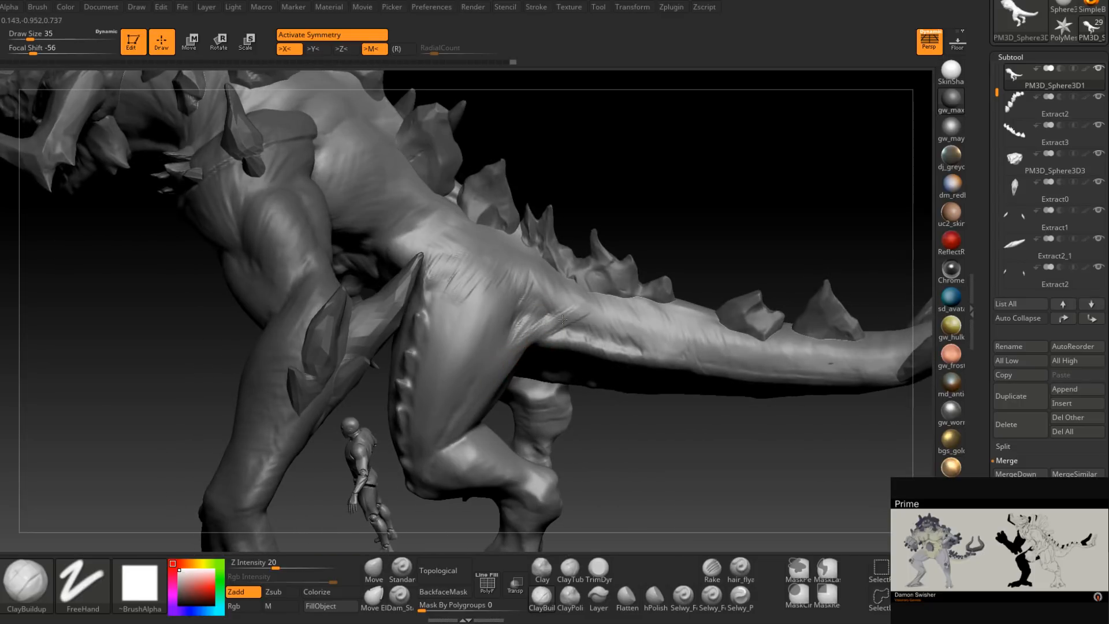
# Extend the ClayBuildup skin folds from the rear hip across the upper side of the tail base.
pyautogui.moveTo(545, 306)
pyautogui.mouseDown(button='right')
pyautogui.moveTo(572, 307)
pyautogui.moveTo(569, 331)
pyautogui.moveTo(532, 313)
pyautogui.moveTo(541, 312)
pyautogui.mouseUp(button='right')
pyautogui.moveTo(525, 299)
pyautogui.mouseDown()
pyautogui.moveTo(502, 289)
pyautogui.moveTo(508, 280)
pyautogui.moveTo(497, 292)
pyautogui.mouseUp()
pyautogui.moveTo(462, 312)
pyautogui.mouseDown(button='right')
pyautogui.moveTo(442, 288)
pyautogui.moveTo(466, 330)
pyautogui.mouseUp(button='right')
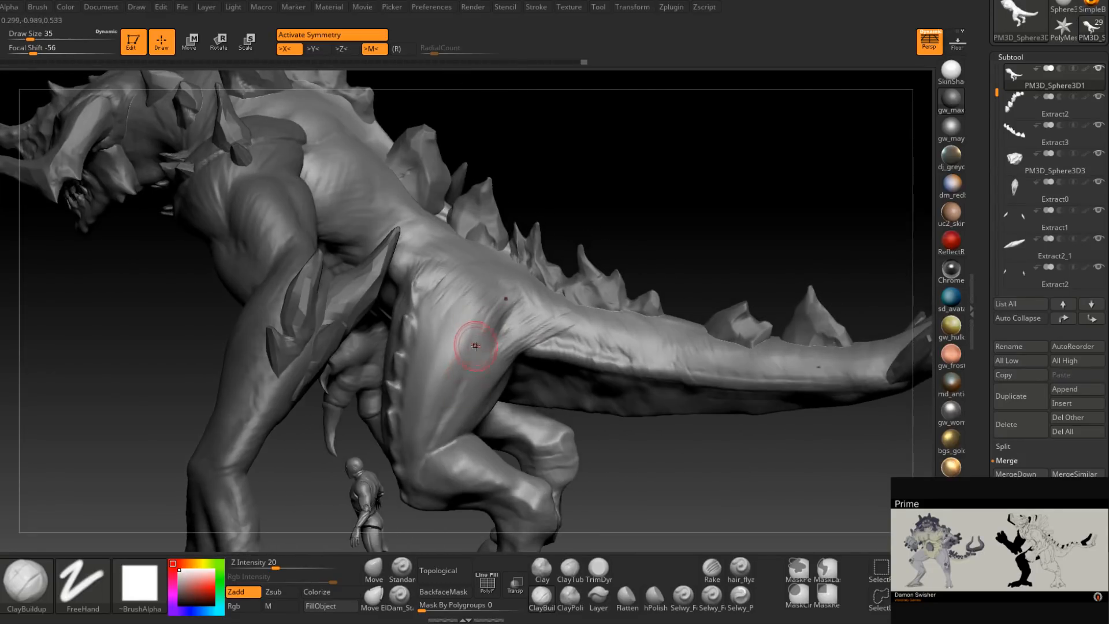
pyautogui.moveTo(409, 463); pyautogui.dragTo(420, 411, button='right')
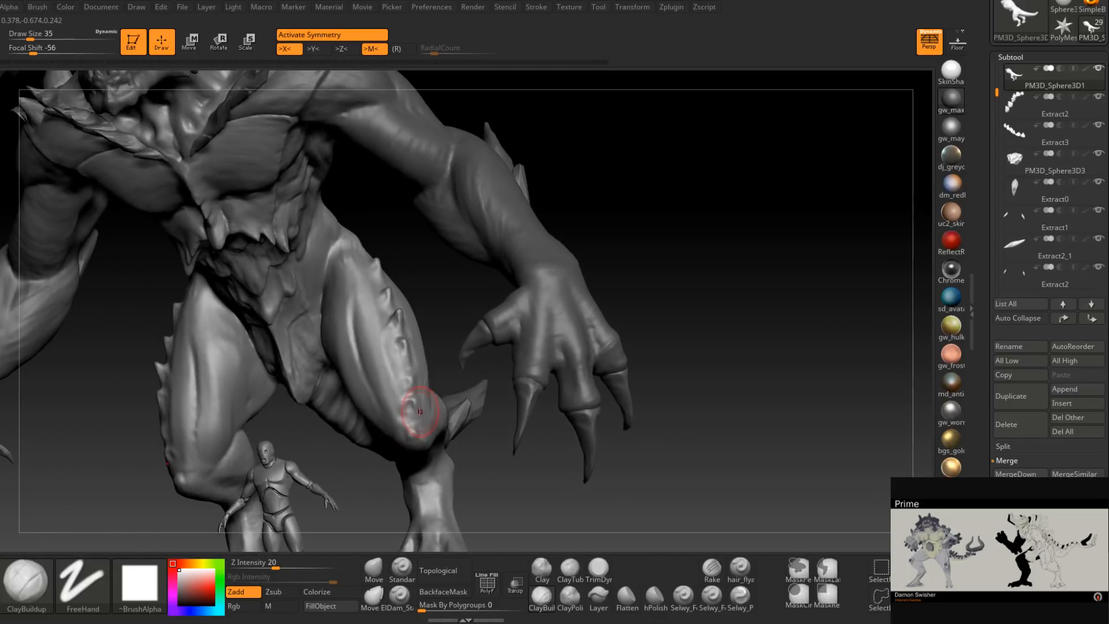
# Sculpt diagonal skin striations down the front of the thighs toward the knees.
pyautogui.moveTo(378, 346); pyautogui.dragTo(359, 263, button='right')
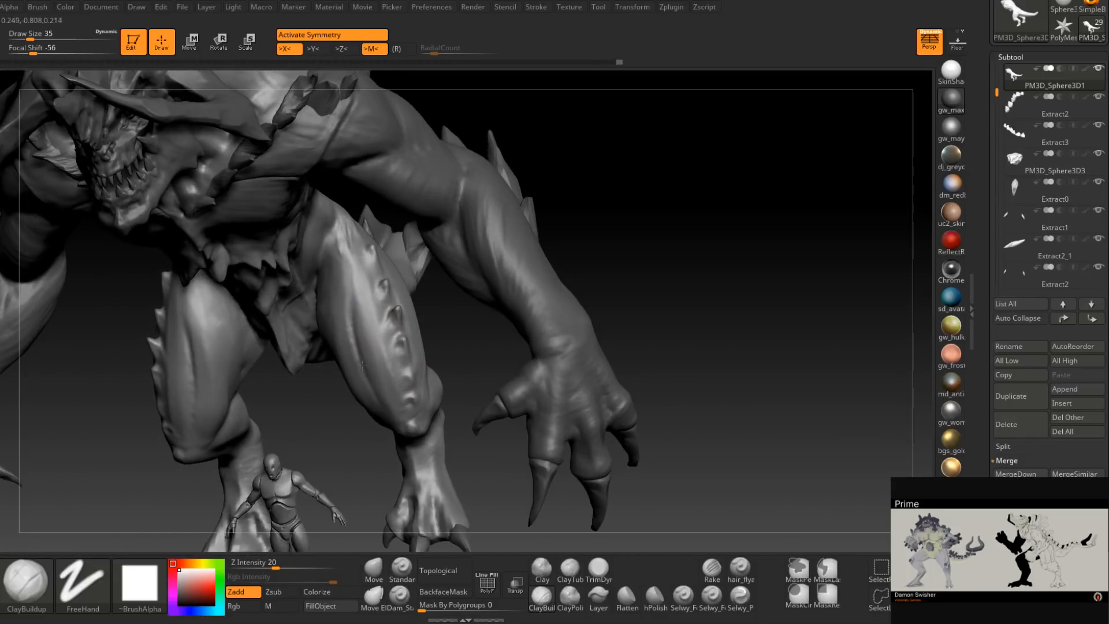
pyautogui.moveTo(348, 272)
pyautogui.mouseDown()
pyautogui.moveTo(368, 310)
pyautogui.moveTo(371, 391)
pyautogui.mouseUp()
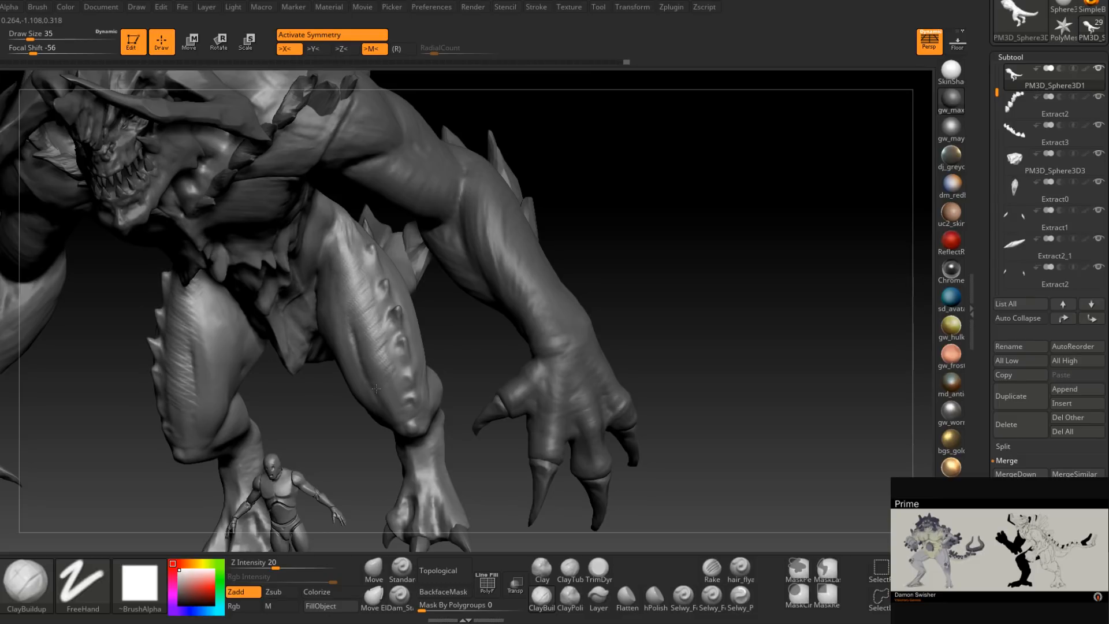
pyautogui.moveTo(371, 391); pyautogui.dragTo(314, 325, button='right')
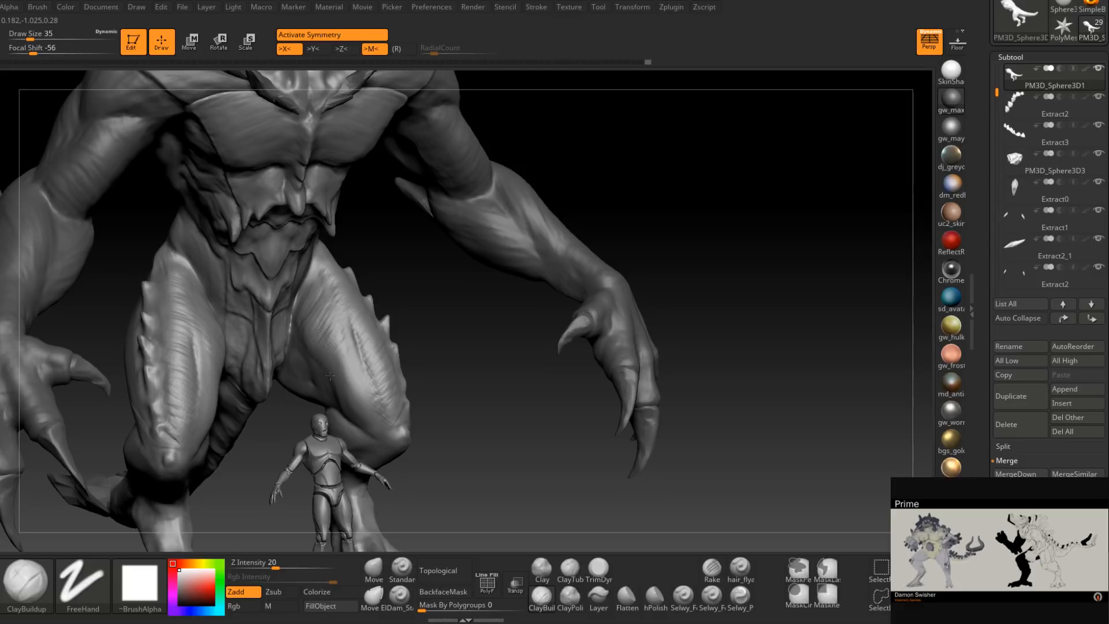
pyautogui.moveTo(370, 401)
pyautogui.mouseDown(button='right')
pyautogui.moveTo(434, 361)
pyautogui.moveTo(471, 222)
pyautogui.moveTo(446, 210)
pyautogui.mouseUp(button='right')
# Sculpt crossing skin folds over the side of the hip and continue them down the outer thigh.
pyautogui.moveTo(446, 217); pyautogui.dragTo(485, 248)
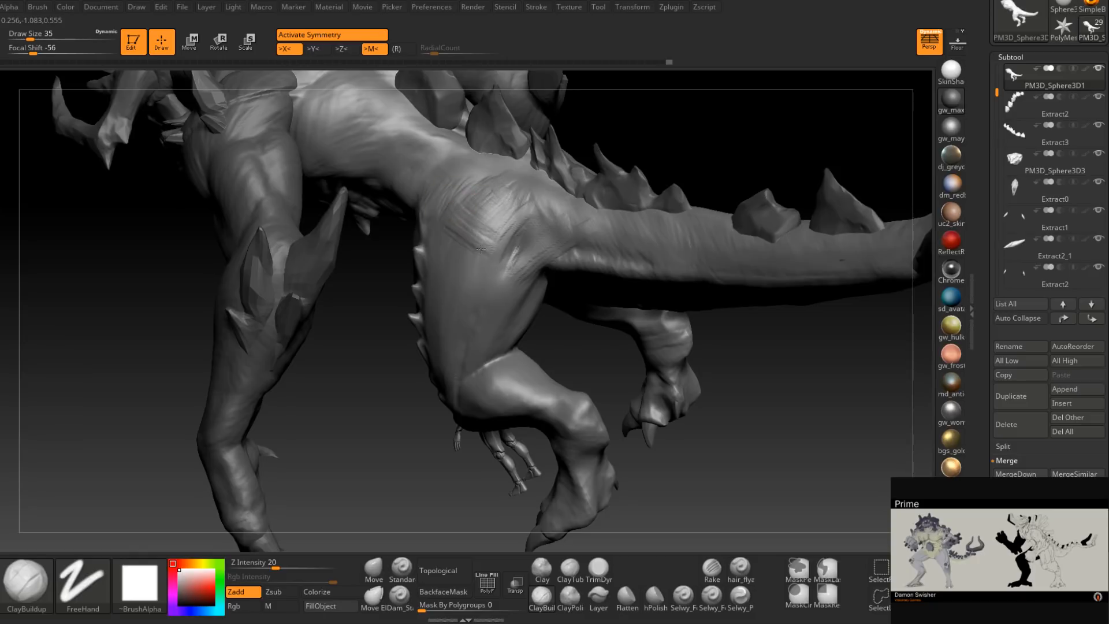
pyautogui.moveTo(449, 238); pyautogui.dragTo(437, 244)
pyautogui.moveTo(463, 273); pyautogui.dragTo(461, 289, button='right')
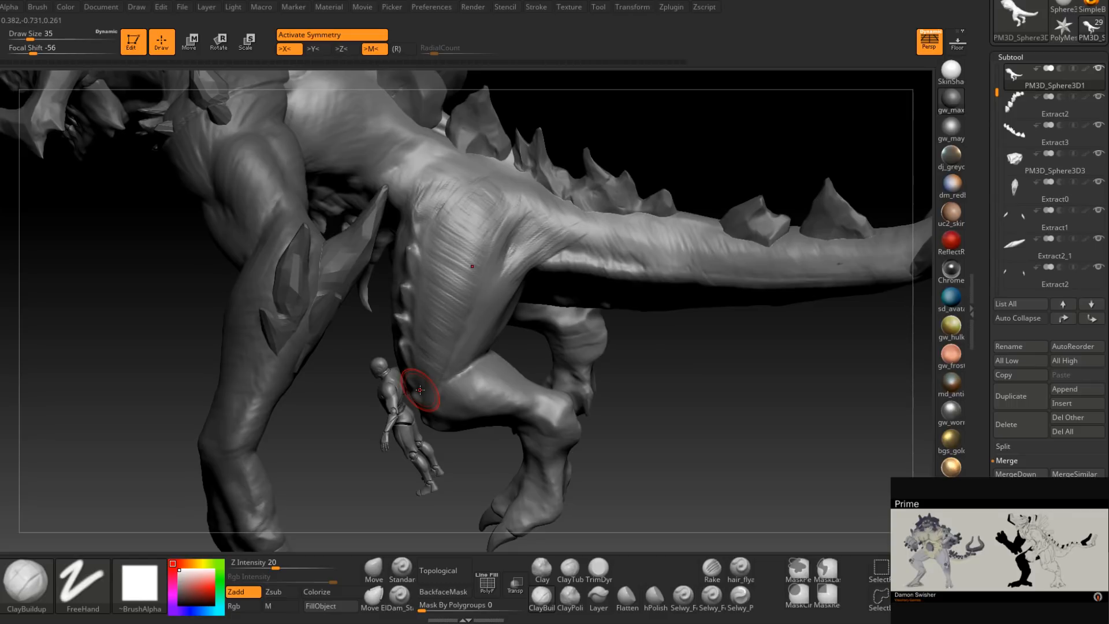
pyautogui.moveTo(420, 390)
pyautogui.mouseDown(button='right')
pyautogui.moveTo(517, 266)
pyautogui.moveTo(433, 242)
pyautogui.mouseUp(button='right')
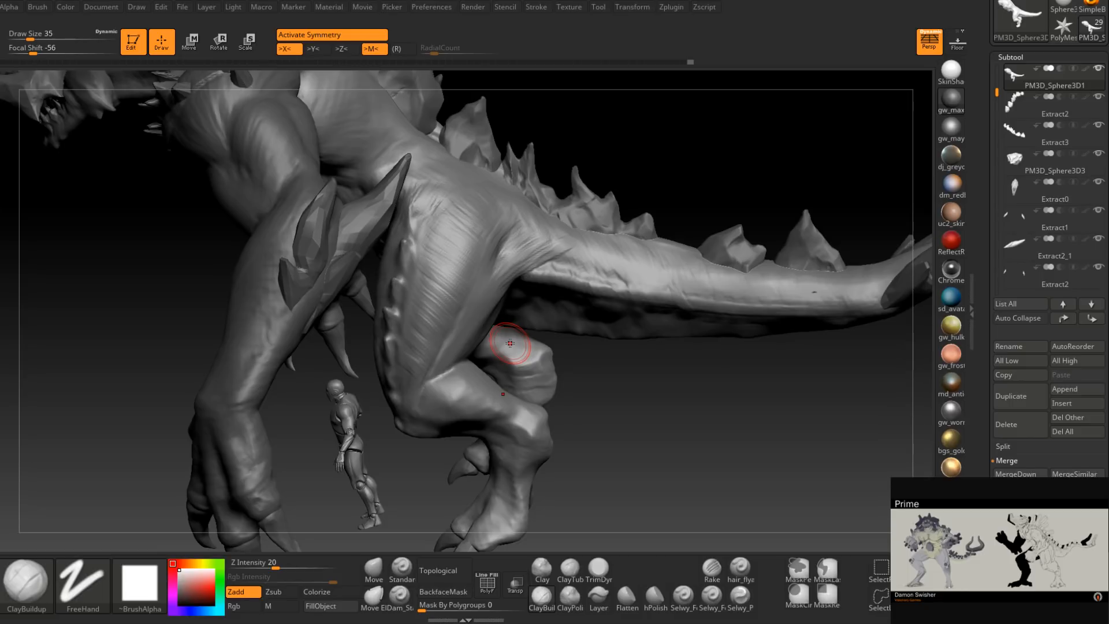
# Reduce the draw size to 33 and refine the crease between the rear thigh and the underside of the tail.
pyautogui.moveTo(543, 285); pyautogui.dragTo(515, 249, button='right')
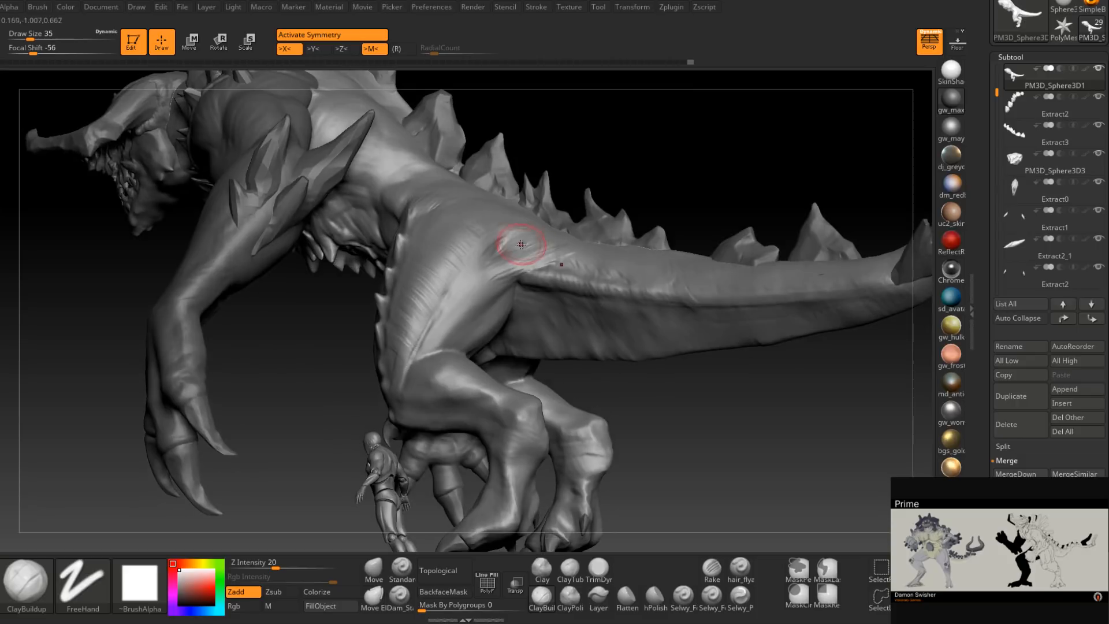
pyautogui.press('space')
pyautogui.moveTo(525, 279); pyautogui.dragTo(520, 277)
pyautogui.moveTo(535, 279)
pyautogui.mouseDown(button='right')
pyautogui.moveTo(514, 290)
pyautogui.moveTo(519, 303)
pyautogui.moveTo(519, 271)
pyautogui.moveTo(500, 270)
pyautogui.moveTo(518, 280)
pyautogui.mouseUp(button='right')
pyautogui.press('space')
pyautogui.moveTo(517, 278); pyautogui.dragTo(522, 278)
pyautogui.moveTo(529, 263); pyautogui.dragTo(445, 349, button='right')
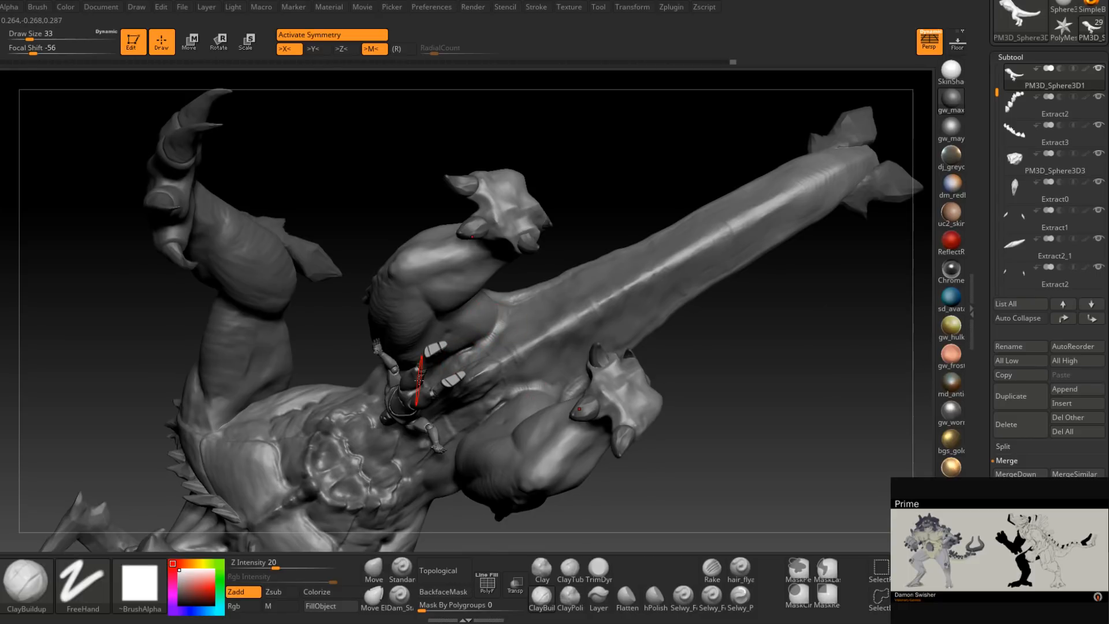
# Sculpt stretched folds over the rump that wrap from the hip onto the side of the tail root.
pyautogui.moveTo(542, 363); pyautogui.dragTo(523, 280, button='right')
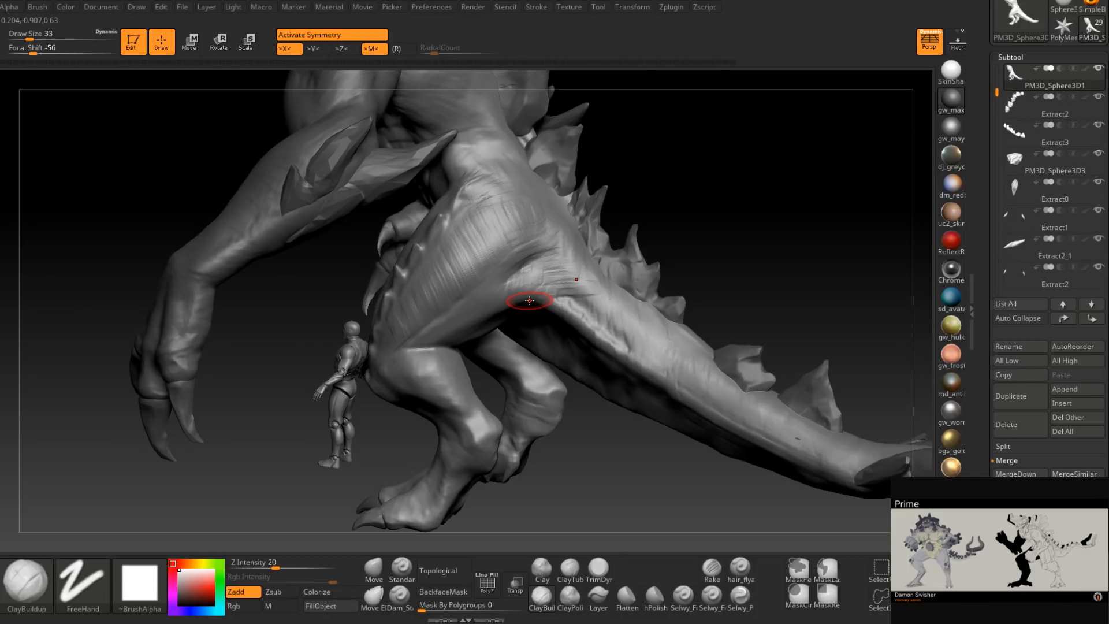
pyautogui.moveTo(569, 271); pyautogui.dragTo(581, 306, button='right')
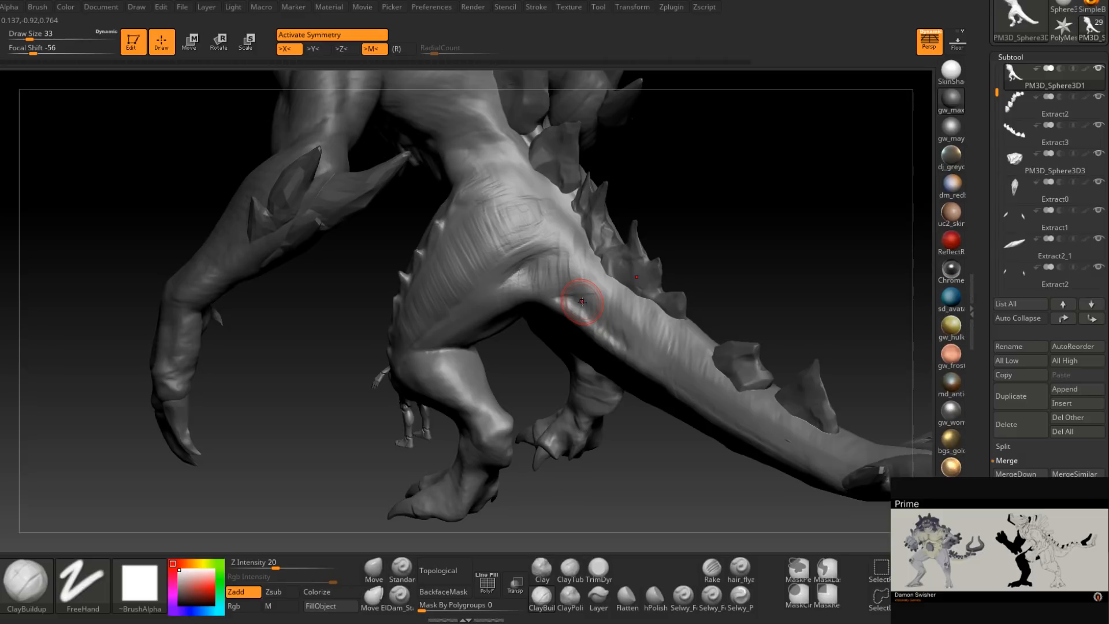
pyautogui.moveTo(508, 223); pyautogui.dragTo(525, 290, button='right')
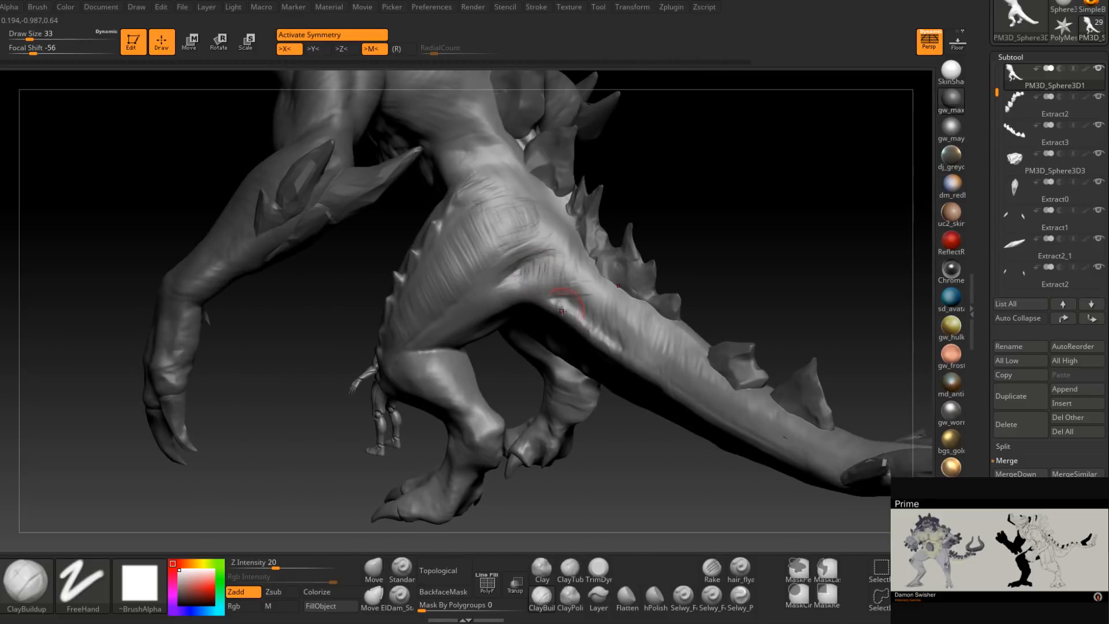
pyautogui.moveTo(591, 281); pyautogui.dragTo(569, 269, button='right')
pyautogui.moveTo(594, 306); pyautogui.dragTo(568, 264, button='right')
# Sculpt horizontal wrinkles across the back of the lower leg, from the foot up toward the heel joint.
pyautogui.moveTo(597, 318); pyautogui.dragTo(509, 363, button='right')
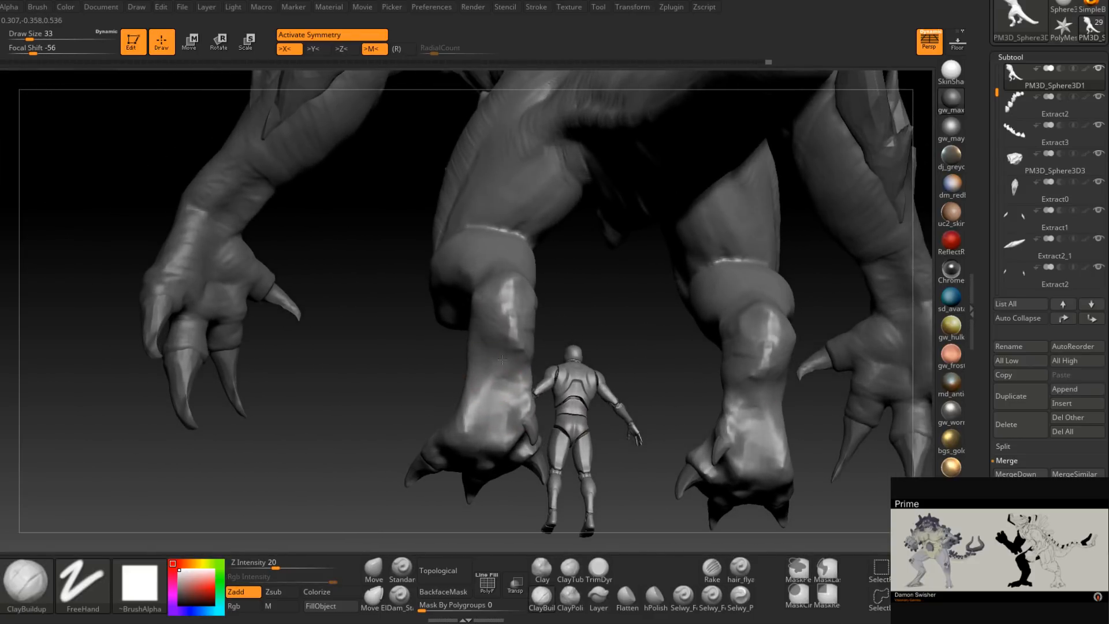
pyautogui.moveTo(516, 358); pyautogui.dragTo(473, 423)
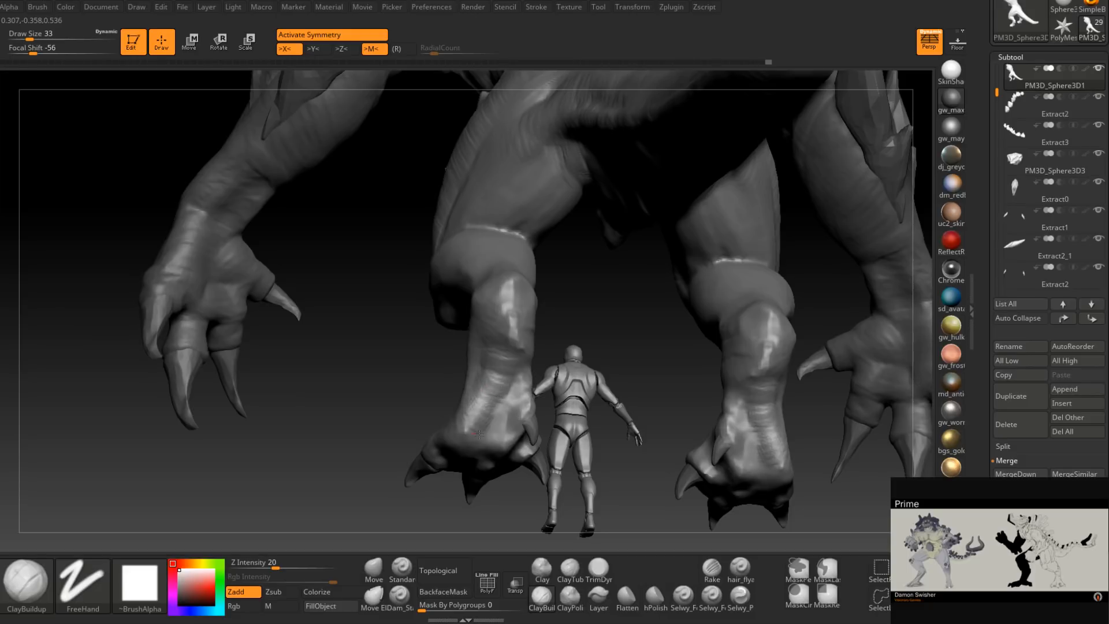
pyautogui.moveTo(473, 423); pyautogui.dragTo(484, 399, button='right')
pyautogui.moveTo(484, 399); pyautogui.dragTo(478, 426)
pyautogui.moveTo(478, 427); pyautogui.dragTo(511, 370, button='right')
pyautogui.moveTo(491, 358)
pyautogui.mouseDown()
pyautogui.moveTo(510, 353)
pyautogui.moveTo(507, 321)
pyautogui.mouseUp()
pyautogui.moveTo(507, 322); pyautogui.dragTo(405, 326, button='right')
# Set the draw size to 23 and sculpt finer creases across the back of the ankle below the heel joint.
pyautogui.press('space')
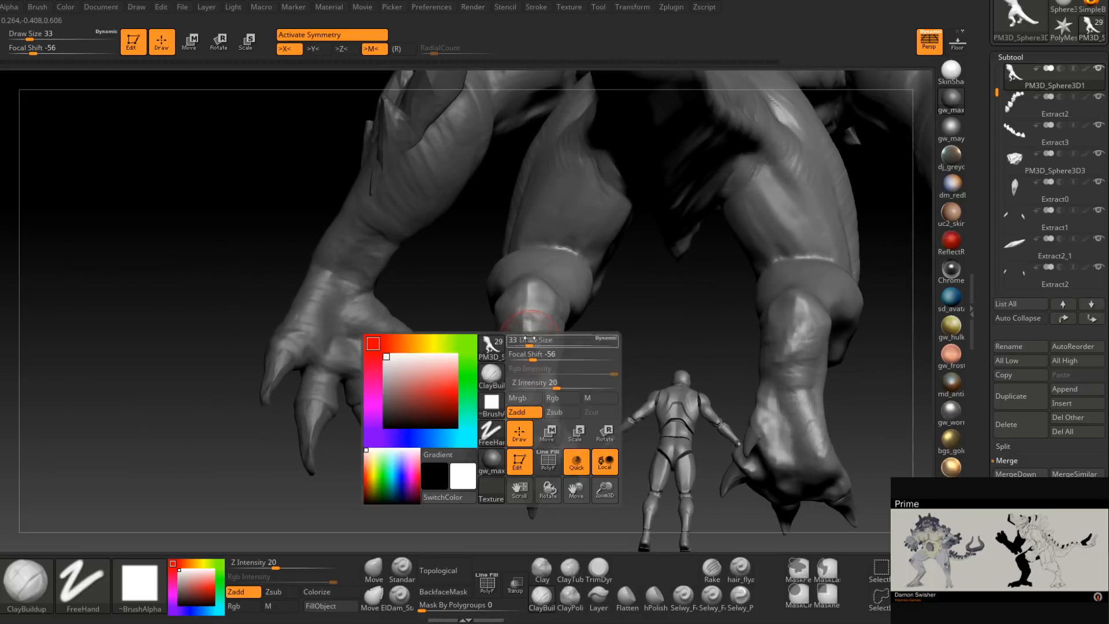
pyautogui.moveTo(548, 348); pyautogui.dragTo(538, 351)
pyautogui.moveTo(538, 351)
pyautogui.mouseDown(button='right')
pyautogui.moveTo(533, 337)
pyautogui.moveTo(554, 340)
pyautogui.moveTo(543, 342)
pyautogui.mouseUp(button='right')
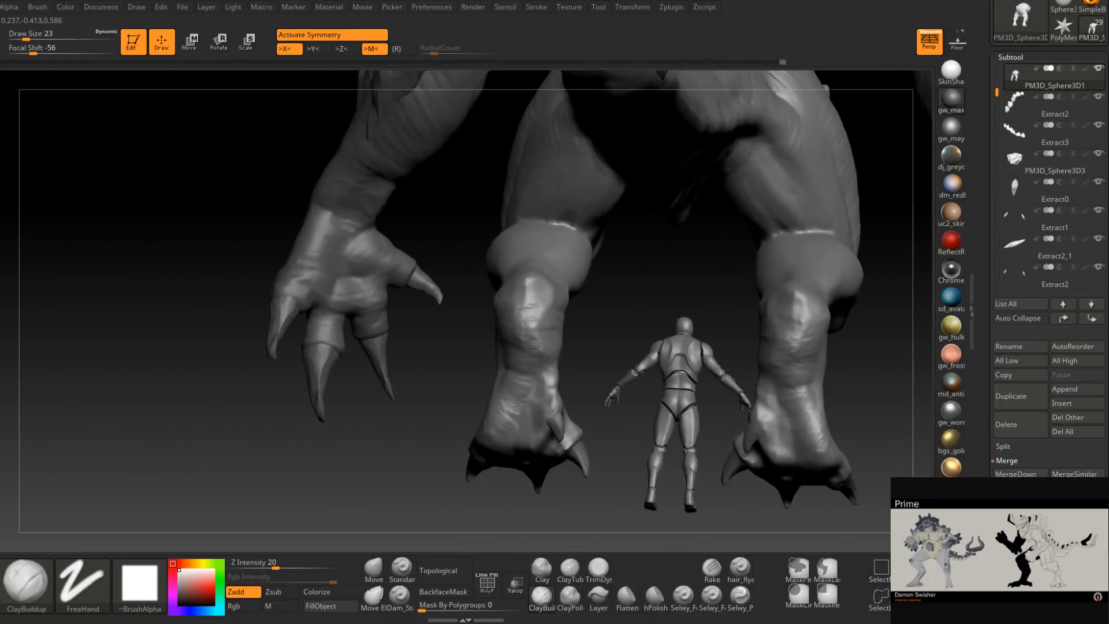
pyautogui.moveTo(538, 347)
pyautogui.mouseDown()
pyautogui.moveTo(523, 344)
pyautogui.moveTo(534, 311)
pyautogui.moveTo(538, 332)
pyautogui.mouseUp()
pyautogui.moveTo(538, 331); pyautogui.dragTo(558, 412, button='right')
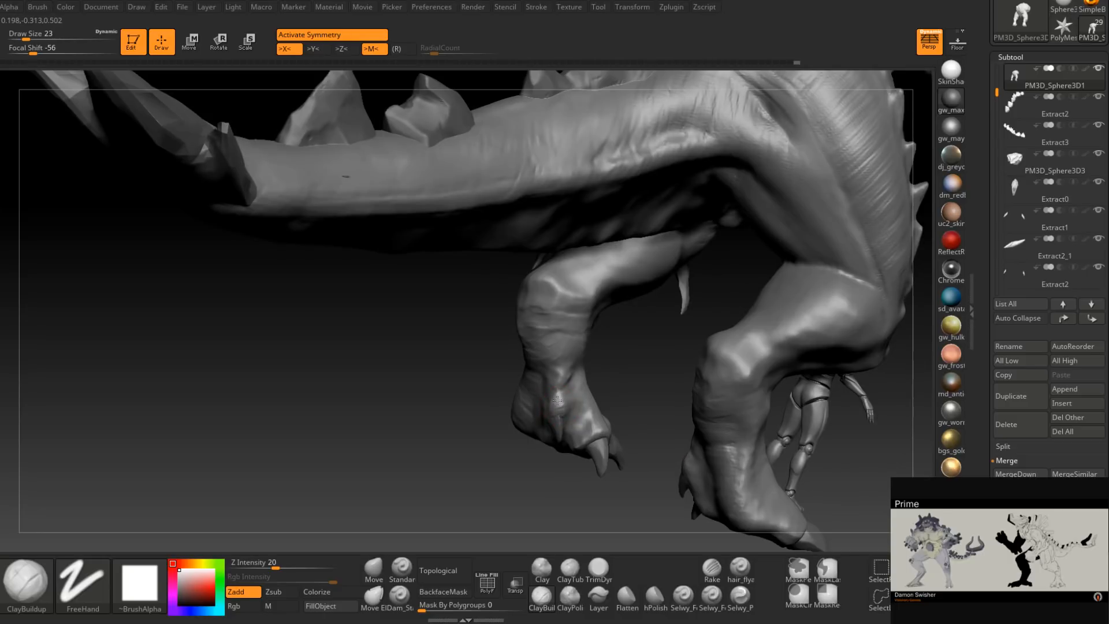
# Build up rough wrinkled skin down the back and sides of the lower leg.
pyautogui.moveTo(555, 380); pyautogui.dragTo(554, 411, button='right')
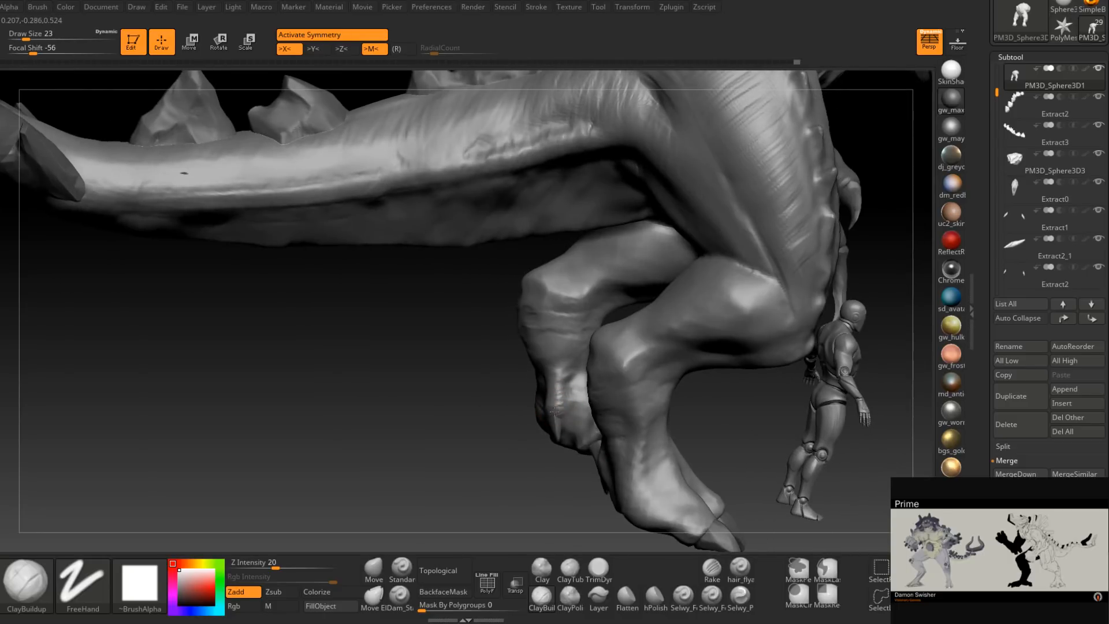
pyautogui.moveTo(548, 365); pyautogui.dragTo(556, 320, button='right')
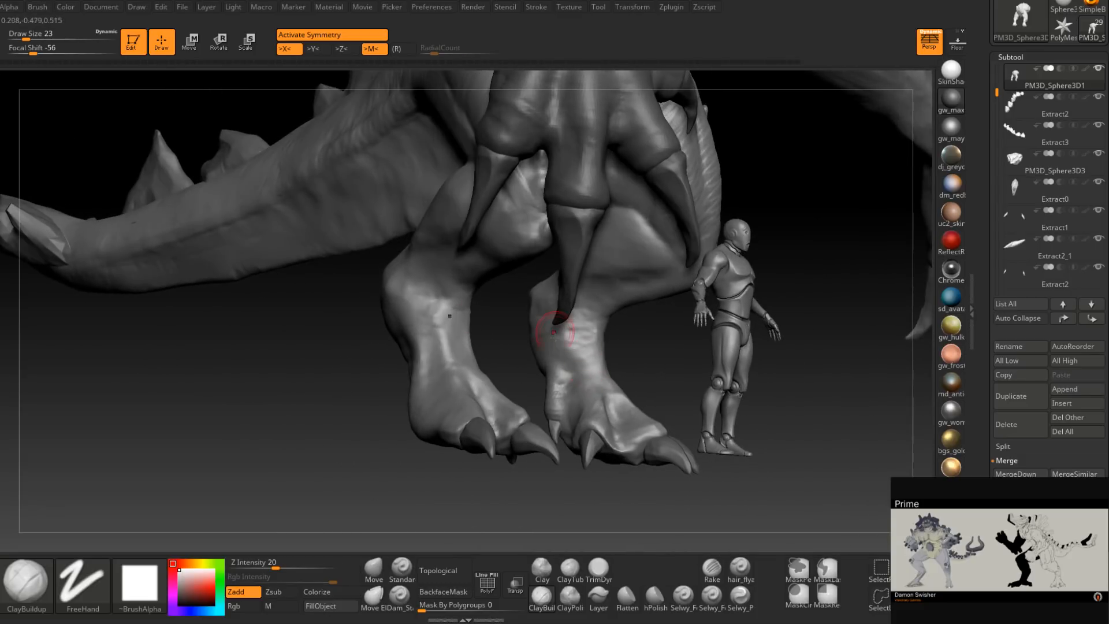
pyautogui.moveTo(553, 382)
pyautogui.mouseDown(button='right')
pyautogui.moveTo(552, 372)
pyautogui.moveTo(555, 404)
pyautogui.moveTo(575, 322)
pyautogui.moveTo(594, 351)
pyautogui.moveTo(570, 359)
pyautogui.moveTo(592, 317)
pyautogui.moveTo(543, 347)
pyautogui.mouseUp(button='right')
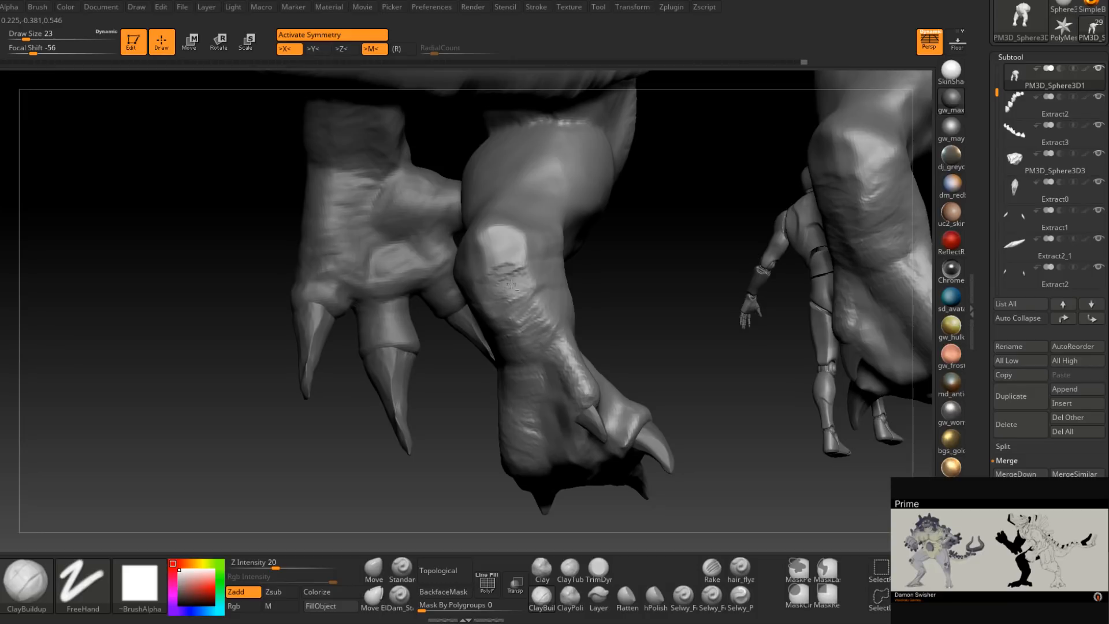
pyautogui.moveTo(527, 321); pyautogui.dragTo(536, 350, button='right')
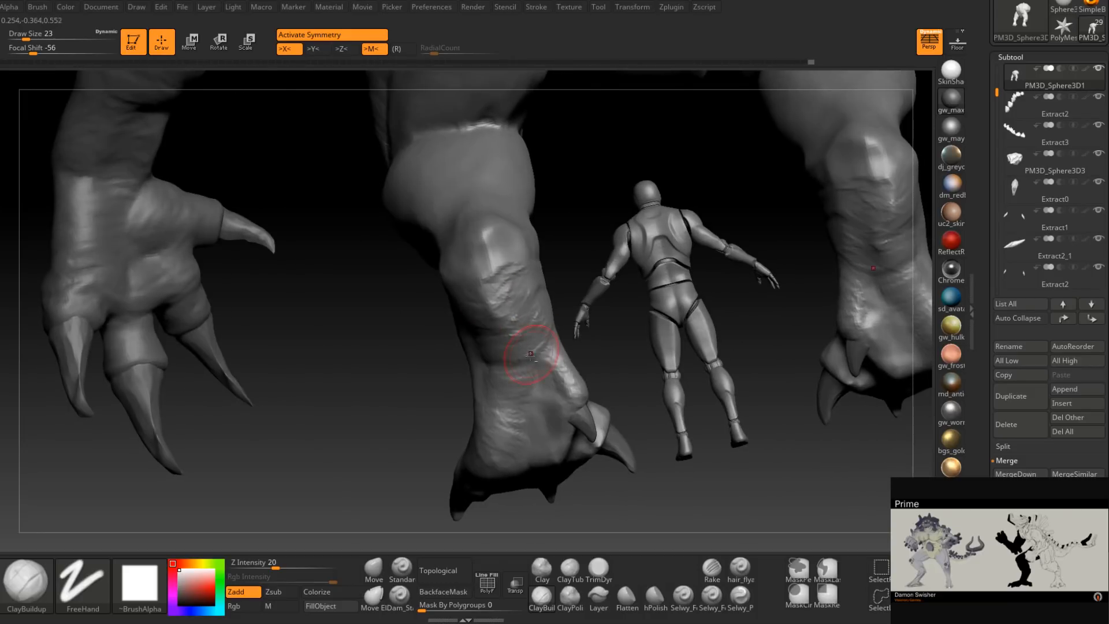
pyautogui.moveTo(560, 349)
pyautogui.mouseDown(button='right')
pyautogui.moveTo(532, 355)
pyautogui.moveTo(601, 341)
pyautogui.mouseUp(button='right')
# Sculpt a tendon ridge and hollow along the inner side of the lower leg above the rear claw.
pyautogui.moveTo(585, 347)
pyautogui.mouseDown()
pyautogui.moveTo(603, 301)
pyautogui.moveTo(589, 283)
pyautogui.moveTo(592, 257)
pyautogui.moveTo(587, 304)
pyautogui.mouseUp()
pyautogui.moveTo(587, 304); pyautogui.dragTo(623, 289, button='right')
pyautogui.moveTo(624, 289)
pyautogui.mouseDown()
pyautogui.moveTo(601, 254)
pyautogui.moveTo(578, 280)
pyautogui.moveTo(601, 303)
pyautogui.moveTo(595, 387)
pyautogui.mouseUp()
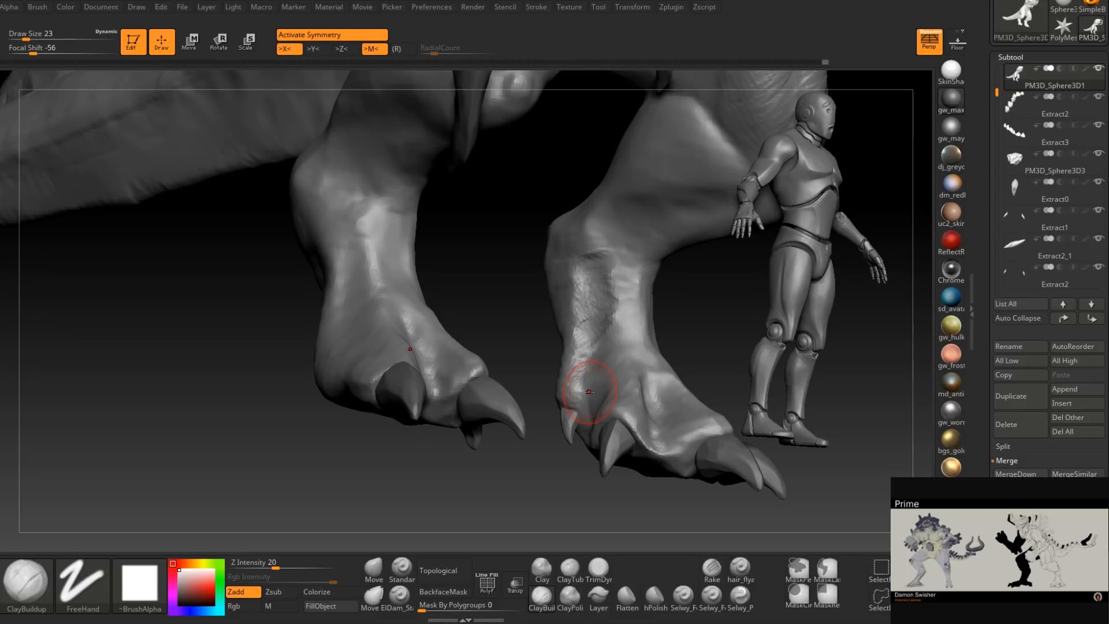
pyautogui.moveTo(599, 304)
pyautogui.mouseDown(button='right')
pyautogui.moveTo(634, 311)
pyautogui.moveTo(613, 313)
pyautogui.mouseUp(button='right')
pyautogui.moveTo(589, 333); pyautogui.dragTo(576, 277)
pyautogui.moveTo(576, 277); pyautogui.dragTo(554, 350, button='right')
pyautogui.moveTo(554, 350)
pyautogui.mouseDown()
pyautogui.moveTo(560, 317)
pyautogui.moveTo(543, 280)
pyautogui.moveTo(539, 294)
pyautogui.mouseUp()
pyautogui.moveTo(539, 295); pyautogui.dragTo(539, 287, button='right')
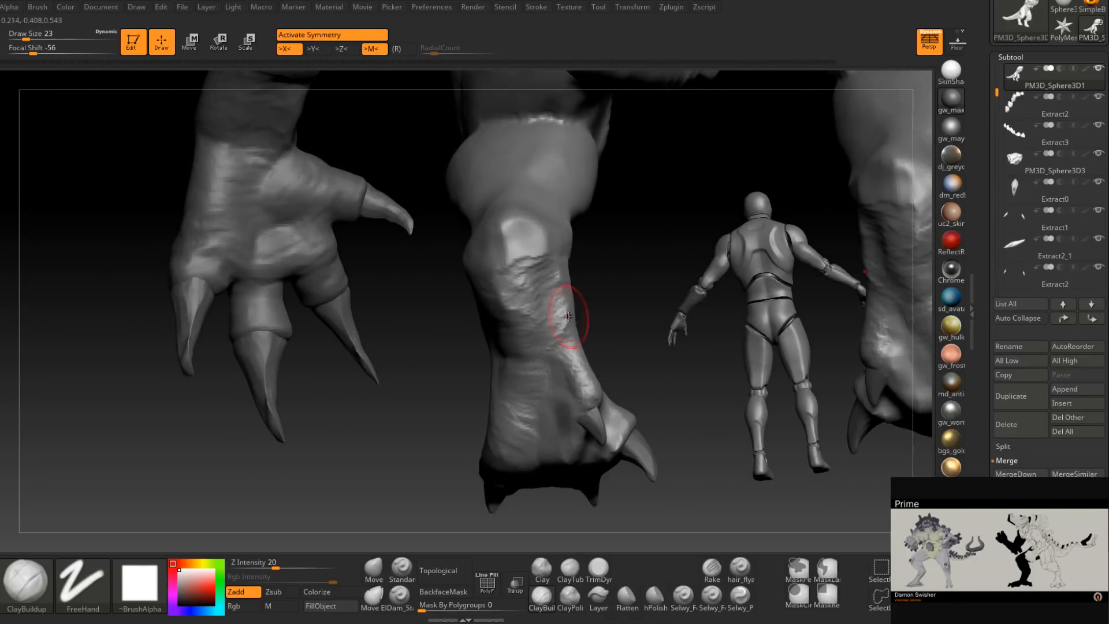
# Define tendon ridges running from the heel joint to the rear claw, reducing the draw size to 17 for finer creases.
pyautogui.moveTo(547, 330); pyautogui.dragTo(547, 337, button='right')
pyautogui.moveTo(547, 338); pyautogui.dragTo(543, 277)
pyautogui.moveTo(543, 278)
pyautogui.mouseDown(button='right')
pyautogui.moveTo(534, 257)
pyautogui.moveTo(546, 267)
pyautogui.mouseUp(button='right')
pyautogui.moveTo(545, 267)
pyautogui.mouseDown()
pyautogui.moveTo(528, 256)
pyautogui.moveTo(533, 238)
pyautogui.mouseUp()
pyautogui.moveTo(532, 241); pyautogui.dragTo(599, 268, button='right')
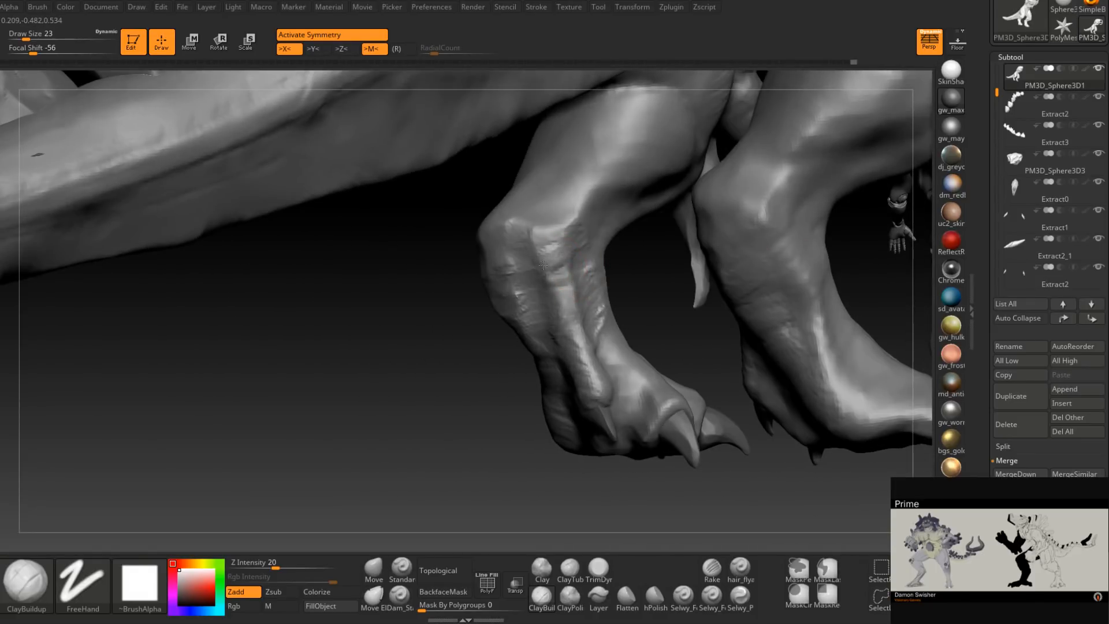
pyautogui.moveTo(561, 326)
pyautogui.mouseDown(button='right')
pyautogui.moveTo(615, 336)
pyautogui.moveTo(571, 353)
pyautogui.moveTo(543, 345)
pyautogui.moveTo(562, 388)
pyautogui.moveTo(549, 416)
pyautogui.mouseUp(button='right')
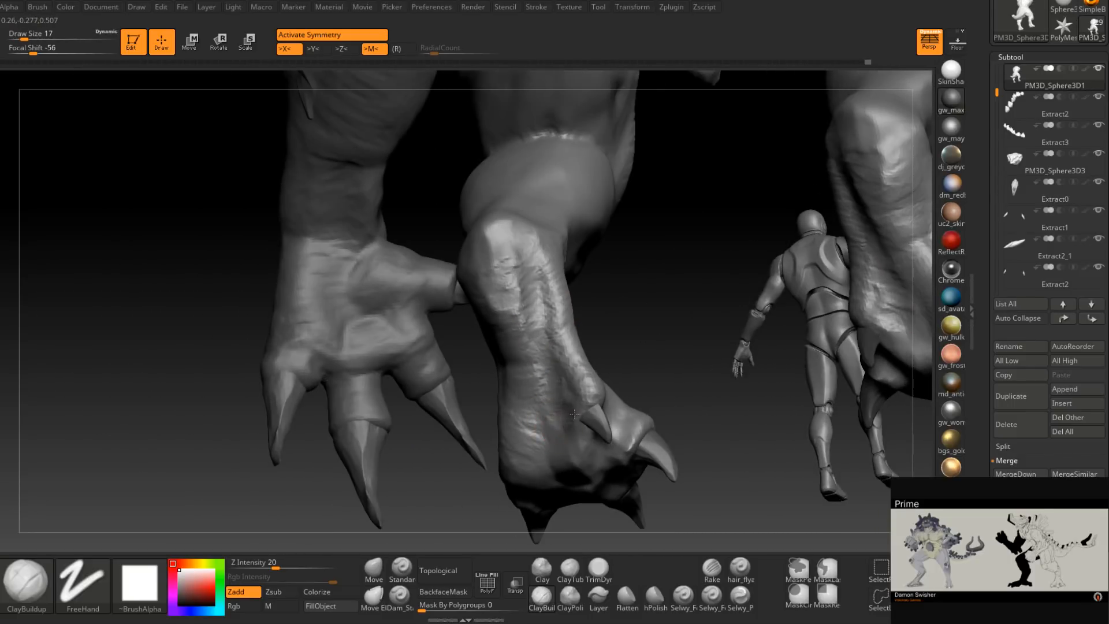
pyautogui.moveTo(582, 394)
pyautogui.mouseDown(button='right')
pyautogui.moveTo(578, 432)
pyautogui.moveTo(607, 419)
pyautogui.moveTo(546, 357)
pyautogui.moveTo(450, 359)
pyautogui.moveTo(542, 370)
pyautogui.mouseUp(button='right')
# Set the draw size to 31 and then 25, and build up the folds over the heel joint and outer ankle.
pyautogui.press('space')
pyautogui.moveTo(540, 357); pyautogui.dragTo(533, 357)
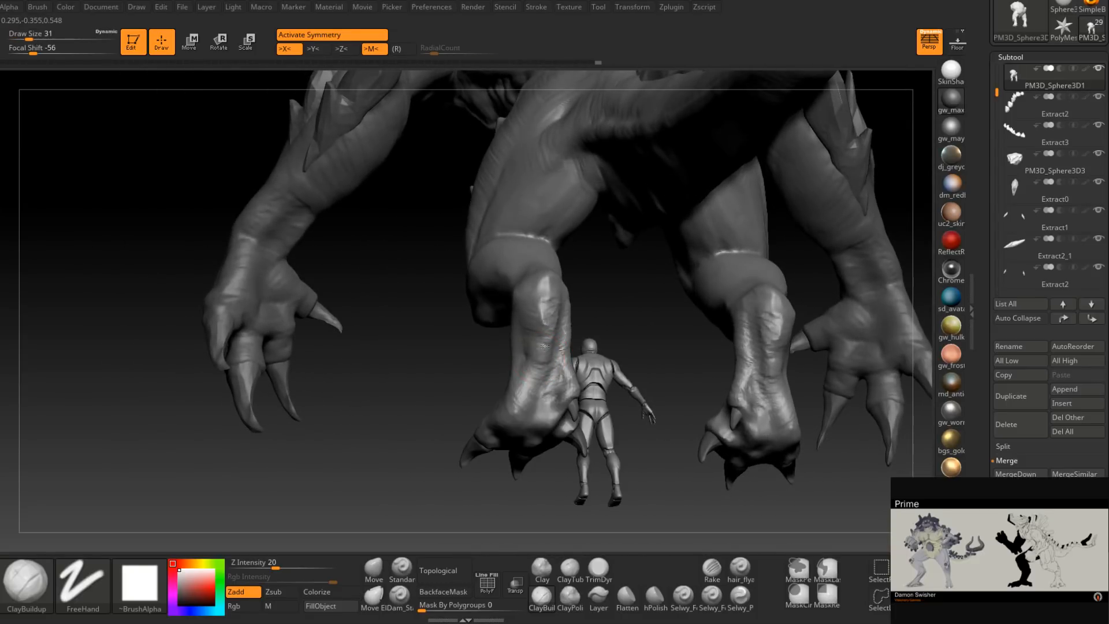
pyautogui.moveTo(543, 321)
pyautogui.mouseDown(button='right')
pyautogui.moveTo(445, 323)
pyautogui.moveTo(584, 321)
pyautogui.mouseUp(button='right')
pyautogui.press('[')
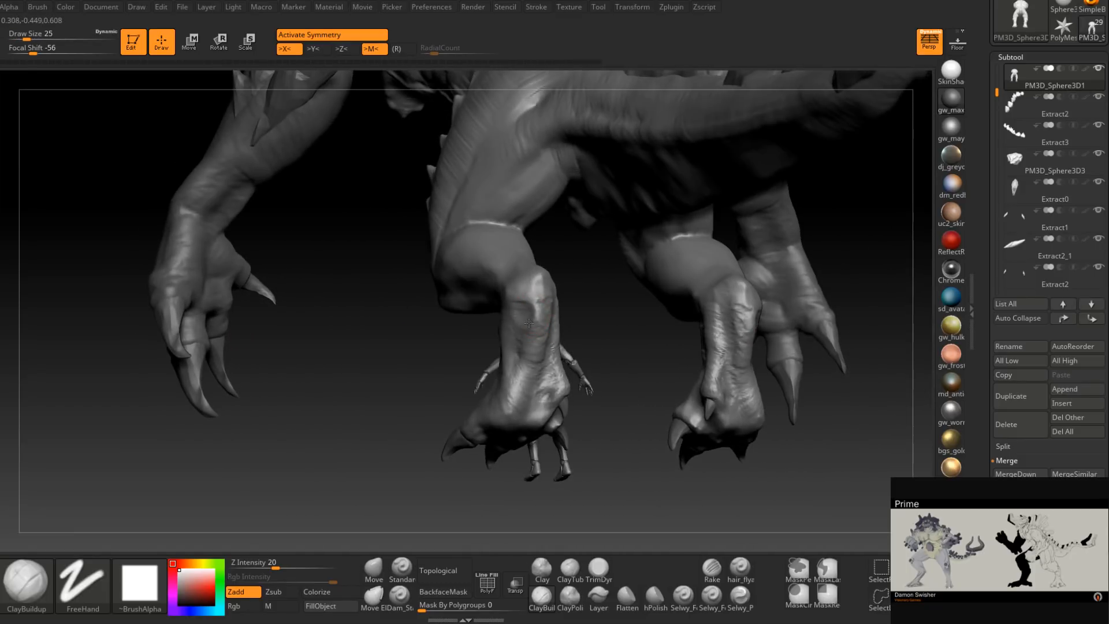
pyautogui.moveTo(516, 374)
pyautogui.mouseDown(button='right')
pyautogui.moveTo(507, 383)
pyautogui.moveTo(537, 374)
pyautogui.mouseUp(button='right')
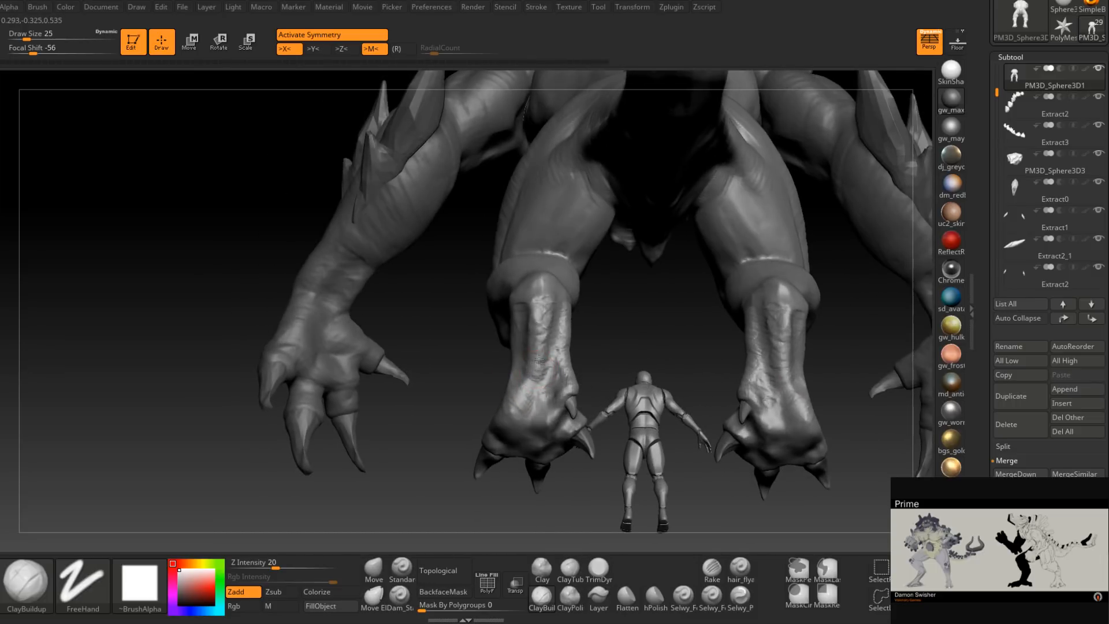
pyautogui.moveTo(537, 300)
pyautogui.mouseDown()
pyautogui.moveTo(541, 313)
pyautogui.moveTo(542, 298)
pyautogui.mouseUp()
pyautogui.moveTo(542, 298); pyautogui.dragTo(549, 323, button='right')
# Switch to the Move brush at draw size 49 and reshape the profile of the lower leg behind the ankle.
pyautogui.moveTo(541, 284); pyautogui.dragTo(598, 271, button='right')
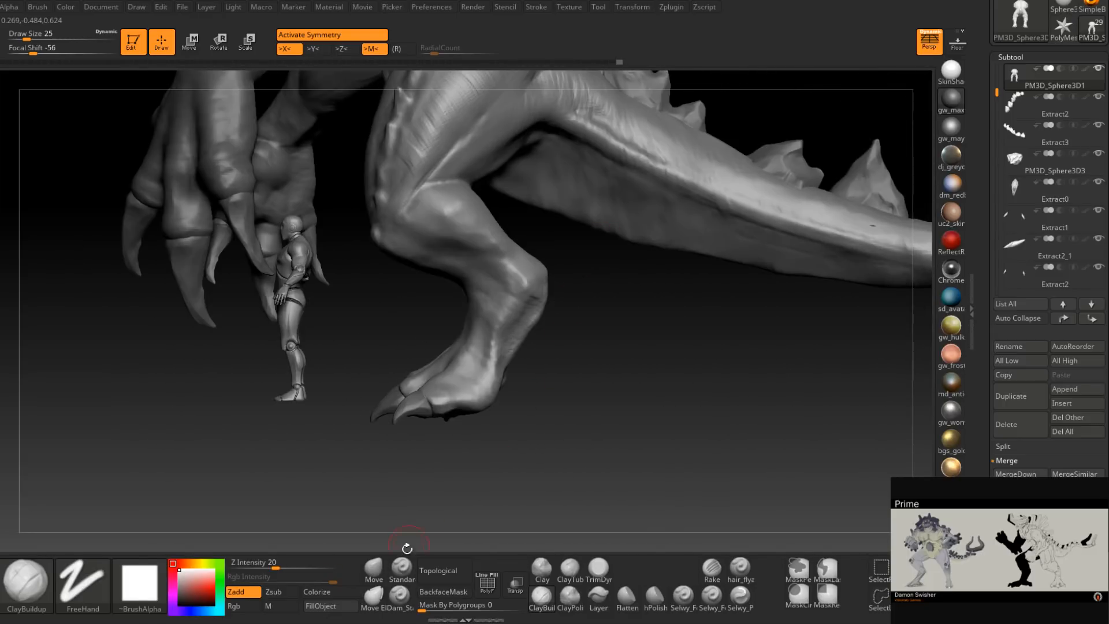
pyautogui.click(374, 568)
pyautogui.rightClick(508, 383)
pyautogui.moveTo(561, 307)
pyautogui.mouseDown()
pyautogui.moveTo(572, 306)
pyautogui.moveTo(537, 310)
pyautogui.mouseUp()
pyautogui.rightClick(540, 310)
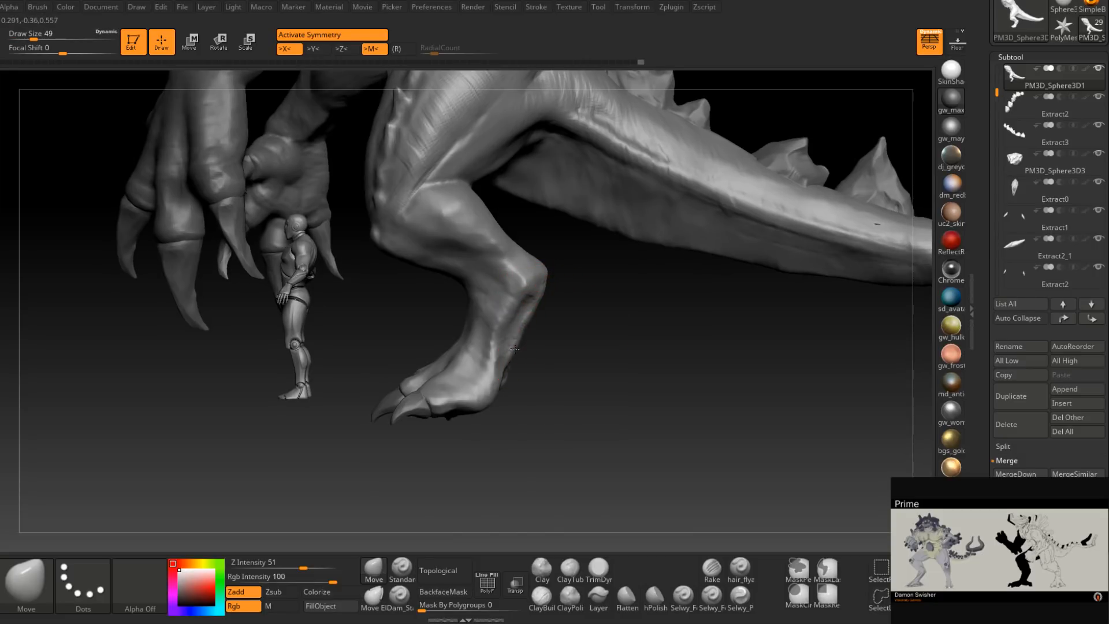
# Reduce the Move brush draw size to 39 and refine the contour of the heel and the back of the ankle.
pyautogui.moveTo(515, 349)
pyautogui.mouseDown(button='right')
pyautogui.moveTo(471, 322)
pyautogui.moveTo(520, 308)
pyautogui.moveTo(496, 316)
pyautogui.mouseUp(button='right')
pyautogui.rightClick(496, 316)
pyautogui.moveTo(496, 316); pyautogui.dragTo(484, 319)
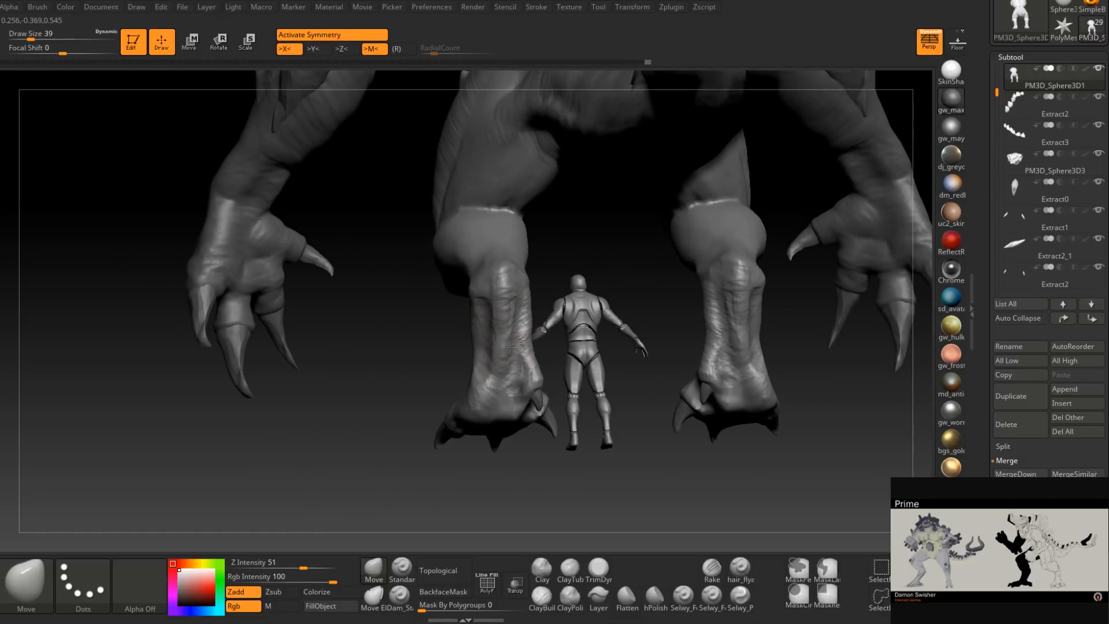
pyautogui.moveTo(512, 321); pyautogui.dragTo(533, 344, button='right')
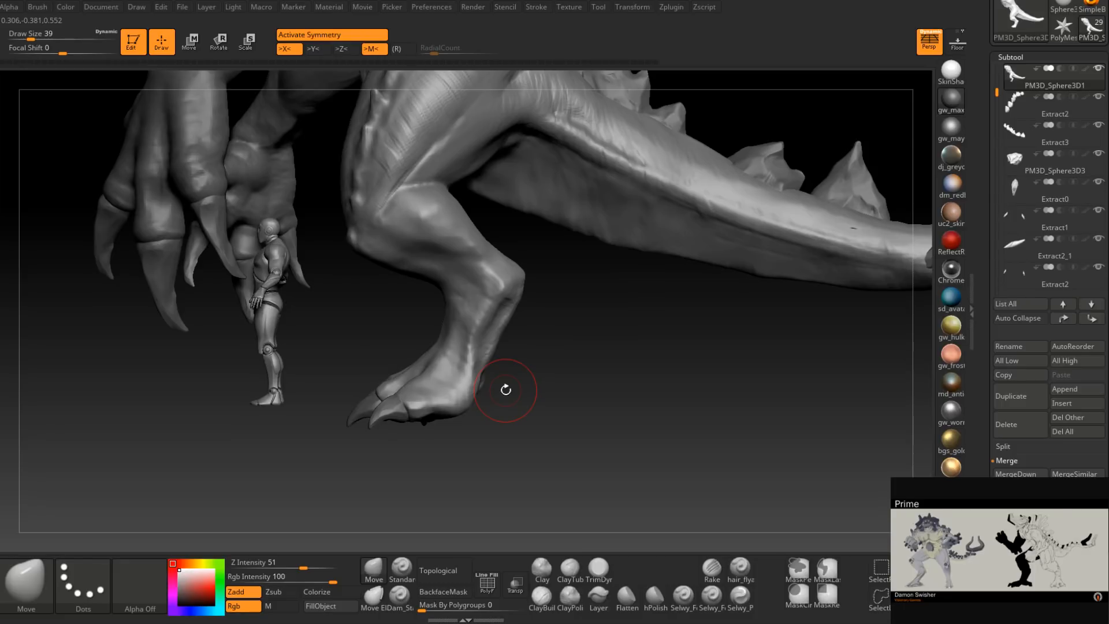
pyautogui.moveTo(506, 389)
pyautogui.mouseDown()
pyautogui.moveTo(528, 349)
pyautogui.moveTo(507, 341)
pyautogui.mouseUp()
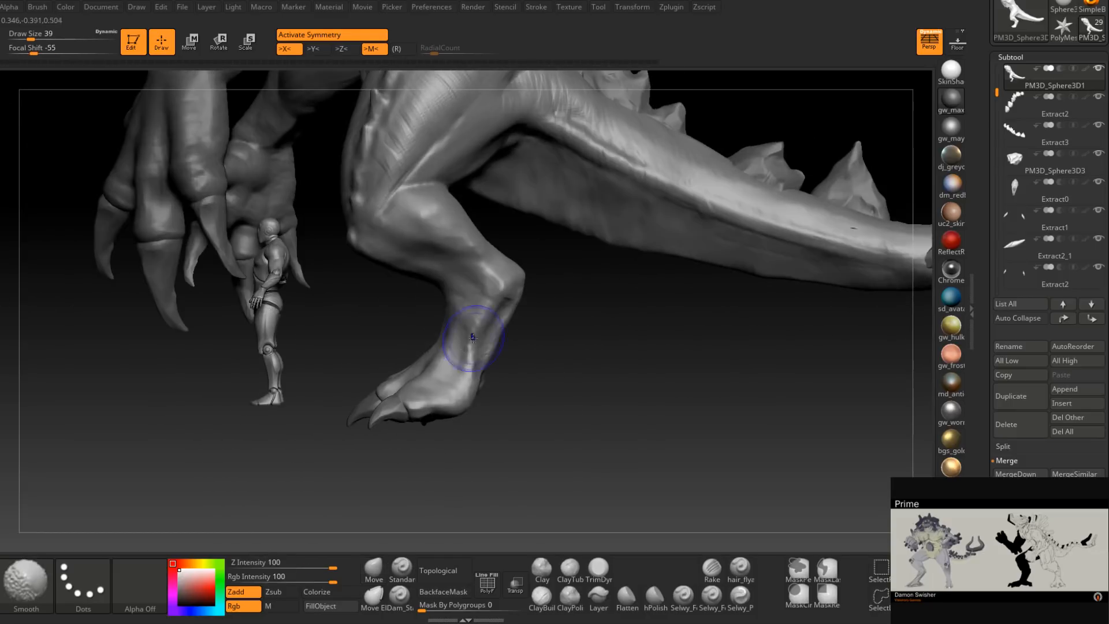
pyautogui.moveTo(544, 394)
pyautogui.mouseDown()
pyautogui.moveTo(539, 317)
pyautogui.moveTo(532, 341)
pyautogui.moveTo(512, 334)
pyautogui.mouseUp()
# Switch to the ClayBuildup brush at draw size 20 and build skin wrinkles down the front of the lower leg.
pyautogui.press('space')
pyautogui.moveTo(534, 330)
pyautogui.mouseDown(button='right')
pyautogui.moveTo(609, 339)
pyautogui.moveTo(532, 337)
pyautogui.moveTo(545, 337)
pyautogui.moveTo(470, 458)
pyautogui.moveTo(557, 289)
pyautogui.mouseUp(button='right')
pyautogui.click(541, 595)
pyautogui.press('space')
pyautogui.moveTo(560, 274); pyautogui.dragTo(554, 275)
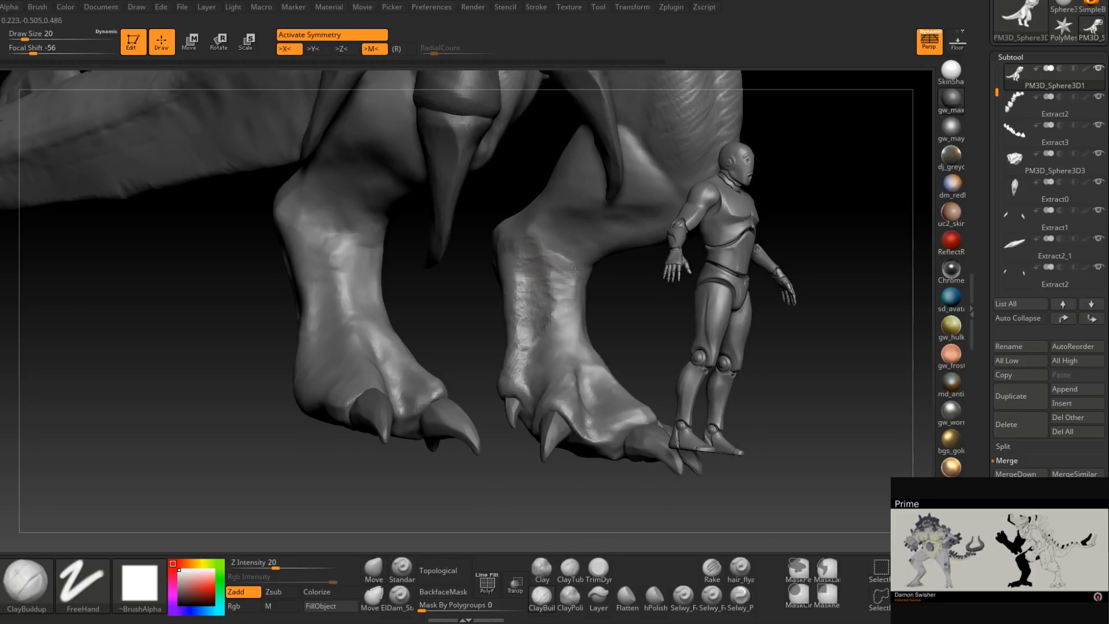
# Set the draw size to 29 and extend the skin folds over the front of the ankle and onto the foot.
pyautogui.moveTo(570, 299); pyautogui.dragTo(605, 277, button='right')
pyautogui.press('space')
pyautogui.moveTo(555, 289); pyautogui.dragTo(551, 271)
pyautogui.moveTo(538, 295); pyautogui.dragTo(545, 369, button='right')
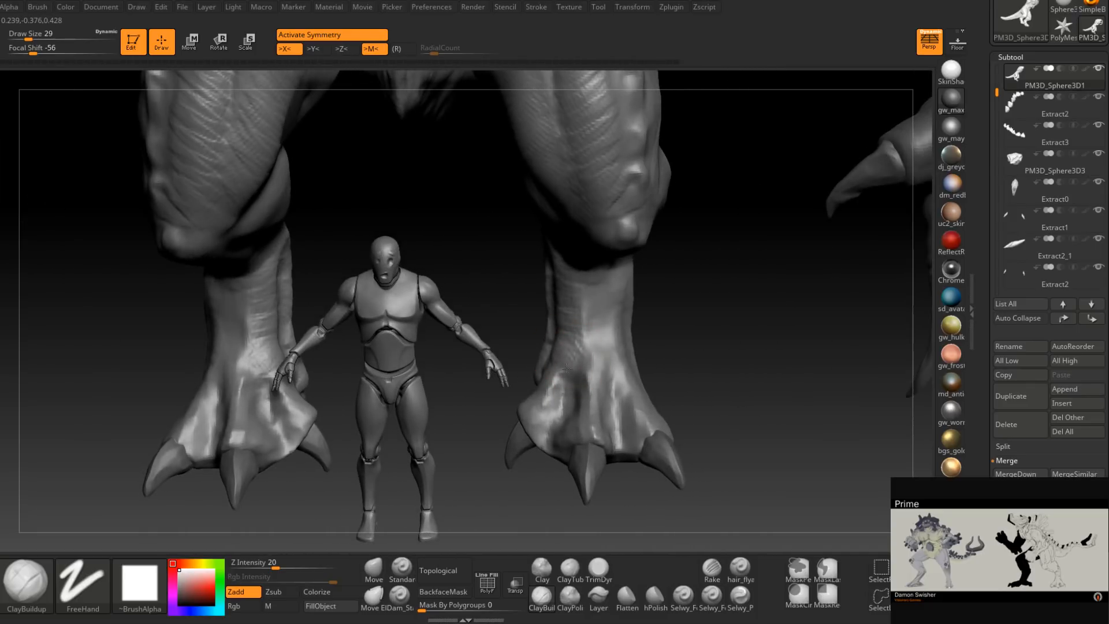
pyautogui.moveTo(544, 370); pyautogui.dragTo(545, 398)
pyautogui.moveTo(525, 398); pyautogui.dragTo(529, 417, button='right')
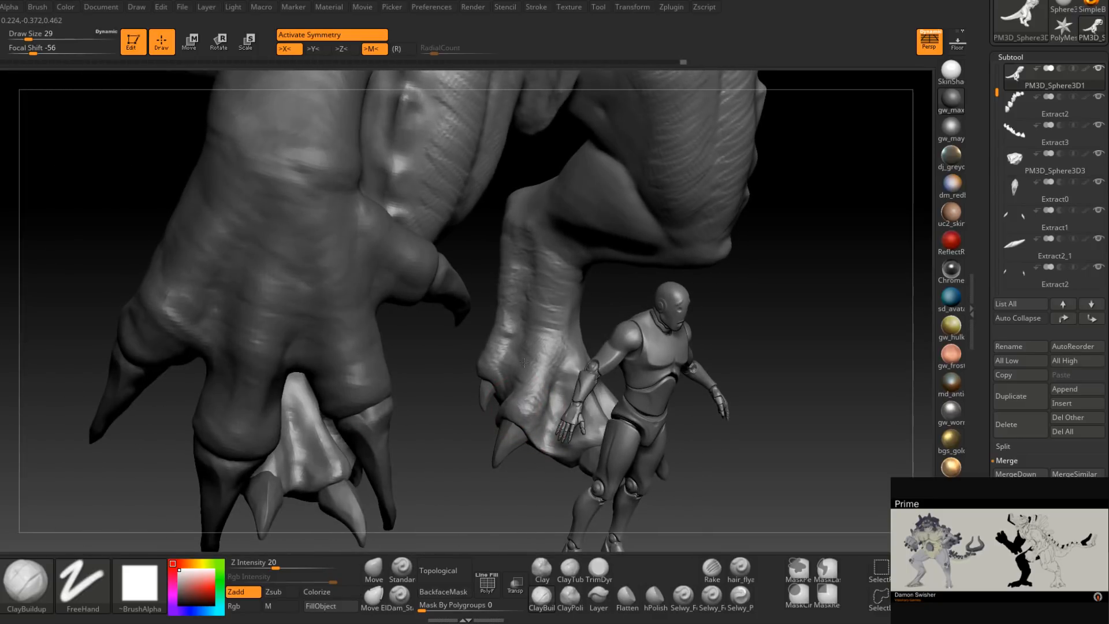
# Build up folds along the inner side of the foot and around the claw bases, finishing at draw size 22.
pyautogui.moveTo(519, 425)
pyautogui.mouseDown(button='right')
pyautogui.moveTo(503, 399)
pyautogui.moveTo(532, 352)
pyautogui.moveTo(505, 424)
pyautogui.mouseUp(button='right')
pyautogui.press('space')
pyautogui.moveTo(525, 358); pyautogui.dragTo(516, 358)
pyautogui.moveTo(516, 360)
pyautogui.mouseDown(button='right')
pyautogui.moveTo(533, 387)
pyautogui.moveTo(521, 398)
pyautogui.moveTo(567, 408)
pyautogui.mouseUp(button='right')
pyautogui.moveTo(567, 406); pyautogui.dragTo(556, 400)
pyautogui.moveTo(557, 400); pyautogui.dragTo(575, 336, button='right')
pyautogui.press(']')
pyautogui.press(']')
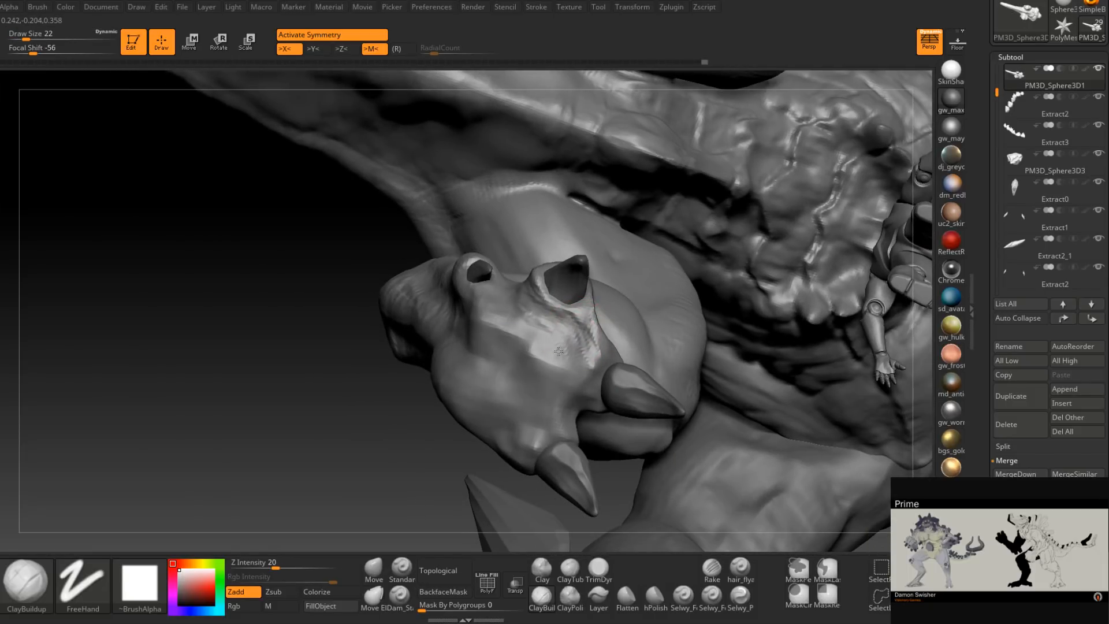
# Sculpt wrinkled folds across the underside of the foot between the claws at draw size 22.
pyautogui.moveTo(506, 314); pyautogui.dragTo(515, 367, button='right')
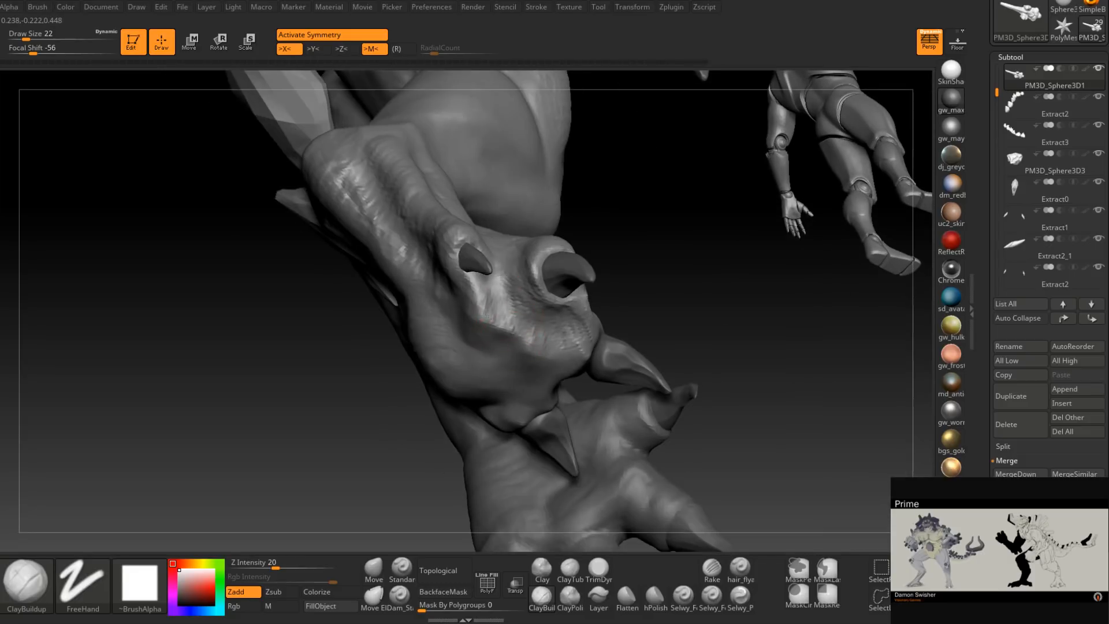
pyautogui.moveTo(485, 299)
pyautogui.mouseDown(button='right')
pyautogui.moveTo(494, 326)
pyautogui.moveTo(482, 303)
pyautogui.mouseUp(button='right')
pyautogui.moveTo(497, 354); pyautogui.dragTo(553, 333, button='right')
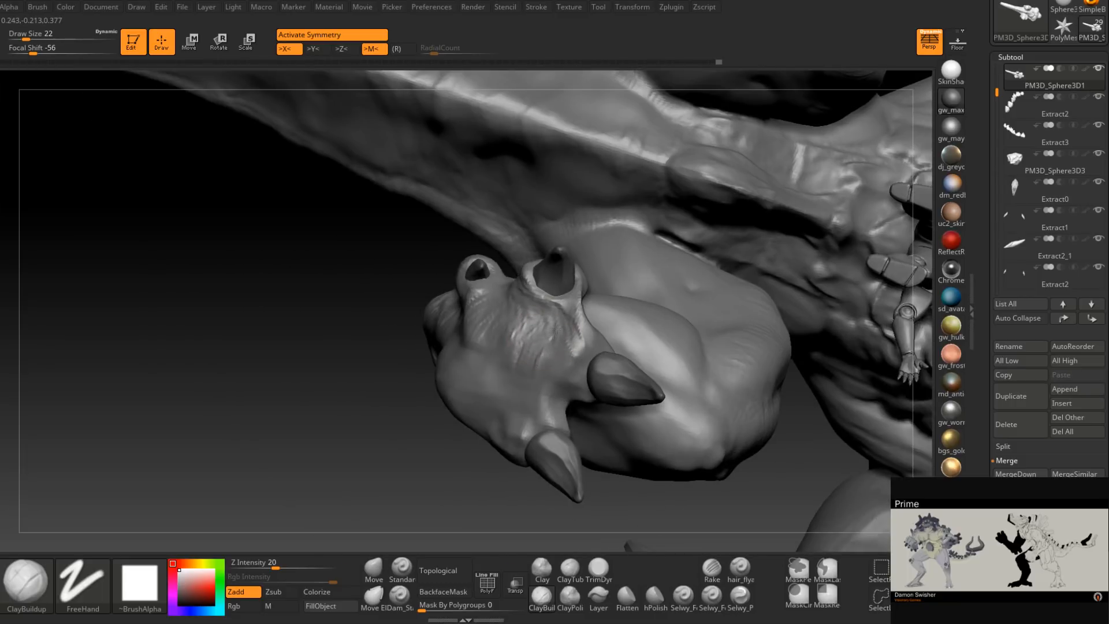
pyautogui.moveTo(534, 347); pyautogui.dragTo(581, 315, button='right')
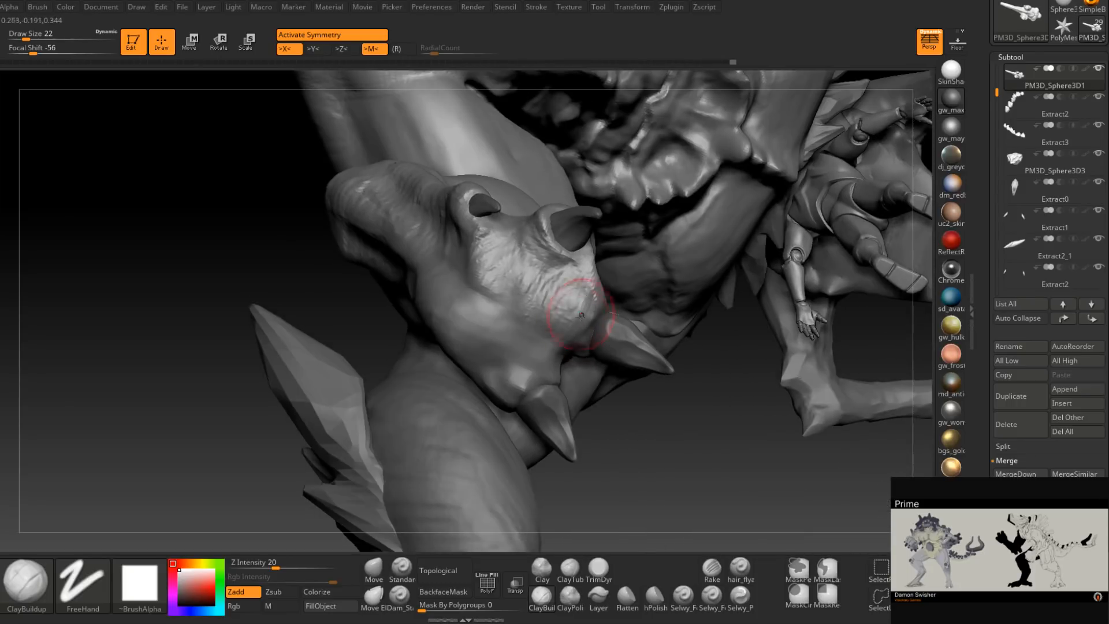
pyautogui.moveTo(504, 397); pyautogui.dragTo(533, 357, button='right')
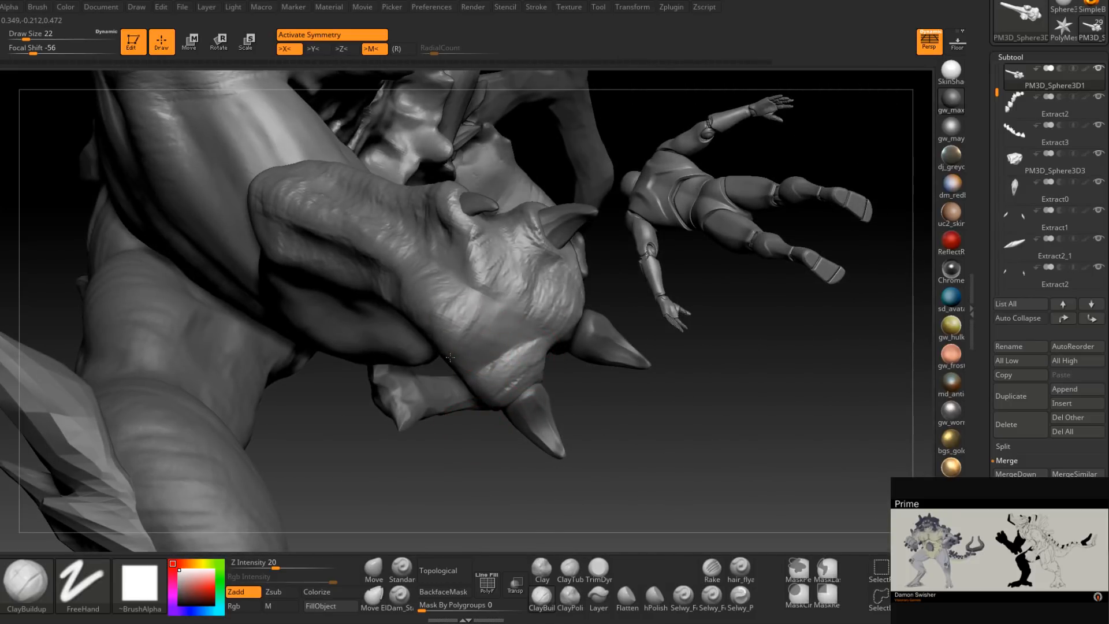
# Set the draw size to 35 and add broader clay strokes to the pads on the underside of the foot.
pyautogui.moveTo(484, 344)
pyautogui.mouseDown(button='right')
pyautogui.moveTo(532, 359)
pyautogui.moveTo(504, 322)
pyautogui.moveTo(501, 349)
pyautogui.moveTo(508, 338)
pyautogui.moveTo(514, 347)
pyautogui.mouseUp(button='right')
pyautogui.press('space')
pyautogui.moveTo(519, 363); pyautogui.dragTo(525, 363)
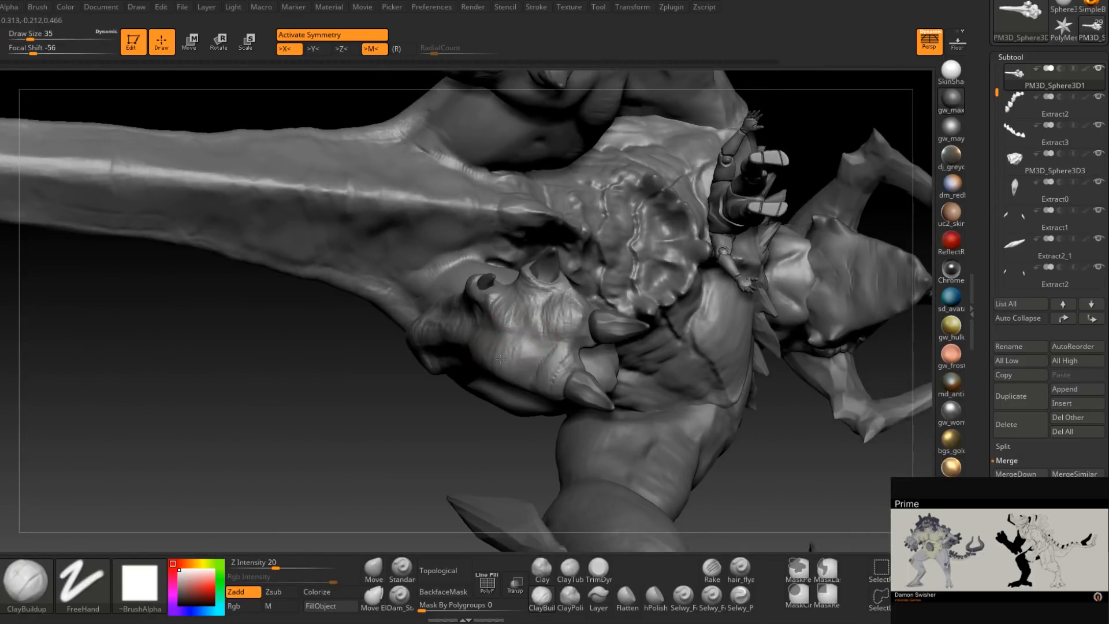
pyautogui.moveTo(525, 364); pyautogui.dragTo(536, 366, button='right')
pyautogui.press('space')
pyautogui.moveTo(530, 367); pyautogui.dragTo(525, 366)
pyautogui.moveTo(532, 368)
pyautogui.mouseDown(button='right')
pyautogui.moveTo(542, 378)
pyautogui.moveTo(562, 370)
pyautogui.mouseUp(button='right')
pyautogui.moveTo(610, 315)
pyautogui.mouseDown(button='right')
pyautogui.moveTo(404, 398)
pyautogui.moveTo(372, 388)
pyautogui.moveTo(404, 396)
pyautogui.moveTo(501, 315)
pyautogui.moveTo(508, 370)
pyautogui.moveTo(537, 347)
pyautogui.mouseUp(button='right')
# Reduce the draw size to 14 and then 13, and define the tendon ridges on top of the foot.
pyautogui.press('ctrl')
pyautogui.press('space')
pyautogui.moveTo(543, 349); pyautogui.dragTo(534, 349)
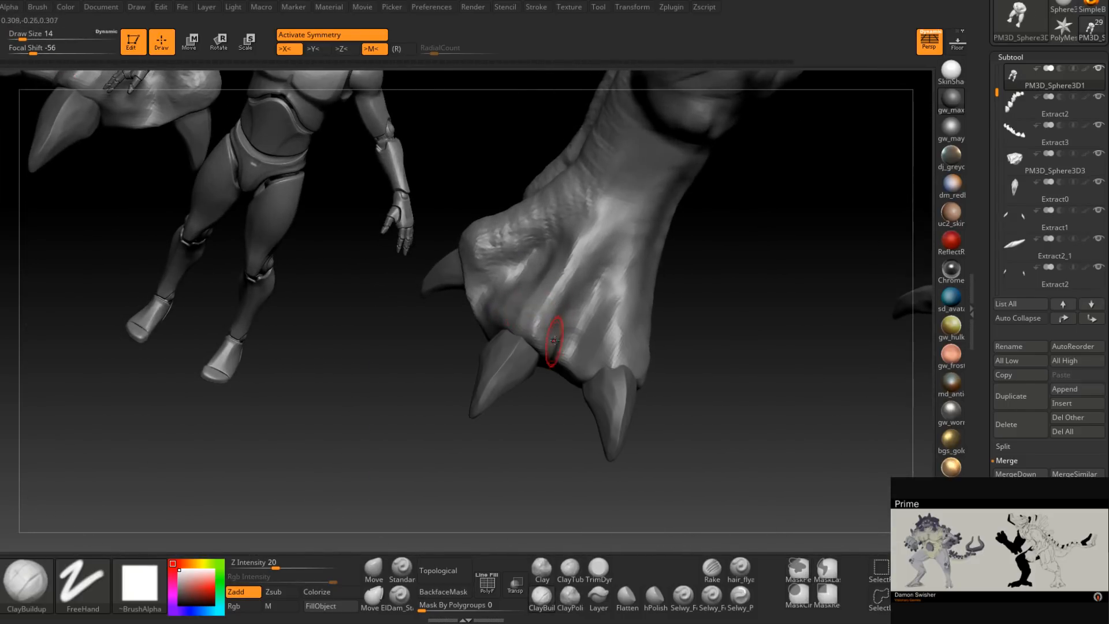
pyautogui.moveTo(554, 340); pyautogui.dragTo(512, 419, button='right')
pyautogui.press('space')
pyautogui.moveTo(510, 423); pyautogui.dragTo(516, 422)
pyautogui.moveTo(534, 335); pyautogui.dragTo(542, 353, button='right')
pyautogui.press('space')
pyautogui.moveTo(541, 355); pyautogui.dragTo(535, 354)
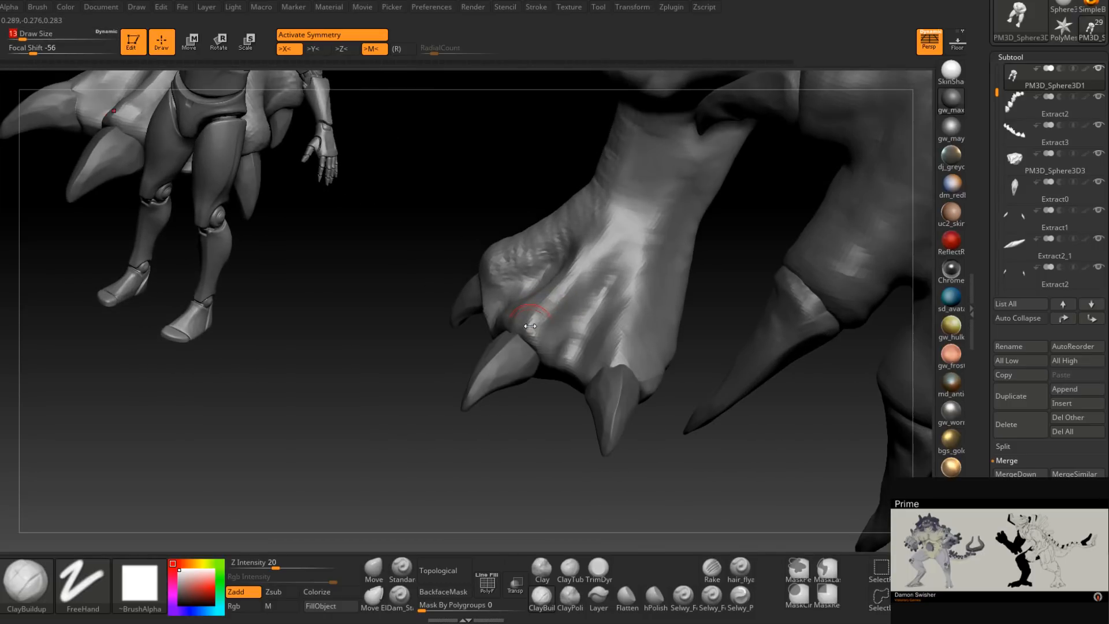
# Strengthen the tendon ridge leading to the middle claw and add fine wrinkles between the inner and middle toes.
pyautogui.moveTo(548, 297); pyautogui.dragTo(613, 225)
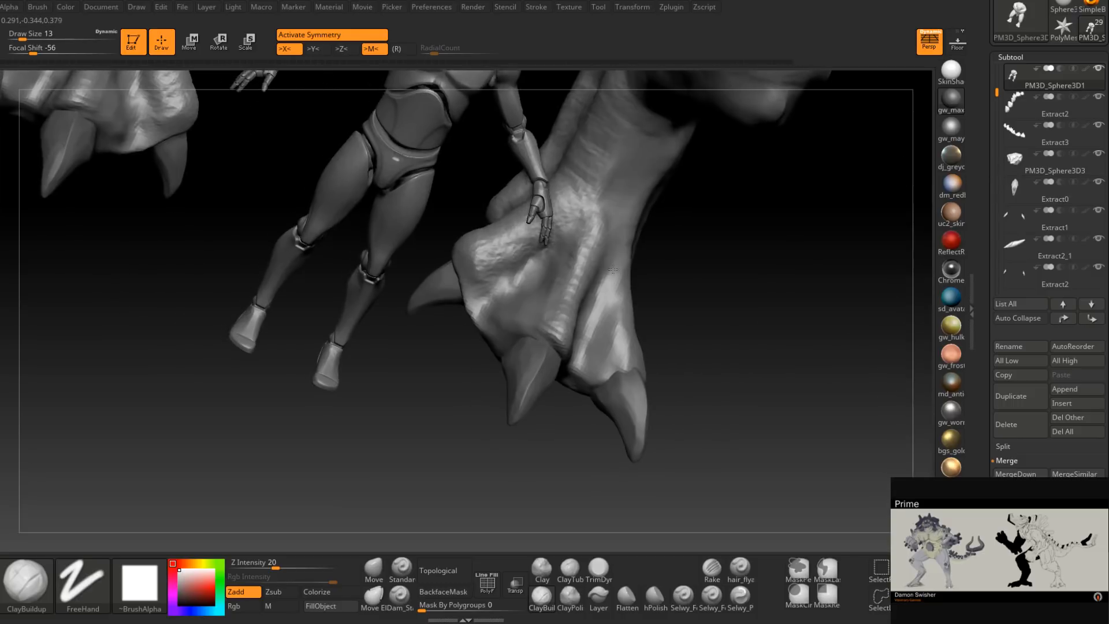
pyautogui.moveTo(613, 269); pyautogui.dragTo(554, 330, button='right')
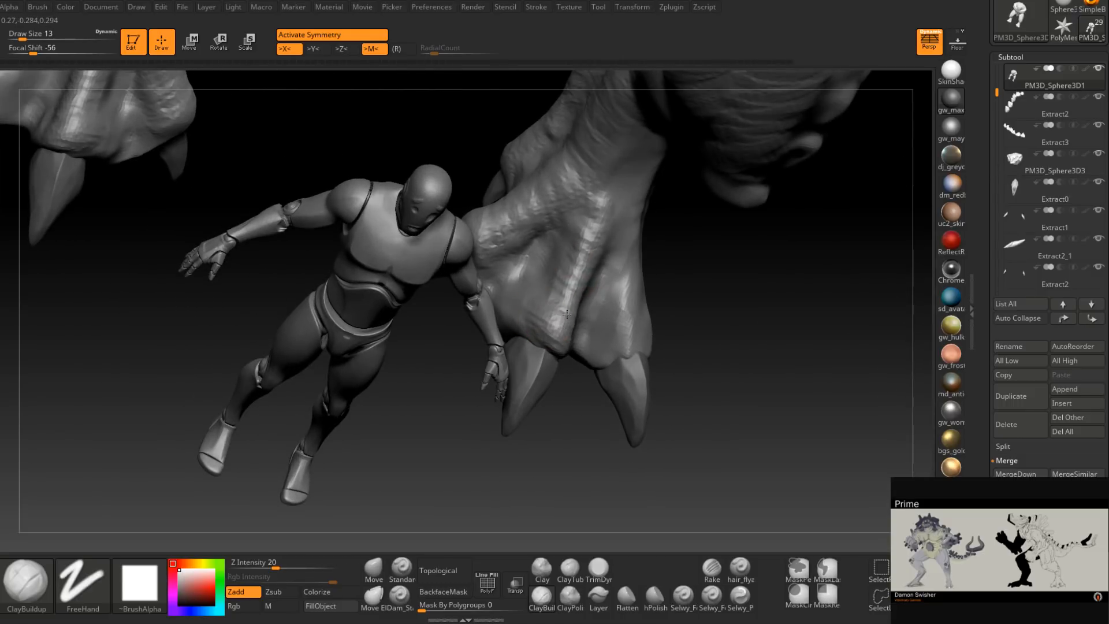
pyautogui.moveTo(576, 268); pyautogui.dragTo(522, 300, button='right')
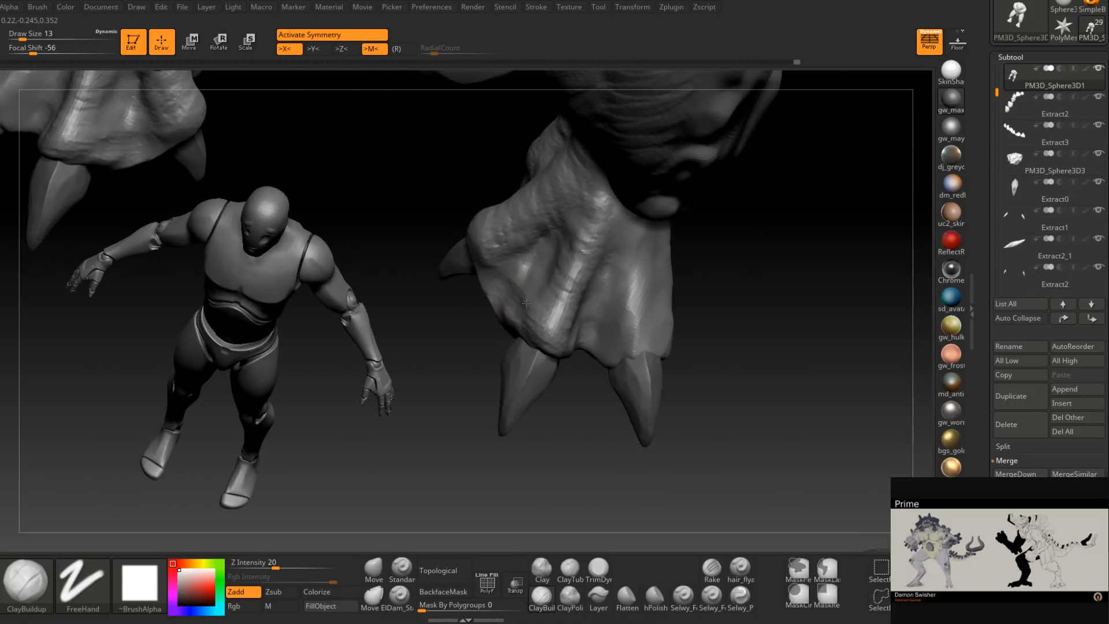
pyautogui.moveTo(536, 288); pyautogui.dragTo(560, 249, button='right')
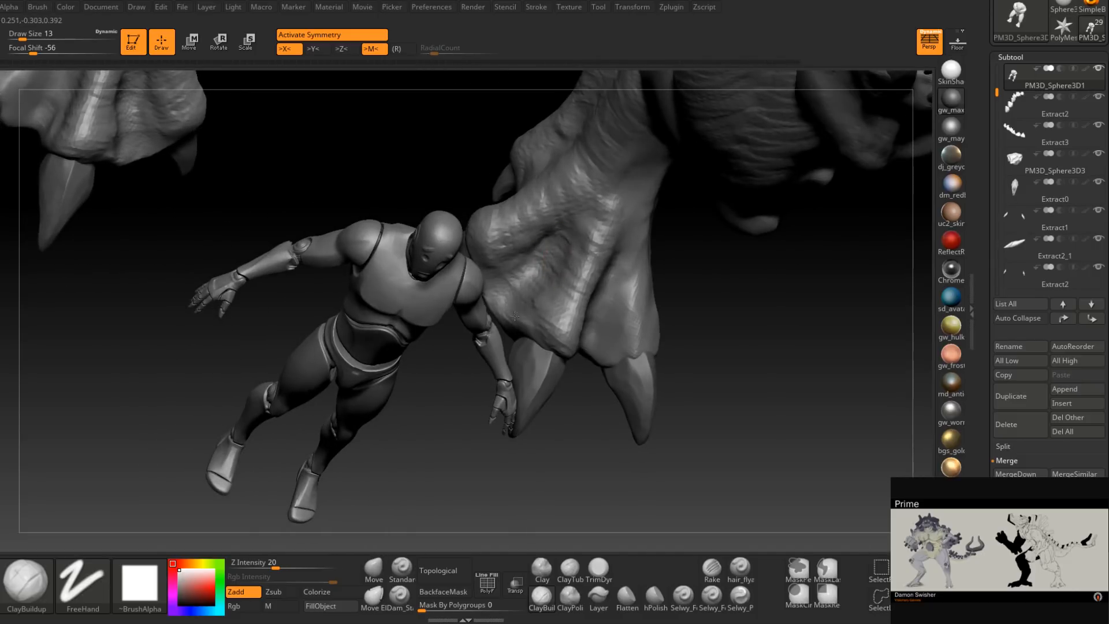
pyautogui.moveTo(516, 290)
pyautogui.mouseDown(button='right')
pyautogui.moveTo(519, 314)
pyautogui.moveTo(581, 264)
pyautogui.mouseUp(button='right')
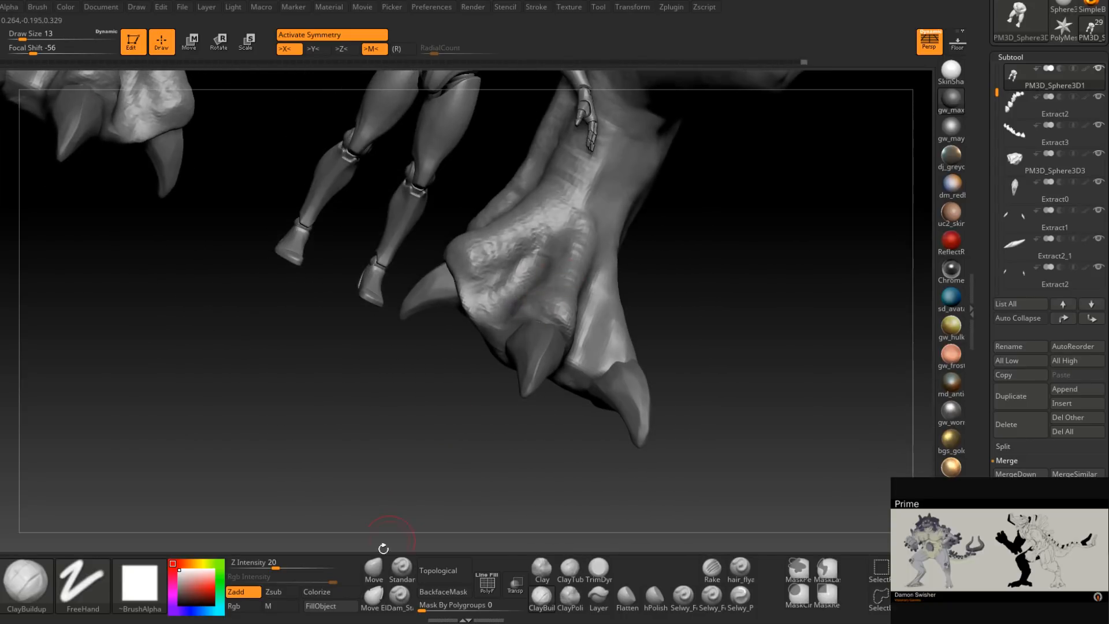
# Switch to the Move brush at draw size 31 and reshape the toes around the middle claw.
pyautogui.click(374, 569)
pyautogui.moveTo(525, 369); pyautogui.dragTo(539, 317, button='right')
pyautogui.press('space')
pyautogui.moveTo(534, 315); pyautogui.dragTo(542, 315)
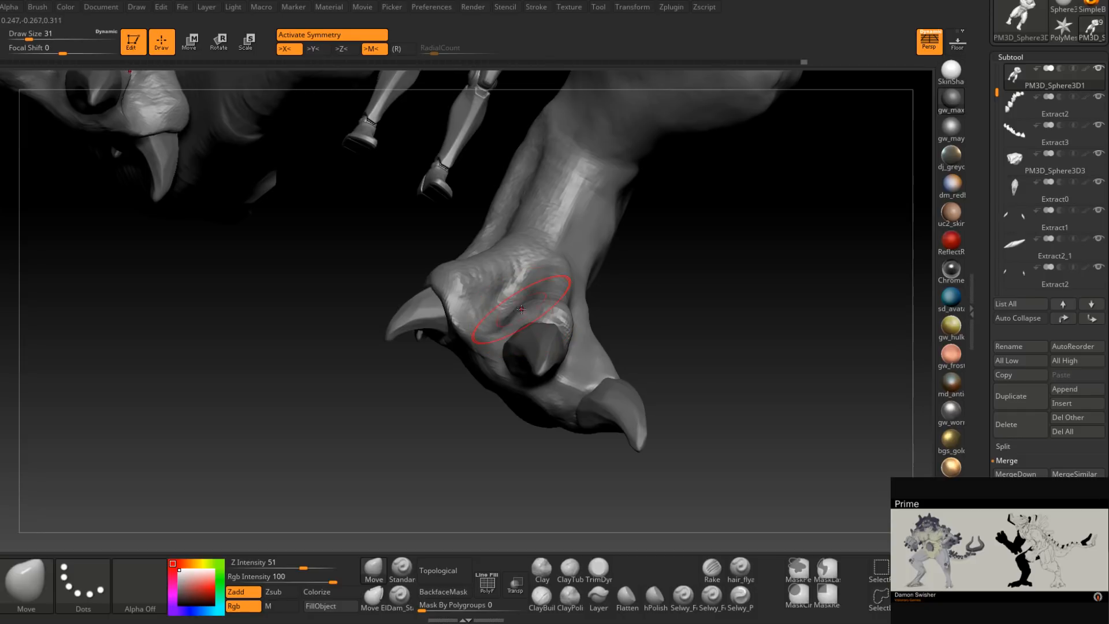
pyautogui.moveTo(523, 315)
pyautogui.mouseDown(button='right')
pyautogui.moveTo(558, 330)
pyautogui.moveTo(595, 310)
pyautogui.mouseUp(button='right')
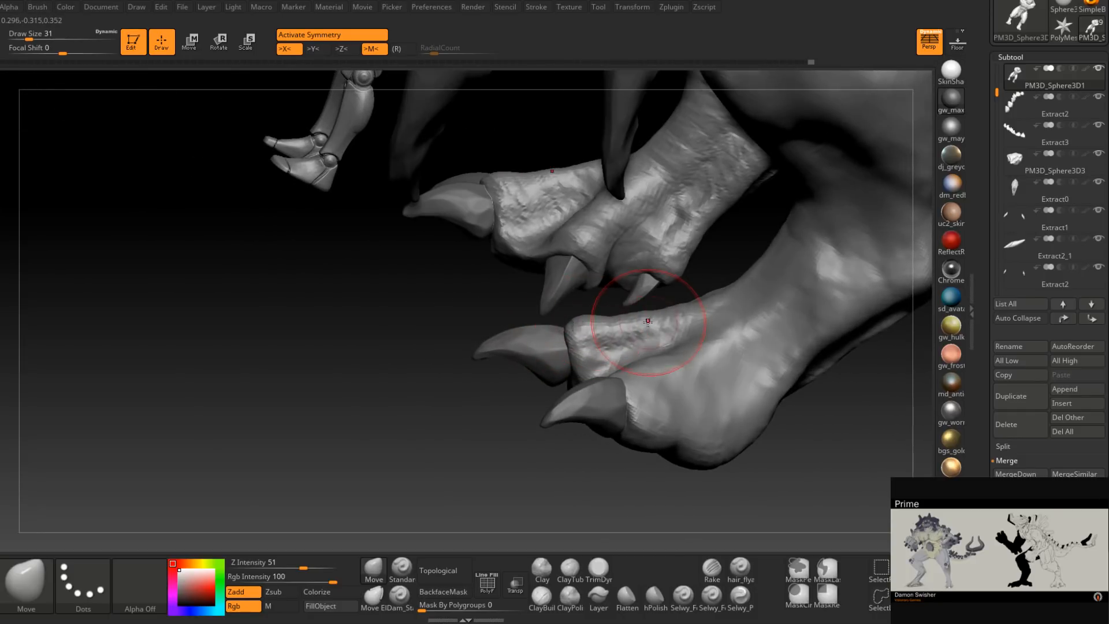
# Enlarge the Move brush to draw size 49 and adjust the contours of the toes and foot from the side.
pyautogui.moveTo(663, 318); pyautogui.dragTo(645, 318, button='right')
pyautogui.press('space')
pyautogui.moveTo(647, 317); pyautogui.dragTo(651, 317)
pyautogui.moveTo(658, 317); pyautogui.dragTo(650, 317, button='right')
pyautogui.press('space')
pyautogui.moveTo(651, 318); pyautogui.dragTo(655, 317)
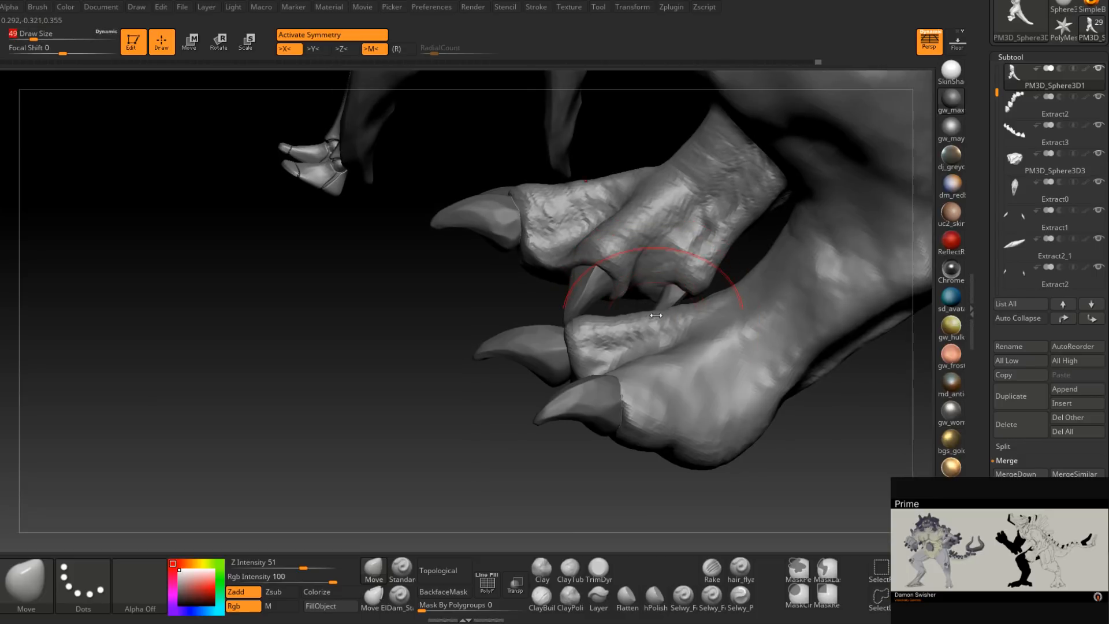
pyautogui.moveTo(670, 316)
pyautogui.mouseDown(button='right')
pyautogui.moveTo(630, 392)
pyautogui.moveTo(591, 394)
pyautogui.mouseUp(button='right')
pyautogui.press('ctrl')
pyautogui.moveTo(722, 405)
pyautogui.mouseDown(button='right')
pyautogui.moveTo(532, 347)
pyautogui.moveTo(568, 439)
pyautogui.mouseUp(button='right')
# Return to the ClayBuildup brush at draw size 29 and build up the outer toe above its claw.
pyautogui.press('b')
pyautogui.press('c')
pyautogui.press('b')
pyautogui.moveTo(545, 272)
pyautogui.mouseDown(button='right')
pyautogui.moveTo(571, 370)
pyautogui.moveTo(562, 358)
pyautogui.mouseUp(button='right')
pyautogui.press('space')
pyautogui.moveTo(570, 365); pyautogui.dragTo(563, 365)
pyautogui.moveTo(558, 335)
pyautogui.mouseDown(button='right')
pyautogui.moveTo(543, 384)
pyautogui.moveTo(532, 367)
pyautogui.mouseUp(button='right')
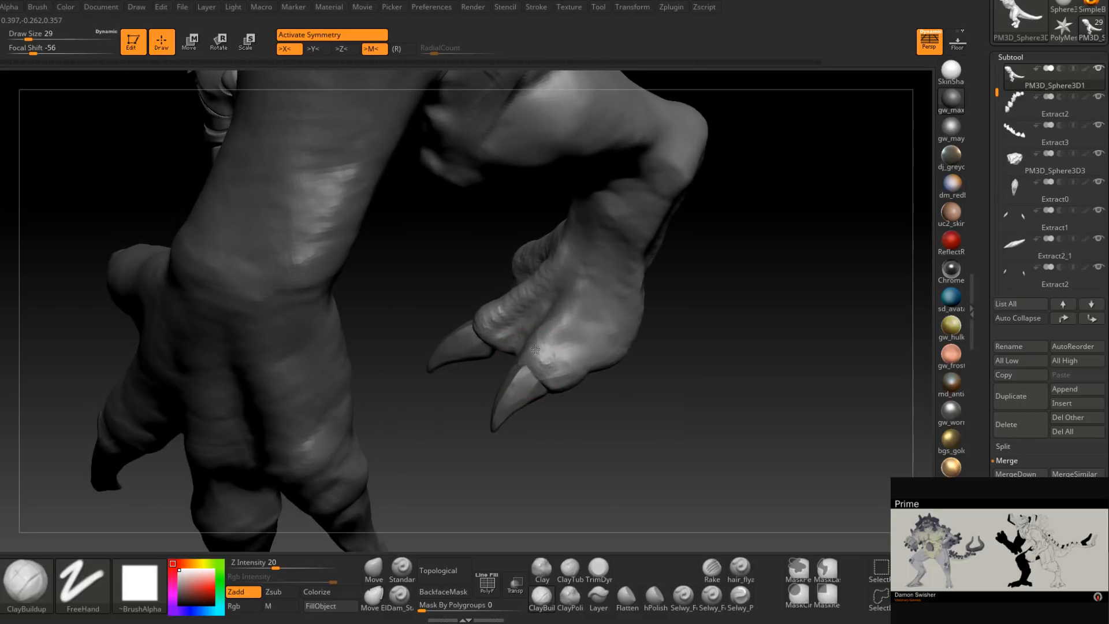
# Reduce the draw size to 17 and sculpt tendon ridges and skin folds running to the outer claw.
pyautogui.moveTo(565, 329); pyautogui.dragTo(567, 314, button='right')
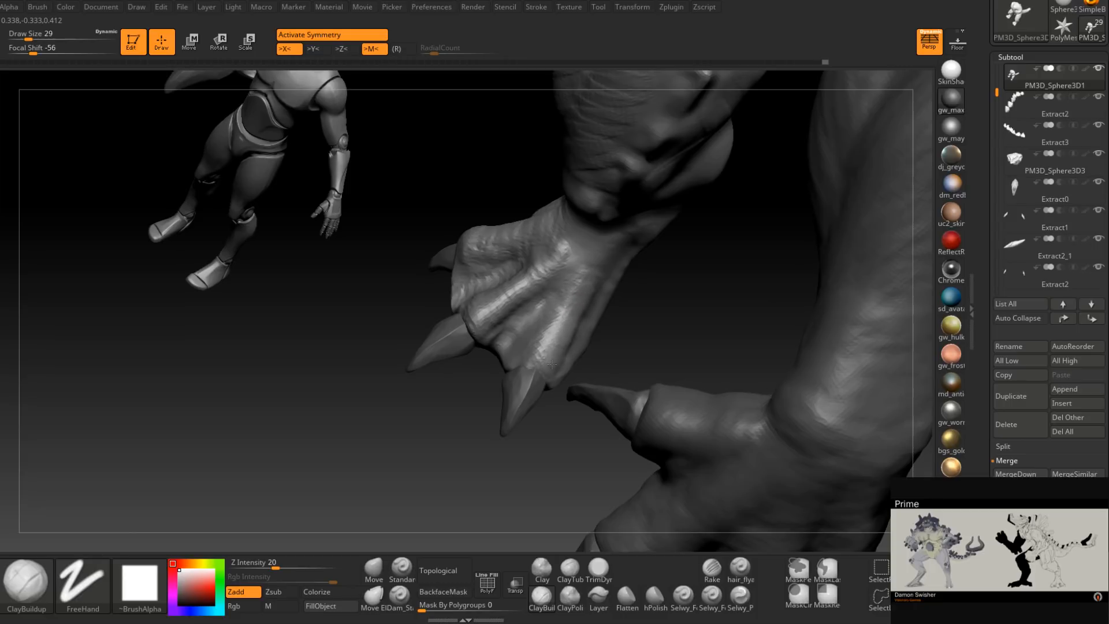
pyautogui.moveTo(535, 375); pyautogui.dragTo(542, 369, button='right')
pyautogui.press('space')
pyautogui.moveTo(542, 366); pyautogui.dragTo(535, 366)
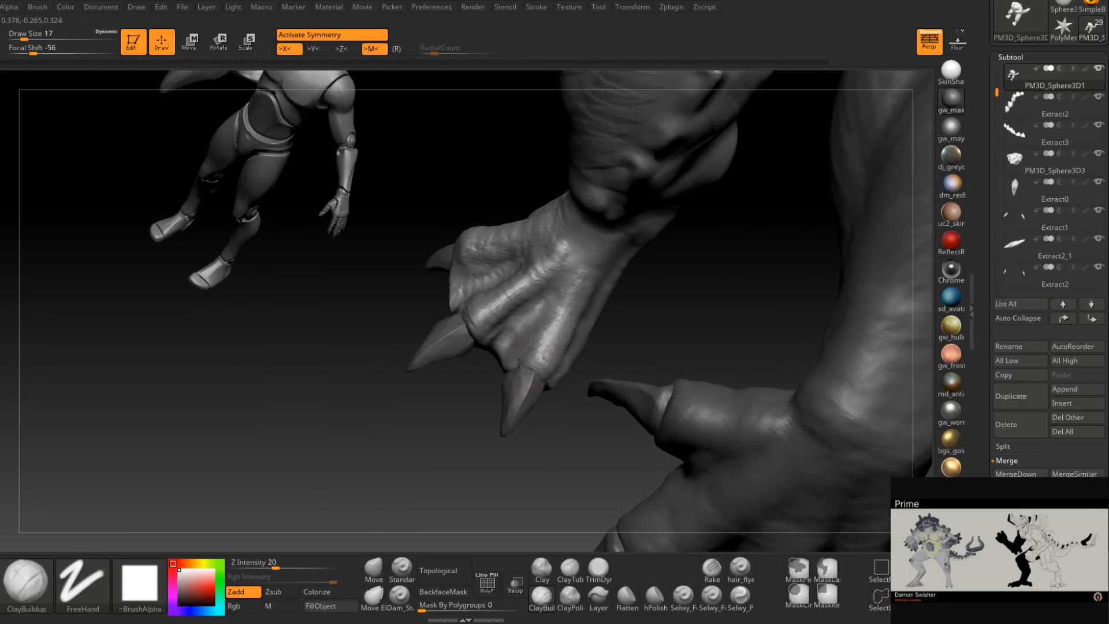
pyautogui.moveTo(555, 387); pyautogui.dragTo(515, 349, button='right')
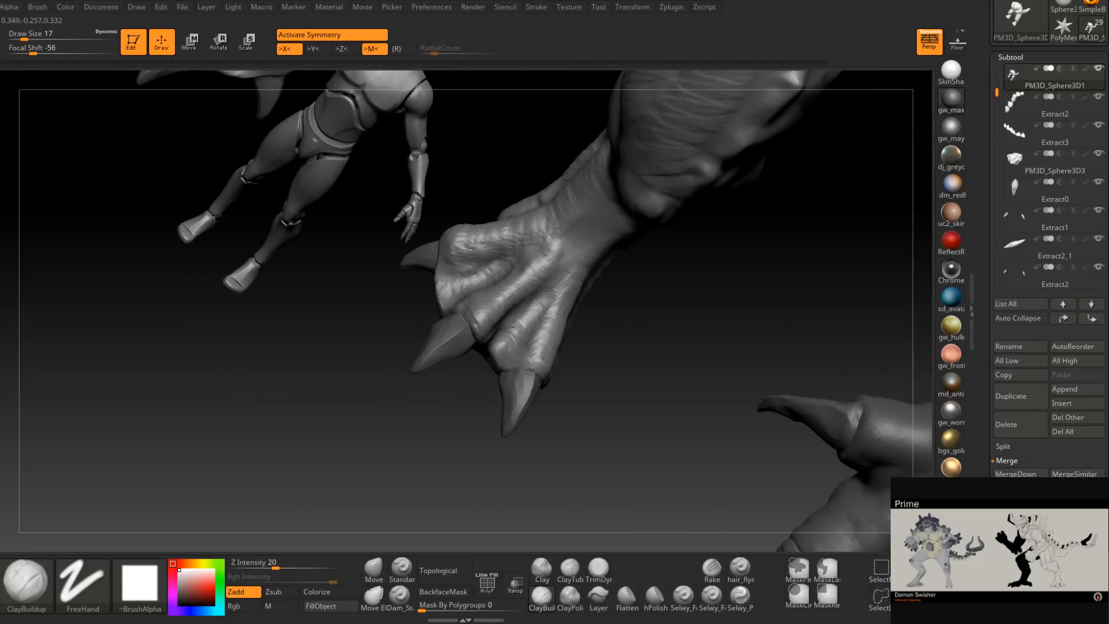
# Set the draw size to 22 and wrap wrinkles around the outer toe and the side of the foot.
pyautogui.moveTo(502, 345)
pyautogui.mouseDown(button='right')
pyautogui.moveTo(501, 317)
pyautogui.moveTo(503, 346)
pyautogui.moveTo(448, 339)
pyautogui.moveTo(569, 370)
pyautogui.moveTo(538, 390)
pyautogui.mouseUp(button='right')
pyautogui.press('space')
pyautogui.moveTo(534, 391); pyautogui.dragTo(537, 392)
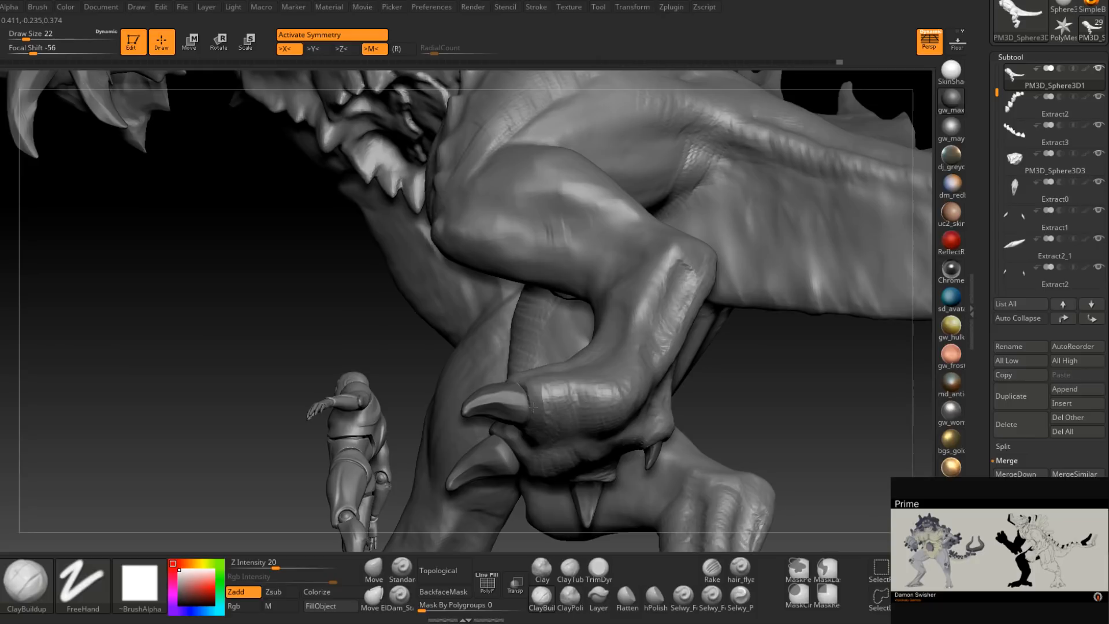
pyautogui.moveTo(548, 396); pyautogui.dragTo(574, 404, button='right')
pyautogui.moveTo(599, 369); pyautogui.dragTo(586, 393, button='right')
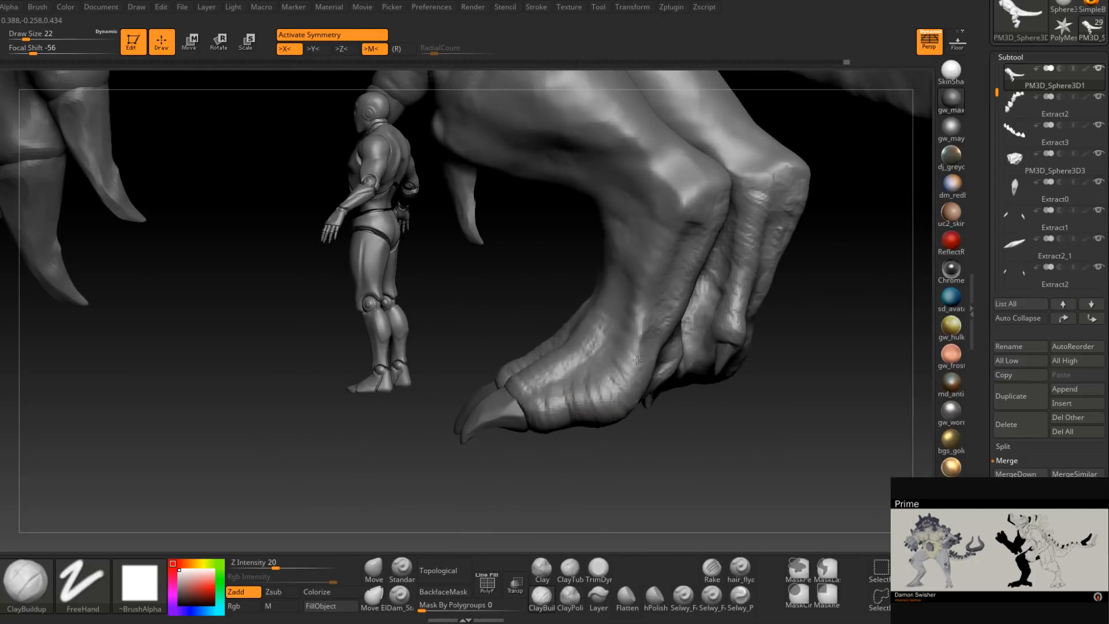
pyautogui.moveTo(639, 335); pyautogui.dragTo(632, 347, button='right')
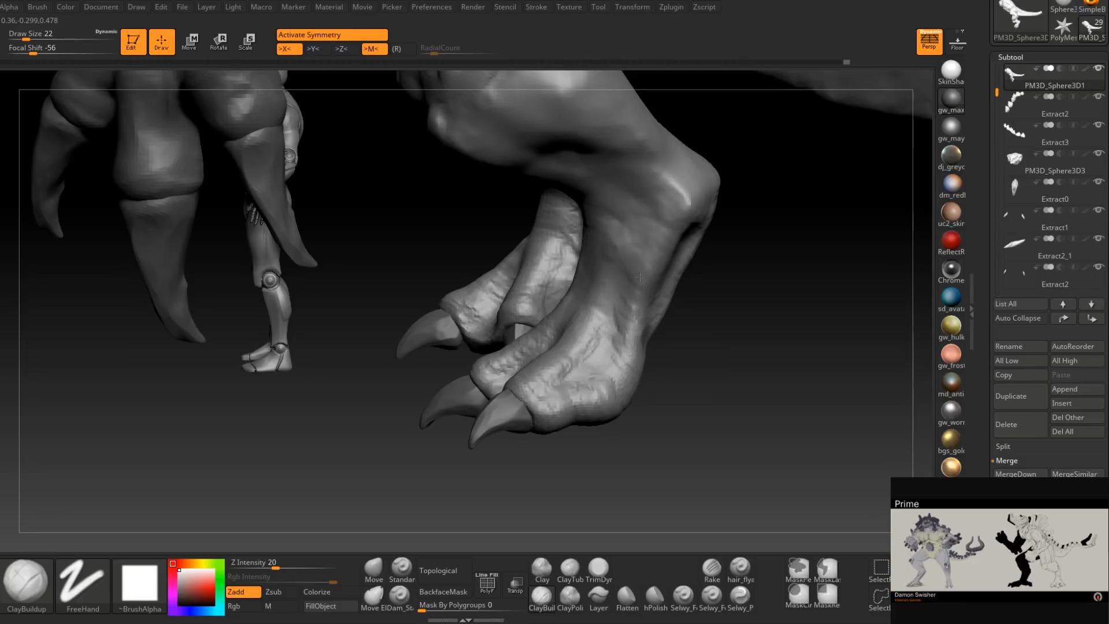
# Build up skin folds on the outer side of the lower leg between the foot and the heel joint.
pyautogui.moveTo(652, 249); pyautogui.dragTo(598, 312, button='right')
pyautogui.moveTo(613, 244); pyautogui.dragTo(565, 292, button='right')
pyautogui.moveTo(577, 272); pyautogui.dragTo(581, 231)
pyautogui.moveTo(580, 231); pyautogui.dragTo(601, 229, button='right')
pyautogui.moveTo(600, 229); pyautogui.dragTo(616, 233)
pyautogui.moveTo(588, 208); pyautogui.dragTo(640, 264, button='right')
# Reduce the draw size to 17 and add finer wrinkles to the outer lower leg and the front of the ankle.
pyautogui.press('space')
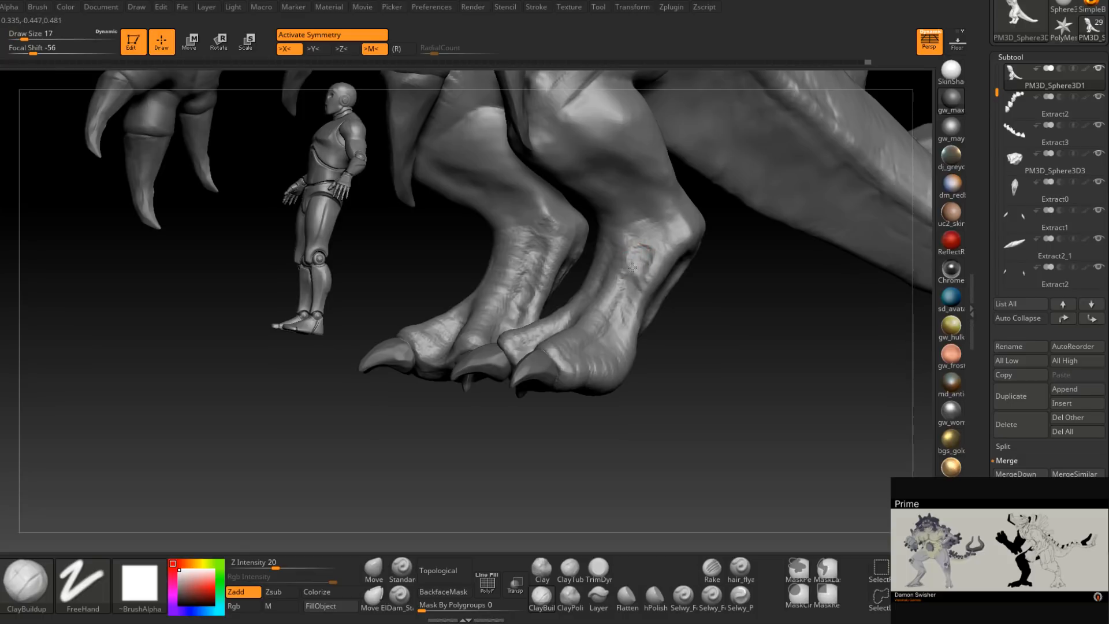
pyautogui.moveTo(634, 284); pyautogui.dragTo(629, 307, button='right')
pyautogui.moveTo(649, 240); pyautogui.dragTo(660, 303, button='right')
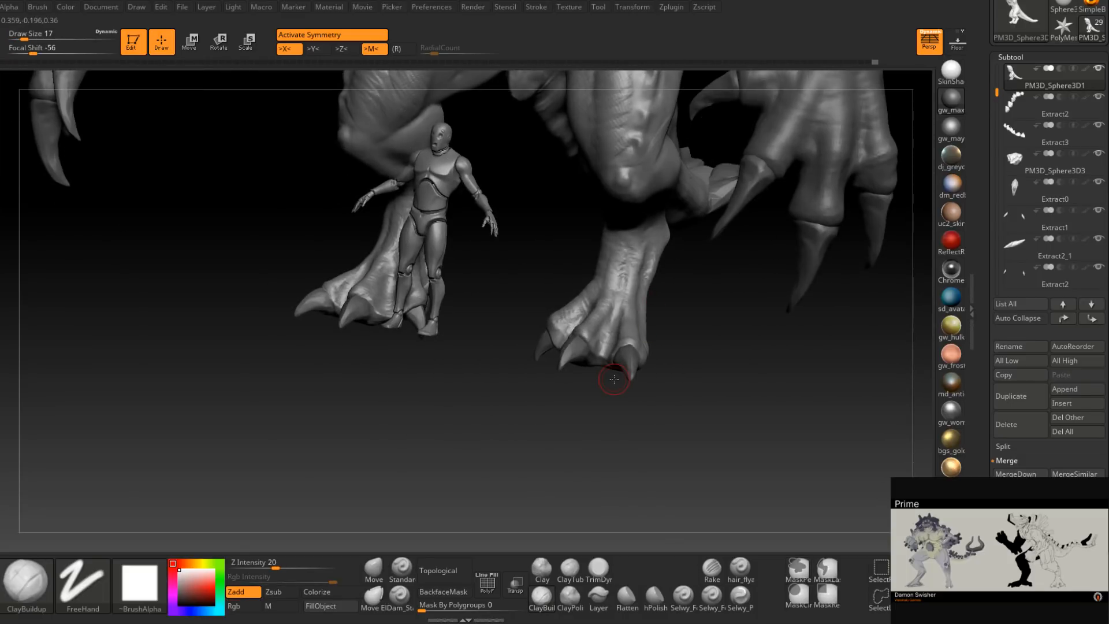
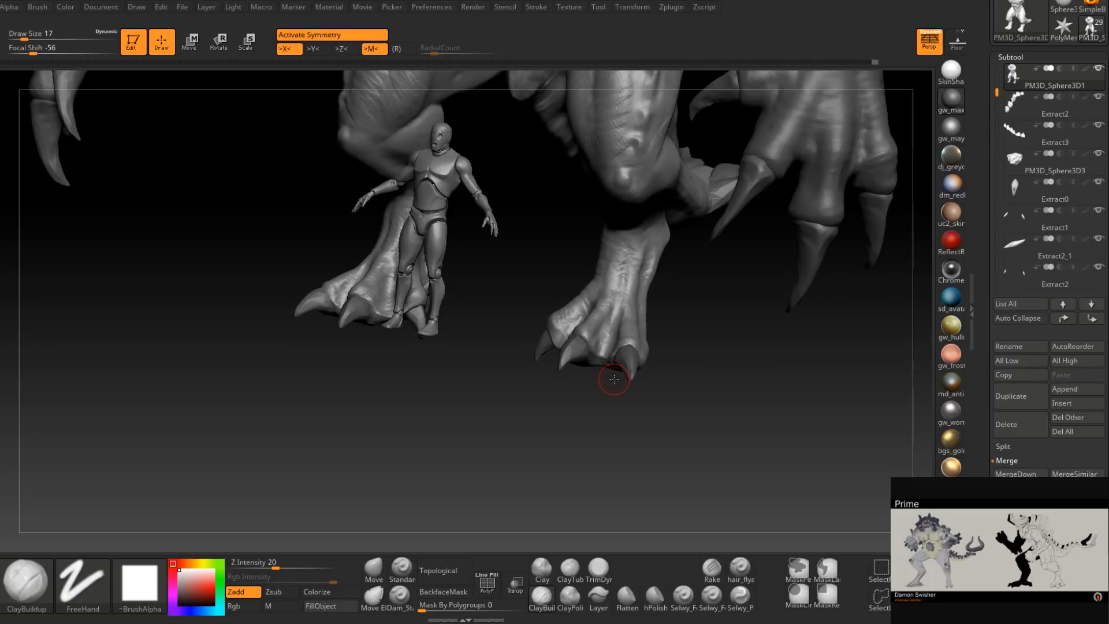
pyautogui.moveTo(624, 285); pyautogui.dragTo(622, 305, button='right')
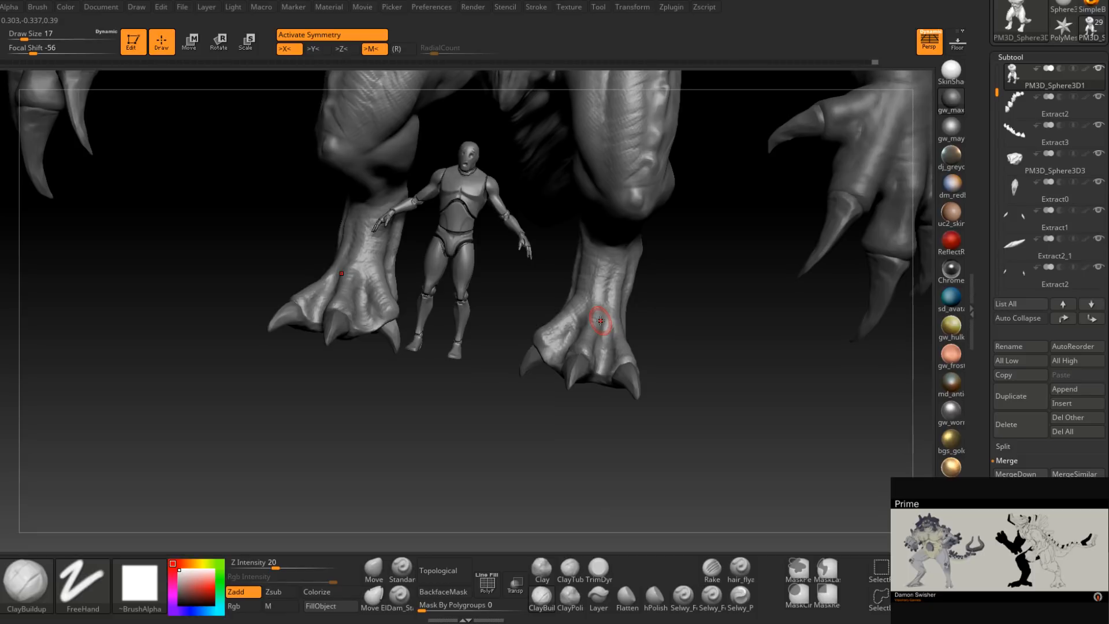
pyautogui.moveTo(600, 321); pyautogui.dragTo(518, 373, button='right')
# Set the draw size to 22 and sculpt skin folds around the heel joint and the back of the lower leg.
pyautogui.press('s')
pyautogui.moveTo(518, 373); pyautogui.dragTo(539, 354)
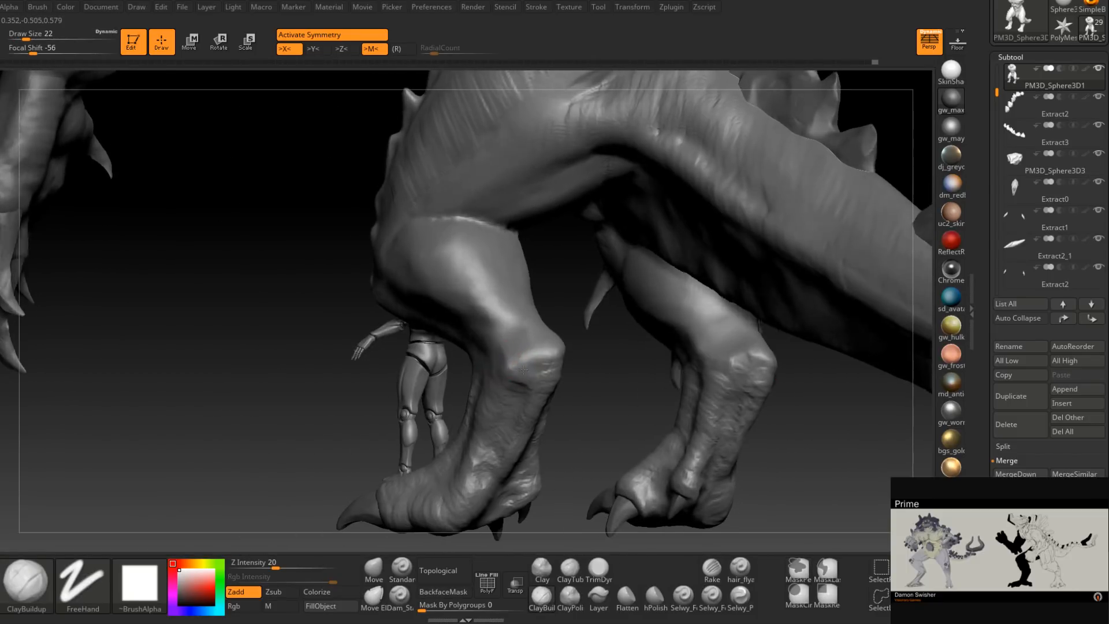
pyautogui.moveTo(471, 370); pyautogui.dragTo(515, 369, button='right')
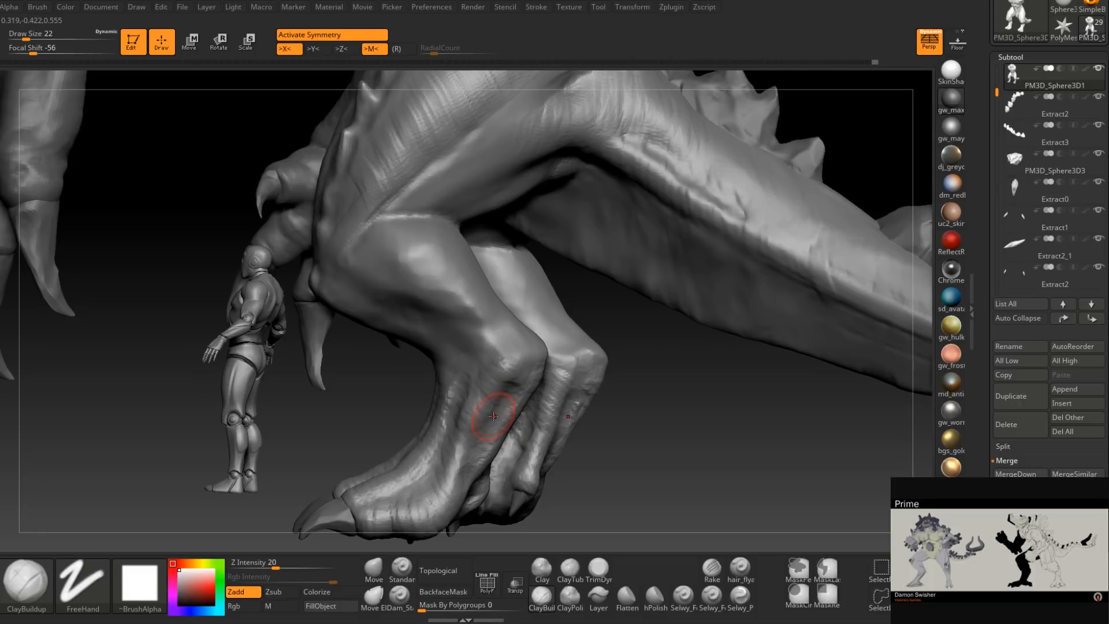
pyautogui.moveTo(493, 416); pyautogui.dragTo(502, 357, button='right')
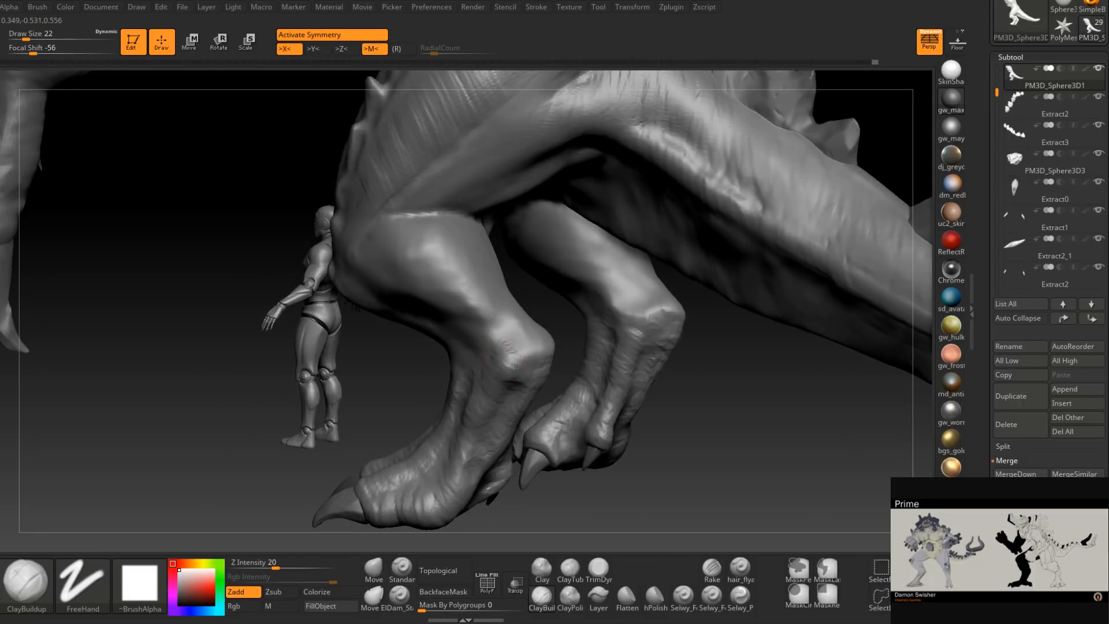
pyautogui.moveTo(476, 395); pyautogui.dragTo(529, 373, button='right')
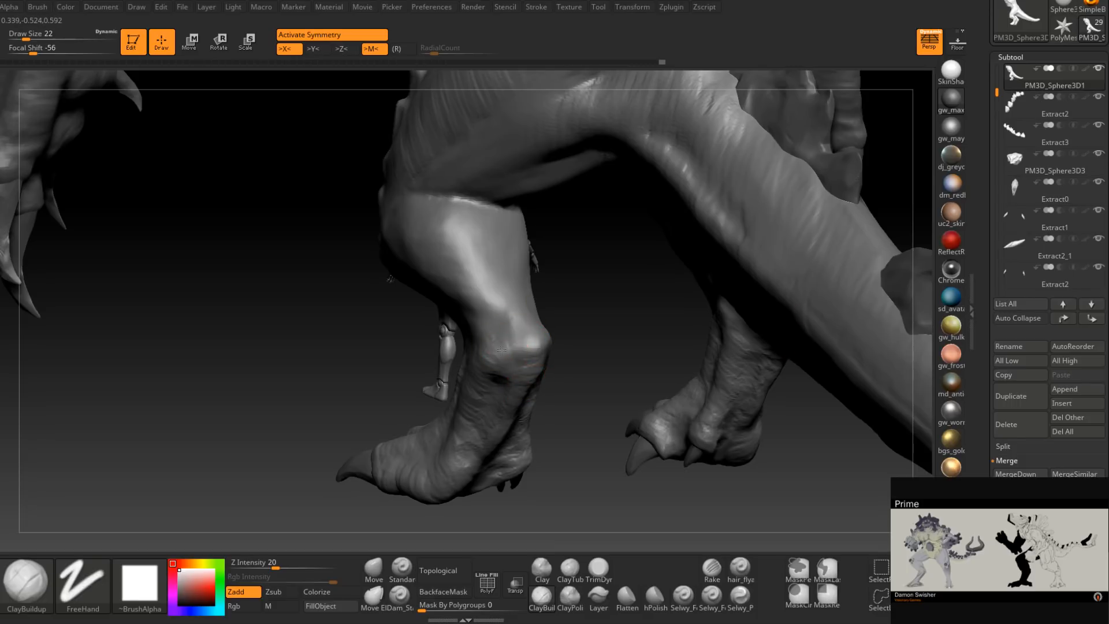
pyautogui.moveTo(533, 367); pyautogui.dragTo(525, 353, button='right')
pyautogui.rightClick(528, 319)
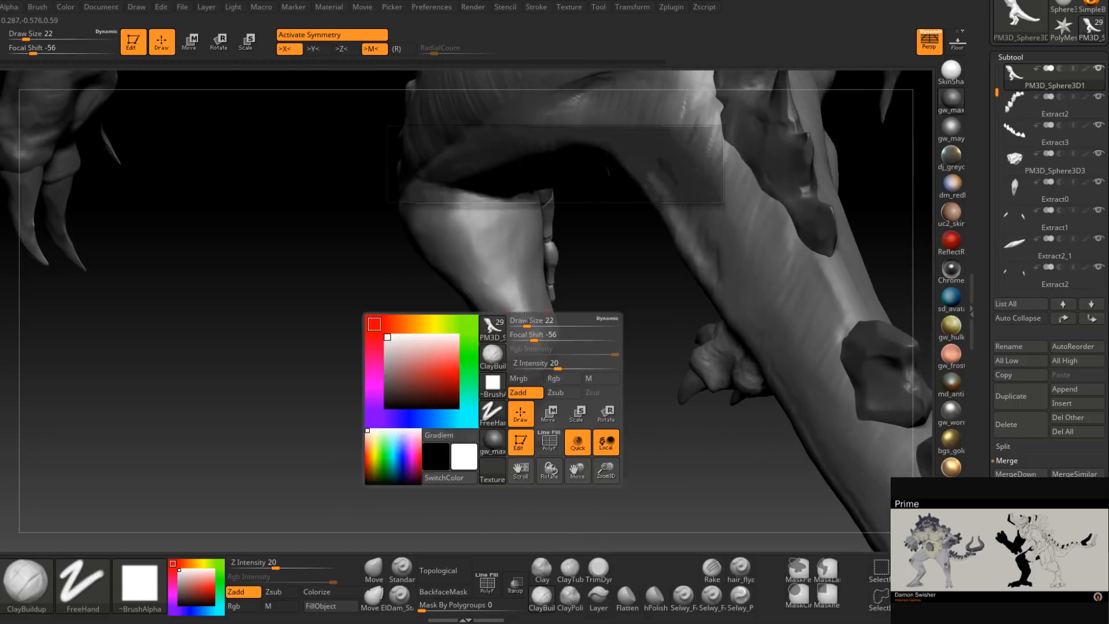
# Set the draw size to 33 and build up rounded folds and wrinkles over the kneecap and down the front of the shin.
pyautogui.moveTo(526, 261)
pyautogui.mouseDown(button='right')
pyautogui.moveTo(547, 279)
pyautogui.moveTo(488, 321)
pyautogui.mouseUp(button='right')
pyautogui.rightClick(488, 321)
pyautogui.moveTo(489, 325); pyautogui.dragTo(494, 325)
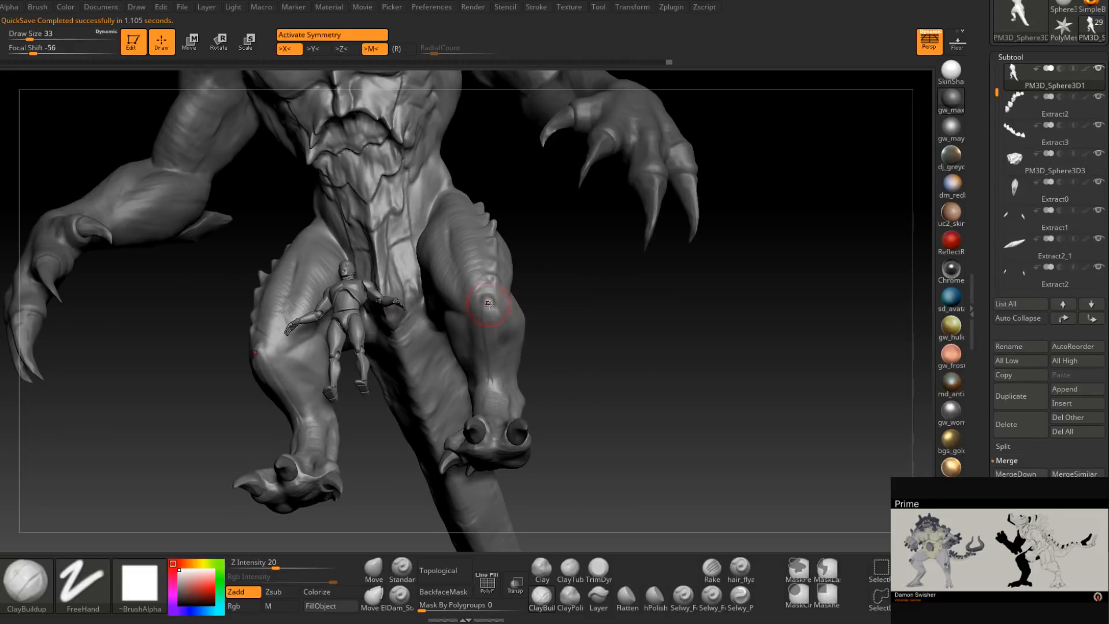
pyautogui.moveTo(485, 314)
pyautogui.mouseDown(button='right')
pyautogui.moveTo(484, 301)
pyautogui.moveTo(470, 342)
pyautogui.moveTo(488, 303)
pyautogui.moveTo(494, 343)
pyautogui.mouseUp(button='right')
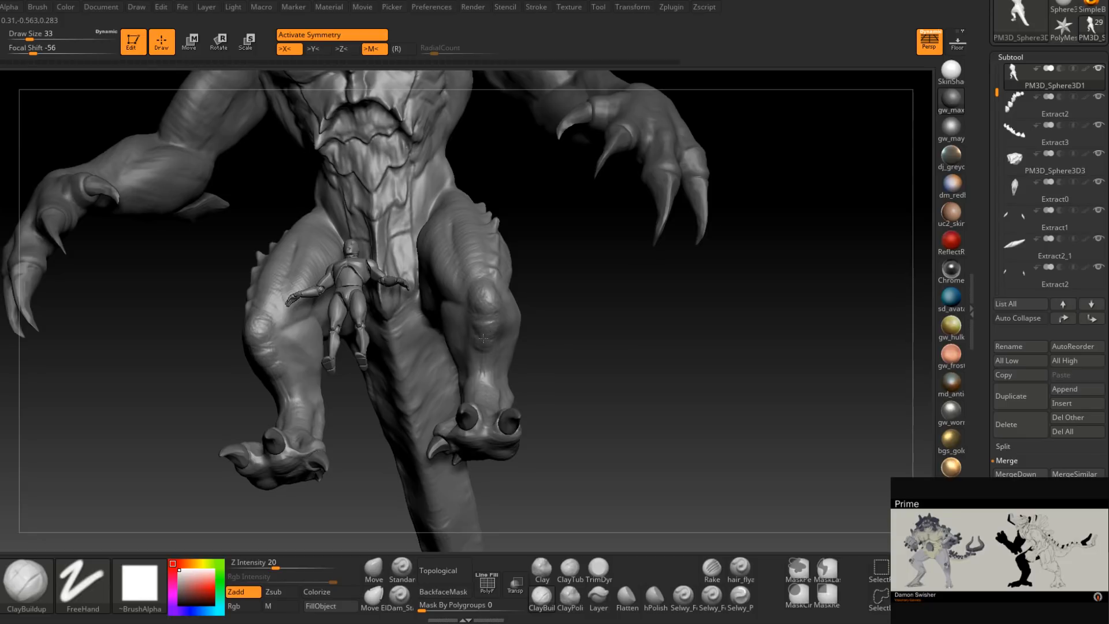
pyautogui.moveTo(482, 373); pyautogui.dragTo(497, 335, button='right')
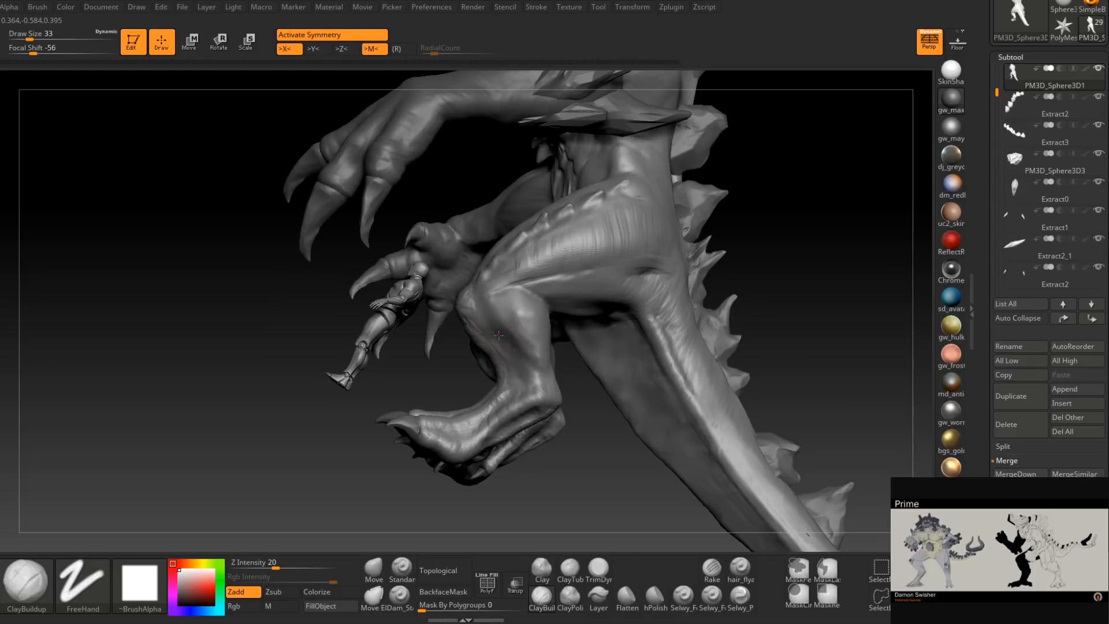
pyautogui.moveTo(516, 321); pyautogui.dragTo(516, 339, button='right')
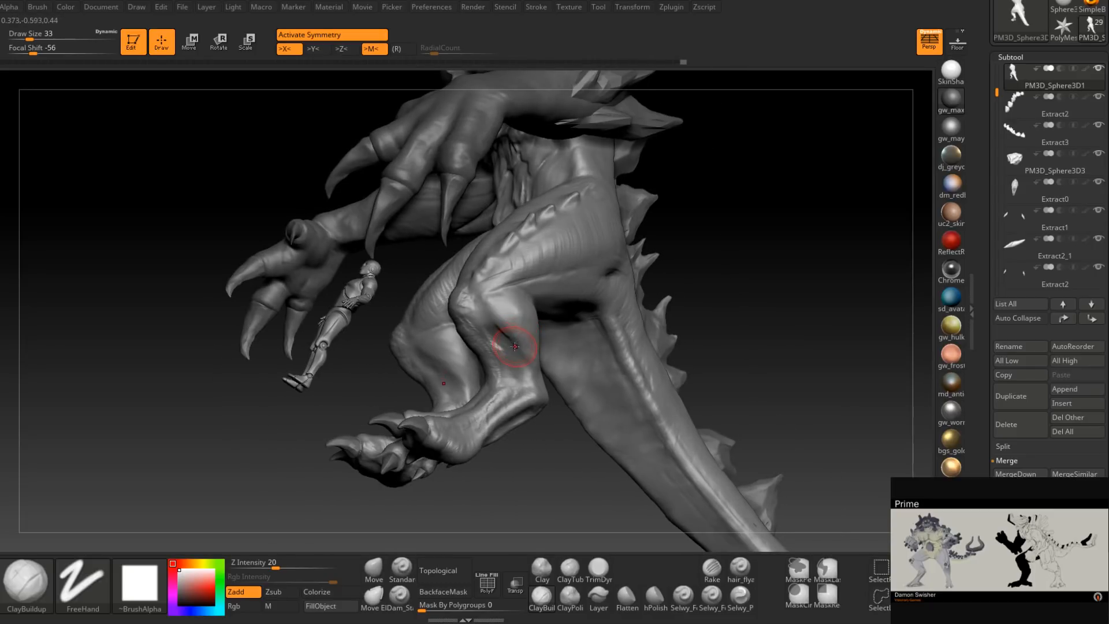
pyautogui.moveTo(516, 350)
pyautogui.mouseDown(button='right')
pyautogui.moveTo(473, 325)
pyautogui.moveTo(473, 293)
pyautogui.mouseUp(button='right')
# Set the draw size to 41 and sculpt diagonal muscle striations and skin folds across the outer calf below the knee.
pyautogui.press('space')
pyautogui.moveTo(475, 315)
pyautogui.mouseDown()
pyautogui.moveTo(496, 311)
pyautogui.moveTo(494, 352)
pyautogui.mouseUp()
pyautogui.moveTo(469, 289)
pyautogui.mouseDown()
pyautogui.moveTo(502, 312)
pyautogui.moveTo(496, 328)
pyautogui.mouseUp()
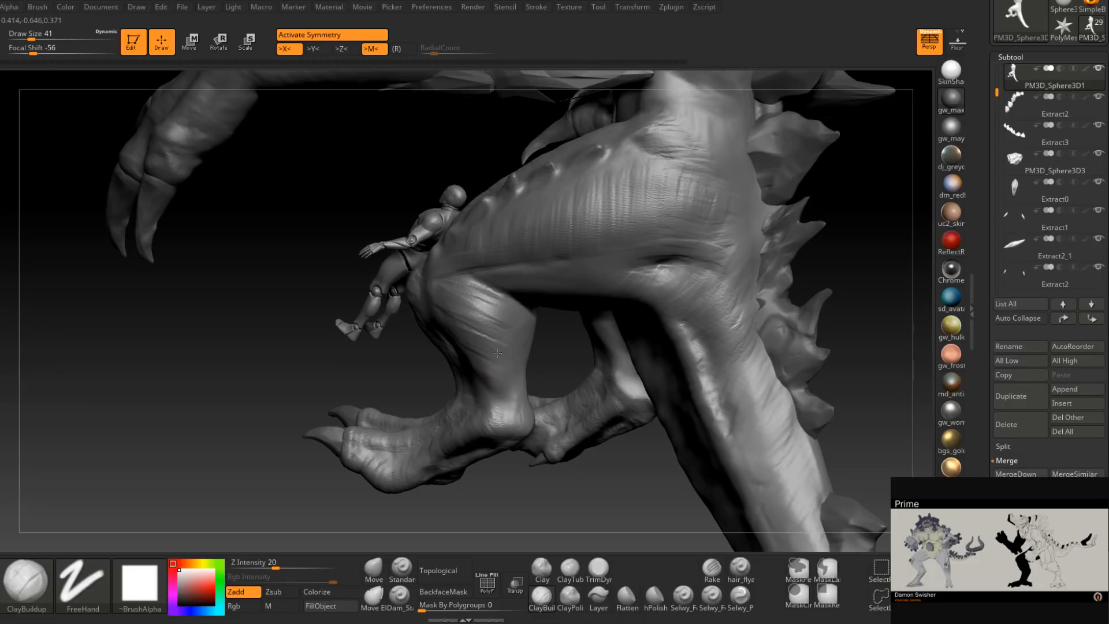
pyautogui.moveTo(497, 394); pyautogui.dragTo(464, 319, button='right')
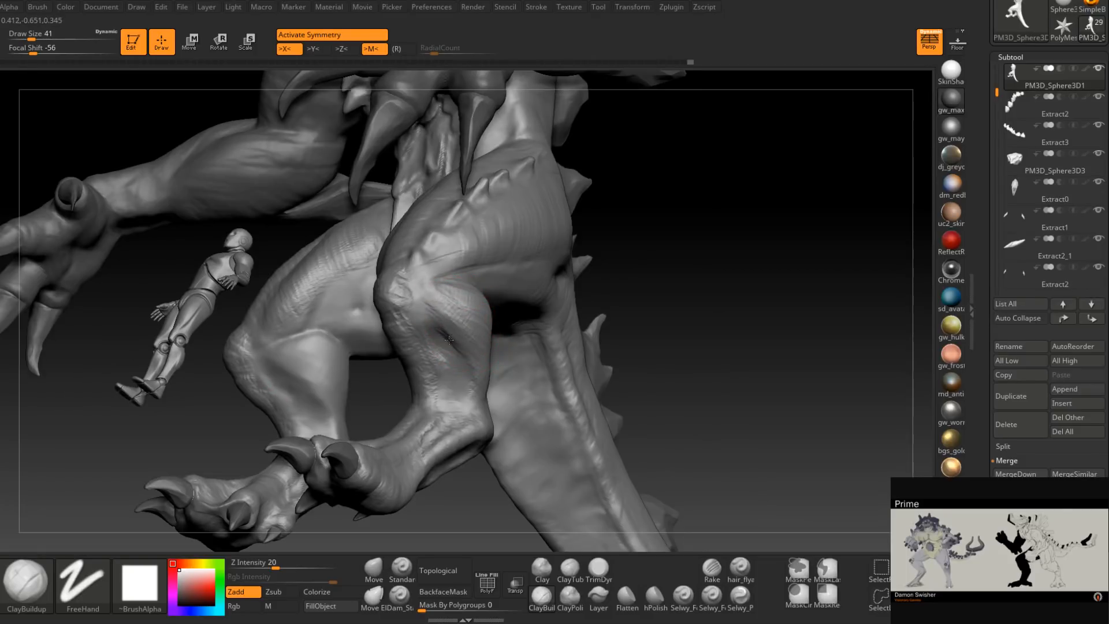
pyautogui.moveTo(483, 391)
pyautogui.mouseDown(button='right')
pyautogui.moveTo(440, 388)
pyautogui.moveTo(461, 425)
pyautogui.mouseUp(button='right')
# Switch to the Move brush at draw size 41 and adjust the contour of the calf and shin.
pyautogui.click(374, 569)
pyautogui.moveTo(421, 456)
pyautogui.mouseDown(button='right')
pyautogui.moveTo(445, 373)
pyautogui.moveTo(462, 372)
pyautogui.mouseUp(button='right')
pyautogui.moveTo(447, 327); pyautogui.dragTo(447, 331, button='right')
pyautogui.press('space')
pyautogui.moveTo(445, 330); pyautogui.dragTo(448, 330)
pyautogui.press('space')
pyautogui.moveTo(448, 330)
pyautogui.mouseDown(button='right')
pyautogui.moveTo(426, 370)
pyautogui.moveTo(443, 373)
pyautogui.mouseUp(button='right')
pyautogui.press('space')
pyautogui.moveTo(444, 375); pyautogui.dragTo(434, 376)
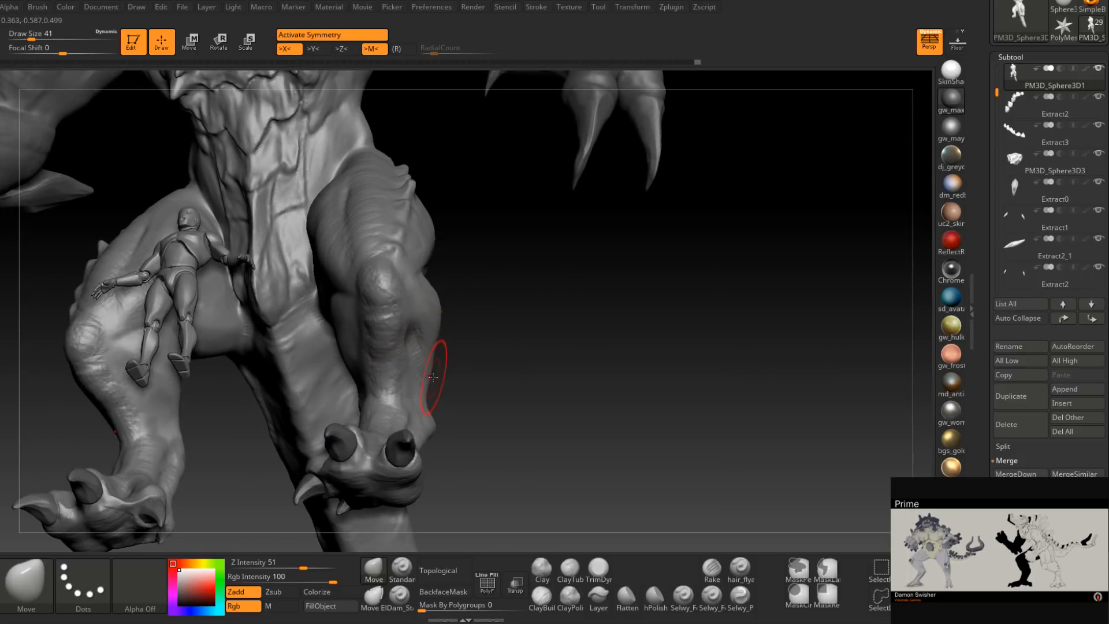
# Increase the Move brush's draw size to 62 and reshape the leg and hip silhouette from the side.
pyautogui.moveTo(430, 378)
pyautogui.mouseDown(button='right')
pyautogui.moveTo(448, 410)
pyautogui.moveTo(433, 376)
pyautogui.mouseUp(button='right')
pyautogui.press('space')
pyautogui.moveTo(432, 376); pyautogui.dragTo(445, 389)
pyautogui.moveTo(446, 390)
pyautogui.mouseDown(button='right')
pyautogui.moveTo(488, 391)
pyautogui.moveTo(432, 370)
pyautogui.moveTo(465, 346)
pyautogui.moveTo(453, 384)
pyautogui.moveTo(467, 391)
pyautogui.moveTo(458, 366)
pyautogui.moveTo(491, 421)
pyautogui.moveTo(462, 396)
pyautogui.moveTo(472, 369)
pyautogui.moveTo(388, 389)
pyautogui.mouseUp(button='right')
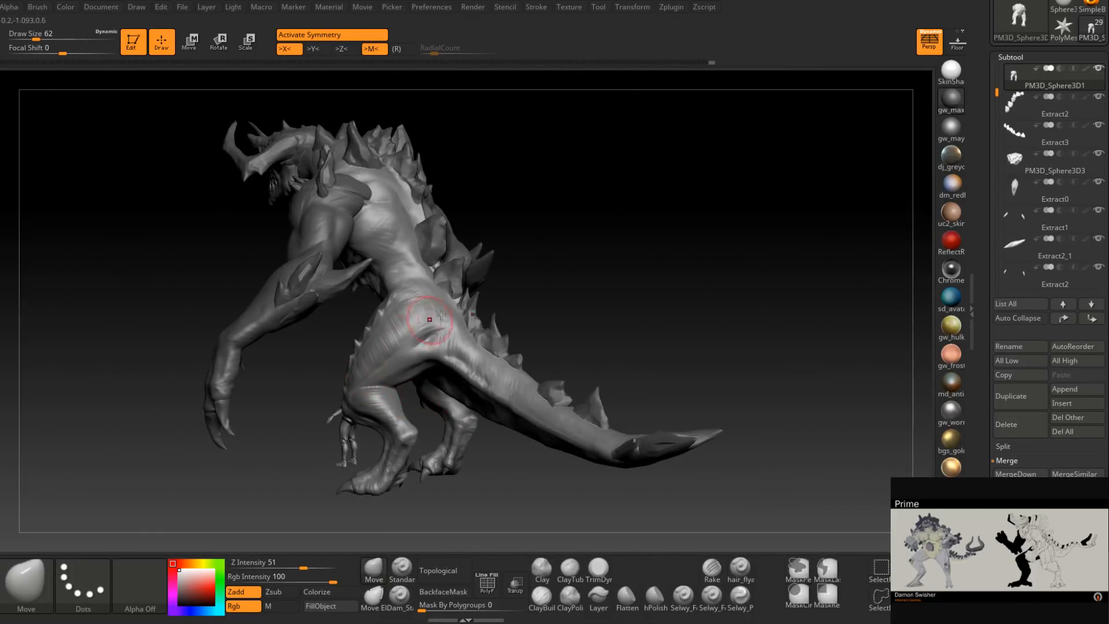
pyautogui.moveTo(441, 342); pyautogui.dragTo(429, 435, button='right')
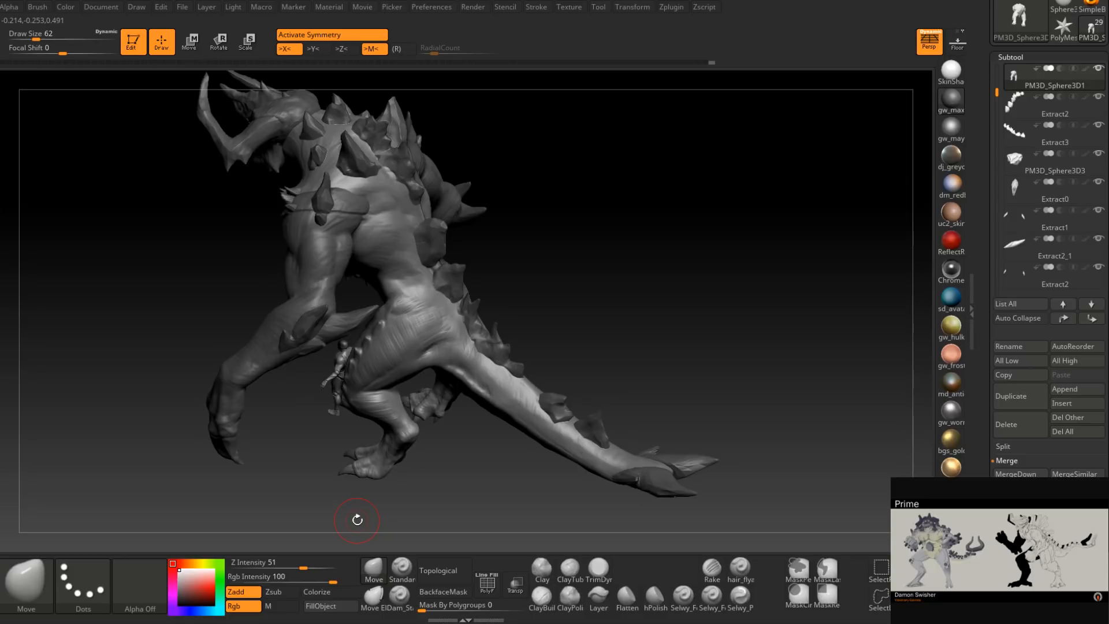
pyautogui.moveTo(289, 480)
pyautogui.mouseDown()
pyautogui.moveTo(300, 451)
pyautogui.moveTo(312, 496)
pyautogui.moveTo(347, 485)
pyautogui.moveTo(393, 439)
pyautogui.mouseUp()
pyautogui.moveTo(416, 373); pyautogui.dragTo(516, 250)
pyautogui.moveTo(400, 381); pyautogui.dragTo(462, 329)
# Reduce the Move brush's draw size to 33 and refine the shape of the thigh, hip and knee.
pyautogui.press('space')
pyautogui.press('ctrl')
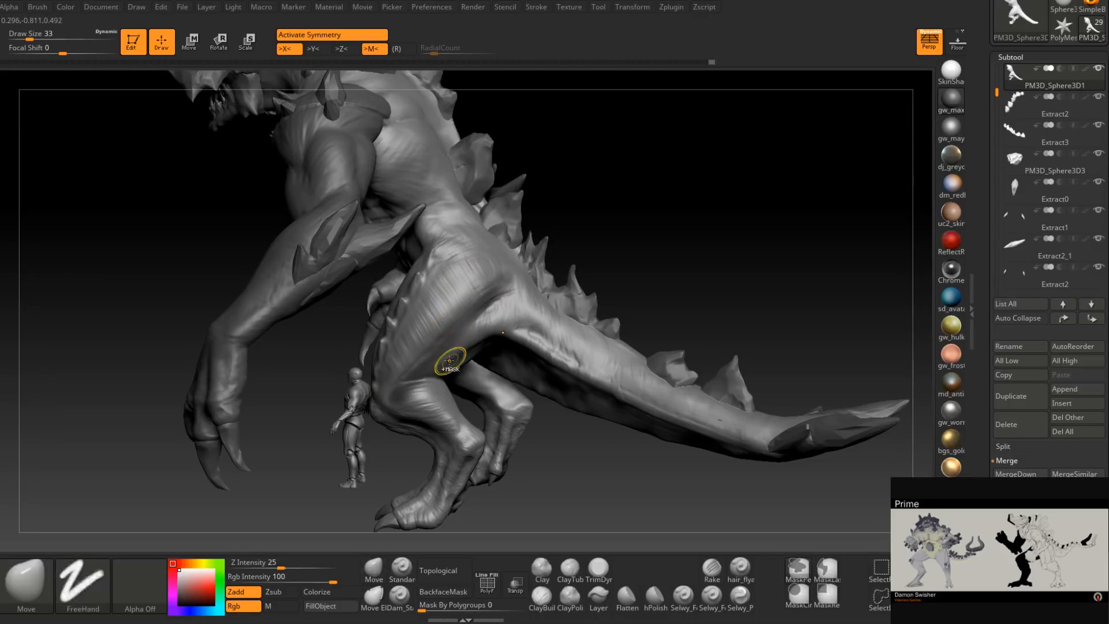
pyautogui.press('ctrl')
pyautogui.moveTo(504, 267)
pyautogui.keyDown('ctrl'); pyautogui.mouseDown()
pyautogui.moveTo(399, 352)
pyautogui.moveTo(459, 268)
pyautogui.moveTo(509, 283)
pyautogui.mouseUp(); pyautogui.keyUp('ctrl')
pyautogui.moveTo(600, 254)
pyautogui.mouseDown()
pyautogui.moveTo(543, 289)
pyautogui.moveTo(635, 220)
pyautogui.moveTo(442, 304)
pyautogui.mouseUp()
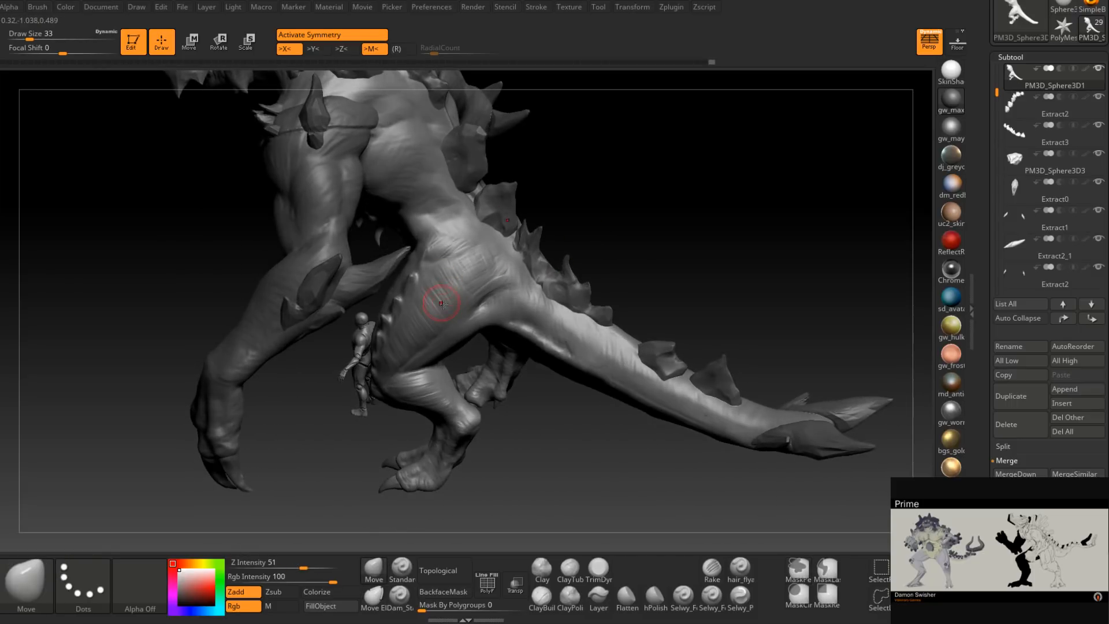
pyautogui.moveTo(406, 354); pyautogui.dragTo(378, 369)
pyautogui.moveTo(361, 295); pyautogui.dragTo(321, 299)
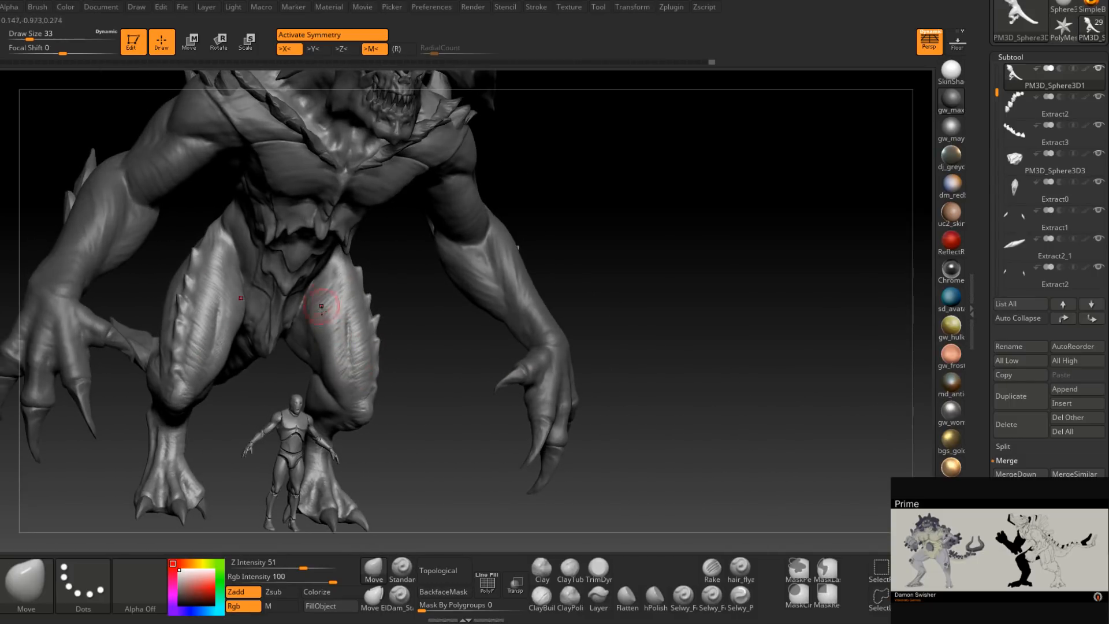
pyautogui.moveTo(335, 386); pyautogui.dragTo(340, 458)
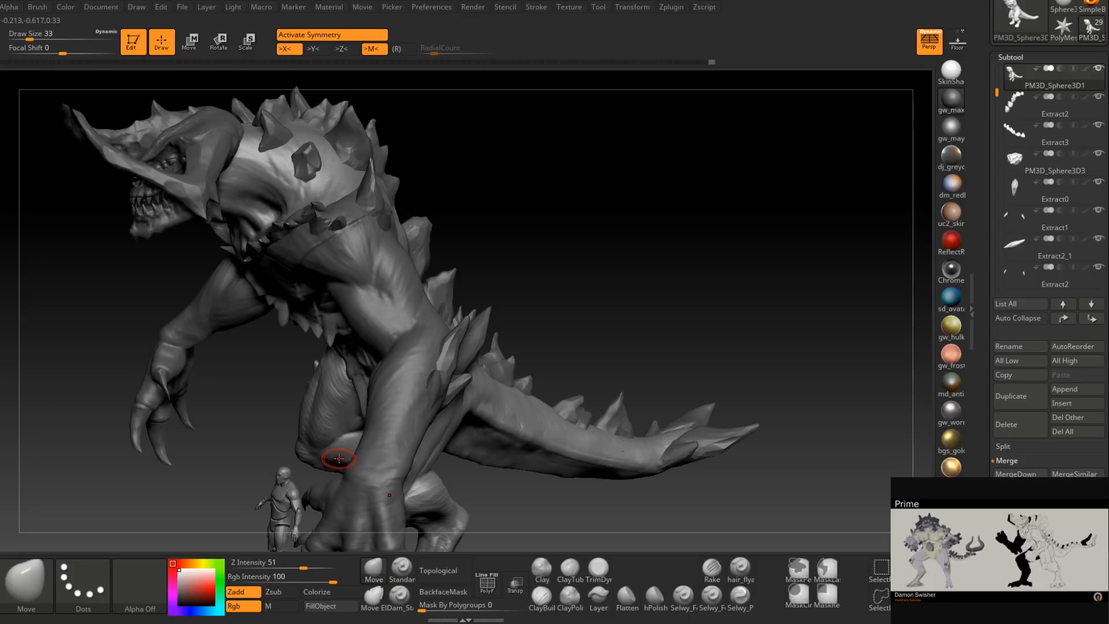
pyautogui.moveTo(339, 458); pyautogui.dragTo(532, 386)
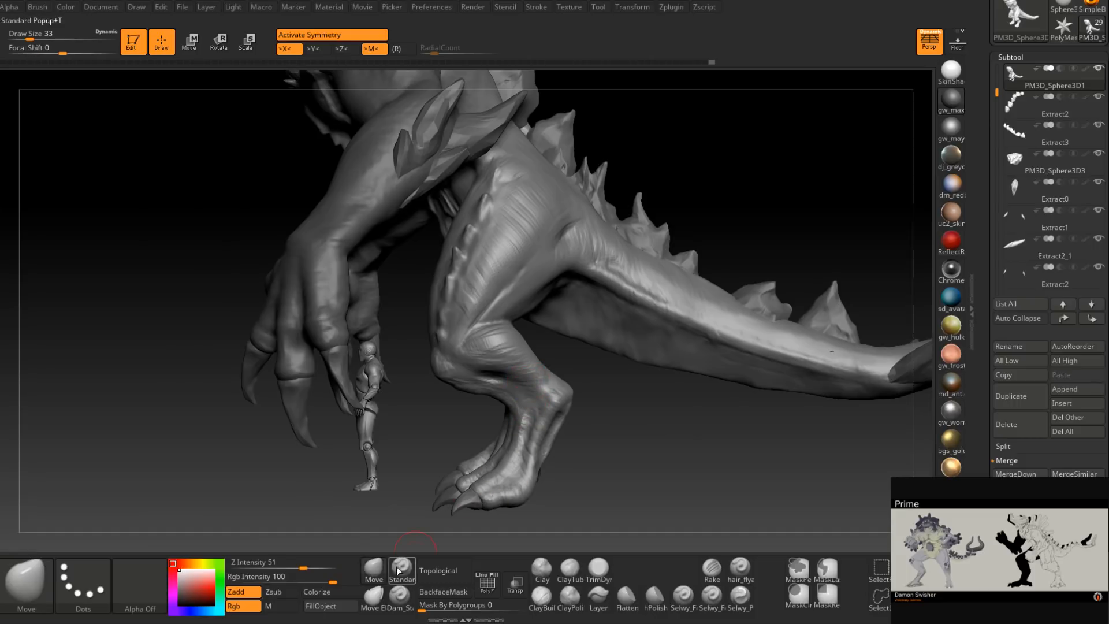
# Set the Move brush's draw size to 68 and adjust the volume of the calf towards the heel joint.
pyautogui.press('space')
pyautogui.moveTo(470, 385)
pyautogui.mouseDown()
pyautogui.moveTo(491, 375)
pyautogui.moveTo(508, 391)
pyautogui.moveTo(494, 366)
pyautogui.mouseUp()
pyautogui.keyDown('ctrl'); pyautogui.moveTo(493, 366); pyautogui.dragTo(503, 398, button='right'); pyautogui.keyUp('ctrl')
pyautogui.press('space')
pyautogui.moveTo(501, 396); pyautogui.dragTo(509, 395)
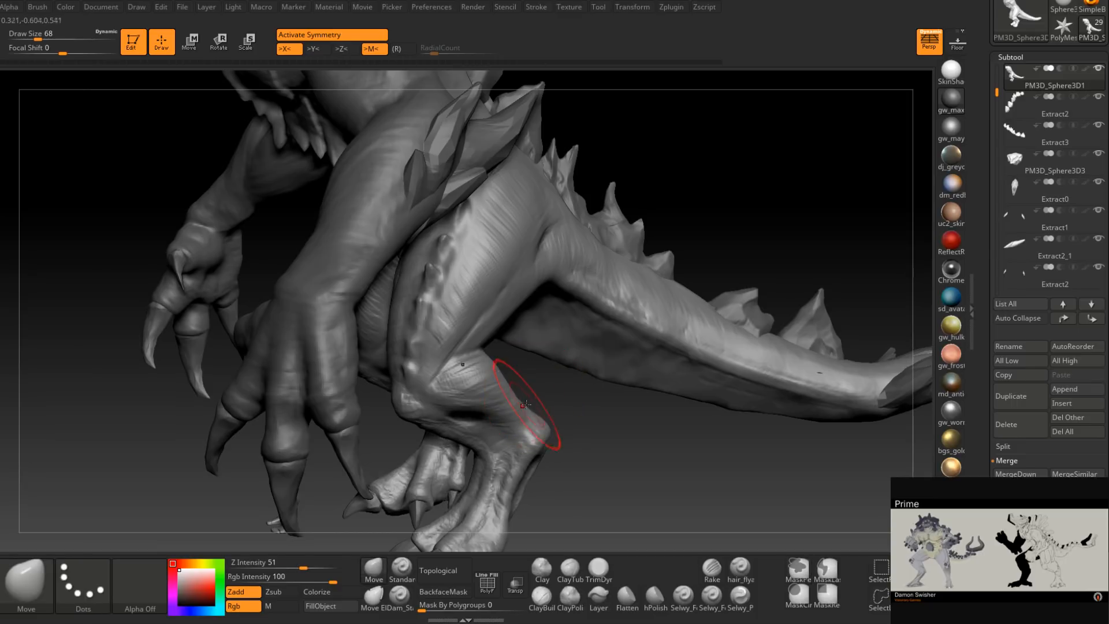
pyautogui.keyDown('alt'); pyautogui.moveTo(523, 408); pyautogui.dragTo(537, 323, button='right'); pyautogui.keyUp('alt')
pyautogui.moveTo(438, 358)
pyautogui.mouseDown(button='right')
pyautogui.moveTo(572, 361)
pyautogui.moveTo(531, 427)
pyautogui.moveTo(619, 454)
pyautogui.moveTo(555, 360)
pyautogui.moveTo(575, 371)
pyautogui.moveTo(491, 378)
pyautogui.mouseUp(button='right')
pyautogui.keyDown('alt'); pyautogui.click(548, 380); pyautogui.keyUp('alt')
pyautogui.keyDown('alt'); pyautogui.moveTo(491, 379); pyautogui.dragTo(500, 334, button='right'); pyautogui.keyUp('alt')
pyautogui.keyDown('ctrl'); pyautogui.moveTo(500, 333); pyautogui.dragTo(542, 438, button='right'); pyautogui.keyUp('ctrl')
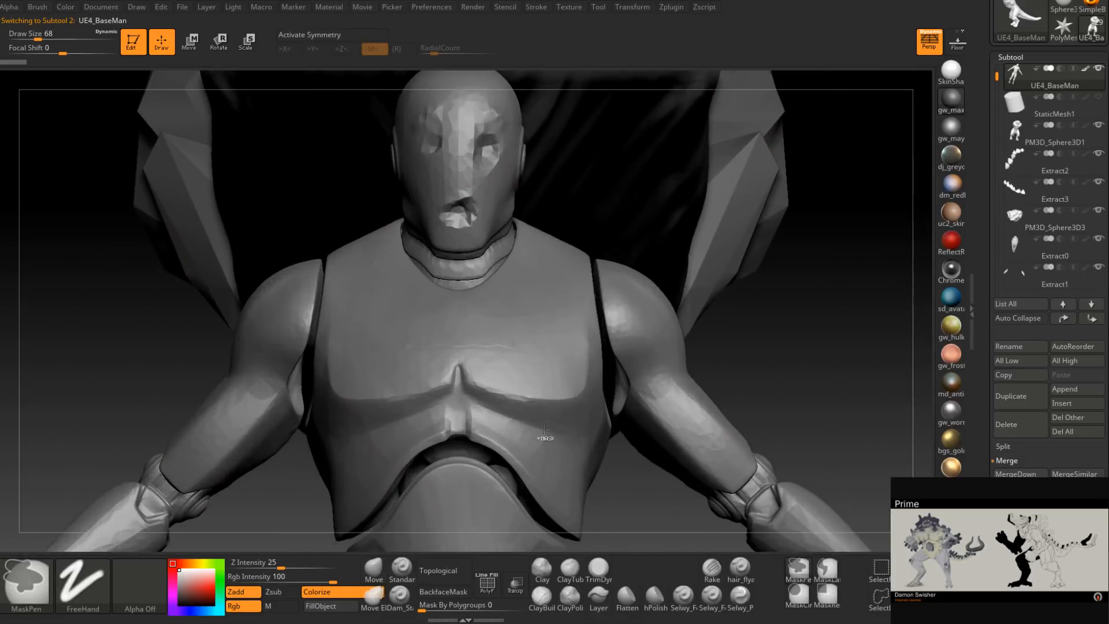
pyautogui.hotkey('shift', 'd')
pyautogui.hotkey('shift', 'd')
pyautogui.keyDown('ctrl'); pyautogui.moveTo(572, 314); pyautogui.dragTo(523, 289, button='right'); pyautogui.keyUp('ctrl')
pyautogui.moveTo(514, 352); pyautogui.dragTo(523, 402, button='right')
pyautogui.press('space')
pyautogui.moveTo(569, 322)
pyautogui.mouseDown()
pyautogui.moveTo(647, 300)
pyautogui.moveTo(792, 211)
pyautogui.moveTo(662, 291)
pyautogui.moveTo(749, 236)
pyautogui.moveTo(730, 263)
pyautogui.mouseUp()
pyautogui.hotkey('ctrl', 'z')
pyautogui.keyDown('ctrl'); pyautogui.moveTo(729, 307); pyautogui.dragTo(607, 260, button='right'); pyautogui.keyUp('ctrl')
pyautogui.keyDown('ctrl'); pyautogui.moveTo(656, 326); pyautogui.dragTo(590, 353, button='right'); pyautogui.keyUp('ctrl')
pyautogui.keyDown('alt'); pyautogui.click(582, 348); pyautogui.keyUp('alt')
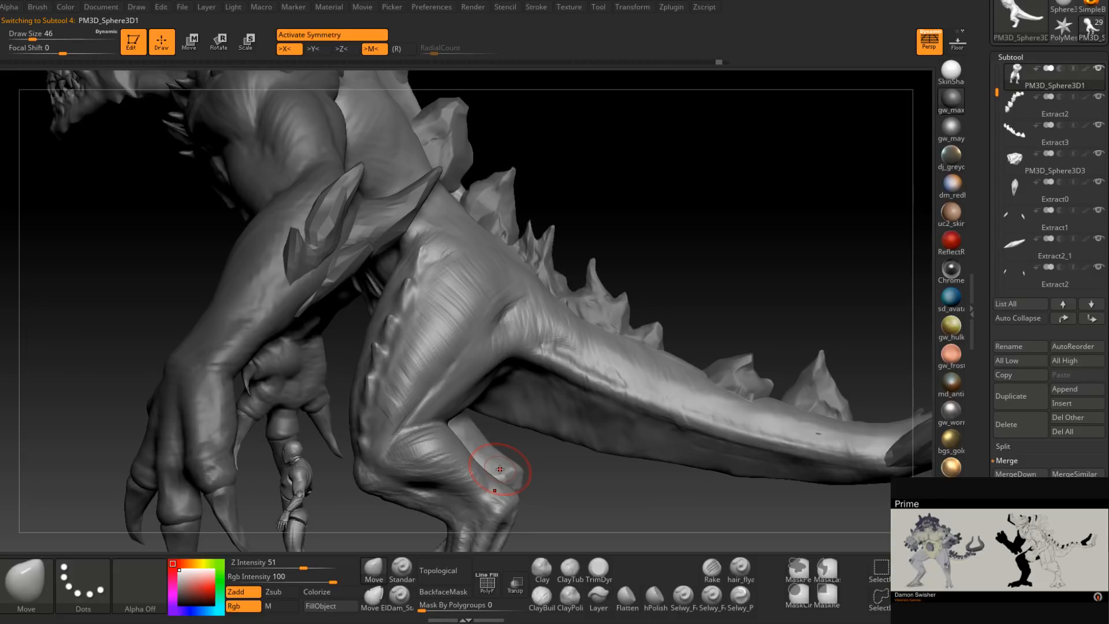
# Switch to the ClayBuildup brush at draw size 29 and sculpt skin folds on the back and side of the calf.
pyautogui.click(544, 599)
pyautogui.moveTo(488, 382); pyautogui.dragTo(432, 445, button='right')
pyautogui.moveTo(349, 508); pyautogui.dragTo(495, 367, button='right')
pyautogui.press('space')
pyautogui.moveTo(495, 376); pyautogui.dragTo(469, 376)
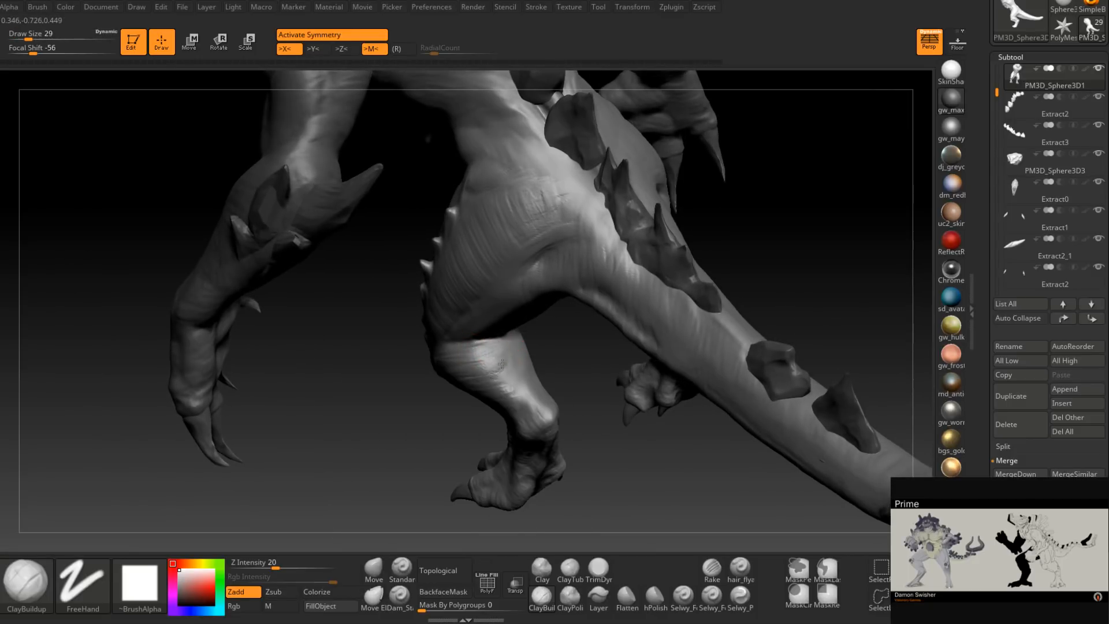
pyautogui.moveTo(496, 392); pyautogui.dragTo(507, 425, button='right')
pyautogui.moveTo(512, 381)
pyautogui.mouseDown(button='right')
pyautogui.moveTo(514, 404)
pyautogui.moveTo(480, 421)
pyautogui.moveTo(535, 398)
pyautogui.mouseUp(button='right')
# Set the draw size to 35 and add skin folds across the inner calf.
pyautogui.press('space')
pyautogui.moveTo(570, 323); pyautogui.dragTo(575, 323)
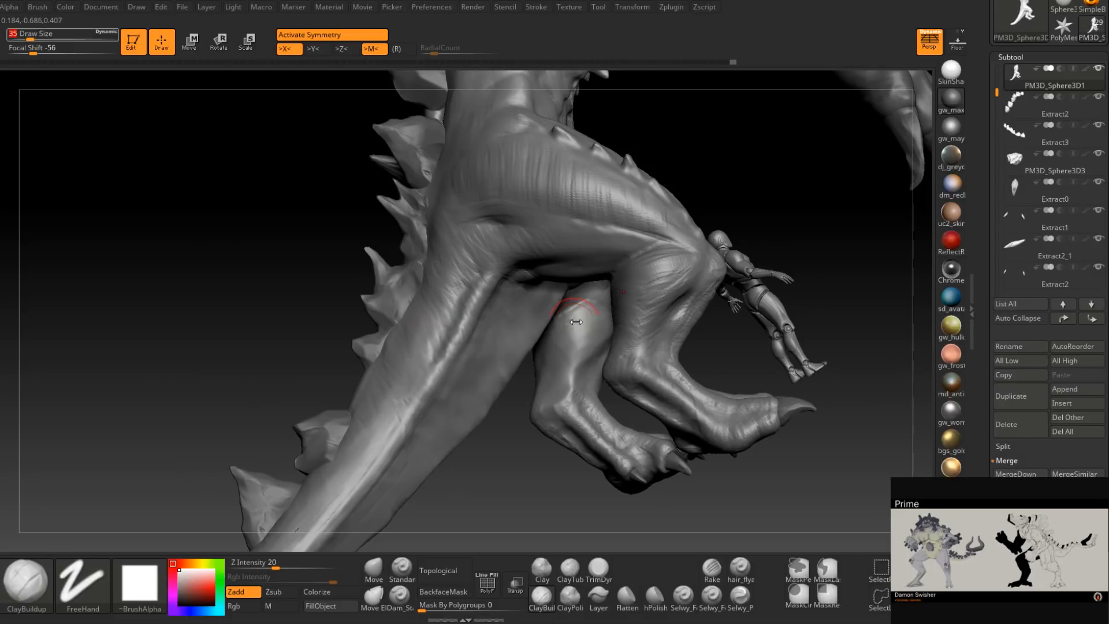
pyautogui.moveTo(562, 334)
pyautogui.mouseDown(button='right')
pyautogui.moveTo(613, 320)
pyautogui.moveTo(582, 348)
pyautogui.moveTo(590, 361)
pyautogui.moveTo(566, 342)
pyautogui.moveTo(540, 346)
pyautogui.moveTo(580, 330)
pyautogui.mouseUp(button='right')
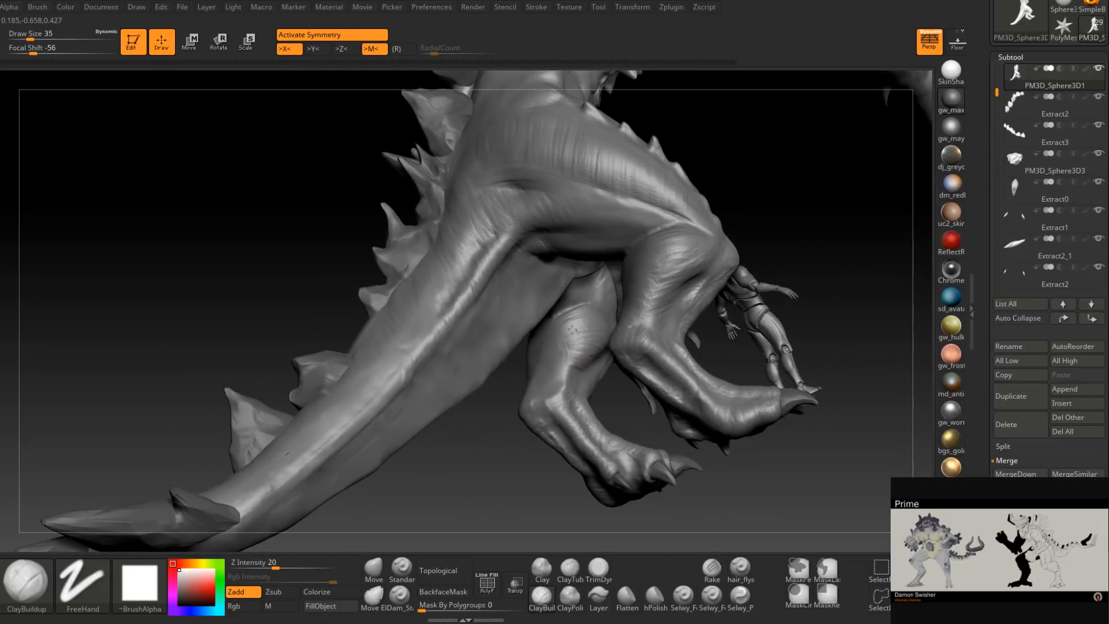
pyautogui.moveTo(565, 376); pyautogui.dragTo(555, 377, button='right')
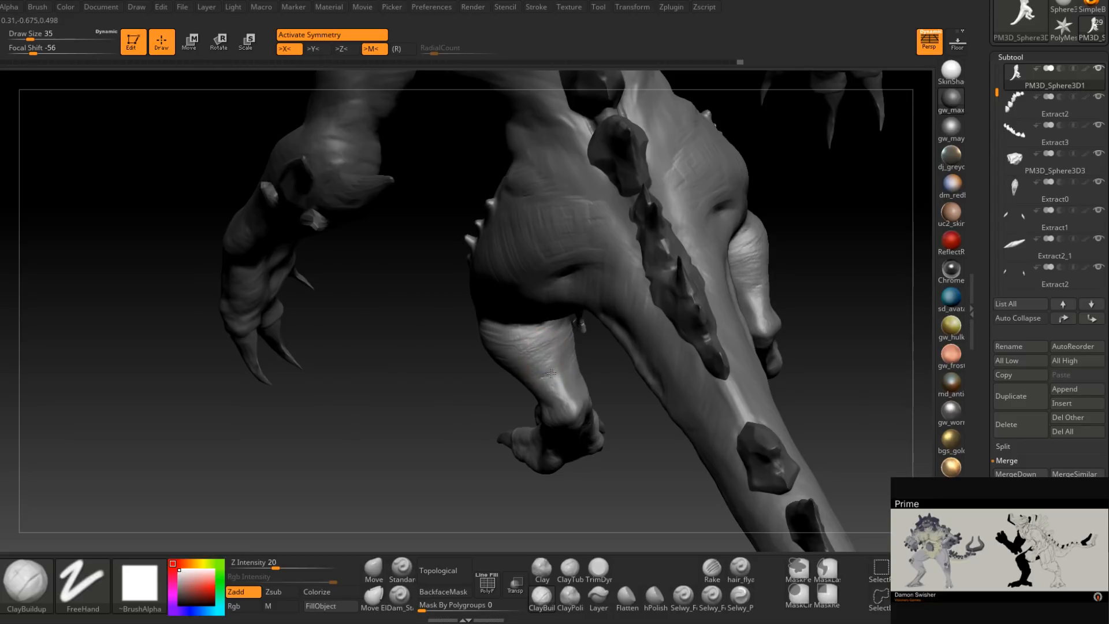
# Reduce the draw size to 29 and refine the wrinkles on the back of the calf above the heel joint.
pyautogui.press('space')
pyautogui.moveTo(568, 388); pyautogui.dragTo(563, 387)
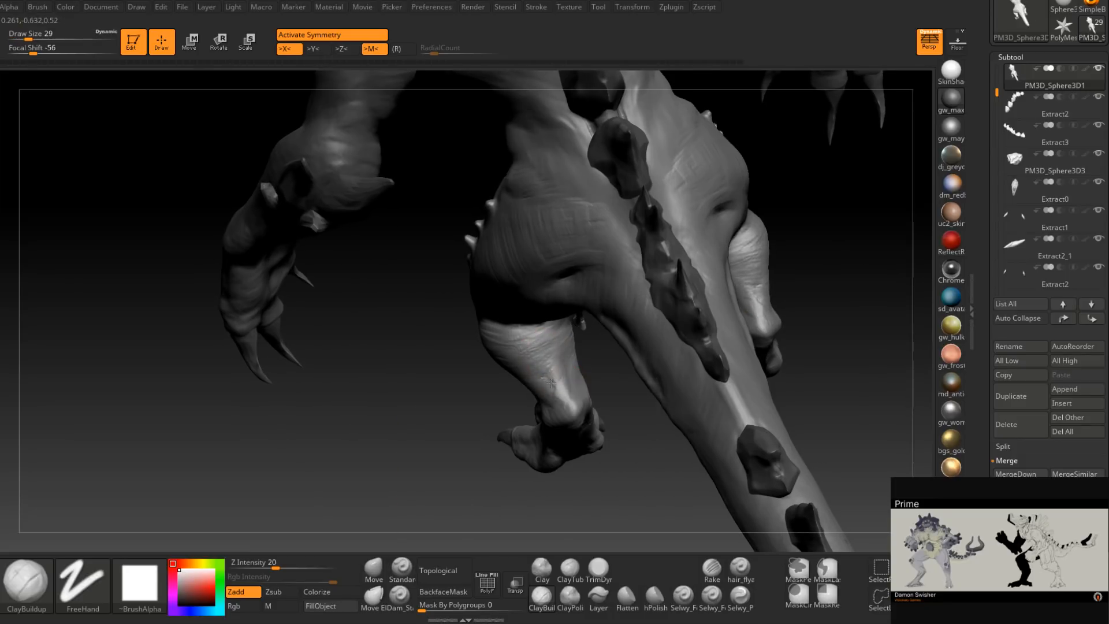
pyautogui.moveTo(567, 400)
pyautogui.mouseDown(button='right')
pyautogui.moveTo(533, 374)
pyautogui.moveTo(557, 397)
pyautogui.moveTo(532, 462)
pyautogui.moveTo(561, 367)
pyautogui.moveTo(534, 375)
pyautogui.moveTo(565, 369)
pyautogui.moveTo(541, 360)
pyautogui.moveTo(600, 335)
pyautogui.moveTo(631, 287)
pyautogui.moveTo(624, 312)
pyautogui.moveTo(599, 317)
pyautogui.mouseUp(button='right')
# Set the draw size to 35 and build up muscle forms and wrinkles on the inner calf around the knee bend.
pyautogui.press('space')
pyautogui.click(617, 309)
pyautogui.moveTo(597, 300); pyautogui.dragTo(621, 293)
pyautogui.moveTo(624, 318); pyautogui.dragTo(597, 331, button='right')
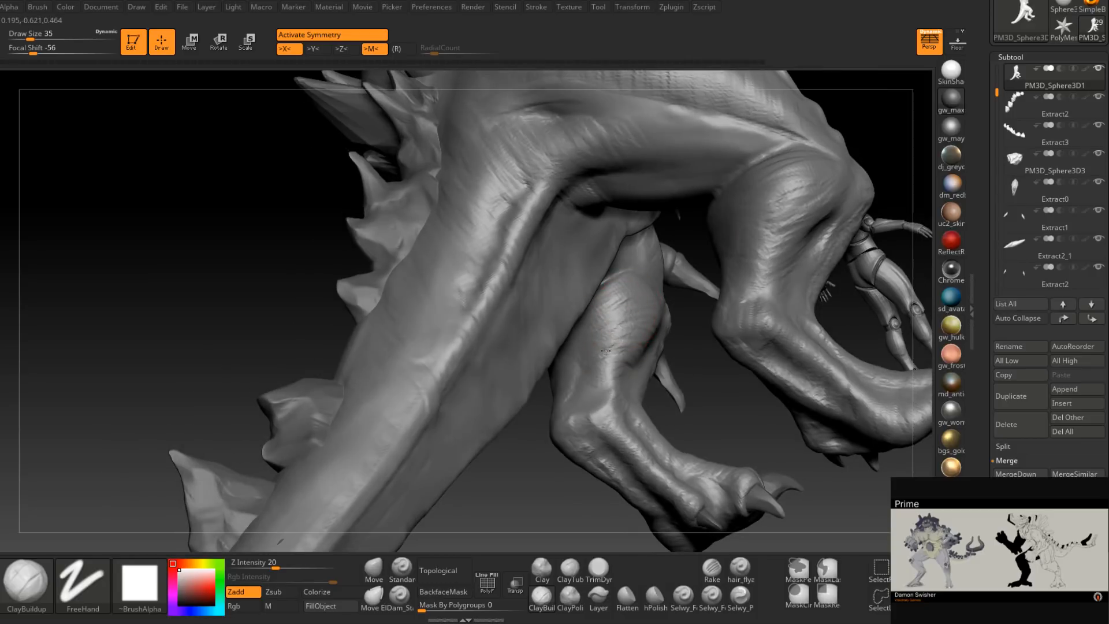
pyautogui.moveTo(613, 385)
pyautogui.mouseDown(button='right')
pyautogui.moveTo(623, 442)
pyautogui.moveTo(630, 393)
pyautogui.mouseUp(button='right')
pyautogui.moveTo(674, 356); pyautogui.dragTo(656, 371, button='right')
pyautogui.moveTo(575, 335); pyautogui.dragTo(580, 303, button='right')
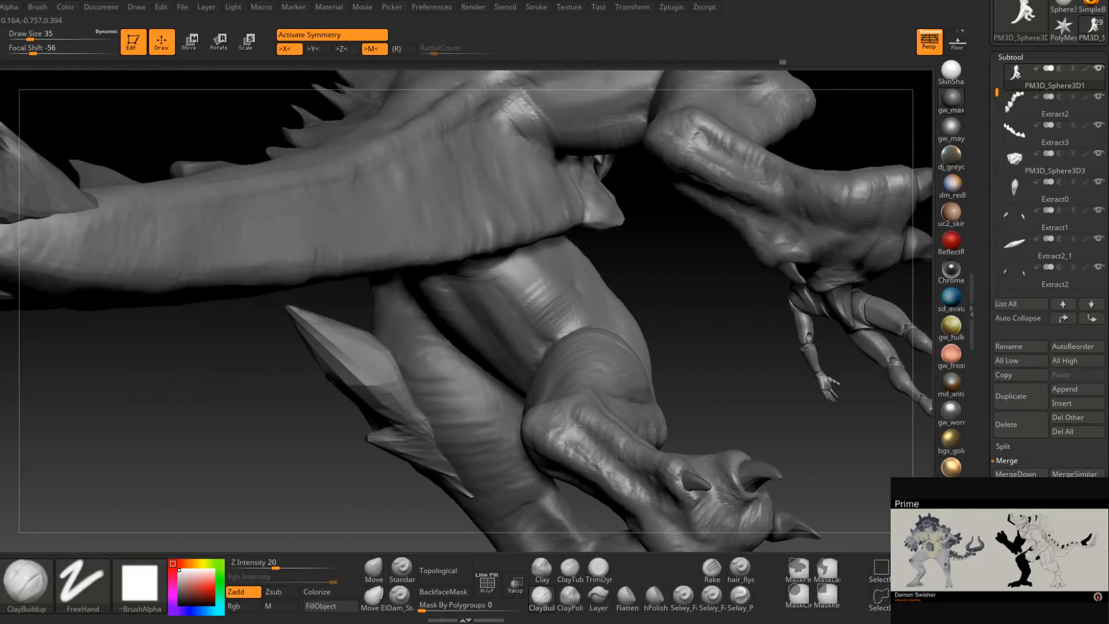
# Reduce the draw size to 23 and sculpt fine wrinkles and ridges on the underside of the thigh.
pyautogui.moveTo(505, 257); pyautogui.dragTo(474, 298, button='right')
pyautogui.moveTo(475, 299)
pyautogui.mouseDown()
pyautogui.moveTo(468, 323)
pyautogui.moveTo(486, 317)
pyautogui.moveTo(501, 332)
pyautogui.moveTo(493, 358)
pyautogui.moveTo(519, 365)
pyautogui.mouseUp()
pyautogui.moveTo(500, 290); pyautogui.dragTo(499, 302, button='right')
pyautogui.press('space')
pyautogui.moveTo(499, 302); pyautogui.dragTo(491, 283)
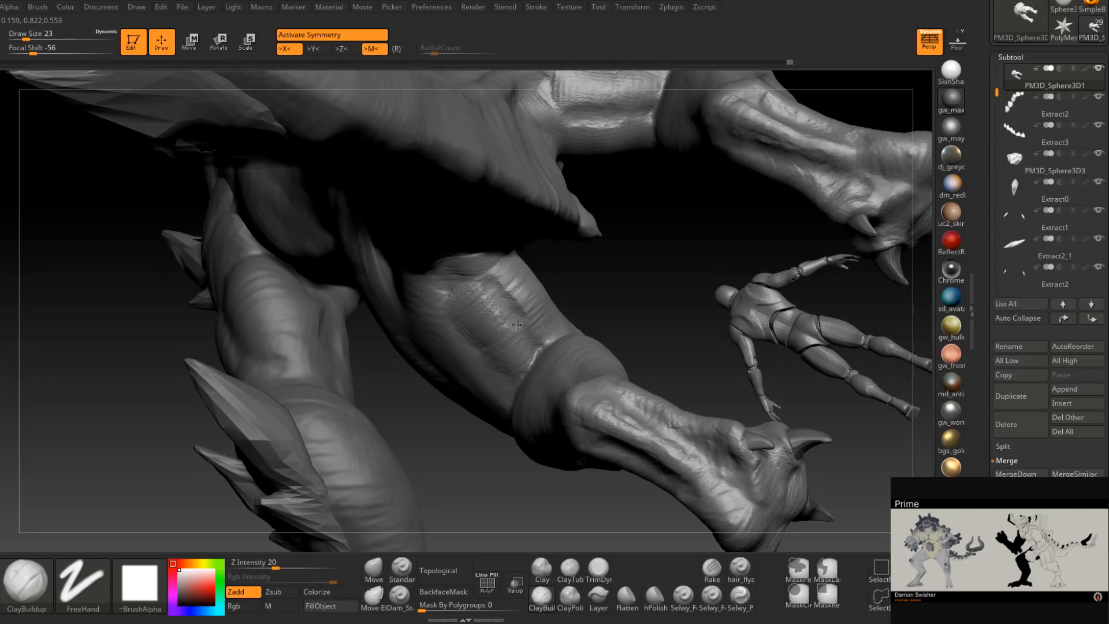
# Deepen the long tendon ridges running along the underside of the thigh to the knee bend at draw size 23.
pyautogui.moveTo(531, 336); pyautogui.dragTo(540, 341, button='right')
pyautogui.press('space')
pyautogui.moveTo(541, 341); pyautogui.dragTo(488, 290)
pyautogui.moveTo(495, 281)
pyautogui.mouseDown(button='right')
pyautogui.moveTo(483, 282)
pyautogui.moveTo(458, 335)
pyautogui.mouseUp(button='right')
pyautogui.press('space')
pyautogui.moveTo(458, 340); pyautogui.dragTo(462, 342)
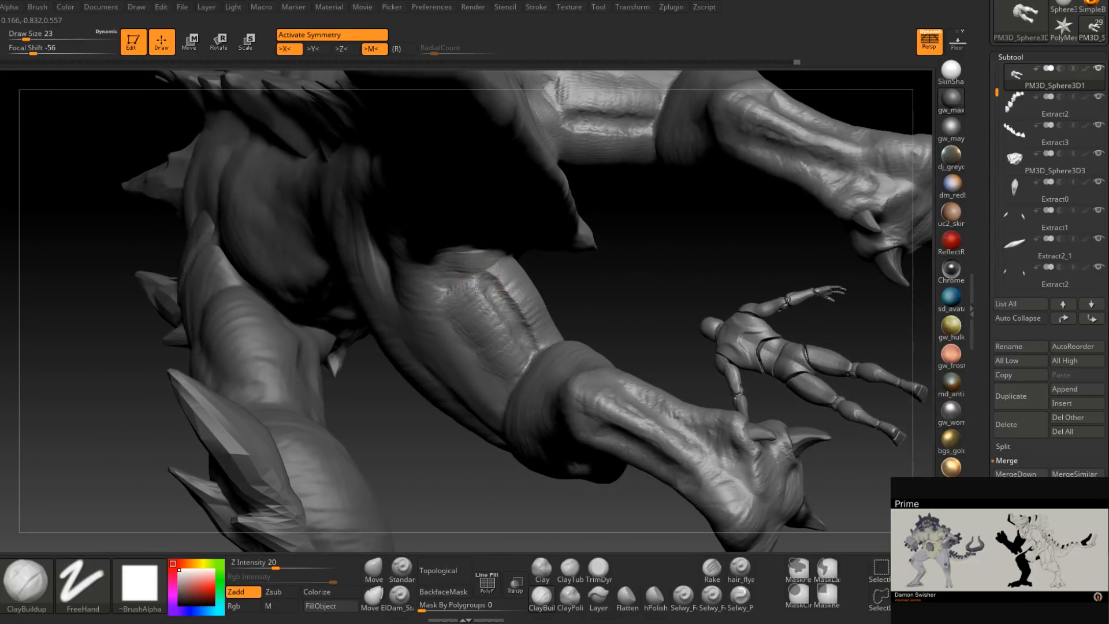
pyautogui.moveTo(468, 325); pyautogui.dragTo(481, 327)
# Increase the draw size to 44 and build up broader folds on the back of the thigh beneath the tail base.
pyautogui.moveTo(508, 357); pyautogui.dragTo(506, 314, button='right')
pyautogui.moveTo(511, 306)
pyautogui.mouseDown()
pyautogui.moveTo(498, 278)
pyautogui.moveTo(518, 283)
pyautogui.moveTo(509, 312)
pyautogui.moveTo(552, 335)
pyautogui.mouseUp()
pyautogui.moveTo(552, 335)
pyautogui.mouseDown(button='right')
pyautogui.moveTo(564, 335)
pyautogui.moveTo(508, 310)
pyautogui.moveTo(485, 322)
pyautogui.moveTo(461, 295)
pyautogui.mouseUp(button='right')
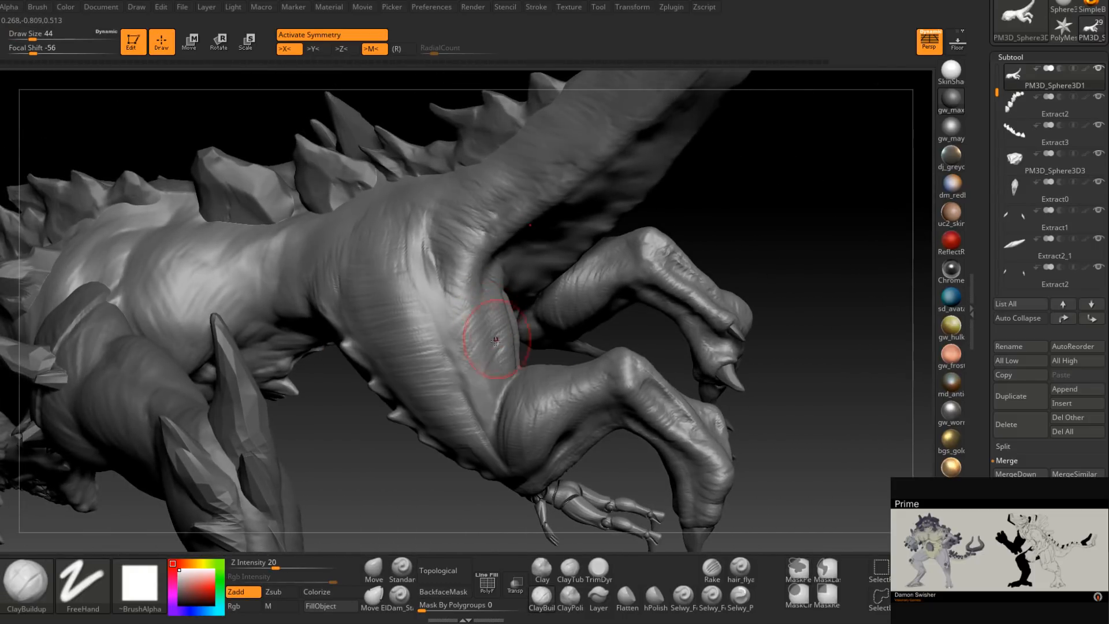
pyautogui.moveTo(488, 382); pyautogui.dragTo(400, 539, button='right')
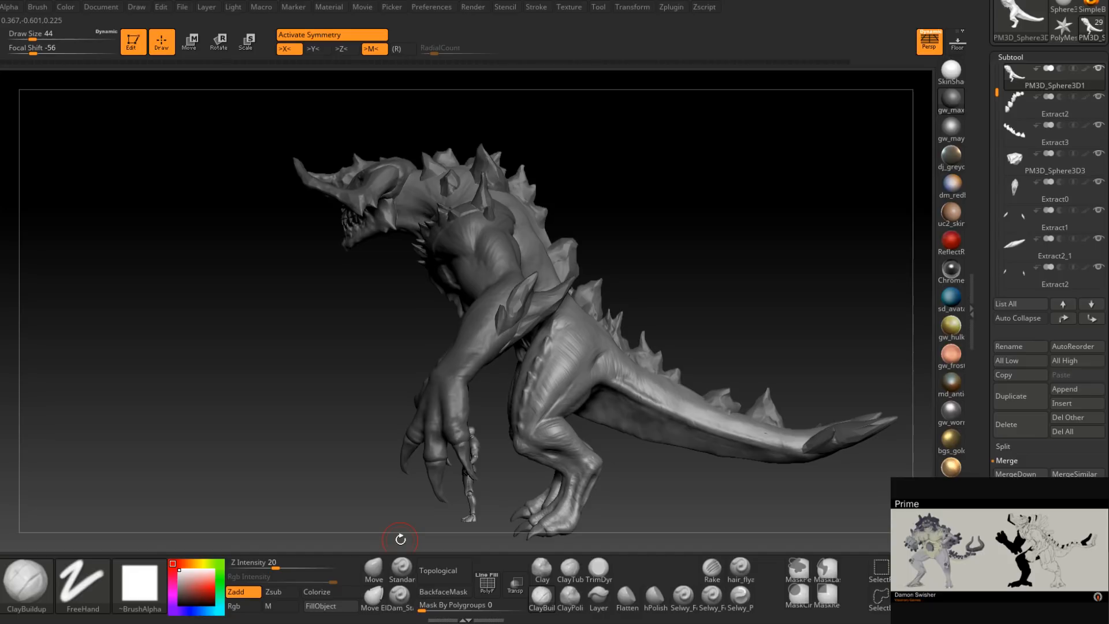
# Make the arms the active subtool and build up the front of the upper arm just below the shoulder.
pyautogui.moveTo(593, 359)
pyautogui.mouseDown(button='right')
pyautogui.moveTo(531, 351)
pyautogui.moveTo(527, 322)
pyautogui.moveTo(627, 350)
pyautogui.moveTo(569, 383)
pyautogui.moveTo(579, 359)
pyautogui.moveTo(564, 322)
pyautogui.moveTo(549, 372)
pyautogui.moveTo(560, 290)
pyautogui.moveTo(559, 376)
pyautogui.mouseUp(button='right')
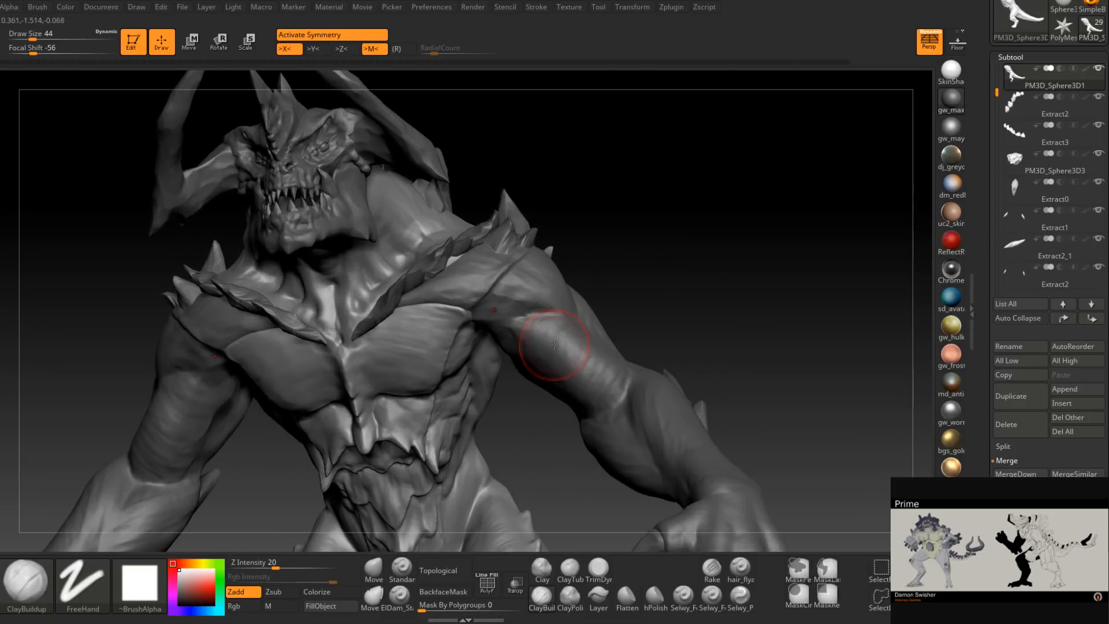
pyautogui.keyDown('alt'); pyautogui.click(552, 342); pyautogui.keyUp('alt')
pyautogui.moveTo(556, 330)
pyautogui.keyDown('ctrl'); pyautogui.mouseDown(button='right')
pyautogui.moveTo(545, 352)
pyautogui.moveTo(524, 289)
pyautogui.mouseUp(button='right'); pyautogui.keyUp('ctrl')
pyautogui.moveTo(524, 289); pyautogui.dragTo(511, 328)
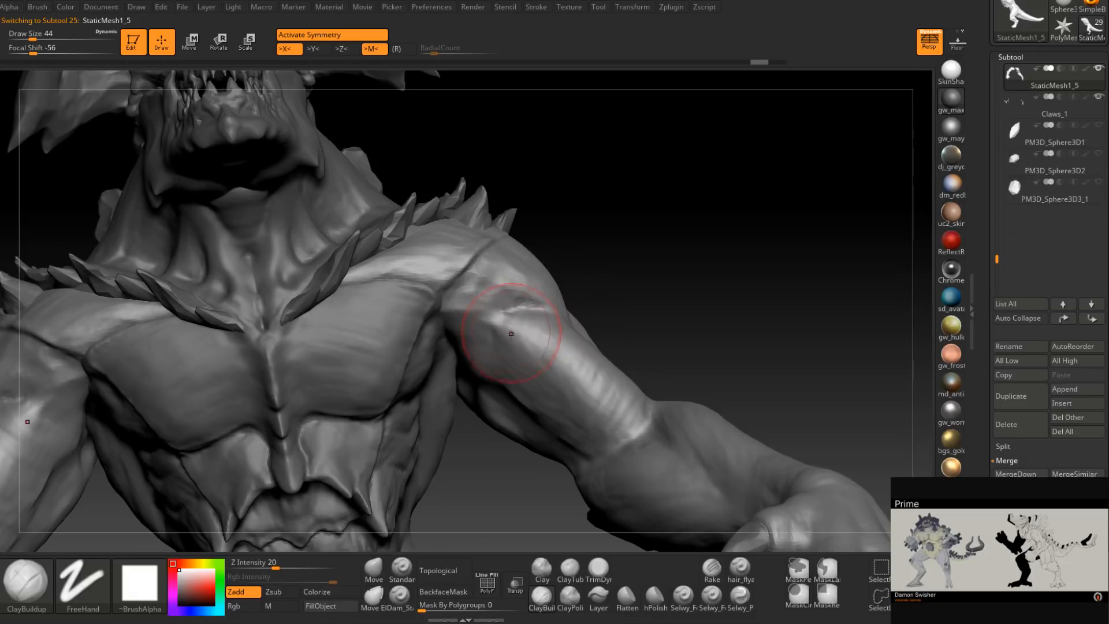
# Carve the crease between the shoulder muscle and the upper arm with the Dam Standard brush at draw size 27.
pyautogui.click(404, 590)
pyautogui.moveTo(483, 334)
pyautogui.mouseDown(button='right')
pyautogui.moveTo(532, 307)
pyautogui.moveTo(520, 311)
pyautogui.mouseUp(button='right')
pyautogui.press('space')
pyautogui.moveTo(524, 310); pyautogui.dragTo(493, 320)
pyautogui.moveTo(492, 319)
pyautogui.mouseDown(button='right')
pyautogui.moveTo(505, 311)
pyautogui.moveTo(446, 321)
pyautogui.mouseUp(button='right')
pyautogui.moveTo(510, 307); pyautogui.dragTo(534, 296, button='right')
pyautogui.moveTo(546, 307); pyautogui.dragTo(465, 320)
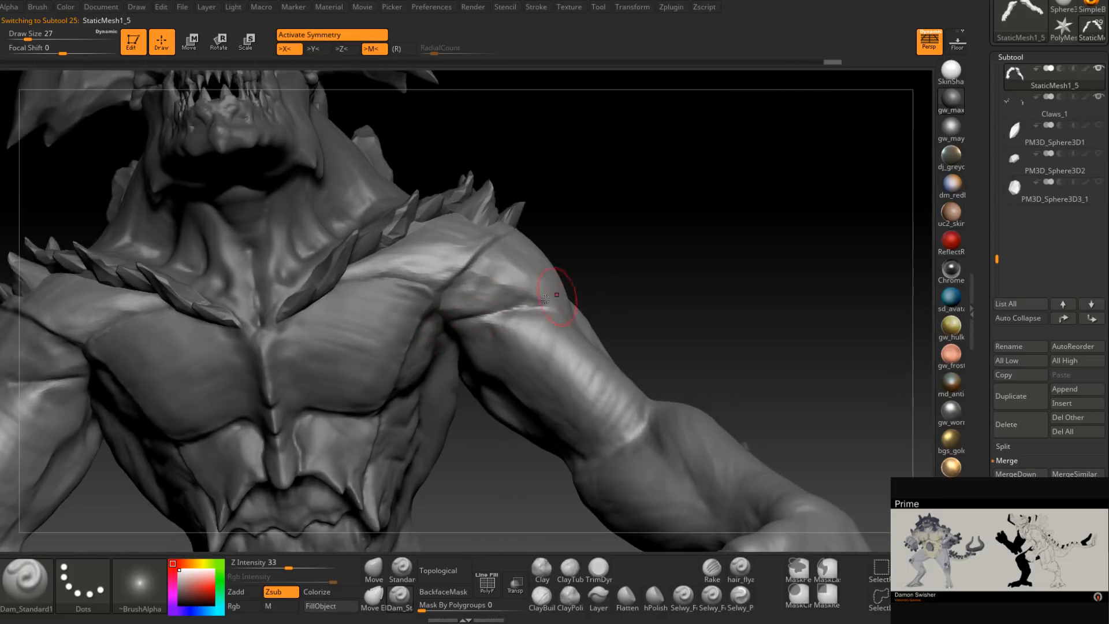
pyautogui.moveTo(547, 305); pyautogui.dragTo(469, 319)
pyautogui.moveTo(514, 312); pyautogui.dragTo(483, 319, button='right')
pyautogui.moveTo(556, 307); pyautogui.dragTo(471, 318)
# Build up the front of the shoulder near the armpit with the ClayBuildup brush at draw size 31.
pyautogui.click(541, 598)
pyautogui.moveTo(417, 424); pyautogui.dragTo(431, 384, button='right')
pyautogui.press('space')
pyautogui.moveTo(469, 304); pyautogui.dragTo(466, 305)
pyautogui.moveTo(447, 292)
pyautogui.mouseDown()
pyautogui.moveTo(444, 301)
pyautogui.moveTo(447, 288)
pyautogui.moveTo(496, 299)
pyautogui.moveTo(447, 298)
pyautogui.mouseUp()
pyautogui.moveTo(449, 300); pyautogui.dragTo(445, 354, button='right')
pyautogui.press('space')
pyautogui.moveTo(489, 277); pyautogui.dragTo(495, 277)
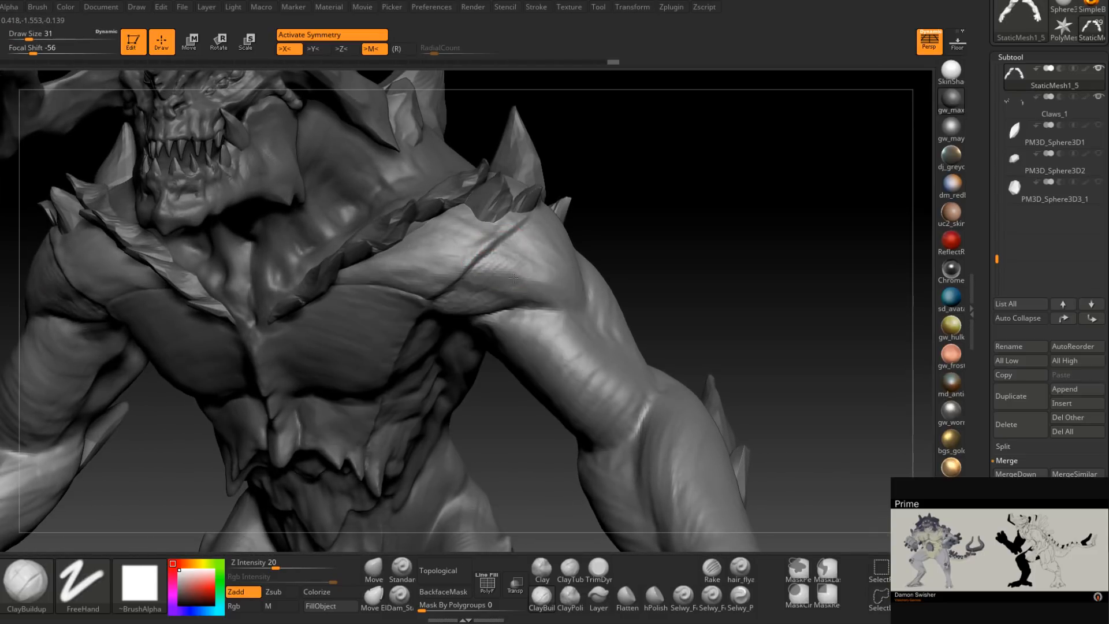
# Sculpt muscle striations around the side of the shoulder up to the base of the shoulder spikes.
pyautogui.moveTo(560, 289); pyautogui.dragTo(508, 263, button='right')
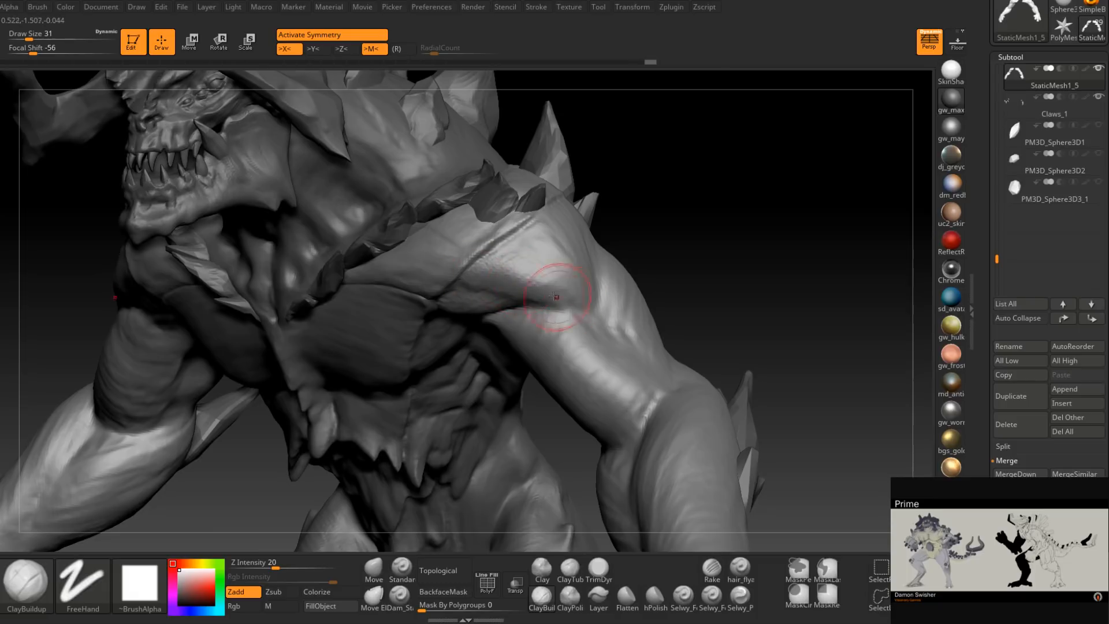
pyautogui.moveTo(591, 288)
pyautogui.mouseDown(button='right')
pyautogui.moveTo(507, 258)
pyautogui.moveTo(501, 283)
pyautogui.mouseUp(button='right')
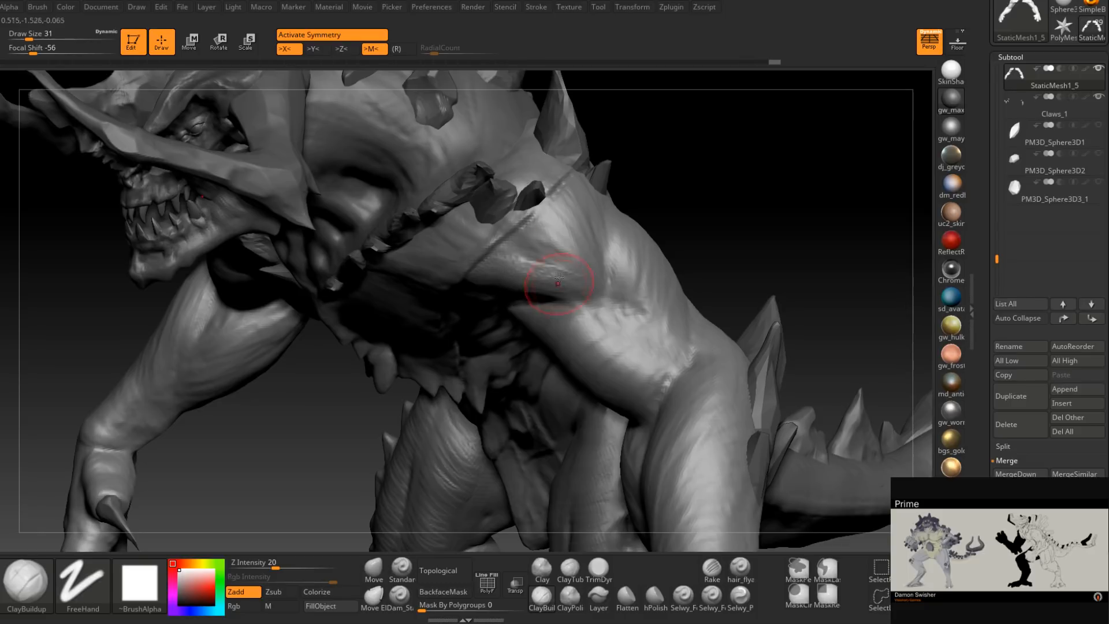
pyautogui.moveTo(577, 247); pyautogui.dragTo(593, 224, button='right')
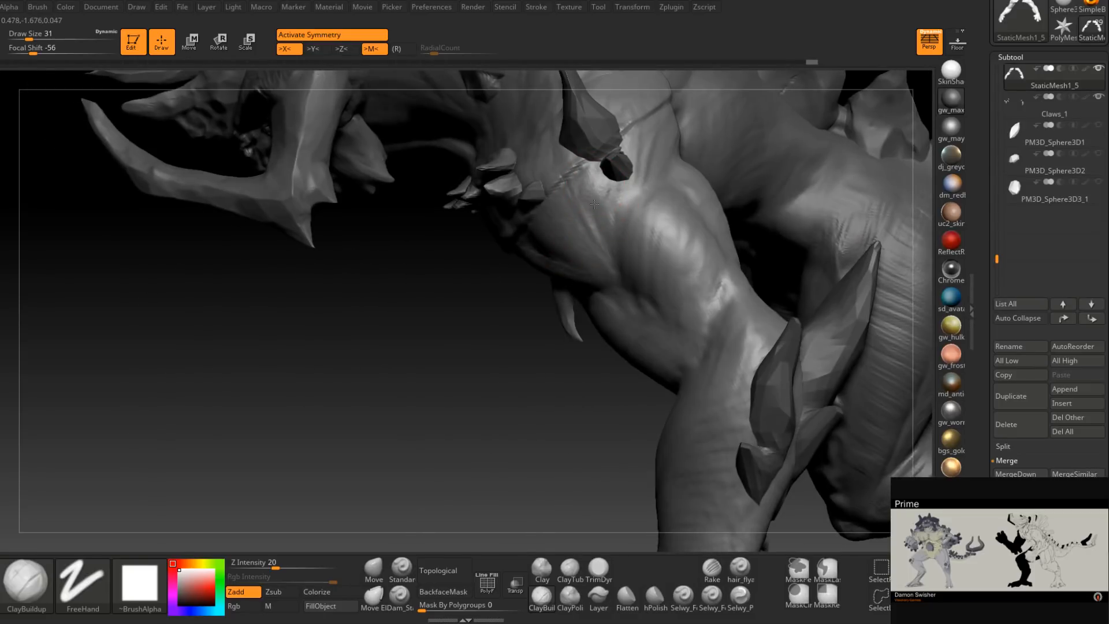
pyautogui.moveTo(595, 215)
pyautogui.mouseDown()
pyautogui.moveTo(606, 175)
pyautogui.moveTo(635, 185)
pyautogui.moveTo(613, 175)
pyautogui.mouseUp()
# Make the body the active subtool, set the draw size to 41 and start building up the lower side of the back.
pyautogui.moveTo(616, 234); pyautogui.dragTo(593, 406, button='right')
pyautogui.moveTo(597, 292)
pyautogui.mouseDown(button='right')
pyautogui.moveTo(594, 367)
pyautogui.moveTo(584, 322)
pyautogui.moveTo(591, 355)
pyautogui.moveTo(577, 327)
pyautogui.moveTo(554, 390)
pyautogui.moveTo(575, 353)
pyautogui.moveTo(549, 356)
pyautogui.moveTo(602, 350)
pyautogui.moveTo(560, 342)
pyautogui.moveTo(554, 319)
pyautogui.moveTo(540, 327)
pyautogui.mouseUp(button='right')
pyautogui.keyDown('alt'); pyautogui.click(575, 354); pyautogui.keyUp('alt')
pyautogui.press('space')
pyautogui.moveTo(540, 329); pyautogui.dragTo(546, 329)
pyautogui.moveTo(545, 324)
pyautogui.mouseDown(button='right')
pyautogui.moveTo(546, 295)
pyautogui.moveTo(523, 333)
pyautogui.mouseUp(button='right')
pyautogui.press('space')
pyautogui.moveTo(525, 333); pyautogui.dragTo(523, 333)
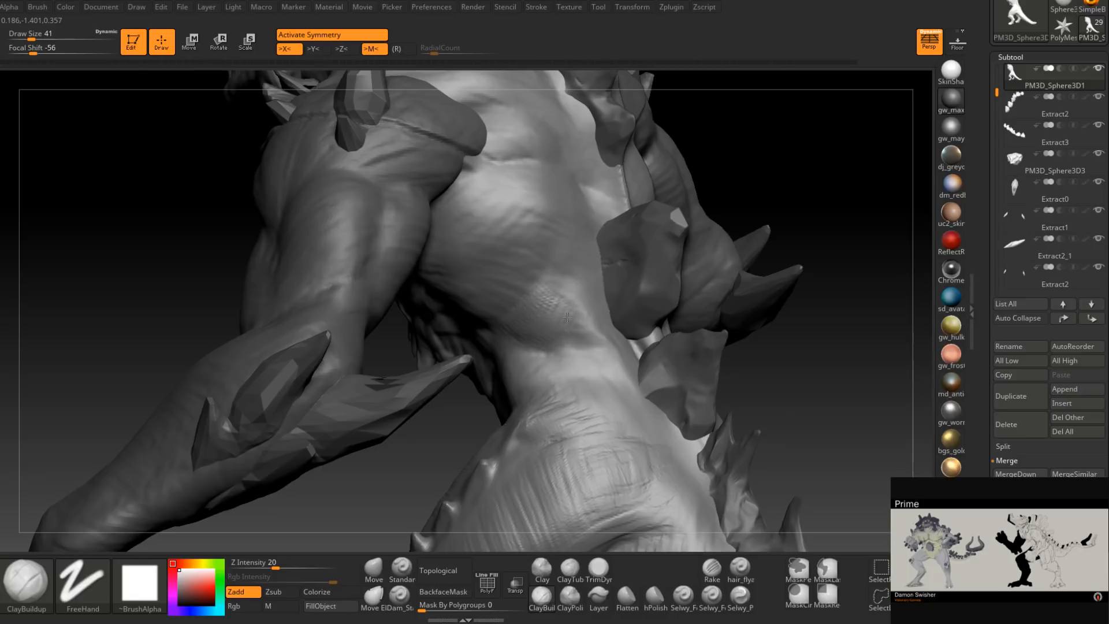
# Sculpt diagonal muscle ridges across the side of the back from behind the armpit toward the spine plates.
pyautogui.moveTo(591, 342); pyautogui.dragTo(575, 321, button='right')
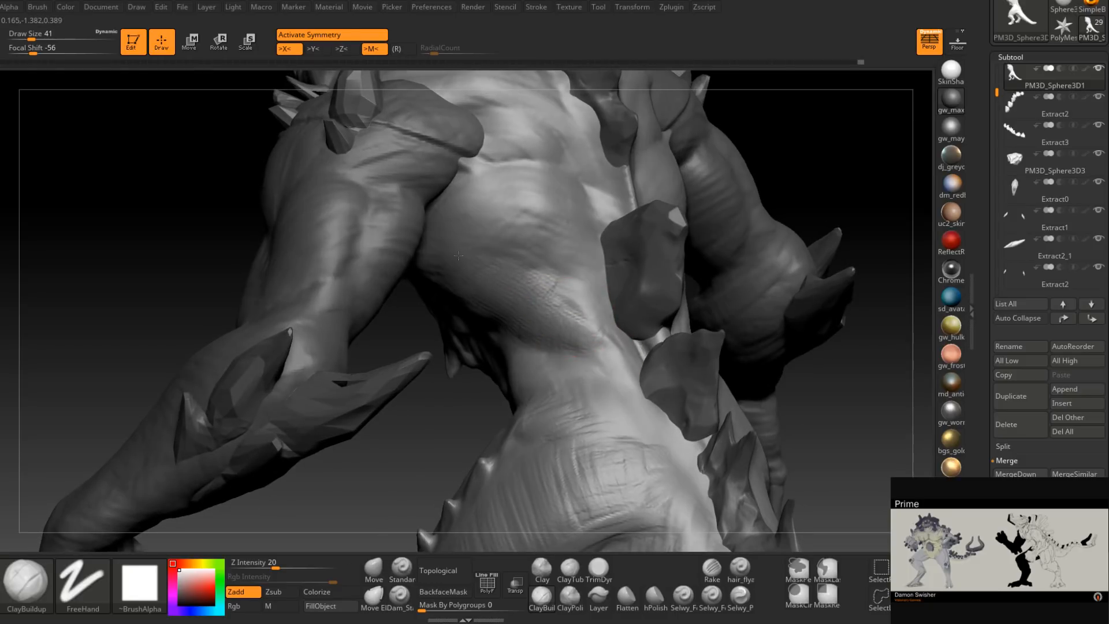
pyautogui.moveTo(513, 254); pyautogui.dragTo(548, 288)
pyautogui.moveTo(546, 287); pyautogui.dragTo(532, 295, button='right')
pyautogui.moveTo(508, 267); pyautogui.dragTo(494, 287)
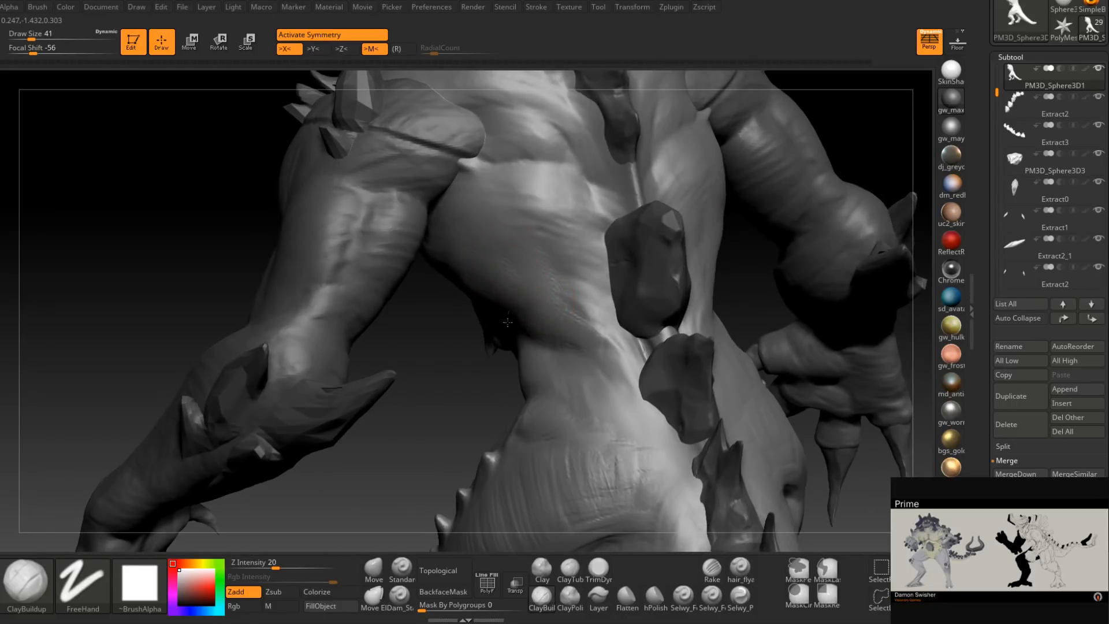
pyautogui.moveTo(511, 304); pyautogui.dragTo(532, 284, button='right')
pyautogui.moveTo(533, 285)
pyautogui.mouseDown()
pyautogui.moveTo(552, 289)
pyautogui.moveTo(577, 321)
pyautogui.mouseUp()
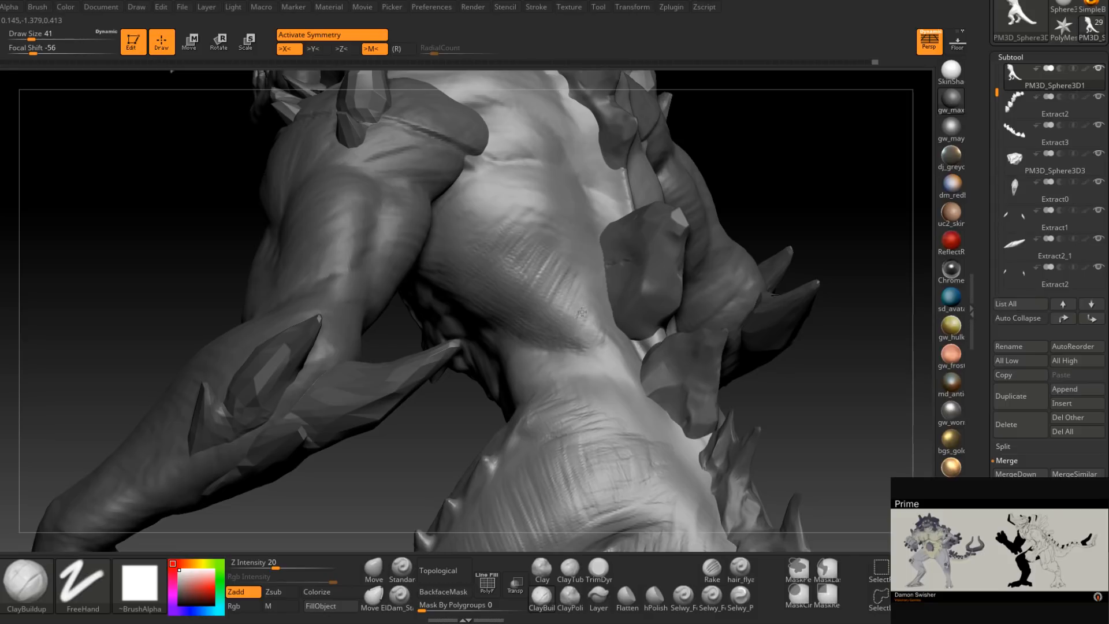
# Refine the wrinkles and folds along the side of the back and down the waist to the hip.
pyautogui.moveTo(587, 317); pyautogui.dragTo(539, 351, button='right')
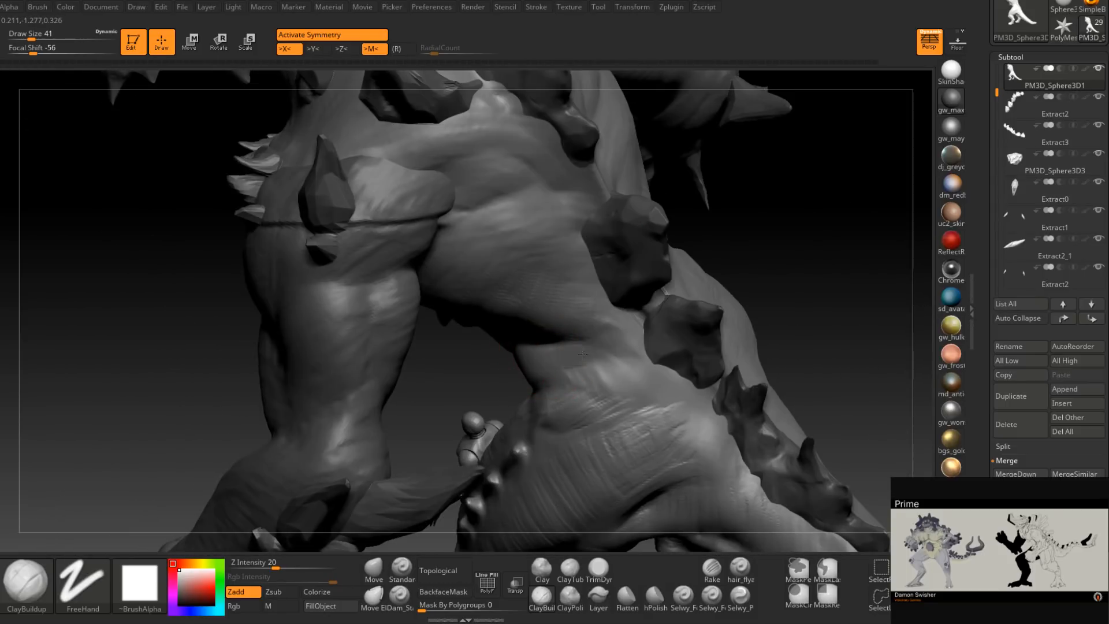
pyautogui.moveTo(582, 354)
pyautogui.mouseDown(button='right')
pyautogui.moveTo(547, 413)
pyautogui.moveTo(641, 373)
pyautogui.moveTo(624, 396)
pyautogui.moveTo(635, 398)
pyautogui.moveTo(604, 425)
pyautogui.moveTo(649, 408)
pyautogui.mouseUp(button='right')
pyautogui.moveTo(635, 338)
pyautogui.mouseDown(button='right')
pyautogui.moveTo(625, 342)
pyautogui.moveTo(602, 316)
pyautogui.moveTo(601, 228)
pyautogui.mouseUp(button='right')
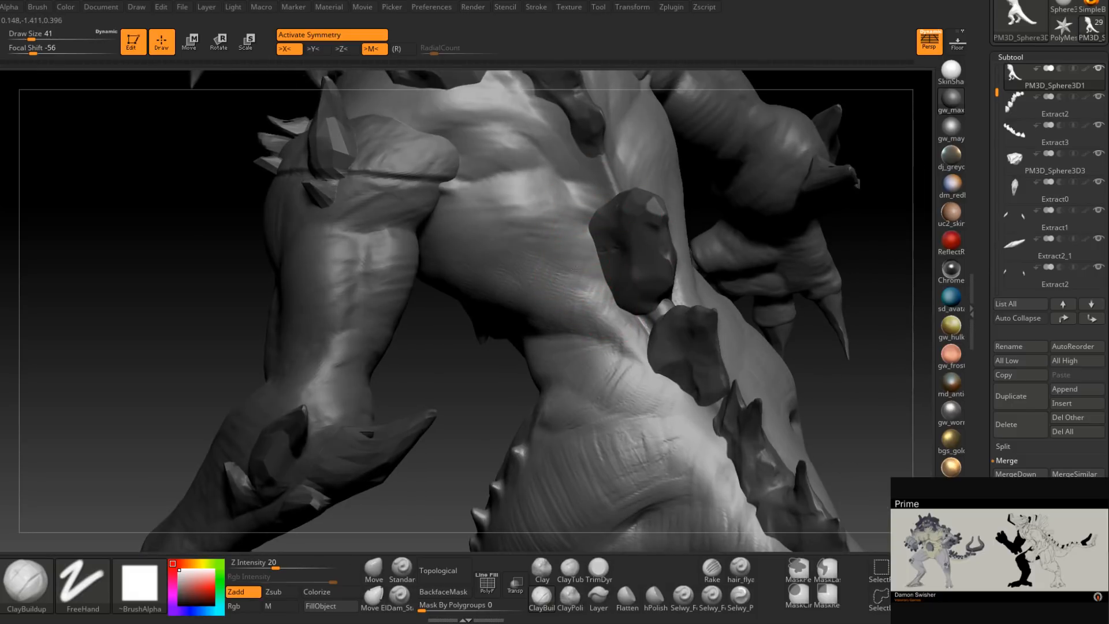
pyautogui.moveTo(540, 272); pyautogui.dragTo(549, 241, button='right')
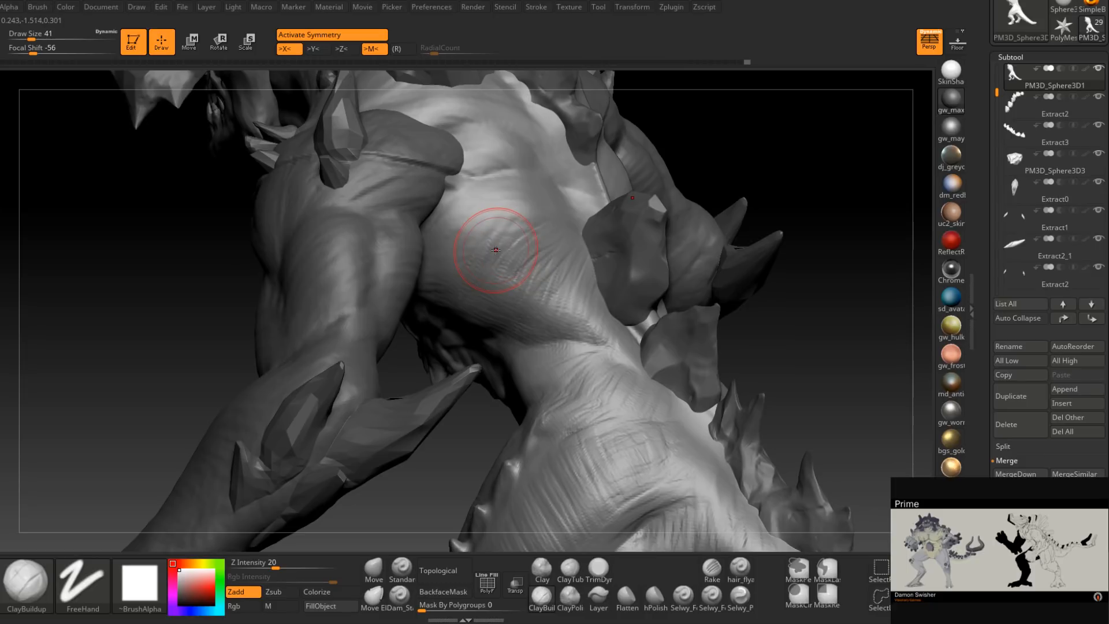
# Build up the pointed end of the groin plate where it meets the tail's underside, using ClayBuildup at draw size 13.
pyautogui.moveTo(495, 250)
pyautogui.mouseDown(button='right')
pyautogui.moveTo(511, 243)
pyautogui.moveTo(521, 254)
pyautogui.moveTo(527, 372)
pyautogui.moveTo(537, 332)
pyautogui.moveTo(713, 266)
pyautogui.moveTo(557, 261)
pyautogui.moveTo(582, 247)
pyautogui.moveTo(532, 346)
pyautogui.moveTo(610, 322)
pyautogui.moveTo(589, 312)
pyautogui.moveTo(595, 287)
pyautogui.moveTo(625, 315)
pyautogui.moveTo(612, 318)
pyautogui.moveTo(606, 297)
pyautogui.moveTo(599, 307)
pyautogui.mouseUp(button='right')
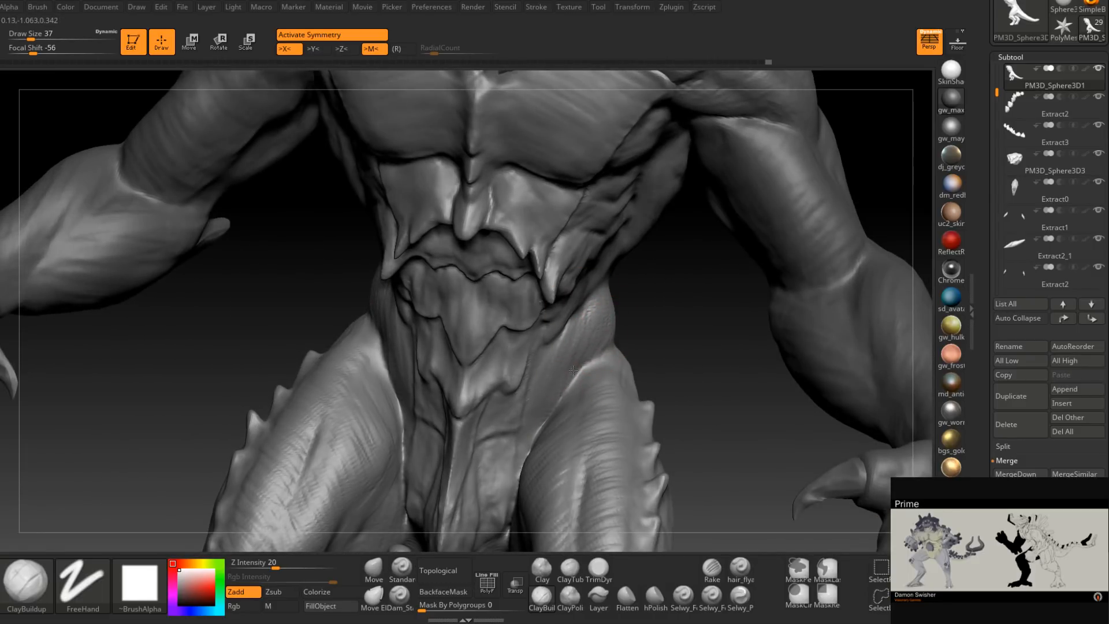
pyautogui.moveTo(577, 376)
pyautogui.mouseDown(button='right')
pyautogui.moveTo(573, 398)
pyautogui.moveTo(593, 362)
pyautogui.moveTo(548, 391)
pyautogui.moveTo(571, 297)
pyautogui.mouseUp(button='right')
pyautogui.moveTo(545, 399); pyautogui.dragTo(522, 341, button='right')
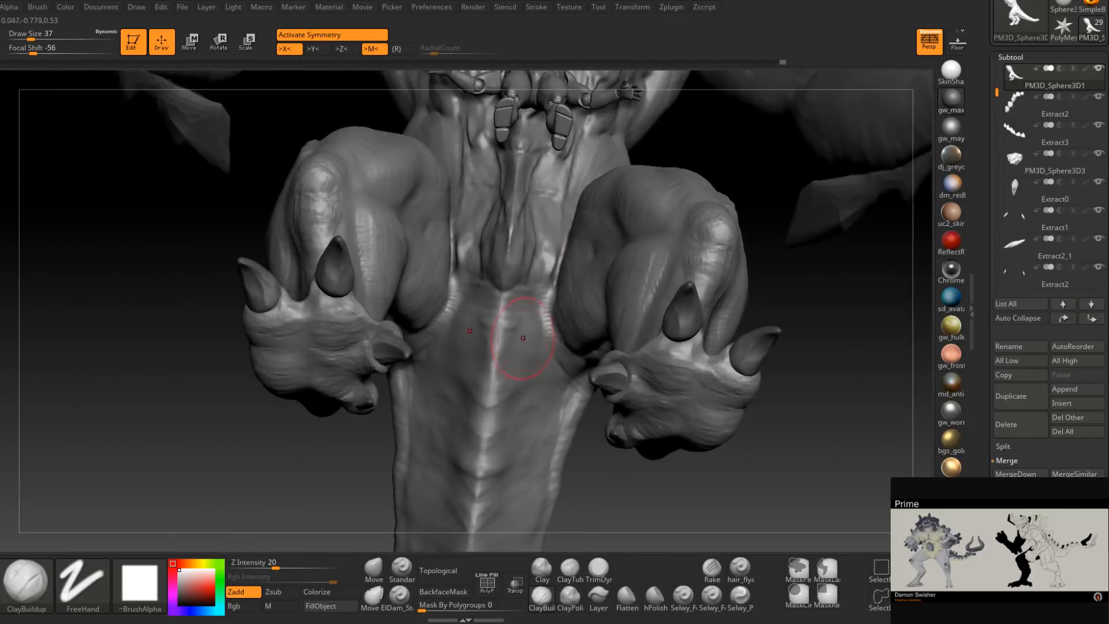
pyautogui.moveTo(511, 301); pyautogui.dragTo(513, 286, button='right')
pyautogui.press('space')
pyautogui.moveTo(529, 315); pyautogui.dragTo(519, 315)
pyautogui.moveTo(530, 335); pyautogui.dragTo(530, 286, button='right')
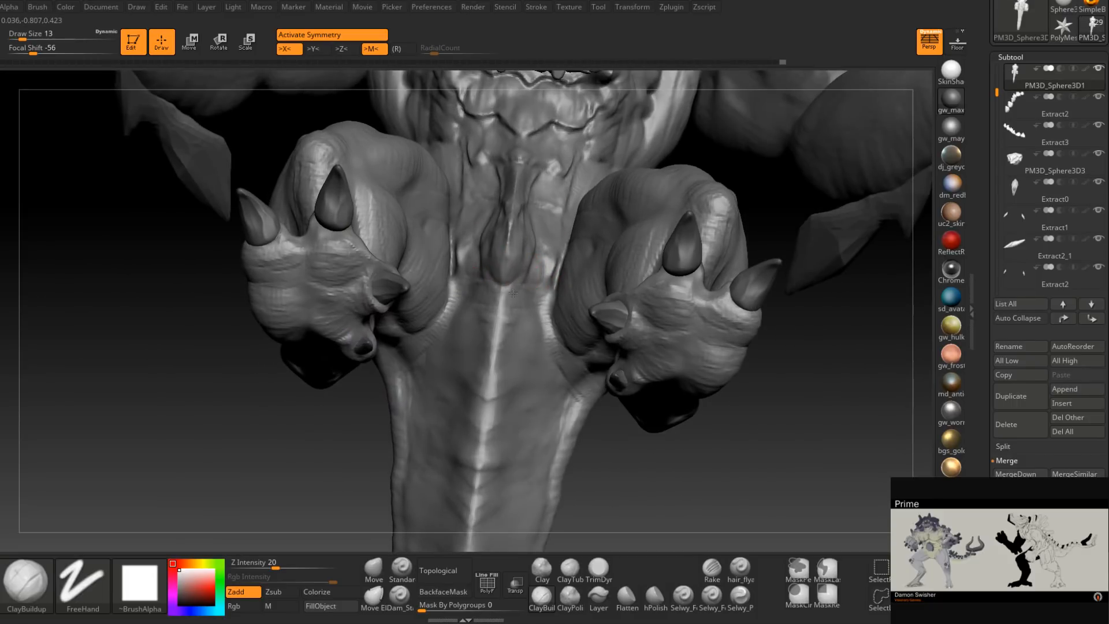
pyautogui.moveTo(509, 281); pyautogui.dragTo(504, 291)
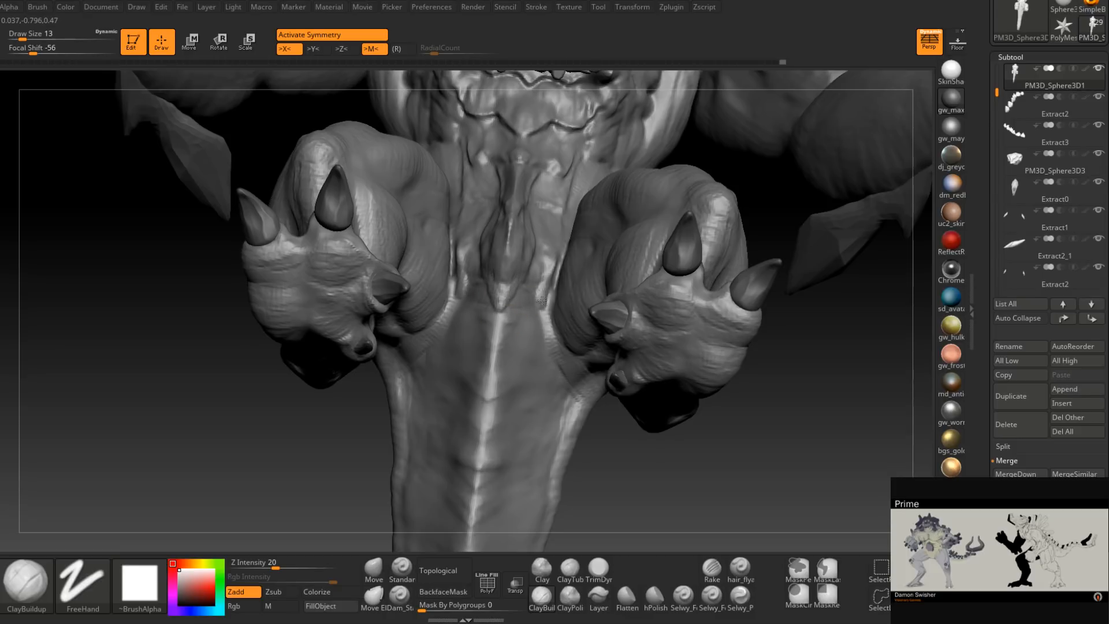
pyautogui.moveTo(537, 289); pyautogui.dragTo(532, 294)
# Build up the first raised plate edge across the base of the tail's underside at draw size 25.
pyautogui.keyDown('alt'); pyautogui.moveTo(540, 281); pyautogui.dragTo(535, 202, button='right'); pyautogui.keyUp('alt')
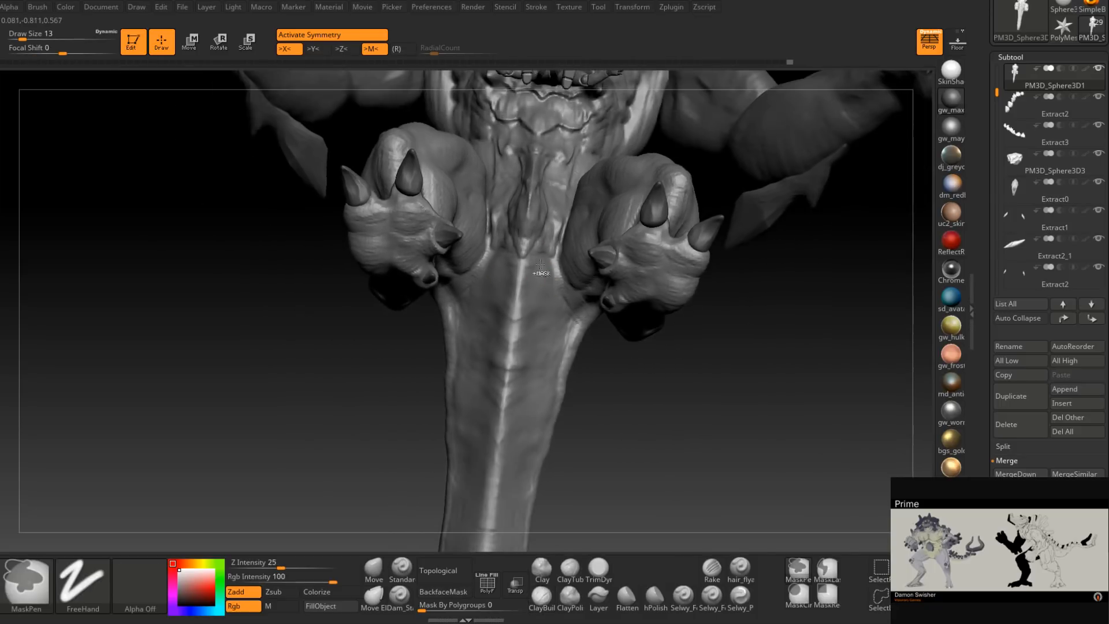
pyautogui.press('space')
pyautogui.moveTo(536, 281); pyautogui.dragTo(541, 281)
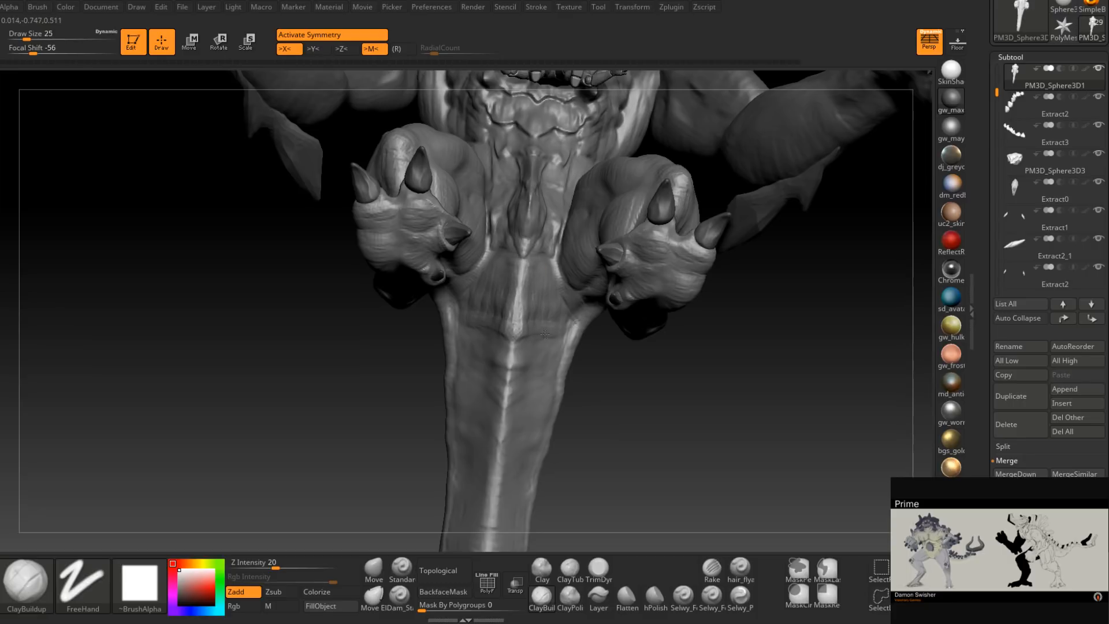
pyautogui.moveTo(544, 334); pyautogui.dragTo(541, 303, button='right')
pyautogui.moveTo(511, 335); pyautogui.dragTo(513, 330)
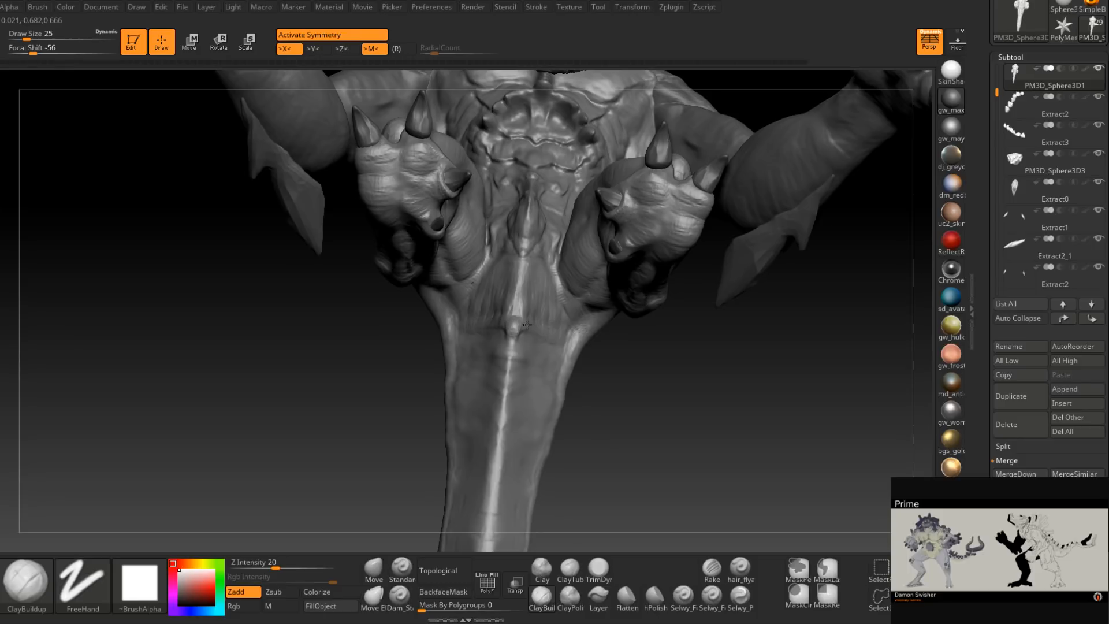
pyautogui.moveTo(524, 297); pyautogui.dragTo(546, 336, button='right')
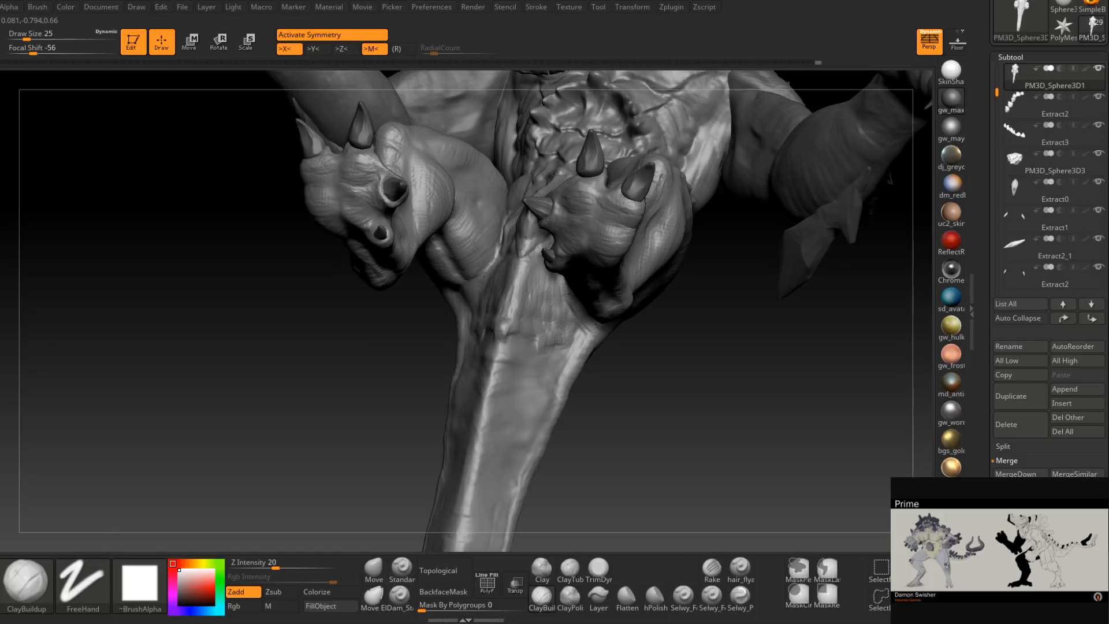
# Build up further plate ridges across the tail's underside behind the feet with ClayBuildup.
pyautogui.moveTo(543, 337)
pyautogui.mouseDown(button='right')
pyautogui.moveTo(547, 322)
pyautogui.moveTo(554, 379)
pyautogui.moveTo(528, 386)
pyautogui.moveTo(524, 333)
pyautogui.mouseUp(button='right')
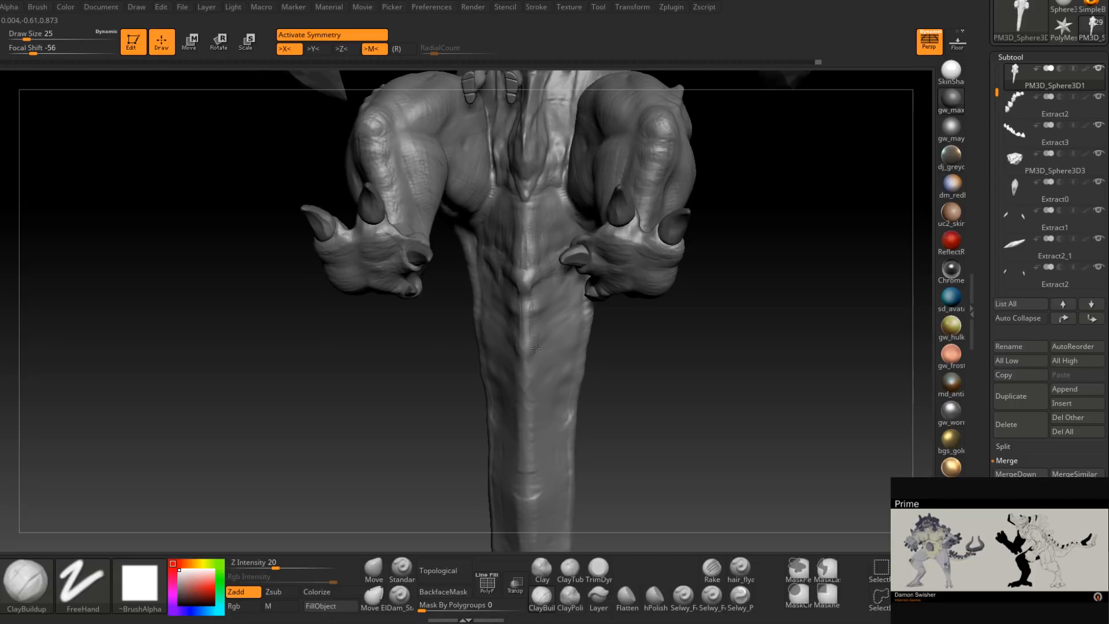
pyautogui.moveTo(553, 338)
pyautogui.mouseDown(button='right')
pyautogui.moveTo(549, 327)
pyautogui.moveTo(567, 338)
pyautogui.mouseUp(button='right')
pyautogui.moveTo(557, 350)
pyautogui.mouseDown()
pyautogui.moveTo(588, 327)
pyautogui.moveTo(567, 311)
pyautogui.moveTo(525, 350)
pyautogui.mouseUp()
pyautogui.moveTo(524, 299)
pyautogui.mouseDown()
pyautogui.moveTo(527, 341)
pyautogui.moveTo(539, 328)
pyautogui.moveTo(562, 332)
pyautogui.mouseUp()
pyautogui.moveTo(522, 324)
pyautogui.mouseDown(button='right')
pyautogui.moveTo(590, 327)
pyautogui.moveTo(527, 354)
pyautogui.mouseUp(button='right')
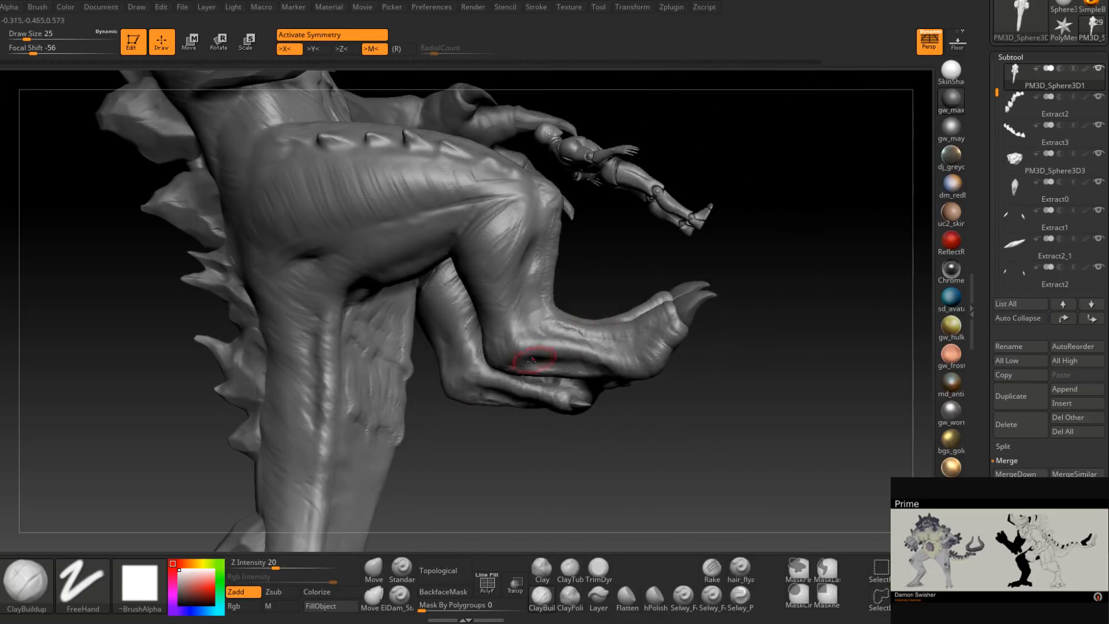
pyautogui.moveTo(410, 405)
pyautogui.mouseDown(button='right')
pyautogui.moveTo(486, 368)
pyautogui.moveTo(435, 414)
pyautogui.mouseUp(button='right')
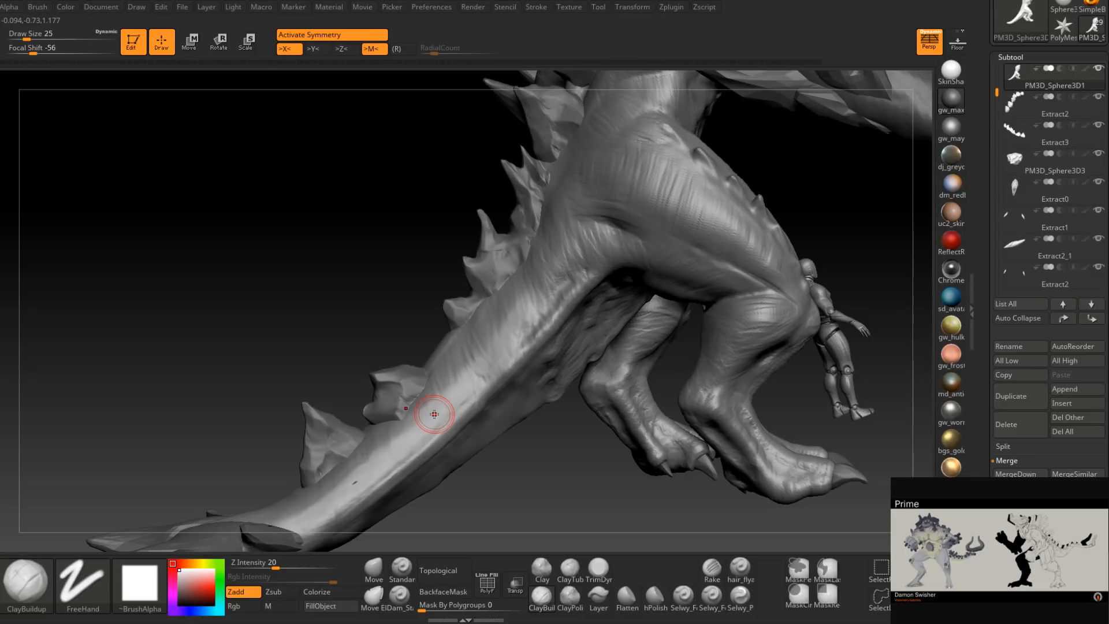
pyautogui.moveTo(435, 414)
pyautogui.mouseDown(button='right')
pyautogui.moveTo(584, 375)
pyautogui.moveTo(555, 376)
pyautogui.moveTo(545, 391)
pyautogui.moveTo(556, 430)
pyautogui.mouseUp(button='right')
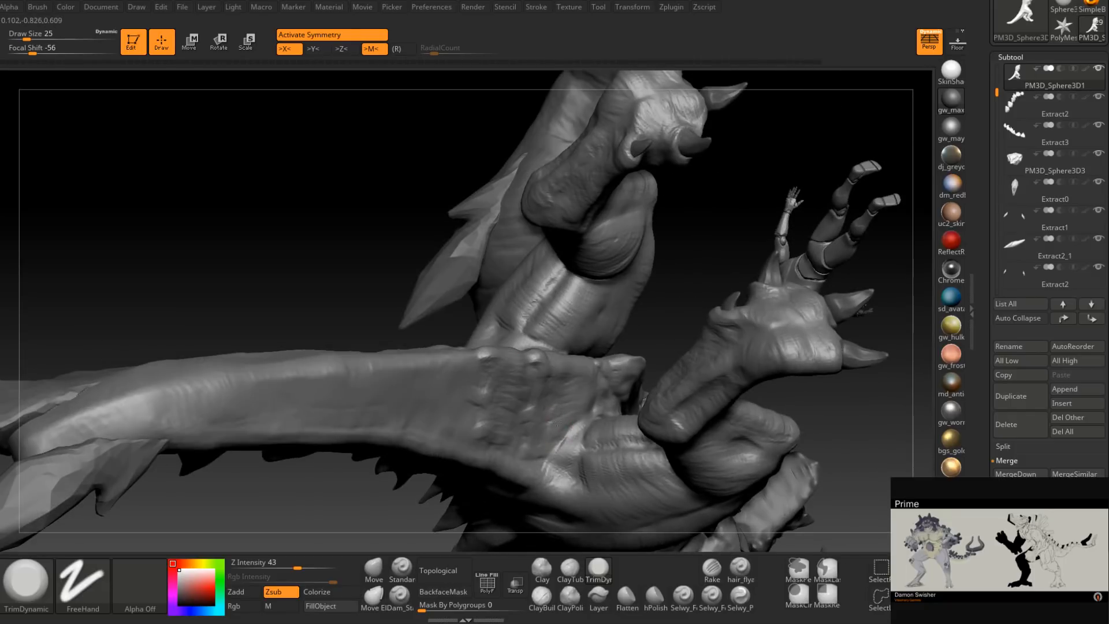
# Flatten the built-up plates at the base of the tail's underside with TrimDynamic.
pyautogui.moveTo(561, 371); pyautogui.dragTo(516, 394, button='right')
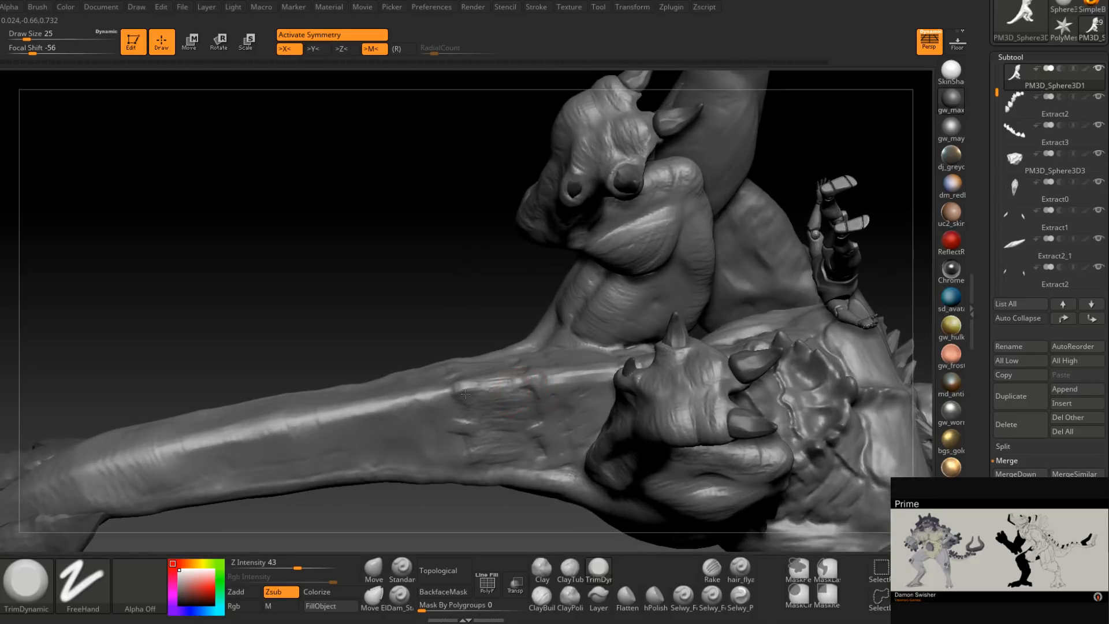
pyautogui.moveTo(466, 394); pyautogui.dragTo(501, 395)
pyautogui.moveTo(499, 410)
pyautogui.mouseDown(button='right')
pyautogui.moveTo(508, 446)
pyautogui.moveTo(471, 376)
pyautogui.mouseUp(button='right')
# Carve a crease across the rear edge of the tail's underside plates with Dam_Standard at draw size 17.
pyautogui.click(400, 596)
pyautogui.press('space')
pyautogui.click(463, 384)
pyautogui.moveTo(457, 376); pyautogui.dragTo(469, 408)
pyautogui.moveTo(469, 400); pyautogui.dragTo(470, 468)
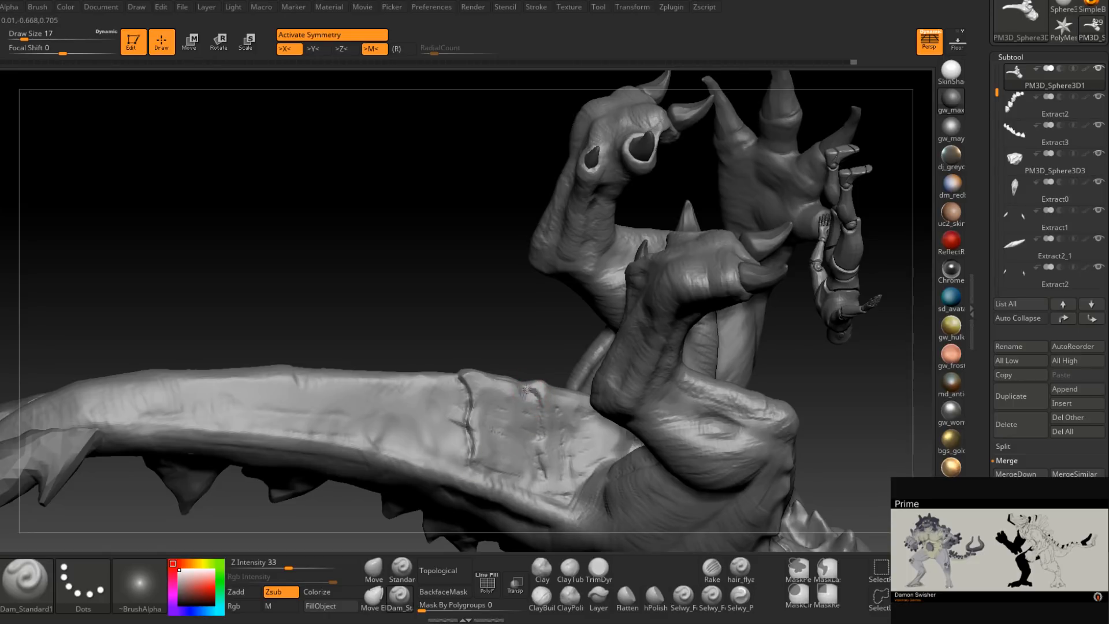
# Carve a second crease across the tail's underside, closer to the legs, down to the lateral edge.
pyautogui.moveTo(538, 398)
pyautogui.mouseDown(button='right')
pyautogui.moveTo(525, 384)
pyautogui.moveTo(541, 409)
pyautogui.mouseUp(button='right')
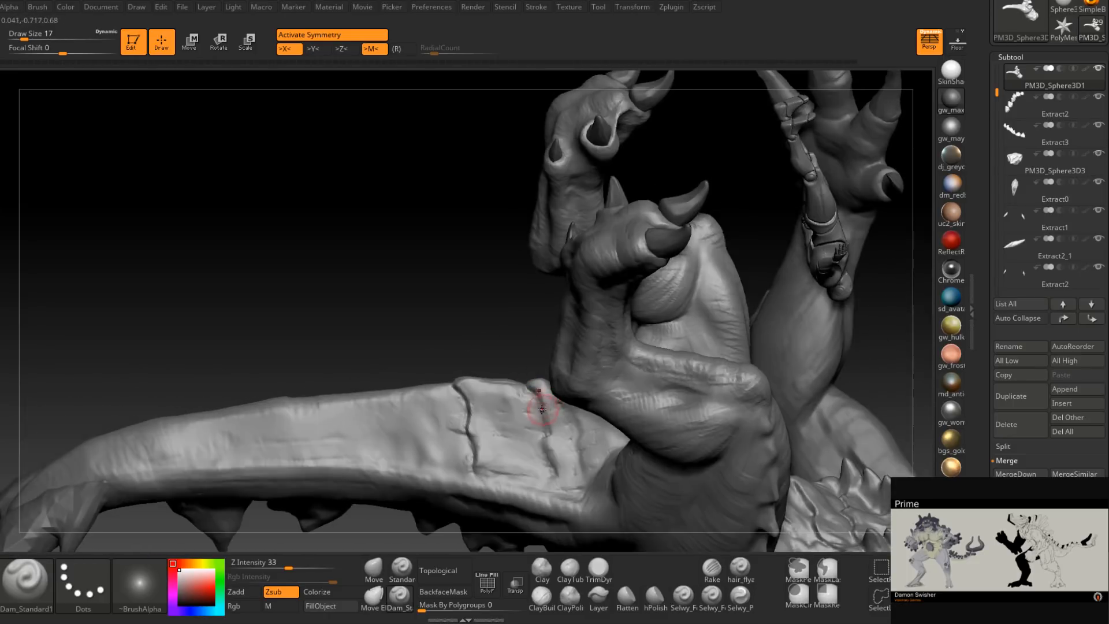
pyautogui.moveTo(548, 433); pyautogui.dragTo(539, 452)
pyautogui.moveTo(540, 452); pyautogui.dragTo(542, 439, button='right')
pyautogui.moveTo(546, 456); pyautogui.dragTo(546, 479)
pyautogui.moveTo(545, 480)
pyautogui.mouseDown(button='right')
pyautogui.moveTo(567, 487)
pyautogui.moveTo(532, 388)
pyautogui.moveTo(539, 395)
pyautogui.mouseUp(button='right')
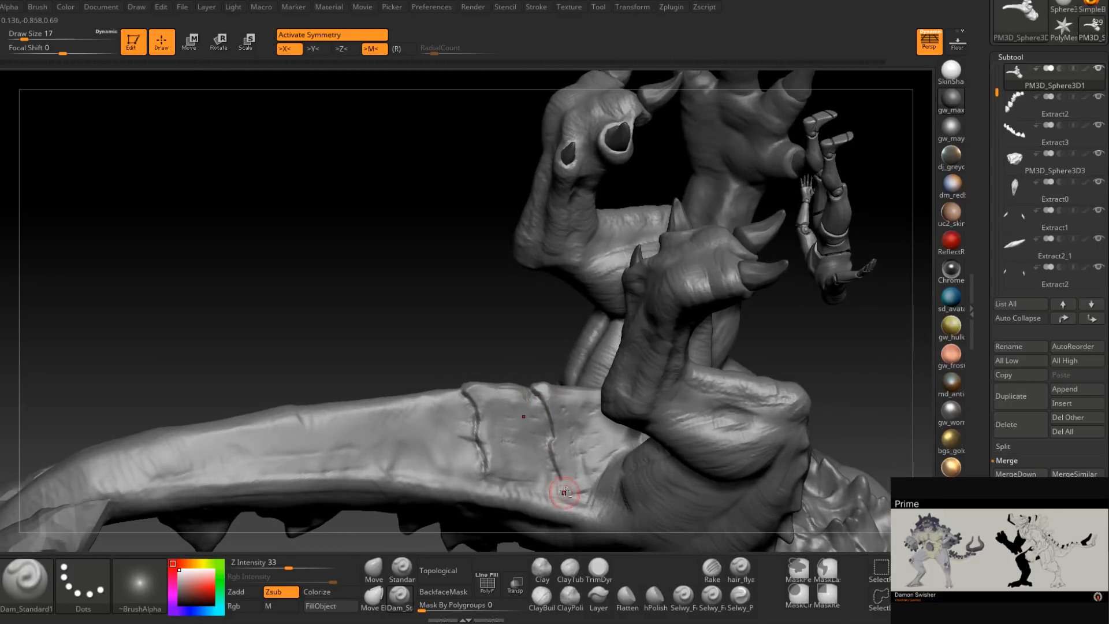
pyautogui.moveTo(563, 496)
pyautogui.mouseDown(button='right')
pyautogui.moveTo(528, 504)
pyautogui.moveTo(495, 379)
pyautogui.moveTo(507, 409)
pyautogui.mouseUp(button='right')
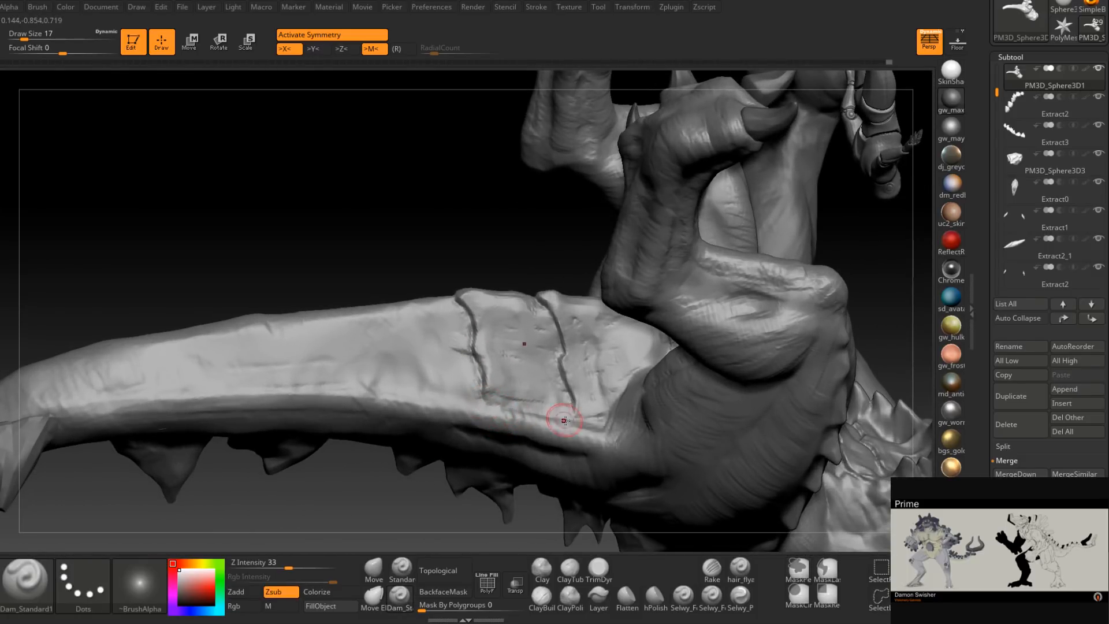
# Carve the lateral borders of the tail's underside plates and sharpen the plate lines across the centre ridge.
pyautogui.moveTo(589, 421); pyautogui.dragTo(541, 415, button='right')
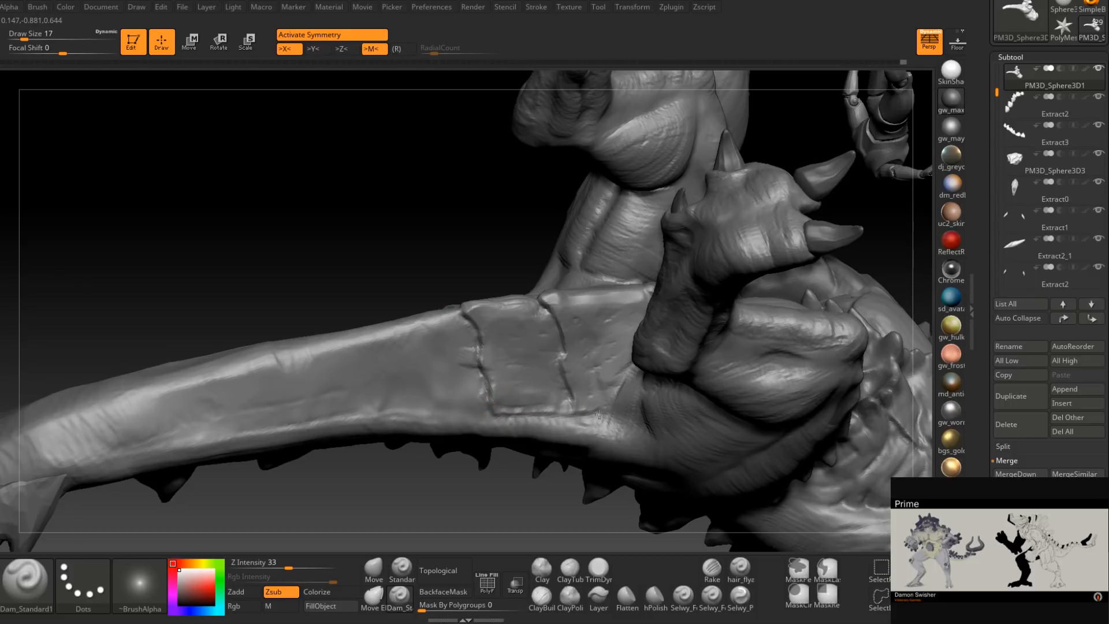
pyautogui.moveTo(574, 410)
pyautogui.mouseDown(button='right')
pyautogui.moveTo(548, 354)
pyautogui.moveTo(603, 427)
pyautogui.moveTo(660, 313)
pyautogui.mouseUp(button='right')
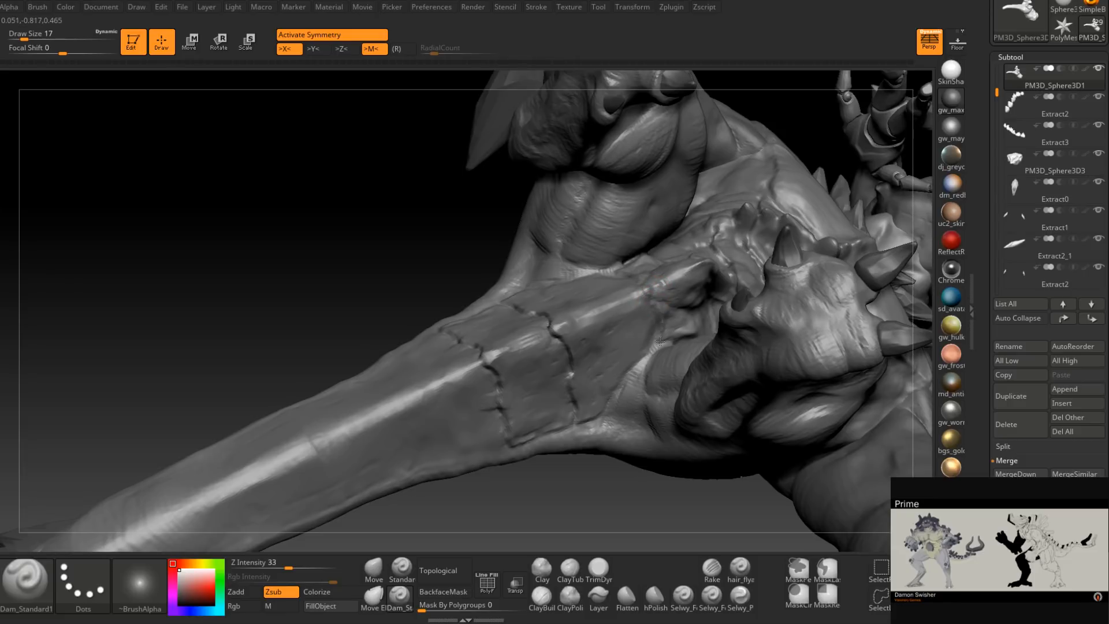
pyautogui.moveTo(663, 339)
pyautogui.mouseDown(button='right')
pyautogui.moveTo(649, 302)
pyautogui.moveTo(630, 295)
pyautogui.moveTo(660, 291)
pyautogui.moveTo(649, 297)
pyautogui.moveTo(656, 304)
pyautogui.mouseUp(button='right')
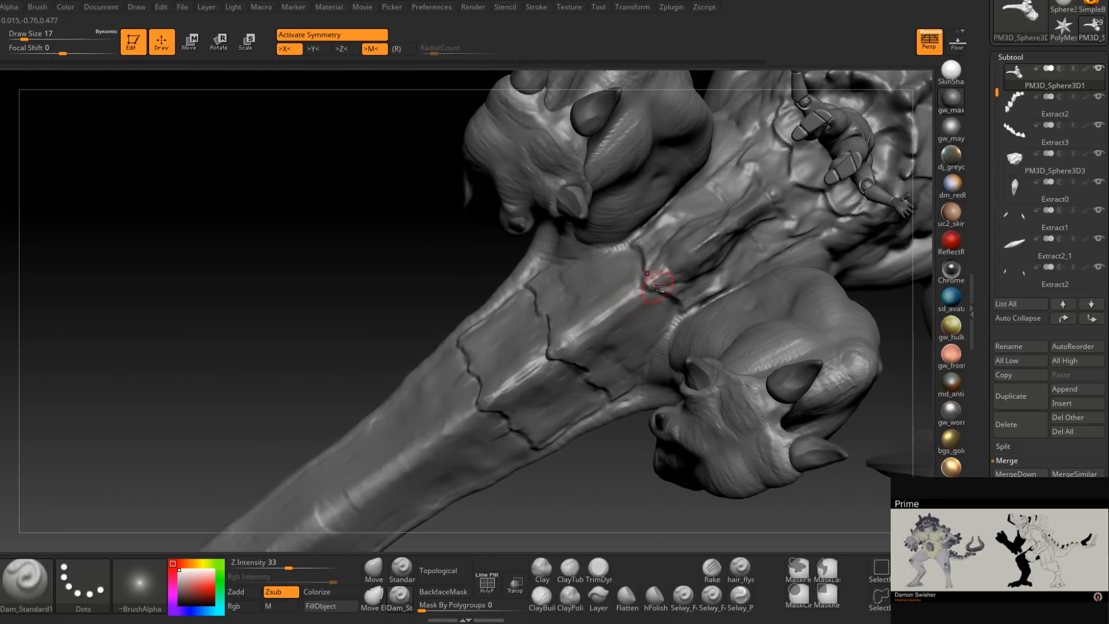
pyautogui.moveTo(671, 295); pyautogui.dragTo(635, 348, button='right')
pyautogui.moveTo(726, 218)
pyautogui.keyDown('shift'); pyautogui.mouseDown(button='right')
pyautogui.moveTo(654, 294)
pyautogui.moveTo(681, 222)
pyautogui.mouseUp(button='right'); pyautogui.keyUp('shift')
# Carve overlapping scale creases into the side of the groin plate between the hip and the abdomen.
pyautogui.moveTo(692, 206); pyautogui.dragTo(656, 249)
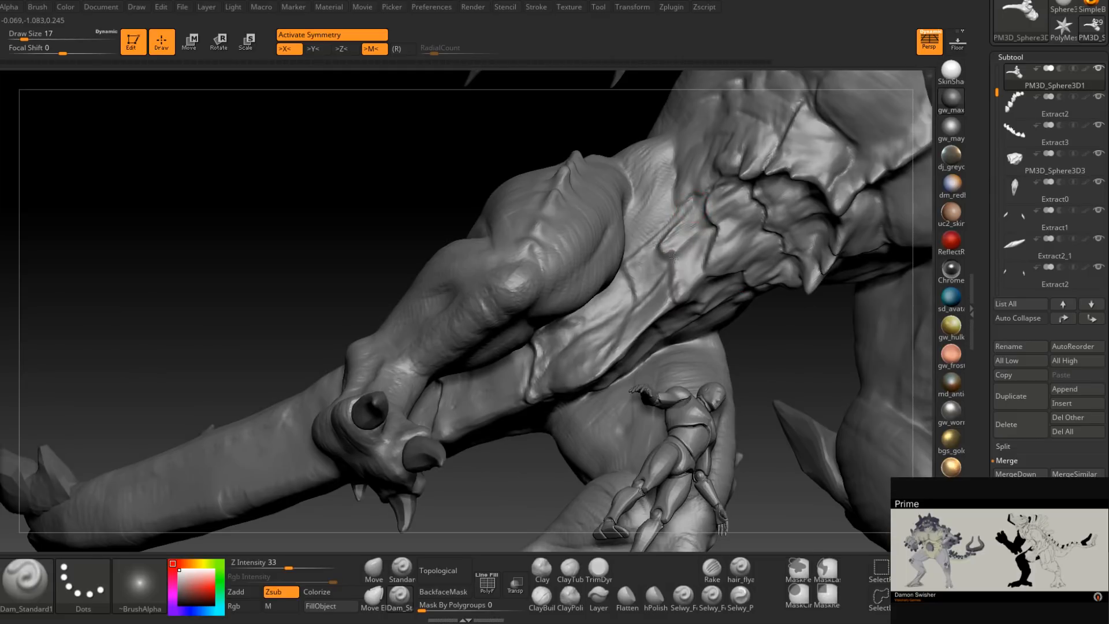
pyautogui.moveTo(679, 297); pyautogui.dragTo(671, 298, button='right')
pyautogui.moveTo(668, 266); pyautogui.dragTo(673, 292)
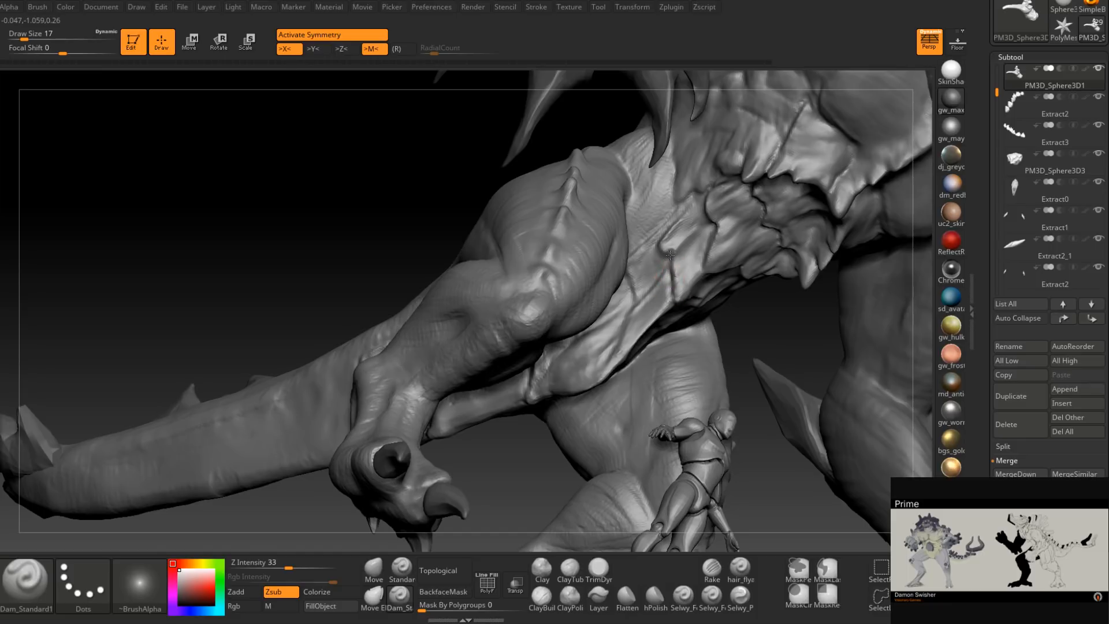
pyautogui.moveTo(663, 240); pyautogui.dragTo(660, 265, button='right')
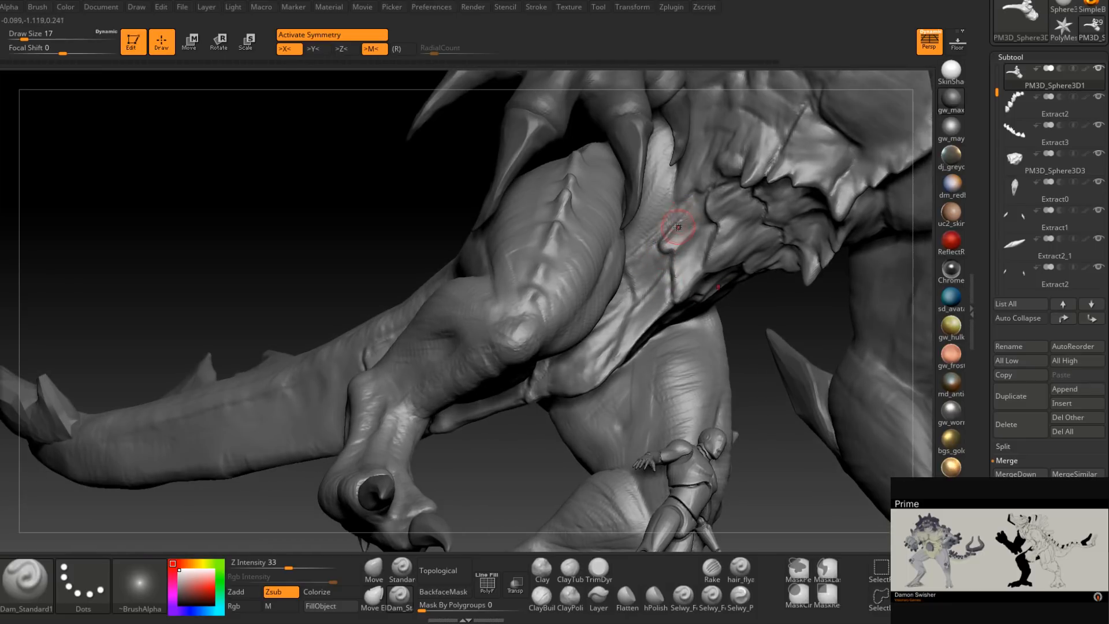
pyautogui.moveTo(677, 227); pyautogui.dragTo(686, 203, button='right')
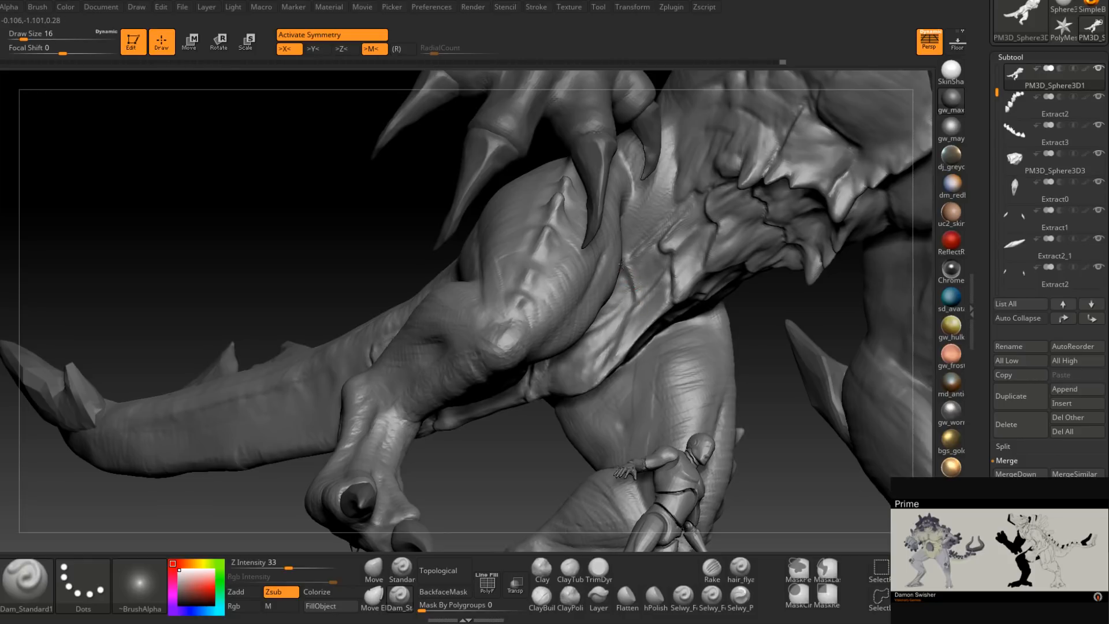
pyautogui.moveTo(631, 283); pyautogui.dragTo(638, 260, button='right')
pyautogui.moveTo(631, 308); pyautogui.dragTo(633, 324, button='right')
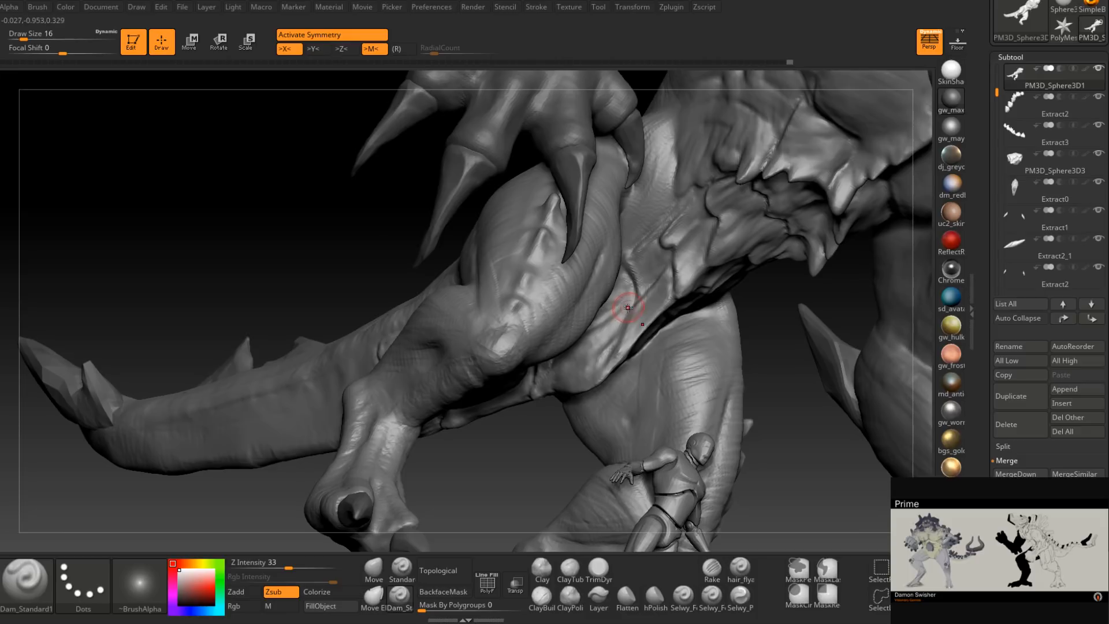
pyautogui.moveTo(606, 329)
pyautogui.mouseDown(button='right')
pyautogui.moveTo(633, 322)
pyautogui.moveTo(600, 381)
pyautogui.moveTo(612, 376)
pyautogui.moveTo(592, 393)
pyautogui.mouseUp(button='right')
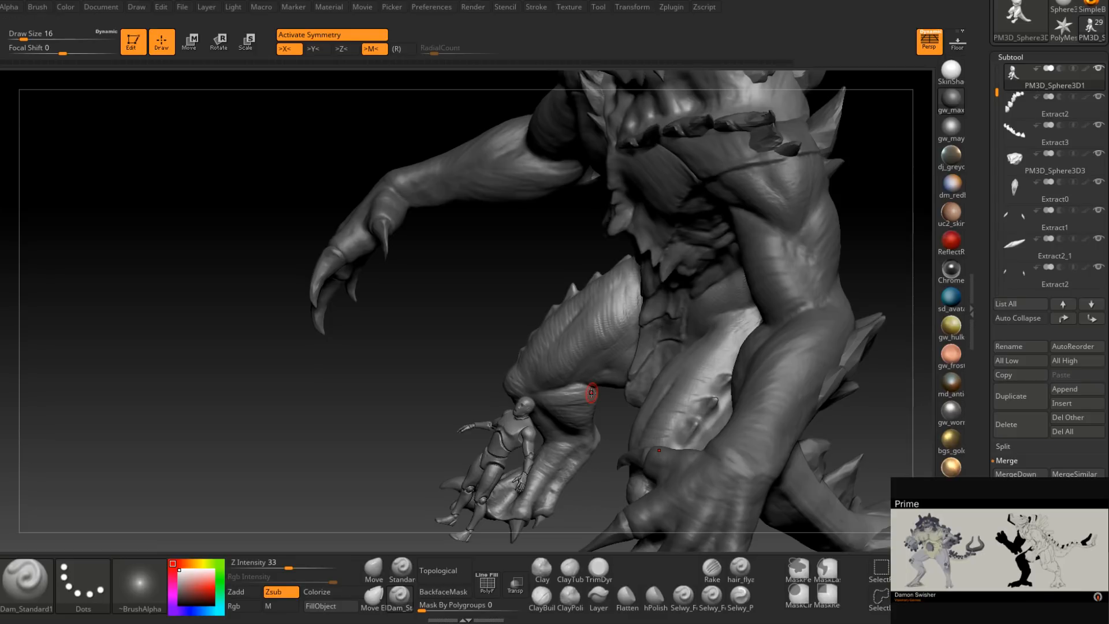
pyautogui.moveTo(592, 392)
pyautogui.mouseDown(button='right')
pyautogui.moveTo(716, 395)
pyautogui.moveTo(651, 351)
pyautogui.moveTo(597, 367)
pyautogui.moveTo(578, 355)
pyautogui.moveTo(588, 378)
pyautogui.moveTo(565, 367)
pyautogui.moveTo(673, 400)
pyautogui.moveTo(620, 388)
pyautogui.moveTo(635, 323)
pyautogui.moveTo(659, 314)
pyautogui.moveTo(614, 392)
pyautogui.mouseUp(button='right')
pyautogui.press('ctrl')
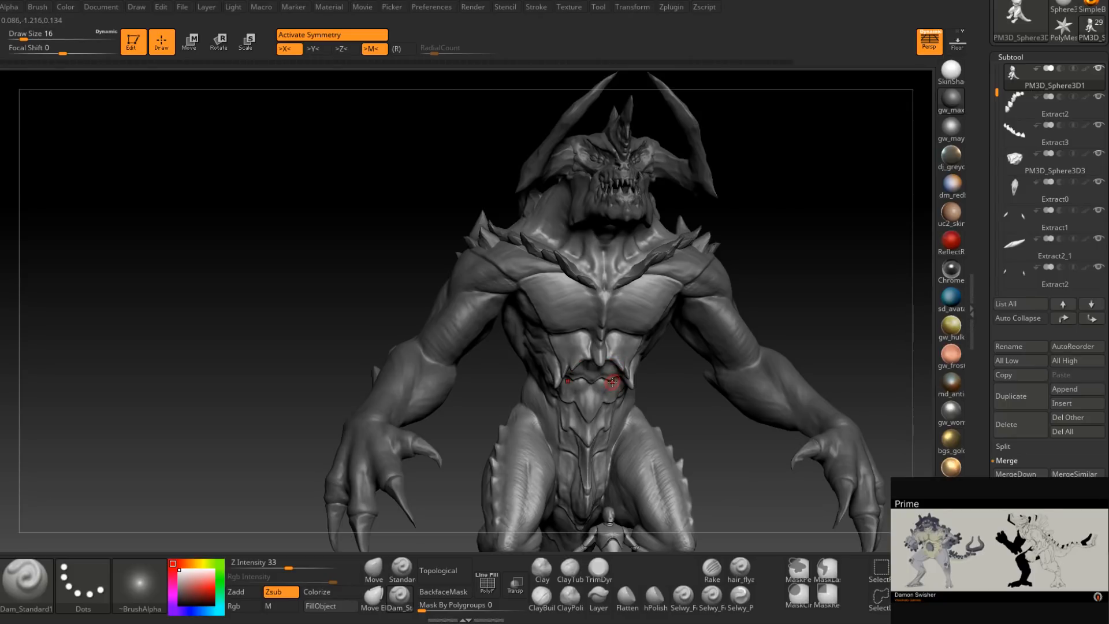
pyautogui.moveTo(639, 370)
pyautogui.mouseDown(button='right')
pyautogui.moveTo(643, 434)
pyautogui.moveTo(531, 418)
pyautogui.moveTo(593, 474)
pyautogui.moveTo(585, 399)
pyautogui.moveTo(606, 379)
pyautogui.moveTo(630, 386)
pyautogui.moveTo(571, 335)
pyautogui.mouseUp(button='right')
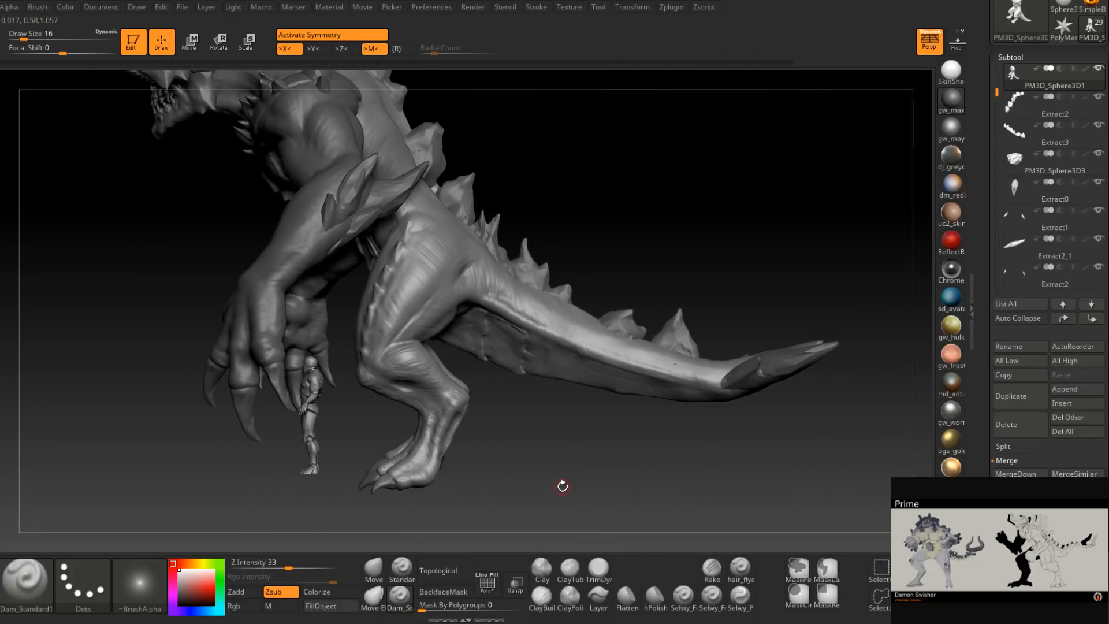
# Build up the next plate area behind the carved creases on the tail's underside with ClayBuildup at draw size 27.
pyautogui.moveTo(592, 383)
pyautogui.mouseDown(button='right')
pyautogui.moveTo(587, 331)
pyautogui.moveTo(597, 375)
pyautogui.mouseUp(button='right')
pyautogui.click(541, 597)
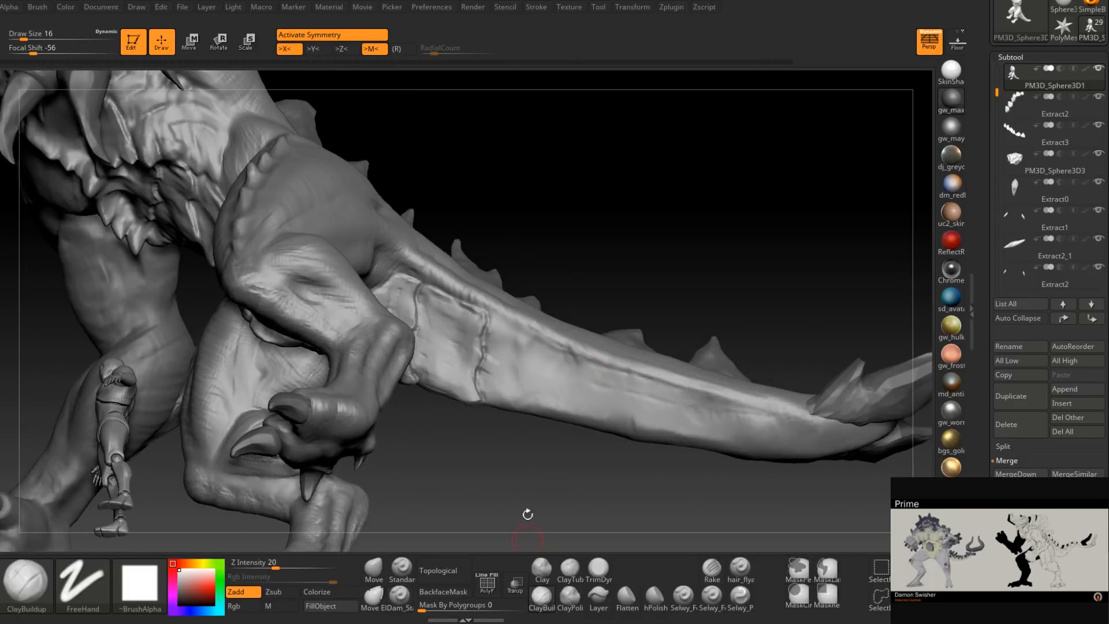
pyautogui.moveTo(512, 347); pyautogui.dragTo(496, 326)
pyautogui.hotkey('ctrl', 'z')
pyautogui.moveTo(527, 346); pyautogui.dragTo(528, 341, button='right')
pyautogui.press('s')
pyautogui.moveTo(519, 339); pyautogui.dragTo(524, 339)
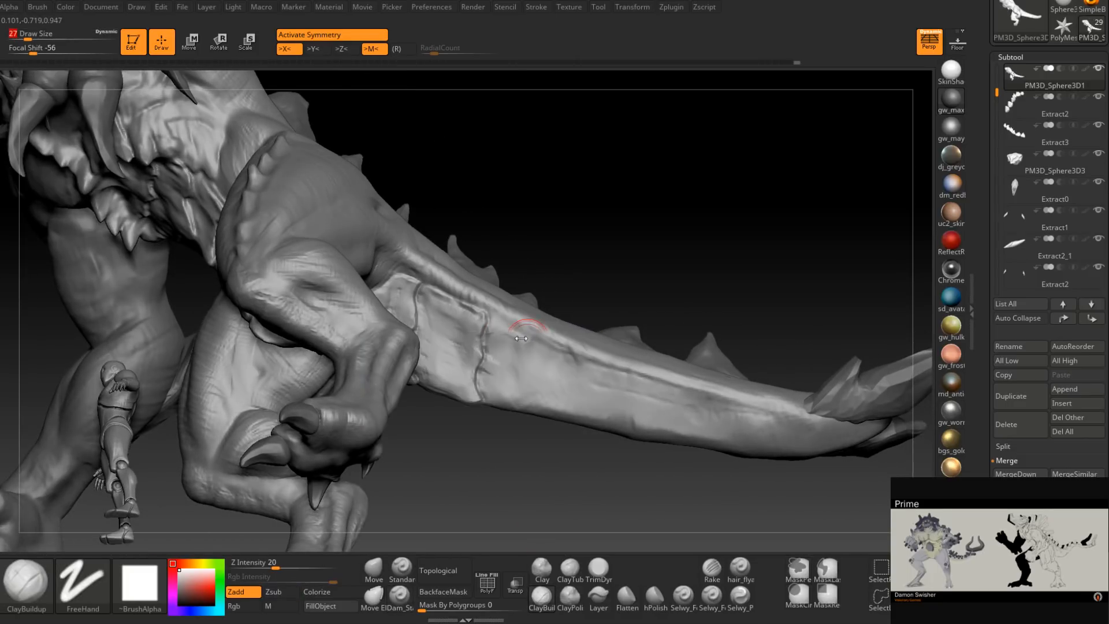
pyautogui.moveTo(529, 352)
pyautogui.mouseDown()
pyautogui.moveTo(541, 359)
pyautogui.moveTo(531, 379)
pyautogui.moveTo(538, 400)
pyautogui.moveTo(504, 409)
pyautogui.moveTo(528, 399)
pyautogui.moveTo(520, 384)
pyautogui.moveTo(551, 350)
pyautogui.mouseUp()
pyautogui.moveTo(493, 331)
pyautogui.mouseDown()
pyautogui.moveTo(517, 349)
pyautogui.moveTo(495, 383)
pyautogui.moveTo(530, 360)
pyautogui.mouseUp()
pyautogui.moveTo(559, 387); pyautogui.dragTo(539, 357, button='right')
pyautogui.moveTo(539, 357)
pyautogui.mouseDown()
pyautogui.moveTo(532, 347)
pyautogui.moveTo(572, 346)
pyautogui.moveTo(561, 356)
pyautogui.mouseUp()
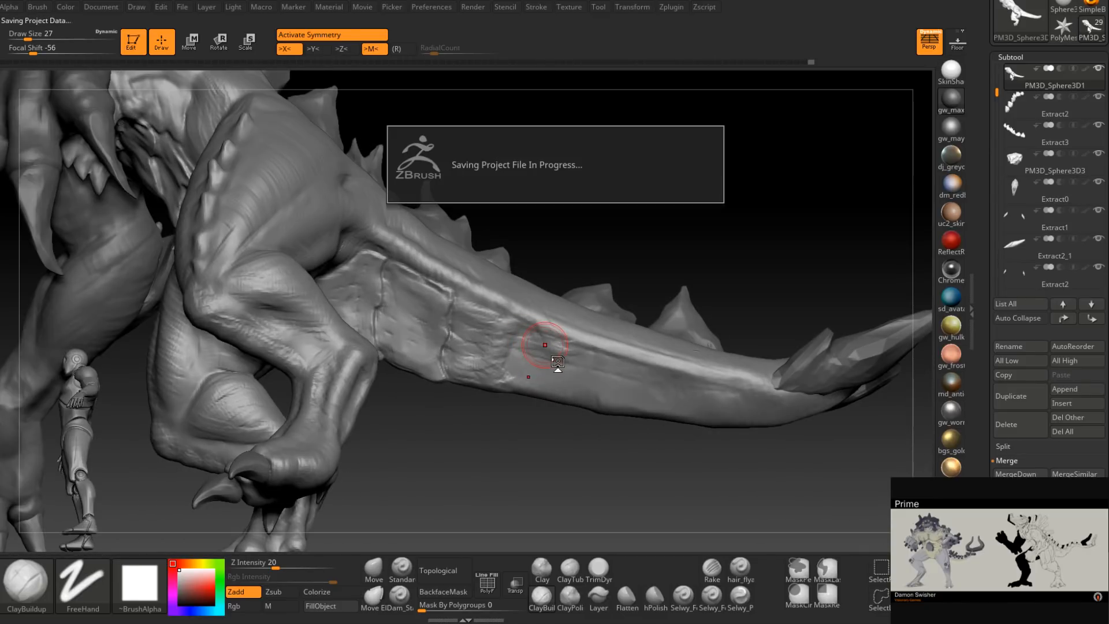
pyautogui.hotkey('ctrl', 'z')
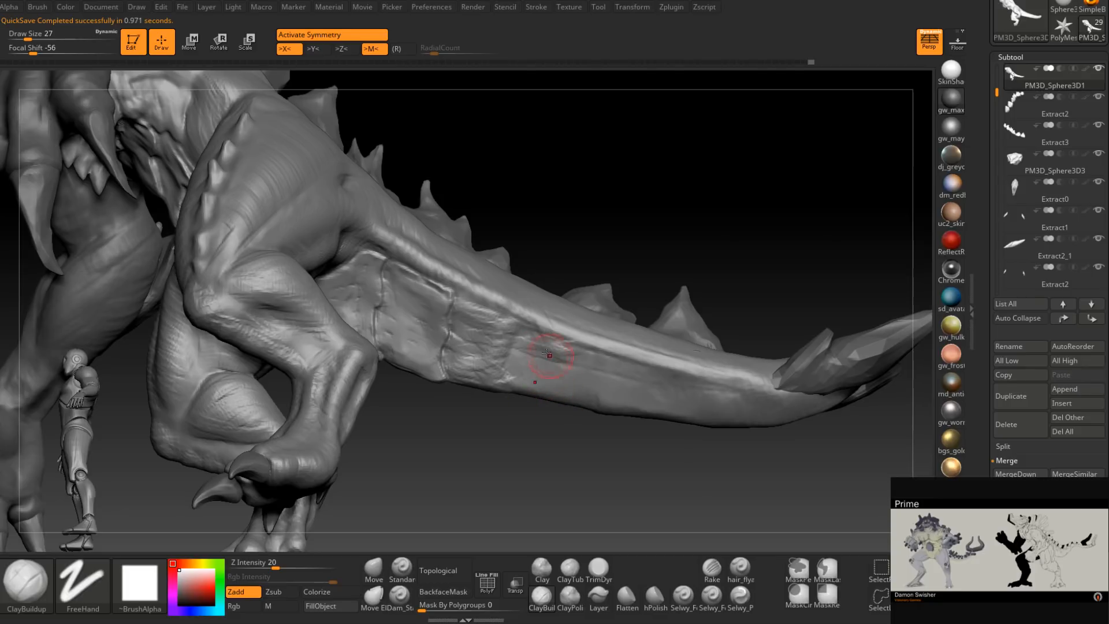
# Extend the rough ClayBuildup plate texture farther along the tail's underside toward the tip.
pyautogui.moveTo(561, 368)
pyautogui.mouseDown()
pyautogui.moveTo(534, 377)
pyautogui.moveTo(548, 402)
pyautogui.moveTo(549, 364)
pyautogui.moveTo(554, 388)
pyautogui.mouseUp()
pyautogui.moveTo(555, 388); pyautogui.dragTo(549, 378, button='right')
pyautogui.moveTo(554, 376); pyautogui.dragTo(511, 366)
pyautogui.moveTo(535, 350); pyautogui.dragTo(614, 348, button='right')
pyautogui.moveTo(581, 365)
pyautogui.mouseDown()
pyautogui.moveTo(607, 381)
pyautogui.moveTo(584, 384)
pyautogui.moveTo(601, 398)
pyautogui.mouseUp()
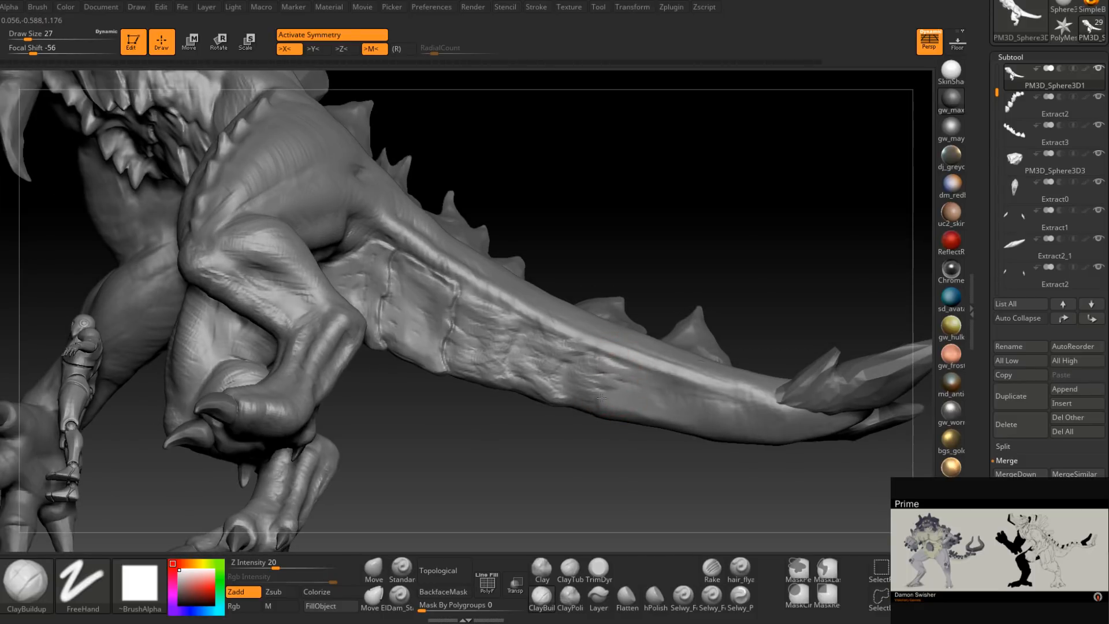
# Carve a third crease across the newly built-up area of the tail's underside with Dam_Standard at draw size 16.
pyautogui.moveTo(589, 409); pyautogui.dragTo(523, 482, button='right')
pyautogui.click(402, 599)
pyautogui.moveTo(482, 359); pyautogui.dragTo(409, 445, button='right')
pyautogui.press('space')
pyautogui.moveTo(446, 367); pyautogui.dragTo(440, 366)
pyautogui.moveTo(444, 358); pyautogui.dragTo(483, 340, button='right')
pyautogui.moveTo(444, 351); pyautogui.dragTo(423, 402)
pyautogui.moveTo(423, 402); pyautogui.dragTo(427, 440, button='right')
pyautogui.moveTo(440, 353); pyautogui.dragTo(422, 377)
pyautogui.moveTo(422, 421)
pyautogui.mouseDown(button='right')
pyautogui.moveTo(425, 403)
pyautogui.moveTo(427, 418)
pyautogui.mouseUp(button='right')
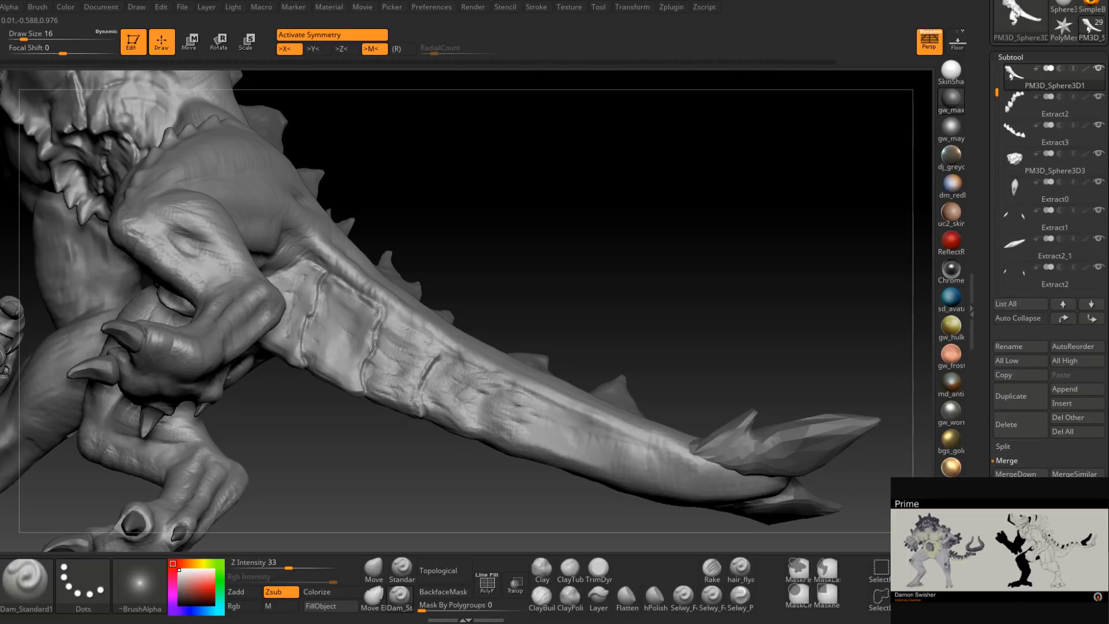
# Carve the upper border line of the new tail plate between the second and third creases.
pyautogui.moveTo(406, 400); pyautogui.dragTo(434, 348, button='right')
pyautogui.moveTo(395, 319); pyautogui.dragTo(442, 350)
pyautogui.moveTo(442, 351); pyautogui.dragTo(405, 332, button='right')
pyautogui.moveTo(395, 321); pyautogui.dragTo(440, 355)
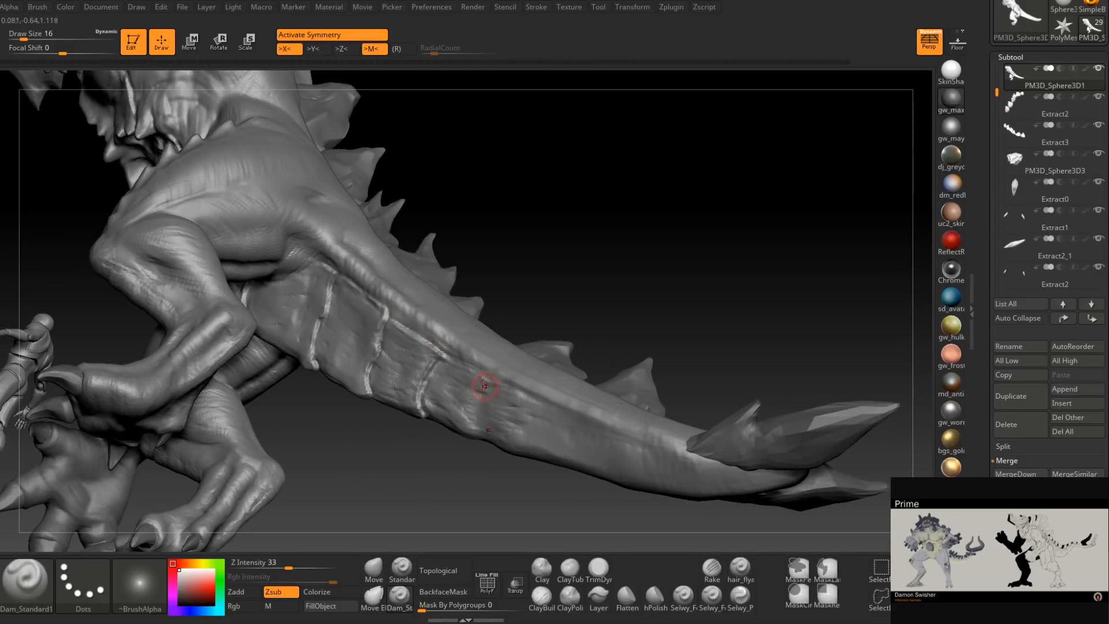
# Carve a fourth crease across the textured area of the tail's underside with Dam_Standard at draw size 16.
pyautogui.moveTo(488, 385); pyautogui.dragTo(487, 388, button='right')
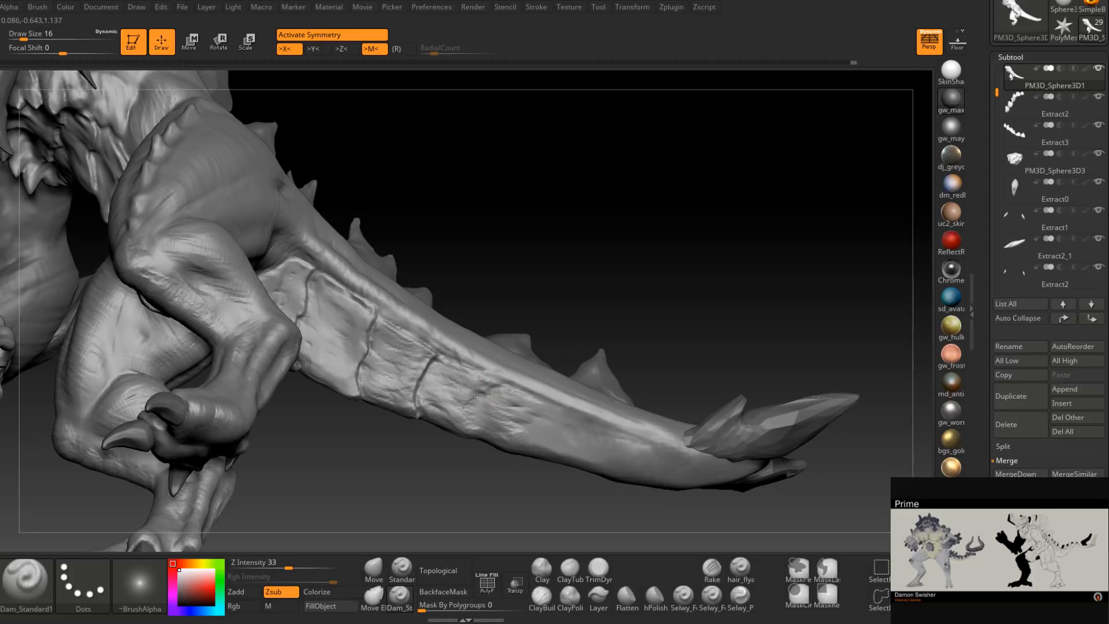
pyautogui.moveTo(469, 430)
pyautogui.mouseDown(button='right')
pyautogui.moveTo(473, 440)
pyautogui.moveTo(472, 431)
pyautogui.mouseUp(button='right')
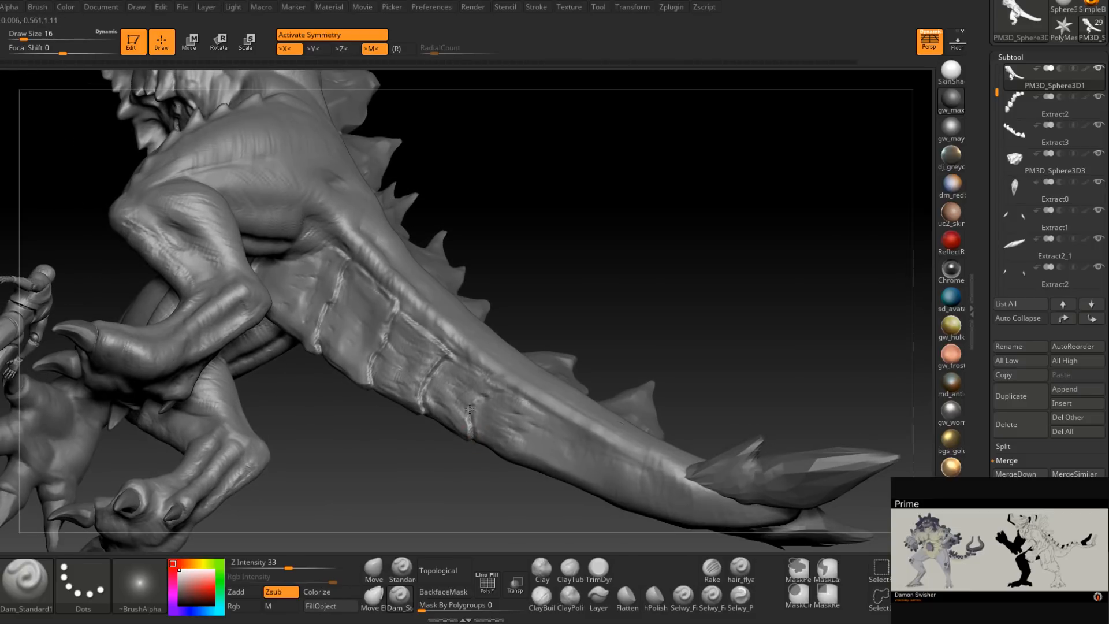
pyautogui.moveTo(491, 393); pyautogui.dragTo(495, 392, button='right')
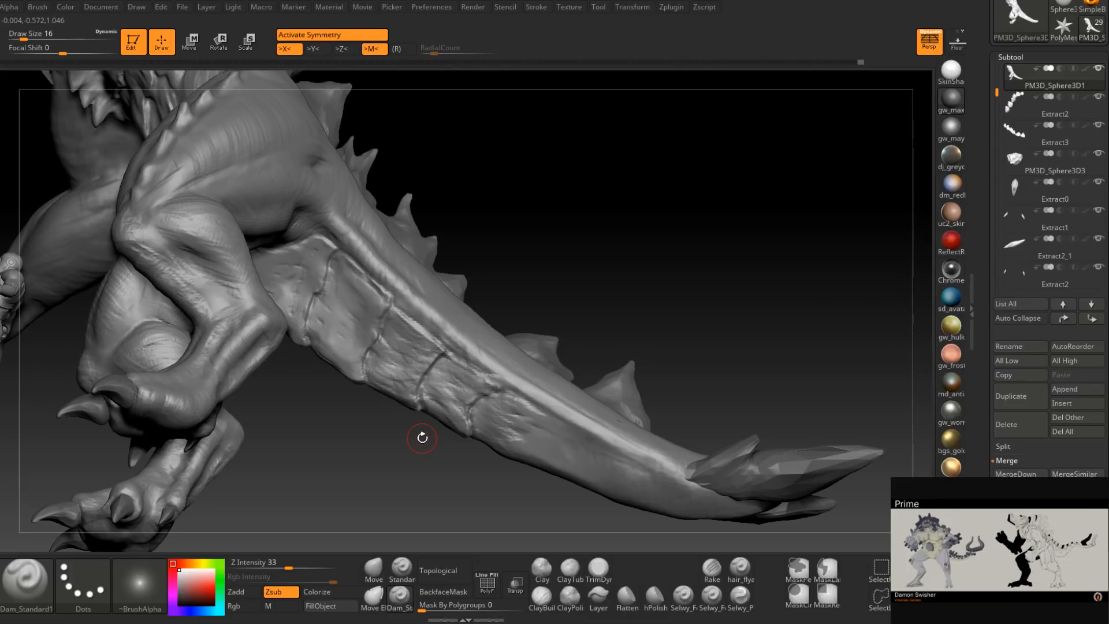
# Build up the plate area behind the fourth tail crease with ClayBuildup at draw size 16.
pyautogui.moveTo(421, 438)
pyautogui.mouseDown(button='right')
pyautogui.moveTo(548, 384)
pyautogui.moveTo(522, 393)
pyautogui.moveTo(516, 422)
pyautogui.moveTo(476, 366)
pyautogui.mouseUp(button='right')
pyautogui.click(542, 595)
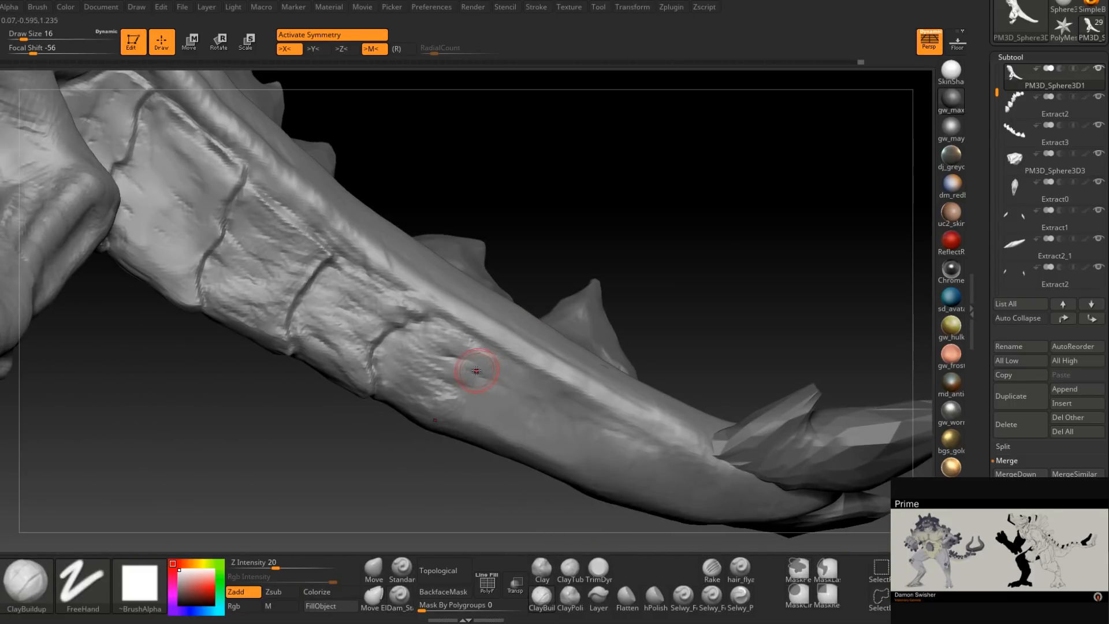
pyautogui.moveTo(462, 343)
pyautogui.mouseDown()
pyautogui.moveTo(469, 368)
pyautogui.moveTo(427, 427)
pyautogui.mouseUp()
pyautogui.moveTo(422, 425); pyautogui.dragTo(433, 428, button='right')
pyautogui.moveTo(433, 424)
pyautogui.mouseDown()
pyautogui.moveTo(451, 445)
pyautogui.moveTo(424, 421)
pyautogui.moveTo(409, 445)
pyautogui.mouseUp()
pyautogui.moveTo(408, 446)
pyautogui.mouseDown(button='right')
pyautogui.moveTo(422, 427)
pyautogui.moveTo(425, 441)
pyautogui.mouseUp(button='right')
pyautogui.moveTo(426, 441)
pyautogui.mouseDown()
pyautogui.moveTo(436, 417)
pyautogui.moveTo(424, 368)
pyautogui.mouseUp()
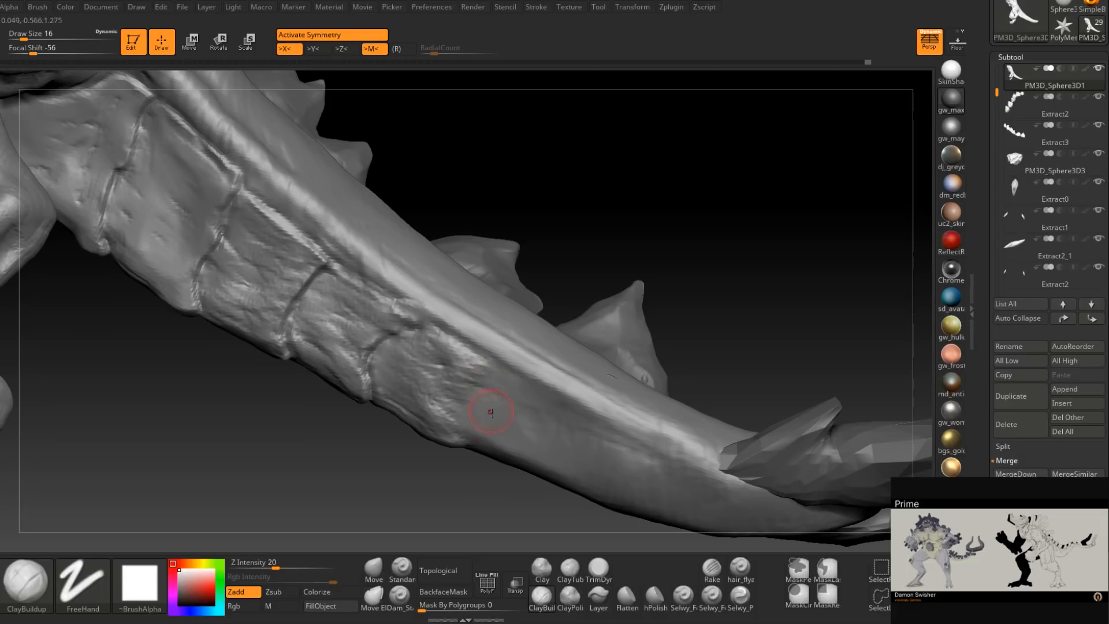
# Carve a jagged fifth crease along the end of the newly built-up tail plate with Dam_Standard.
pyautogui.press('b')
pyautogui.press('d')
pyautogui.press('s')
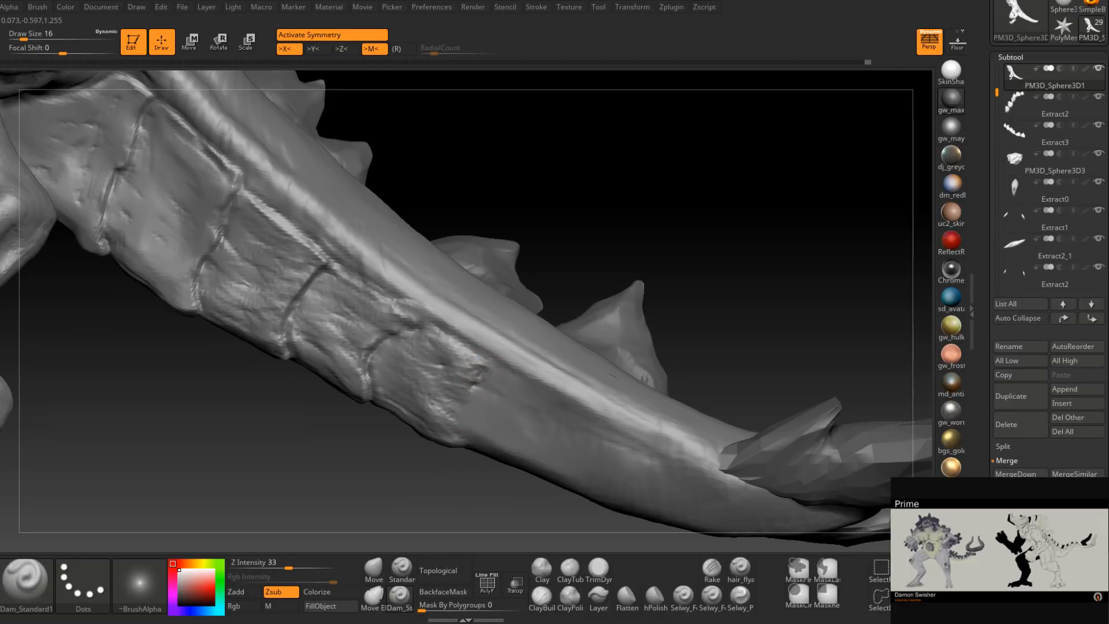
pyautogui.moveTo(453, 416); pyautogui.dragTo(446, 409, button='right')
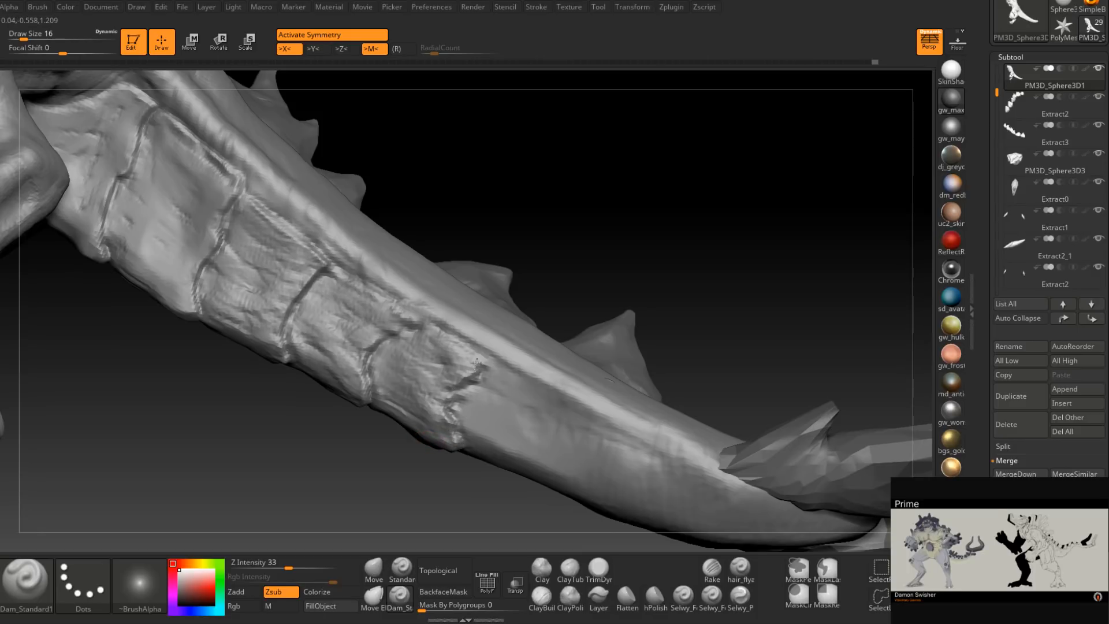
# Add rough plate texture behind the jagged fifth tail crease with ClayBuildup, reducing the draw size to 9.
pyautogui.moveTo(458, 366)
pyautogui.mouseDown(button='right')
pyautogui.moveTo(505, 400)
pyautogui.moveTo(480, 389)
pyautogui.moveTo(529, 403)
pyautogui.moveTo(564, 396)
pyautogui.moveTo(557, 383)
pyautogui.moveTo(495, 379)
pyautogui.moveTo(505, 455)
pyautogui.moveTo(522, 399)
pyautogui.mouseUp(button='right')
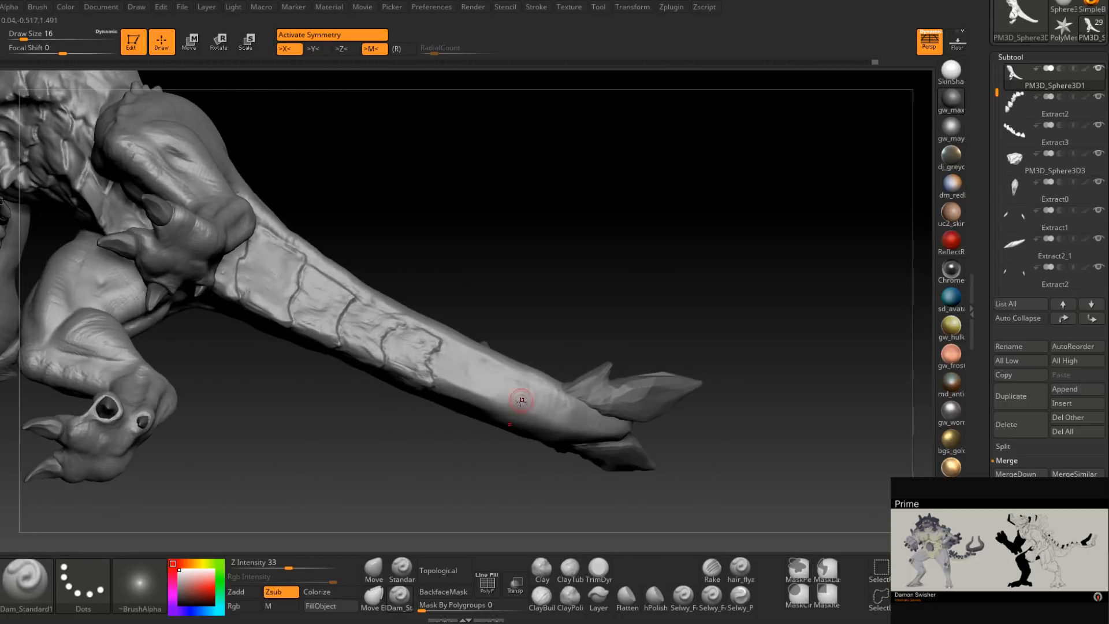
pyautogui.click(542, 594)
pyautogui.moveTo(518, 458); pyautogui.dragTo(469, 372, button='right')
pyautogui.press('space')
pyautogui.moveTo(469, 372); pyautogui.dragTo(473, 372)
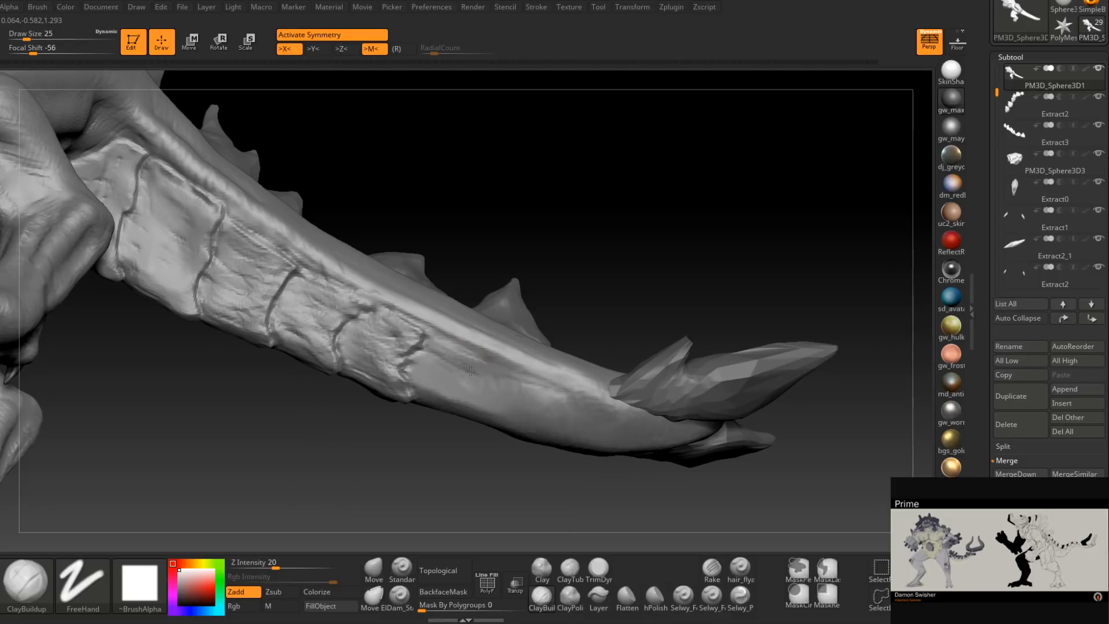
pyautogui.moveTo(450, 385)
pyautogui.mouseDown(button='right')
pyautogui.moveTo(430, 399)
pyautogui.moveTo(451, 403)
pyautogui.mouseUp(button='right')
pyautogui.press('space')
pyautogui.moveTo(451, 404); pyautogui.dragTo(445, 402)
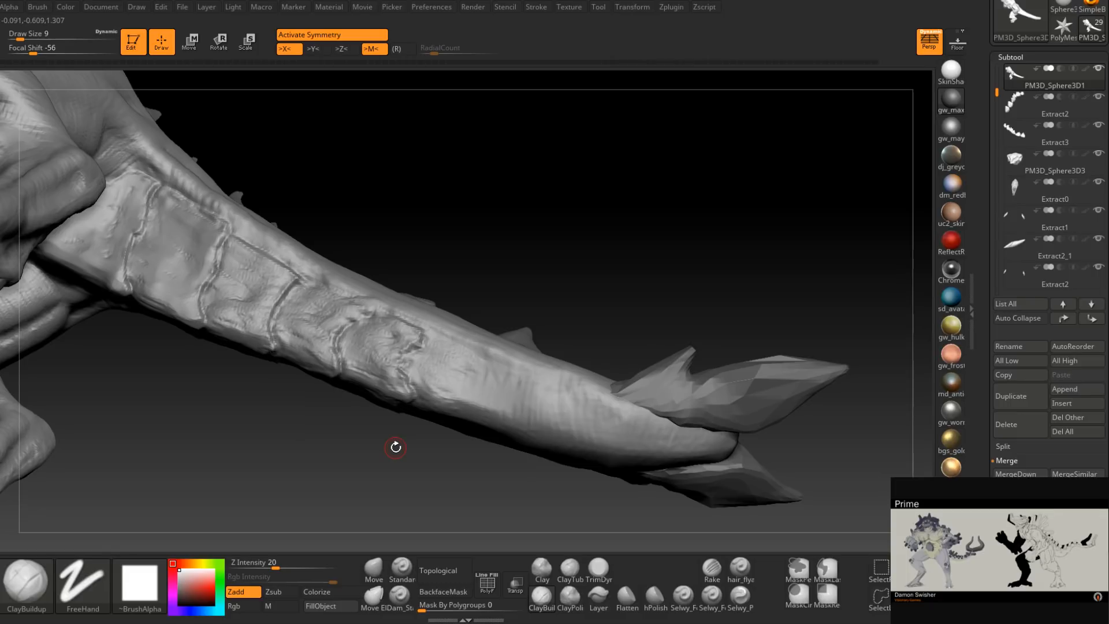
pyautogui.moveTo(396, 447); pyautogui.dragTo(458, 401)
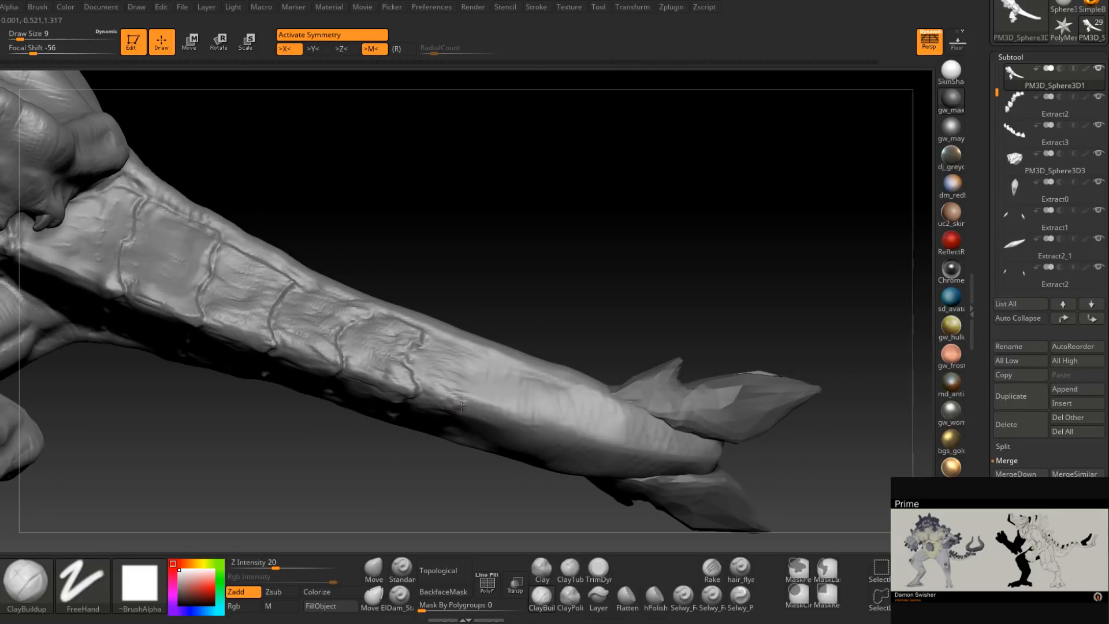
# Thicken the plate behind the fifth tail crease with ClayBuildup at draw size 12.
pyautogui.moveTo(456, 389)
pyautogui.mouseDown()
pyautogui.moveTo(451, 339)
pyautogui.moveTo(479, 351)
pyautogui.mouseUp()
pyautogui.press('space')
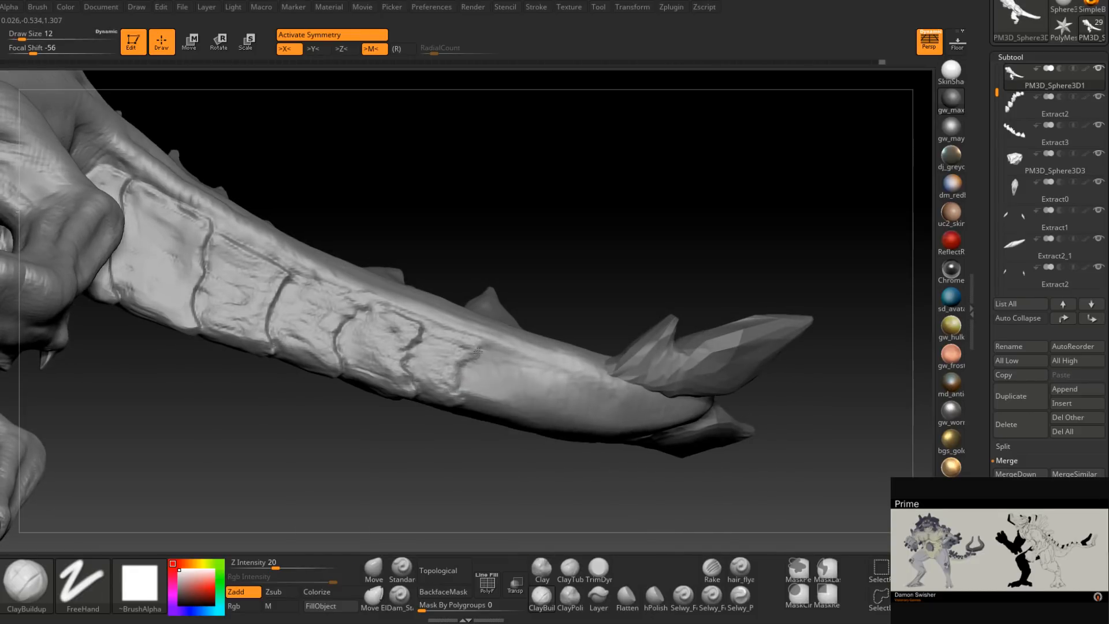
pyautogui.moveTo(458, 407); pyautogui.dragTo(474, 424)
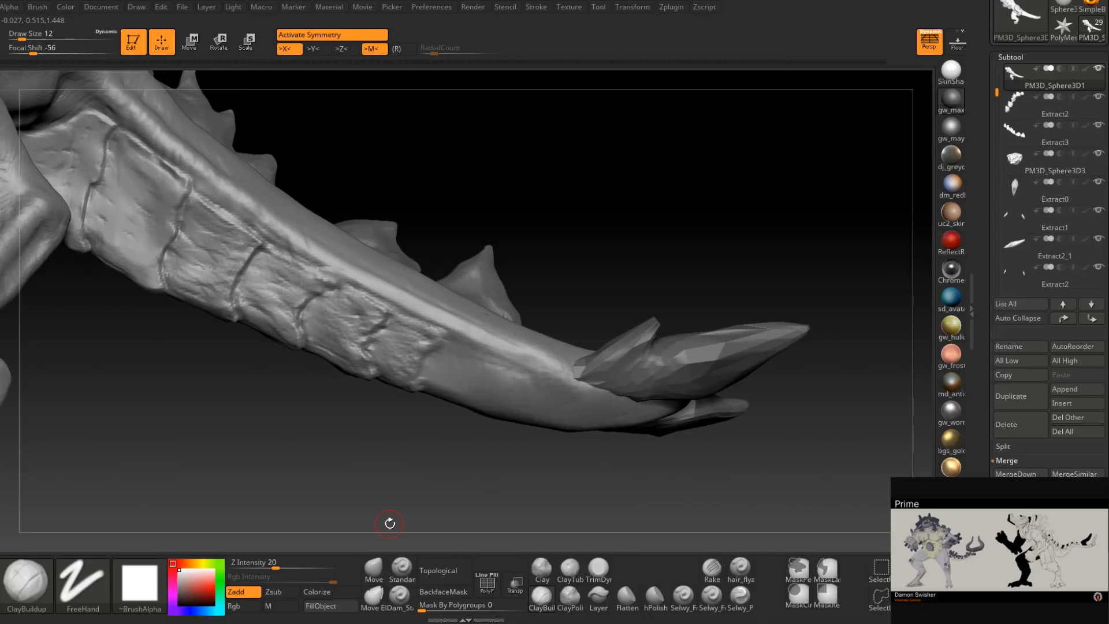
pyautogui.moveTo(390, 524)
pyautogui.mouseDown()
pyautogui.moveTo(468, 363)
pyautogui.moveTo(449, 416)
pyautogui.moveTo(446, 403)
pyautogui.mouseUp()
# Carve a sixth crease at the end of that tail plate with Dam_Standard at draw size 12.
pyautogui.click(399, 595)
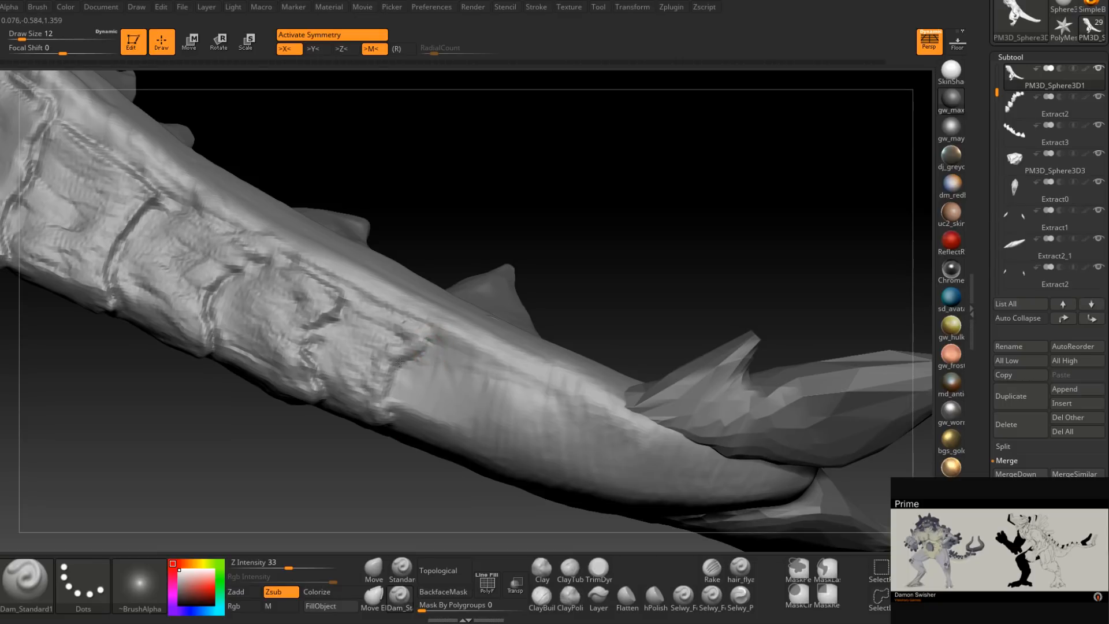
pyautogui.moveTo(393, 389); pyautogui.dragTo(395, 367, button='right')
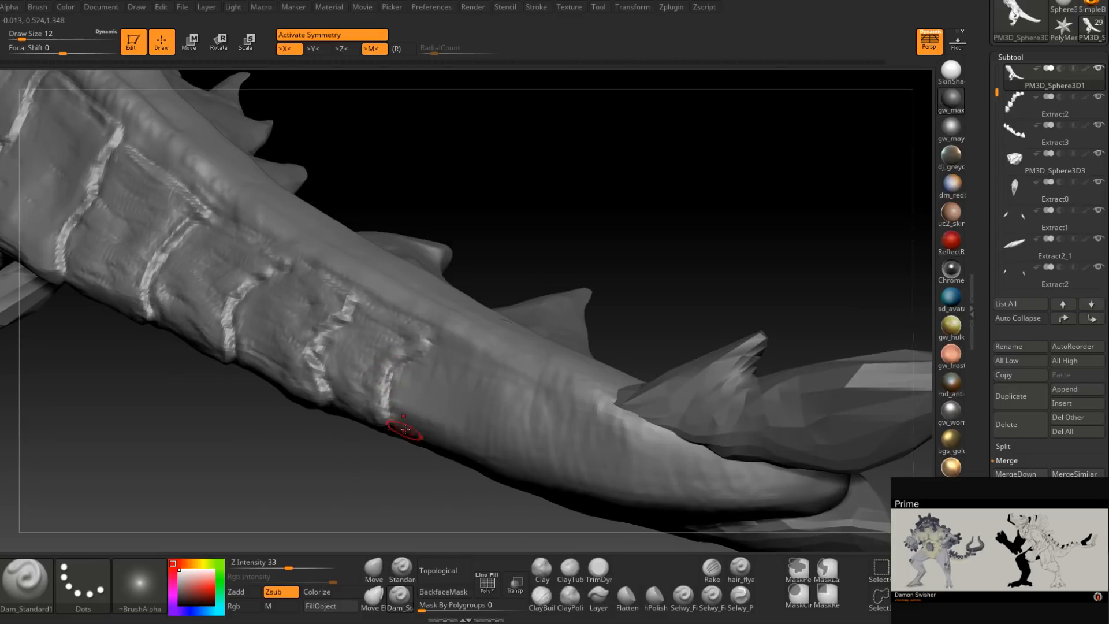
pyautogui.moveTo(397, 426); pyautogui.dragTo(393, 414, button='right')
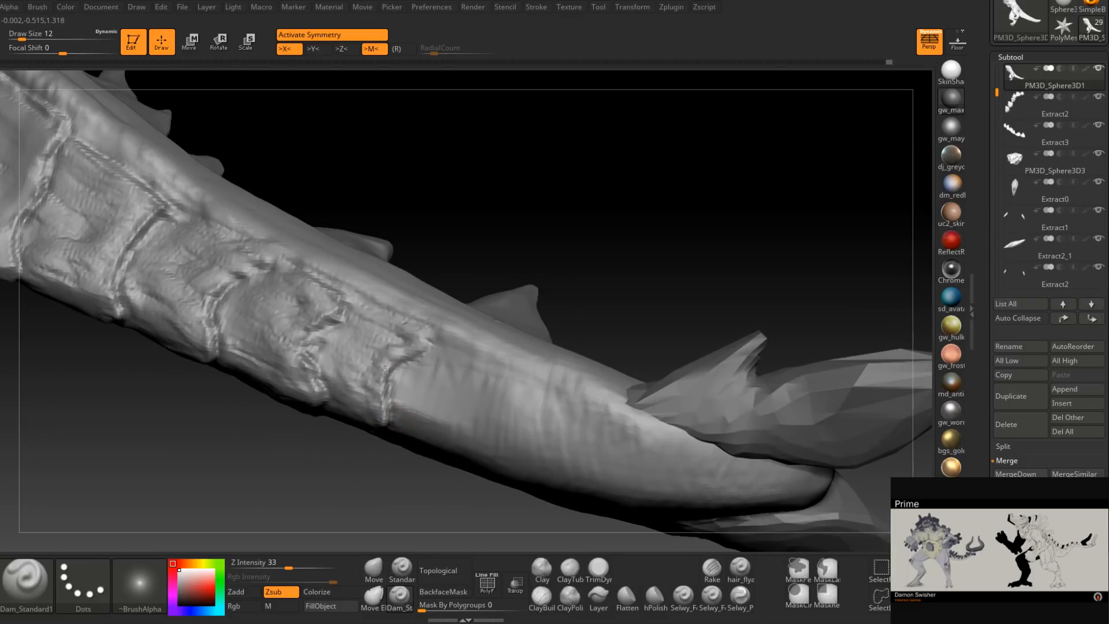
# Build up rough plate texture from the sixth crease to the tail tip with ClayBuildup at draw size 17.
pyautogui.moveTo(347, 346)
pyautogui.mouseDown(button='right')
pyautogui.moveTo(421, 433)
pyautogui.moveTo(446, 389)
pyautogui.moveTo(449, 408)
pyautogui.moveTo(414, 397)
pyautogui.moveTo(465, 404)
pyautogui.moveTo(473, 440)
pyautogui.moveTo(504, 453)
pyautogui.moveTo(495, 396)
pyautogui.moveTo(528, 478)
pyautogui.mouseUp(button='right')
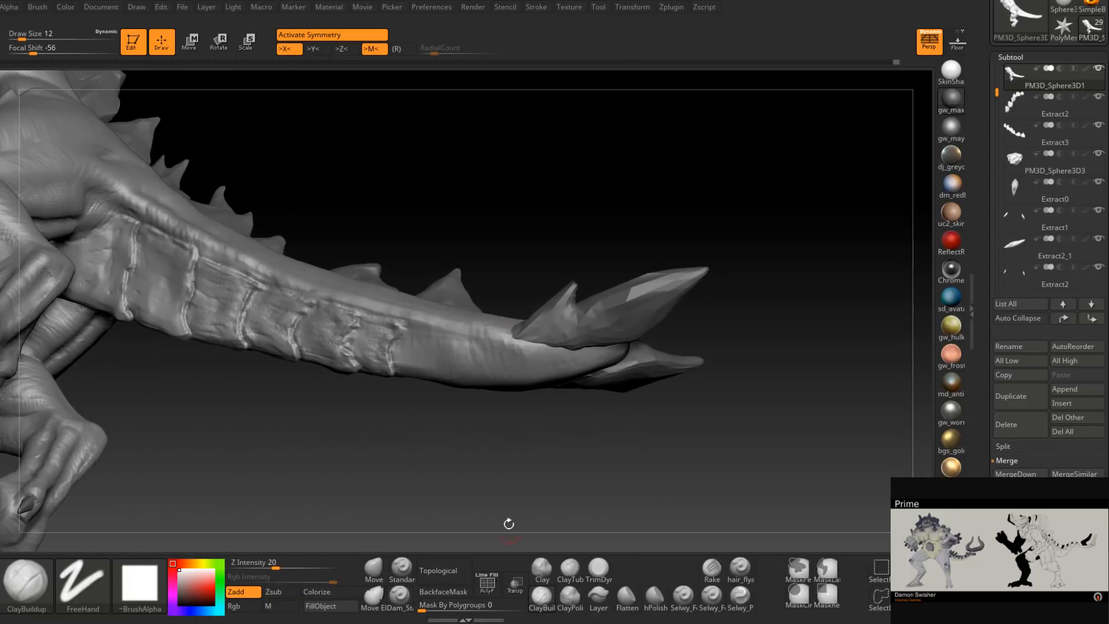
pyautogui.moveTo(518, 537); pyautogui.dragTo(462, 352, button='right')
pyautogui.press('space')
pyautogui.moveTo(435, 349); pyautogui.dragTo(421, 368)
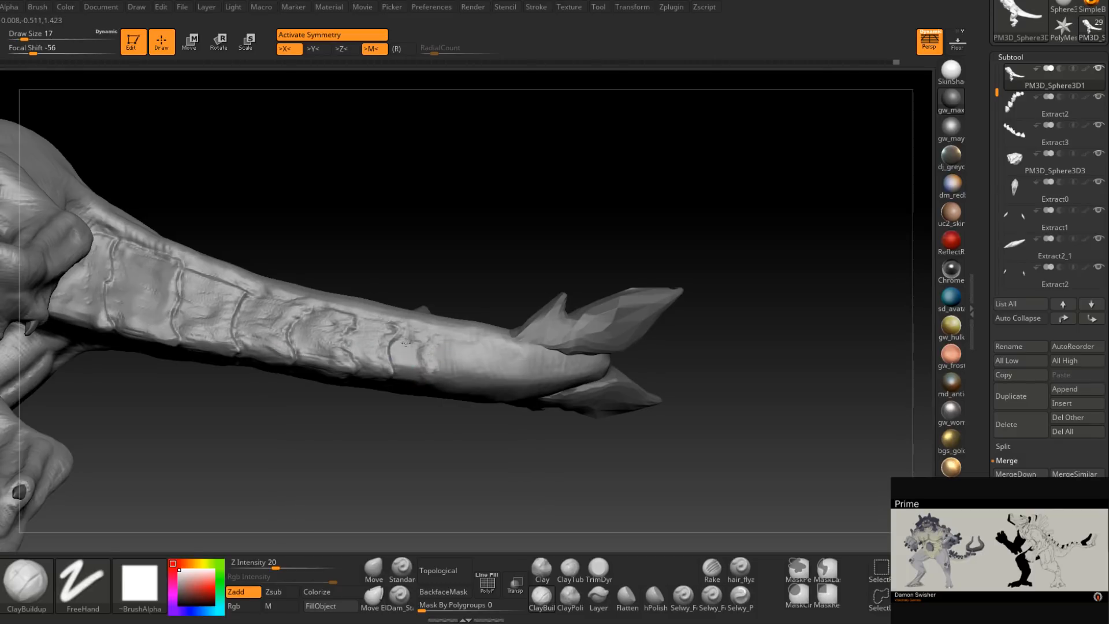
pyautogui.moveTo(410, 353); pyautogui.dragTo(413, 367)
pyautogui.moveTo(423, 378)
pyautogui.mouseDown(button='right')
pyautogui.moveTo(477, 352)
pyautogui.moveTo(461, 380)
pyautogui.mouseUp(button='right')
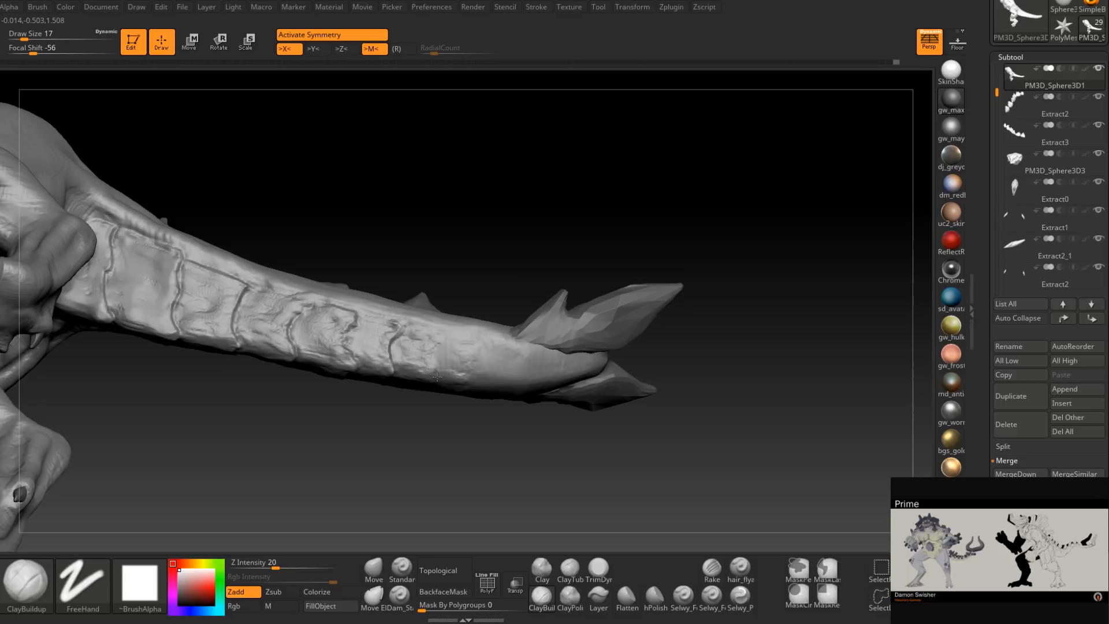
pyautogui.moveTo(453, 339); pyautogui.dragTo(538, 375, button='right')
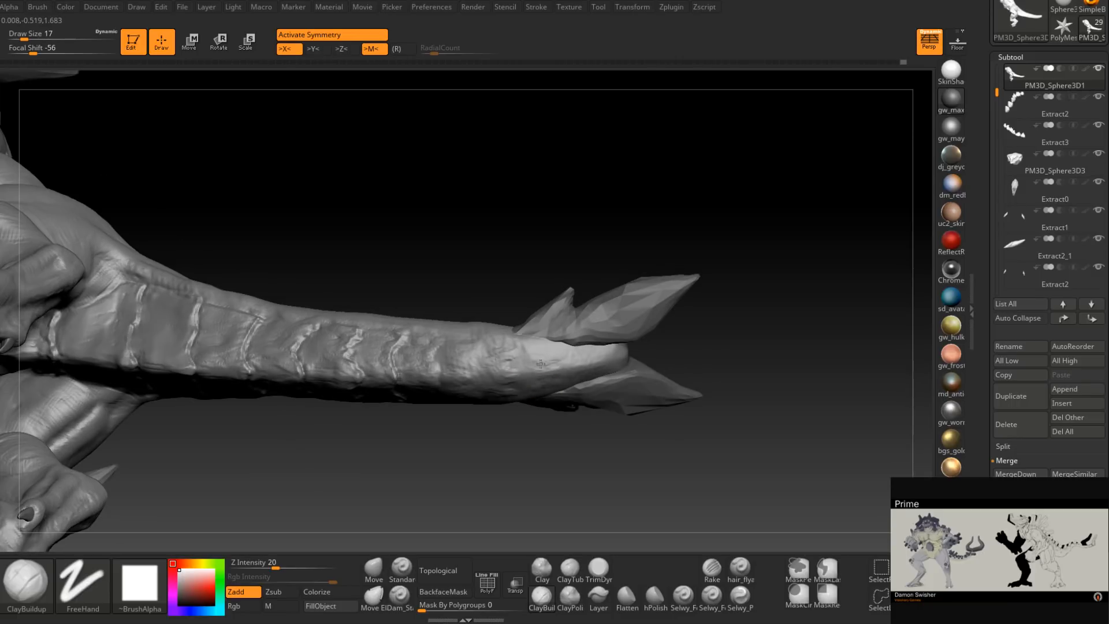
pyautogui.moveTo(543, 385); pyautogui.dragTo(615, 374, button='right')
# Carve the remaining creases across the tail's underside up to the tip spikes with Dam_Standard at draw size 17.
pyautogui.moveTo(530, 402)
pyautogui.mouseDown(button='right')
pyautogui.moveTo(495, 383)
pyautogui.moveTo(453, 387)
pyautogui.moveTo(453, 374)
pyautogui.mouseUp(button='right')
pyautogui.click(400, 597)
pyautogui.moveTo(454, 375); pyautogui.dragTo(452, 403)
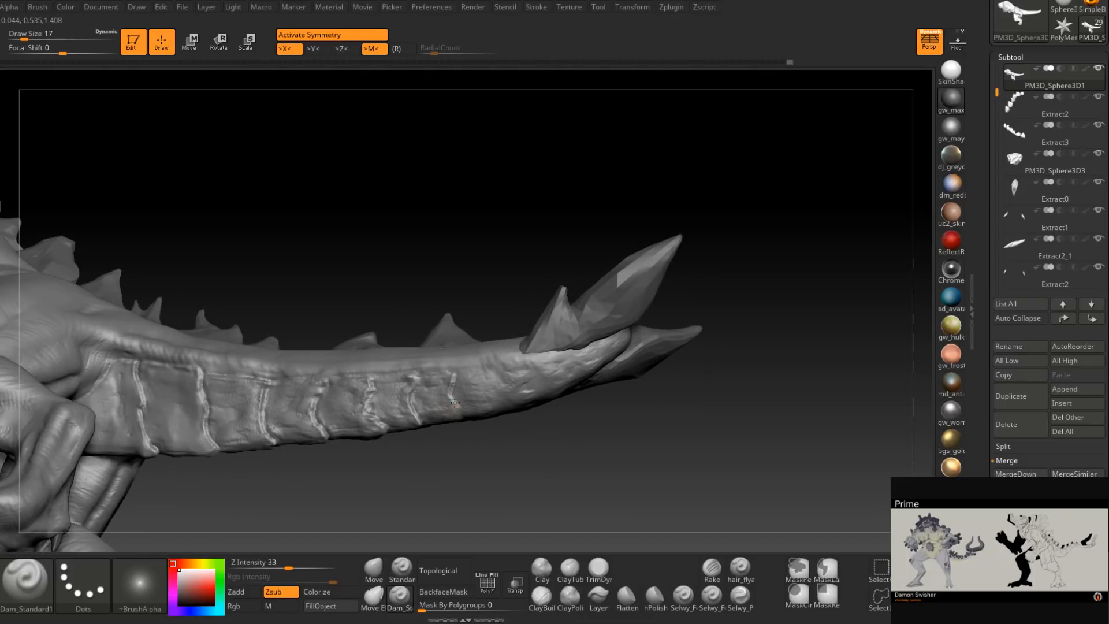
pyautogui.moveTo(461, 414)
pyautogui.mouseDown(button='right')
pyautogui.moveTo(470, 371)
pyautogui.moveTo(496, 403)
pyautogui.moveTo(494, 375)
pyautogui.moveTo(541, 370)
pyautogui.mouseUp(button='right')
pyautogui.moveTo(606, 353); pyautogui.dragTo(525, 379, button='right')
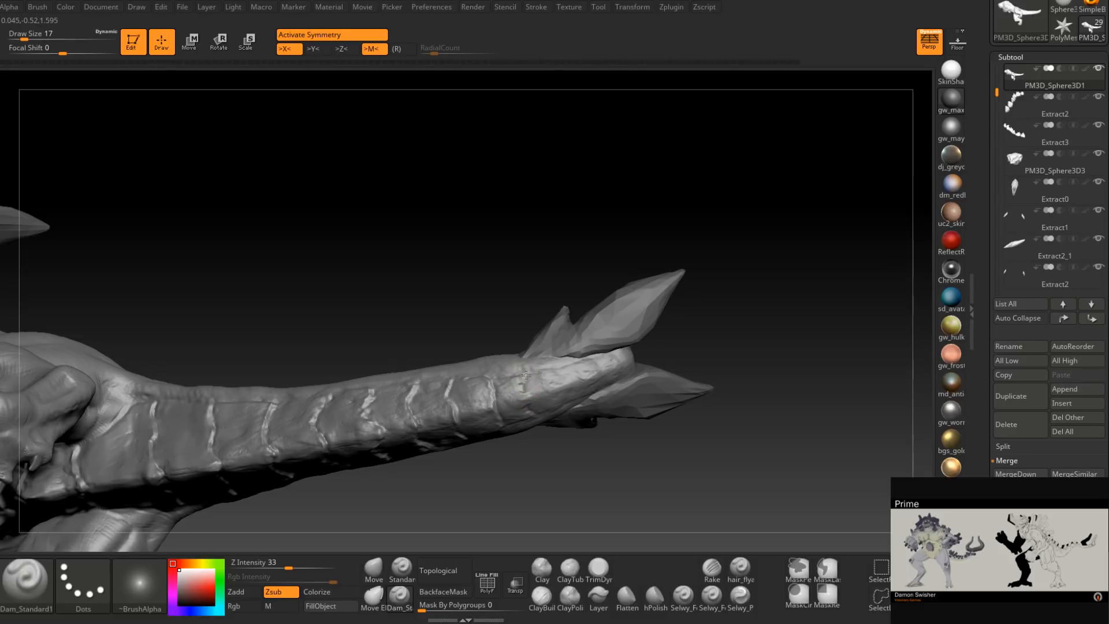
pyautogui.moveTo(527, 411); pyautogui.dragTo(547, 372, button='right')
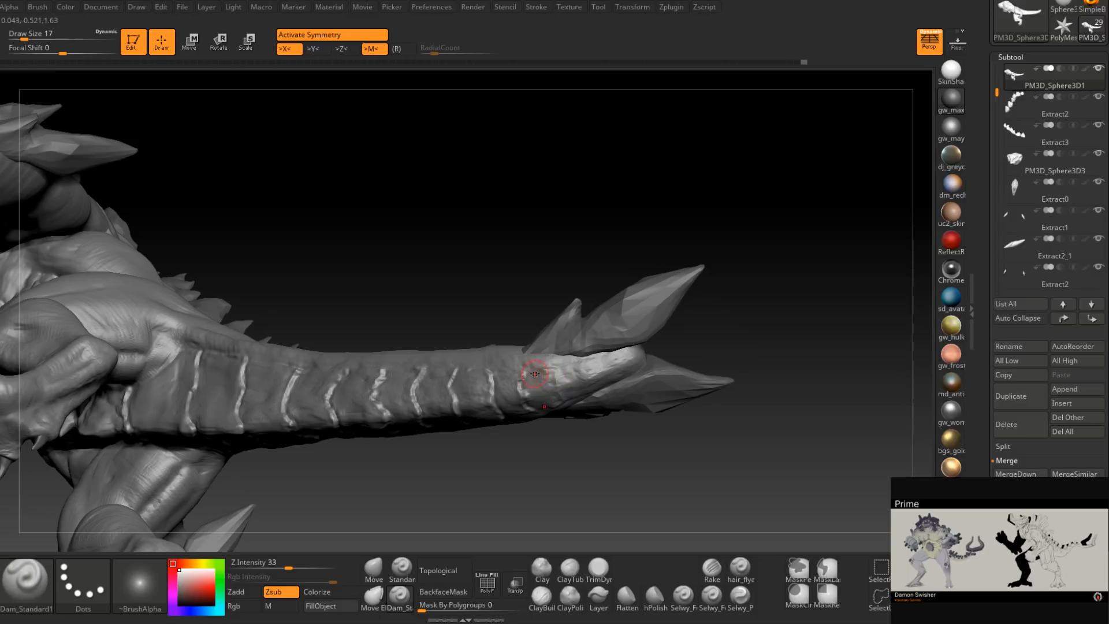
pyautogui.moveTo(548, 379); pyautogui.dragTo(591, 432, button='right')
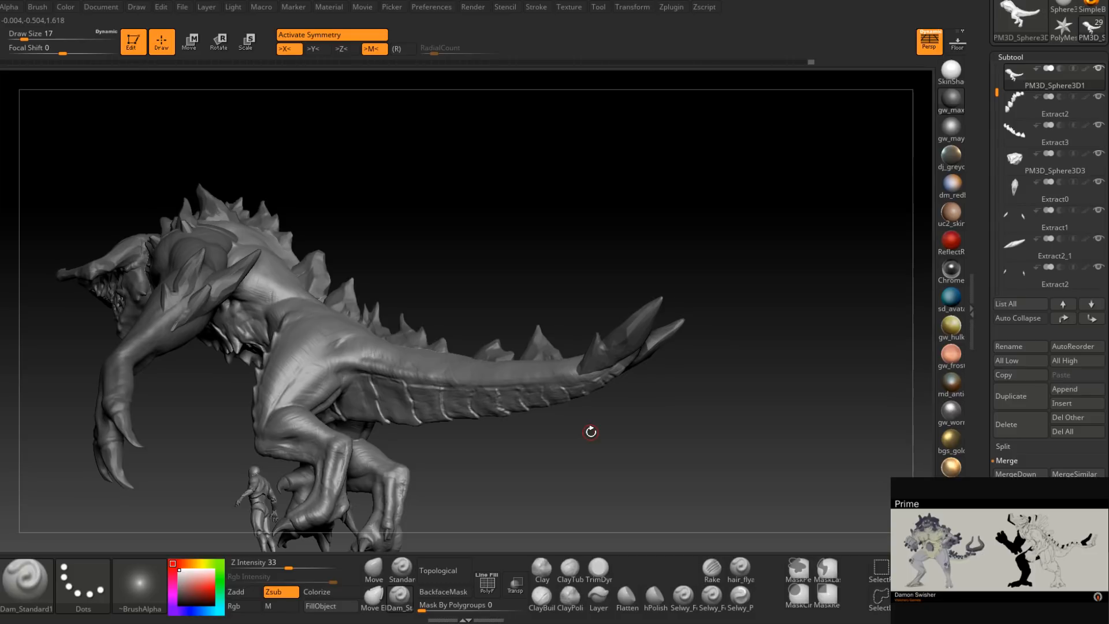
# Adjust the creature's torso silhouette from behind with a large Move brush.
pyautogui.moveTo(454, 401); pyautogui.dragTo(507, 376, button='right')
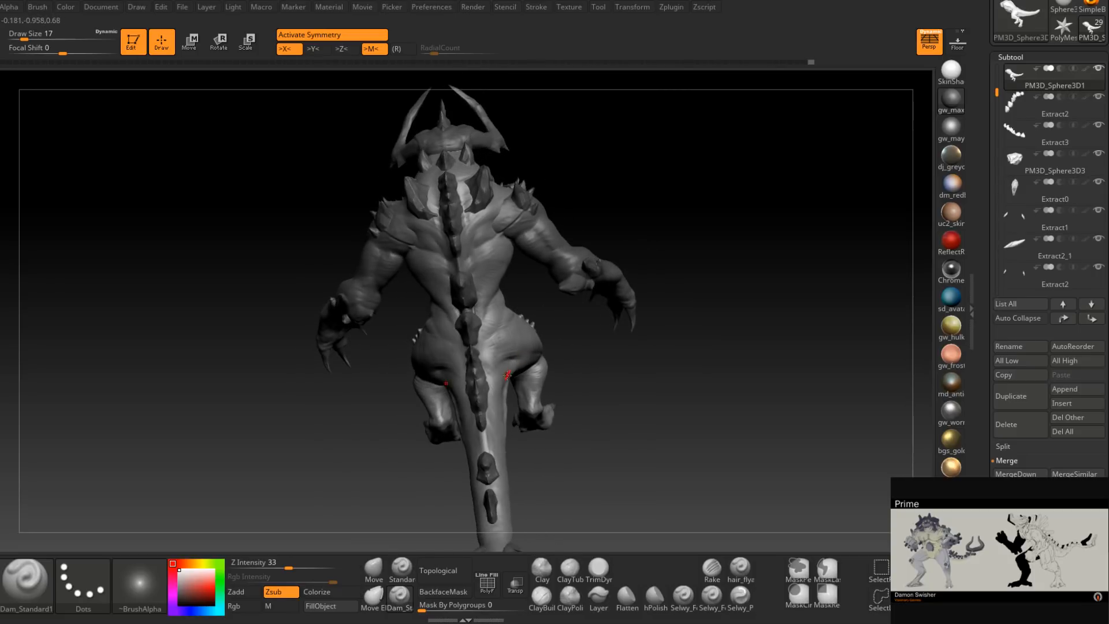
pyautogui.click(374, 569)
pyautogui.moveTo(491, 292)
pyautogui.keyDown('ctrl'); pyautogui.mouseDown(button='right')
pyautogui.moveTo(499, 347)
pyautogui.moveTo(504, 303)
pyautogui.mouseUp(button='right'); pyautogui.keyUp('ctrl')
pyautogui.press('space')
pyautogui.click(528, 300)
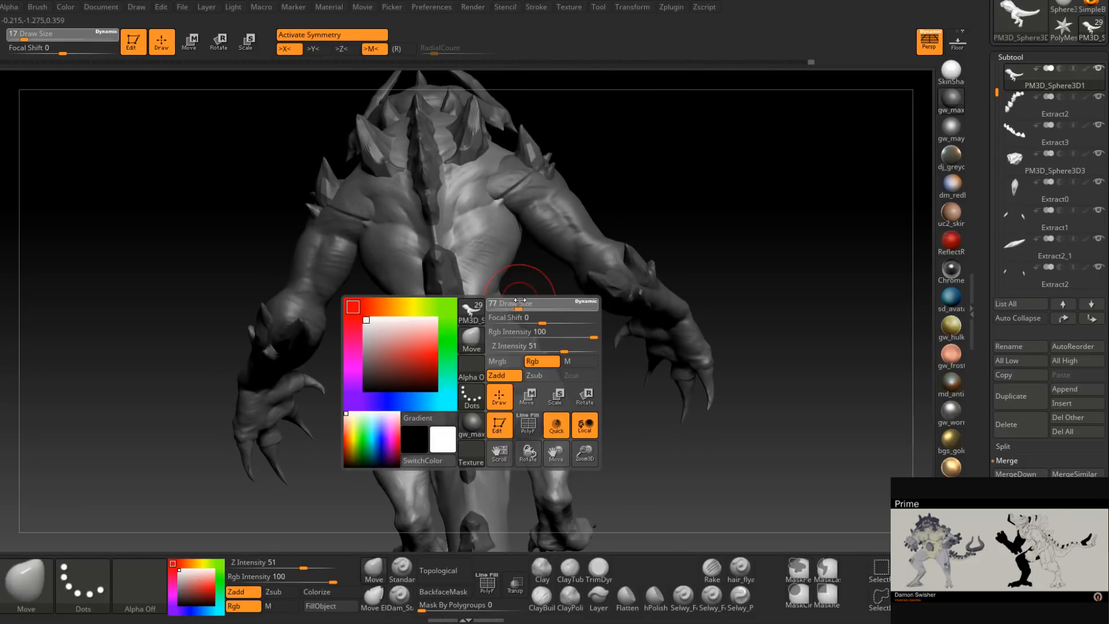
pyautogui.moveTo(537, 265)
pyautogui.mouseDown(button='right')
pyautogui.moveTo(506, 301)
pyautogui.moveTo(498, 283)
pyautogui.mouseUp(button='right')
pyautogui.press('space')
pyautogui.click(505, 294)
pyautogui.press('space')
pyautogui.click(497, 283)
# Refine the shape of the creature's back and arms with Move, varying the draw size down to 56.
pyautogui.moveTo(515, 289)
pyautogui.mouseDown(button='right')
pyautogui.moveTo(633, 261)
pyautogui.moveTo(651, 268)
pyautogui.moveTo(628, 280)
pyautogui.moveTo(629, 247)
pyautogui.moveTo(595, 270)
pyautogui.moveTo(615, 278)
pyautogui.moveTo(598, 274)
pyautogui.mouseUp(button='right')
pyautogui.press('space')
pyautogui.click(625, 290)
pyautogui.press('space')
pyautogui.click(625, 246)
pyautogui.press('space')
pyautogui.click(691, 244)
pyautogui.moveTo(692, 243)
pyautogui.mouseDown(button='right')
pyautogui.moveTo(682, 274)
pyautogui.moveTo(693, 297)
pyautogui.moveTo(708, 289)
pyautogui.moveTo(523, 374)
pyautogui.mouseUp(button='right')
pyautogui.press('space')
pyautogui.click(700, 289)
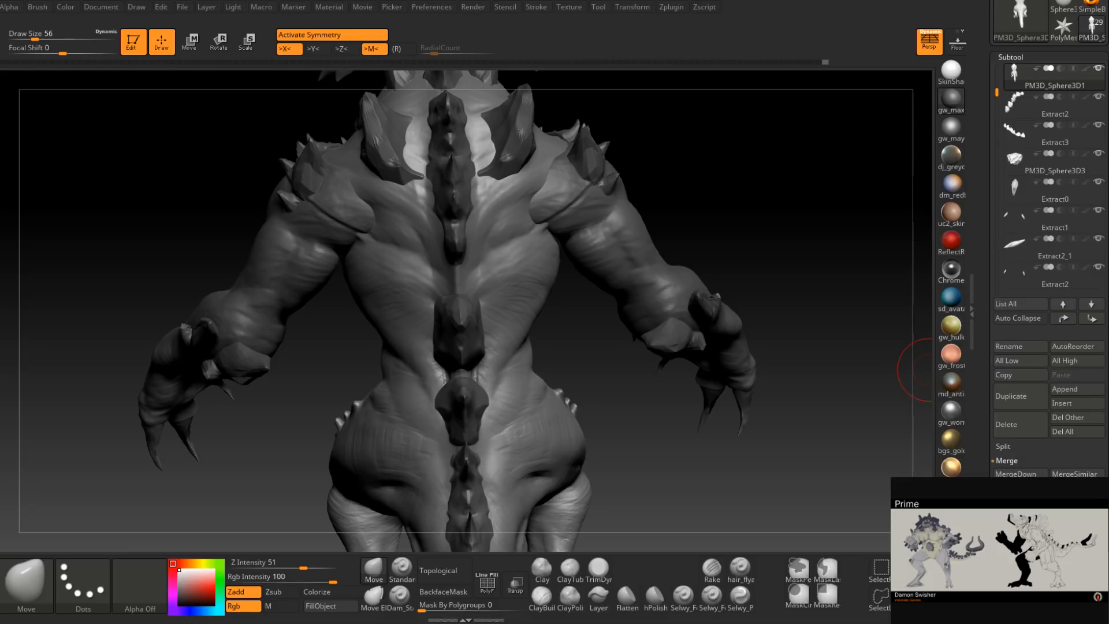
pyautogui.moveTo(551, 233); pyautogui.dragTo(520, 240, button='right')
pyautogui.moveTo(540, 241)
pyautogui.mouseDown()
pyautogui.moveTo(526, 272)
pyautogui.moveTo(549, 302)
pyautogui.moveTo(455, 295)
pyautogui.moveTo(392, 335)
pyautogui.mouseUp()
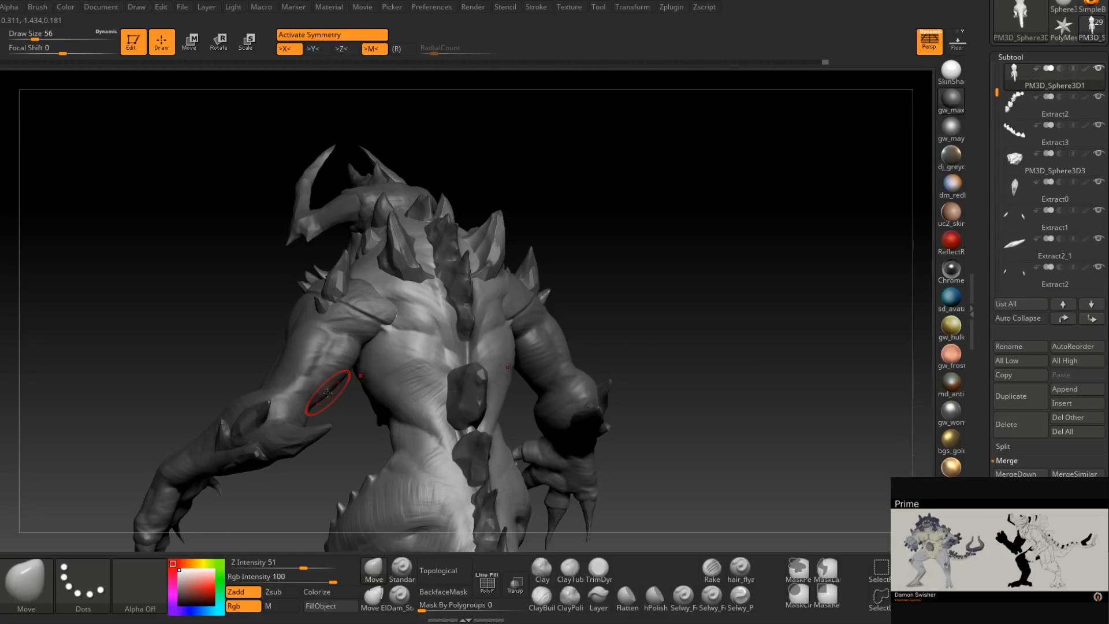
# Select the Extract3_2 shoulder pieces and adjust their shape with the Move brush.
pyautogui.moveTo(327, 393)
pyautogui.mouseDown()
pyautogui.moveTo(441, 372)
pyautogui.moveTo(433, 356)
pyautogui.moveTo(453, 310)
pyautogui.moveTo(470, 314)
pyautogui.moveTo(466, 340)
pyautogui.moveTo(449, 321)
pyautogui.mouseUp()
pyautogui.keyDown('alt'); pyautogui.click(451, 326); pyautogui.keyUp('alt')
pyautogui.moveTo(451, 326); pyautogui.dragTo(412, 330, button='right')
pyautogui.press('space')
pyautogui.moveTo(453, 327); pyautogui.dragTo(462, 323)
pyautogui.moveTo(453, 342); pyautogui.dragTo(475, 335, button='right')
pyautogui.press('space')
pyautogui.moveTo(454, 332); pyautogui.dragTo(469, 327)
# Reshape the Extract3_2 shoulder pieces from several angles with Move, ending at draw size 51.
pyautogui.moveTo(491, 309)
pyautogui.mouseDown(button='right')
pyautogui.moveTo(522, 321)
pyautogui.moveTo(506, 376)
pyautogui.moveTo(497, 347)
pyautogui.mouseUp(button='right')
pyautogui.press('space')
pyautogui.moveTo(479, 301); pyautogui.dragTo(468, 301)
pyautogui.moveTo(483, 322); pyautogui.dragTo(491, 315, button='right')
pyautogui.press('space')
pyautogui.moveTo(498, 310); pyautogui.dragTo(493, 309)
pyautogui.moveTo(490, 304); pyautogui.dragTo(509, 321, button='right')
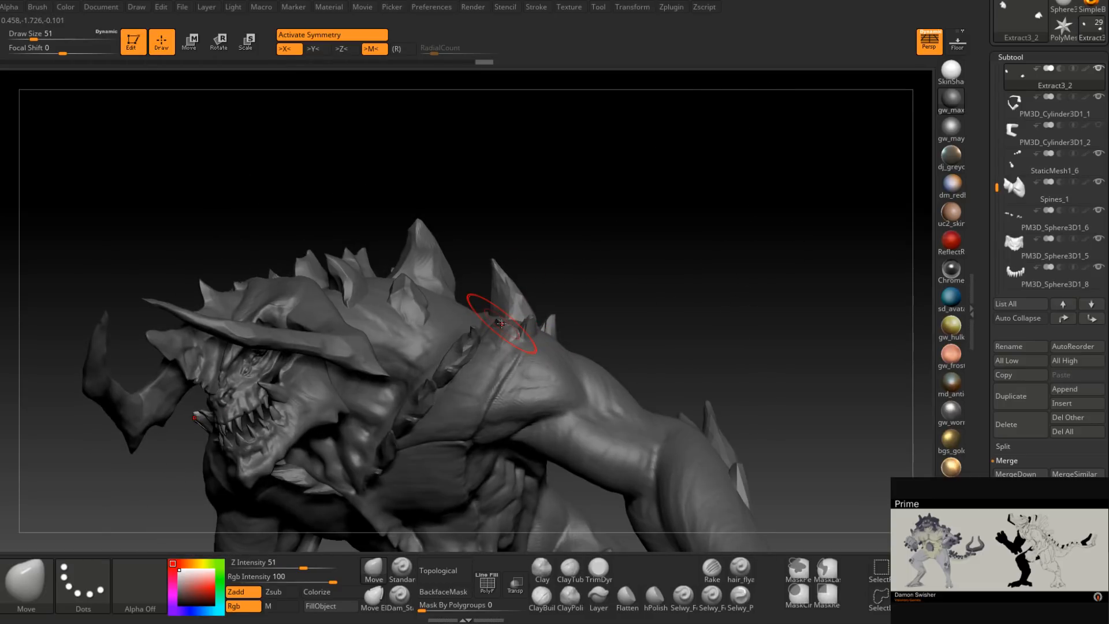
pyautogui.moveTo(500, 323); pyautogui.dragTo(513, 348, button='right')
# Select the StaticMesh1_5 collar plates and reposition them along the shoulder with Move at draw size 94.
pyautogui.keyDown('alt'); pyautogui.click(504, 289); pyautogui.keyUp('alt')
pyautogui.moveTo(504, 289)
pyautogui.mouseDown(button='right')
pyautogui.moveTo(520, 346)
pyautogui.moveTo(494, 326)
pyautogui.moveTo(513, 283)
pyautogui.mouseUp(button='right')
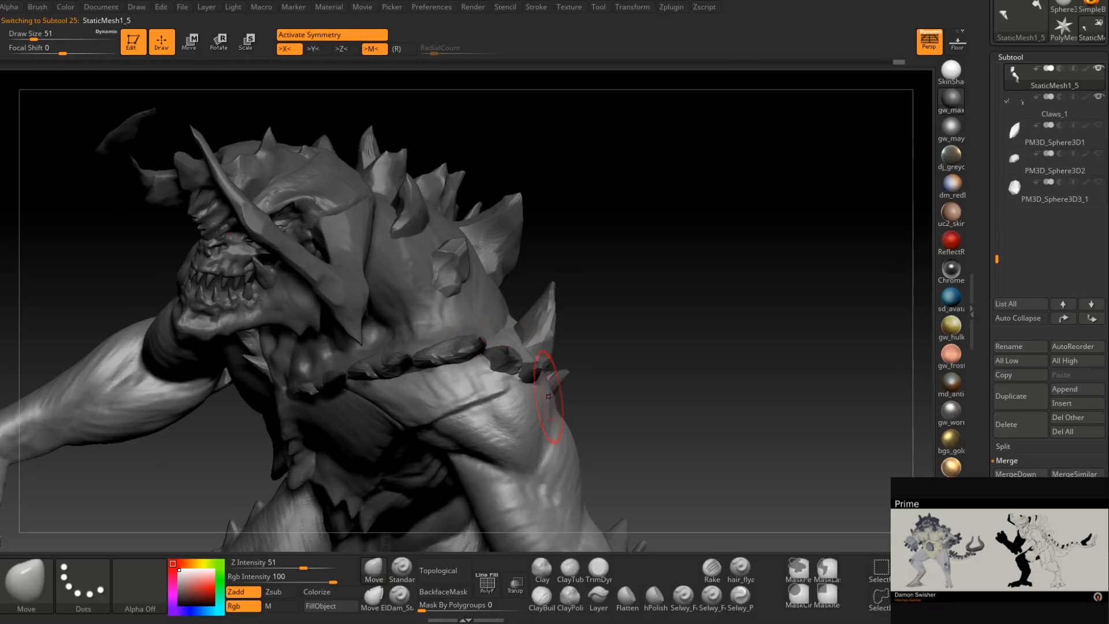
pyautogui.moveTo(548, 396)
pyautogui.mouseDown(button='right')
pyautogui.moveTo(563, 338)
pyautogui.moveTo(530, 385)
pyautogui.mouseUp(button='right')
pyautogui.moveTo(581, 324)
pyautogui.mouseDown(button='right')
pyautogui.moveTo(584, 304)
pyautogui.moveTo(537, 296)
pyautogui.moveTo(583, 310)
pyautogui.moveTo(619, 297)
pyautogui.moveTo(552, 294)
pyautogui.moveTo(532, 354)
pyautogui.moveTo(521, 346)
pyautogui.moveTo(470, 399)
pyautogui.moveTo(458, 388)
pyautogui.mouseUp(button='right')
pyautogui.press('space')
pyautogui.moveTo(488, 393); pyautogui.dragTo(497, 391)
# Refine the fit of the collar plates on the chest and shoulders with Move at draw size 35.
pyautogui.moveTo(470, 396)
pyautogui.mouseDown(button='right')
pyautogui.moveTo(487, 411)
pyautogui.moveTo(478, 409)
pyautogui.mouseUp(button='right')
pyautogui.press('space')
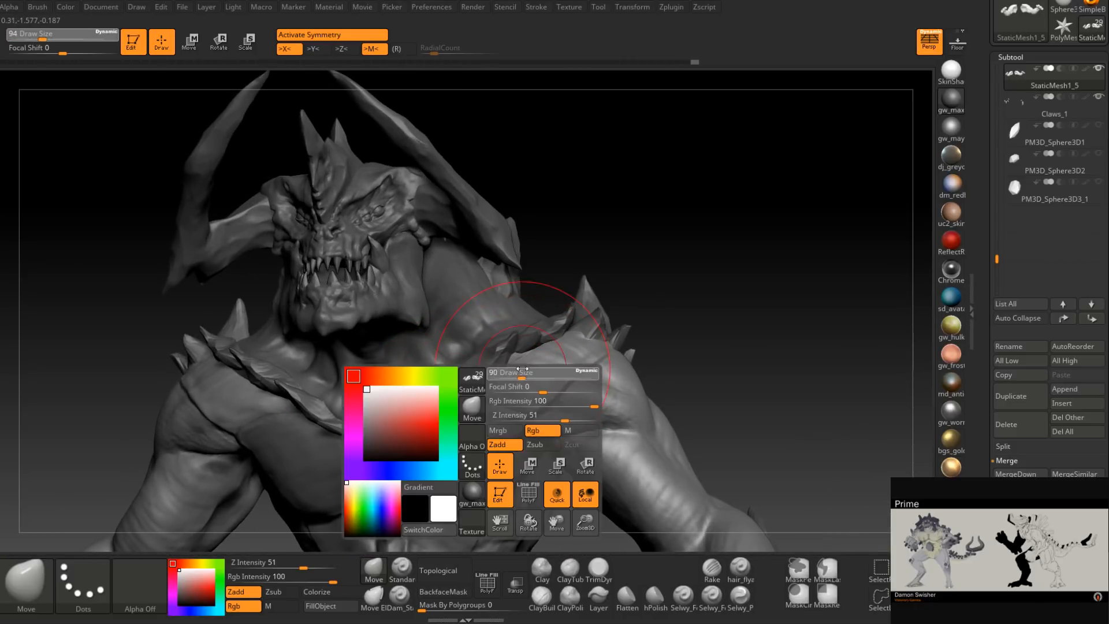
pyautogui.moveTo(503, 393); pyautogui.dragTo(470, 395)
pyautogui.moveTo(442, 402); pyautogui.dragTo(563, 272, button='right')
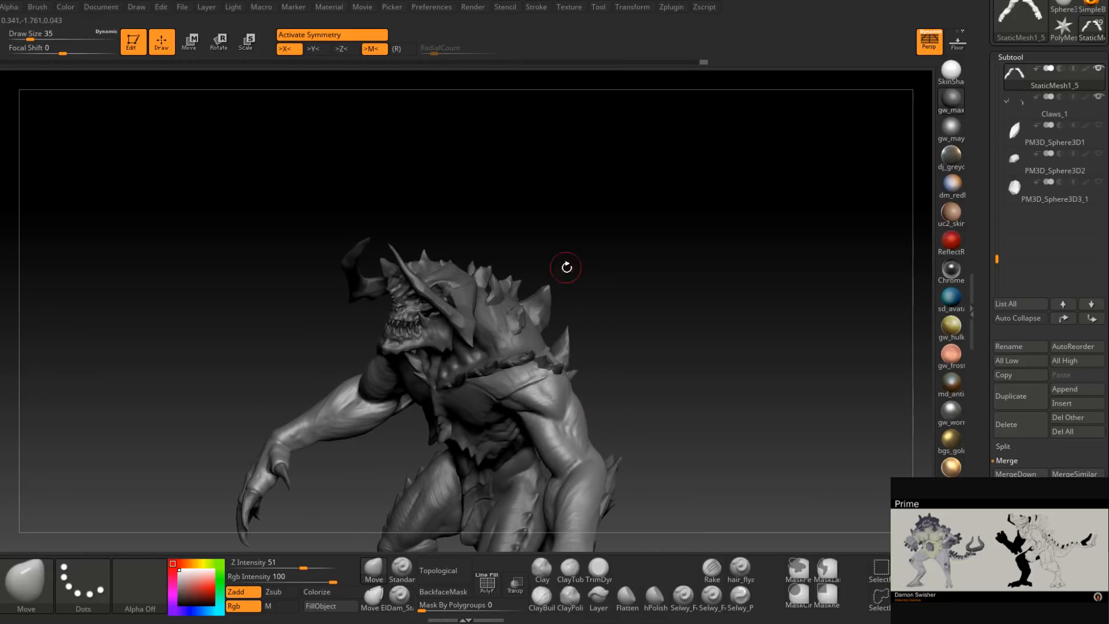
# Carve detail into the shoulder end of the collar plates with Dam_Standard at draw size 14.
pyautogui.moveTo(551, 394); pyautogui.dragTo(550, 382, button='right')
pyautogui.click(398, 595)
pyautogui.press('space')
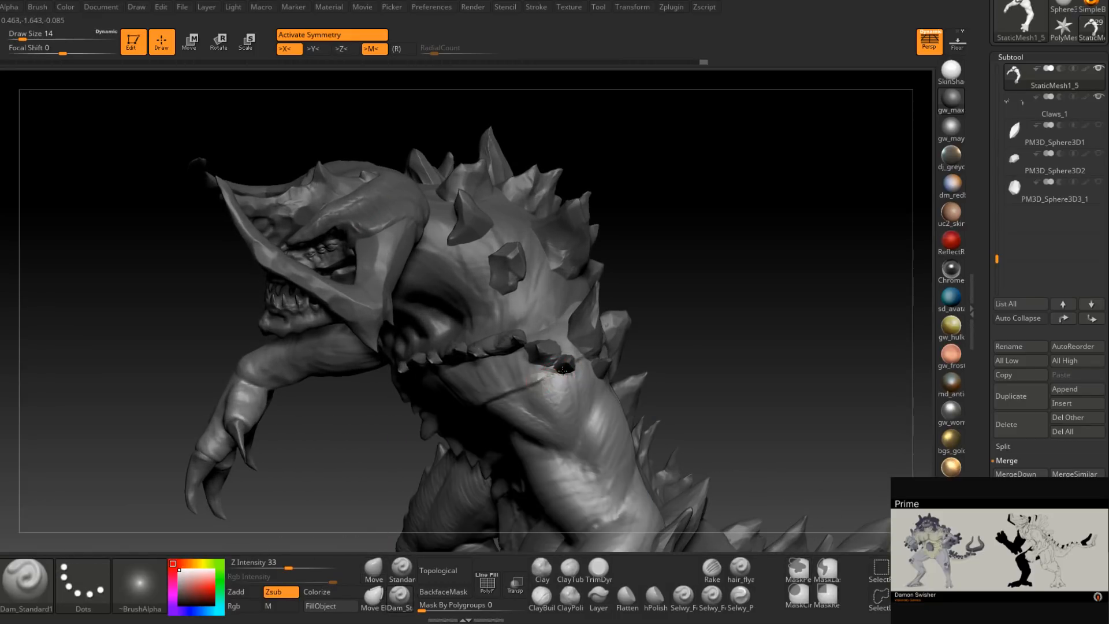
pyautogui.moveTo(583, 351); pyautogui.dragTo(564, 366, button='right')
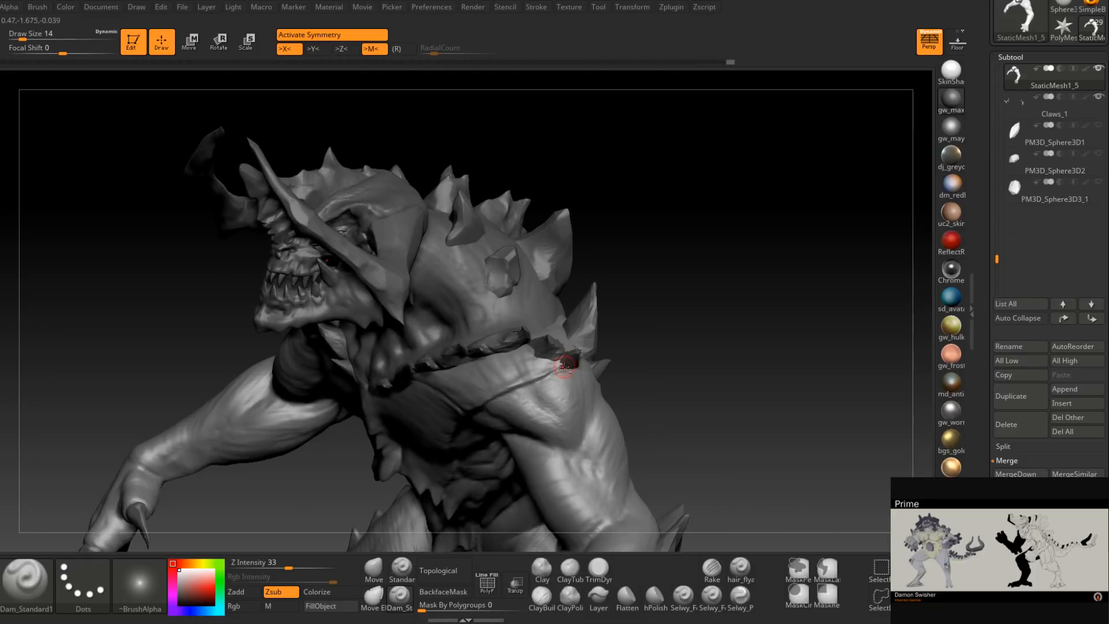
pyautogui.keyDown('ctrl'); pyautogui.moveTo(450, 396); pyautogui.dragTo(519, 384, button='right'); pyautogui.keyUp('ctrl')
pyautogui.moveTo(430, 425); pyautogui.dragTo(455, 456, button='right')
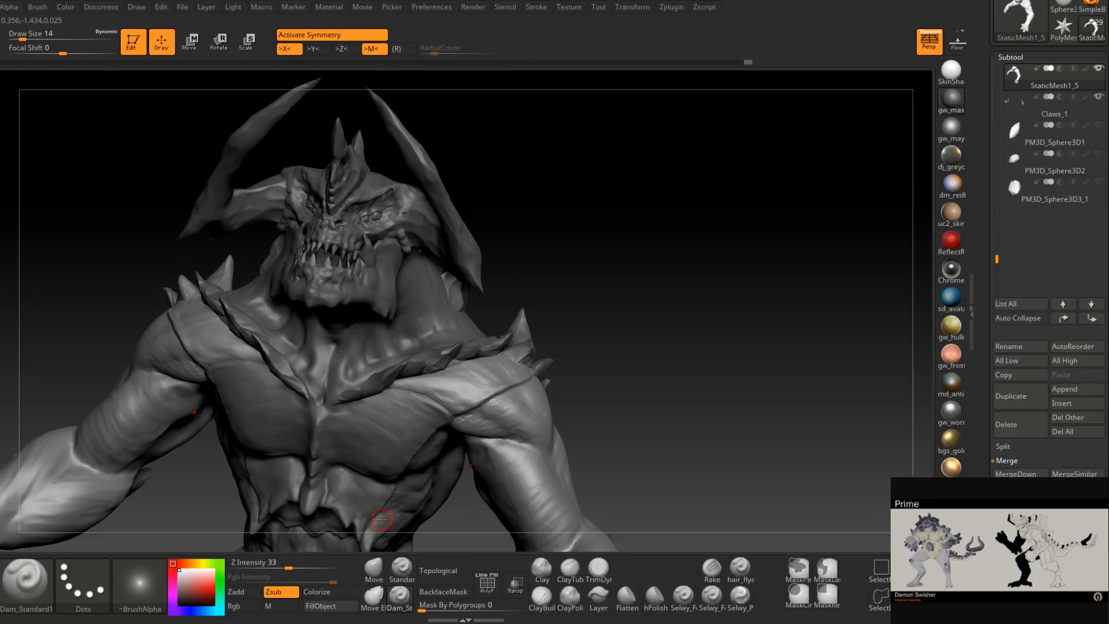
# Carve along the sternum ridge of the PM3D_Sphere3D1 body with Dam_Standard at draw size 16.
pyautogui.moveTo(446, 442); pyautogui.dragTo(474, 360, button='right')
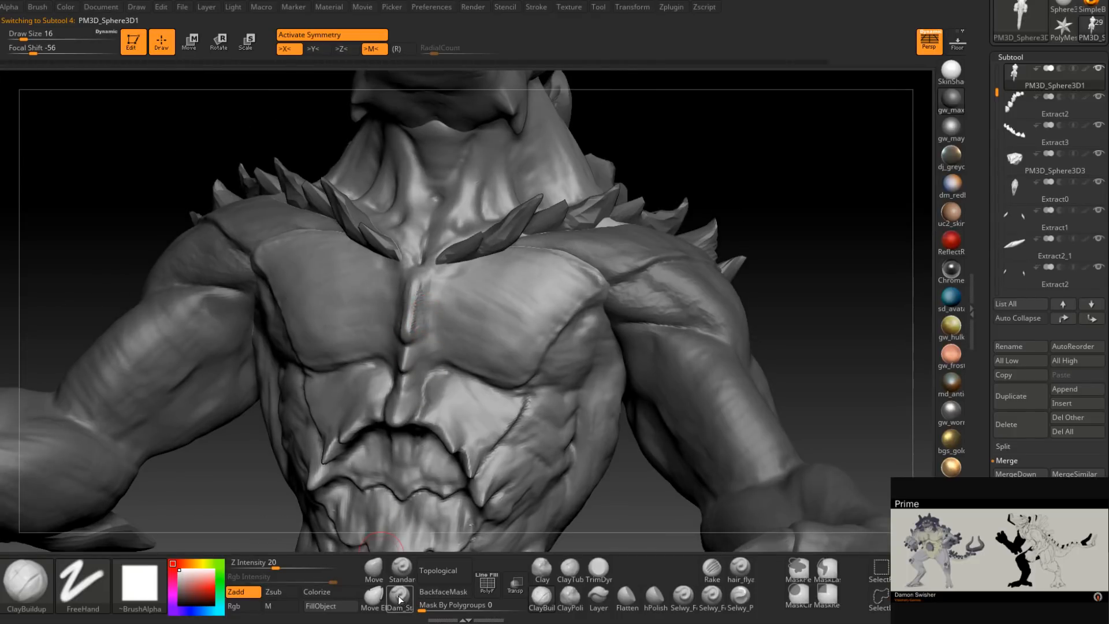
pyautogui.press('b')
pyautogui.press('d')
pyautogui.press('s')
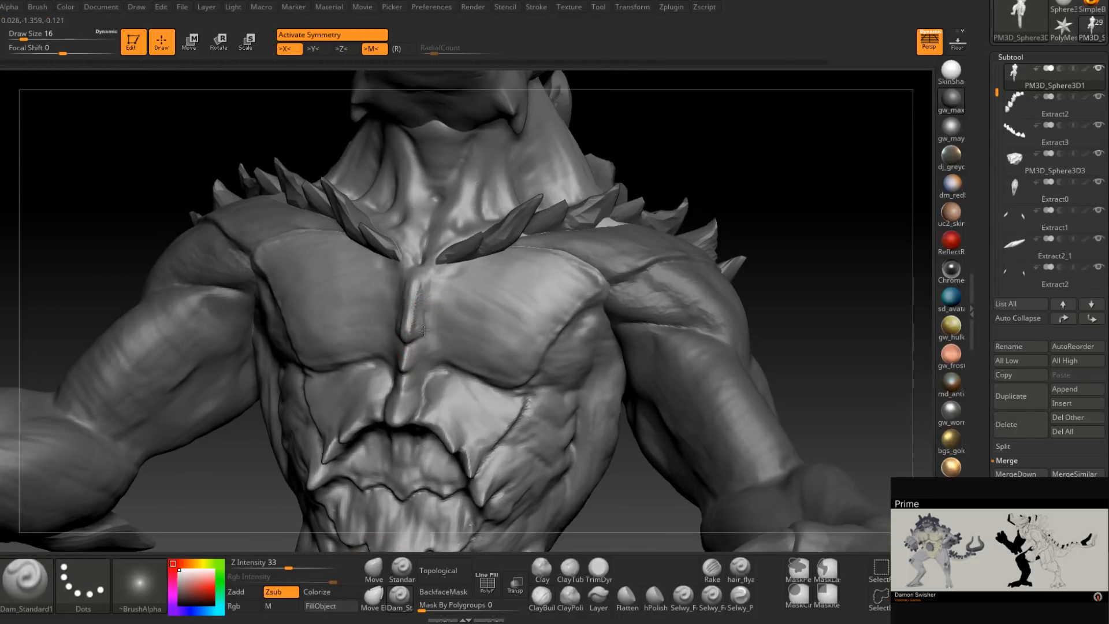
pyautogui.moveTo(421, 273)
pyautogui.mouseDown(button='right')
pyautogui.moveTo(428, 297)
pyautogui.moveTo(457, 303)
pyautogui.moveTo(464, 321)
pyautogui.mouseUp(button='right')
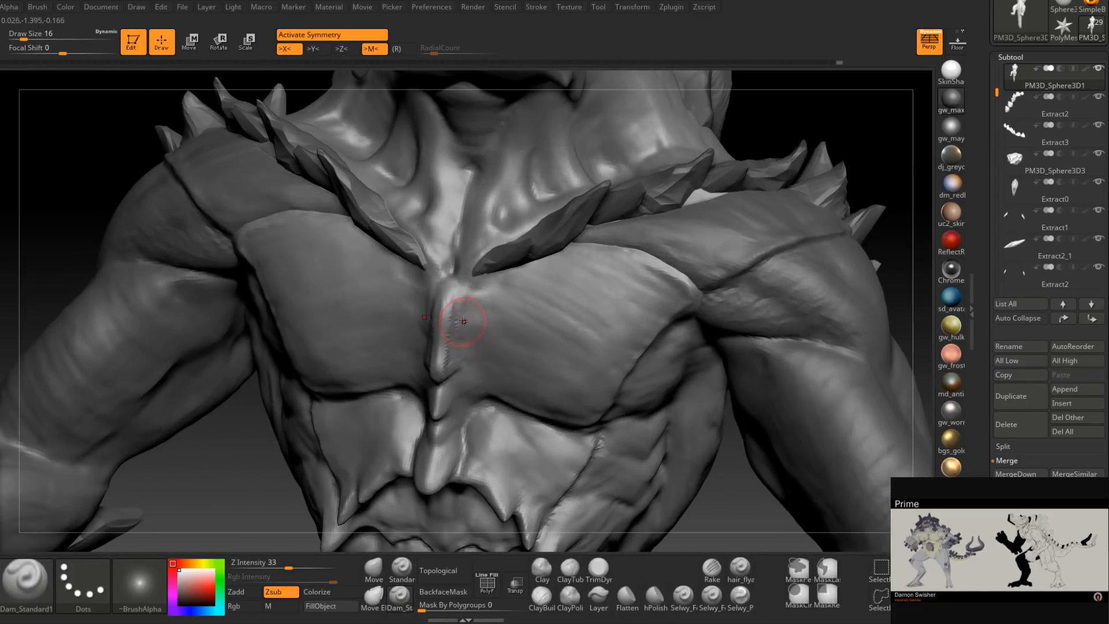
# Sharpen the creases around the top of the sternum ridge with Dam_Standard at draw size 11.
pyautogui.press('space')
pyautogui.moveTo(464, 314); pyautogui.dragTo(455, 315)
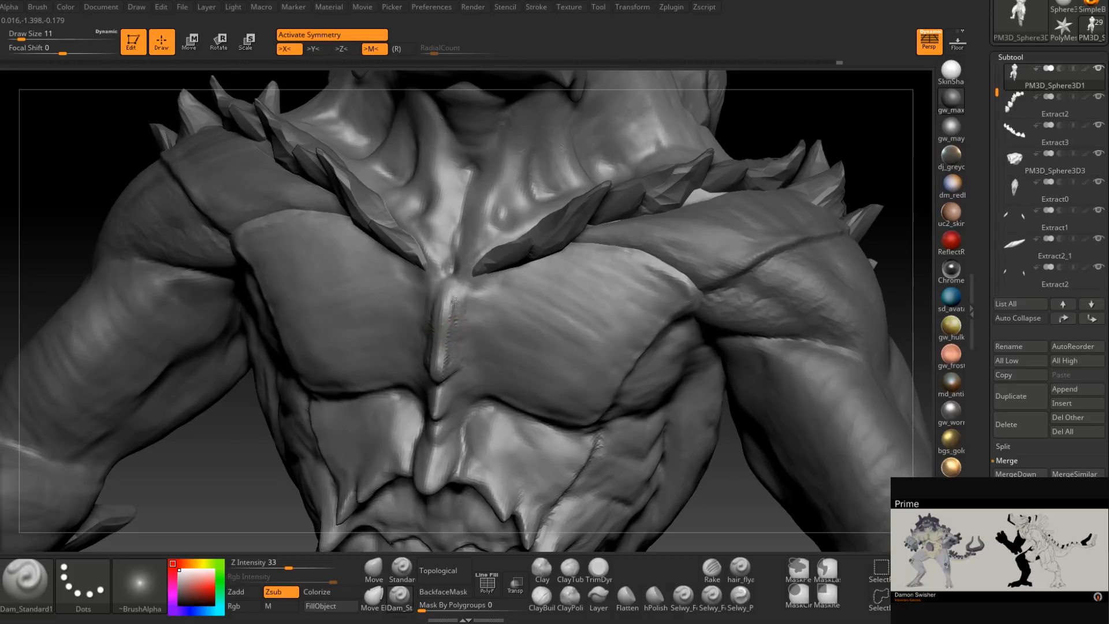
pyautogui.moveTo(459, 278); pyautogui.dragTo(459, 269, button='right')
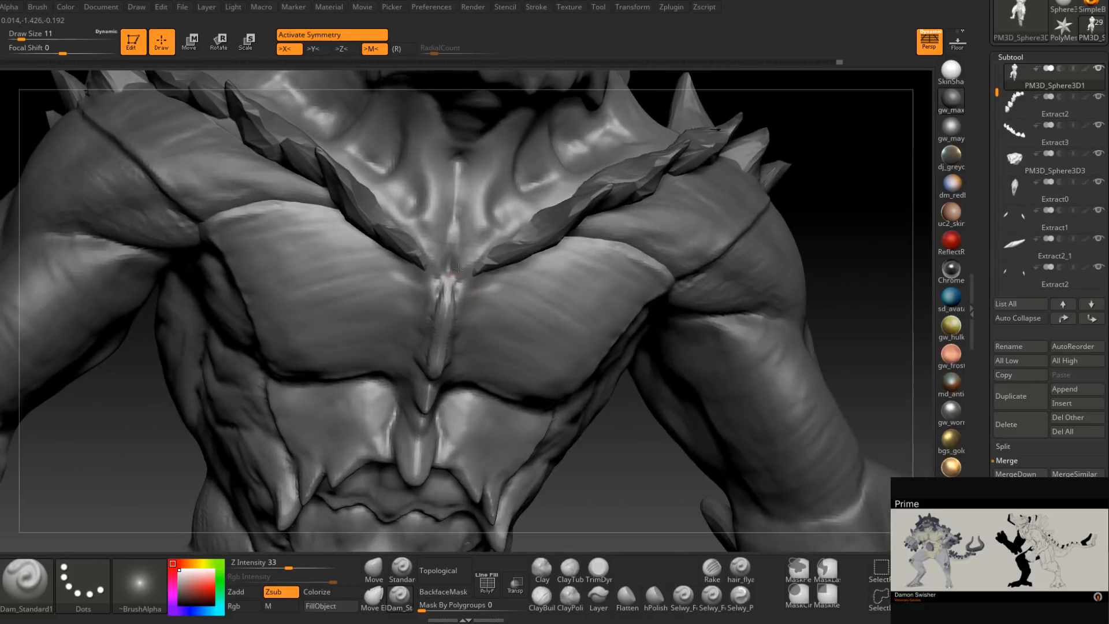
pyautogui.moveTo(452, 276); pyautogui.dragTo(457, 305)
pyautogui.moveTo(458, 305); pyautogui.dragTo(453, 270, button='right')
pyautogui.moveTo(455, 322)
pyautogui.mouseDown(button='right')
pyautogui.moveTo(490, 314)
pyautogui.moveTo(472, 322)
pyautogui.moveTo(495, 334)
pyautogui.moveTo(478, 284)
pyautogui.moveTo(453, 322)
pyautogui.moveTo(477, 353)
pyautogui.mouseUp(button='right')
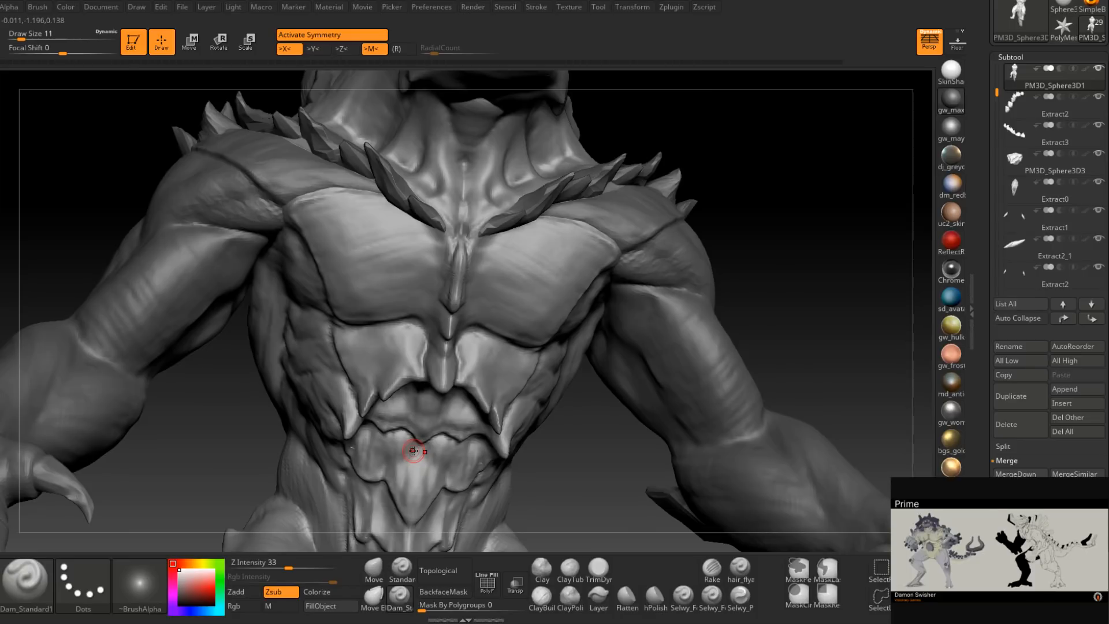
# Define the lower sternum spikes with Dam_Standard and flatten their surfaces with TrimDynamic at draw size 11.
pyautogui.moveTo(445, 317); pyautogui.dragTo(441, 325, button='right')
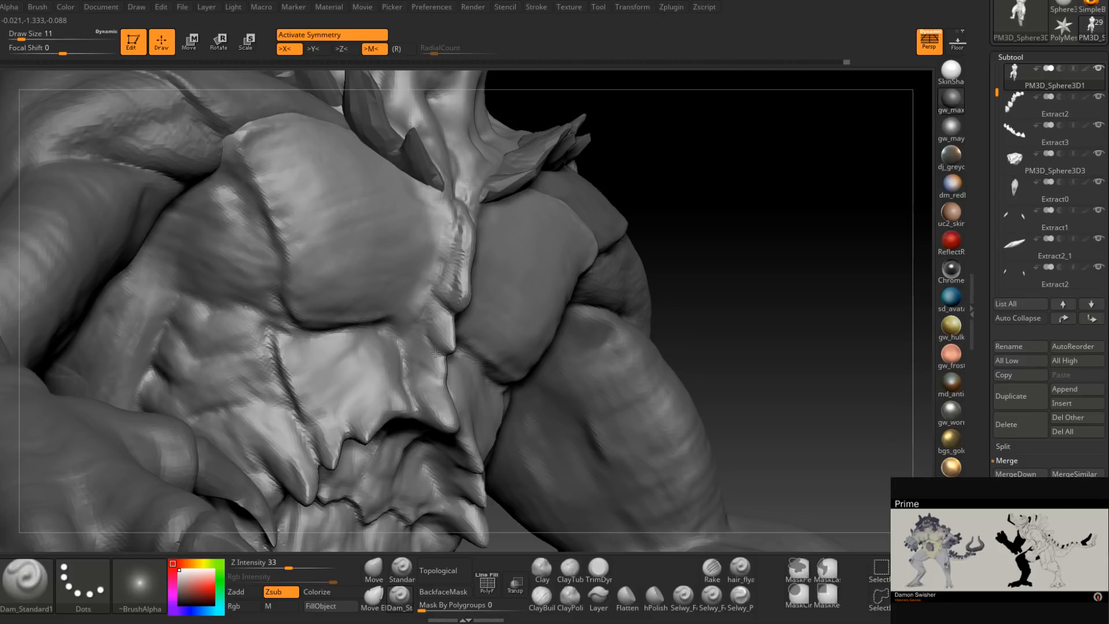
pyautogui.moveTo(443, 343); pyautogui.dragTo(433, 390, button='right')
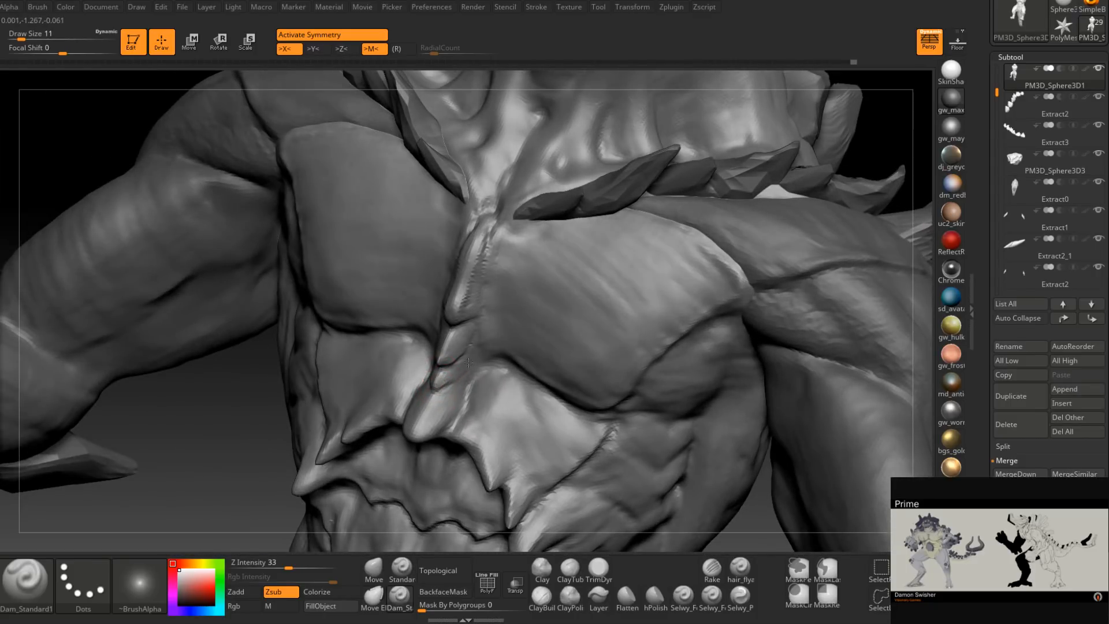
pyautogui.moveTo(460, 403)
pyautogui.mouseDown(button='right')
pyautogui.moveTo(457, 391)
pyautogui.moveTo(460, 413)
pyautogui.moveTo(459, 305)
pyautogui.mouseUp(button='right')
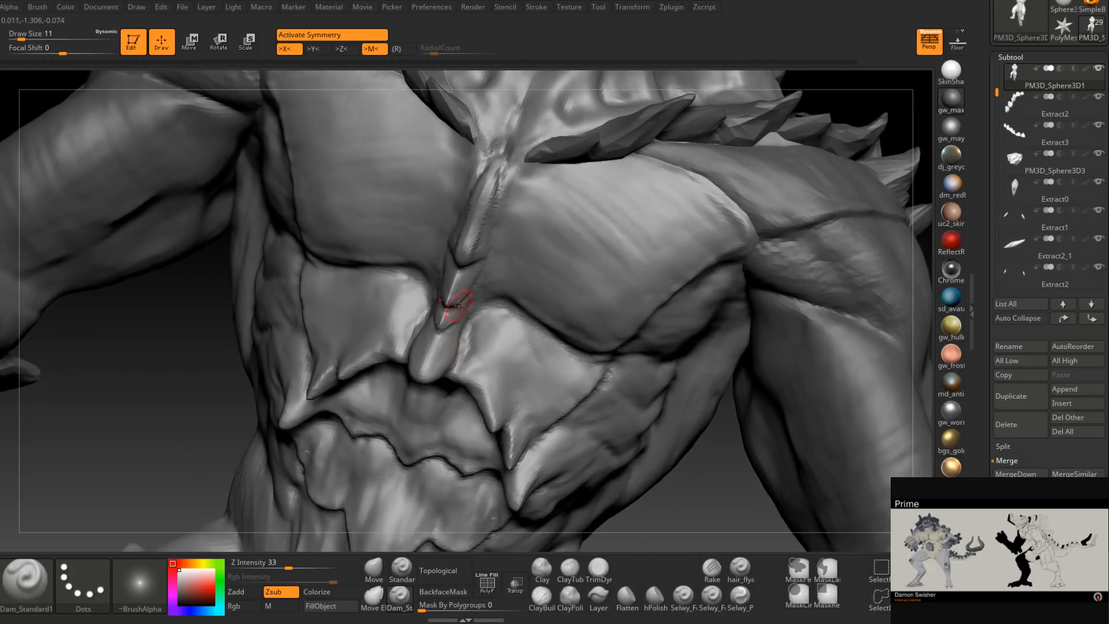
pyautogui.click(598, 567)
pyautogui.moveTo(453, 397)
pyautogui.mouseDown(button='right')
pyautogui.moveTo(431, 330)
pyautogui.moveTo(425, 366)
pyautogui.moveTo(443, 346)
pyautogui.moveTo(456, 378)
pyautogui.moveTo(465, 362)
pyautogui.mouseUp(button='right')
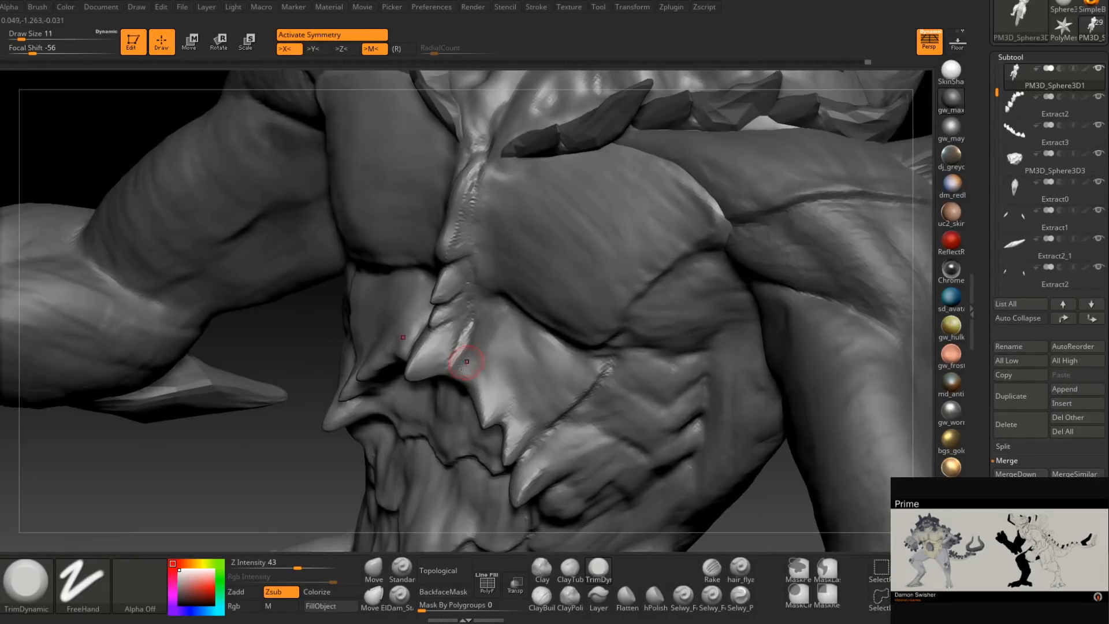
# Reshape the profile of the sternum spikes with Move at draw size 23.
pyautogui.click(383, 574)
pyautogui.moveTo(458, 391)
pyautogui.mouseDown(button='right')
pyautogui.moveTo(446, 326)
pyautogui.moveTo(452, 360)
pyautogui.moveTo(455, 350)
pyautogui.mouseUp(button='right')
pyautogui.press('space')
pyautogui.moveTo(454, 350); pyautogui.dragTo(458, 350)
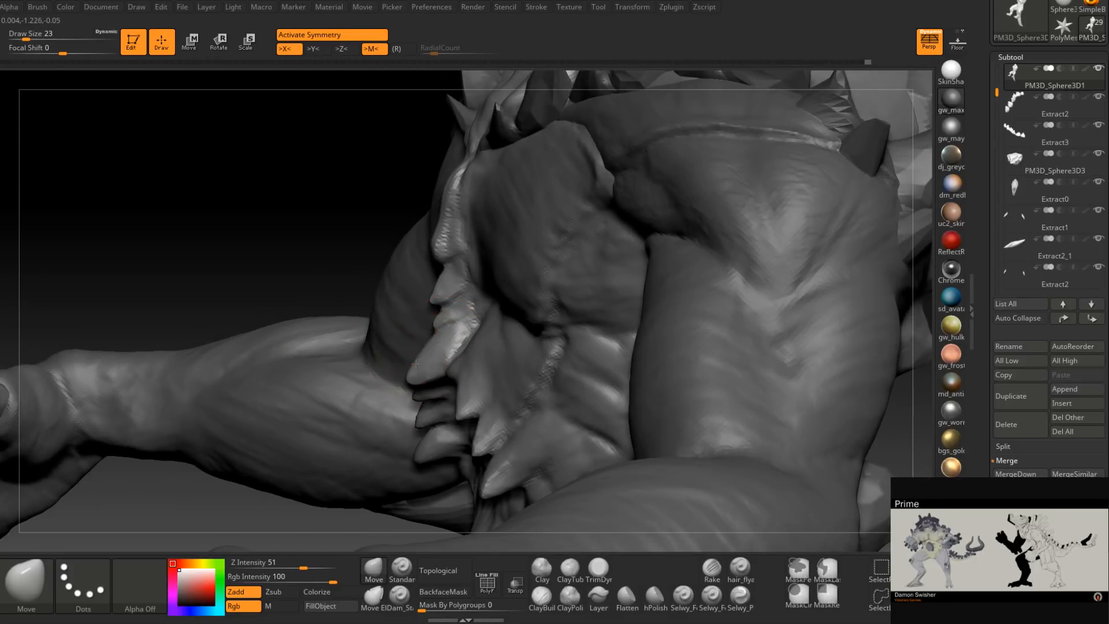
pyautogui.moveTo(422, 359)
pyautogui.mouseDown(button='right')
pyautogui.moveTo(426, 384)
pyautogui.moveTo(403, 352)
pyautogui.moveTo(420, 370)
pyautogui.moveTo(464, 365)
pyautogui.moveTo(417, 368)
pyautogui.mouseUp(button='right')
# Build up the rib plates beside the sternum spikes with ClayBuildup at draw size 25.
pyautogui.click(542, 598)
pyautogui.moveTo(417, 368)
pyautogui.mouseDown(button='right')
pyautogui.moveTo(448, 367)
pyautogui.moveTo(417, 365)
pyautogui.moveTo(415, 350)
pyautogui.moveTo(438, 349)
pyautogui.moveTo(408, 354)
pyautogui.mouseUp(button='right')
pyautogui.press('[')
pyautogui.press(']')
pyautogui.moveTo(407, 335); pyautogui.dragTo(440, 335, button='right')
pyautogui.press('space')
pyautogui.click(390, 353)
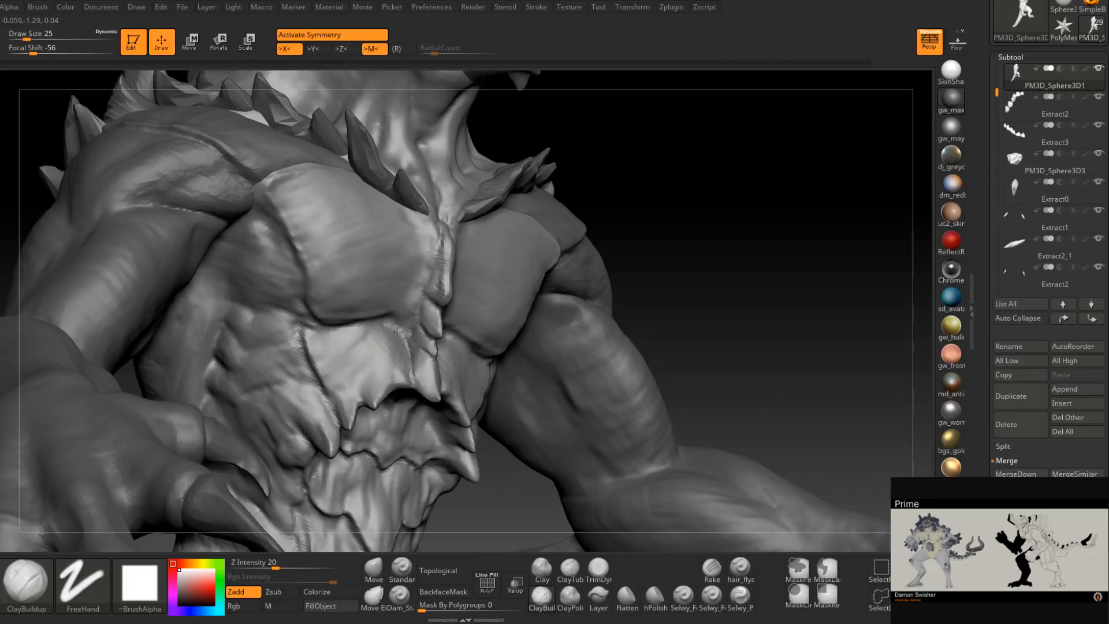
pyautogui.moveTo(372, 349); pyautogui.dragTo(381, 351, button='right')
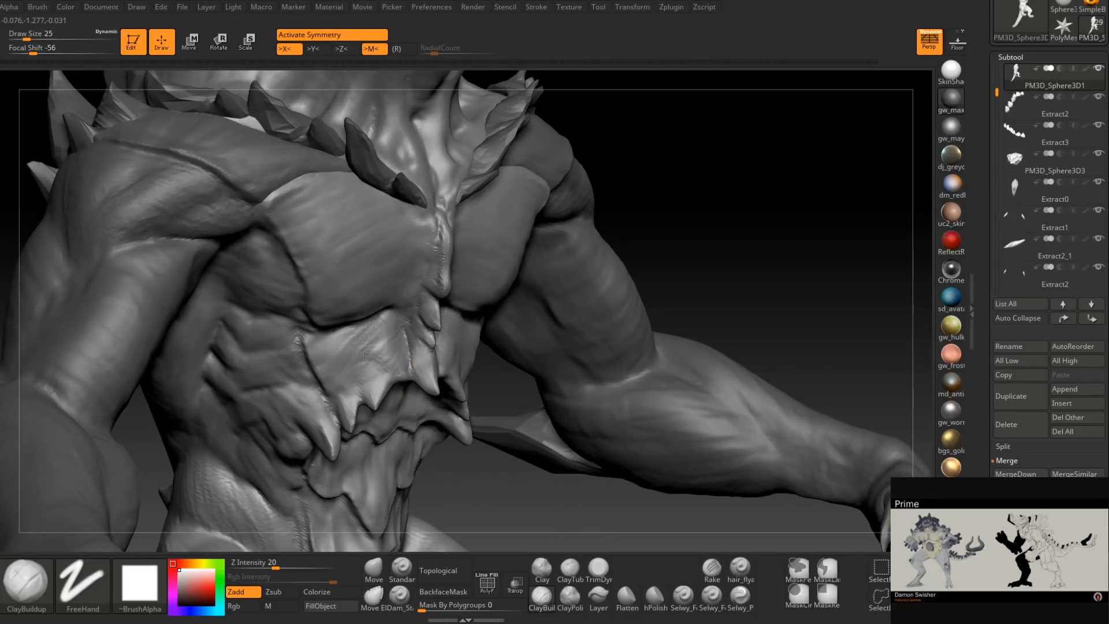
# Select the StaticMesh1_5 collar plates and reorder their subtool to sit directly below PM3D_Sphere3D1.
pyautogui.moveTo(327, 341)
pyautogui.mouseDown(button='right')
pyautogui.moveTo(502, 355)
pyautogui.moveTo(488, 366)
pyautogui.moveTo(507, 278)
pyautogui.moveTo(491, 185)
pyautogui.mouseUp(button='right')
pyautogui.moveTo(491, 301)
pyautogui.mouseDown(button='right')
pyautogui.moveTo(514, 323)
pyautogui.moveTo(493, 297)
pyautogui.moveTo(433, 289)
pyautogui.mouseUp(button='right')
pyautogui.moveTo(511, 285)
pyautogui.keyDown('alt'); pyautogui.mouseDown(button='right')
pyautogui.moveTo(515, 383)
pyautogui.moveTo(543, 352)
pyautogui.moveTo(491, 346)
pyautogui.moveTo(502, 312)
pyautogui.moveTo(521, 339)
pyautogui.moveTo(532, 317)
pyautogui.moveTo(554, 329)
pyautogui.mouseUp(button='right'); pyautogui.keyUp('alt')
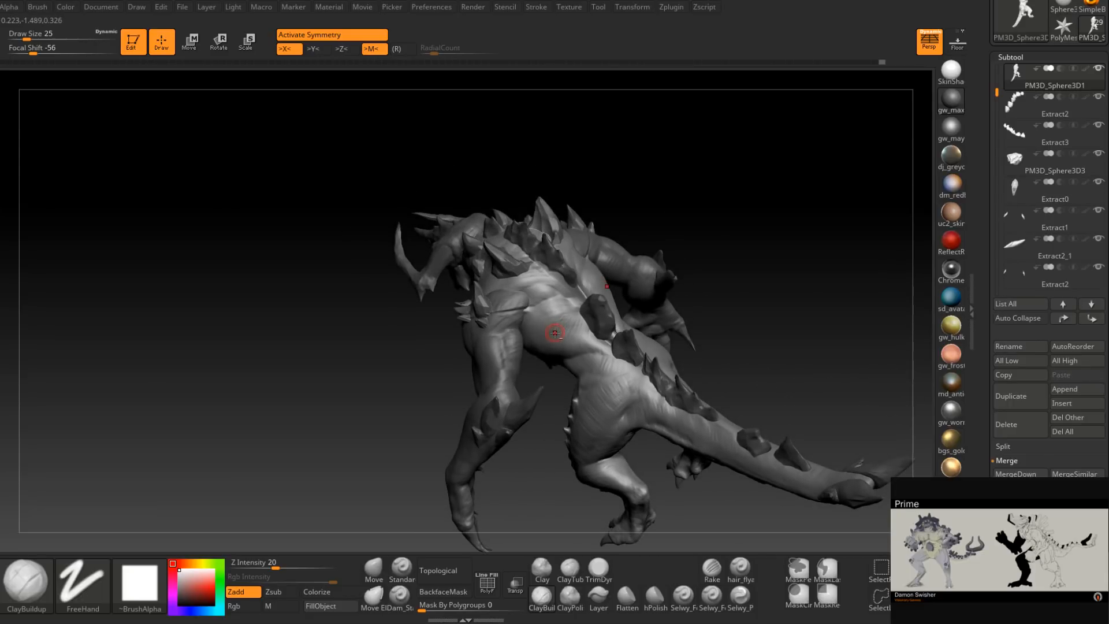
pyautogui.keyDown('alt'); pyautogui.click(506, 358); pyautogui.keyUp('alt')
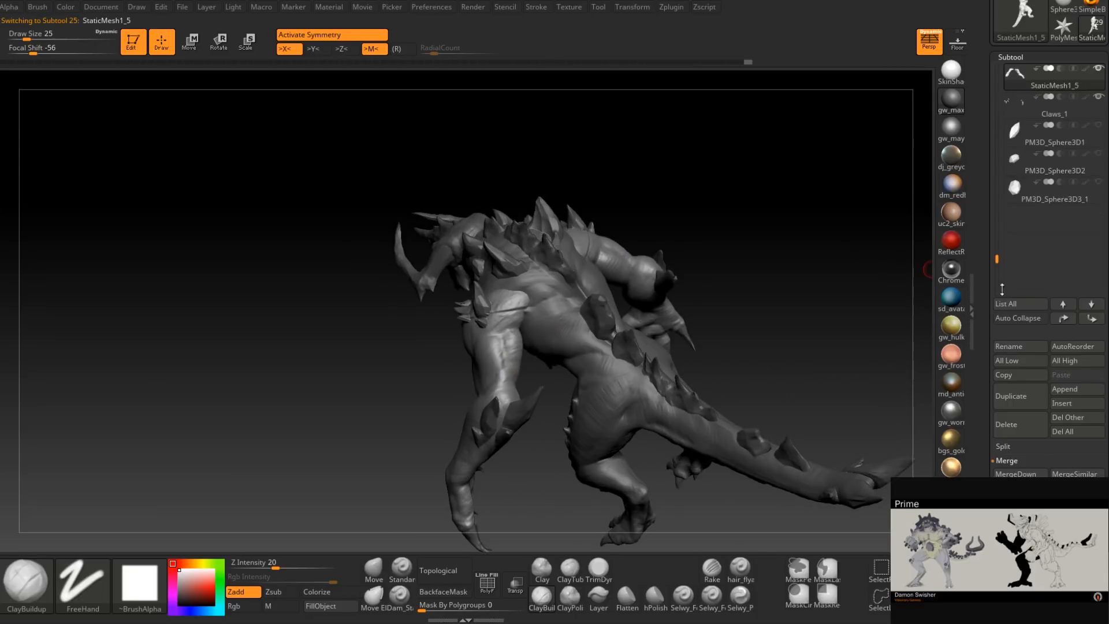
pyautogui.click(1069, 321)
pyautogui.click(1069, 321)
pyautogui.click(1068, 322)
pyautogui.click(1069, 323)
pyautogui.click(1069, 323)
pyautogui.click(1069, 323)
pyautogui.click(1068, 322)
pyautogui.click(1068, 323)
pyautogui.click(1067, 322)
pyautogui.click(1067, 323)
pyautogui.click(1067, 323)
pyautogui.click(1068, 322)
pyautogui.click(1068, 322)
pyautogui.click(1067, 323)
pyautogui.click(1067, 323)
pyautogui.click(1068, 323)
pyautogui.click(1091, 322)
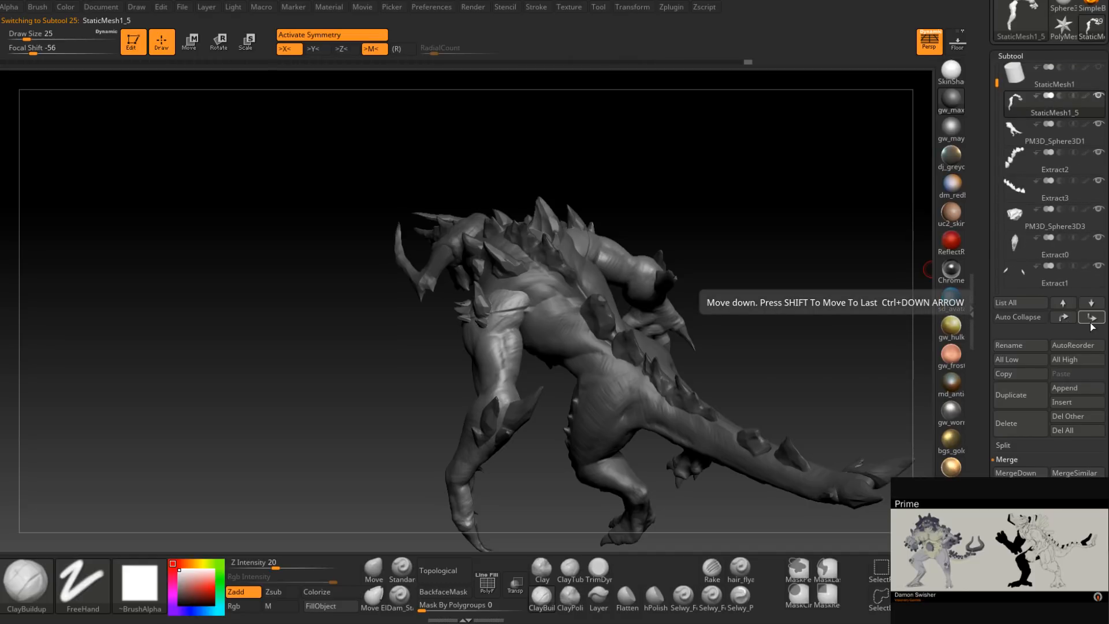
pyautogui.click(1091, 323)
# Merge the PM3D_Sphere3D1 body down with the StaticMesh1_5 collar plates.
pyautogui.click(1054, 107)
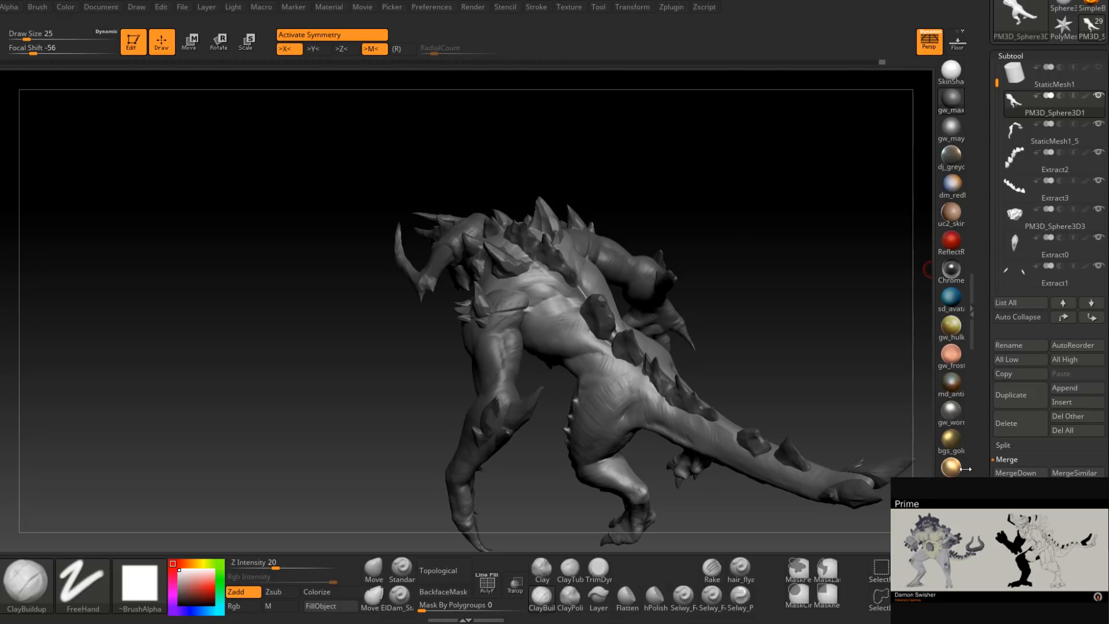
pyautogui.click(1016, 473)
pyautogui.click(947, 500)
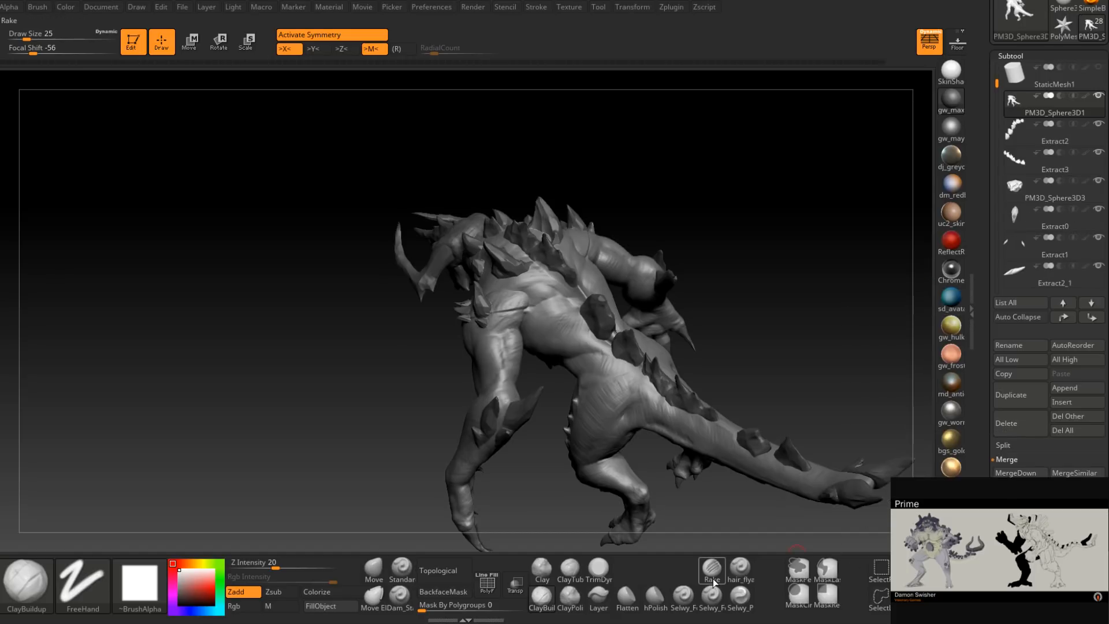
# Build up the upper chest and shoulders along the collar plates with ClayBuildup at draw size 25.
pyautogui.moveTo(745, 323); pyautogui.dragTo(657, 311)
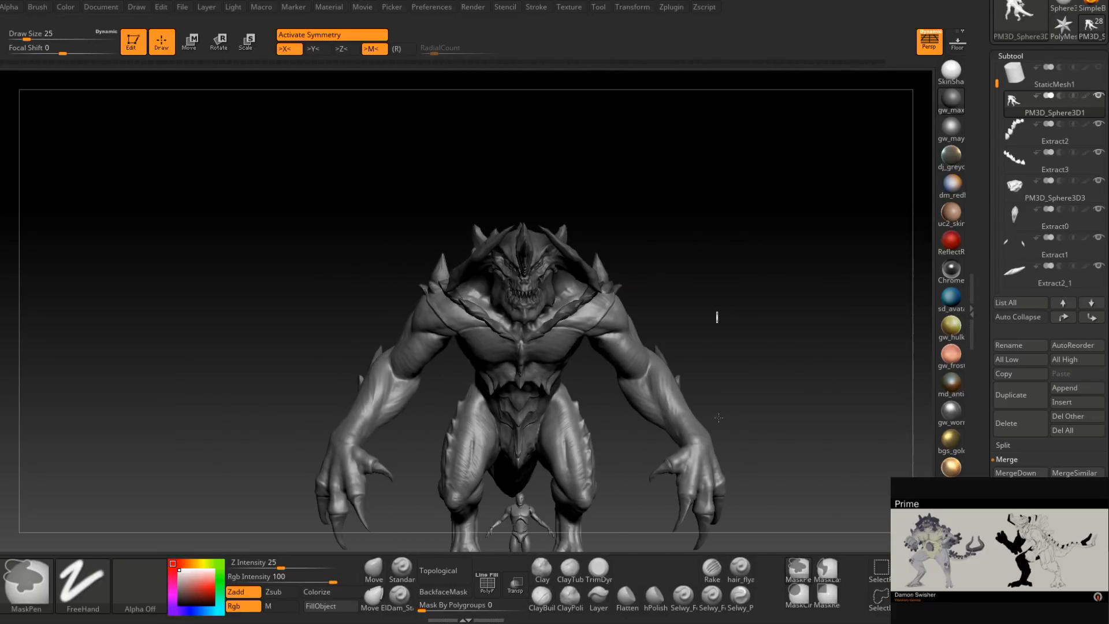
pyautogui.moveTo(770, 352); pyautogui.dragTo(609, 362)
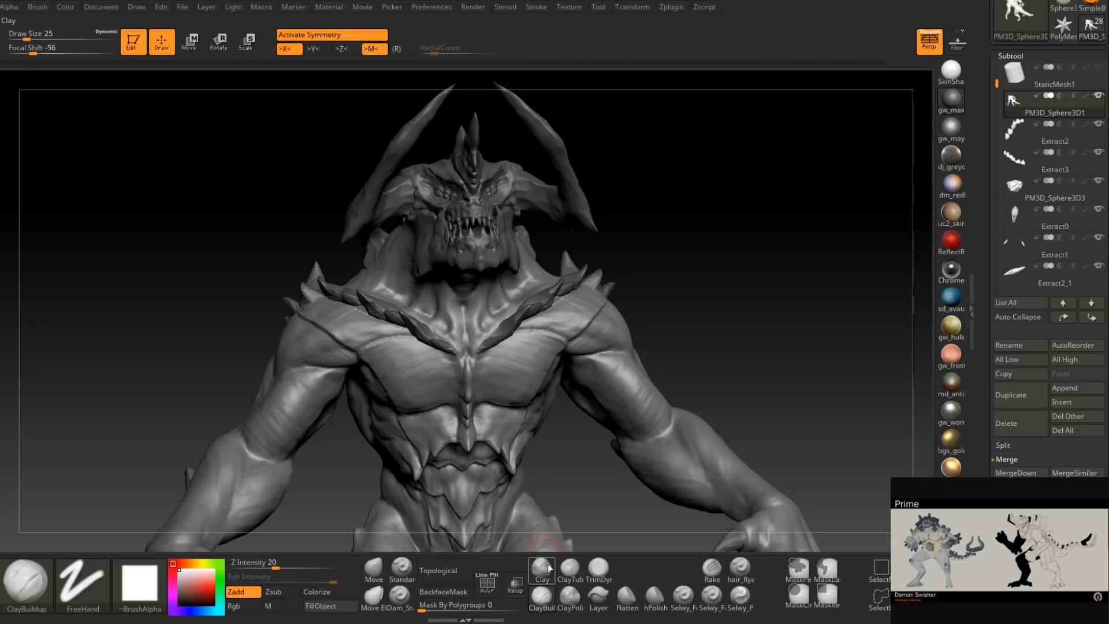
pyautogui.press('b')
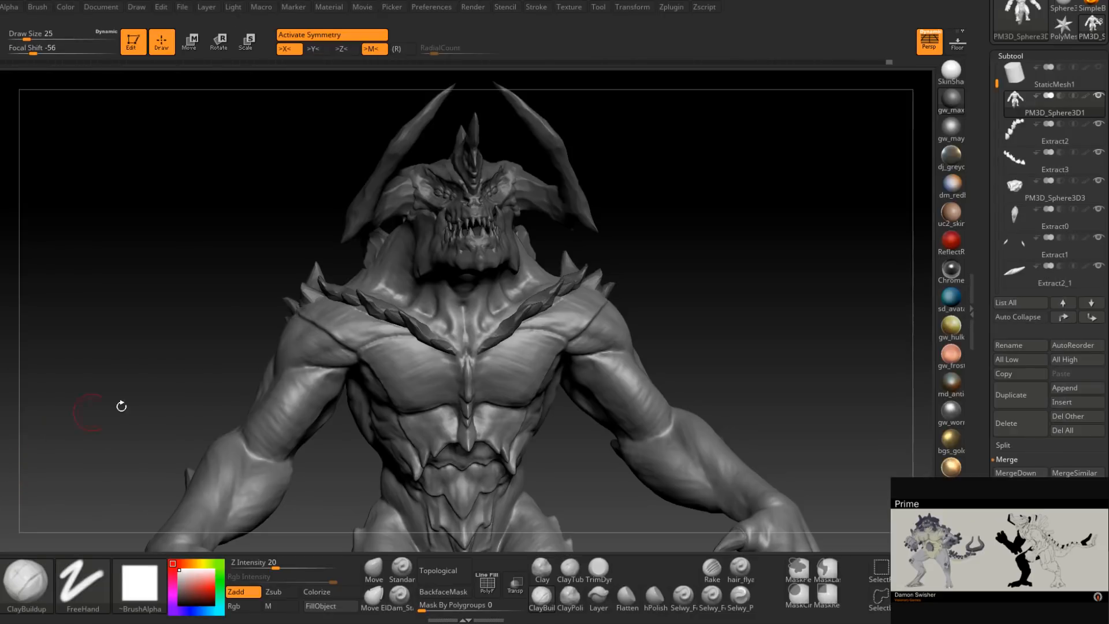
pyautogui.keyDown('ctrl'); pyautogui.moveTo(121, 405); pyautogui.dragTo(529, 344, button='right'); pyautogui.keyUp('ctrl')
pyautogui.moveTo(530, 344)
pyautogui.mouseDown()
pyautogui.moveTo(510, 323)
pyautogui.moveTo(595, 327)
pyautogui.mouseUp()
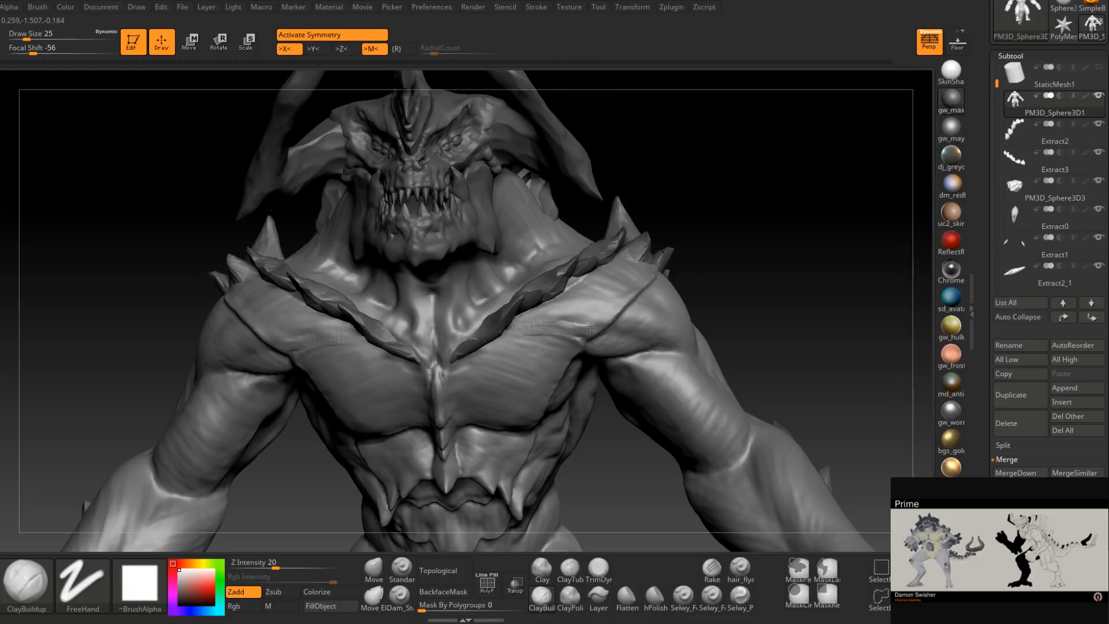
# Build up the rear shoulder muscle behind the shoulder spikes with ClayBuildup, raising the draw size to 33.
pyautogui.moveTo(638, 292)
pyautogui.mouseDown(button='right')
pyautogui.moveTo(578, 305)
pyautogui.moveTo(809, 238)
pyautogui.moveTo(664, 328)
pyautogui.moveTo(700, 321)
pyautogui.mouseUp(button='right')
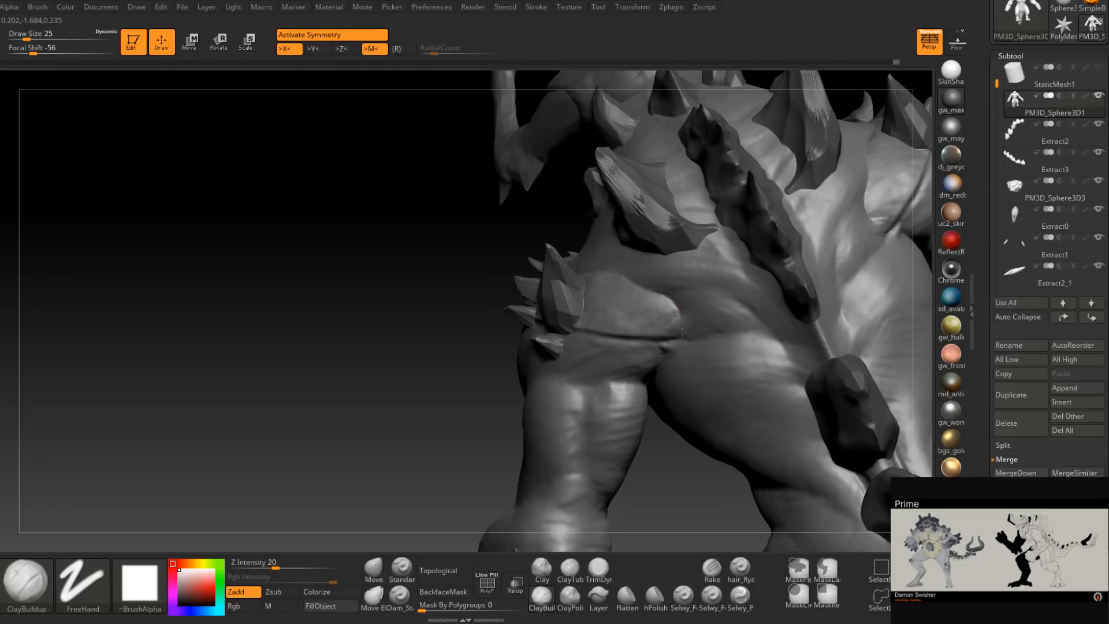
pyautogui.moveTo(678, 318); pyautogui.dragTo(662, 297)
pyautogui.moveTo(656, 305); pyautogui.dragTo(680, 294, button='right')
pyautogui.press('space')
pyautogui.moveTo(673, 295); pyautogui.dragTo(631, 282)
pyautogui.moveTo(651, 297); pyautogui.dragTo(665, 287, button='right')
pyautogui.moveTo(665, 286)
pyautogui.mouseDown()
pyautogui.moveTo(660, 296)
pyautogui.moveTo(679, 310)
pyautogui.mouseUp()
# Build up the shoulder blade area between the shoulder spikes and back plates with ClayBuildup at draw size 33.
pyautogui.moveTo(679, 312)
pyautogui.mouseDown(button='right')
pyautogui.moveTo(698, 310)
pyautogui.moveTo(682, 333)
pyautogui.moveTo(629, 354)
pyautogui.moveTo(569, 302)
pyautogui.moveTo(564, 335)
pyautogui.mouseUp(button='right')
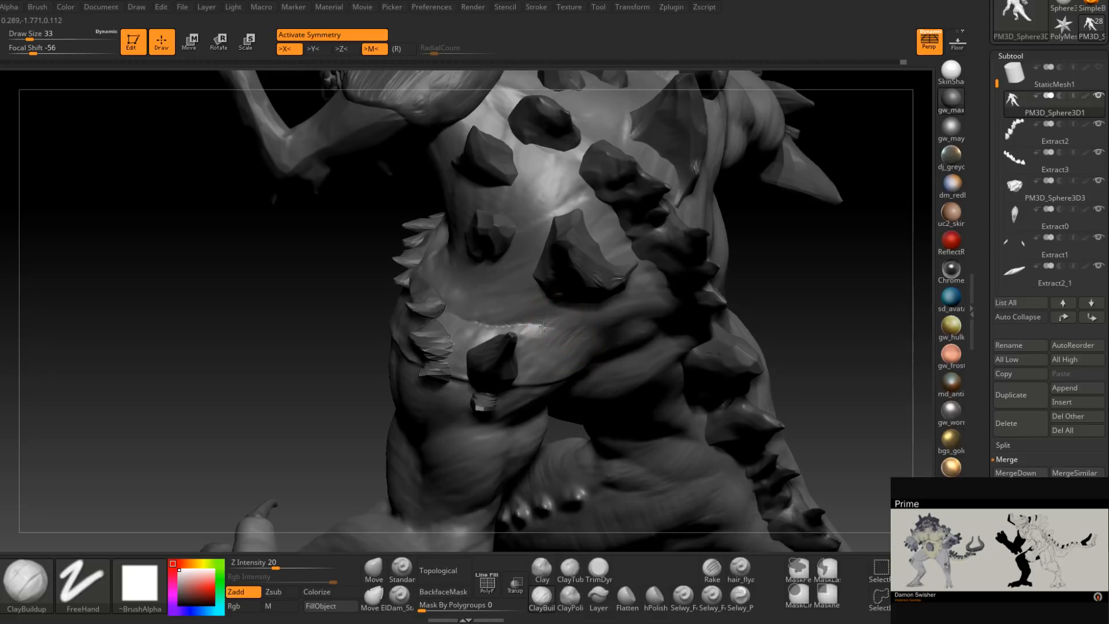
pyautogui.moveTo(489, 329)
pyautogui.mouseDown(button='right')
pyautogui.moveTo(439, 312)
pyautogui.moveTo(510, 306)
pyautogui.moveTo(490, 334)
pyautogui.mouseUp(button='right')
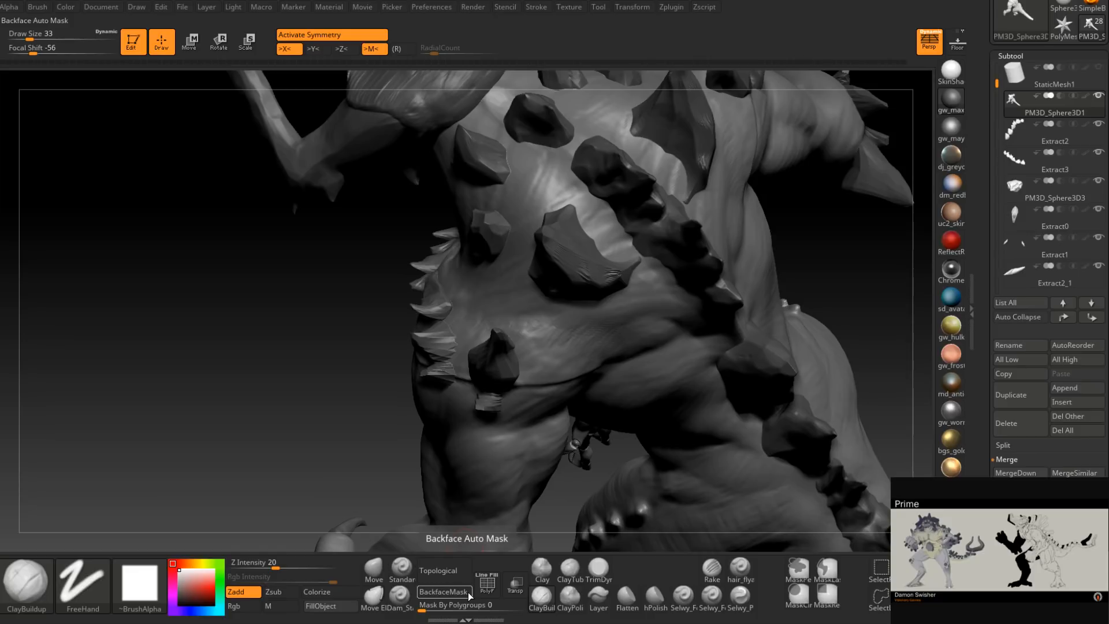
pyautogui.moveTo(491, 352)
pyautogui.mouseDown(button='right')
pyautogui.moveTo(487, 335)
pyautogui.moveTo(440, 308)
pyautogui.moveTo(517, 330)
pyautogui.moveTo(512, 316)
pyautogui.mouseUp(button='right')
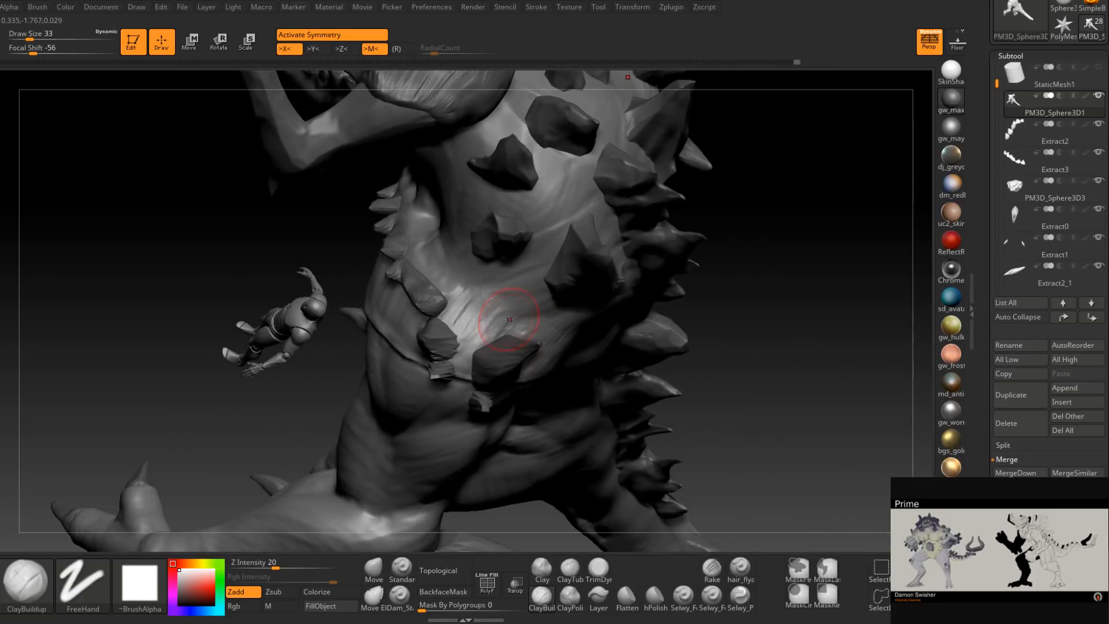
pyautogui.moveTo(501, 259)
pyautogui.mouseDown(button='right')
pyautogui.moveTo(524, 322)
pyautogui.moveTo(568, 340)
pyautogui.mouseUp(button='right')
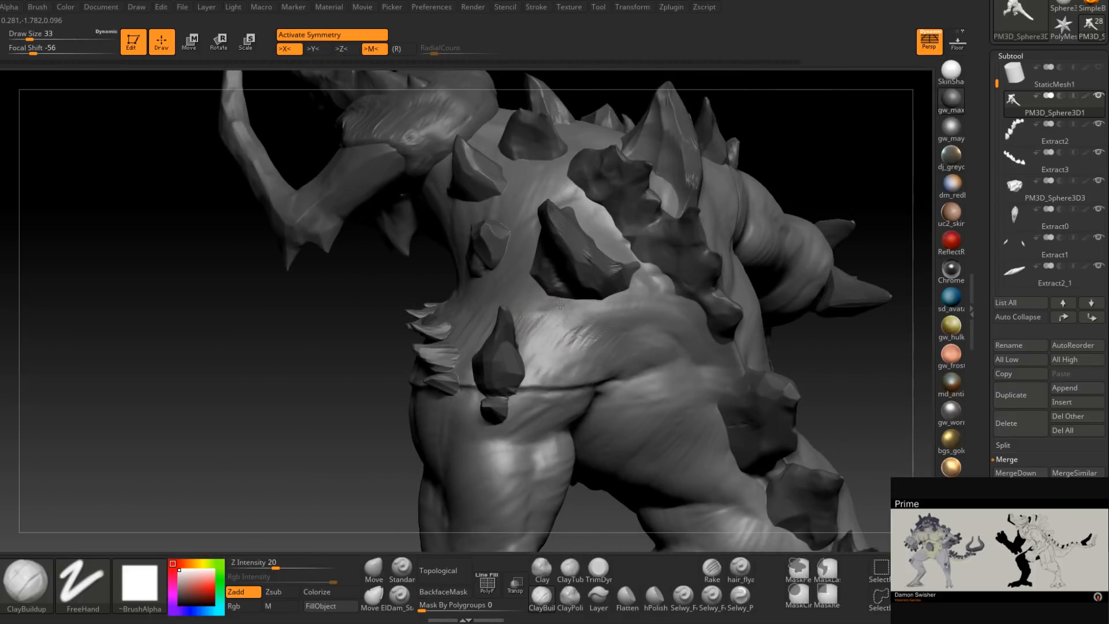
pyautogui.moveTo(559, 335)
pyautogui.mouseDown(button='right')
pyautogui.moveTo(572, 324)
pyautogui.moveTo(566, 346)
pyautogui.moveTo(646, 354)
pyautogui.moveTo(514, 363)
pyautogui.mouseUp(button='right')
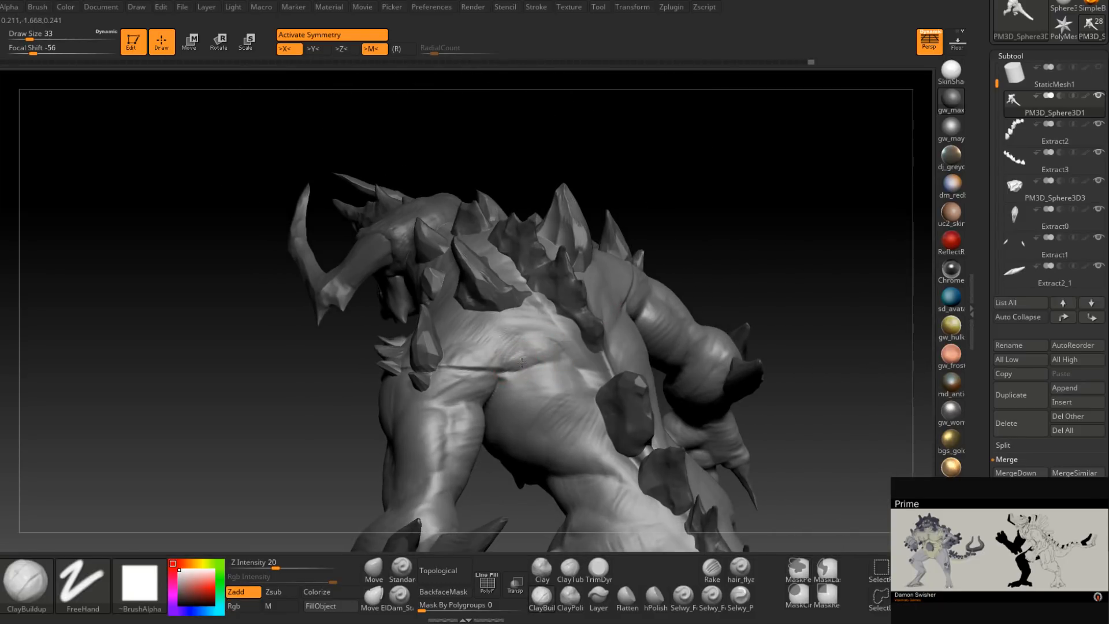
# Refine the muscle forms from the shoulder blade toward the spine with ClayBuildup at draw size 33.
pyautogui.moveTo(514, 347)
pyautogui.mouseDown(button='right')
pyautogui.moveTo(558, 349)
pyautogui.moveTo(472, 370)
pyautogui.mouseUp(button='right')
pyautogui.moveTo(485, 430)
pyautogui.mouseDown(button='right')
pyautogui.moveTo(537, 353)
pyautogui.moveTo(549, 367)
pyautogui.moveTo(525, 362)
pyautogui.mouseUp(button='right')
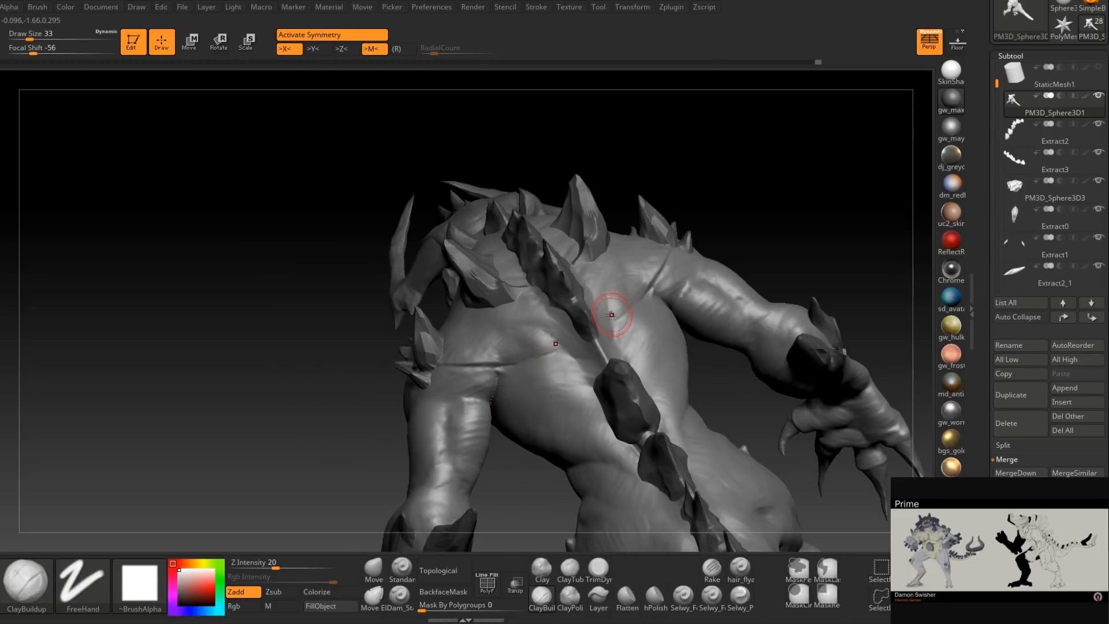
pyautogui.moveTo(606, 321)
pyautogui.mouseDown(button='right')
pyautogui.moveTo(549, 379)
pyautogui.moveTo(558, 364)
pyautogui.moveTo(521, 384)
pyautogui.mouseUp(button='right')
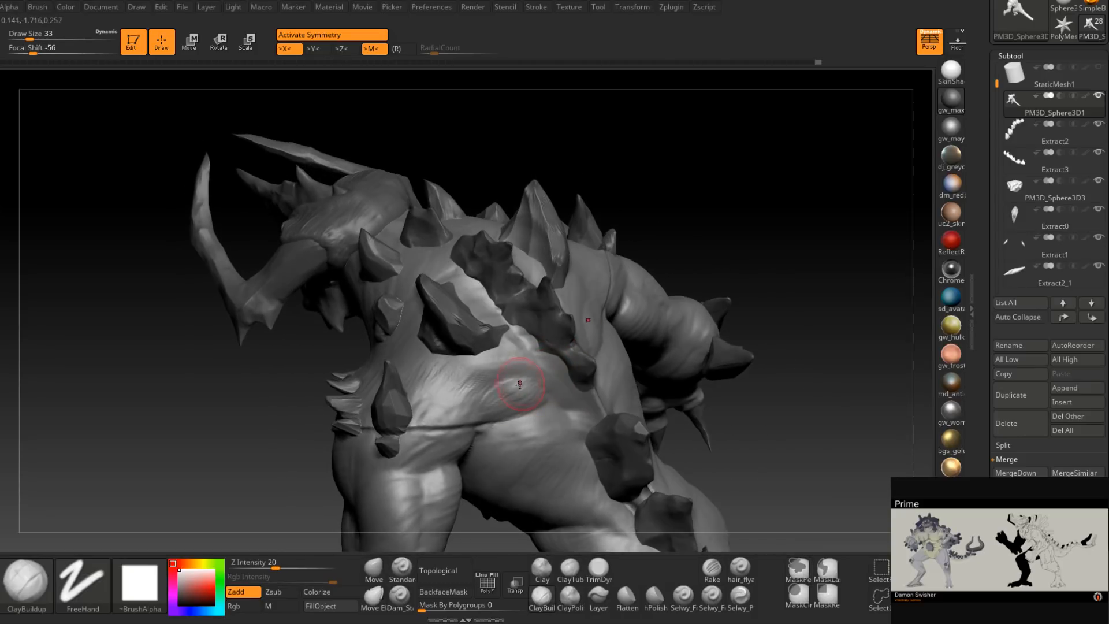
pyautogui.moveTo(516, 397); pyautogui.dragTo(482, 437, button='right')
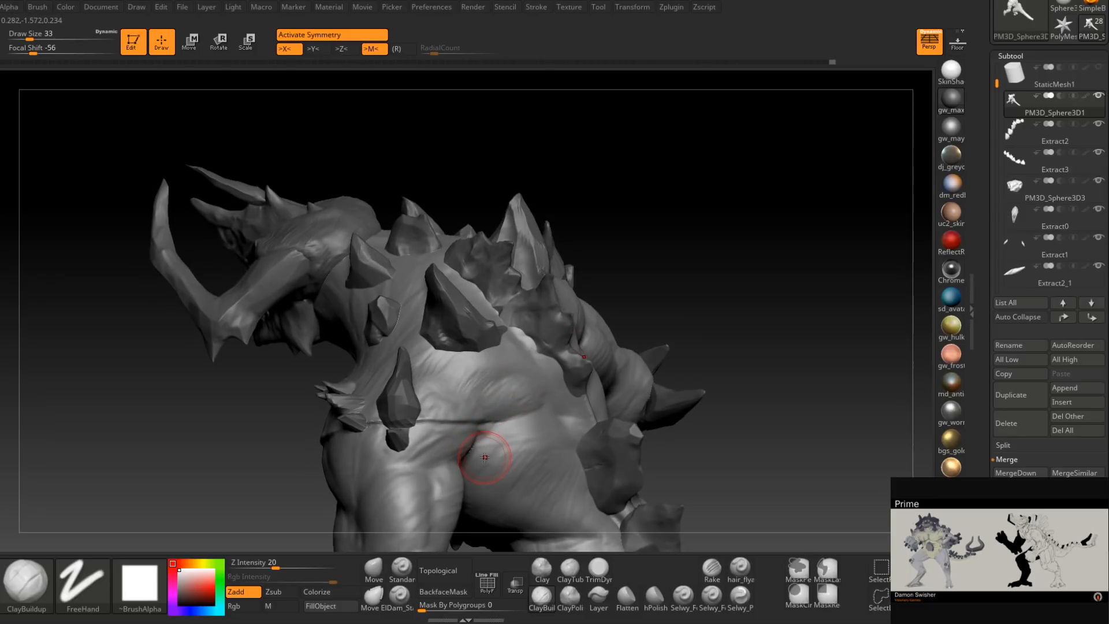
# Smooth the sculpted muscle below the shoulder blade and blend it into the back.
pyautogui.moveTo(500, 394)
pyautogui.mouseDown(button='right')
pyautogui.moveTo(427, 410)
pyautogui.moveTo(470, 393)
pyautogui.moveTo(510, 398)
pyautogui.moveTo(507, 385)
pyautogui.mouseUp(button='right')
pyautogui.press('shift')
pyautogui.keyDown('shift'); pyautogui.moveTo(508, 385); pyautogui.dragTo(511, 399); pyautogui.keyUp('shift')
pyautogui.moveTo(512, 393); pyautogui.dragTo(529, 358, button='right')
pyautogui.moveTo(529, 358)
pyautogui.keyDown('ctrl'); pyautogui.mouseDown(button='right')
pyautogui.moveTo(529, 317)
pyautogui.moveTo(581, 349)
pyautogui.moveTo(560, 398)
pyautogui.moveTo(505, 346)
pyautogui.mouseUp(button='right'); pyautogui.keyUp('ctrl')
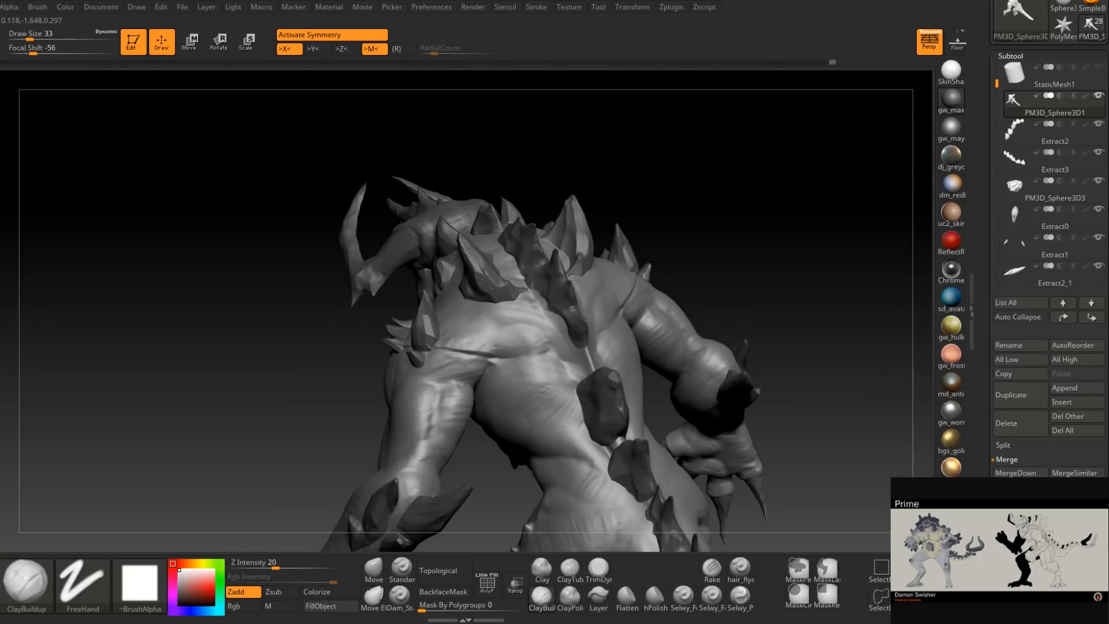
# Build up the mid-back and flank muscles beside the spine plates with ClayBuildup at draw size 39.
pyautogui.moveTo(548, 401); pyautogui.dragTo(544, 362, button='right')
pyautogui.press('space')
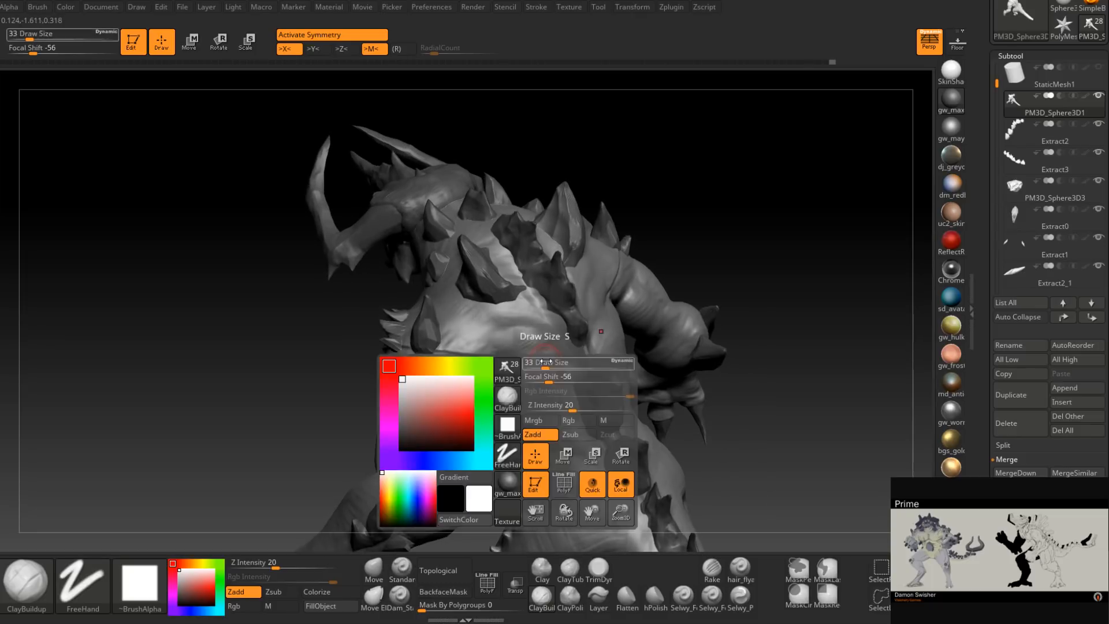
pyautogui.moveTo(545, 363); pyautogui.dragTo(547, 362)
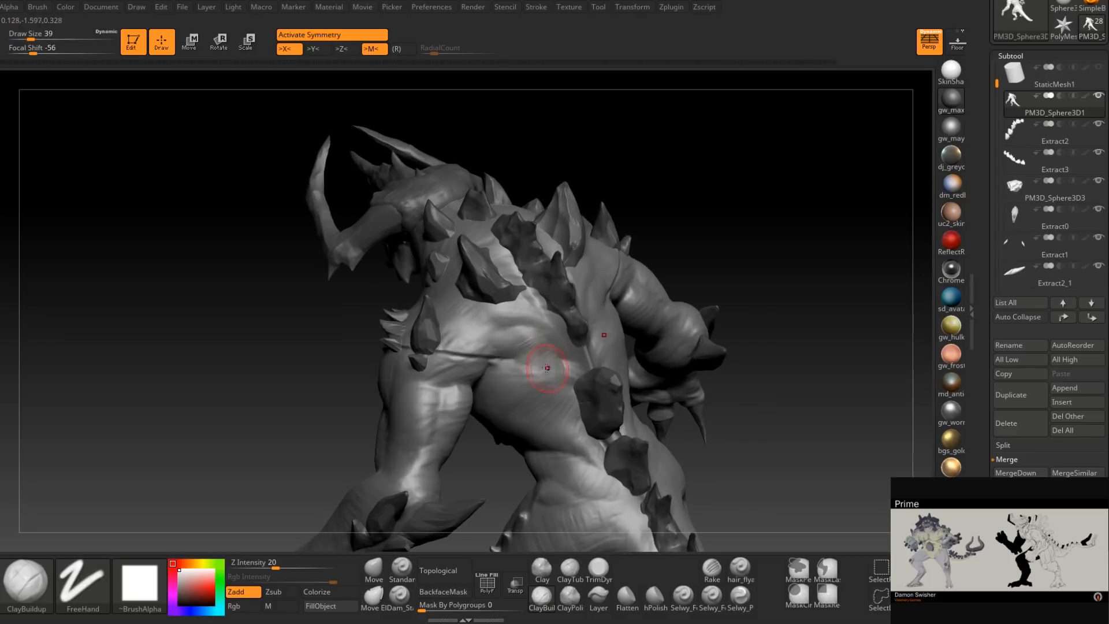
pyautogui.moveTo(548, 368); pyautogui.dragTo(531, 363, button='right')
pyautogui.moveTo(527, 403)
pyautogui.mouseDown(button='right')
pyautogui.moveTo(563, 367)
pyautogui.moveTo(540, 397)
pyautogui.moveTo(508, 373)
pyautogui.moveTo(530, 352)
pyautogui.moveTo(532, 318)
pyautogui.moveTo(518, 335)
pyautogui.mouseUp(button='right')
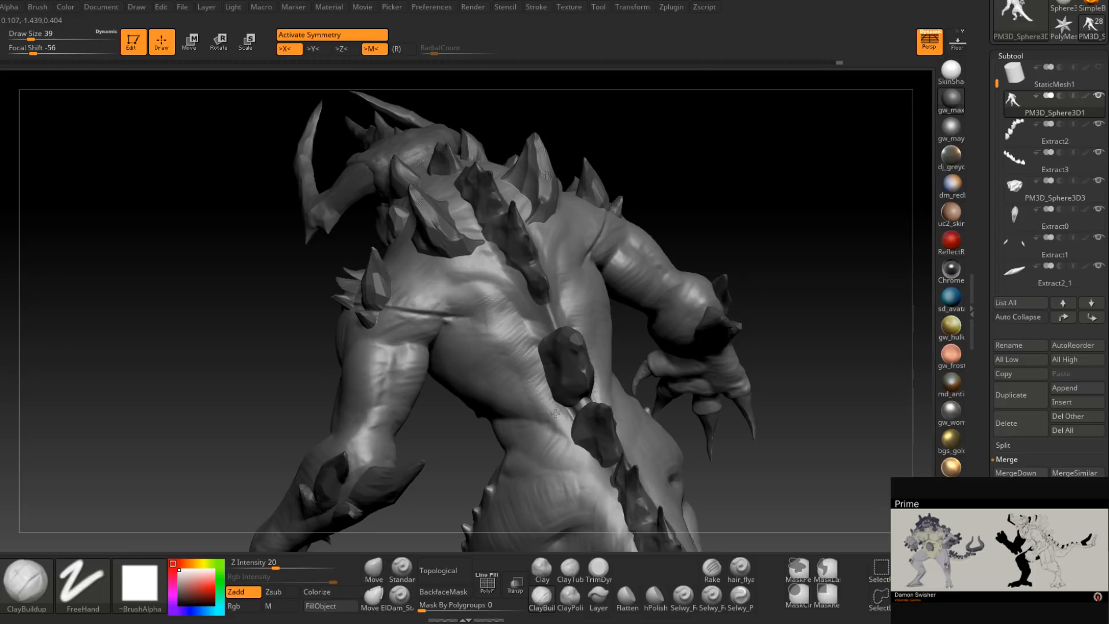
# Build up the back muscles below the shoulder blade and toward the spine plates with ClayBuildup at draw size 54.
pyautogui.moveTo(554, 448); pyautogui.dragTo(558, 407, button='right')
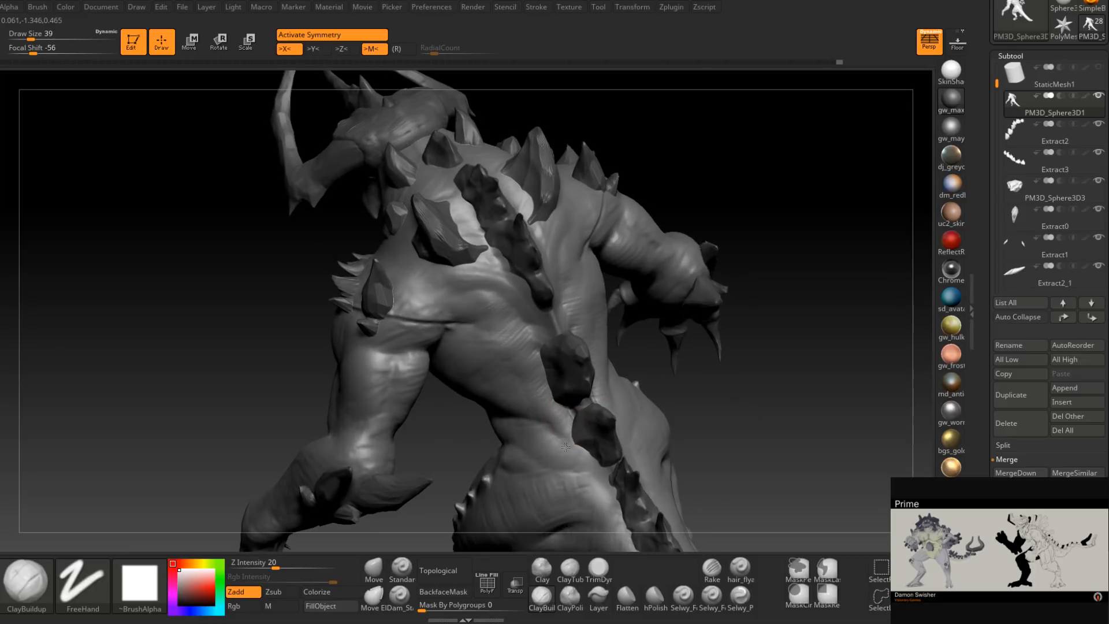
pyautogui.moveTo(587, 455); pyautogui.dragTo(589, 459, button='right')
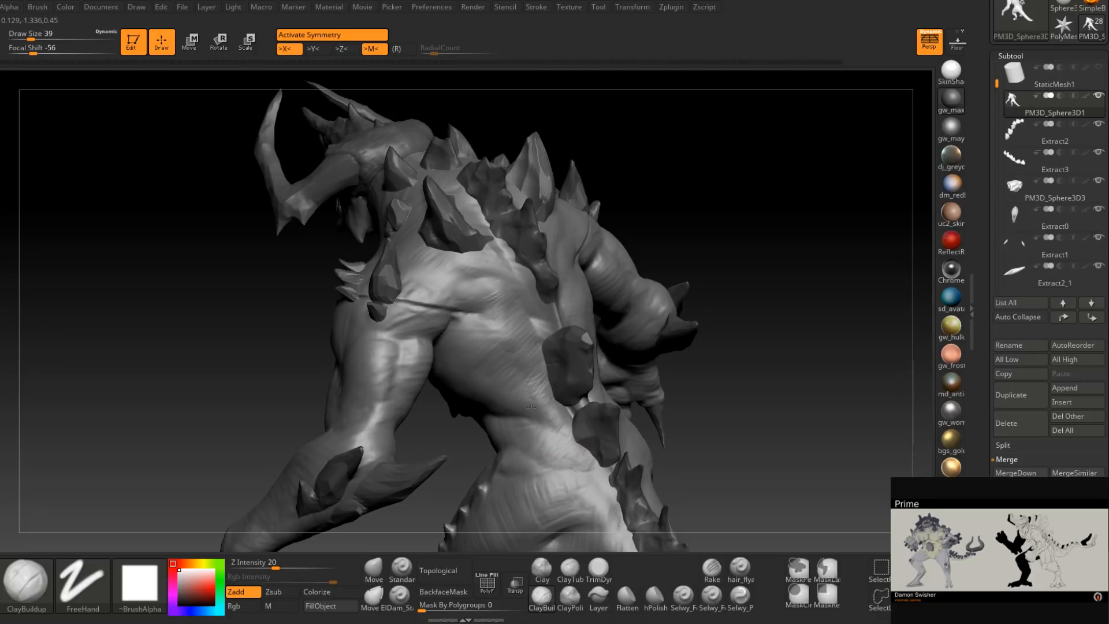
pyautogui.moveTo(488, 300)
pyautogui.mouseDown(button='right')
pyautogui.moveTo(469, 290)
pyautogui.moveTo(491, 286)
pyautogui.moveTo(469, 294)
pyautogui.mouseUp(button='right')
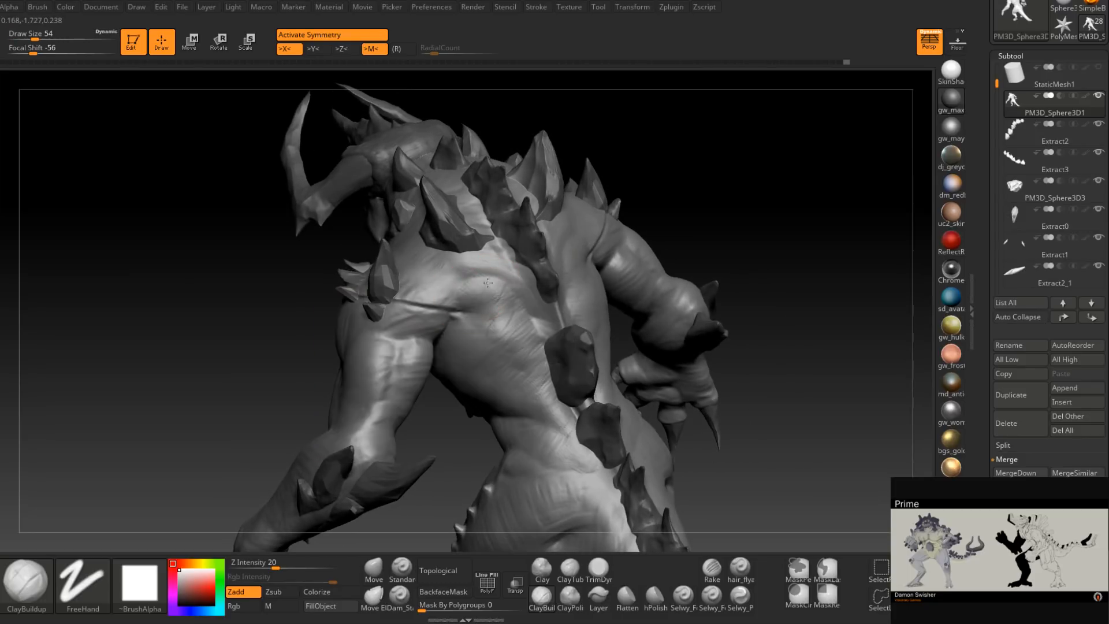
pyautogui.moveTo(498, 319); pyautogui.dragTo(529, 323, button='right')
pyautogui.moveTo(524, 312); pyautogui.dragTo(510, 334)
pyautogui.moveTo(491, 342)
pyautogui.mouseDown(button='right')
pyautogui.moveTo(476, 330)
pyautogui.moveTo(460, 361)
pyautogui.moveTo(450, 356)
pyautogui.moveTo(491, 349)
pyautogui.moveTo(555, 370)
pyautogui.moveTo(559, 309)
pyautogui.mouseUp(button='right')
pyautogui.moveTo(569, 305); pyautogui.dragTo(571, 287)
# Build up the back of the shoulder near the shoulder spikes with ClayBuildup at draw size 44.
pyautogui.moveTo(407, 291)
pyautogui.mouseDown(button='right')
pyautogui.moveTo(426, 322)
pyautogui.moveTo(436, 309)
pyautogui.moveTo(395, 317)
pyautogui.moveTo(395, 287)
pyautogui.mouseUp(button='right')
pyautogui.press('[')
pyautogui.moveTo(384, 305); pyautogui.dragTo(397, 285)
pyautogui.moveTo(397, 287)
pyautogui.mouseDown(button='right')
pyautogui.moveTo(383, 303)
pyautogui.moveTo(420, 282)
pyautogui.moveTo(445, 295)
pyautogui.mouseUp(button='right')
pyautogui.moveTo(567, 276); pyautogui.dragTo(550, 388, button='right')
pyautogui.moveTo(542, 288)
pyautogui.mouseDown(button='right')
pyautogui.moveTo(515, 298)
pyautogui.moveTo(548, 319)
pyautogui.moveTo(514, 310)
pyautogui.moveTo(526, 369)
pyautogui.mouseUp(button='right')
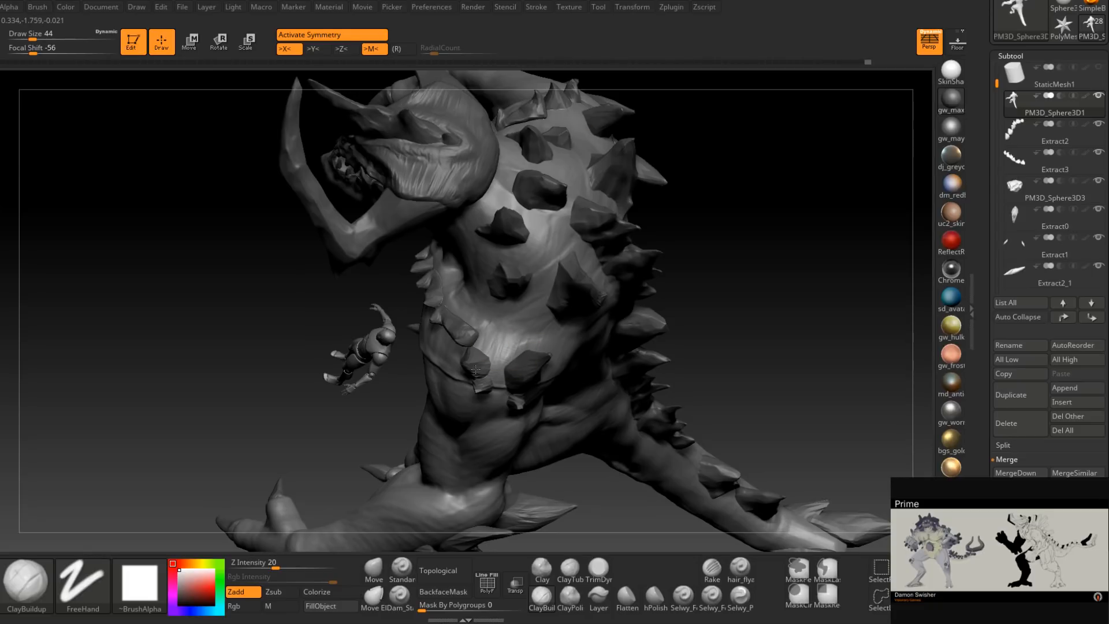
# Build up the outer chest muscle where it runs into the front shoulder with ClayBuildup at draw size 31.
pyautogui.moveTo(487, 361)
pyautogui.mouseDown(button='right')
pyautogui.moveTo(479, 338)
pyautogui.moveTo(437, 350)
pyautogui.moveTo(386, 326)
pyautogui.moveTo(434, 321)
pyautogui.moveTo(371, 274)
pyautogui.mouseUp(button='right')
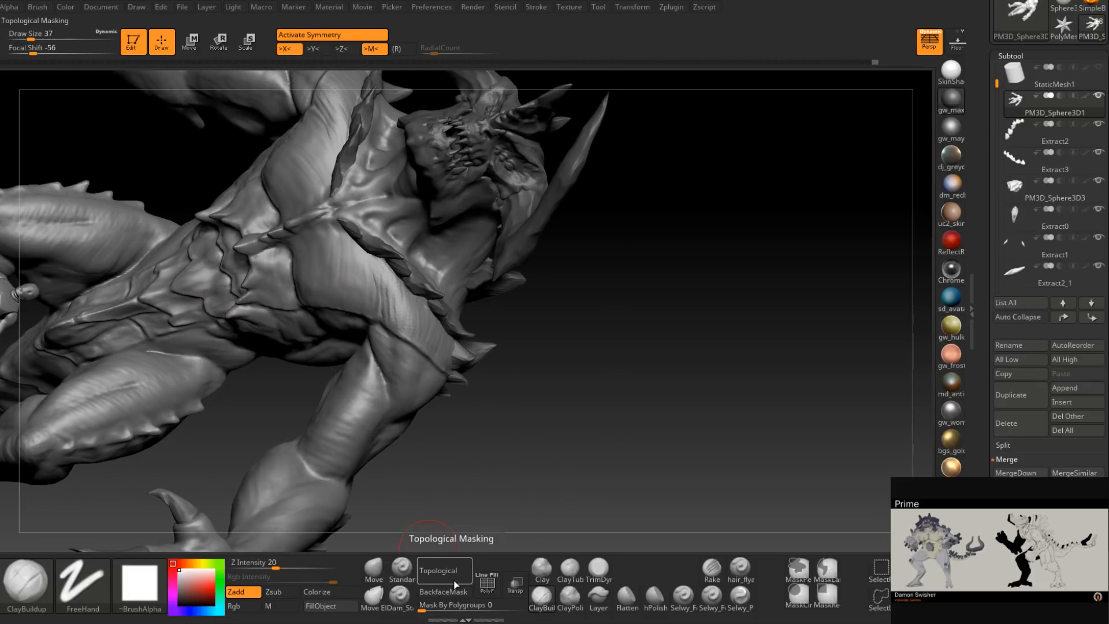
pyautogui.moveTo(373, 260); pyautogui.dragTo(406, 286, button='right')
pyautogui.press('space')
pyautogui.moveTo(408, 291); pyautogui.dragTo(393, 289)
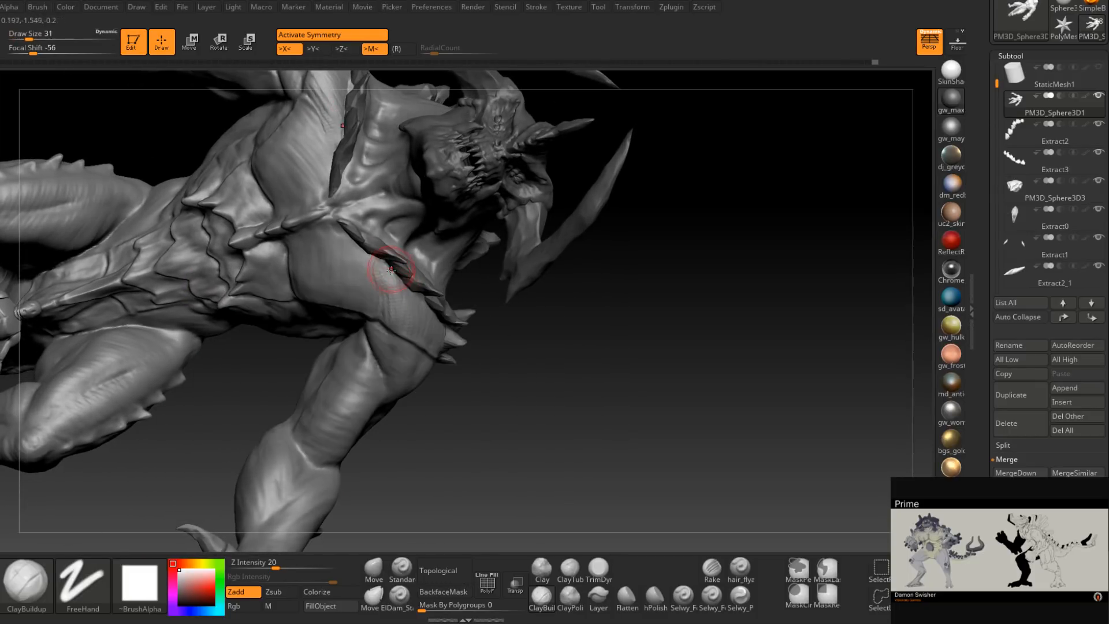
pyautogui.moveTo(401, 326); pyautogui.dragTo(403, 330)
pyautogui.moveTo(386, 270); pyautogui.dragTo(394, 307)
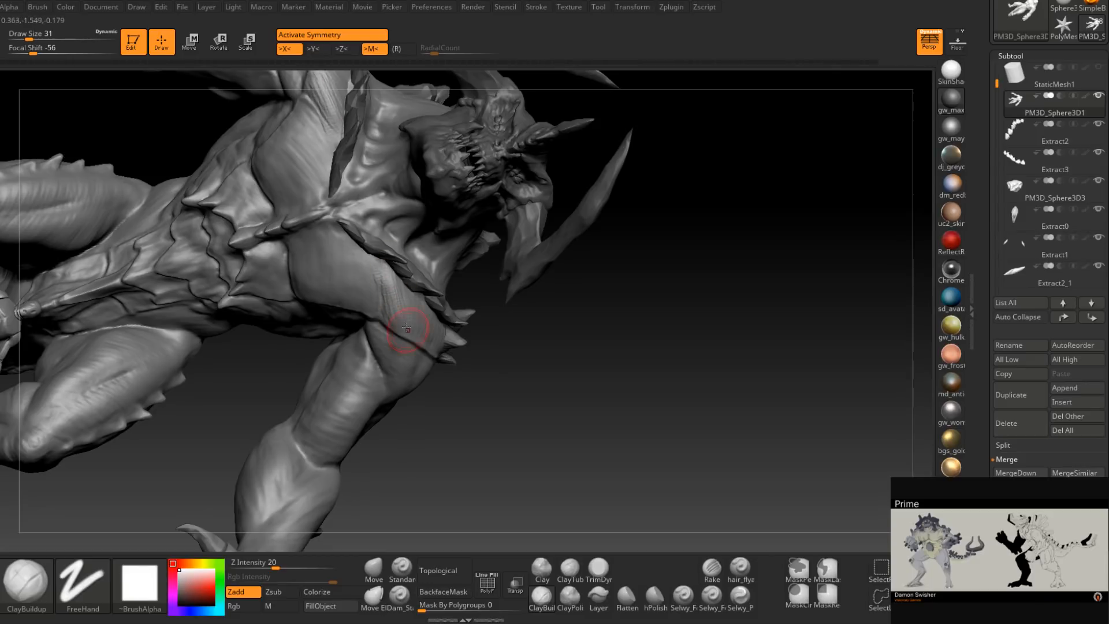
# Refine the front shoulder muscle beneath the collar plates with ClayBuildup at draw size 27.
pyautogui.moveTo(411, 336); pyautogui.dragTo(373, 393, button='right')
pyautogui.press('space')
pyautogui.moveTo(369, 397); pyautogui.dragTo(361, 396)
pyautogui.moveTo(400, 300); pyautogui.dragTo(407, 308)
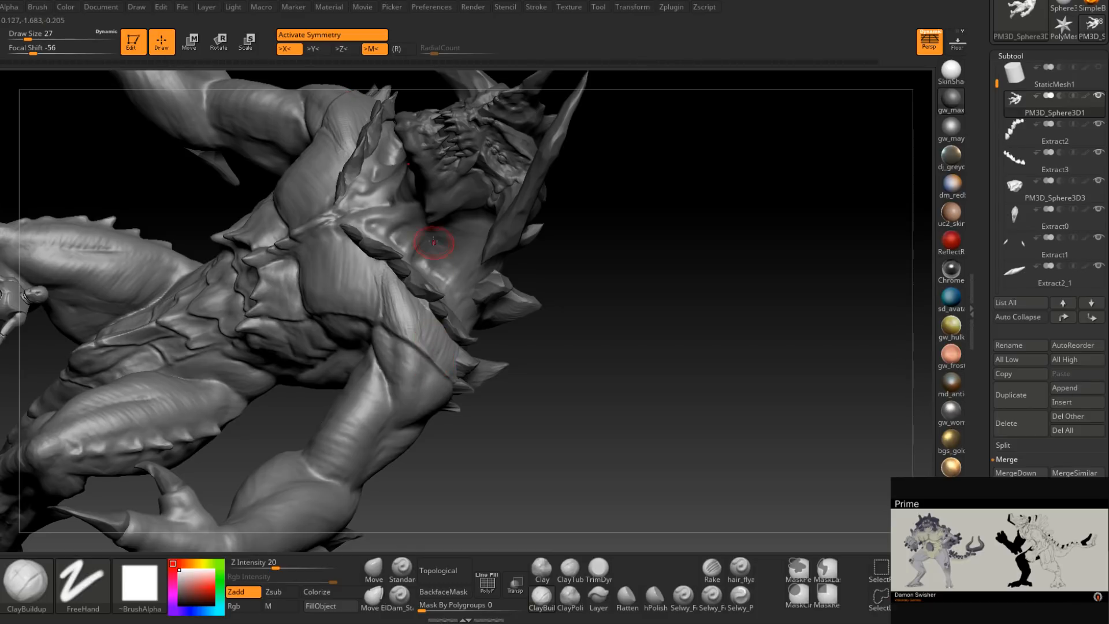
pyautogui.moveTo(434, 242); pyautogui.dragTo(372, 285, button='right')
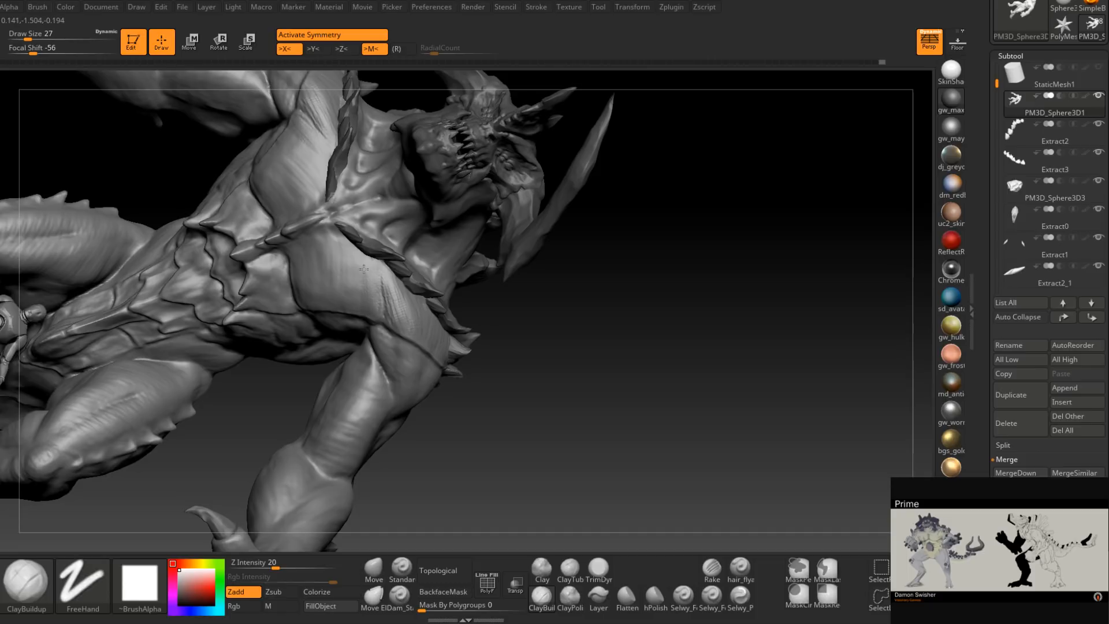
# Carve the groove separating the chest muscle from the front shoulder with Dam_Standard at draw size 17.
pyautogui.moveTo(354, 290); pyautogui.dragTo(382, 283, button='right')
pyautogui.click(401, 601)
pyautogui.press('space')
pyautogui.moveTo(386, 284); pyautogui.dragTo(375, 271)
pyautogui.press('space')
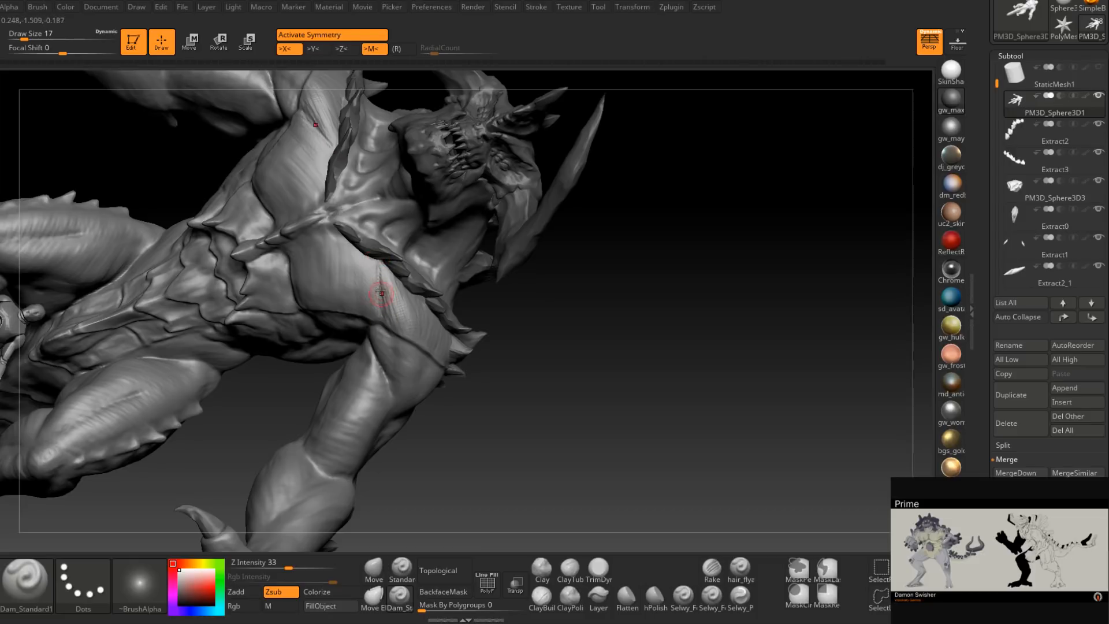
pyautogui.moveTo(382, 294); pyautogui.dragTo(383, 282, button='right')
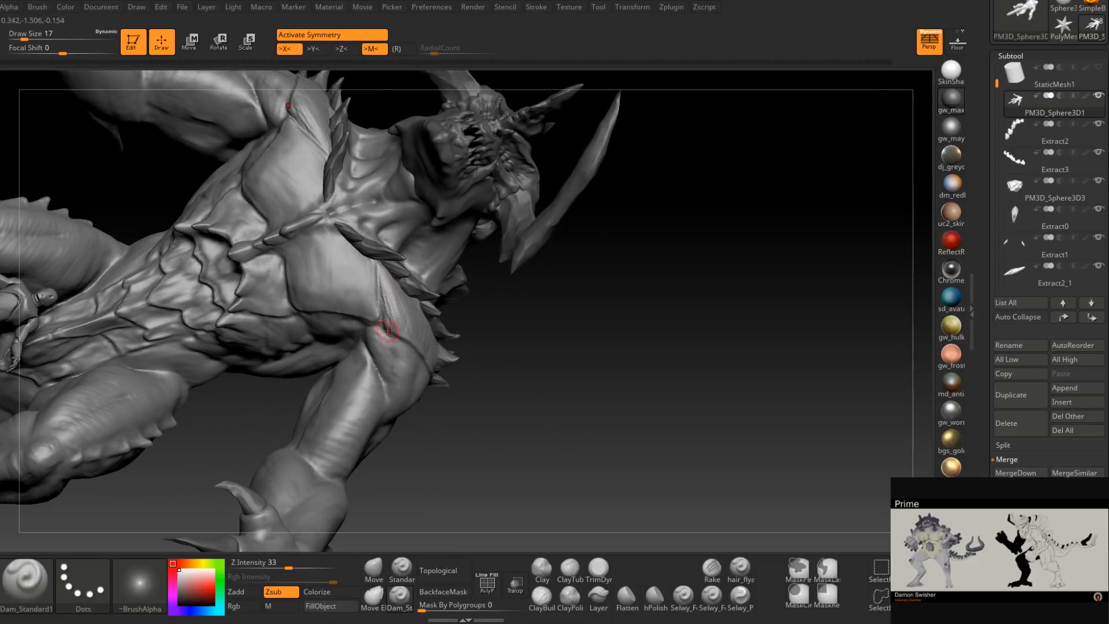
pyautogui.moveTo(394, 338); pyautogui.dragTo(386, 328, button='right')
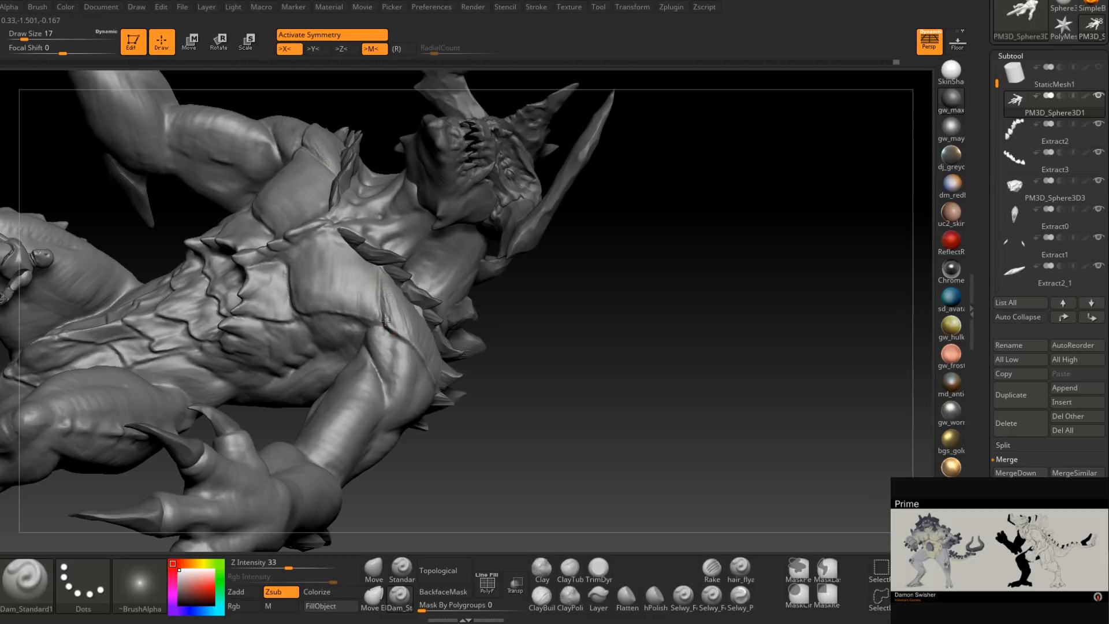
# Flatten the planes of the front shoulder muscle beside the groove with TrimDynamic at draw size 25.
pyautogui.moveTo(396, 340)
pyautogui.mouseDown(button='right')
pyautogui.moveTo(389, 329)
pyautogui.moveTo(416, 313)
pyautogui.moveTo(416, 300)
pyautogui.moveTo(392, 283)
pyautogui.moveTo(416, 332)
pyautogui.mouseUp(button='right')
pyautogui.click(599, 566)
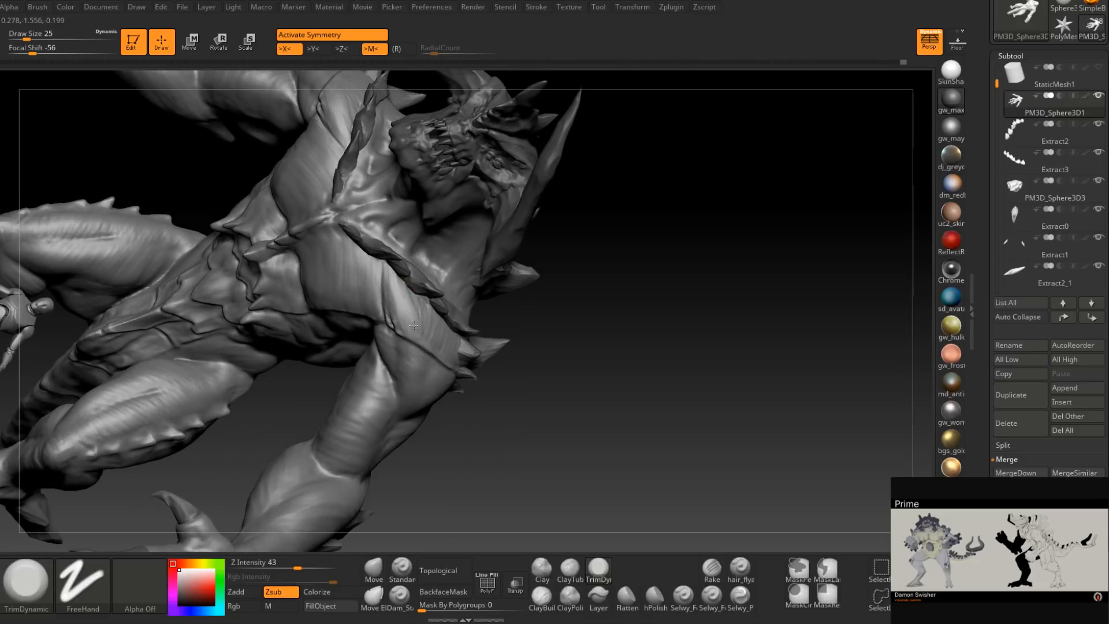
pyautogui.moveTo(391, 275)
pyautogui.mouseDown(button='right')
pyautogui.moveTo(370, 289)
pyautogui.moveTo(446, 334)
pyautogui.moveTo(429, 326)
pyautogui.moveTo(440, 333)
pyautogui.moveTo(437, 364)
pyautogui.moveTo(490, 364)
pyautogui.moveTo(488, 376)
pyautogui.moveTo(547, 361)
pyautogui.moveTo(546, 384)
pyautogui.moveTo(506, 395)
pyautogui.moveTo(487, 370)
pyautogui.moveTo(536, 362)
pyautogui.moveTo(550, 392)
pyautogui.moveTo(581, 408)
pyautogui.moveTo(560, 386)
pyautogui.mouseUp(button='right')
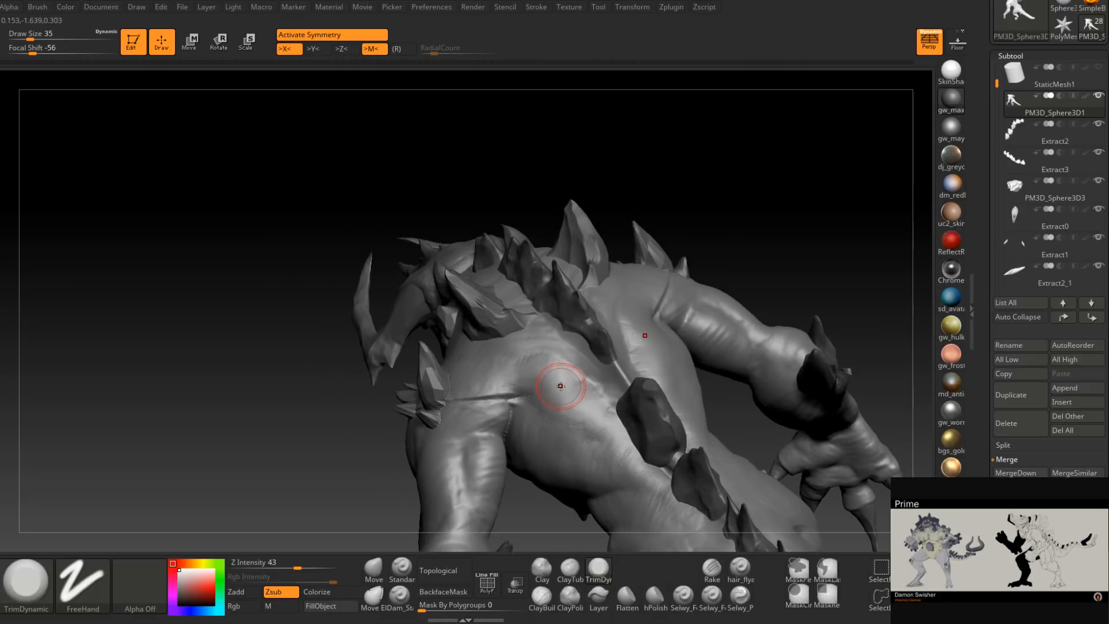
# Carve the crease behind the armpit below the shoulder blade with Dam_Standard at draw size 20.
pyautogui.click(403, 595)
pyautogui.moveTo(437, 497); pyautogui.dragTo(481, 482, button='right')
pyautogui.press('space')
pyautogui.moveTo(518, 400); pyautogui.dragTo(504, 399)
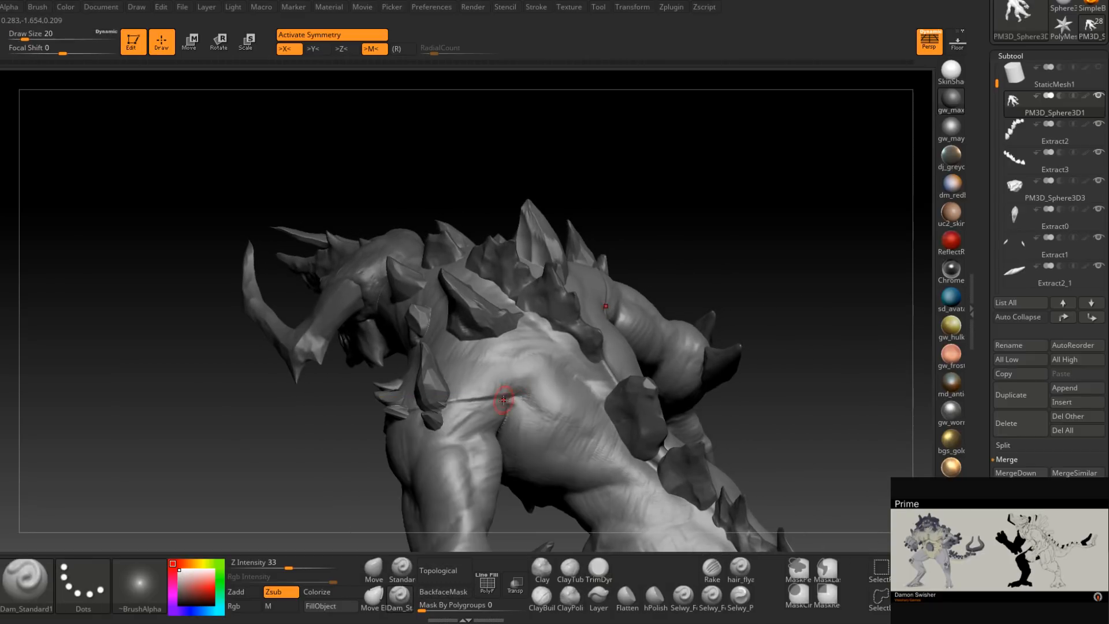
pyautogui.moveTo(517, 400)
pyautogui.mouseDown(button='right')
pyautogui.moveTo(531, 413)
pyautogui.moveTo(537, 403)
pyautogui.moveTo(467, 363)
pyautogui.mouseUp(button='right')
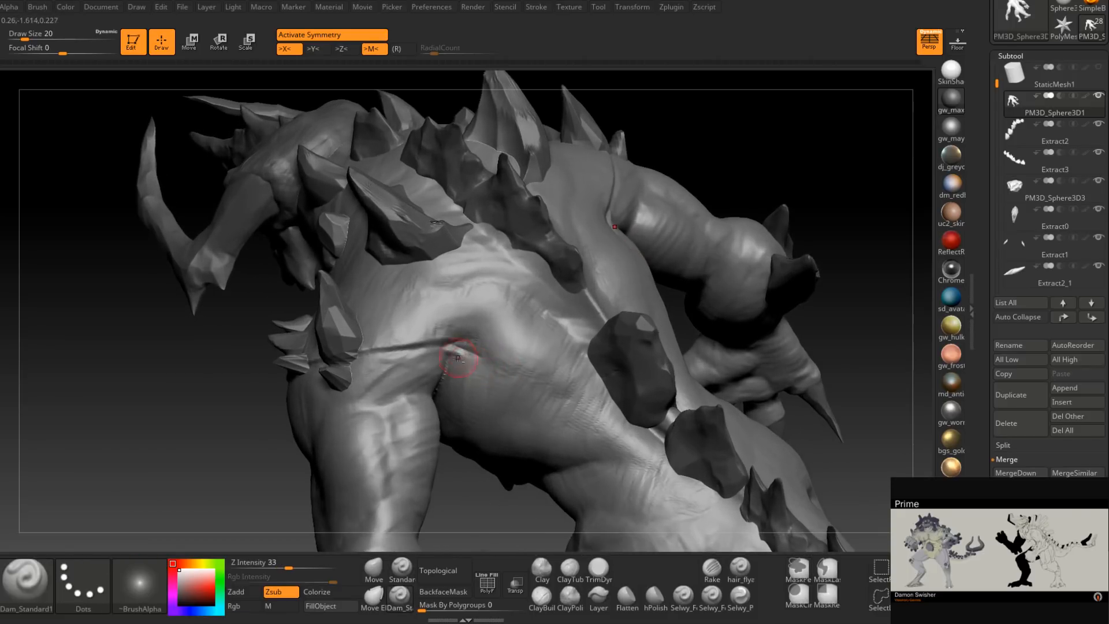
pyautogui.moveTo(493, 352); pyautogui.dragTo(598, 375)
# Extend the Dam_Standard crease from the armpit down the back to the lower spine plates.
pyautogui.moveTo(598, 375)
pyautogui.mouseDown(button='right')
pyautogui.moveTo(519, 370)
pyautogui.moveTo(574, 366)
pyautogui.moveTo(597, 388)
pyautogui.moveTo(523, 388)
pyautogui.moveTo(570, 343)
pyautogui.moveTo(569, 297)
pyautogui.mouseUp(button='right')
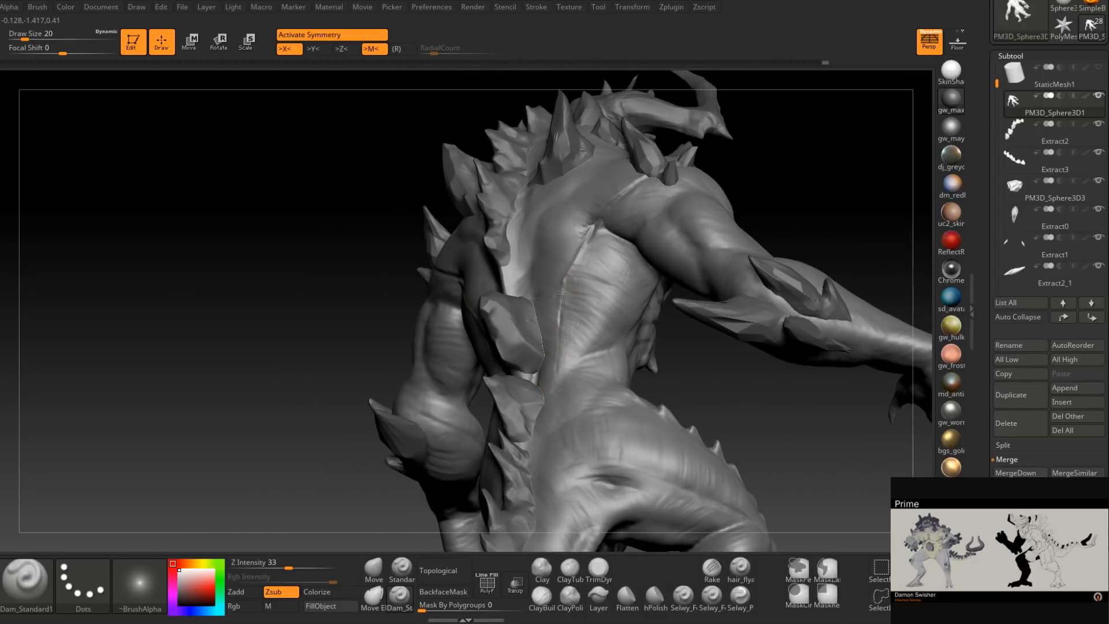
pyautogui.moveTo(572, 268); pyautogui.dragTo(559, 277, button='right')
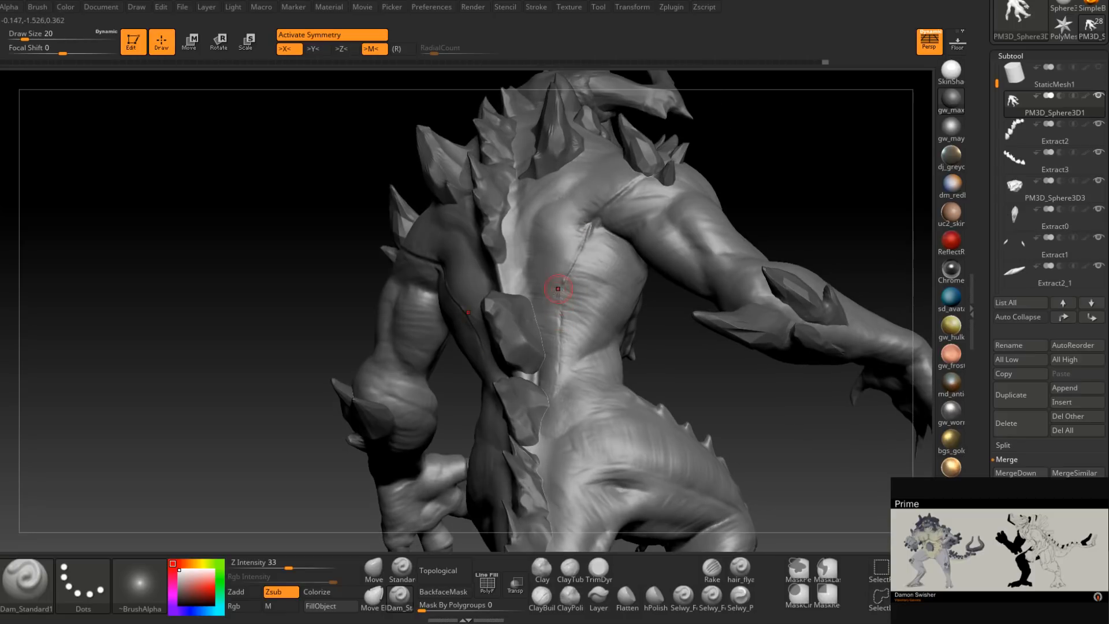
pyautogui.moveTo(557, 393); pyautogui.dragTo(531, 384, button='right')
pyautogui.moveTo(523, 360); pyautogui.dragTo(515, 411)
pyautogui.moveTo(519, 408)
pyautogui.mouseDown(button='right')
pyautogui.moveTo(549, 312)
pyautogui.moveTo(525, 241)
pyautogui.moveTo(492, 306)
pyautogui.moveTo(470, 301)
pyautogui.mouseUp(button='right')
# Build up the back muscle along the long crease beside the spine with ClayBuildup at draw size 29.
pyautogui.click(550, 594)
pyautogui.moveTo(468, 315)
pyautogui.mouseDown()
pyautogui.moveTo(474, 306)
pyautogui.moveTo(469, 321)
pyautogui.mouseUp()
pyautogui.moveTo(469, 322); pyautogui.dragTo(489, 361, button='right')
pyautogui.press('space')
pyautogui.moveTo(489, 362); pyautogui.dragTo(493, 361)
pyautogui.moveTo(489, 343); pyautogui.dragTo(483, 368)
pyautogui.moveTo(488, 326); pyautogui.dragTo(480, 339)
pyautogui.moveTo(478, 315); pyautogui.dragTo(508, 374, button='right')
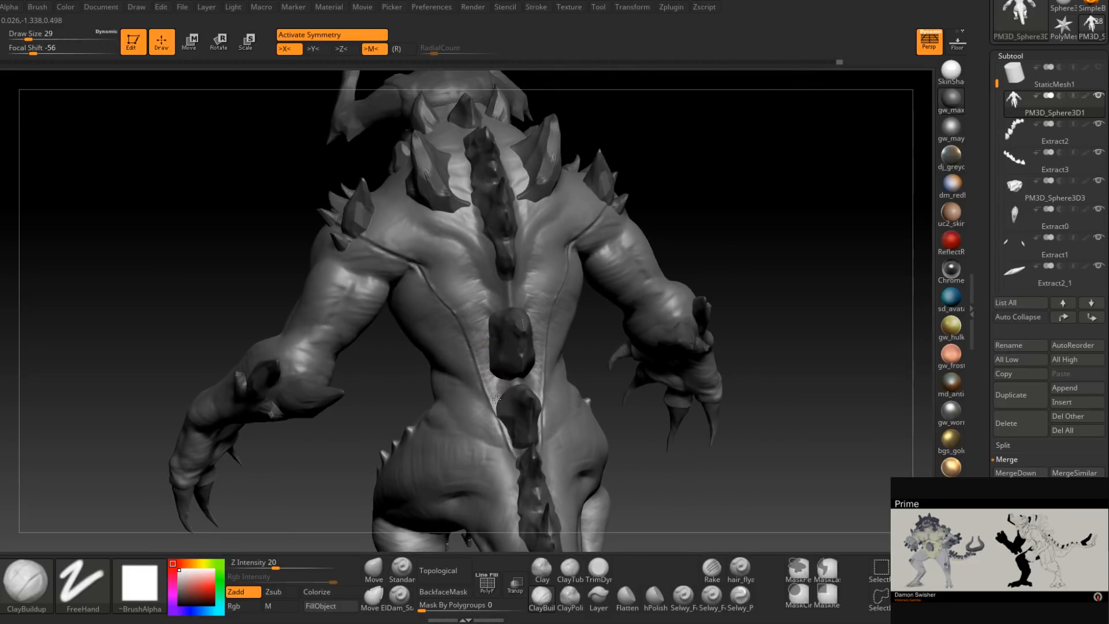
pyautogui.moveTo(497, 377); pyautogui.dragTo(500, 406, button='right')
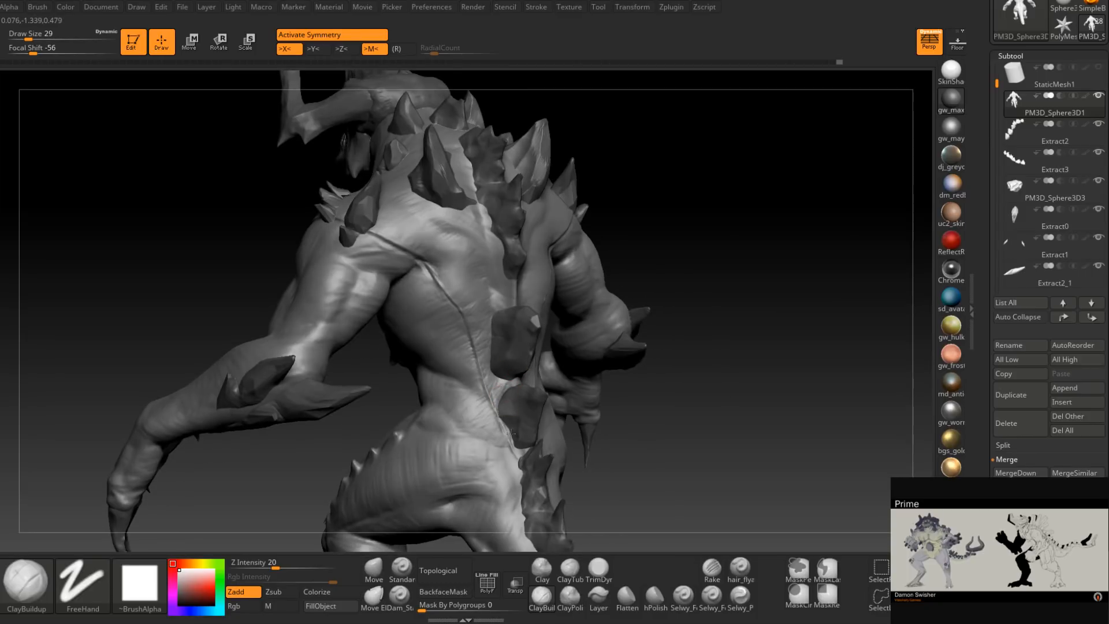
pyautogui.moveTo(443, 272); pyautogui.dragTo(431, 266)
# Flatten the upper back planes between the shoulder blade and spine with TrimDynamic at draw size 23.
pyautogui.moveTo(444, 273); pyautogui.dragTo(553, 268, button='right')
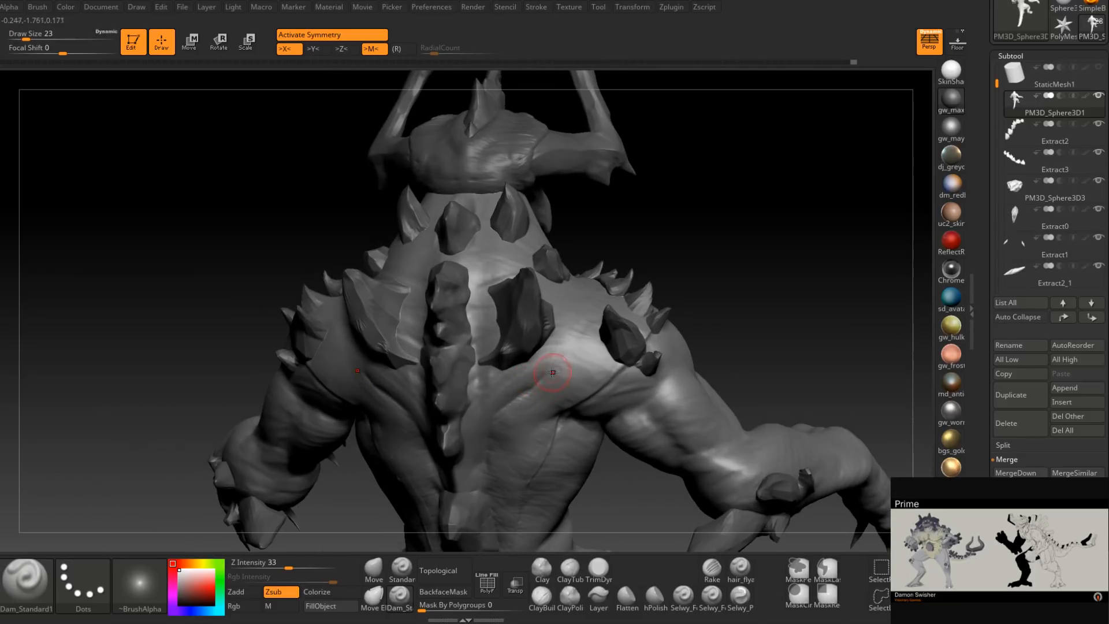
pyautogui.click(598, 569)
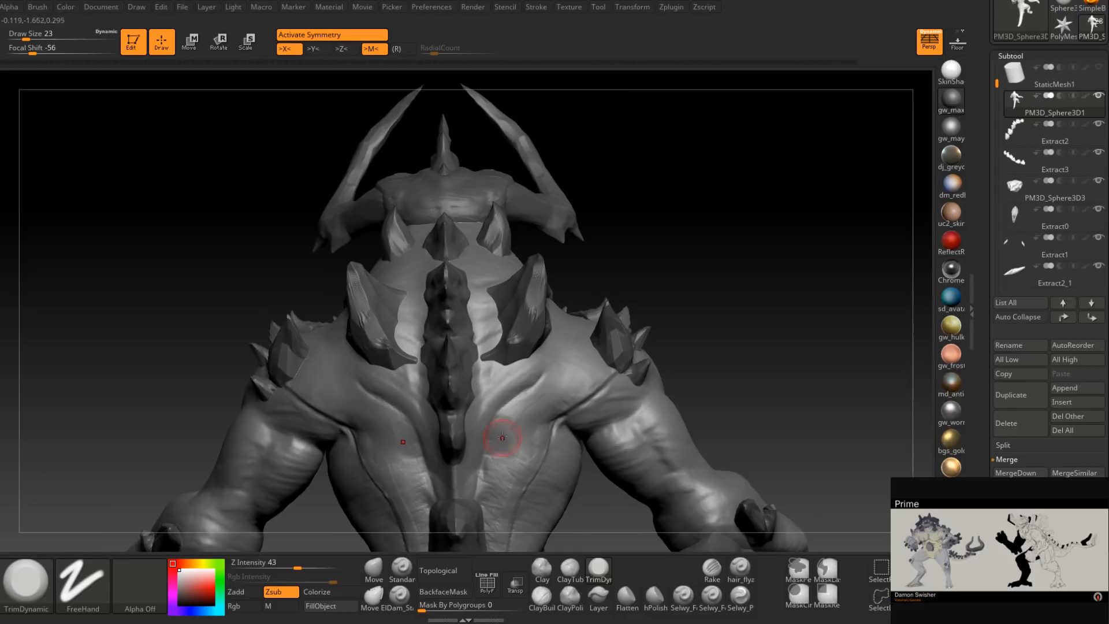
pyautogui.moveTo(503, 438); pyautogui.dragTo(511, 371, button='right')
pyautogui.moveTo(509, 428); pyautogui.dragTo(477, 466, button='right')
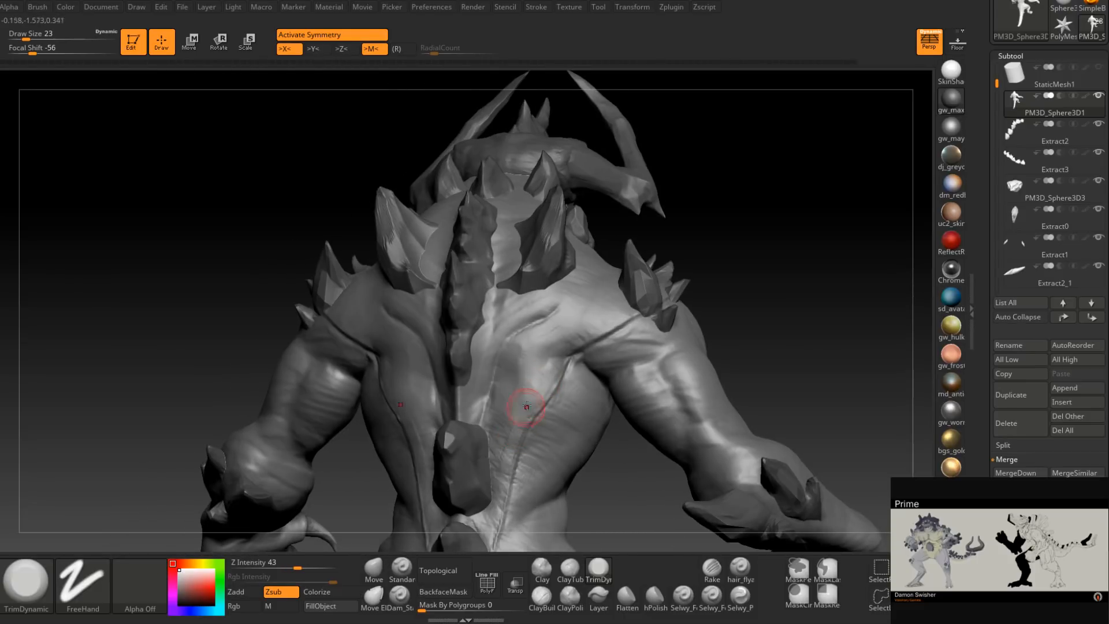
pyautogui.moveTo(496, 397)
pyautogui.mouseDown(button='right')
pyautogui.moveTo(507, 375)
pyautogui.moveTo(503, 391)
pyautogui.mouseUp(button='right')
pyautogui.moveTo(475, 454); pyautogui.dragTo(443, 475, button='right')
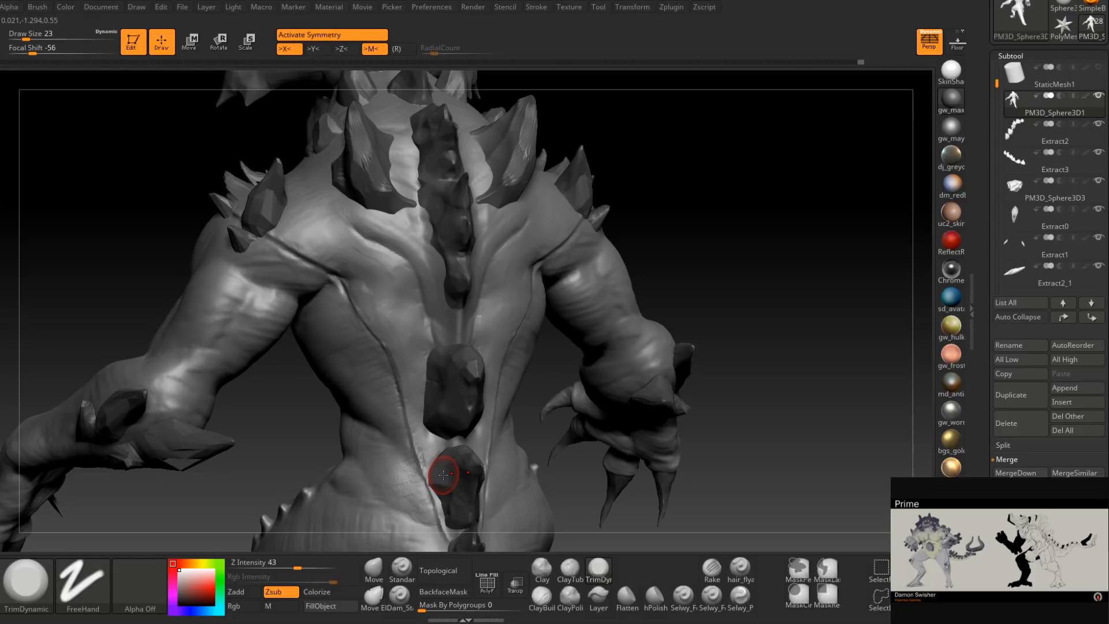
# Trim the muscle planes beside the mid-back spine plates with TrimDynamic at draw size 23.
pyautogui.moveTo(520, 334)
pyautogui.mouseDown(button='right')
pyautogui.moveTo(521, 300)
pyautogui.moveTo(465, 291)
pyautogui.moveTo(524, 322)
pyautogui.moveTo(526, 347)
pyautogui.moveTo(528, 329)
pyautogui.mouseUp(button='right')
pyautogui.moveTo(528, 329)
pyautogui.mouseDown(button='right')
pyautogui.moveTo(555, 327)
pyautogui.moveTo(535, 324)
pyautogui.mouseUp(button='right')
pyautogui.keyDown('alt'); pyautogui.moveTo(693, 297); pyautogui.dragTo(679, 288, button='right'); pyautogui.keyUp('alt')
pyautogui.moveTo(679, 287)
pyautogui.keyDown('ctrl'); pyautogui.mouseDown(button='right')
pyautogui.moveTo(694, 302)
pyautogui.moveTo(602, 332)
pyautogui.moveTo(622, 329)
pyautogui.mouseUp(button='right'); pyautogui.keyUp('ctrl')
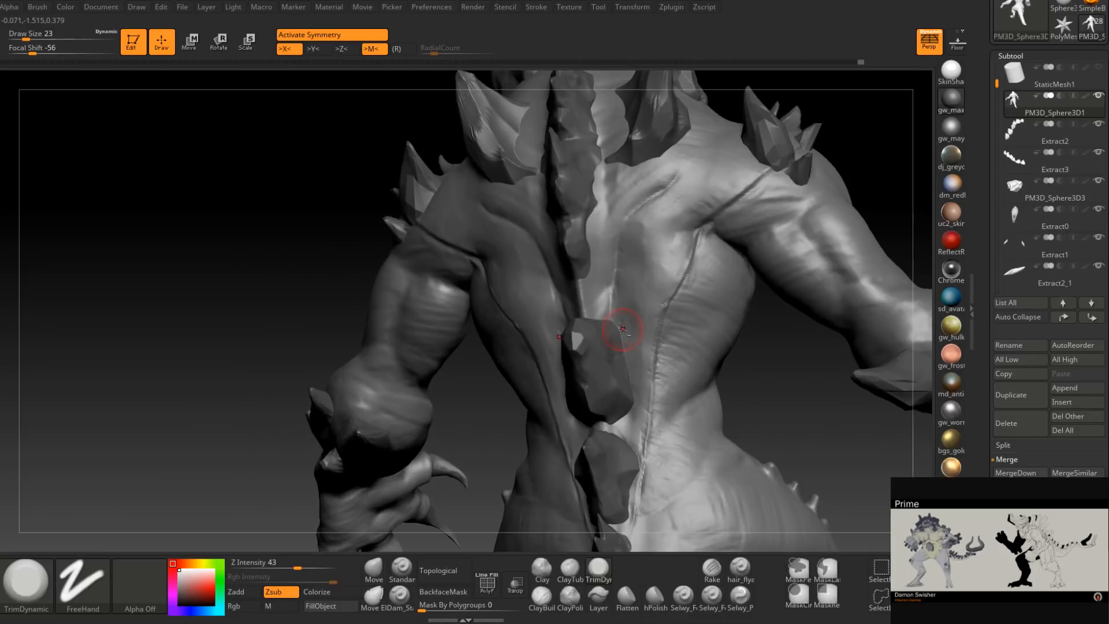
pyautogui.moveTo(623, 329); pyautogui.dragTo(541, 312, button='right')
pyautogui.moveTo(636, 283); pyautogui.dragTo(593, 350, button='right')
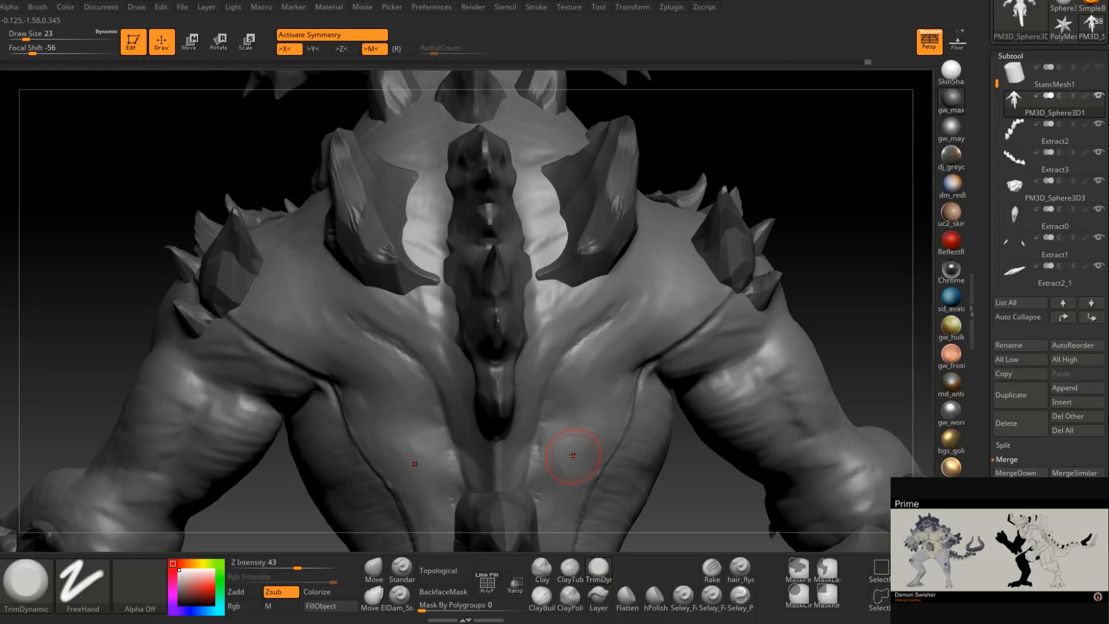
# Deepen the crease from the shoulder spikes to the armpit with Dam_Standard at draw size 12.
pyautogui.click(399, 597)
pyautogui.moveTo(572, 437); pyautogui.dragTo(639, 335, button='right')
pyautogui.press('ctrl')
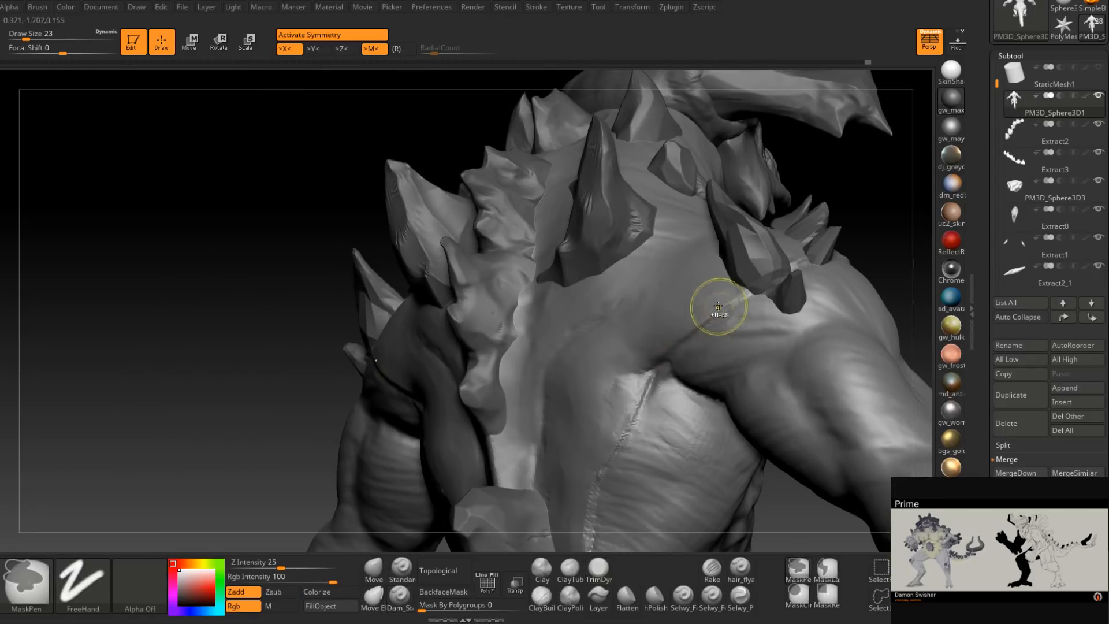
pyautogui.moveTo(718, 307); pyautogui.dragTo(737, 301, button='right')
pyautogui.press('s')
pyautogui.moveTo(738, 311); pyautogui.dragTo(714, 318)
pyautogui.moveTo(714, 319); pyautogui.dragTo(780, 307, button='right')
pyautogui.moveTo(739, 297); pyautogui.dragTo(669, 345)
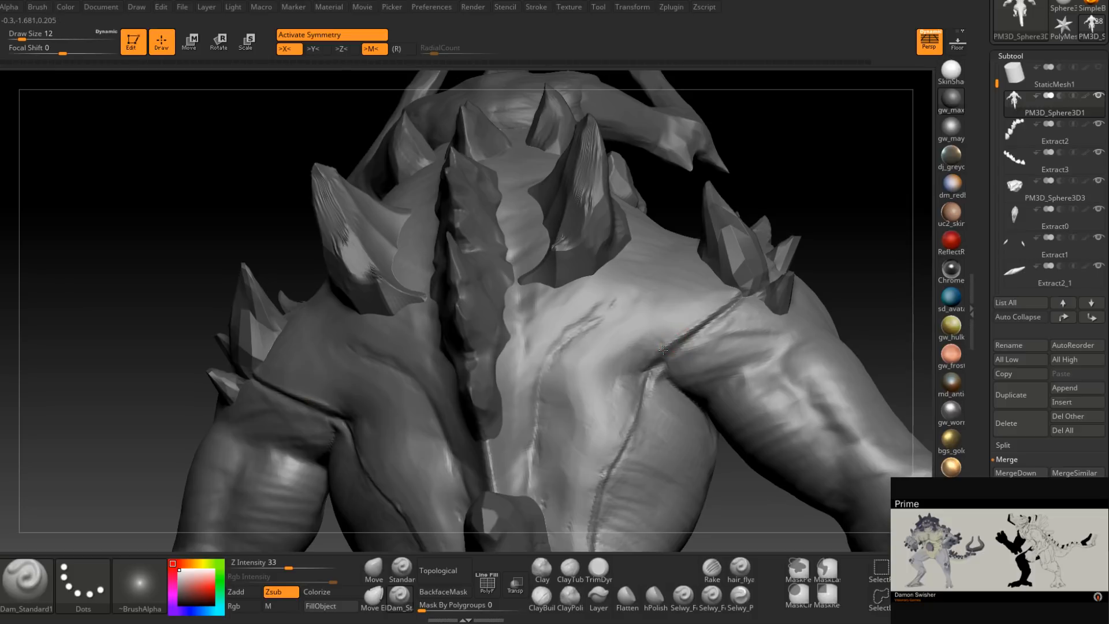
# Continue the inner end of the shoulder crease onto the shoulder blade with Dam_Standard at draw size 12.
pyautogui.moveTo(649, 363); pyautogui.dragTo(651, 359, button='right')
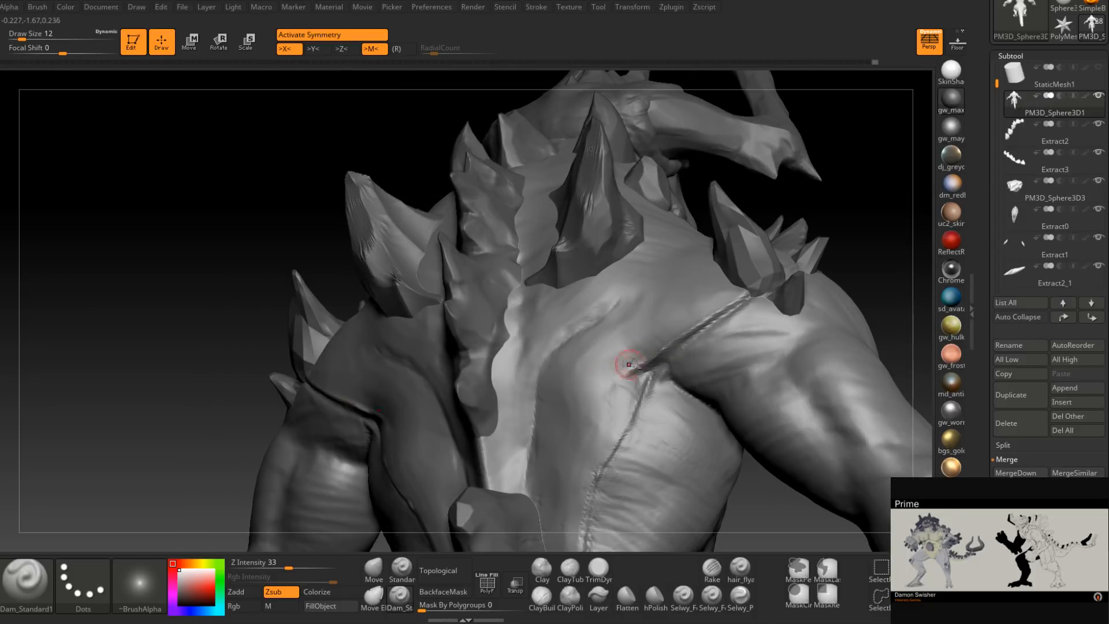
pyautogui.moveTo(670, 358); pyautogui.dragTo(624, 383)
pyautogui.moveTo(624, 384); pyautogui.dragTo(651, 379, button='right')
pyautogui.moveTo(658, 364); pyautogui.dragTo(613, 385)
pyautogui.moveTo(677, 352); pyautogui.dragTo(667, 394, button='right')
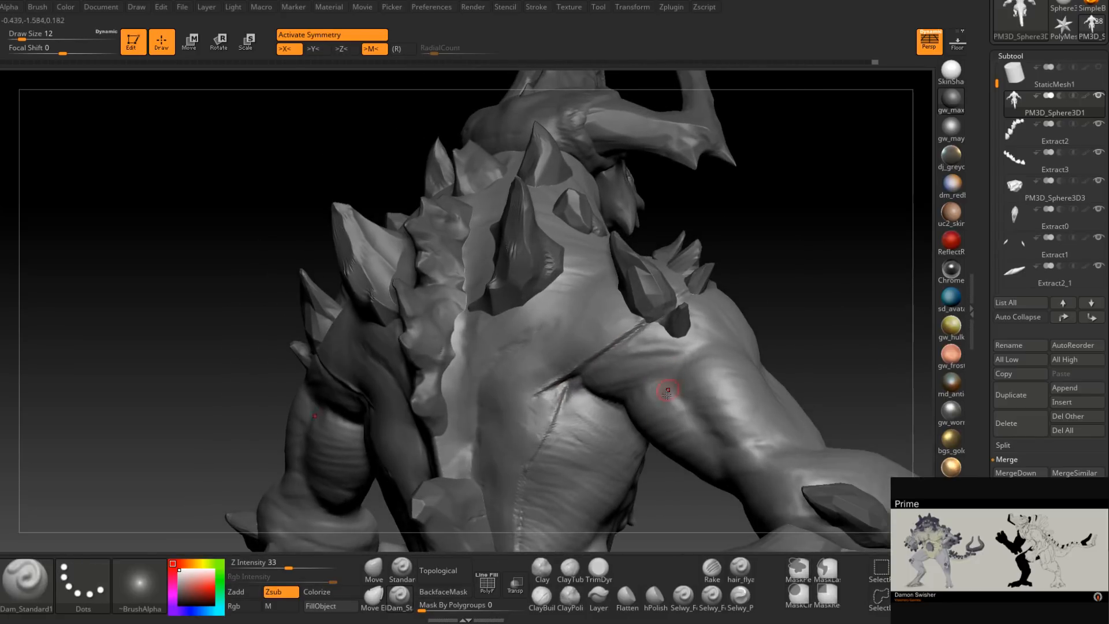
# Build up the rear shoulder muscle just below the crease with ClayBuildup at draw size 33.
pyautogui.click(543, 597)
pyautogui.moveTo(649, 354); pyautogui.dragTo(702, 347, button='right')
pyautogui.press('space')
pyautogui.moveTo(645, 346)
pyautogui.mouseDown()
pyautogui.moveTo(614, 358)
pyautogui.moveTo(631, 344)
pyautogui.moveTo(642, 344)
pyautogui.moveTo(613, 367)
pyautogui.mouseUp()
pyautogui.moveTo(640, 363)
pyautogui.mouseDown(button='right')
pyautogui.moveTo(636, 393)
pyautogui.moveTo(649, 372)
pyautogui.moveTo(640, 347)
pyautogui.mouseUp(button='right')
pyautogui.press('space')
pyautogui.moveTo(637, 349); pyautogui.dragTo(641, 349)
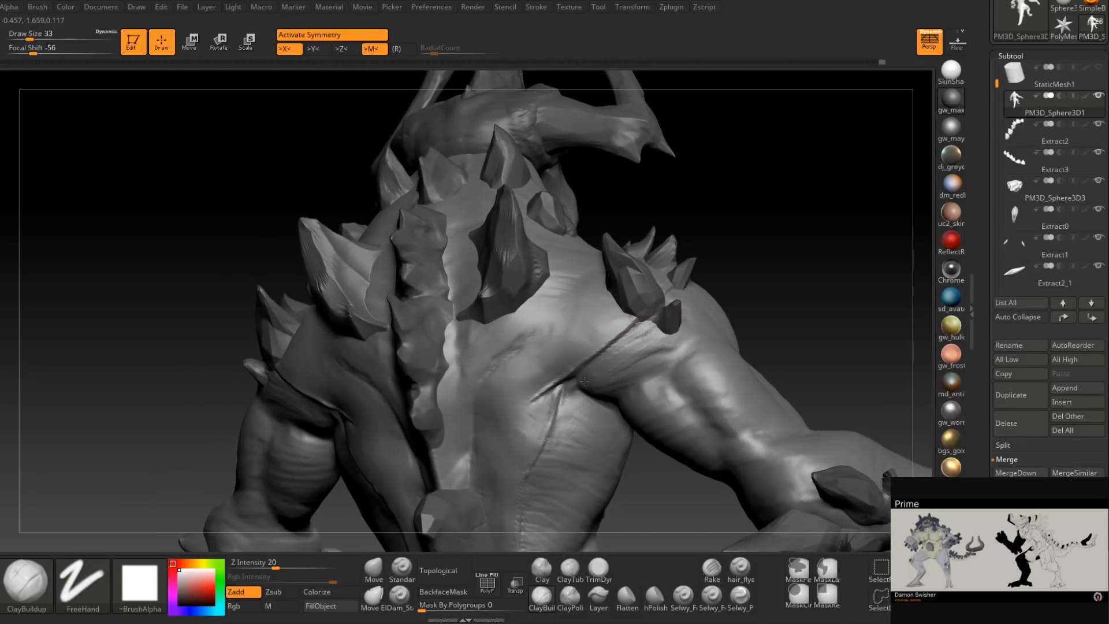
pyautogui.moveTo(593, 379); pyautogui.dragTo(651, 356)
# Add ClayBuildup muscle strands from the back of the armpit toward the shoulder spikes at draw size 33.
pyautogui.moveTo(688, 348)
pyautogui.mouseDown(button='right')
pyautogui.moveTo(627, 361)
pyautogui.moveTo(701, 328)
pyautogui.moveTo(589, 375)
pyautogui.mouseUp(button='right')
pyautogui.moveTo(589, 375); pyautogui.dragTo(572, 395)
pyautogui.moveTo(572, 395); pyautogui.dragTo(621, 372, button='right')
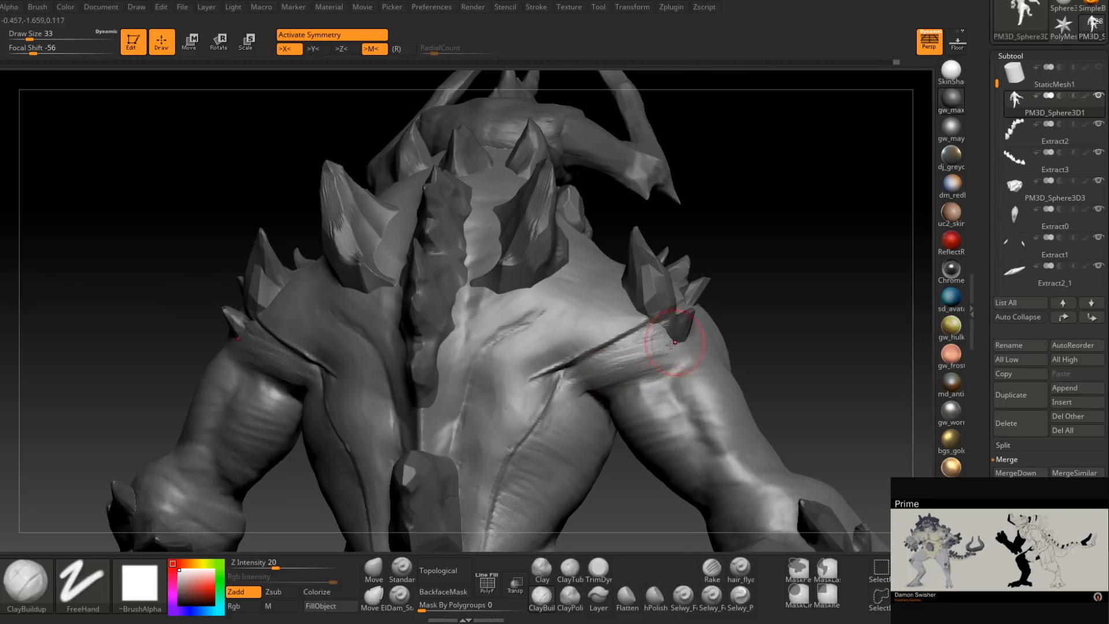
pyautogui.moveTo(624, 378)
pyautogui.mouseDown(button='right')
pyautogui.moveTo(648, 386)
pyautogui.moveTo(676, 321)
pyautogui.moveTo(700, 316)
pyautogui.mouseUp(button='right')
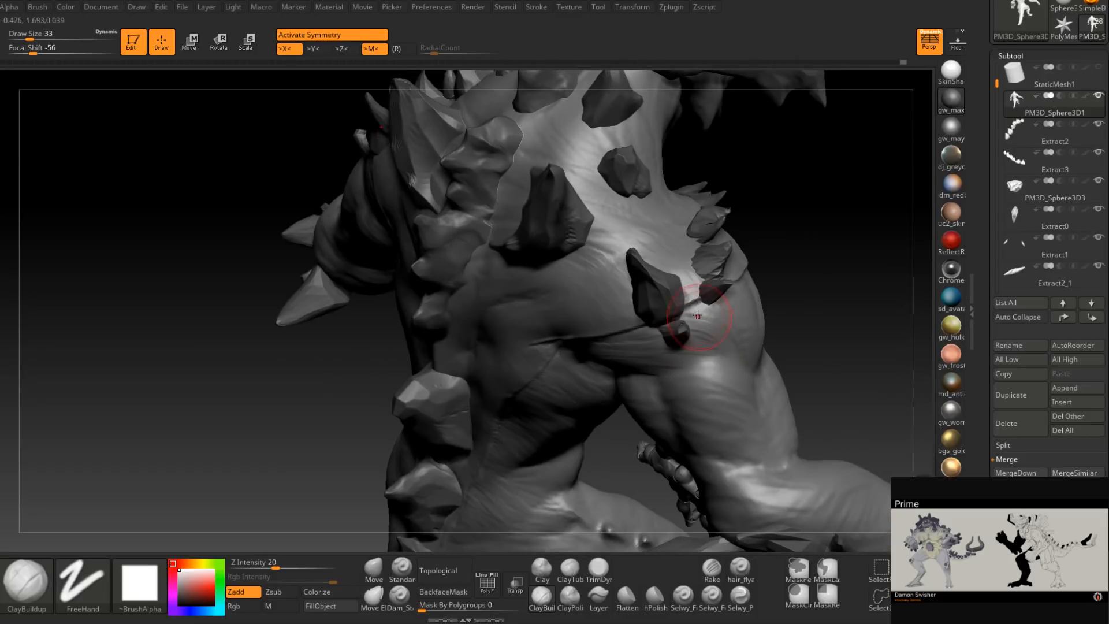
pyautogui.moveTo(732, 354); pyautogui.dragTo(701, 344, button='right')
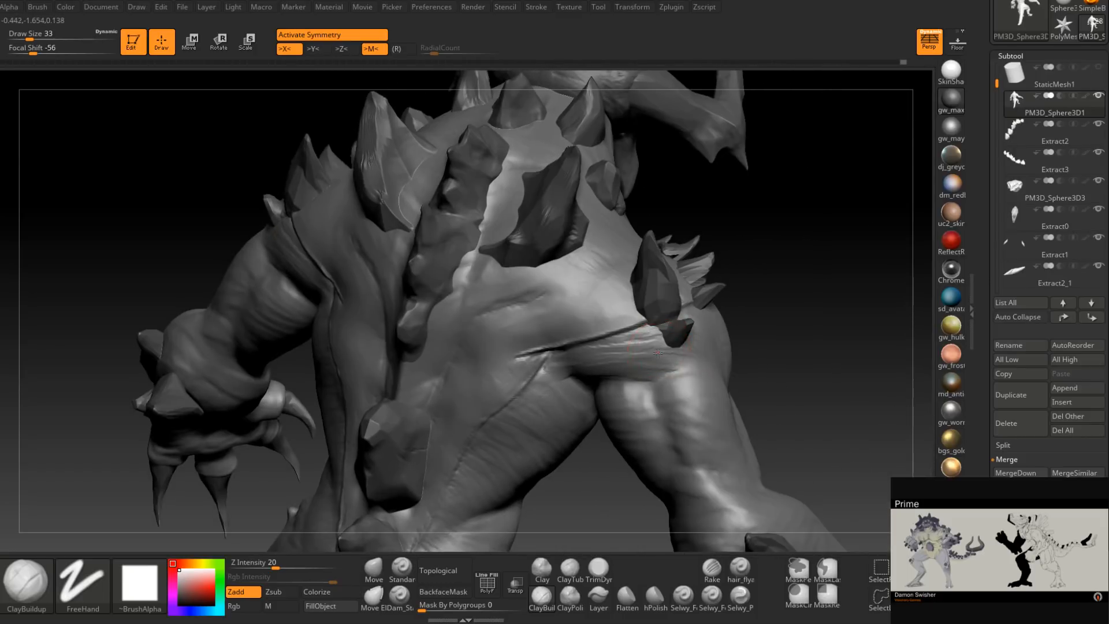
# Flatten the rear shoulder muscle between the shoulder crease and the back of the upper arm with TrimDynamic at draw size 27.
pyautogui.press('[')
pyautogui.click(598, 572)
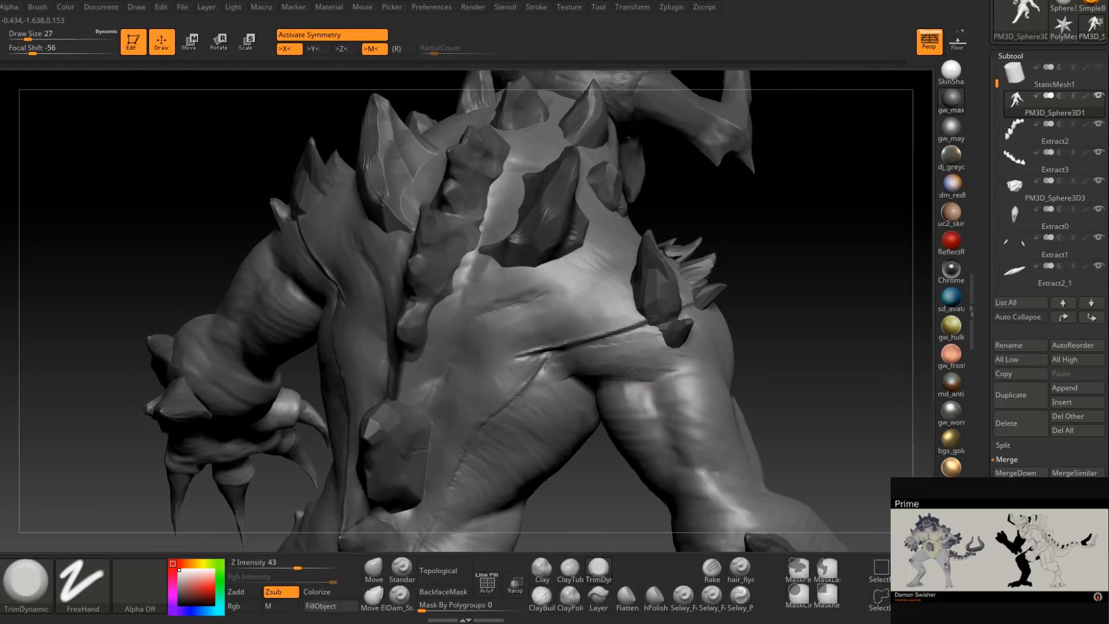
pyautogui.moveTo(636, 371); pyautogui.dragTo(695, 333, button='right')
pyautogui.moveTo(716, 331); pyautogui.dragTo(692, 341, button='right')
pyautogui.moveTo(598, 369)
pyautogui.mouseDown(button='right')
pyautogui.moveTo(507, 446)
pyautogui.moveTo(585, 329)
pyautogui.moveTo(605, 365)
pyautogui.moveTo(578, 416)
pyautogui.mouseUp(button='right')
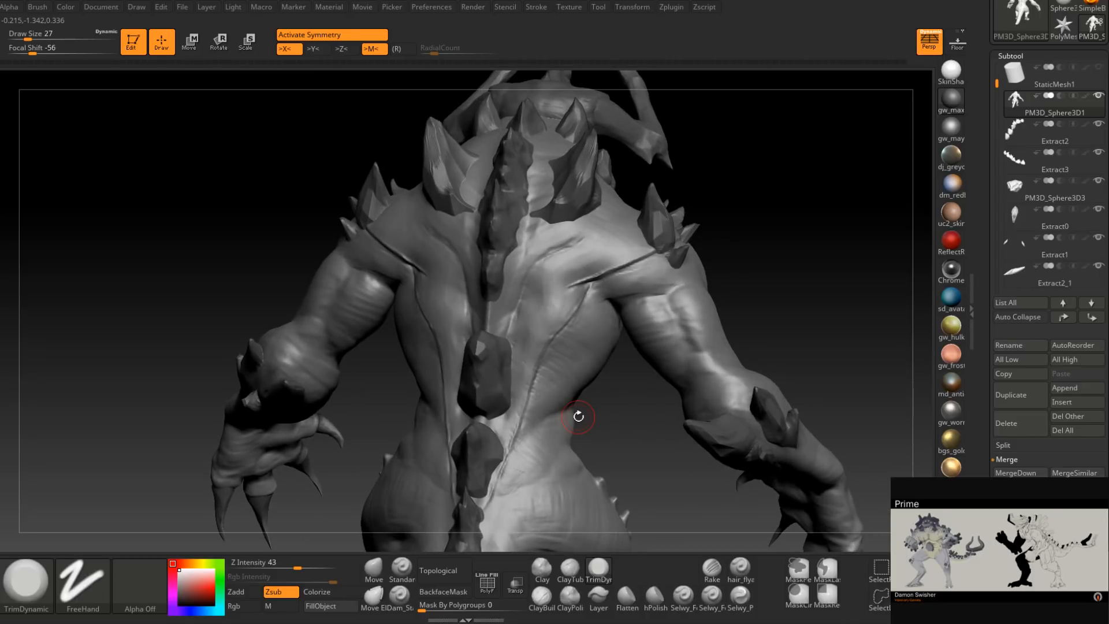
pyautogui.moveTo(617, 274); pyautogui.dragTo(570, 359, button='right')
# Sharpen the inner end of the shoulder crease where it meets the shoulder blade with Dam_Standard at draw size 11.
pyautogui.click(400, 597)
pyautogui.moveTo(606, 393); pyautogui.dragTo(549, 377, button='right')
pyautogui.press('space')
pyautogui.click(584, 299)
pyautogui.moveTo(549, 328); pyautogui.dragTo(584, 292, button='right')
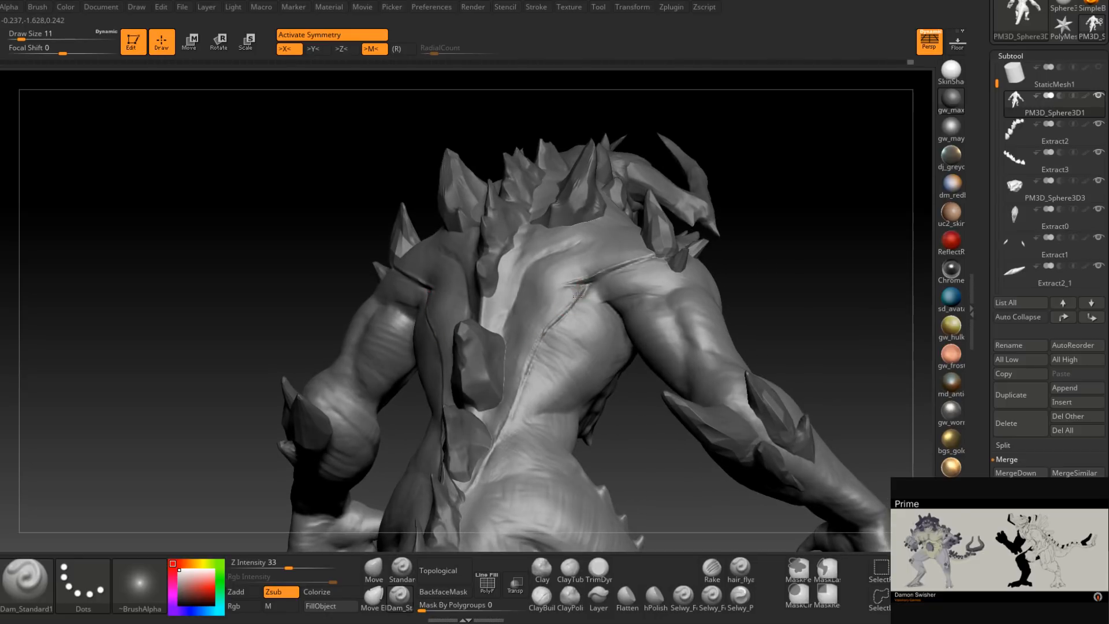
pyautogui.keyDown('shift'); pyautogui.moveTo(535, 352); pyautogui.dragTo(537, 366, button='right'); pyautogui.keyUp('shift')
# Build up the top of the biceps just below the front shoulder muscle with ClayBuildup at draw sizes 20 and 29.
pyautogui.moveTo(498, 496)
pyautogui.mouseDown(button='right')
pyautogui.moveTo(567, 376)
pyautogui.moveTo(528, 378)
pyautogui.moveTo(558, 399)
pyautogui.moveTo(507, 408)
pyautogui.mouseUp(button='right')
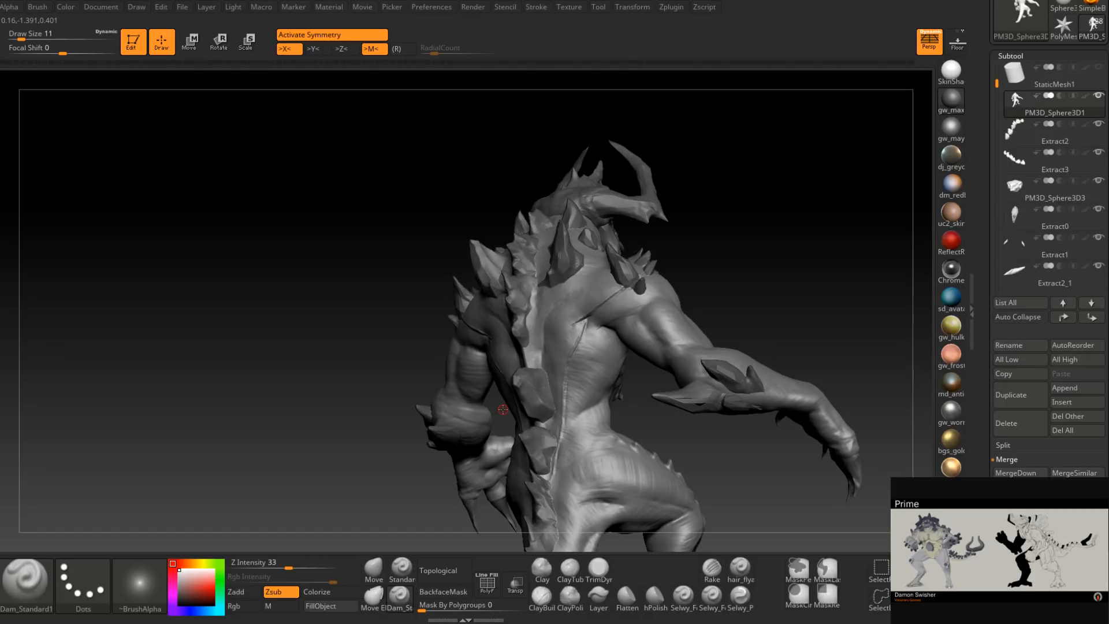
pyautogui.moveTo(503, 410)
pyautogui.mouseDown(button='right')
pyautogui.moveTo(634, 392)
pyautogui.moveTo(671, 346)
pyautogui.moveTo(679, 274)
pyautogui.moveTo(657, 343)
pyautogui.moveTo(578, 369)
pyautogui.mouseUp(button='right')
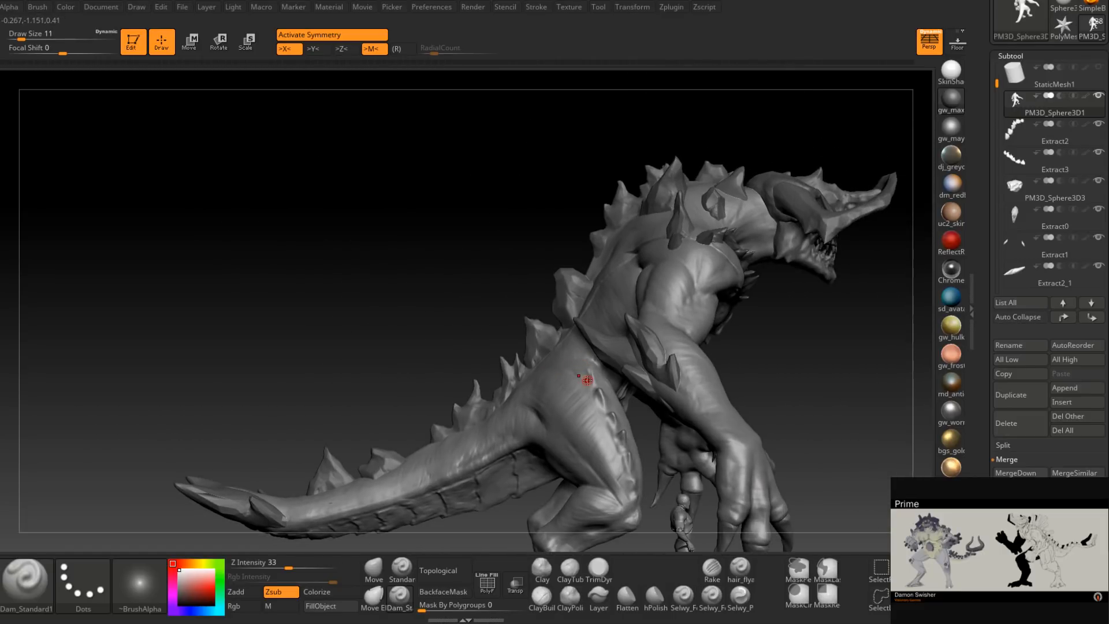
pyautogui.moveTo(588, 379)
pyautogui.mouseDown(button='right')
pyautogui.moveTo(694, 311)
pyautogui.moveTo(647, 363)
pyautogui.moveTo(743, 322)
pyautogui.moveTo(722, 347)
pyautogui.moveTo(720, 376)
pyautogui.moveTo(739, 331)
pyautogui.moveTo(774, 497)
pyautogui.moveTo(673, 484)
pyautogui.mouseUp(button='right')
pyautogui.press('ctrl')
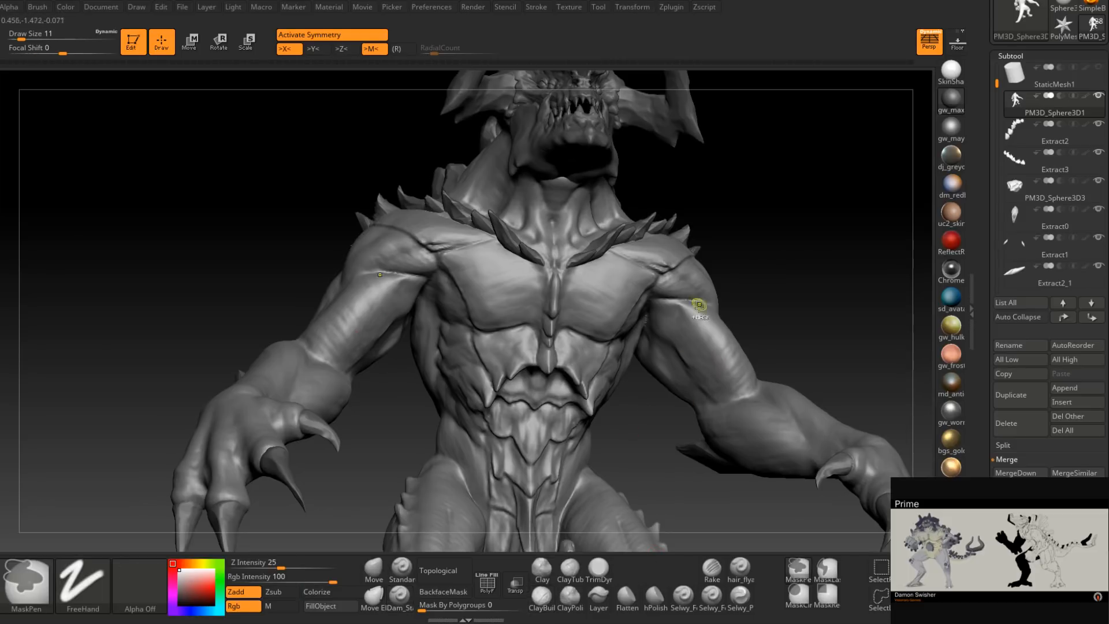
pyautogui.keyDown('ctrl'); pyautogui.moveTo(700, 298); pyautogui.dragTo(673, 317, button='right'); pyautogui.keyUp('ctrl')
pyautogui.press('space')
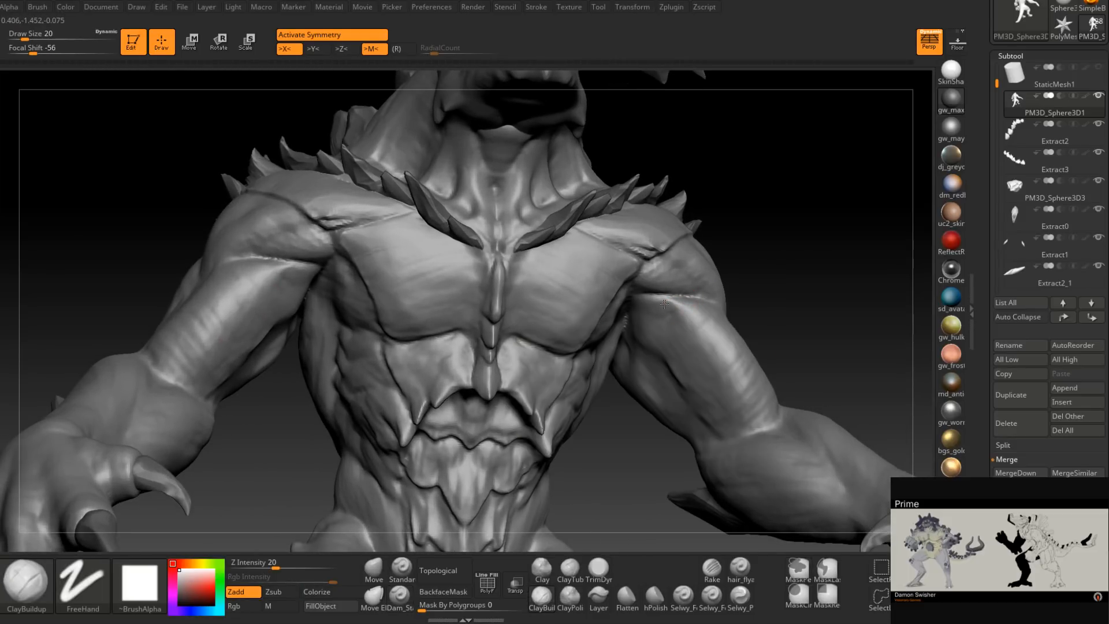
pyautogui.moveTo(677, 310); pyautogui.dragTo(681, 312, button='right')
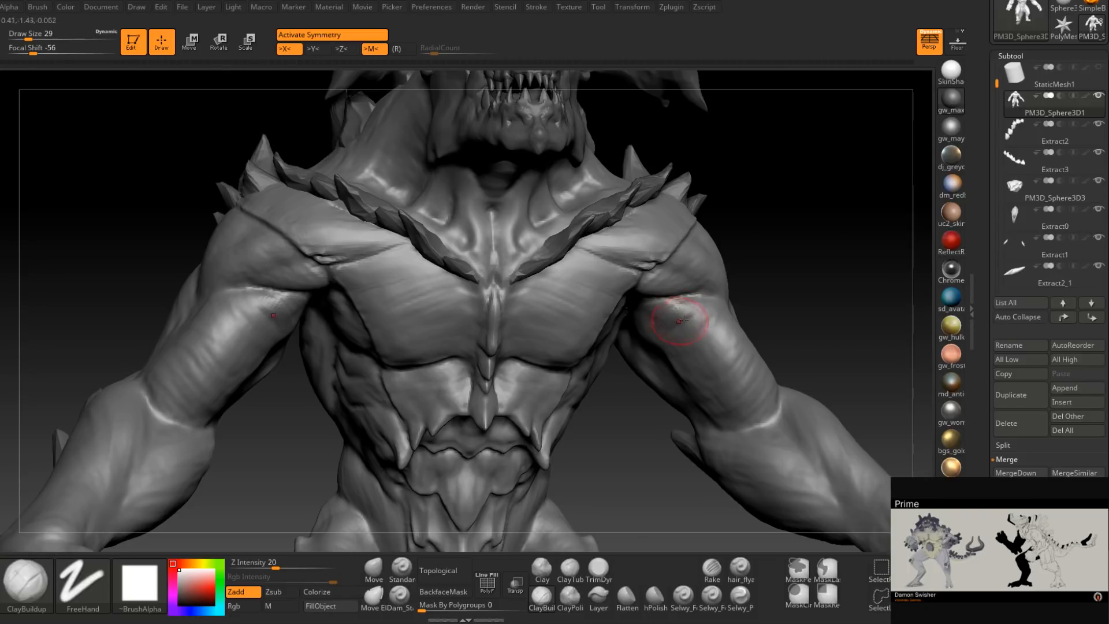
pyautogui.moveTo(668, 309); pyautogui.dragTo(687, 306, button='right')
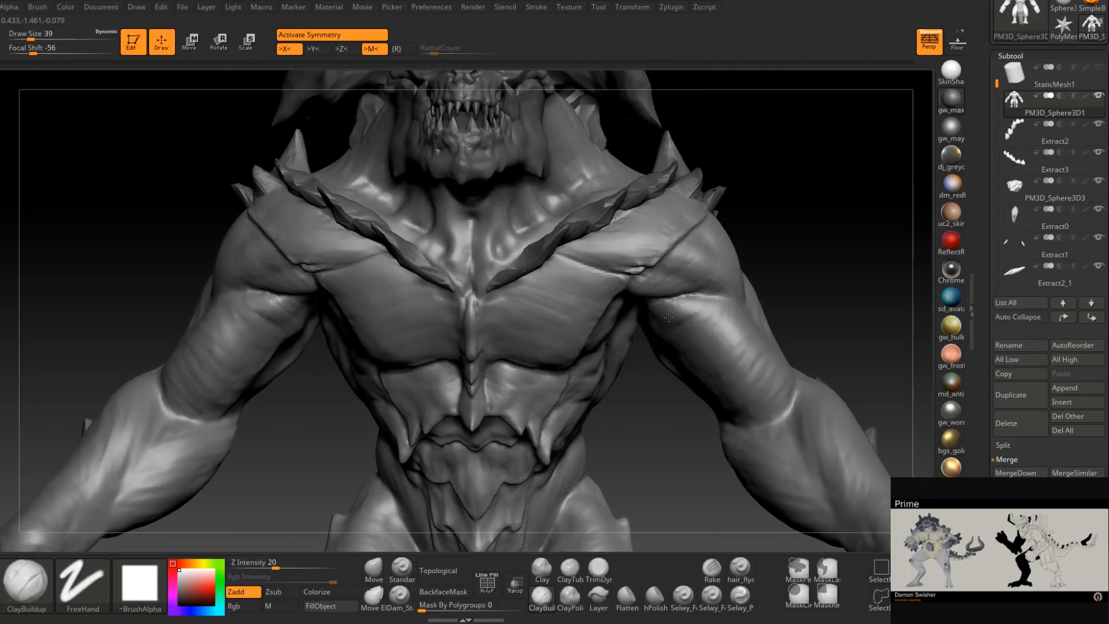
# Layer ClayBuildup strokes across the biceps from the shoulder muscle down to the elbow at draw size 39.
pyautogui.moveTo(719, 343); pyautogui.dragTo(649, 361, button='right')
pyautogui.moveTo(670, 307)
pyautogui.mouseDown()
pyautogui.moveTo(647, 329)
pyautogui.moveTo(679, 331)
pyautogui.moveTo(690, 355)
pyautogui.moveTo(679, 375)
pyautogui.moveTo(716, 364)
pyautogui.moveTo(702, 376)
pyautogui.moveTo(706, 396)
pyautogui.mouseUp()
pyautogui.moveTo(706, 397); pyautogui.dragTo(654, 406, button='right')
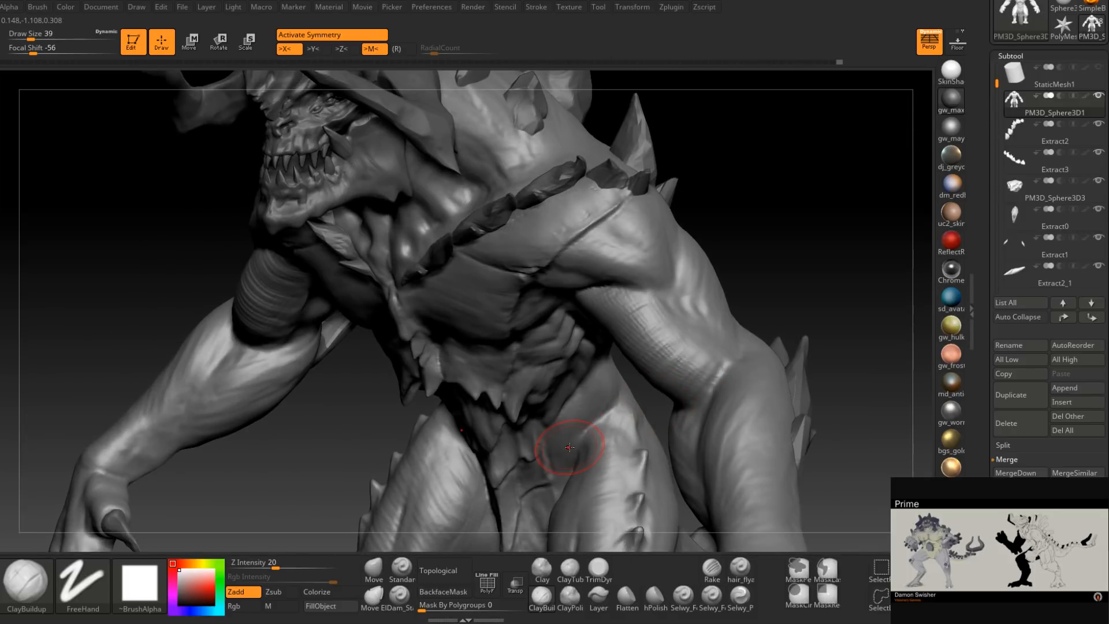
pyautogui.moveTo(570, 447)
pyautogui.mouseDown(button='right')
pyautogui.moveTo(654, 315)
pyautogui.moveTo(635, 306)
pyautogui.mouseUp(button='right')
# Bulk out the inner side of the biceps near the armpit with ClayBuildup at draw sizes 35 and 20.
pyautogui.press('space')
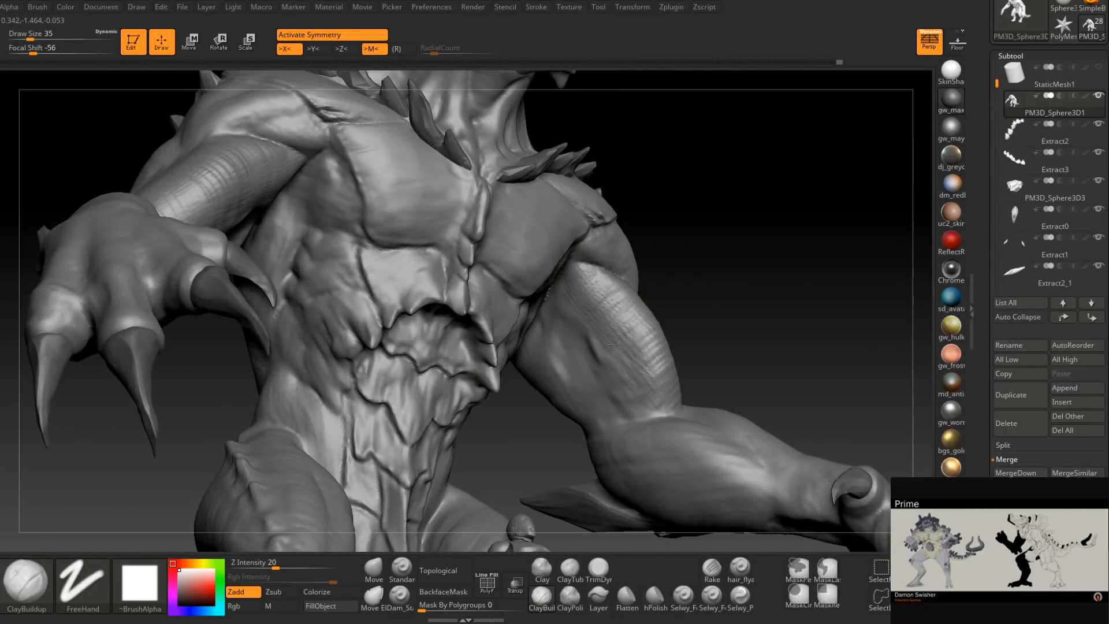
pyautogui.moveTo(652, 378); pyautogui.dragTo(598, 314, button='right')
pyautogui.press('space')
pyautogui.moveTo(588, 309); pyautogui.dragTo(568, 283)
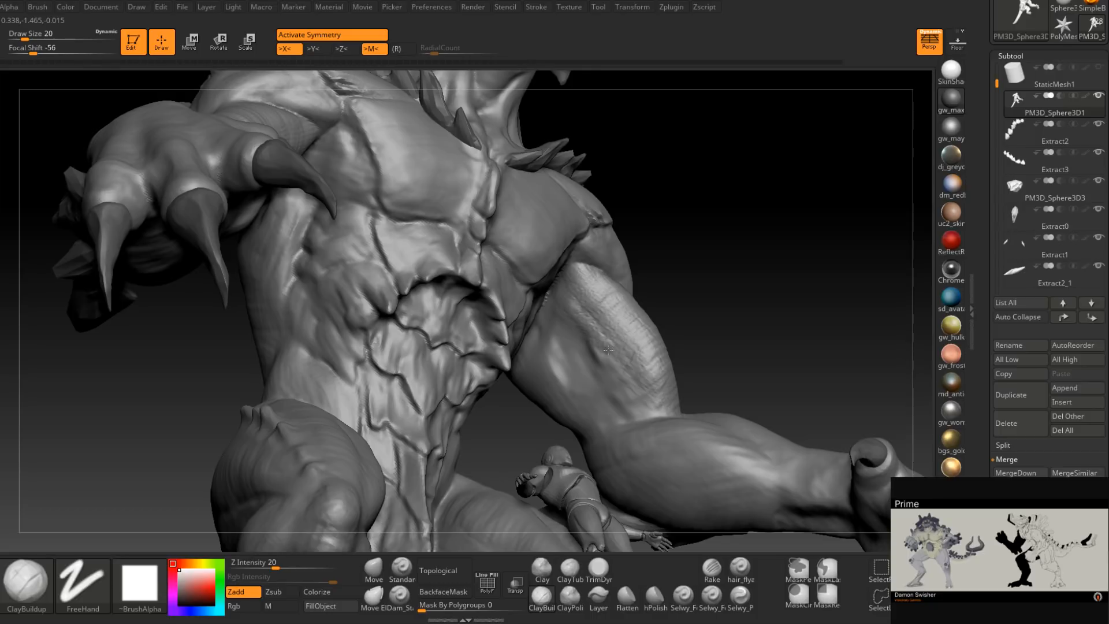
# Carve a crease along the inner edge of the biceps from the armpit to the elbow with Dam_Standard at draw size 20.
pyautogui.moveTo(644, 403); pyautogui.dragTo(538, 516, button='right')
pyautogui.click(399, 595)
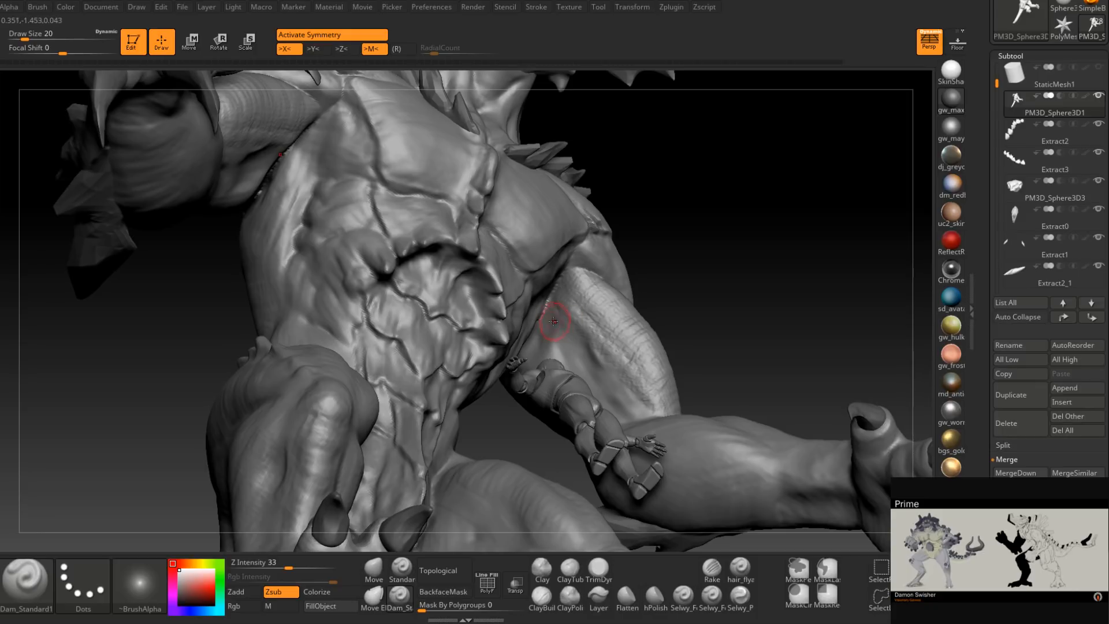
pyautogui.moveTo(556, 322); pyautogui.dragTo(562, 318, button='right')
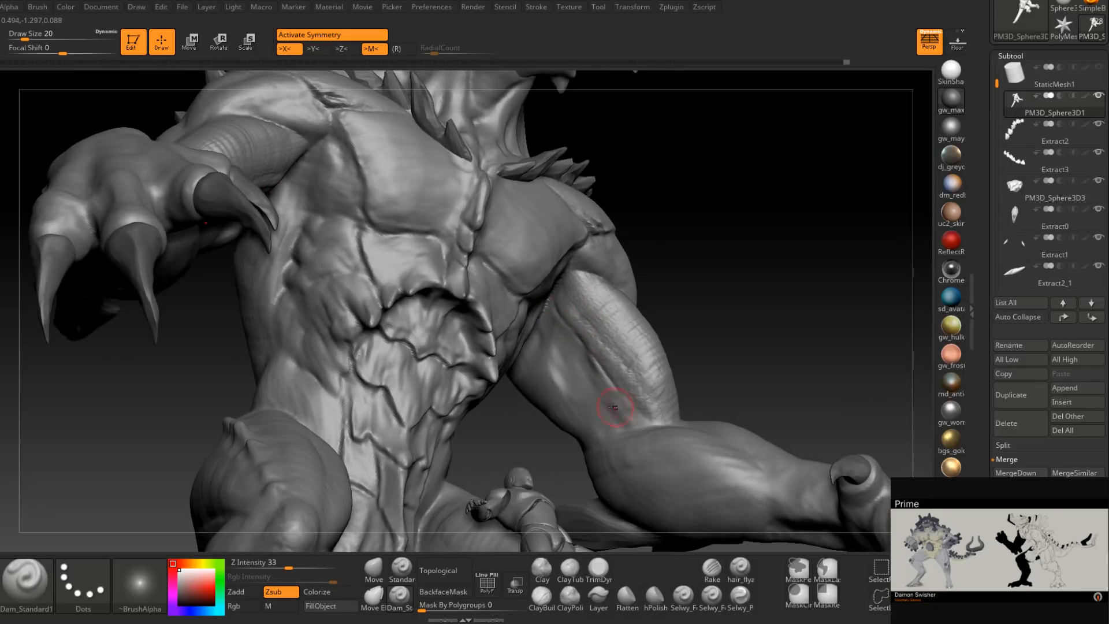
pyautogui.moveTo(613, 408); pyautogui.dragTo(587, 348, button='right')
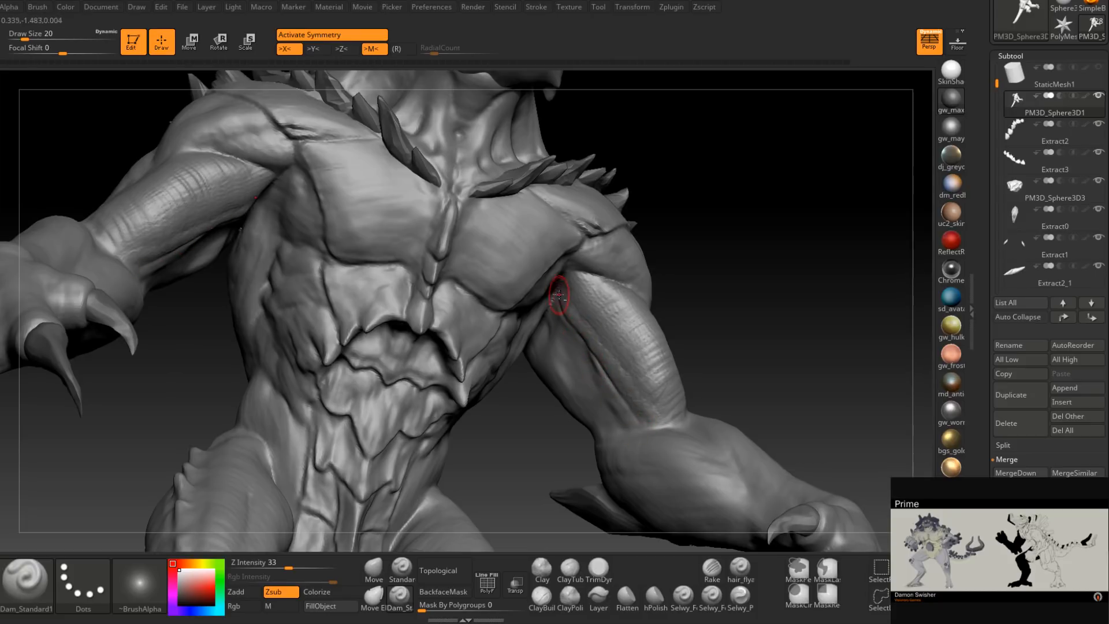
pyautogui.moveTo(559, 295); pyautogui.dragTo(571, 301, button='right')
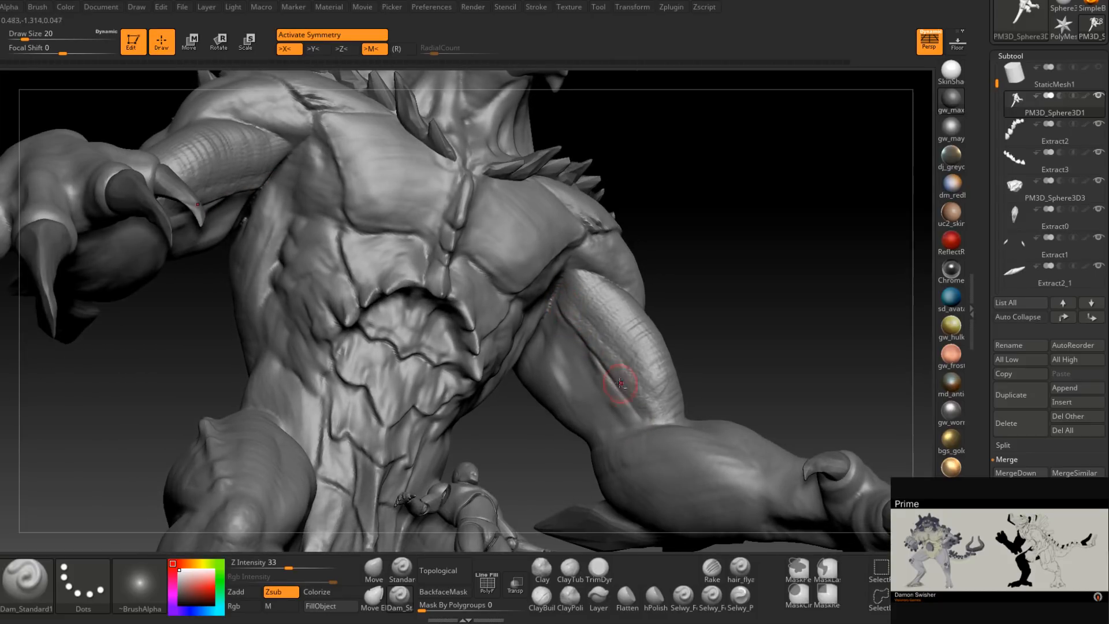
pyautogui.moveTo(651, 408); pyautogui.dragTo(648, 429, button='right')
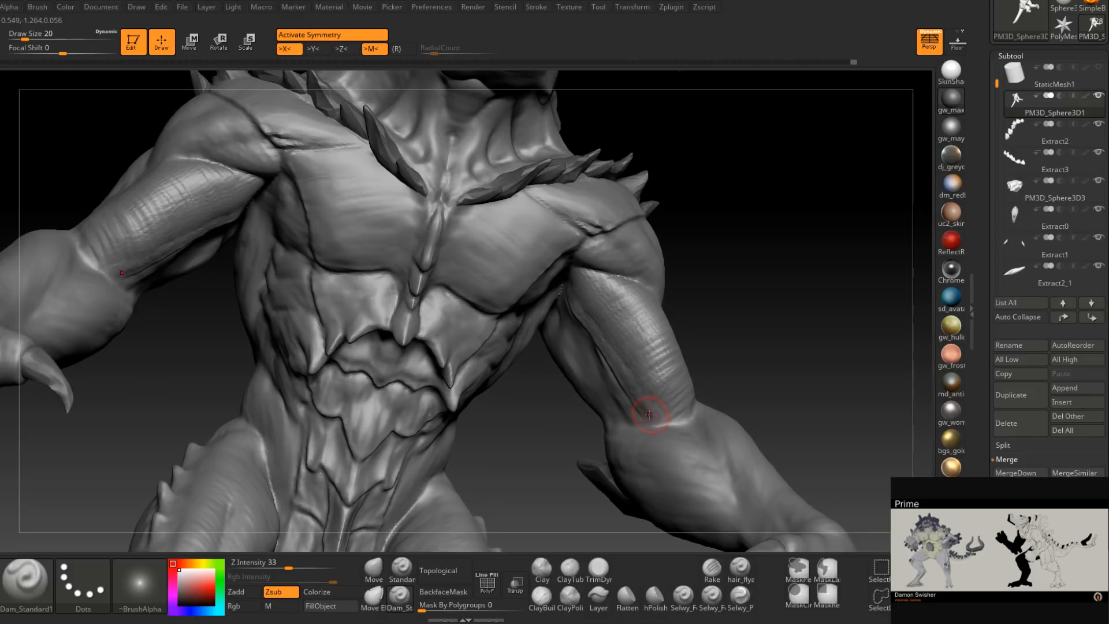
# Crease the outer boundary of the biceps down toward the elbow with Dam_Standard at draw size 20.
pyautogui.moveTo(659, 426)
pyautogui.mouseDown(button='right')
pyautogui.moveTo(687, 415)
pyautogui.moveTo(705, 354)
pyautogui.mouseUp(button='right')
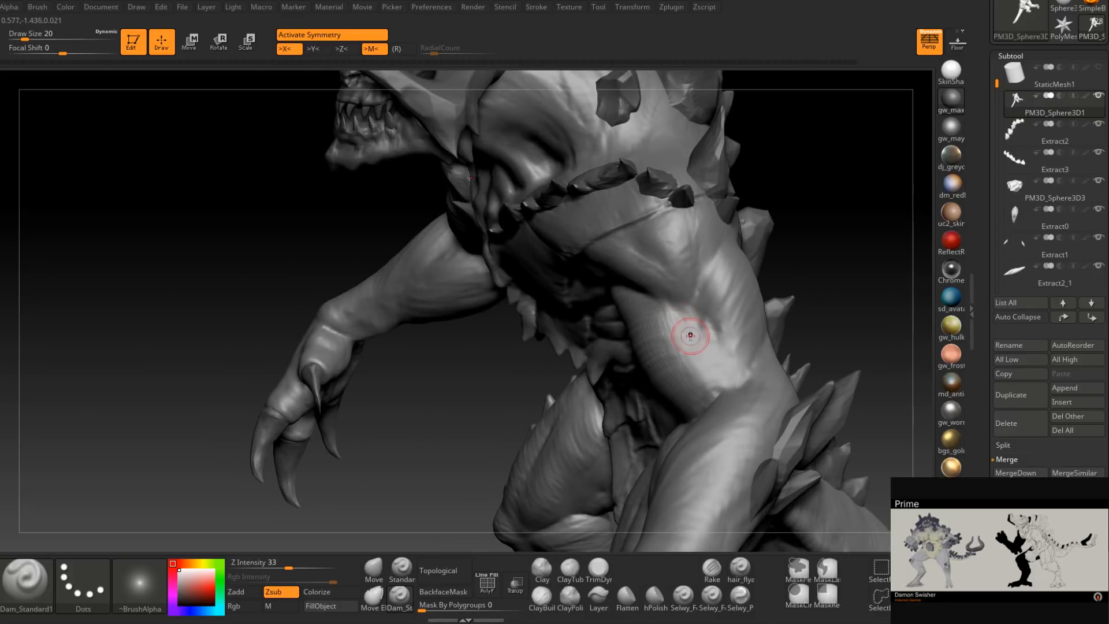
pyautogui.moveTo(699, 332); pyautogui.dragTo(713, 391)
pyautogui.moveTo(712, 368)
pyautogui.mouseDown(button='right')
pyautogui.moveTo(681, 532)
pyautogui.moveTo(709, 396)
pyautogui.mouseUp(button='right')
# Build up the outer biceps beside the crease with ClayBuildup cross strands at draw sizes 20, 17 and 31.
pyautogui.click(542, 595)
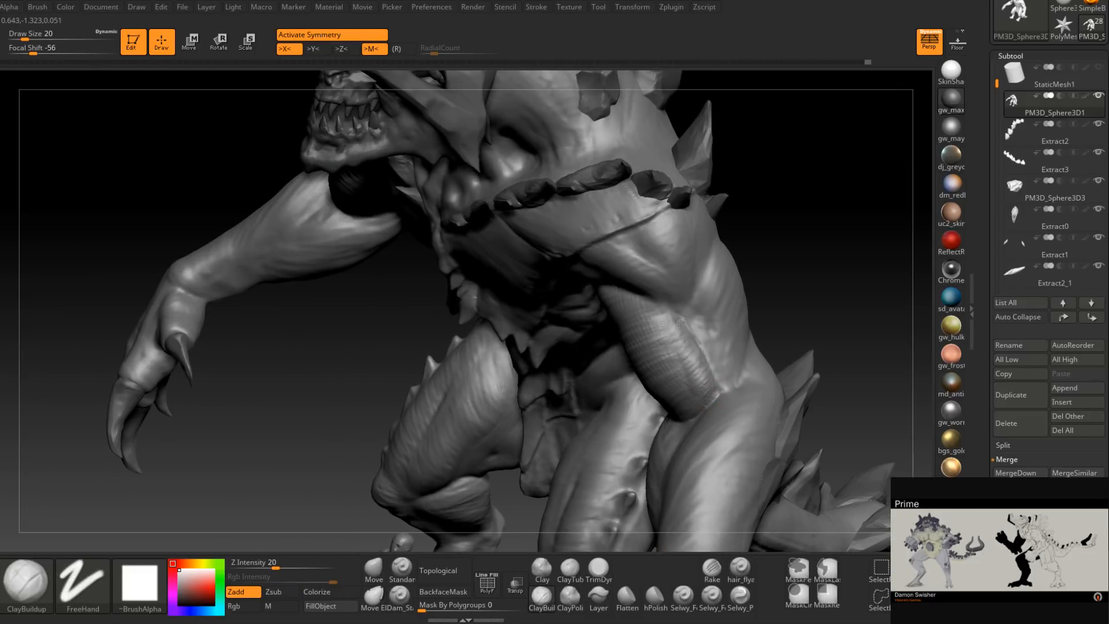
pyautogui.moveTo(643, 321); pyautogui.dragTo(654, 315, button='right')
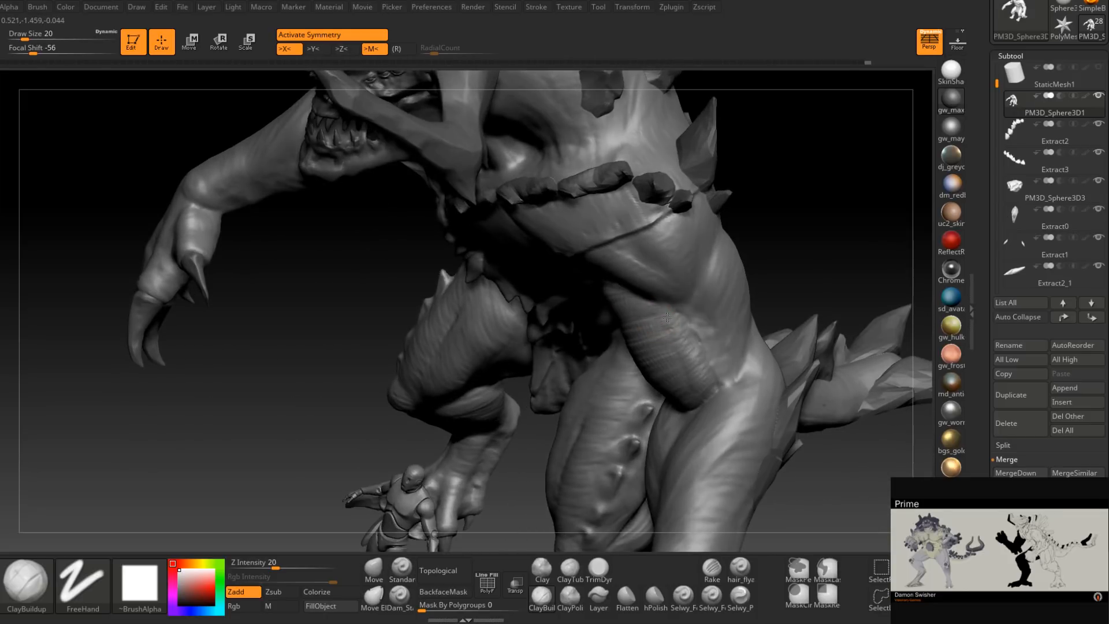
pyautogui.moveTo(663, 364); pyautogui.dragTo(685, 360, button='right')
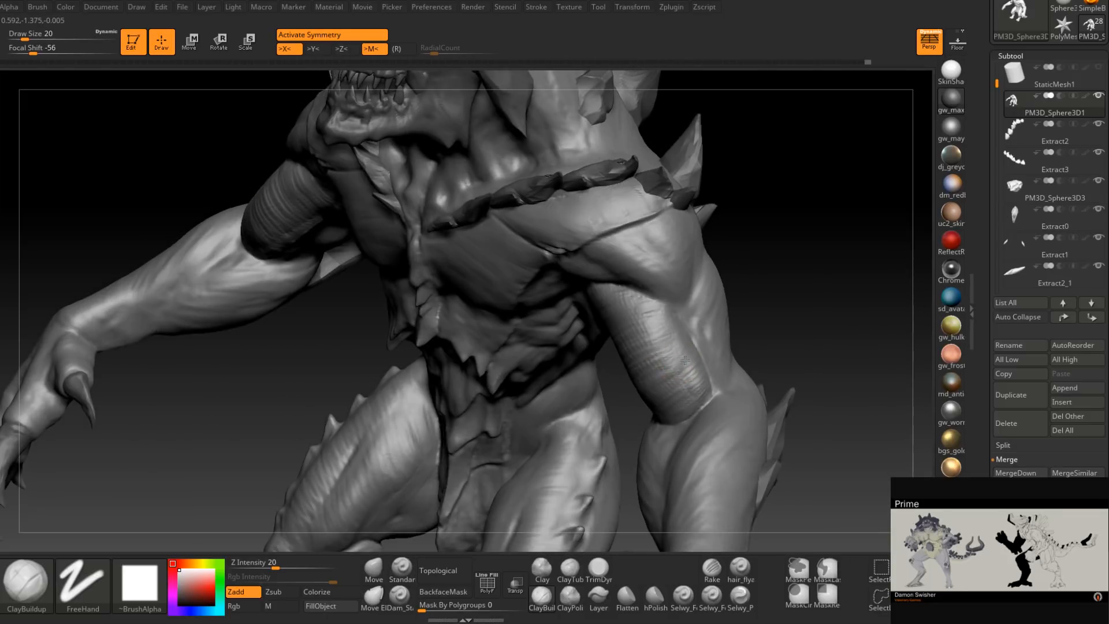
pyautogui.moveTo(676, 409)
pyautogui.mouseDown(button='right')
pyautogui.moveTo(691, 358)
pyautogui.moveTo(675, 330)
pyautogui.mouseUp(button='right')
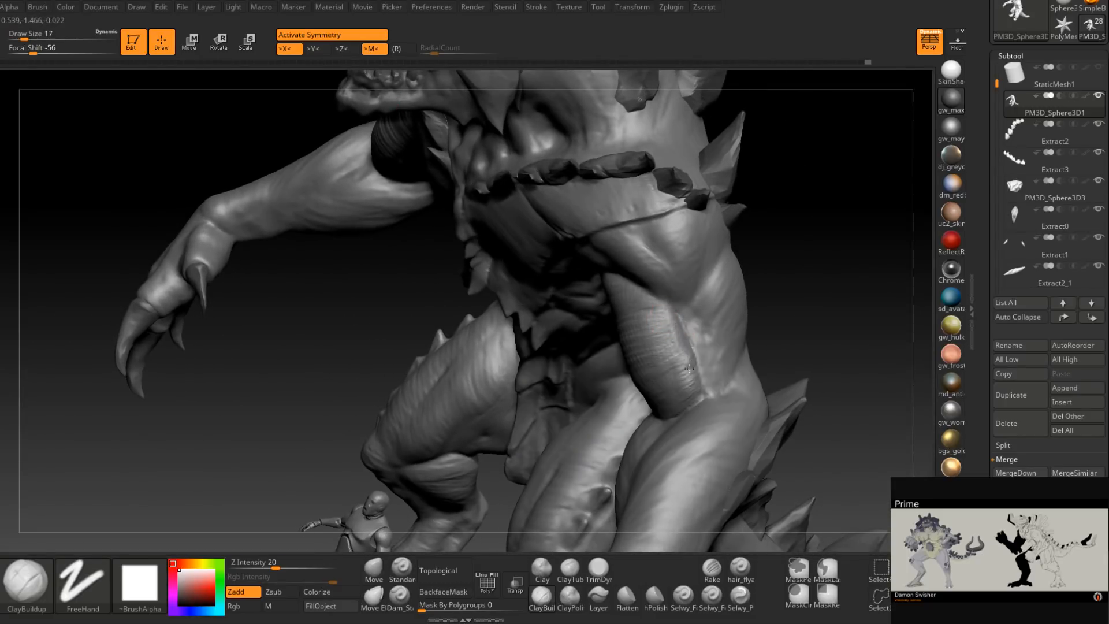
pyautogui.moveTo(692, 391); pyautogui.dragTo(662, 365, button='right')
pyautogui.press('space')
pyautogui.moveTo(662, 365); pyautogui.dragTo(664, 332)
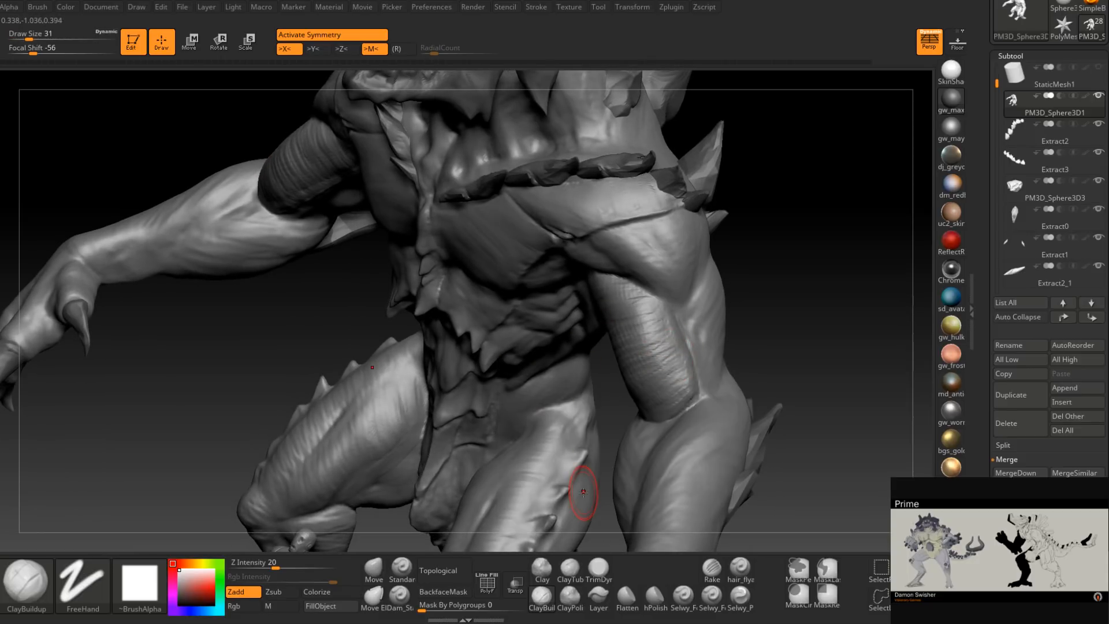
# Add ClayBuildup muscle strands on the upper forearm below the elbow at draw size 31.
pyautogui.moveTo(730, 235); pyautogui.dragTo(746, 254, button='right')
pyautogui.moveTo(832, 255); pyautogui.dragTo(732, 299, button='right')
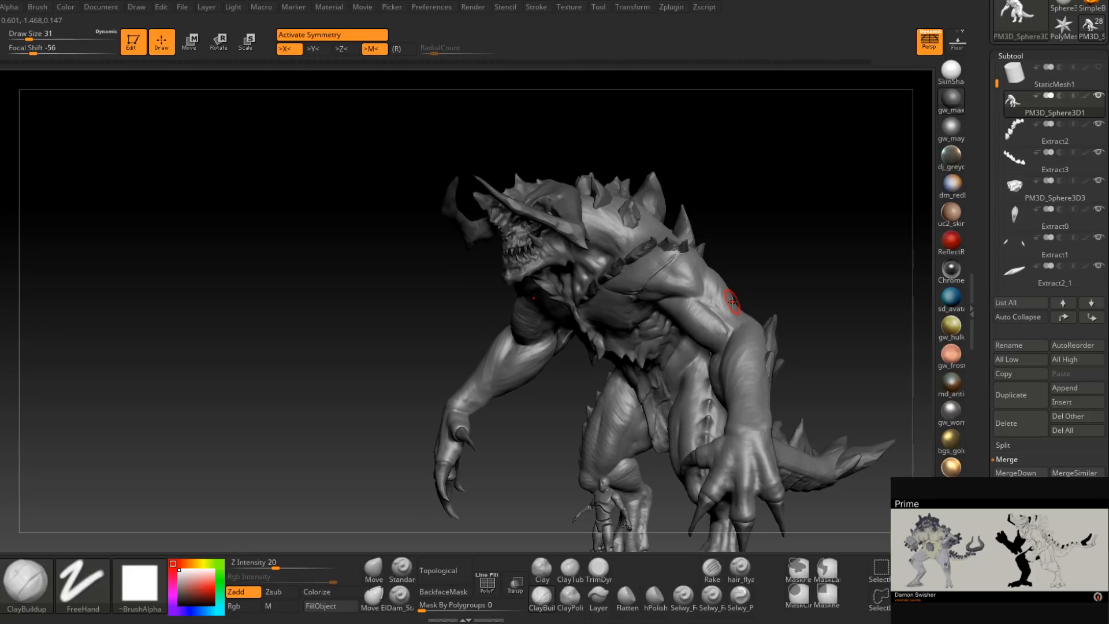
pyautogui.moveTo(811, 323); pyautogui.dragTo(704, 325)
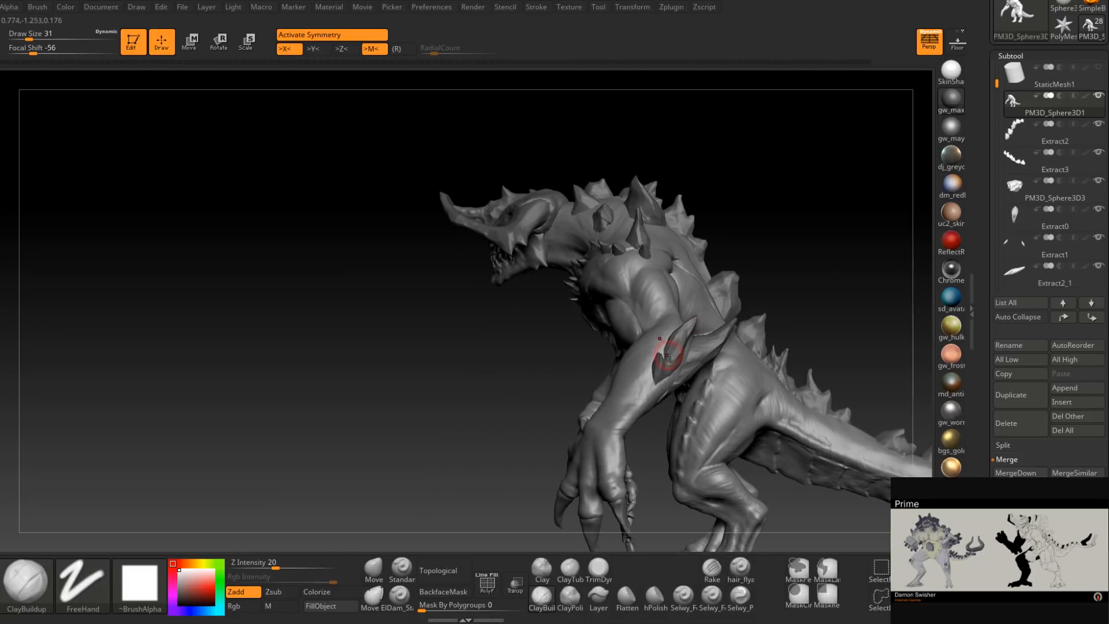
pyautogui.moveTo(737, 366); pyautogui.dragTo(712, 347)
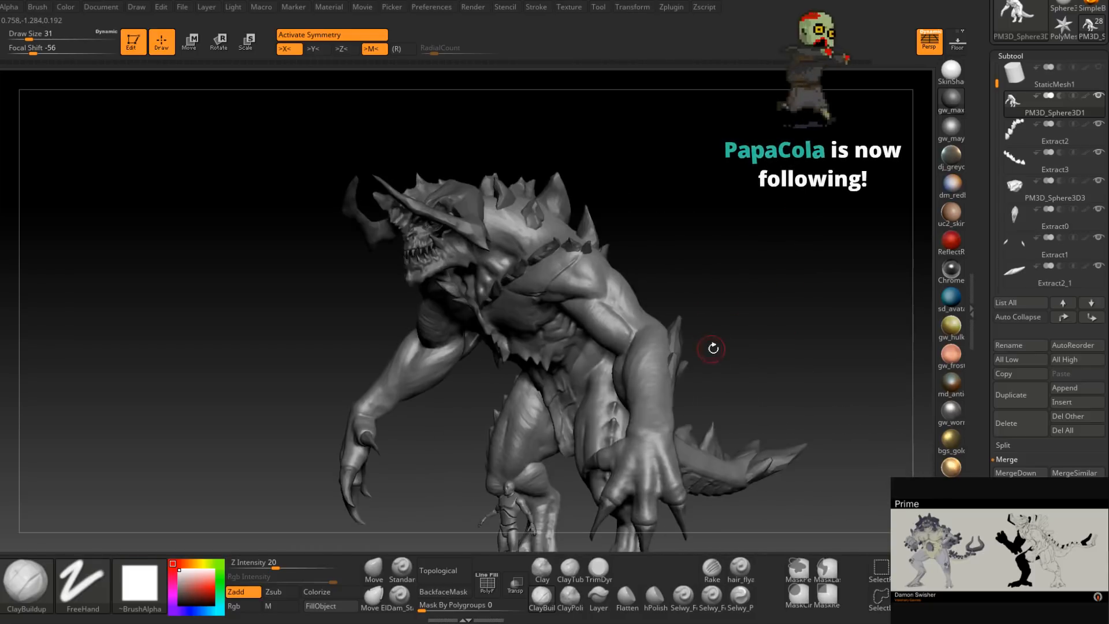
pyautogui.moveTo(672, 332); pyautogui.dragTo(606, 330, button='right')
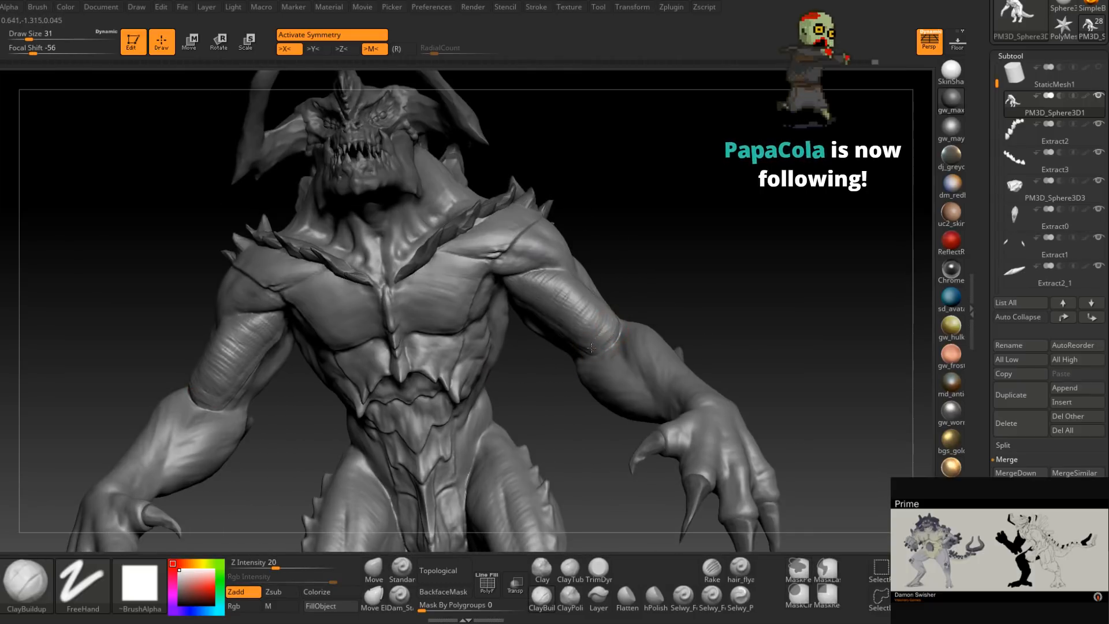
pyautogui.moveTo(572, 323); pyautogui.dragTo(582, 374, button='right')
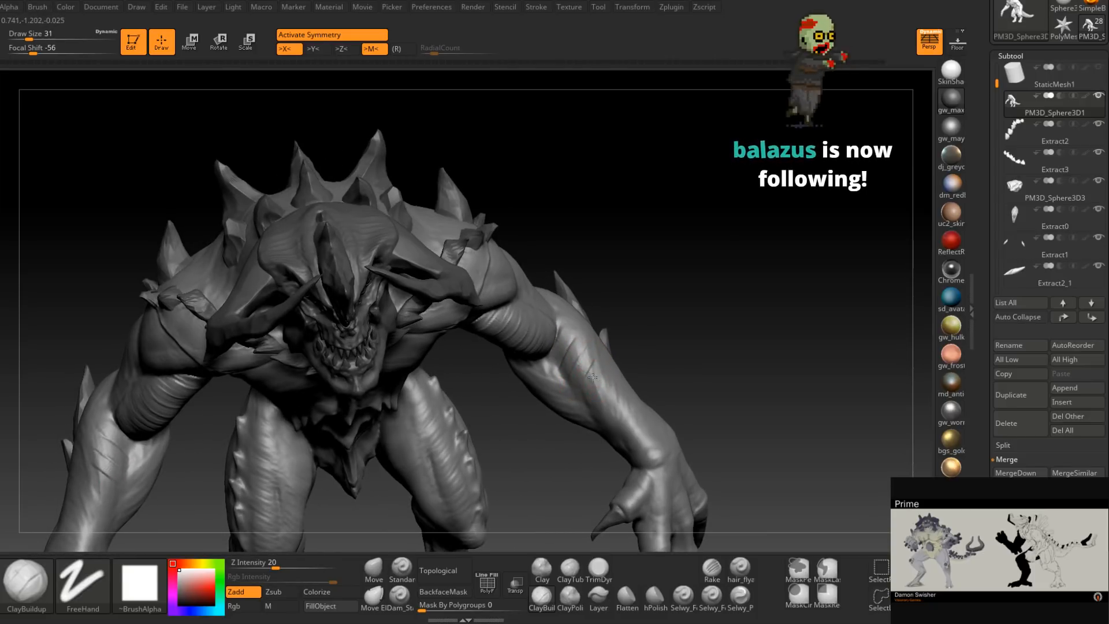
# Build up the outer forearm from the elbow toward the wrist with ClayBuildup at draw size 31.
pyautogui.moveTo(603, 392)
pyautogui.mouseDown(button='right')
pyautogui.moveTo(644, 450)
pyautogui.moveTo(570, 305)
pyautogui.mouseUp(button='right')
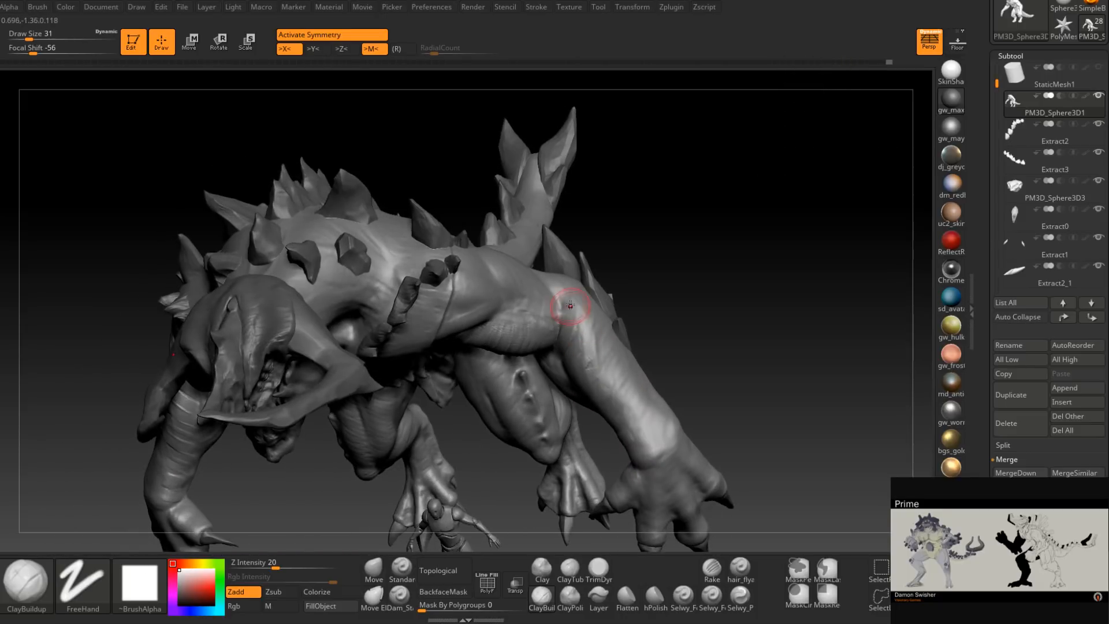
pyautogui.moveTo(575, 291)
pyautogui.mouseDown()
pyautogui.moveTo(557, 306)
pyautogui.moveTo(584, 352)
pyautogui.moveTo(571, 366)
pyautogui.moveTo(581, 385)
pyautogui.mouseUp()
pyautogui.moveTo(583, 392)
pyautogui.mouseDown(button='right')
pyautogui.moveTo(565, 390)
pyautogui.moveTo(653, 382)
pyautogui.mouseUp(button='right')
pyautogui.moveTo(729, 326); pyautogui.dragTo(709, 352)
pyautogui.moveTo(658, 404); pyautogui.dragTo(683, 374, button='right')
pyautogui.moveTo(736, 342); pyautogui.dragTo(718, 369)
# Add ClayBuildup folds across the inner and front sides of the forearm at draw size 31.
pyautogui.moveTo(718, 370)
pyautogui.mouseDown(button='right')
pyautogui.moveTo(735, 366)
pyautogui.moveTo(706, 329)
pyautogui.mouseUp(button='right')
pyautogui.moveTo(597, 324); pyautogui.dragTo(619, 292, button='right')
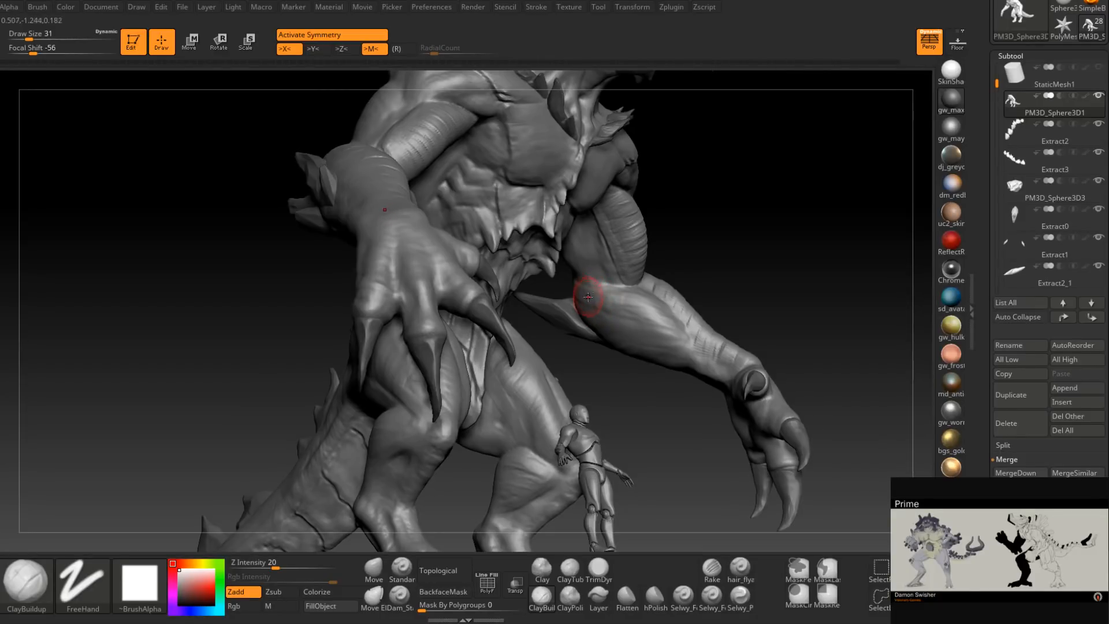
pyautogui.moveTo(603, 307); pyautogui.dragTo(617, 311, button='right')
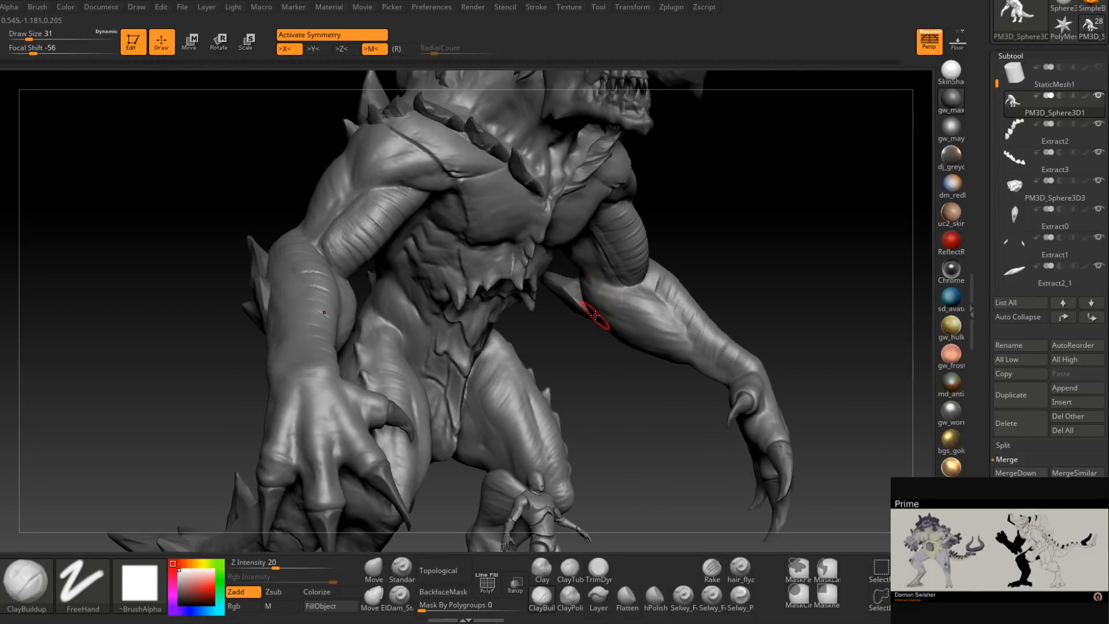
pyautogui.moveTo(615, 294); pyautogui.dragTo(668, 328)
pyautogui.moveTo(690, 350)
pyautogui.mouseDown(button='right')
pyautogui.moveTo(700, 359)
pyautogui.moveTo(649, 367)
pyautogui.moveTo(656, 312)
pyautogui.mouseUp(button='right')
pyautogui.moveTo(652, 300)
pyautogui.mouseDown()
pyautogui.moveTo(676, 295)
pyautogui.moveTo(644, 347)
pyautogui.moveTo(648, 397)
pyautogui.mouseUp()
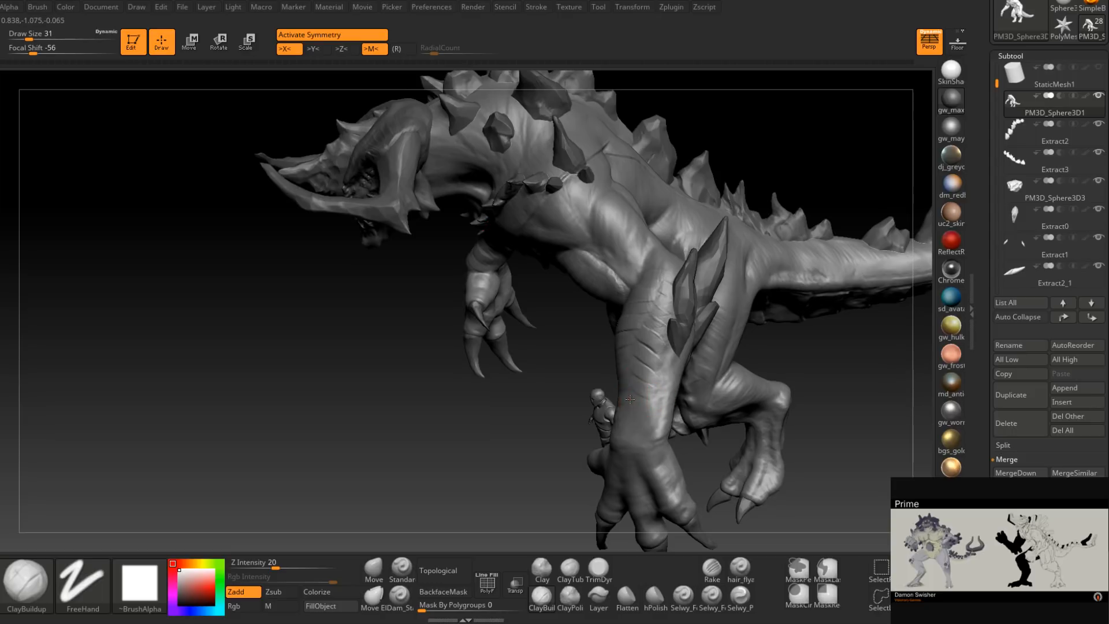
# Extend the ClayBuildup strokes over the wrist and onto the back of the hand at draw size 31.
pyautogui.moveTo(626, 416); pyautogui.dragTo(642, 372, button='right')
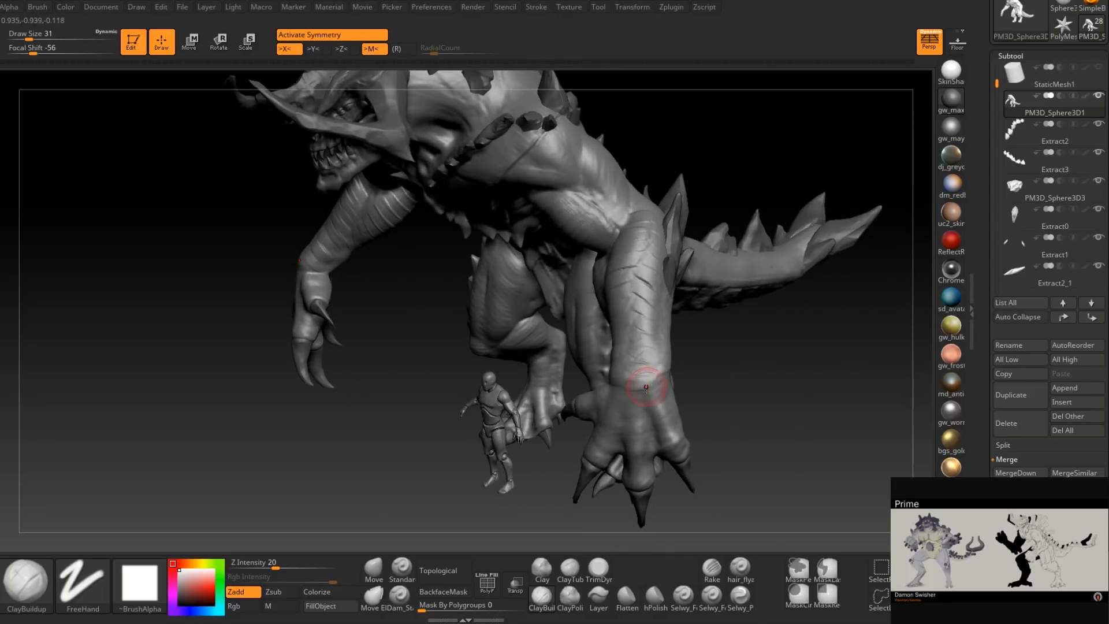
pyautogui.moveTo(639, 426); pyautogui.dragTo(649, 396, button='right')
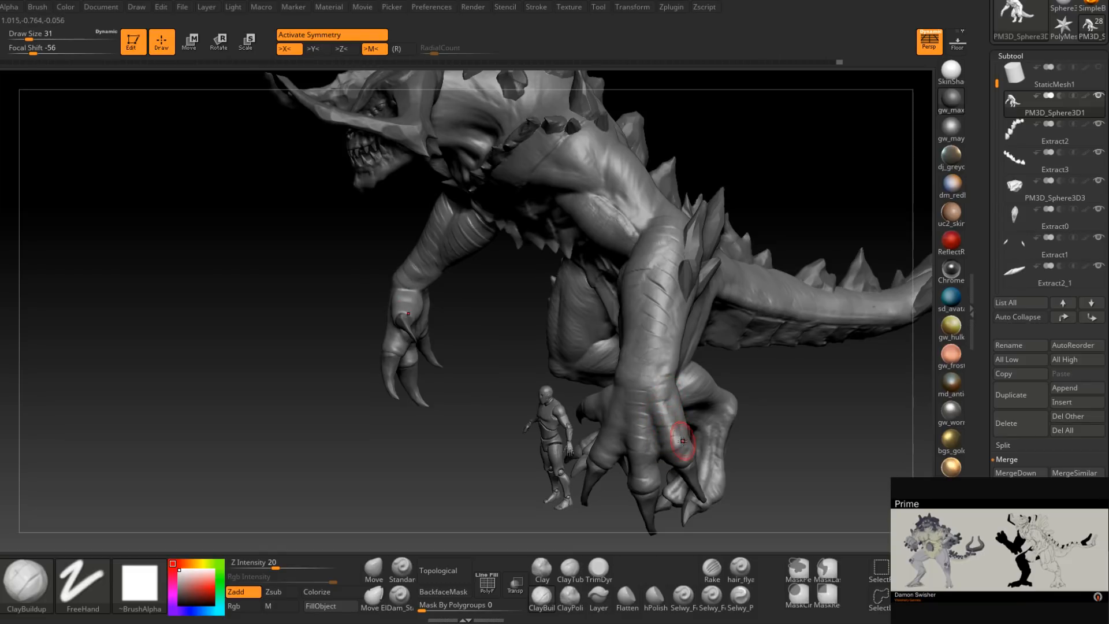
pyautogui.moveTo(685, 454); pyautogui.dragTo(612, 400, button='right')
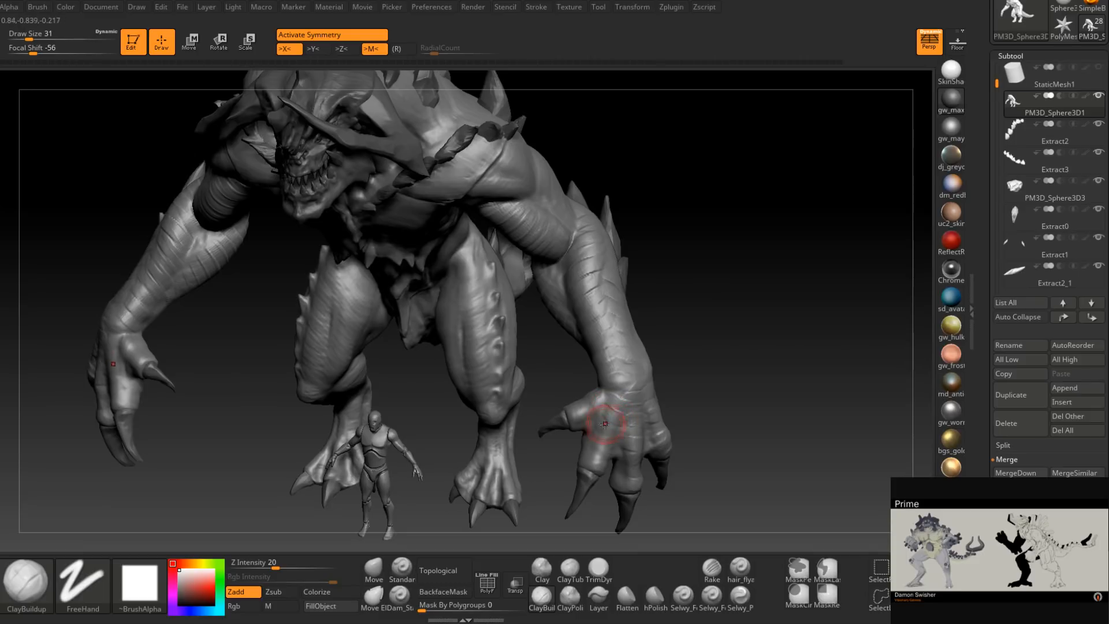
# Build up layered muscle strands along the side of the ribcage below the pectoral with ClayBuildup at draw size 31.
pyautogui.moveTo(599, 457)
pyautogui.mouseDown(button='right')
pyautogui.moveTo(592, 395)
pyautogui.moveTo(649, 310)
pyautogui.moveTo(639, 344)
pyautogui.moveTo(649, 376)
pyautogui.moveTo(636, 366)
pyautogui.moveTo(639, 340)
pyautogui.moveTo(593, 381)
pyautogui.moveTo(602, 333)
pyautogui.moveTo(474, 448)
pyautogui.mouseUp(button='right')
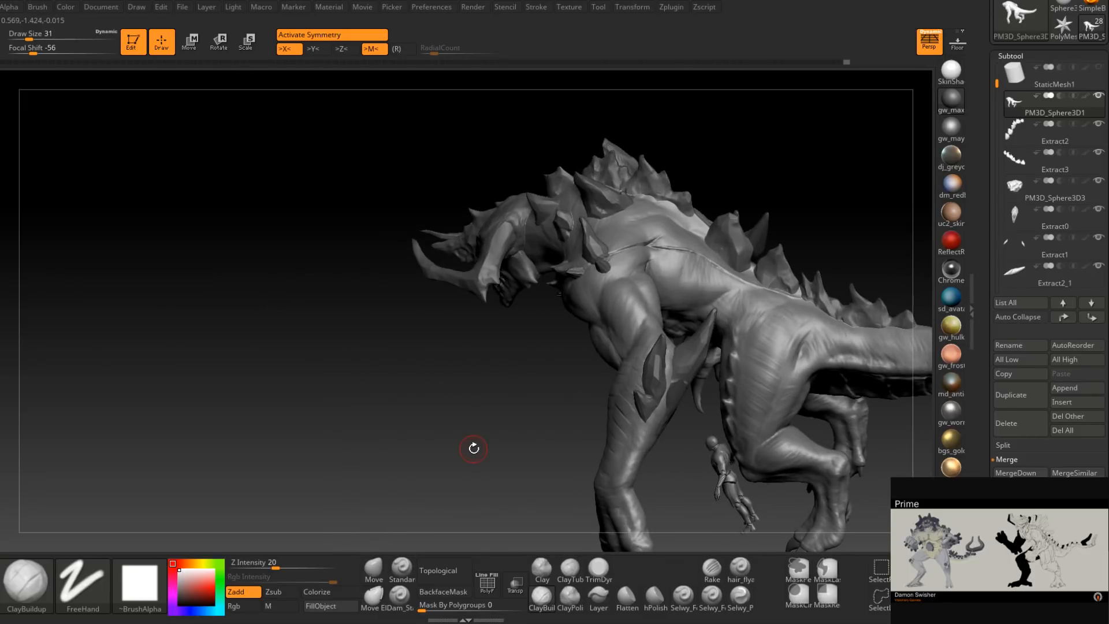
pyautogui.keyDown('alt'); pyautogui.moveTo(640, 364); pyautogui.dragTo(546, 390, button='right'); pyautogui.keyUp('alt')
pyautogui.moveTo(551, 330)
pyautogui.mouseDown(button='right')
pyautogui.moveTo(516, 262)
pyautogui.moveTo(530, 416)
pyautogui.moveTo(545, 383)
pyautogui.moveTo(576, 396)
pyautogui.moveTo(562, 372)
pyautogui.mouseUp(button='right')
pyautogui.press('ctrl')
pyautogui.moveTo(566, 437); pyautogui.dragTo(510, 318, button='right')
pyautogui.moveTo(526, 382)
pyautogui.mouseDown(button='right')
pyautogui.moveTo(527, 352)
pyautogui.moveTo(508, 366)
pyautogui.moveTo(513, 377)
pyautogui.moveTo(547, 336)
pyautogui.moveTo(550, 363)
pyautogui.moveTo(520, 367)
pyautogui.moveTo(507, 384)
pyautogui.moveTo(504, 314)
pyautogui.mouseUp(button='right')
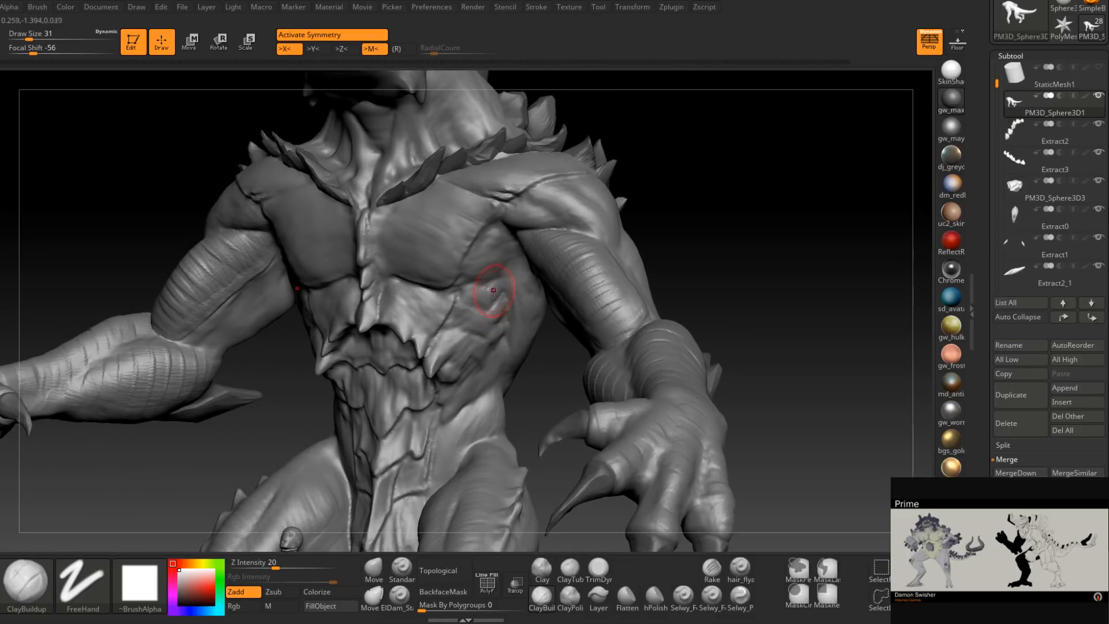
pyautogui.moveTo(497, 308); pyautogui.dragTo(496, 288, button='right')
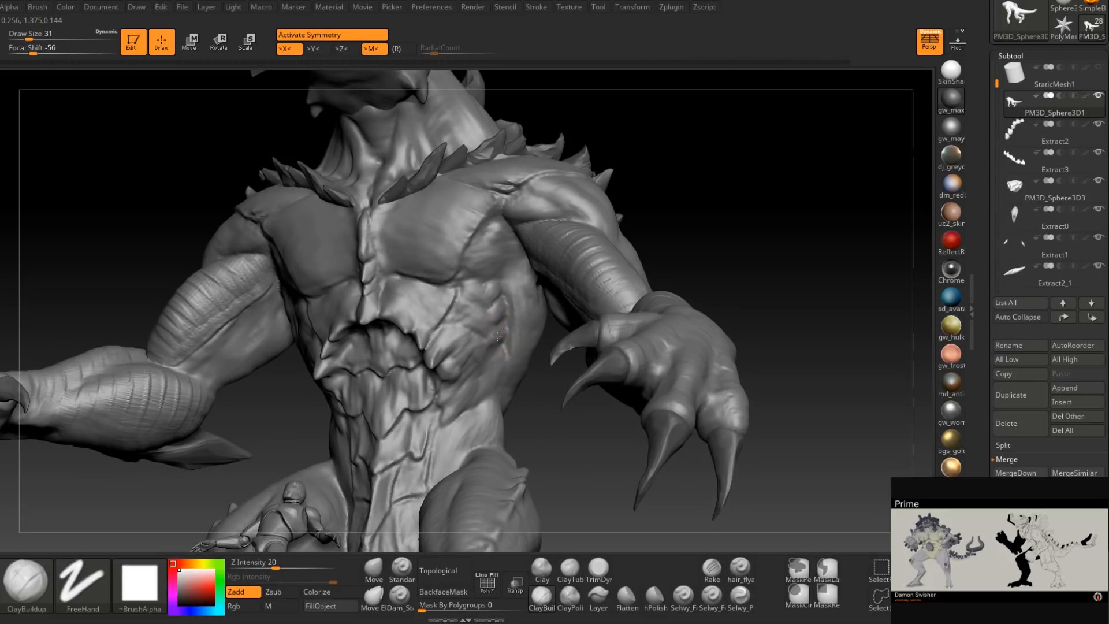
pyautogui.moveTo(495, 345)
pyautogui.mouseDown(button='right')
pyautogui.moveTo(496, 359)
pyautogui.moveTo(489, 351)
pyautogui.mouseUp(button='right')
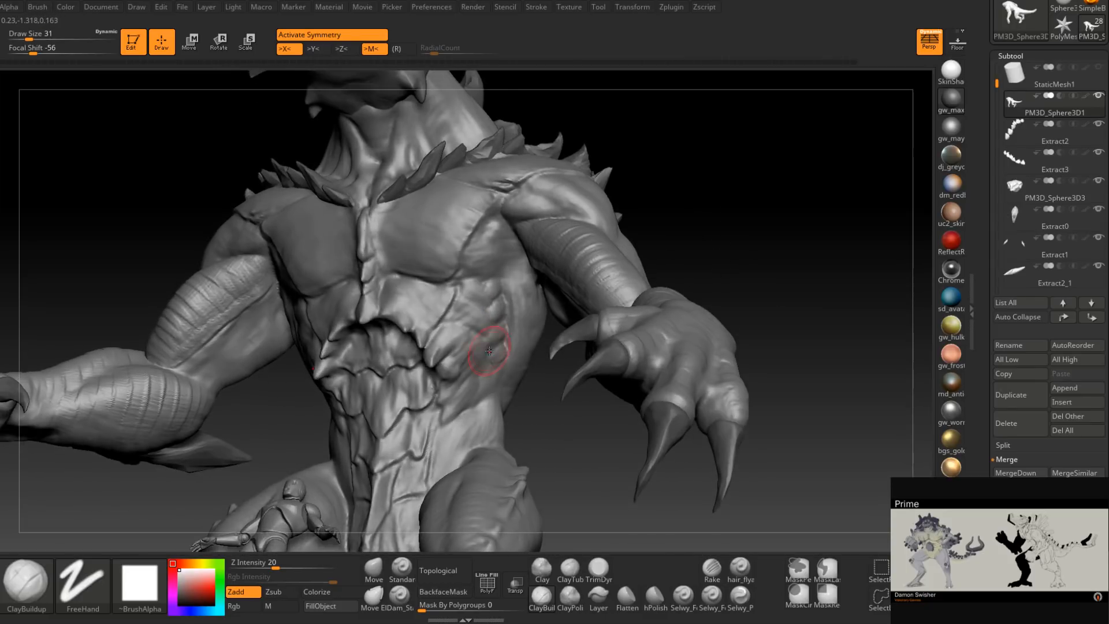
pyautogui.moveTo(475, 330)
pyautogui.mouseDown(button='right')
pyautogui.moveTo(469, 346)
pyautogui.moveTo(480, 304)
pyautogui.moveTo(471, 322)
pyautogui.mouseUp(button='right')
pyautogui.moveTo(482, 362); pyautogui.dragTo(452, 305, button='right')
pyautogui.moveTo(508, 346)
pyautogui.mouseDown(button='right')
pyautogui.moveTo(500, 354)
pyautogui.moveTo(491, 341)
pyautogui.moveTo(482, 370)
pyautogui.moveTo(495, 426)
pyautogui.moveTo(480, 457)
pyautogui.moveTo(396, 388)
pyautogui.moveTo(413, 396)
pyautogui.moveTo(389, 446)
pyautogui.mouseUp(button='right')
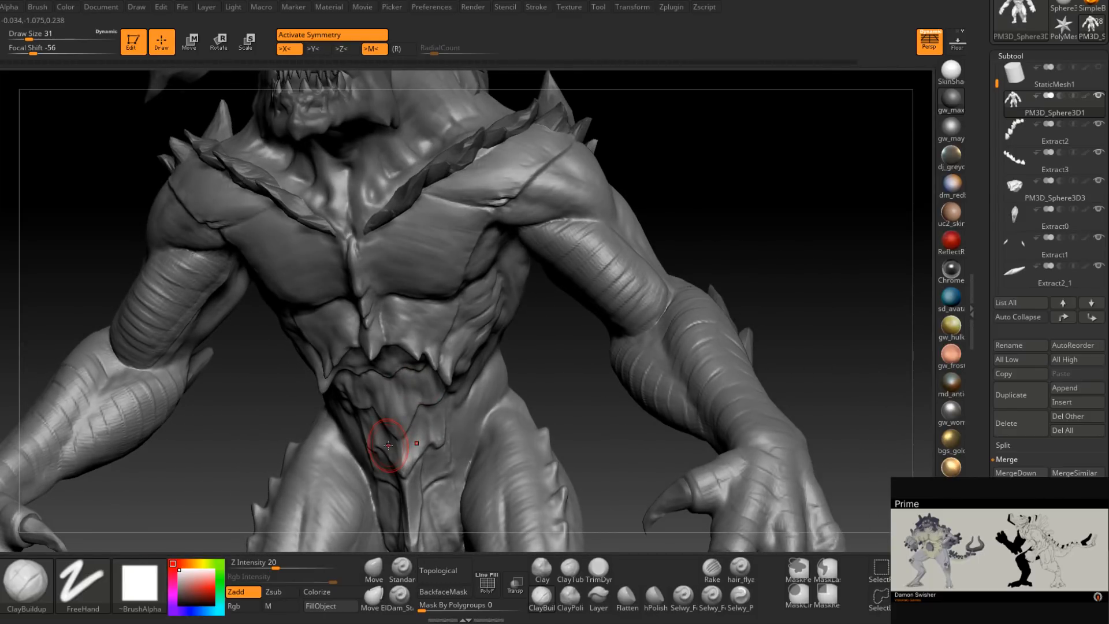
# Select the collar spike plates Extract3_3 and reshape their inner ends at the upper chest using the Move brush at draw size 120.
pyautogui.keyDown('alt'); pyautogui.moveTo(540, 435); pyautogui.dragTo(525, 404, button='right'); pyautogui.keyUp('alt')
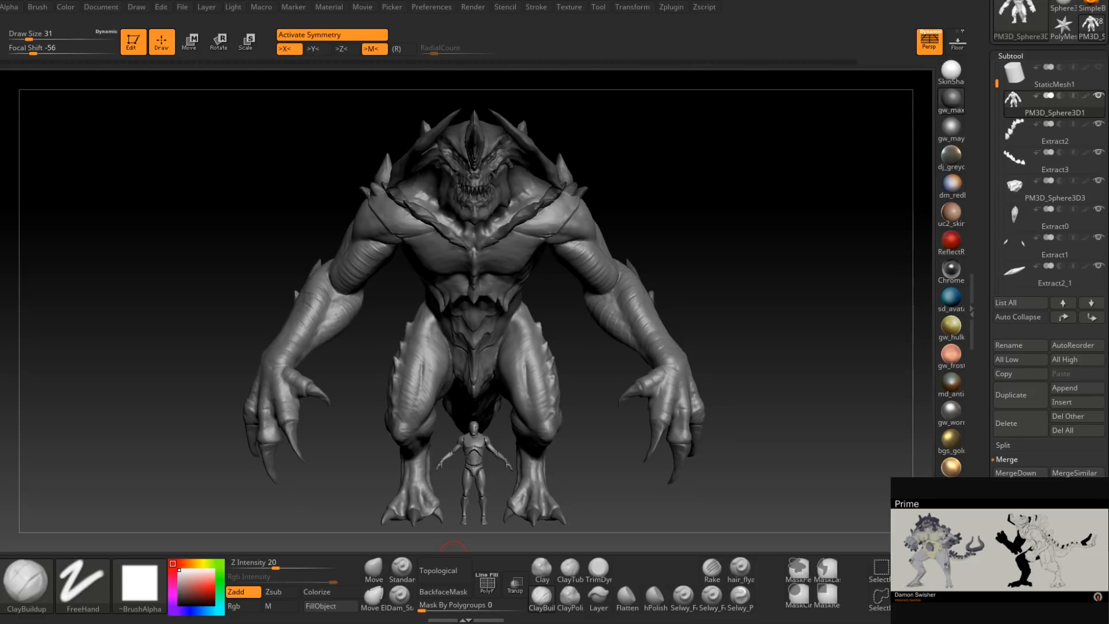
pyautogui.moveTo(715, 282); pyautogui.dragTo(636, 277)
pyautogui.moveTo(516, 325)
pyautogui.keyDown('ctrl'); pyautogui.mouseDown(button='right')
pyautogui.moveTo(516, 354)
pyautogui.moveTo(505, 328)
pyautogui.mouseUp(button='right'); pyautogui.keyUp('ctrl')
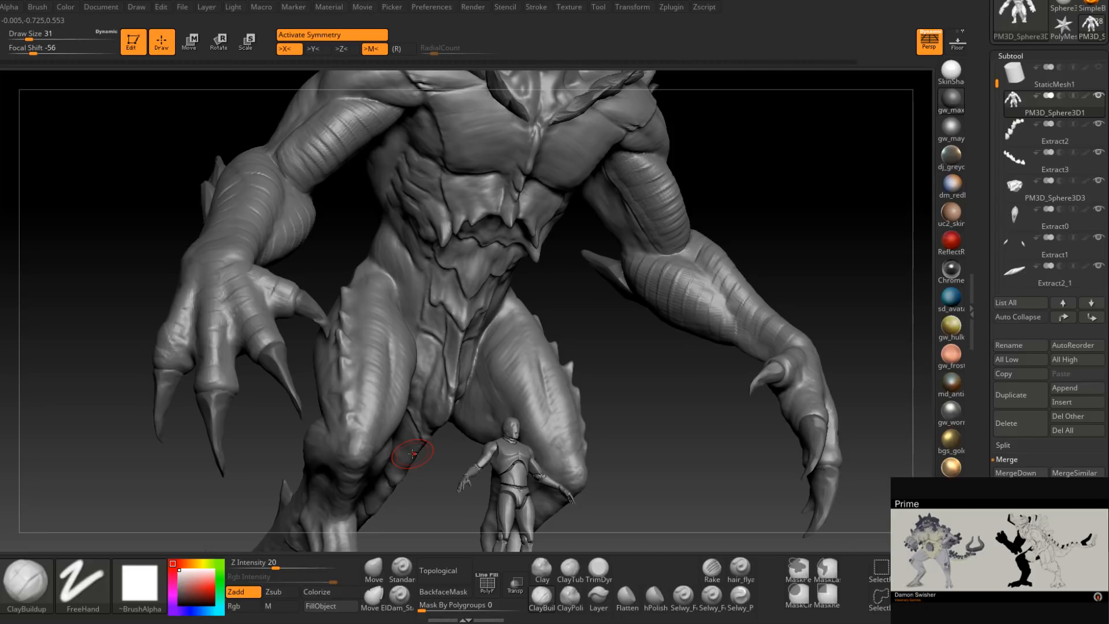
pyautogui.moveTo(520, 320)
pyautogui.mouseDown(button='right')
pyautogui.moveTo(485, 342)
pyautogui.moveTo(535, 345)
pyautogui.moveTo(543, 308)
pyautogui.moveTo(483, 325)
pyautogui.moveTo(465, 375)
pyautogui.moveTo(479, 315)
pyautogui.moveTo(508, 358)
pyautogui.moveTo(466, 329)
pyautogui.moveTo(492, 377)
pyautogui.moveTo(478, 370)
pyautogui.moveTo(500, 366)
pyautogui.moveTo(495, 346)
pyautogui.moveTo(430, 331)
pyautogui.moveTo(461, 325)
pyautogui.moveTo(465, 376)
pyautogui.moveTo(470, 346)
pyautogui.mouseUp(button='right')
pyautogui.press('ctrl')
pyautogui.keyDown('alt'); pyautogui.click(471, 346); pyautogui.keyUp('alt')
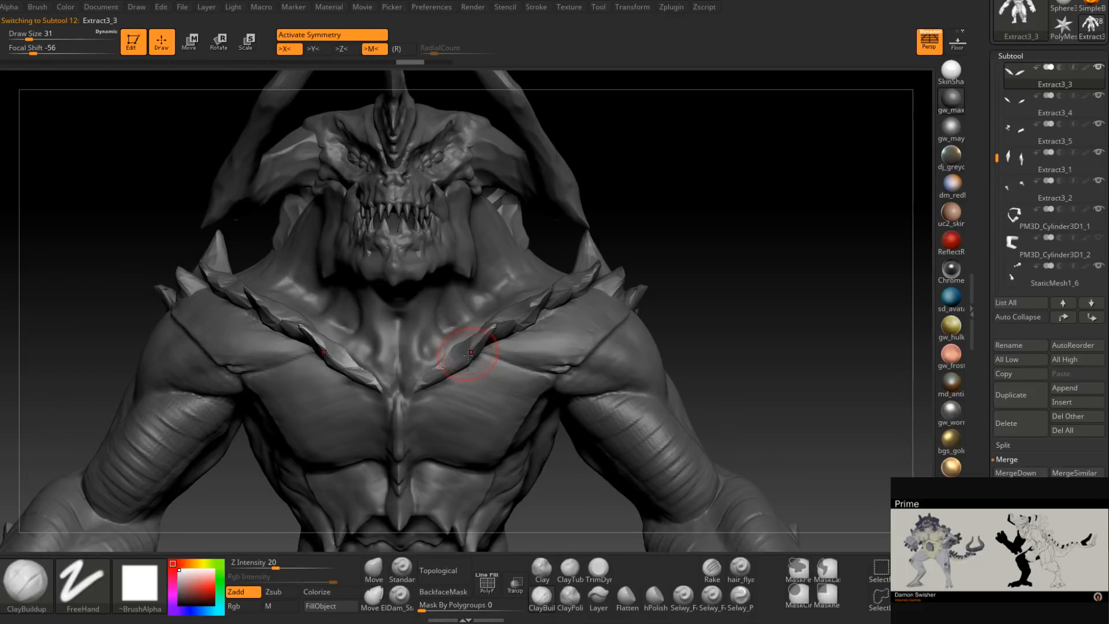
pyautogui.click(373, 569)
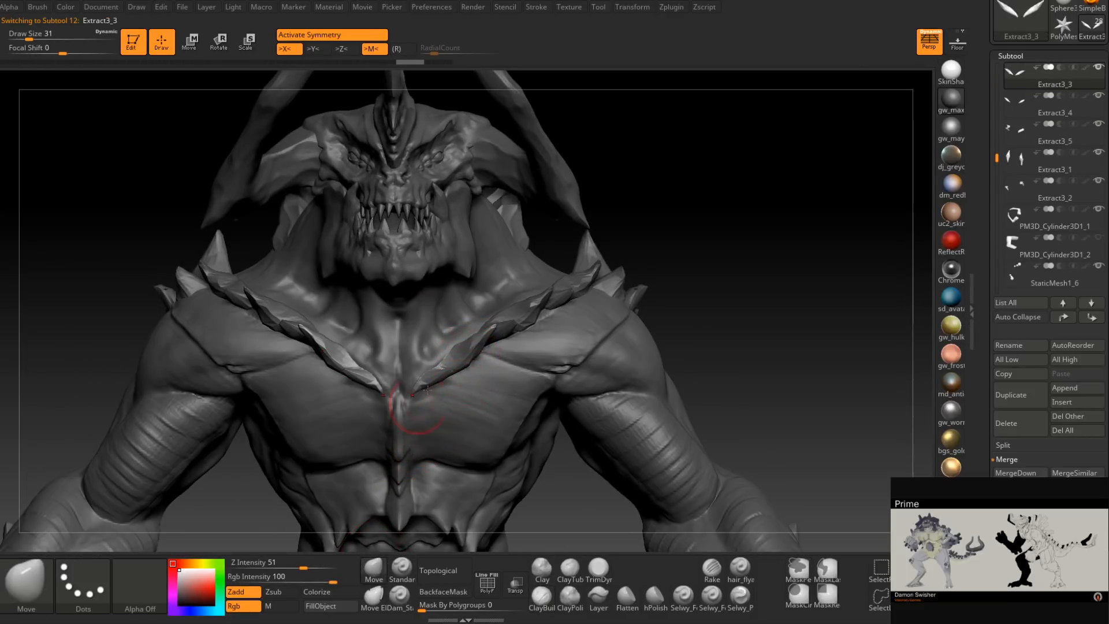
pyautogui.moveTo(398, 445); pyautogui.dragTo(410, 440, button='right')
pyautogui.press('space')
pyautogui.moveTo(445, 362); pyautogui.dragTo(458, 360)
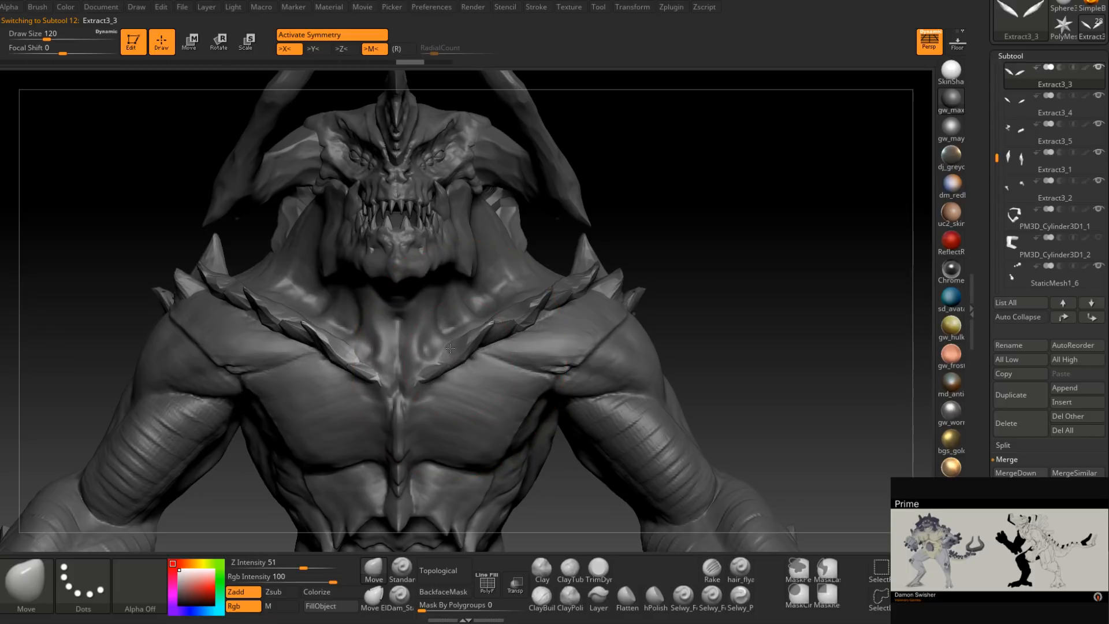
# Refine the collar plates' fit along the collarbones and shoulders with the Move brush at draw size 87.
pyautogui.moveTo(464, 347)
pyautogui.mouseDown(button='right')
pyautogui.moveTo(482, 327)
pyautogui.moveTo(510, 325)
pyautogui.moveTo(491, 297)
pyautogui.moveTo(487, 307)
pyautogui.moveTo(421, 268)
pyautogui.mouseUp(button='right')
pyautogui.press('space')
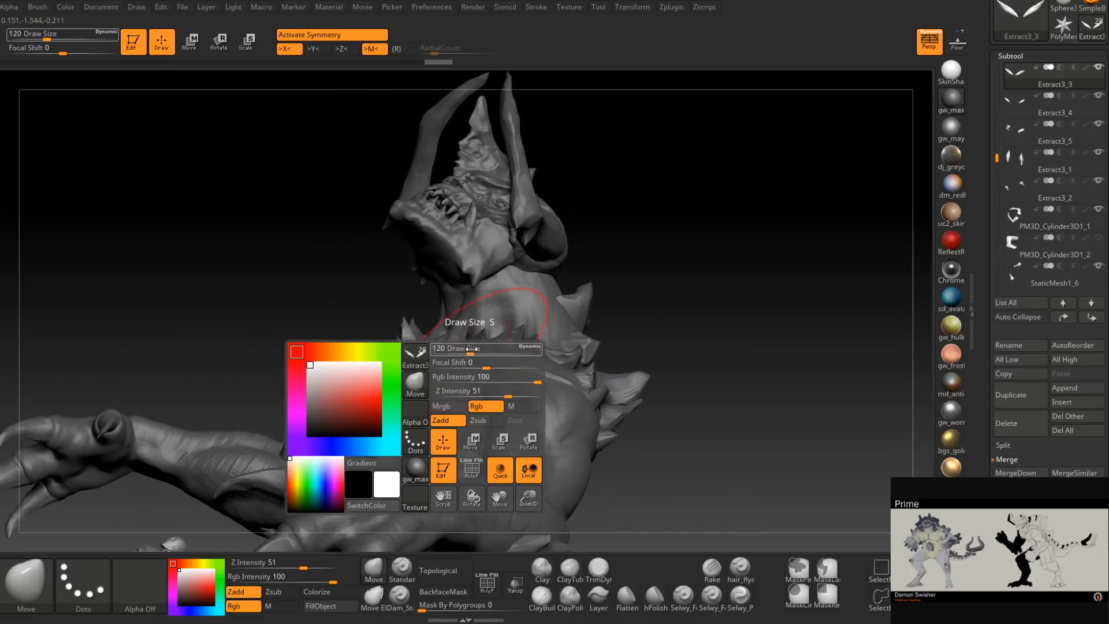
pyautogui.moveTo(472, 353); pyautogui.dragTo(465, 353)
pyautogui.moveTo(471, 355)
pyautogui.mouseDown(button='right')
pyautogui.moveTo(502, 384)
pyautogui.moveTo(498, 399)
pyautogui.moveTo(464, 348)
pyautogui.moveTo(443, 348)
pyautogui.moveTo(472, 383)
pyautogui.moveTo(494, 361)
pyautogui.moveTo(469, 353)
pyautogui.mouseUp(button='right')
pyautogui.keyDown('alt'); pyautogui.moveTo(520, 323); pyautogui.dragTo(461, 429, button='right'); pyautogui.keyUp('alt')
pyautogui.moveTo(461, 429)
pyautogui.keyDown('ctrl'); pyautogui.mouseDown(button='right')
pyautogui.moveTo(457, 415)
pyautogui.moveTo(480, 398)
pyautogui.moveTo(469, 366)
pyautogui.moveTo(489, 371)
pyautogui.moveTo(433, 376)
pyautogui.moveTo(448, 419)
pyautogui.mouseUp(button='right'); pyautogui.keyUp('ctrl')
pyautogui.moveTo(448, 419); pyautogui.dragTo(496, 387, button='right')
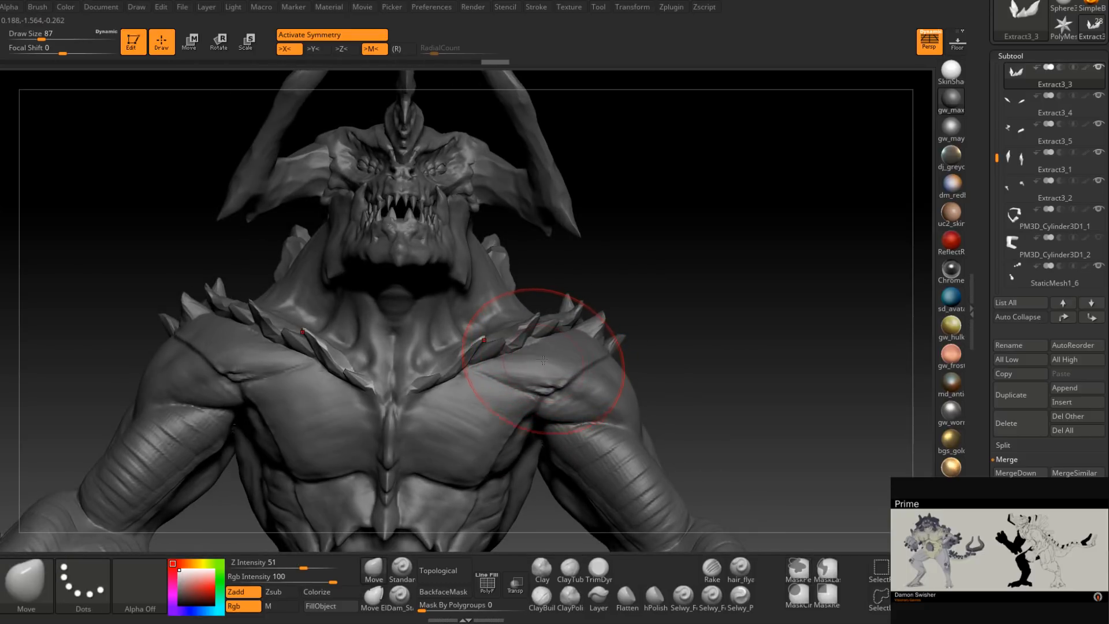
pyautogui.moveTo(520, 350); pyautogui.dragTo(557, 353, button='right')
pyautogui.moveTo(470, 357)
pyautogui.mouseDown(button='right')
pyautogui.moveTo(509, 366)
pyautogui.moveTo(489, 373)
pyautogui.moveTo(459, 324)
pyautogui.moveTo(459, 371)
pyautogui.moveTo(436, 399)
pyautogui.moveTo(457, 401)
pyautogui.moveTo(431, 398)
pyautogui.moveTo(470, 272)
pyautogui.moveTo(504, 416)
pyautogui.moveTo(470, 396)
pyautogui.moveTo(507, 397)
pyautogui.moveTo(465, 430)
pyautogui.mouseUp(button='right')
# Select the head armour PM3D_Sphere3D3 and adjust the back of its shape with the Move brush at draw size 77.
pyautogui.keyDown('alt'); pyautogui.click(505, 415); pyautogui.keyUp('alt')
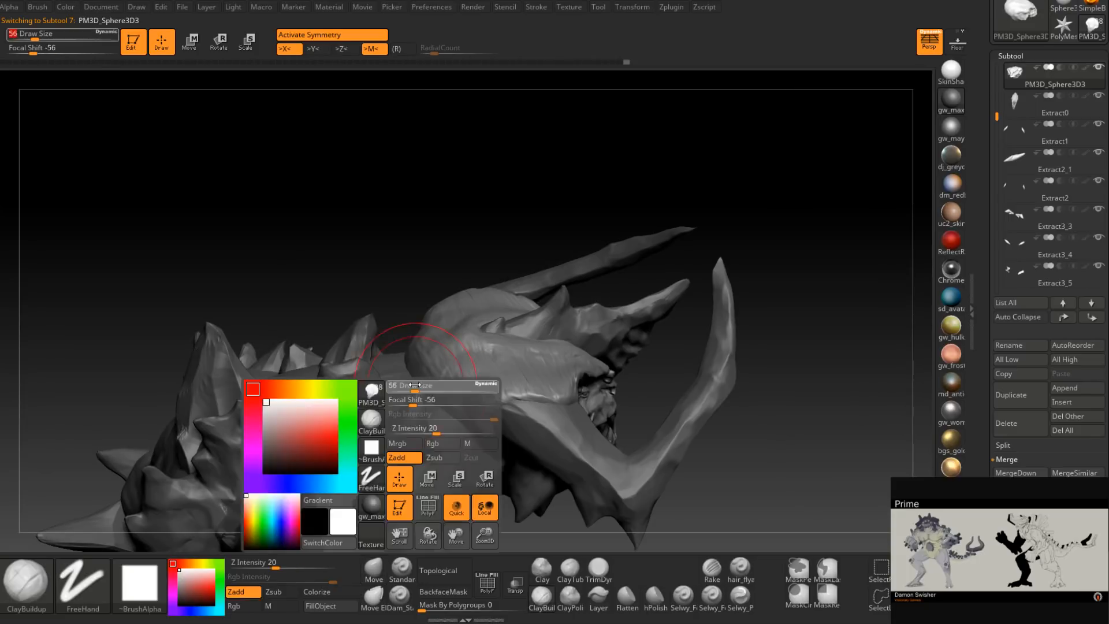
pyautogui.moveTo(412, 383); pyautogui.dragTo(403, 381)
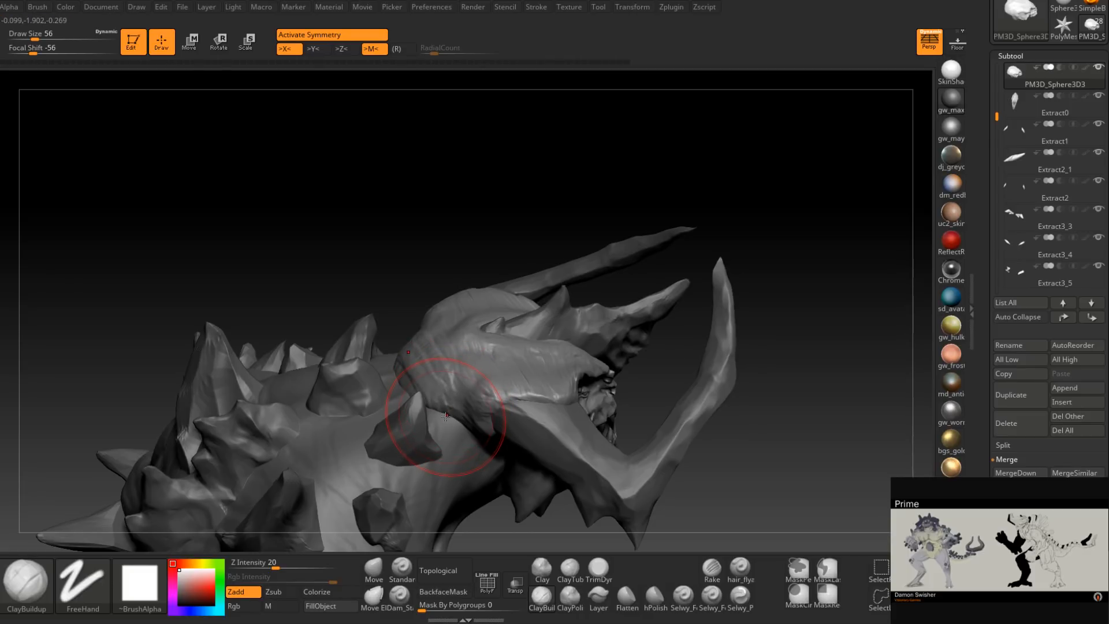
pyautogui.moveTo(445, 411)
pyautogui.mouseDown(button='right')
pyautogui.moveTo(402, 373)
pyautogui.moveTo(453, 379)
pyautogui.moveTo(440, 374)
pyautogui.moveTo(428, 326)
pyautogui.mouseUp(button='right')
pyautogui.click(375, 567)
pyautogui.press('space')
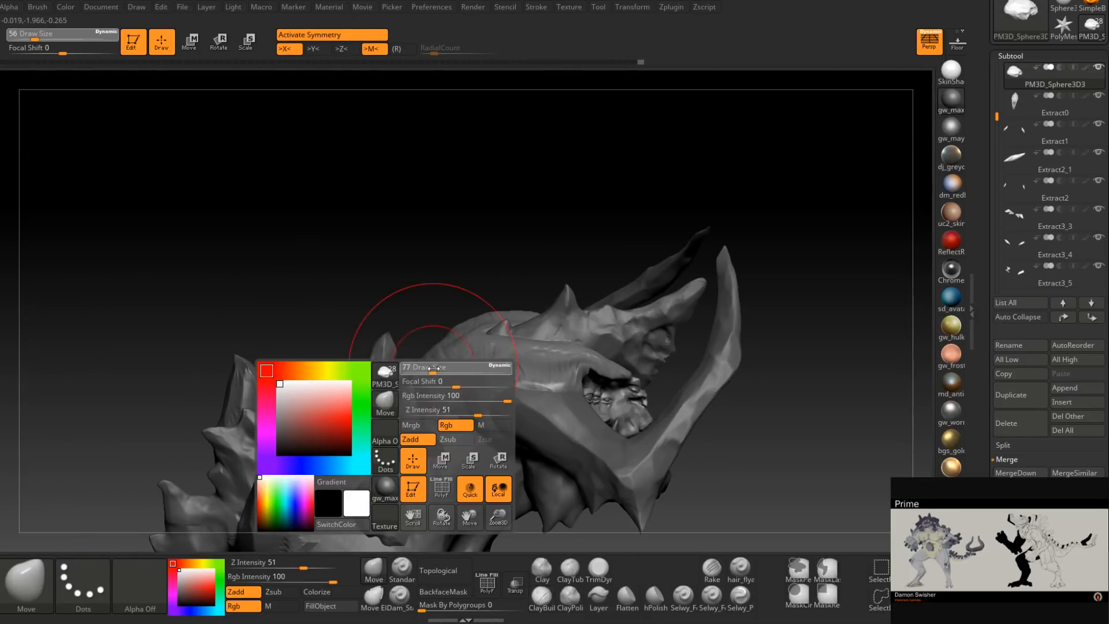
pyautogui.moveTo(417, 389)
pyautogui.mouseDown(button='right')
pyautogui.moveTo(421, 359)
pyautogui.moveTo(451, 401)
pyautogui.moveTo(445, 371)
pyautogui.moveTo(483, 322)
pyautogui.moveTo(580, 348)
pyautogui.moveTo(460, 445)
pyautogui.mouseUp(button='right')
pyautogui.press('ctrl')
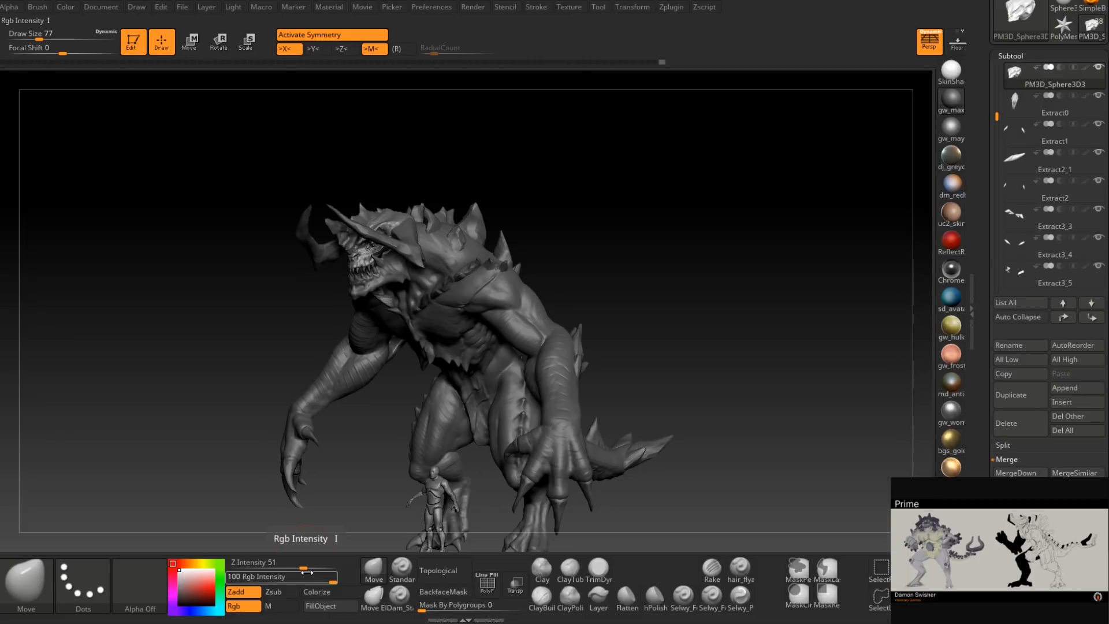
# Duplicate the collar plates Extract3_3 and centre the transform gizmo on the unmasked copy.
pyautogui.moveTo(664, 376)
pyautogui.mouseDown(button='right')
pyautogui.moveTo(554, 414)
pyautogui.moveTo(581, 384)
pyautogui.mouseUp(button='right')
pyautogui.moveTo(566, 343)
pyautogui.mouseDown(button='right')
pyautogui.moveTo(497, 396)
pyautogui.moveTo(523, 394)
pyautogui.moveTo(514, 333)
pyautogui.mouseUp(button='right')
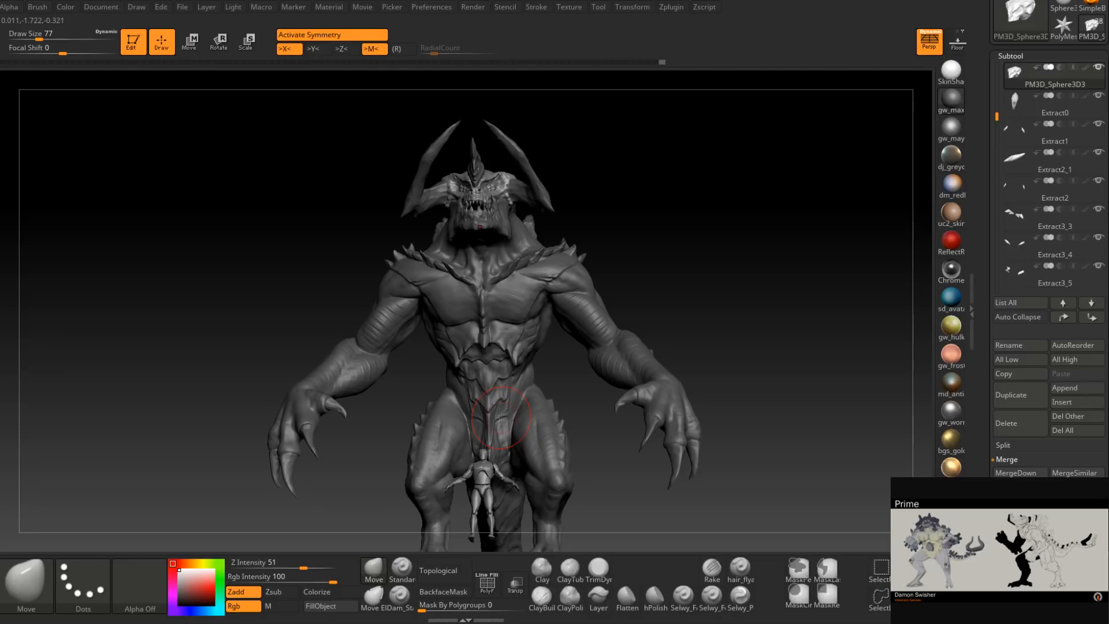
pyautogui.moveTo(501, 417)
pyautogui.mouseDown(button='right')
pyautogui.moveTo(459, 482)
pyautogui.moveTo(520, 470)
pyautogui.moveTo(549, 426)
pyautogui.moveTo(548, 465)
pyautogui.moveTo(509, 275)
pyautogui.moveTo(525, 431)
pyautogui.mouseUp(button='right')
pyautogui.keyDown('alt'); pyautogui.click(507, 304); pyautogui.keyUp('alt')
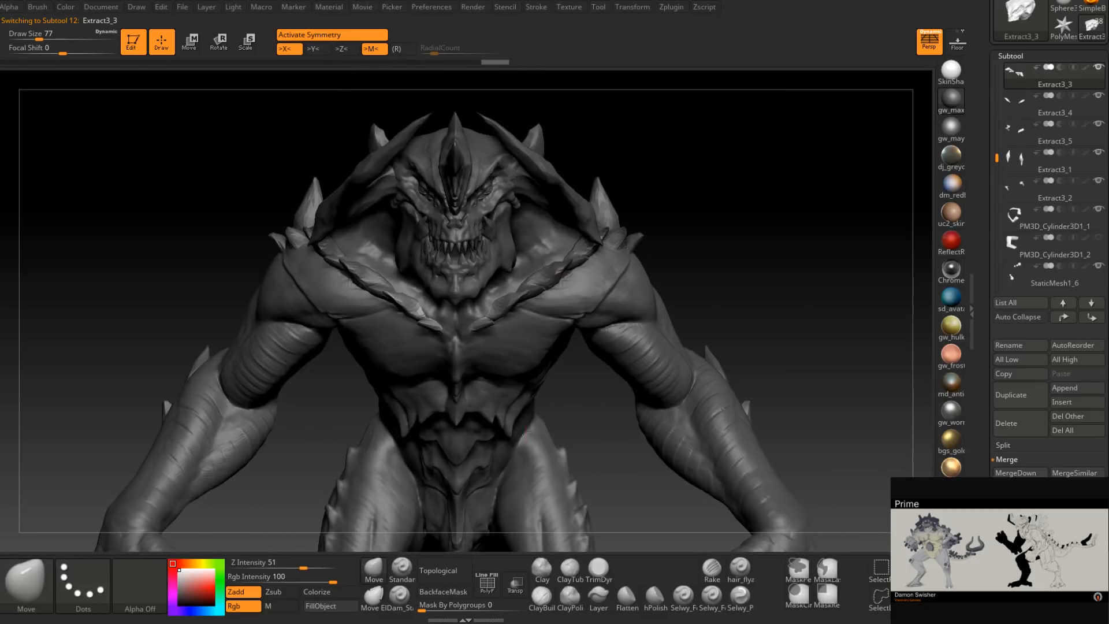
pyautogui.click(1008, 397)
pyautogui.click(191, 41)
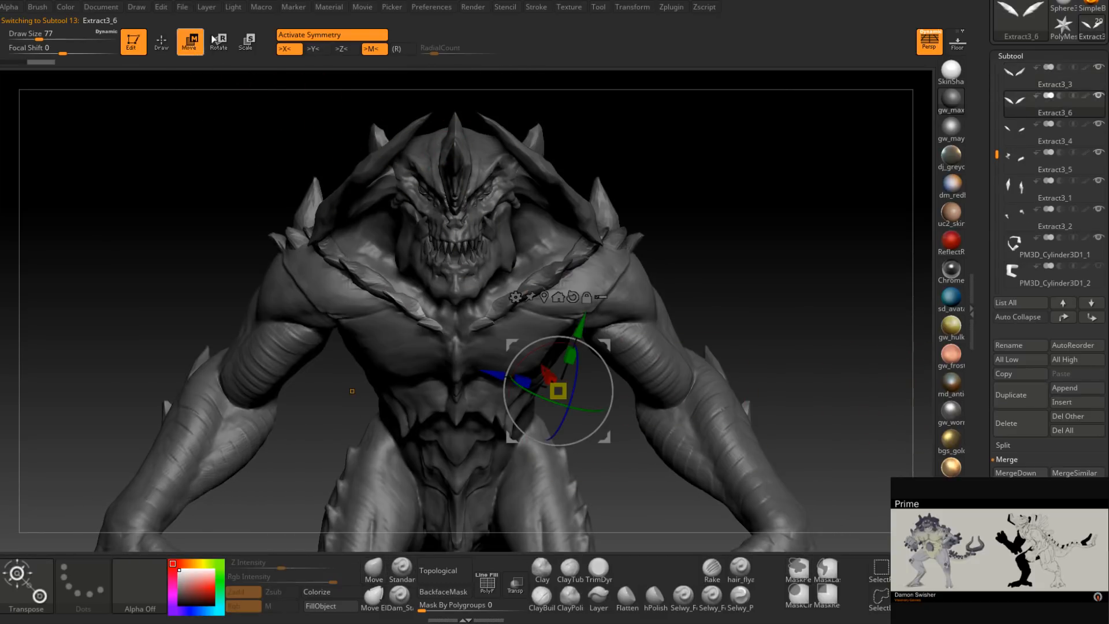
pyautogui.click(558, 296)
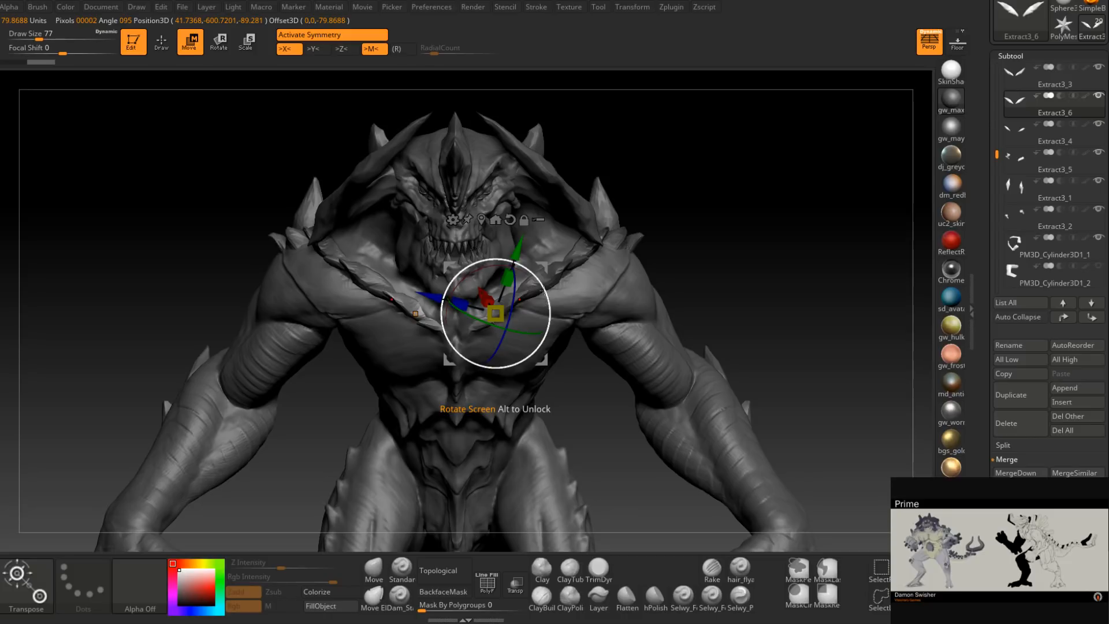
# Move the duplicated plates down to the upper abdomen and rotate them so their outer tips point downward.
pyautogui.moveTo(531, 266); pyautogui.dragTo(550, 321)
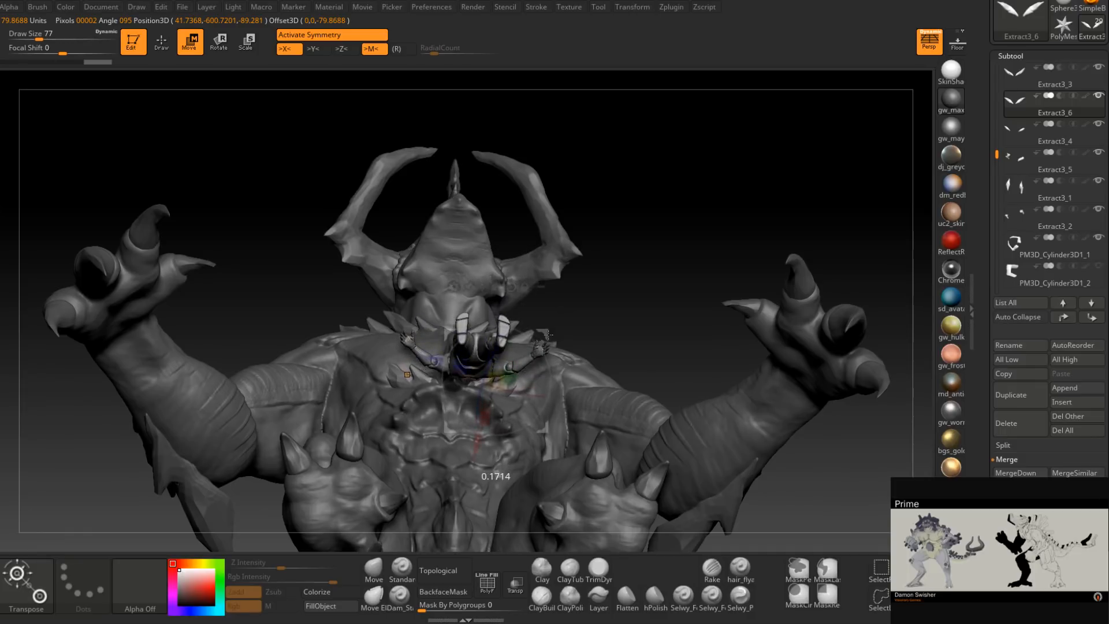
pyautogui.moveTo(588, 289); pyautogui.dragTo(575, 395)
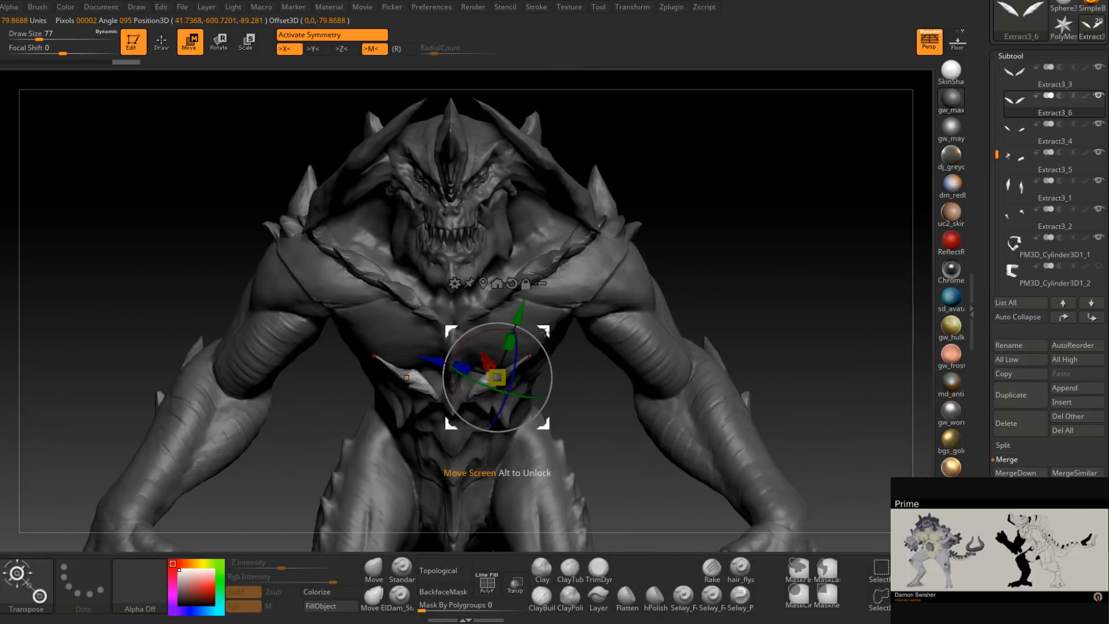
pyautogui.moveTo(548, 411)
pyautogui.mouseDown()
pyautogui.moveTo(536, 442)
pyautogui.moveTo(526, 413)
pyautogui.mouseUp()
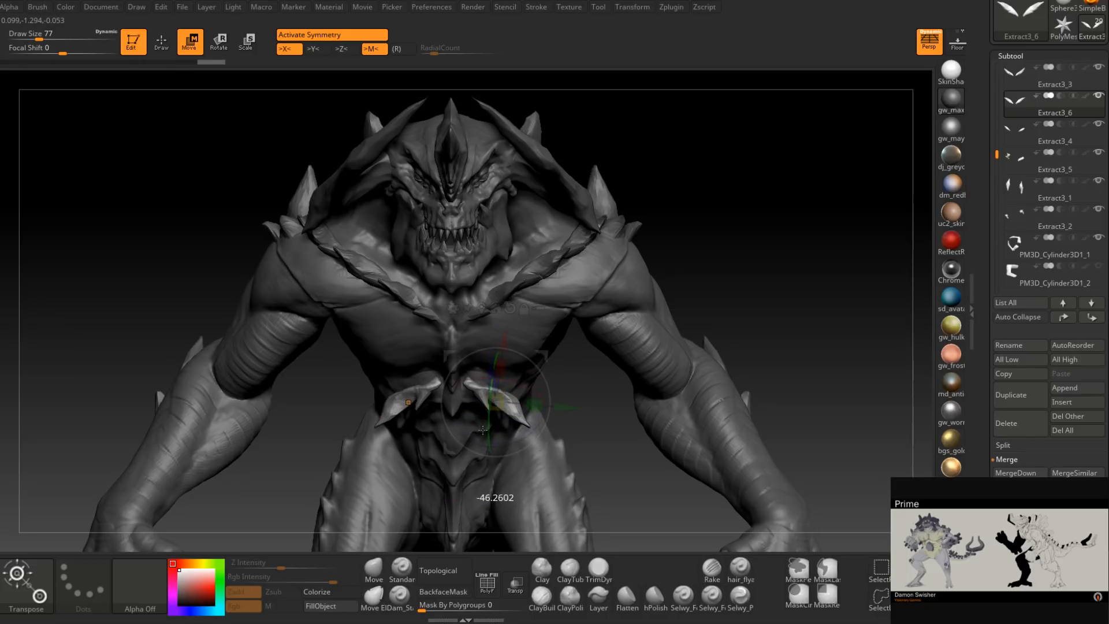
pyautogui.press('q')
# Pull the duplicated plates into rough spike shapes on the upper abdomen with the Move brush at draw size 33.
pyautogui.moveTo(519, 409); pyautogui.dragTo(518, 420, button='right')
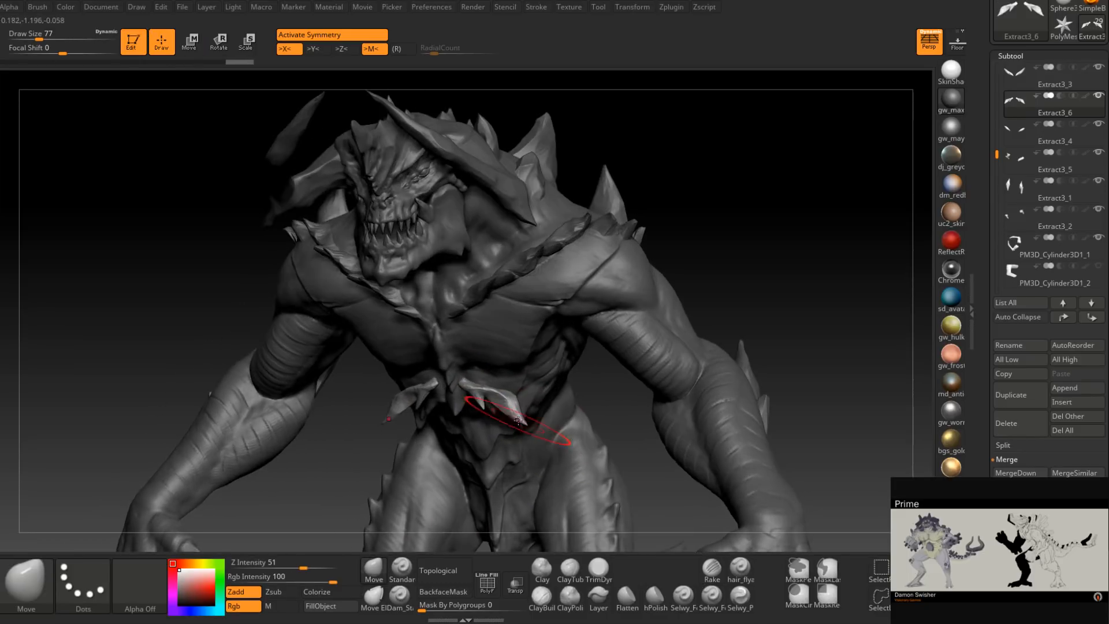
pyautogui.press('space')
pyautogui.moveTo(483, 405); pyautogui.dragTo(470, 405)
pyautogui.moveTo(469, 388)
pyautogui.keyDown('ctrl'); pyautogui.mouseDown(button='right')
pyautogui.moveTo(465, 411)
pyautogui.moveTo(457, 398)
pyautogui.moveTo(497, 399)
pyautogui.moveTo(491, 384)
pyautogui.mouseUp(button='right'); pyautogui.keyUp('ctrl')
pyautogui.press('ctrl')
pyautogui.press('space')
pyautogui.moveTo(487, 407); pyautogui.dragTo(507, 409)
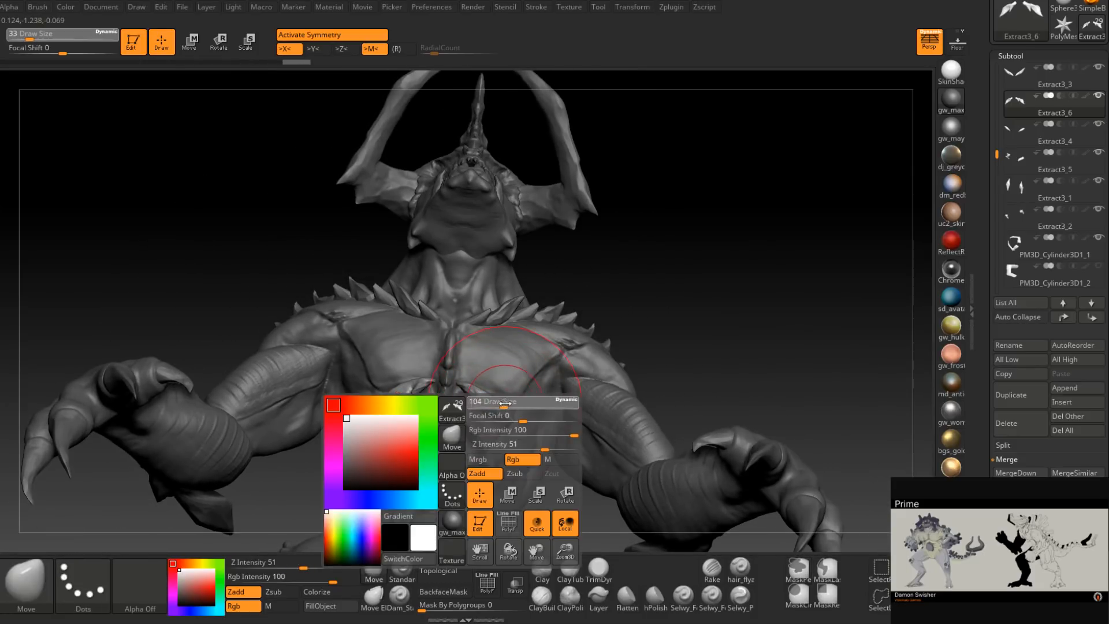
# Bend the duplicated plates to follow the curve of the lower ribcage with the Move brush at draw size 145.
pyautogui.moveTo(471, 454)
pyautogui.mouseDown(button='right')
pyautogui.moveTo(490, 425)
pyautogui.moveTo(494, 442)
pyautogui.moveTo(496, 431)
pyautogui.mouseUp(button='right')
pyautogui.press('space')
pyautogui.moveTo(497, 428); pyautogui.dragTo(489, 433)
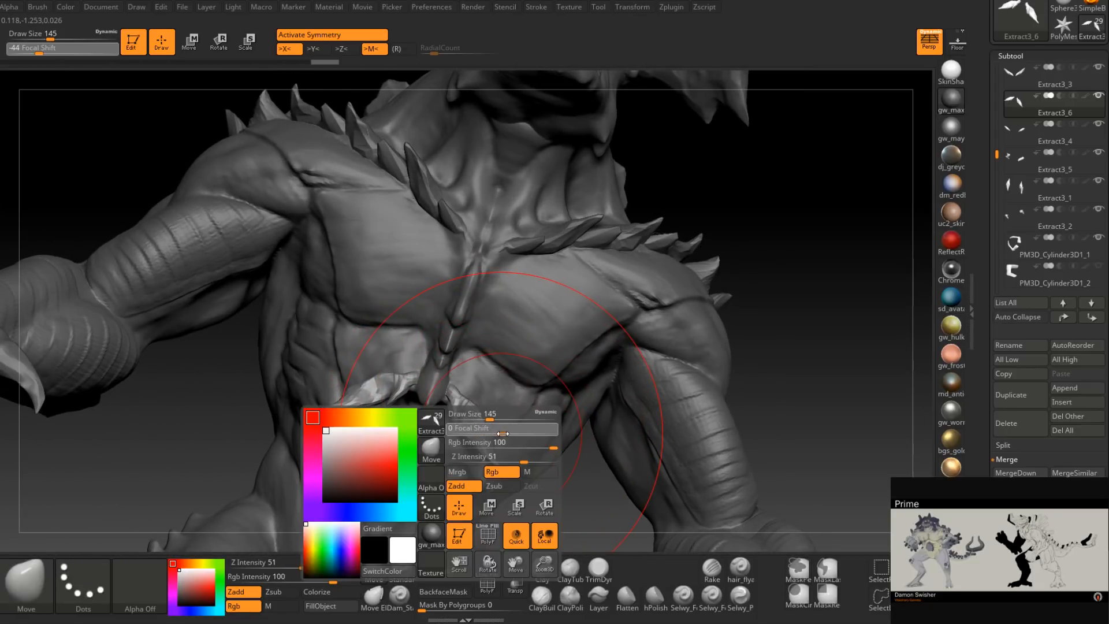
pyautogui.moveTo(508, 414)
pyautogui.mouseDown(button='right')
pyautogui.moveTo(510, 404)
pyautogui.moveTo(506, 414)
pyautogui.mouseUp(button='right')
pyautogui.press('space')
pyautogui.moveTo(502, 415); pyautogui.dragTo(484, 415)
# Draw out the outer tips of the abdominal plates into thin points with the Move brush at draw size 12.
pyautogui.moveTo(487, 464)
pyautogui.mouseDown(button='right')
pyautogui.moveTo(479, 439)
pyautogui.moveTo(499, 416)
pyautogui.mouseUp(button='right')
pyautogui.press('space')
pyautogui.moveTo(499, 416); pyautogui.dragTo(486, 419)
pyautogui.moveTo(486, 422)
pyautogui.mouseDown(button='right')
pyautogui.moveTo(513, 430)
pyautogui.moveTo(495, 440)
pyautogui.moveTo(507, 443)
pyautogui.mouseUp(button='right')
pyautogui.press('space')
pyautogui.moveTo(507, 417); pyautogui.dragTo(502, 418)
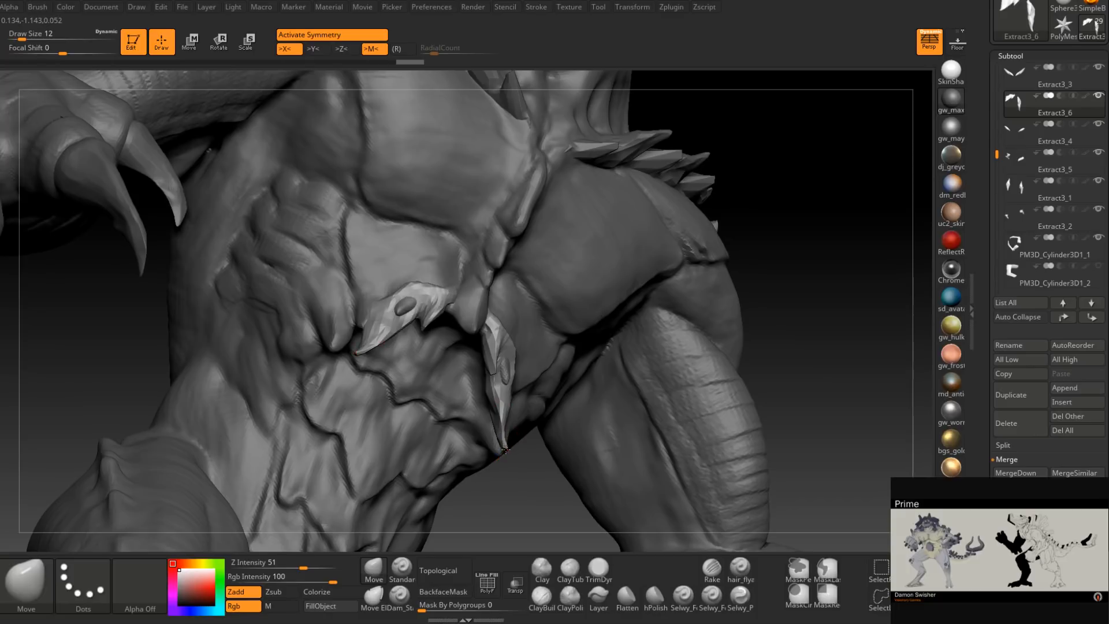
# Seat the upper edges of the abdominal plates against the body beside the sternum spine with the Move brush.
pyautogui.moveTo(496, 454); pyautogui.dragTo(499, 443, button='right')
pyautogui.press('space')
pyautogui.moveTo(497, 417); pyautogui.dragTo(511, 399)
pyautogui.moveTo(510, 398)
pyautogui.mouseDown(button='right')
pyautogui.moveTo(510, 385)
pyautogui.moveTo(507, 400)
pyautogui.mouseUp(button='right')
pyautogui.press('space')
pyautogui.moveTo(506, 376); pyautogui.dragTo(503, 376)
pyautogui.moveTo(503, 376)
pyautogui.mouseDown(button='right')
pyautogui.moveTo(495, 338)
pyautogui.moveTo(516, 362)
pyautogui.moveTo(494, 356)
pyautogui.mouseUp(button='right')
pyautogui.press('space')
pyautogui.moveTo(494, 332); pyautogui.dragTo(497, 331)
# Shape the abdominal plates into broader downward-pointing spikes with the Move brush at draw size 33.
pyautogui.moveTo(507, 326)
pyautogui.mouseDown(button='right')
pyautogui.moveTo(506, 372)
pyautogui.moveTo(517, 374)
pyautogui.moveTo(494, 382)
pyautogui.moveTo(526, 373)
pyautogui.moveTo(506, 419)
pyautogui.moveTo(522, 389)
pyautogui.mouseUp(button='right')
pyautogui.press('space')
pyautogui.moveTo(522, 389); pyautogui.dragTo(515, 395)
pyautogui.moveTo(516, 395); pyautogui.dragTo(502, 366, button='right')
pyautogui.press('[')
pyautogui.press('[')
pyautogui.moveTo(500, 395); pyautogui.dragTo(504, 406)
pyautogui.moveTo(504, 405)
pyautogui.mouseDown(button='right')
pyautogui.moveTo(493, 436)
pyautogui.moveTo(496, 409)
pyautogui.moveTo(503, 420)
pyautogui.mouseUp(button='right')
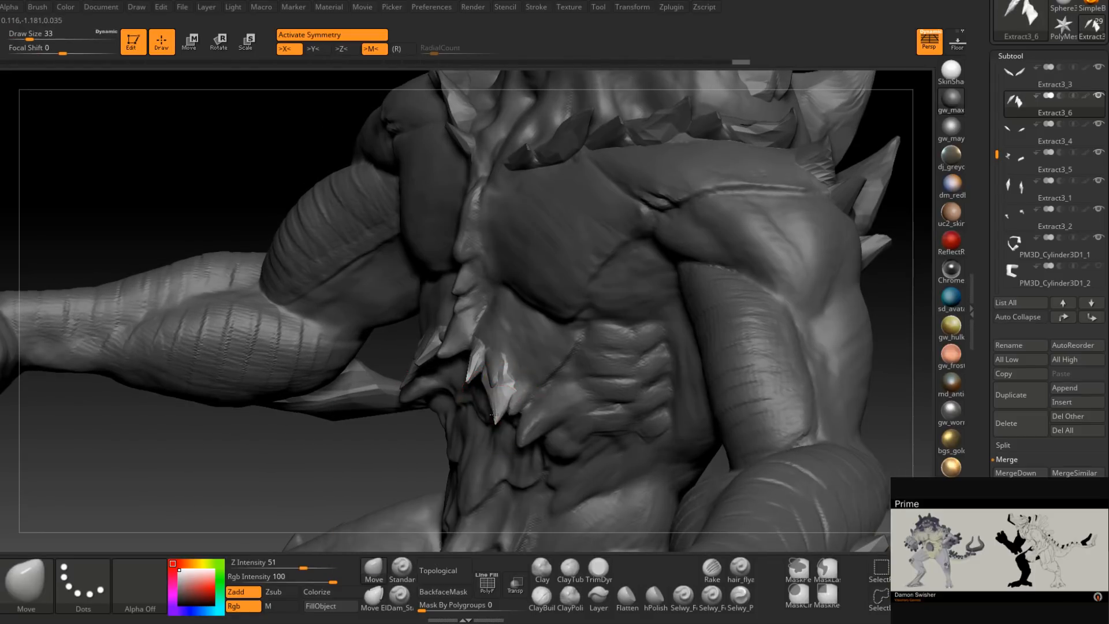
# Refine the edges and inner spikes of the abdominal plates in side view with the Move brush at draw size 13.
pyautogui.moveTo(490, 409); pyautogui.dragTo(506, 401, button='right')
pyautogui.press('space')
pyautogui.moveTo(506, 400); pyautogui.dragTo(498, 399)
pyautogui.moveTo(484, 416)
pyautogui.mouseDown(button='right')
pyautogui.moveTo(488, 368)
pyautogui.moveTo(479, 376)
pyautogui.mouseUp(button='right')
pyautogui.press('space')
pyautogui.moveTo(477, 376); pyautogui.dragTo(485, 376)
pyautogui.moveTo(489, 375)
pyautogui.mouseDown(button='right')
pyautogui.moveTo(501, 373)
pyautogui.moveTo(465, 371)
pyautogui.moveTo(479, 369)
pyautogui.mouseUp(button='right')
pyautogui.press('space')
pyautogui.moveTo(482, 369); pyautogui.dragTo(474, 370)
pyautogui.moveTo(478, 368)
pyautogui.keyDown('ctrl'); pyautogui.mouseDown(button='right')
pyautogui.moveTo(481, 379)
pyautogui.moveTo(485, 363)
pyautogui.mouseUp(button='right'); pyautogui.keyUp('ctrl')
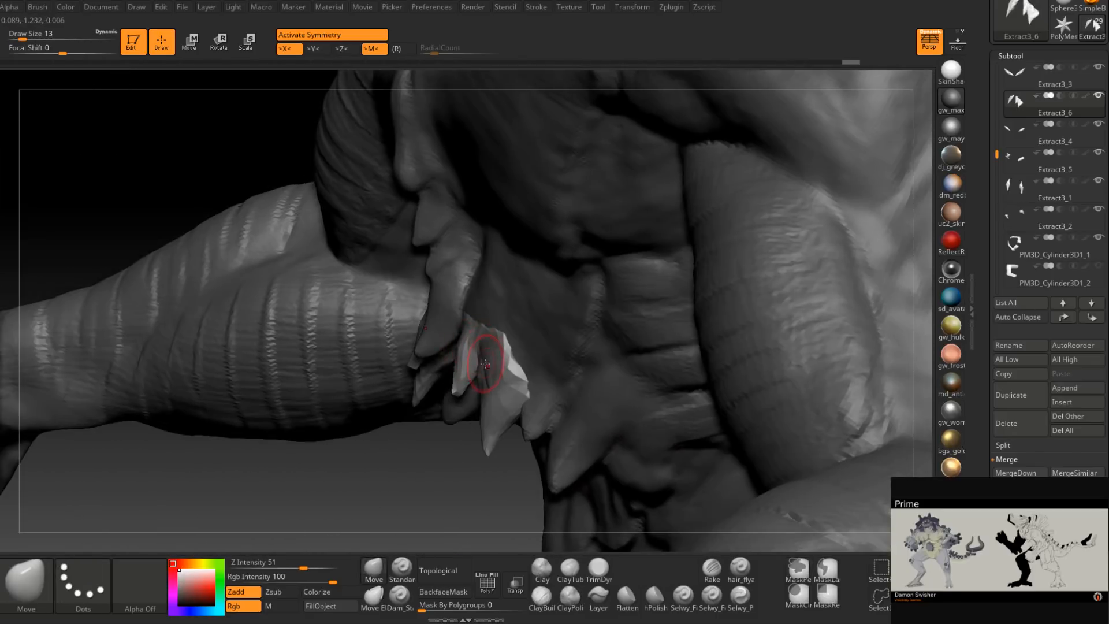
pyautogui.moveTo(483, 350); pyautogui.dragTo(488, 348)
# Adjust the abdominal spikes from the front and smooth their surfaces at draw size 13.
pyautogui.moveTo(490, 355)
pyautogui.mouseDown(button='right')
pyautogui.moveTo(513, 370)
pyautogui.moveTo(511, 360)
pyautogui.moveTo(522, 384)
pyautogui.moveTo(520, 366)
pyautogui.moveTo(495, 376)
pyautogui.moveTo(474, 422)
pyautogui.moveTo(483, 338)
pyautogui.moveTo(515, 308)
pyautogui.moveTo(513, 352)
pyautogui.moveTo(513, 314)
pyautogui.mouseUp(button='right')
pyautogui.moveTo(513, 315)
pyautogui.keyDown('alt'); pyautogui.mouseDown(button='right')
pyautogui.moveTo(507, 371)
pyautogui.moveTo(514, 305)
pyautogui.moveTo(524, 359)
pyautogui.moveTo(541, 360)
pyautogui.moveTo(515, 394)
pyautogui.moveTo(524, 388)
pyautogui.moveTo(453, 367)
pyautogui.mouseUp(button='right'); pyautogui.keyUp('alt')
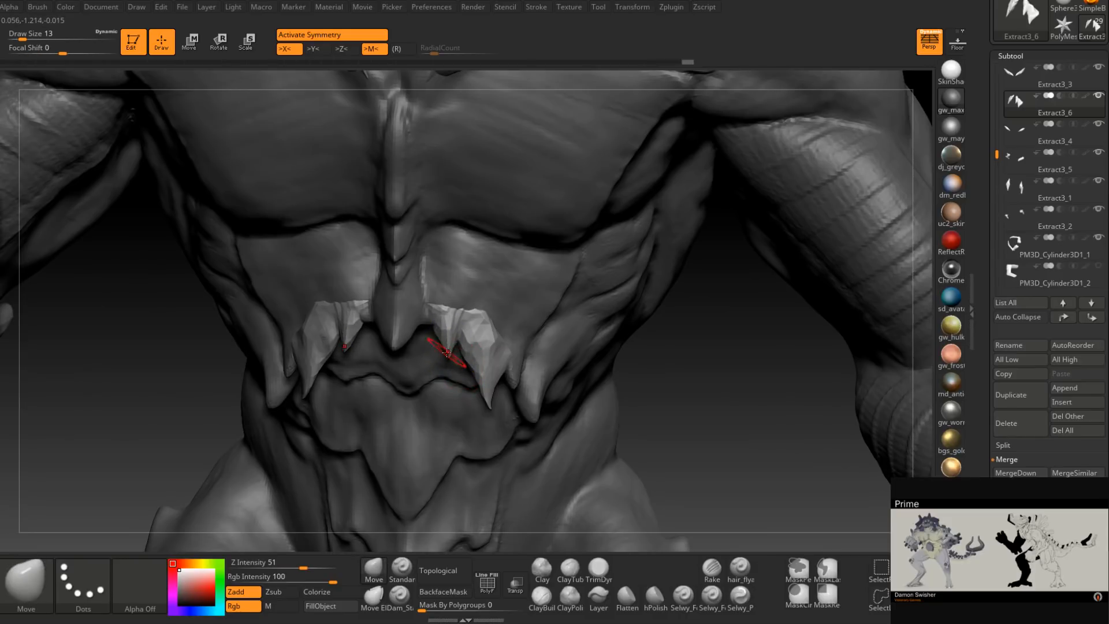
pyautogui.press('shift')
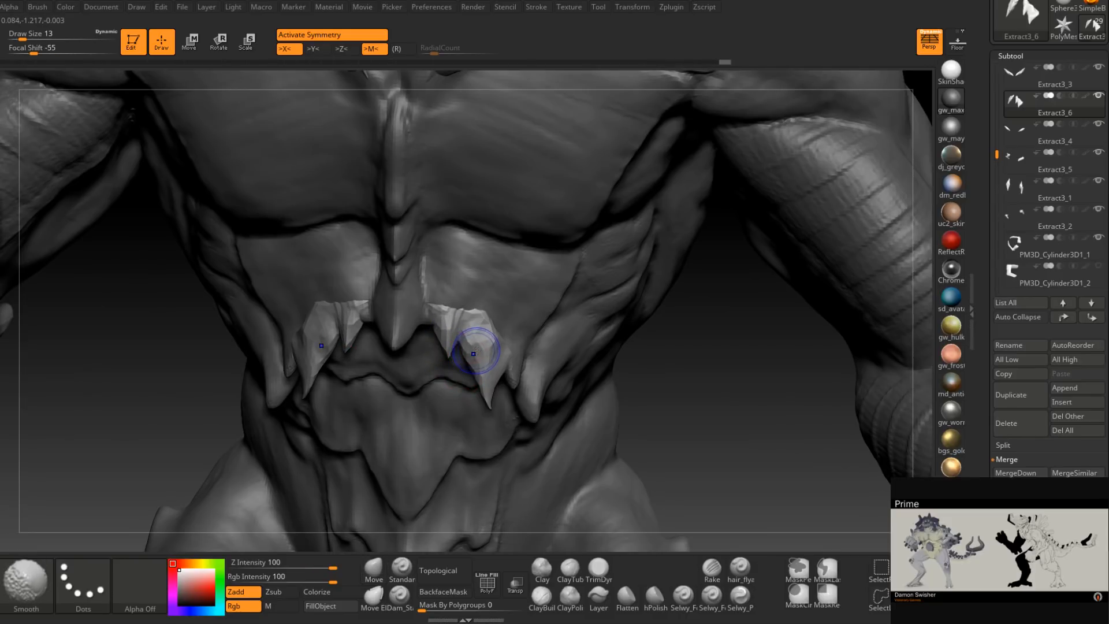
pyautogui.moveTo(477, 350); pyautogui.dragTo(467, 375, button='right')
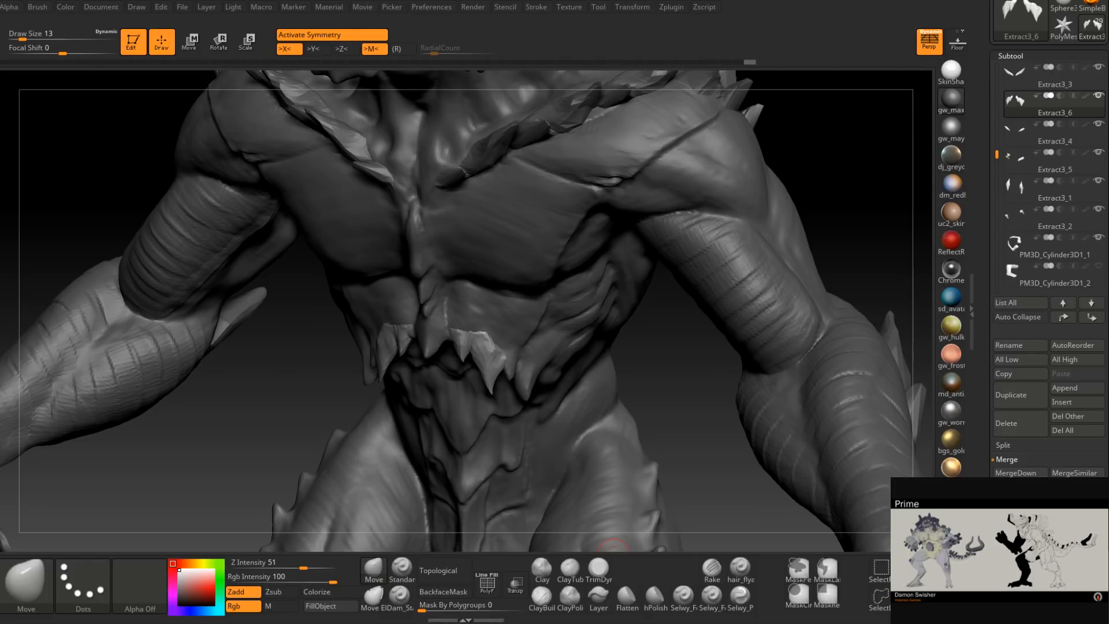
pyautogui.moveTo(614, 546); pyautogui.dragTo(673, 528)
pyautogui.moveTo(635, 404)
pyautogui.mouseDown()
pyautogui.moveTo(653, 398)
pyautogui.moveTo(641, 387)
pyautogui.mouseUp()
# Select the body PM3D_Sphere3D1 and build skin around the bases of the inner abdominal spikes with ClayBuildup at draw size 8.
pyautogui.keyDown('alt'); pyautogui.click(492, 321); pyautogui.keyUp('alt')
pyautogui.moveTo(653, 463)
pyautogui.mouseDown()
pyautogui.moveTo(653, 428)
pyautogui.moveTo(653, 473)
pyautogui.mouseUp()
pyautogui.click(543, 594)
pyautogui.moveTo(451, 320); pyautogui.dragTo(447, 336, button='right')
pyautogui.moveTo(444, 333)
pyautogui.mouseDown()
pyautogui.moveTo(441, 321)
pyautogui.moveTo(461, 341)
pyautogui.mouseUp()
pyautogui.rightClick(467, 326)
pyautogui.click(463, 331)
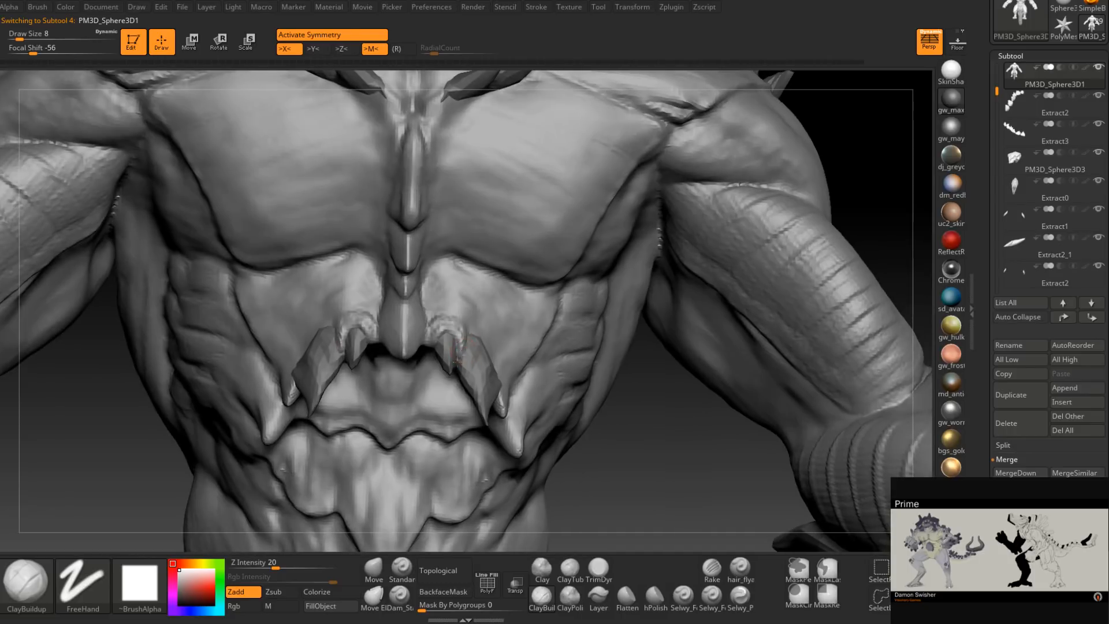
# Build skin over the upper bases of the inner abdominal spikes with ClayBuildup at draw size 8, working from below and the side.
pyautogui.moveTo(444, 327); pyautogui.dragTo(468, 353, button='right')
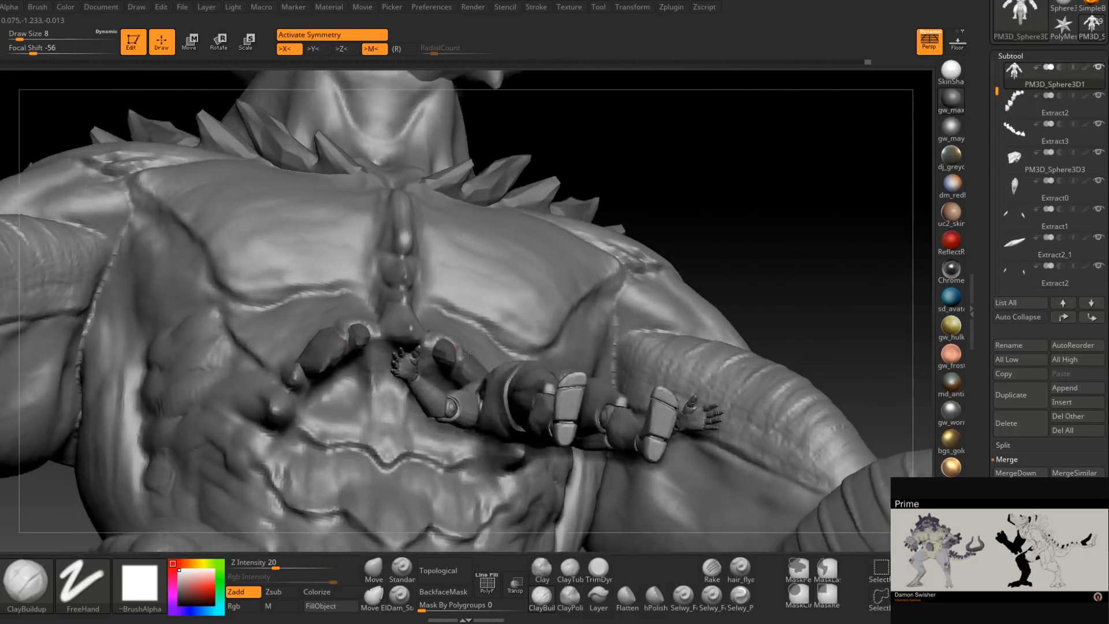
pyautogui.rightClick(467, 355)
pyautogui.click(463, 360)
pyautogui.rightClick(467, 361)
pyautogui.click(464, 364)
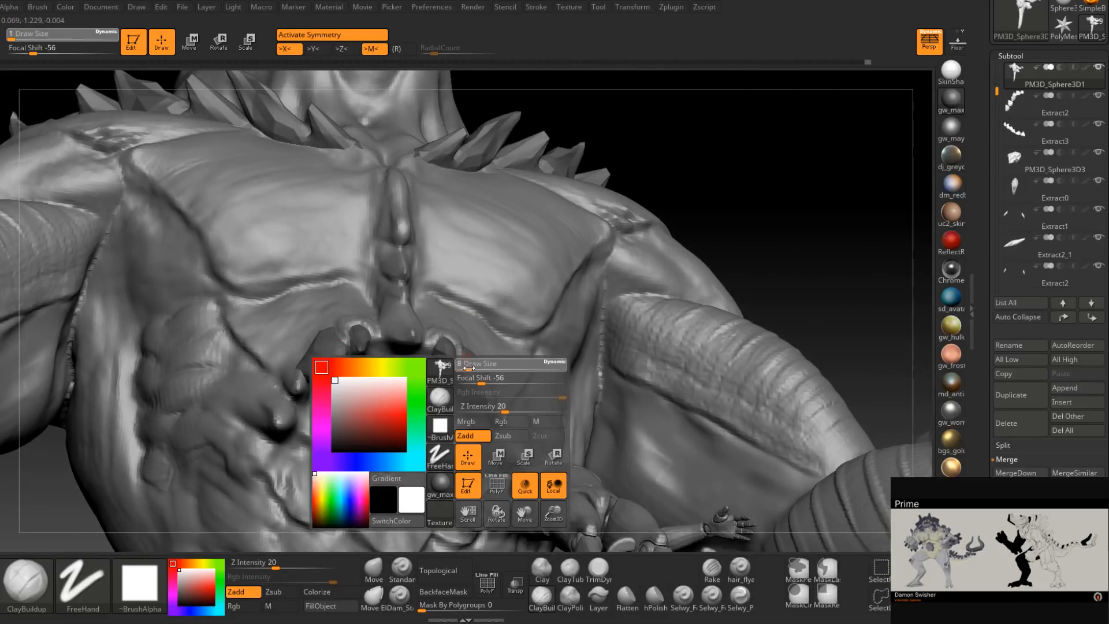
pyautogui.moveTo(465, 364); pyautogui.dragTo(452, 372, button='right')
pyautogui.rightClick(461, 357)
pyautogui.click(459, 360)
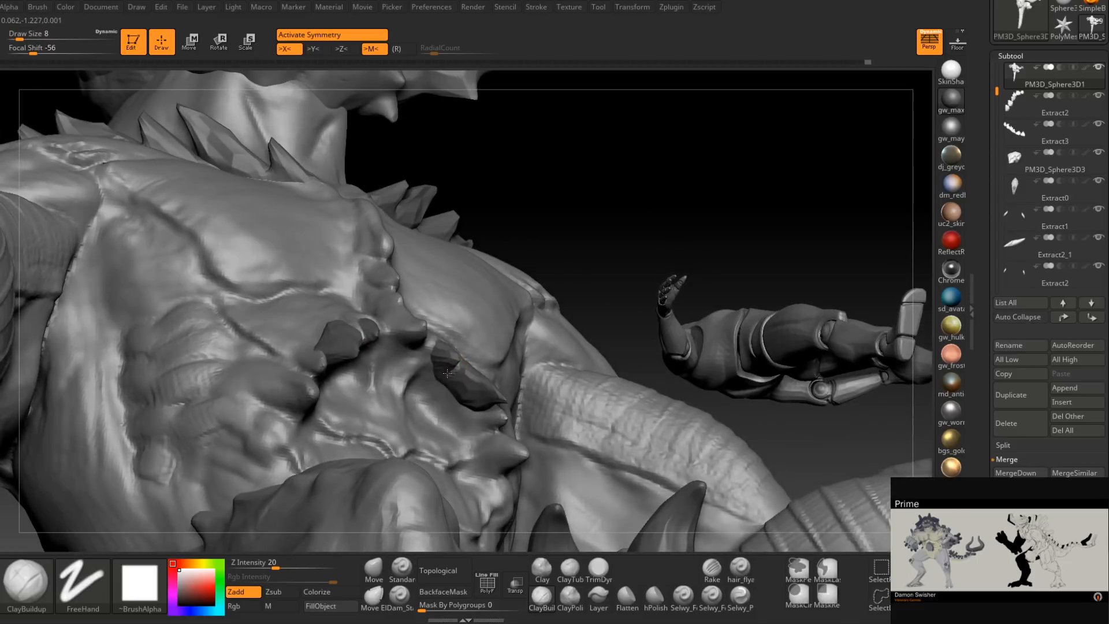
# Extend the skin ridge across the bases of the outer abdominal spikes with ClayBuildup, raising the draw size from 9 to 14.
pyautogui.moveTo(428, 352)
pyautogui.mouseDown(button='right')
pyautogui.moveTo(453, 346)
pyautogui.moveTo(461, 359)
pyautogui.moveTo(465, 339)
pyautogui.moveTo(485, 346)
pyautogui.moveTo(505, 373)
pyautogui.moveTo(504, 359)
pyautogui.moveTo(524, 409)
pyautogui.moveTo(479, 351)
pyautogui.moveTo(440, 372)
pyautogui.mouseUp(button='right')
pyautogui.press('space')
pyautogui.moveTo(475, 358); pyautogui.dragTo(478, 358)
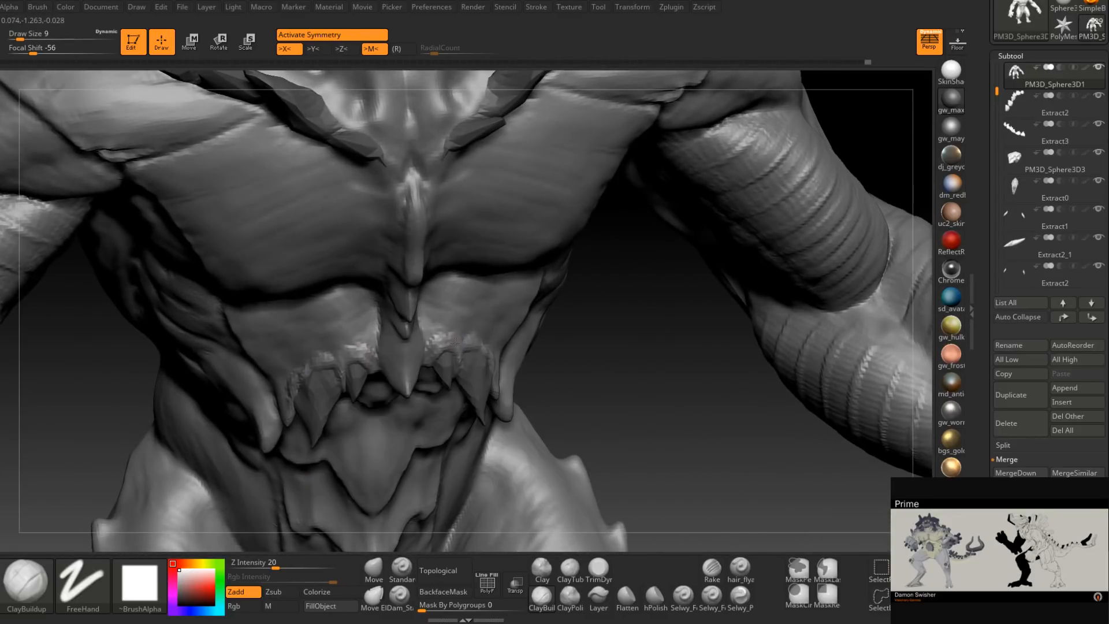
pyautogui.moveTo(461, 347); pyautogui.dragTo(450, 326, button='right')
pyautogui.press('space')
pyautogui.moveTo(451, 324); pyautogui.dragTo(455, 324)
pyautogui.moveTo(441, 329)
pyautogui.mouseDown(button='right')
pyautogui.moveTo(469, 324)
pyautogui.moveTo(448, 347)
pyautogui.mouseUp(button='right')
pyautogui.press('space')
pyautogui.moveTo(475, 339); pyautogui.dragTo(478, 340)
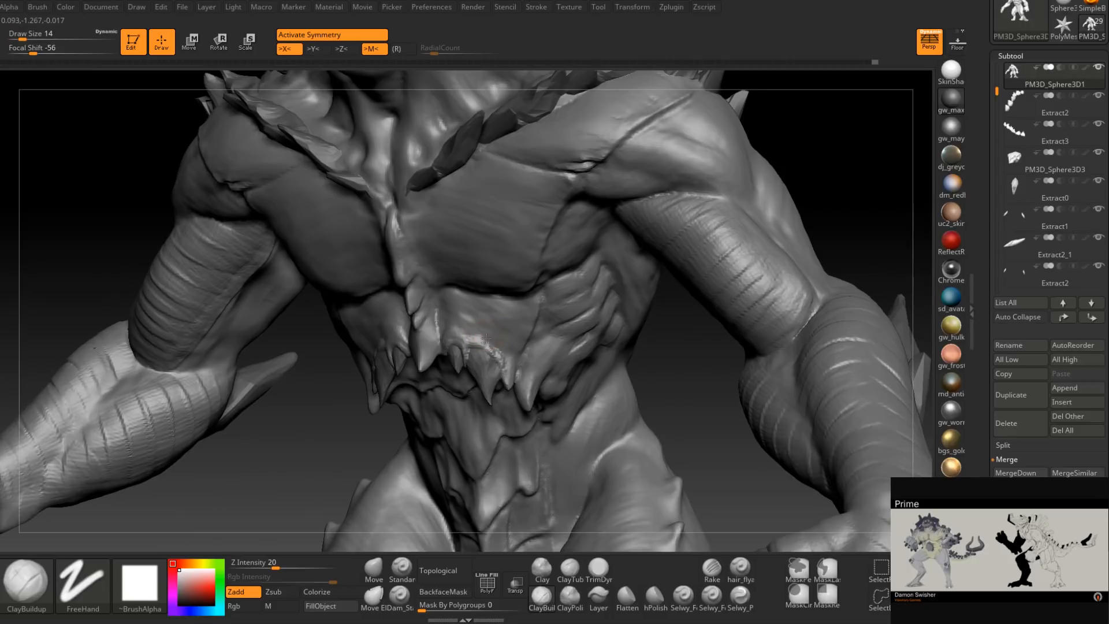
# Blend and smooth the built-up skin above the abdominal spikes into the surface below the chest.
pyautogui.moveTo(487, 333); pyautogui.dragTo(492, 369, button='right')
pyautogui.moveTo(492, 368)
pyautogui.keyDown('ctrl'); pyautogui.mouseDown(button='right')
pyautogui.moveTo(490, 347)
pyautogui.moveTo(491, 365)
pyautogui.moveTo(512, 361)
pyautogui.moveTo(484, 341)
pyautogui.moveTo(492, 280)
pyautogui.moveTo(502, 323)
pyautogui.moveTo(494, 352)
pyautogui.moveTo(517, 361)
pyautogui.mouseUp(button='right'); pyautogui.keyUp('ctrl')
pyautogui.keyDown('shift'); pyautogui.moveTo(518, 362); pyautogui.dragTo(508, 341); pyautogui.keyUp('shift')
pyautogui.moveTo(507, 339)
pyautogui.mouseDown(button='right')
pyautogui.moveTo(515, 364)
pyautogui.moveTo(516, 346)
pyautogui.mouseUp(button='right')
pyautogui.press('ctrl')
pyautogui.press('space')
pyautogui.moveTo(536, 360); pyautogui.dragTo(530, 354)
# Carve sharp creases around the abdominal spikes and plate edges with Dam_Standard at draw size 6, and quick-save the project.
pyautogui.moveTo(526, 358)
pyautogui.mouseDown(button='right')
pyautogui.moveTo(501, 349)
pyautogui.moveTo(538, 340)
pyautogui.mouseUp(button='right')
pyautogui.click(401, 605)
pyautogui.moveTo(538, 340); pyautogui.dragTo(522, 406)
pyautogui.moveTo(522, 407)
pyautogui.mouseDown(button='right')
pyautogui.moveTo(537, 354)
pyautogui.moveTo(543, 392)
pyautogui.moveTo(534, 384)
pyautogui.moveTo(525, 399)
pyautogui.moveTo(535, 300)
pyautogui.moveTo(532, 335)
pyautogui.mouseUp(button='right')
pyautogui.moveTo(532, 337); pyautogui.dragTo(540, 361)
pyautogui.moveTo(541, 361)
pyautogui.mouseDown(button='right')
pyautogui.moveTo(527, 275)
pyautogui.moveTo(527, 346)
pyautogui.mouseUp(button='right')
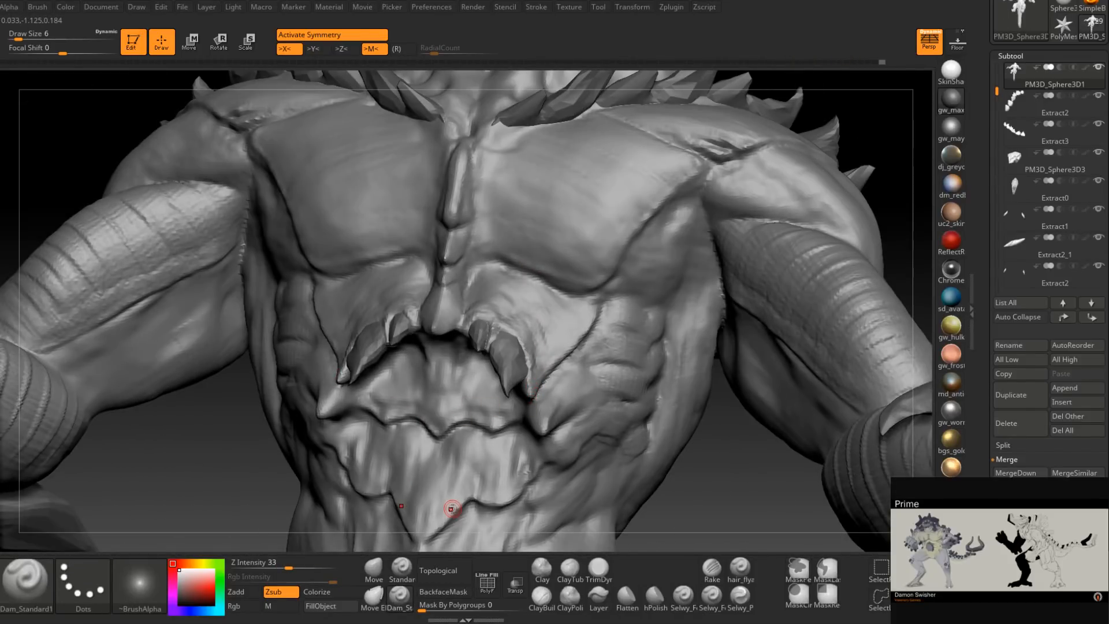
pyautogui.moveTo(565, 366)
pyautogui.mouseDown(button='right')
pyautogui.moveTo(527, 323)
pyautogui.moveTo(544, 416)
pyautogui.moveTo(525, 379)
pyautogui.moveTo(552, 384)
pyautogui.mouseUp(button='right')
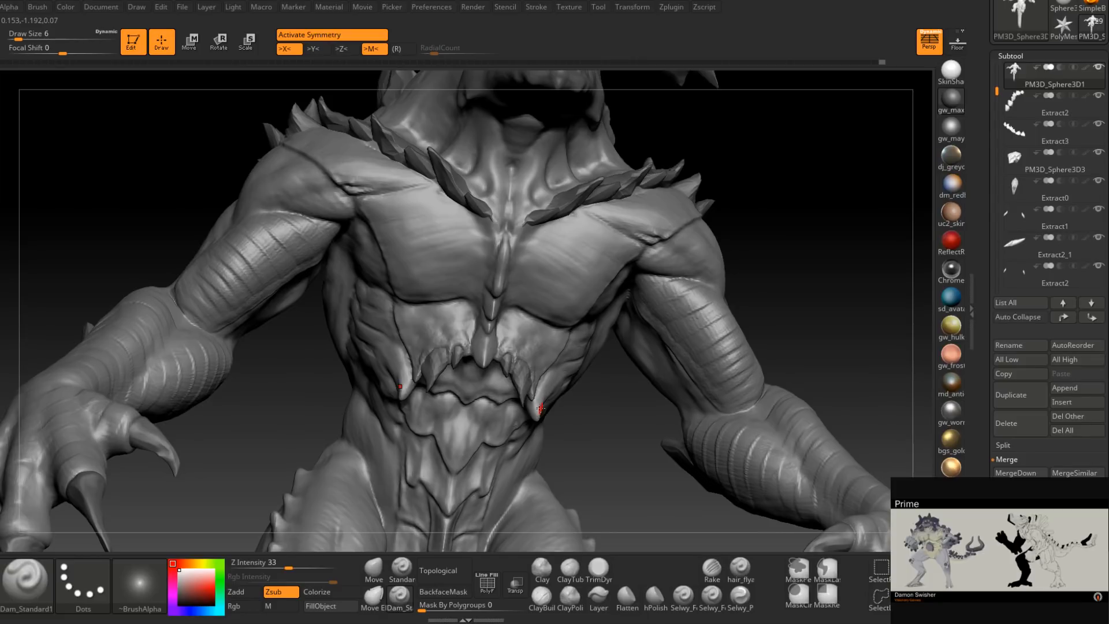
pyautogui.moveTo(541, 408); pyautogui.dragTo(503, 367, button='right')
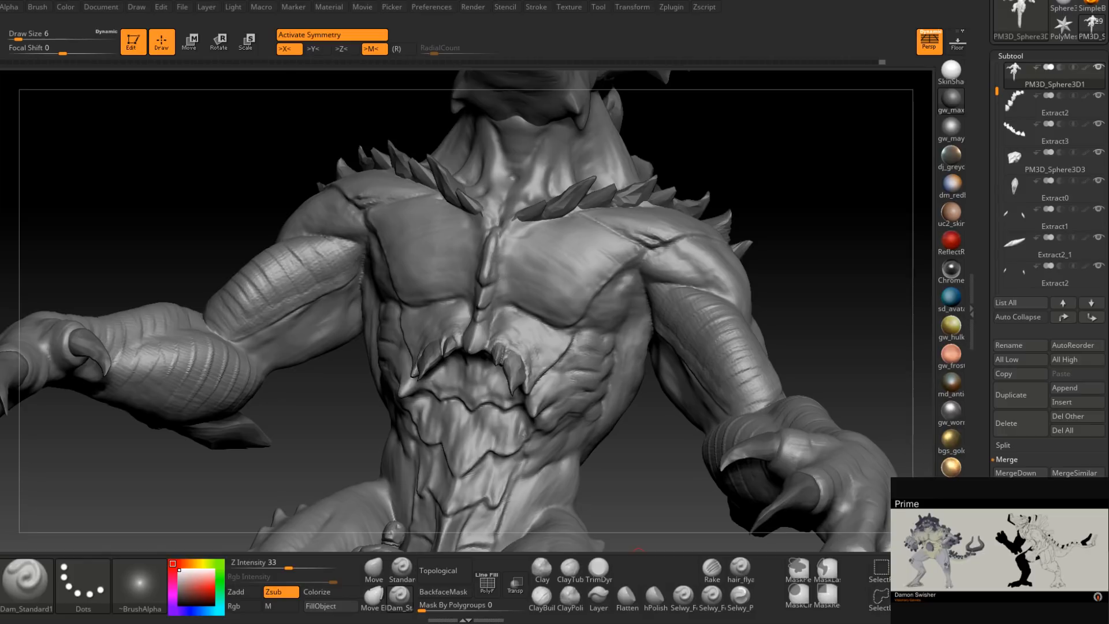
pyautogui.hotkey('ctrl', 's')
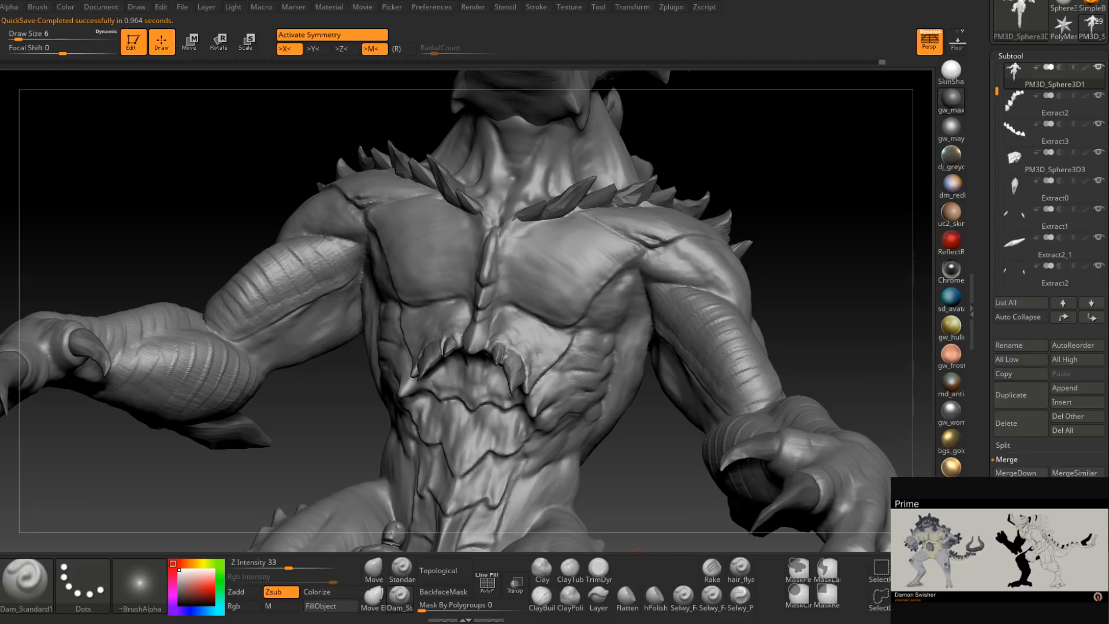
# Select the Extract3_6 abdominal spikes and adjust their shape with the Move brush at draw size 16.
pyautogui.moveTo(573, 360)
pyautogui.mouseDown(button='right')
pyautogui.moveTo(577, 379)
pyautogui.moveTo(567, 327)
pyautogui.moveTo(577, 397)
pyautogui.moveTo(570, 385)
pyautogui.moveTo(561, 395)
pyautogui.moveTo(555, 373)
pyautogui.mouseUp(button='right')
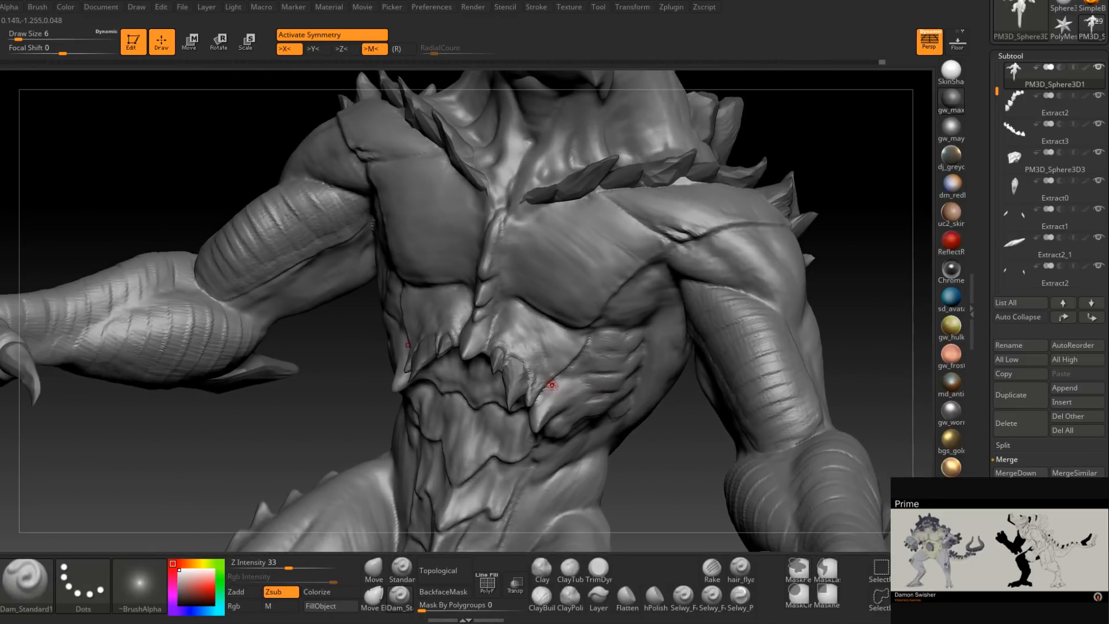
pyautogui.moveTo(570, 327)
pyautogui.mouseDown(button='right')
pyautogui.moveTo(566, 386)
pyautogui.moveTo(532, 396)
pyautogui.moveTo(542, 403)
pyautogui.moveTo(525, 418)
pyautogui.mouseUp(button='right')
pyautogui.keyDown('alt'); pyautogui.click(543, 403); pyautogui.keyUp('alt')
pyautogui.moveTo(525, 418); pyautogui.dragTo(513, 415, button='right')
pyautogui.press('space')
pyautogui.moveTo(517, 415); pyautogui.dragTo(527, 391)
pyautogui.moveTo(533, 390)
pyautogui.mouseDown(button='right')
pyautogui.moveTo(541, 388)
pyautogui.moveTo(480, 417)
pyautogui.mouseUp(button='right')
pyautogui.moveTo(480, 417); pyautogui.dragTo(481, 418)
pyautogui.moveTo(479, 420); pyautogui.dragTo(502, 400, button='right')
pyautogui.moveTo(504, 457)
pyautogui.mouseDown(button='right')
pyautogui.moveTo(491, 444)
pyautogui.moveTo(490, 463)
pyautogui.mouseUp(button='right')
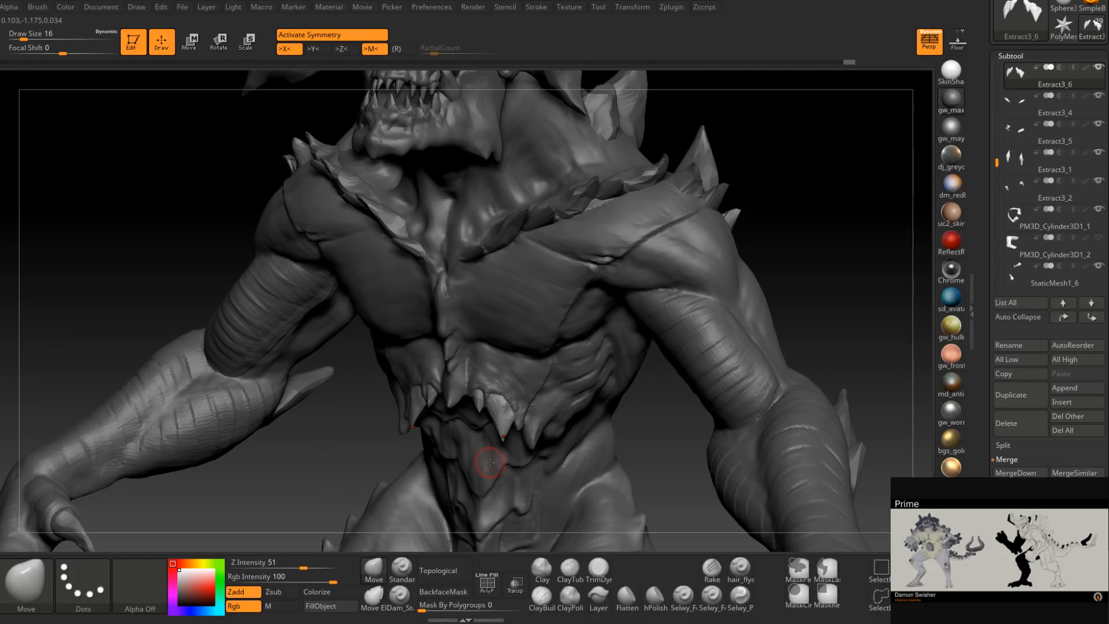
# Append a Cylinder3D as a new subtool and select it.
pyautogui.keyDown('ctrl'); pyautogui.moveTo(491, 461); pyautogui.dragTo(573, 374, button='right'); pyautogui.keyUp('ctrl')
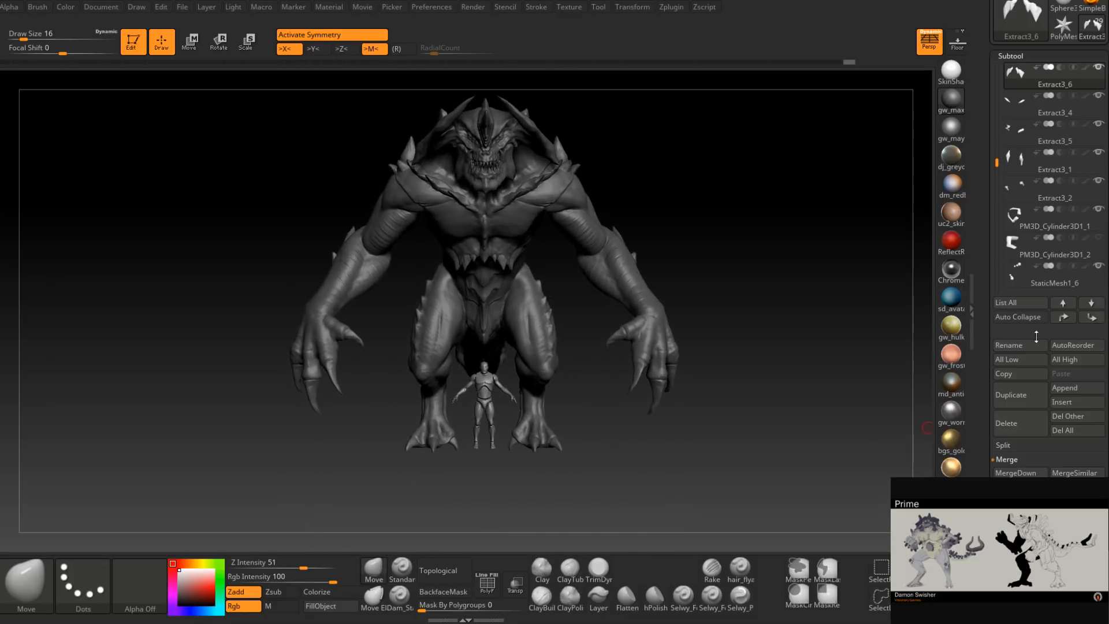
pyautogui.click(1076, 388)
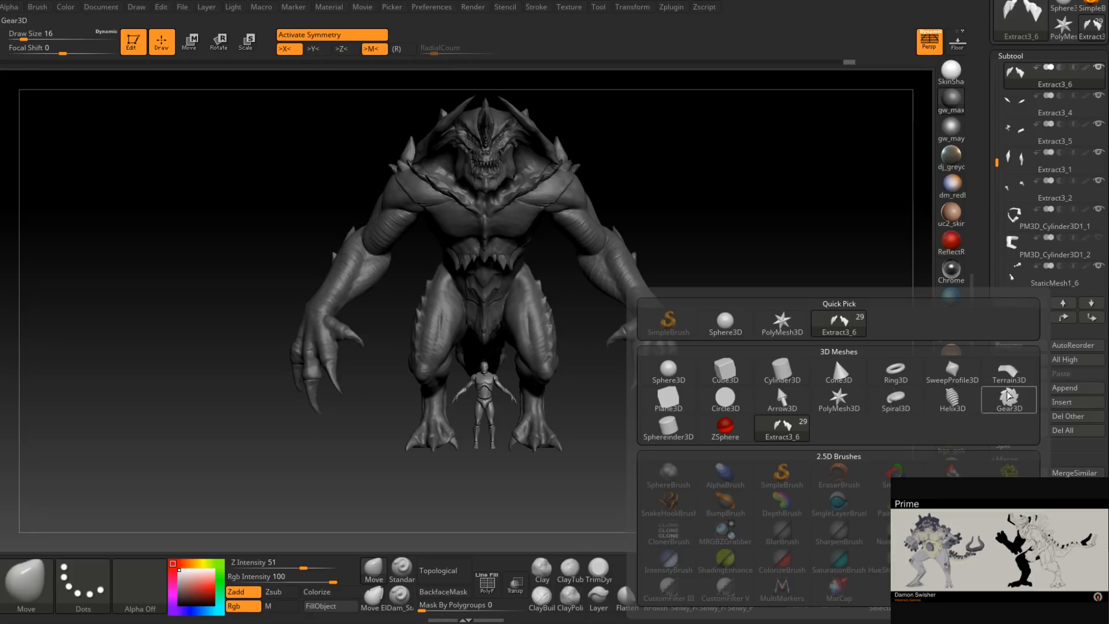
pyautogui.click(786, 373)
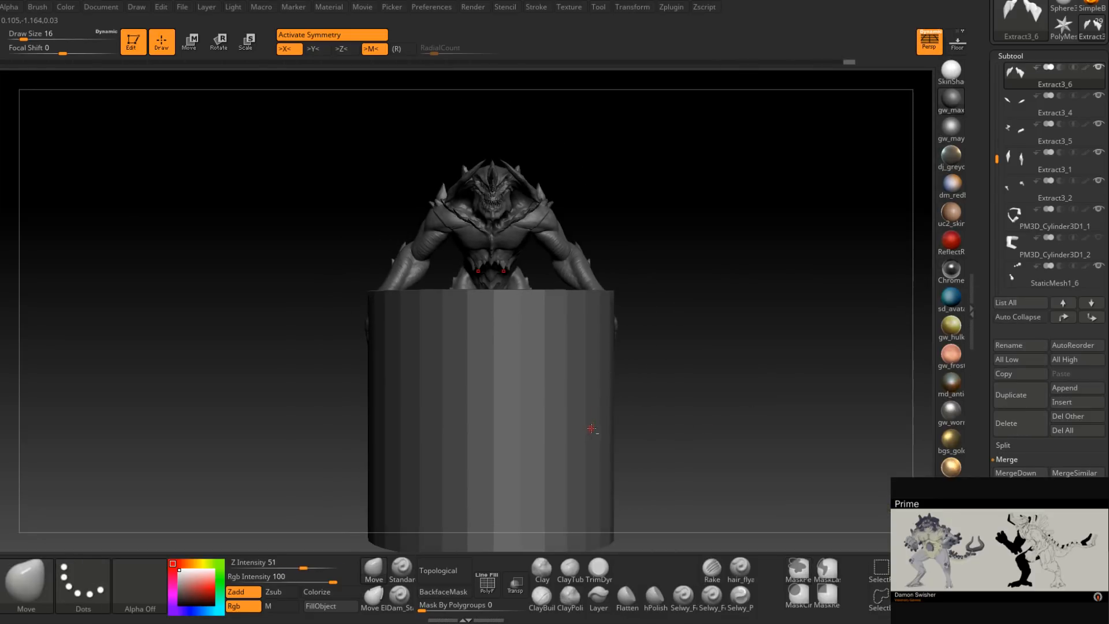
pyautogui.keyDown('alt'); pyautogui.click(594, 428); pyautogui.keyUp('alt')
pyautogui.keyDown('alt'); pyautogui.moveTo(714, 487); pyautogui.dragTo(651, 408); pyautogui.keyUp('alt')
# Scale the cylinder down uniformly and stretch it lengthwise into a long rod.
pyautogui.moveTo(984, 419); pyautogui.dragTo(985, 211)
pyautogui.click(1017, 462)
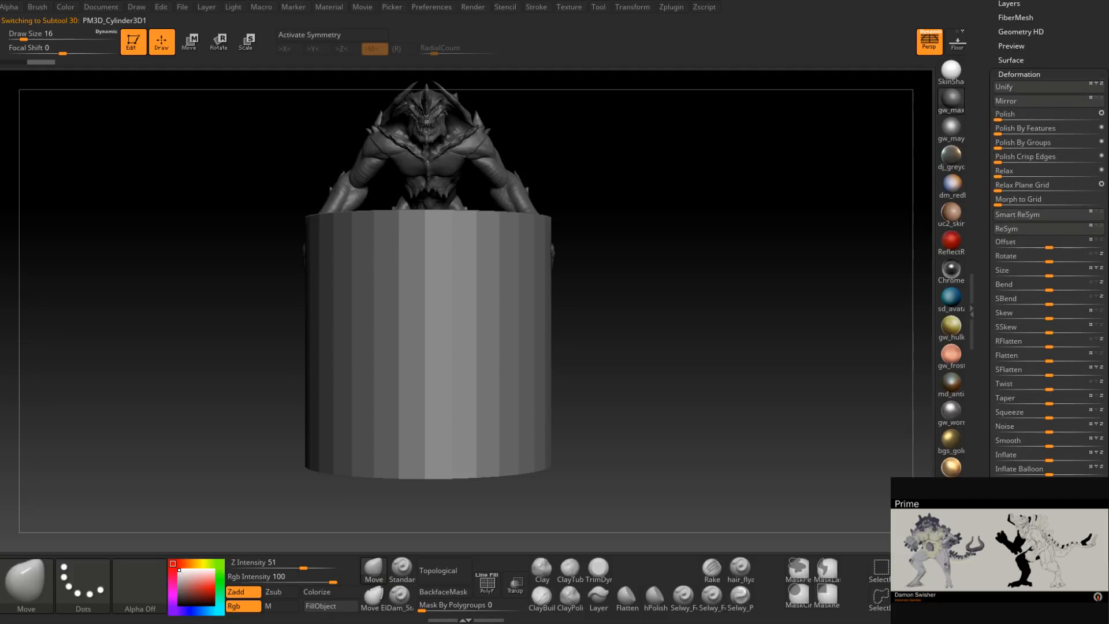
pyautogui.moveTo(984, 438); pyautogui.dragTo(983, 461)
pyautogui.press('e')
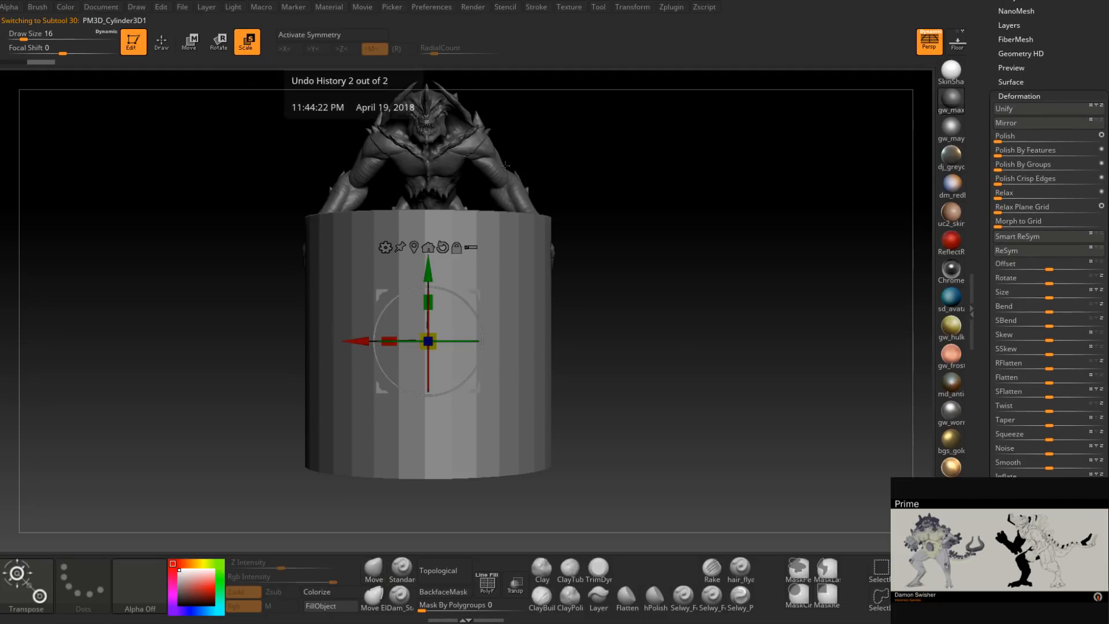
pyautogui.moveTo(568, 349); pyautogui.dragTo(573, 411)
pyautogui.moveTo(429, 341); pyautogui.dragTo(375, 429)
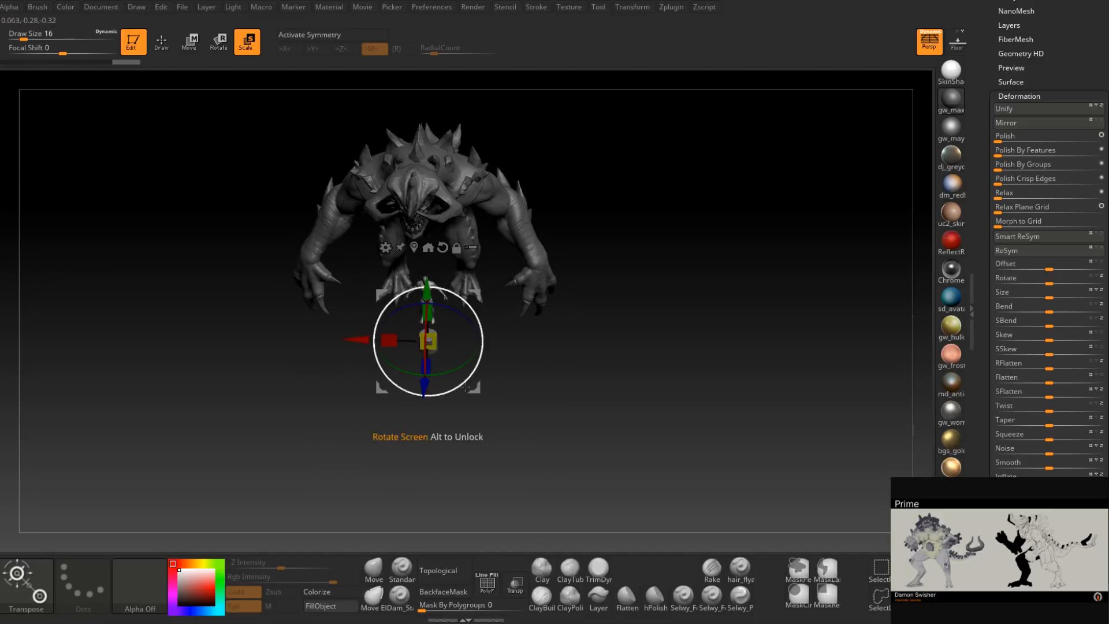
pyautogui.keyDown('shift'); pyautogui.moveTo(529, 386); pyautogui.dragTo(532, 342); pyautogui.keyUp('shift')
pyautogui.keyDown('ctrl'); pyautogui.moveTo(525, 344); pyautogui.dragTo(524, 387, button='right'); pyautogui.keyUp('ctrl')
pyautogui.moveTo(428, 302); pyautogui.dragTo(430, 114)
# Rotate the rod 90 degrees to lie horizontally, enlarge it and position it at the creature's hand.
pyautogui.moveTo(552, 332); pyautogui.dragTo(397, 333)
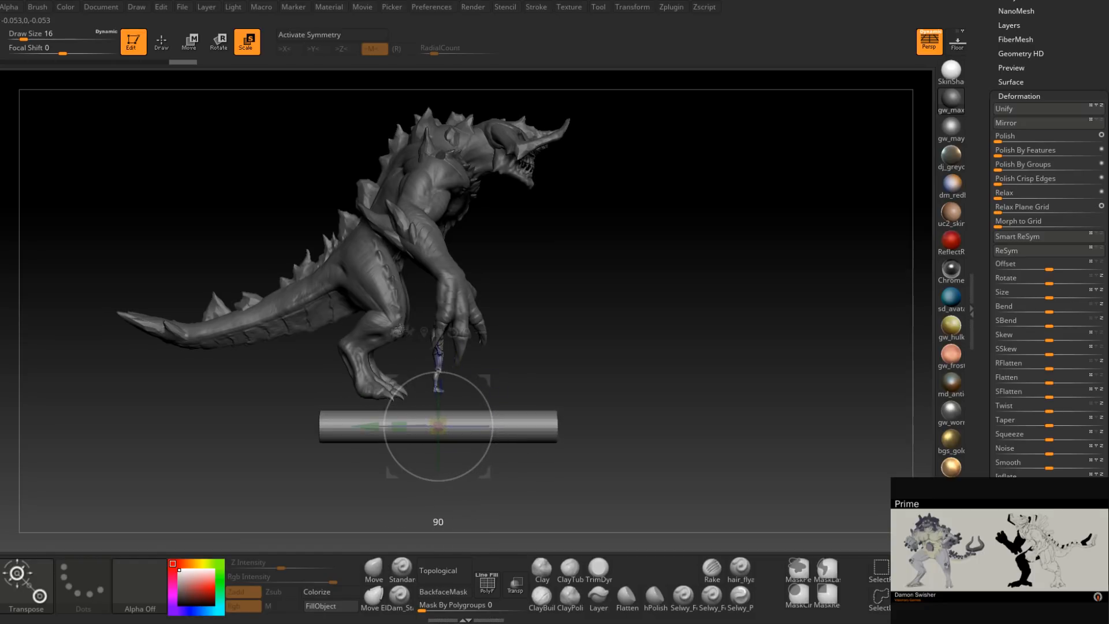
pyautogui.moveTo(492, 379); pyautogui.dragTo(591, 266)
pyautogui.moveTo(670, 382); pyautogui.dragTo(555, 391)
pyautogui.moveTo(586, 267); pyautogui.dragTo(467, 271)
pyautogui.moveTo(481, 426)
pyautogui.mouseDown()
pyautogui.moveTo(597, 439)
pyautogui.moveTo(537, 510)
pyautogui.mouseUp()
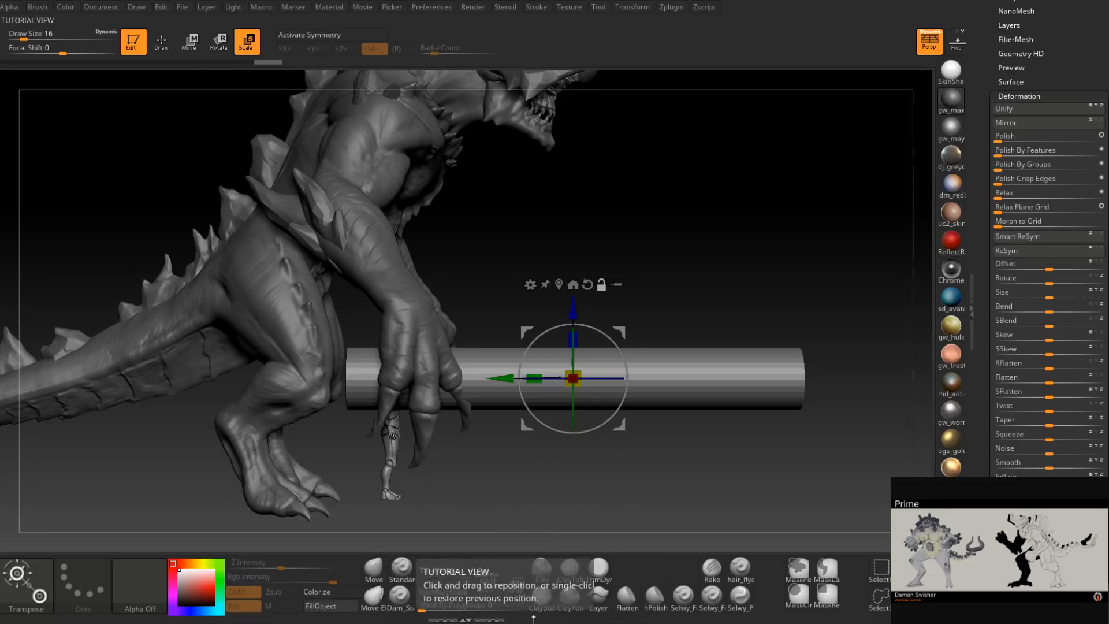
# Flatten rough facets along the rod's outer side with TrimDynamic at draw size 65.
pyautogui.click(598, 567)
pyautogui.press('space')
pyautogui.moveTo(522, 386)
pyautogui.mouseDown()
pyautogui.moveTo(542, 385)
pyautogui.moveTo(523, 375)
pyautogui.moveTo(809, 388)
pyautogui.moveTo(800, 381)
pyautogui.moveTo(797, 397)
pyautogui.mouseUp()
pyautogui.press('shift')
pyautogui.moveTo(797, 397); pyautogui.dragTo(799, 386, button='right')
pyautogui.press('space')
pyautogui.moveTo(799, 386); pyautogui.dragTo(791, 384)
pyautogui.moveTo(792, 384)
pyautogui.keyDown('alt'); pyautogui.mouseDown(button='right')
pyautogui.moveTo(694, 366)
pyautogui.moveTo(703, 374)
pyautogui.mouseUp(button='right'); pyautogui.keyUp('alt')
pyautogui.press('shift')
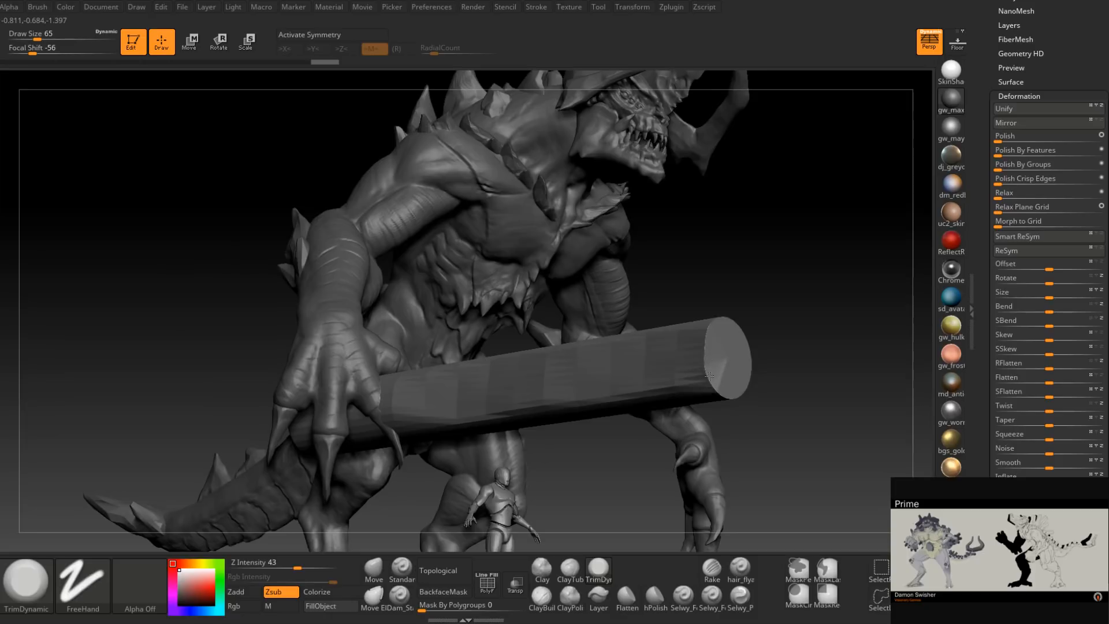
# Chip and bevel the rod's front end with TrimDynamic at draw size 56.
pyautogui.moveTo(710, 380); pyautogui.dragTo(708, 358, button='right')
pyautogui.press('s')
pyautogui.moveTo(711, 368); pyautogui.dragTo(706, 368)
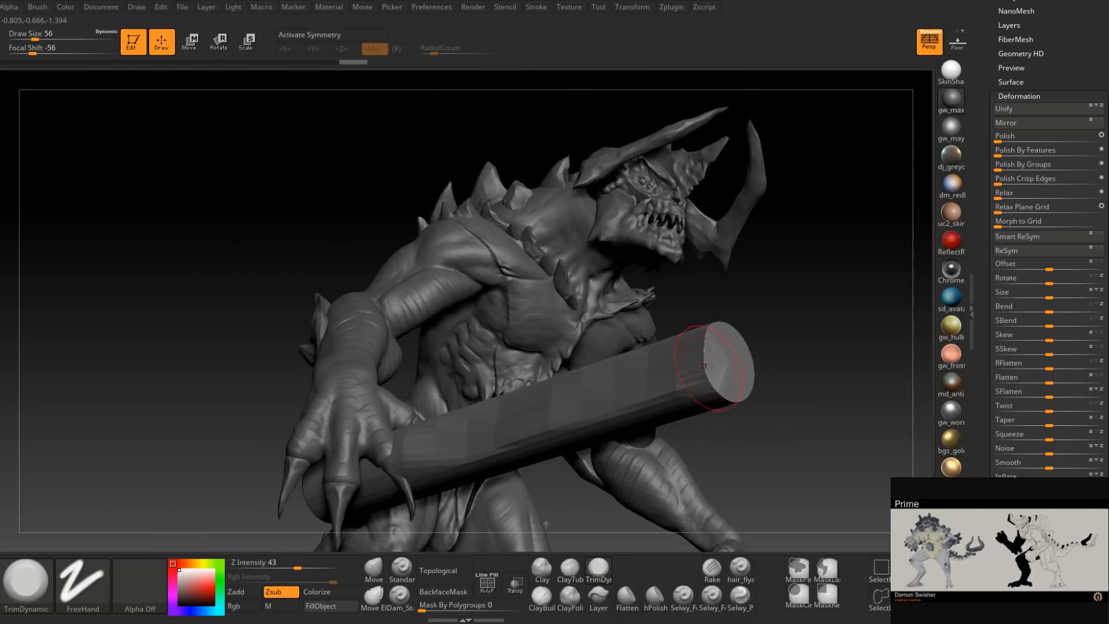
pyautogui.moveTo(708, 370)
pyautogui.mouseDown(button='right')
pyautogui.moveTo(717, 334)
pyautogui.moveTo(736, 392)
pyautogui.moveTo(780, 369)
pyautogui.moveTo(549, 433)
pyautogui.moveTo(664, 387)
pyautogui.moveTo(592, 137)
pyautogui.moveTo(516, 394)
pyautogui.moveTo(523, 404)
pyautogui.moveTo(545, 389)
pyautogui.moveTo(558, 405)
pyautogui.moveTo(545, 386)
pyautogui.mouseUp(button='right')
pyautogui.press('shift')
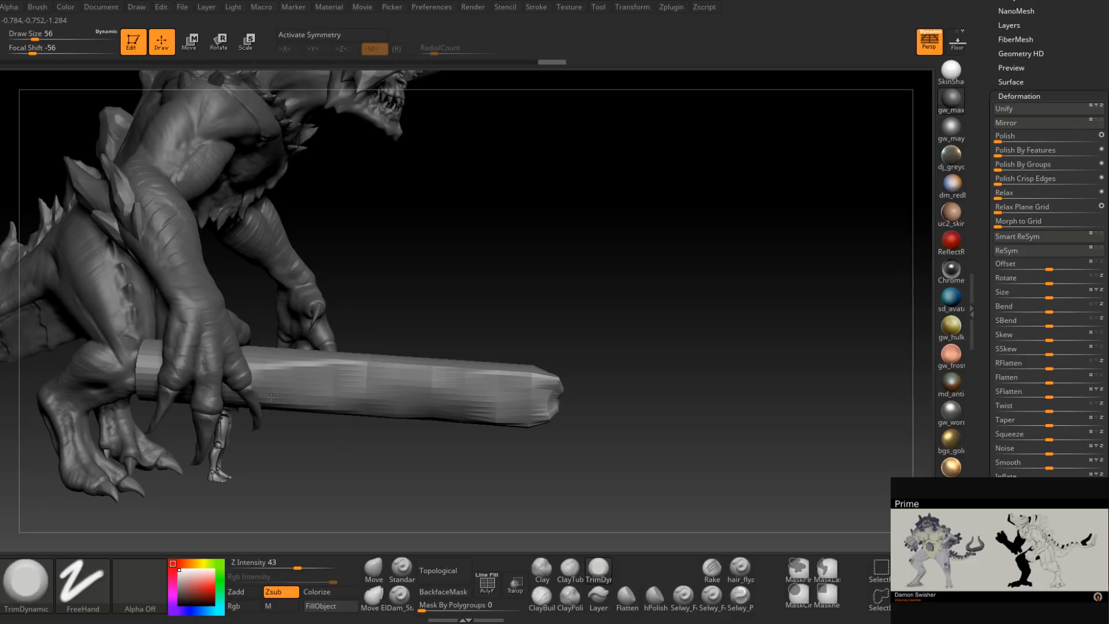
# Flatten facets along the opposite side of the rod with TrimDynamic at draw size 74.
pyautogui.moveTo(420, 391)
pyautogui.mouseDown(button='right')
pyautogui.moveTo(404, 428)
pyautogui.moveTo(580, 371)
pyautogui.moveTo(497, 377)
pyautogui.moveTo(677, 375)
pyautogui.mouseUp(button='right')
pyautogui.press('space')
pyautogui.moveTo(402, 387); pyautogui.dragTo(354, 381)
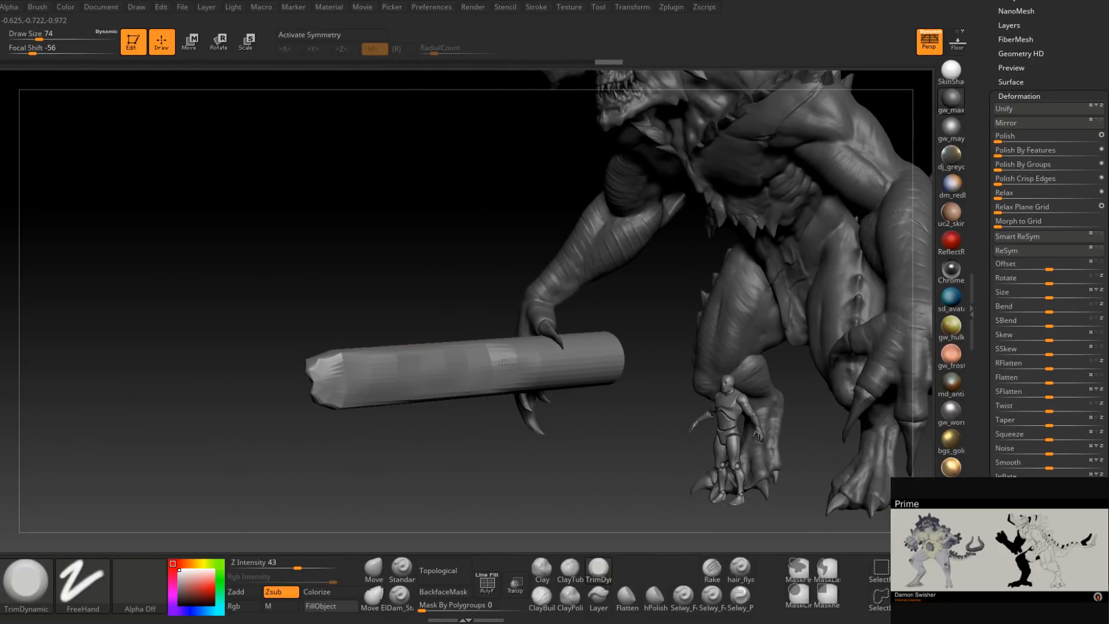
# Pull a bulge down from the rod's underside near the hand with the Move brush at draw size 97.
pyautogui.moveTo(522, 375)
pyautogui.mouseDown(button='right')
pyautogui.moveTo(593, 371)
pyautogui.moveTo(640, 395)
pyautogui.moveTo(565, 388)
pyautogui.mouseUp(button='right')
pyautogui.click(375, 568)
pyautogui.press('space')
pyautogui.moveTo(520, 396); pyautogui.dragTo(499, 398)
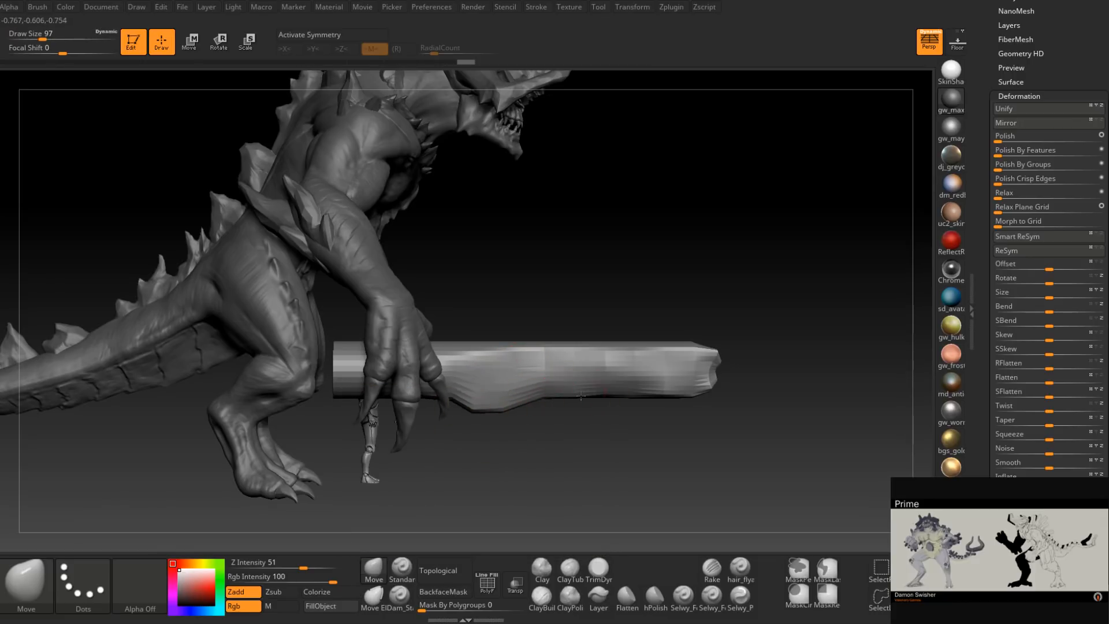
# Bend the rod's front end upward into a curved blade tip with the Move brush at draw size 94.
pyautogui.moveTo(730, 362)
pyautogui.mouseDown(button='right')
pyautogui.moveTo(706, 346)
pyautogui.moveTo(740, 348)
pyautogui.moveTo(680, 346)
pyautogui.mouseUp(button='right')
pyautogui.press('space')
pyautogui.moveTo(675, 345); pyautogui.dragTo(686, 351)
pyautogui.moveTo(710, 347); pyautogui.dragTo(693, 346, button='right')
pyautogui.press('space')
pyautogui.moveTo(703, 342); pyautogui.dragTo(699, 342)
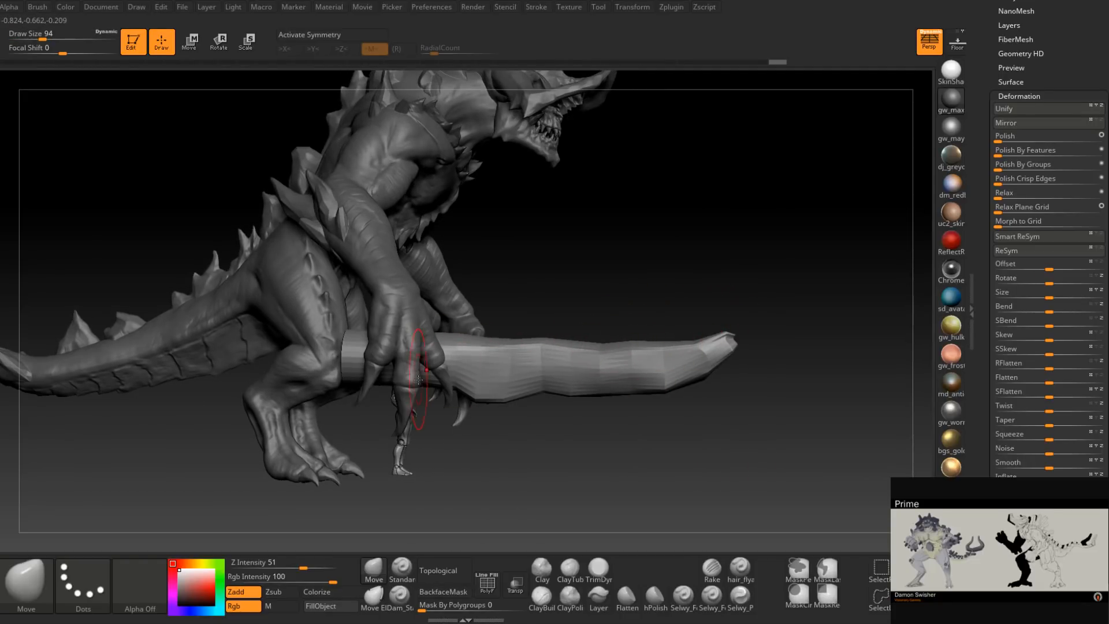
# Narrow the blade's rear end into a slim handle inside the hand with the Move brush at draw size 101.
pyautogui.moveTo(419, 372); pyautogui.dragTo(417, 370)
pyautogui.moveTo(417, 371); pyautogui.dragTo(426, 373, button='right')
pyautogui.press('space')
pyautogui.moveTo(427, 374); pyautogui.dragTo(431, 374)
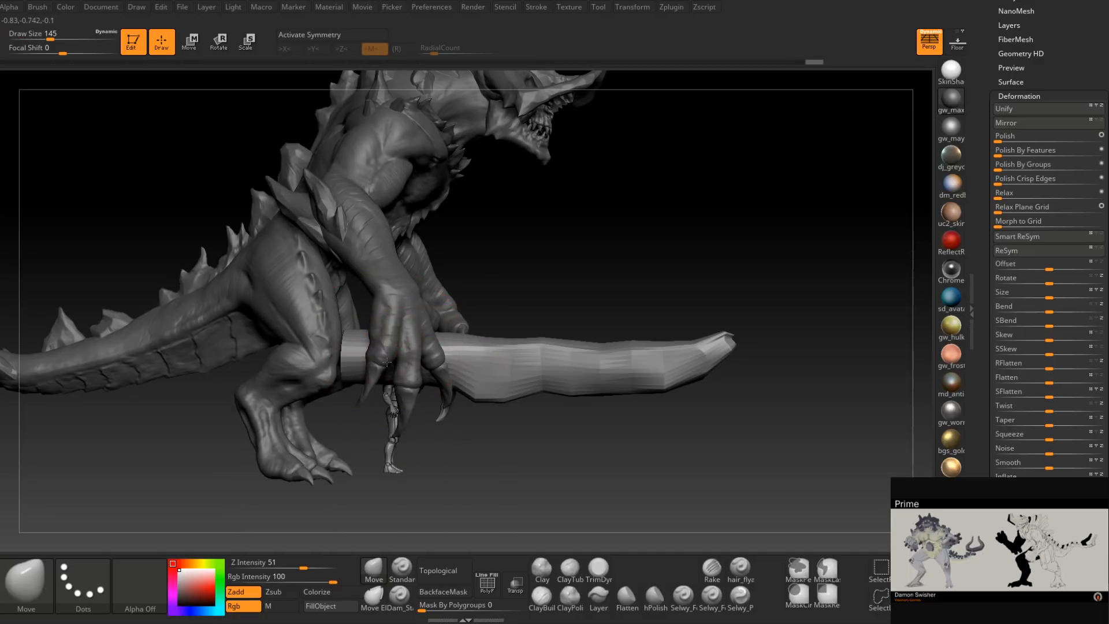
pyautogui.moveTo(392, 350)
pyautogui.mouseDown(button='right')
pyautogui.moveTo(323, 315)
pyautogui.moveTo(335, 354)
pyautogui.moveTo(322, 354)
pyautogui.mouseUp(button='right')
pyautogui.keyDown('shift'); pyautogui.moveTo(322, 354); pyautogui.dragTo(326, 359); pyautogui.keyUp('shift')
pyautogui.moveTo(326, 359); pyautogui.dragTo(393, 378, button='right')
pyautogui.moveTo(312, 387)
pyautogui.keyDown('alt'); pyautogui.mouseDown(button='right')
pyautogui.moveTo(452, 372)
pyautogui.moveTo(459, 358)
pyautogui.mouseUp(button='right'); pyautogui.keyUp('alt')
pyautogui.press('space')
pyautogui.moveTo(458, 359); pyautogui.dragTo(441, 353)
pyautogui.moveTo(404, 370); pyautogui.dragTo(404, 332)
pyautogui.moveTo(429, 325); pyautogui.dragTo(440, 332)
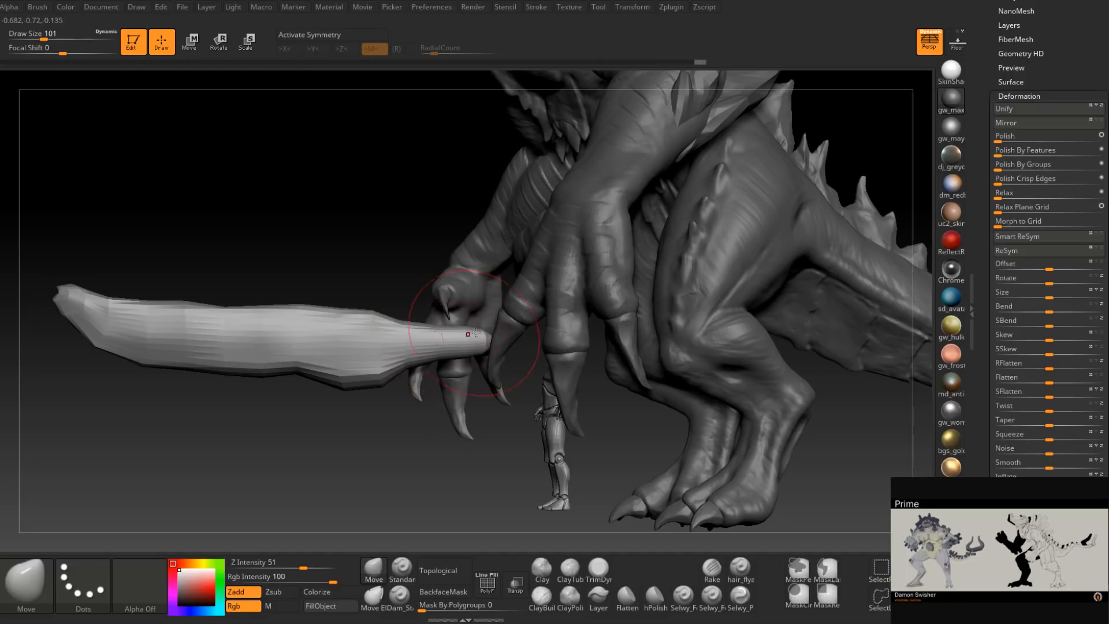
# Examine the blade's size against the whole creature from the side and front, and show the subtool list.
pyautogui.moveTo(452, 358); pyautogui.dragTo(537, 353, button='right')
pyautogui.keyDown('ctrl'); pyautogui.moveTo(537, 353); pyautogui.dragTo(548, 394, button='right'); pyautogui.keyUp('ctrl')
pyautogui.moveTo(549, 394)
pyautogui.mouseDown(button='right')
pyautogui.moveTo(616, 396)
pyautogui.moveTo(541, 425)
pyautogui.moveTo(575, 428)
pyautogui.mouseUp(button='right')
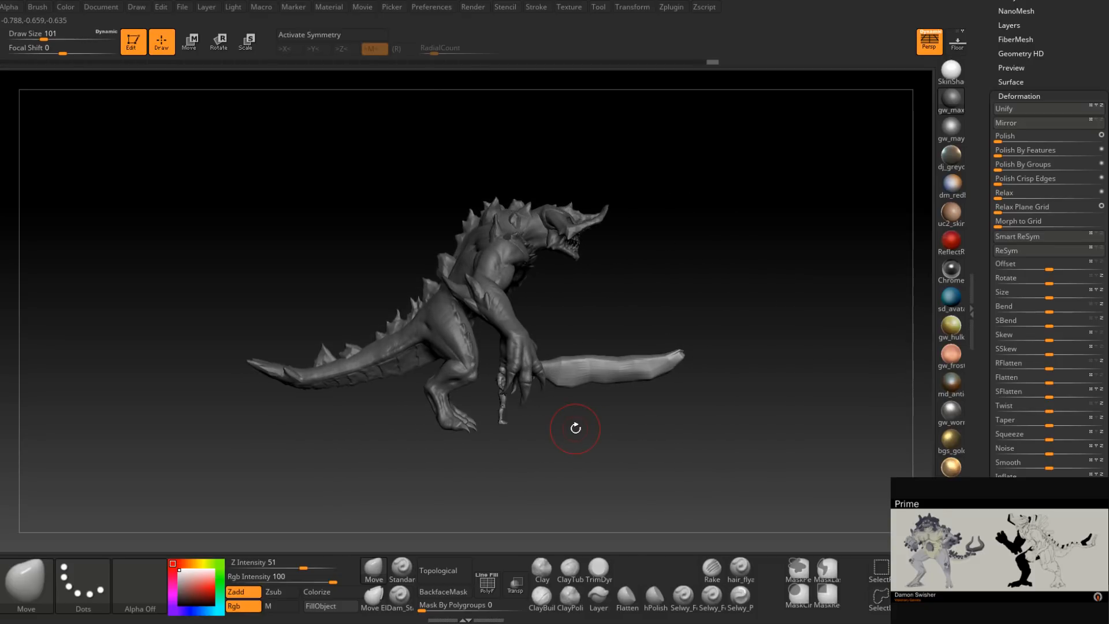
pyautogui.moveTo(735, 436); pyautogui.dragTo(686, 427, button='right')
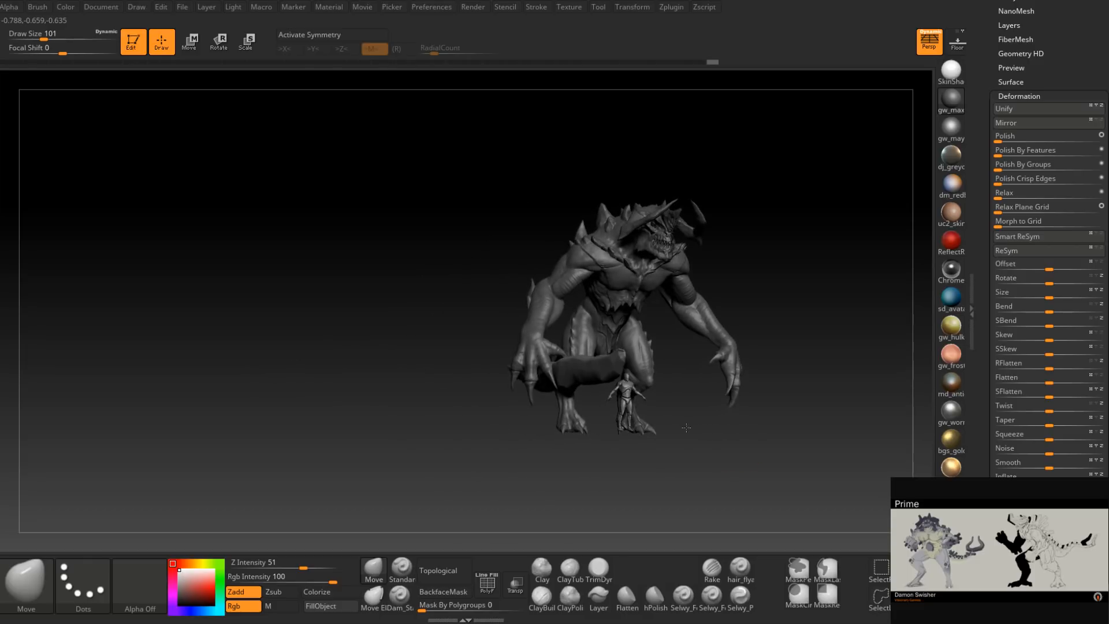
pyautogui.keyDown('ctrl'); pyautogui.moveTo(754, 416); pyautogui.dragTo(653, 426, button='right'); pyautogui.keyUp('ctrl')
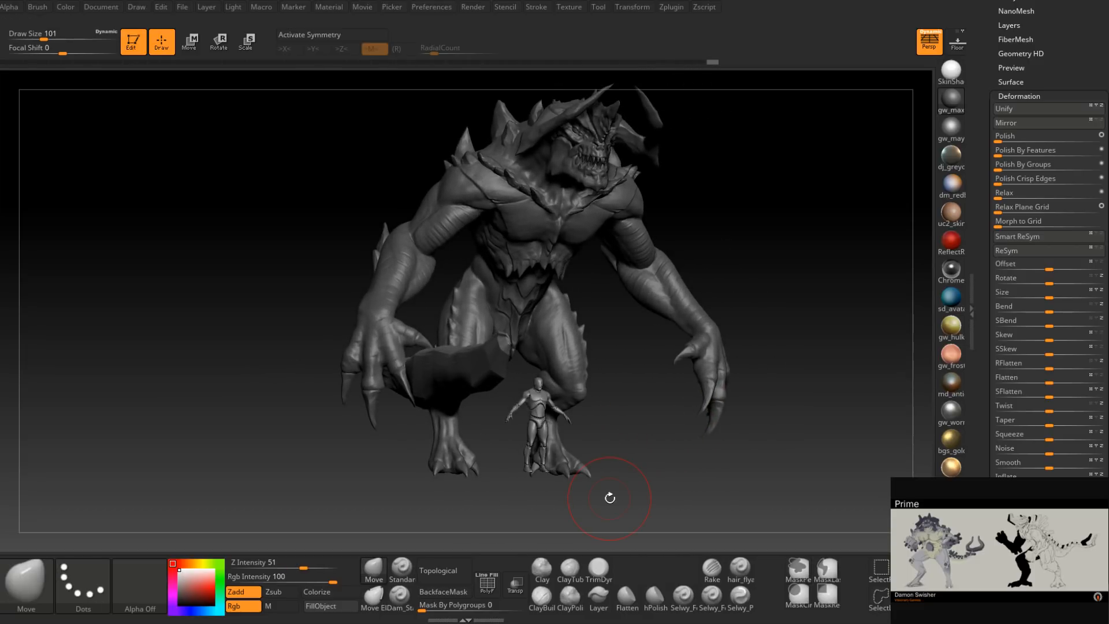
pyautogui.moveTo(989, 115); pyautogui.dragTo(990, 252)
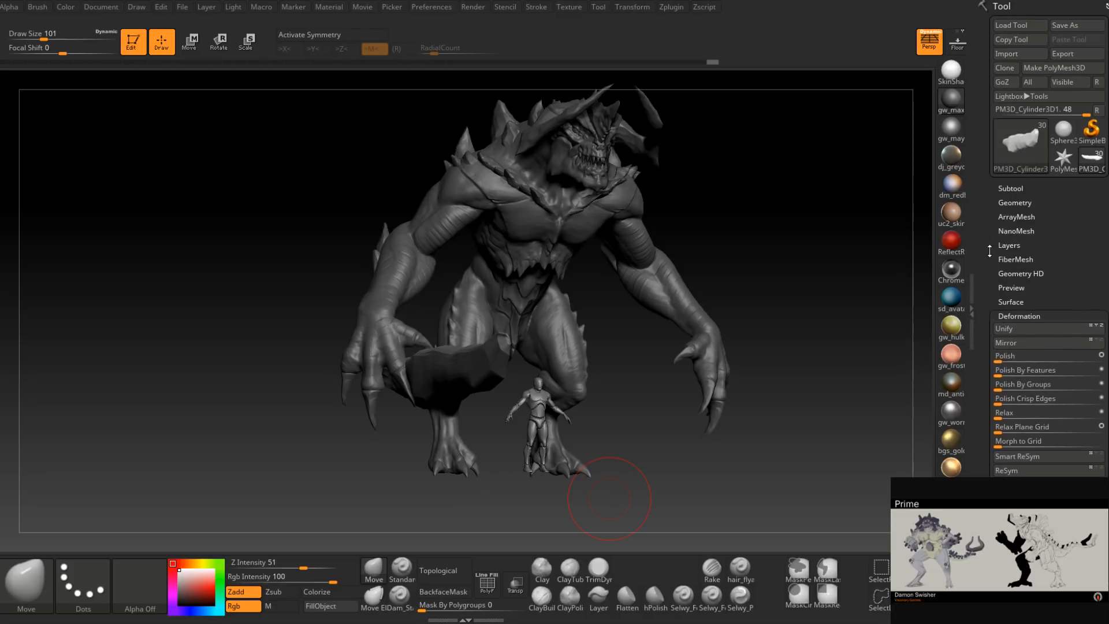
pyautogui.click(1014, 188)
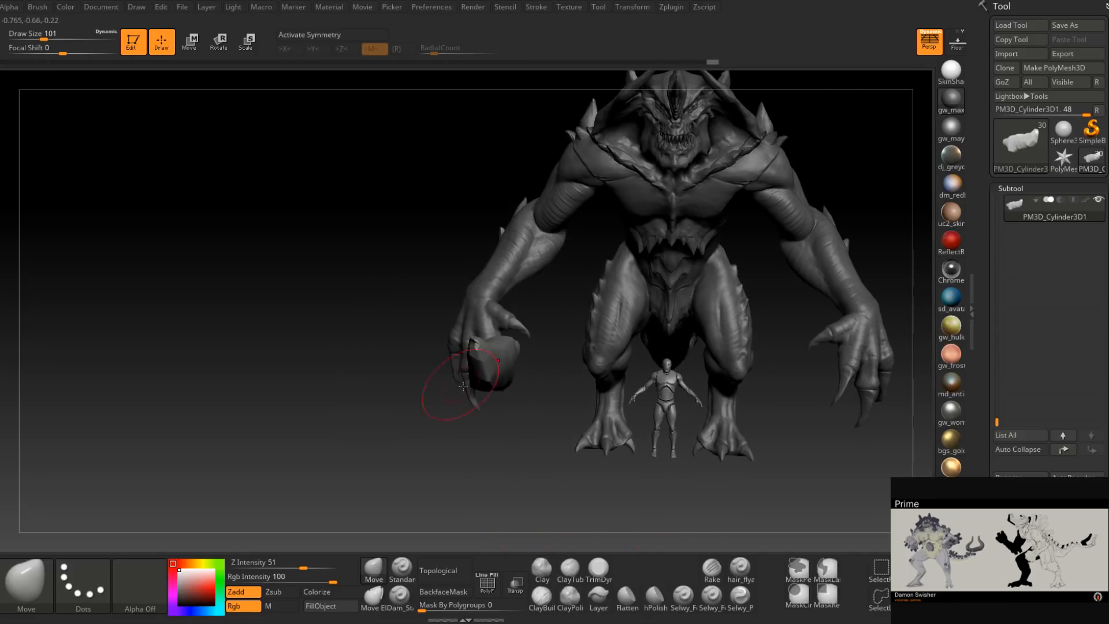
# Smooth the blade down into a tapered, spindle-like form at draw size 136.
pyautogui.press('space')
pyautogui.moveTo(484, 368); pyautogui.dragTo(490, 367)
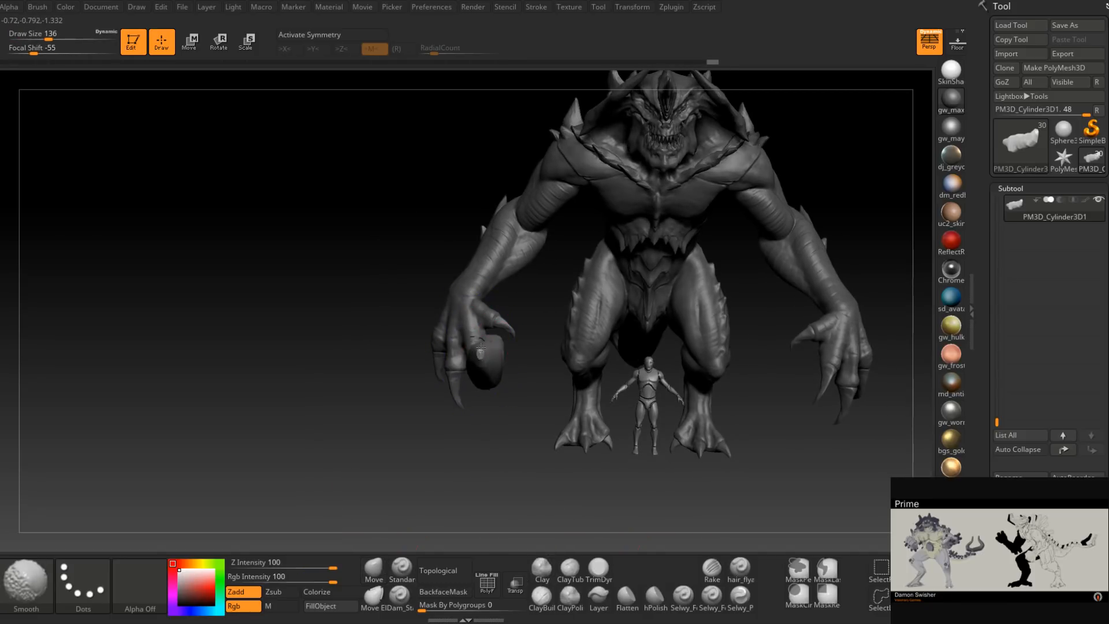
pyautogui.moveTo(404, 399); pyautogui.dragTo(584, 400)
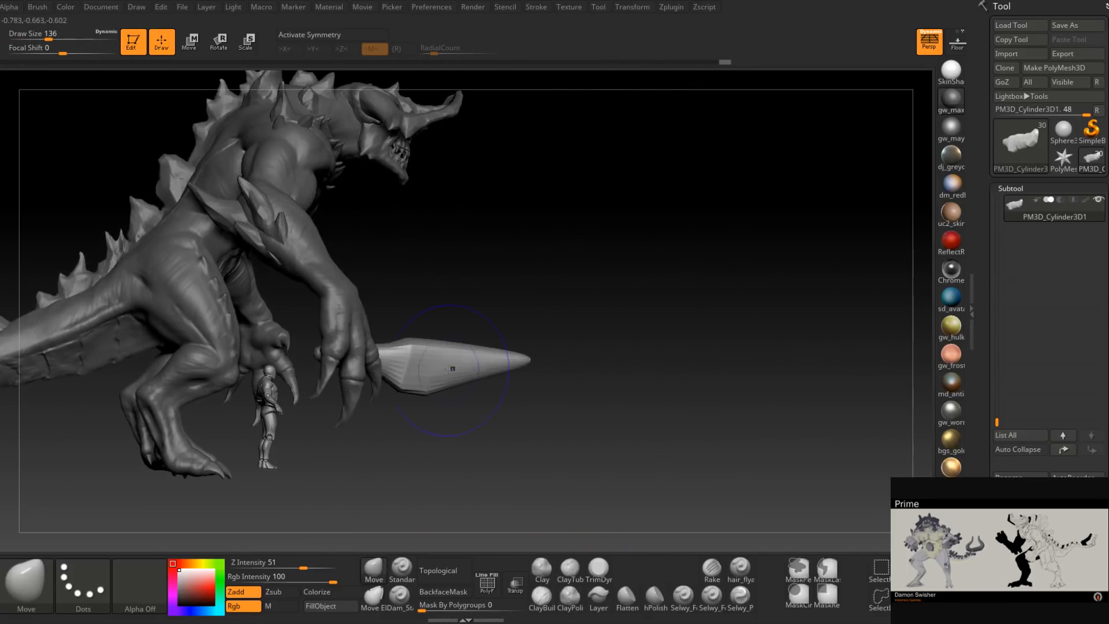
pyautogui.moveTo(331, 363)
pyautogui.mouseDown()
pyautogui.moveTo(363, 377)
pyautogui.moveTo(404, 369)
pyautogui.moveTo(519, 384)
pyautogui.moveTo(586, 409)
pyautogui.moveTo(483, 396)
pyautogui.mouseUp()
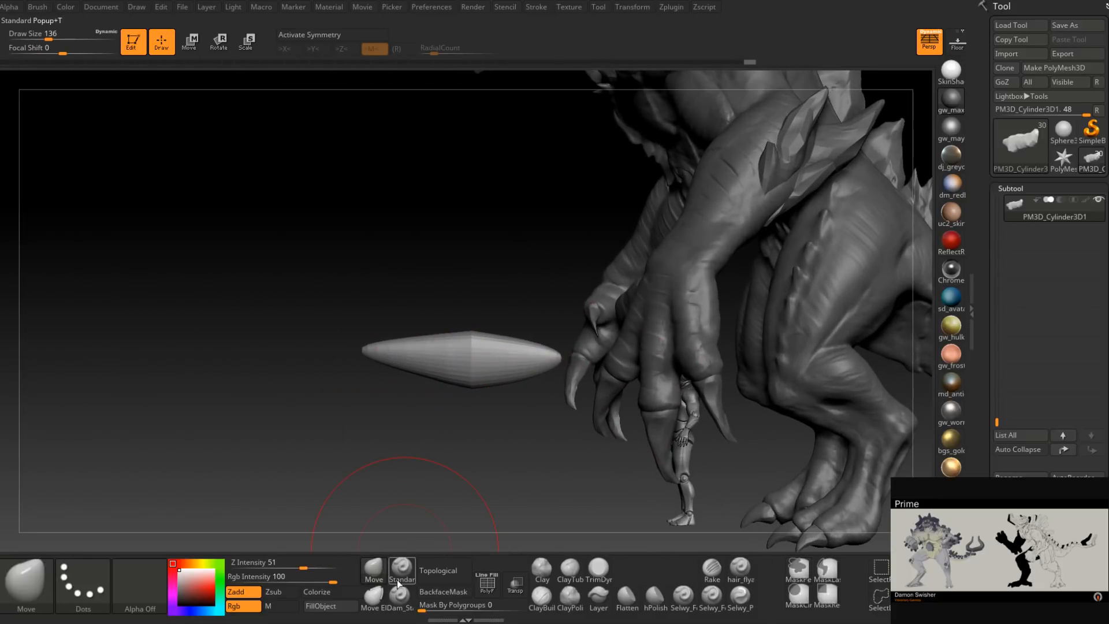
# Reshape the spindle into a short, rounded capsule with the Move brush and smooth it at draw size 39.
pyautogui.press('space')
pyautogui.moveTo(390, 360)
pyautogui.mouseDown()
pyautogui.moveTo(400, 348)
pyautogui.moveTo(577, 377)
pyautogui.mouseUp()
pyautogui.press('space')
pyautogui.moveTo(444, 362); pyautogui.dragTo(425, 361)
pyautogui.press('shift')
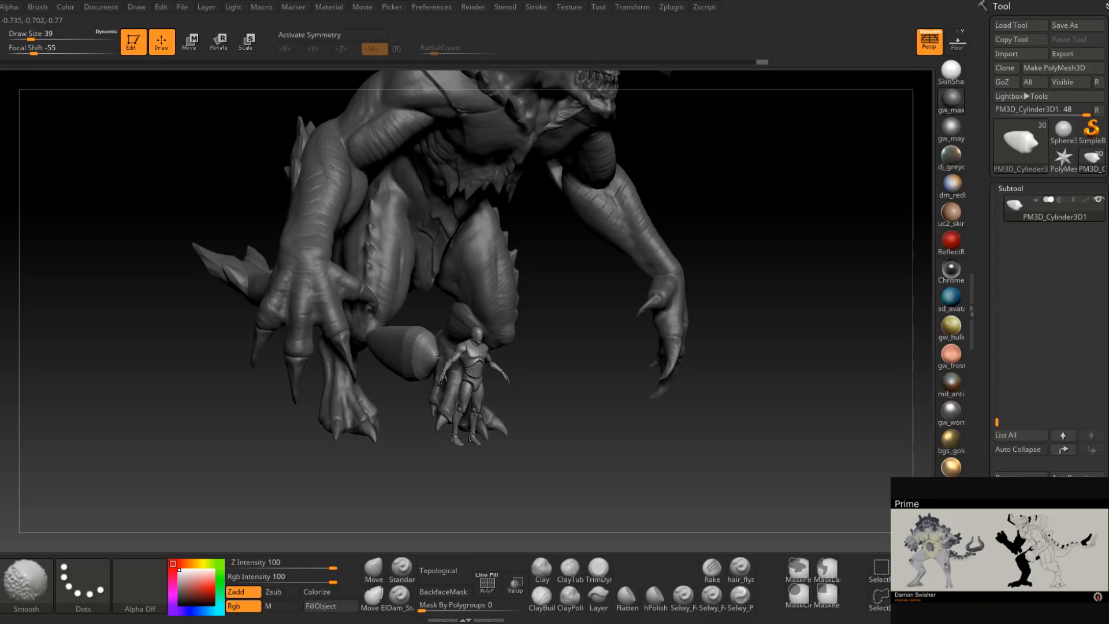
# Scale down the capsule and move it to the side of the creature's abdomen.
pyautogui.moveTo(423, 362)
pyautogui.keyDown('shift'); pyautogui.mouseDown(button='right')
pyautogui.moveTo(381, 355)
pyautogui.moveTo(372, 341)
pyautogui.moveTo(414, 341)
pyautogui.mouseUp(button='right'); pyautogui.keyUp('shift')
pyautogui.click(249, 46)
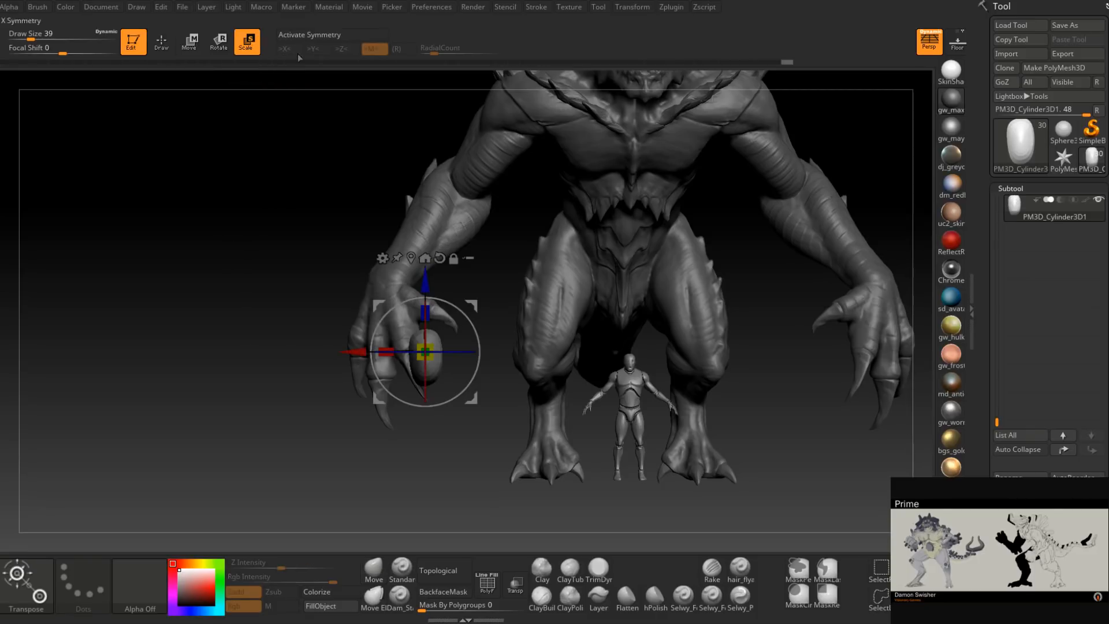
pyautogui.moveTo(474, 305); pyautogui.dragTo(645, 142)
pyautogui.keyDown('alt'); pyautogui.moveTo(646, 143); pyautogui.dragTo(648, 392, button='right'); pyautogui.keyUp('alt')
pyautogui.moveTo(686, 232); pyautogui.dragTo(356, 257)
pyautogui.moveTo(357, 257); pyautogui.dragTo(297, 272, button='right')
pyautogui.moveTo(408, 317); pyautogui.dragTo(486, 330, button='right')
pyautogui.moveTo(465, 276); pyautogui.dragTo(405, 332, button='right')
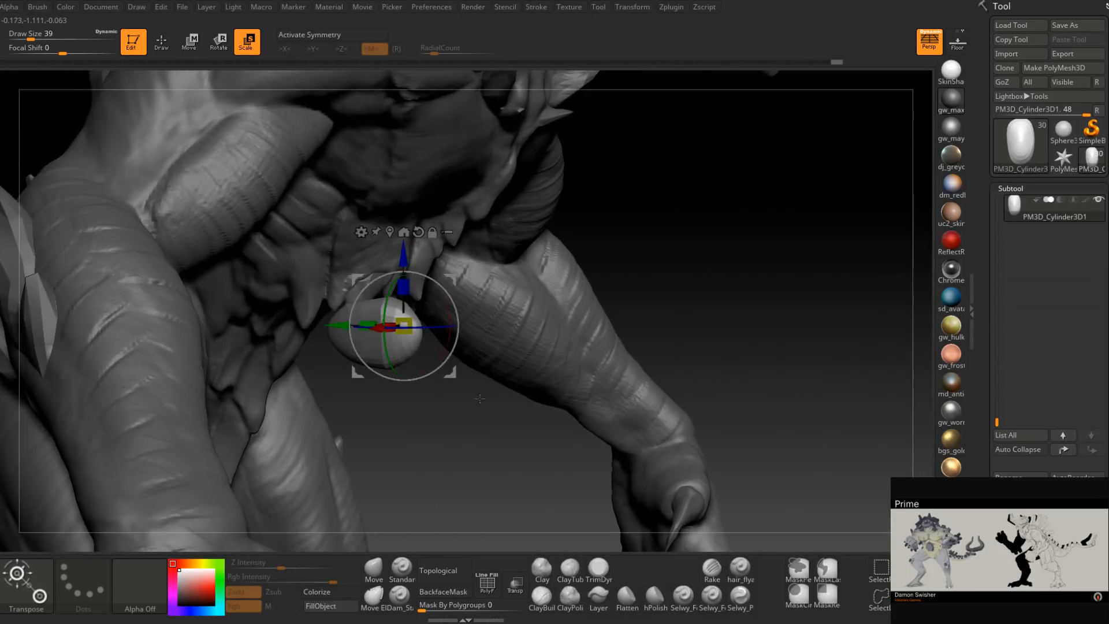
pyautogui.keyDown('shift'); pyautogui.moveTo(479, 399); pyautogui.dragTo(428, 388, button='right'); pyautogui.keyUp('shift')
# Cut flat, rock-like facets into the capsule with the TrimDynamic brush at draw size 27.
pyautogui.keyDown('ctrl'); pyautogui.moveTo(462, 352); pyautogui.dragTo(475, 425, button='right'); pyautogui.keyUp('ctrl')
pyautogui.click(599, 569)
pyautogui.moveTo(599, 521); pyautogui.dragTo(402, 315, button='right')
pyautogui.moveTo(338, 293); pyautogui.dragTo(374, 319, button='right')
pyautogui.press('space')
pyautogui.moveTo(398, 308); pyautogui.dragTo(391, 306)
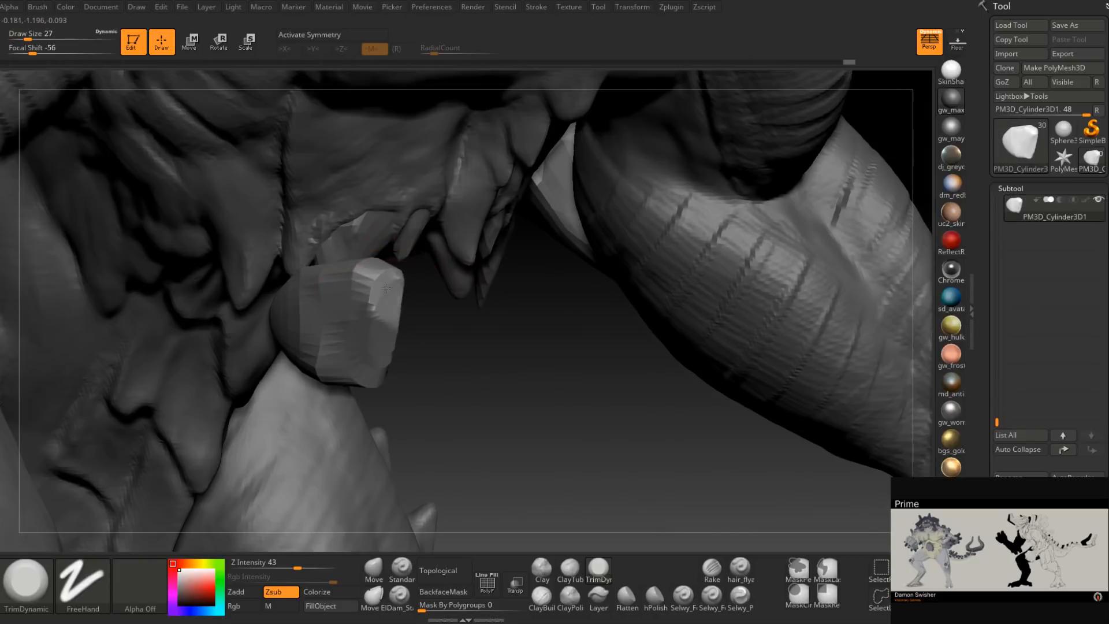
pyautogui.moveTo(374, 308)
pyautogui.mouseDown(button='right')
pyautogui.moveTo(449, 384)
pyautogui.moveTo(411, 365)
pyautogui.moveTo(425, 392)
pyautogui.moveTo(392, 454)
pyautogui.moveTo(376, 421)
pyautogui.moveTo(470, 468)
pyautogui.moveTo(576, 440)
pyautogui.moveTo(485, 385)
pyautogui.mouseUp(button='right')
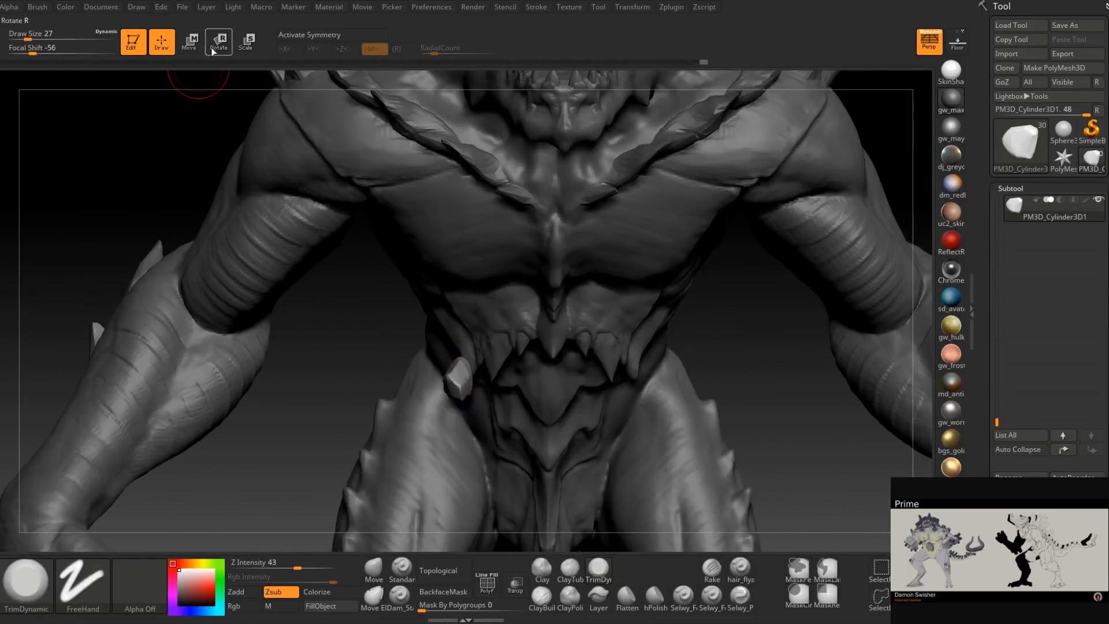
# Turn on transparency and adjust the faceted spike's position and tilt against the side of the abdomen.
pyautogui.click(191, 45)
pyautogui.moveTo(404, 327); pyautogui.dragTo(613, 328, button='right')
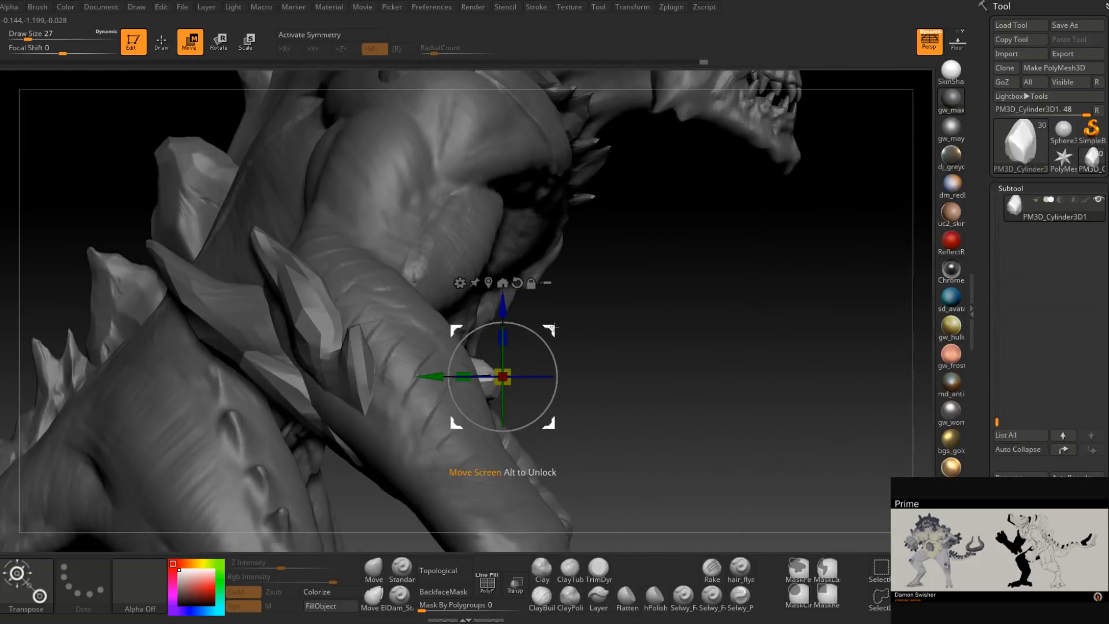
pyautogui.click(516, 583)
pyautogui.keyDown('alt'); pyautogui.moveTo(587, 383); pyautogui.dragTo(688, 335, button='right'); pyautogui.keyUp('alt')
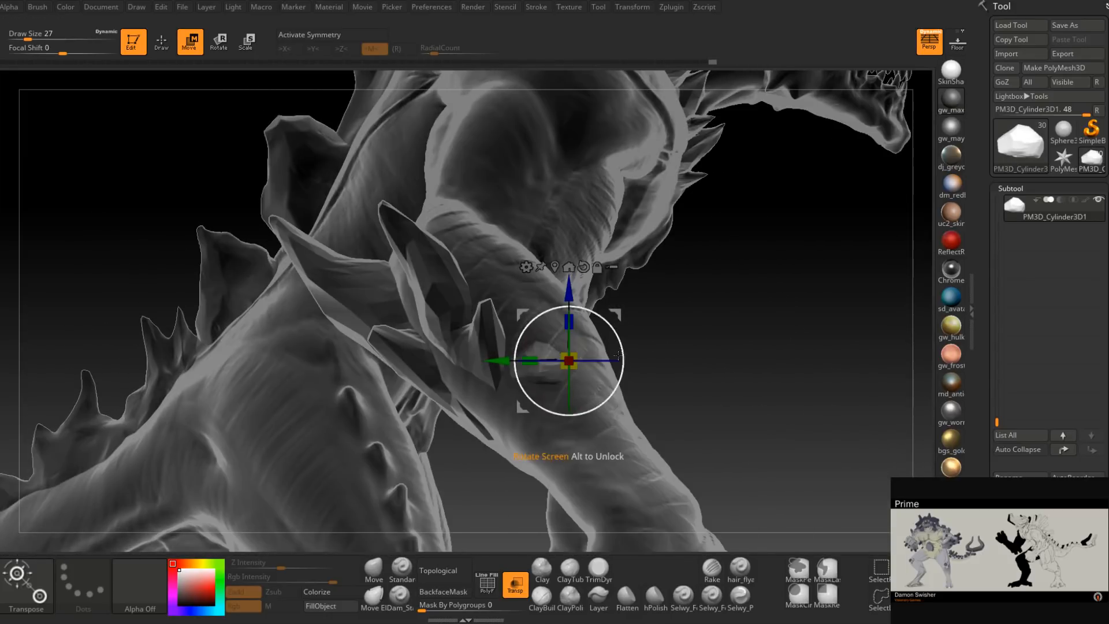
pyautogui.moveTo(610, 382); pyautogui.dragTo(436, 376, button='right')
pyautogui.keyDown('ctrl'); pyautogui.moveTo(664, 364); pyautogui.dragTo(675, 278, button='right'); pyautogui.keyUp('ctrl')
pyautogui.moveTo(662, 330); pyautogui.dragTo(669, 272, button='right')
pyautogui.moveTo(632, 328); pyautogui.dragTo(585, 342, button='right')
pyautogui.moveTo(645, 315)
pyautogui.mouseDown(button='right')
pyautogui.moveTo(592, 534)
pyautogui.moveTo(540, 508)
pyautogui.mouseUp(button='right')
# Trim the base of the faceted spike with TrimDynamic at draw size 20.
pyautogui.press('q')
pyautogui.moveTo(536, 363)
pyautogui.mouseDown(button='right')
pyautogui.moveTo(523, 355)
pyautogui.moveTo(538, 354)
pyautogui.moveTo(529, 324)
pyautogui.moveTo(505, 388)
pyautogui.moveTo(524, 375)
pyautogui.moveTo(532, 409)
pyautogui.moveTo(514, 370)
pyautogui.mouseUp(button='right')
pyautogui.press('space')
pyautogui.click(519, 406)
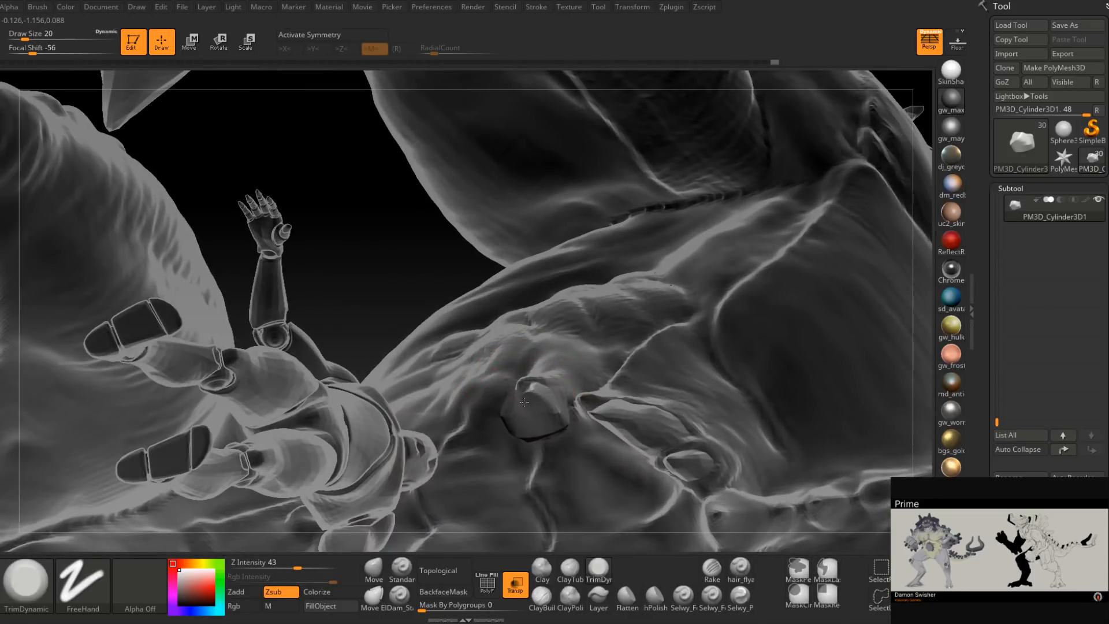
pyautogui.moveTo(522, 410); pyautogui.dragTo(548, 402, button='right')
pyautogui.moveTo(553, 337)
pyautogui.mouseDown(button='right')
pyautogui.moveTo(532, 396)
pyautogui.moveTo(549, 405)
pyautogui.moveTo(528, 394)
pyautogui.moveTo(500, 408)
pyautogui.moveTo(523, 407)
pyautogui.mouseUp(button='right')
# Trim and smooth the small surfaces on the spike's embedded end at draw size 12.
pyautogui.press('space')
pyautogui.click(547, 411)
pyautogui.press('shift')
pyautogui.keyDown('shift'); pyautogui.moveTo(522, 406); pyautogui.dragTo(527, 408); pyautogui.keyUp('shift')
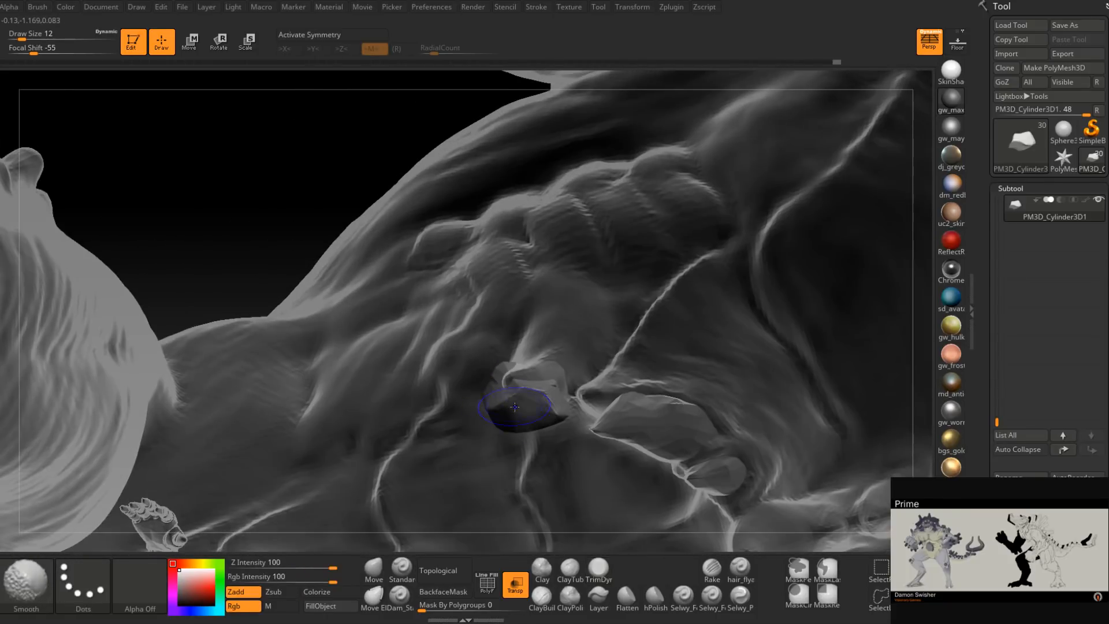
pyautogui.moveTo(527, 409); pyautogui.dragTo(517, 417, button='right')
pyautogui.keyDown('shift'); pyautogui.moveTo(520, 413); pyautogui.dragTo(549, 399); pyautogui.keyUp('shift')
pyautogui.moveTo(559, 391); pyautogui.dragTo(563, 395, button='right')
pyautogui.moveTo(595, 359)
pyautogui.mouseDown(button='right')
pyautogui.moveTo(614, 384)
pyautogui.moveTo(602, 298)
pyautogui.moveTo(558, 396)
pyautogui.moveTo(561, 373)
pyautogui.moveTo(626, 372)
pyautogui.moveTo(613, 360)
pyautogui.mouseUp(button='right')
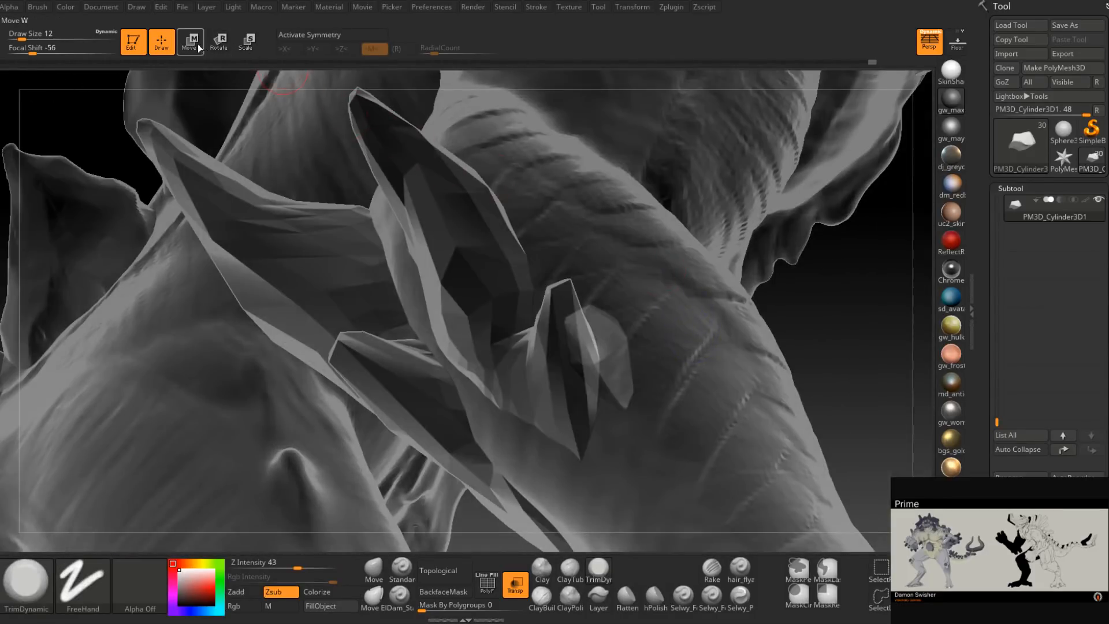
# Move the spike to hang beside the existing abdominal spikes, and turn transparency off.
pyautogui.click(199, 46)
pyautogui.moveTo(704, 376)
pyautogui.mouseDown()
pyautogui.moveTo(702, 293)
pyautogui.moveTo(742, 301)
pyautogui.mouseUp()
pyautogui.moveTo(682, 330); pyautogui.dragTo(662, 339)
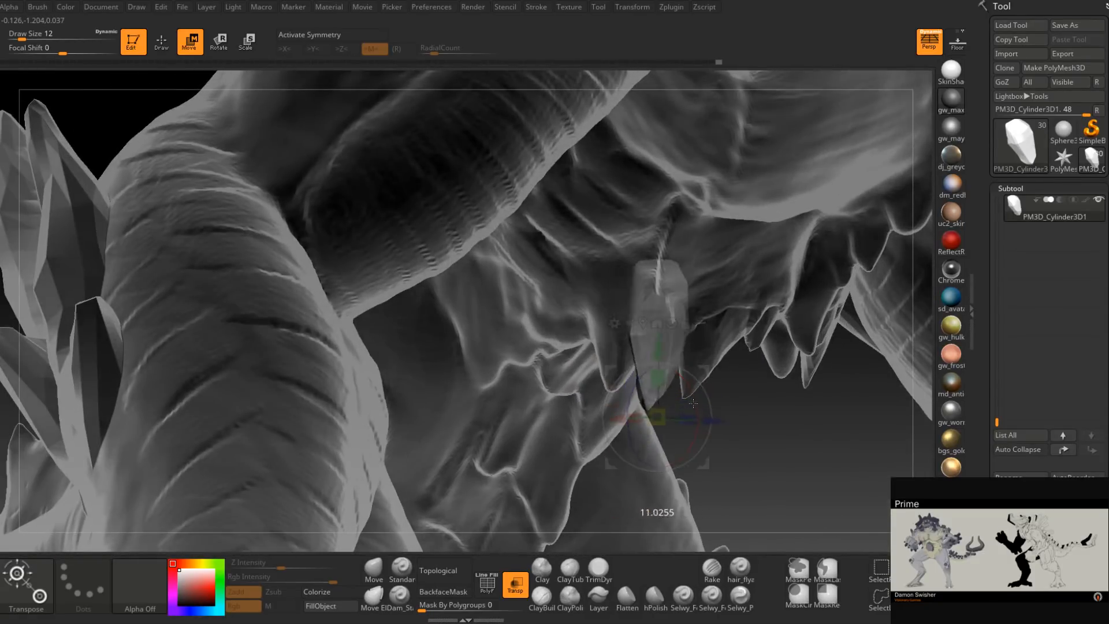
pyautogui.moveTo(720, 345); pyautogui.dragTo(670, 341)
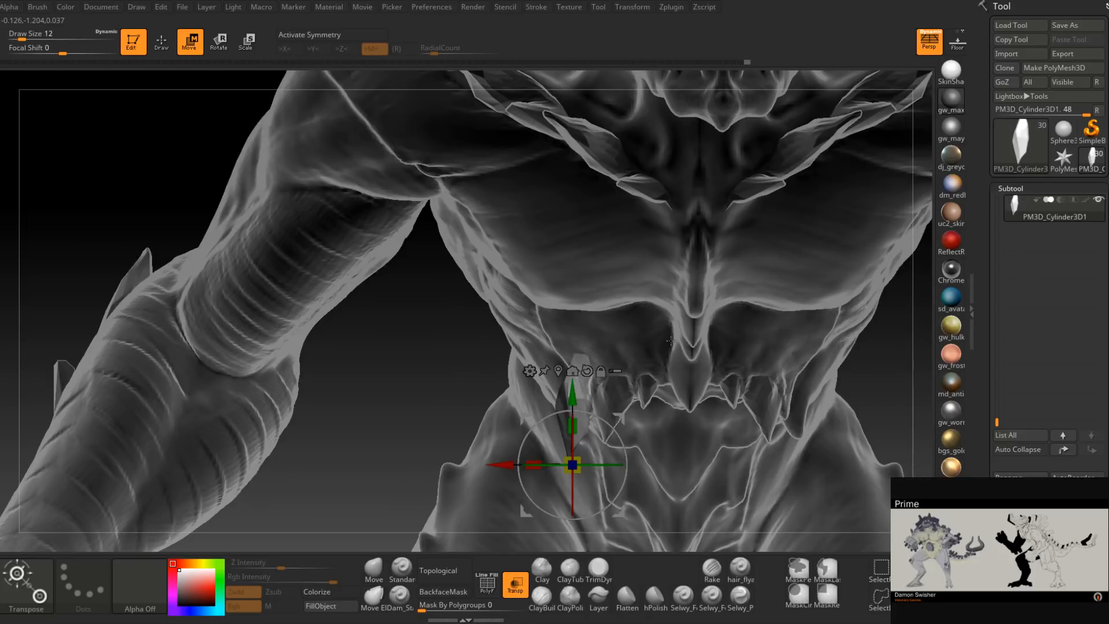
pyautogui.click(515, 585)
# Select the body subtool and build up flesh around the new spike's root with ClayBuildup at draw size 12.
pyautogui.moveTo(636, 324)
pyautogui.mouseDown()
pyautogui.moveTo(701, 322)
pyautogui.moveTo(649, 347)
pyautogui.mouseUp()
pyautogui.keyDown('alt'); pyautogui.click(641, 342); pyautogui.keyUp('alt')
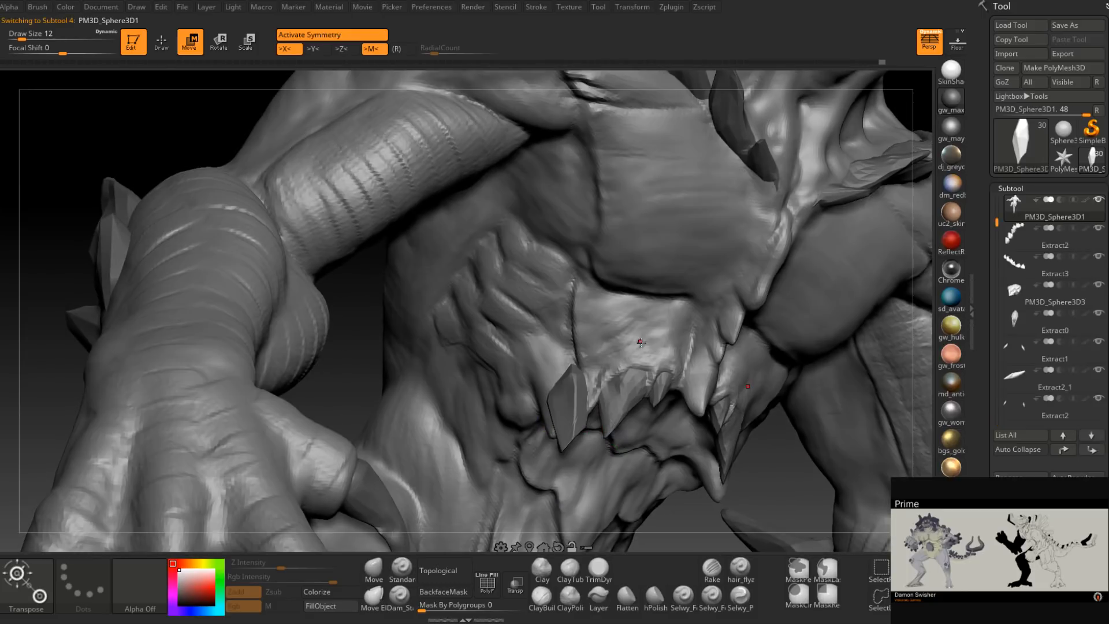
pyautogui.click(542, 596)
pyautogui.moveTo(589, 371)
pyautogui.keyDown('ctrl'); pyautogui.mouseDown(button='right')
pyautogui.moveTo(589, 420)
pyautogui.moveTo(573, 375)
pyautogui.moveTo(566, 417)
pyautogui.moveTo(531, 457)
pyautogui.moveTo(504, 449)
pyautogui.mouseUp(button='right'); pyautogui.keyUp('ctrl')
pyautogui.moveTo(570, 404); pyautogui.dragTo(567, 420, button='right')
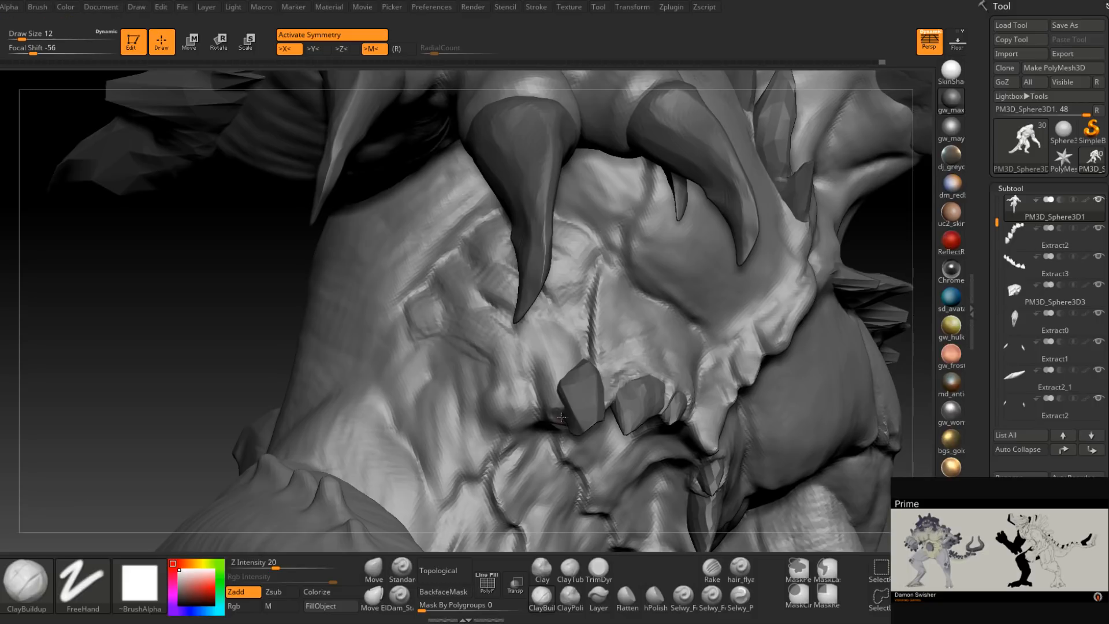
pyautogui.moveTo(566, 408); pyautogui.dragTo(573, 378, button='right')
pyautogui.moveTo(583, 354); pyautogui.dragTo(574, 342)
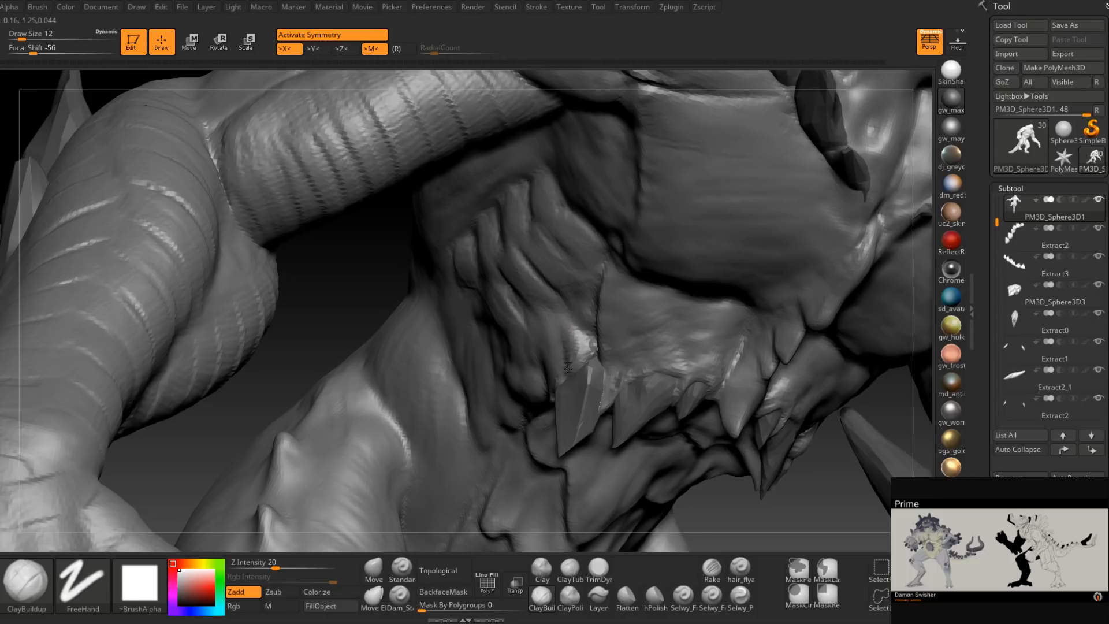
# Refine the clay around the spike's root at draw size 9, using transparency to check the embedded part.
pyautogui.moveTo(559, 376); pyautogui.dragTo(573, 375, button='right')
pyautogui.press('space')
pyautogui.moveTo(573, 376)
pyautogui.mouseDown()
pyautogui.moveTo(555, 376)
pyautogui.moveTo(568, 355)
pyautogui.mouseUp()
pyautogui.moveTo(547, 377)
pyautogui.mouseDown(button='right')
pyautogui.moveTo(534, 371)
pyautogui.moveTo(564, 426)
pyautogui.mouseUp(button='right')
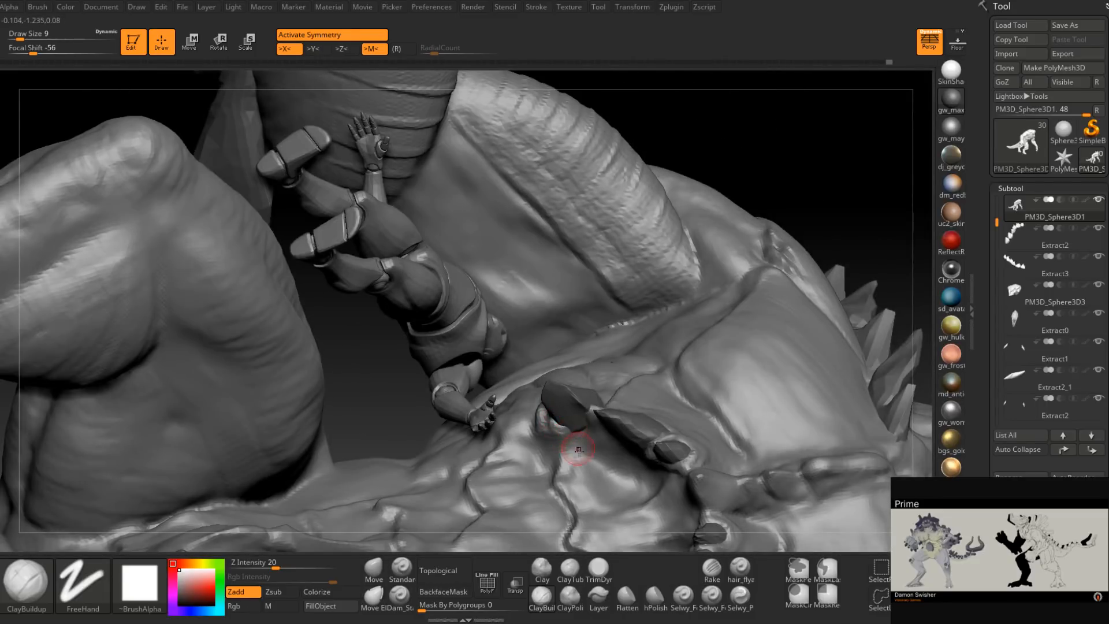
pyautogui.click(515, 583)
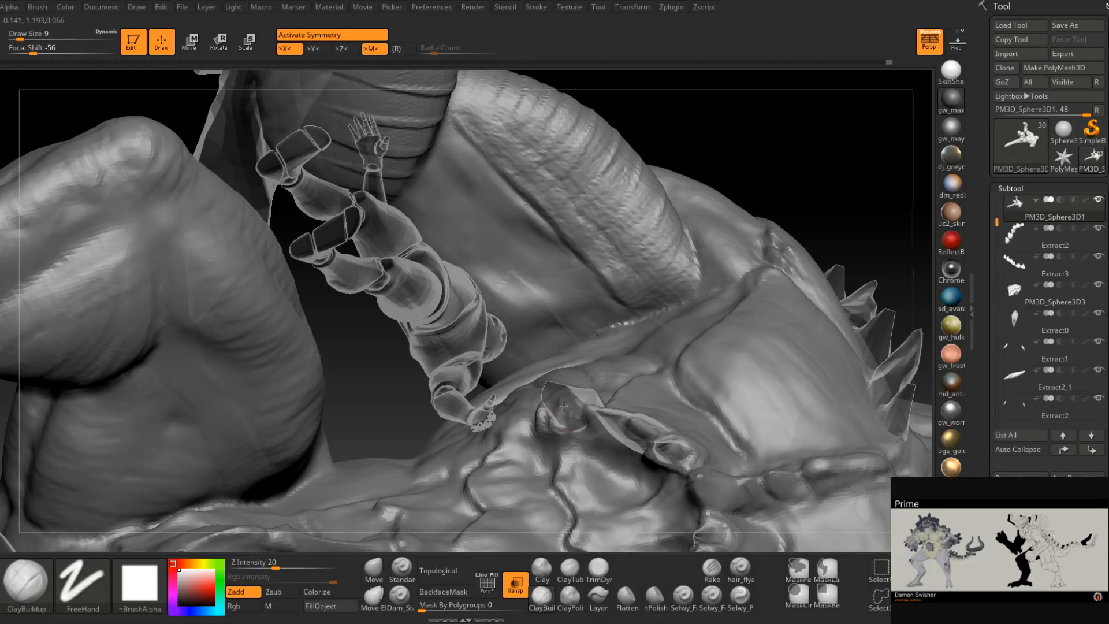
pyautogui.press('shift')
pyautogui.moveTo(571, 432); pyautogui.dragTo(616, 446, button='right')
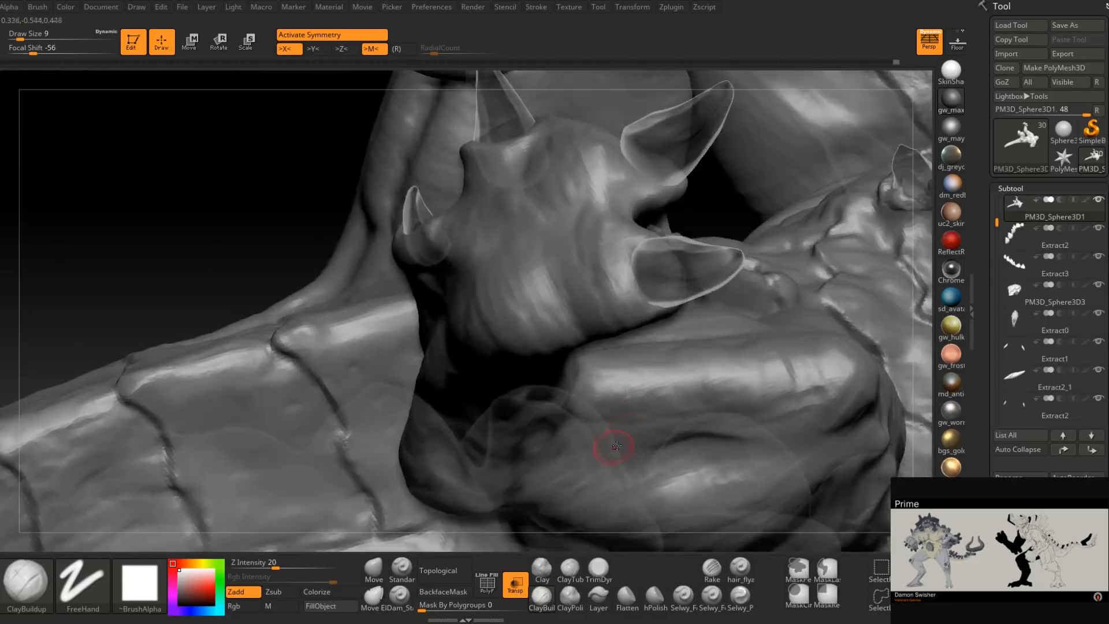
pyautogui.moveTo(796, 283); pyautogui.dragTo(729, 384, button='right')
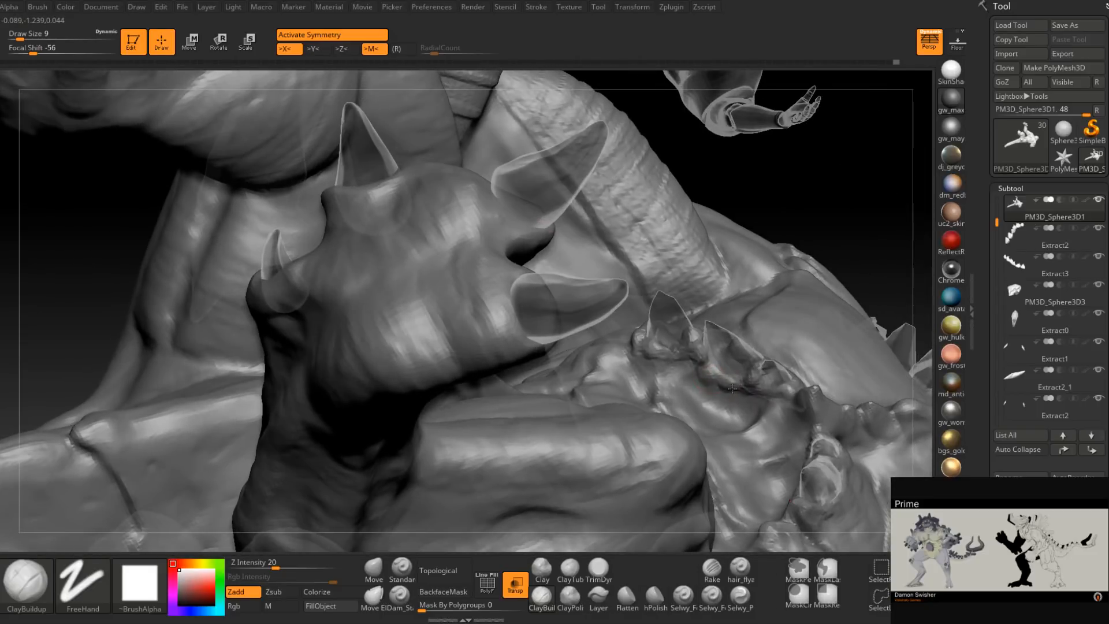
pyautogui.moveTo(659, 367); pyautogui.dragTo(708, 349, button='right')
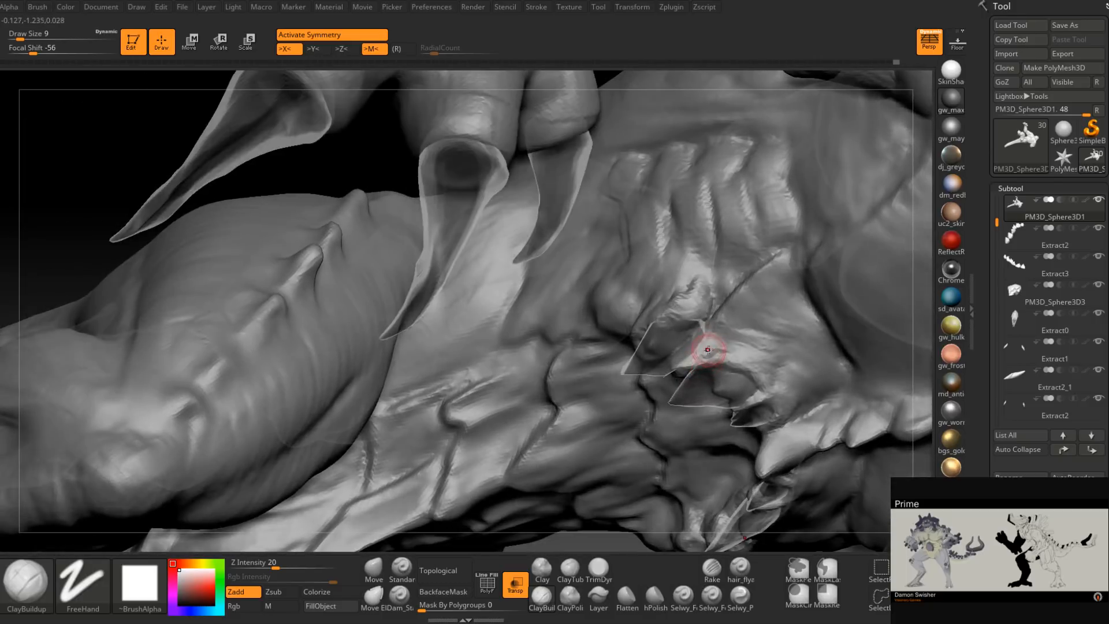
# Turn transparency off and flatten the flesh around the spike's root with TrimDynamic at draw size 12.
pyautogui.click(515, 583)
pyautogui.click(598, 569)
pyautogui.press('space')
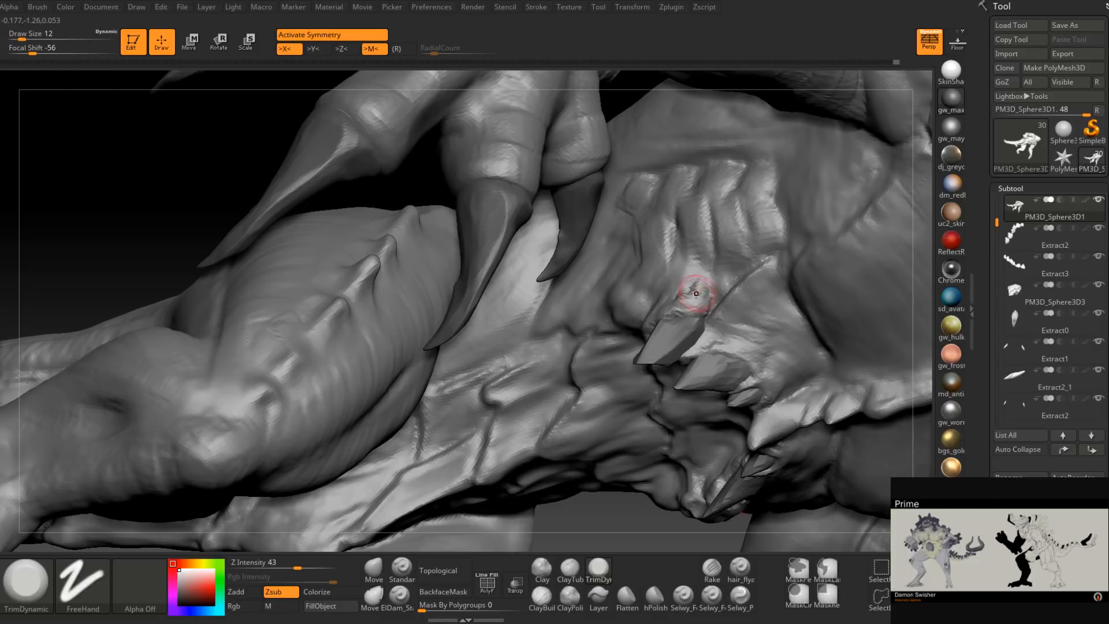
pyautogui.moveTo(664, 314); pyautogui.dragTo(811, 404, button='right')
pyautogui.moveTo(810, 359); pyautogui.dragTo(503, 341, button='right')
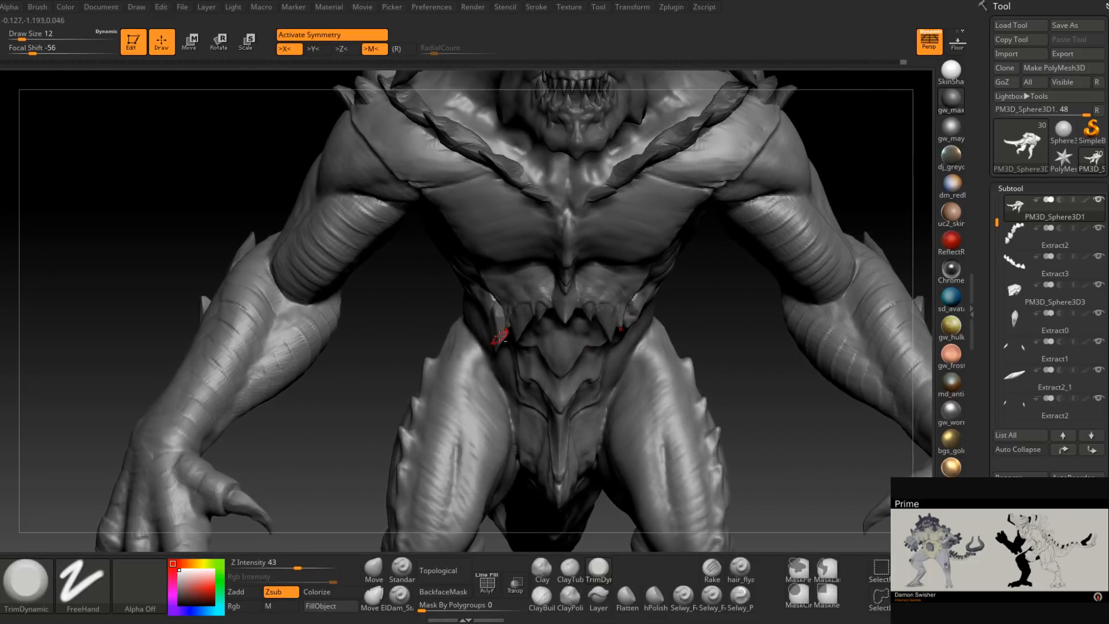
# Select the spike subtool and mirror it across the X axis with SubTool Master, merged into one subtool.
pyautogui.keyDown('alt'); pyautogui.click(509, 336); pyautogui.keyUp('alt')
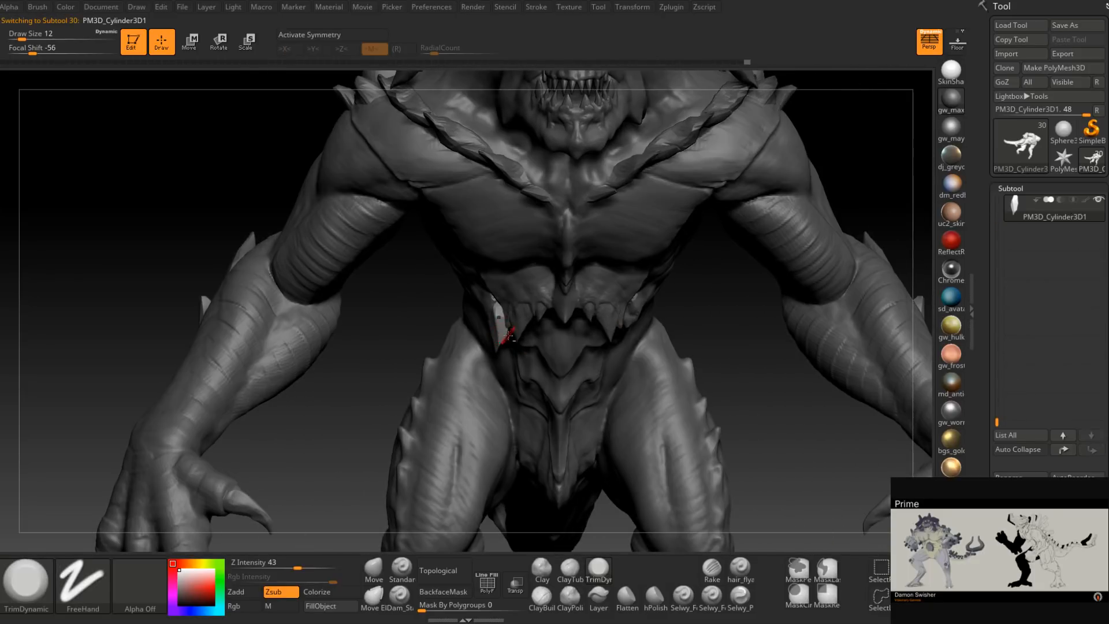
pyautogui.click(672, 8)
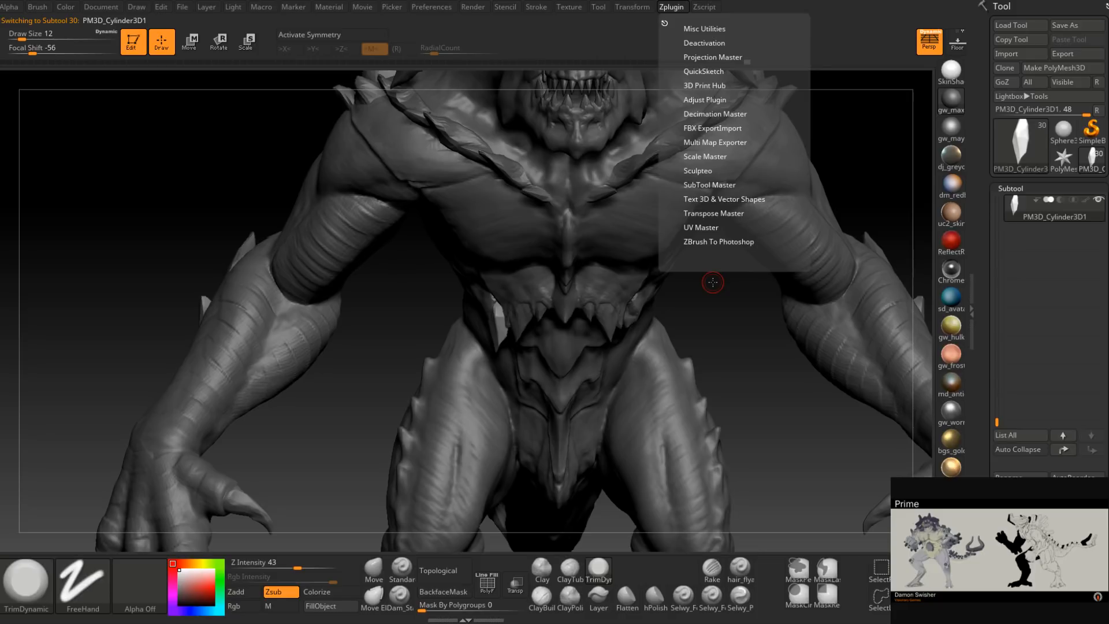
pyautogui.click(676, 8)
pyautogui.click(713, 213)
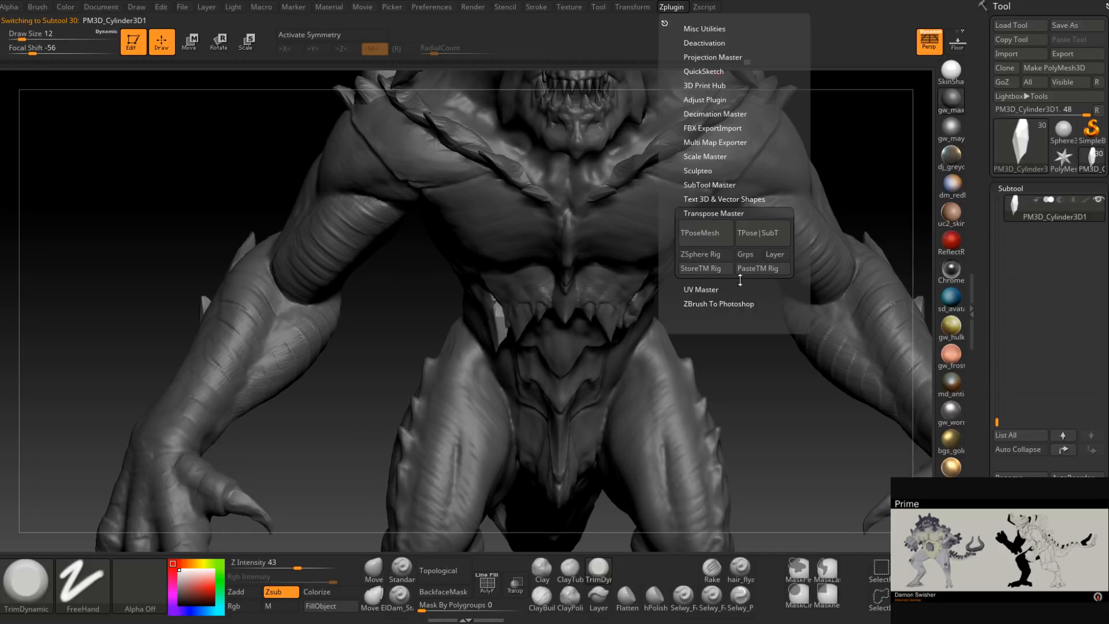
pyautogui.click(711, 184)
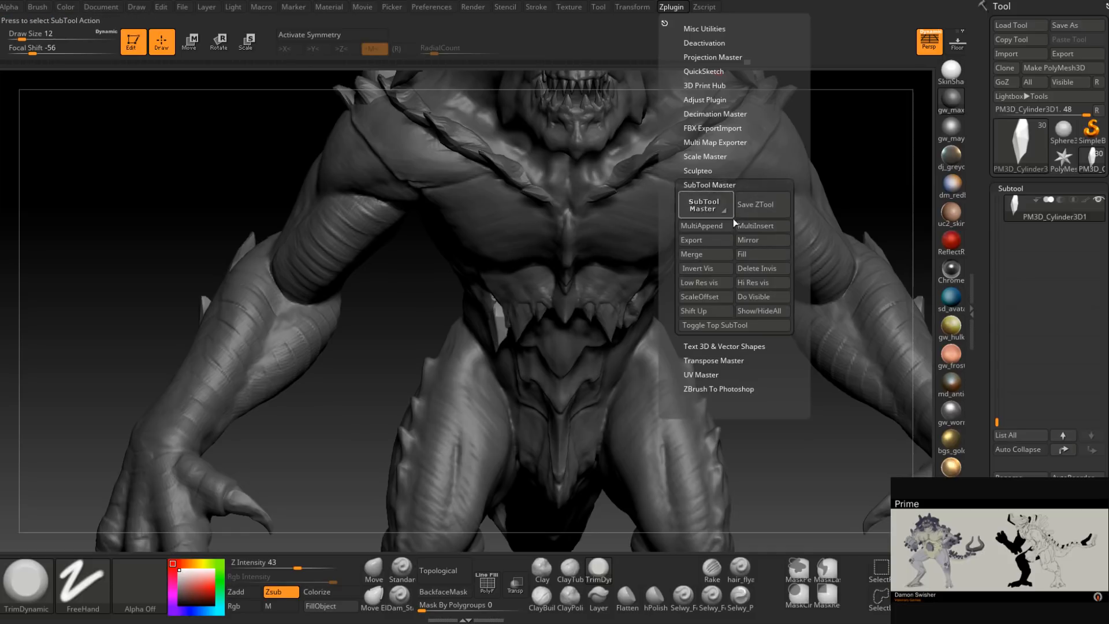
pyautogui.click(759, 241)
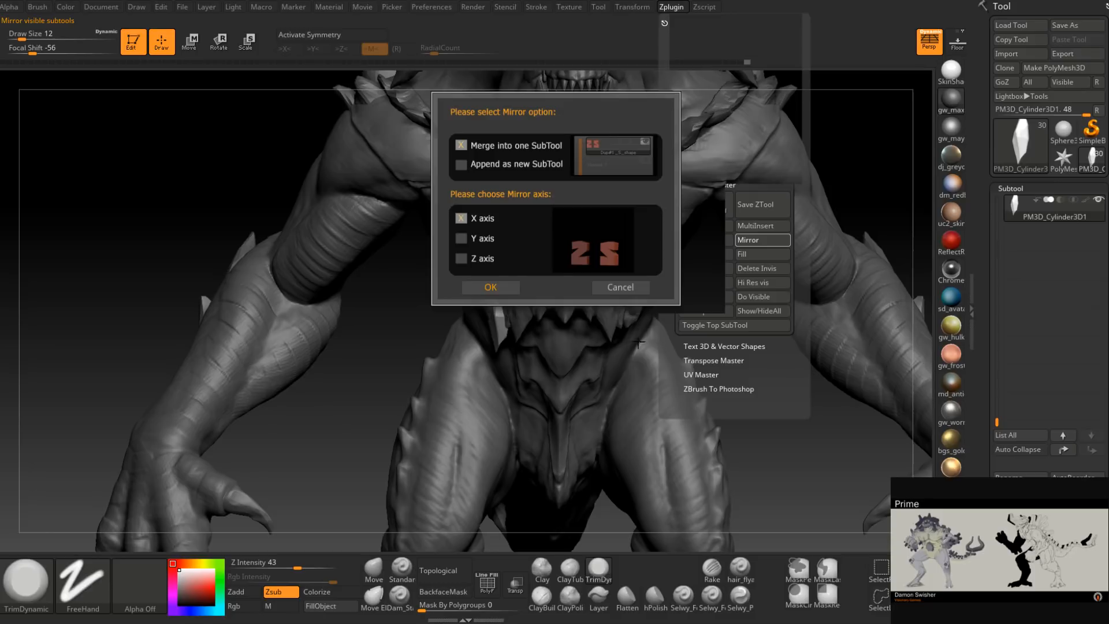
pyautogui.click(523, 289)
# Duplicate the mirrored pair of side spikes as a separate subtool and select the copy.
pyautogui.moveTo(707, 318); pyautogui.dragTo(636, 287)
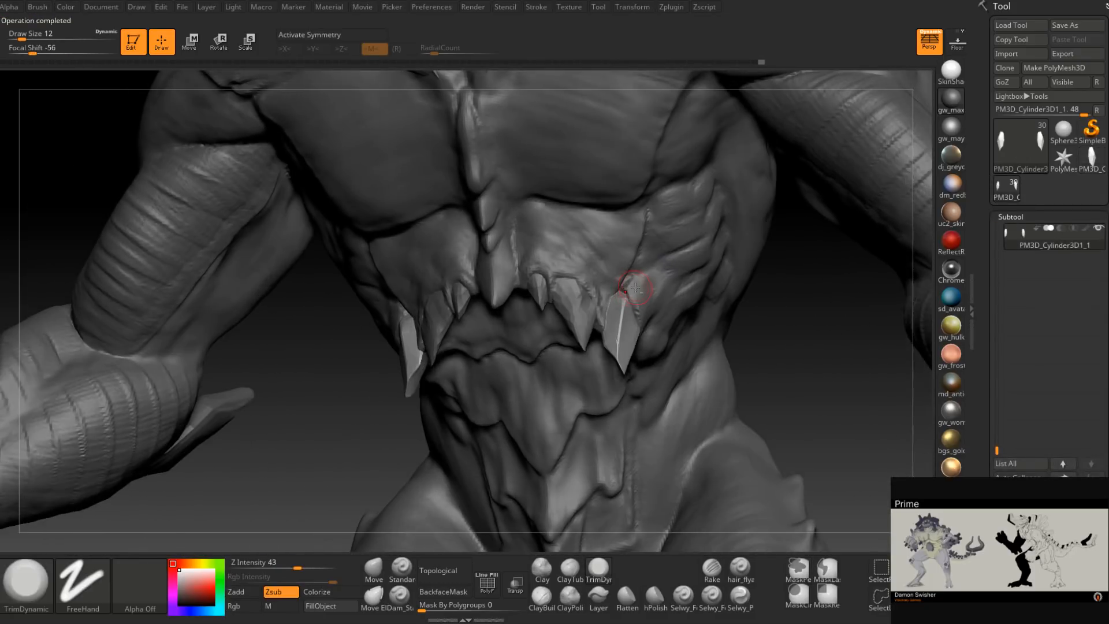
pyautogui.moveTo(643, 330); pyautogui.dragTo(638, 462)
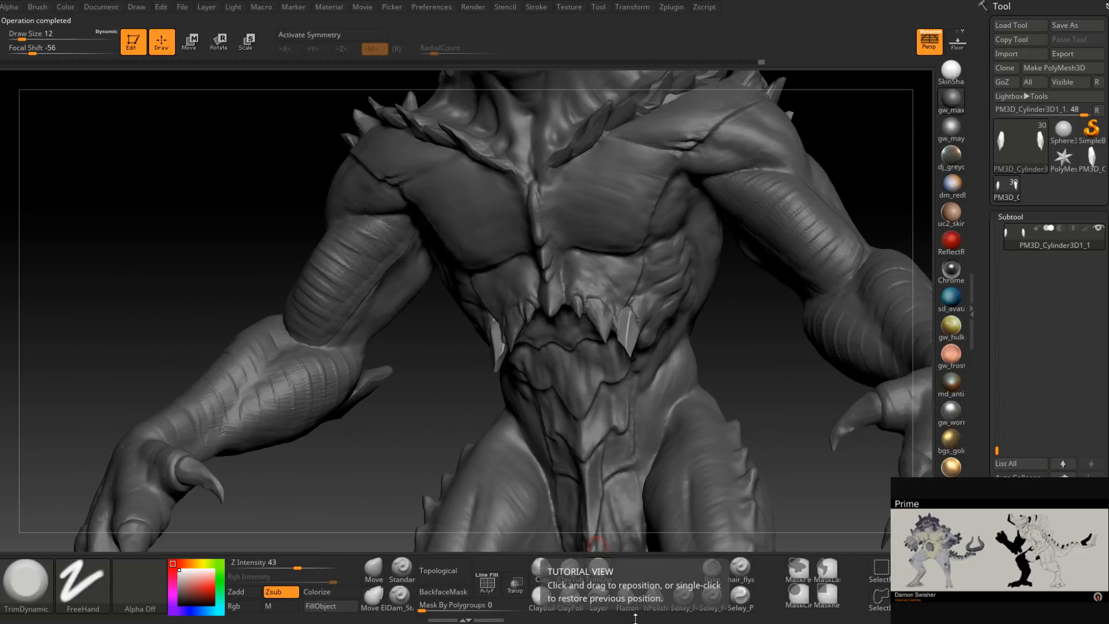
pyautogui.keyDown('ctrl'); pyautogui.moveTo(620, 319); pyautogui.dragTo(567, 324, button='right'); pyautogui.keyUp('ctrl')
pyautogui.moveTo(619, 376)
pyautogui.mouseDown(button='right')
pyautogui.moveTo(537, 388)
pyautogui.moveTo(520, 366)
pyautogui.moveTo(526, 385)
pyautogui.moveTo(619, 364)
pyautogui.mouseUp(button='right')
pyautogui.keyDown('alt'); pyautogui.click(629, 352); pyautogui.keyUp('alt')
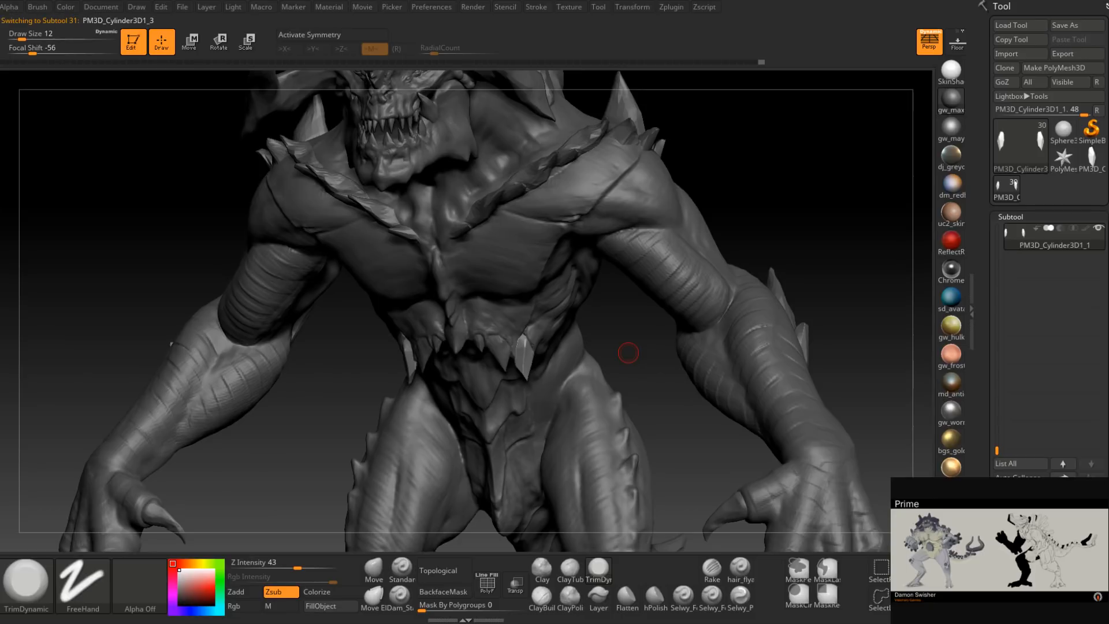
# Try to move the duplicated spike pair upward along the abdomen without symmetry.
pyautogui.click(199, 38)
pyautogui.moveTo(603, 346); pyautogui.dragTo(634, 339, button='right')
pyautogui.moveTo(490, 355); pyautogui.dragTo(618, 286)
pyautogui.keyDown('shift'); pyautogui.moveTo(618, 285); pyautogui.dragTo(590, 289, button='right'); pyautogui.keyUp('shift')
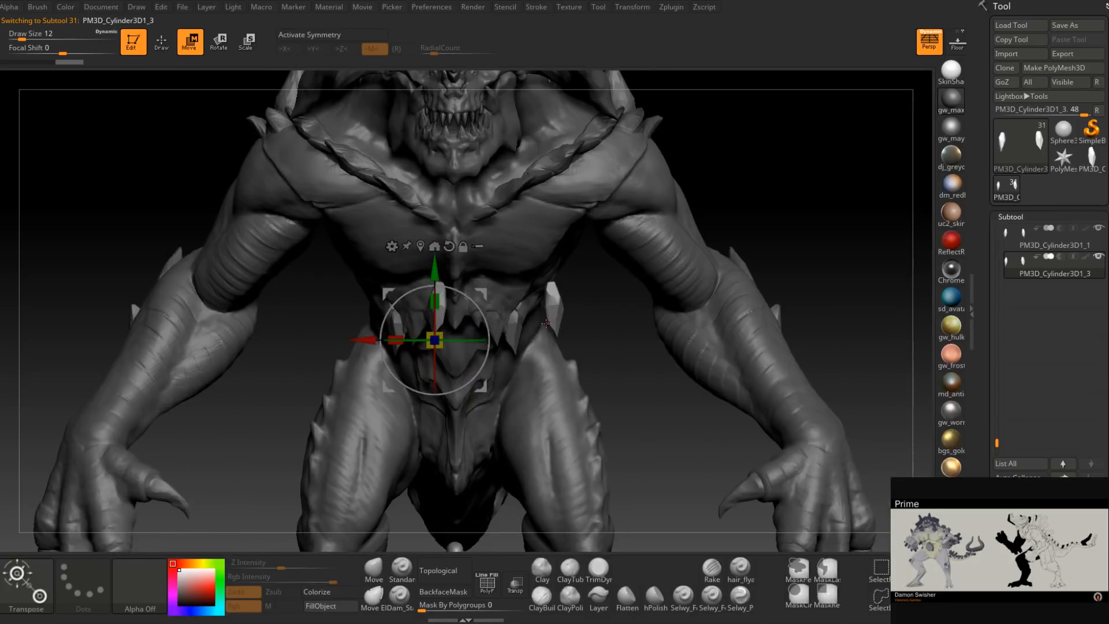
pyautogui.hotkey('ctrl', 'z')
# Turn on X symmetry and move the duplicated spike pair together to the middle of the abdomen below the sternum.
pyautogui.press('x')
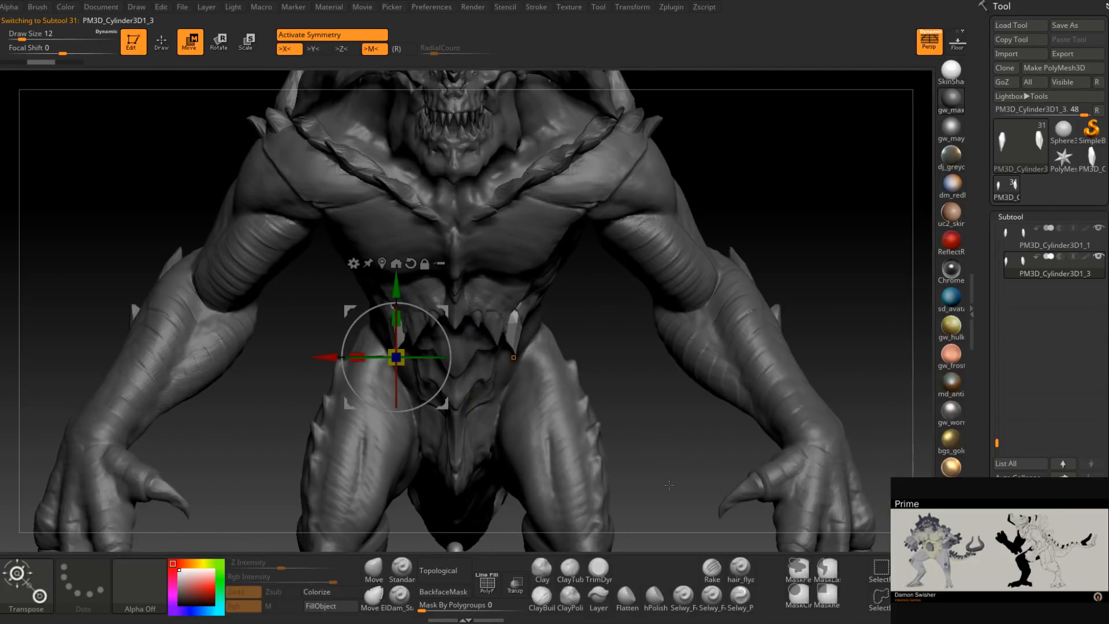
pyautogui.moveTo(443, 311); pyautogui.dragTo(422, 282)
pyautogui.moveTo(423, 281); pyautogui.dragTo(558, 272, button='right')
pyautogui.moveTo(537, 330); pyautogui.dragTo(591, 330)
pyautogui.moveTo(693, 289); pyautogui.dragTo(592, 282, button='right')
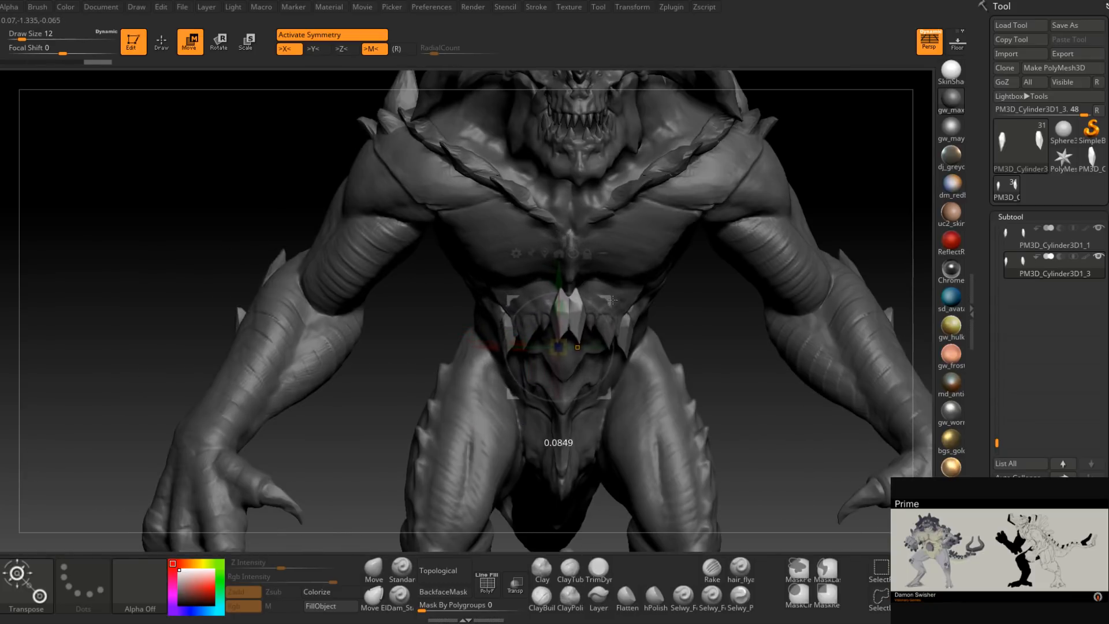
pyautogui.moveTo(610, 299); pyautogui.dragTo(613, 301)
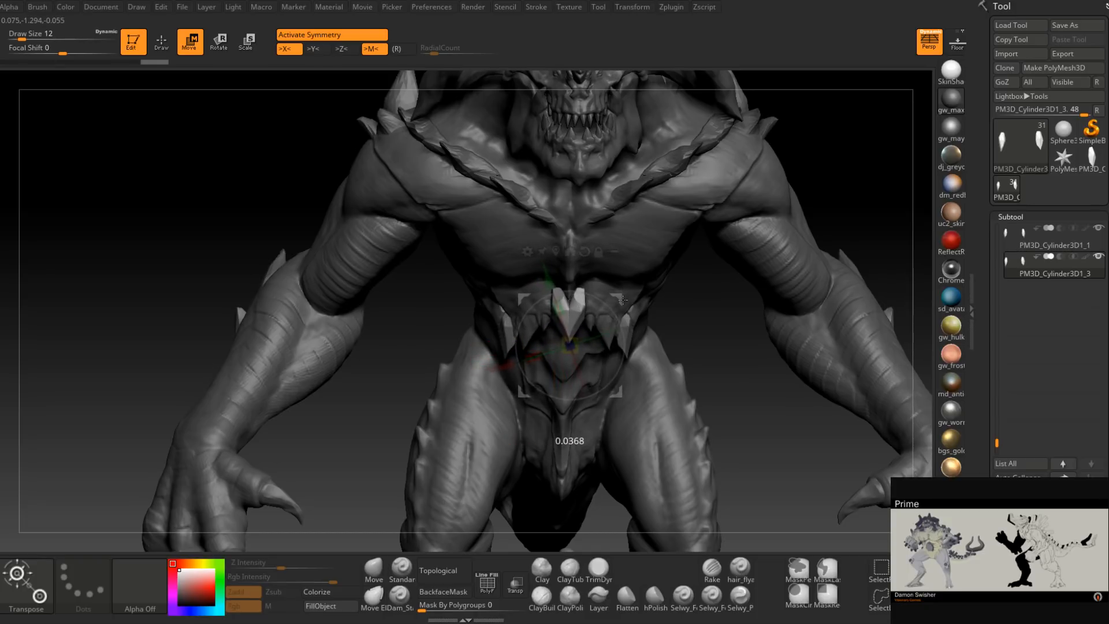
pyautogui.moveTo(623, 300); pyautogui.dragTo(623, 300)
# Adjust the central spike pair's depth and tilt from both side views so it sits against the abdomen.
pyautogui.keyDown('alt'); pyautogui.moveTo(700, 305); pyautogui.dragTo(697, 335, button='right'); pyautogui.keyUp('alt')
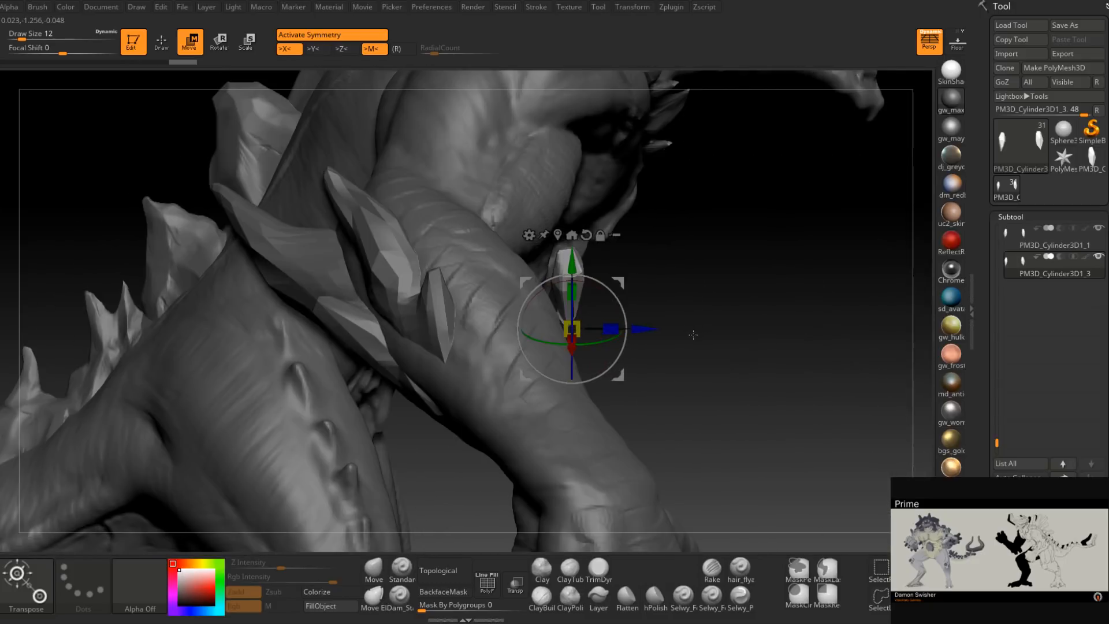
pyautogui.moveTo(614, 291); pyautogui.dragTo(615, 291)
pyautogui.keyDown('ctrl'); pyautogui.moveTo(662, 315); pyautogui.dragTo(456, 318, button='right'); pyautogui.keyUp('ctrl')
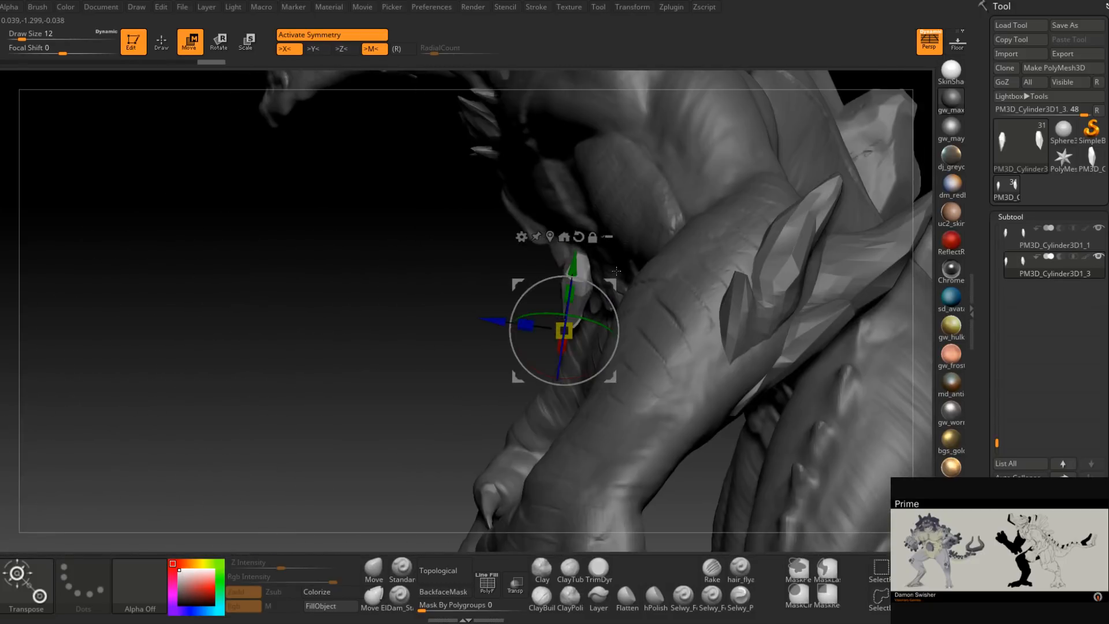
pyautogui.moveTo(634, 276); pyautogui.dragTo(634, 276)
pyautogui.moveTo(618, 289)
pyautogui.mouseDown(button='right')
pyautogui.moveTo(661, 289)
pyautogui.moveTo(665, 269)
pyautogui.moveTo(706, 270)
pyautogui.moveTo(681, 290)
pyautogui.moveTo(692, 278)
pyautogui.moveTo(675, 268)
pyautogui.moveTo(691, 268)
pyautogui.mouseUp(button='right')
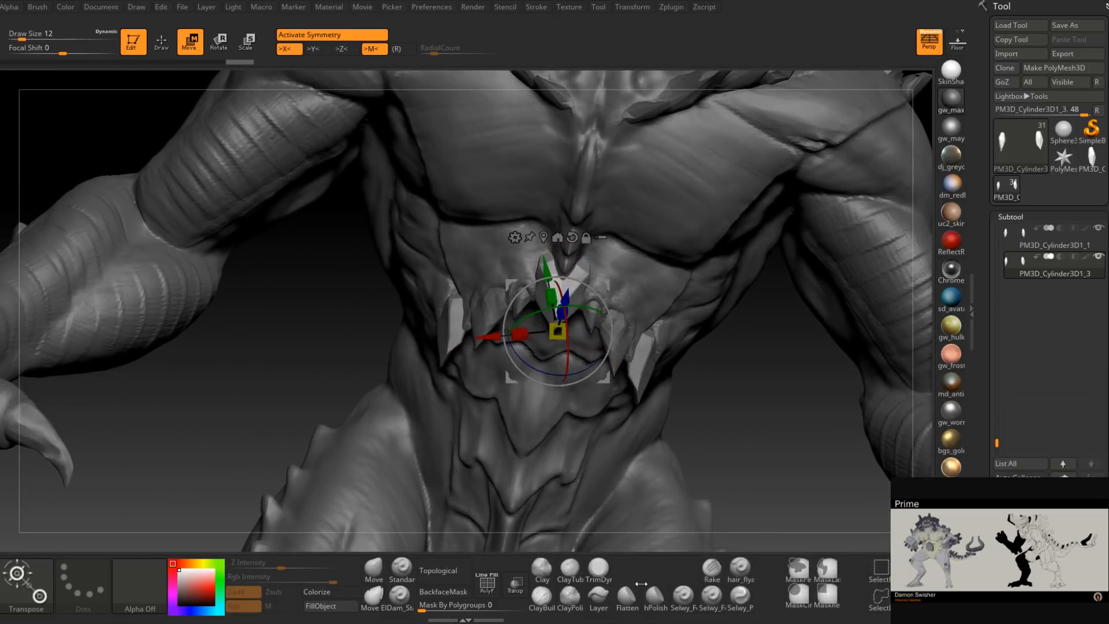
# Reshape the central spike pair with the Move brush at draw size 56 and refine it at draw size 7.
pyautogui.click(373, 569)
pyautogui.moveTo(545, 315)
pyautogui.mouseDown(button='right')
pyautogui.moveTo(574, 280)
pyautogui.moveTo(571, 257)
pyautogui.mouseUp(button='right')
pyautogui.press('space')
pyautogui.click(578, 270)
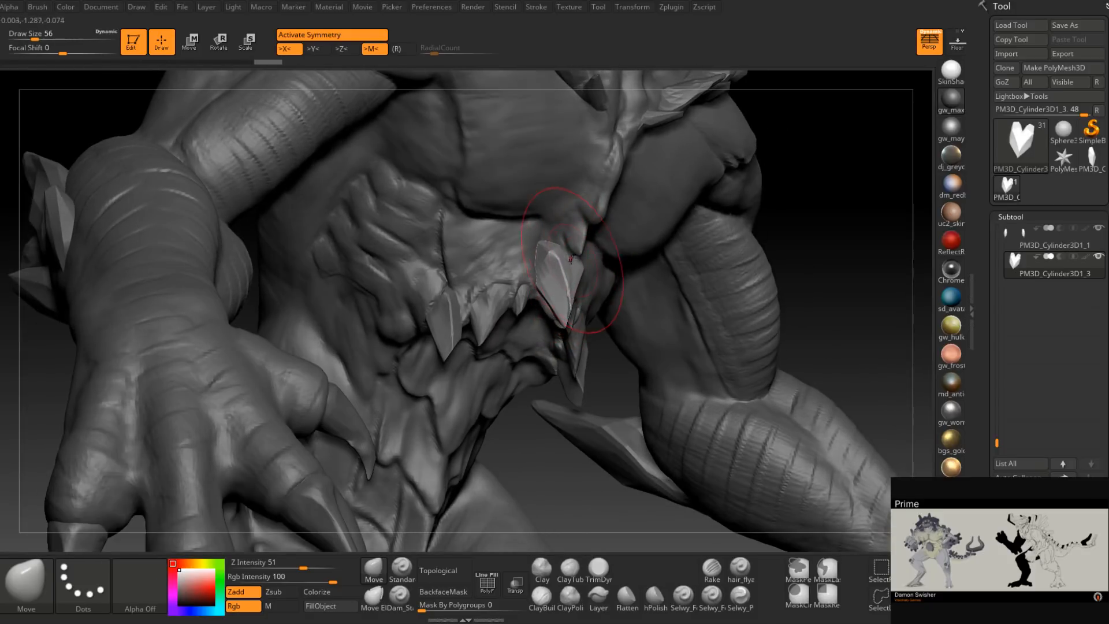
pyautogui.moveTo(541, 312)
pyautogui.mouseDown(button='right')
pyautogui.moveTo(556, 292)
pyautogui.moveTo(566, 297)
pyautogui.moveTo(570, 335)
pyautogui.moveTo(574, 308)
pyautogui.mouseUp(button='right')
pyautogui.press('space')
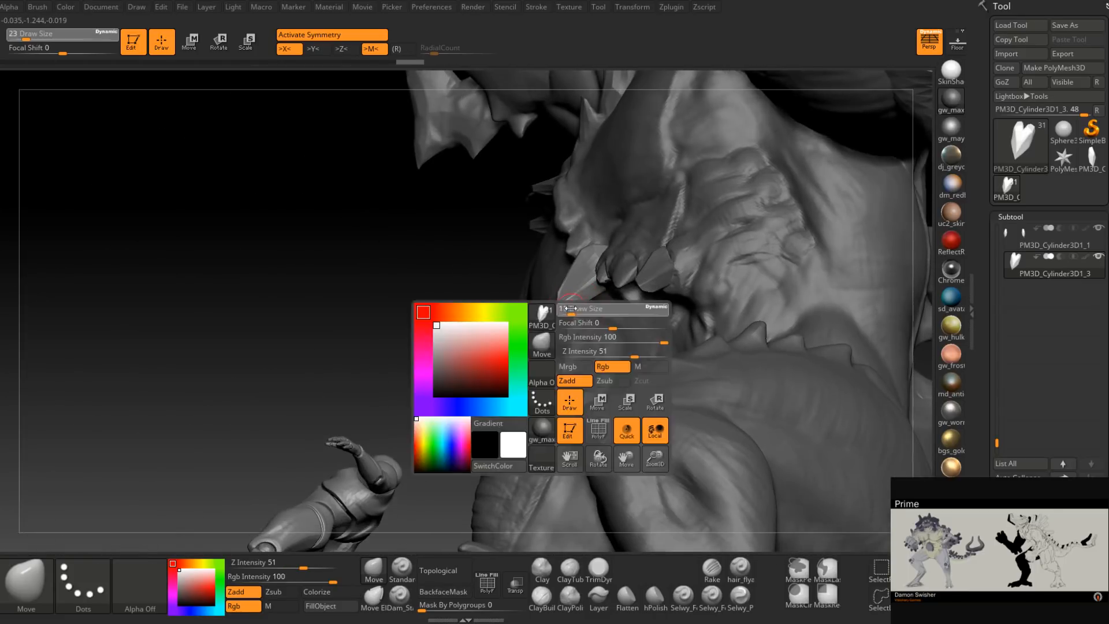
pyautogui.moveTo(574, 309); pyautogui.dragTo(568, 308)
pyautogui.moveTo(570, 310)
pyautogui.mouseDown(button='right')
pyautogui.moveTo(577, 214)
pyautogui.moveTo(619, 254)
pyautogui.moveTo(541, 291)
pyautogui.moveTo(599, 252)
pyautogui.moveTo(604, 297)
pyautogui.moveTo(554, 303)
pyautogui.moveTo(598, 312)
pyautogui.mouseUp(button='right')
# Duplicate the central spike as a separate subtool and rotate and move the copy upward towards the chest.
pyautogui.hotkey('ctrl', 'shift', 'd')
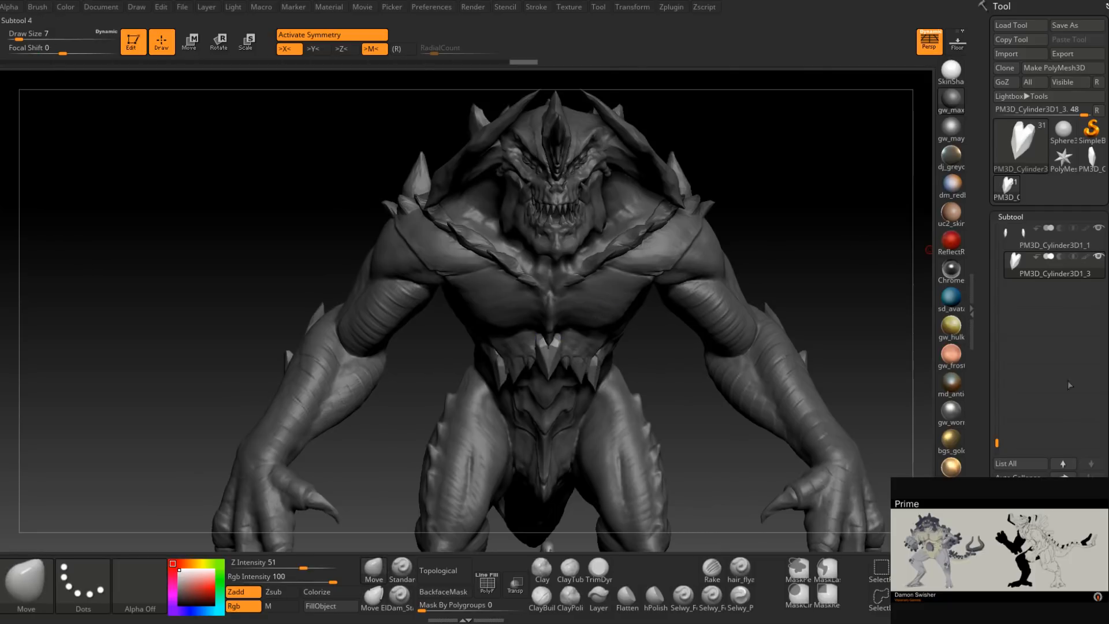
pyautogui.moveTo(590, 369); pyautogui.dragTo(487, 431, button='right')
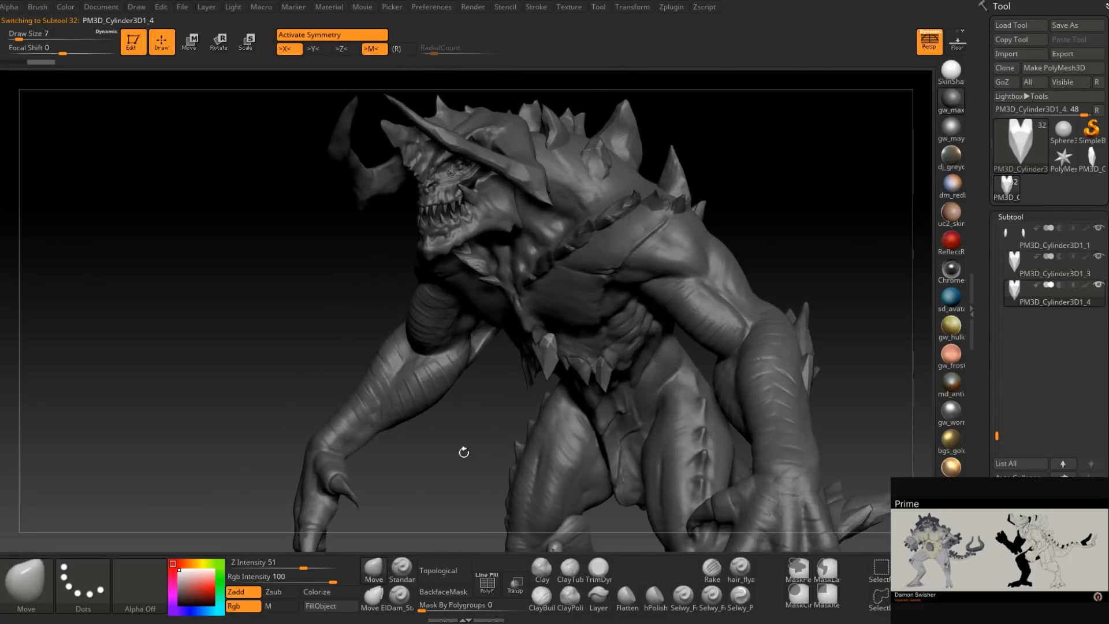
pyautogui.press('w')
pyautogui.moveTo(520, 301); pyautogui.dragTo(583, 297, button='right')
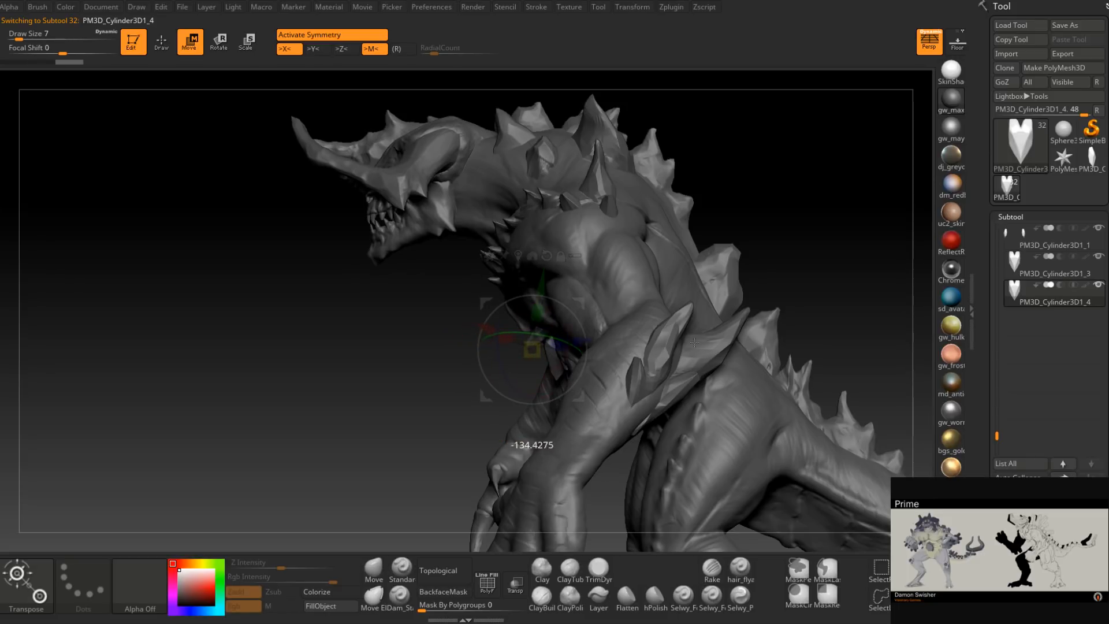
pyautogui.moveTo(705, 332); pyautogui.dragTo(703, 334)
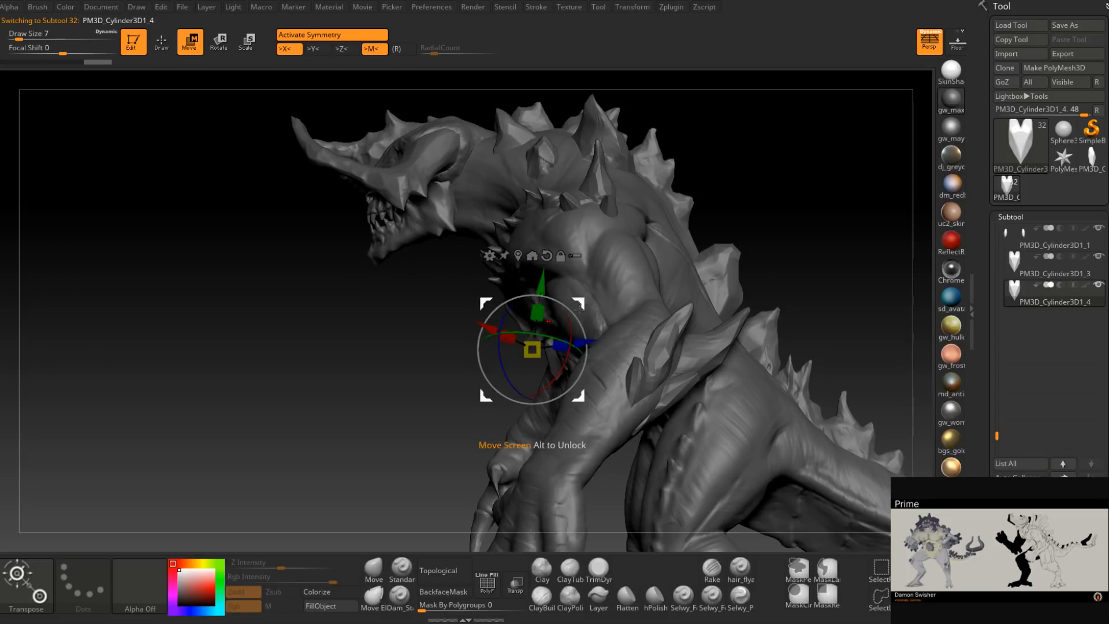
pyautogui.moveTo(570, 387); pyautogui.dragTo(604, 342)
pyautogui.moveTo(610, 268); pyautogui.dragTo(751, 272, button='right')
# Rotate and reposition the spike copy symmetrically so it lies along the lower sternum above the central spike.
pyautogui.keyDown('ctrl'); pyautogui.moveTo(540, 289); pyautogui.dragTo(528, 359, button='right'); pyautogui.keyUp('ctrl')
pyautogui.moveTo(518, 355); pyautogui.dragTo(517, 378)
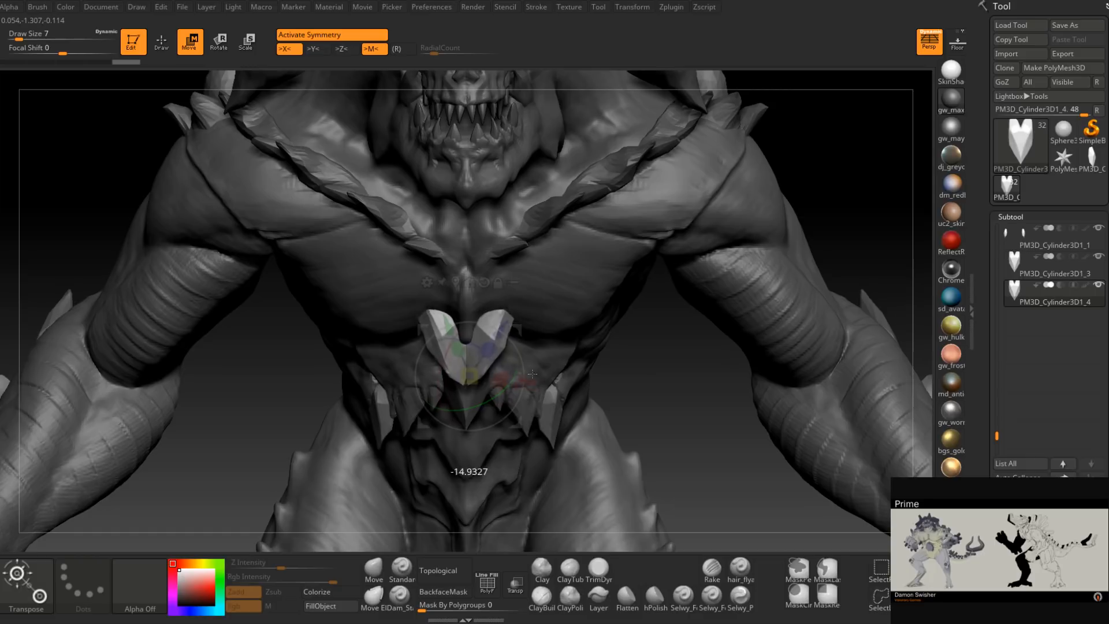
pyautogui.moveTo(539, 371); pyautogui.dragTo(509, 387)
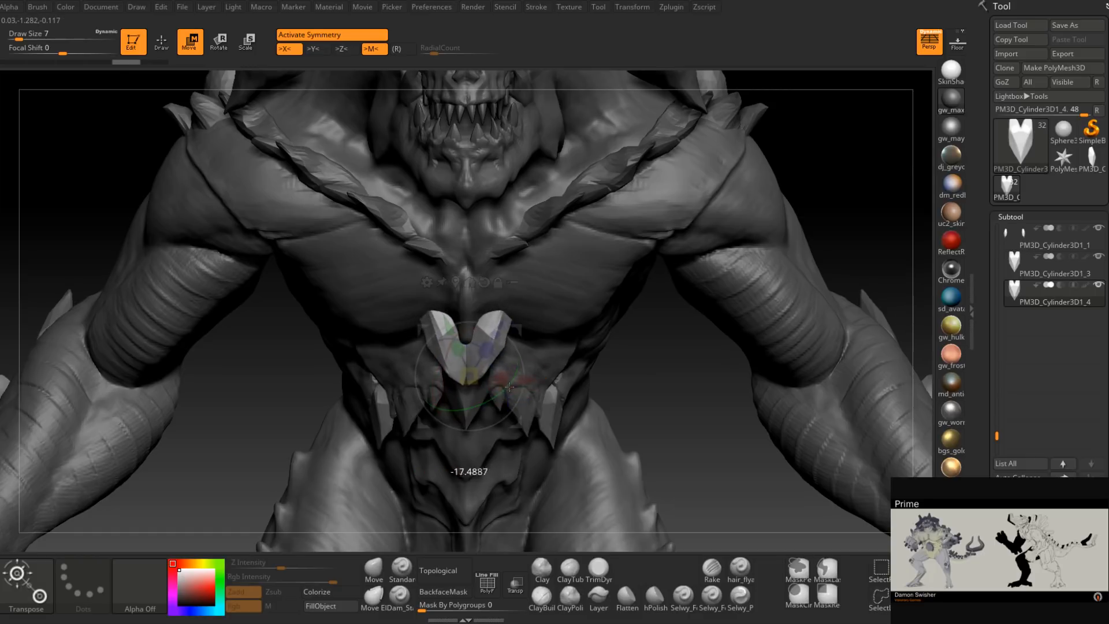
pyautogui.moveTo(530, 381)
pyautogui.mouseDown()
pyautogui.moveTo(512, 364)
pyautogui.moveTo(531, 382)
pyautogui.mouseUp()
pyautogui.moveTo(515, 334); pyautogui.dragTo(517, 388)
pyautogui.moveTo(518, 328); pyautogui.dragTo(518, 325)
pyautogui.moveTo(519, 325)
pyautogui.mouseDown(button='right')
pyautogui.moveTo(509, 310)
pyautogui.moveTo(527, 310)
pyautogui.mouseUp(button='right')
pyautogui.moveTo(527, 311); pyautogui.dragTo(535, 345)
pyautogui.moveTo(535, 345); pyautogui.dragTo(670, 332, button='right')
pyautogui.moveTo(570, 286); pyautogui.dragTo(570, 286)
pyautogui.keyDown('ctrl'); pyautogui.moveTo(571, 286); pyautogui.dragTo(618, 385, button='right'); pyautogui.keyUp('ctrl')
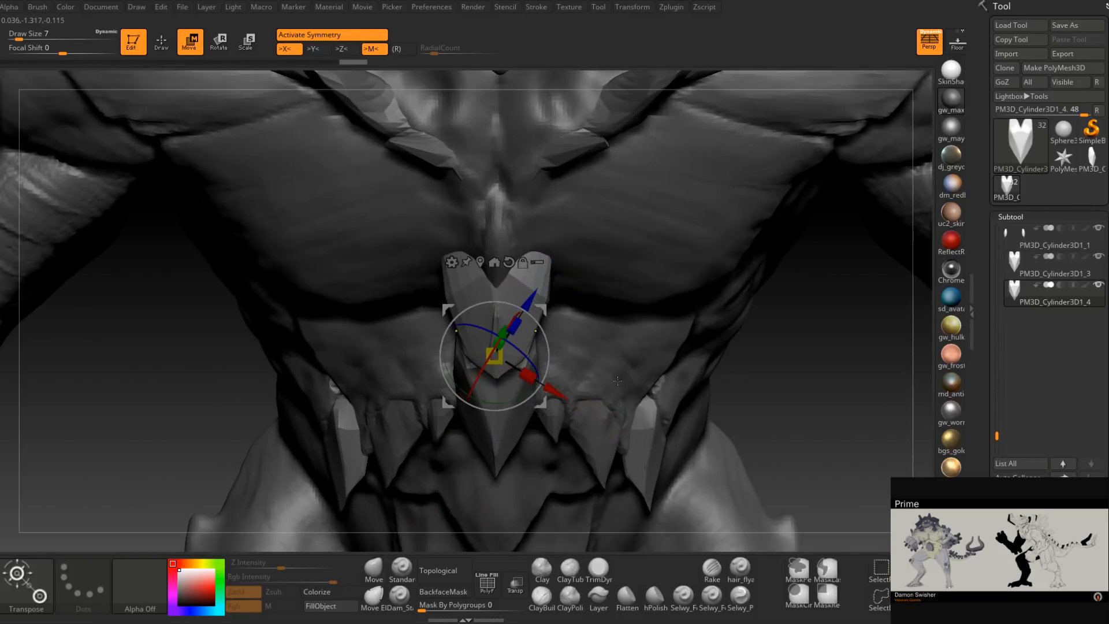
# Smooth the seam in the middle of the sternum spike copy and flatten its surface with TrimDynamic.
pyautogui.press('q')
pyautogui.press('shift')
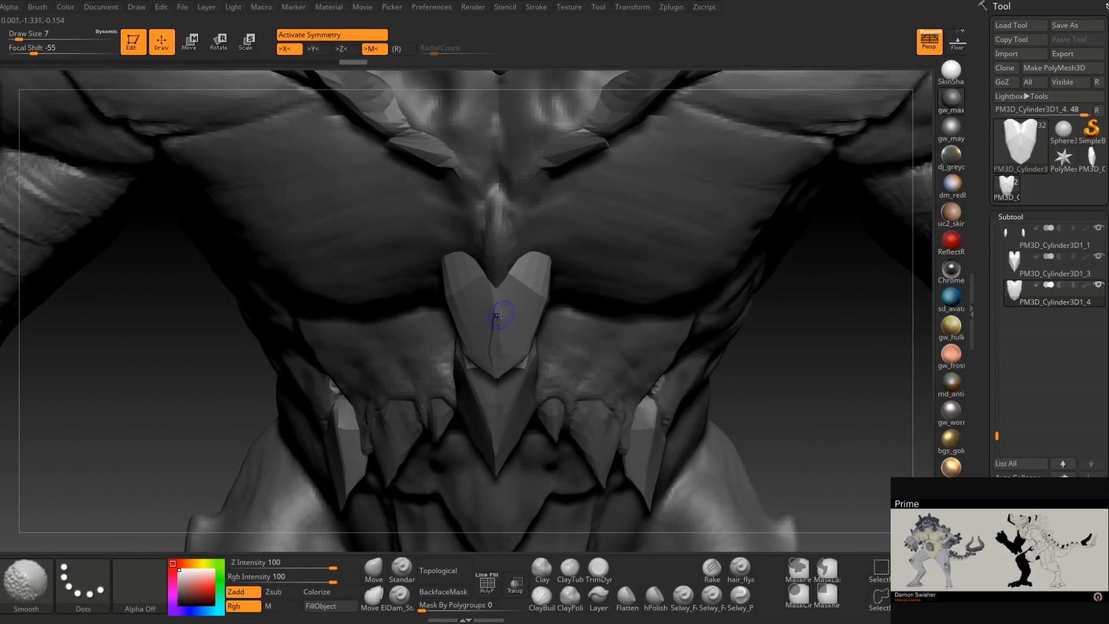
pyautogui.moveTo(499, 372)
pyautogui.mouseDown(button='right')
pyautogui.moveTo(495, 351)
pyautogui.moveTo(542, 349)
pyautogui.moveTo(508, 338)
pyautogui.moveTo(518, 340)
pyautogui.mouseUp(button='right')
pyautogui.click(601, 569)
pyautogui.press('space')
pyautogui.moveTo(518, 339); pyautogui.dragTo(521, 340)
pyautogui.moveTo(507, 347)
pyautogui.mouseDown(button='right')
pyautogui.moveTo(546, 357)
pyautogui.moveTo(563, 338)
pyautogui.moveTo(544, 335)
pyautogui.moveTo(599, 325)
pyautogui.moveTo(560, 314)
pyautogui.moveTo(581, 323)
pyautogui.moveTo(598, 309)
pyautogui.moveTo(589, 297)
pyautogui.mouseUp(button='right')
pyautogui.press('space')
pyautogui.moveTo(573, 318)
pyautogui.mouseDown()
pyautogui.moveTo(585, 318)
pyautogui.moveTo(560, 306)
pyautogui.moveTo(574, 298)
pyautogui.moveTo(571, 312)
pyautogui.mouseUp()
# Narrow and reshape the sternum spike copy with the Move brush at draw size 56.
pyautogui.click(374, 568)
pyautogui.moveTo(571, 312); pyautogui.dragTo(606, 322, button='right')
pyautogui.moveTo(607, 322); pyautogui.dragTo(609, 326)
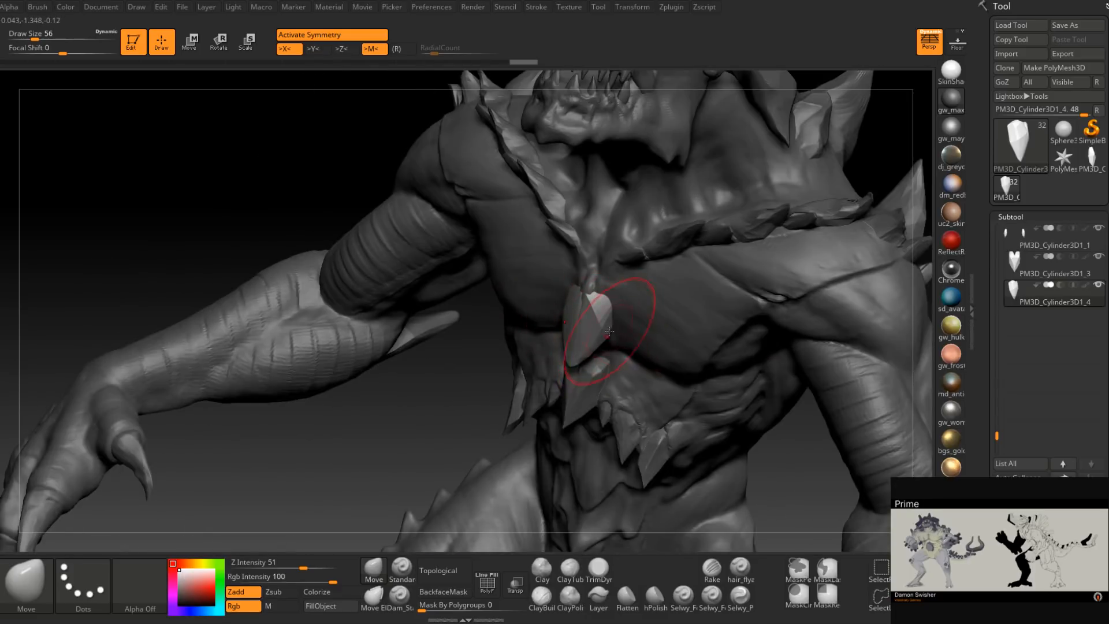
pyautogui.keyDown('ctrl'); pyautogui.moveTo(610, 327); pyautogui.dragTo(612, 332, button='right'); pyautogui.keyUp('ctrl')
pyautogui.moveTo(602, 325); pyautogui.dragTo(601, 313)
# Delete the sternum spike copy.
pyautogui.moveTo(601, 313)
pyautogui.mouseDown(button='right')
pyautogui.moveTo(587, 308)
pyautogui.moveTo(567, 352)
pyautogui.moveTo(600, 356)
pyautogui.mouseUp(button='right')
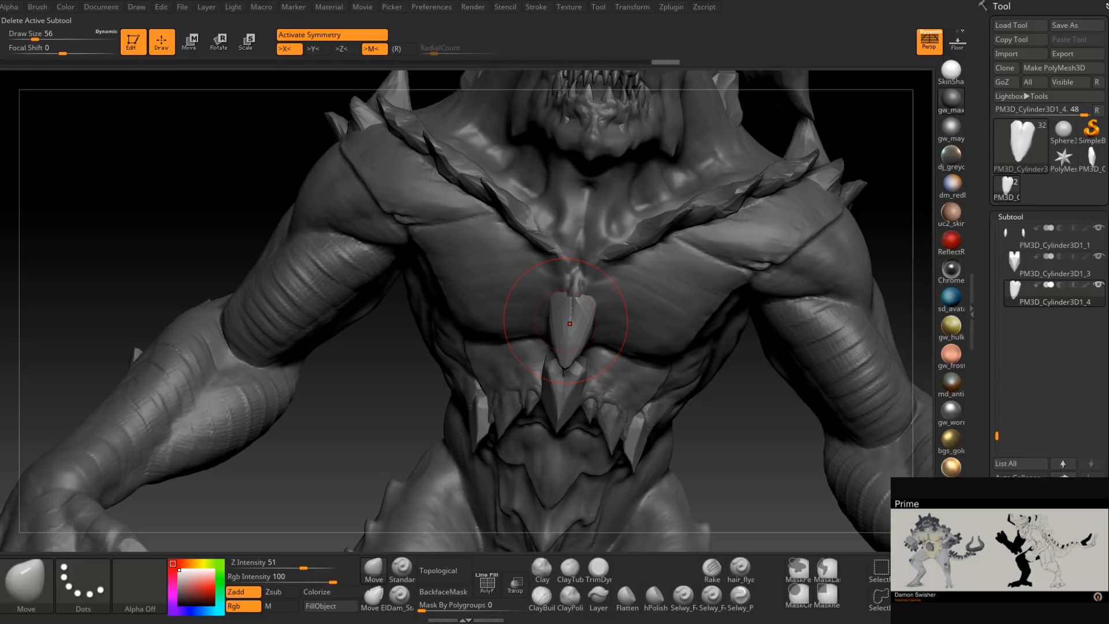
pyautogui.click(953, 464)
pyautogui.press('Return')
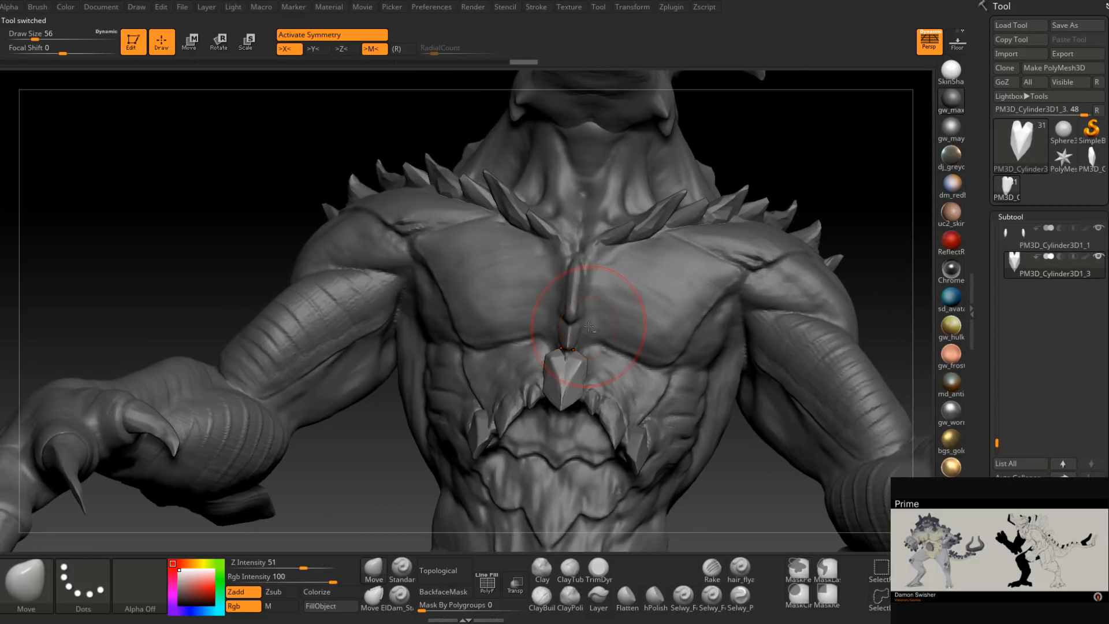
# Select the body subtool and build up flesh around the central spike's root with ClayBuildup at draw size 18.
pyautogui.keyDown('alt'); pyautogui.click(589, 327); pyautogui.keyUp('alt')
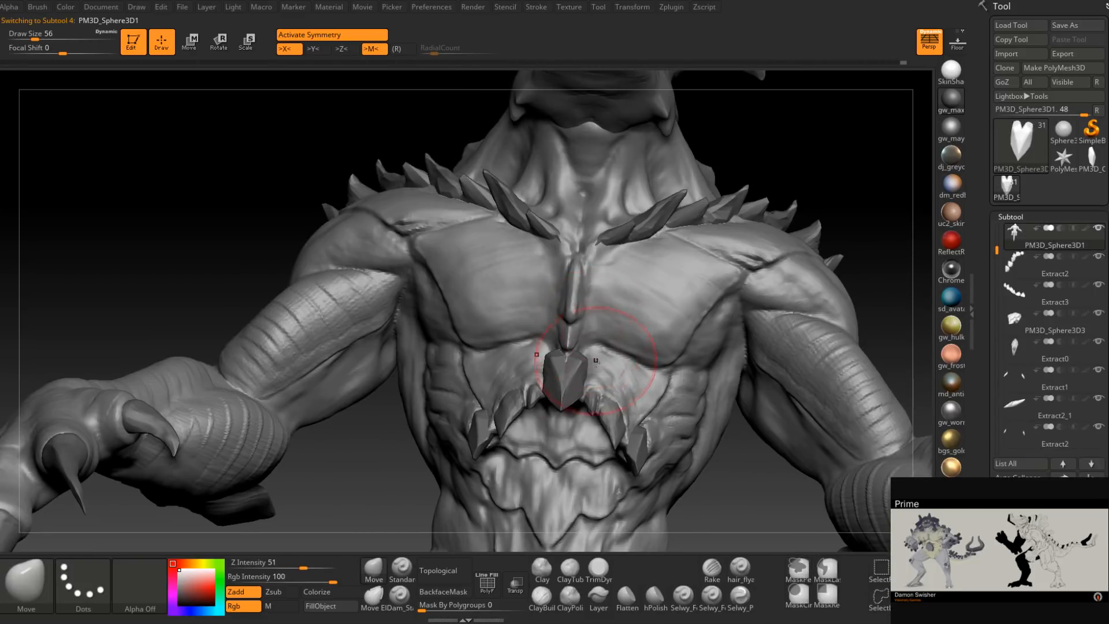
pyautogui.press('b')
pyautogui.press('c')
pyautogui.press('b')
pyautogui.press('space')
pyautogui.moveTo(585, 336); pyautogui.dragTo(566, 337)
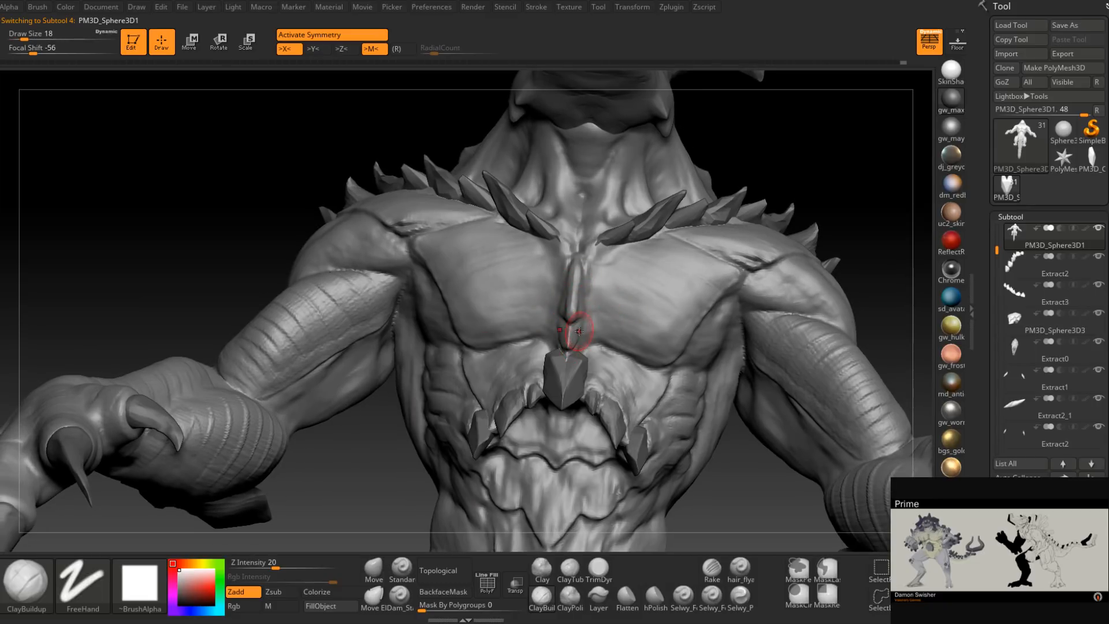
pyautogui.moveTo(611, 330); pyautogui.dragTo(605, 339, button='right')
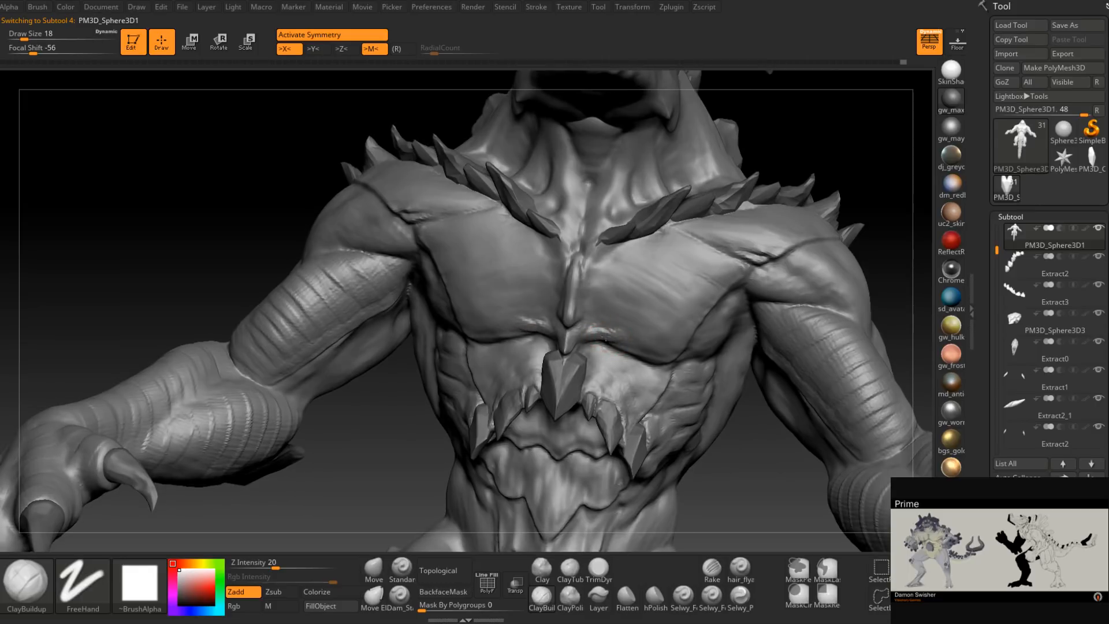
pyautogui.moveTo(592, 326); pyautogui.dragTo(588, 317, button='right')
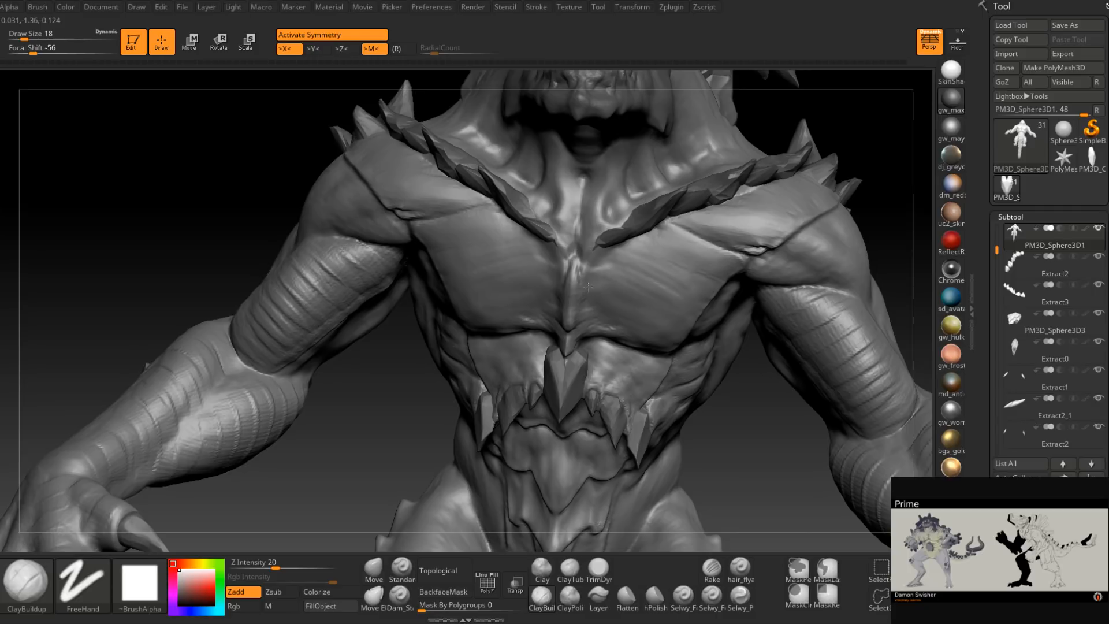
# Carve beside the sternum ridge with ClayBuildup and refine it down to the central spike at draw size 14.
pyautogui.moveTo(599, 310); pyautogui.dragTo(607, 295, button='right')
pyautogui.moveTo(640, 260)
pyautogui.mouseDown(button='right')
pyautogui.moveTo(585, 273)
pyautogui.moveTo(588, 284)
pyautogui.mouseUp(button='right')
pyautogui.keyDown('alt'); pyautogui.moveTo(586, 284); pyautogui.dragTo(584, 278); pyautogui.keyUp('alt')
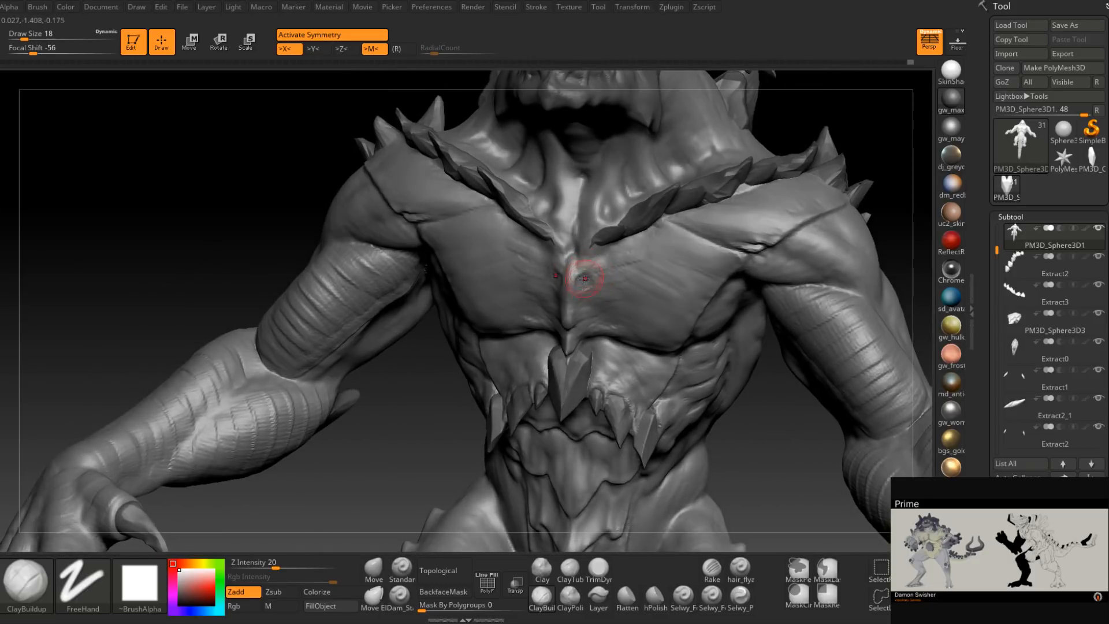
pyautogui.moveTo(586, 277); pyautogui.dragTo(583, 280, button='right')
pyautogui.press('space')
pyautogui.moveTo(581, 292); pyautogui.dragTo(579, 292)
pyautogui.moveTo(580, 299)
pyautogui.mouseDown(button='right')
pyautogui.moveTo(568, 330)
pyautogui.moveTo(581, 348)
pyautogui.mouseUp(button='right')
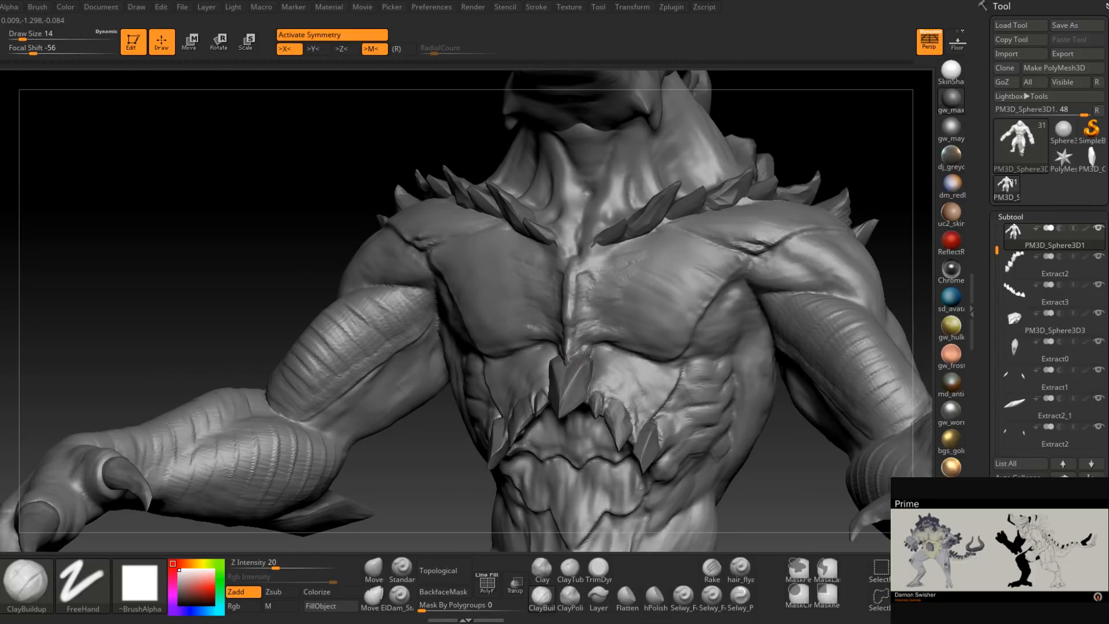
pyautogui.moveTo(589, 361); pyautogui.dragTo(592, 374, button='right')
pyautogui.moveTo(593, 352); pyautogui.dragTo(595, 364)
pyautogui.moveTo(594, 364)
pyautogui.mouseDown(button='right')
pyautogui.moveTo(594, 375)
pyautogui.moveTo(594, 348)
pyautogui.mouseUp(button='right')
# Build up the flesh beside the central spike and under the chest with ClayBuildup at draw size 20.
pyautogui.press('space')
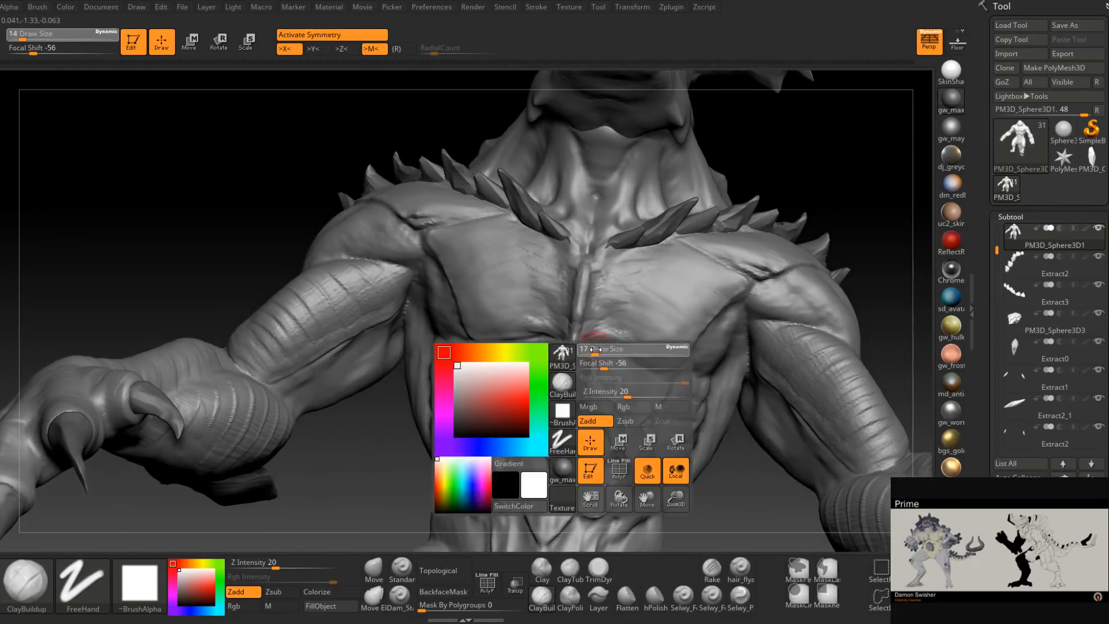
pyautogui.moveTo(593, 348); pyautogui.dragTo(596, 347)
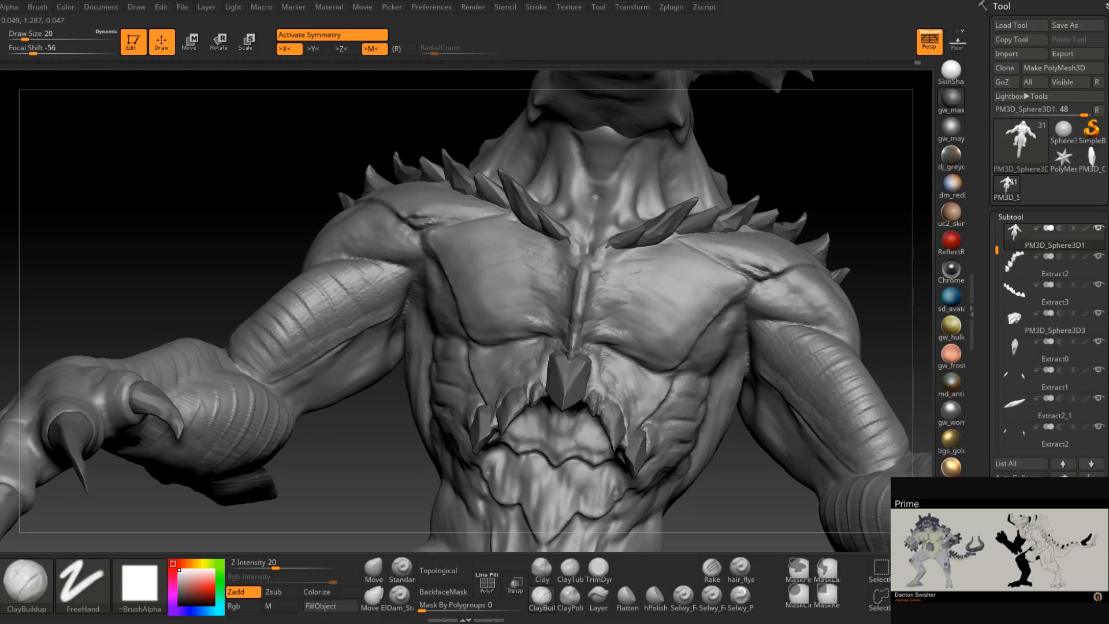
pyautogui.moveTo(607, 363); pyautogui.dragTo(607, 365, button='right')
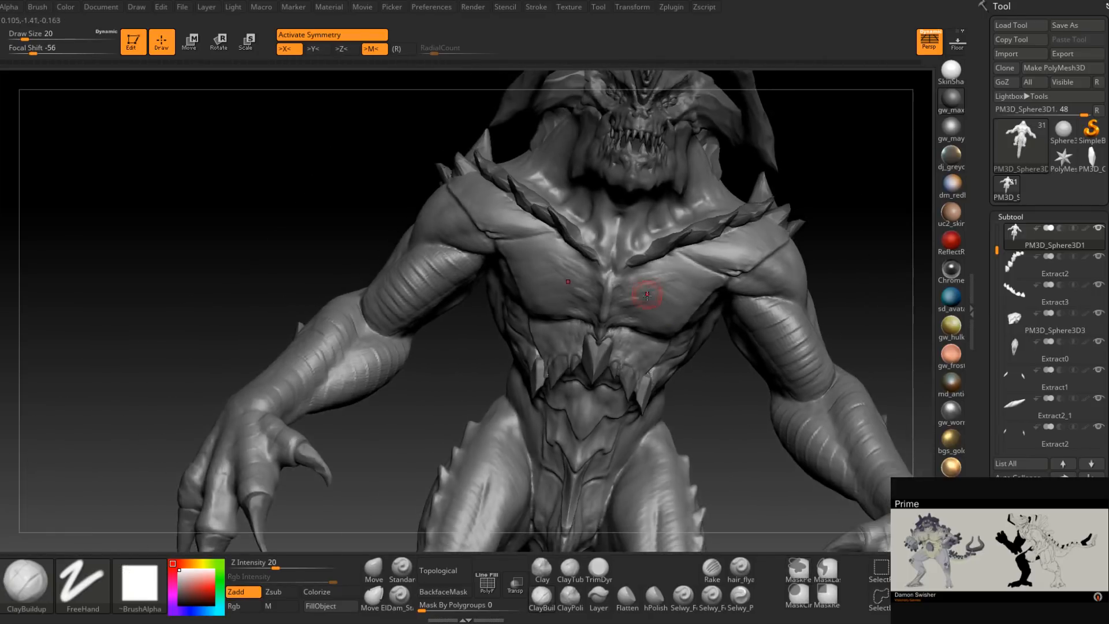
# Flatten the flesh around the central spike's root and the lower chest edge with TrimDynamic at draw size 11.
pyautogui.moveTo(647, 296)
pyautogui.mouseDown(button='right')
pyautogui.moveTo(636, 293)
pyautogui.moveTo(631, 323)
pyautogui.moveTo(630, 310)
pyautogui.mouseUp(button='right')
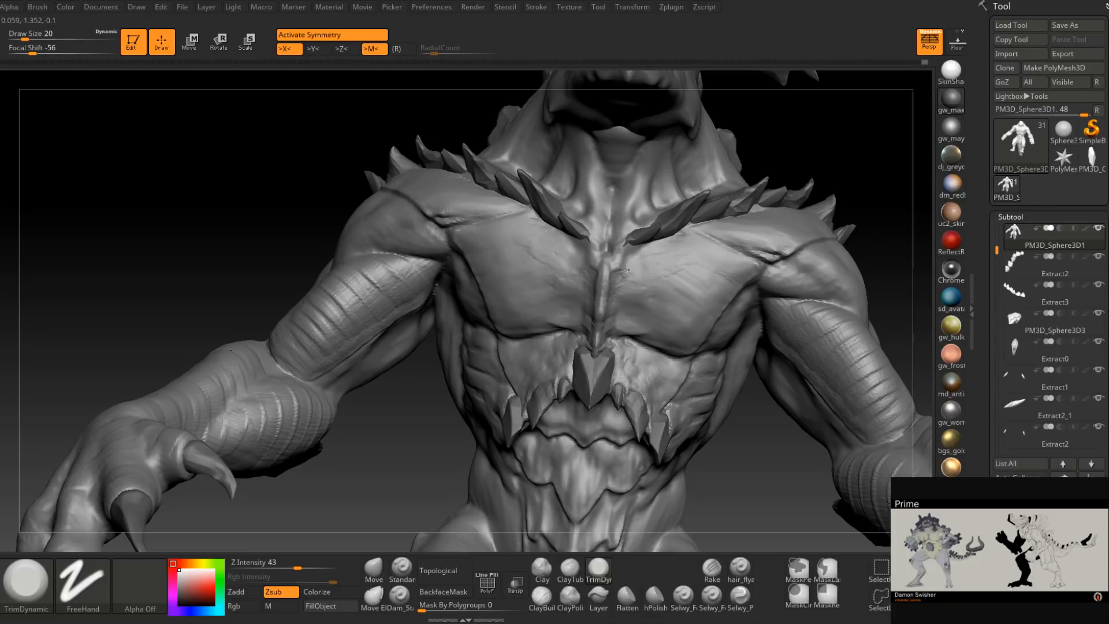
pyautogui.moveTo(610, 286); pyautogui.dragTo(613, 350, button='right')
pyautogui.press('[')
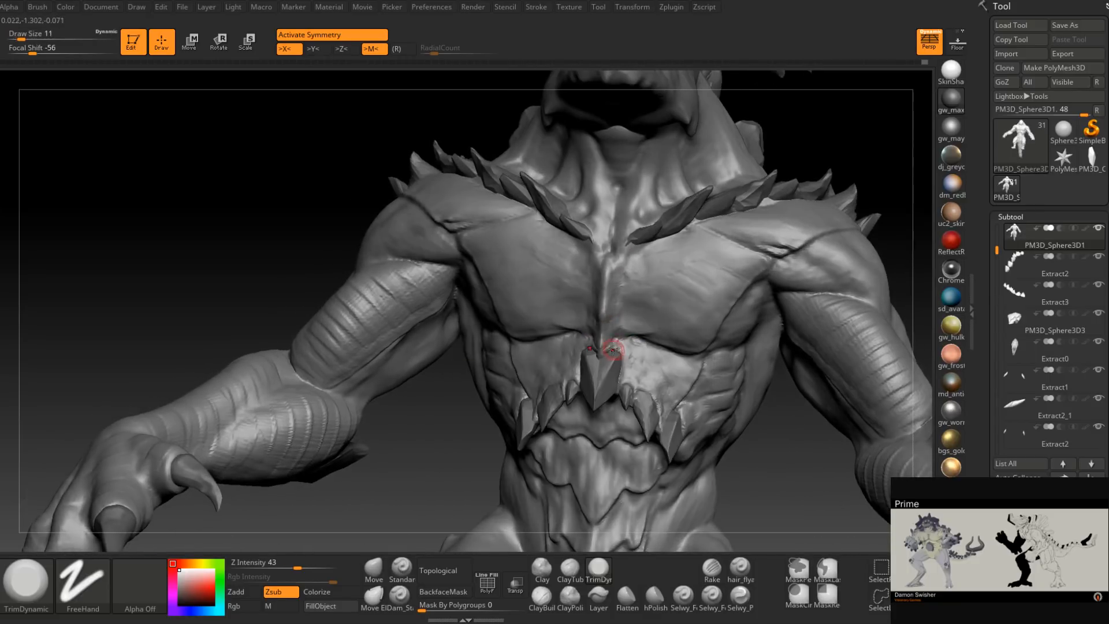
pyautogui.moveTo(635, 358); pyautogui.dragTo(645, 353)
pyautogui.moveTo(645, 359); pyautogui.dragTo(630, 338, button='right')
pyautogui.moveTo(630, 338)
pyautogui.keyDown('ctrl'); pyautogui.mouseDown(button='right')
pyautogui.moveTo(625, 289)
pyautogui.moveTo(615, 290)
pyautogui.moveTo(624, 341)
pyautogui.moveTo(654, 334)
pyautogui.mouseUp(button='right'); pyautogui.keyUp('ctrl')
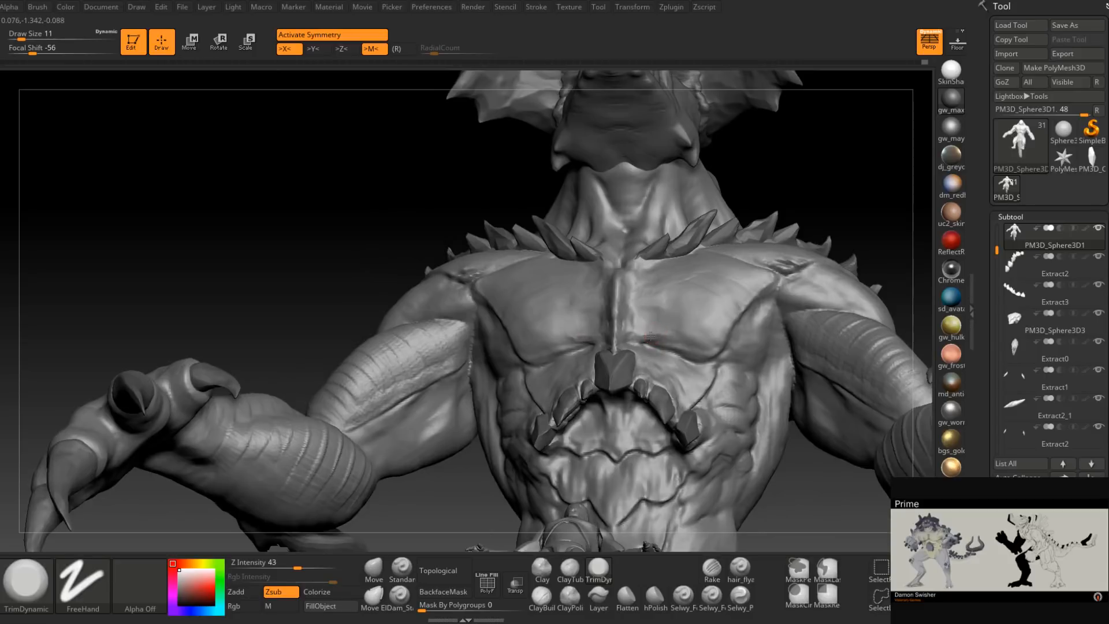
# Review the torso from the front and below, turn symmetry off and quick-save the project.
pyautogui.moveTo(647, 334)
pyautogui.keyDown('ctrl'); pyautogui.mouseDown(button='right')
pyautogui.moveTo(621, 431)
pyautogui.moveTo(570, 464)
pyautogui.mouseUp(button='right'); pyautogui.keyUp('ctrl')
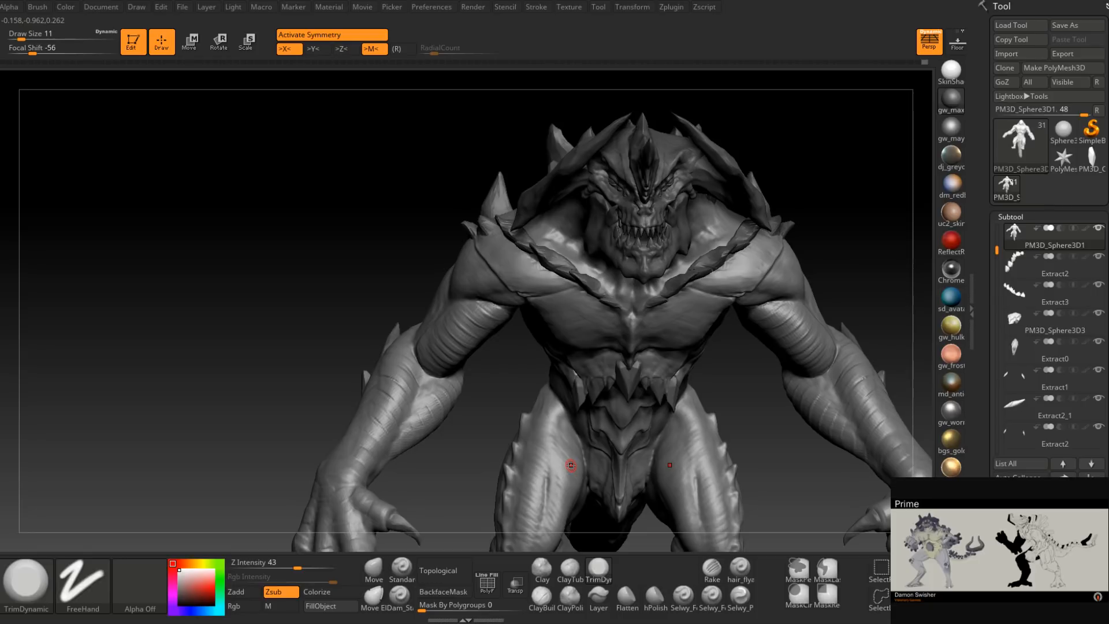
pyautogui.moveTo(570, 465); pyautogui.dragTo(623, 345, button='right')
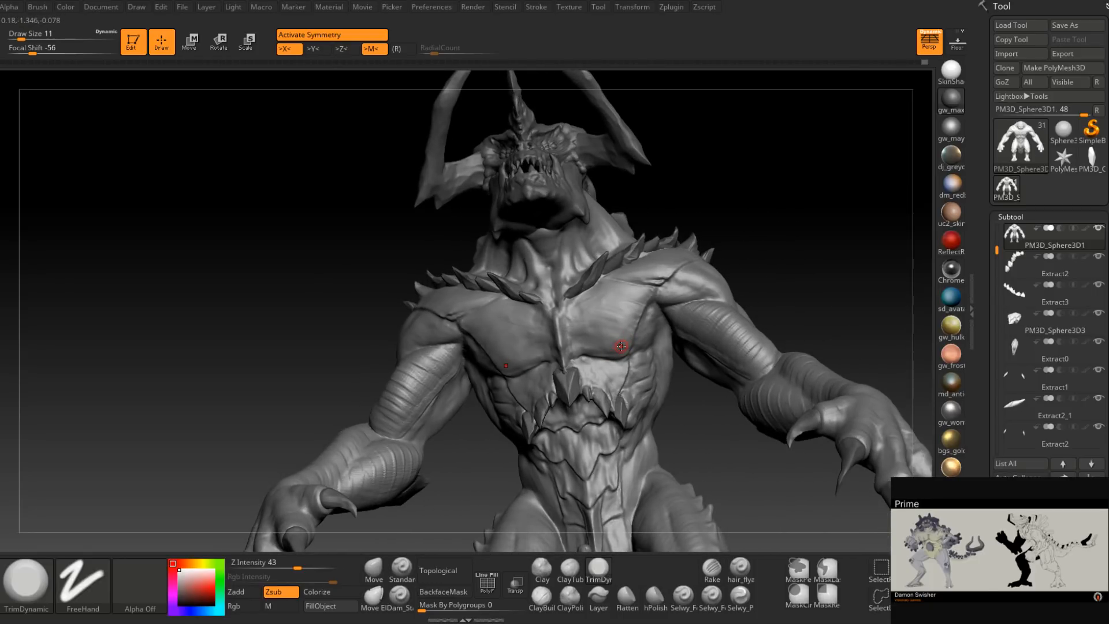
pyautogui.press('x')
pyautogui.press('ctrl')
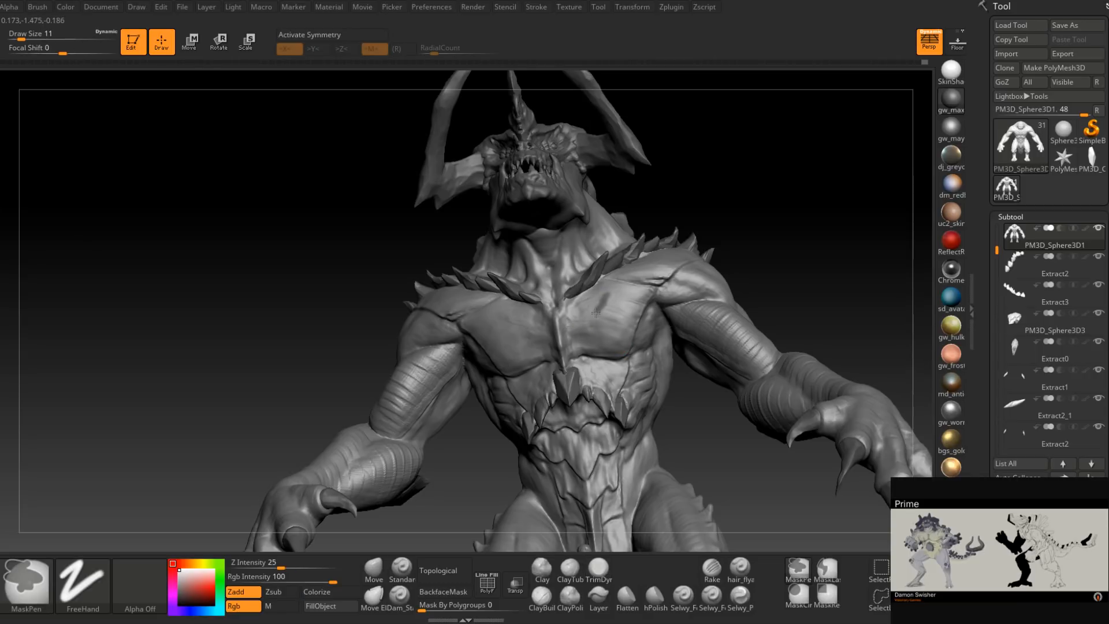
pyautogui.hotkey('ctrl', 's')
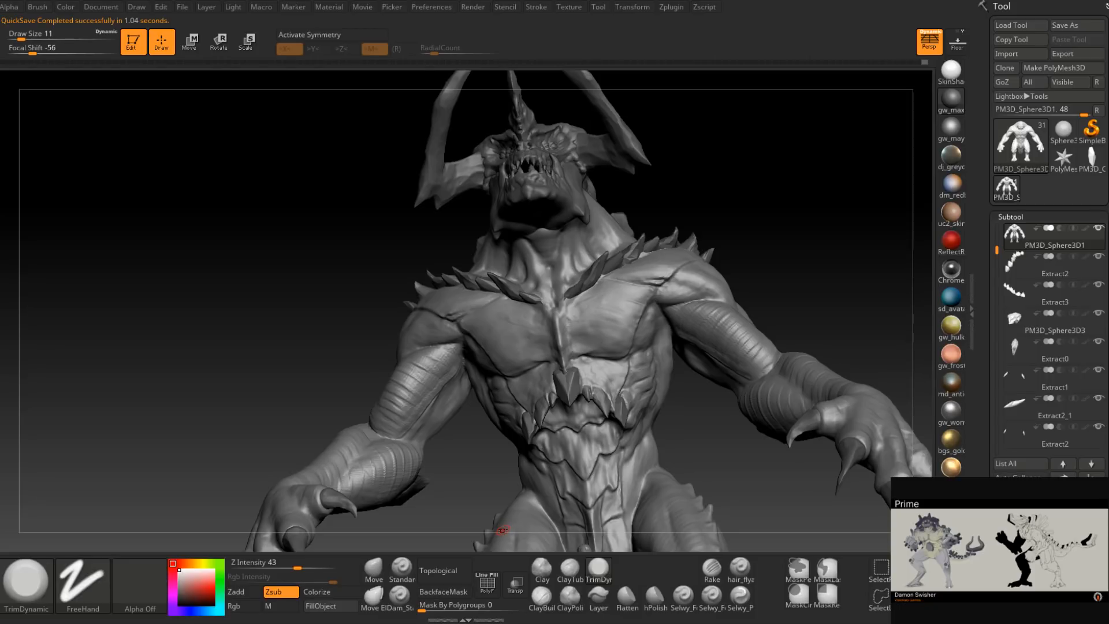
# Turn X symmetry back on and review the creature's whole body and its abdominal spikes from several angles.
pyautogui.press('x')
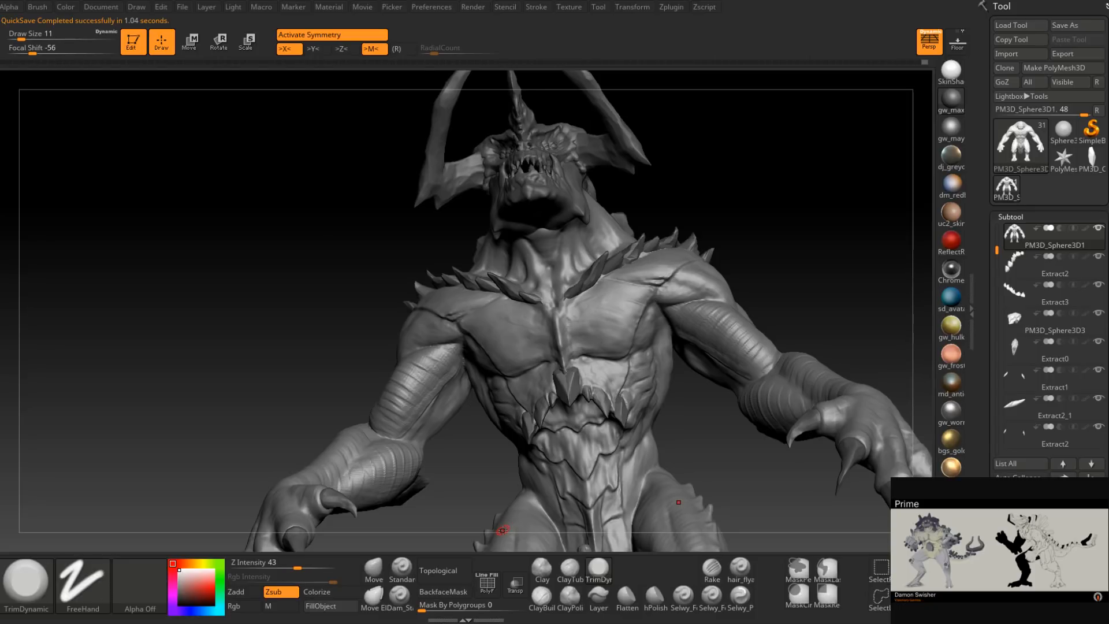
pyautogui.moveTo(503, 531)
pyautogui.mouseDown(button='right')
pyautogui.moveTo(610, 421)
pyautogui.moveTo(593, 312)
pyautogui.mouseUp(button='right')
pyautogui.moveTo(593, 312)
pyautogui.mouseDown(button='right')
pyautogui.moveTo(534, 333)
pyautogui.moveTo(552, 303)
pyautogui.moveTo(603, 324)
pyautogui.moveTo(569, 394)
pyautogui.mouseUp(button='right')
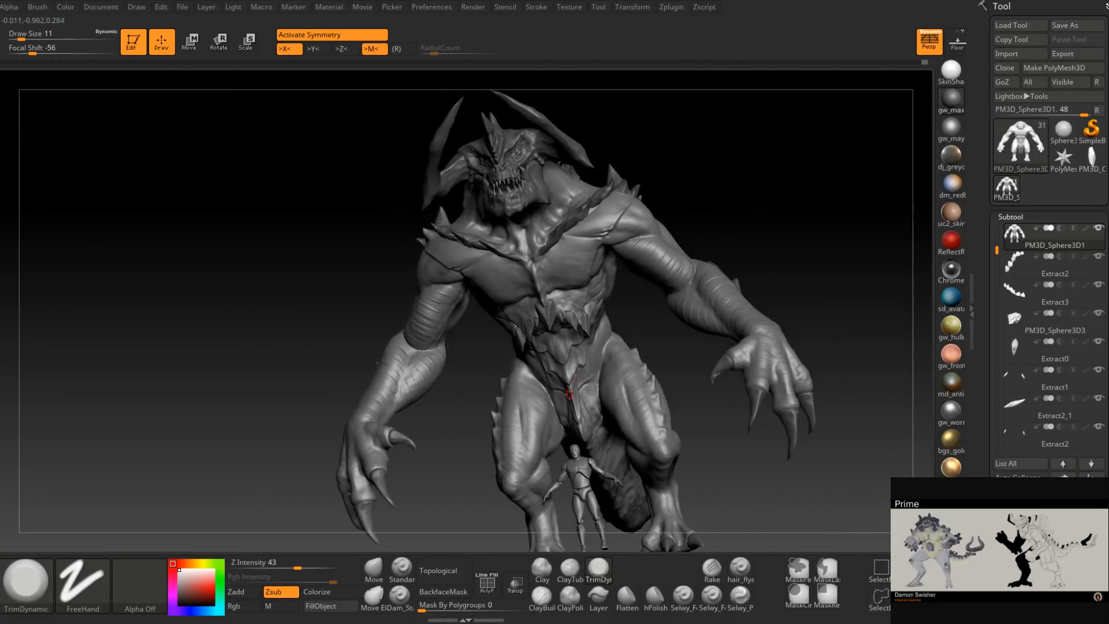
pyautogui.moveTo(601, 322)
pyautogui.mouseDown(button='right')
pyautogui.moveTo(626, 329)
pyautogui.moveTo(572, 328)
pyautogui.moveTo(536, 402)
pyautogui.moveTo(574, 293)
pyautogui.moveTo(577, 341)
pyautogui.moveTo(548, 315)
pyautogui.moveTo(559, 391)
pyautogui.mouseUp(button='right')
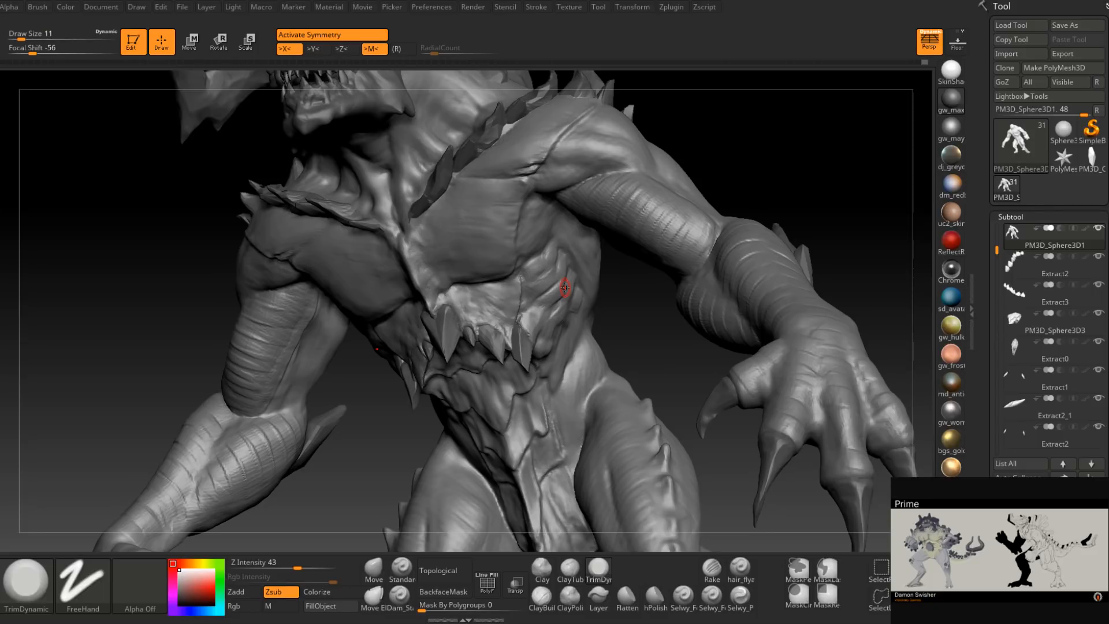
pyautogui.moveTo(518, 304)
pyautogui.mouseDown(button='right')
pyautogui.moveTo(522, 275)
pyautogui.moveTo(529, 310)
pyautogui.mouseUp(button='right')
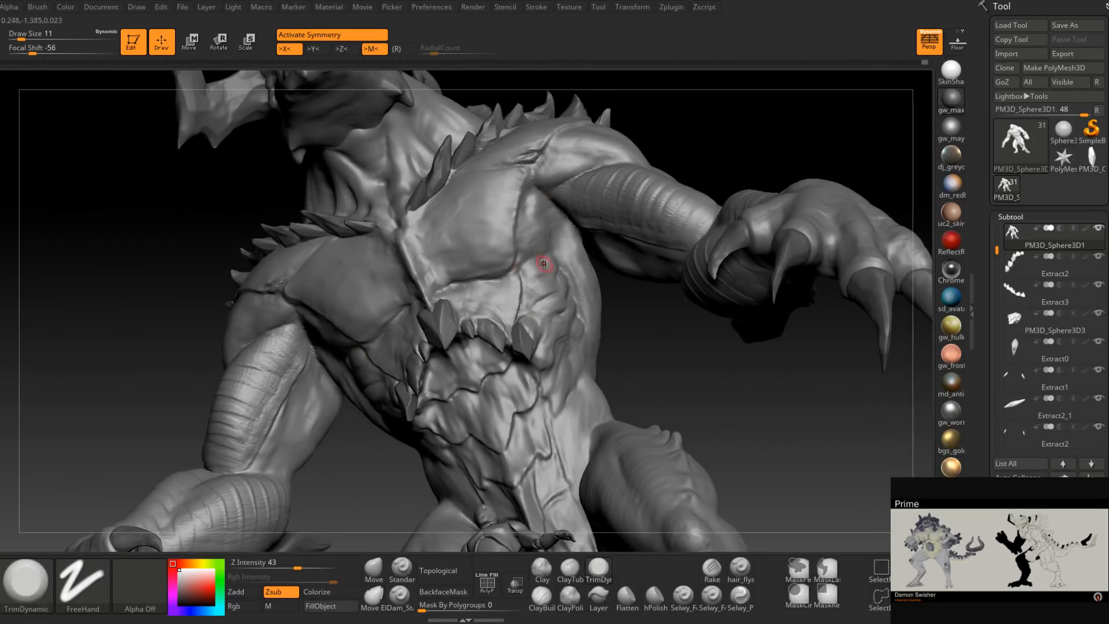
# Carve the crease running from the armpit past the chest's lower edge to the outer abdominal spike with Dam_Standard at draw size 7.
pyautogui.moveTo(549, 239); pyautogui.dragTo(517, 303, button='right')
pyautogui.click(399, 594)
pyautogui.moveTo(531, 262)
pyautogui.mouseDown(button='right')
pyautogui.moveTo(468, 246)
pyautogui.moveTo(490, 346)
pyautogui.mouseUp(button='right')
pyautogui.press('space')
pyautogui.moveTo(526, 290); pyautogui.dragTo(519, 292)
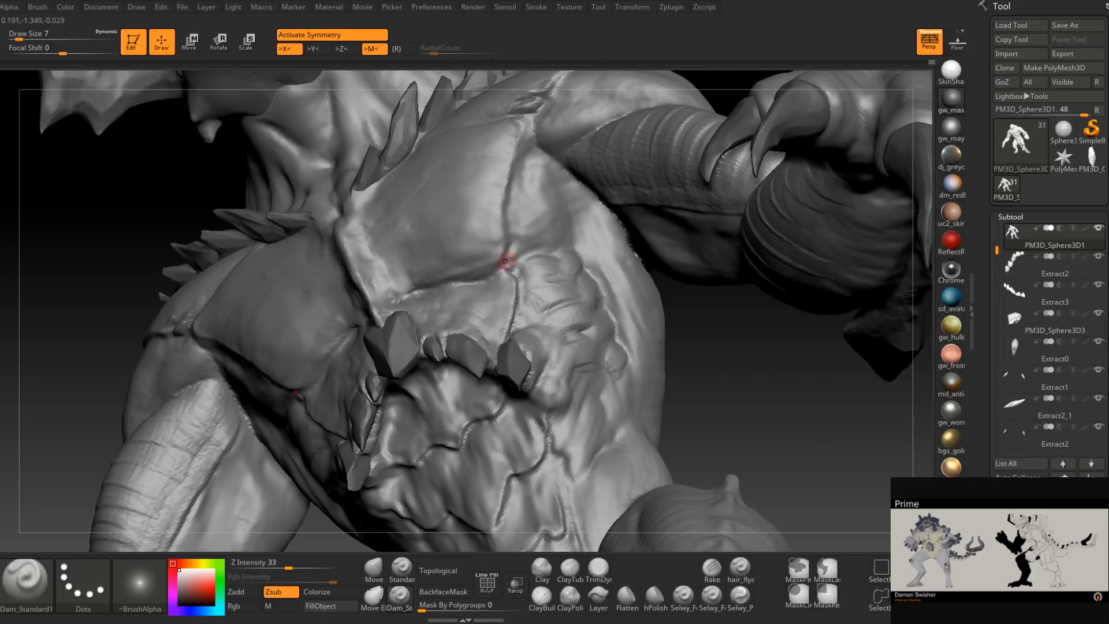
pyautogui.moveTo(518, 289); pyautogui.dragTo(517, 297, button='right')
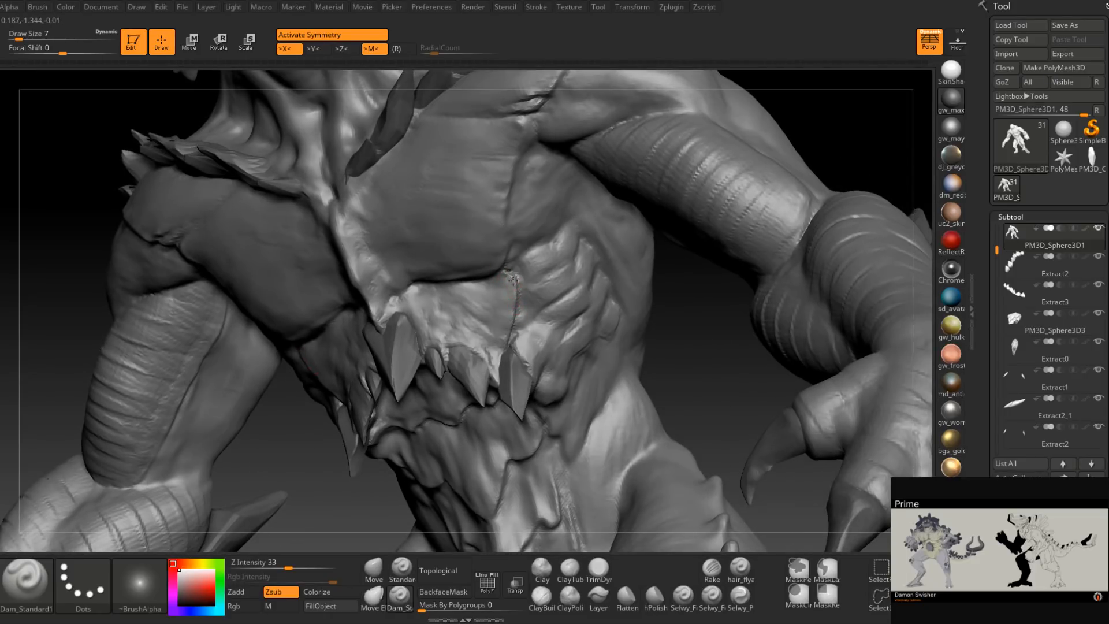
pyautogui.moveTo(506, 351); pyautogui.dragTo(506, 266, button='right')
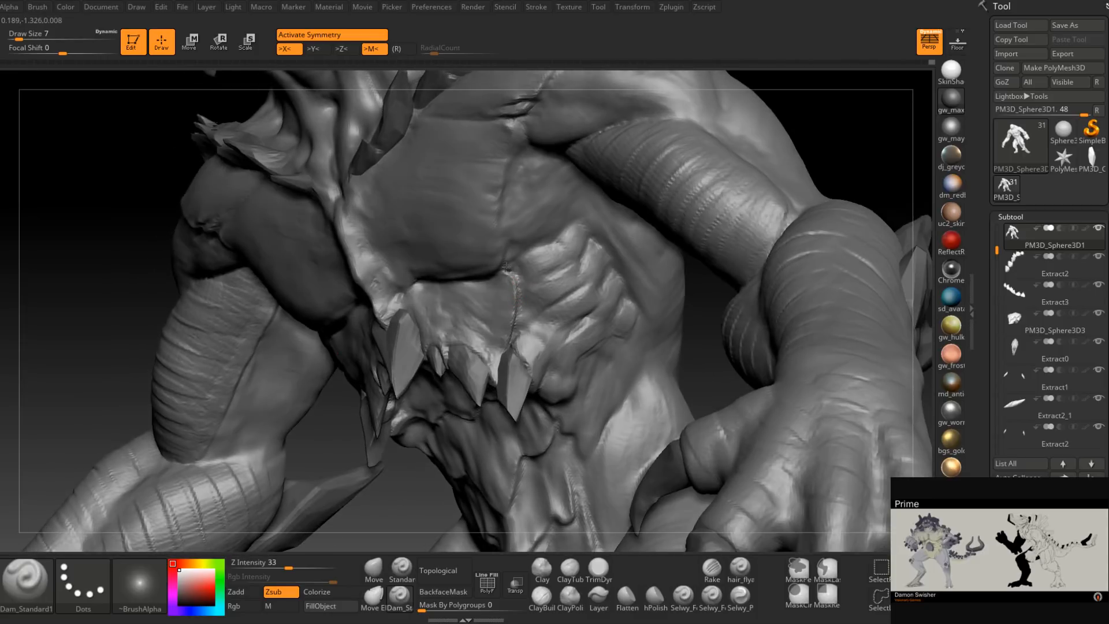
pyautogui.moveTo(551, 233); pyautogui.dragTo(564, 211, button='right')
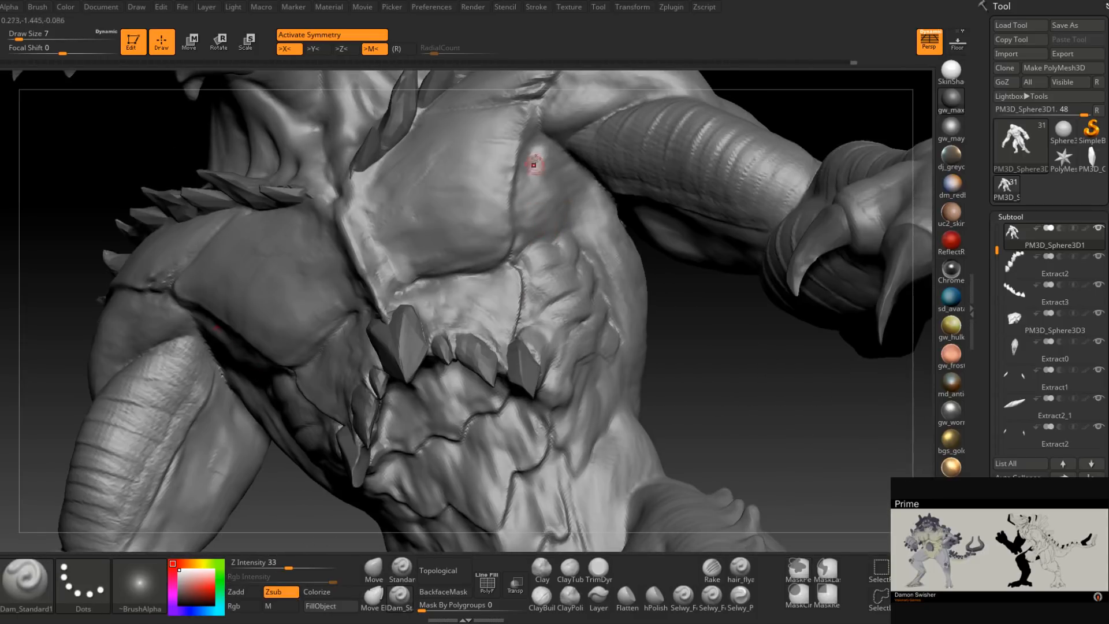
pyautogui.moveTo(534, 133); pyautogui.dragTo(522, 171, button='right')
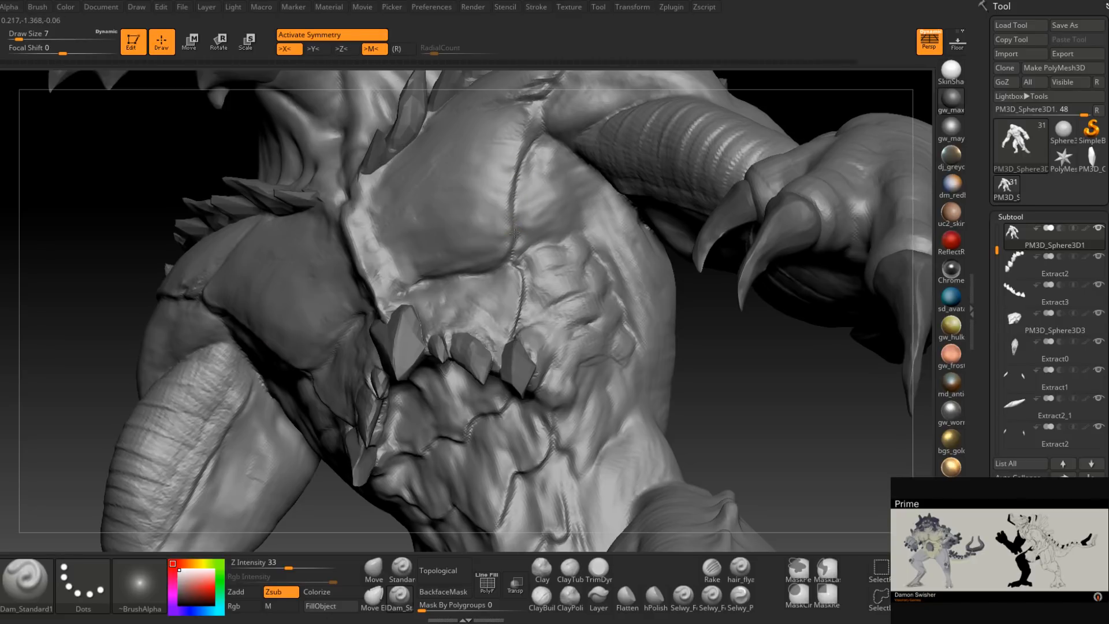
pyautogui.moveTo(513, 260); pyautogui.dragTo(525, 277, button='right')
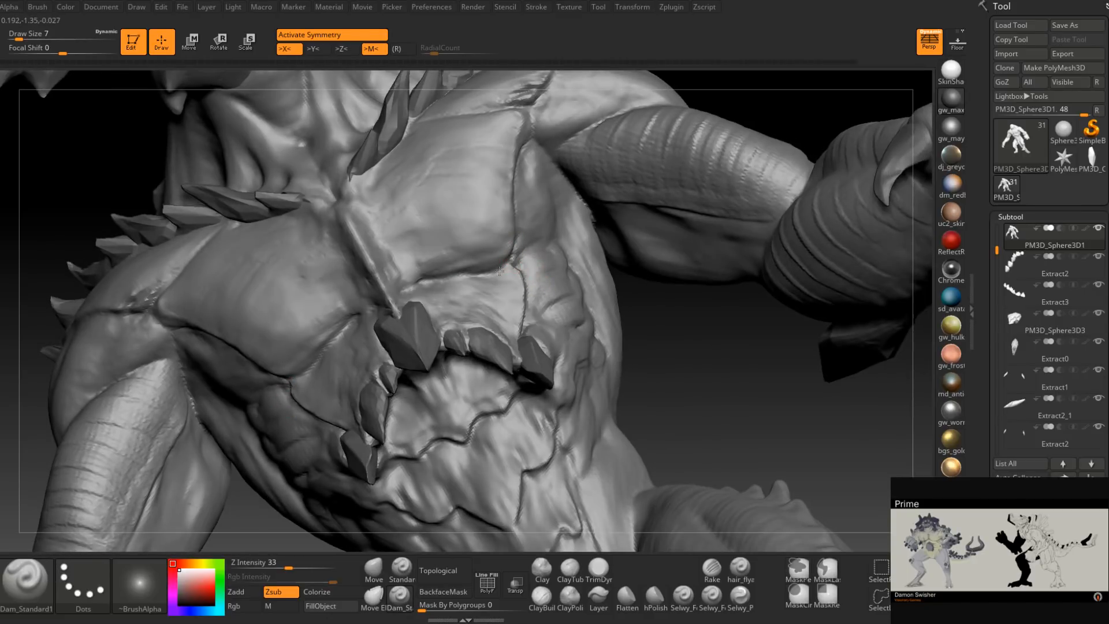
# Sculpt ridged skin bands across the front of the thighs with ClayBuildup at draw size 33.
pyautogui.moveTo(465, 292)
pyautogui.keyDown('ctrl'); pyautogui.mouseDown(button='right')
pyautogui.moveTo(501, 355)
pyautogui.moveTo(532, 299)
pyautogui.moveTo(478, 354)
pyautogui.moveTo(513, 365)
pyautogui.mouseUp(button='right'); pyautogui.keyUp('ctrl')
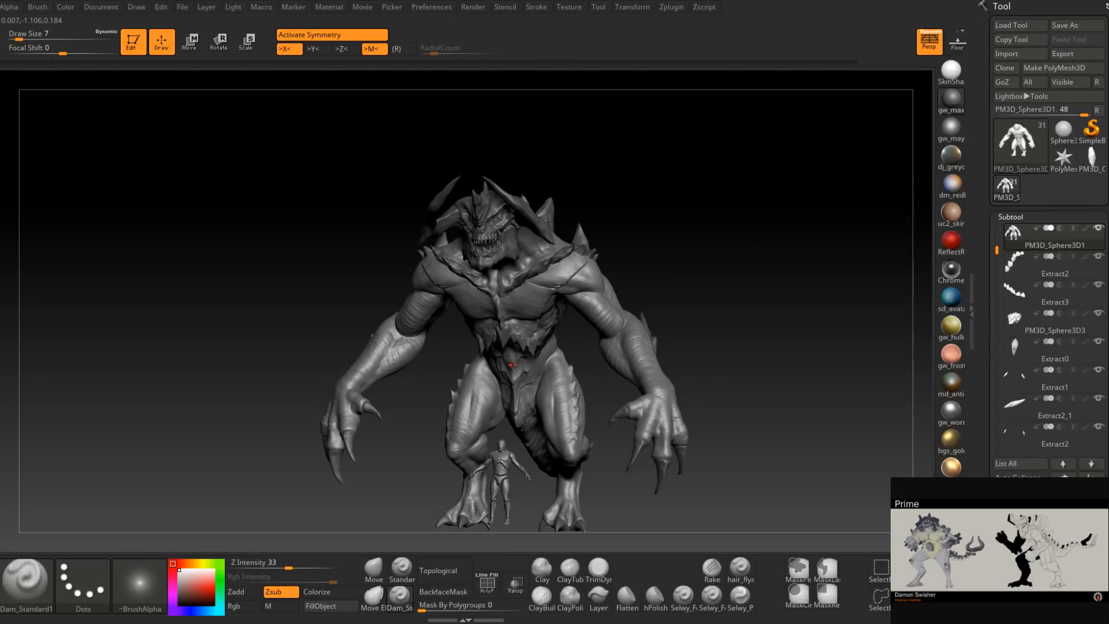
pyautogui.keyDown('alt'); pyautogui.moveTo(513, 365); pyautogui.dragTo(537, 263, button='right'); pyautogui.keyUp('alt')
pyautogui.keyDown('alt'); pyautogui.moveTo(595, 295); pyautogui.dragTo(585, 352, button='right'); pyautogui.keyUp('alt')
pyautogui.moveTo(585, 353)
pyautogui.keyDown('ctrl'); pyautogui.mouseDown(button='right')
pyautogui.moveTo(583, 398)
pyautogui.moveTo(574, 321)
pyautogui.mouseUp(button='right'); pyautogui.keyUp('ctrl')
pyautogui.click(542, 595)
pyautogui.press('space')
pyautogui.moveTo(581, 320); pyautogui.dragTo(588, 319)
pyautogui.press('space')
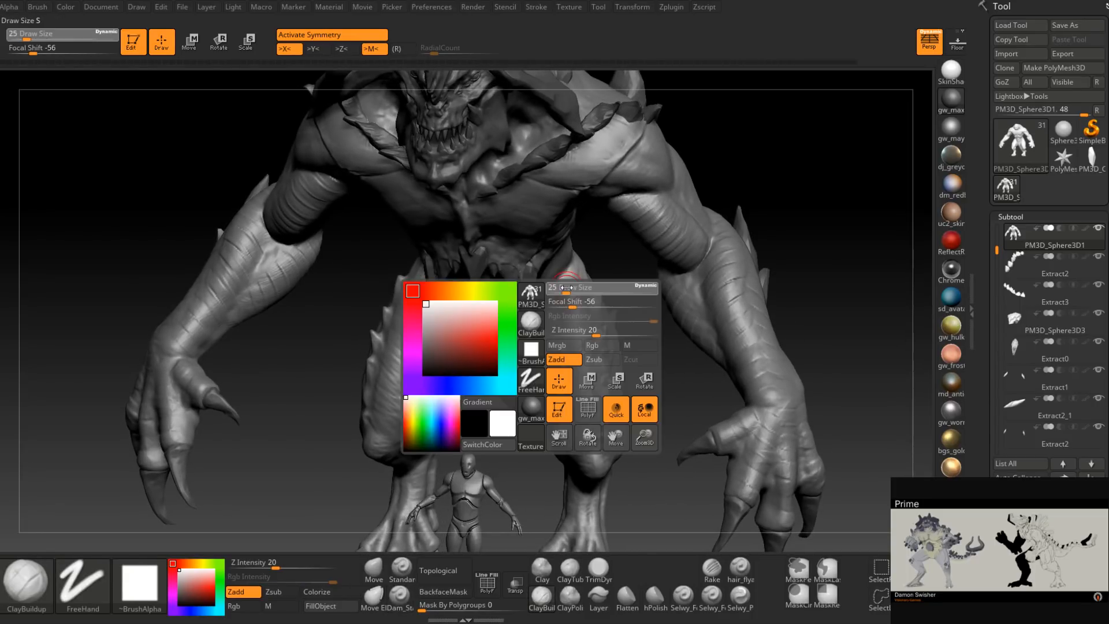
pyautogui.moveTo(575, 285)
pyautogui.mouseDown()
pyautogui.moveTo(583, 303)
pyautogui.moveTo(572, 297)
pyautogui.moveTo(572, 317)
pyautogui.moveTo(585, 323)
pyautogui.moveTo(572, 372)
pyautogui.moveTo(591, 367)
pyautogui.moveTo(567, 417)
pyautogui.moveTo(592, 437)
pyautogui.mouseUp()
pyautogui.moveTo(566, 452); pyautogui.dragTo(543, 370, button='right')
pyautogui.moveTo(518, 357)
pyautogui.mouseDown()
pyautogui.moveTo(547, 336)
pyautogui.moveTo(545, 352)
pyautogui.moveTo(559, 344)
pyautogui.moveTo(545, 375)
pyautogui.moveTo(553, 420)
pyautogui.mouseUp()
pyautogui.moveTo(527, 421); pyautogui.dragTo(524, 401, button='right')
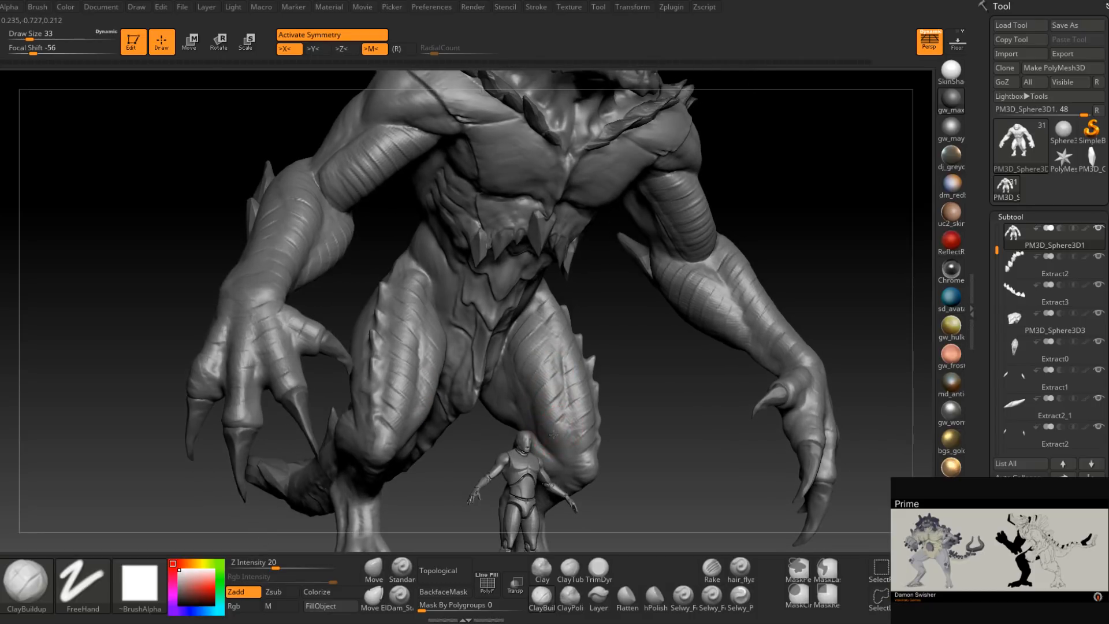
pyautogui.moveTo(544, 459); pyautogui.dragTo(582, 396, button='right')
# Extend the ridged bands over the outer thighs up to the hips with ClayBuildup.
pyautogui.moveTo(664, 303); pyautogui.dragTo(590, 434, button='right')
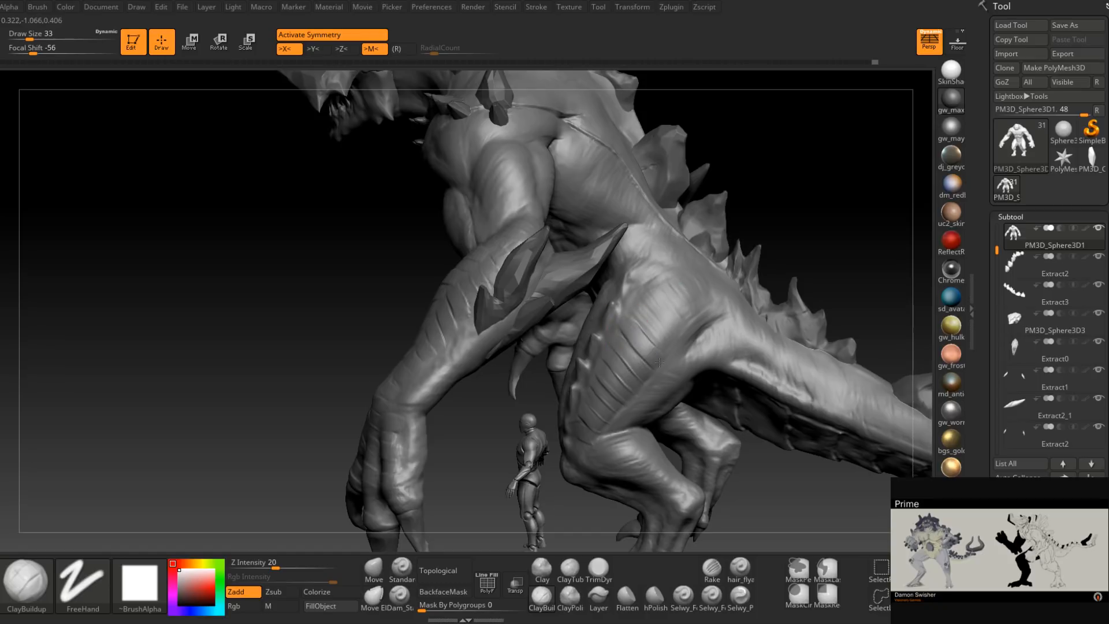
pyautogui.moveTo(649, 301); pyautogui.dragTo(664, 296, button='right')
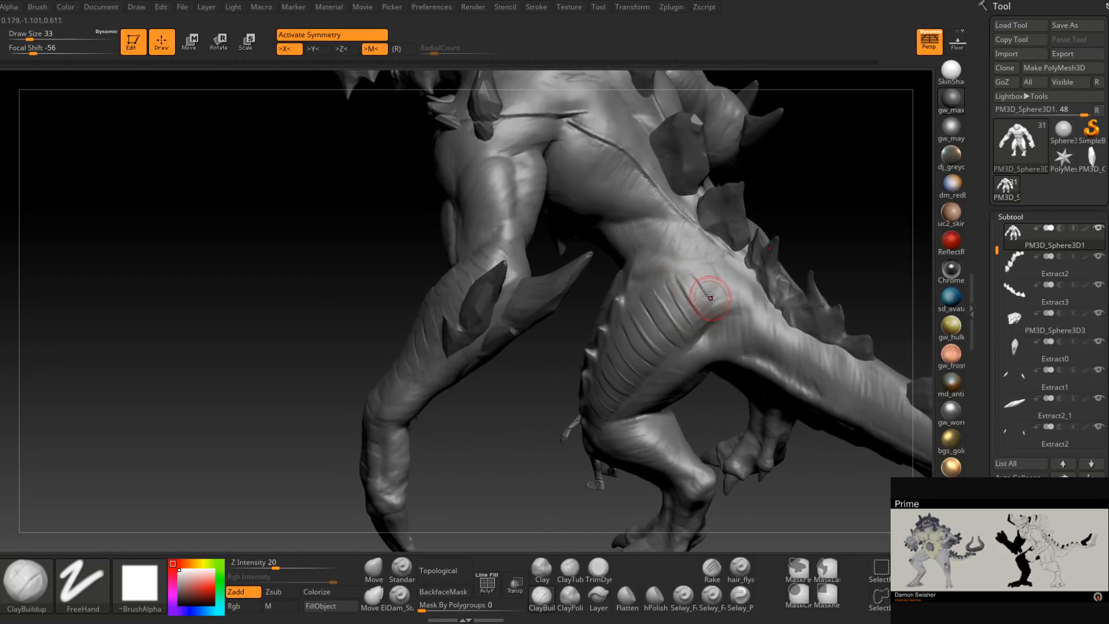
pyautogui.moveTo(719, 296)
pyautogui.mouseDown(button='right')
pyautogui.moveTo(729, 299)
pyautogui.moveTo(678, 337)
pyautogui.moveTo(663, 323)
pyautogui.moveTo(593, 345)
pyautogui.moveTo(648, 356)
pyautogui.moveTo(574, 335)
pyautogui.moveTo(577, 406)
pyautogui.moveTo(541, 410)
pyautogui.moveTo(584, 416)
pyautogui.mouseUp(button='right')
# Sculpt ridged bands over the shoulder blades and across the tops of the shoulders with ClayBuildup.
pyautogui.press('ctrl')
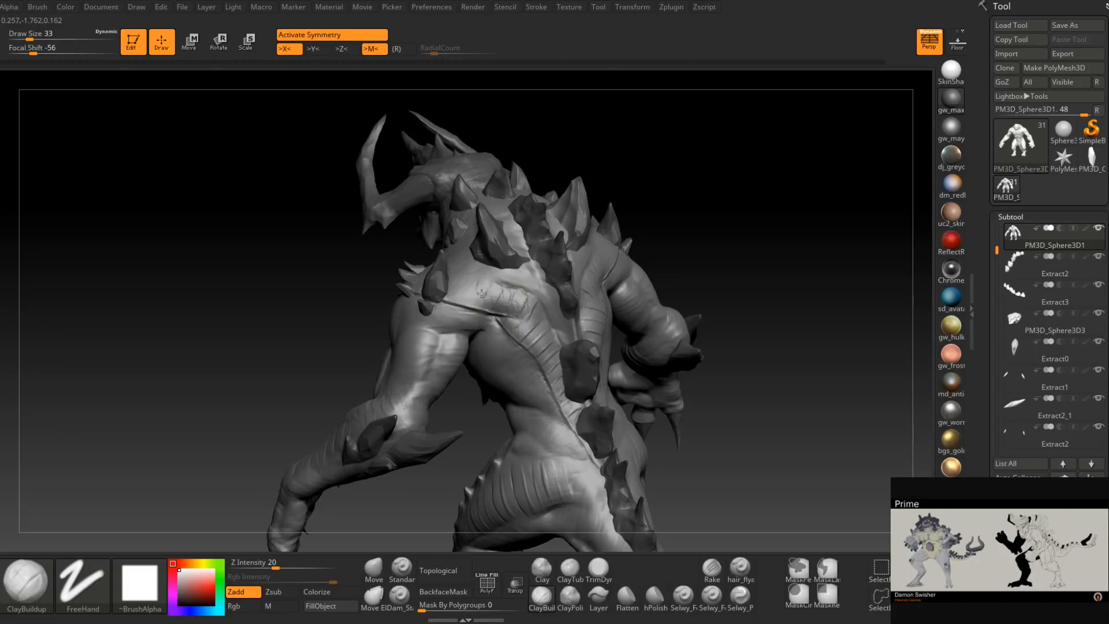
pyautogui.moveTo(458, 308); pyautogui.dragTo(468, 302, button='right')
pyautogui.moveTo(468, 303)
pyautogui.mouseDown()
pyautogui.moveTo(466, 290)
pyautogui.moveTo(478, 293)
pyautogui.moveTo(470, 275)
pyautogui.moveTo(446, 300)
pyautogui.mouseUp()
pyautogui.moveTo(453, 291); pyautogui.dragTo(463, 311, button='right')
pyautogui.moveTo(450, 268)
pyautogui.mouseDown(button='right')
pyautogui.moveTo(417, 235)
pyautogui.moveTo(539, 321)
pyautogui.moveTo(564, 292)
pyautogui.moveTo(551, 305)
pyautogui.mouseUp(button='right')
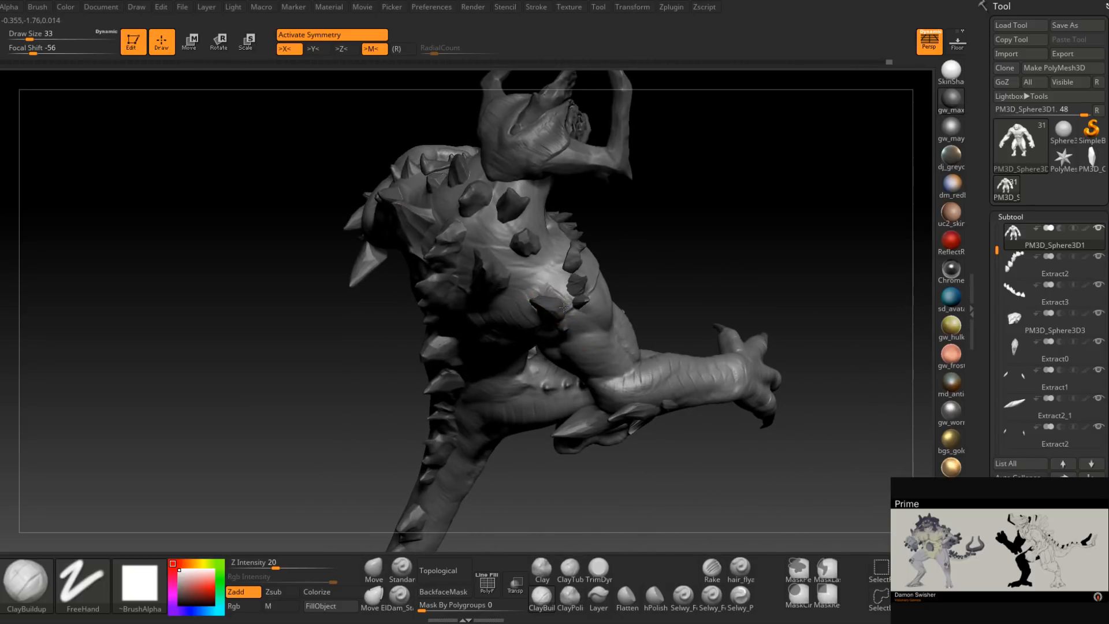
pyautogui.moveTo(546, 273); pyautogui.dragTo(580, 257, button='right')
pyautogui.moveTo(600, 271); pyautogui.dragTo(591, 249)
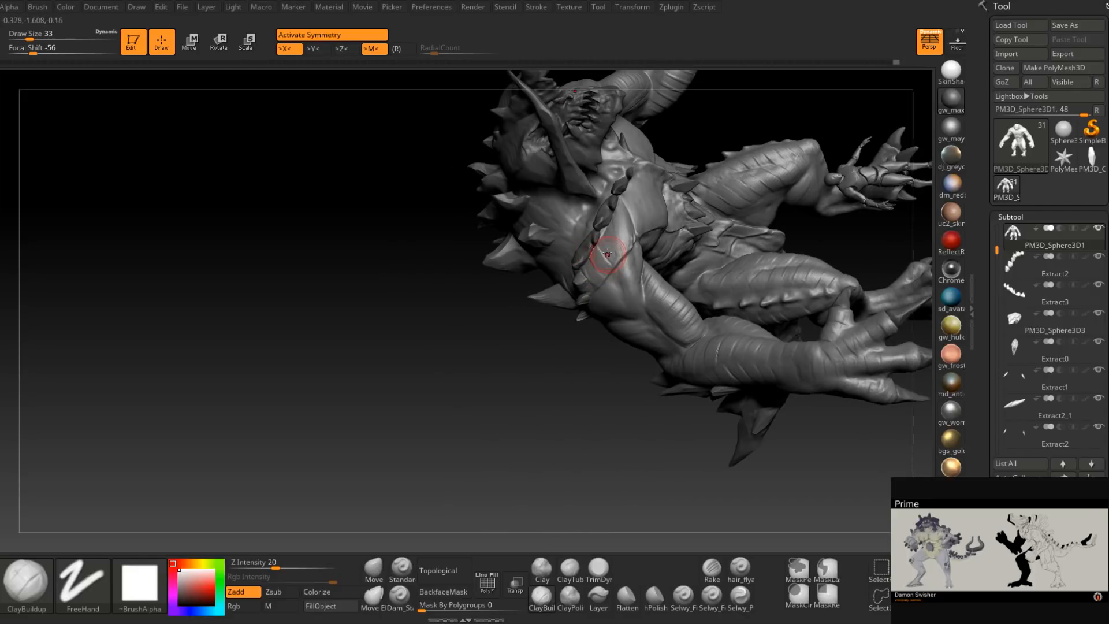
# Sculpt parallel ridged bands across both chest muscles, from the shoulder spikes to the sternum ridge.
pyautogui.moveTo(607, 255); pyautogui.dragTo(634, 216, button='right')
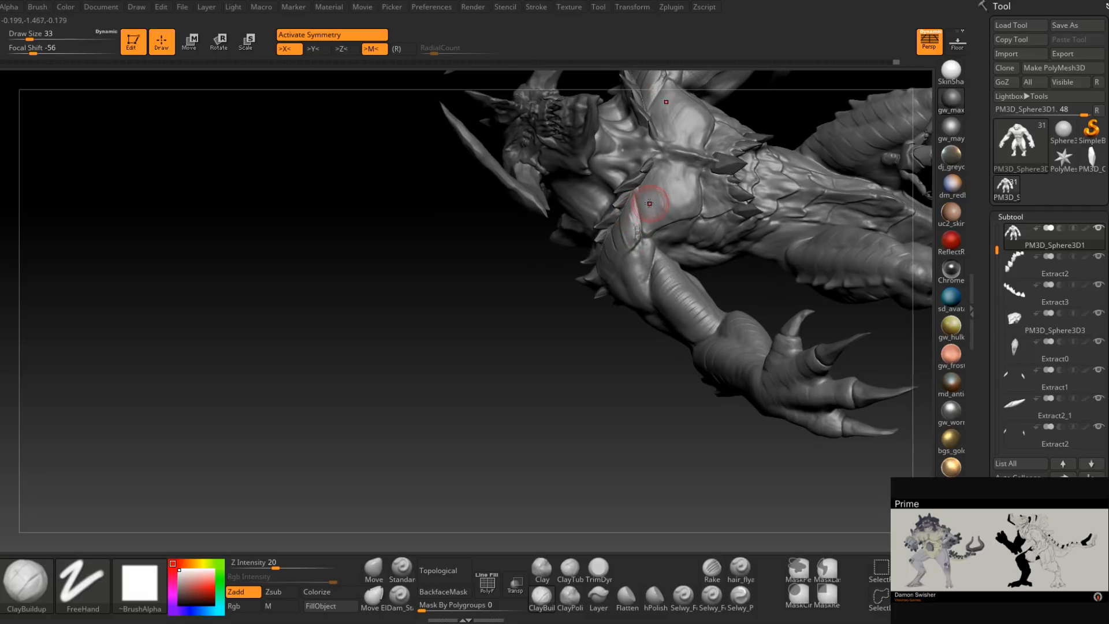
pyautogui.moveTo(640, 195); pyautogui.dragTo(499, 310, button='right')
pyautogui.moveTo(499, 310); pyautogui.dragTo(503, 344)
pyautogui.moveTo(509, 282); pyautogui.dragTo(512, 340)
pyautogui.moveTo(521, 283); pyautogui.dragTo(530, 333)
pyautogui.moveTo(535, 269)
pyautogui.mouseDown()
pyautogui.moveTo(567, 317)
pyautogui.moveTo(587, 317)
pyautogui.mouseUp()
pyautogui.moveTo(587, 317); pyautogui.dragTo(599, 293, button='right')
pyautogui.moveTo(594, 274); pyautogui.dragTo(597, 306)
pyautogui.moveTo(598, 306); pyautogui.dragTo(608, 280, button='right')
pyautogui.moveTo(608, 272); pyautogui.dragTo(616, 306)
pyautogui.moveTo(617, 293); pyautogui.dragTo(575, 289, button='right')
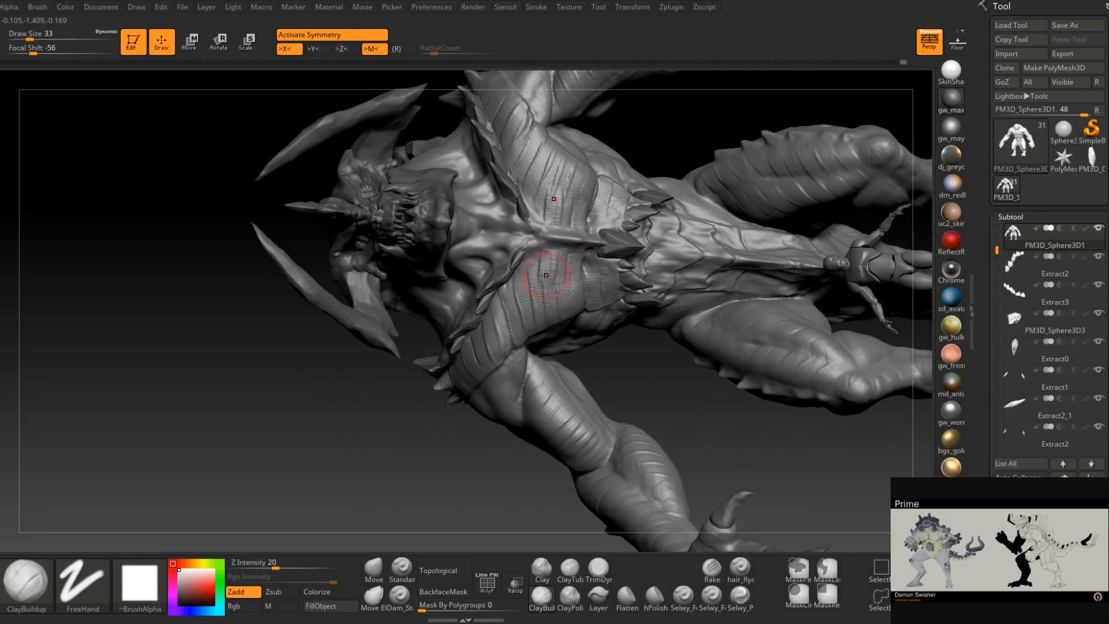
# Build up the bands on the upper back beneath the large back spike and out towards the shoulder spikes.
pyautogui.moveTo(508, 254); pyautogui.dragTo(500, 283, button='right')
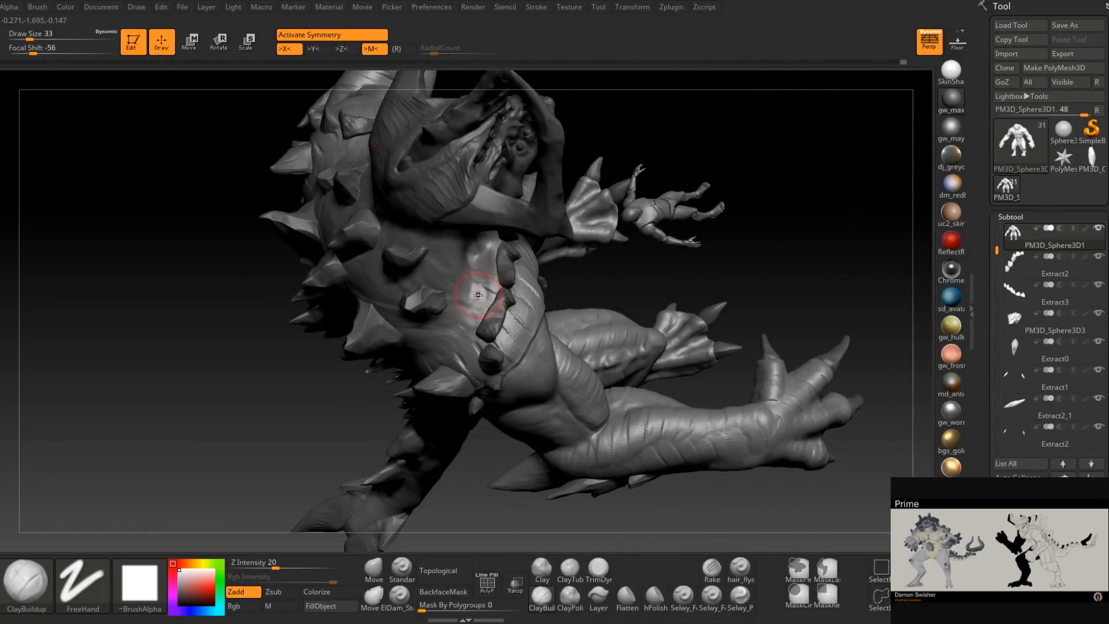
pyautogui.moveTo(477, 315)
pyautogui.mouseDown(button='right')
pyautogui.moveTo(474, 343)
pyautogui.moveTo(424, 352)
pyautogui.moveTo(433, 376)
pyautogui.moveTo(488, 389)
pyautogui.moveTo(473, 406)
pyautogui.moveTo(508, 359)
pyautogui.moveTo(537, 358)
pyautogui.moveTo(525, 346)
pyautogui.moveTo(553, 320)
pyautogui.moveTo(537, 370)
pyautogui.moveTo(540, 298)
pyautogui.mouseUp(button='right')
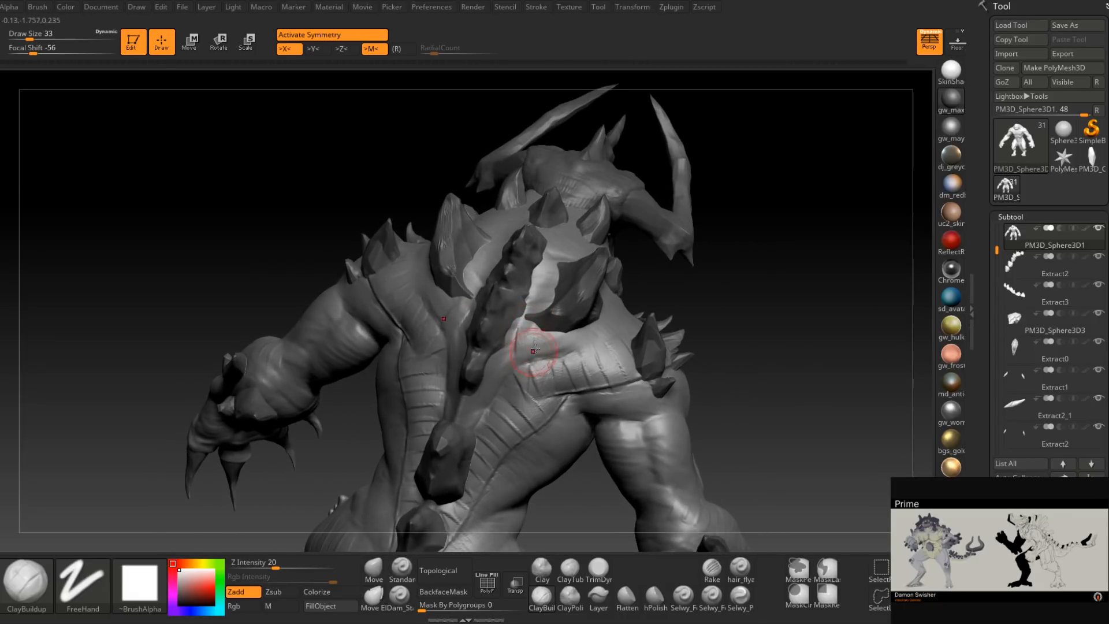
pyautogui.moveTo(543, 350); pyautogui.dragTo(563, 347, button='right')
pyautogui.moveTo(564, 347)
pyautogui.mouseDown()
pyautogui.moveTo(604, 341)
pyautogui.moveTo(589, 337)
pyautogui.mouseUp()
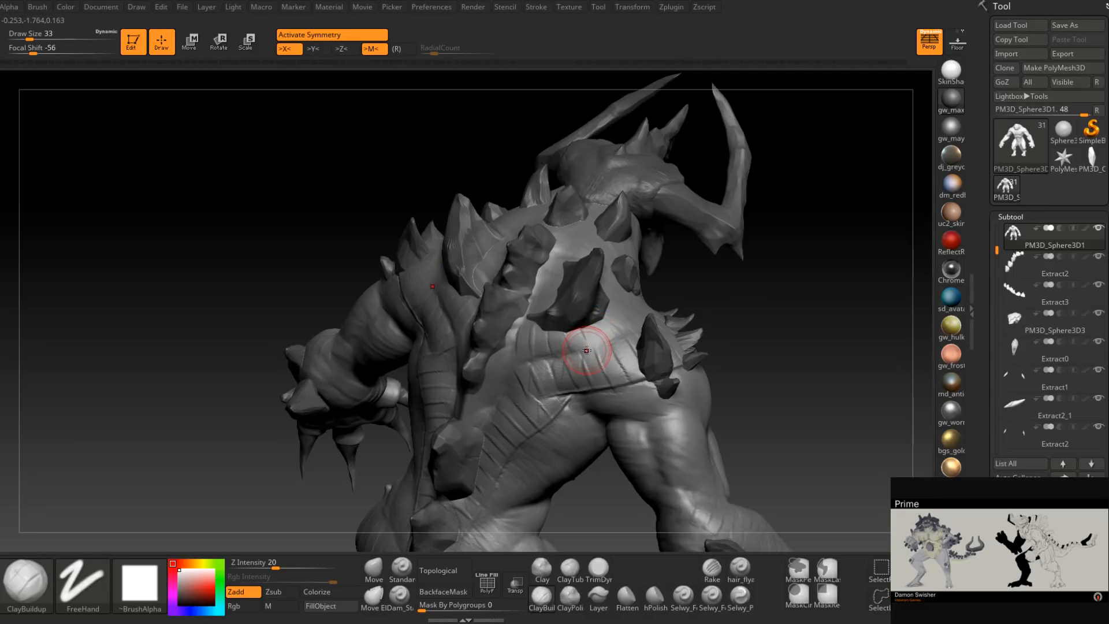
pyautogui.moveTo(588, 345); pyautogui.dragTo(590, 331, button='right')
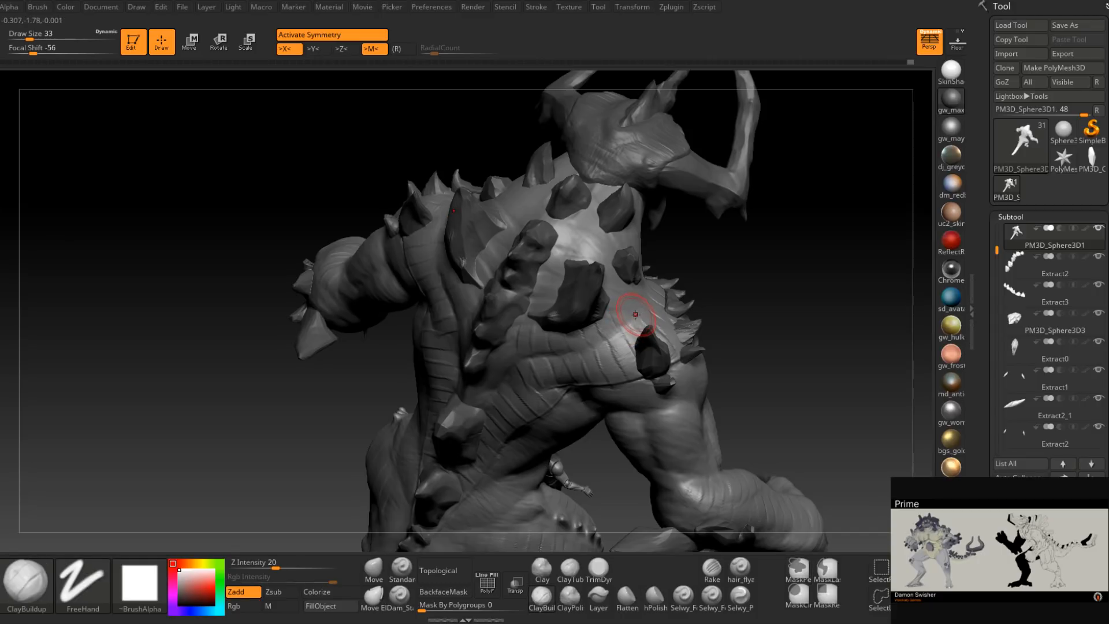
pyautogui.press('shift')
pyautogui.hotkey('ctrl', 'shift')
pyautogui.moveTo(724, 302)
pyautogui.mouseDown()
pyautogui.moveTo(630, 304)
pyautogui.moveTo(678, 309)
pyautogui.mouseUp()
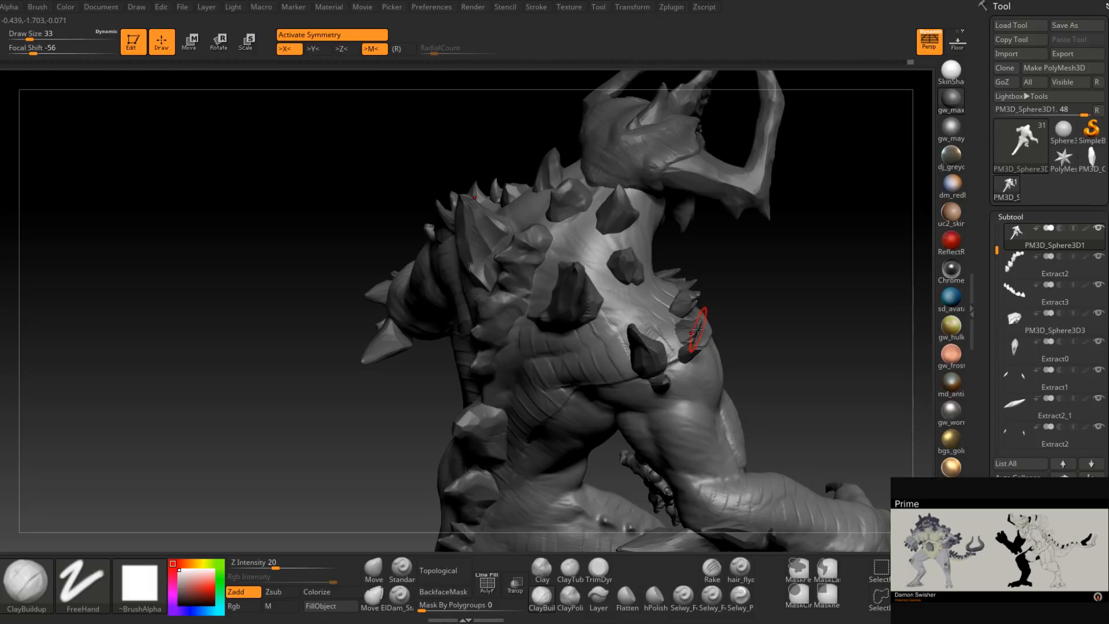
pyautogui.press(']')
pyautogui.press(']')
pyautogui.press(']')
pyautogui.press(']')
pyautogui.press(']')
pyautogui.press(']')
pyautogui.press(']')
pyautogui.press(']')
pyautogui.press(']')
pyautogui.press('[')
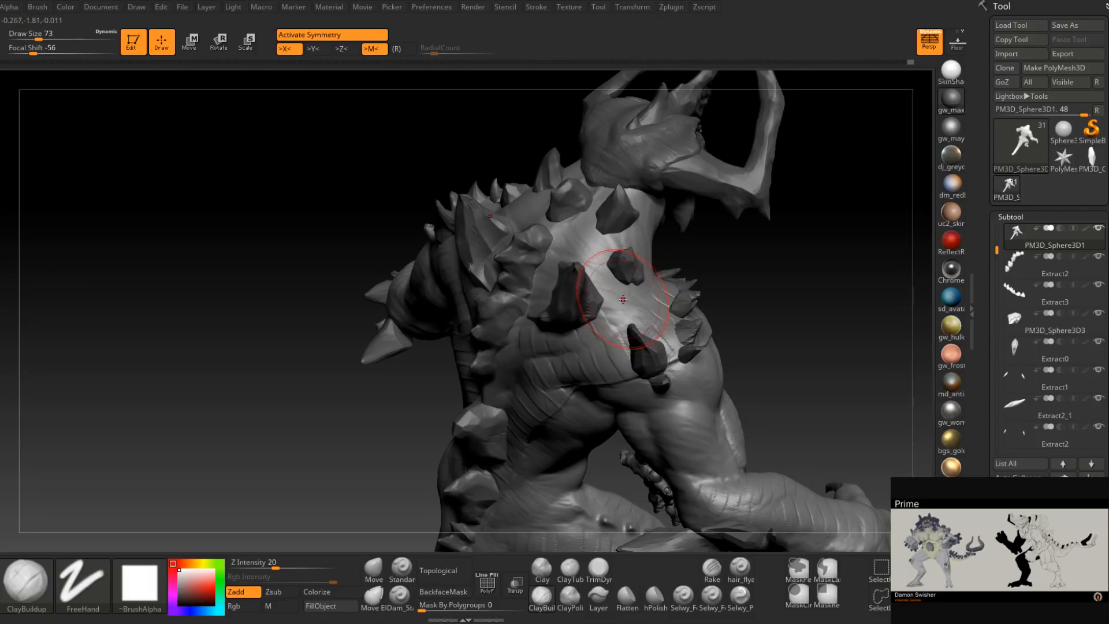
pyautogui.press('[')
pyautogui.press('[')
pyautogui.press('[')
pyautogui.press('[')
pyautogui.press('[')
pyautogui.press('[')
pyautogui.press('[')
# Add ridged bands on the upper back between the central spine ridge and the large back spike.
pyautogui.moveTo(658, 303)
pyautogui.mouseDown(button='right')
pyautogui.moveTo(639, 310)
pyautogui.moveTo(611, 251)
pyautogui.mouseUp(button='right')
pyautogui.moveTo(522, 341); pyautogui.dragTo(493, 395, button='right')
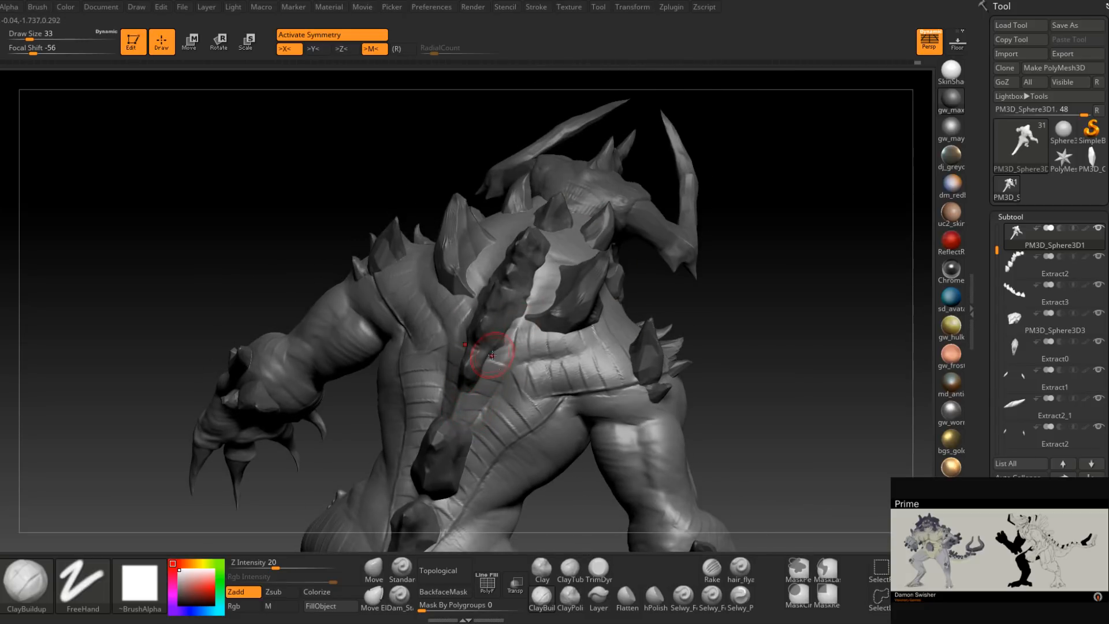
pyautogui.moveTo(535, 308); pyautogui.dragTo(525, 315, button='right')
pyautogui.moveTo(524, 309); pyautogui.dragTo(548, 289)
pyautogui.moveTo(545, 289); pyautogui.dragTo(540, 283, button='right')
pyautogui.moveTo(540, 283); pyautogui.dragTo(560, 278)
pyautogui.moveTo(574, 258)
pyautogui.mouseDown(button='right')
pyautogui.moveTo(557, 262)
pyautogui.moveTo(570, 218)
pyautogui.mouseUp(button='right')
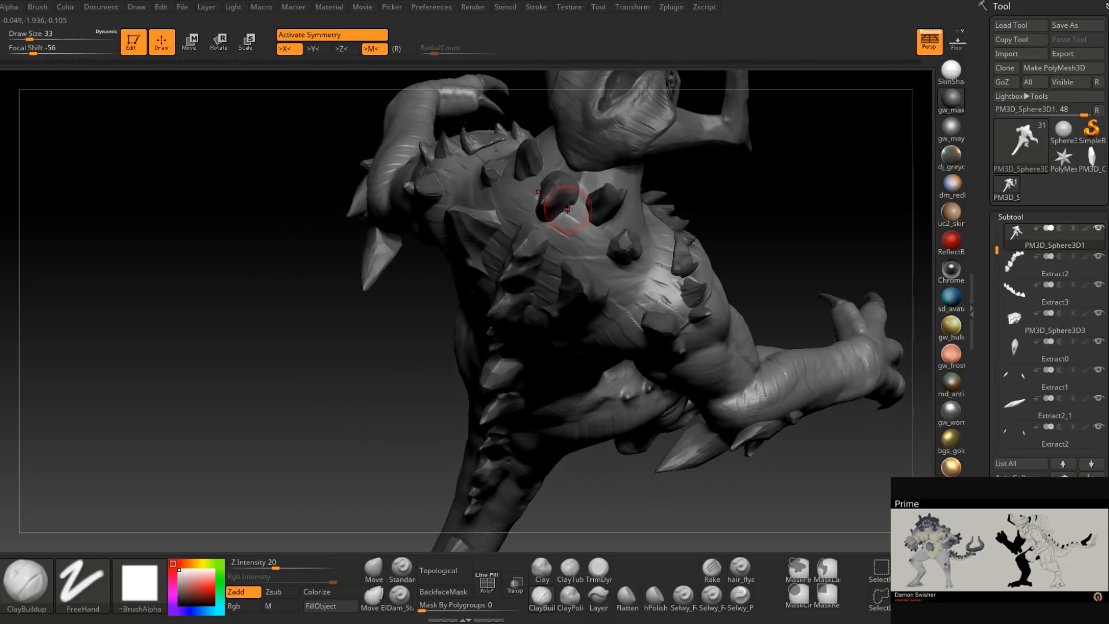
# Sculpt bands between the spikes at the base of the neck and around the neck's side.
pyautogui.moveTo(581, 178); pyautogui.dragTo(595, 188)
pyautogui.moveTo(632, 183); pyautogui.dragTo(605, 175, button='right')
pyautogui.moveTo(609, 175)
pyautogui.mouseDown()
pyautogui.moveTo(638, 174)
pyautogui.moveTo(620, 230)
pyautogui.mouseUp()
pyautogui.moveTo(619, 229)
pyautogui.mouseDown(button='right')
pyautogui.moveTo(584, 258)
pyautogui.moveTo(632, 248)
pyautogui.moveTo(526, 336)
pyautogui.mouseUp(button='right')
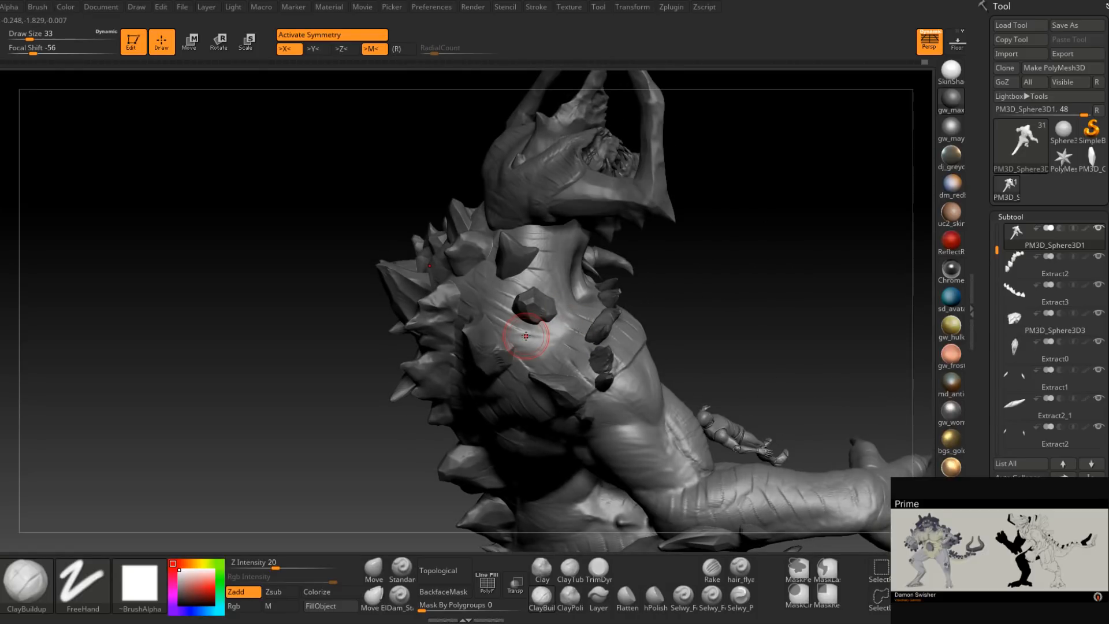
pyautogui.moveTo(530, 272)
pyautogui.mouseDown(button='right')
pyautogui.moveTo(586, 254)
pyautogui.moveTo(575, 241)
pyautogui.mouseUp(button='right')
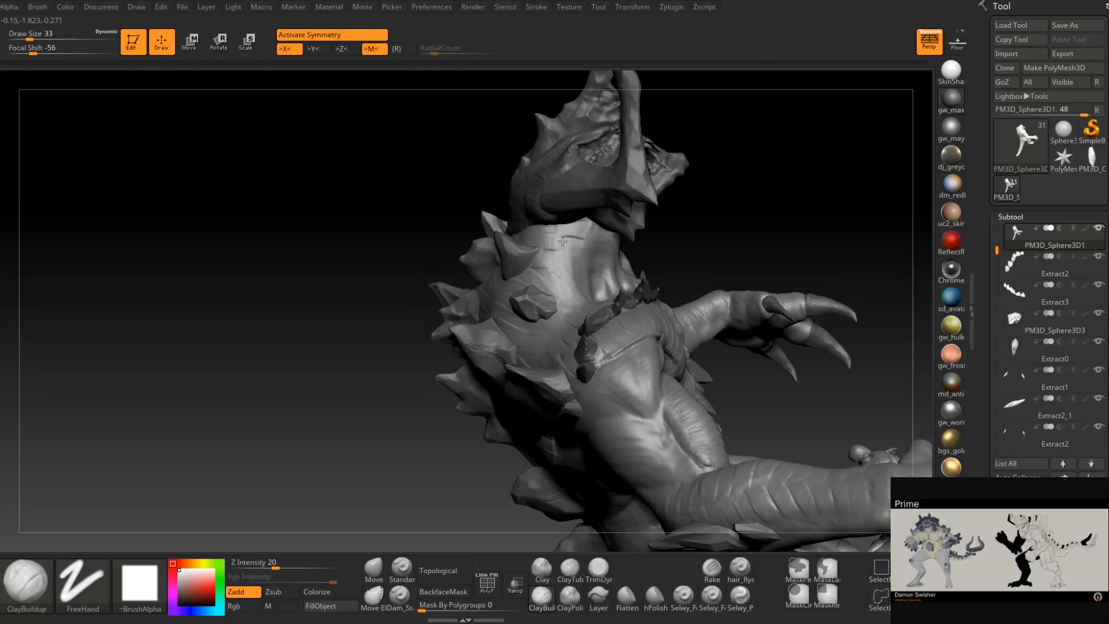
pyautogui.moveTo(557, 285)
pyautogui.mouseDown(button='right')
pyautogui.moveTo(589, 323)
pyautogui.moveTo(561, 332)
pyautogui.mouseUp(button='right')
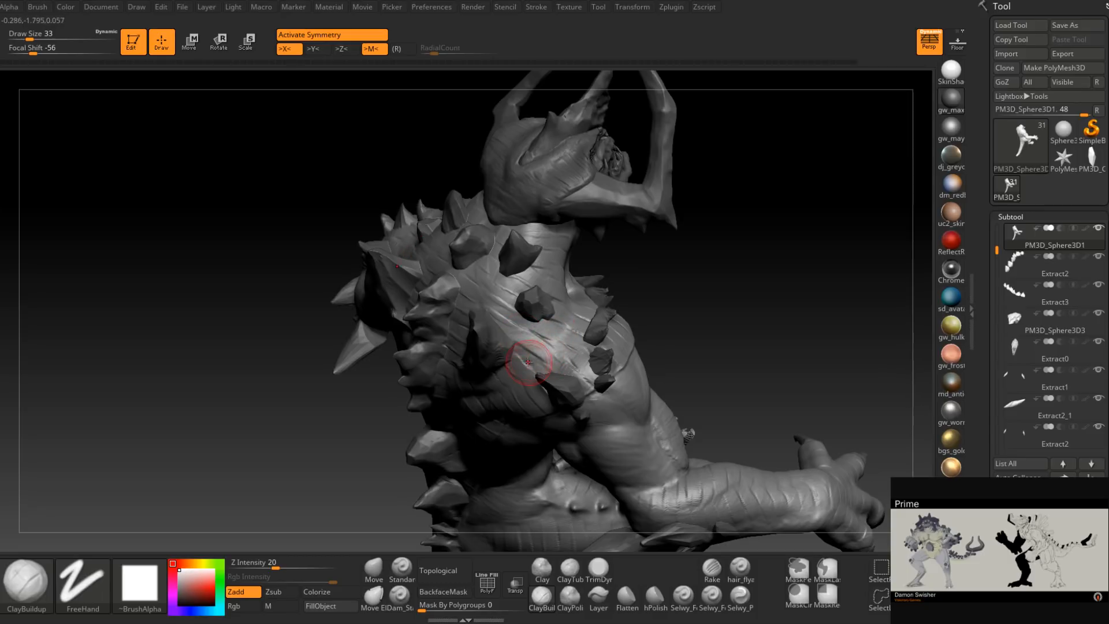
# Add finer bands to the neck and upper back with ClayBuildup at draw size 23.
pyautogui.moveTo(547, 363)
pyautogui.mouseDown()
pyautogui.moveTo(614, 271)
pyautogui.moveTo(569, 278)
pyautogui.moveTo(584, 292)
pyautogui.moveTo(540, 299)
pyautogui.moveTo(584, 290)
pyautogui.moveTo(490, 326)
pyautogui.moveTo(495, 334)
pyautogui.moveTo(495, 312)
pyautogui.moveTo(483, 358)
pyautogui.moveTo(494, 373)
pyautogui.moveTo(488, 453)
pyautogui.moveTo(532, 310)
pyautogui.moveTo(508, 371)
pyautogui.moveTo(508, 253)
pyautogui.moveTo(506, 346)
pyautogui.mouseUp()
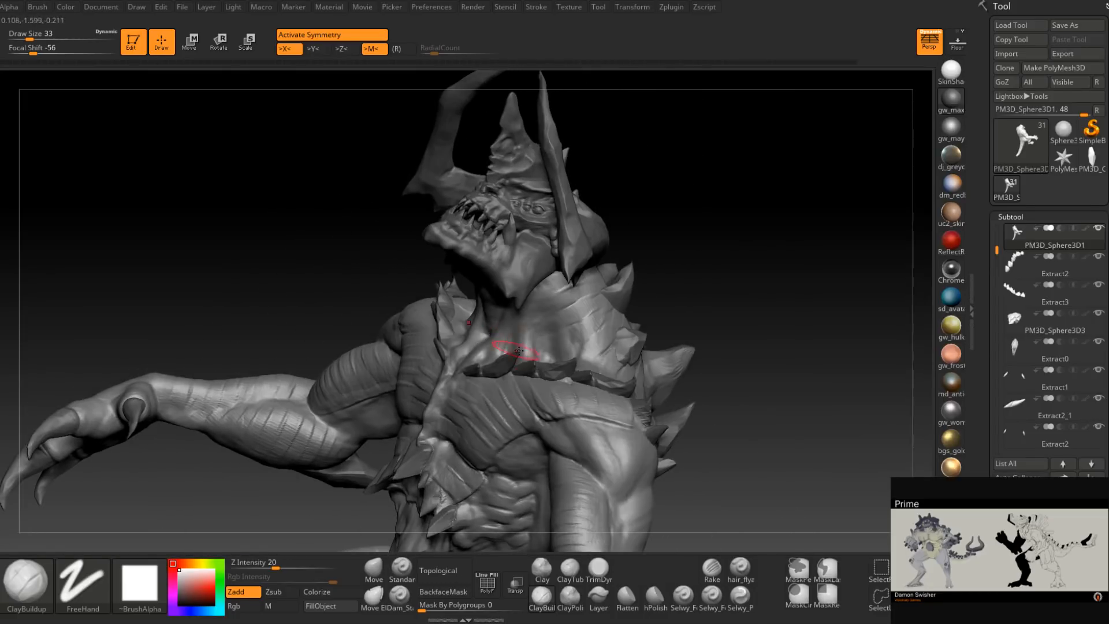
pyautogui.moveTo(621, 247); pyautogui.dragTo(597, 339)
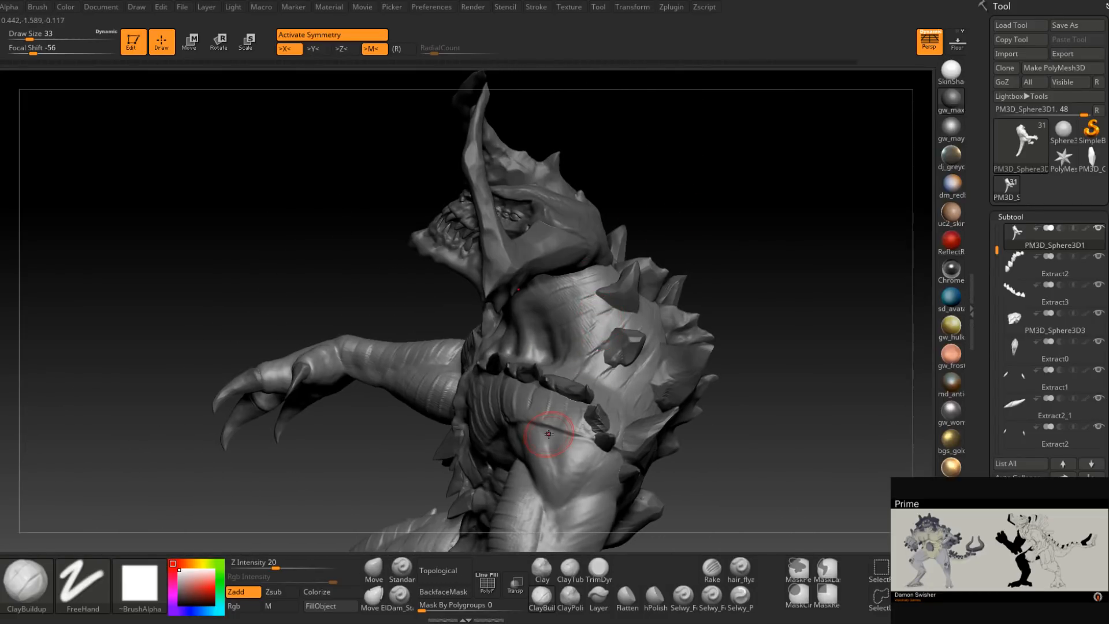
pyautogui.moveTo(548, 433)
pyautogui.mouseDown()
pyautogui.moveTo(550, 293)
pyautogui.moveTo(570, 293)
pyautogui.moveTo(556, 284)
pyautogui.mouseUp()
pyautogui.press('space')
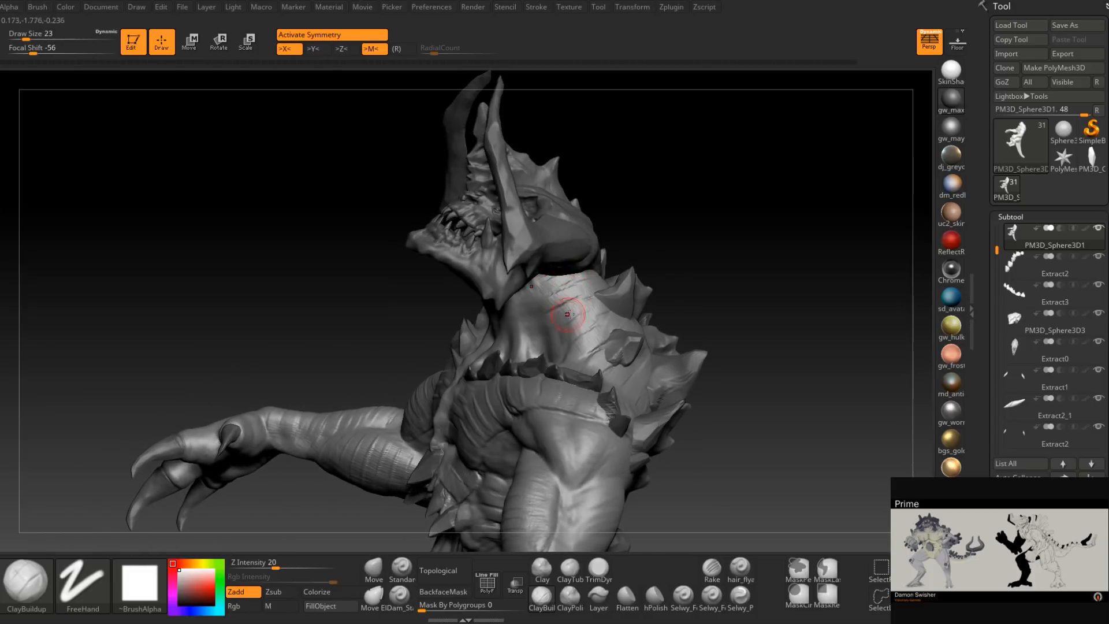
pyautogui.moveTo(561, 342)
pyautogui.mouseDown()
pyautogui.moveTo(690, 362)
pyautogui.moveTo(692, 411)
pyautogui.mouseUp()
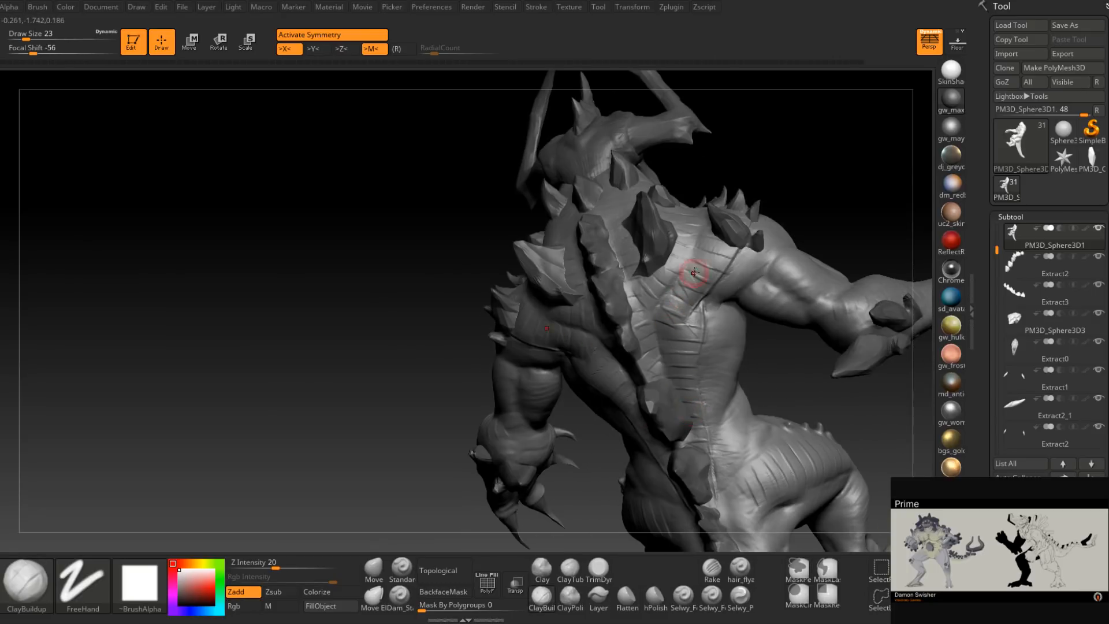
# Refine the ridged bands on the side of the neck and the front of the shoulder with ClayBuildup at draw size 14.
pyautogui.moveTo(686, 288)
pyautogui.mouseDown()
pyautogui.moveTo(615, 321)
pyautogui.moveTo(581, 309)
pyautogui.moveTo(534, 231)
pyautogui.mouseUp()
pyautogui.press('space')
pyautogui.moveTo(472, 267); pyautogui.dragTo(460, 267)
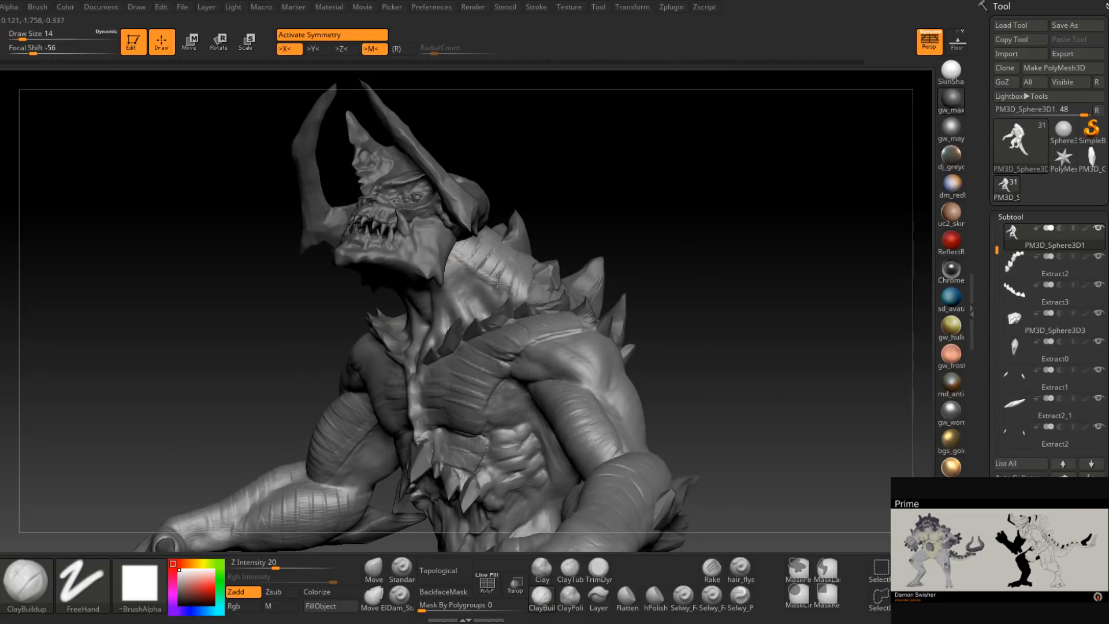
pyautogui.moveTo(521, 295); pyautogui.dragTo(469, 267, button='right')
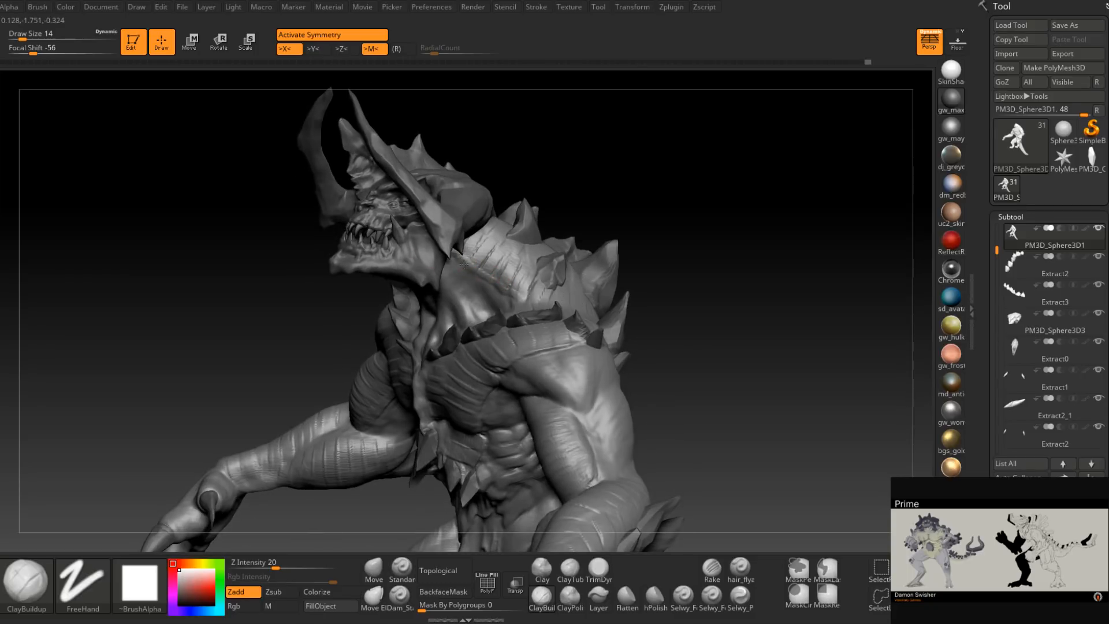
pyautogui.moveTo(534, 300)
pyautogui.mouseDown(button='right')
pyautogui.moveTo(526, 312)
pyautogui.moveTo(525, 292)
pyautogui.mouseUp(button='right')
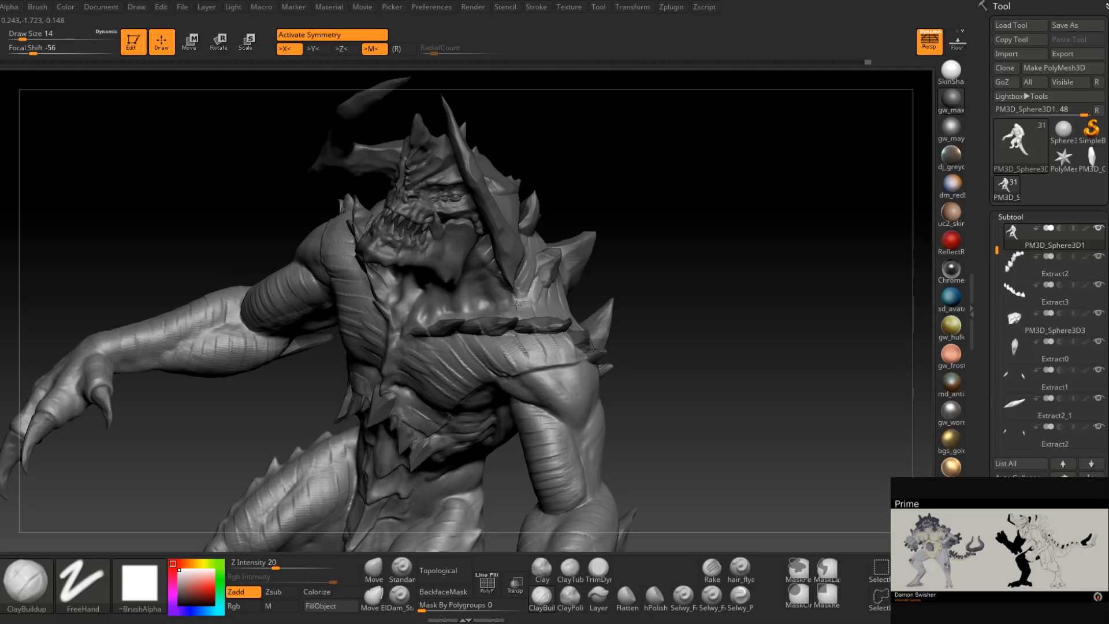
pyautogui.moveTo(495, 315); pyautogui.dragTo(497, 319, button='right')
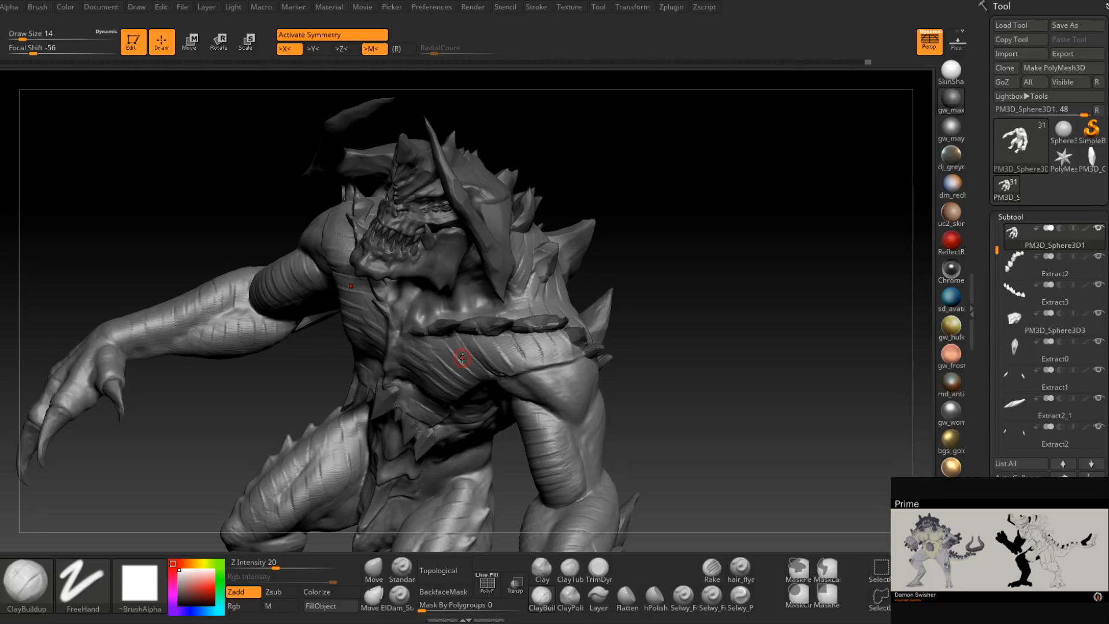
# Add finer ridges between the chest bands beneath the collar spikes, working symmetrically from the sternum out to the shoulder.
pyautogui.moveTo(462, 358); pyautogui.dragTo(517, 307, button='right')
pyautogui.moveTo(437, 345); pyautogui.dragTo(410, 355, button='right')
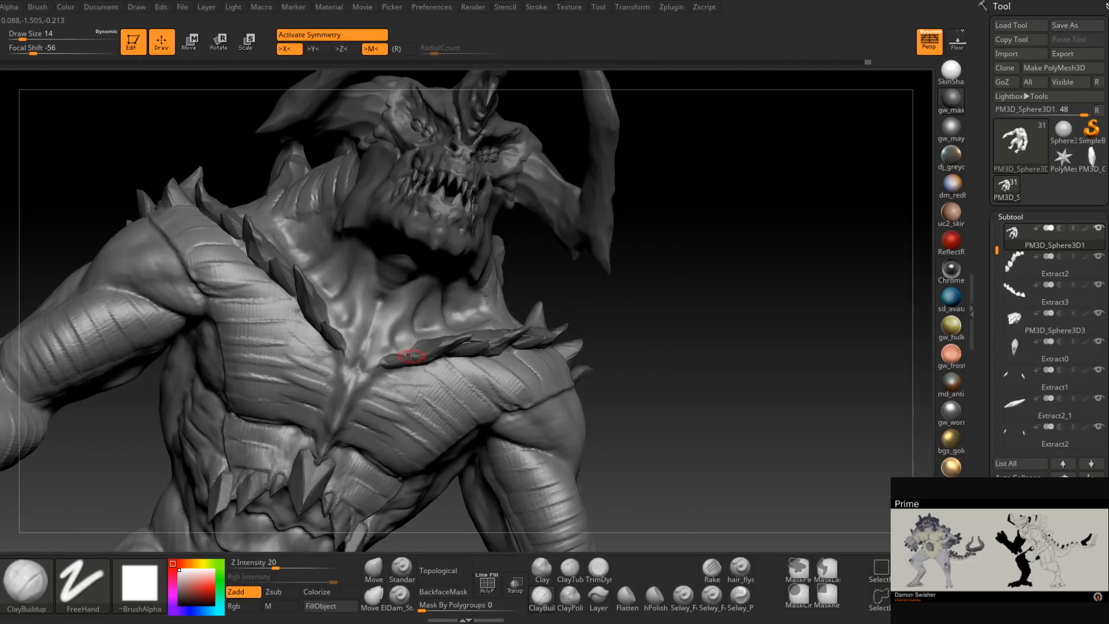
pyautogui.moveTo(365, 404); pyautogui.dragTo(367, 371, button='right')
pyautogui.moveTo(357, 421); pyautogui.dragTo(401, 406, button='right')
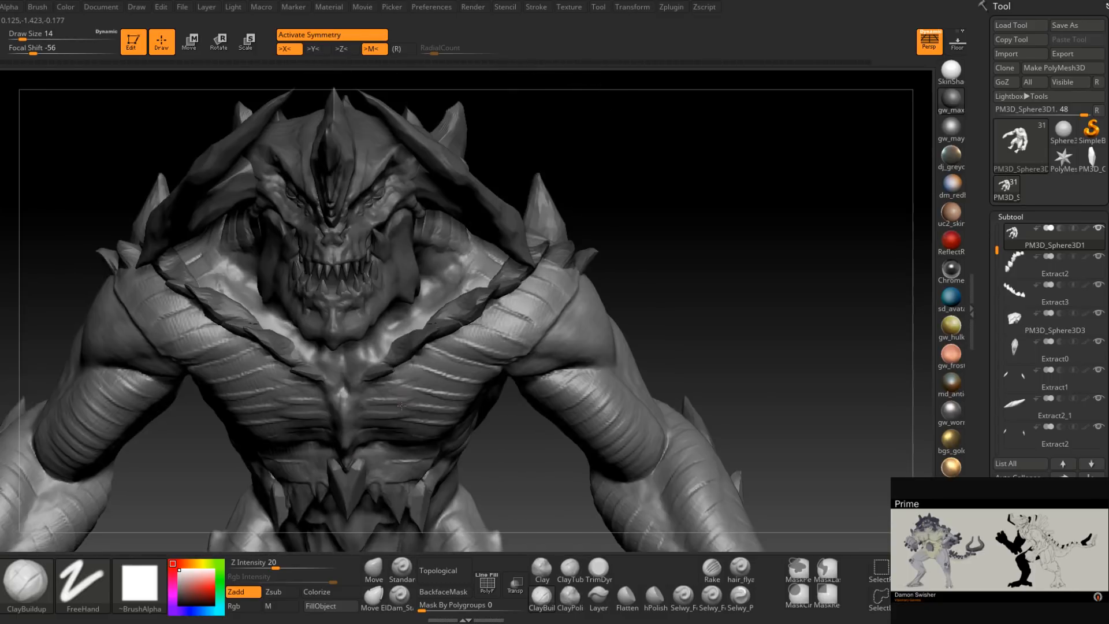
pyautogui.moveTo(503, 355)
pyautogui.mouseDown(button='right')
pyautogui.moveTo(601, 354)
pyautogui.moveTo(543, 346)
pyautogui.moveTo(568, 348)
pyautogui.moveTo(532, 384)
pyautogui.moveTo(530, 416)
pyautogui.moveTo(546, 353)
pyautogui.mouseUp(button='right')
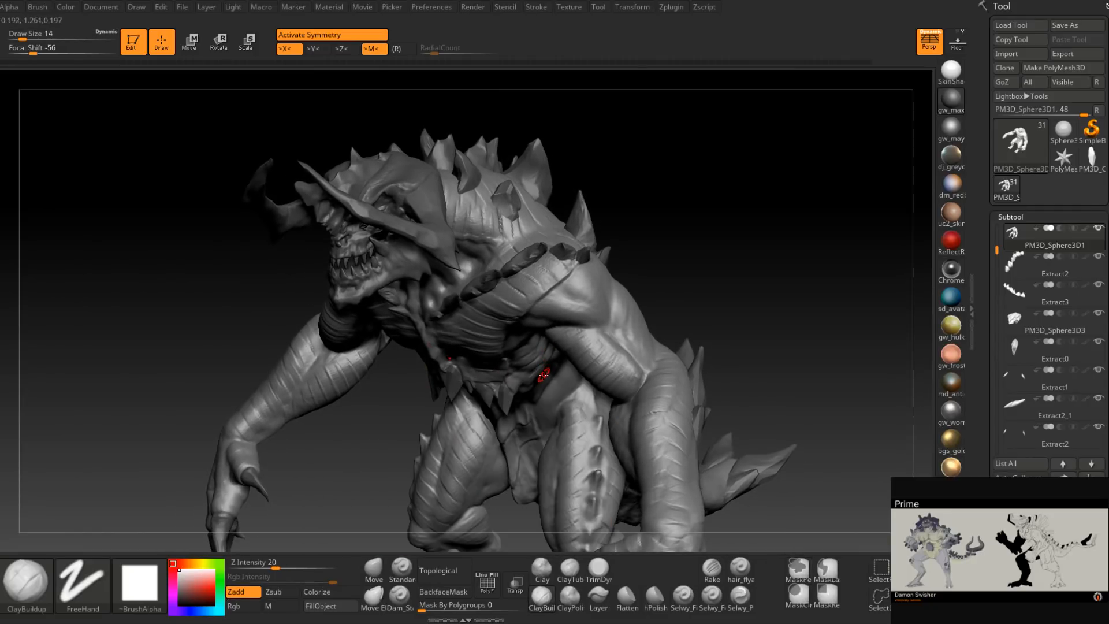
pyautogui.moveTo(537, 322)
pyautogui.mouseDown(button='right')
pyautogui.moveTo(565, 312)
pyautogui.moveTo(520, 379)
pyautogui.moveTo(545, 301)
pyautogui.mouseUp(button='right')
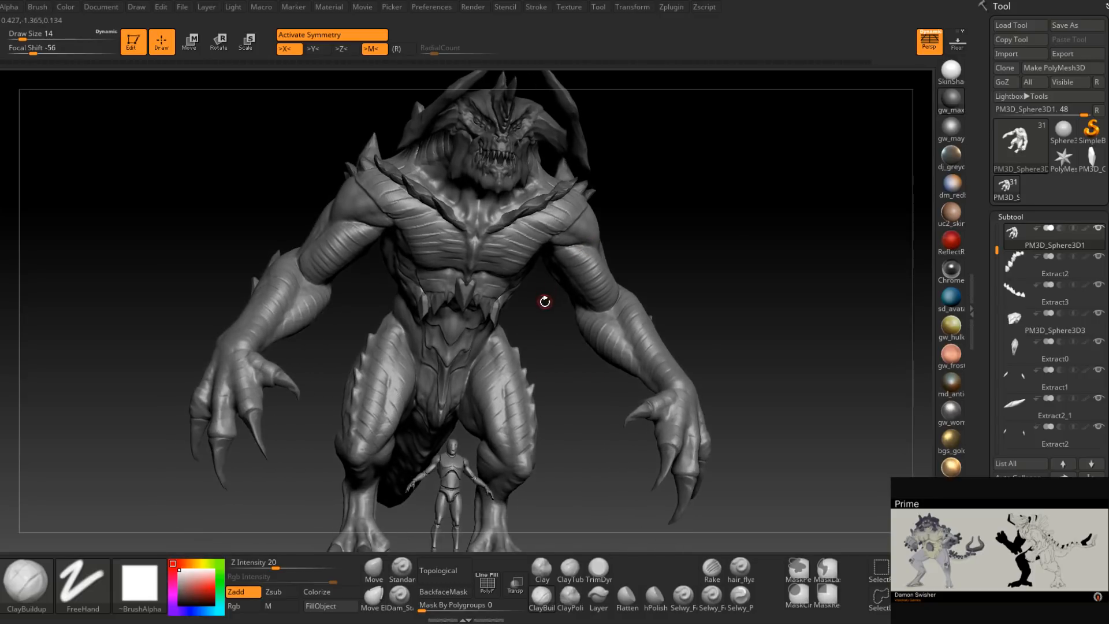
# Sculpt ridged bands on the lower back between the spine plates and the hip with ClayBuildup at draw size 20.
pyautogui.moveTo(516, 354)
pyautogui.mouseDown(button='right')
pyautogui.moveTo(459, 338)
pyautogui.moveTo(462, 370)
pyautogui.moveTo(465, 355)
pyautogui.moveTo(436, 383)
pyautogui.moveTo(363, 366)
pyautogui.moveTo(568, 325)
pyautogui.moveTo(546, 381)
pyautogui.mouseUp(button='right')
pyautogui.press('space')
pyautogui.moveTo(515, 310)
pyautogui.mouseDown()
pyautogui.moveTo(507, 302)
pyautogui.moveTo(530, 302)
pyautogui.moveTo(544, 330)
pyautogui.mouseUp()
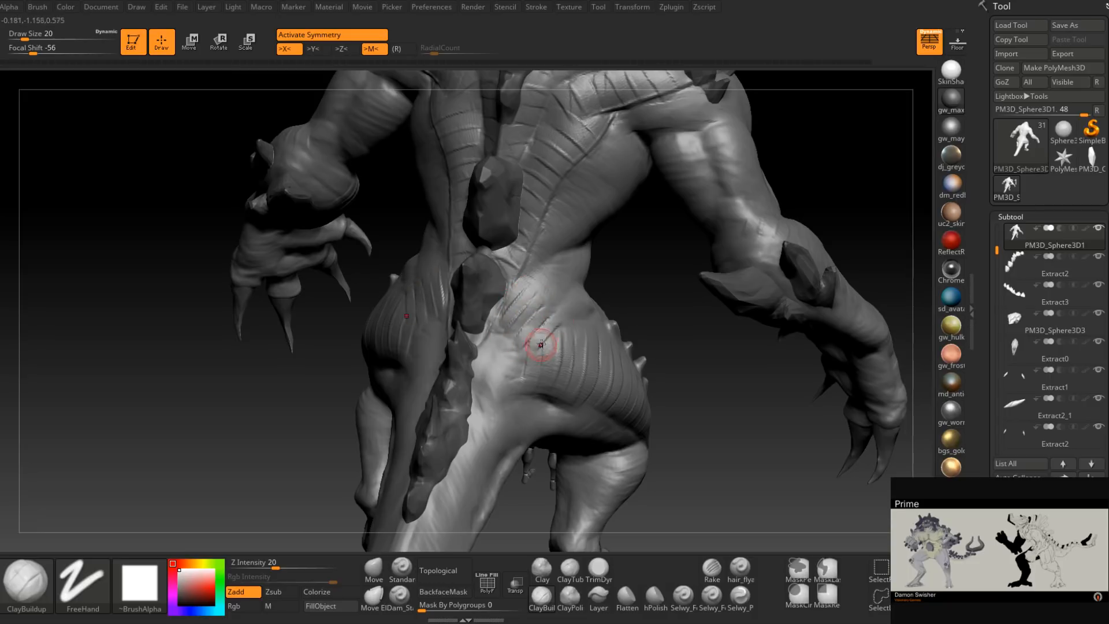
pyautogui.moveTo(527, 347); pyautogui.dragTo(516, 348, button='right')
pyautogui.moveTo(530, 290); pyautogui.dragTo(501, 358)
pyautogui.moveTo(527, 317); pyautogui.dragTo(540, 302, button='right')
# Extend the bands over the rear of the hip and buttock to the root of the tail.
pyautogui.moveTo(542, 312)
pyautogui.mouseDown()
pyautogui.moveTo(508, 361)
pyautogui.moveTo(540, 340)
pyautogui.moveTo(535, 385)
pyautogui.moveTo(514, 401)
pyautogui.mouseUp()
pyautogui.moveTo(523, 360)
pyautogui.mouseDown()
pyautogui.moveTo(498, 400)
pyautogui.moveTo(483, 399)
pyautogui.mouseUp()
pyautogui.moveTo(495, 350); pyautogui.dragTo(474, 399)
pyautogui.moveTo(565, 334)
pyautogui.mouseDown(button='right')
pyautogui.moveTo(574, 354)
pyautogui.moveTo(560, 389)
pyautogui.mouseUp(button='right')
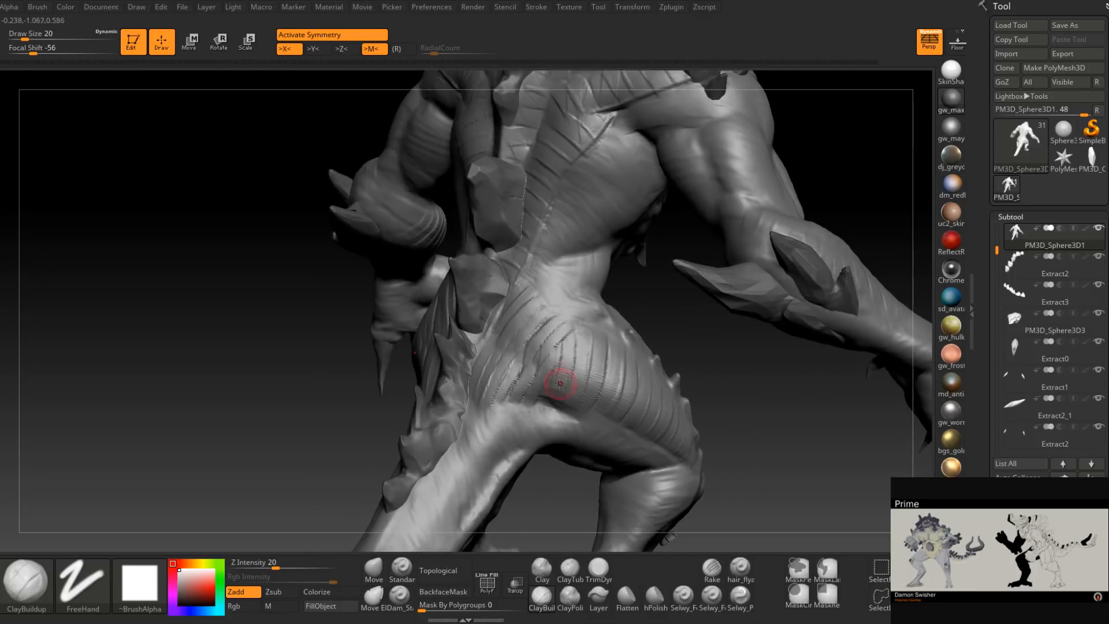
pyautogui.moveTo(534, 425); pyautogui.dragTo(564, 389, button='right')
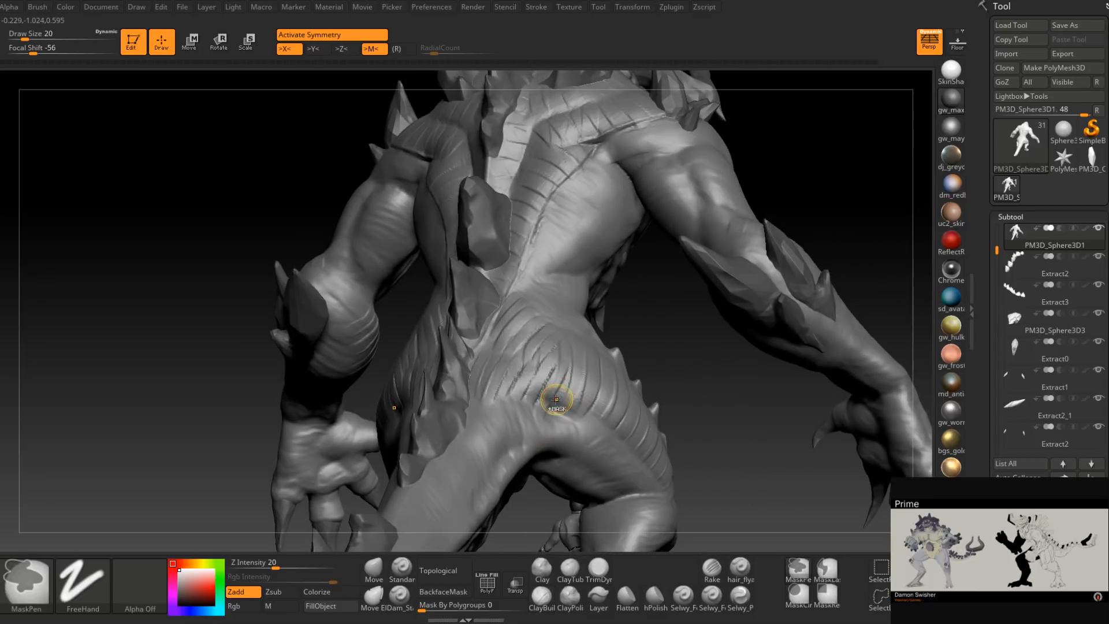
pyautogui.moveTo(566, 386)
pyautogui.mouseDown(button='right')
pyautogui.moveTo(608, 396)
pyautogui.moveTo(626, 435)
pyautogui.moveTo(615, 411)
pyautogui.moveTo(692, 350)
pyautogui.mouseUp(button='right')
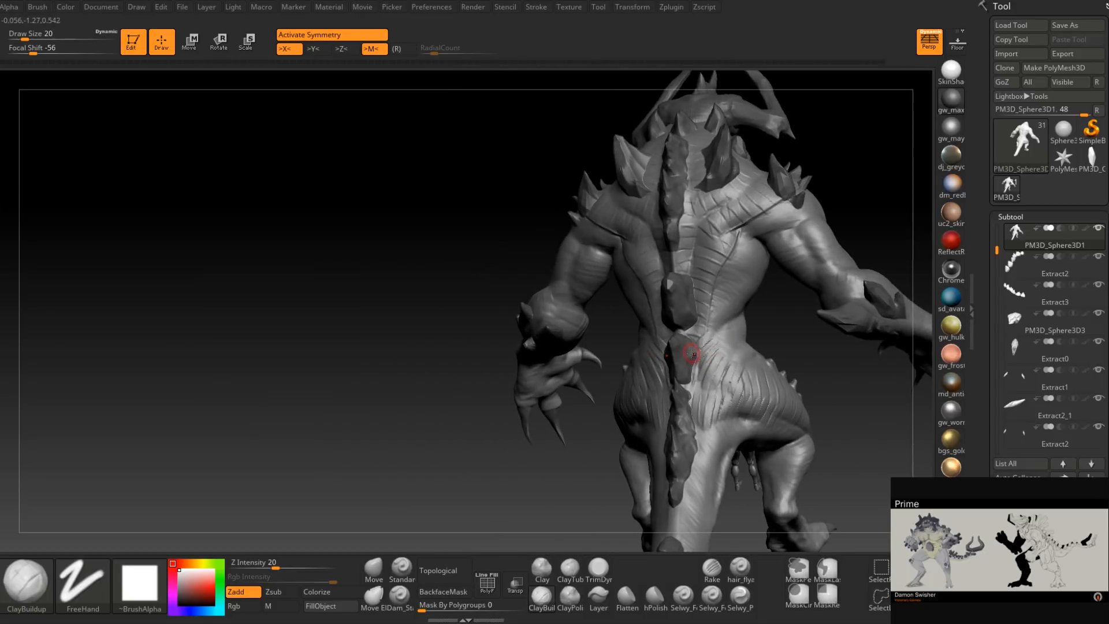
# Add ridged bands along the side of the tail from its root to the tip spikes at draw size 29.
pyautogui.moveTo(699, 341)
pyautogui.mouseDown(button='right')
pyautogui.moveTo(715, 365)
pyautogui.moveTo(617, 347)
pyautogui.moveTo(659, 344)
pyautogui.moveTo(621, 329)
pyautogui.moveTo(615, 314)
pyautogui.mouseUp(button='right')
pyautogui.press('space')
pyautogui.click(617, 317)
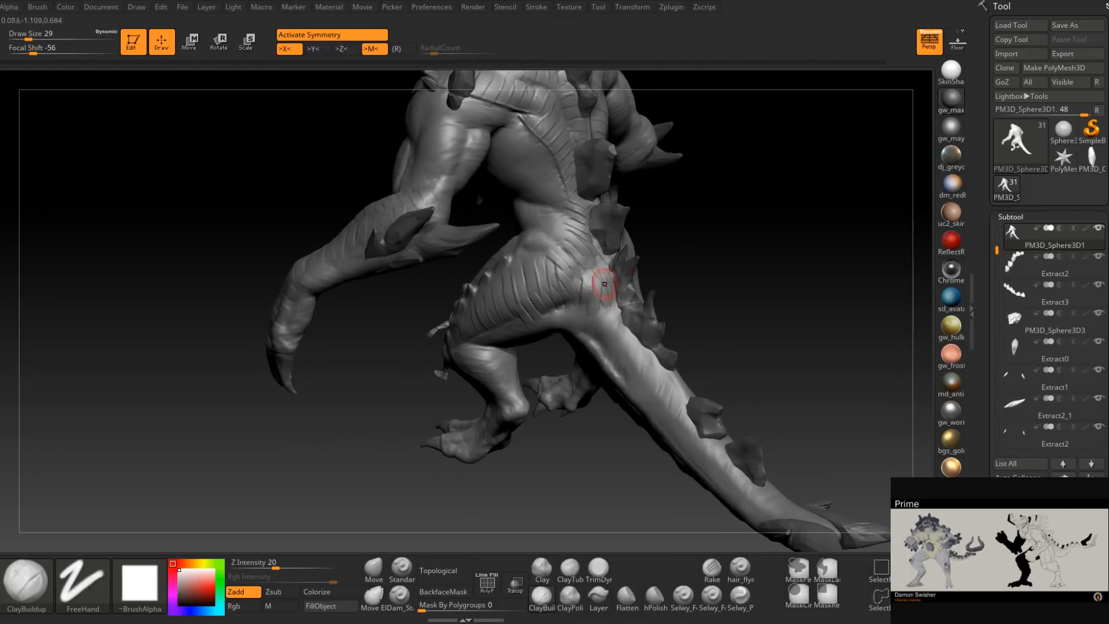
pyautogui.moveTo(615, 304)
pyautogui.mouseDown()
pyautogui.moveTo(607, 324)
pyautogui.moveTo(625, 360)
pyautogui.mouseUp()
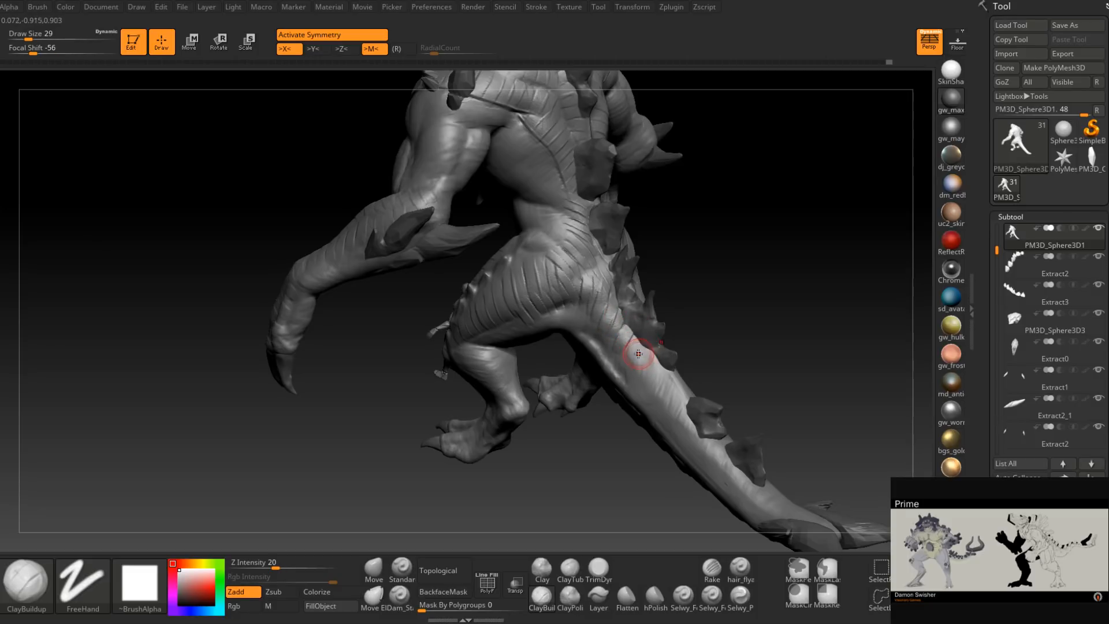
pyautogui.moveTo(646, 368); pyautogui.dragTo(677, 408)
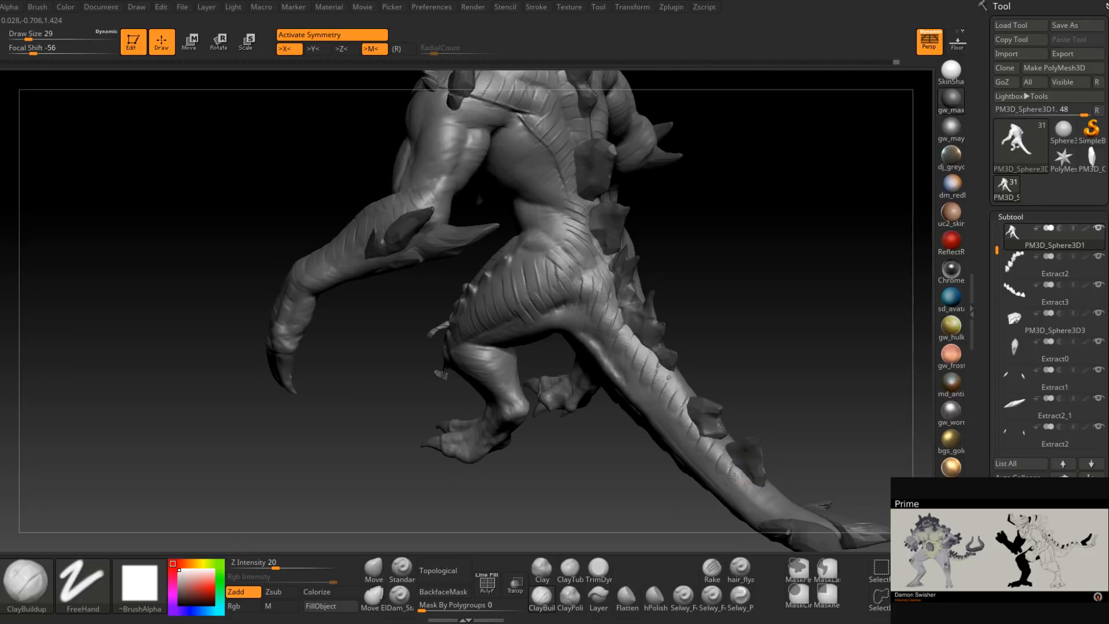
pyautogui.moveTo(776, 454)
pyautogui.mouseDown()
pyautogui.moveTo(733, 434)
pyautogui.moveTo(673, 341)
pyautogui.moveTo(665, 362)
pyautogui.mouseUp()
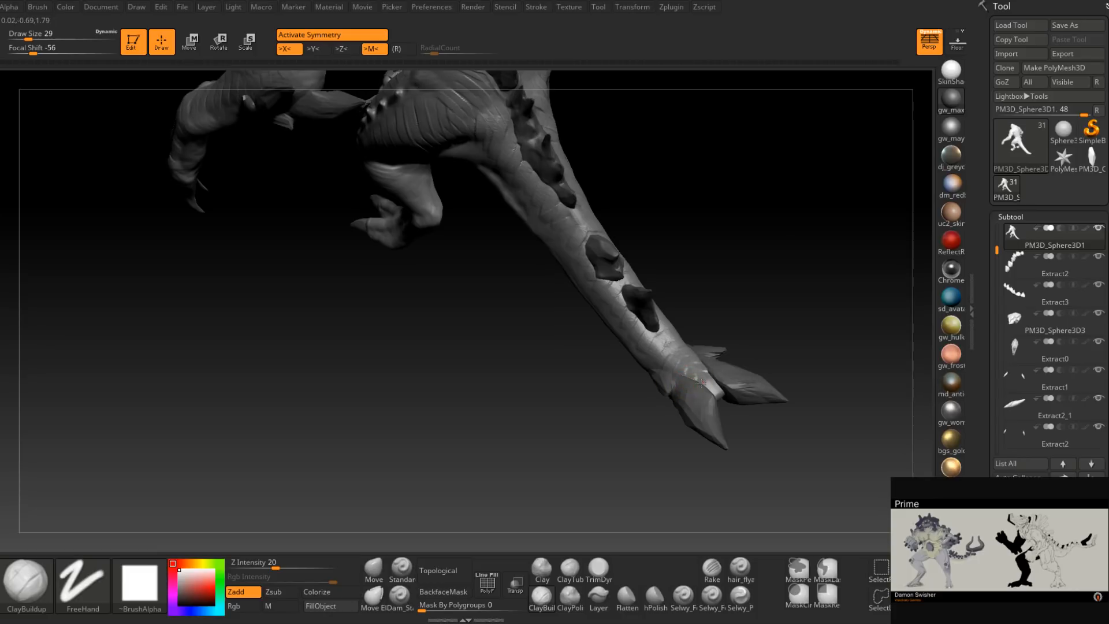
pyautogui.moveTo(699, 404)
pyautogui.mouseDown()
pyautogui.moveTo(706, 386)
pyautogui.moveTo(687, 347)
pyautogui.moveTo(607, 419)
pyautogui.moveTo(590, 440)
pyautogui.moveTo(595, 462)
pyautogui.moveTo(607, 411)
pyautogui.moveTo(631, 421)
pyautogui.moveTo(657, 411)
pyautogui.moveTo(668, 370)
pyautogui.moveTo(638, 434)
pyautogui.moveTo(659, 339)
pyautogui.mouseUp()
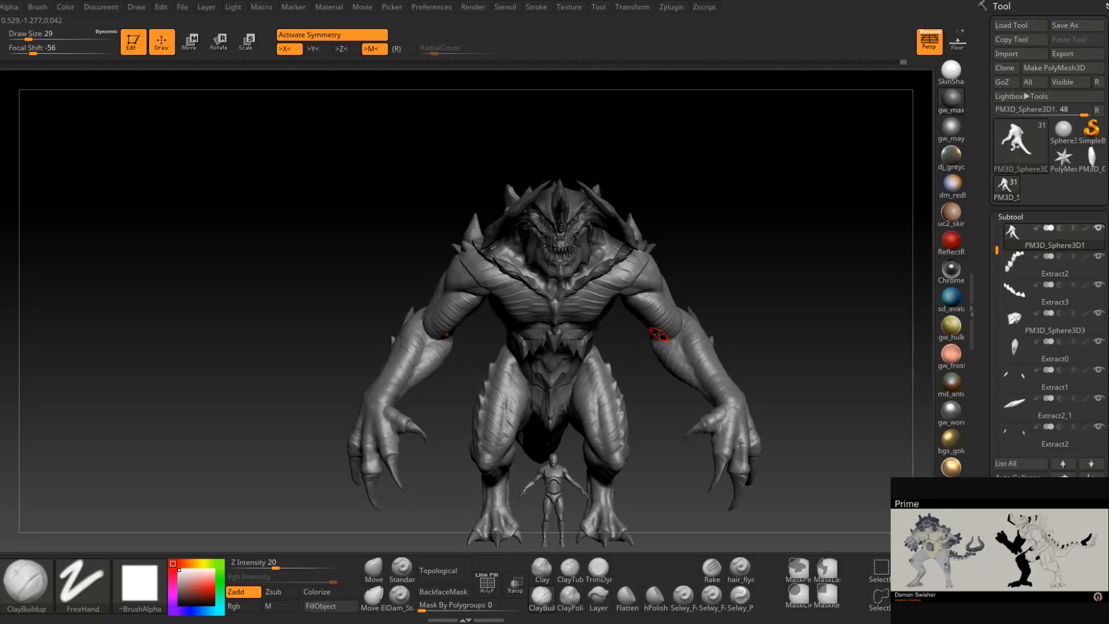
# Build up the ridged bands on the lower chest symmetrically, using draw size 29.
pyautogui.moveTo(470, 315)
pyautogui.mouseDown(button='right')
pyautogui.moveTo(512, 255)
pyautogui.moveTo(504, 298)
pyautogui.mouseUp(button='right')
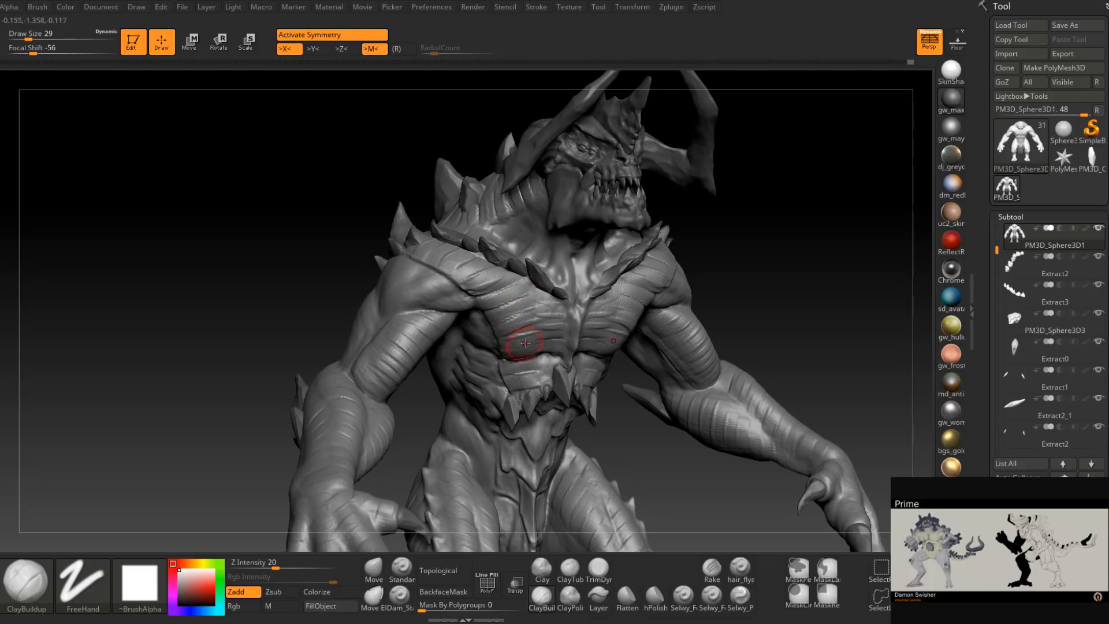
pyautogui.moveTo(503, 353)
pyautogui.mouseDown(button='right')
pyautogui.moveTo(523, 342)
pyautogui.moveTo(489, 370)
pyautogui.mouseUp(button='right')
pyautogui.moveTo(517, 341); pyautogui.dragTo(545, 347)
pyautogui.moveTo(537, 352); pyautogui.dragTo(552, 376, button='right')
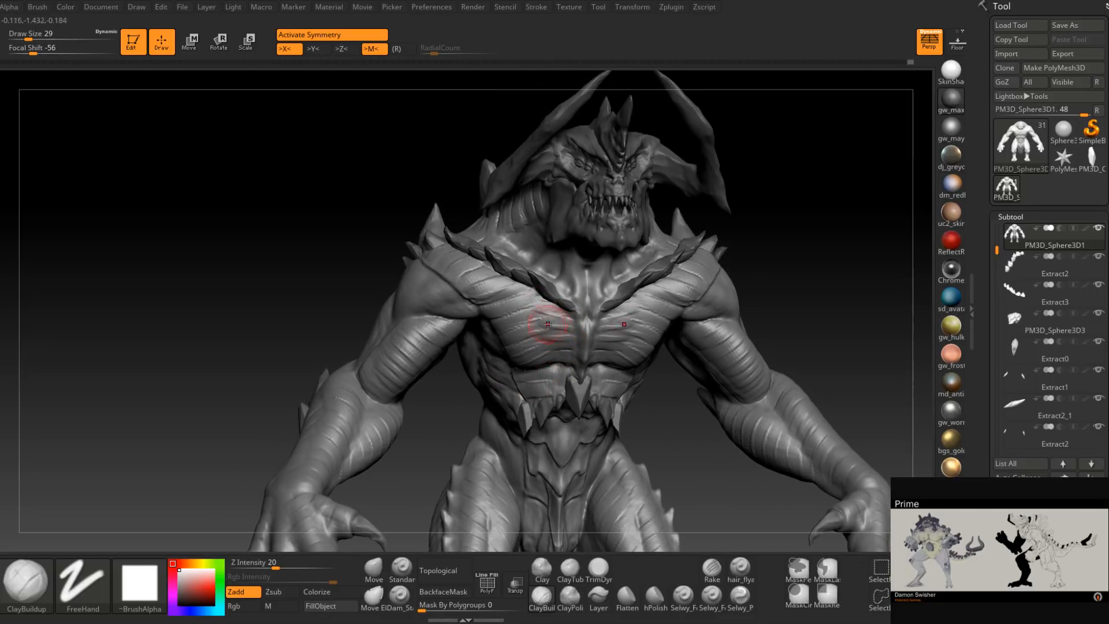
# Sculpt scalloped edges and ridges on the abdominal plates below the belly spikes, reducing the draw size to 18.
pyautogui.moveTo(574, 361)
pyautogui.mouseDown(button='right')
pyautogui.moveTo(612, 343)
pyautogui.moveTo(563, 358)
pyautogui.moveTo(630, 321)
pyautogui.moveTo(599, 293)
pyautogui.moveTo(579, 365)
pyautogui.mouseUp(button='right')
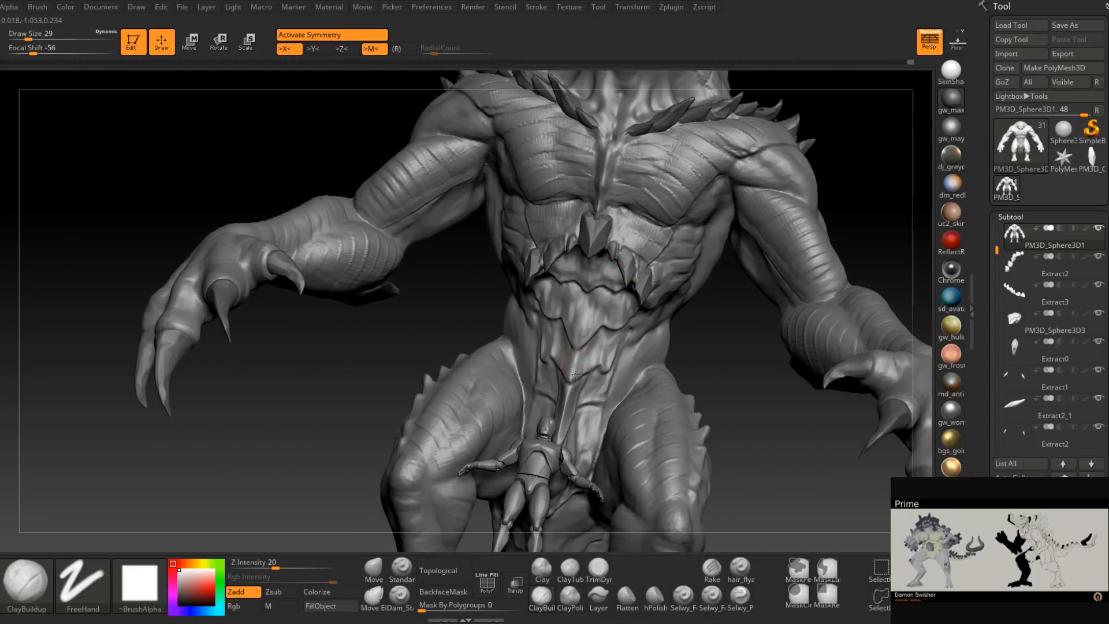
pyautogui.press('[')
pyautogui.press('[')
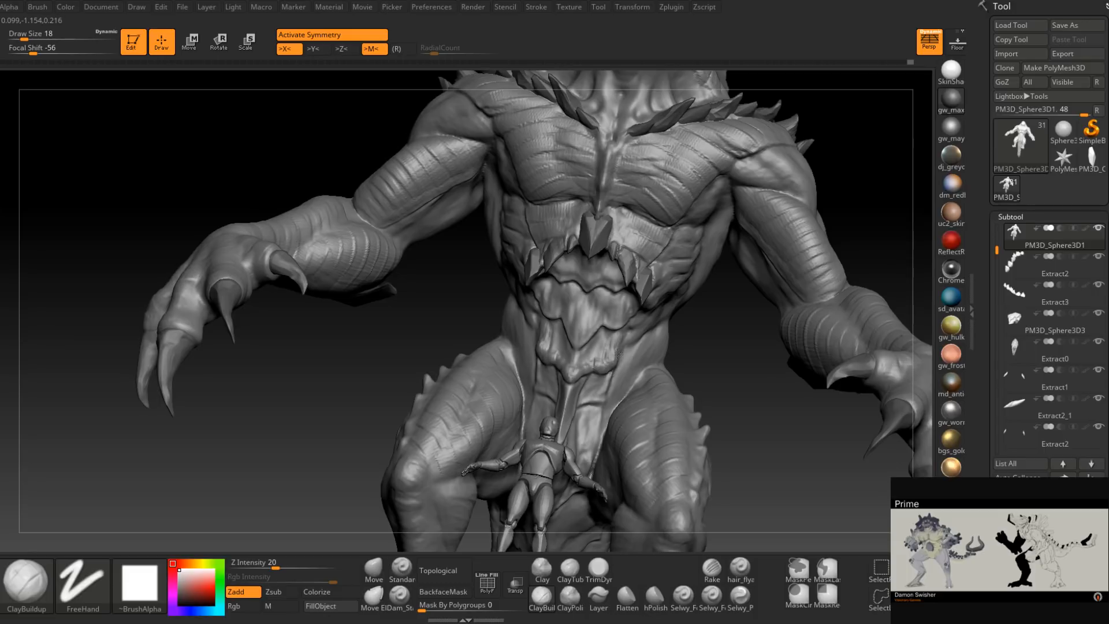
pyautogui.moveTo(587, 345); pyautogui.dragTo(593, 361, button='right')
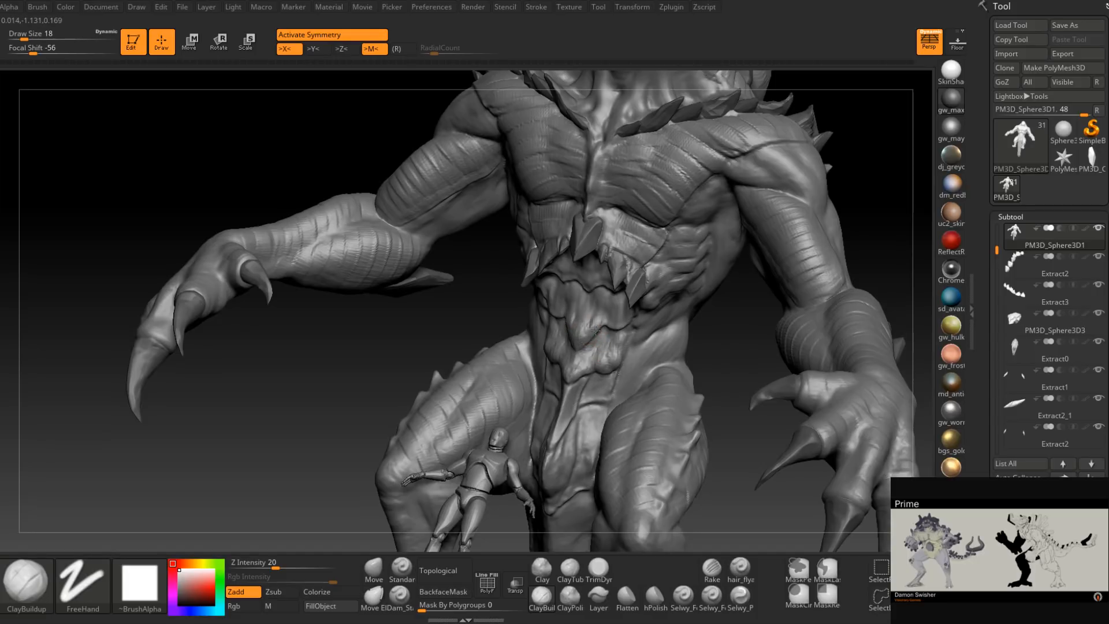
pyautogui.moveTo(604, 320); pyautogui.dragTo(617, 325)
pyautogui.moveTo(616, 329); pyautogui.dragTo(630, 328, button='right')
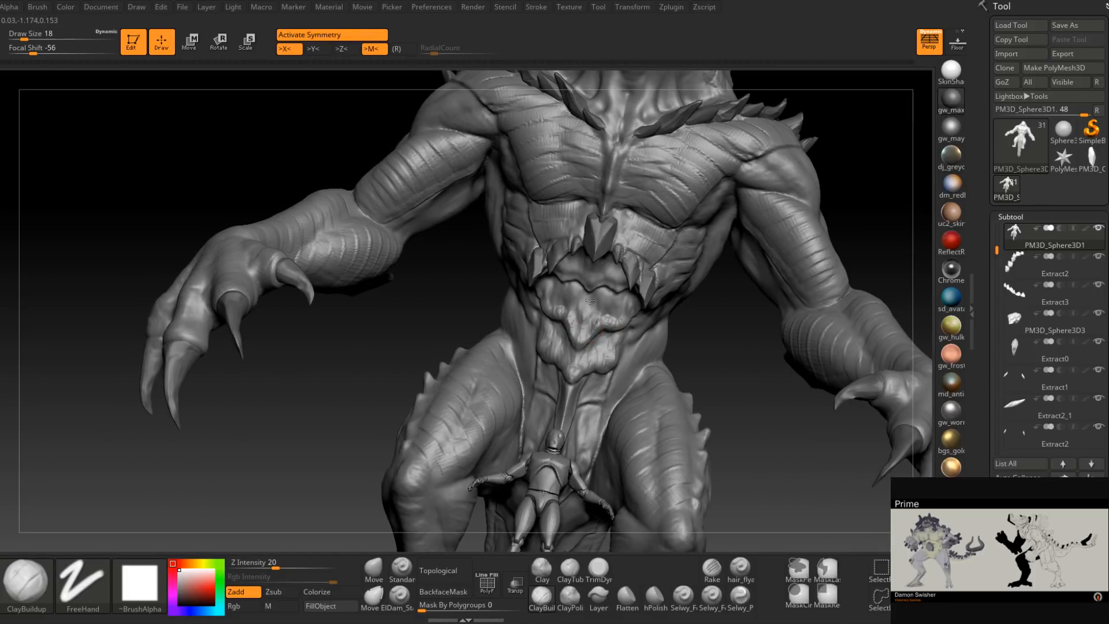
# Add bands on the waist and around the side of the hip with ClayBuildup at draw size 23.
pyautogui.moveTo(615, 315)
pyautogui.keyDown('alt'); pyautogui.mouseDown(button='right')
pyautogui.moveTo(645, 398)
pyautogui.moveTo(653, 341)
pyautogui.moveTo(586, 349)
pyautogui.moveTo(601, 375)
pyautogui.moveTo(565, 416)
pyautogui.moveTo(646, 423)
pyautogui.mouseUp(button='right'); pyautogui.keyUp('alt')
pyautogui.moveTo(568, 388)
pyautogui.mouseDown(button='right')
pyautogui.moveTo(589, 290)
pyautogui.moveTo(602, 397)
pyautogui.moveTo(578, 415)
pyautogui.moveTo(571, 384)
pyautogui.mouseUp(button='right')
pyautogui.press('space')
pyautogui.moveTo(571, 385); pyautogui.dragTo(574, 385)
pyautogui.moveTo(568, 378)
pyautogui.mouseDown(button='right')
pyautogui.moveTo(578, 370)
pyautogui.moveTo(555, 387)
pyautogui.moveTo(517, 390)
pyautogui.moveTo(541, 369)
pyautogui.mouseUp(button='right')
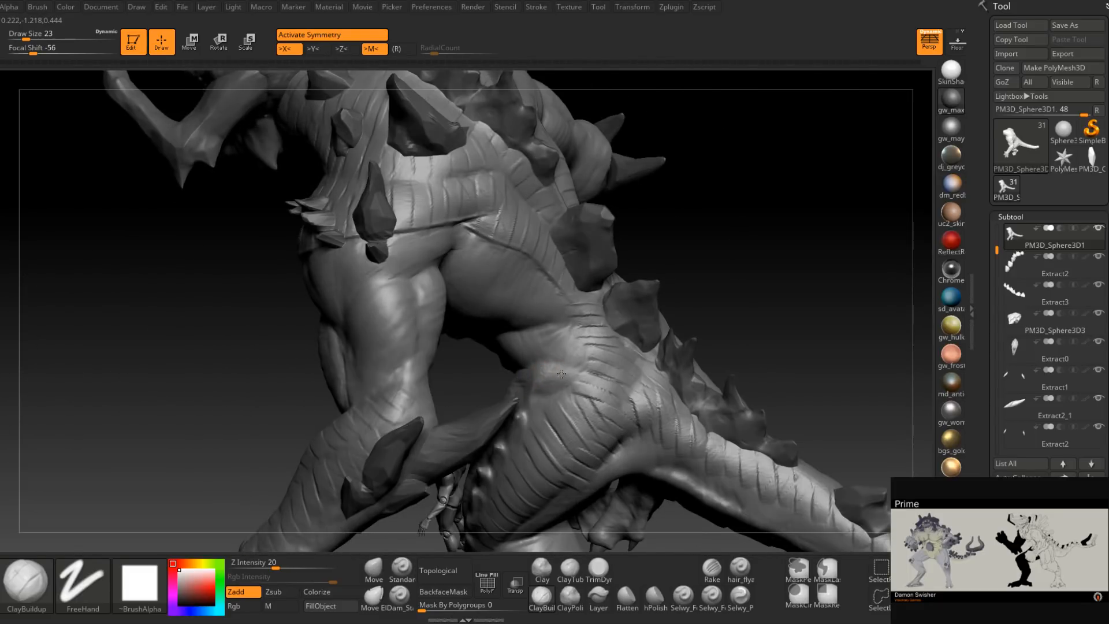
pyautogui.moveTo(581, 363); pyautogui.dragTo(553, 385, button='right')
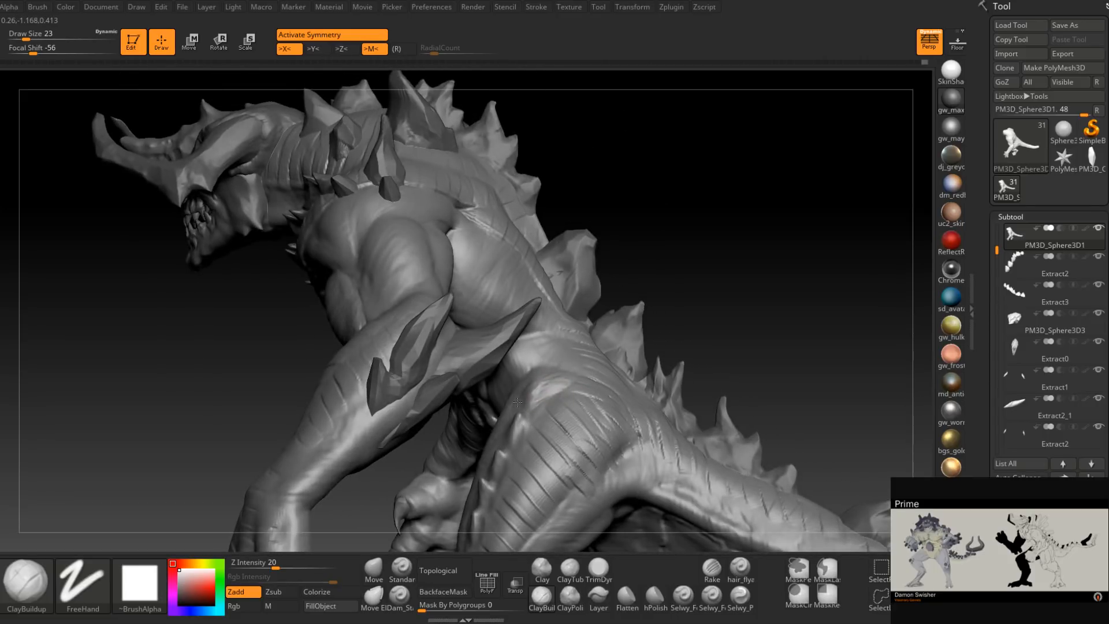
pyautogui.moveTo(533, 398); pyautogui.dragTo(596, 384, button='right')
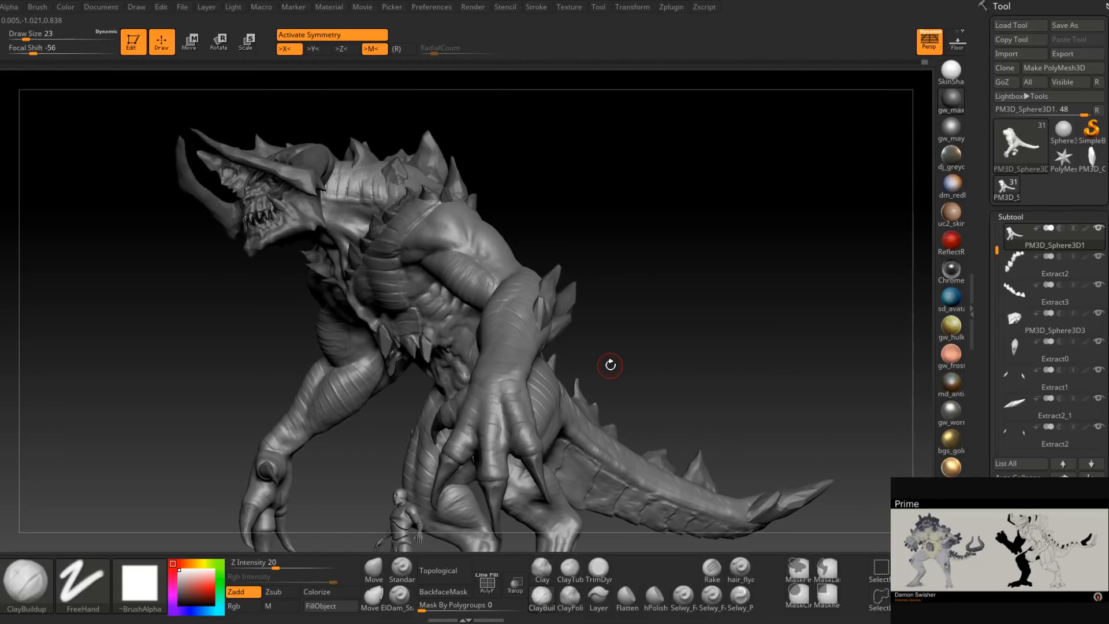
# Duplicate the Extract3_4 spike subtool on the shoulders and select the copy.
pyautogui.keyDown('alt'); pyautogui.click(368, 233); pyautogui.keyUp('alt')
pyautogui.moveTo(369, 233); pyautogui.dragTo(571, 488, button='right')
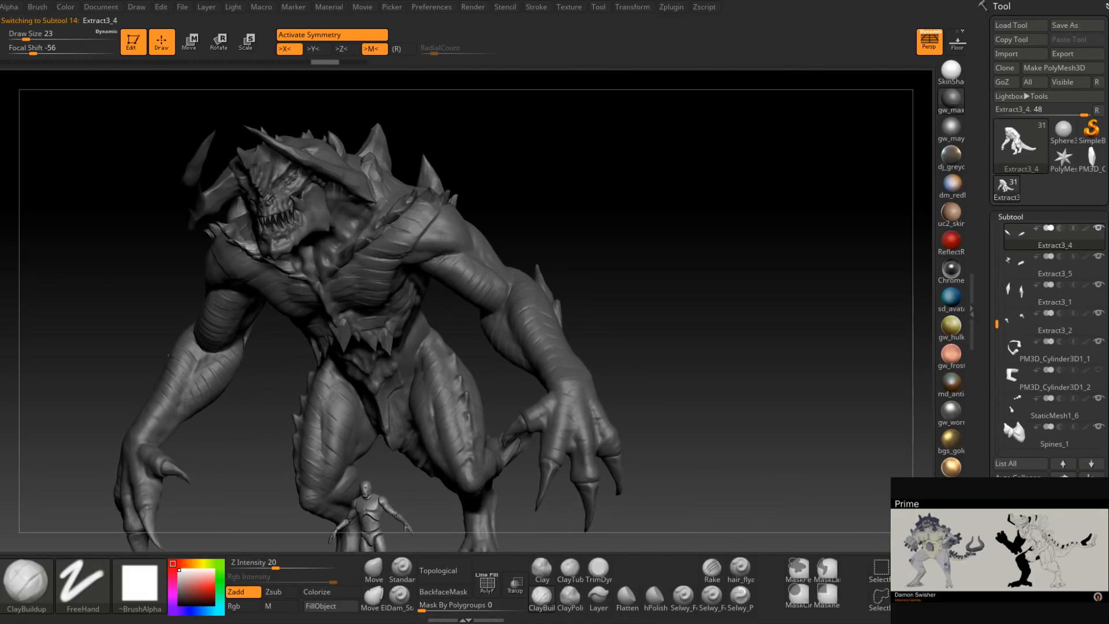
pyautogui.hotkey('ctrl', 'shift', 'd')
pyautogui.press('Down')
pyautogui.moveTo(491, 364); pyautogui.dragTo(555, 346, button='right')
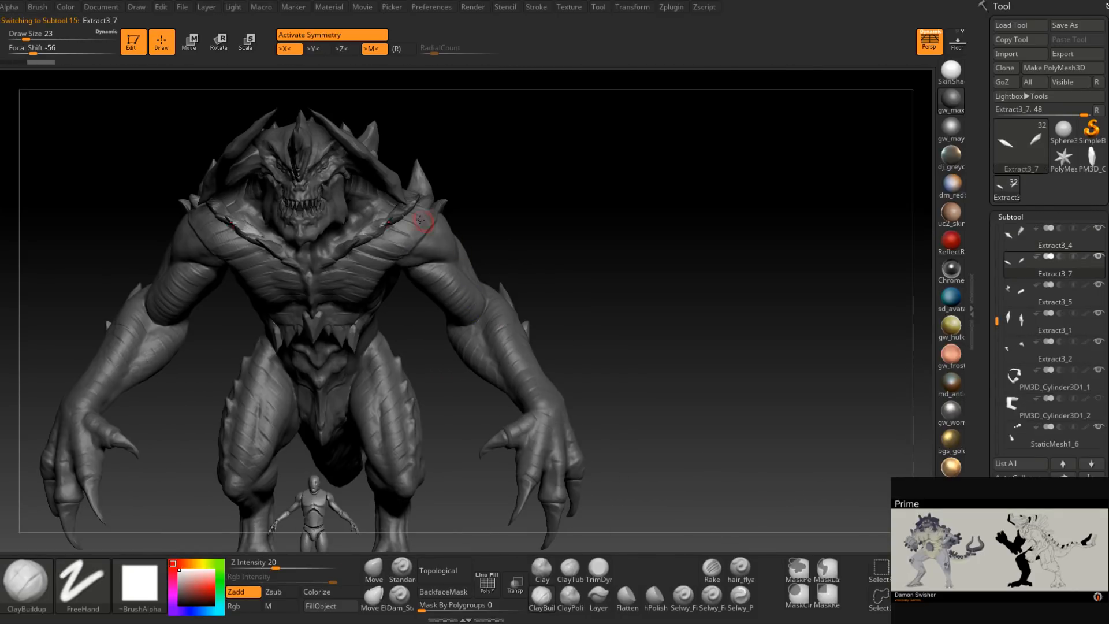
# Move the copied spikes from the shoulders down to the outer sides of the thighs.
pyautogui.click(193, 45)
pyautogui.click(395, 190)
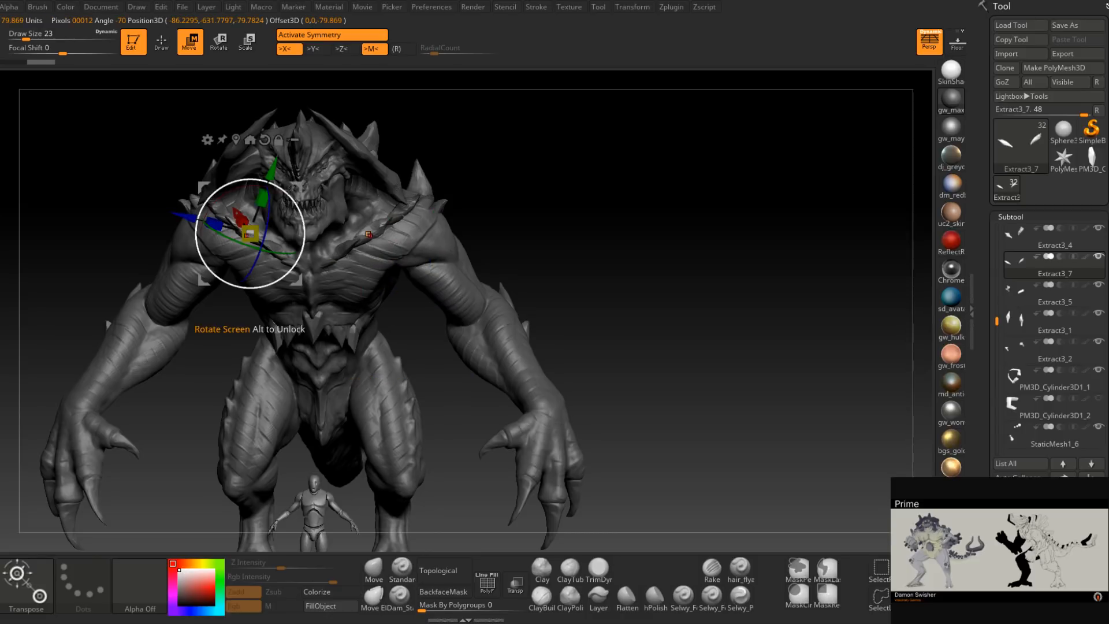
pyautogui.keyDown('alt'); pyautogui.moveTo(393, 228); pyautogui.dragTo(494, 253, button='right'); pyautogui.keyUp('alt')
pyautogui.moveTo(471, 257)
pyautogui.moveTo(470, 257); pyautogui.dragTo(520, 459)
pyautogui.moveTo(520, 460); pyautogui.dragTo(313, 286, button='right')
pyautogui.moveTo(313, 286); pyautogui.dragTo(413, 313)
pyautogui.moveTo(413, 313); pyautogui.dragTo(569, 250, button='right')
pyautogui.moveTo(416, 346); pyautogui.dragTo(441, 332)
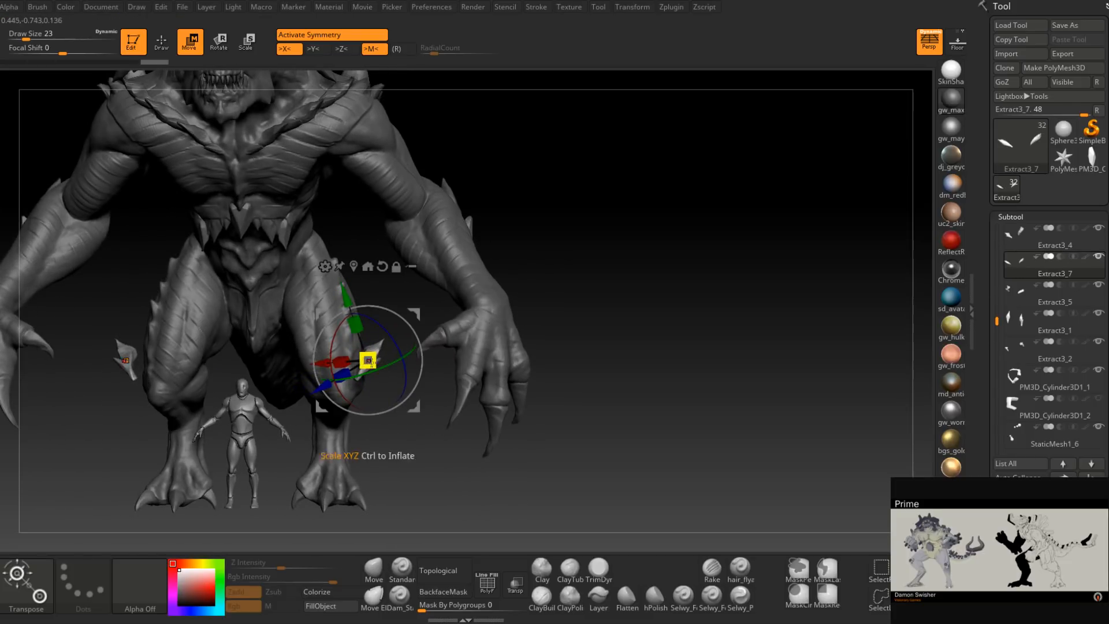
# Scale and rotate the copied spikes so they stand upright along the outer thighs above the knees.
pyautogui.moveTo(332, 345); pyautogui.dragTo(337, 380)
pyautogui.moveTo(336, 380); pyautogui.dragTo(379, 400, button='right')
pyautogui.moveTo(402, 352); pyautogui.dragTo(405, 353)
pyautogui.moveTo(404, 354); pyautogui.dragTo(460, 328, button='right')
pyautogui.moveTo(434, 317); pyautogui.dragTo(425, 329)
pyautogui.moveTo(496, 340); pyautogui.dragTo(456, 324, button='right')
pyautogui.moveTo(466, 297); pyautogui.dragTo(504, 289)
# Adjust the rotation and depth of the copied spikes so they embed in the outer thighs' spike row.
pyautogui.moveTo(576, 261); pyautogui.dragTo(592, 262, button='right')
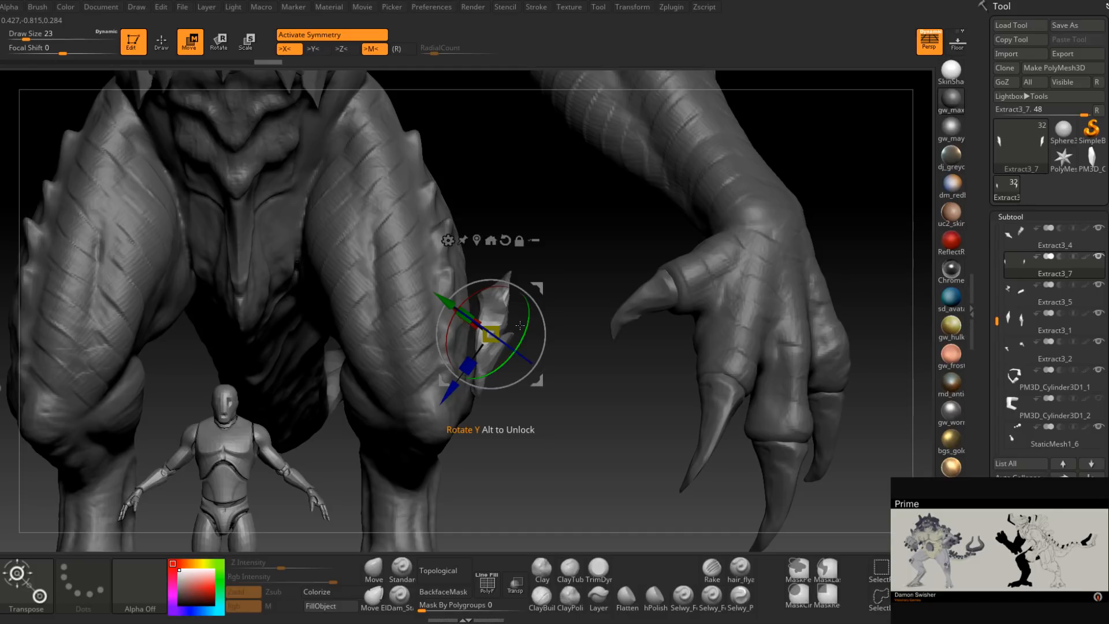
pyautogui.moveTo(544, 290); pyautogui.dragTo(506, 287)
pyautogui.moveTo(554, 281); pyautogui.dragTo(523, 290)
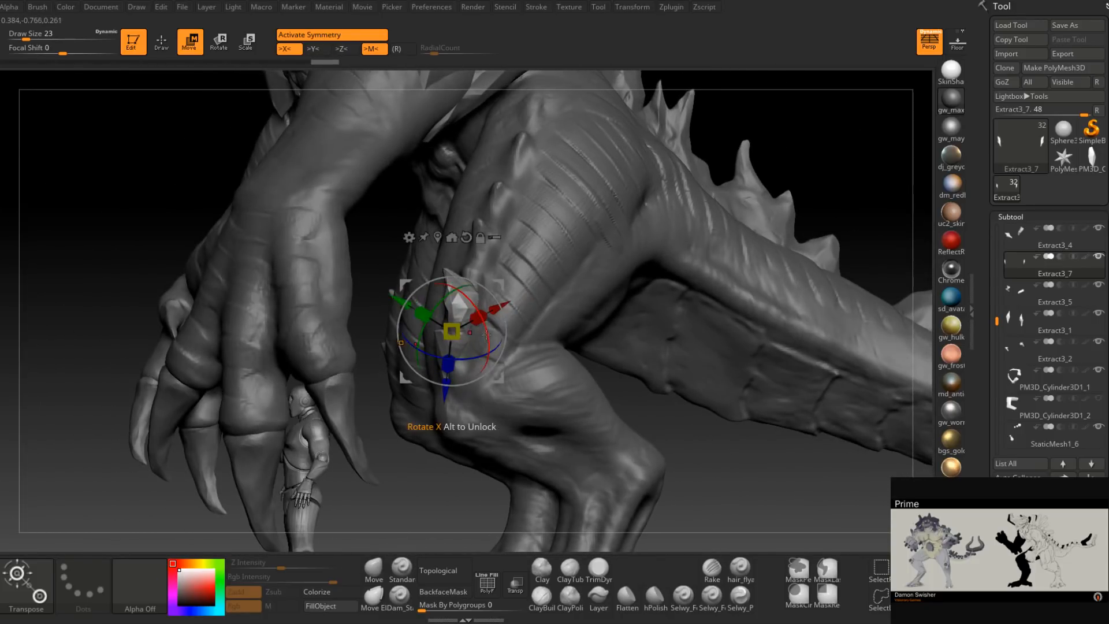
pyautogui.moveTo(486, 316); pyautogui.dragTo(583, 328)
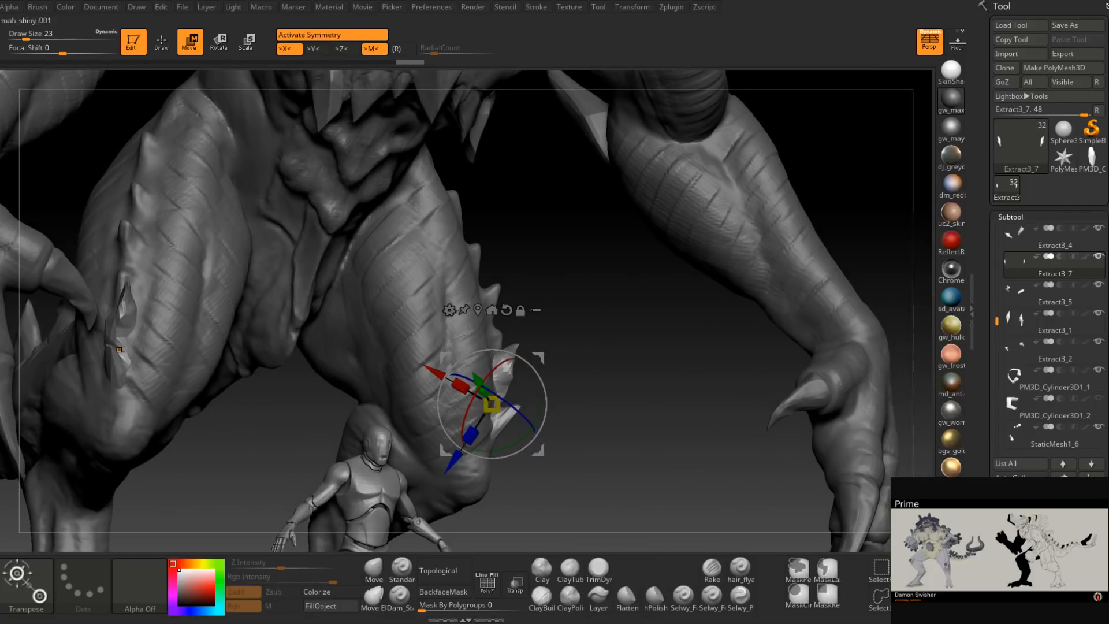
# Duplicate the thigh spikes and place the new copy higher up the outer thighs.
pyautogui.click(1020, 537)
pyautogui.moveTo(545, 351); pyautogui.dragTo(560, 291)
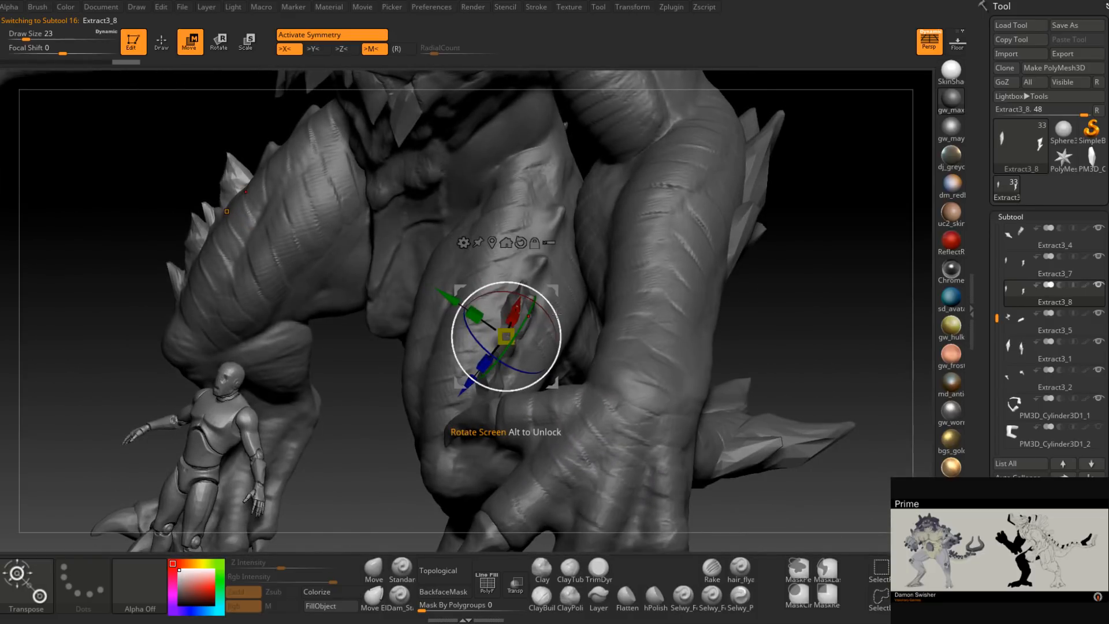
pyautogui.moveTo(582, 282); pyautogui.dragTo(619, 390)
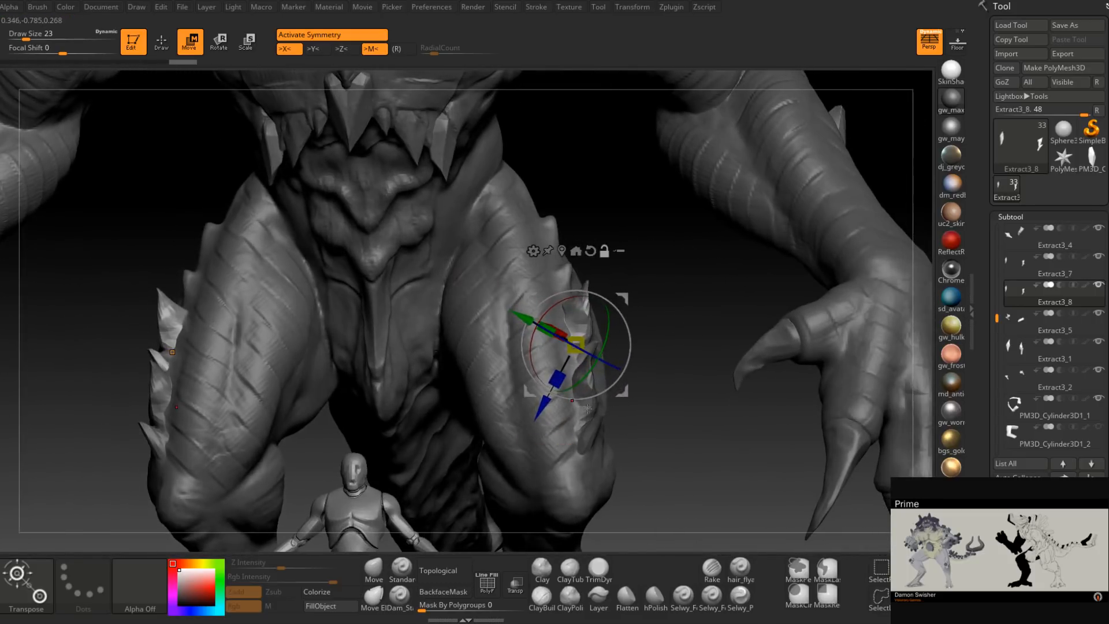
# Reshape the lower set of thigh spikes symmetrically with the Move brush at a draw size of 29.
pyautogui.press('q')
pyautogui.keyDown('alt'); pyautogui.click(588, 372); pyautogui.keyUp('alt')
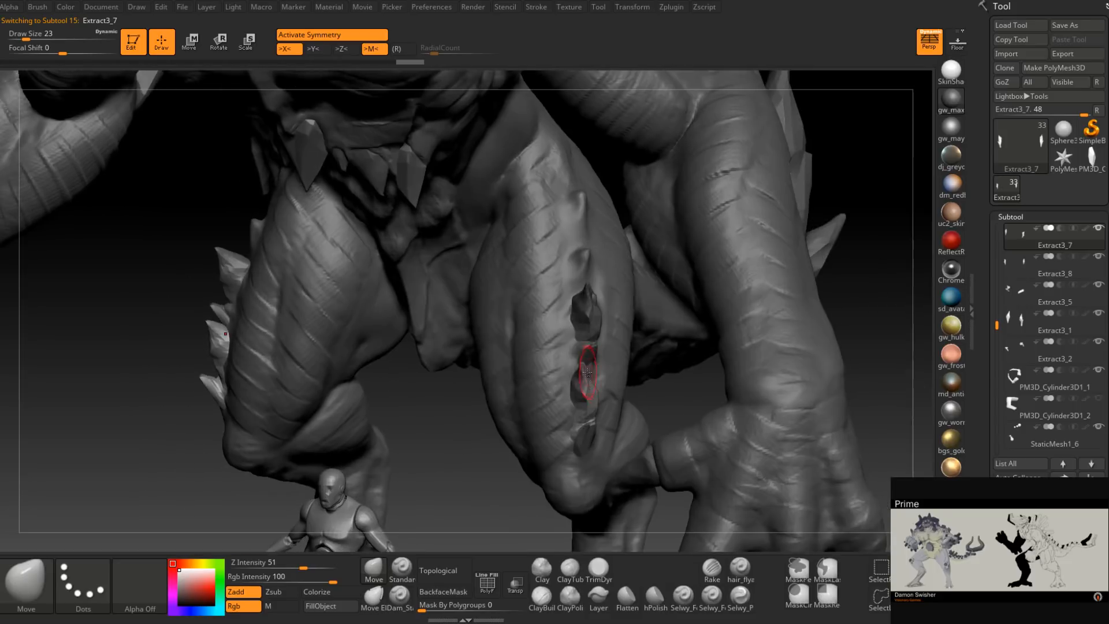
pyautogui.press('space')
pyautogui.press('s')
pyautogui.moveTo(590, 361)
pyautogui.mouseDown(button='right')
pyautogui.moveTo(610, 382)
pyautogui.moveTo(583, 391)
pyautogui.moveTo(595, 392)
pyautogui.mouseUp(button='right')
pyautogui.press('space')
pyautogui.moveTo(604, 391); pyautogui.dragTo(588, 393)
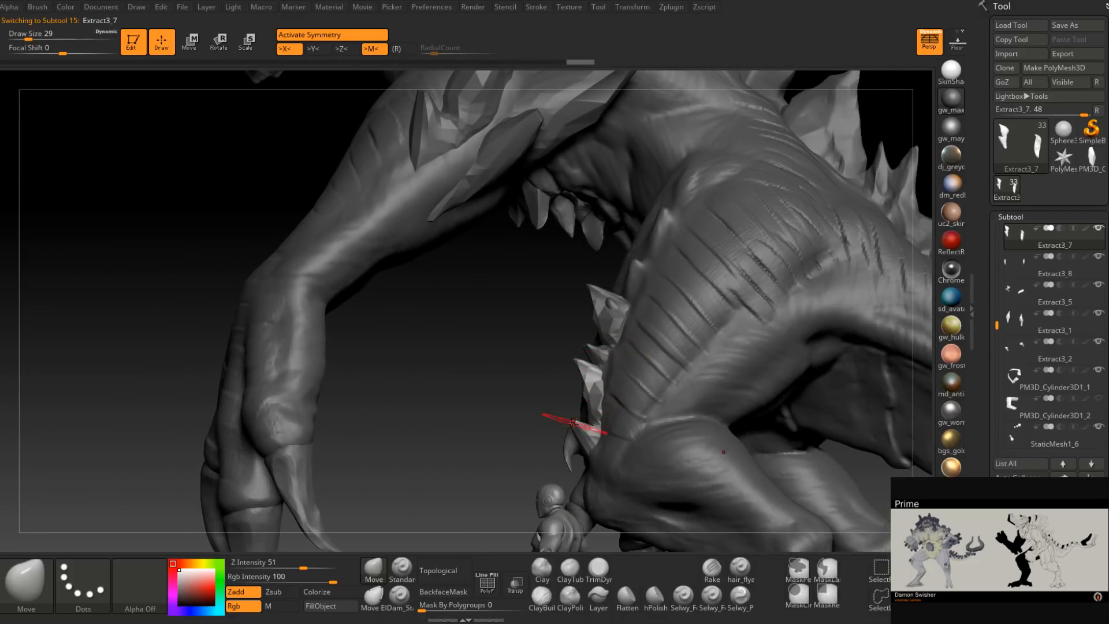
# Select the upper set of thigh spikes and adjust their shape with the Move brush at draw size 27.
pyautogui.moveTo(593, 373)
pyautogui.mouseDown(button='right')
pyautogui.moveTo(592, 324)
pyautogui.moveTo(651, 339)
pyautogui.moveTo(618, 333)
pyautogui.moveTo(591, 304)
pyautogui.moveTo(605, 300)
pyautogui.moveTo(601, 284)
pyautogui.moveTo(627, 279)
pyautogui.moveTo(633, 312)
pyautogui.moveTo(623, 285)
pyautogui.mouseUp(button='right')
pyautogui.keyDown('alt'); pyautogui.click(592, 324); pyautogui.keyUp('alt')
pyautogui.press('space')
pyautogui.press('shift')
pyautogui.moveTo(611, 357)
pyautogui.mouseDown(button='right')
pyautogui.moveTo(550, 330)
pyautogui.moveTo(559, 317)
pyautogui.moveTo(610, 337)
pyautogui.mouseUp(button='right')
pyautogui.press(']')
pyautogui.press('space')
pyautogui.moveTo(608, 342); pyautogui.dragTo(603, 342)
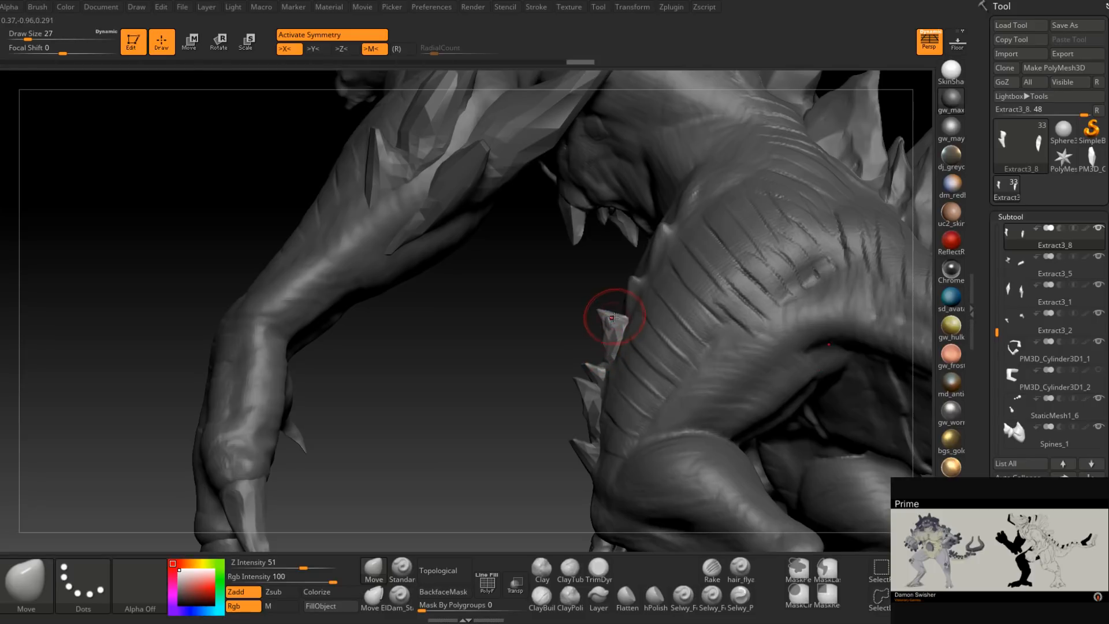
# Quick-save the sculpt and inspect the spike rows along the outer thighs from the side and front.
pyautogui.moveTo(616, 321)
pyautogui.mouseDown(button='right')
pyautogui.moveTo(631, 303)
pyautogui.moveTo(608, 404)
pyautogui.moveTo(639, 384)
pyautogui.moveTo(655, 395)
pyautogui.mouseUp(button='right')
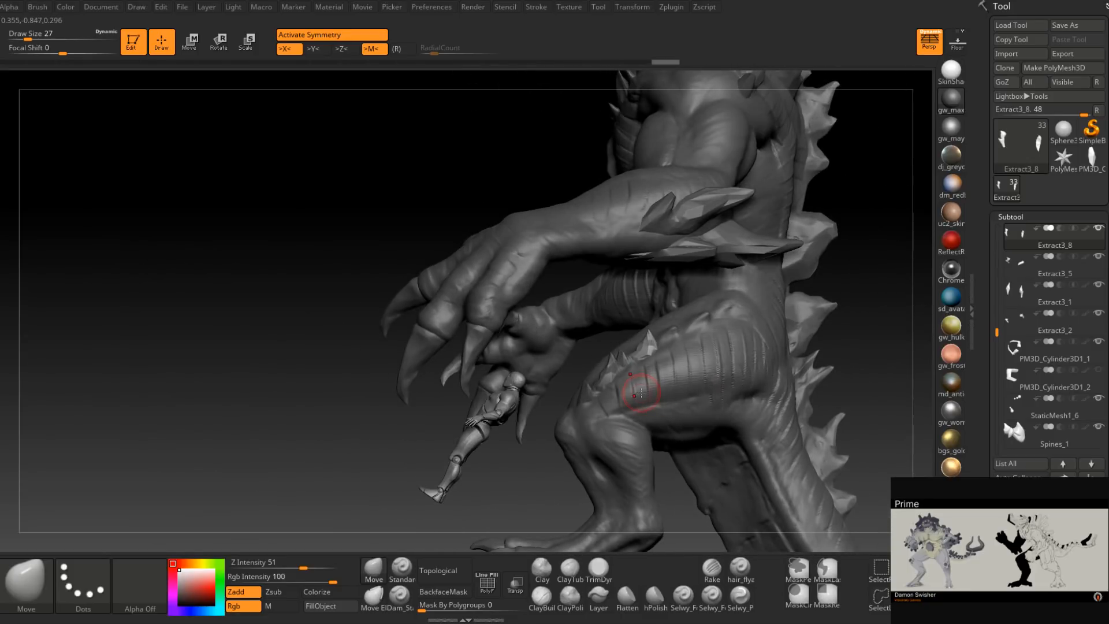
pyautogui.hotkey('ctrl', 's')
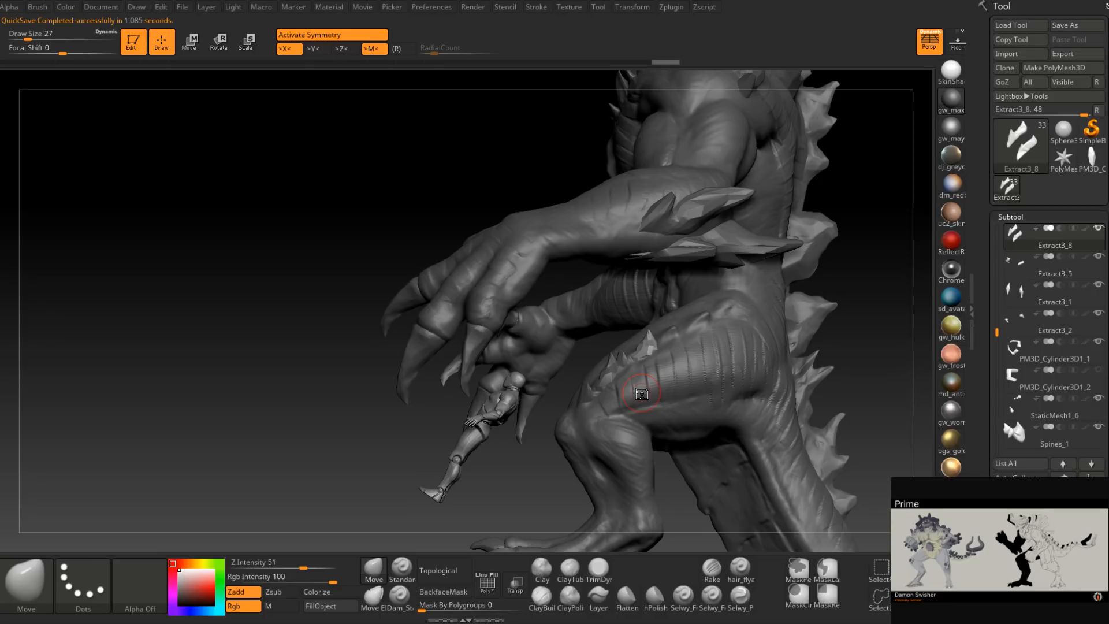
pyautogui.moveTo(641, 393)
pyautogui.mouseDown(button='right')
pyautogui.moveTo(684, 337)
pyautogui.moveTo(714, 350)
pyautogui.moveTo(696, 372)
pyautogui.mouseUp(button='right')
pyautogui.moveTo(601, 369)
pyautogui.mouseDown(button='right')
pyautogui.moveTo(665, 378)
pyautogui.moveTo(634, 380)
pyautogui.mouseUp(button='right')
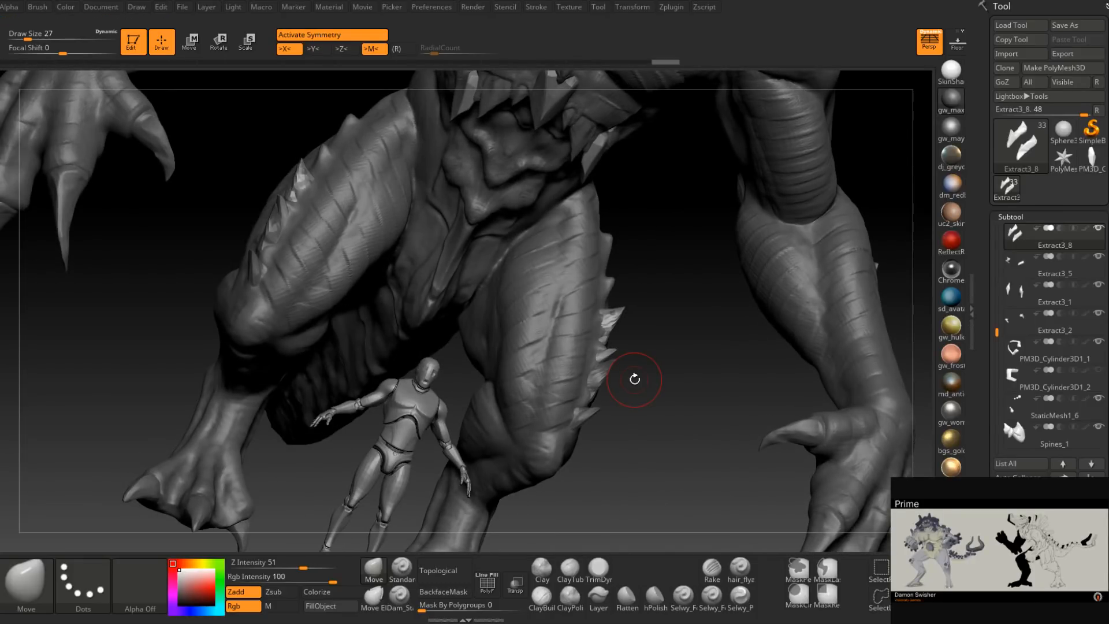
# Duplicate the thigh spikes subtool and shift the copy toward the upper front of the thigh.
pyautogui.moveTo(657, 347); pyautogui.dragTo(583, 346, button='right')
pyautogui.moveTo(689, 339)
pyautogui.mouseDown(button='right')
pyautogui.moveTo(577, 347)
pyautogui.moveTo(585, 376)
pyautogui.moveTo(543, 413)
pyautogui.mouseUp(button='right')
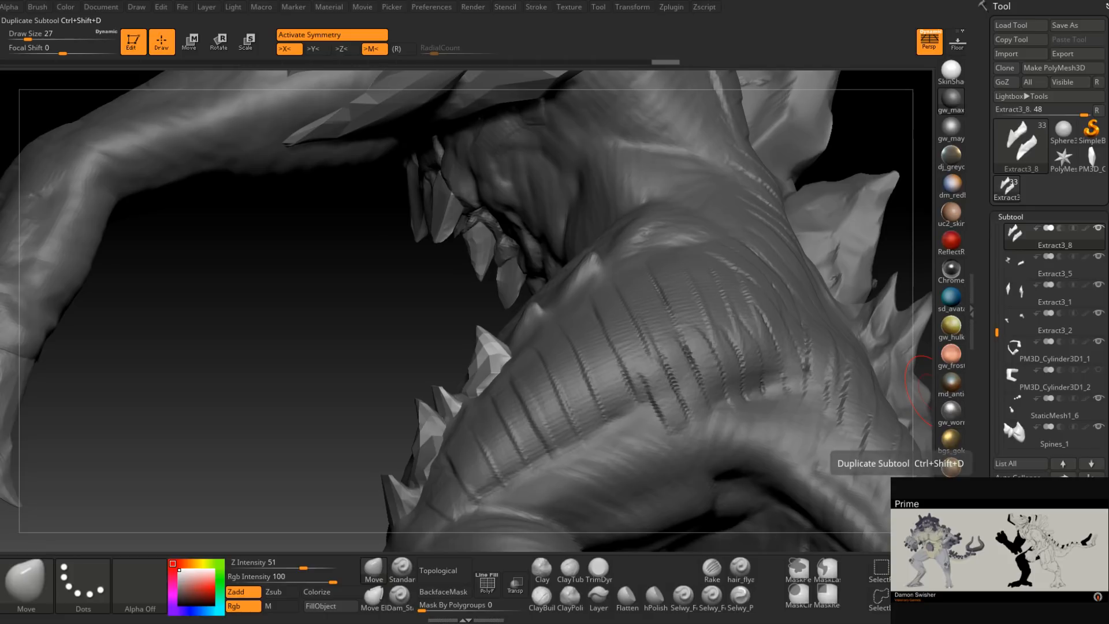
pyautogui.click(1019, 536)
pyautogui.keyDown('ctrl'); pyautogui.moveTo(580, 419); pyautogui.dragTo(376, 161, button='right'); pyautogui.keyUp('ctrl')
pyautogui.press('w')
pyautogui.moveTo(548, 330); pyautogui.dragTo(567, 296)
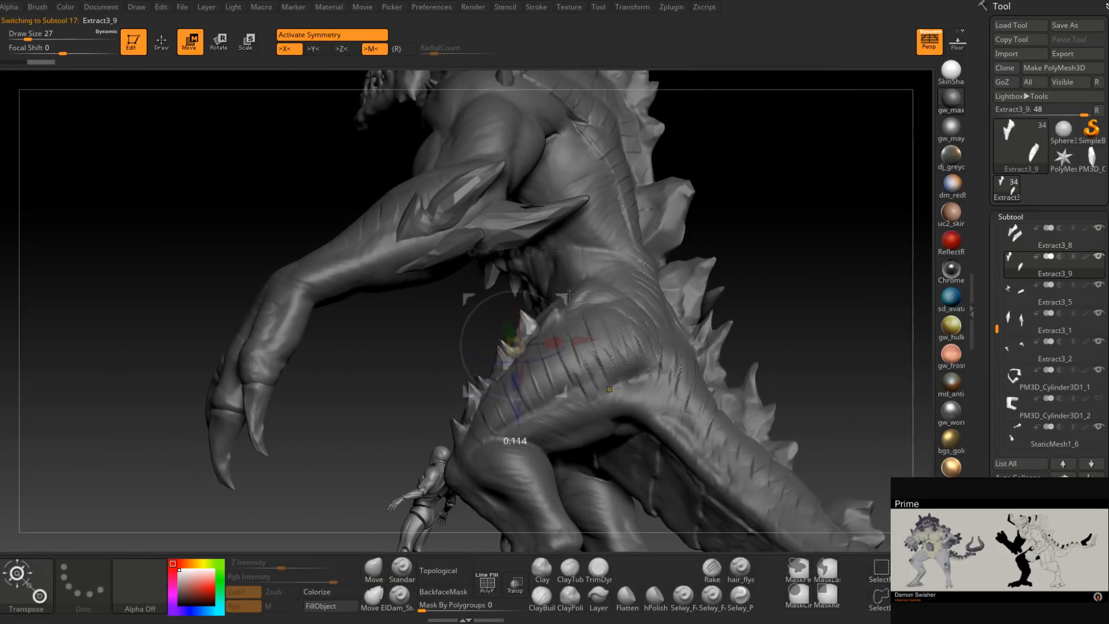
# Adjust the placement and angle of the duplicated spikes to seat them against the upper thigh.
pyautogui.moveTo(571, 306); pyautogui.dragTo(572, 308)
pyautogui.moveTo(574, 315); pyautogui.dragTo(673, 350, button='right')
pyautogui.moveTo(598, 327); pyautogui.dragTo(598, 324)
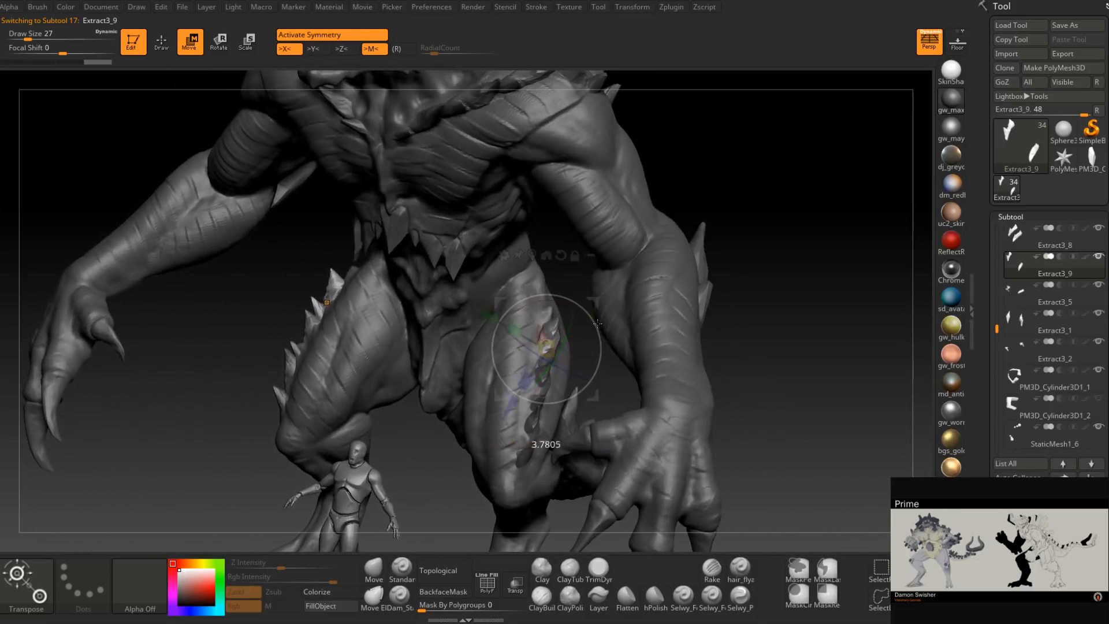
pyautogui.moveTo(610, 312); pyautogui.dragTo(484, 317, button='right')
pyautogui.moveTo(621, 304); pyautogui.dragTo(622, 302)
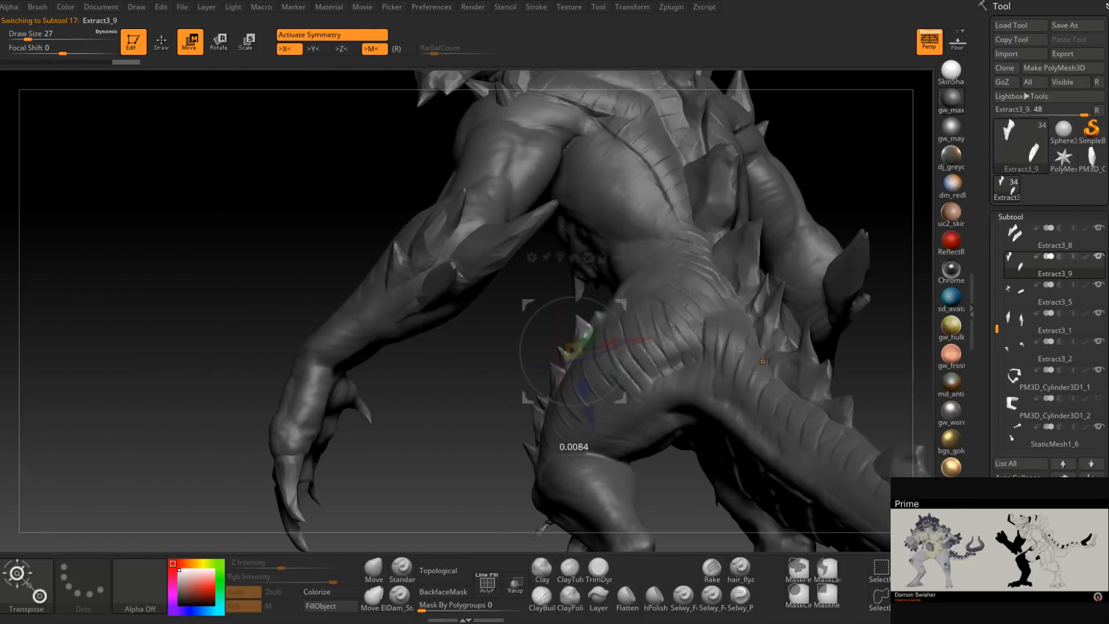
pyautogui.moveTo(627, 295); pyautogui.dragTo(612, 366, button='right')
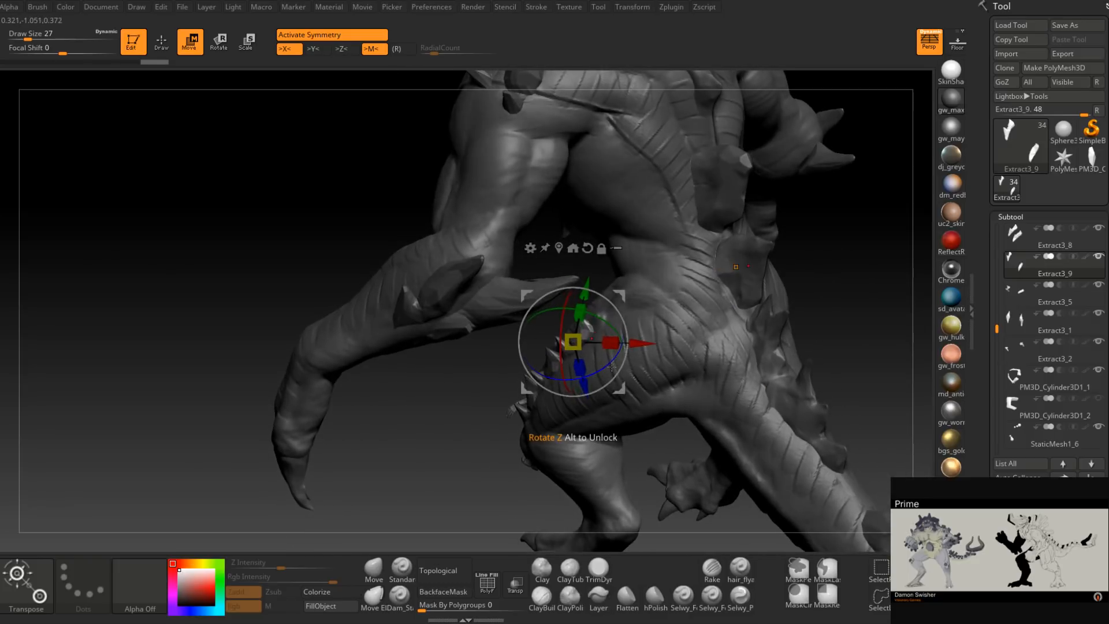
pyautogui.keyDown('ctrl'); pyautogui.moveTo(639, 292); pyautogui.dragTo(640, 267, button='right'); pyautogui.keyUp('ctrl')
pyautogui.moveTo(640, 267); pyautogui.dragTo(569, 293, button='right')
pyautogui.moveTo(537, 284); pyautogui.dragTo(539, 285)
pyautogui.moveTo(540, 283); pyautogui.dragTo(670, 256, button='right')
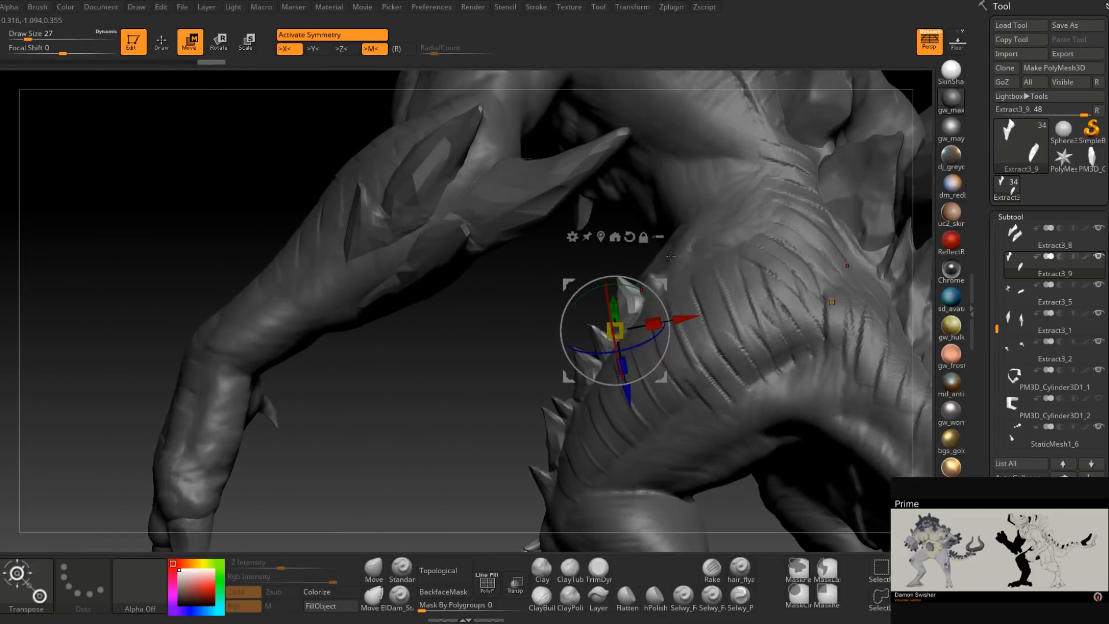
# Reshape the duplicated thigh spikes with the Move brush, working at draw sizes 54 and 46.
pyautogui.click(386, 563)
pyautogui.moveTo(614, 297); pyautogui.dragTo(653, 247, button='right')
pyautogui.press('space')
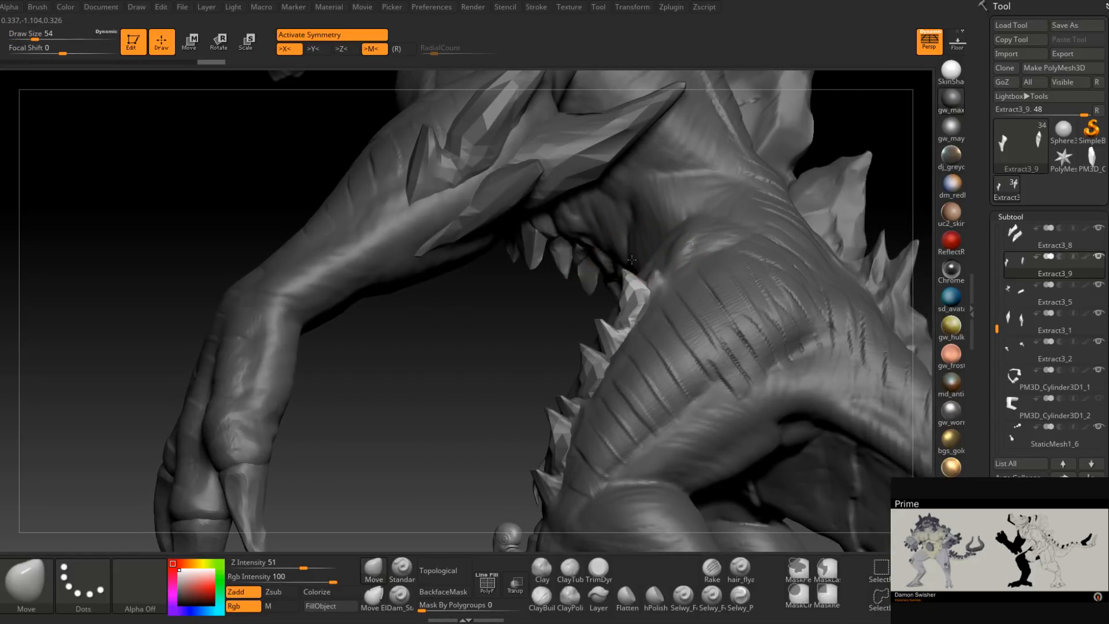
pyautogui.moveTo(676, 284); pyautogui.dragTo(604, 317, button='right')
pyautogui.press('space')
pyautogui.moveTo(602, 328); pyautogui.dragTo(611, 338)
pyautogui.moveTo(612, 340); pyautogui.dragTo(621, 326, button='right')
pyautogui.press('space')
pyautogui.moveTo(617, 336); pyautogui.dragTo(608, 339)
pyautogui.moveTo(612, 354)
pyautogui.mouseDown(button='right')
pyautogui.moveTo(638, 341)
pyautogui.moveTo(666, 371)
pyautogui.moveTo(596, 361)
pyautogui.moveTo(614, 273)
pyautogui.moveTo(644, 294)
pyautogui.moveTo(639, 277)
pyautogui.moveTo(627, 320)
pyautogui.moveTo(514, 444)
pyautogui.mouseUp(button='right')
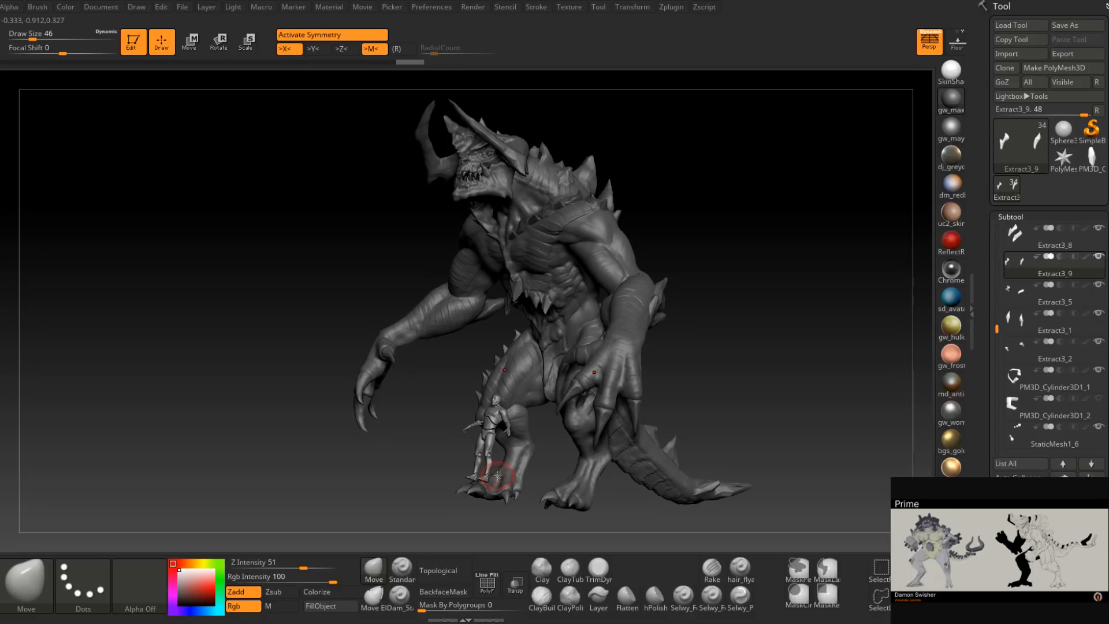
pyautogui.moveTo(497, 476)
pyautogui.mouseDown(button='right')
pyautogui.moveTo(592, 423)
pyautogui.moveTo(623, 359)
pyautogui.moveTo(616, 347)
pyautogui.moveTo(582, 379)
pyautogui.mouseUp(button='right')
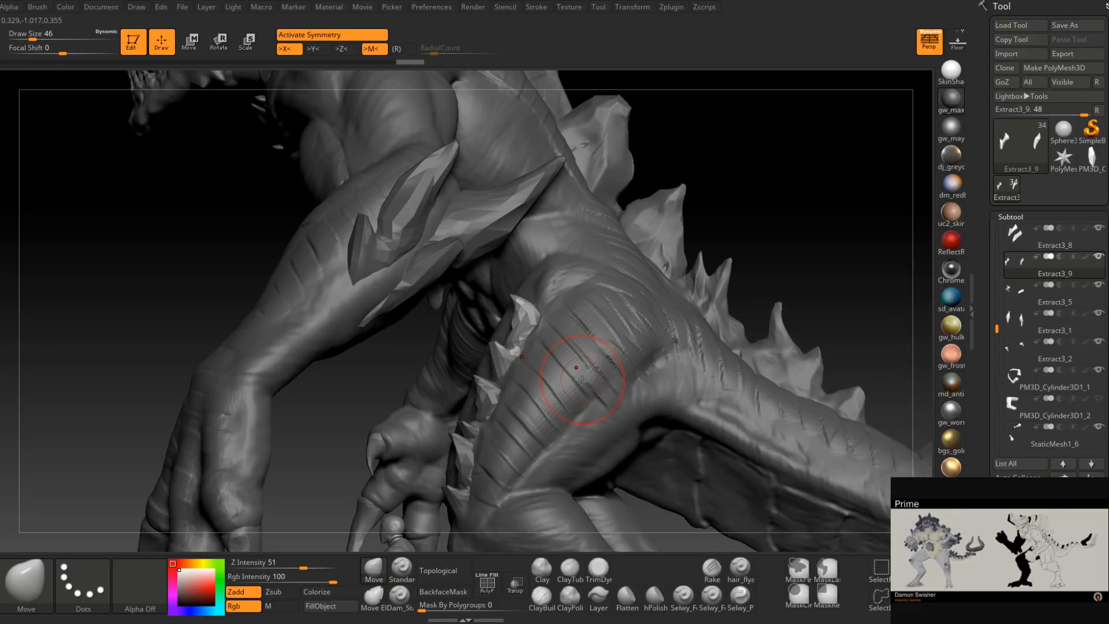
# Select the lower jaw subtool and set its DynaMesh resolution to 1184.
pyautogui.moveTo(610, 374)
pyautogui.keyDown('ctrl'); pyautogui.mouseDown(button='right')
pyautogui.moveTo(609, 334)
pyautogui.moveTo(600, 372)
pyautogui.moveTo(639, 337)
pyautogui.moveTo(507, 383)
pyautogui.moveTo(491, 357)
pyautogui.moveTo(507, 358)
pyautogui.moveTo(480, 345)
pyautogui.moveTo(470, 359)
pyautogui.mouseUp(button='right'); pyautogui.keyUp('ctrl')
pyautogui.keyDown('alt'); pyautogui.click(485, 356); pyautogui.keyUp('alt')
pyautogui.press('space')
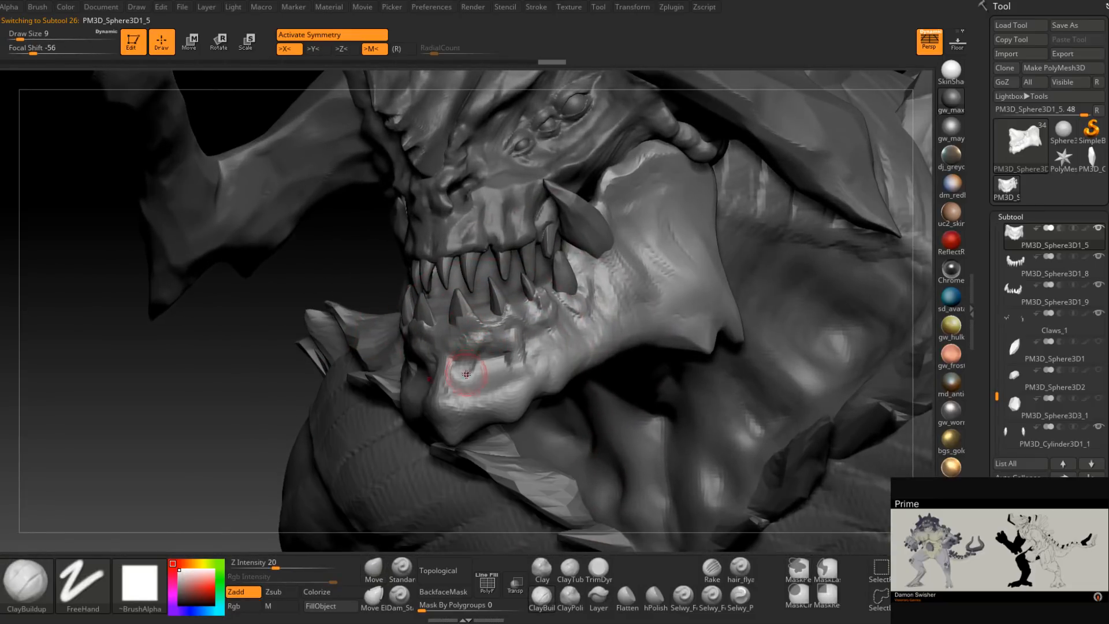
pyautogui.moveTo(478, 369); pyautogui.dragTo(527, 378, button='right')
pyautogui.moveTo(992, 442); pyautogui.dragTo(992, 105)
pyautogui.click(1023, 391)
pyautogui.scroll(4, 1026, 289)
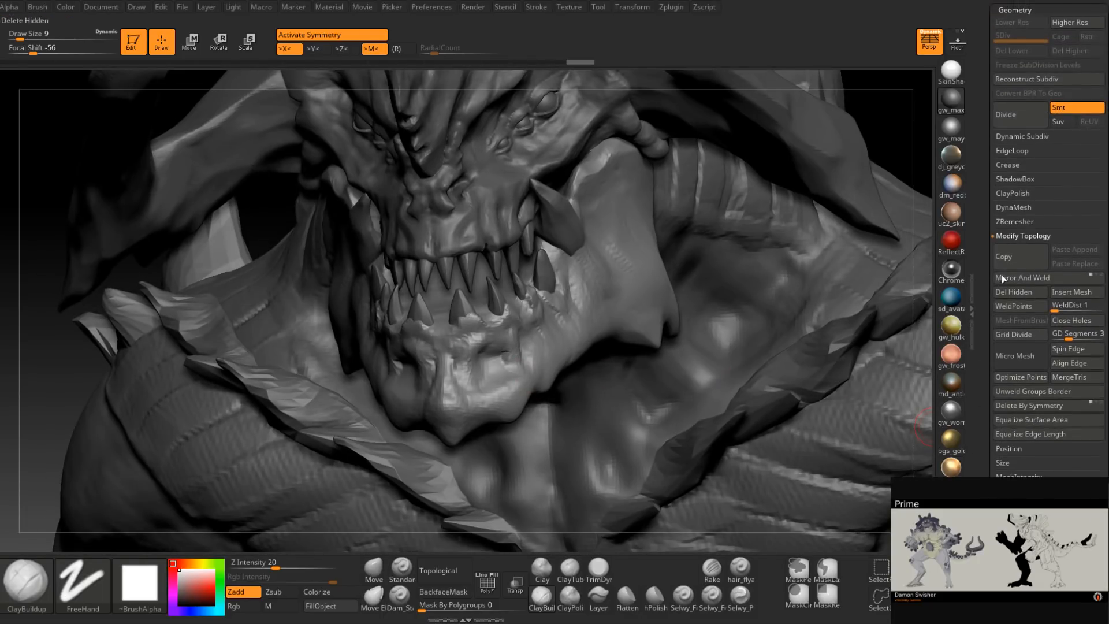
pyautogui.click(1020, 208)
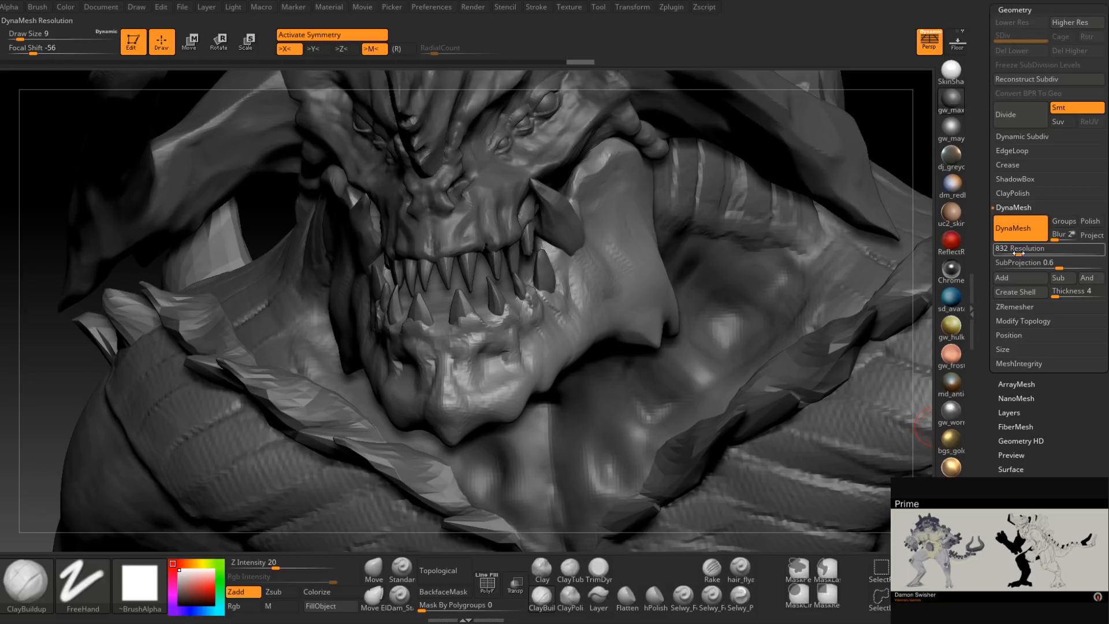
pyautogui.click(753, 297)
pyautogui.keyDown('ctrl'); pyautogui.moveTo(752, 297); pyautogui.dragTo(782, 164, button='right'); pyautogui.keyUp('ctrl')
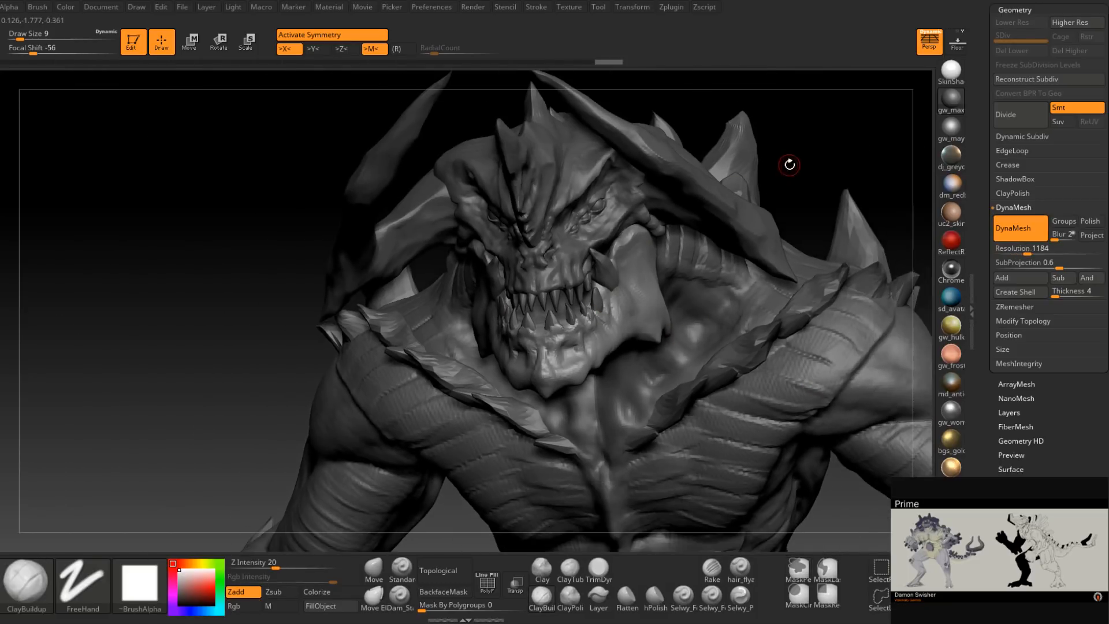
# Build up vertical ridges on the front of the chin below the lower teeth with ClayBuildup at draw sizes 8 and 13.
pyautogui.moveTo(569, 370)
pyautogui.keyDown('ctrl'); pyautogui.mouseDown(button='right')
pyautogui.moveTo(574, 327)
pyautogui.moveTo(517, 336)
pyautogui.moveTo(563, 346)
pyautogui.moveTo(545, 310)
pyautogui.mouseUp(button='right'); pyautogui.keyUp('ctrl')
pyautogui.press('space')
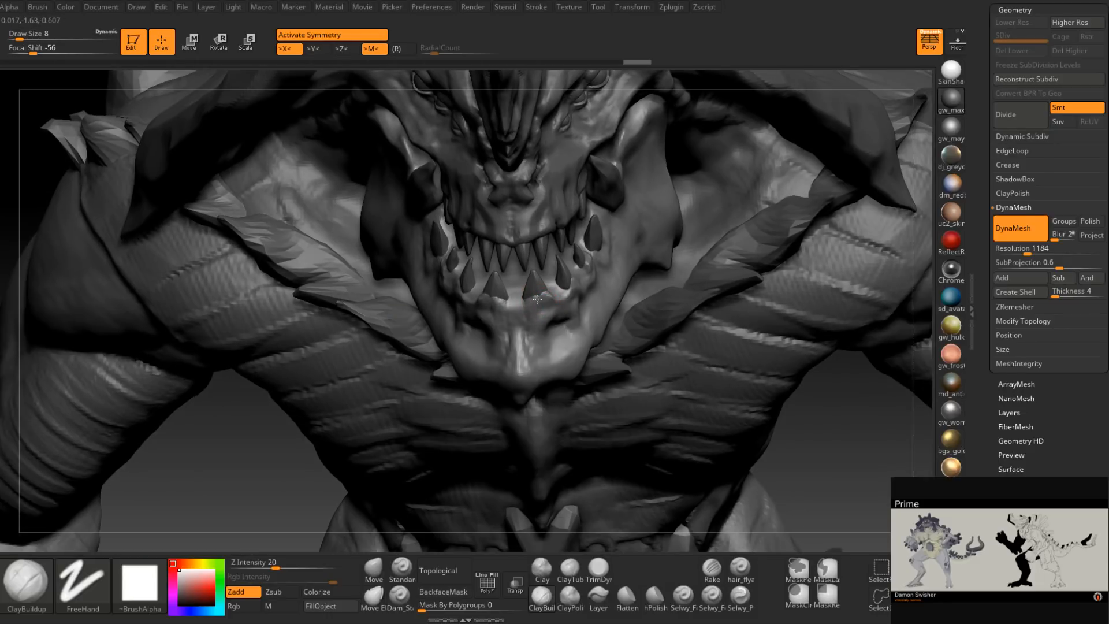
pyautogui.moveTo(544, 298); pyautogui.dragTo(536, 300)
pyautogui.moveTo(542, 295); pyautogui.dragTo(534, 321, button='right')
pyautogui.press('space')
pyautogui.moveTo(531, 321); pyautogui.dragTo(535, 321)
pyautogui.moveTo(532, 339)
pyautogui.mouseDown()
pyautogui.moveTo(532, 313)
pyautogui.moveTo(532, 354)
pyautogui.mouseUp()
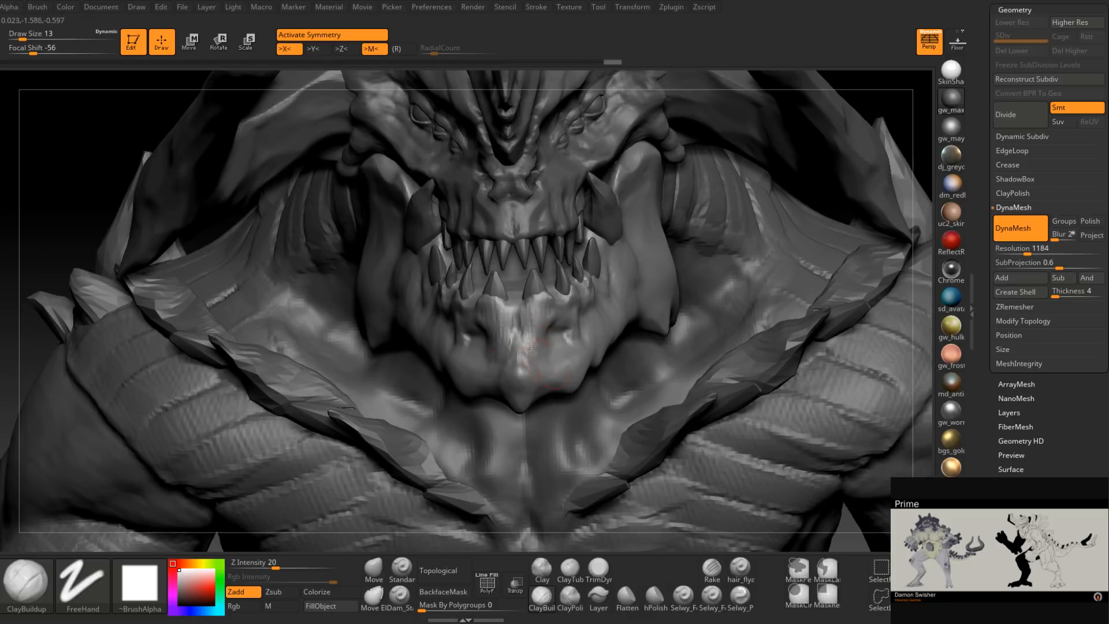
pyautogui.moveTo(545, 298); pyautogui.dragTo(545, 359, button='right')
pyautogui.moveTo(550, 336)
pyautogui.mouseDown()
pyautogui.moveTo(547, 315)
pyautogui.moveTo(557, 355)
pyautogui.moveTo(575, 315)
pyautogui.mouseUp()
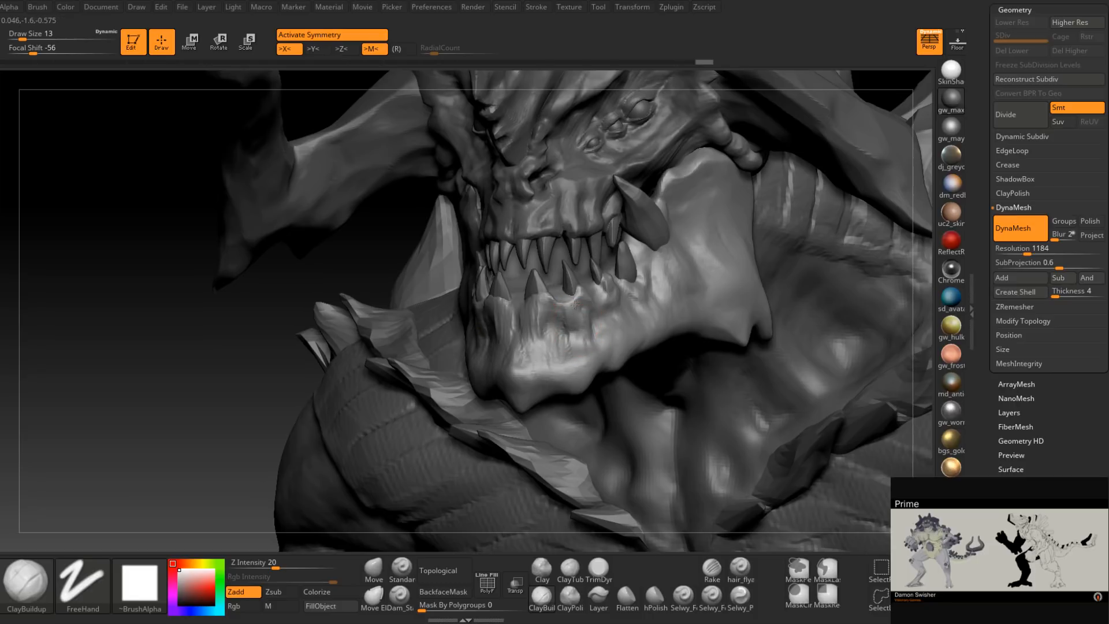
# Sculpt gum detail around the base of the large front lower tooth with ClayBuildup, varying the draw size between 5 and 9.
pyautogui.moveTo(575, 317)
pyautogui.mouseDown(button='right')
pyautogui.moveTo(575, 298)
pyautogui.moveTo(569, 315)
pyautogui.moveTo(557, 301)
pyautogui.moveTo(574, 291)
pyautogui.moveTo(583, 302)
pyautogui.moveTo(574, 312)
pyautogui.moveTo(573, 294)
pyautogui.mouseUp(button='right')
pyautogui.press('[')
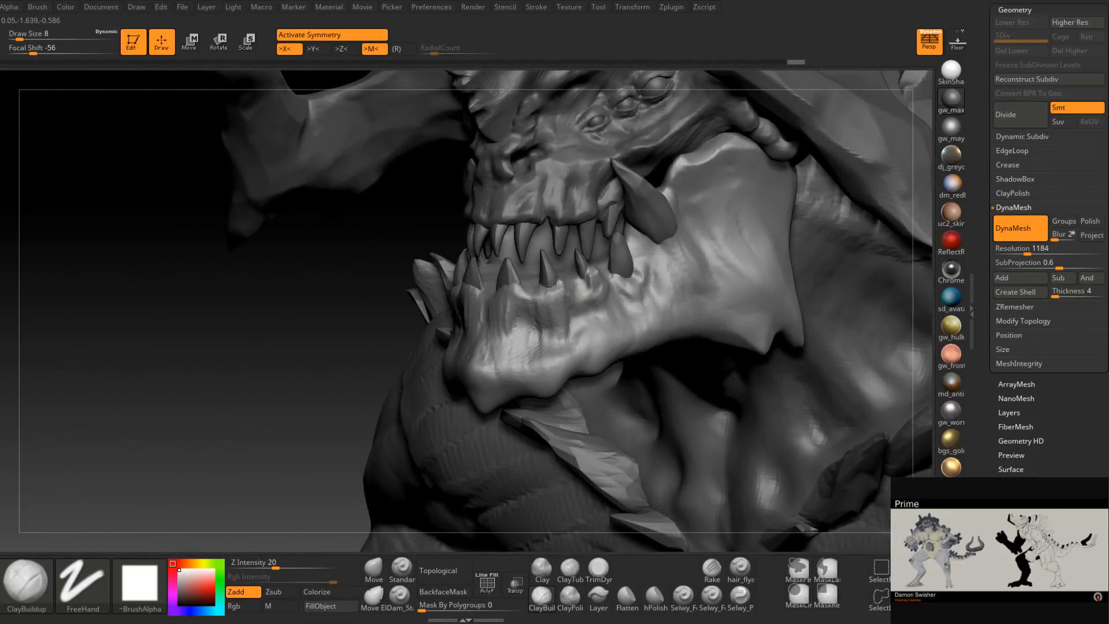
pyautogui.moveTo(540, 290)
pyautogui.mouseDown(button='right')
pyautogui.moveTo(529, 317)
pyautogui.moveTo(560, 295)
pyautogui.moveTo(551, 284)
pyautogui.mouseUp(button='right')
pyautogui.press('[')
pyautogui.press('space')
pyautogui.press(']')
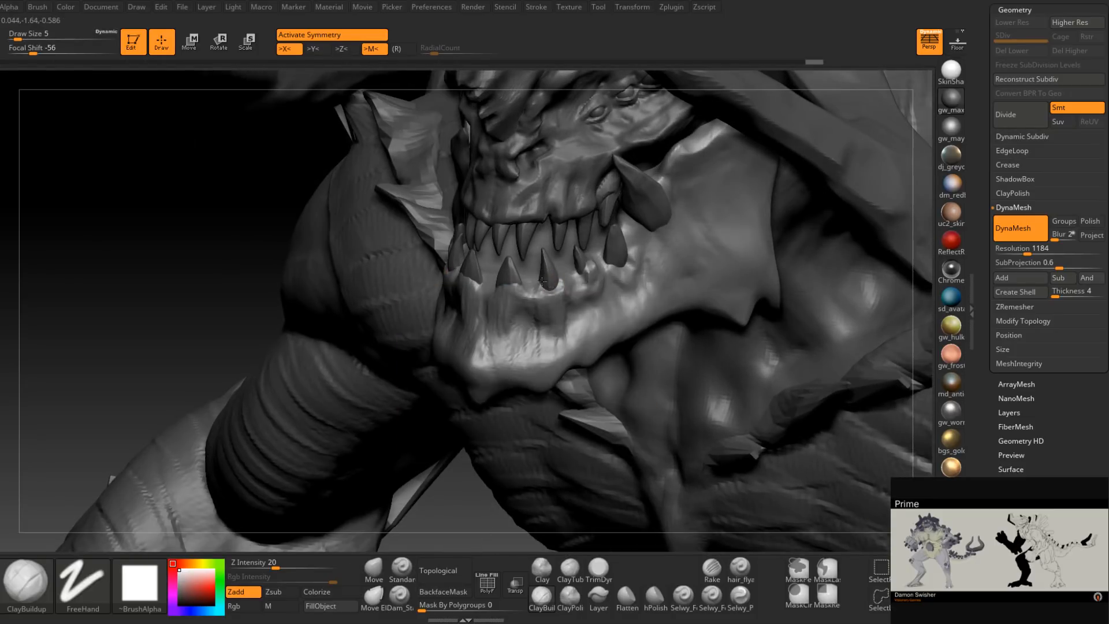
pyautogui.moveTo(545, 290); pyautogui.dragTo(555, 294, button='right')
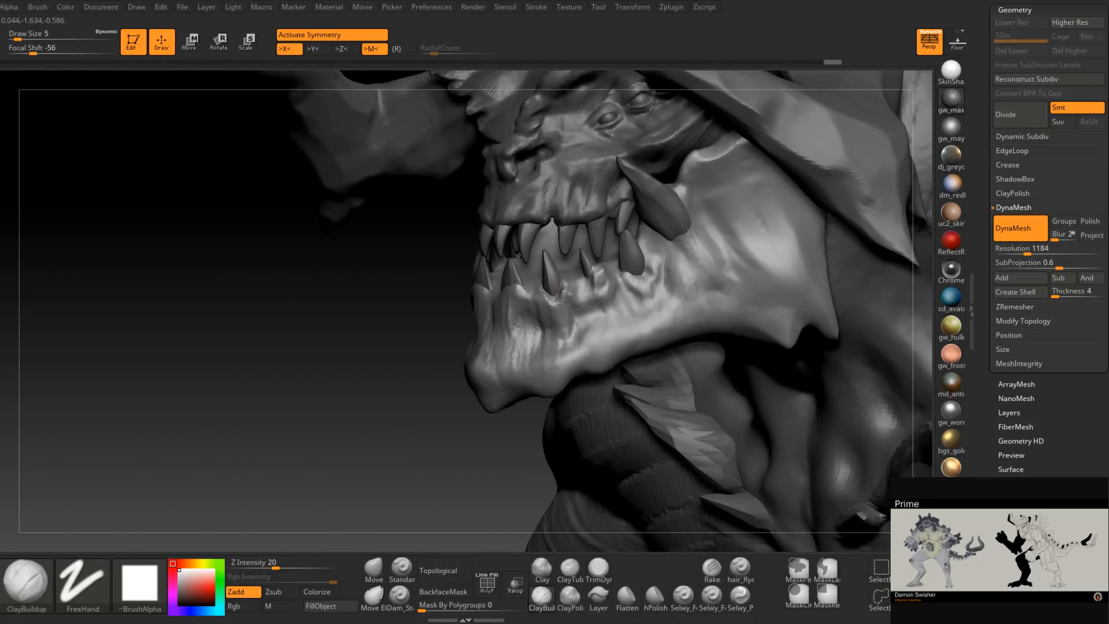
pyautogui.moveTo(555, 297); pyautogui.dragTo(540, 295, button='right')
pyautogui.press('space')
pyautogui.moveTo(561, 300); pyautogui.dragTo(563, 300)
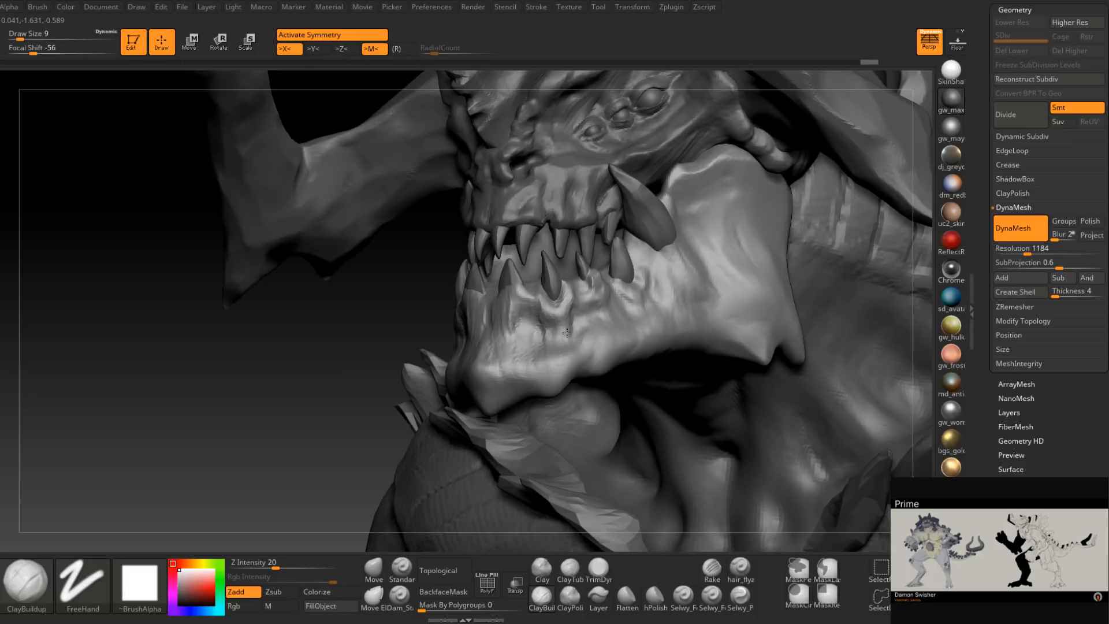
# Refine the bony ridges running down the jaw beneath the large lower tooth with ClayBuildup at draw size 7.
pyautogui.moveTo(567, 320); pyautogui.dragTo(559, 318, button='right')
pyautogui.press('space')
pyautogui.moveTo(562, 319); pyautogui.dragTo(565, 320)
pyautogui.moveTo(576, 317); pyautogui.dragTo(553, 315, button='right')
pyautogui.press('space')
pyautogui.moveTo(558, 316); pyautogui.dragTo(553, 316)
pyautogui.moveTo(547, 302); pyautogui.dragTo(551, 307)
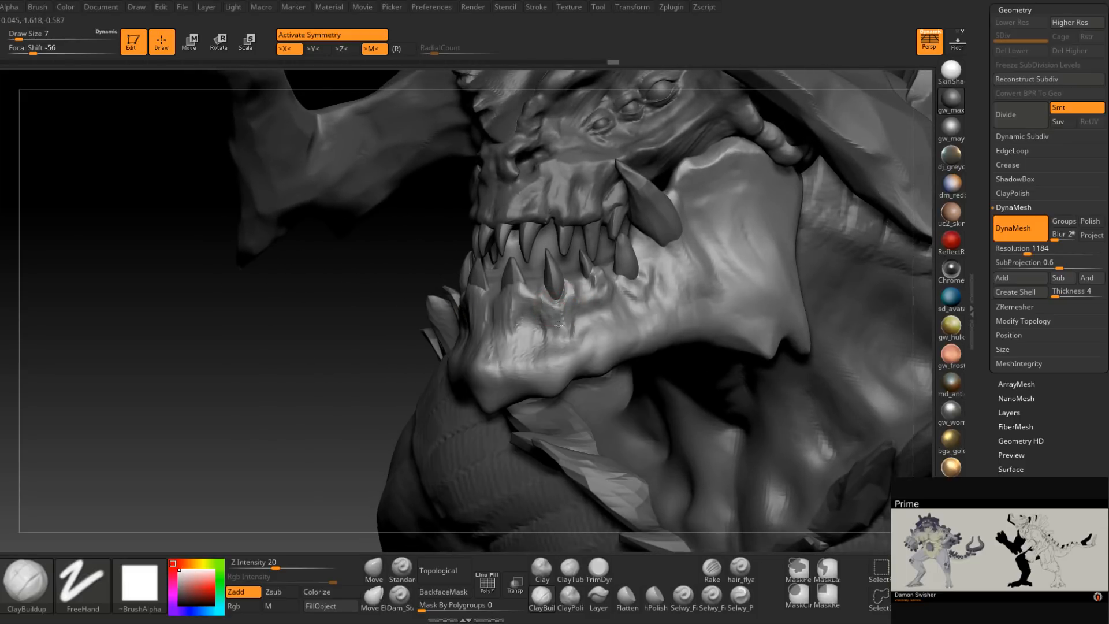
pyautogui.moveTo(587, 323); pyautogui.dragTo(568, 318, button='right')
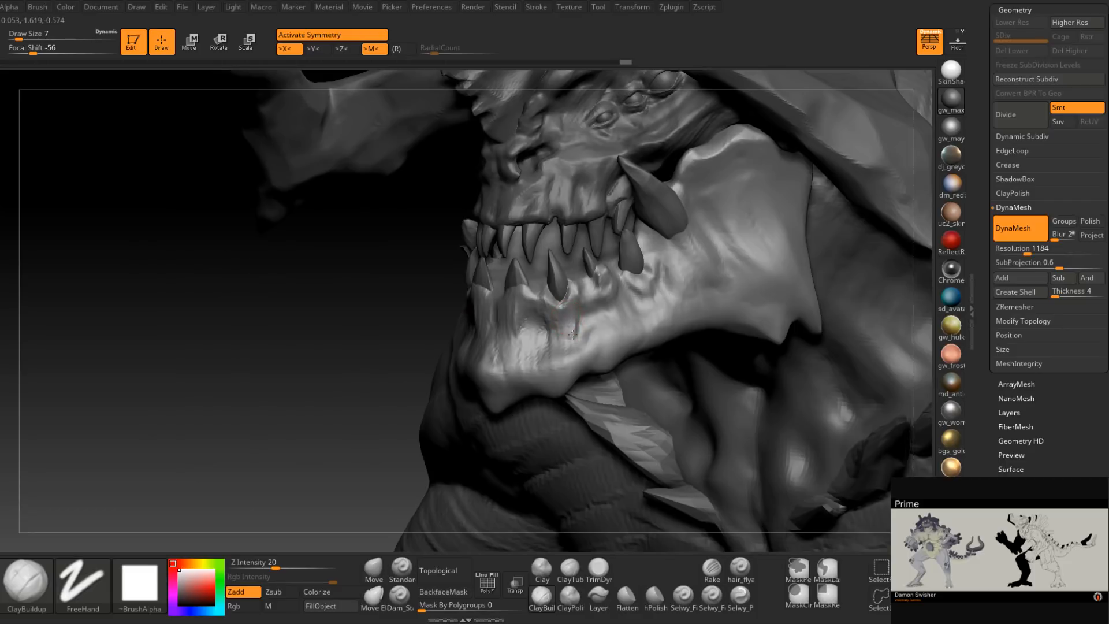
pyautogui.moveTo(579, 324); pyautogui.dragTo(582, 336)
# Extend the gum and root detail to the smaller lower teeth along the jaw's side, raising the draw size to 12.
pyautogui.moveTo(587, 325); pyautogui.dragTo(569, 315, button='right')
pyautogui.press('space')
pyautogui.moveTo(568, 315); pyautogui.dragTo(593, 290)
pyautogui.moveTo(592, 289)
pyautogui.mouseDown(button='right')
pyautogui.moveTo(606, 278)
pyautogui.moveTo(599, 254)
pyautogui.moveTo(571, 275)
pyautogui.moveTo(532, 276)
pyautogui.mouseUp(button='right')
pyautogui.press('space')
pyautogui.moveTo(532, 280); pyautogui.dragTo(525, 280)
pyautogui.moveTo(532, 280)
pyautogui.mouseDown(button='right')
pyautogui.moveTo(550, 330)
pyautogui.moveTo(584, 326)
pyautogui.moveTo(539, 302)
pyautogui.mouseUp(button='right')
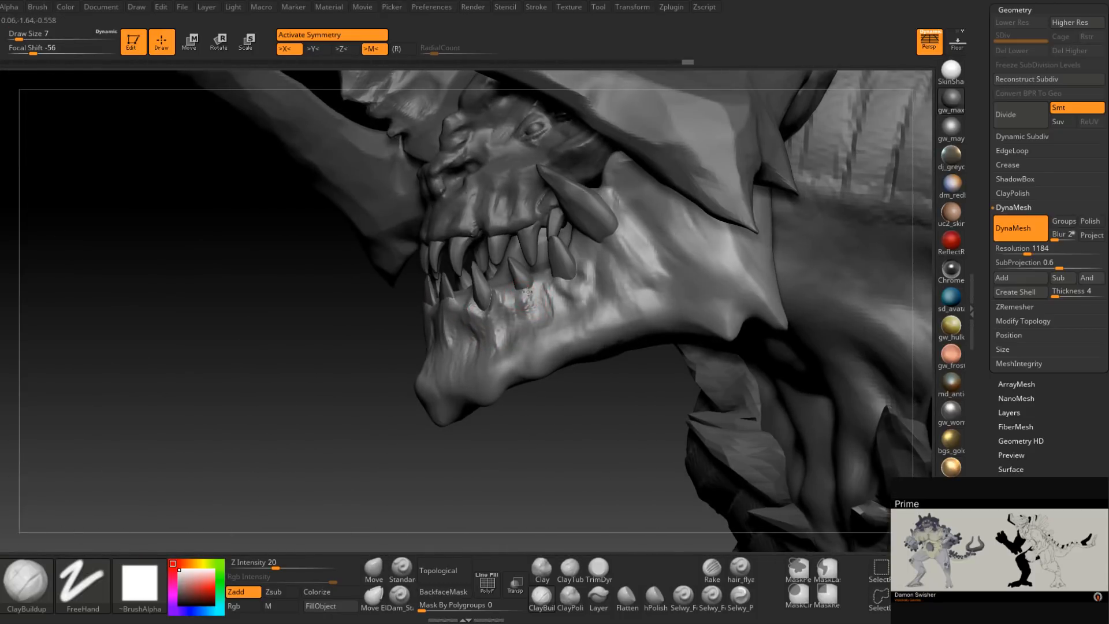
pyautogui.moveTo(533, 314)
pyautogui.mouseDown(button='right')
pyautogui.moveTo(525, 294)
pyautogui.moveTo(538, 316)
pyautogui.moveTo(547, 302)
pyautogui.moveTo(537, 314)
pyautogui.mouseUp(button='right')
pyautogui.press('space')
pyautogui.moveTo(537, 314); pyautogui.dragTo(541, 314)
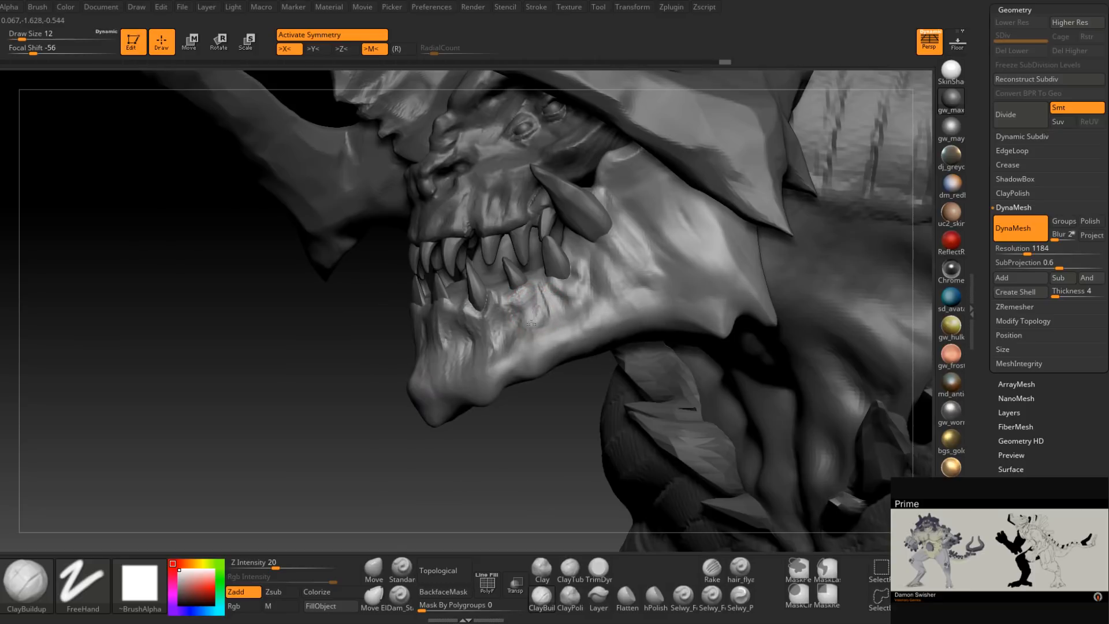
# Build up bony ridges on the side of the lower jaw below the rear teeth with ClayBuildup at draw size 12.
pyautogui.moveTo(535, 336)
pyautogui.mouseDown(button='right')
pyautogui.moveTo(516, 342)
pyautogui.moveTo(524, 354)
pyautogui.mouseUp(button='right')
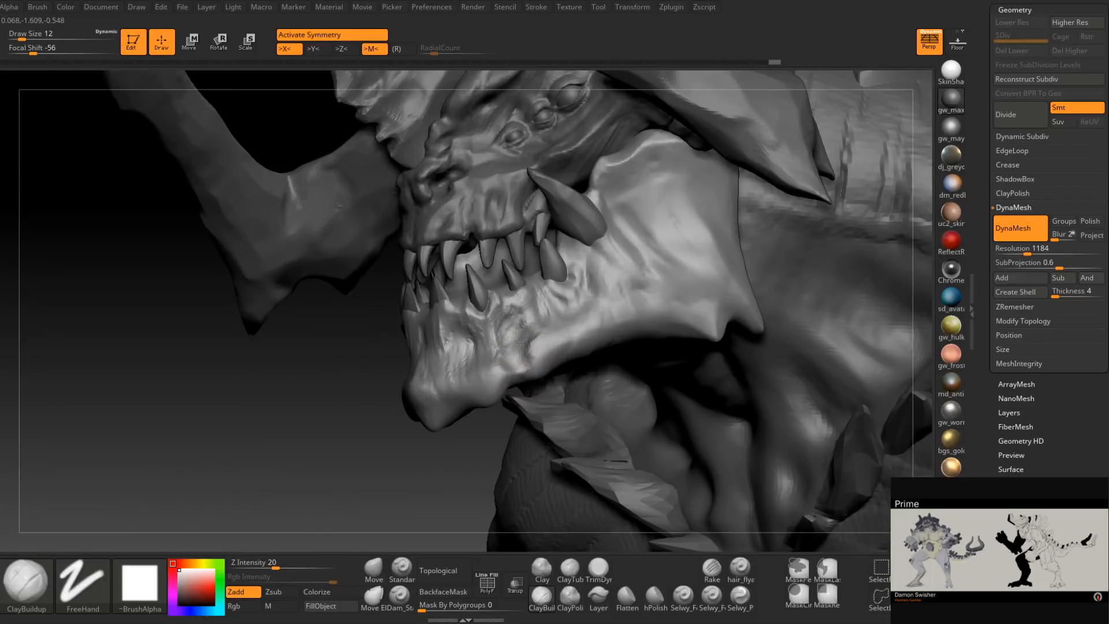
pyautogui.moveTo(533, 361); pyautogui.dragTo(553, 307, button='right')
pyautogui.moveTo(551, 307)
pyautogui.mouseDown()
pyautogui.moveTo(545, 296)
pyautogui.moveTo(563, 323)
pyautogui.moveTo(542, 344)
pyautogui.moveTo(533, 299)
pyautogui.mouseUp()
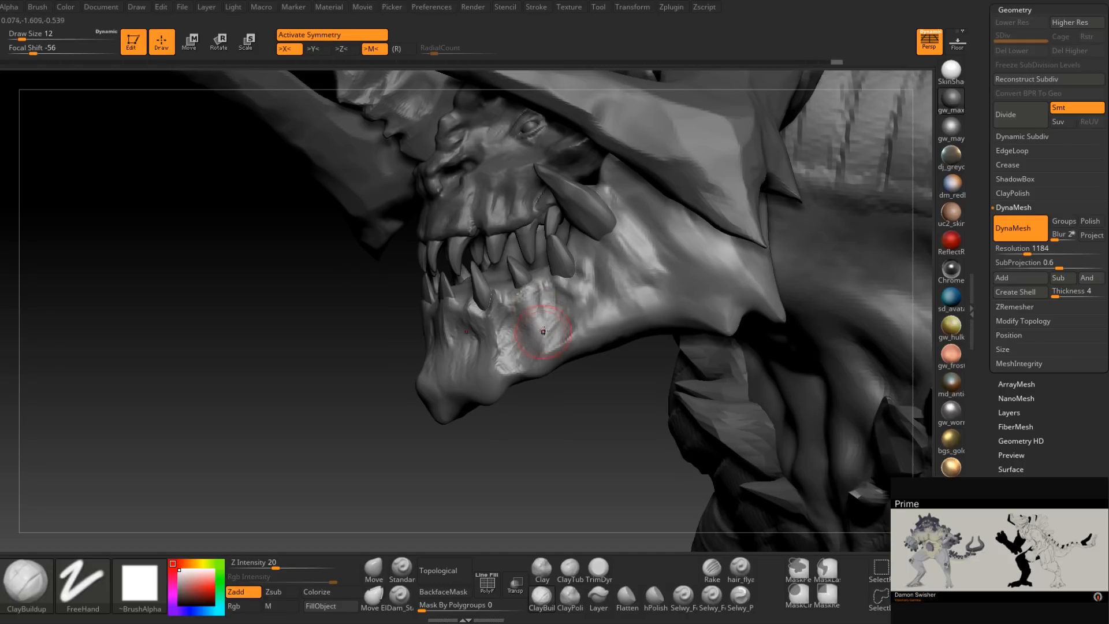
pyautogui.moveTo(541, 337); pyautogui.dragTo(566, 285, button='right')
pyautogui.moveTo(559, 305); pyautogui.dragTo(569, 314)
pyautogui.moveTo(569, 313); pyautogui.dragTo(540, 322, button='right')
pyautogui.moveTo(570, 294); pyautogui.dragTo(563, 330)
pyautogui.moveTo(561, 342)
pyautogui.mouseDown(button='right')
pyautogui.moveTo(553, 353)
pyautogui.moveTo(572, 342)
pyautogui.mouseUp(button='right')
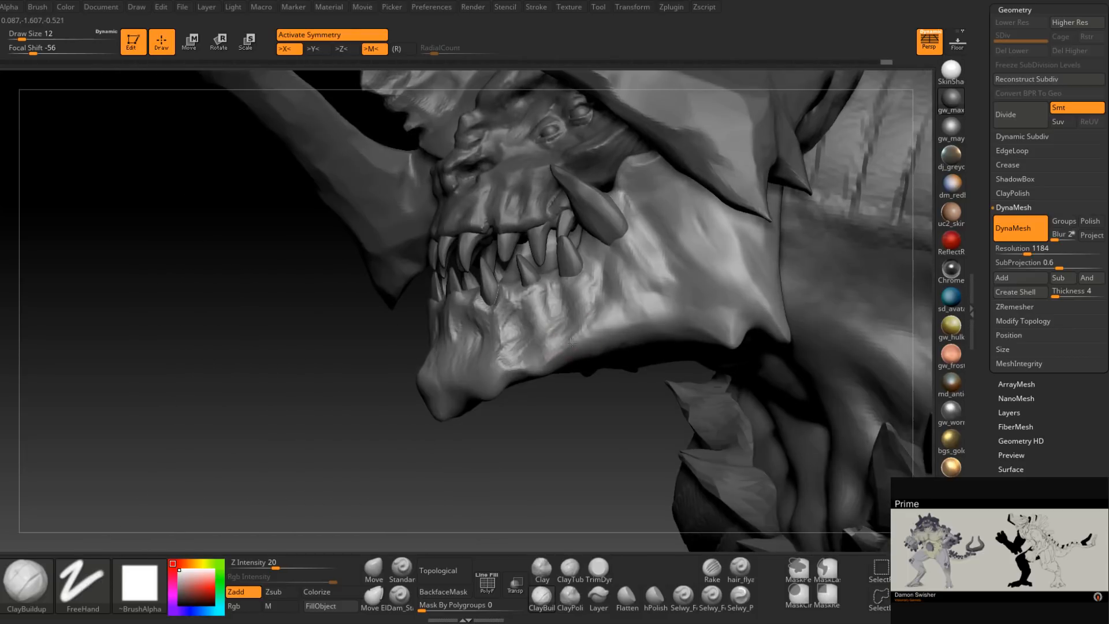
pyautogui.moveTo(593, 328); pyautogui.dragTo(595, 318)
pyautogui.moveTo(595, 319)
pyautogui.mouseDown(button='right')
pyautogui.moveTo(566, 384)
pyautogui.moveTo(541, 357)
pyautogui.moveTo(502, 343)
pyautogui.mouseUp(button='right')
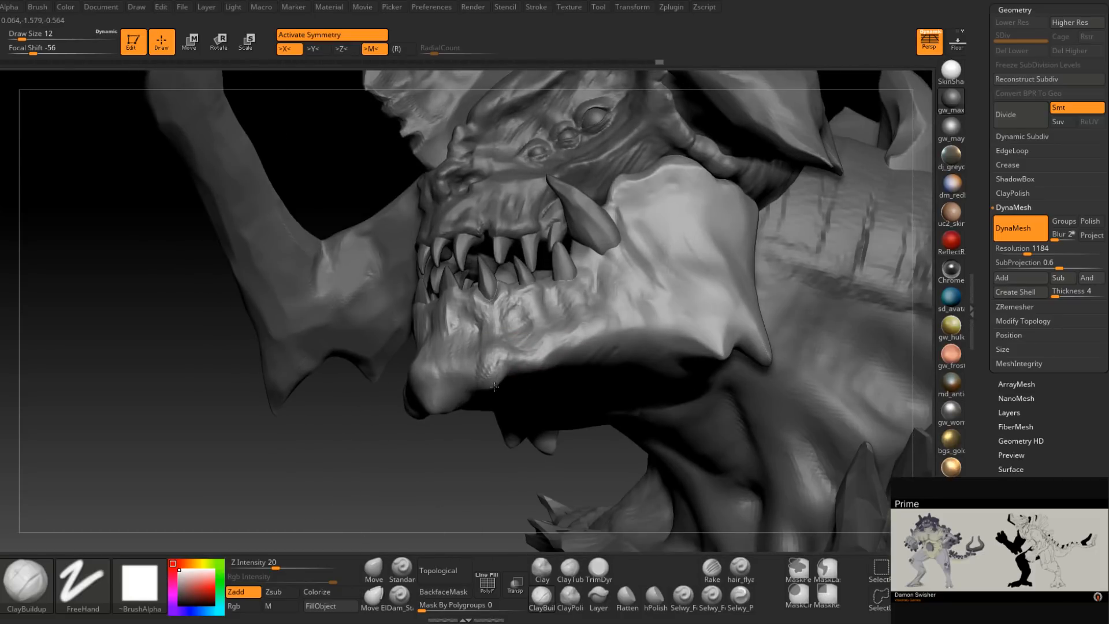
# Sculpt wrinkled ridges across the underside of the lower jaw with ClayBuildup, raising the draw size to 25.
pyautogui.moveTo(491, 359); pyautogui.dragTo(455, 391, button='right')
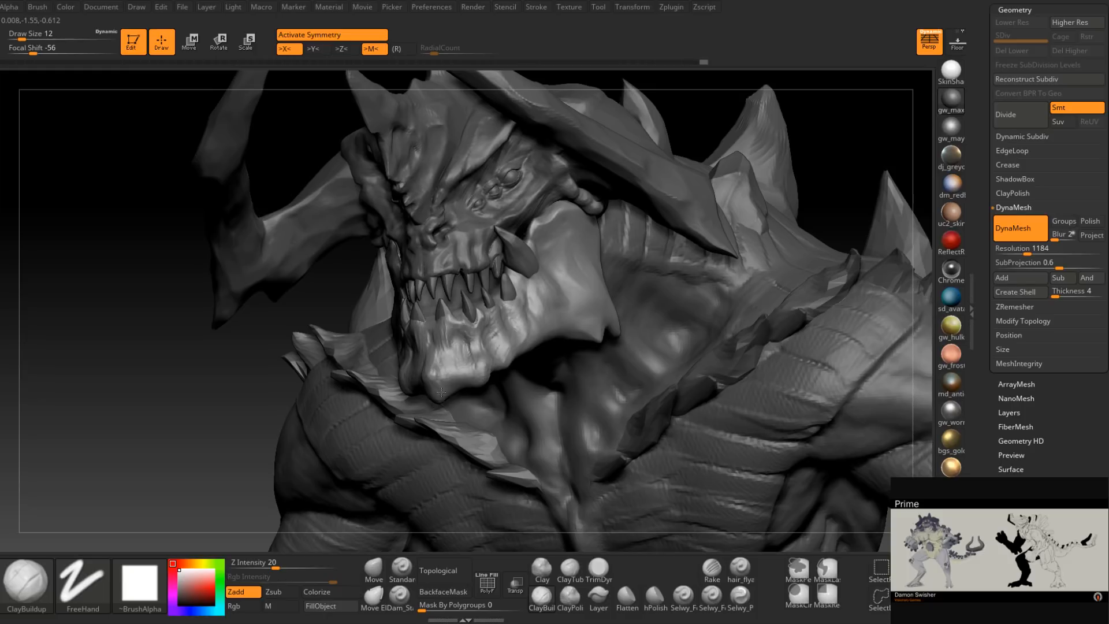
pyautogui.moveTo(433, 375)
pyautogui.mouseDown(button='right')
pyautogui.moveTo(447, 381)
pyautogui.moveTo(449, 402)
pyautogui.mouseUp(button='right')
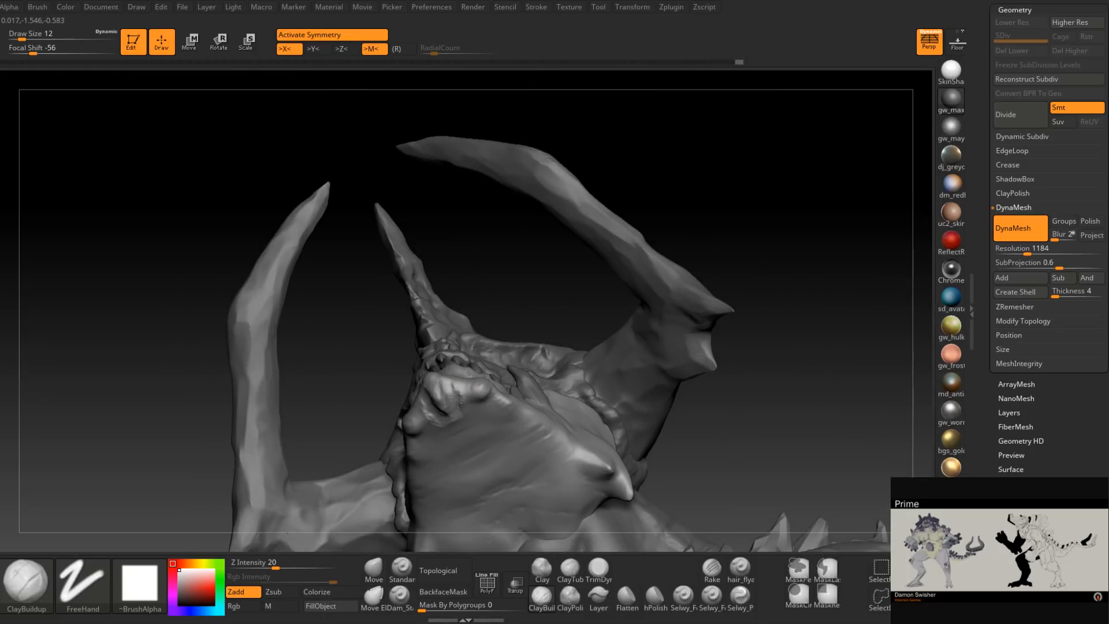
pyautogui.moveTo(462, 414)
pyautogui.mouseDown(button='right')
pyautogui.moveTo(495, 314)
pyautogui.moveTo(527, 417)
pyautogui.mouseUp(button='right')
pyautogui.rightClick(528, 419)
pyautogui.moveTo(525, 420)
pyautogui.mouseDown()
pyautogui.moveTo(520, 432)
pyautogui.moveTo(546, 423)
pyautogui.moveTo(517, 427)
pyautogui.moveTo(537, 446)
pyautogui.moveTo(526, 460)
pyautogui.moveTo(529, 430)
pyautogui.moveTo(466, 364)
pyautogui.mouseUp()
pyautogui.moveTo(514, 373); pyautogui.dragTo(491, 359, button='right')
pyautogui.press('space')
pyautogui.moveTo(495, 365)
pyautogui.mouseDown()
pyautogui.moveTo(459, 350)
pyautogui.moveTo(503, 390)
pyautogui.mouseUp()
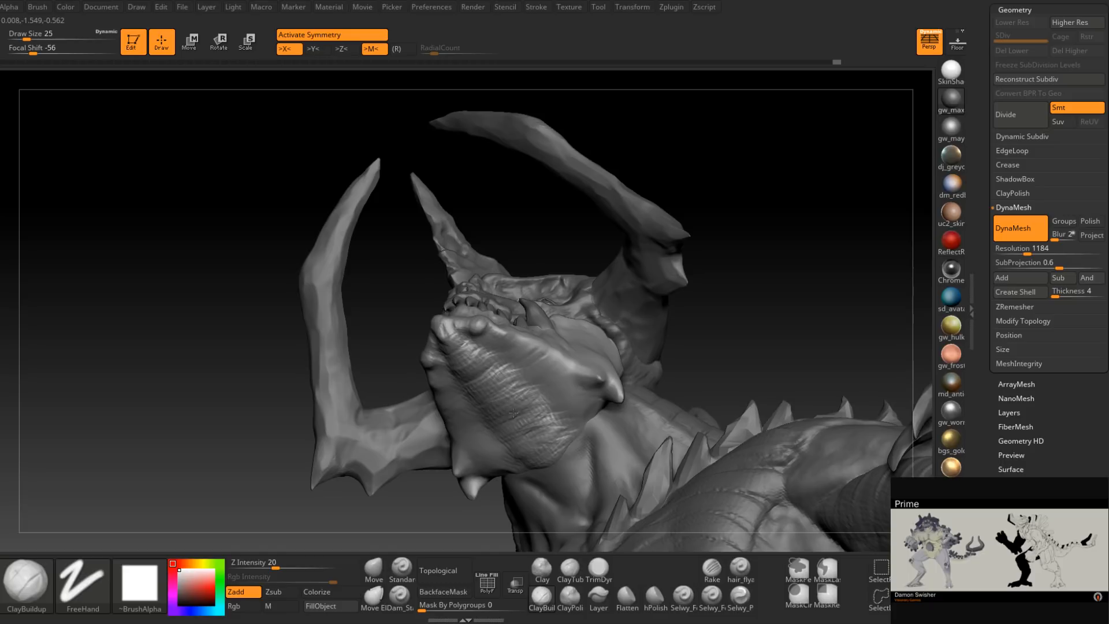
# Continue the ridged texture along the outer part of the jaw's underside with ClayBuildup at draw size 20.
pyautogui.moveTo(527, 445)
pyautogui.mouseDown(button='right')
pyautogui.moveTo(520, 383)
pyautogui.moveTo(510, 400)
pyautogui.moveTo(508, 379)
pyautogui.mouseUp(button='right')
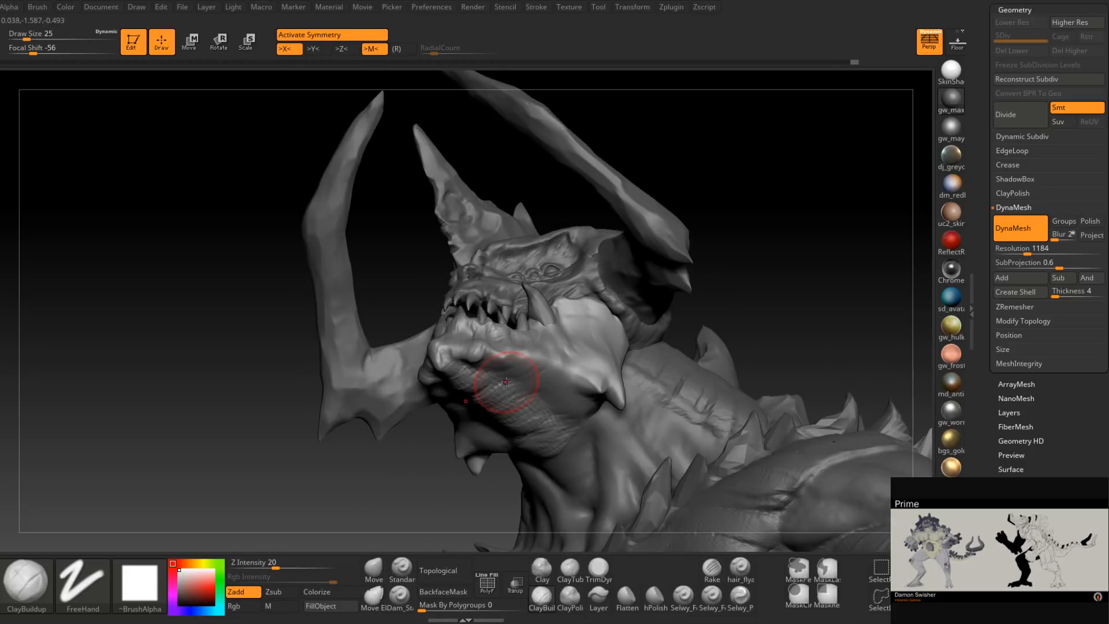
pyautogui.press('space')
pyautogui.moveTo(506, 378)
pyautogui.mouseDown()
pyautogui.moveTo(550, 397)
pyautogui.moveTo(550, 421)
pyautogui.moveTo(562, 425)
pyautogui.mouseUp()
pyautogui.moveTo(562, 424); pyautogui.dragTo(547, 373, button='right')
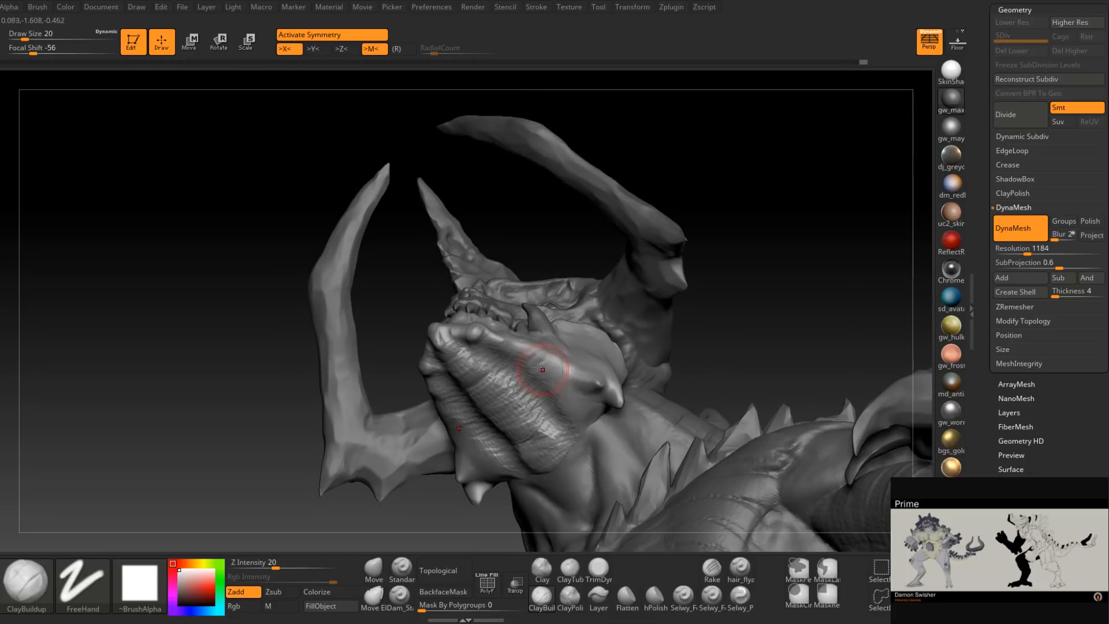
pyautogui.moveTo(502, 358)
pyautogui.mouseDown()
pyautogui.moveTo(540, 370)
pyautogui.moveTo(576, 407)
pyautogui.mouseUp()
pyautogui.moveTo(595, 410)
pyautogui.mouseDown(button='right')
pyautogui.moveTo(578, 384)
pyautogui.moveTo(598, 400)
pyautogui.moveTo(592, 411)
pyautogui.mouseUp(button='right')
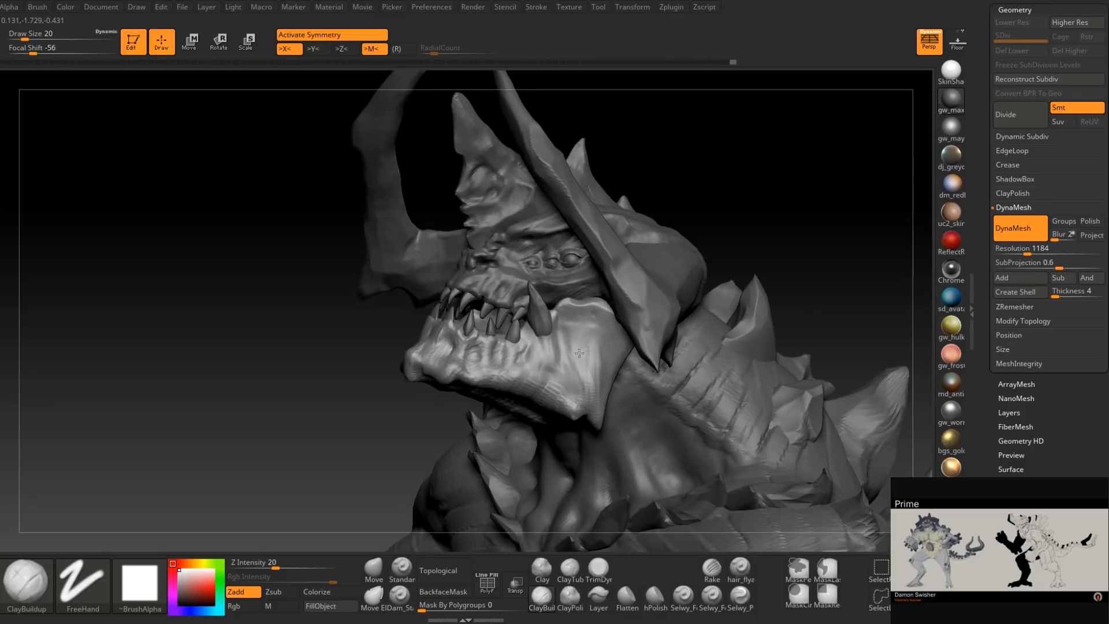
# Sculpt vertical striations down the broad rear plate of the lower jaw with repeated ClayBuildup strokes at draw size 20.
pyautogui.moveTo(570, 365)
pyautogui.mouseDown(button='right')
pyautogui.moveTo(573, 396)
pyautogui.moveTo(560, 367)
pyautogui.moveTo(578, 368)
pyautogui.mouseUp(button='right')
pyautogui.moveTo(571, 350); pyautogui.dragTo(572, 376)
pyautogui.moveTo(567, 407); pyautogui.dragTo(573, 367, button='right')
pyautogui.moveTo(572, 361); pyautogui.dragTo(572, 383)
pyautogui.moveTo(572, 399); pyautogui.dragTo(569, 367, button='right')
pyautogui.moveTo(573, 364); pyautogui.dragTo(572, 392)
pyautogui.moveTo(572, 393); pyautogui.dragTo(573, 375, button='right')
pyautogui.moveTo(572, 373); pyautogui.dragTo(569, 402)
pyautogui.moveTo(569, 402); pyautogui.dragTo(563, 393, button='right')
pyautogui.moveTo(567, 375); pyautogui.dragTo(570, 401)
pyautogui.moveTo(570, 398); pyautogui.dragTo(577, 375, button='right')
pyautogui.moveTo(579, 367); pyautogui.dragTo(579, 395)
pyautogui.moveTo(580, 392)
pyautogui.mouseDown(button='right')
pyautogui.moveTo(601, 390)
pyautogui.moveTo(609, 369)
pyautogui.moveTo(566, 368)
pyautogui.moveTo(576, 349)
pyautogui.mouseUp(button='right')
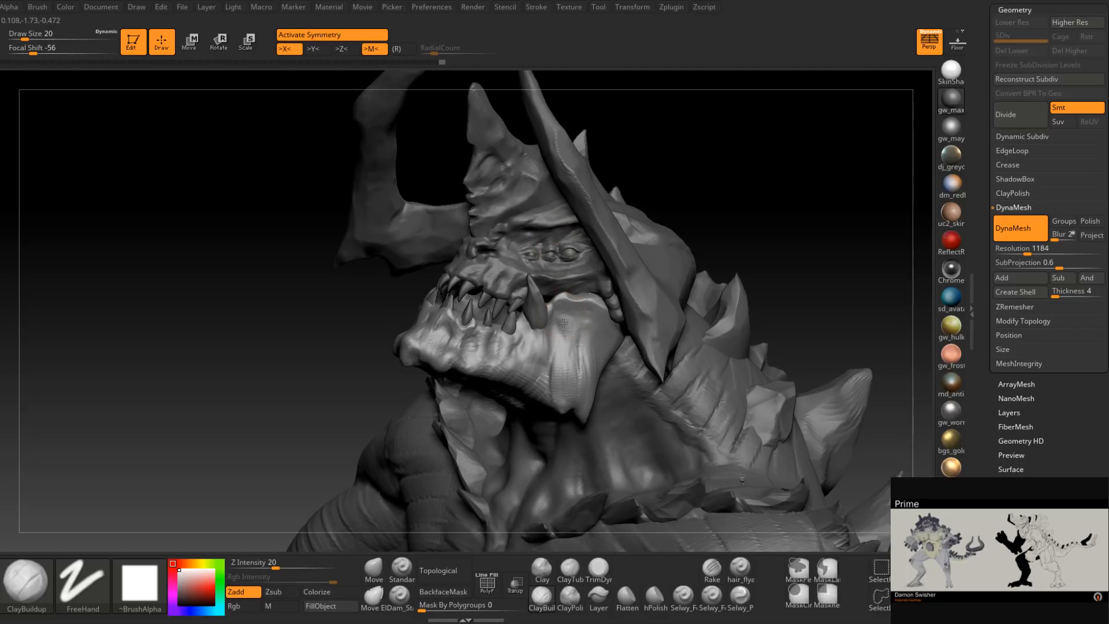
# Make the head the active subtool and sculpt striations on the side of its skull plate with ClayBuildup at draw size 14.
pyautogui.moveTo(586, 310)
pyautogui.mouseDown(button='right')
pyautogui.moveTo(598, 368)
pyautogui.moveTo(617, 333)
pyautogui.moveTo(587, 317)
pyautogui.mouseUp(button='right')
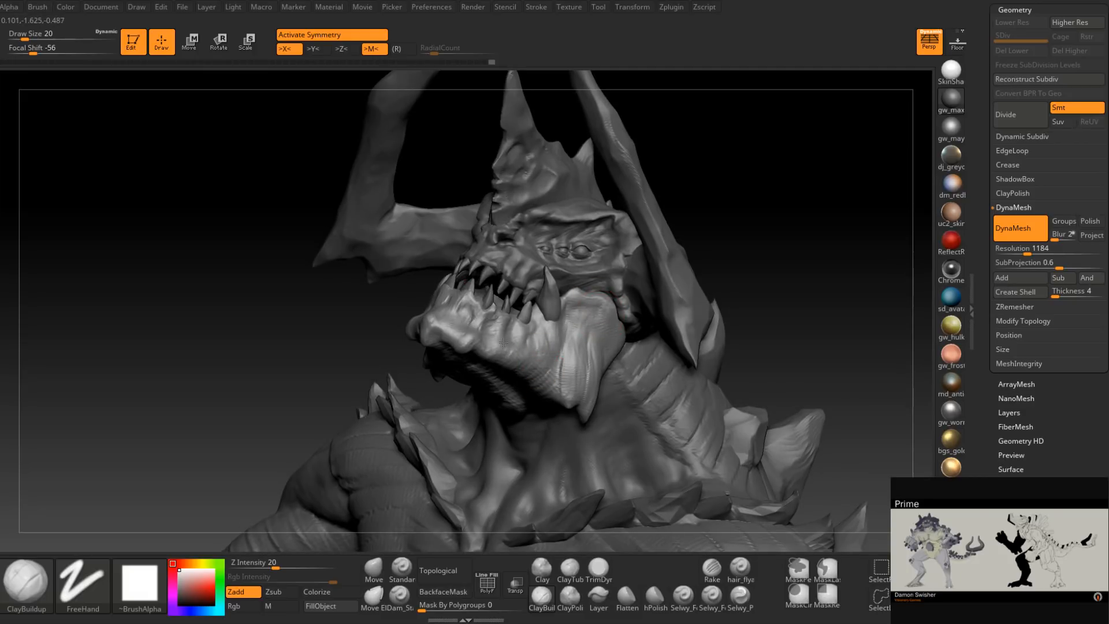
pyautogui.moveTo(539, 390)
pyautogui.mouseDown(button='right')
pyautogui.moveTo(581, 391)
pyautogui.moveTo(556, 385)
pyautogui.moveTo(545, 343)
pyautogui.mouseUp(button='right')
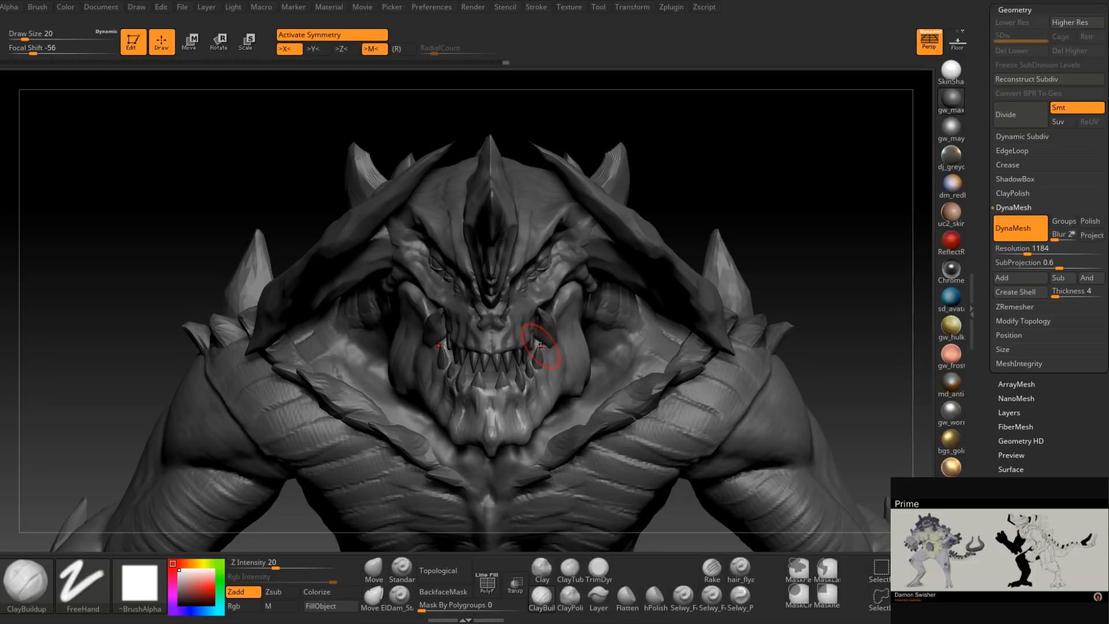
pyautogui.moveTo(540, 345)
pyautogui.mouseDown(button='right')
pyautogui.moveTo(557, 387)
pyautogui.moveTo(547, 394)
pyautogui.moveTo(557, 257)
pyautogui.moveTo(545, 295)
pyautogui.moveTo(512, 314)
pyautogui.moveTo(520, 330)
pyautogui.moveTo(528, 320)
pyautogui.mouseUp(button='right')
pyautogui.keyDown('alt'); pyautogui.click(541, 286); pyautogui.keyUp('alt')
pyautogui.press('space')
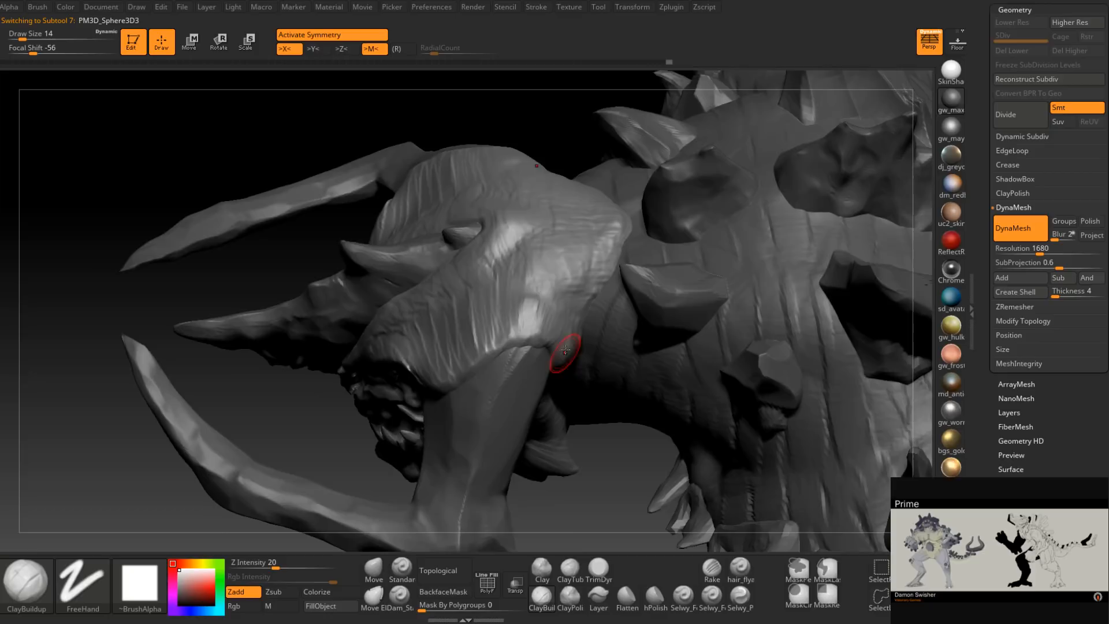
pyautogui.moveTo(543, 332)
pyautogui.mouseDown(button='right')
pyautogui.moveTo(569, 330)
pyautogui.moveTo(531, 332)
pyautogui.mouseUp(button='right')
pyautogui.moveTo(530, 361); pyautogui.dragTo(479, 397)
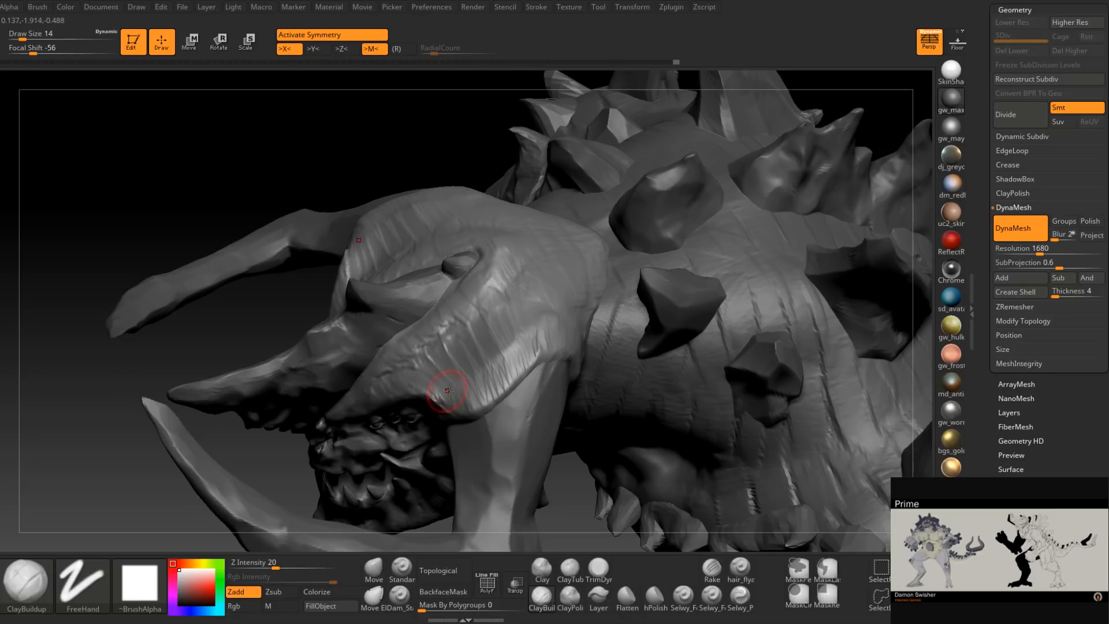
# Extend the striations along the skull plate's lower edge towards the brow with ClayBuildup at draw size 14.
pyautogui.moveTo(434, 399); pyautogui.dragTo(451, 390, button='right')
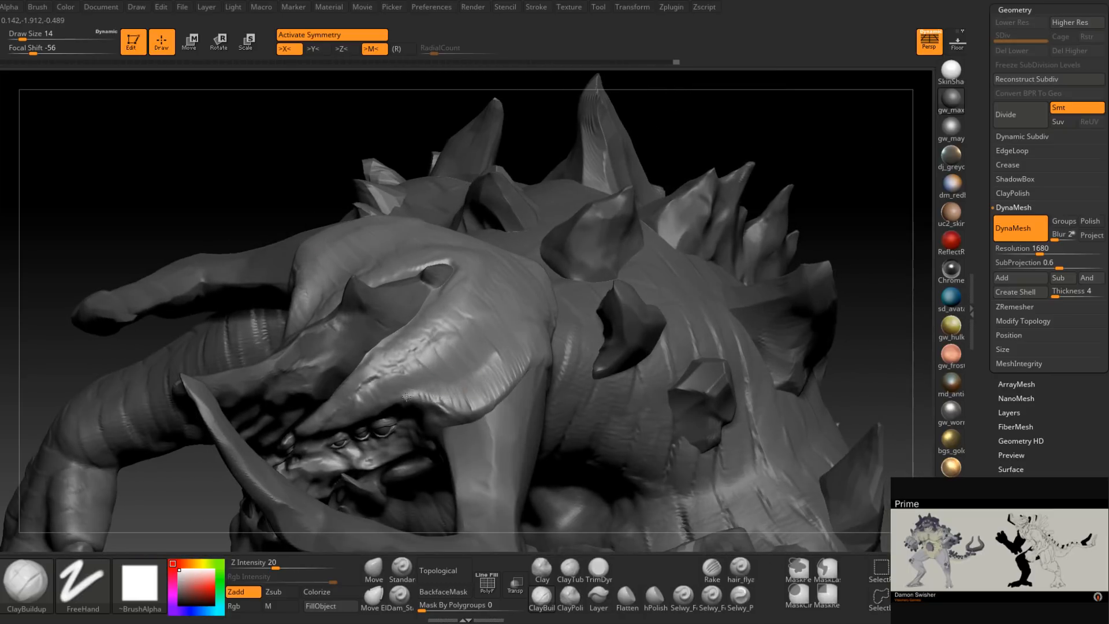
pyautogui.moveTo(356, 384); pyautogui.dragTo(404, 356)
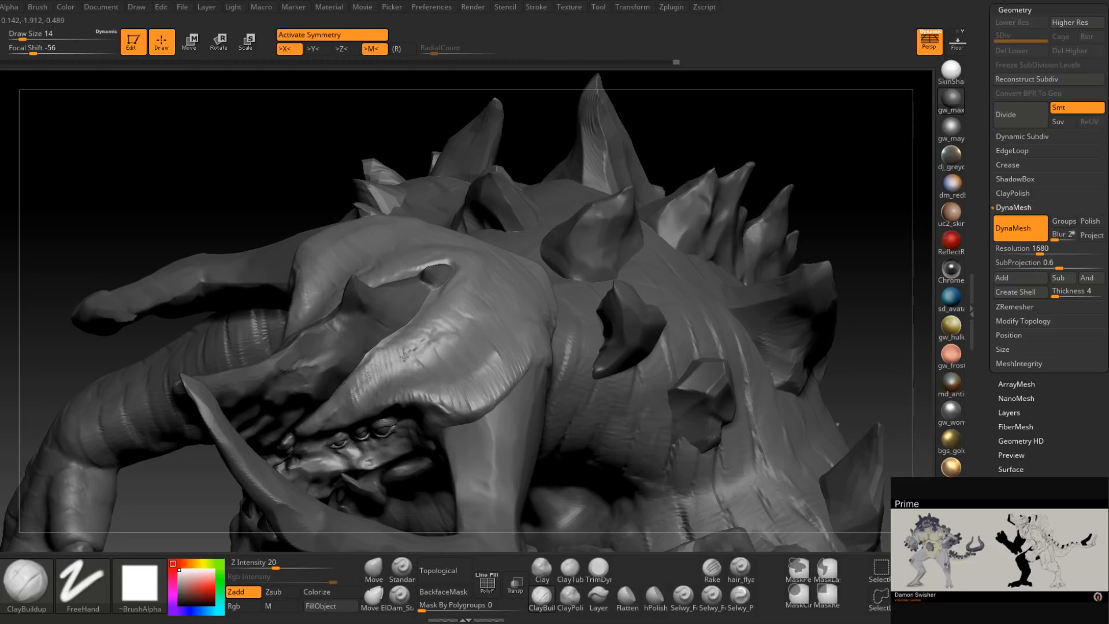
pyautogui.moveTo(423, 364); pyautogui.dragTo(385, 379, button='right')
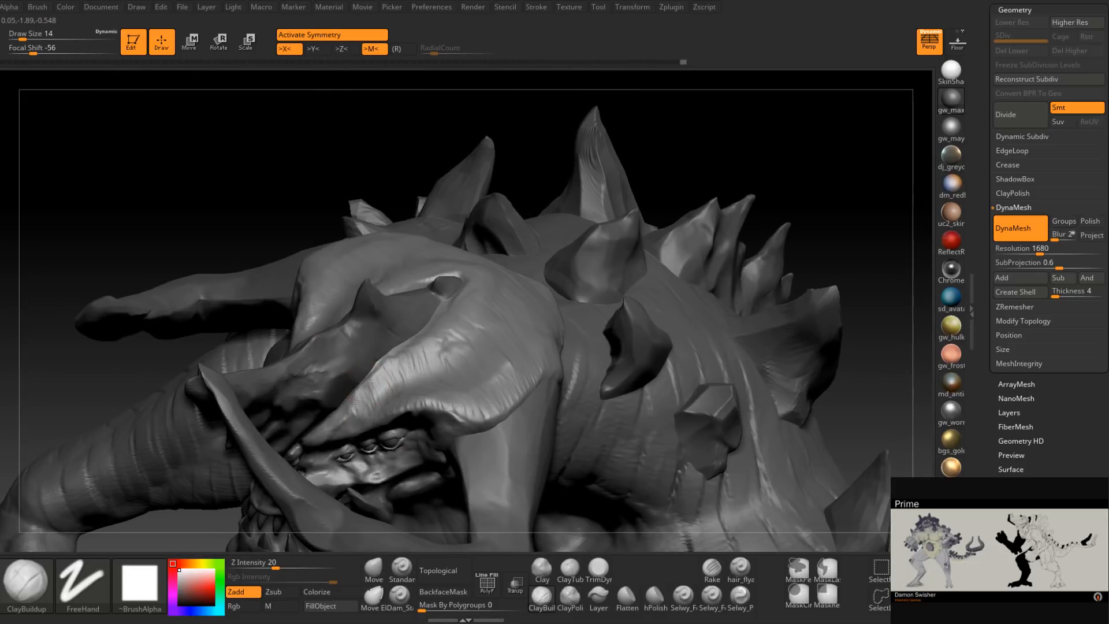
pyautogui.moveTo(330, 428); pyautogui.dragTo(393, 370, button='right')
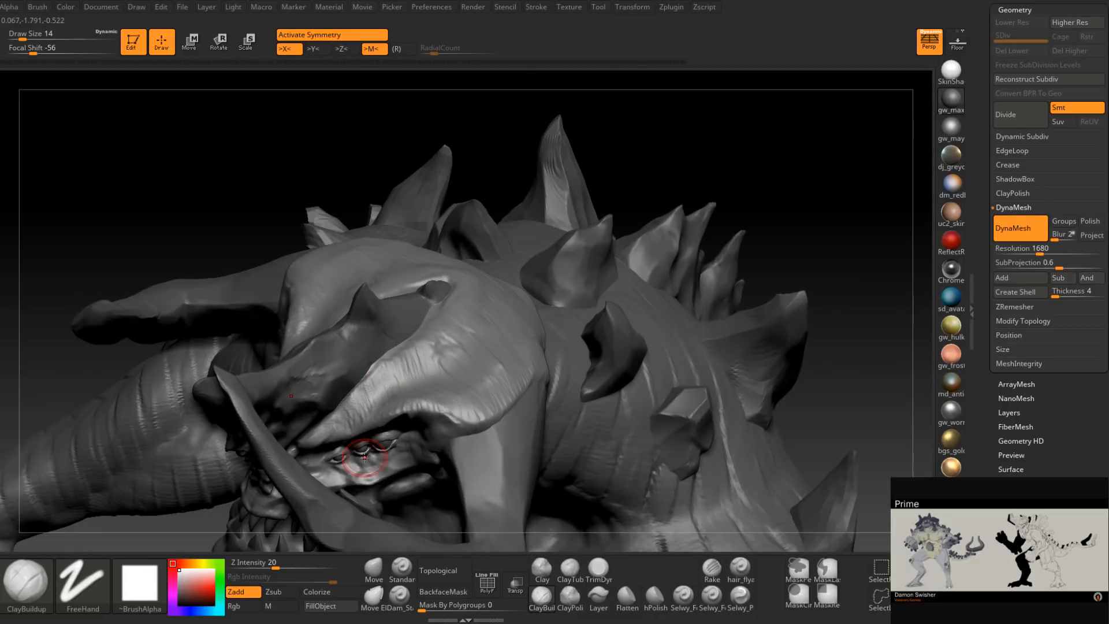
pyautogui.moveTo(365, 456)
pyautogui.mouseDown(button='right')
pyautogui.moveTo(399, 378)
pyautogui.moveTo(381, 364)
pyautogui.moveTo(409, 344)
pyautogui.mouseUp(button='right')
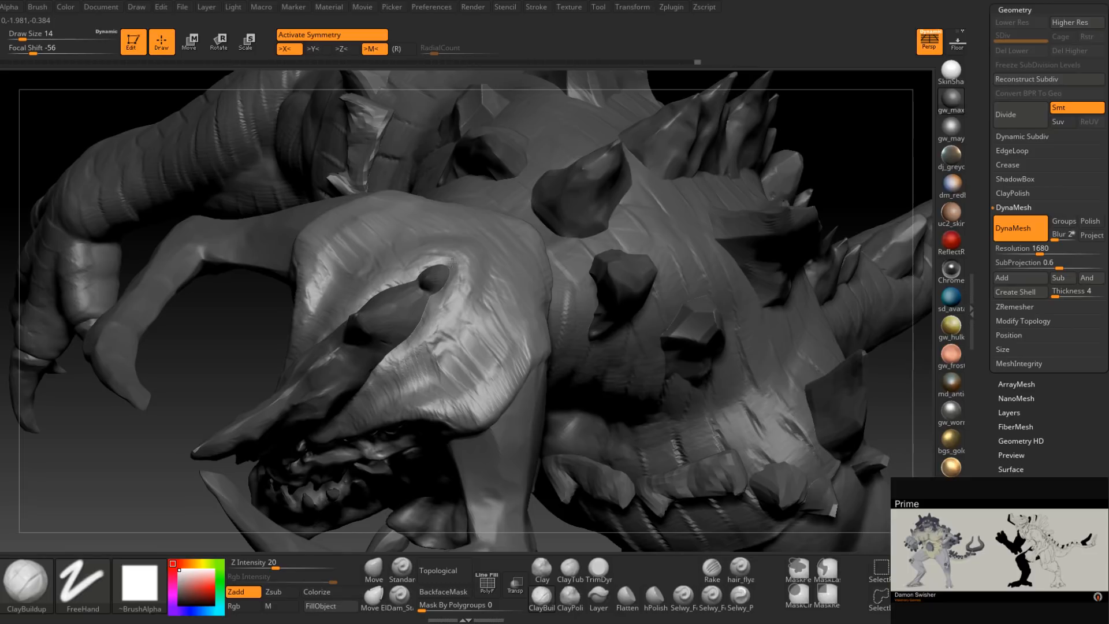
# Build up ridges on the skull plate around the rear of the central crest with ClayBuildup at draw size 13.
pyautogui.moveTo(460, 258); pyautogui.dragTo(456, 257, button='right')
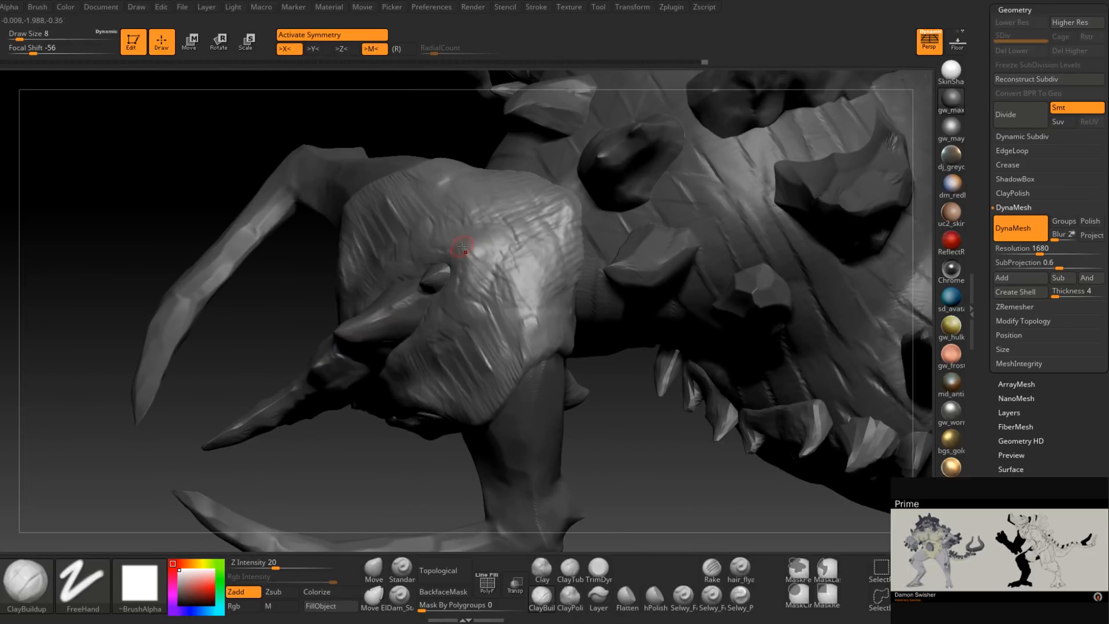
pyautogui.press('space')
pyautogui.moveTo(466, 256); pyautogui.dragTo(468, 256)
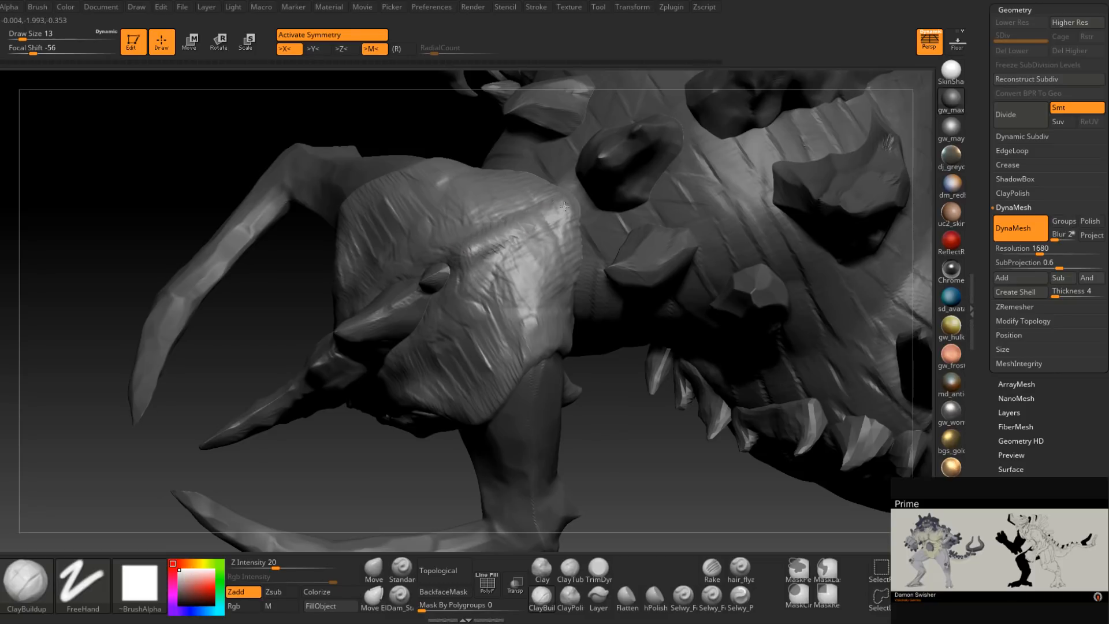
pyautogui.moveTo(574, 232); pyautogui.dragTo(538, 284, button='right')
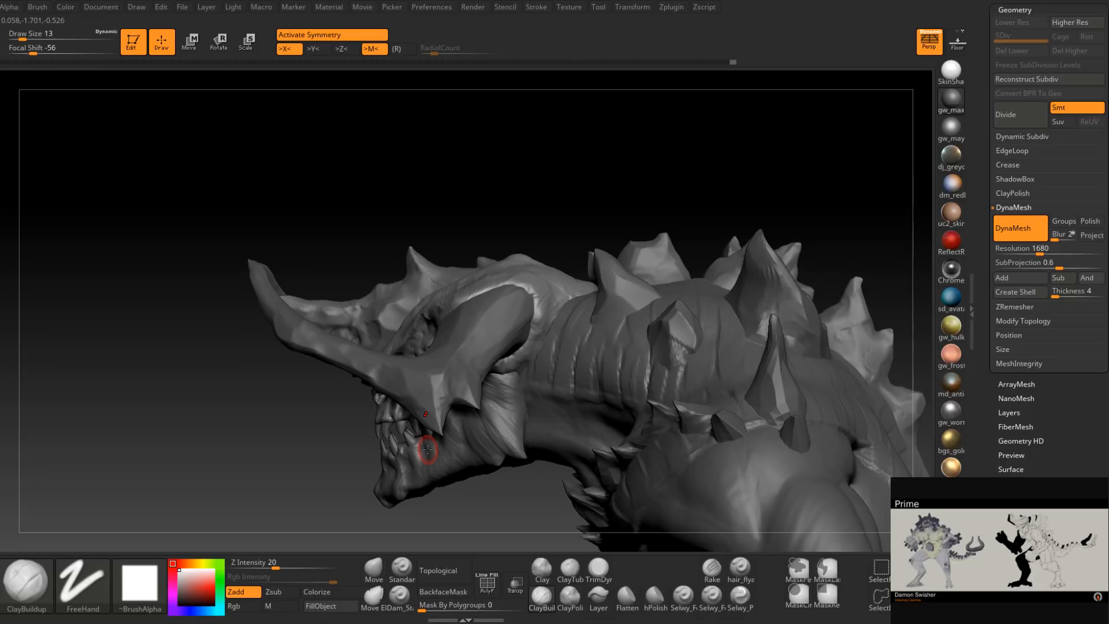
# Add fine ClayBuildup detail between the base of the central crest and the inner brow at draw size 6.
pyautogui.moveTo(427, 450); pyautogui.dragTo(461, 369, button='right')
pyautogui.moveTo(461, 370); pyautogui.dragTo(416, 344, button='right')
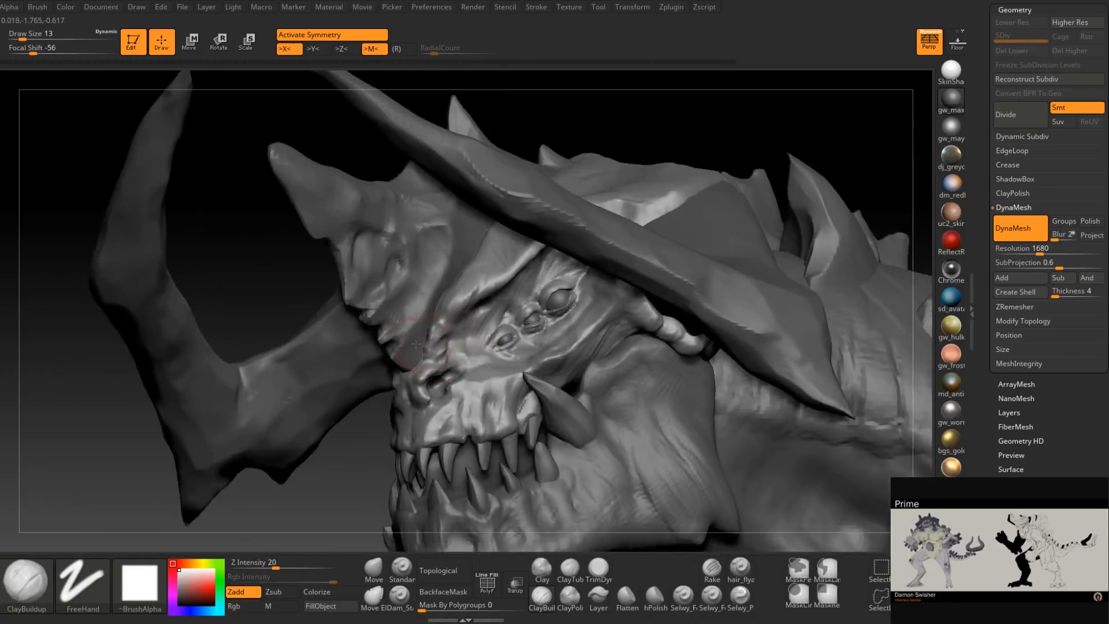
pyautogui.press('space')
pyautogui.moveTo(429, 341); pyautogui.dragTo(423, 341)
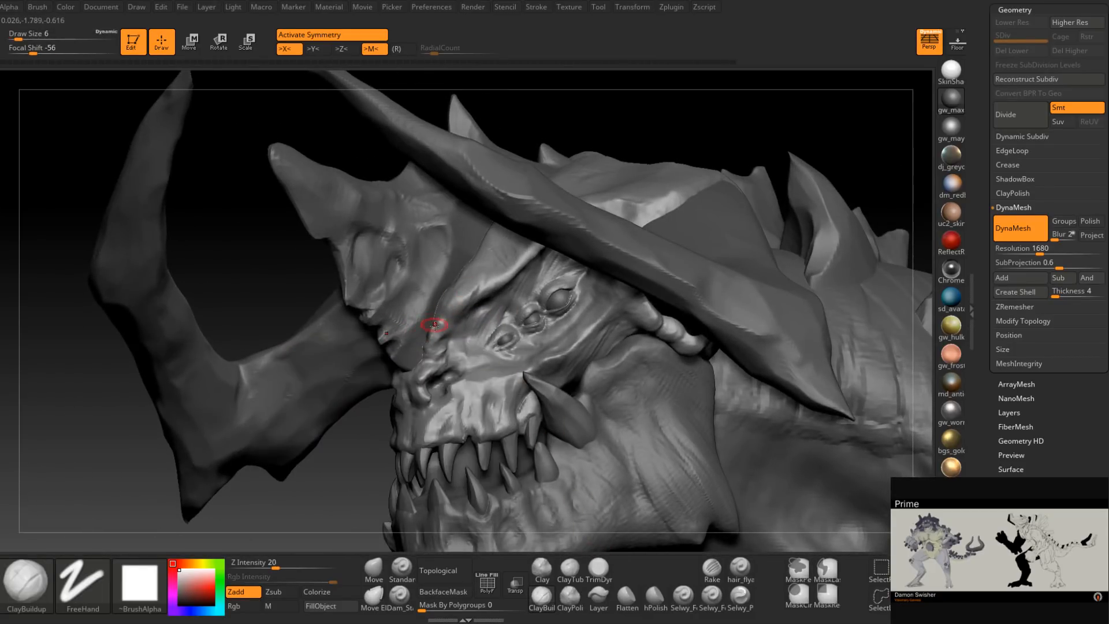
# Flatten the area between the crest base and the inner brow with TrimDynamic at draw size 8.
pyautogui.press('b')
pyautogui.press('t')
pyautogui.press('d')
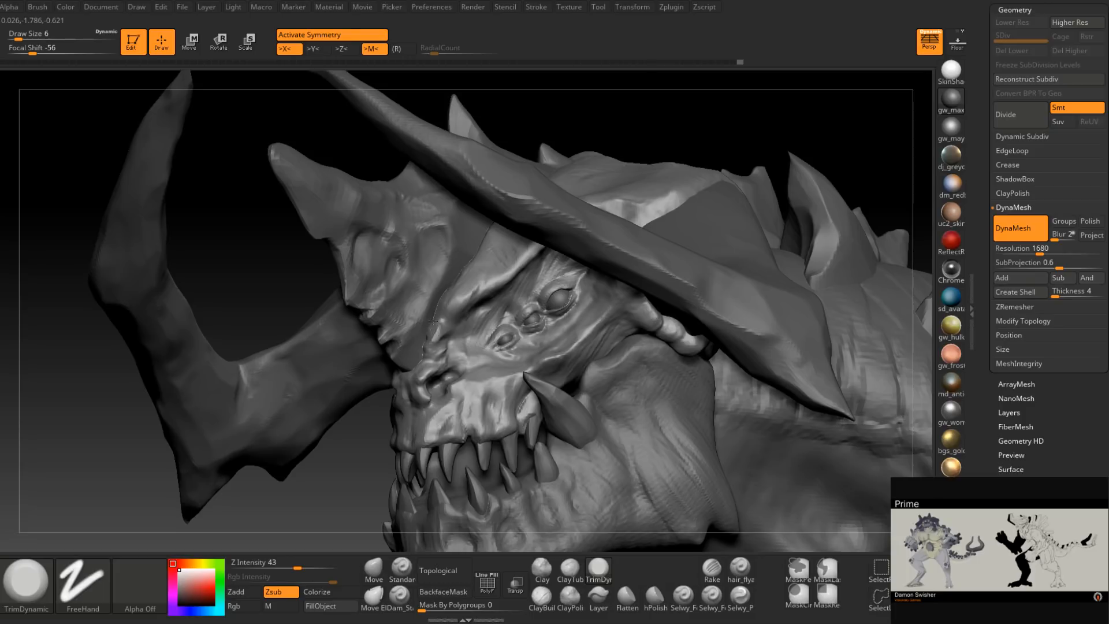
pyautogui.moveTo(435, 346)
pyautogui.mouseDown(button='right')
pyautogui.moveTo(436, 324)
pyautogui.moveTo(391, 341)
pyautogui.mouseUp(button='right')
pyautogui.press('space')
pyautogui.moveTo(427, 340); pyautogui.dragTo(430, 339)
pyautogui.moveTo(439, 330); pyautogui.dragTo(481, 292, button='right')
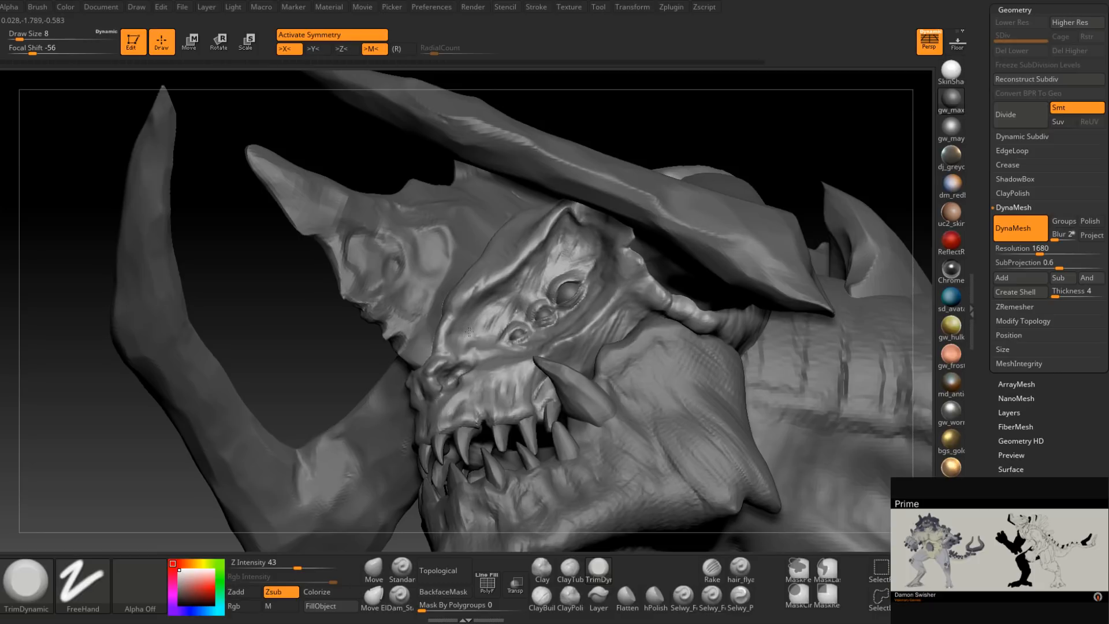
# Trim planes into the outer brow ridge above the largest eye with TrimDynamic at draw size 8.
pyautogui.moveTo(524, 269); pyautogui.dragTo(497, 287, button='right')
pyautogui.moveTo(555, 231); pyautogui.dragTo(571, 225, button='right')
pyautogui.moveTo(587, 220); pyautogui.dragTo(585, 210)
pyautogui.moveTo(574, 236); pyautogui.dragTo(595, 249, button='right')
pyautogui.moveTo(588, 206); pyautogui.dragTo(576, 213)
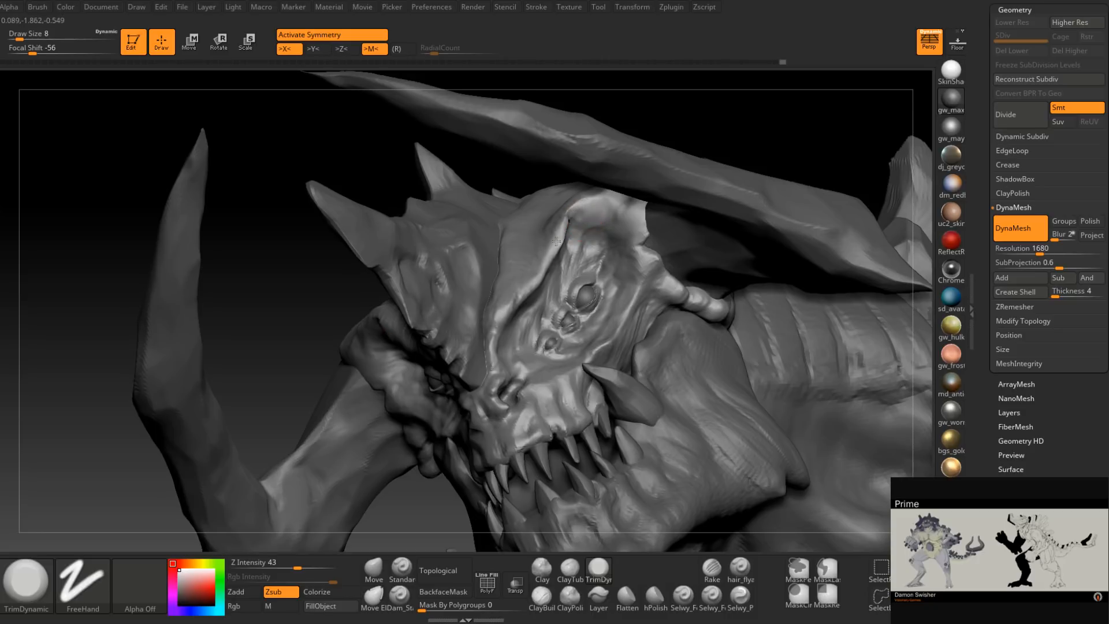
pyautogui.moveTo(575, 216); pyautogui.dragTo(569, 217, button='right')
pyautogui.moveTo(549, 254); pyautogui.dragTo(536, 261, button='right')
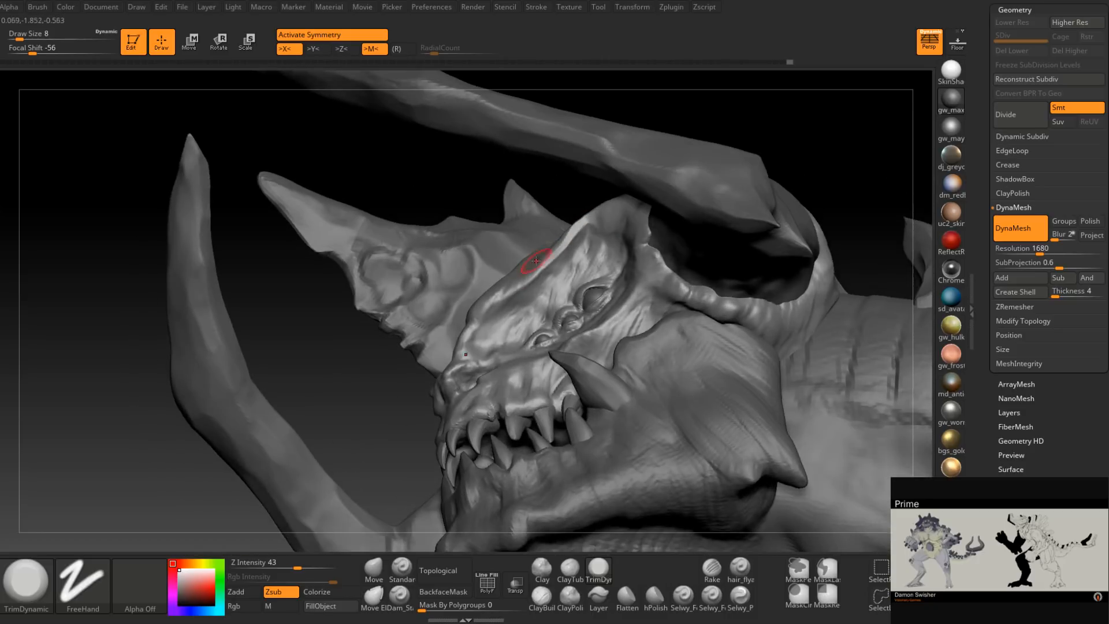
# Plane the brow ridge from above the eyes down towards the nose with TrimDynamic.
pyautogui.moveTo(576, 235); pyautogui.dragTo(537, 271)
pyautogui.moveTo(518, 286); pyautogui.dragTo(555, 293, button='right')
pyautogui.moveTo(533, 283); pyautogui.dragTo(493, 345)
pyautogui.moveTo(493, 345); pyautogui.dragTo(471, 349, button='right')
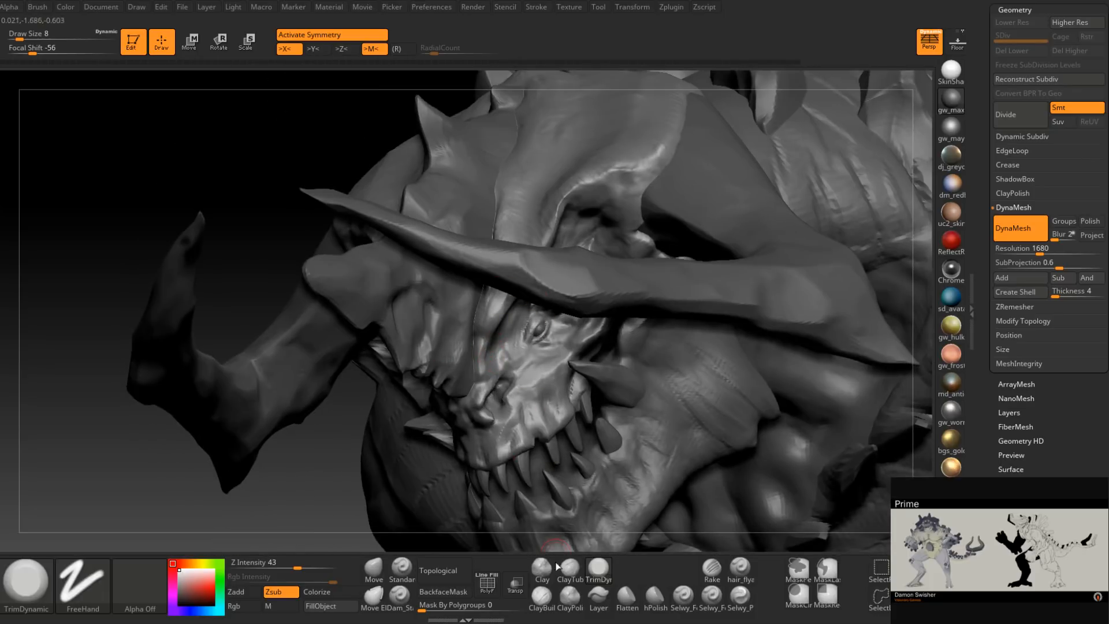
# Build up the brow beside the central crest with ClayBuildup strokes at draw size 11.
pyautogui.click(541, 595)
pyautogui.moveTo(508, 456)
pyautogui.mouseDown(button='right')
pyautogui.moveTo(492, 305)
pyautogui.moveTo(493, 315)
pyautogui.mouseUp(button='right')
pyautogui.press(']')
pyautogui.moveTo(495, 302)
pyautogui.mouseDown()
pyautogui.moveTo(482, 325)
pyautogui.moveTo(497, 247)
pyautogui.mouseUp()
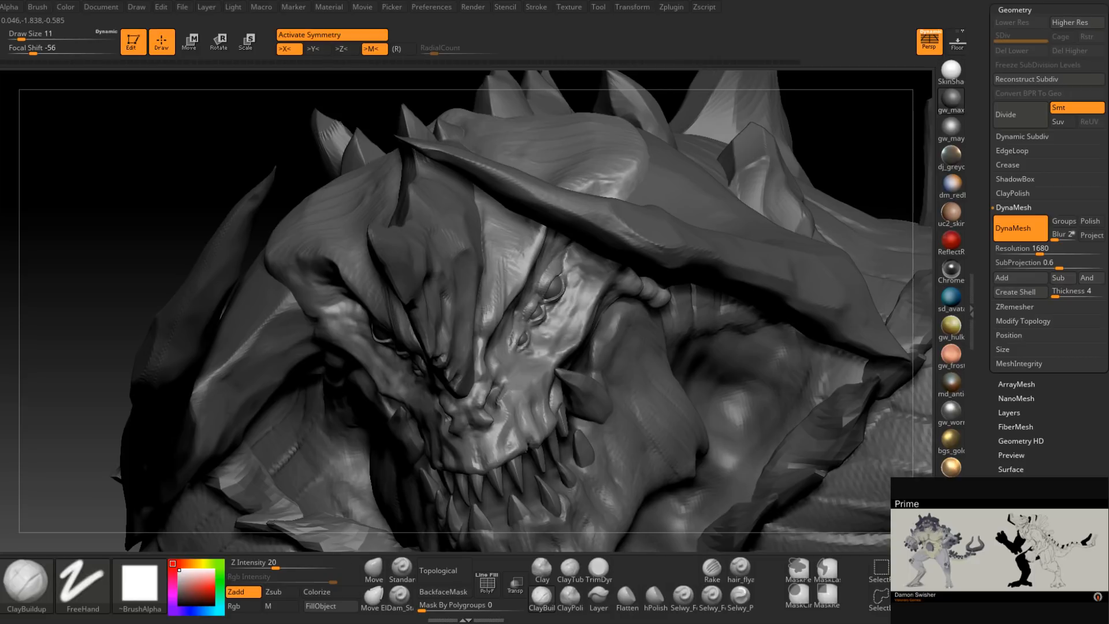
pyautogui.moveTo(489, 293); pyautogui.dragTo(530, 288, button='right')
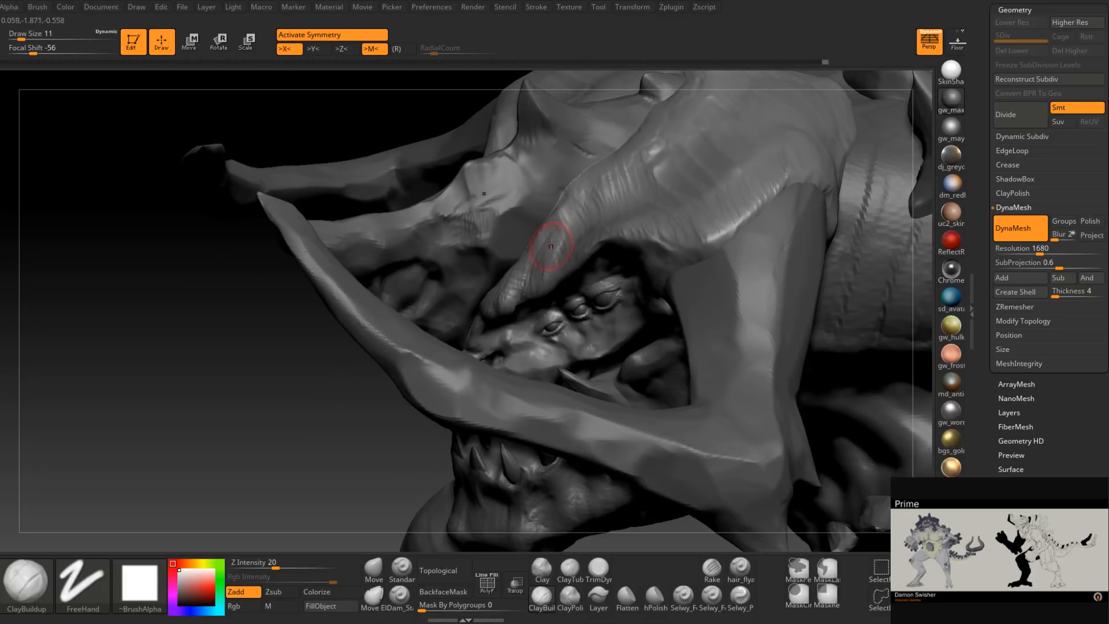
# Sculpt folds along the brow ridge overhanging the eyes with ClayBuildup, raising the draw size to 17.
pyautogui.moveTo(551, 254); pyautogui.dragTo(565, 155, button='right')
pyautogui.moveTo(541, 281); pyautogui.dragTo(576, 281, button='right')
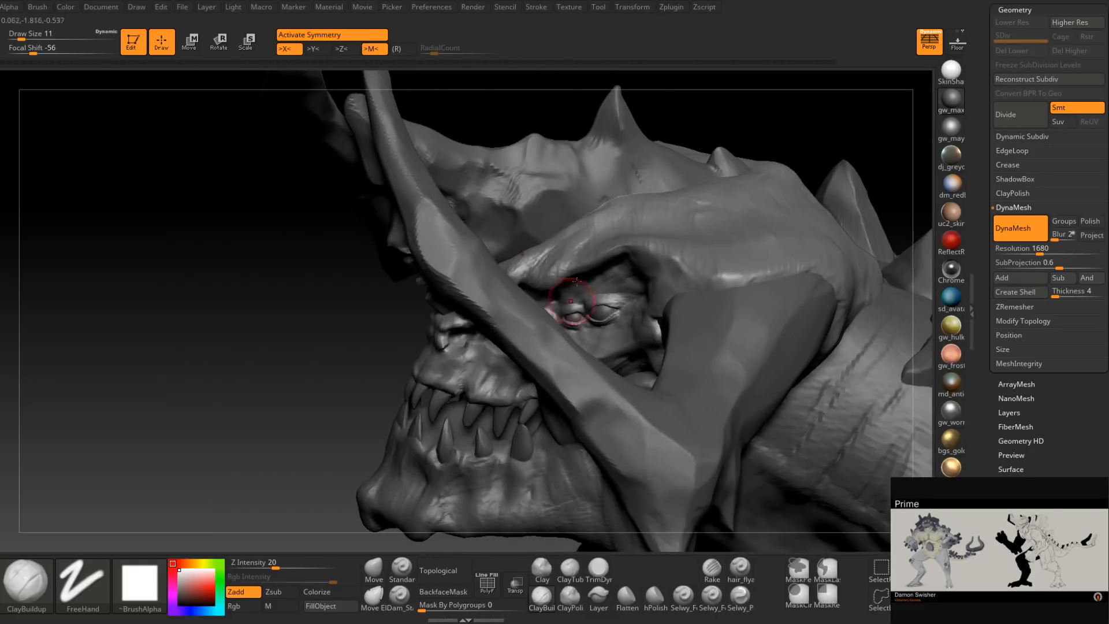
pyautogui.moveTo(543, 281); pyautogui.dragTo(551, 258, button='right')
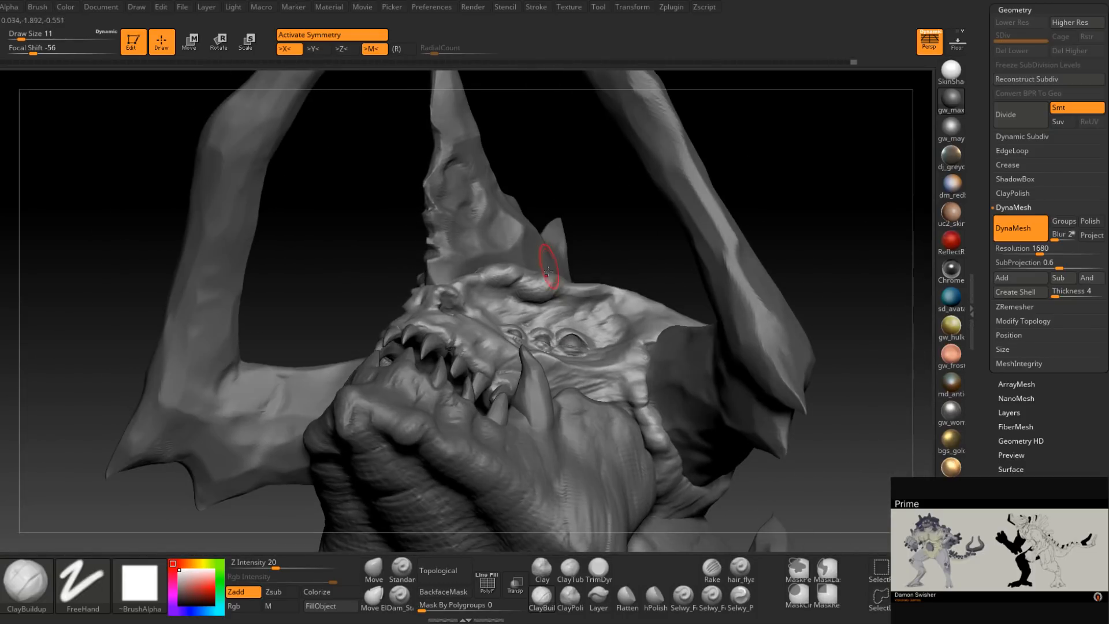
pyautogui.moveTo(498, 296)
pyautogui.mouseDown(button='right')
pyautogui.moveTo(496, 265)
pyautogui.moveTo(512, 274)
pyautogui.moveTo(587, 234)
pyautogui.mouseUp(button='right')
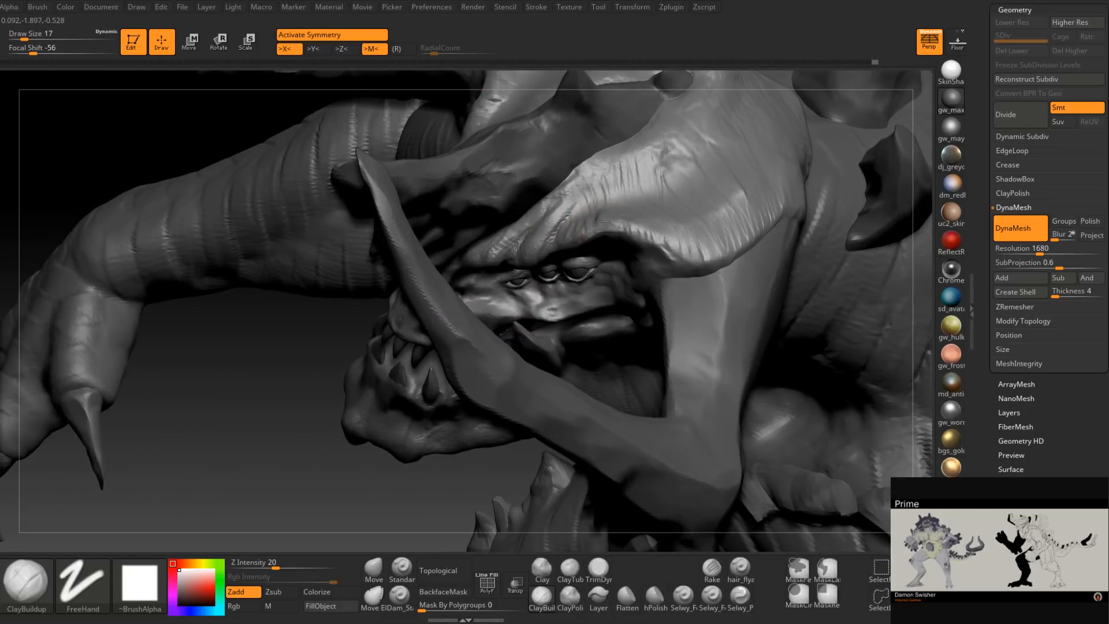
# Reduce the draw size to 7 and smooth the folds of the brow ridge above the eyes.
pyautogui.moveTo(572, 249)
pyautogui.mouseDown(button='right')
pyautogui.moveTo(610, 211)
pyautogui.moveTo(597, 248)
pyautogui.mouseUp(button='right')
pyautogui.press('space')
pyautogui.moveTo(601, 248); pyautogui.dragTo(600, 239)
pyautogui.press('shift')
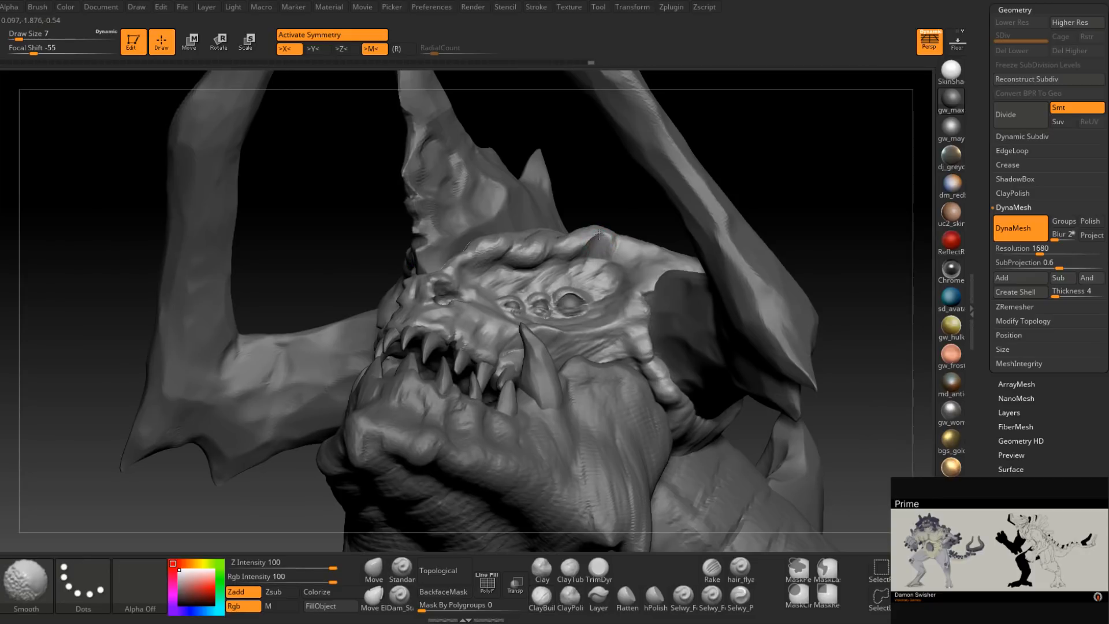
pyautogui.moveTo(599, 235); pyautogui.dragTo(574, 238, button='right')
# Add fine wrinkles to the brow ridge and the plate above it with ClayBuildup at draw size 6.
pyautogui.press('space')
pyautogui.moveTo(576, 239)
pyautogui.mouseDown()
pyautogui.moveTo(615, 249)
pyautogui.moveTo(558, 261)
pyautogui.moveTo(576, 254)
pyautogui.mouseUp()
pyautogui.moveTo(584, 252)
pyautogui.mouseDown(button='right')
pyautogui.moveTo(600, 233)
pyautogui.moveTo(593, 221)
pyautogui.mouseUp(button='right')
pyautogui.moveTo(603, 207)
pyautogui.mouseDown()
pyautogui.moveTo(618, 167)
pyautogui.moveTo(616, 202)
pyautogui.moveTo(602, 198)
pyautogui.moveTo(615, 203)
pyautogui.moveTo(608, 172)
pyautogui.mouseUp()
pyautogui.moveTo(595, 232); pyautogui.dragTo(581, 243, button='right')
pyautogui.press('space')
pyautogui.moveTo(610, 167); pyautogui.dragTo(603, 166)
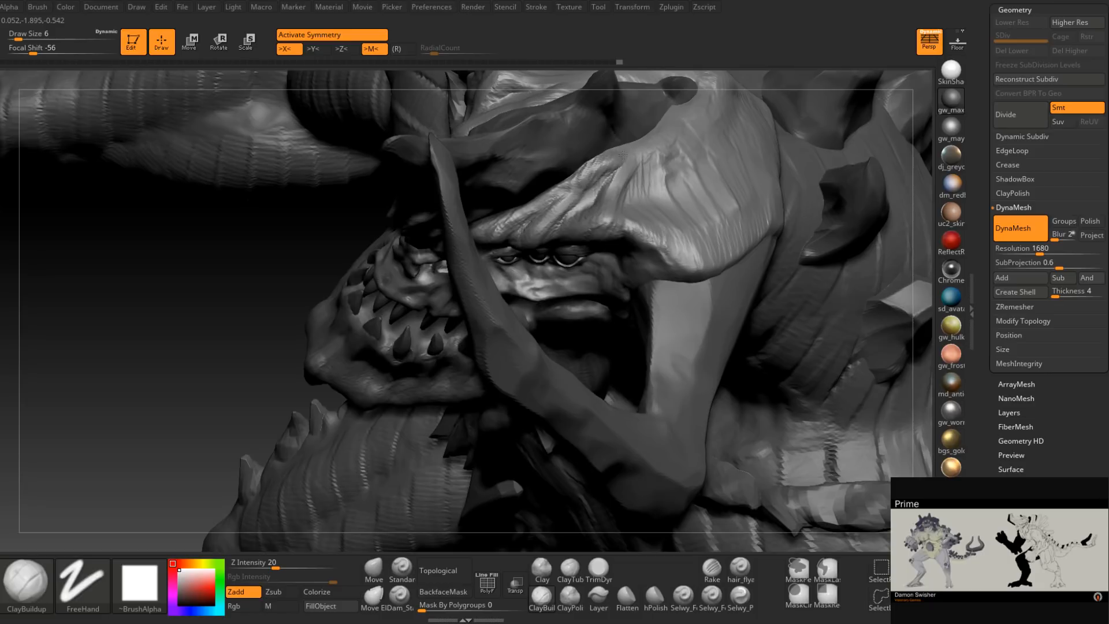
# Build up the side and rear rim of the skull plate with broad ClayBuildup strokes at draw size 20.
pyautogui.moveTo(619, 171); pyautogui.dragTo(491, 306, button='right')
pyautogui.press('space')
pyautogui.moveTo(475, 315); pyautogui.dragTo(548, 290)
pyautogui.moveTo(580, 255)
pyautogui.mouseDown()
pyautogui.moveTo(543, 294)
pyautogui.moveTo(604, 224)
pyautogui.moveTo(569, 278)
pyautogui.moveTo(500, 318)
pyautogui.moveTo(478, 347)
pyautogui.moveTo(485, 370)
pyautogui.moveTo(509, 381)
pyautogui.mouseUp()
pyautogui.moveTo(516, 344); pyautogui.dragTo(502, 366)
pyautogui.moveTo(502, 361)
pyautogui.mouseDown(button='right')
pyautogui.moveTo(535, 330)
pyautogui.moveTo(513, 383)
pyautogui.mouseUp(button='right')
pyautogui.press(']')
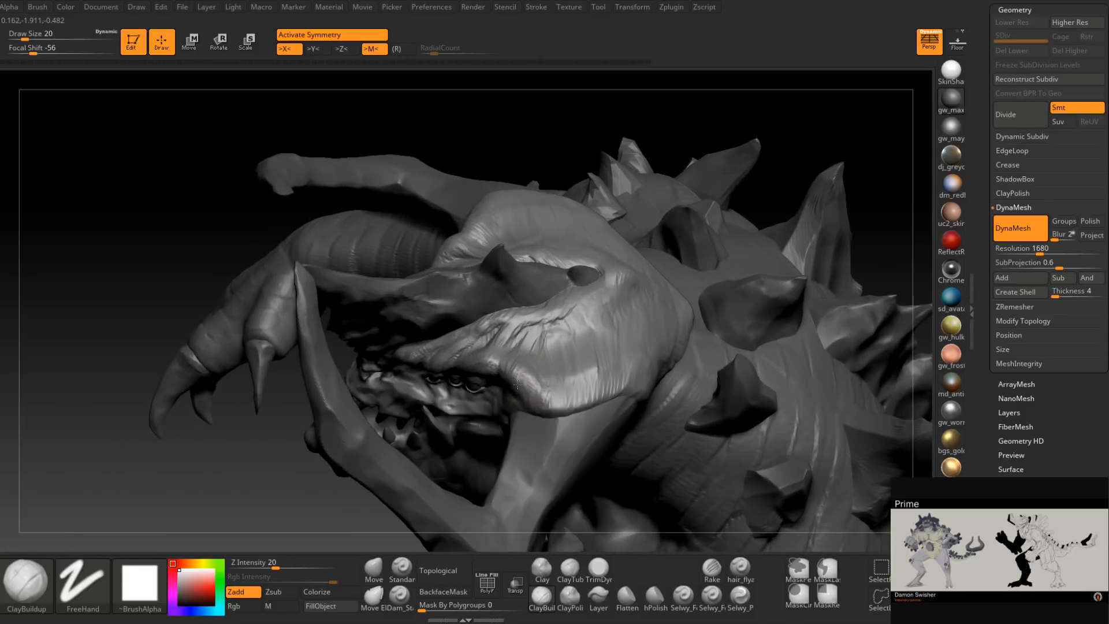
pyautogui.moveTo(529, 358); pyautogui.dragTo(543, 398, button='right')
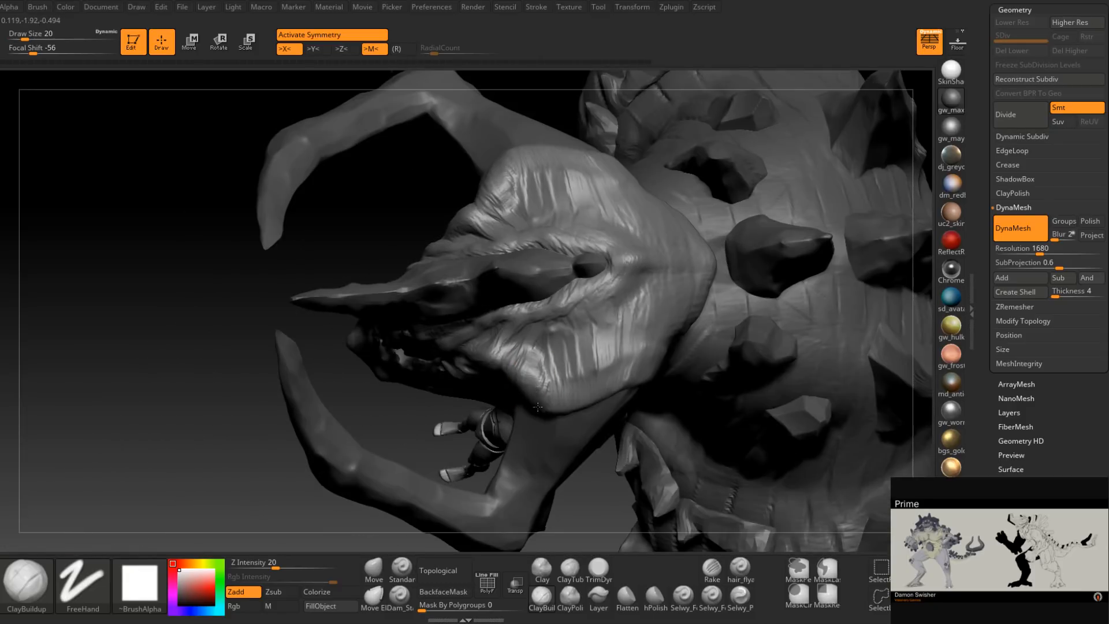
pyautogui.moveTo(554, 395)
pyautogui.mouseDown(button='right')
pyautogui.moveTo(520, 300)
pyautogui.moveTo(451, 324)
pyautogui.moveTo(524, 334)
pyautogui.moveTo(549, 390)
pyautogui.mouseUp(button='right')
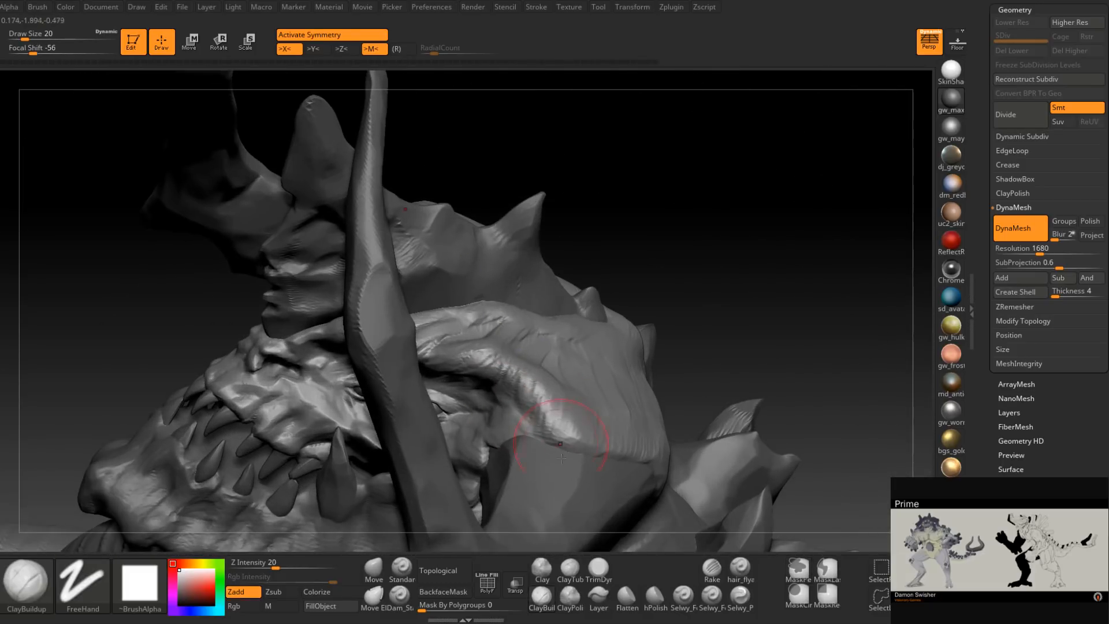
# Flatten the ridges on the skull plate beside the central crest with TrimDynamic at draw size 8.
pyautogui.click(598, 566)
pyautogui.moveTo(549, 278)
pyautogui.mouseDown(button='right')
pyautogui.moveTo(504, 352)
pyautogui.moveTo(526, 330)
pyautogui.mouseUp(button='right')
pyautogui.press('space')
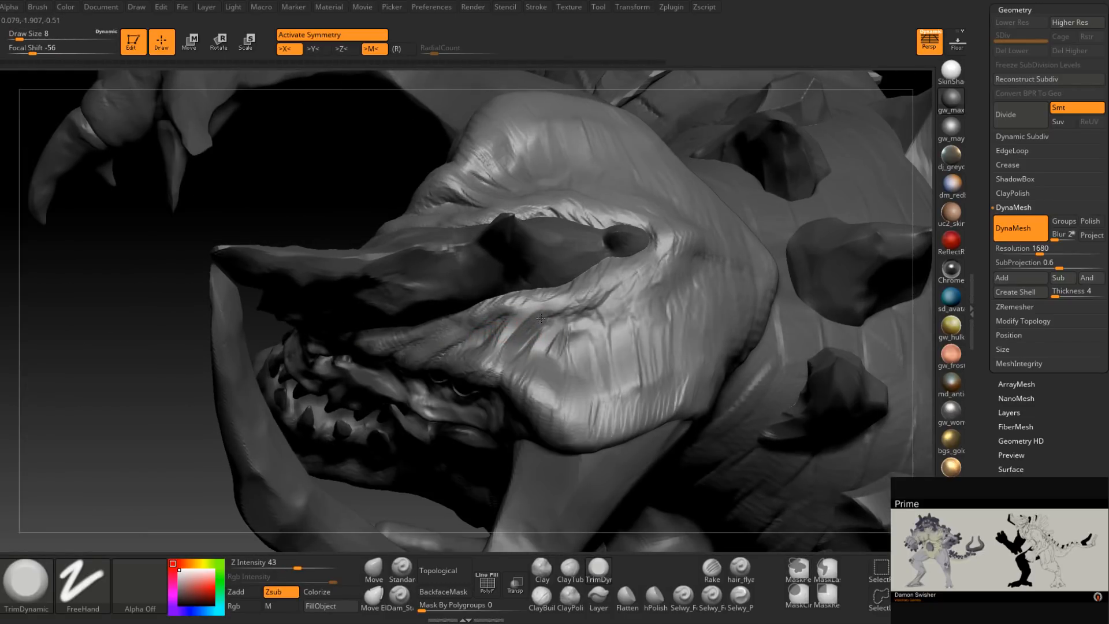
pyautogui.moveTo(511, 334)
pyautogui.mouseDown(button='right')
pyautogui.moveTo(491, 326)
pyautogui.moveTo(439, 346)
pyautogui.moveTo(474, 315)
pyautogui.mouseUp(button='right')
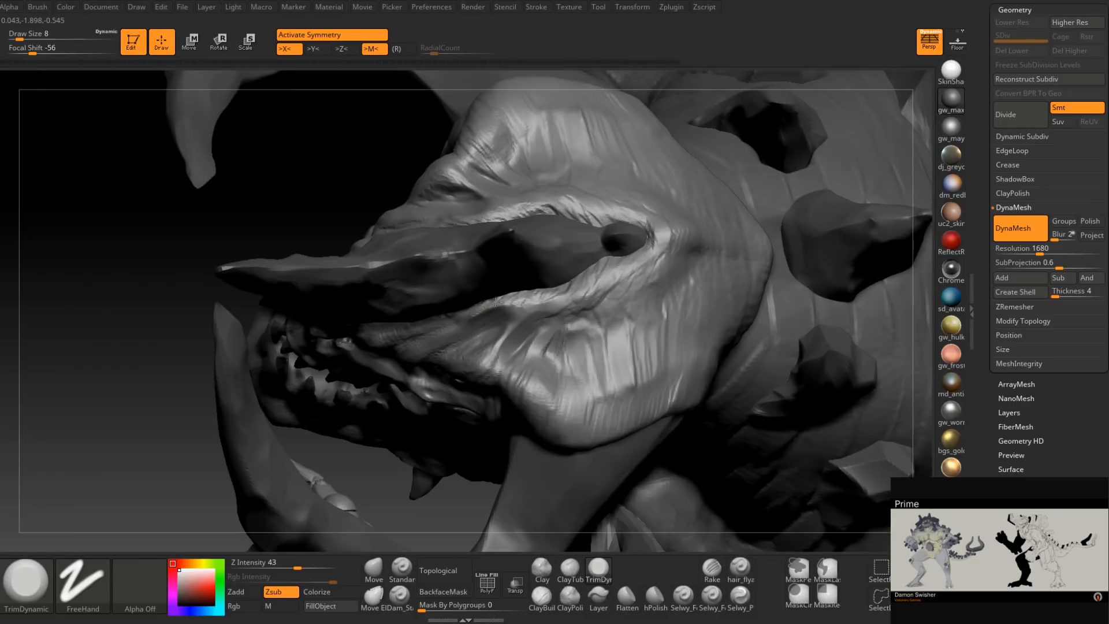
# Trim the skull plate along the crest and down to the brow folds with TrimDynamic at draw size 11.
pyautogui.moveTo(574, 287); pyautogui.dragTo(579, 280, button='right')
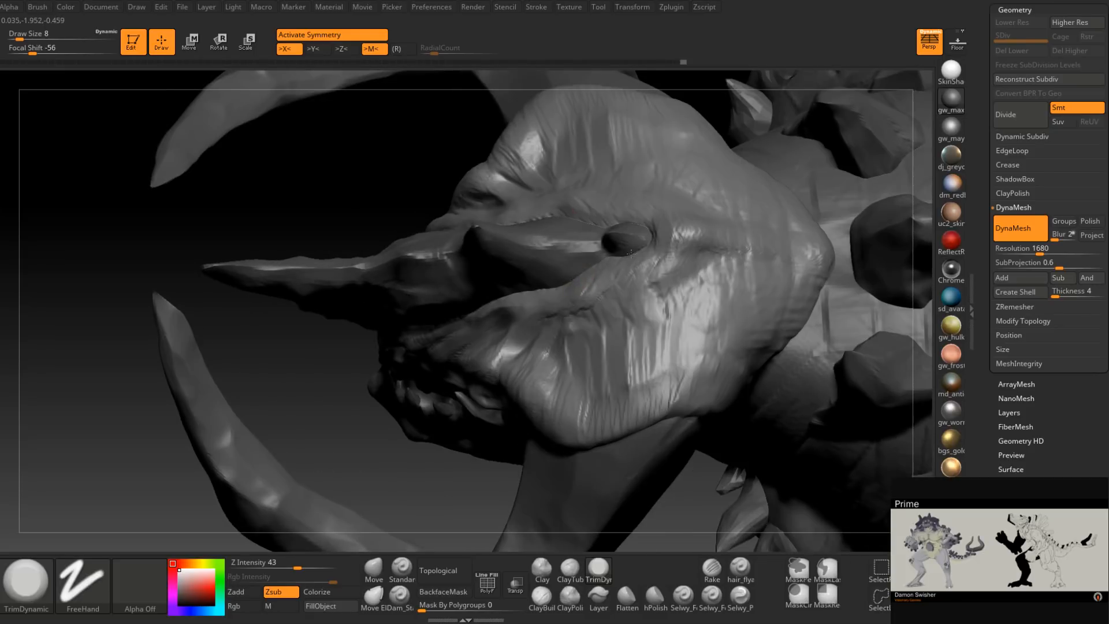
pyautogui.moveTo(574, 298); pyautogui.dragTo(563, 341, button='right')
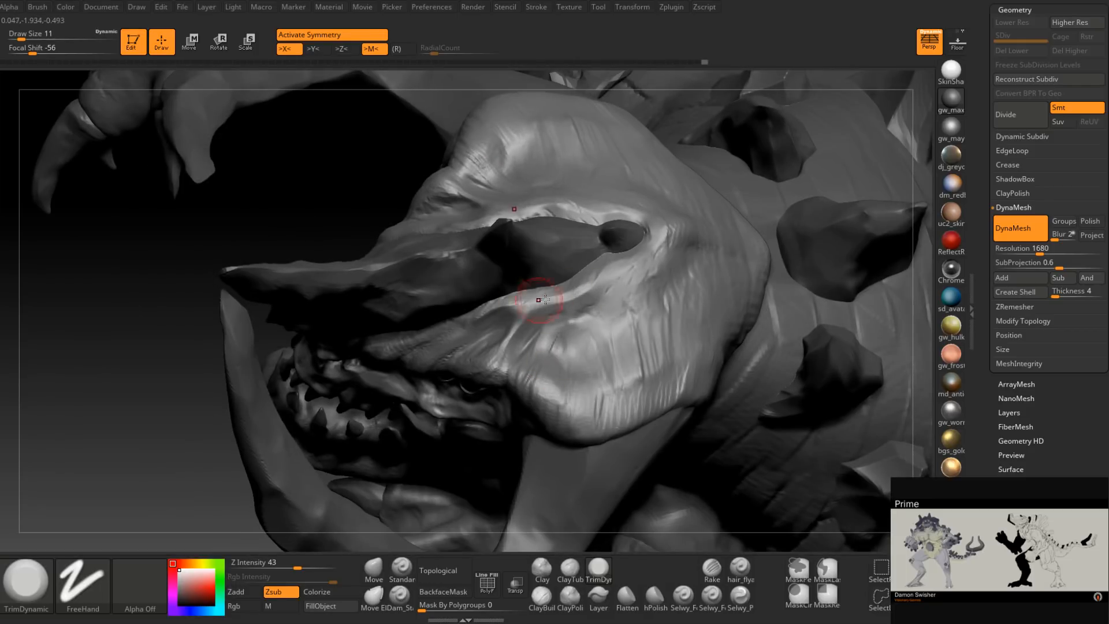
pyautogui.moveTo(586, 293); pyautogui.dragTo(501, 304, button='right')
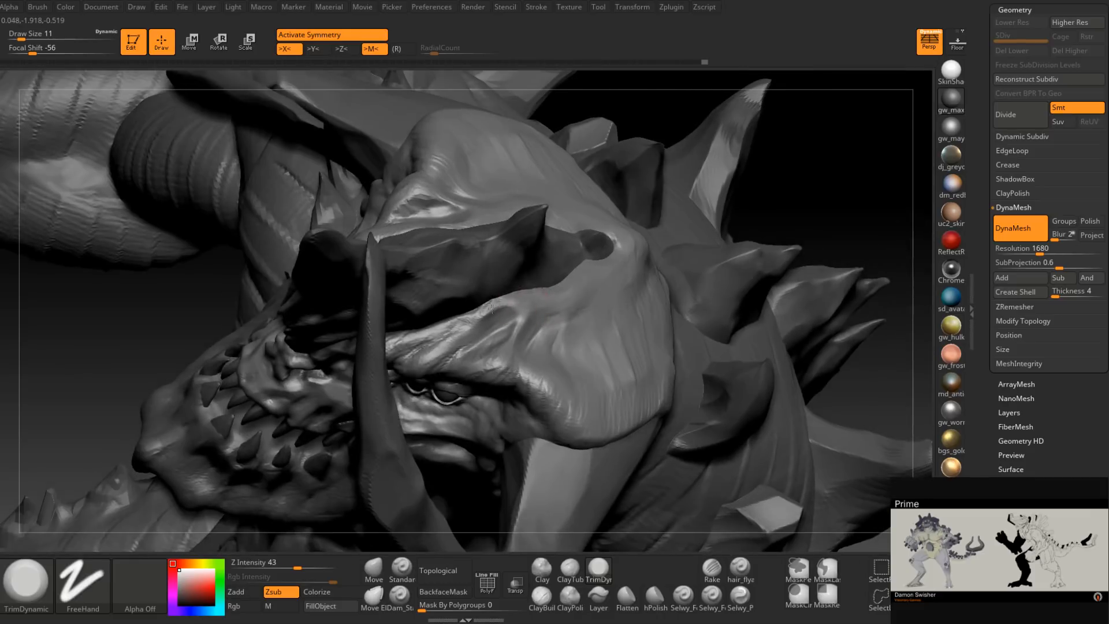
pyautogui.moveTo(430, 367)
pyautogui.mouseDown(button='right')
pyautogui.moveTo(472, 356)
pyautogui.moveTo(408, 374)
pyautogui.moveTo(417, 403)
pyautogui.moveTo(399, 419)
pyautogui.mouseUp(button='right')
pyautogui.moveTo(424, 370)
pyautogui.mouseDown(button='right')
pyautogui.moveTo(466, 385)
pyautogui.moveTo(413, 373)
pyautogui.moveTo(407, 337)
pyautogui.mouseUp(button='right')
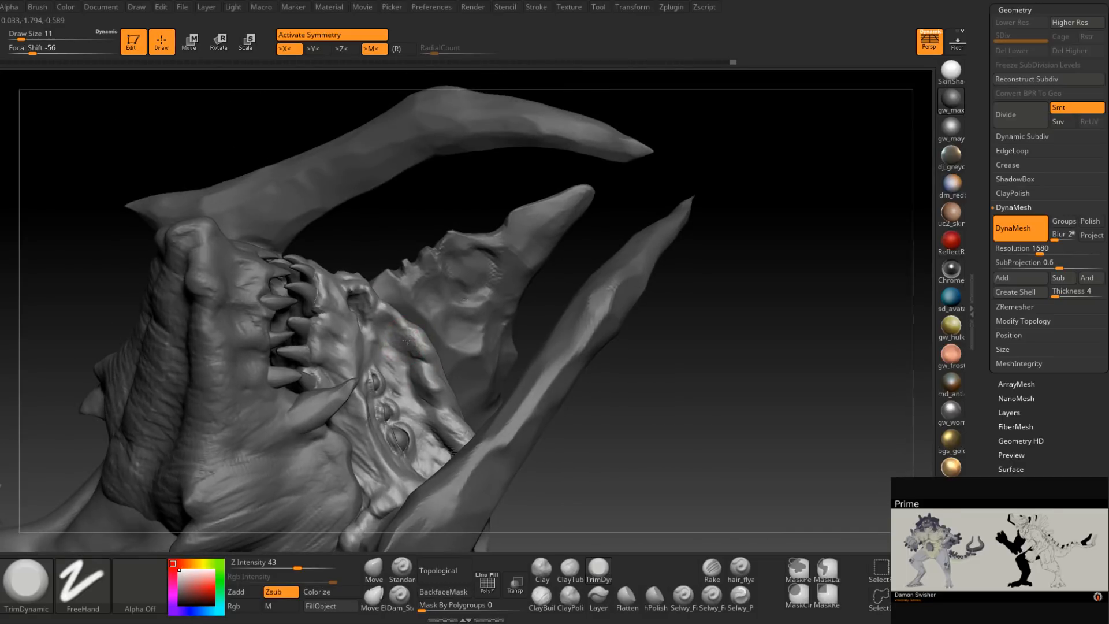
# Flatten the folds beside the eyes and central crest with TrimDynamic at a draw size of about 12.
pyautogui.moveTo(396, 379); pyautogui.dragTo(395, 334, button='right')
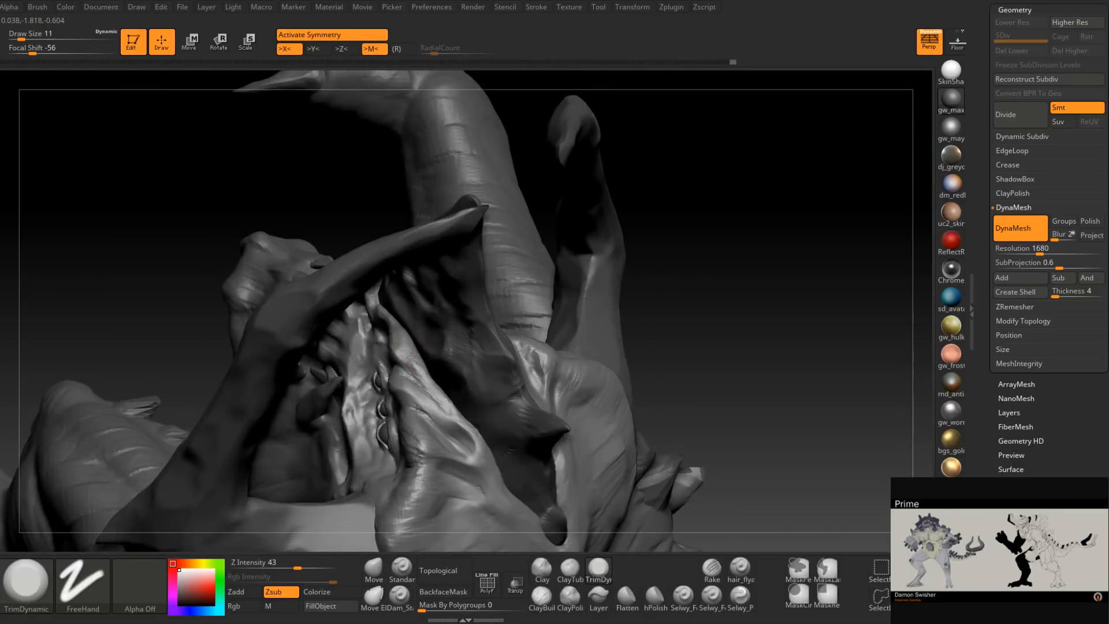
pyautogui.moveTo(437, 401); pyautogui.dragTo(403, 359, button='right')
pyautogui.moveTo(439, 411)
pyautogui.mouseDown(button='right')
pyautogui.moveTo(434, 394)
pyautogui.moveTo(546, 356)
pyautogui.moveTo(543, 410)
pyautogui.moveTo(526, 377)
pyautogui.mouseUp(button='right')
pyautogui.press('space')
pyautogui.moveTo(559, 303); pyautogui.dragTo(551, 301)
pyautogui.moveTo(580, 320)
pyautogui.mouseDown(button='right')
pyautogui.moveTo(555, 311)
pyautogui.moveTo(563, 292)
pyautogui.moveTo(584, 341)
pyautogui.moveTo(536, 333)
pyautogui.mouseUp(button='right')
pyautogui.moveTo(609, 380)
pyautogui.mouseDown(button='right')
pyautogui.moveTo(601, 340)
pyautogui.moveTo(550, 305)
pyautogui.mouseUp(button='right')
pyautogui.moveTo(586, 248)
pyautogui.mouseDown(button='right')
pyautogui.moveTo(587, 280)
pyautogui.moveTo(649, 238)
pyautogui.moveTo(669, 333)
pyautogui.moveTo(628, 355)
pyautogui.mouseUp(button='right')
pyautogui.press('space')
pyautogui.moveTo(626, 355); pyautogui.dragTo(630, 354)
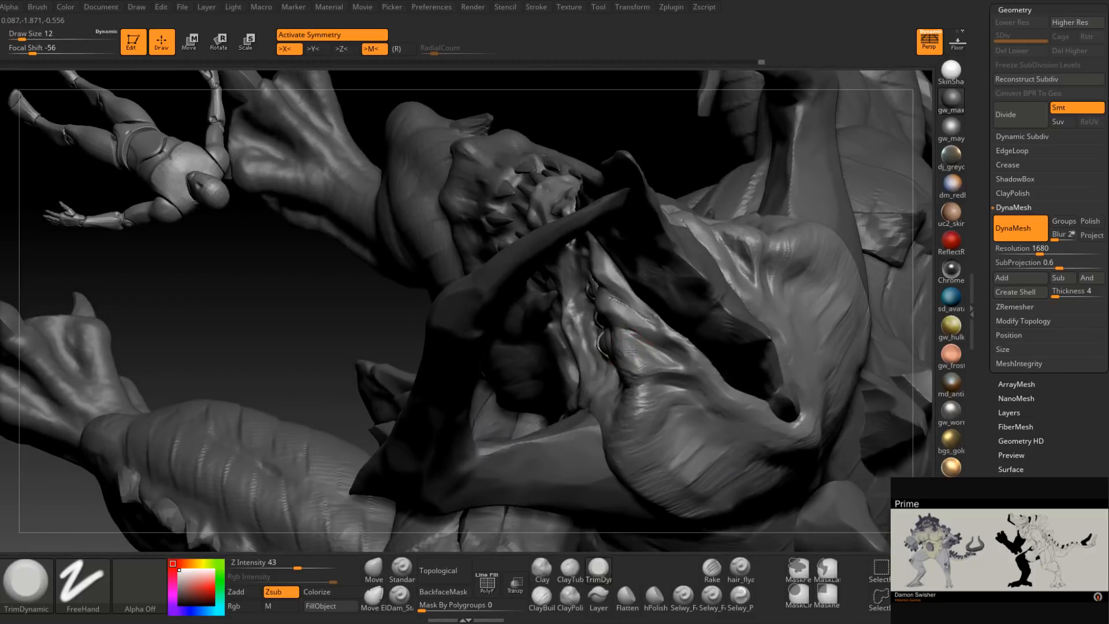
# Trim the striations across the rounded rear lobe of the skull plate with TrimDynamic at draw size 17.
pyautogui.moveTo(635, 369)
pyautogui.mouseDown(button='right')
pyautogui.moveTo(635, 352)
pyautogui.moveTo(627, 348)
pyautogui.moveTo(627, 368)
pyautogui.moveTo(593, 349)
pyautogui.moveTo(604, 370)
pyautogui.moveTo(633, 373)
pyautogui.moveTo(638, 421)
pyautogui.moveTo(587, 294)
pyautogui.mouseUp(button='right')
pyautogui.press('space')
pyautogui.click(585, 296)
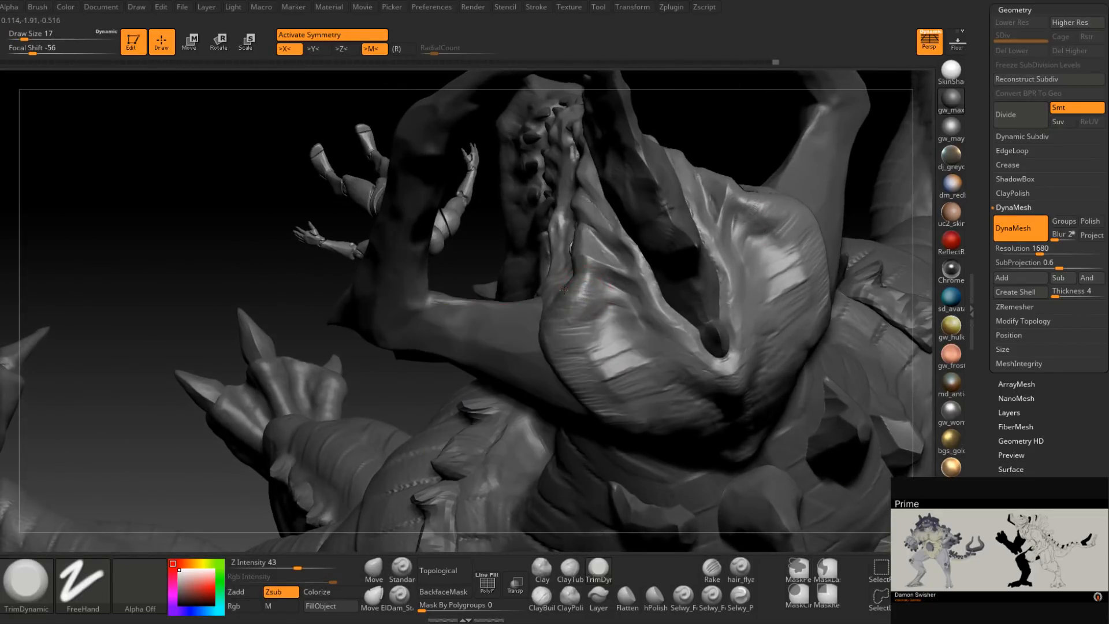
pyautogui.moveTo(582, 295); pyautogui.dragTo(567, 350, button='right')
pyautogui.moveTo(567, 350)
pyautogui.mouseDown()
pyautogui.moveTo(605, 413)
pyautogui.moveTo(610, 370)
pyautogui.moveTo(627, 367)
pyautogui.mouseUp()
pyautogui.moveTo(620, 384); pyautogui.dragTo(597, 377, button='right')
pyautogui.moveTo(627, 370); pyautogui.dragTo(652, 383)
pyautogui.moveTo(673, 383); pyautogui.dragTo(696, 370, button='right')
pyautogui.moveTo(676, 362)
pyautogui.mouseDown()
pyautogui.moveTo(662, 387)
pyautogui.moveTo(683, 422)
pyautogui.mouseUp()
pyautogui.moveTo(696, 417); pyautogui.dragTo(675, 404, button='right')
pyautogui.moveTo(725, 389)
pyautogui.mouseDown()
pyautogui.moveTo(729, 415)
pyautogui.moveTo(765, 432)
pyautogui.mouseUp()
pyautogui.moveTo(765, 430); pyautogui.dragTo(742, 417, button='right')
pyautogui.moveTo(770, 411)
pyautogui.mouseDown()
pyautogui.moveTo(771, 508)
pyautogui.moveTo(765, 442)
pyautogui.mouseUp()
# Flatten the centre of the skull's rear surface below the crest with TrimDynamic at draw size 29.
pyautogui.moveTo(763, 442)
pyautogui.mouseDown(button='right')
pyautogui.moveTo(660, 397)
pyautogui.moveTo(668, 378)
pyautogui.mouseUp(button='right')
pyautogui.press('s')
pyautogui.moveTo(667, 376); pyautogui.dragTo(672, 377)
pyautogui.moveTo(664, 417)
pyautogui.mouseDown()
pyautogui.moveTo(640, 434)
pyautogui.moveTo(652, 444)
pyautogui.mouseUp()
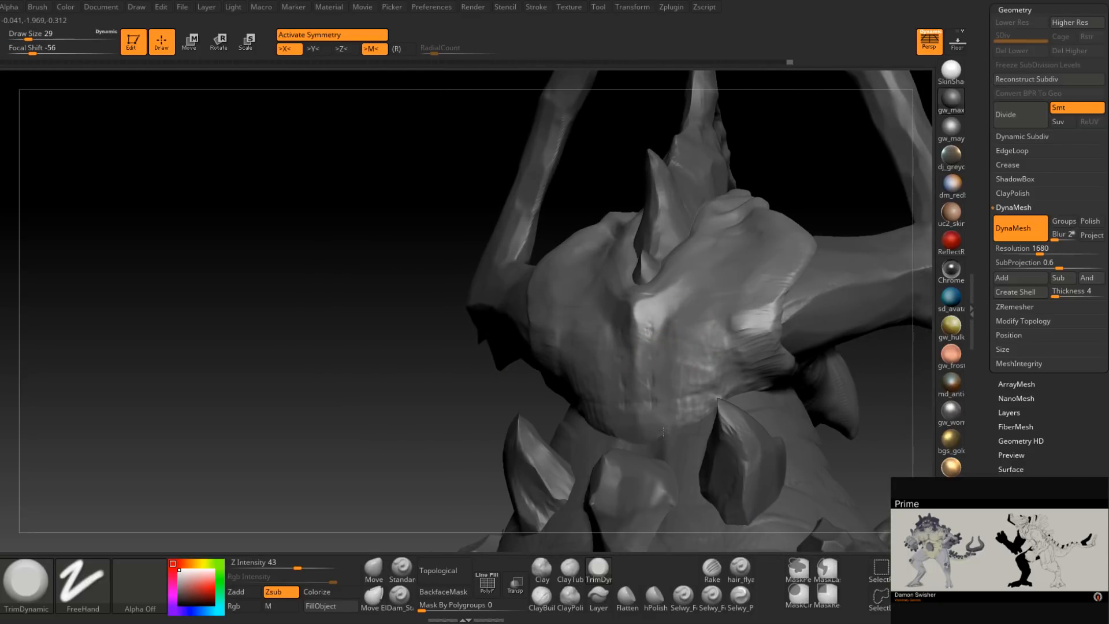
# Trim the side planes and outer rim at the back of the skull plate with TrimDynamic at draw size 20.
pyautogui.moveTo(701, 392); pyautogui.dragTo(749, 332, button='right')
pyautogui.press('space')
pyautogui.moveTo(752, 330); pyautogui.dragTo(746, 330)
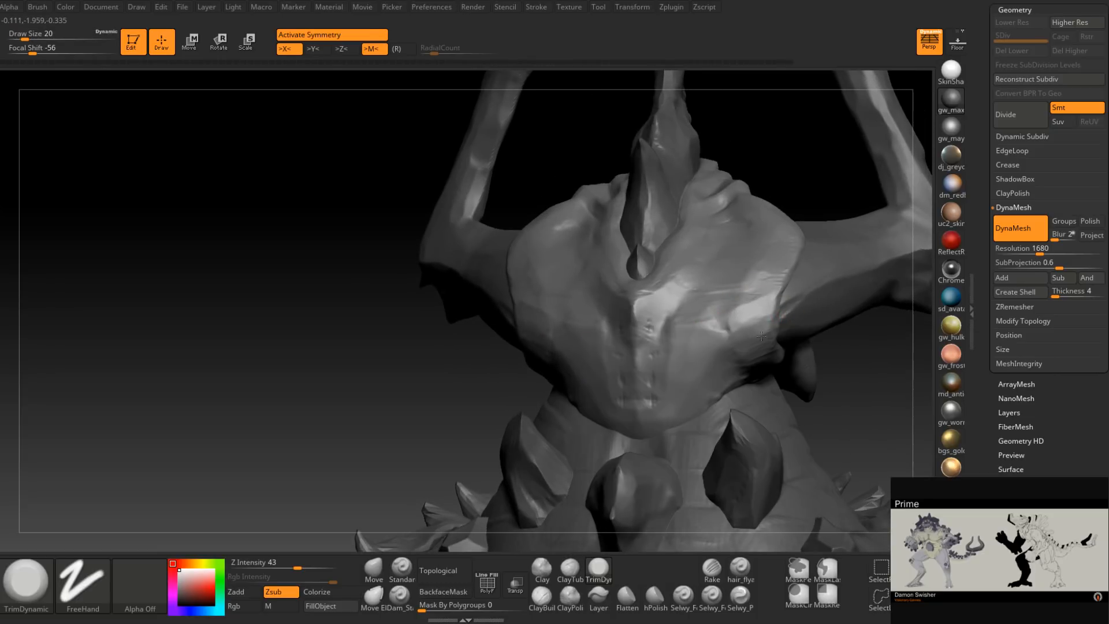
pyautogui.moveTo(760, 371); pyautogui.dragTo(756, 312)
pyautogui.moveTo(758, 283); pyautogui.dragTo(747, 322, button='right')
pyautogui.moveTo(750, 332)
pyautogui.mouseDown()
pyautogui.moveTo(752, 298)
pyautogui.moveTo(783, 248)
pyautogui.mouseUp()
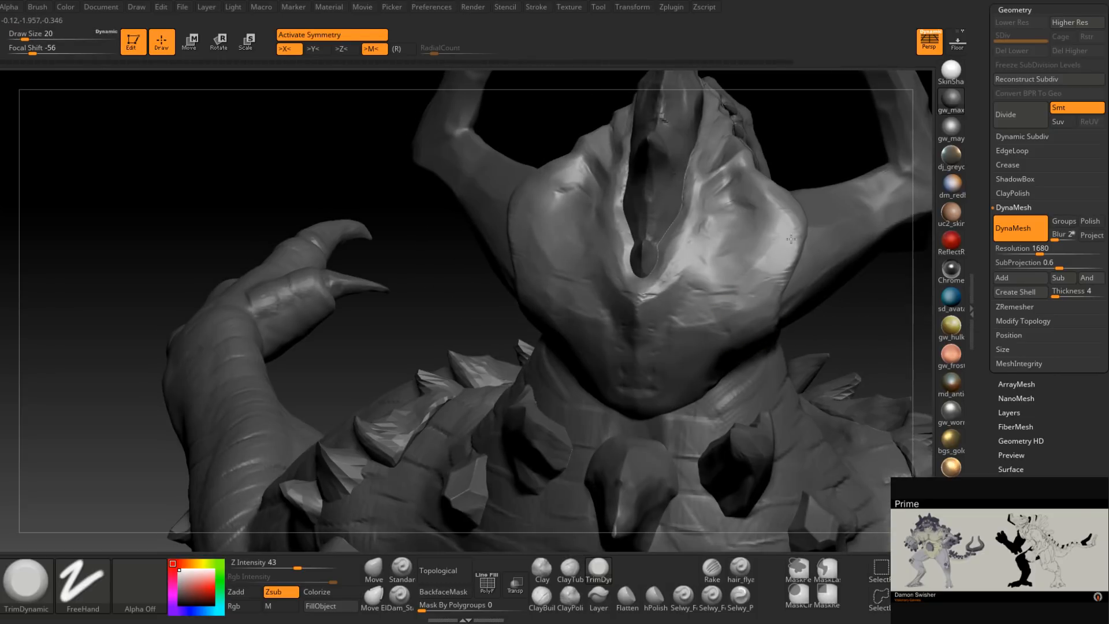
# Trim the bony ridge behind the cheek and the folds around the eyes, reducing TrimDynamic to draw size 9.
pyautogui.moveTo(731, 287)
pyautogui.mouseDown(button='right')
pyautogui.moveTo(725, 268)
pyautogui.moveTo(553, 349)
pyautogui.mouseUp(button='right')
pyautogui.moveTo(499, 379); pyautogui.dragTo(462, 363, button='right')
pyautogui.moveTo(435, 359); pyautogui.dragTo(417, 346)
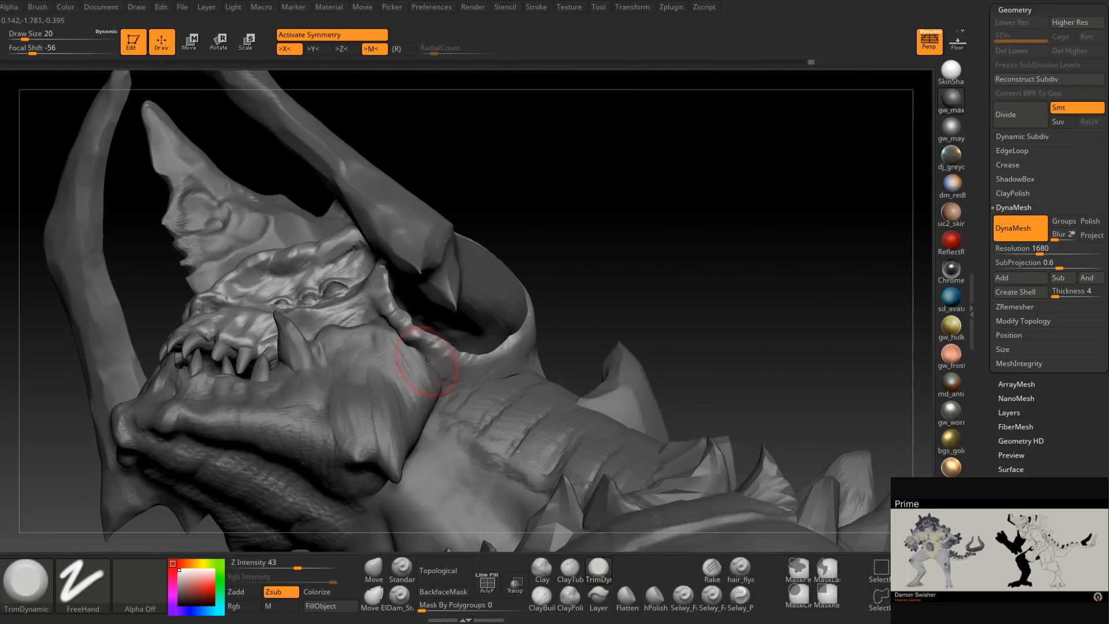
pyautogui.moveTo(428, 362)
pyautogui.mouseDown(button='right')
pyautogui.moveTo(495, 318)
pyautogui.moveTo(465, 347)
pyautogui.moveTo(484, 327)
pyautogui.mouseUp(button='right')
pyautogui.press('space')
pyautogui.moveTo(485, 327); pyautogui.dragTo(453, 301)
pyautogui.moveTo(453, 301); pyautogui.dragTo(518, 322, button='right')
pyautogui.moveTo(592, 339); pyautogui.dragTo(491, 314, button='right')
pyautogui.moveTo(481, 246)
pyautogui.mouseDown(button='right')
pyautogui.moveTo(467, 225)
pyautogui.moveTo(491, 229)
pyautogui.moveTo(489, 277)
pyautogui.mouseUp(button='right')
pyautogui.moveTo(482, 231); pyautogui.dragTo(462, 263, button='right')
pyautogui.moveTo(429, 335)
pyautogui.mouseDown(button='right')
pyautogui.moveTo(482, 317)
pyautogui.moveTo(432, 479)
pyautogui.mouseUp(button='right')
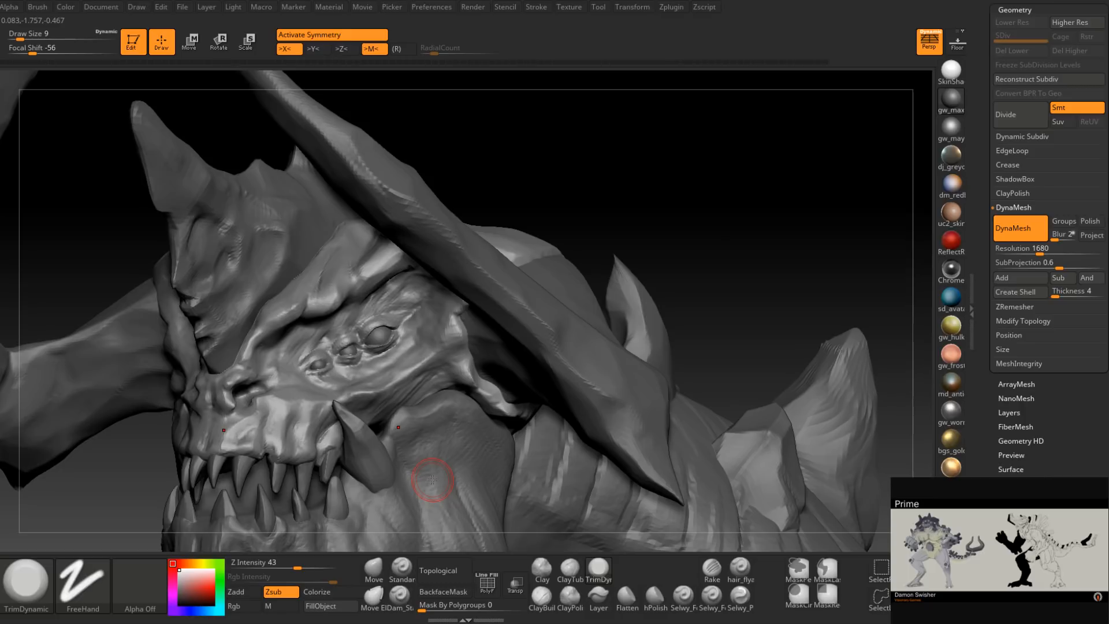
# Flatten the planes of the cheekbone and upper jaw below the eyes with TrimDynamic at draw size 9.
pyautogui.moveTo(418, 337)
pyautogui.mouseDown(button='right')
pyautogui.moveTo(487, 321)
pyautogui.moveTo(474, 352)
pyautogui.moveTo(418, 348)
pyautogui.moveTo(404, 365)
pyautogui.moveTo(398, 377)
pyautogui.moveTo(422, 364)
pyautogui.moveTo(439, 391)
pyautogui.moveTo(432, 374)
pyautogui.moveTo(498, 306)
pyautogui.moveTo(509, 308)
pyautogui.mouseUp(button='right')
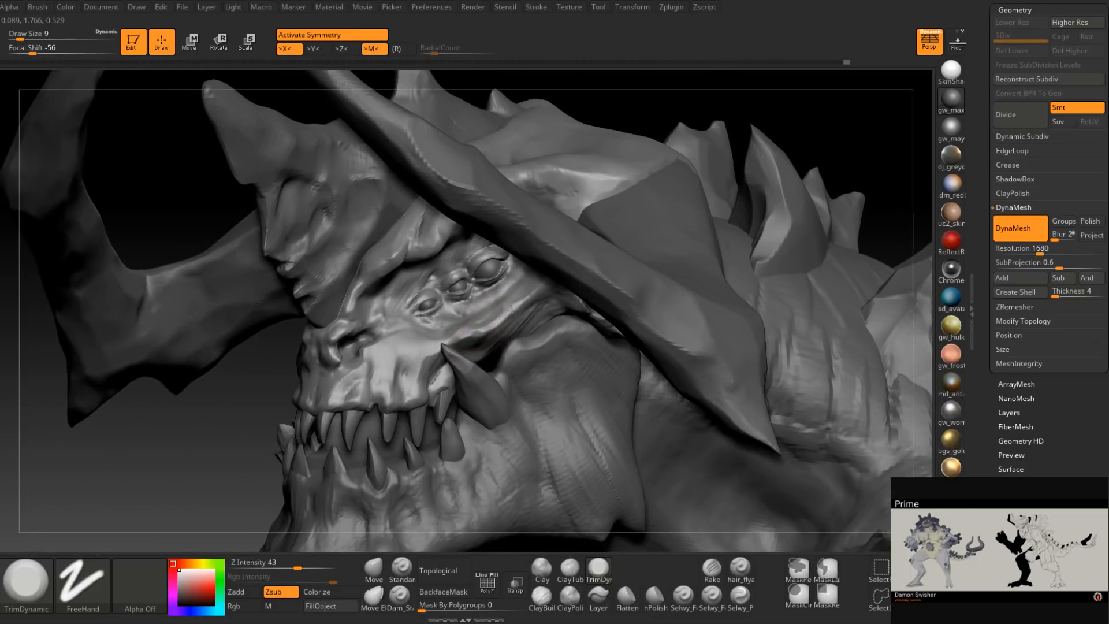
pyautogui.moveTo(461, 349)
pyautogui.mouseDown(button='right')
pyautogui.moveTo(498, 360)
pyautogui.moveTo(483, 320)
pyautogui.moveTo(493, 312)
pyautogui.mouseUp(button='right')
pyautogui.moveTo(444, 362); pyautogui.dragTo(462, 329, button='right')
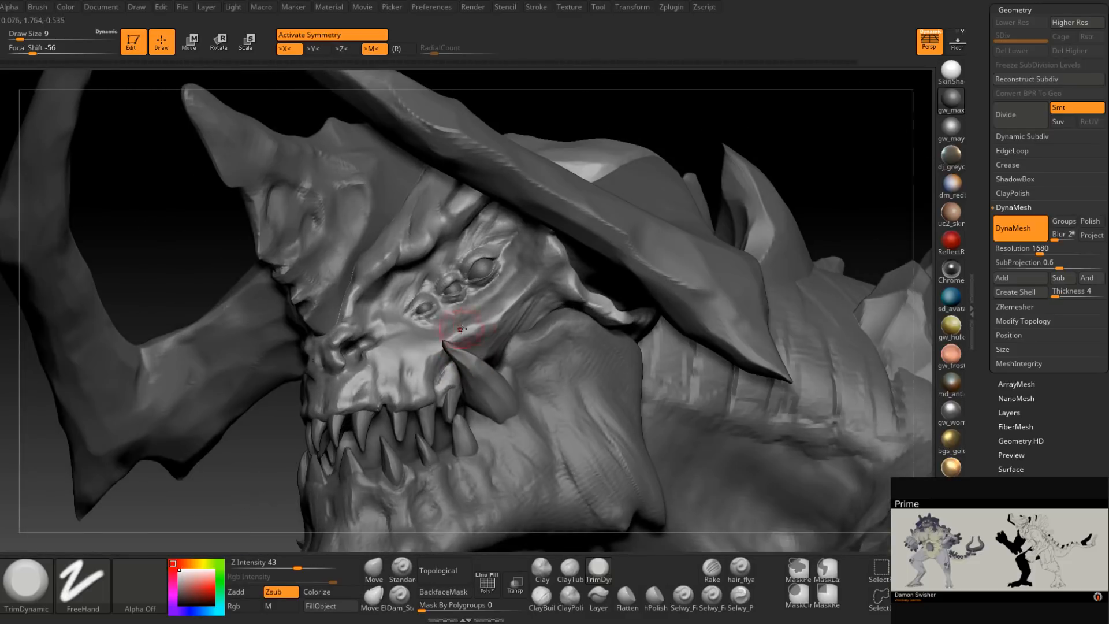
pyautogui.moveTo(484, 352)
pyautogui.mouseDown(button='right')
pyautogui.moveTo(445, 376)
pyautogui.moveTo(436, 391)
pyautogui.moveTo(446, 406)
pyautogui.moveTo(490, 283)
pyautogui.moveTo(462, 300)
pyautogui.moveTo(468, 283)
pyautogui.mouseUp(button='right')
pyautogui.moveTo(517, 317)
pyautogui.mouseDown(button='right')
pyautogui.moveTo(501, 306)
pyautogui.moveTo(468, 318)
pyautogui.moveTo(447, 303)
pyautogui.moveTo(439, 325)
pyautogui.mouseUp(button='right')
# Select the lower jaw subtool and quick-save the project.
pyautogui.keyDown('alt'); pyautogui.click(501, 307); pyautogui.keyUp('alt')
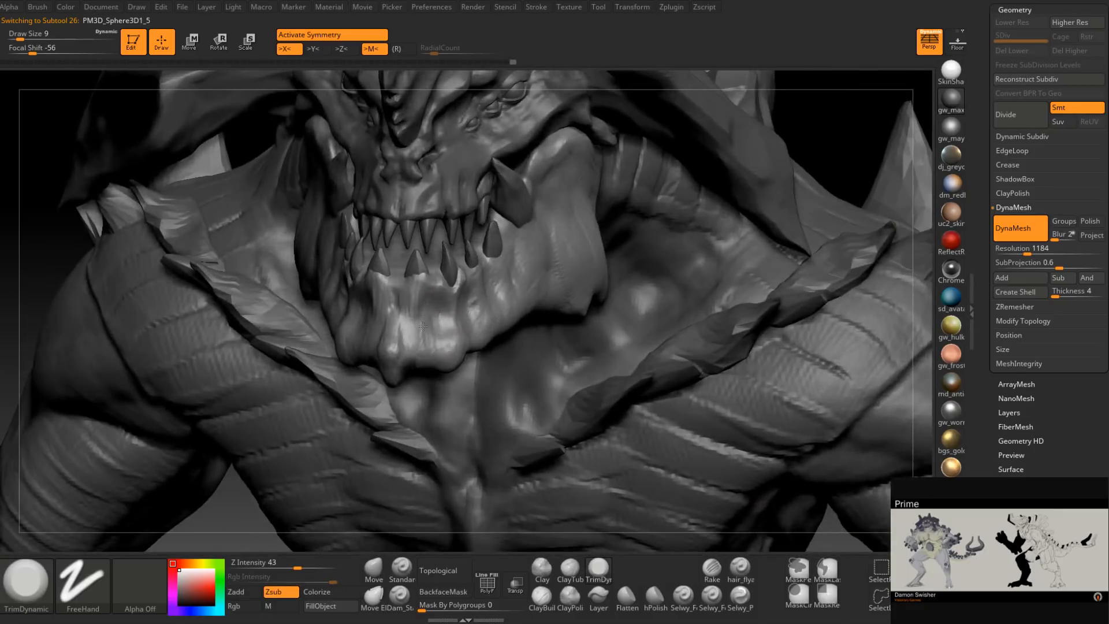
pyautogui.moveTo(409, 316)
pyautogui.mouseDown(button='right')
pyautogui.moveTo(427, 346)
pyautogui.moveTo(453, 357)
pyautogui.moveTo(467, 347)
pyautogui.moveTo(452, 368)
pyautogui.moveTo(399, 356)
pyautogui.moveTo(411, 368)
pyautogui.moveTo(465, 347)
pyautogui.moveTo(497, 310)
pyautogui.mouseUp(button='right')
pyautogui.hotkey('ctrl', 's')
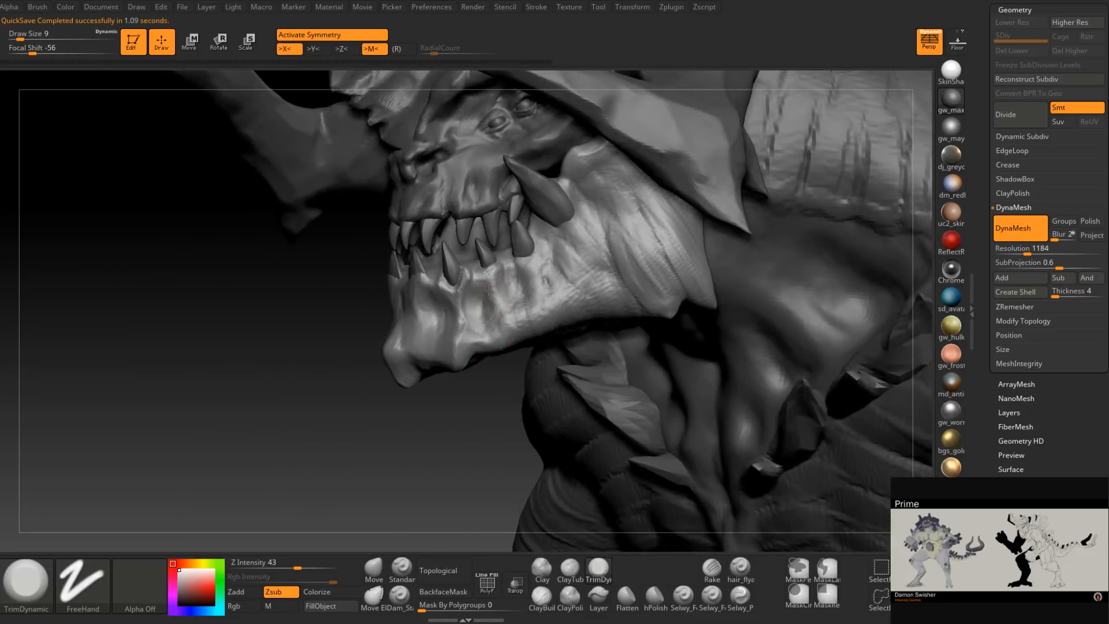
# Flatten the ridges along the side of the lower jaw below the teeth with TrimDynamic at draw size 9.
pyautogui.moveTo(490, 295); pyautogui.dragTo(466, 302)
pyautogui.moveTo(467, 318); pyautogui.dragTo(438, 315, button='right')
pyautogui.moveTo(499, 293); pyautogui.dragTo(515, 272)
pyautogui.moveTo(496, 281); pyautogui.dragTo(534, 284, button='right')
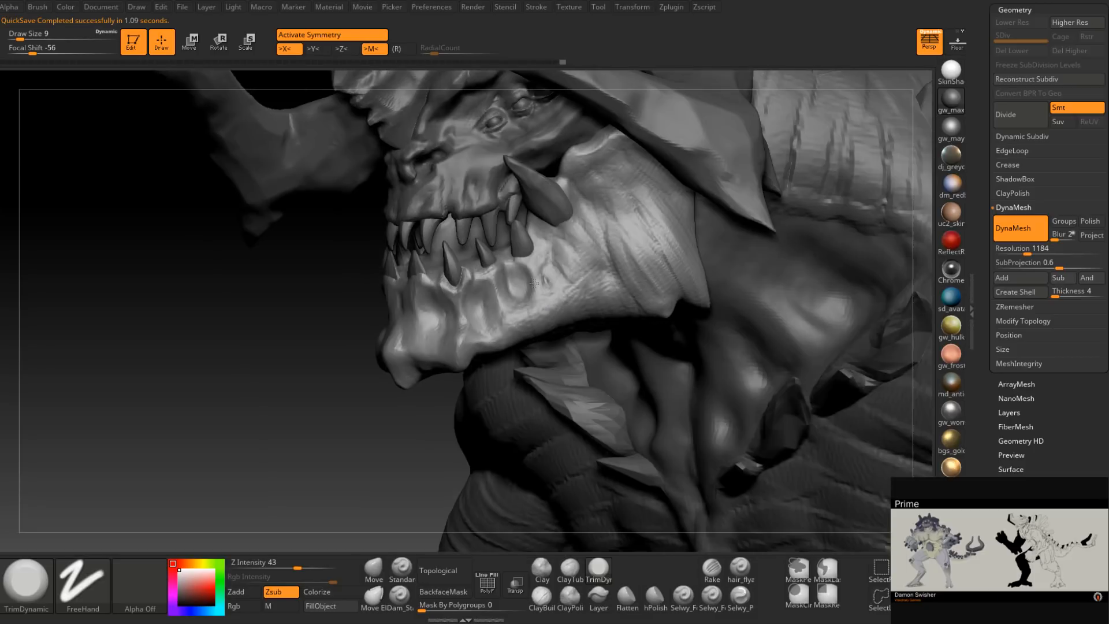
pyautogui.moveTo(534, 283); pyautogui.dragTo(546, 284, button='right')
pyautogui.moveTo(545, 289); pyautogui.dragTo(567, 243)
pyautogui.moveTo(572, 231); pyautogui.dragTo(582, 219, button='right')
pyautogui.moveTo(588, 240)
pyautogui.mouseDown()
pyautogui.moveTo(569, 193)
pyautogui.moveTo(615, 278)
pyautogui.mouseUp()
pyautogui.moveTo(622, 268)
pyautogui.mouseDown(button='right')
pyautogui.moveTo(640, 267)
pyautogui.moveTo(595, 280)
pyautogui.mouseUp(button='right')
# Trim broader planes on the rear side and lower edge of the jaw with TrimDynamic at draw size 17.
pyautogui.press('space')
pyautogui.moveTo(559, 284); pyautogui.dragTo(564, 284)
pyautogui.moveTo(557, 252); pyautogui.dragTo(582, 300)
pyautogui.moveTo(583, 267); pyautogui.dragTo(597, 293)
pyautogui.moveTo(614, 246); pyautogui.dragTo(614, 267)
pyautogui.moveTo(573, 302); pyautogui.dragTo(548, 289, button='right')
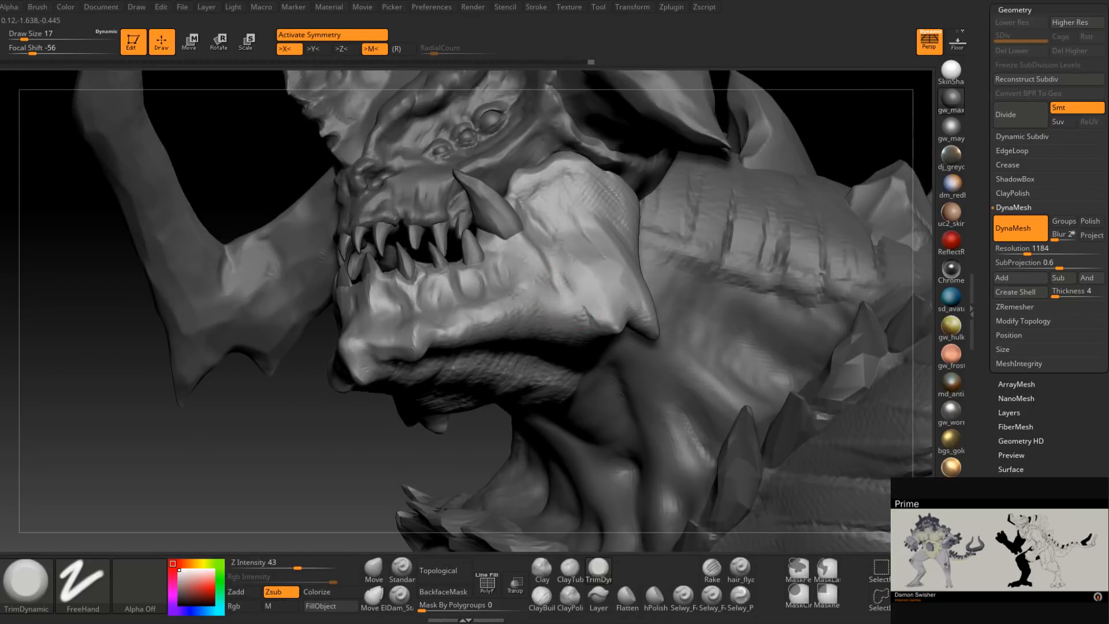
pyautogui.moveTo(497, 317); pyautogui.dragTo(621, 342, button='right')
pyautogui.moveTo(614, 371)
pyautogui.mouseDown()
pyautogui.moveTo(629, 388)
pyautogui.moveTo(446, 317)
pyautogui.mouseUp()
pyautogui.moveTo(474, 323); pyautogui.dragTo(503, 331, button='right')
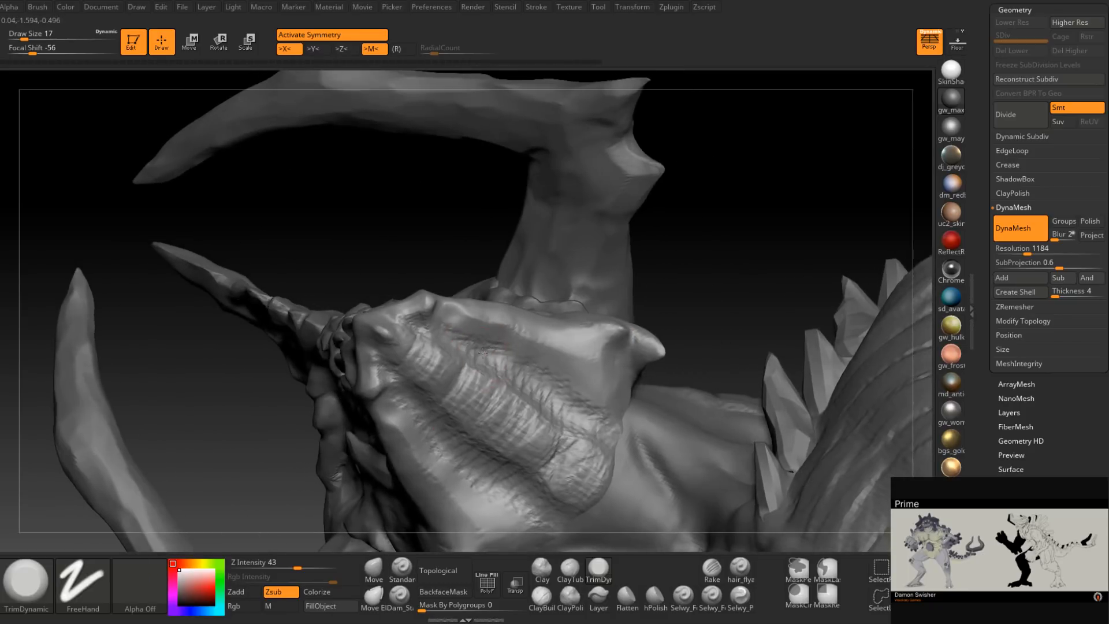
# Soften the textured ridge on the jaw's underside with TrimDynamic at draw size 12.
pyautogui.press('[')
pyautogui.moveTo(589, 382); pyautogui.dragTo(443, 371, button='right')
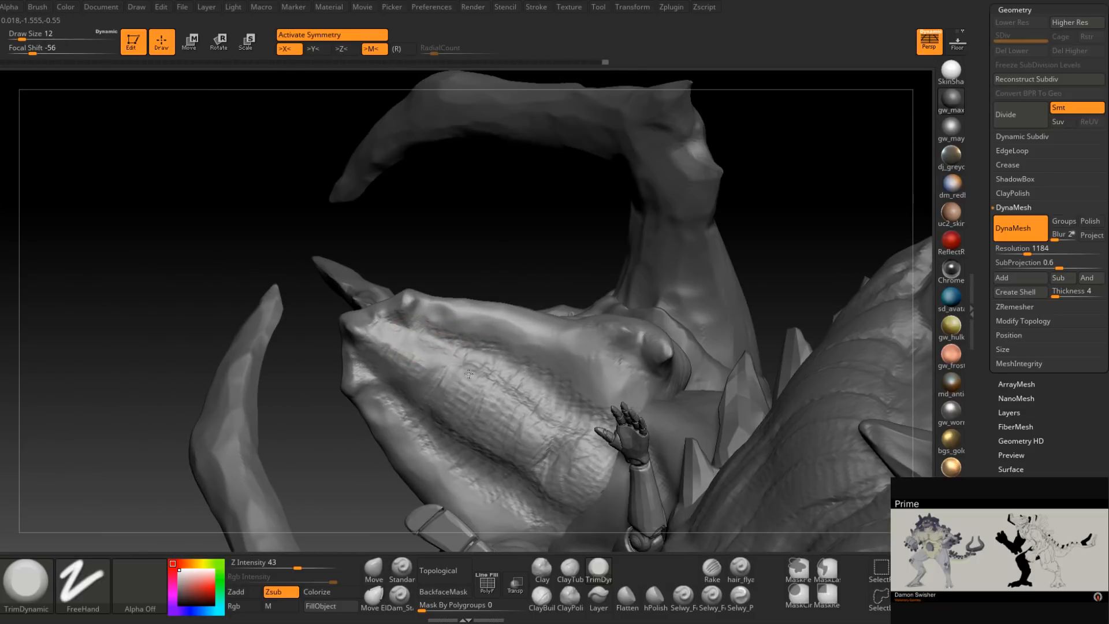
pyautogui.moveTo(469, 377); pyautogui.dragTo(458, 371, button='right')
pyautogui.moveTo(558, 439)
pyautogui.mouseDown(button='right')
pyautogui.moveTo(587, 452)
pyautogui.moveTo(600, 421)
pyautogui.mouseUp(button='right')
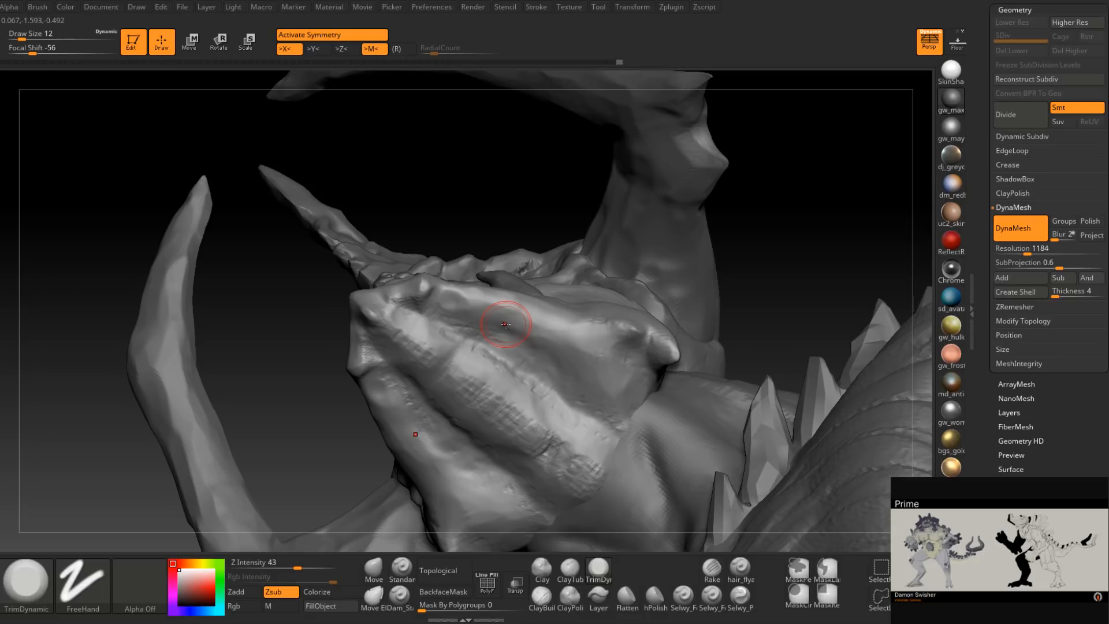
# Refine the planes along the chin and lower jaw edge with TrimDynamic at draw size 14.
pyautogui.moveTo(489, 312); pyautogui.dragTo(470, 341, button='right')
pyautogui.press('space')
pyautogui.click(477, 347)
pyautogui.moveTo(419, 371)
pyautogui.mouseDown(button='right')
pyautogui.moveTo(441, 374)
pyautogui.moveTo(418, 346)
pyautogui.moveTo(460, 372)
pyautogui.mouseUp(button='right')
pyautogui.press('space')
pyautogui.click(466, 367)
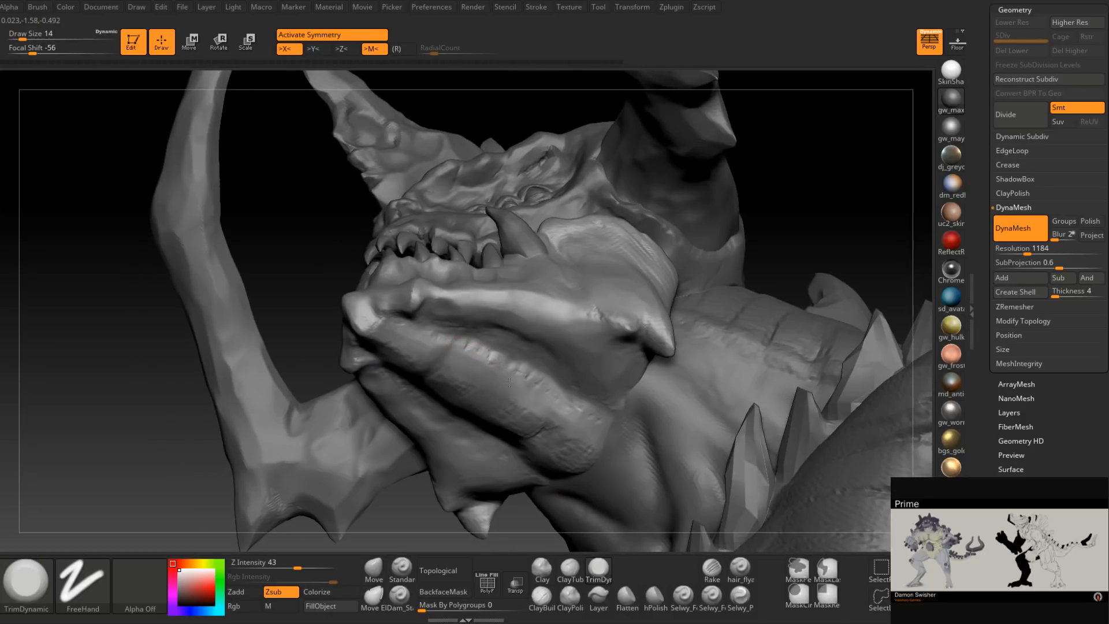
# Trim the flared rear corner and side planes of the lower jaw with TrimDynamic at draw size 13.
pyautogui.moveTo(531, 419); pyautogui.dragTo(592, 453, button='right')
pyautogui.moveTo(475, 356)
pyautogui.mouseDown(button='right')
pyautogui.moveTo(495, 372)
pyautogui.moveTo(438, 354)
pyautogui.moveTo(408, 366)
pyautogui.moveTo(398, 386)
pyautogui.moveTo(521, 363)
pyautogui.moveTo(538, 348)
pyautogui.mouseUp(button='right')
pyautogui.press('space')
pyautogui.click(430, 350)
pyautogui.press('ctrl')
pyautogui.press('space')
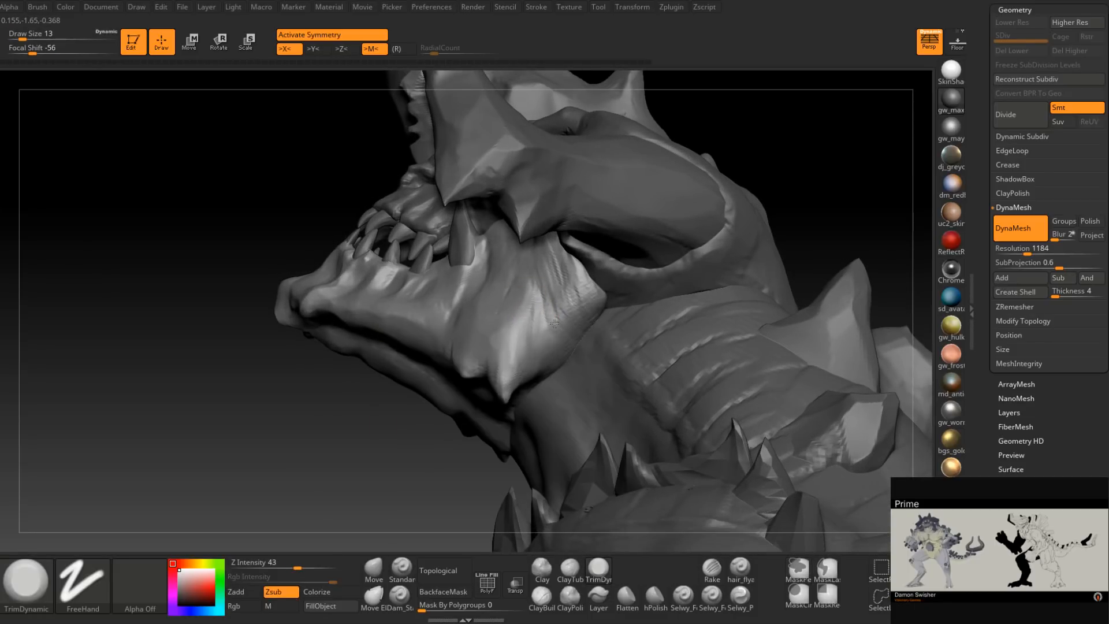
# Select the body subtool, turn off symmetry and switch to the Standard brush.
pyautogui.moveTo(603, 303)
pyautogui.mouseDown(button='right')
pyautogui.moveTo(509, 243)
pyautogui.moveTo(496, 271)
pyautogui.moveTo(488, 229)
pyautogui.moveTo(500, 225)
pyautogui.moveTo(516, 321)
pyautogui.moveTo(508, 301)
pyautogui.moveTo(498, 323)
pyautogui.moveTo(515, 321)
pyautogui.moveTo(420, 397)
pyautogui.mouseUp(button='right')
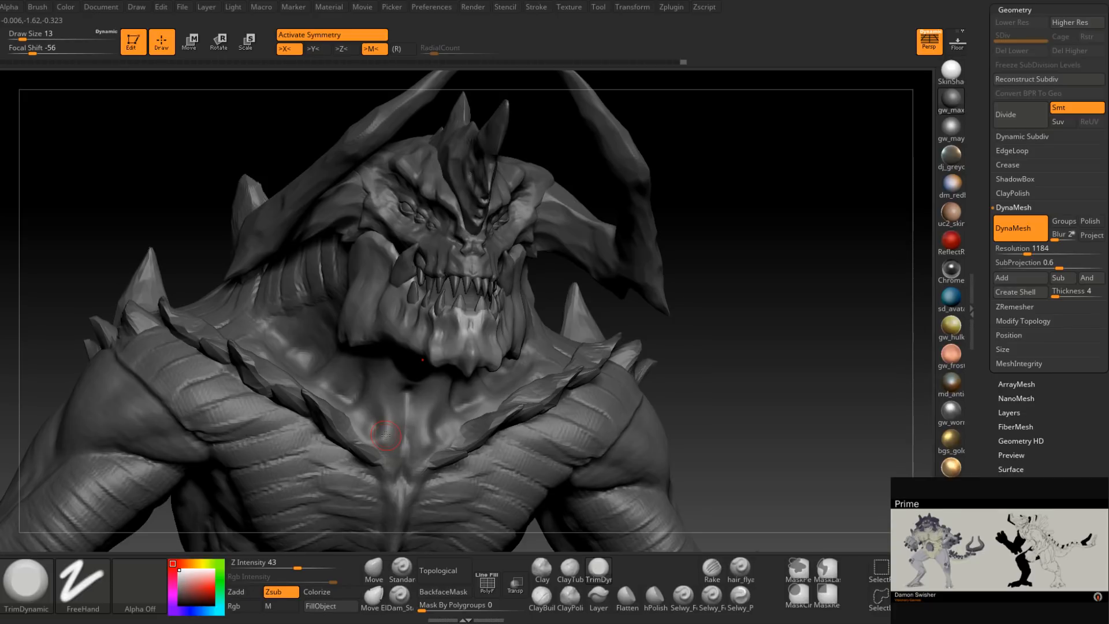
pyautogui.moveTo(385, 436); pyautogui.dragTo(498, 397, button='right')
pyautogui.press('f')
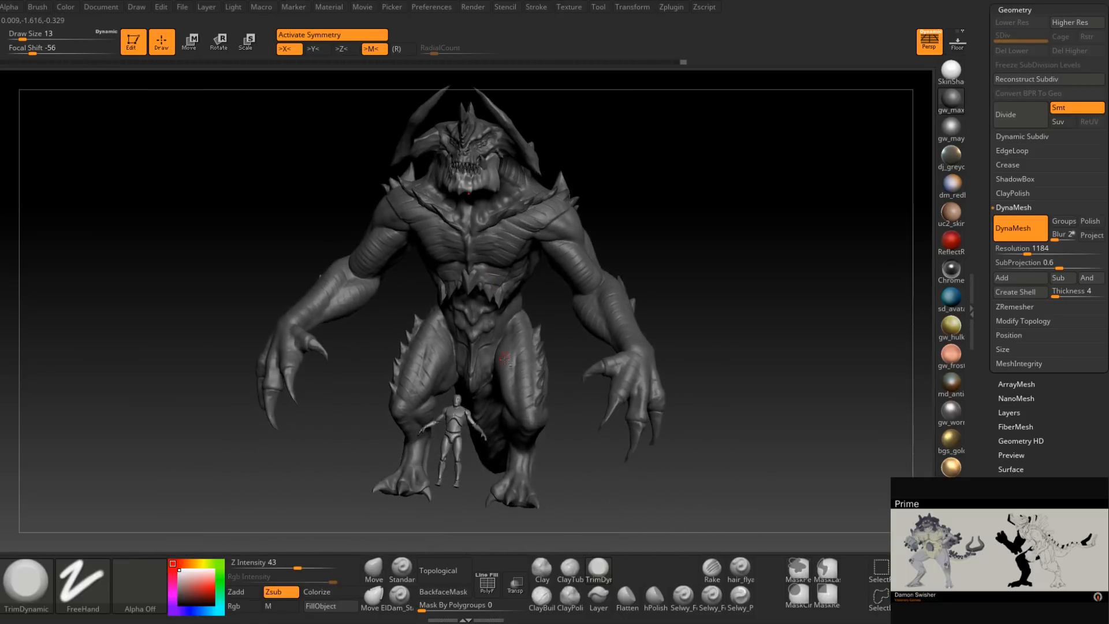
pyautogui.moveTo(495, 401); pyautogui.dragTo(552, 437, button='right')
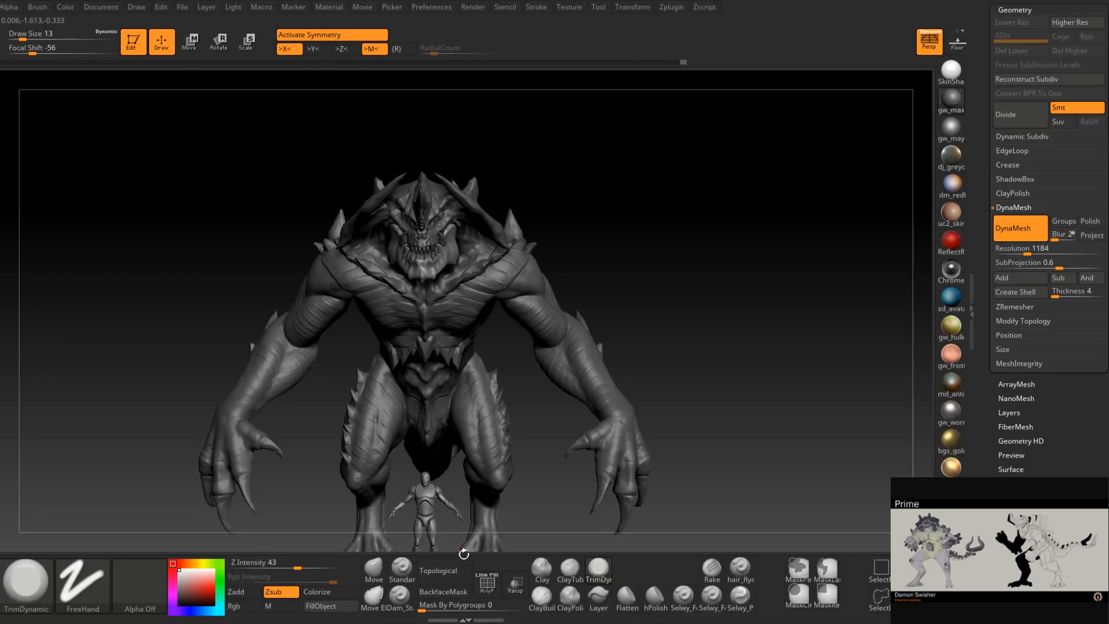
pyautogui.moveTo(574, 310); pyautogui.dragTo(642, 300, button='right')
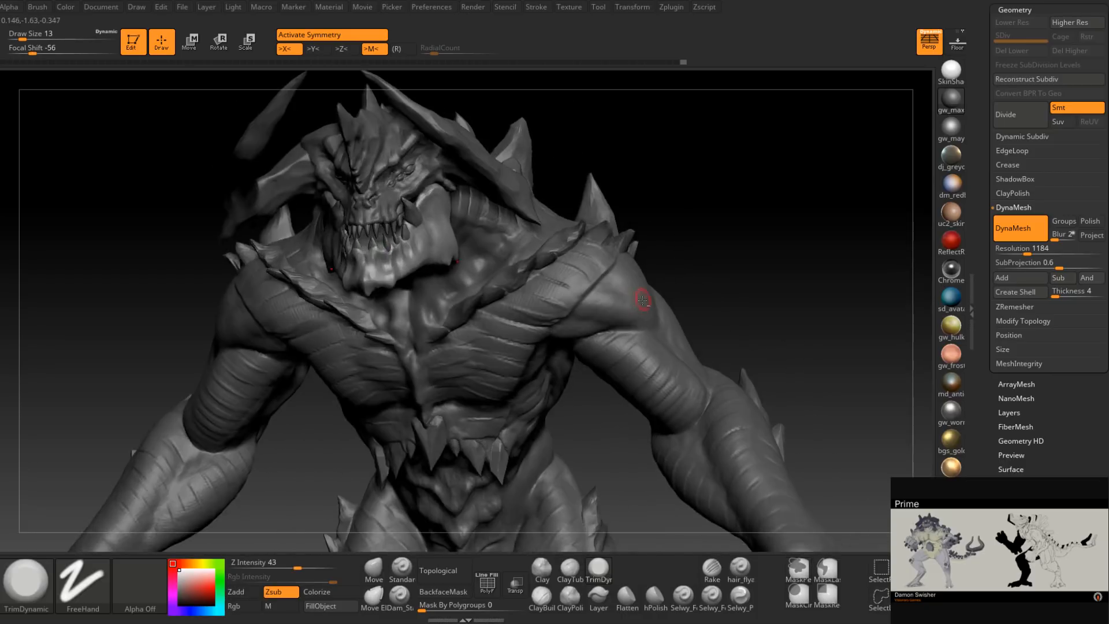
pyautogui.keyDown('alt'); pyautogui.click(642, 301); pyautogui.keyUp('alt')
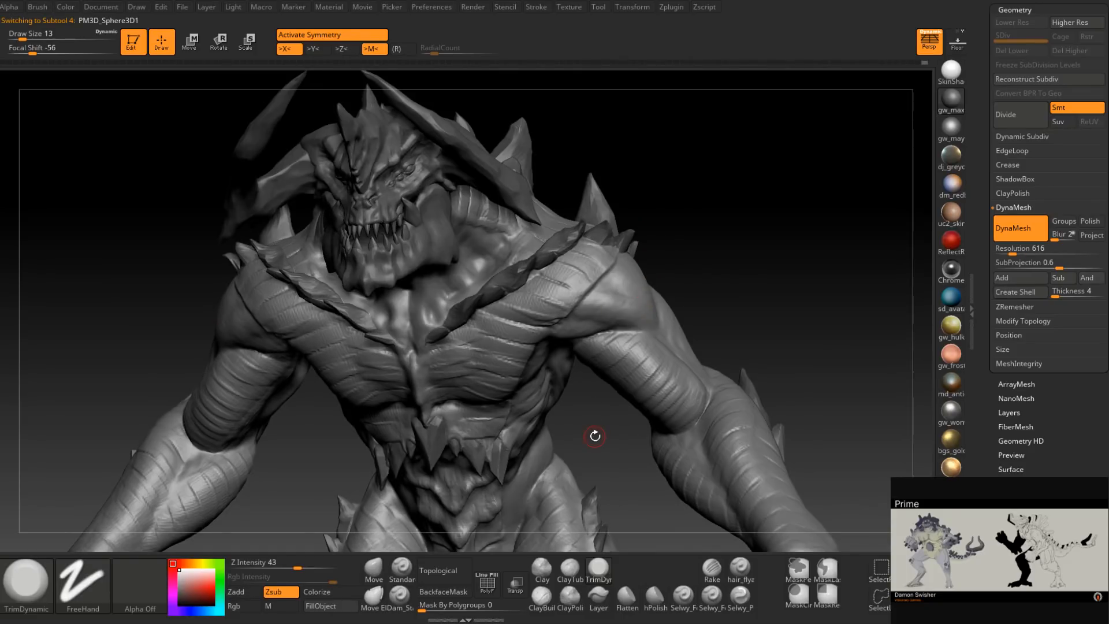
pyautogui.press('x')
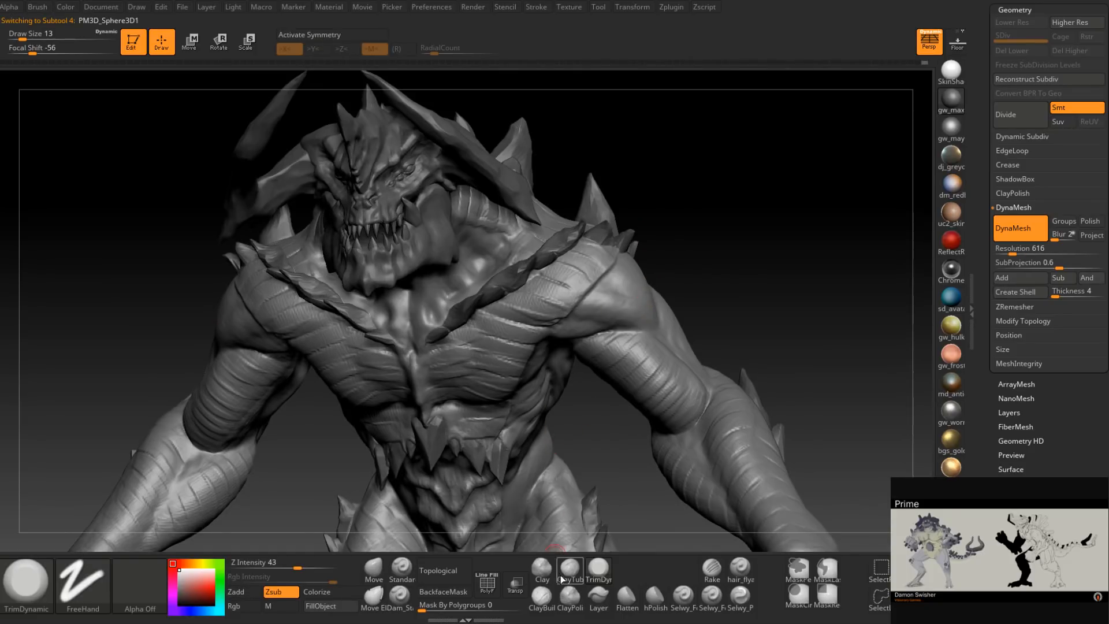
pyautogui.click(402, 569)
# Add raised, vein-like strokes over one shoulder with the Standard brush at draw size 8.
pyautogui.moveTo(588, 367)
pyautogui.mouseDown(button='right')
pyautogui.moveTo(557, 360)
pyautogui.moveTo(509, 315)
pyautogui.mouseUp(button='right')
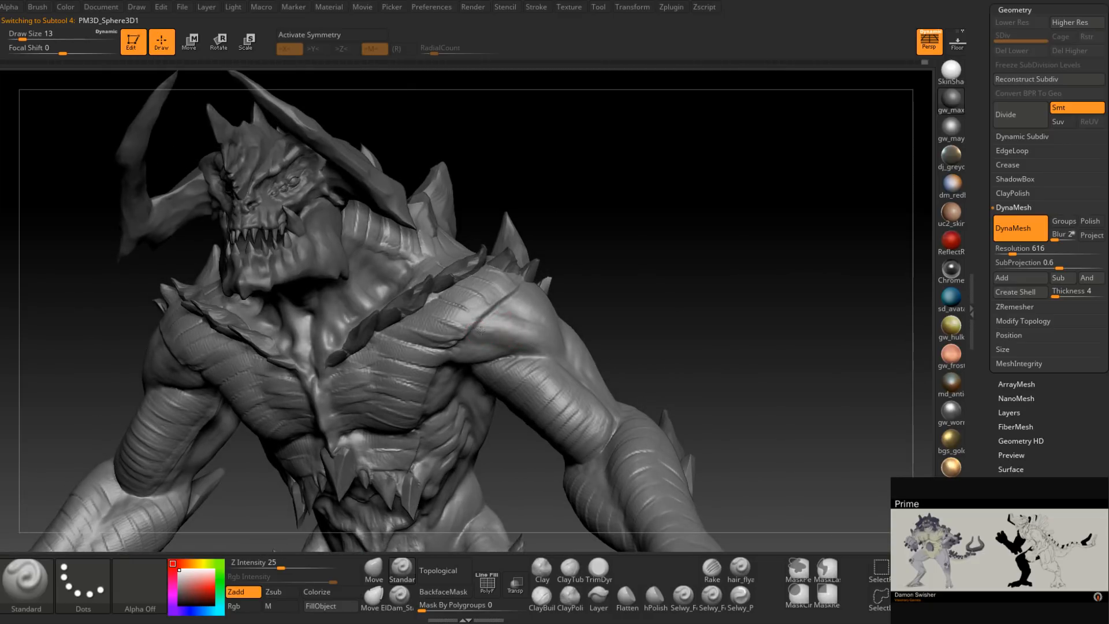
pyautogui.moveTo(544, 332)
pyautogui.mouseDown(button='right')
pyautogui.moveTo(563, 341)
pyautogui.moveTo(511, 340)
pyautogui.mouseUp(button='right')
pyautogui.press('[')
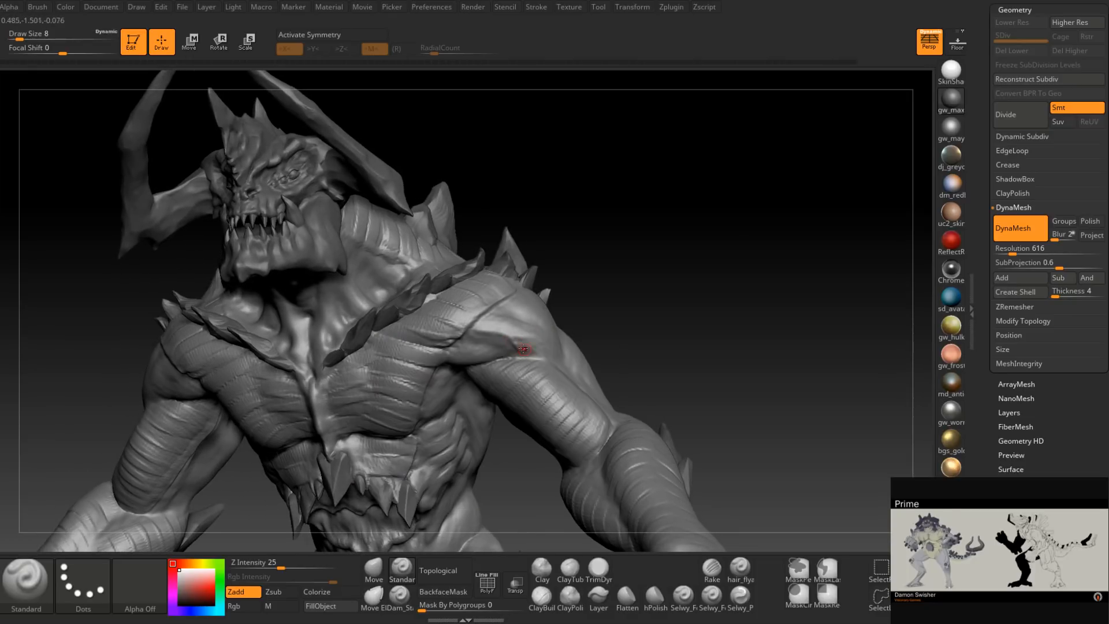
pyautogui.moveTo(551, 347)
pyautogui.mouseDown(button='right')
pyautogui.moveTo(464, 335)
pyautogui.moveTo(457, 345)
pyautogui.moveTo(469, 332)
pyautogui.mouseUp(button='right')
pyautogui.moveTo(536, 343)
pyautogui.mouseDown(button='right')
pyautogui.moveTo(568, 396)
pyautogui.moveTo(532, 411)
pyautogui.moveTo(520, 372)
pyautogui.moveTo(482, 340)
pyautogui.moveTo(495, 371)
pyautogui.moveTo(611, 340)
pyautogui.moveTo(646, 317)
pyautogui.moveTo(512, 351)
pyautogui.moveTo(527, 415)
pyautogui.moveTo(461, 343)
pyautogui.mouseUp(button='right')
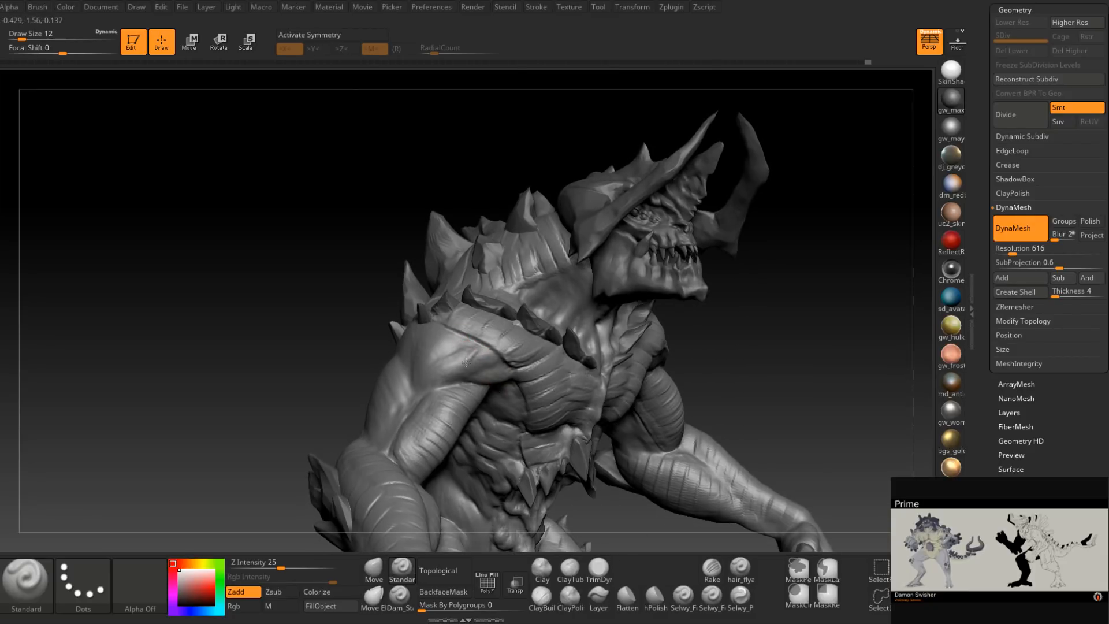
# Add raised, vein-like strokes to the opposite shoulder and upper arm with the Standard brush.
pyautogui.moveTo(444, 381)
pyautogui.mouseDown(button='right')
pyautogui.moveTo(483, 349)
pyautogui.moveTo(461, 366)
pyautogui.moveTo(477, 369)
pyautogui.moveTo(478, 351)
pyautogui.mouseUp(button='right')
pyautogui.moveTo(434, 389)
pyautogui.mouseDown(button='right')
pyautogui.moveTo(554, 419)
pyautogui.moveTo(564, 400)
pyautogui.mouseUp(button='right')
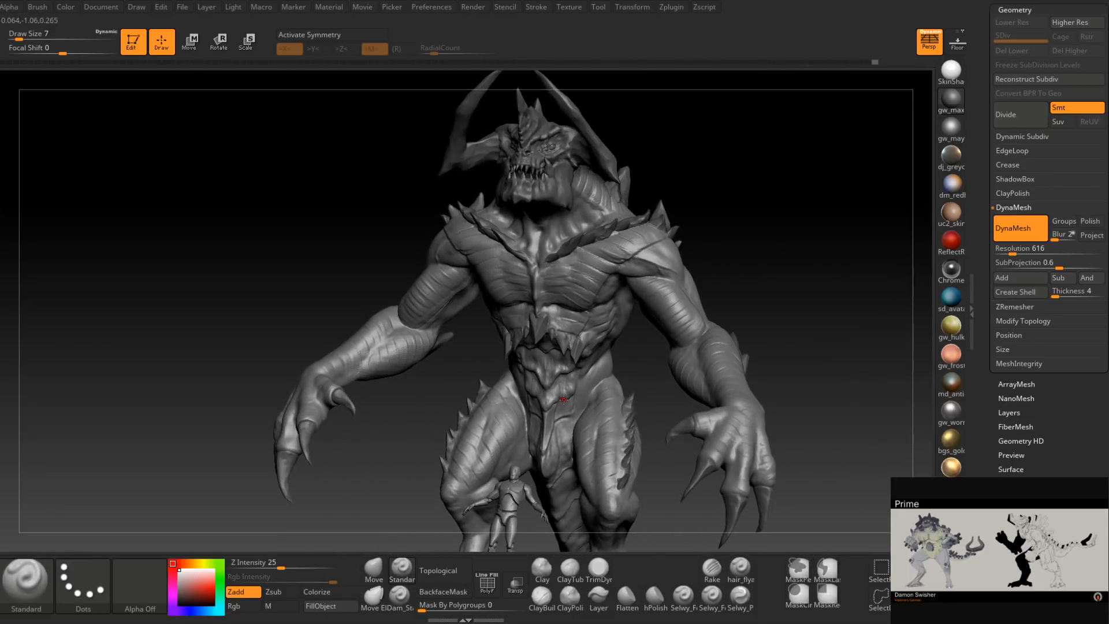
pyautogui.moveTo(544, 417)
pyautogui.mouseDown(button='right')
pyautogui.moveTo(605, 362)
pyautogui.moveTo(680, 368)
pyautogui.moveTo(589, 443)
pyautogui.moveTo(514, 352)
pyautogui.moveTo(549, 449)
pyautogui.moveTo(437, 296)
pyautogui.mouseUp(button='right')
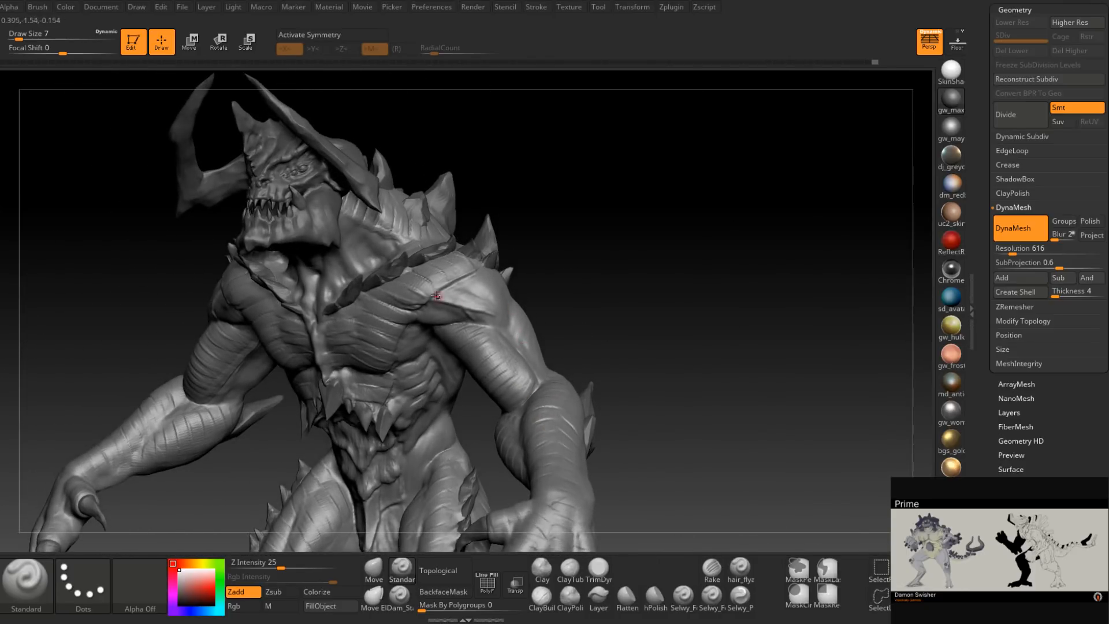
# Try a focal shift of -100 for the Standard brush on the side of the neck.
pyautogui.moveTo(554, 384)
pyautogui.mouseDown(button='right')
pyautogui.moveTo(585, 374)
pyautogui.moveTo(571, 398)
pyautogui.moveTo(618, 387)
pyautogui.moveTo(602, 380)
pyautogui.moveTo(627, 345)
pyautogui.moveTo(625, 447)
pyautogui.mouseUp(button='right')
pyautogui.moveTo(475, 349); pyautogui.dragTo(450, 420, button='right')
pyautogui.press('space')
pyautogui.moveTo(519, 355); pyautogui.dragTo(469, 354)
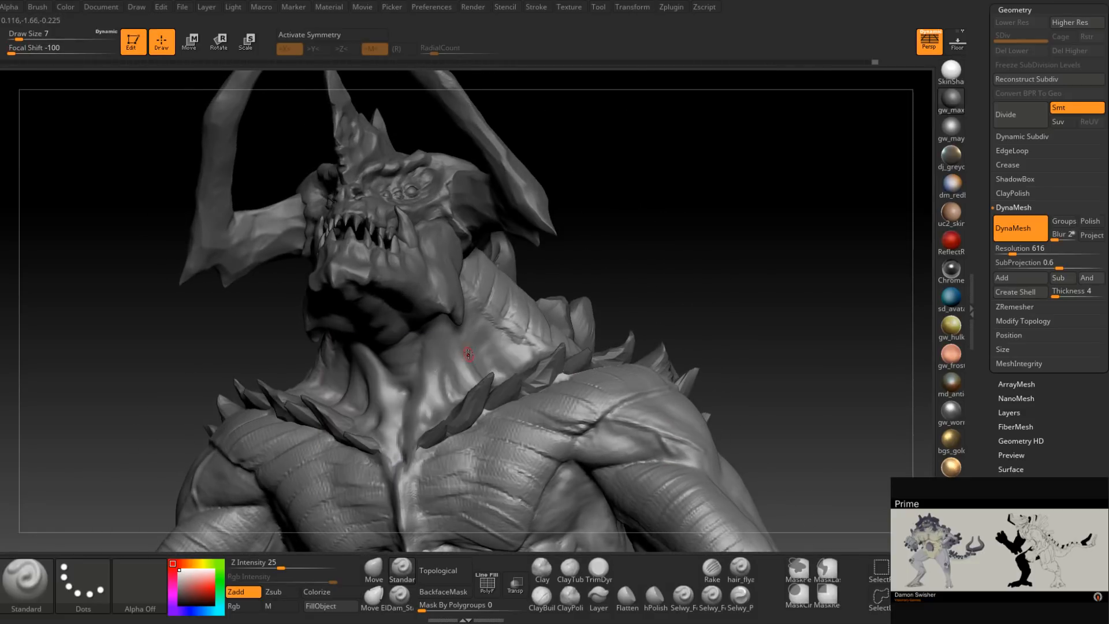
pyautogui.moveTo(468, 353); pyautogui.dragTo(478, 359, button='right')
pyautogui.press('space')
pyautogui.press('space')
pyautogui.moveTo(498, 380); pyautogui.dragTo(533, 385)
pyautogui.press('space')
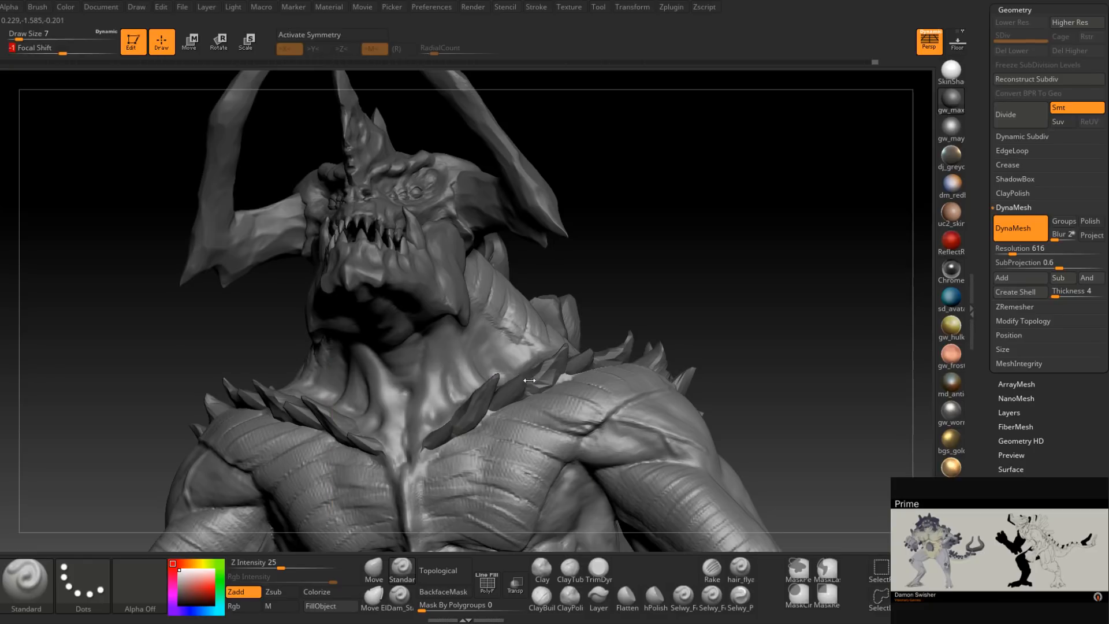
pyautogui.press('space')
# Draw raised, vein-like lines on the side of the neck below the jaw with the Standard brush at draw size 8.
pyautogui.moveTo(460, 363); pyautogui.dragTo(467, 365)
pyautogui.moveTo(466, 358); pyautogui.dragTo(447, 321, button='right')
pyautogui.moveTo(463, 362); pyautogui.dragTo(466, 395, button='right')
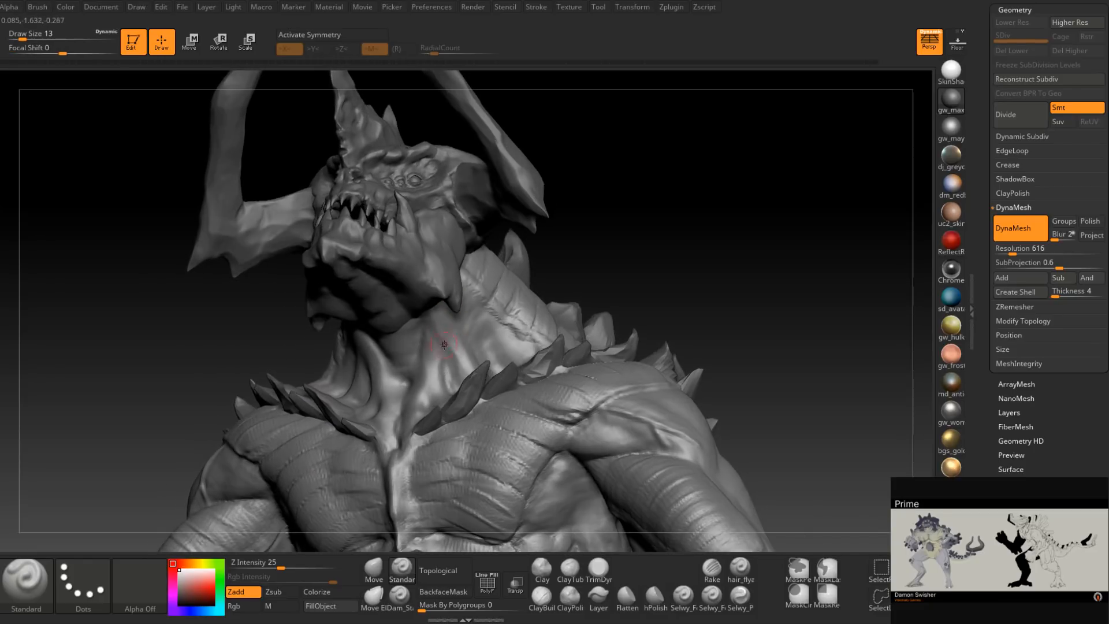
pyautogui.moveTo(456, 324); pyautogui.dragTo(449, 336, button='right')
pyautogui.press('space')
pyautogui.moveTo(453, 345); pyautogui.dragTo(448, 345)
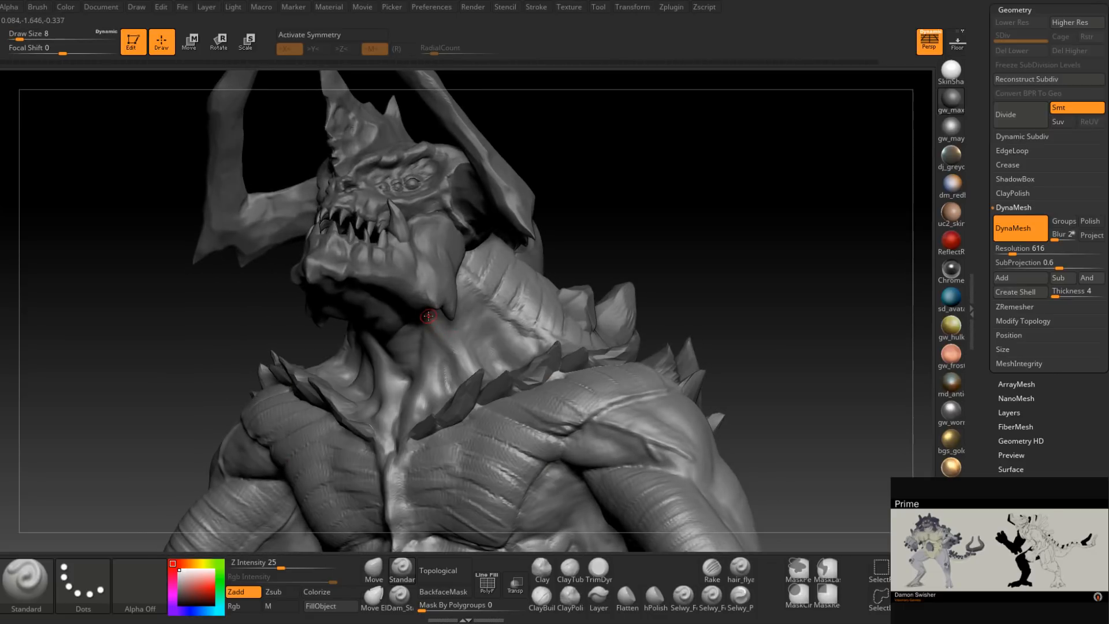
pyautogui.moveTo(453, 353); pyautogui.dragTo(437, 327, button='right')
pyautogui.moveTo(446, 379); pyautogui.dragTo(450, 349, button='right')
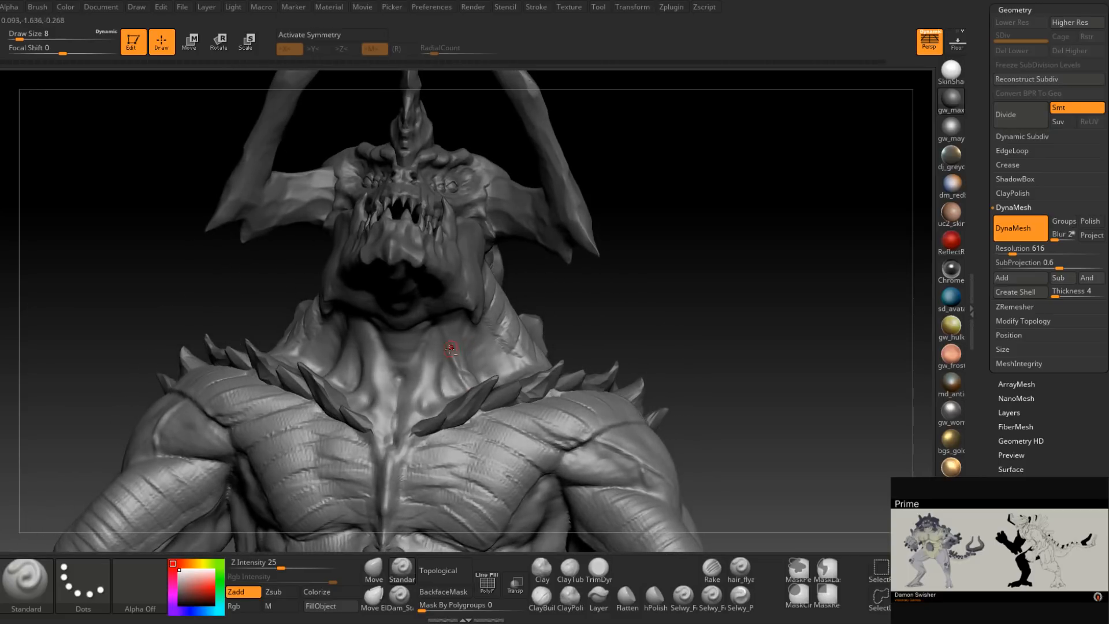
# Extend the raised, vein-like lines across the front and side of the neck with the Standard brush at draw size 8.
pyautogui.moveTo(464, 398)
pyautogui.mouseDown(button='right')
pyautogui.moveTo(446, 343)
pyautogui.moveTo(475, 371)
pyautogui.moveTo(477, 399)
pyautogui.moveTo(492, 396)
pyautogui.moveTo(470, 380)
pyautogui.mouseUp(button='right')
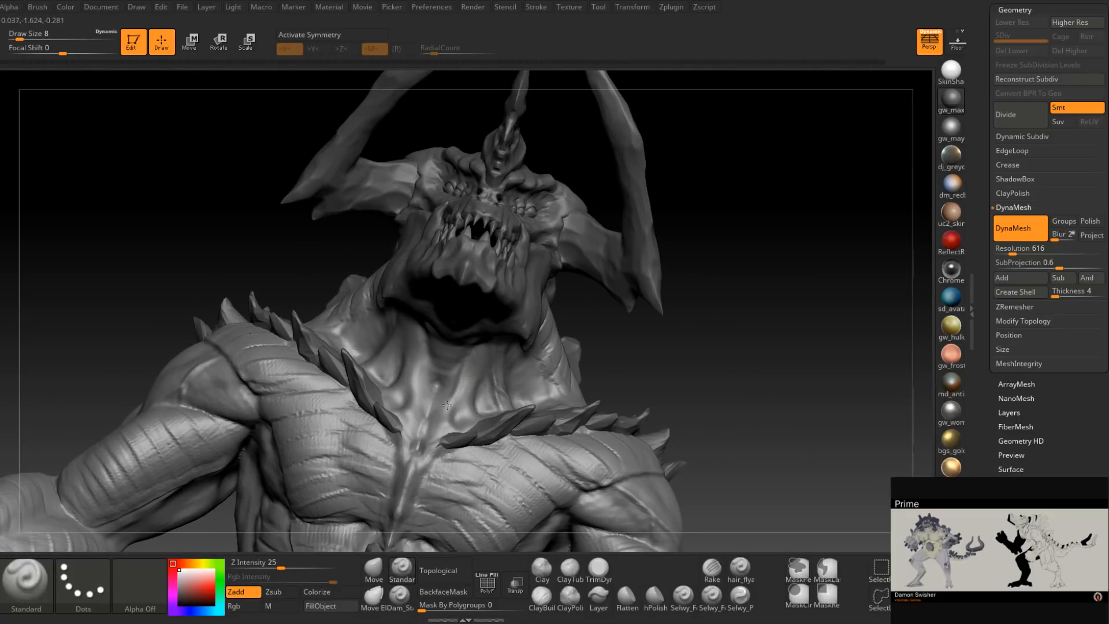
pyautogui.moveTo(443, 412); pyautogui.dragTo(454, 388, button='right')
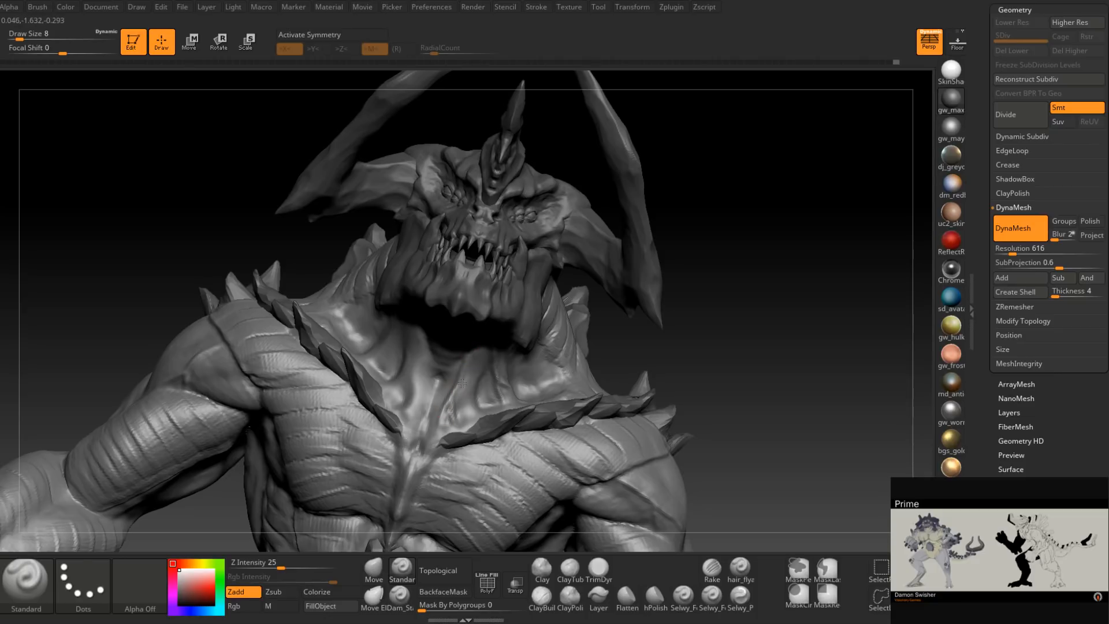
pyautogui.moveTo(456, 420); pyautogui.dragTo(483, 320, button='right')
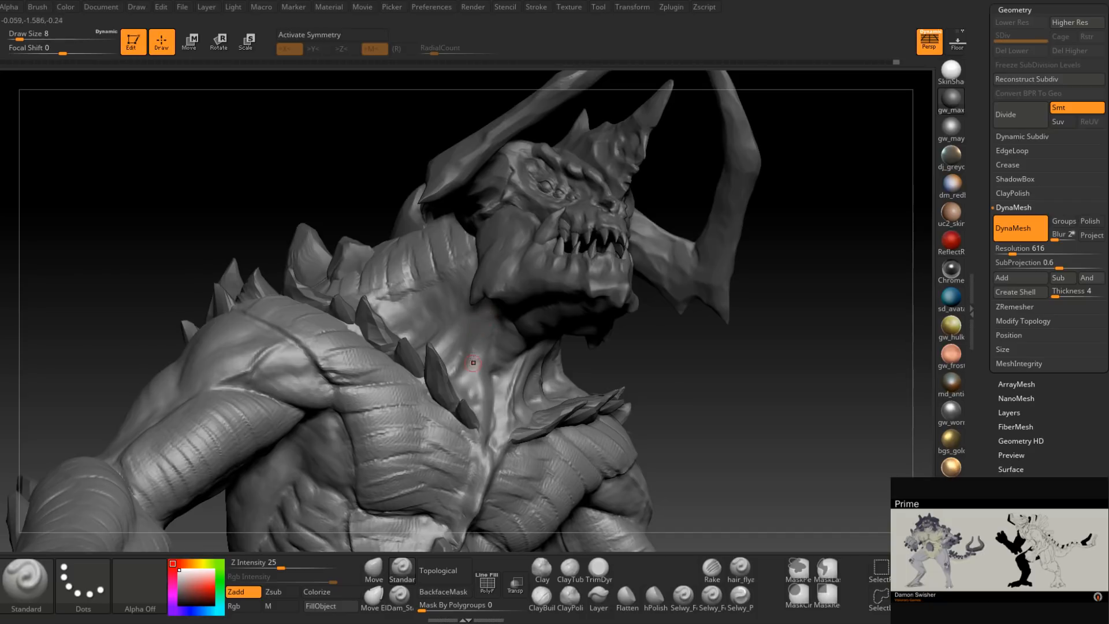
pyautogui.moveTo(464, 380); pyautogui.dragTo(458, 386, button='right')
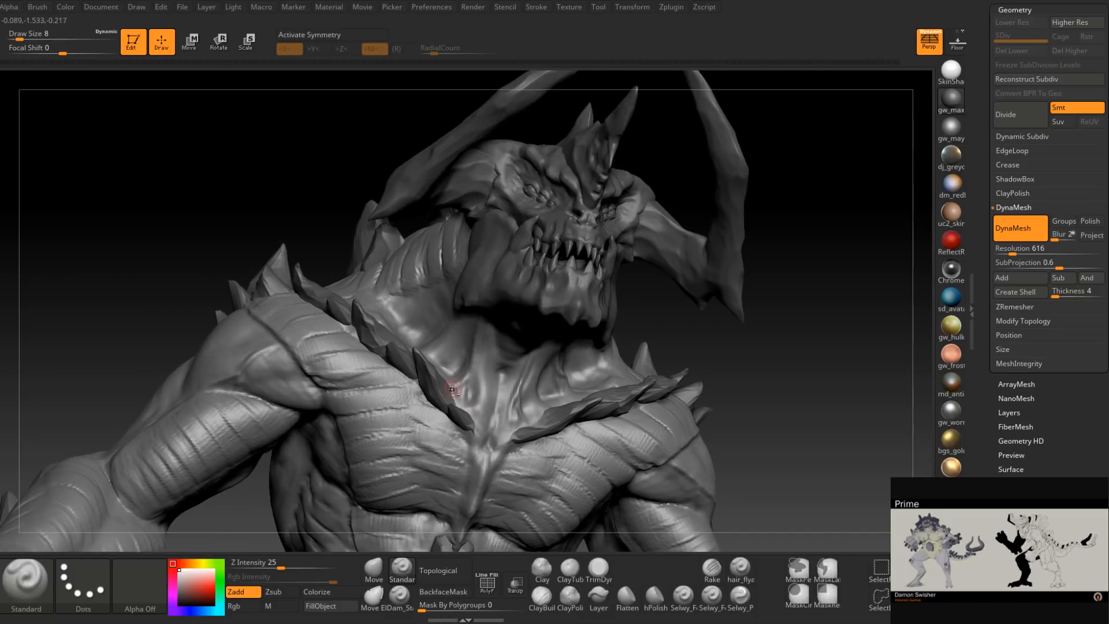
pyautogui.moveTo(468, 395)
pyautogui.mouseDown(button='right')
pyautogui.moveTo(479, 388)
pyautogui.moveTo(459, 362)
pyautogui.moveTo(483, 293)
pyautogui.mouseUp(button='right')
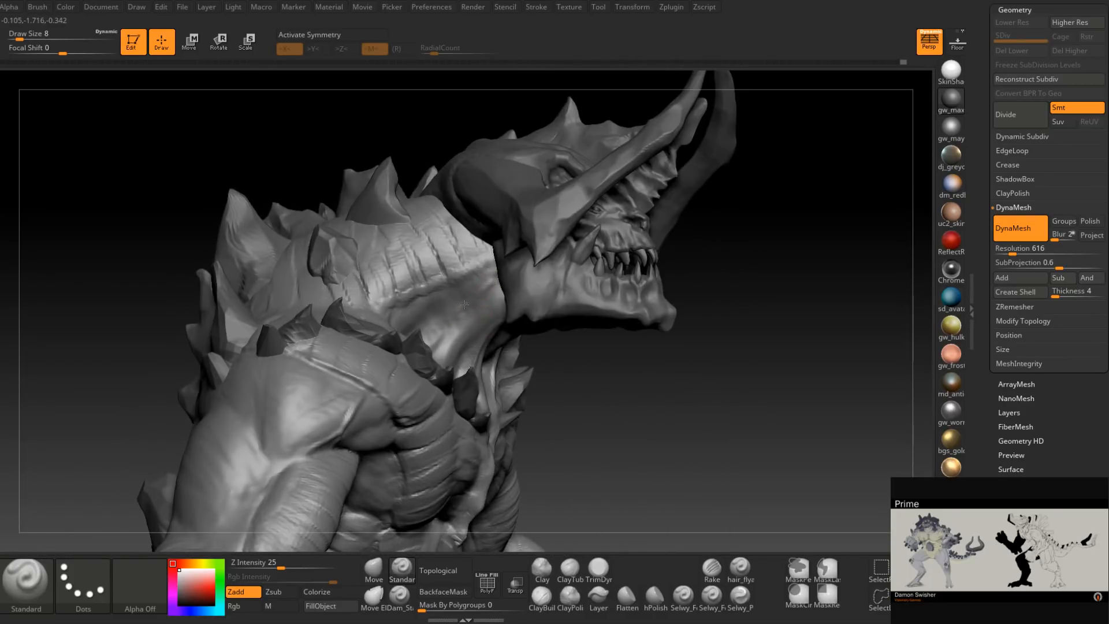
pyautogui.moveTo(440, 330); pyautogui.dragTo(487, 299, button='right')
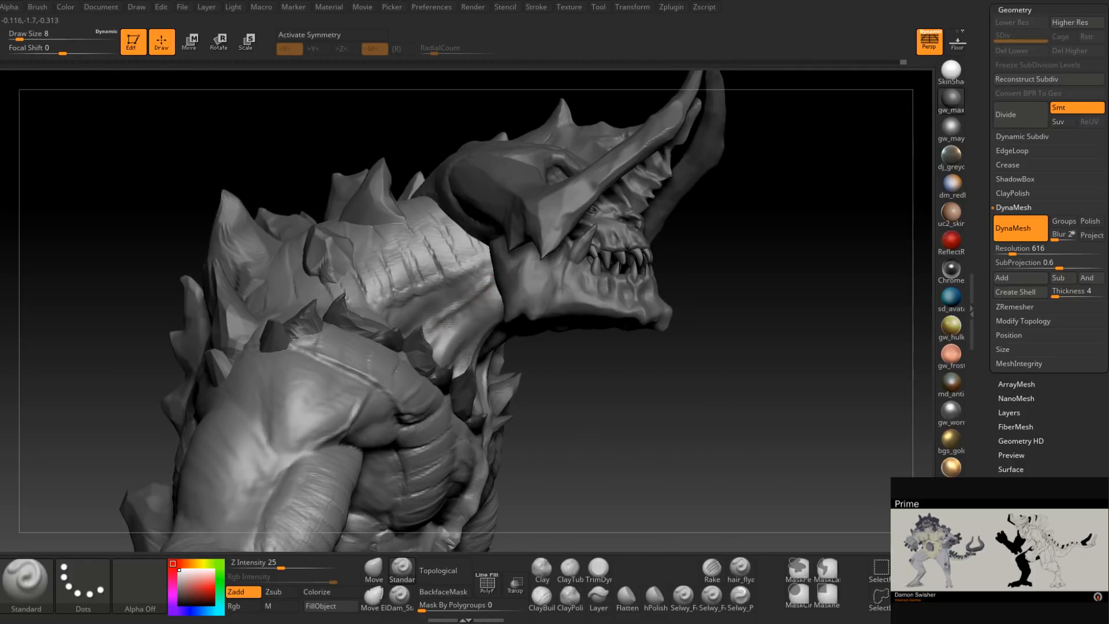
pyautogui.moveTo(432, 358)
pyautogui.mouseDown(button='right')
pyautogui.moveTo(454, 334)
pyautogui.moveTo(444, 351)
pyautogui.mouseUp(button='right')
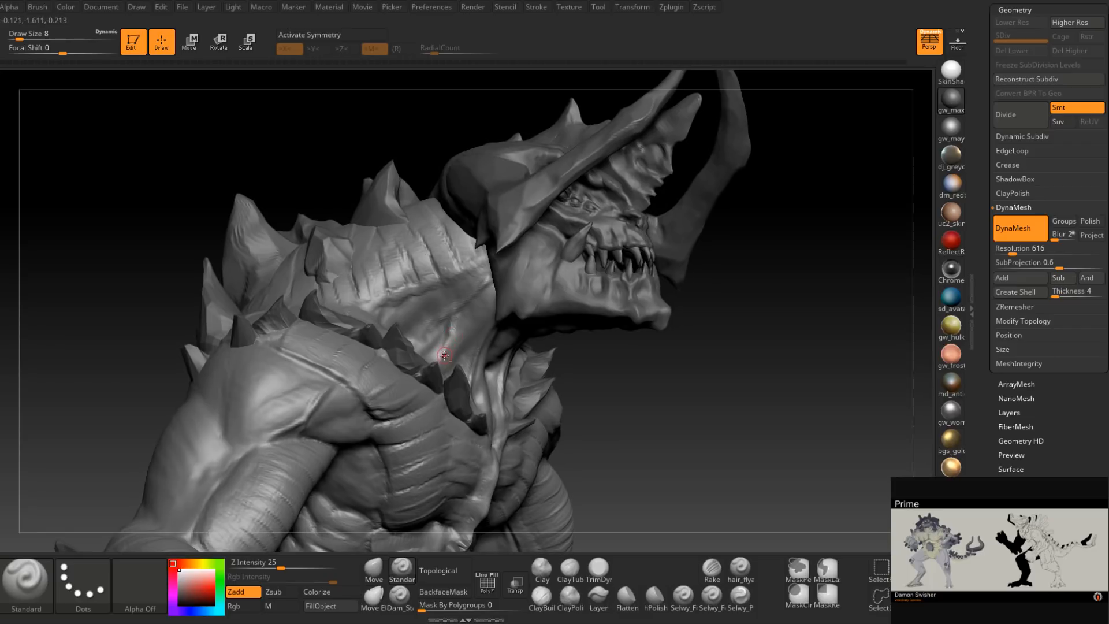
pyautogui.moveTo(482, 293); pyautogui.dragTo(485, 278, button='right')
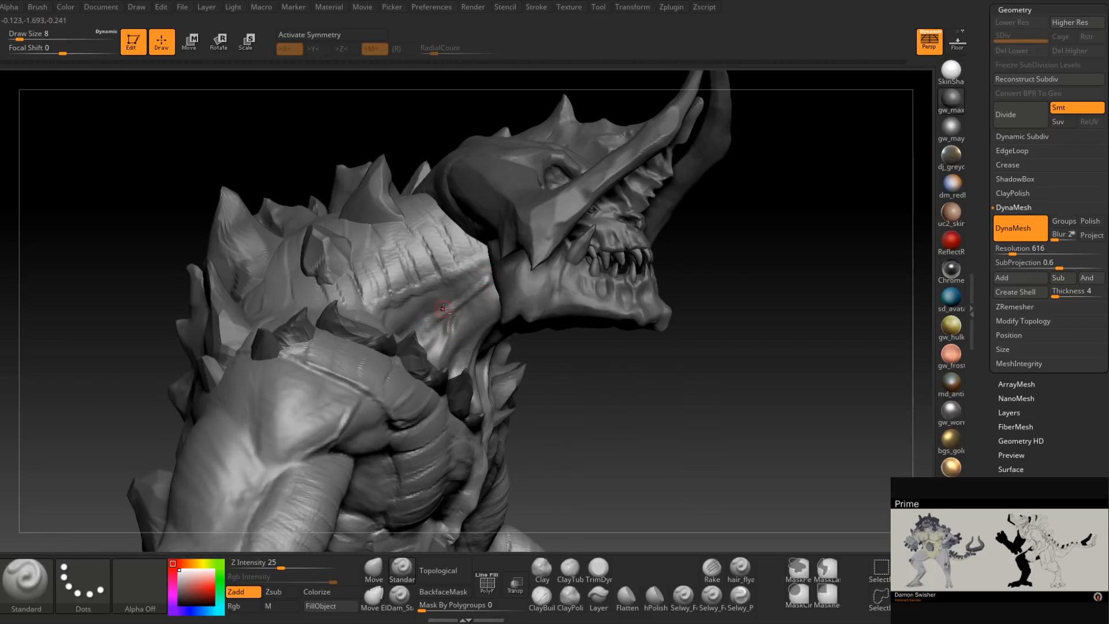
# Examine the whole creature beside the small human scale figure, from the front and the side, and its upper body.
pyautogui.moveTo(450, 348)
pyautogui.mouseDown(button='right')
pyautogui.moveTo(535, 396)
pyautogui.moveTo(526, 427)
pyautogui.mouseUp(button='right')
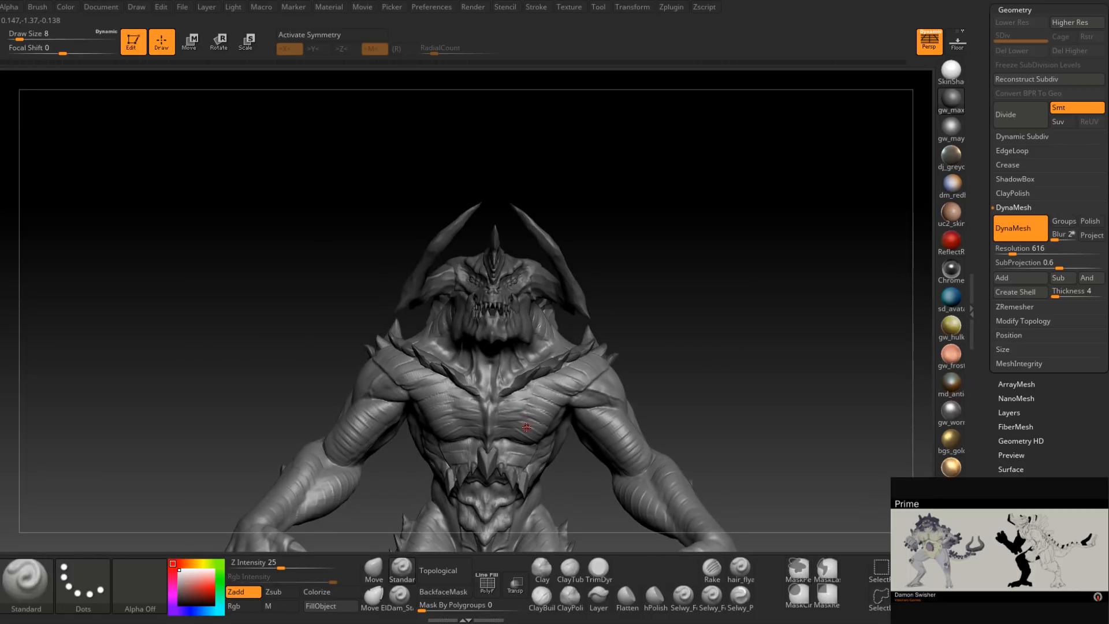
pyautogui.keyDown('ctrl'); pyautogui.moveTo(561, 352); pyautogui.dragTo(564, 446, button='right'); pyautogui.keyUp('ctrl')
pyautogui.press('f')
pyautogui.moveTo(544, 311); pyautogui.dragTo(555, 334, button='right')
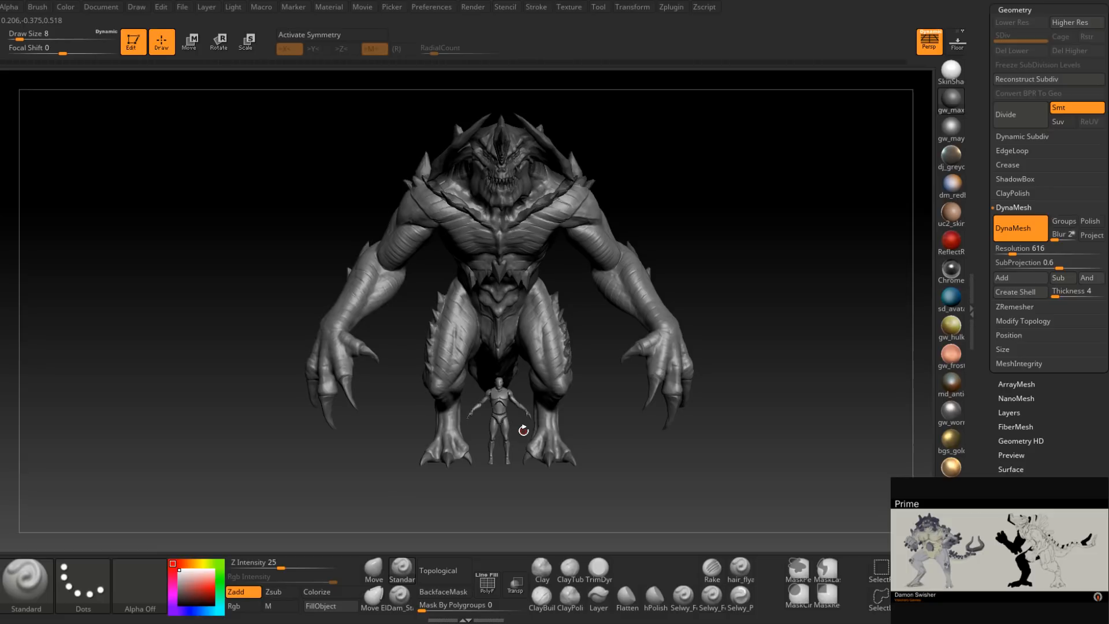
pyautogui.press('ctrl')
pyautogui.moveTo(584, 398)
pyautogui.mouseDown(button='right')
pyautogui.moveTo(253, 422)
pyautogui.moveTo(506, 425)
pyautogui.moveTo(516, 364)
pyautogui.mouseUp(button='right')
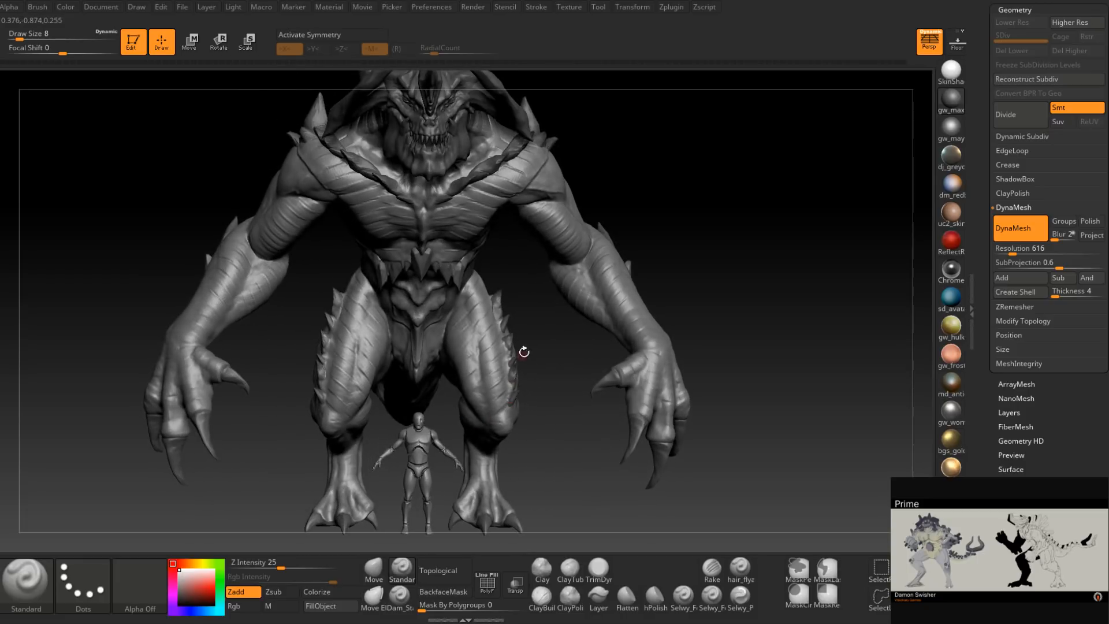
pyautogui.moveTo(542, 405); pyautogui.dragTo(551, 484, button='right')
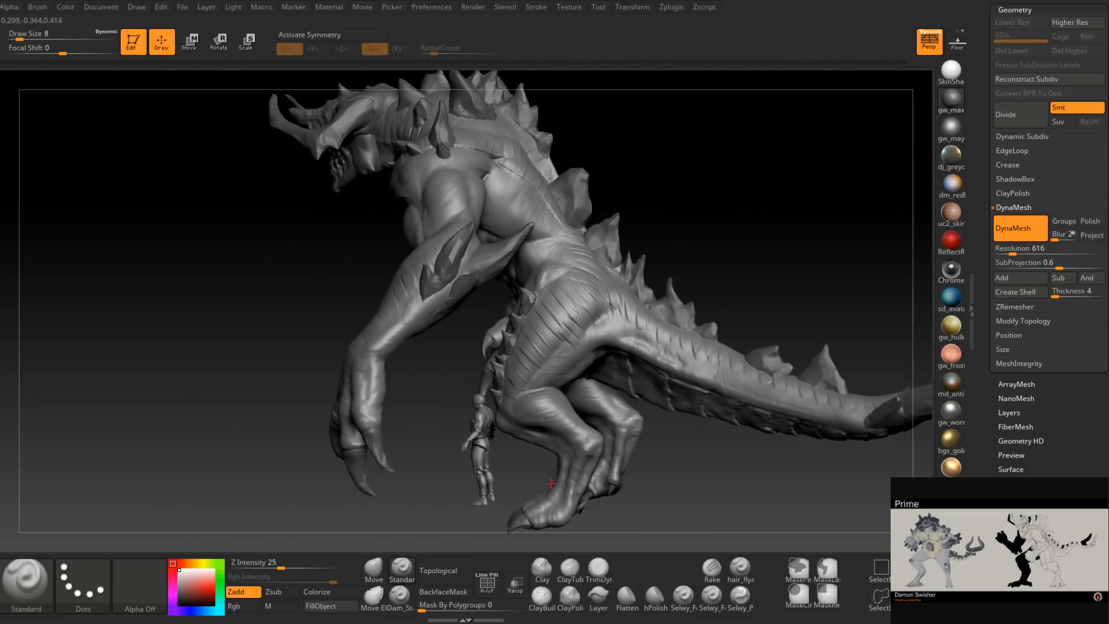
pyautogui.moveTo(550, 419)
pyautogui.mouseDown(button='right')
pyautogui.moveTo(543, 426)
pyautogui.moveTo(621, 370)
pyautogui.mouseUp(button='right')
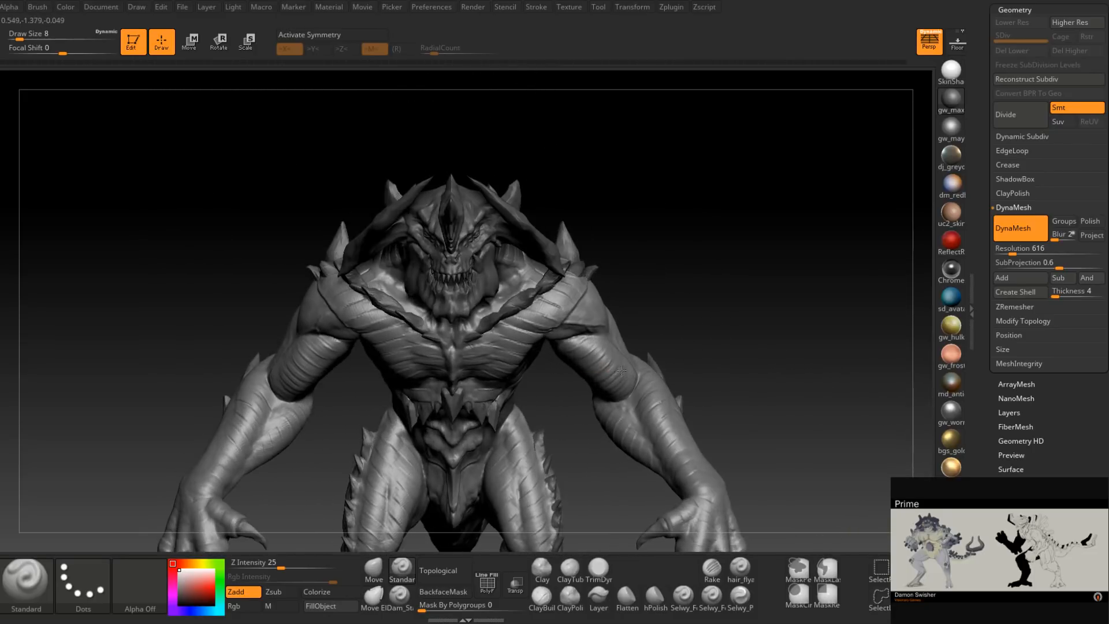
pyautogui.keyDown('ctrl'); pyautogui.moveTo(550, 438); pyautogui.dragTo(516, 368, button='right'); pyautogui.keyUp('ctrl')
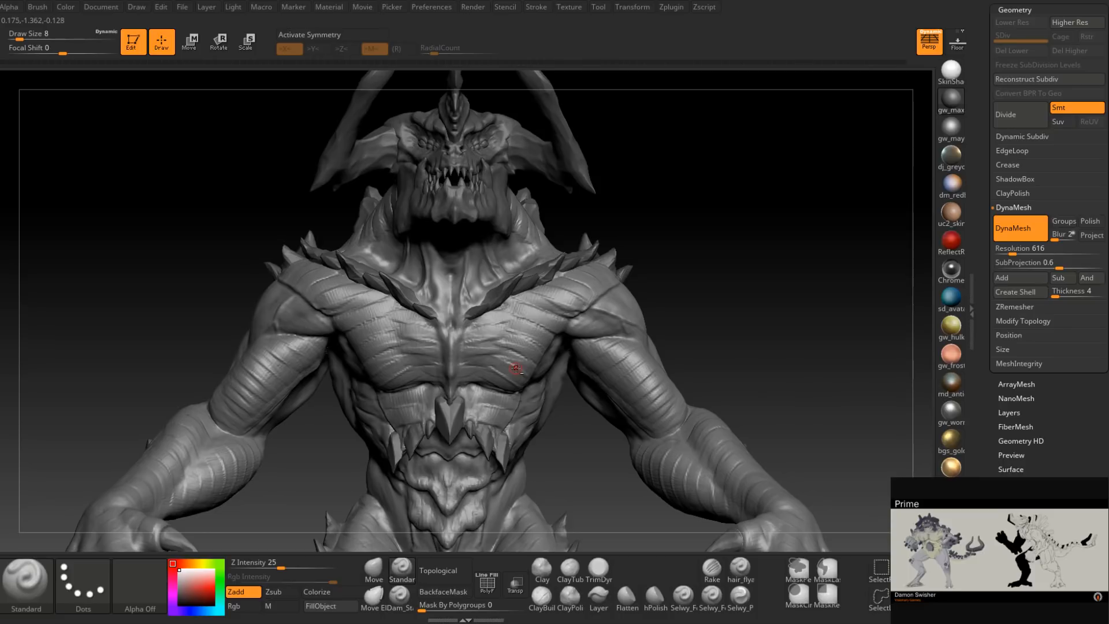
# Turn on X symmetry and flatten the ridged skin on the chest with the TrimDynamic brush at draw sizes 31 and 23.
pyautogui.click(598, 569)
pyautogui.moveTo(508, 404)
pyautogui.keyDown('ctrl'); pyautogui.mouseDown(button='right')
pyautogui.moveTo(495, 349)
pyautogui.moveTo(506, 335)
pyautogui.mouseUp(button='right'); pyautogui.keyUp('ctrl')
pyautogui.press(']')
pyautogui.press(']')
pyautogui.press(']')
pyautogui.press(']')
pyautogui.moveTo(511, 311); pyautogui.dragTo(462, 366)
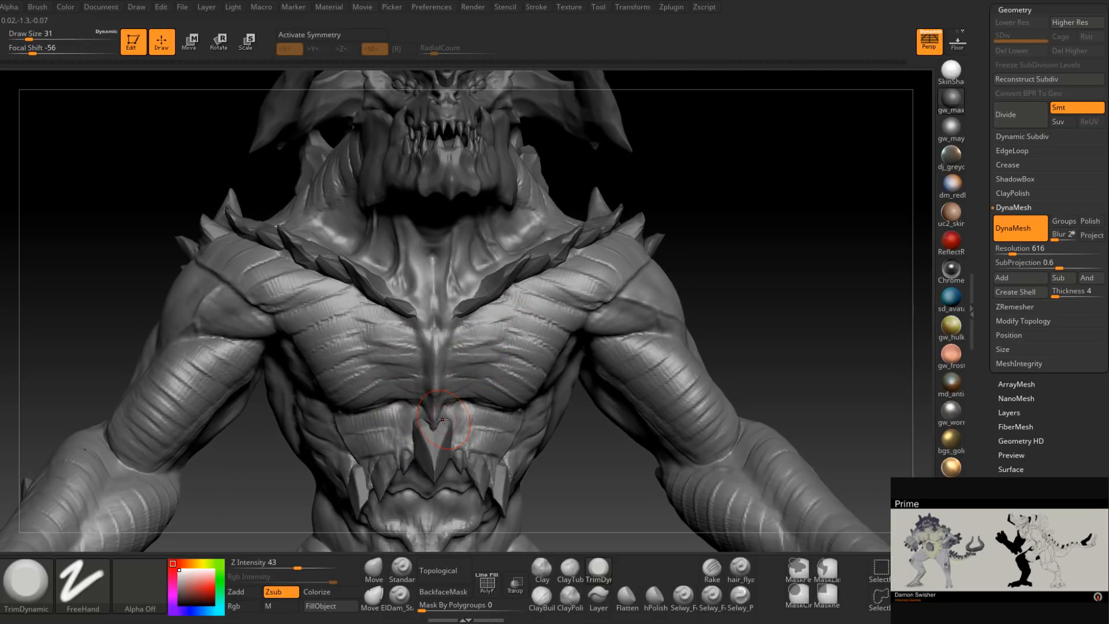
pyautogui.press('x')
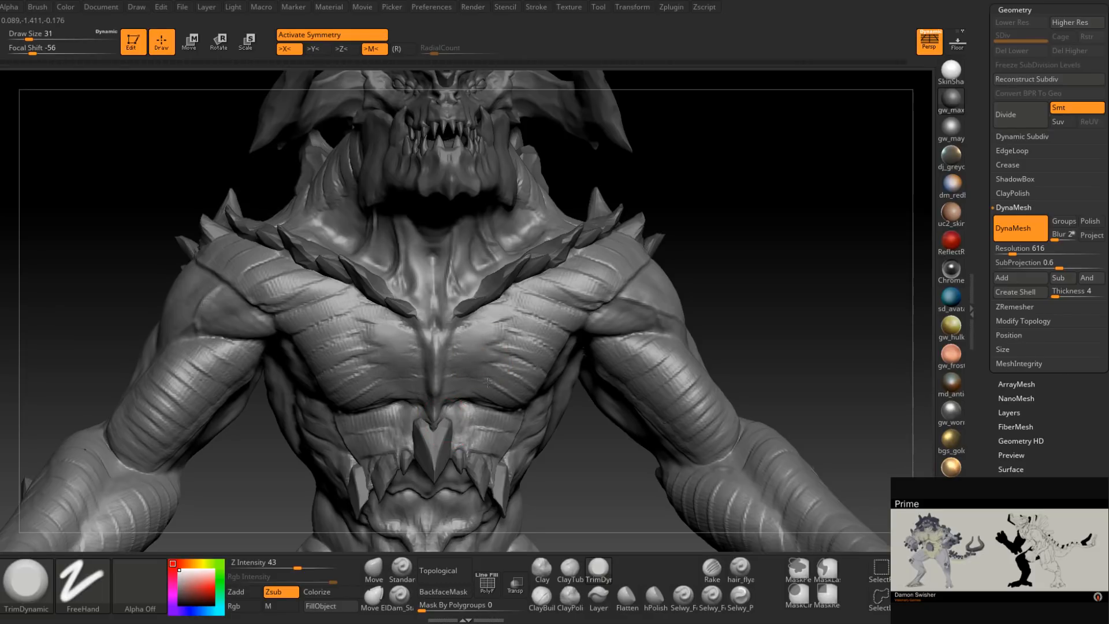
pyautogui.moveTo(484, 375); pyautogui.dragTo(491, 352, button='right')
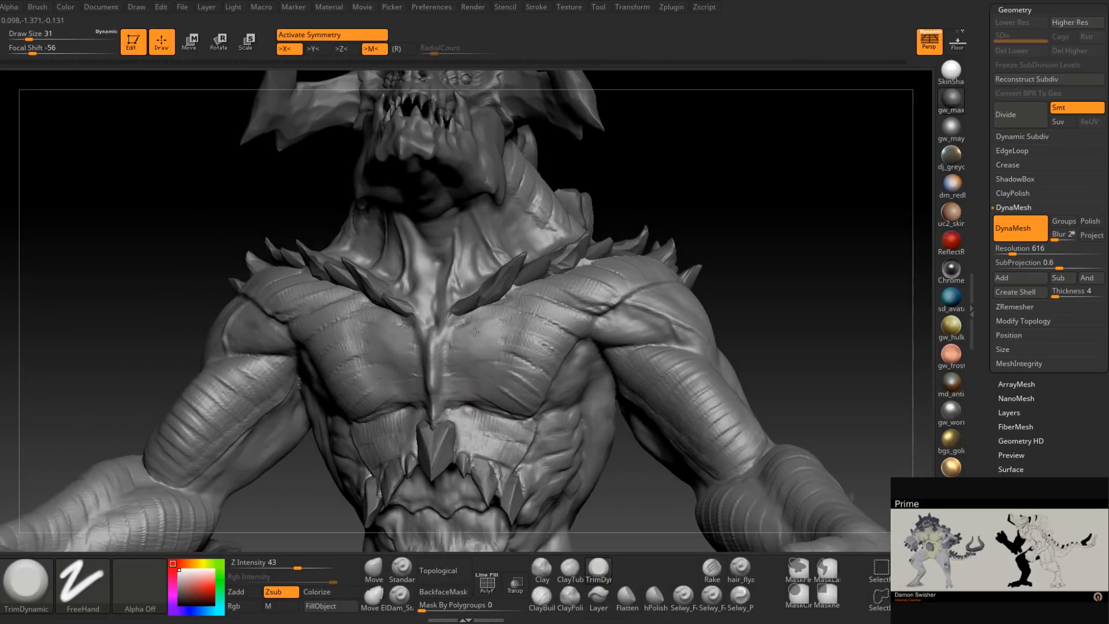
pyautogui.moveTo(534, 347)
pyautogui.mouseDown(button='right')
pyautogui.moveTo(545, 391)
pyautogui.moveTo(553, 346)
pyautogui.moveTo(507, 347)
pyautogui.mouseUp(button='right')
pyautogui.press('space')
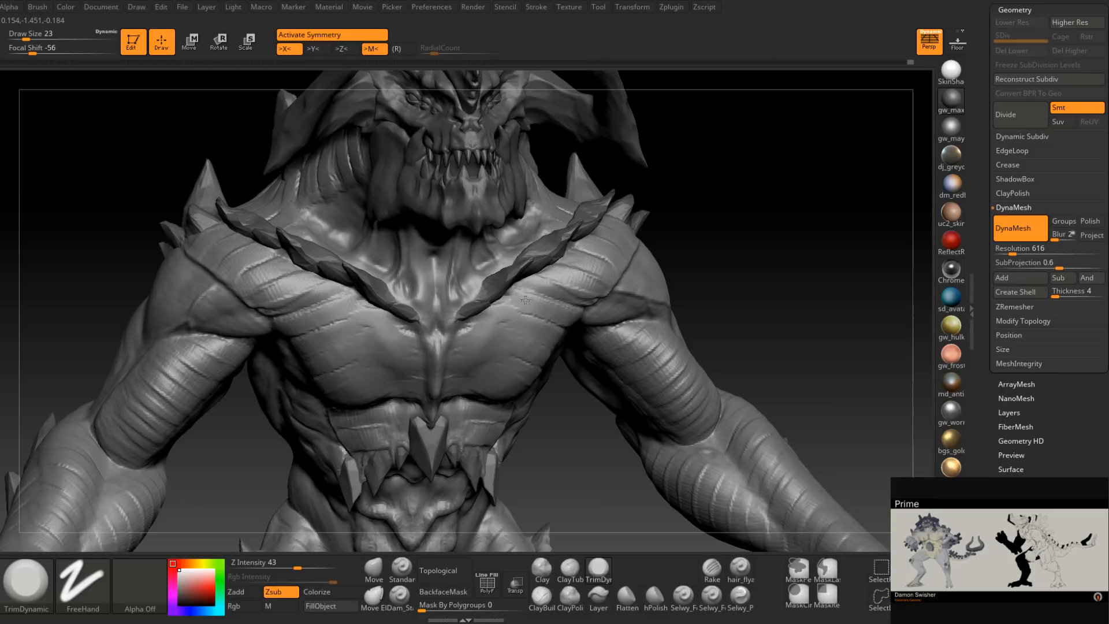
# Show the PolyFrame and examine the polygroup border where the chest meets the shoulder.
pyautogui.moveTo(550, 319)
pyautogui.keyDown('ctrl'); pyautogui.mouseDown(button='right')
pyautogui.moveTo(546, 291)
pyautogui.moveTo(526, 373)
pyautogui.moveTo(640, 278)
pyautogui.moveTo(621, 318)
pyautogui.mouseUp(button='right'); pyautogui.keyUp('ctrl')
pyautogui.click(487, 584)
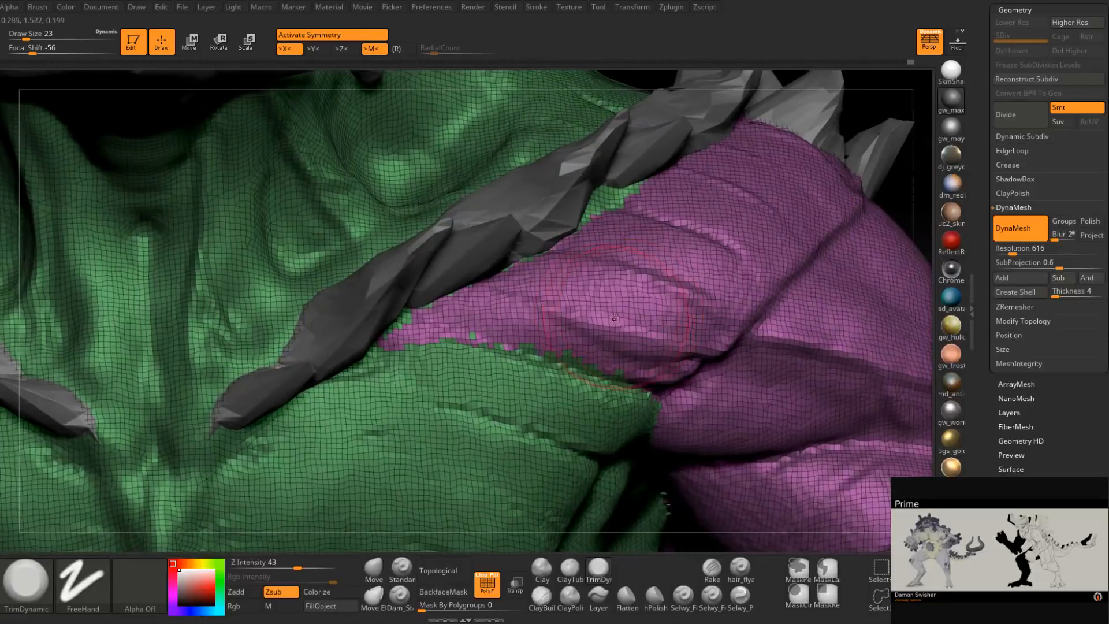
pyautogui.moveTo(504, 417); pyautogui.dragTo(523, 326, button='right')
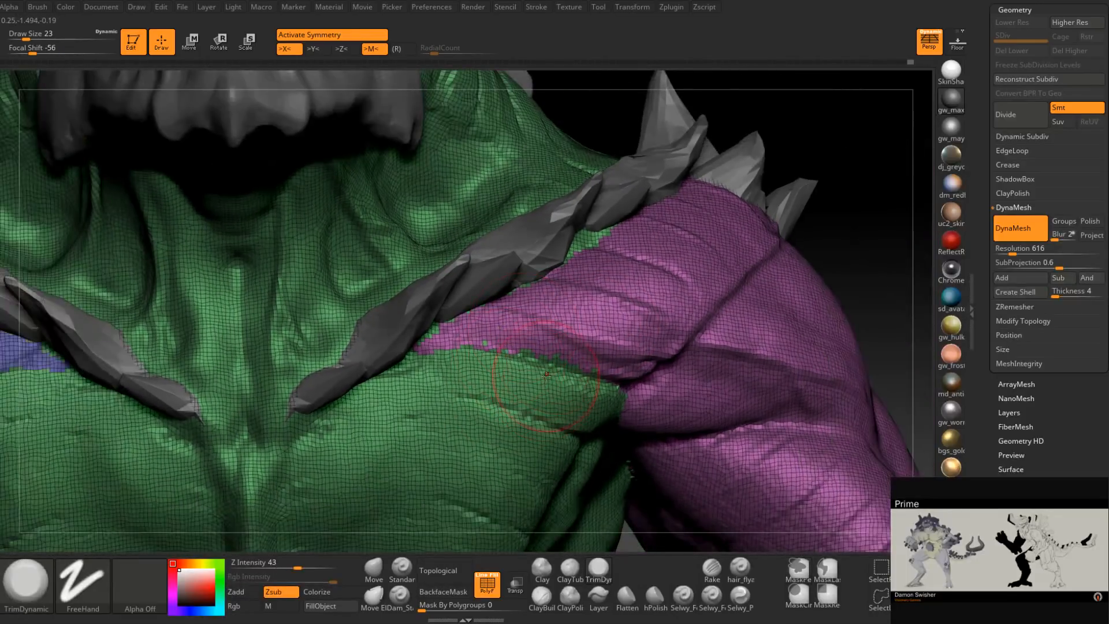
pyautogui.moveTo(545, 377); pyautogui.dragTo(637, 354, button='right')
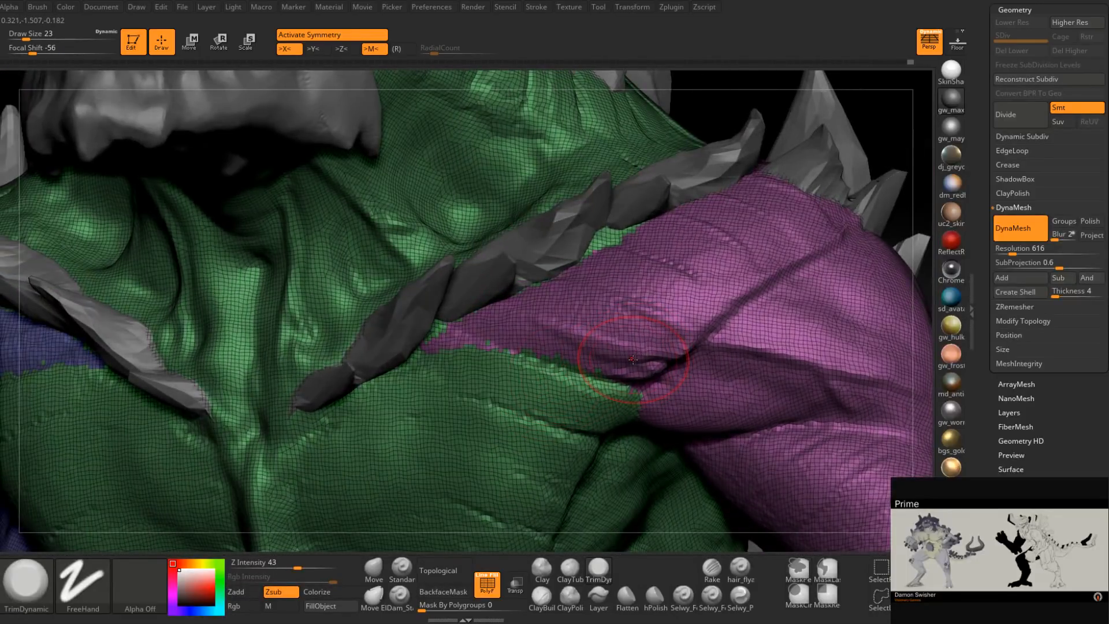
pyautogui.moveTo(631, 353); pyautogui.dragTo(571, 399, button='right')
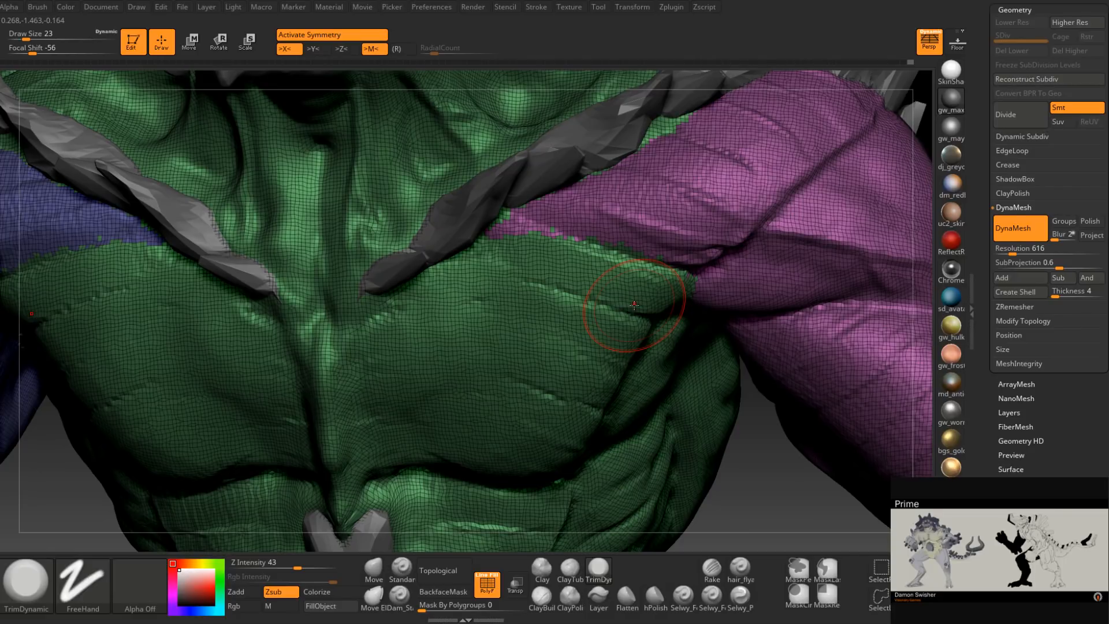
pyautogui.keyDown('ctrl'); pyautogui.moveTo(638, 347); pyautogui.dragTo(633, 329, button='right'); pyautogui.keyUp('ctrl')
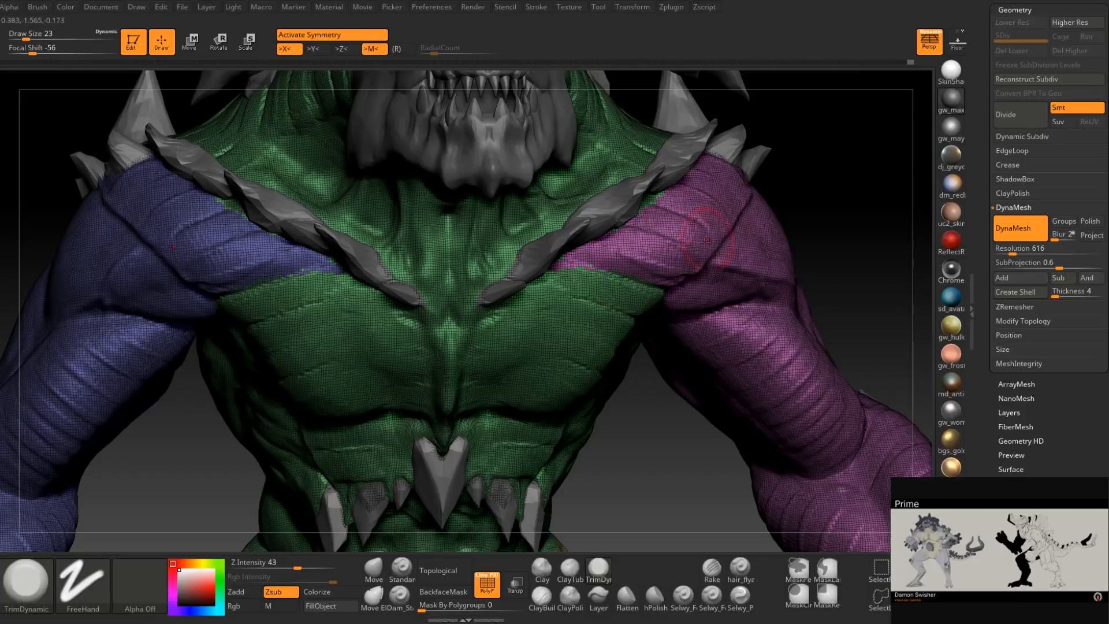
# Reduce the TrimDynamic draw size to 17, check the chest and upper arm surfaces, and hide the PolyFrame.
pyautogui.moveTo(641, 309)
pyautogui.mouseDown(button='right')
pyautogui.moveTo(611, 344)
pyautogui.moveTo(621, 397)
pyautogui.moveTo(684, 326)
pyautogui.moveTo(663, 320)
pyautogui.mouseUp(button='right')
pyautogui.press('space')
pyautogui.moveTo(656, 320); pyautogui.dragTo(651, 320)
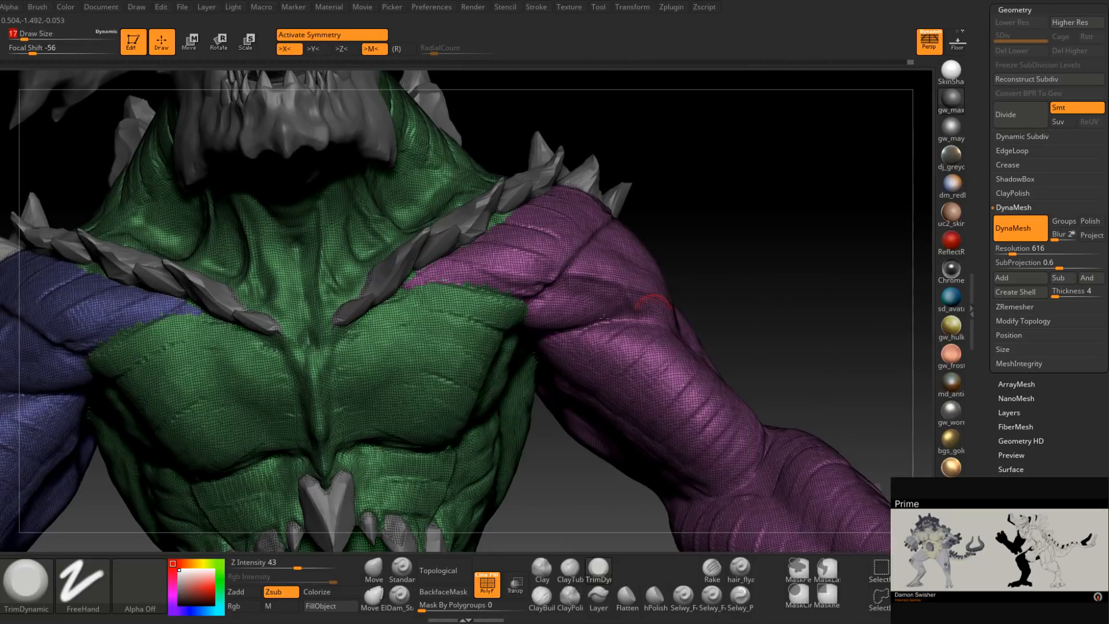
pyautogui.moveTo(797, 341); pyautogui.dragTo(572, 377, button='right')
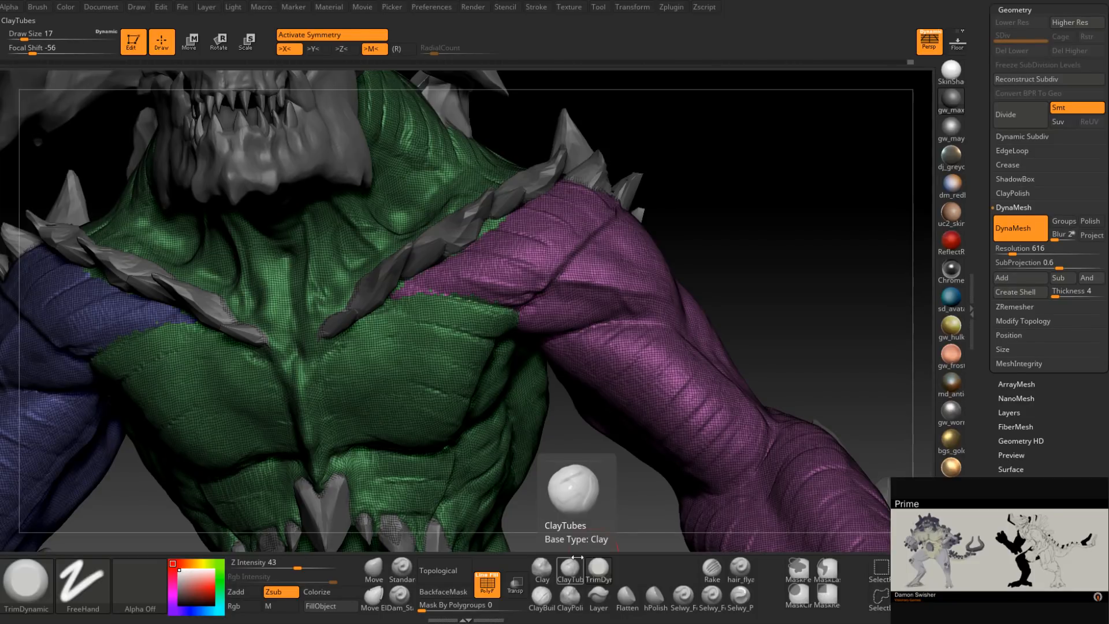
pyautogui.moveTo(569, 444); pyautogui.dragTo(636, 362)
pyautogui.keyDown('ctrl'); pyautogui.moveTo(636, 362); pyautogui.dragTo(634, 302, button='right'); pyautogui.keyUp('ctrl')
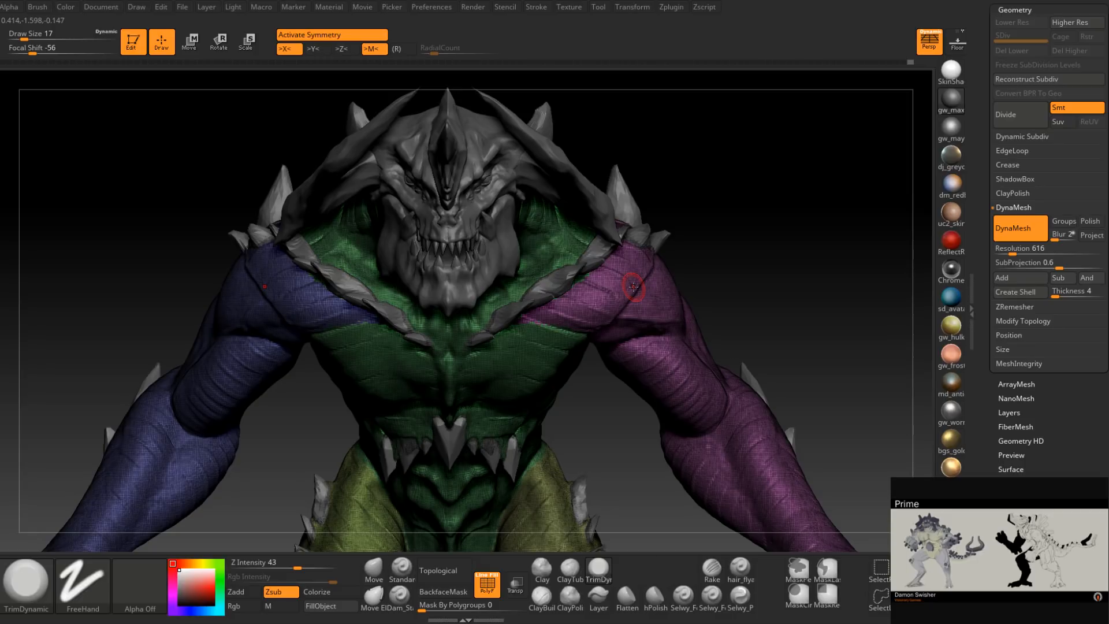
pyautogui.moveTo(571, 287)
pyautogui.mouseDown(button='right')
pyautogui.moveTo(568, 240)
pyautogui.moveTo(567, 323)
pyautogui.moveTo(538, 346)
pyautogui.moveTo(563, 350)
pyautogui.moveTo(556, 361)
pyautogui.mouseUp(button='right')
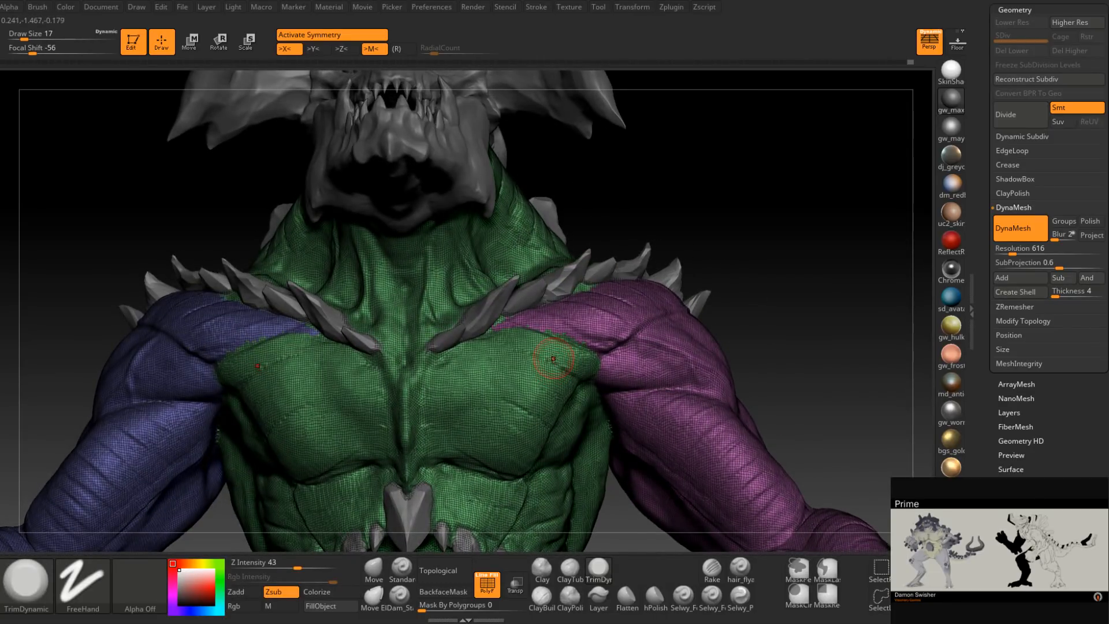
pyautogui.moveTo(552, 349)
pyautogui.mouseDown(button='right')
pyautogui.moveTo(572, 337)
pyautogui.moveTo(569, 365)
pyautogui.mouseUp(button='right')
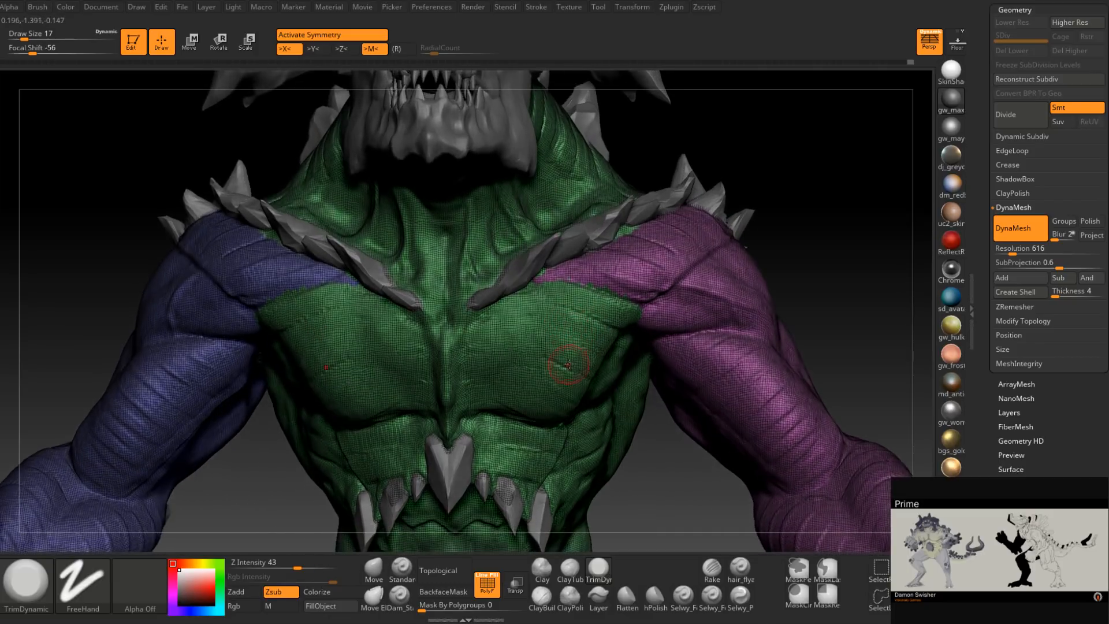
pyautogui.click(487, 583)
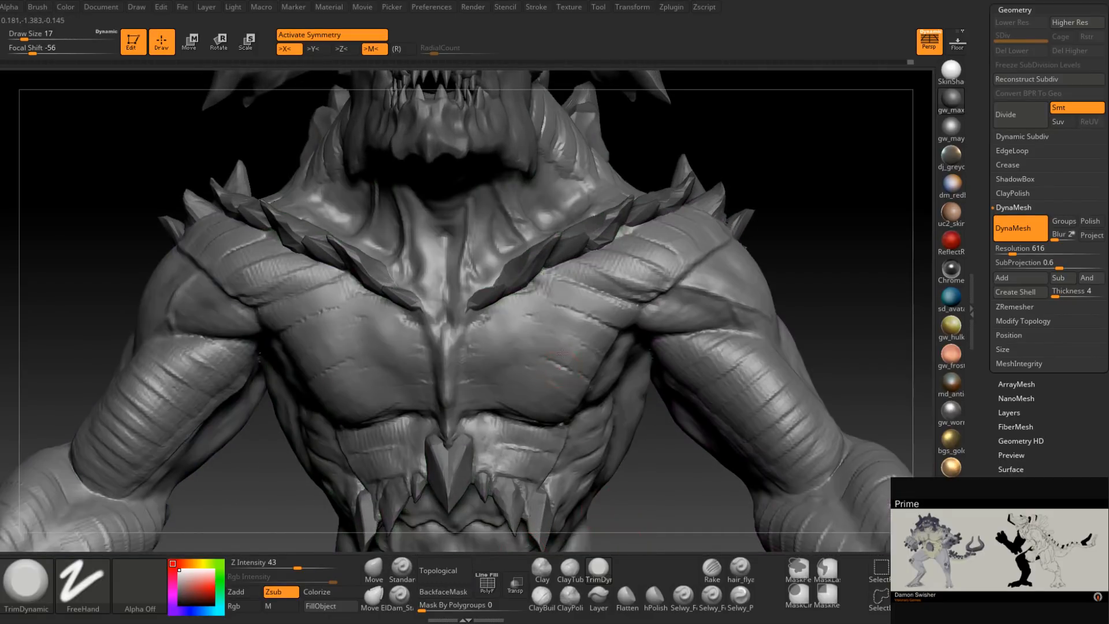
# Smooth the pectoral planes with the TrimDynamic brush at draw size 23.
pyautogui.moveTo(562, 353); pyautogui.dragTo(559, 368, button='right')
pyautogui.press('space')
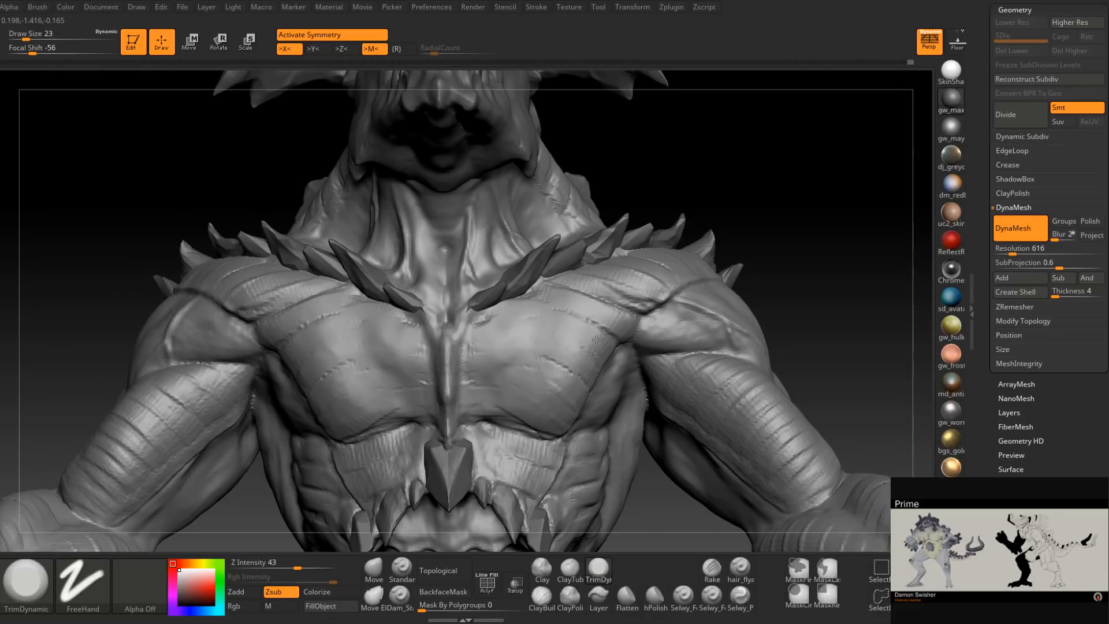
pyautogui.moveTo(531, 417)
pyautogui.mouseDown(button='right')
pyautogui.moveTo(560, 434)
pyautogui.moveTo(516, 431)
pyautogui.moveTo(520, 370)
pyautogui.mouseUp(button='right')
# Build up volume on the pectorals with the ClayBuildup brush at draw size 33.
pyautogui.click(541, 597)
pyautogui.press('space')
pyautogui.moveTo(502, 397)
pyautogui.mouseDown()
pyautogui.moveTo(539, 395)
pyautogui.moveTo(497, 379)
pyautogui.moveTo(535, 376)
pyautogui.mouseUp()
pyautogui.moveTo(538, 381); pyautogui.dragTo(514, 380, button='right')
pyautogui.press('space')
pyautogui.moveTo(514, 381); pyautogui.dragTo(501, 329)
pyautogui.moveTo(518, 304); pyautogui.dragTo(522, 318, button='right')
pyautogui.moveTo(520, 314)
pyautogui.mouseDown()
pyautogui.moveTo(496, 328)
pyautogui.moveTo(535, 306)
pyautogui.mouseUp()
pyautogui.moveTo(528, 331); pyautogui.dragTo(522, 315, button='right')
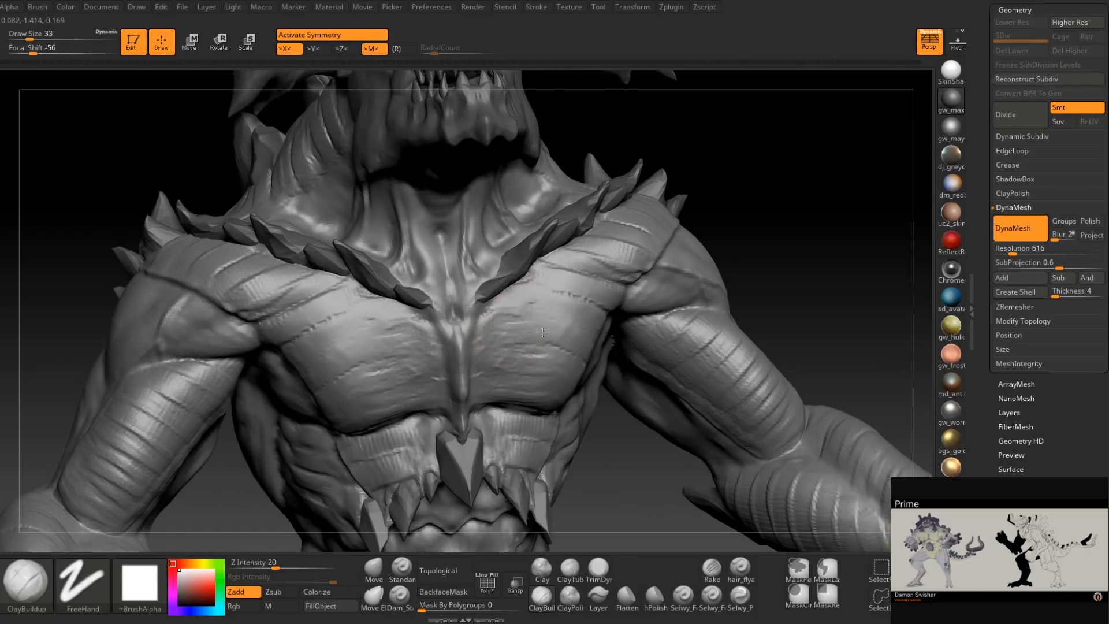
# Add ClayBuildup strokes over the upper chest, from below the spiked collar towards the shoulder.
pyautogui.moveTo(554, 323)
pyautogui.mouseDown()
pyautogui.moveTo(503, 330)
pyautogui.moveTo(554, 341)
pyautogui.moveTo(503, 353)
pyautogui.moveTo(527, 393)
pyautogui.moveTo(528, 360)
pyautogui.moveTo(557, 340)
pyautogui.mouseUp()
pyautogui.moveTo(560, 326); pyautogui.dragTo(520, 341, button='right')
pyautogui.moveTo(547, 320); pyautogui.dragTo(592, 298)
pyautogui.moveTo(522, 307)
pyautogui.mouseDown()
pyautogui.moveTo(513, 299)
pyautogui.moveTo(533, 282)
pyautogui.mouseUp()
pyautogui.moveTo(566, 312); pyautogui.dragTo(551, 327, button='right')
pyautogui.moveTo(563, 301); pyautogui.dragTo(601, 275)
pyautogui.moveTo(564, 349); pyautogui.dragTo(562, 368, button='right')
# Flatten the built-up clay strokes on the pectorals with the TrimDynamic brush at draw size 33.
pyautogui.click(599, 569)
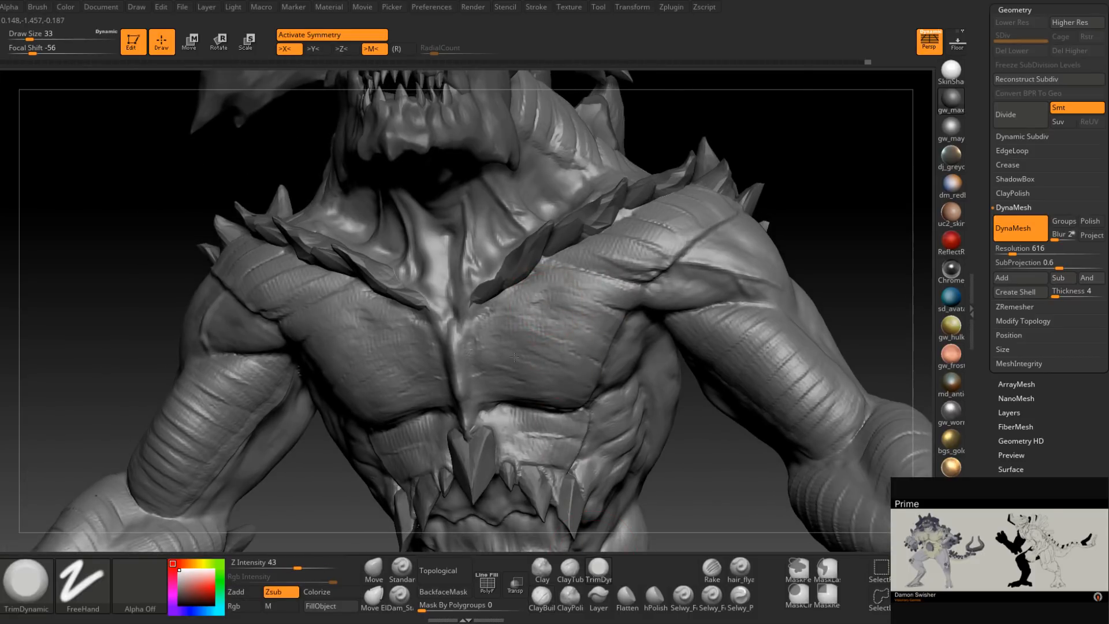
pyautogui.moveTo(501, 384)
pyautogui.mouseDown(button='right')
pyautogui.moveTo(520, 343)
pyautogui.moveTo(536, 361)
pyautogui.mouseUp(button='right')
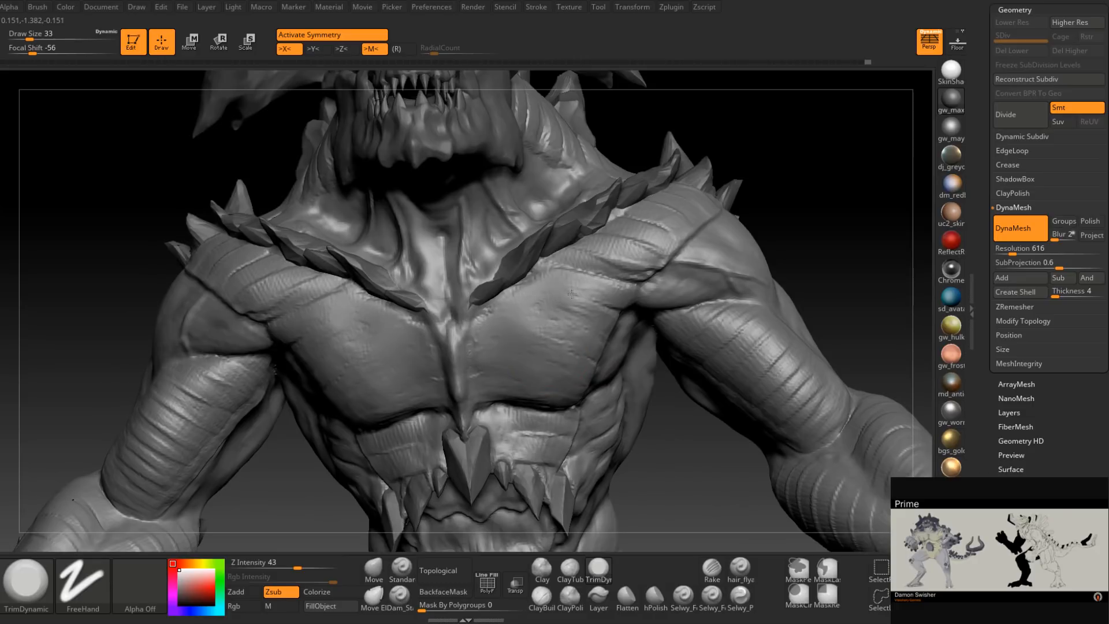
pyautogui.moveTo(577, 349); pyautogui.dragTo(572, 300, button='right')
pyautogui.moveTo(528, 369)
pyautogui.mouseDown(button='right')
pyautogui.moveTo(556, 398)
pyautogui.moveTo(569, 312)
pyautogui.moveTo(595, 330)
pyautogui.moveTo(624, 324)
pyautogui.moveTo(601, 338)
pyautogui.mouseUp(button='right')
# Trim the ridged planes of the upper chest and front shoulder with TrimDynamic at draw size 25.
pyautogui.press('space')
pyautogui.moveTo(589, 310); pyautogui.dragTo(584, 311)
pyautogui.moveTo(585, 305)
pyautogui.mouseDown(button='right')
pyautogui.moveTo(615, 315)
pyautogui.moveTo(578, 315)
pyautogui.moveTo(583, 284)
pyautogui.moveTo(652, 260)
pyautogui.mouseUp(button='right')
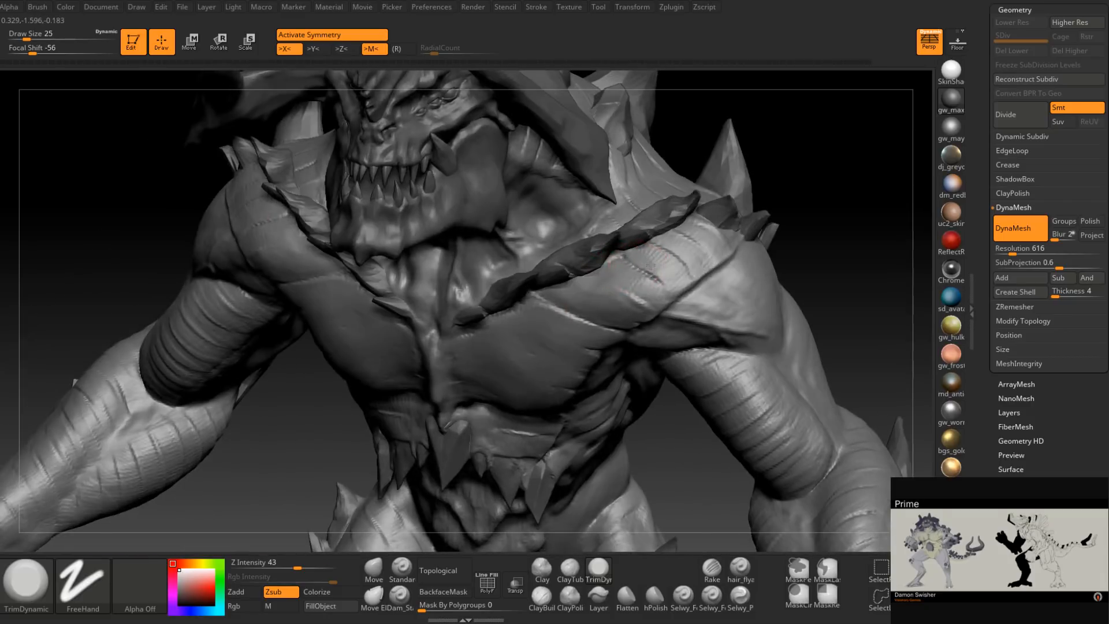
pyautogui.moveTo(664, 266); pyautogui.dragTo(610, 297, button='right')
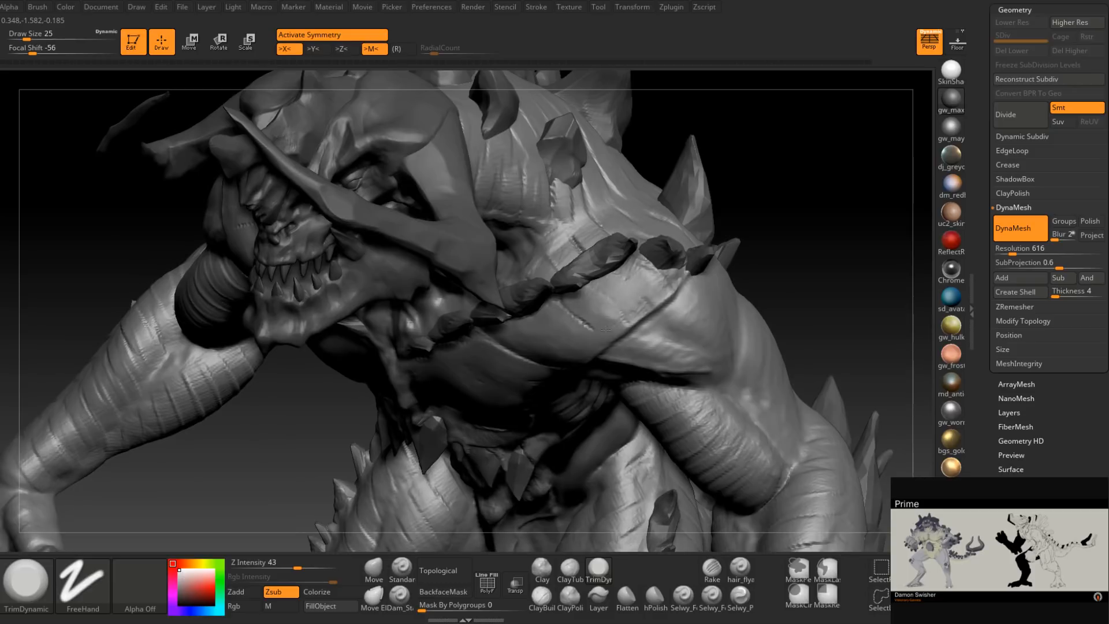
# Trim the planes of the upper chest and shoulder beneath the spiked collar with TrimDynamic at draw size 25.
pyautogui.moveTo(601, 289)
pyautogui.mouseDown(button='right')
pyautogui.moveTo(584, 319)
pyautogui.moveTo(620, 281)
pyautogui.mouseUp(button='right')
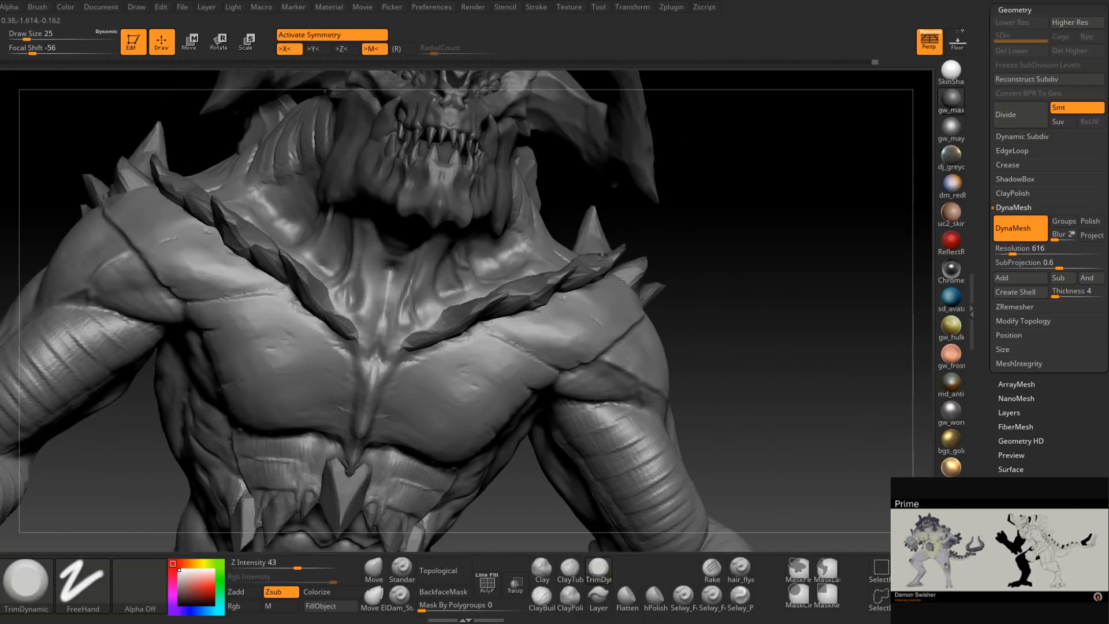
pyautogui.moveTo(573, 336)
pyautogui.mouseDown(button='right')
pyautogui.moveTo(607, 254)
pyautogui.moveTo(611, 264)
pyautogui.mouseUp(button='right')
pyautogui.moveTo(628, 247)
pyautogui.mouseDown()
pyautogui.moveTo(638, 257)
pyautogui.moveTo(647, 238)
pyautogui.moveTo(667, 262)
pyautogui.mouseUp()
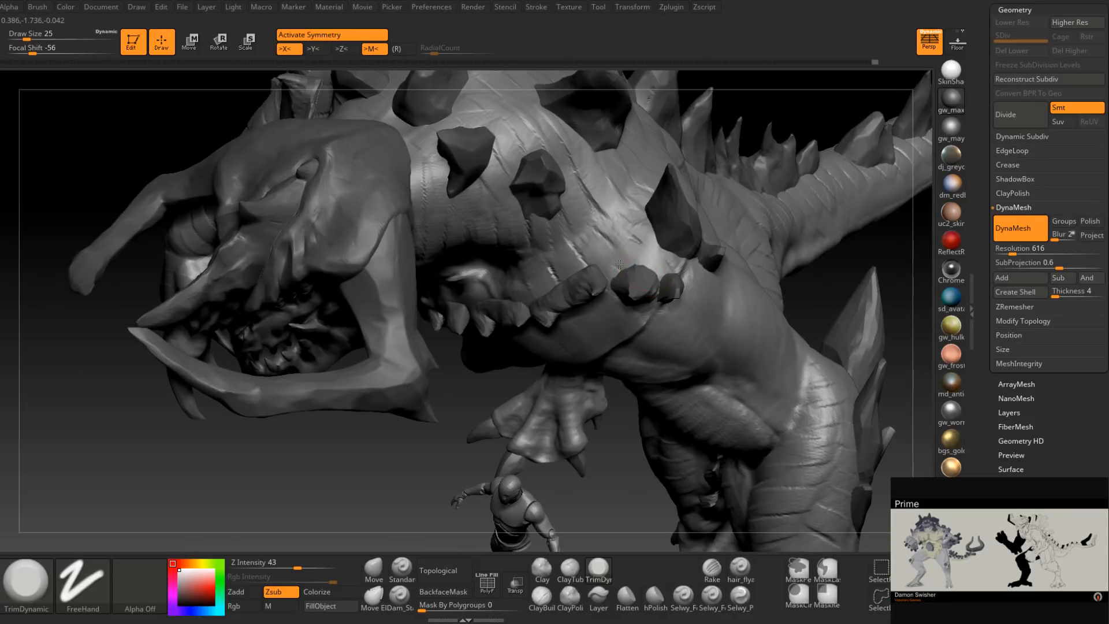
pyautogui.moveTo(583, 303); pyautogui.dragTo(519, 401, button='right')
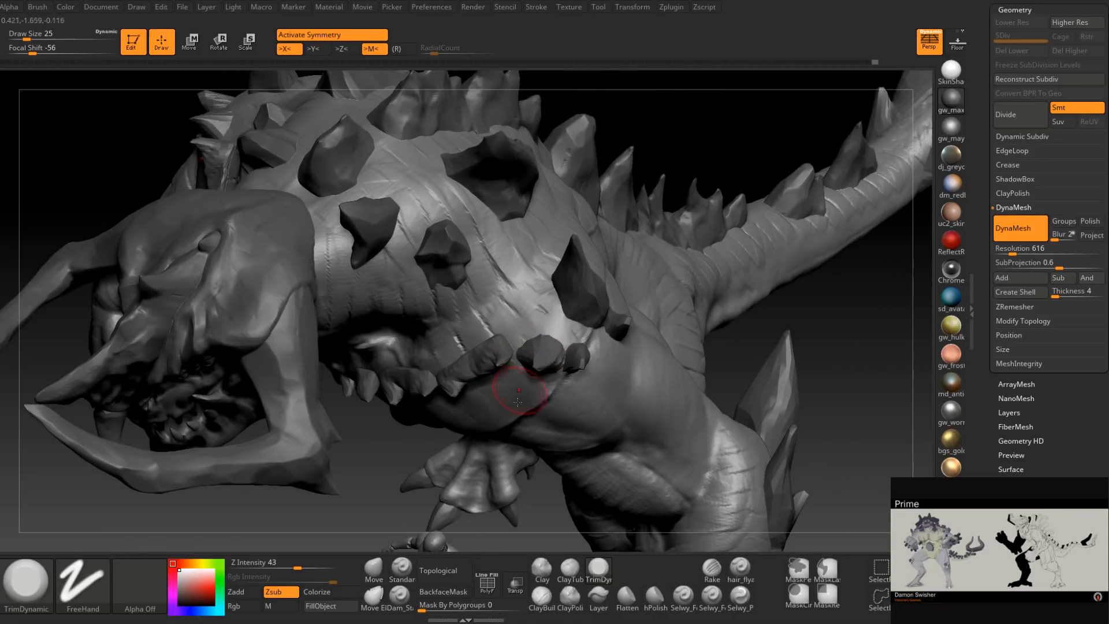
pyautogui.click(546, 592)
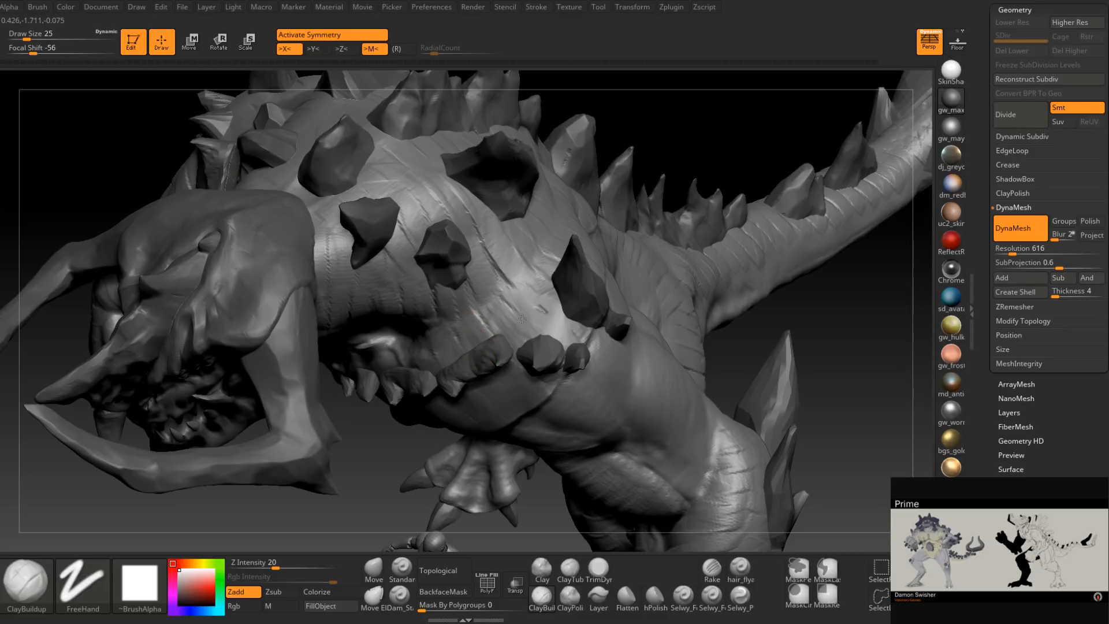
pyautogui.click(604, 568)
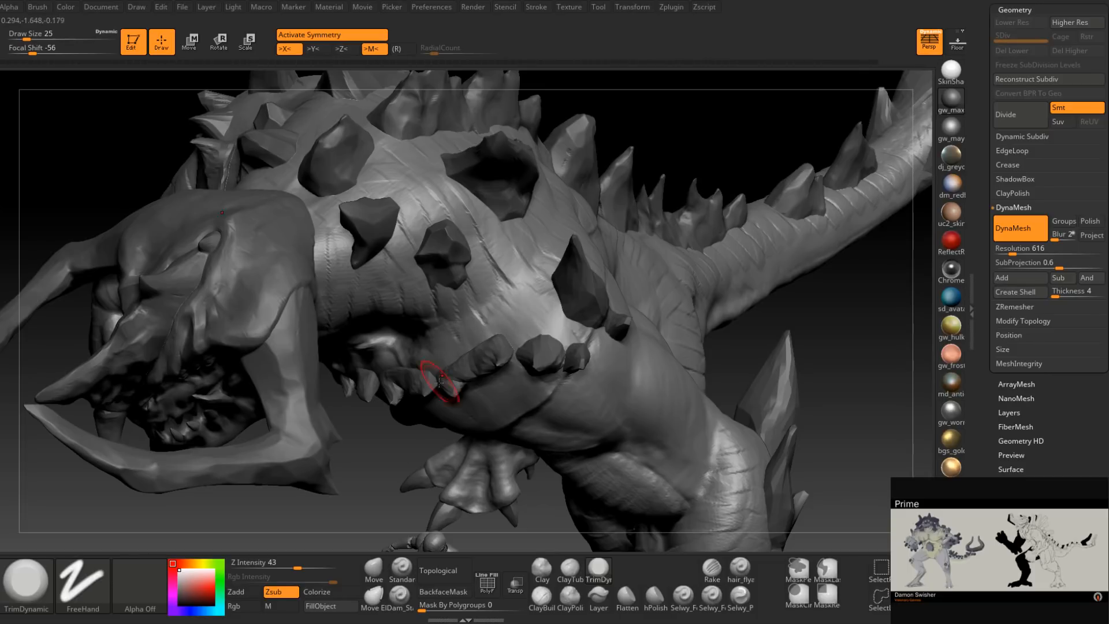
pyautogui.moveTo(437, 376); pyautogui.dragTo(404, 384, button='right')
pyautogui.moveTo(432, 327)
pyautogui.mouseDown(button='right')
pyautogui.moveTo(480, 324)
pyautogui.moveTo(386, 426)
pyautogui.moveTo(514, 376)
pyautogui.moveTo(552, 326)
pyautogui.moveTo(520, 346)
pyautogui.moveTo(439, 335)
pyautogui.mouseUp(button='right')
# Add ClayBuildup strokes to the upper abdomen below the pectorals at draw size 14 and focal shift -66.
pyautogui.click(553, 580)
pyautogui.click(541, 594)
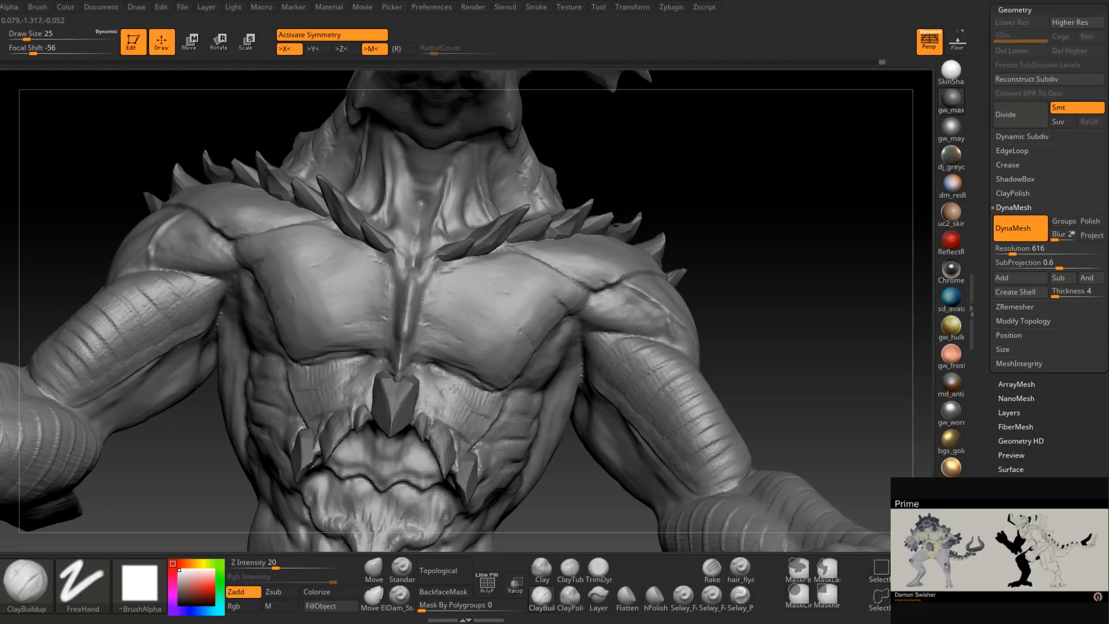
pyautogui.moveTo(468, 413); pyautogui.dragTo(456, 423)
pyautogui.moveTo(468, 413); pyautogui.dragTo(466, 432, button='right')
pyautogui.press('space')
pyautogui.click(463, 430)
pyautogui.press('space')
pyautogui.moveTo(466, 431); pyautogui.dragTo(470, 432)
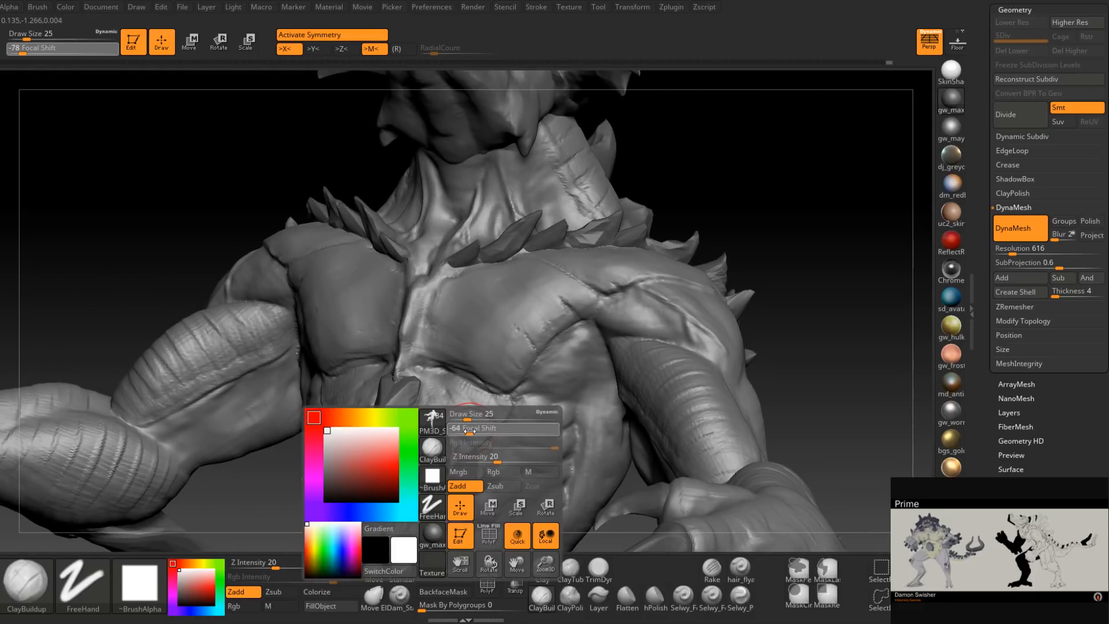
pyautogui.moveTo(469, 431); pyautogui.dragTo(472, 417, button='right')
pyautogui.press('space')
pyautogui.moveTo(473, 417); pyautogui.dragTo(469, 417)
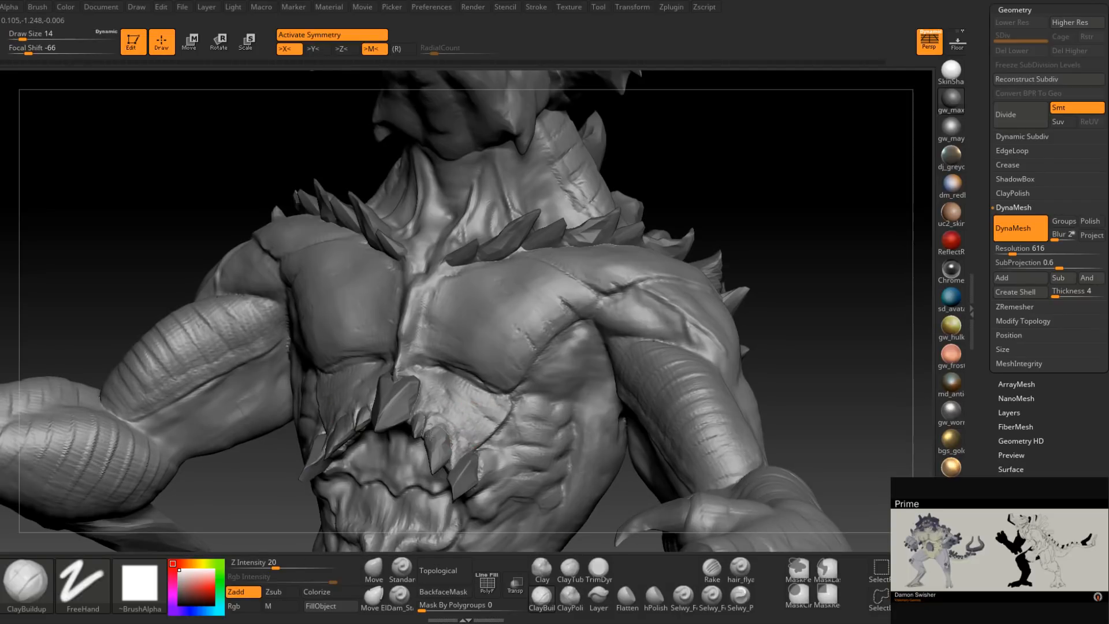
pyautogui.moveTo(439, 439); pyautogui.dragTo(469, 440, button='right')
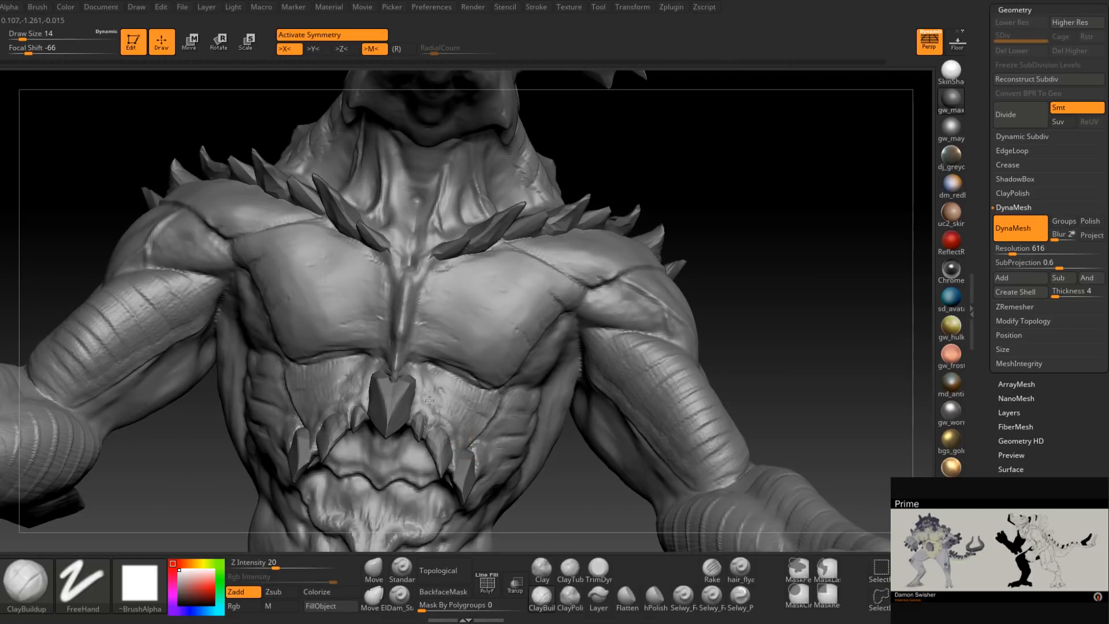
pyautogui.moveTo(451, 410)
pyautogui.mouseDown(button='right')
pyautogui.moveTo(465, 429)
pyautogui.moveTo(469, 410)
pyautogui.mouseUp(button='right')
# Flatten the clay strokes on the upper abdomen with TrimDynamic, first at draw size 16, then at 25.
pyautogui.click(599, 568)
pyautogui.press('space')
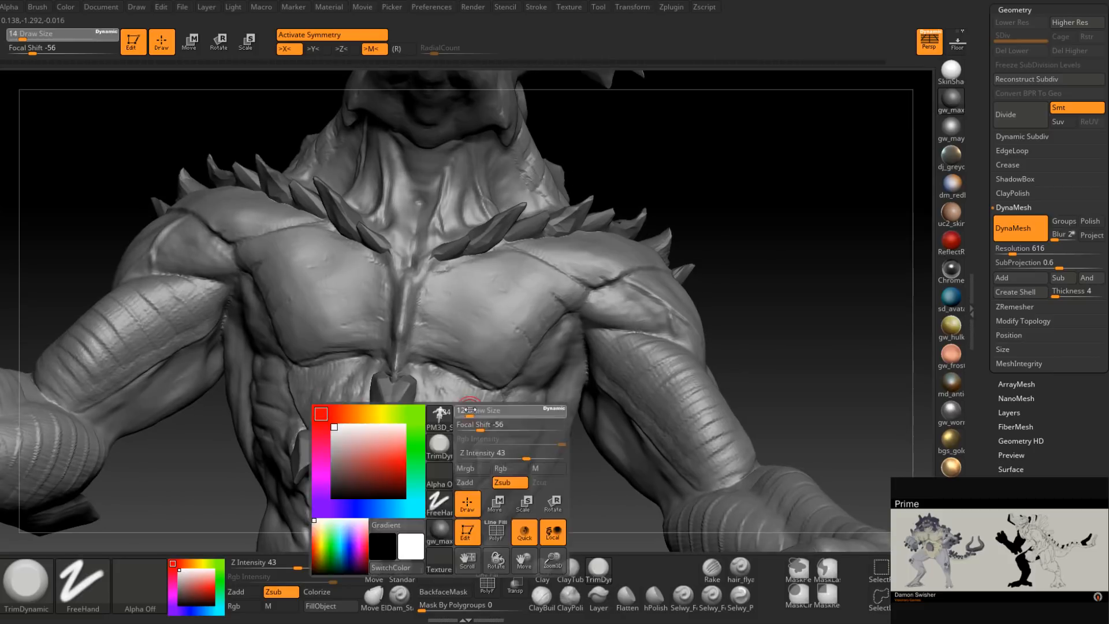
pyautogui.moveTo(469, 410); pyautogui.dragTo(473, 410)
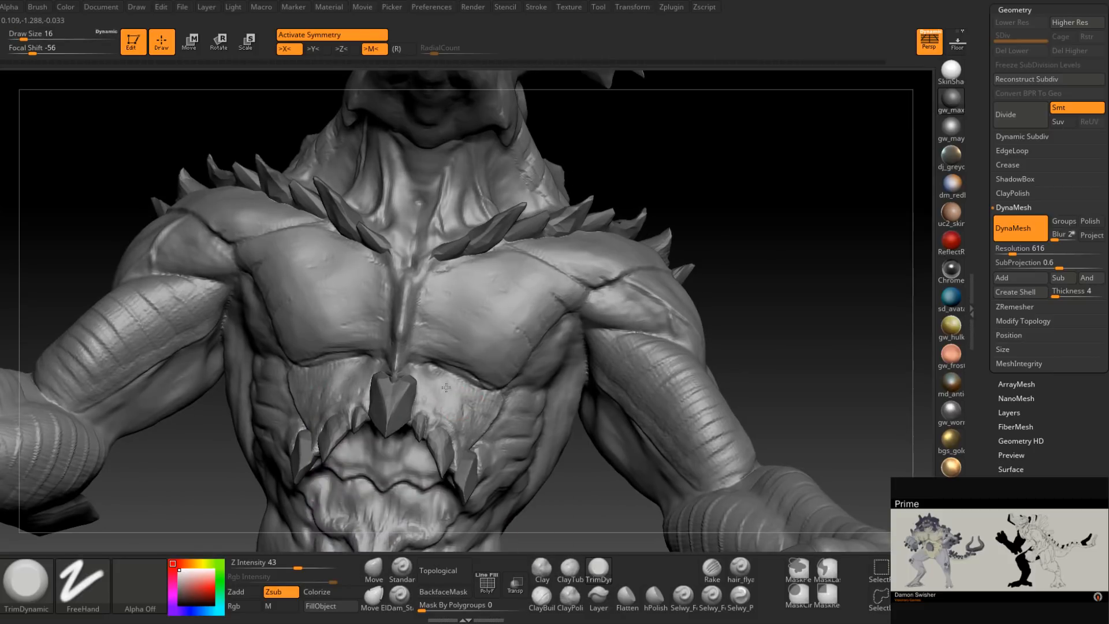
pyautogui.moveTo(467, 371)
pyautogui.mouseDown(button='right')
pyautogui.moveTo(465, 352)
pyautogui.moveTo(477, 365)
pyautogui.mouseUp(button='right')
pyautogui.press('space')
pyautogui.moveTo(478, 359); pyautogui.dragTo(444, 352)
pyautogui.moveTo(491, 341)
pyautogui.mouseDown(button='right')
pyautogui.moveTo(484, 365)
pyautogui.moveTo(495, 303)
pyautogui.moveTo(447, 409)
pyautogui.moveTo(490, 423)
pyautogui.moveTo(495, 402)
pyautogui.moveTo(500, 416)
pyautogui.moveTo(468, 403)
pyautogui.moveTo(371, 297)
pyautogui.mouseUp(button='right')
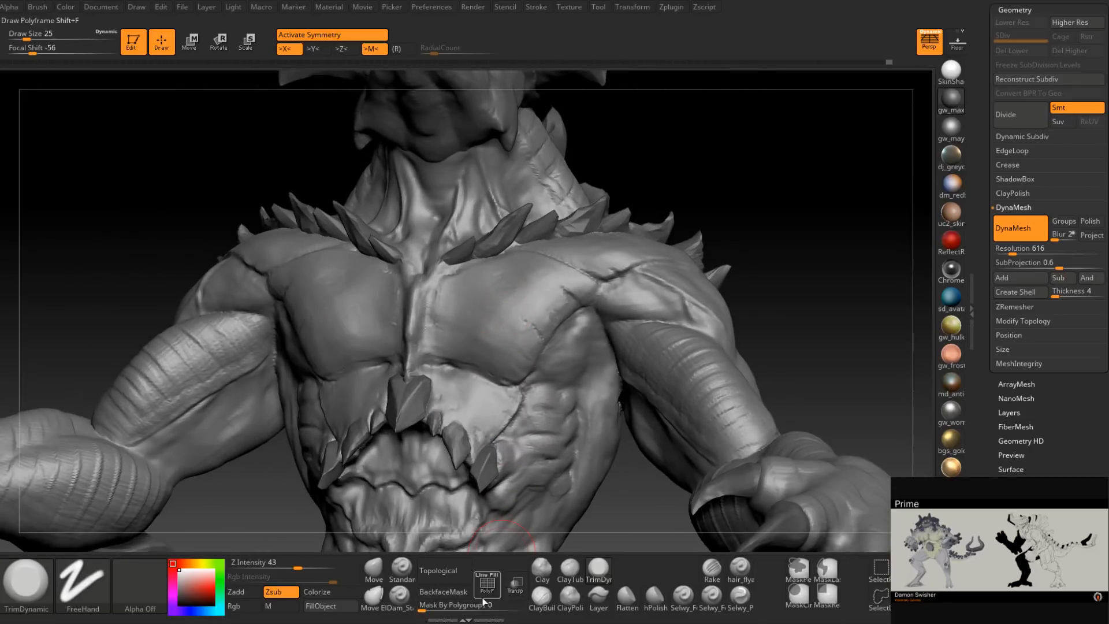
# Build up the lower edge of the pectorals with ClayBuildup at draw size 25 and flatten it with TrimDynamic.
pyautogui.click(542, 596)
pyautogui.moveTo(475, 382); pyautogui.dragTo(460, 357, button='right')
pyautogui.moveTo(439, 369)
pyautogui.mouseDown()
pyautogui.moveTo(469, 376)
pyautogui.moveTo(435, 371)
pyautogui.mouseUp()
pyautogui.moveTo(471, 411); pyautogui.dragTo(469, 378, button='right')
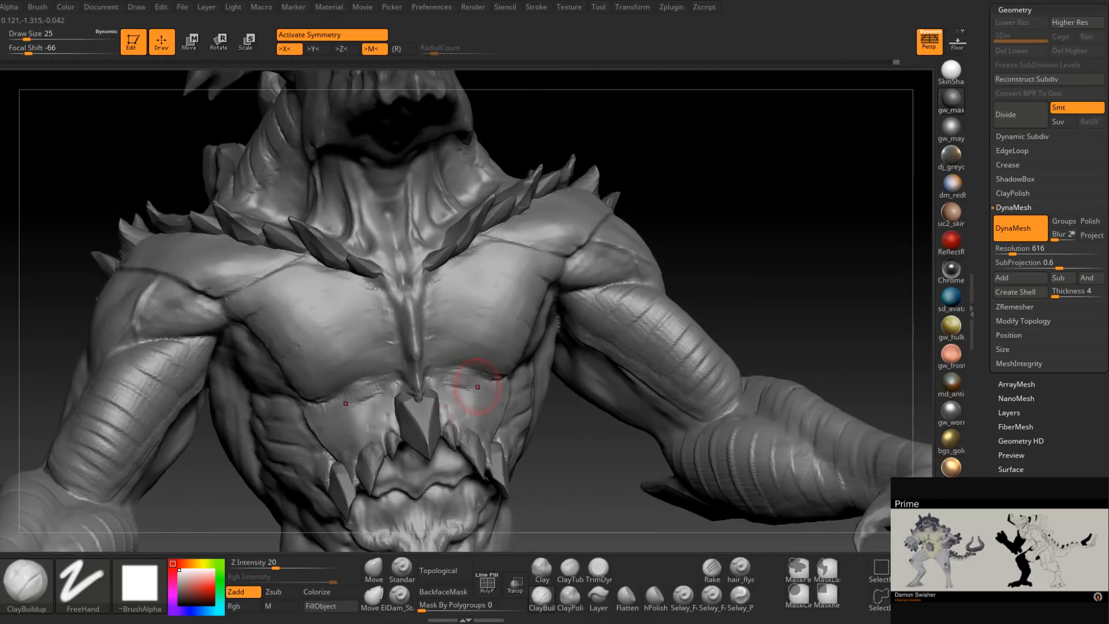
pyautogui.moveTo(433, 364)
pyautogui.mouseDown()
pyautogui.moveTo(462, 359)
pyautogui.moveTo(408, 374)
pyautogui.moveTo(472, 361)
pyautogui.moveTo(434, 358)
pyautogui.moveTo(442, 346)
pyautogui.moveTo(465, 352)
pyautogui.mouseUp()
pyautogui.moveTo(485, 361)
pyautogui.mouseDown(button='right')
pyautogui.moveTo(459, 379)
pyautogui.moveTo(474, 356)
pyautogui.moveTo(498, 362)
pyautogui.moveTo(487, 354)
pyautogui.moveTo(494, 371)
pyautogui.mouseUp(button='right')
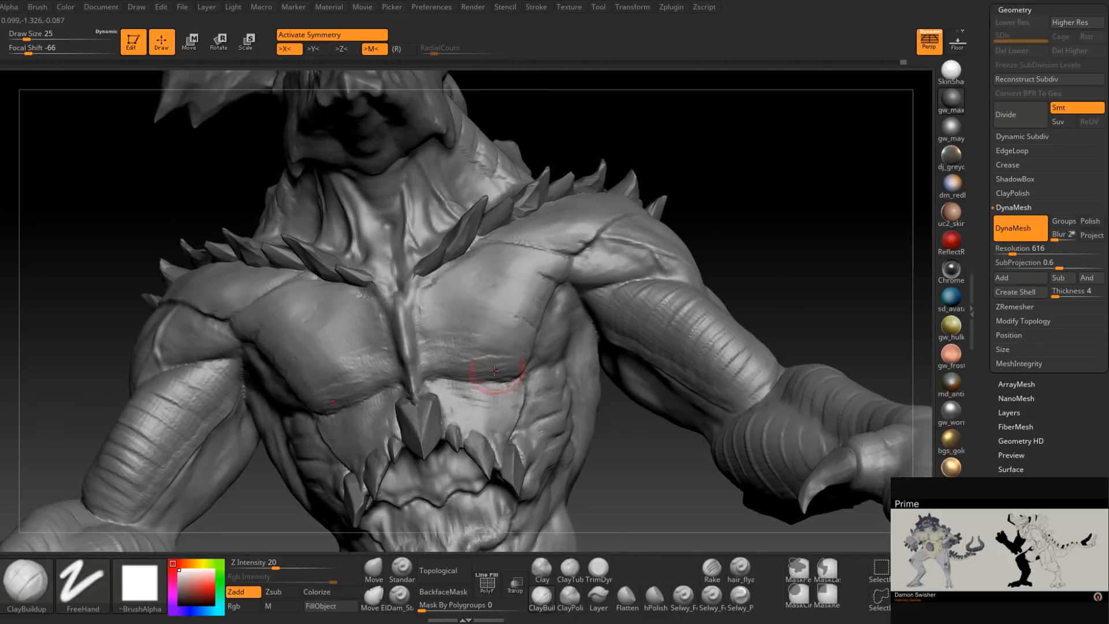
pyautogui.click(599, 569)
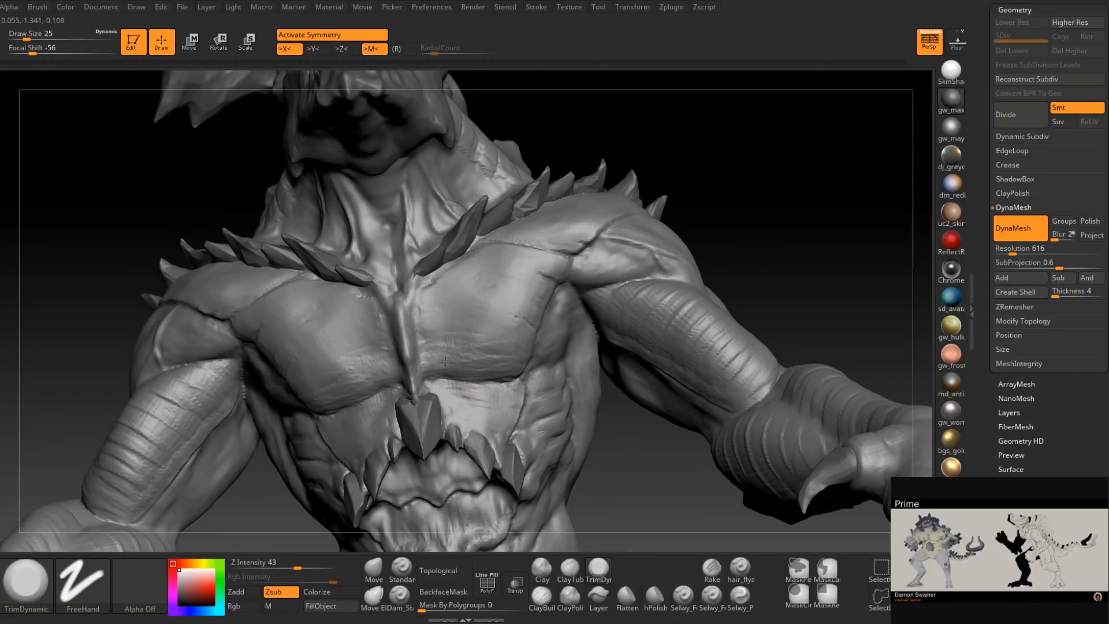
pyautogui.moveTo(497, 354); pyautogui.dragTo(489, 379, button='right')
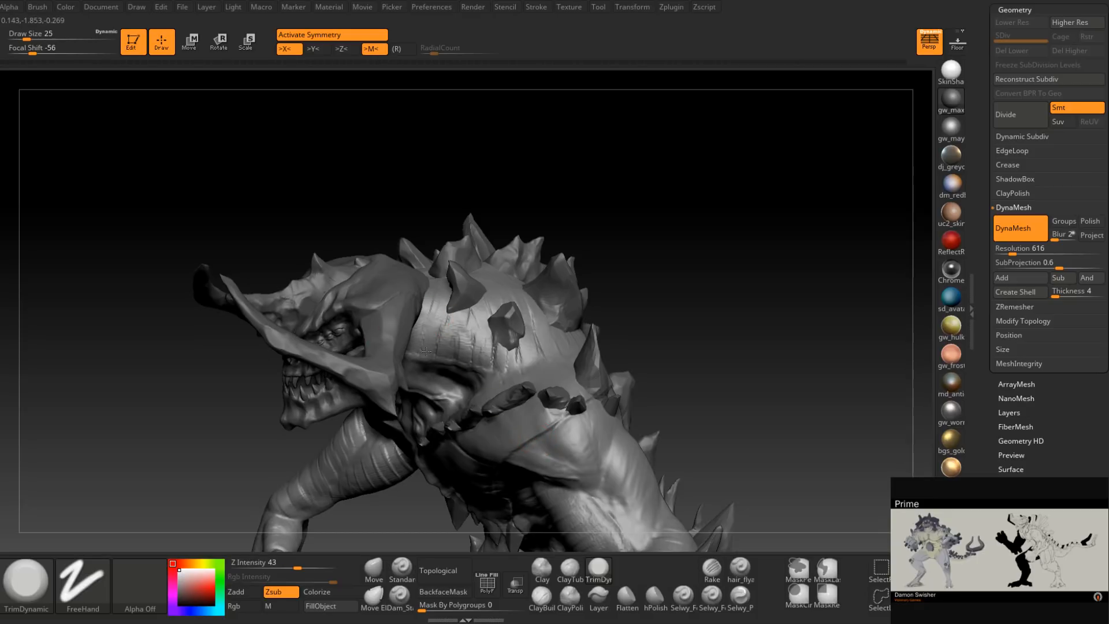
# Trim the lined surface on the side of the neck with TrimDynamic at draw size 25.
pyautogui.moveTo(489, 365)
pyautogui.mouseDown(button='right')
pyautogui.moveTo(477, 353)
pyautogui.moveTo(509, 363)
pyautogui.mouseUp(button='right')
pyautogui.moveTo(507, 365); pyautogui.dragTo(500, 350)
pyautogui.press('alt')
pyautogui.moveTo(534, 339); pyautogui.dragTo(541, 331, button='right')
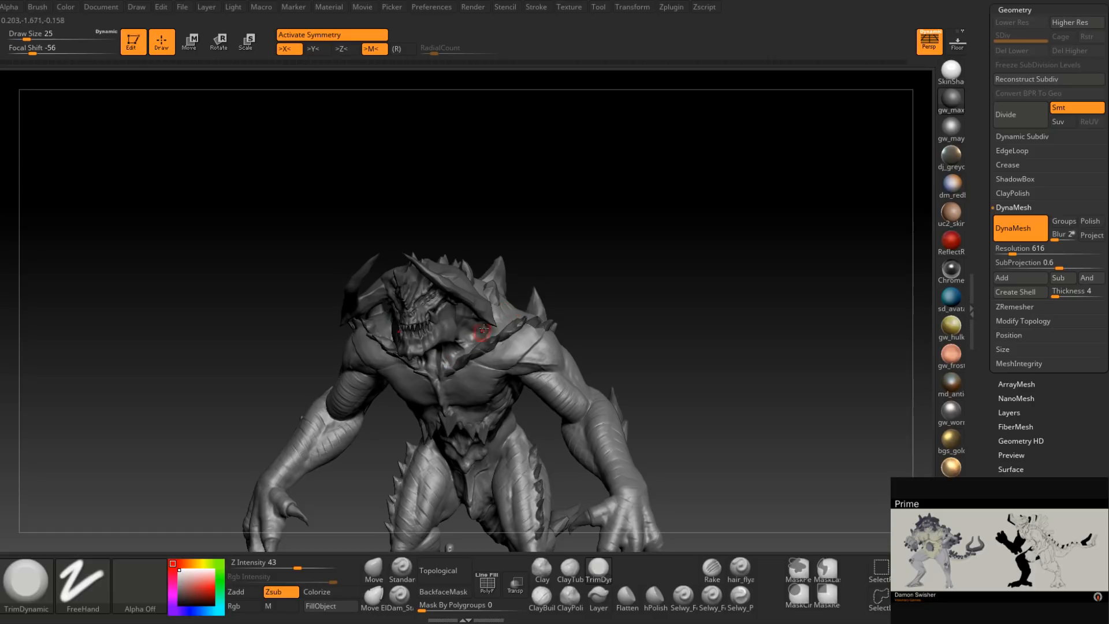
pyautogui.moveTo(532, 297)
pyautogui.mouseDown(button='right')
pyautogui.moveTo(483, 297)
pyautogui.moveTo(495, 322)
pyautogui.moveTo(479, 402)
pyautogui.mouseUp(button='right')
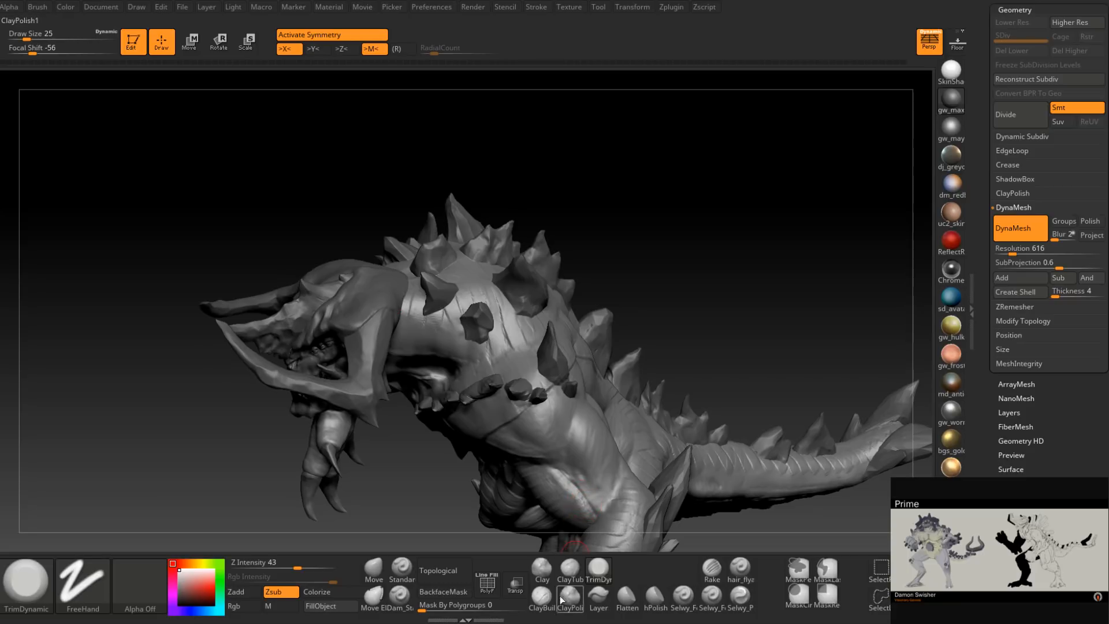
# Add ClayBuildup volume to the side of the neck at draw size 31 and flatten it with TrimDynamic.
pyautogui.click(546, 607)
pyautogui.moveTo(424, 315)
pyautogui.keyDown('ctrl'); pyautogui.mouseDown(button='right')
pyautogui.moveTo(424, 347)
pyautogui.moveTo(414, 330)
pyautogui.mouseUp(button='right'); pyautogui.keyUp('ctrl')
pyautogui.press('s')
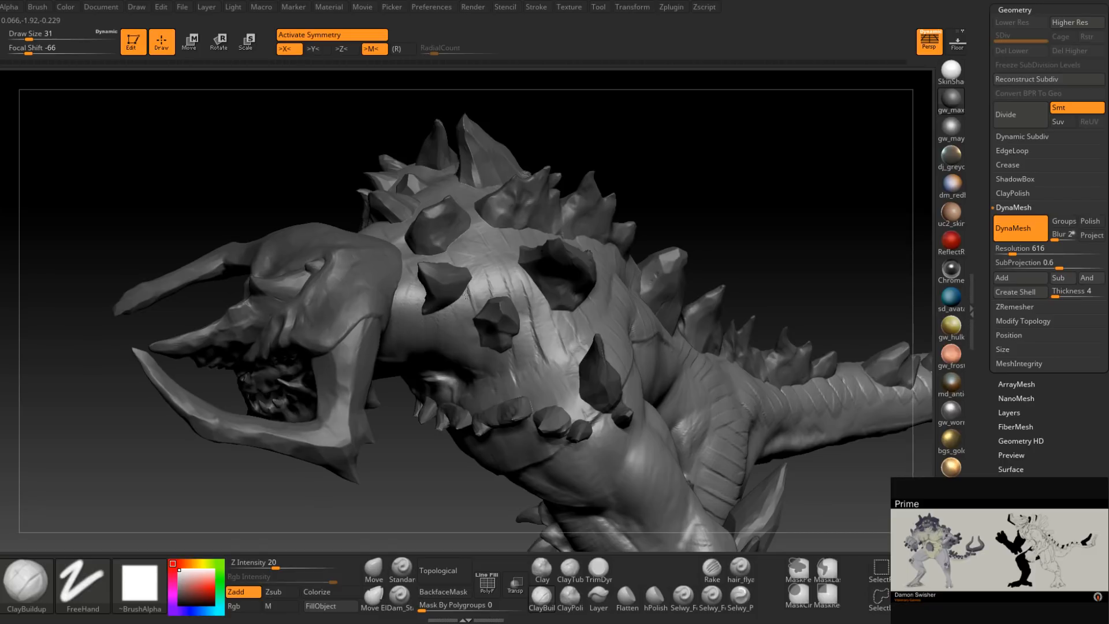
pyautogui.moveTo(466, 295); pyautogui.dragTo(494, 278, button='right')
pyautogui.click(599, 569)
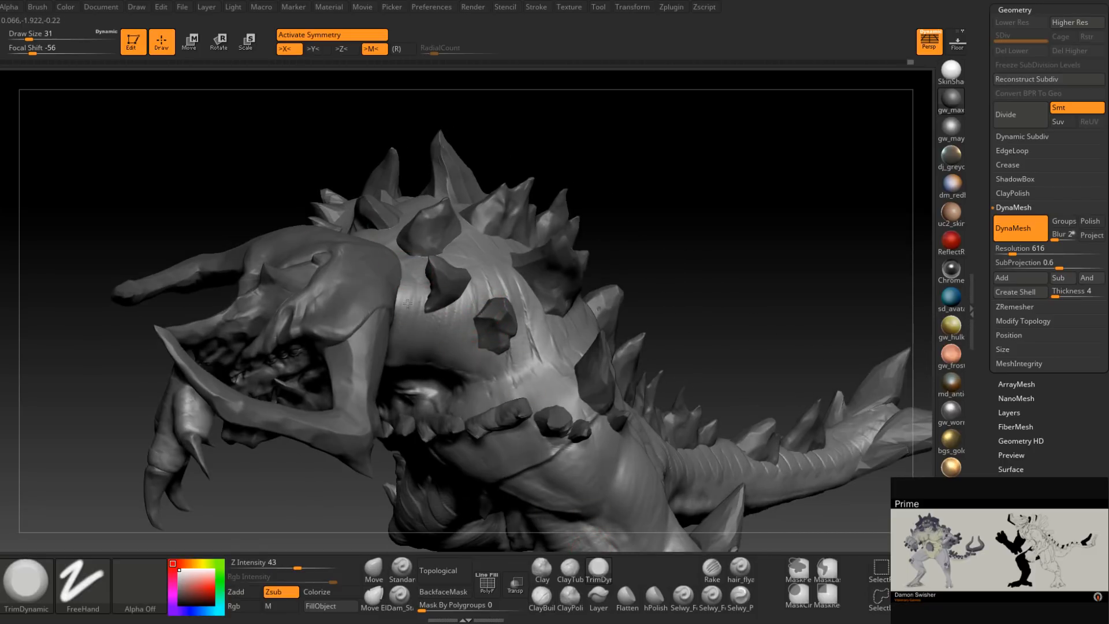
pyautogui.moveTo(475, 329); pyautogui.dragTo(532, 313, button='right')
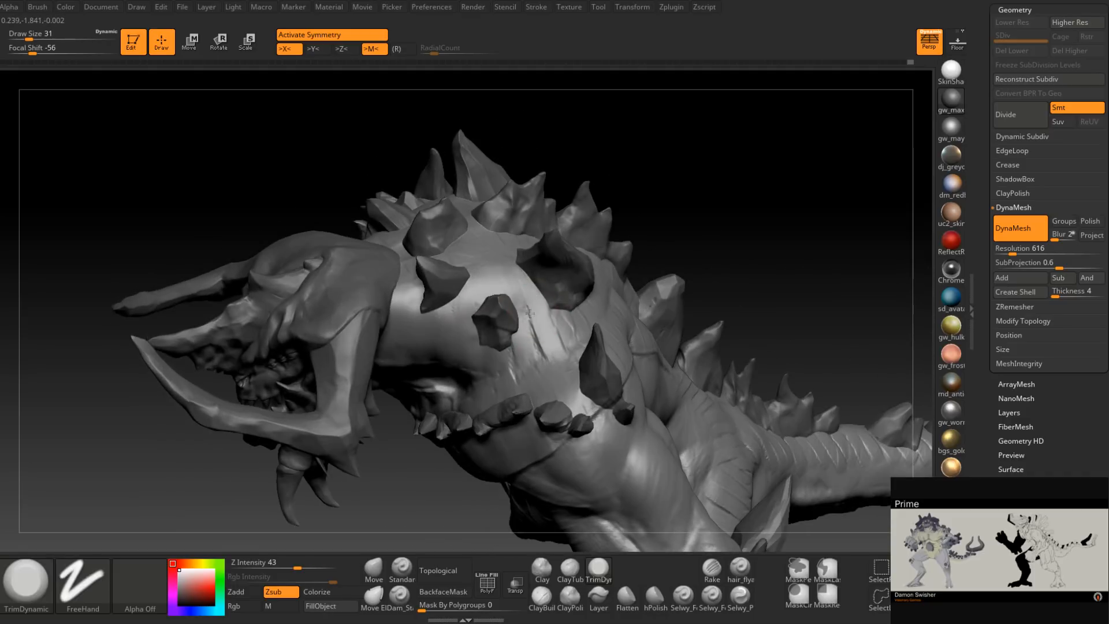
# Fill the grooves between the neck and shoulder spikes with ClayBuildup at draw size 31 and even them out with TrimDynamic.
pyautogui.click(541, 595)
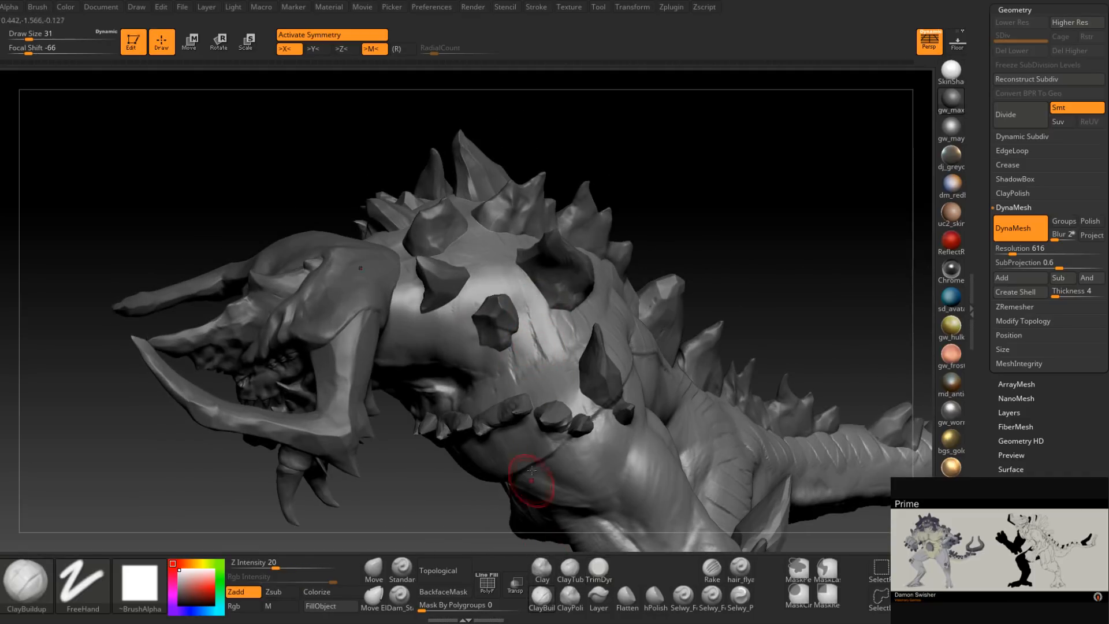
pyautogui.moveTo(534, 361)
pyautogui.mouseDown()
pyautogui.moveTo(537, 338)
pyautogui.moveTo(524, 355)
pyautogui.mouseUp()
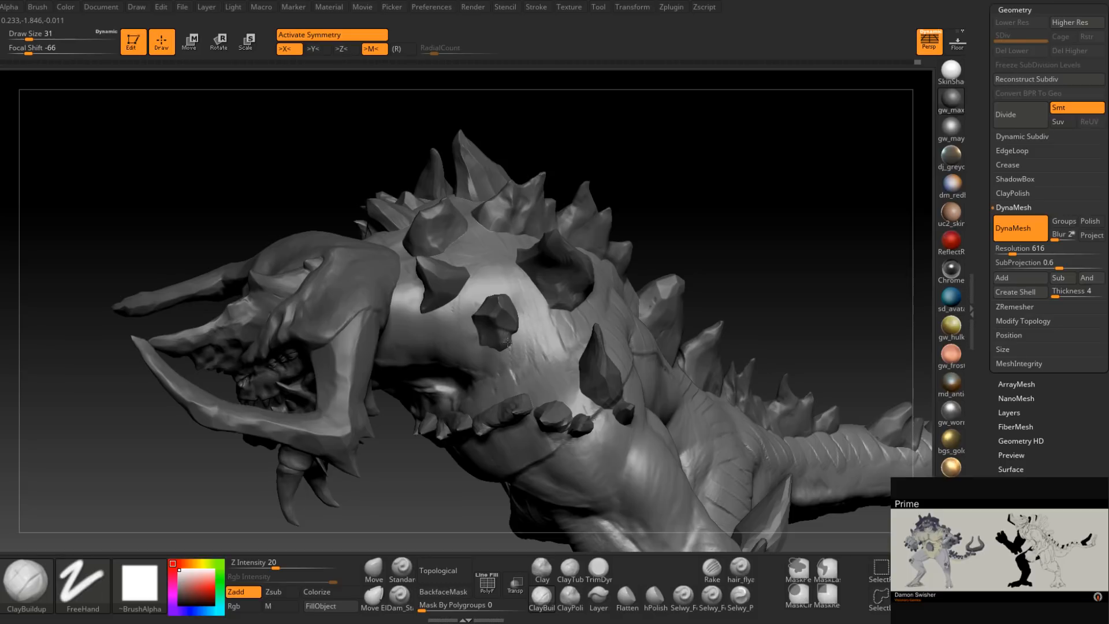
pyautogui.moveTo(508, 342); pyautogui.dragTo(554, 350, button='right')
pyautogui.moveTo(555, 350)
pyautogui.mouseDown()
pyautogui.moveTo(566, 324)
pyautogui.moveTo(575, 339)
pyautogui.mouseUp()
pyautogui.moveTo(572, 333); pyautogui.dragTo(542, 309, button='right')
pyautogui.moveTo(541, 305); pyautogui.dragTo(528, 309)
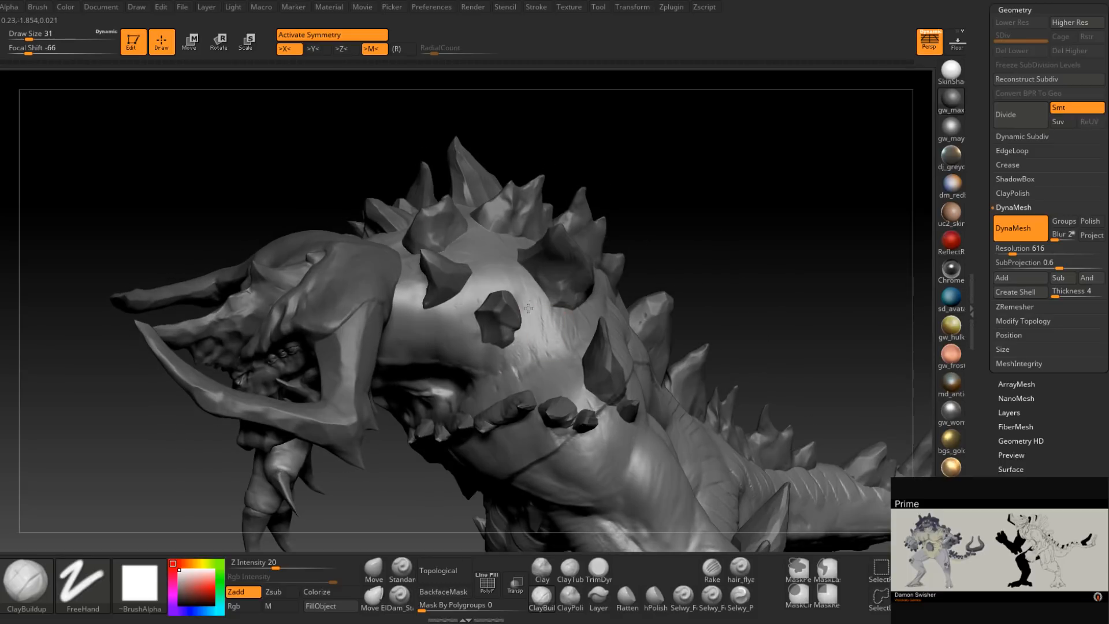
pyautogui.click(599, 569)
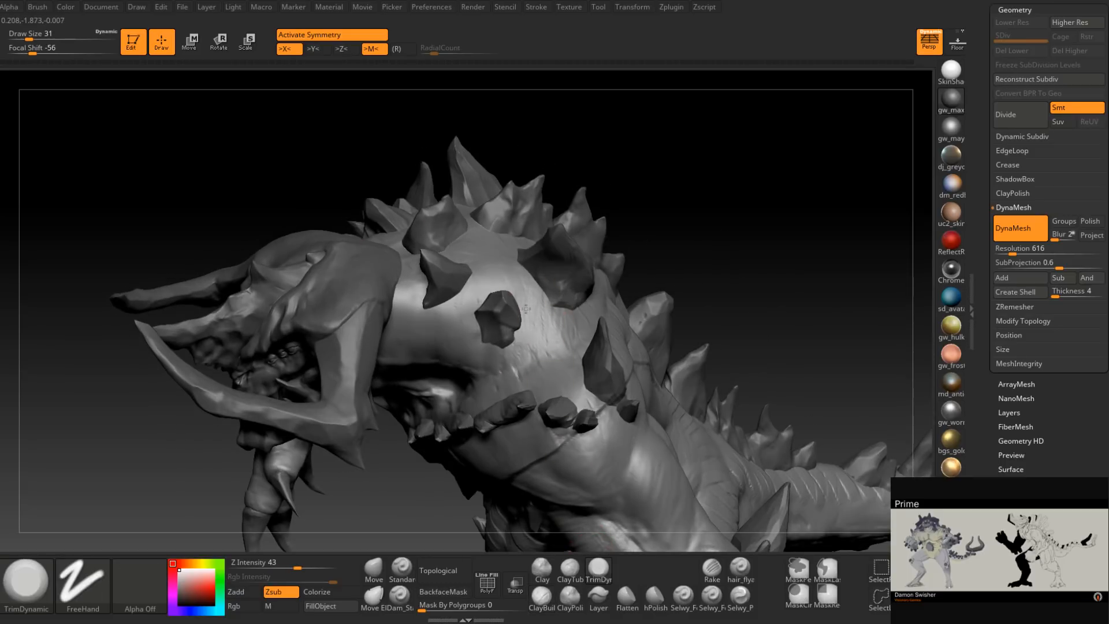
pyautogui.moveTo(541, 296)
pyautogui.mouseDown(button='right')
pyautogui.moveTo(602, 303)
pyautogui.moveTo(583, 306)
pyautogui.moveTo(608, 321)
pyautogui.moveTo(581, 358)
pyautogui.mouseUp(button='right')
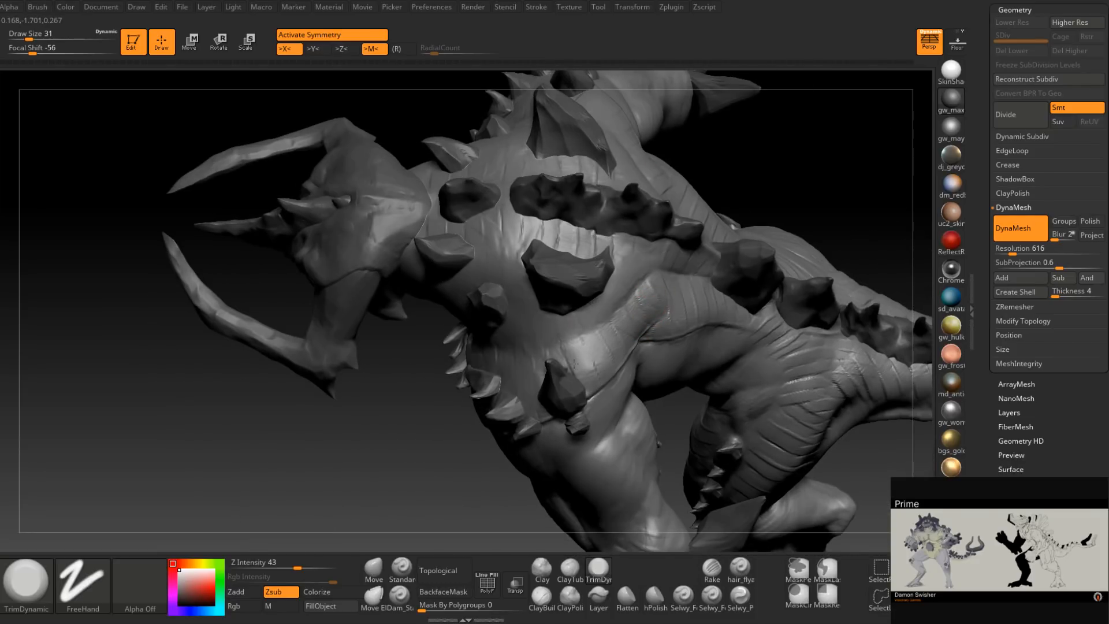
# Flatten the ridges across the shoulder blade behind the large spikes with TrimDynamic at draw size 23.
pyautogui.moveTo(547, 359)
pyautogui.mouseDown(button='right')
pyautogui.moveTo(507, 366)
pyautogui.moveTo(557, 334)
pyautogui.moveTo(545, 321)
pyautogui.moveTo(562, 349)
pyautogui.mouseUp(button='right')
pyautogui.press('space')
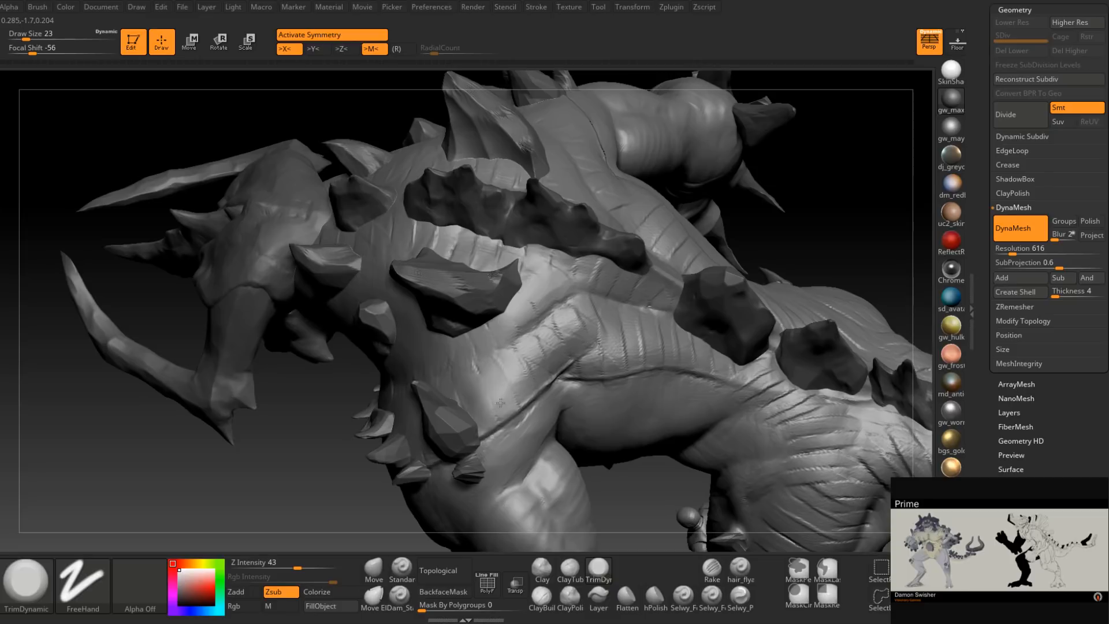
pyautogui.moveTo(532, 350); pyautogui.dragTo(577, 312)
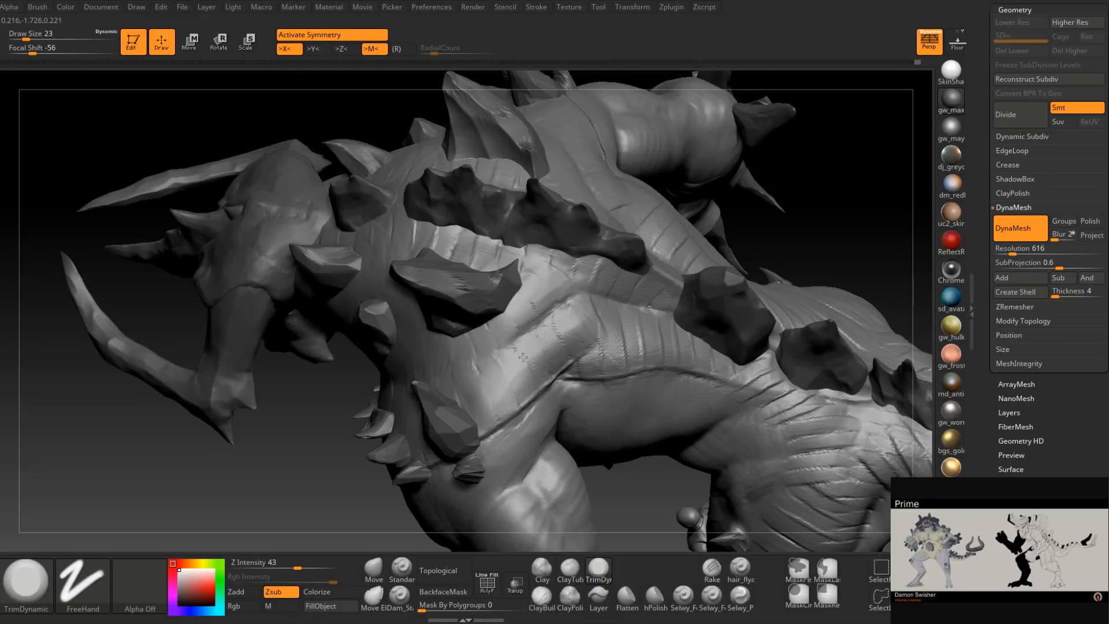
pyautogui.moveTo(532, 355); pyautogui.dragTo(592, 320)
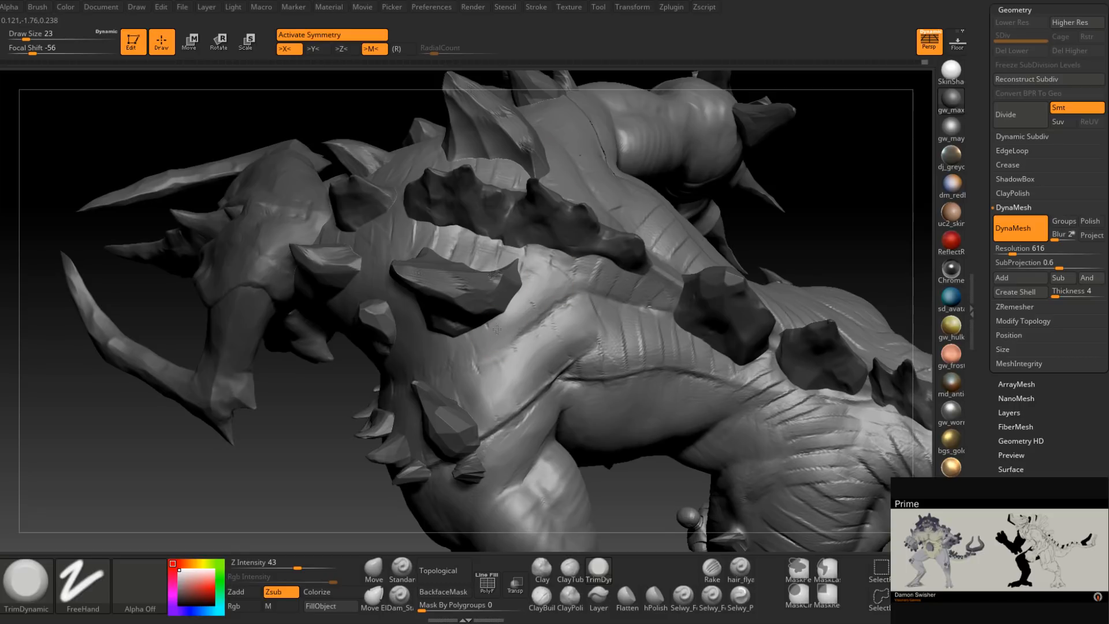
pyautogui.moveTo(532, 267); pyautogui.dragTo(297, 236, button='right')
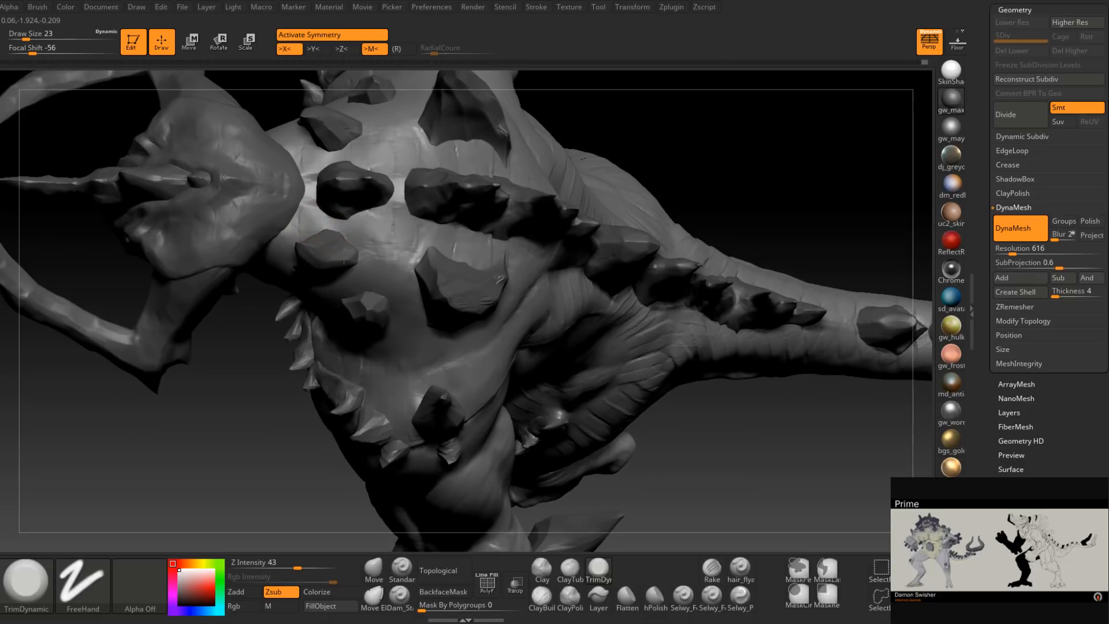
# Trim the ribbed strip of the back alongside the spine spikes with TrimDynamic at draw size 23.
pyautogui.moveTo(408, 261); pyautogui.dragTo(472, 252, button='right')
pyautogui.moveTo(524, 282); pyautogui.dragTo(540, 260, button='right')
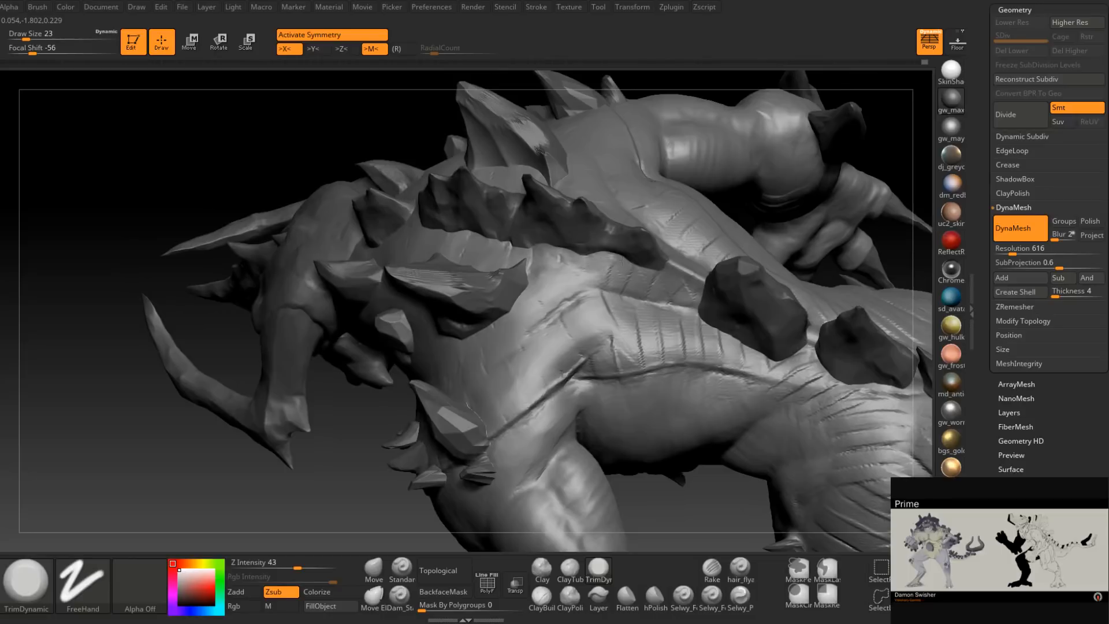
pyautogui.moveTo(657, 285); pyautogui.dragTo(672, 309)
pyautogui.moveTo(673, 309); pyautogui.dragTo(693, 263, button='right')
pyautogui.moveTo(696, 286); pyautogui.dragTo(698, 308)
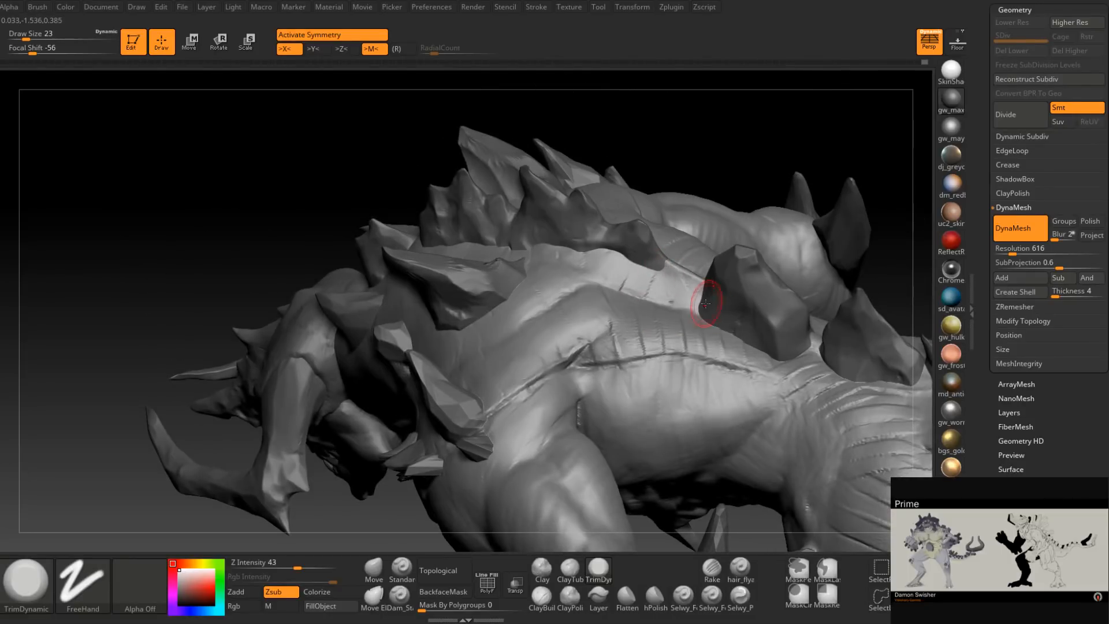
pyautogui.moveTo(713, 304); pyautogui.dragTo(632, 328, button='right')
pyautogui.moveTo(614, 357)
pyautogui.mouseDown()
pyautogui.moveTo(620, 339)
pyautogui.moveTo(644, 355)
pyautogui.mouseUp()
# Flatten the remaining ribbed detail from the mid back to the hip with TrimDynamic at draw size 29.
pyautogui.keyDown('alt'); pyautogui.moveTo(677, 353); pyautogui.dragTo(577, 361, button='right'); pyautogui.keyUp('alt')
pyautogui.moveTo(577, 361); pyautogui.dragTo(584, 369, button='right')
pyautogui.press('space')
pyautogui.moveTo(565, 356); pyautogui.dragTo(552, 327)
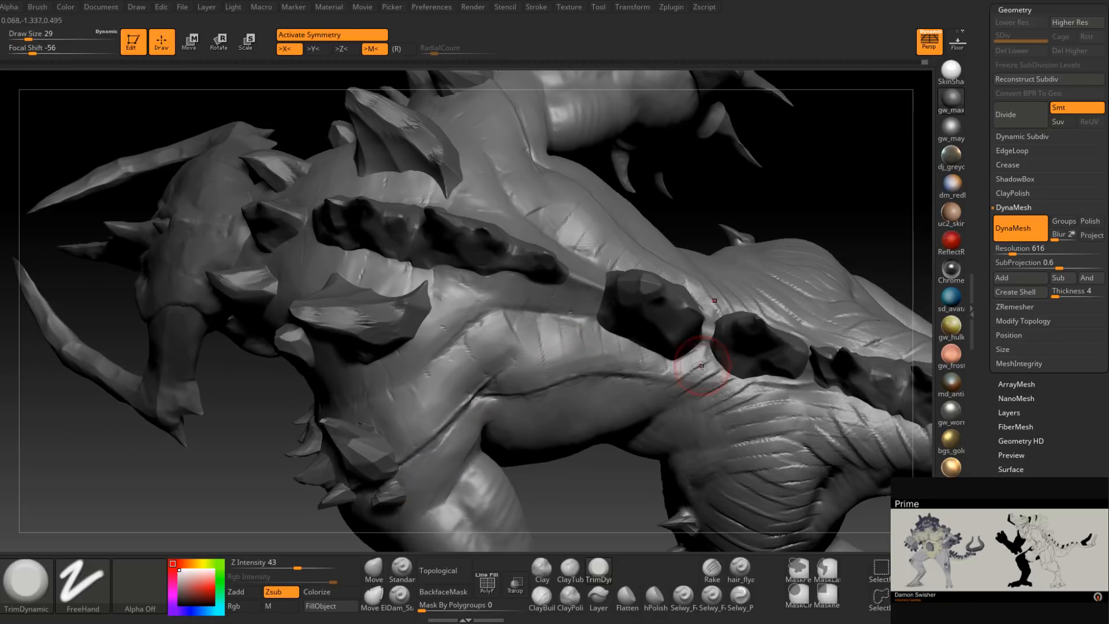
pyautogui.moveTo(702, 365); pyautogui.dragTo(682, 362, button='right')
pyautogui.moveTo(684, 361); pyautogui.dragTo(710, 371)
pyautogui.keyDown('alt'); pyautogui.moveTo(752, 349); pyautogui.dragTo(604, 310, button='right'); pyautogui.keyUp('alt')
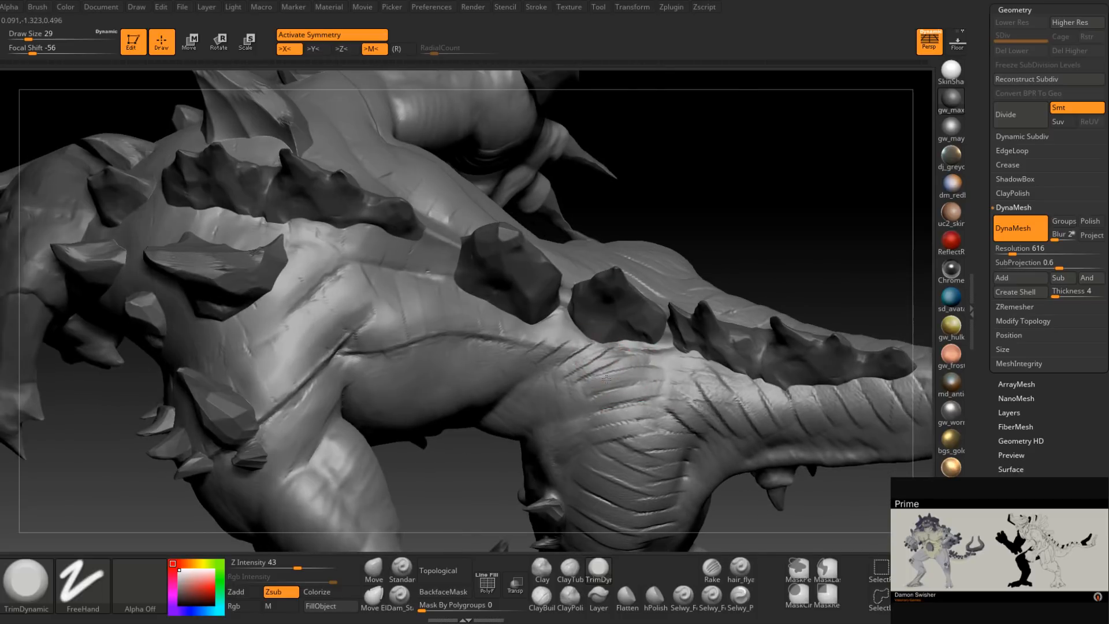
# Fill the grooves where the back meets the hip with ClayBuildup at draw size 22 and quick-save the project.
pyautogui.click(541, 596)
pyautogui.press('space')
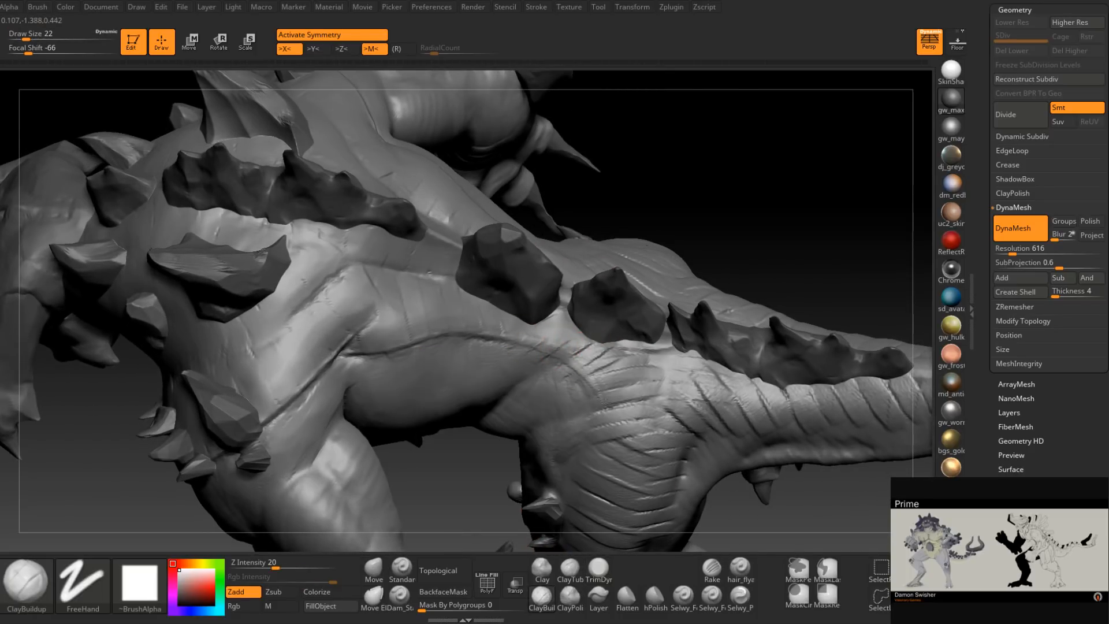
pyautogui.moveTo(582, 363); pyautogui.dragTo(585, 365)
pyautogui.moveTo(586, 365); pyautogui.dragTo(580, 327, button='right')
pyautogui.moveTo(579, 327); pyautogui.dragTo(540, 304)
pyautogui.moveTo(580, 338); pyautogui.dragTo(566, 503)
pyautogui.moveTo(566, 504); pyautogui.dragTo(582, 317, button='right')
pyautogui.hotkey('ctrl', 's')
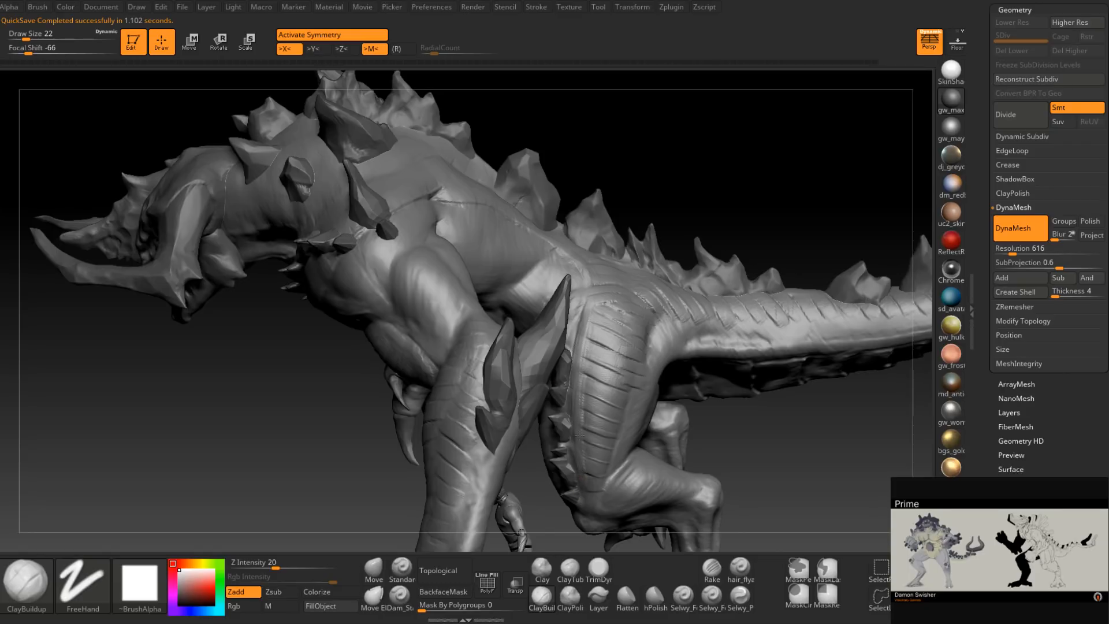
# Flatten the ribbed detail across the outer thigh with TrimDynamic at draw size 29.
pyautogui.moveTo(599, 482); pyautogui.dragTo(607, 463, button='right')
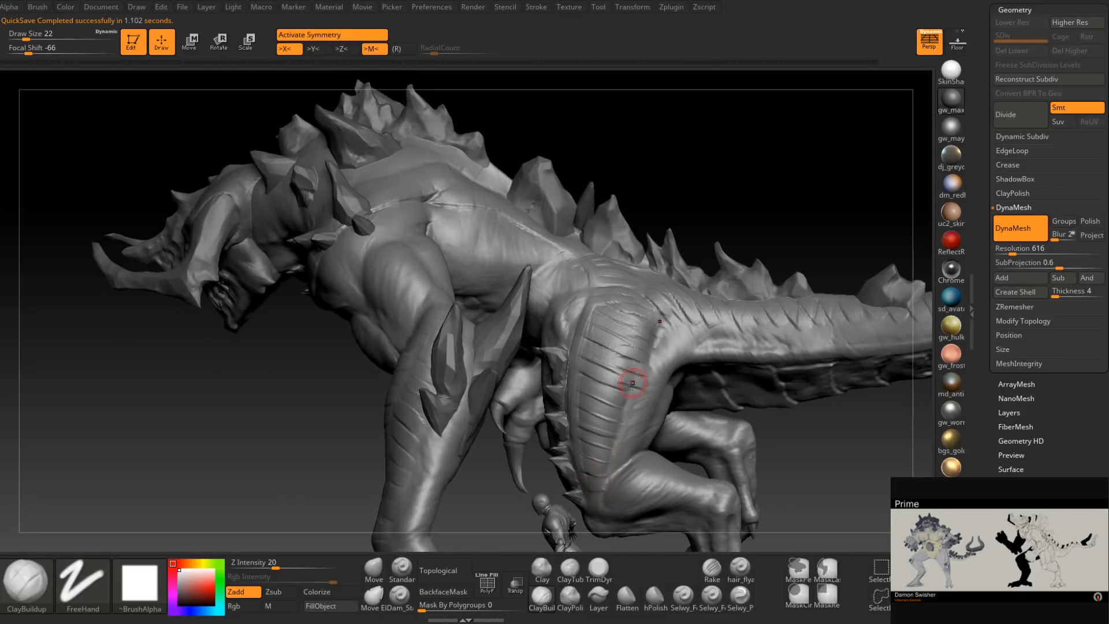
pyautogui.moveTo(632, 382); pyautogui.dragTo(611, 461, button='right')
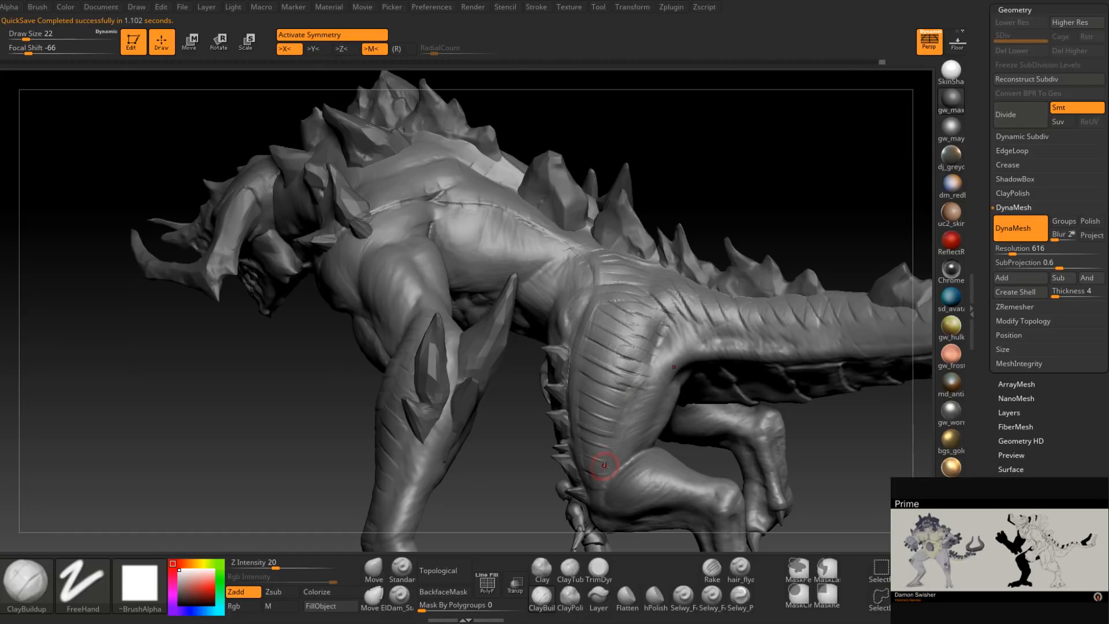
pyautogui.click(598, 569)
pyautogui.moveTo(624, 382); pyautogui.dragTo(632, 374, button='right')
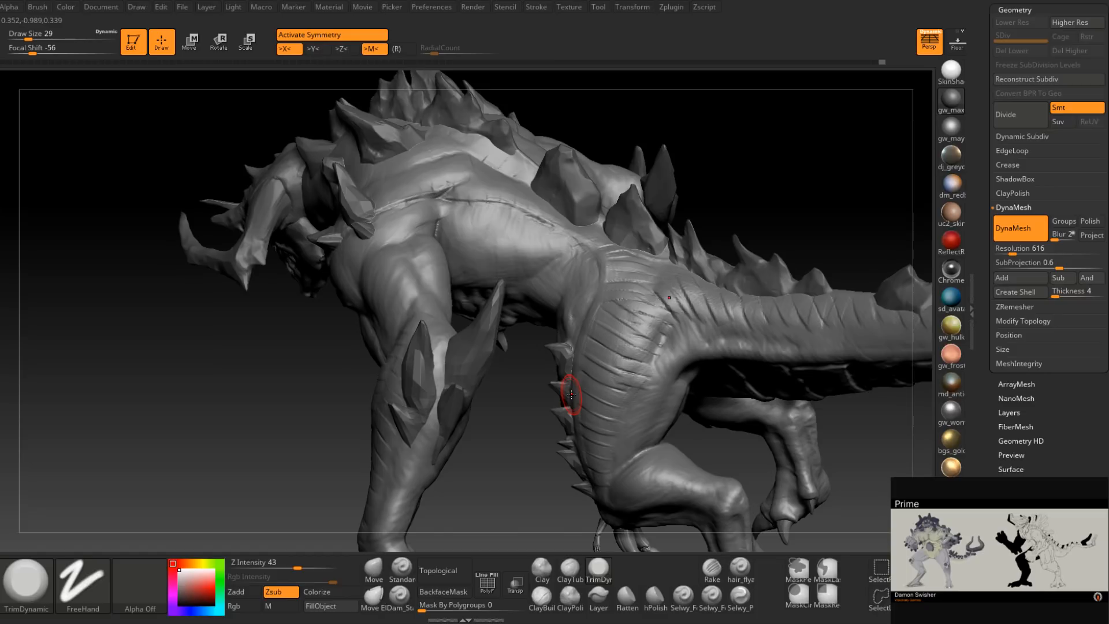
pyautogui.moveTo(642, 333); pyautogui.dragTo(648, 330)
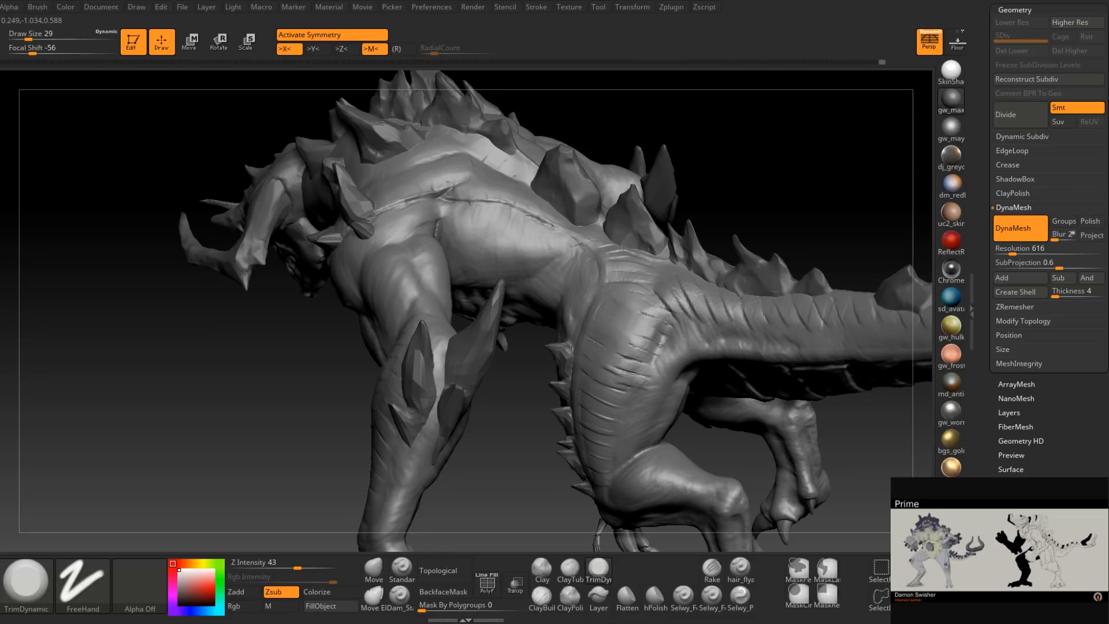
pyautogui.moveTo(579, 418); pyautogui.dragTo(601, 376, button='right')
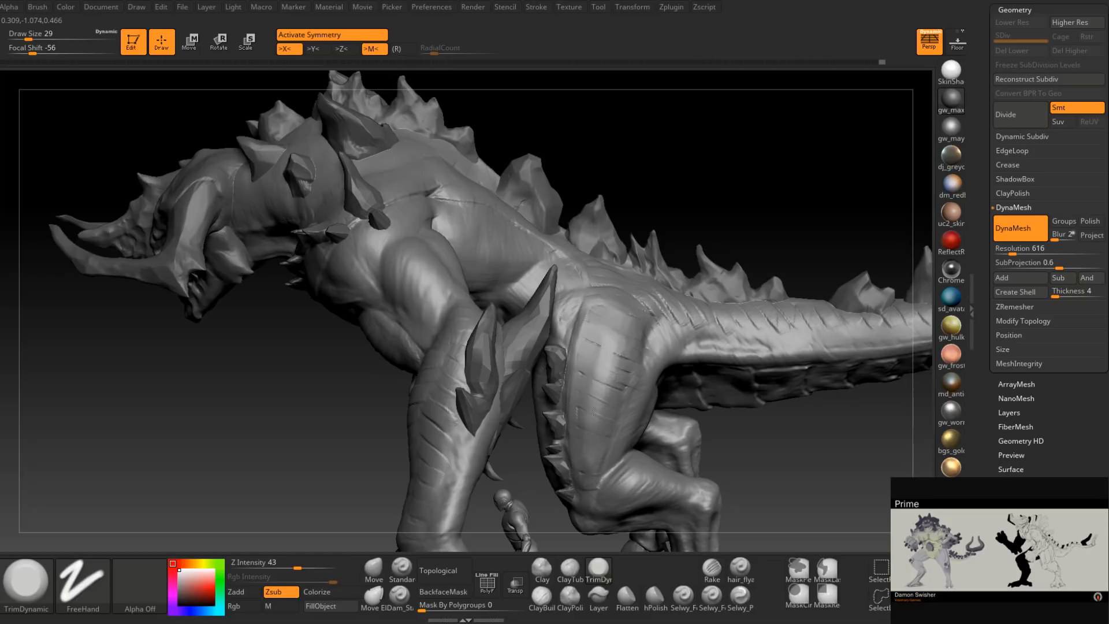
# Even out the remaining thigh ridges with TrimDynamic at draw size 41 and smooth the upper thigh.
pyautogui.moveTo(595, 431); pyautogui.dragTo(567, 432, button='right')
pyautogui.press('space')
pyautogui.moveTo(582, 422); pyautogui.dragTo(587, 421)
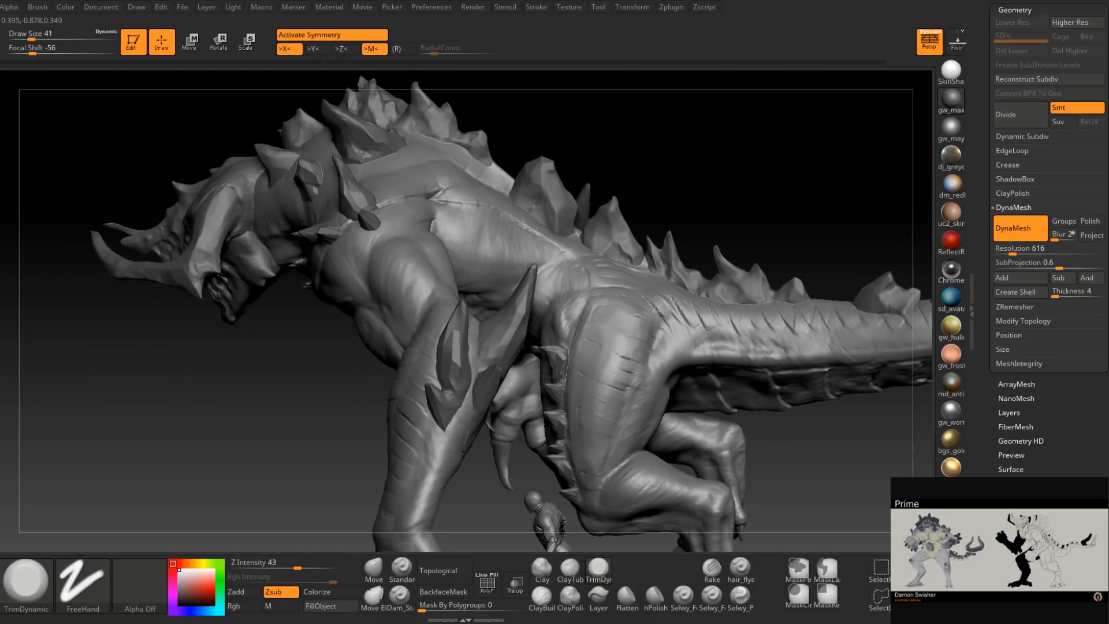
pyautogui.moveTo(624, 368); pyautogui.dragTo(606, 366)
pyautogui.moveTo(606, 366); pyautogui.dragTo(578, 371, button='right')
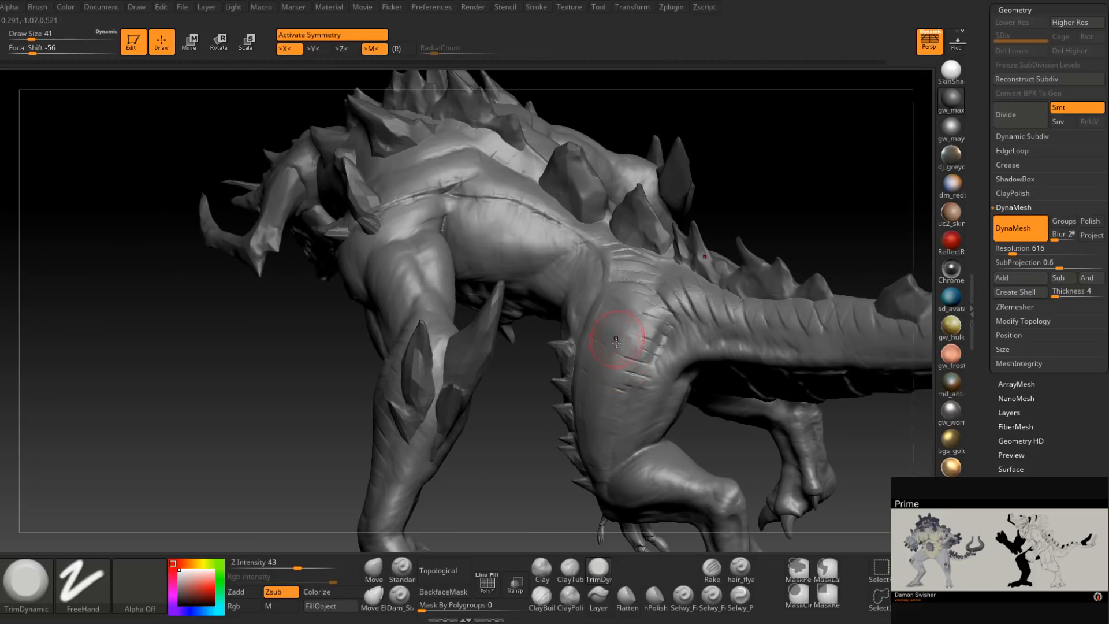
pyautogui.moveTo(617, 341)
pyautogui.keyDown('shift'); pyautogui.mouseDown()
pyautogui.moveTo(601, 365)
pyautogui.moveTo(635, 354)
pyautogui.moveTo(623, 361)
pyautogui.mouseUp(); pyautogui.keyUp('shift')
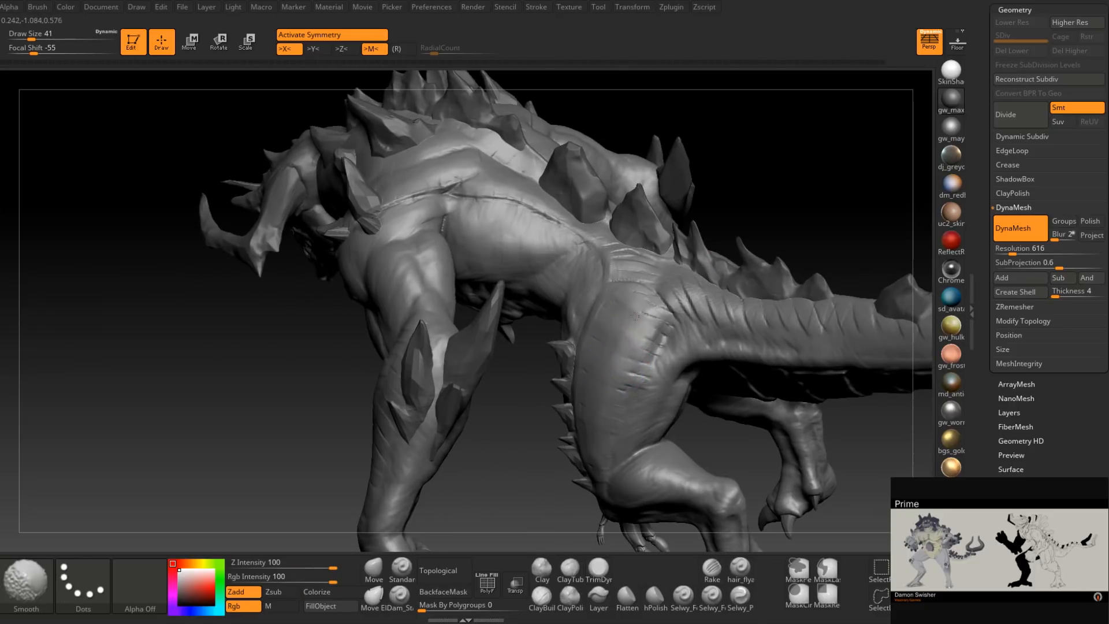
pyautogui.moveTo(621, 347); pyautogui.dragTo(652, 355, button='right')
# Trim the ridges from the hip over the tail base and along the tail's side with TrimDynamic at draw size 41.
pyautogui.moveTo(669, 306); pyautogui.dragTo(652, 294)
pyautogui.moveTo(612, 242); pyautogui.dragTo(629, 264, button='right')
pyautogui.moveTo(619, 258); pyautogui.dragTo(659, 268, button='right')
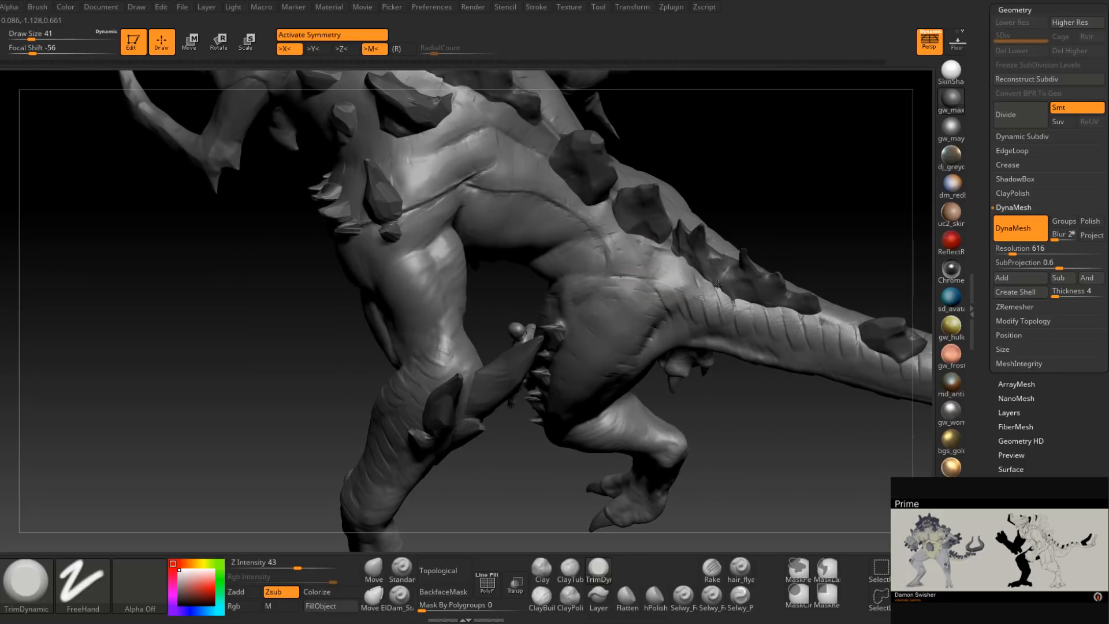
pyautogui.moveTo(725, 307); pyautogui.dragTo(703, 295, button='right')
pyautogui.moveTo(808, 340); pyautogui.dragTo(606, 288, button='right')
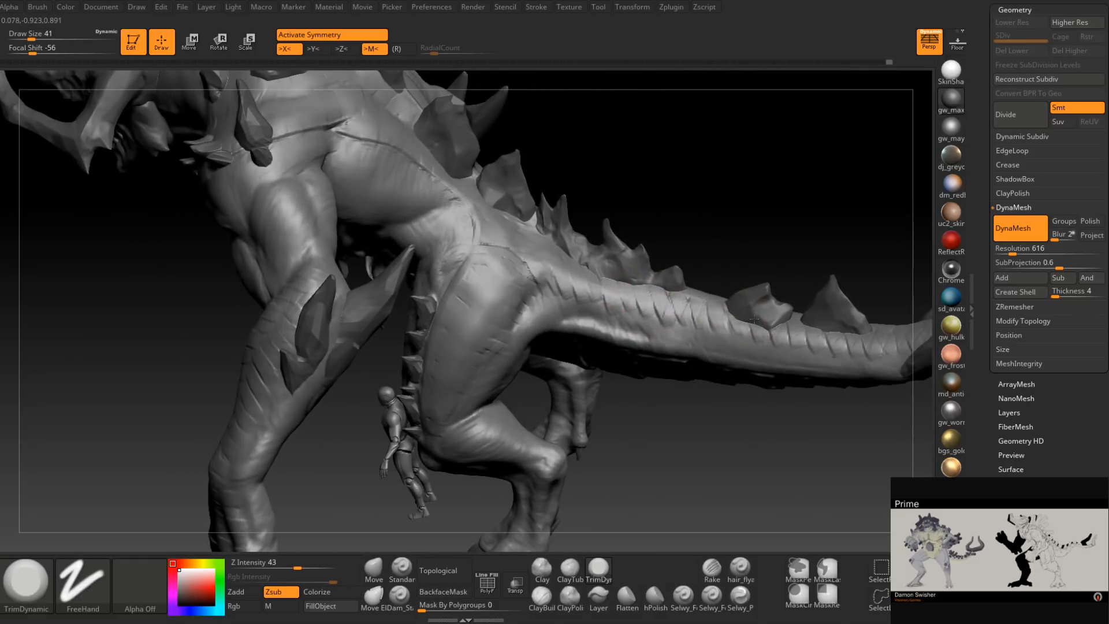
pyautogui.moveTo(810, 333); pyautogui.dragTo(581, 287, button='right')
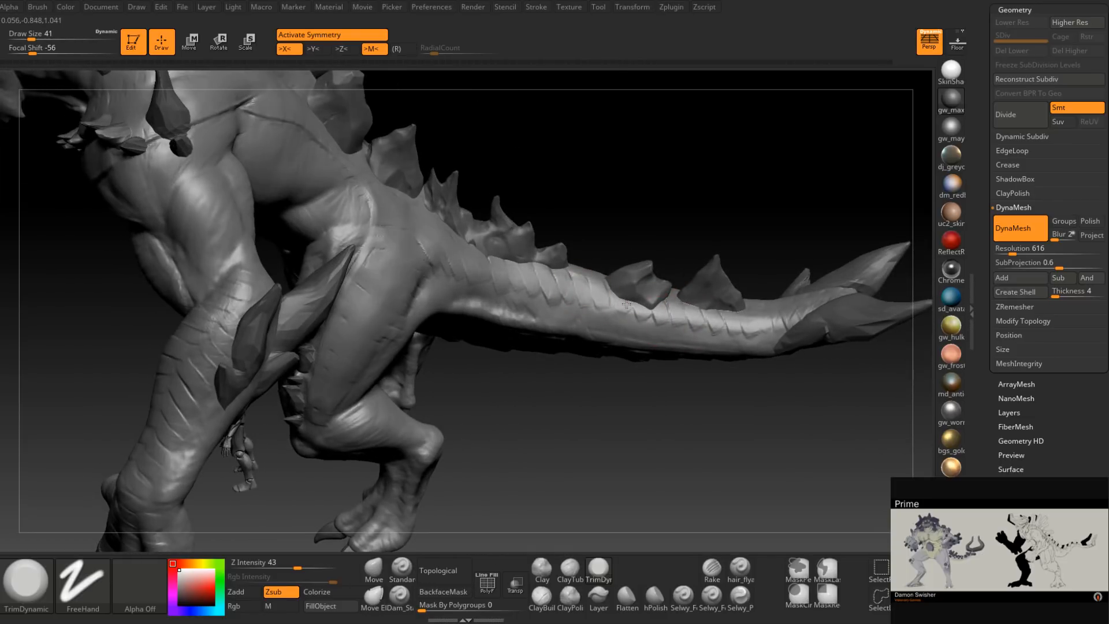
pyautogui.moveTo(704, 317)
pyautogui.mouseDown(button='right')
pyautogui.moveTo(597, 266)
pyautogui.moveTo(578, 277)
pyautogui.moveTo(569, 537)
pyautogui.mouseUp(button='right')
# Fill the grooves along the tail's side and the hip with ClayBuildup at draw sizes 33 and 29.
pyautogui.click(548, 595)
pyautogui.moveTo(458, 247); pyautogui.dragTo(446, 247, button='right')
pyautogui.moveTo(436, 263)
pyautogui.mouseDown()
pyautogui.moveTo(576, 298)
pyautogui.moveTo(713, 310)
pyautogui.mouseUp()
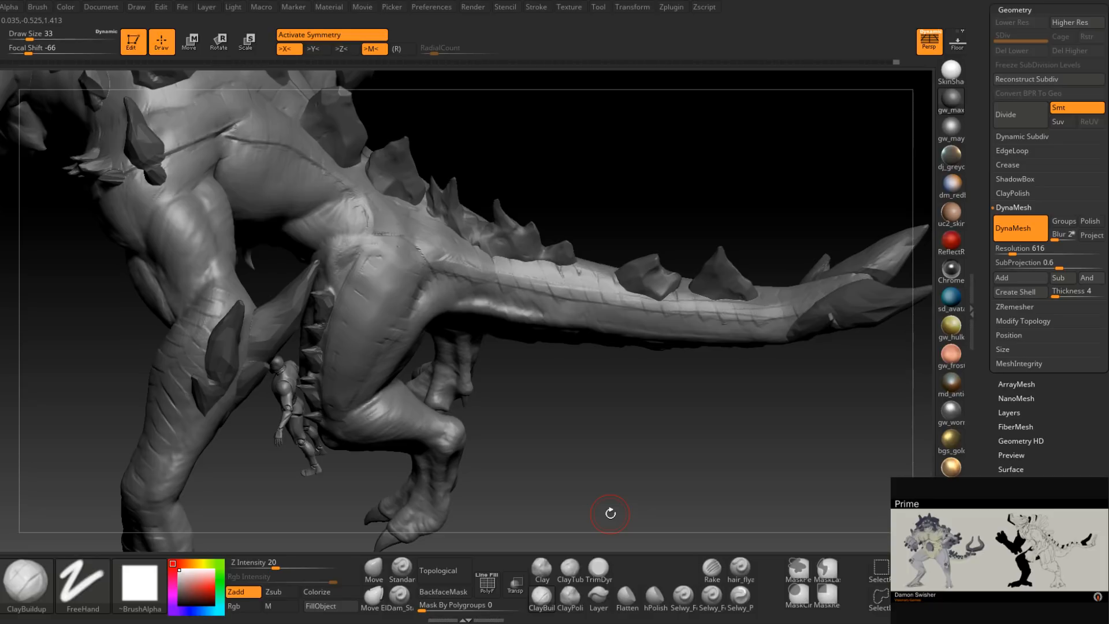
pyautogui.moveTo(440, 259); pyautogui.dragTo(408, 320, button='right')
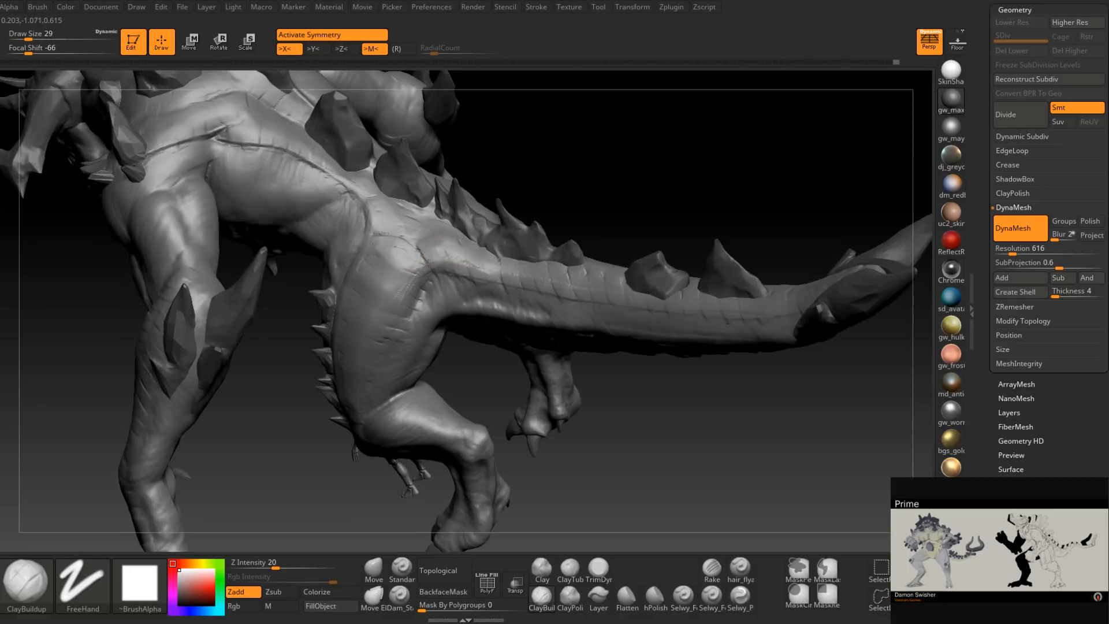
pyautogui.moveTo(425, 258); pyautogui.dragTo(439, 255, button='right')
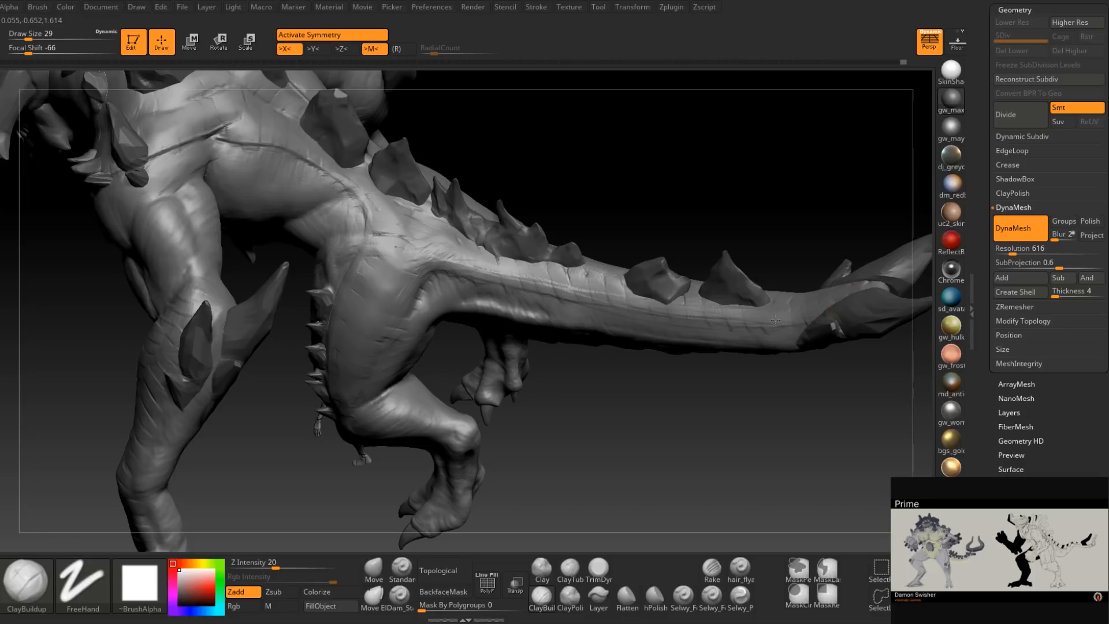
pyautogui.moveTo(564, 278); pyautogui.dragTo(584, 238, button='right')
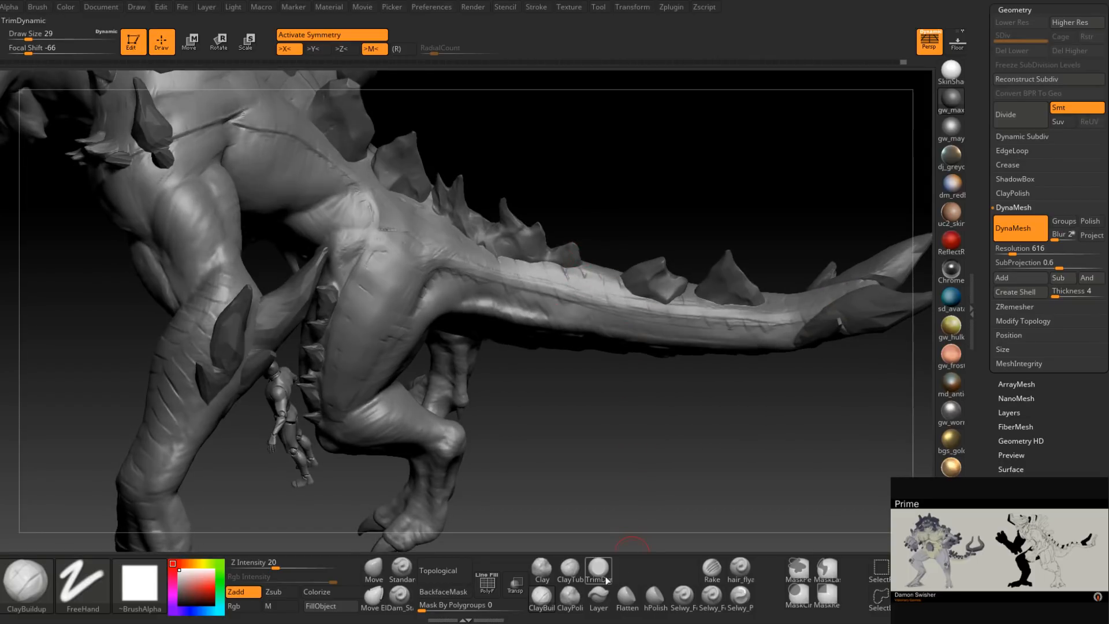
# Flatten the built-up clay on the hip and along the tail below its spikes with TrimDynamic at draw size 29.
pyautogui.press('b')
pyautogui.press('t')
pyautogui.press('d')
pyautogui.moveTo(415, 280)
pyautogui.mouseDown(button='right')
pyautogui.moveTo(417, 305)
pyautogui.moveTo(438, 255)
pyautogui.mouseUp(button='right')
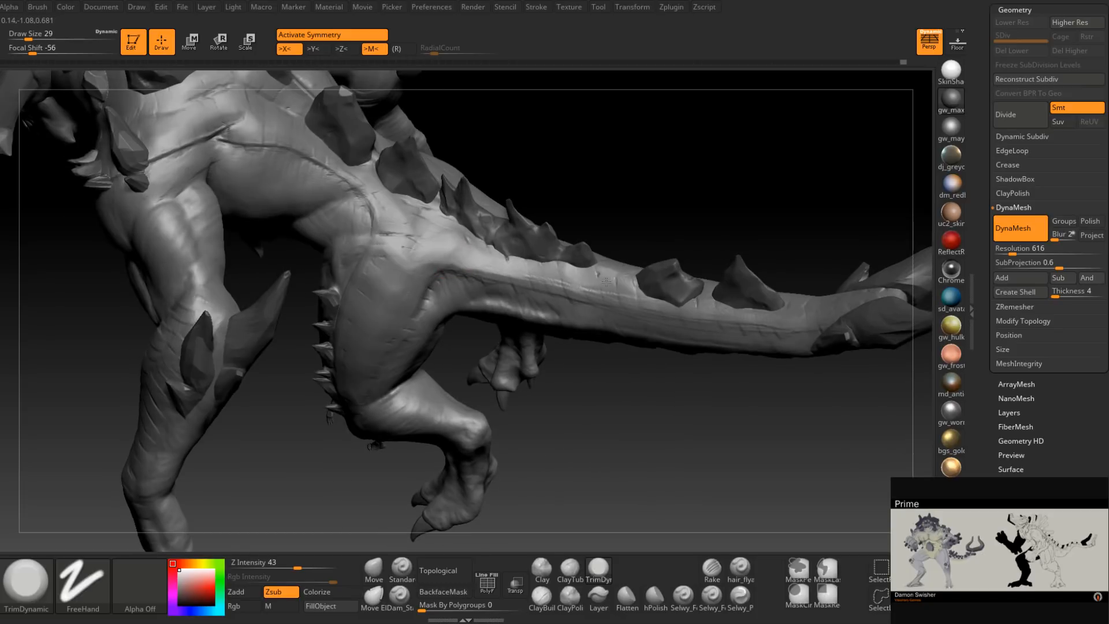
pyautogui.moveTo(628, 283); pyautogui.dragTo(561, 272, button='right')
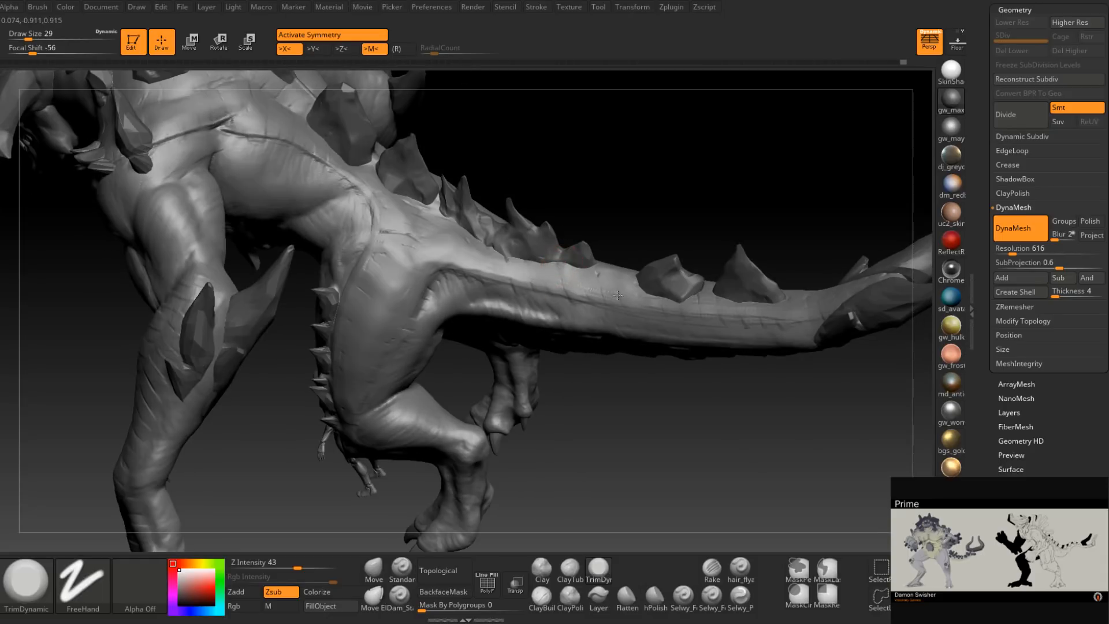
pyautogui.moveTo(685, 297); pyautogui.dragTo(695, 297, button='right')
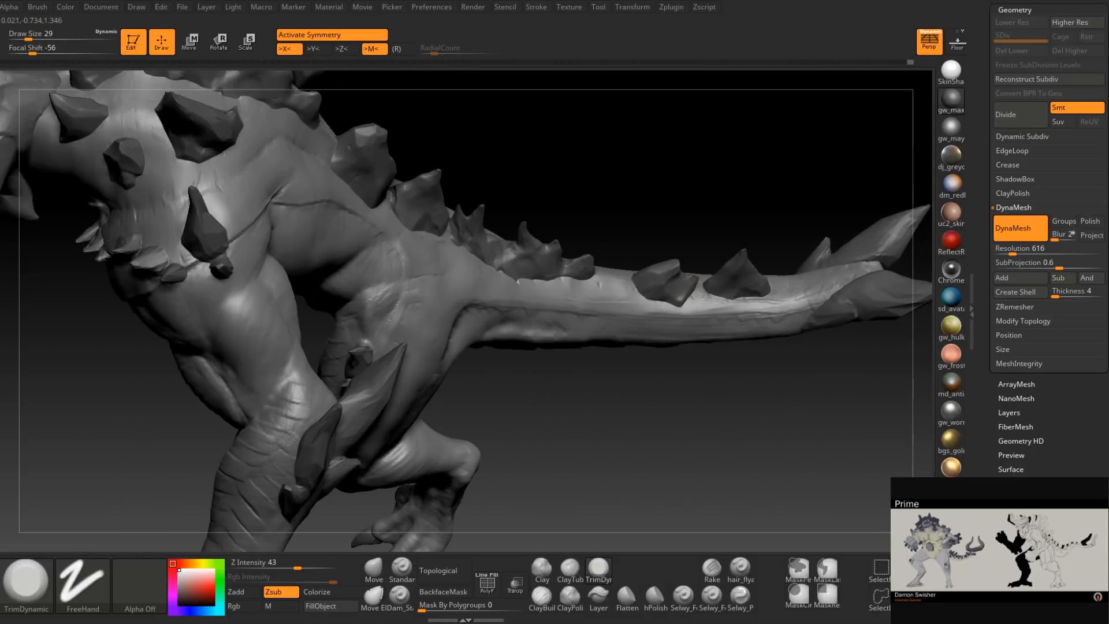
pyautogui.moveTo(878, 269); pyautogui.dragTo(797, 303, button='right')
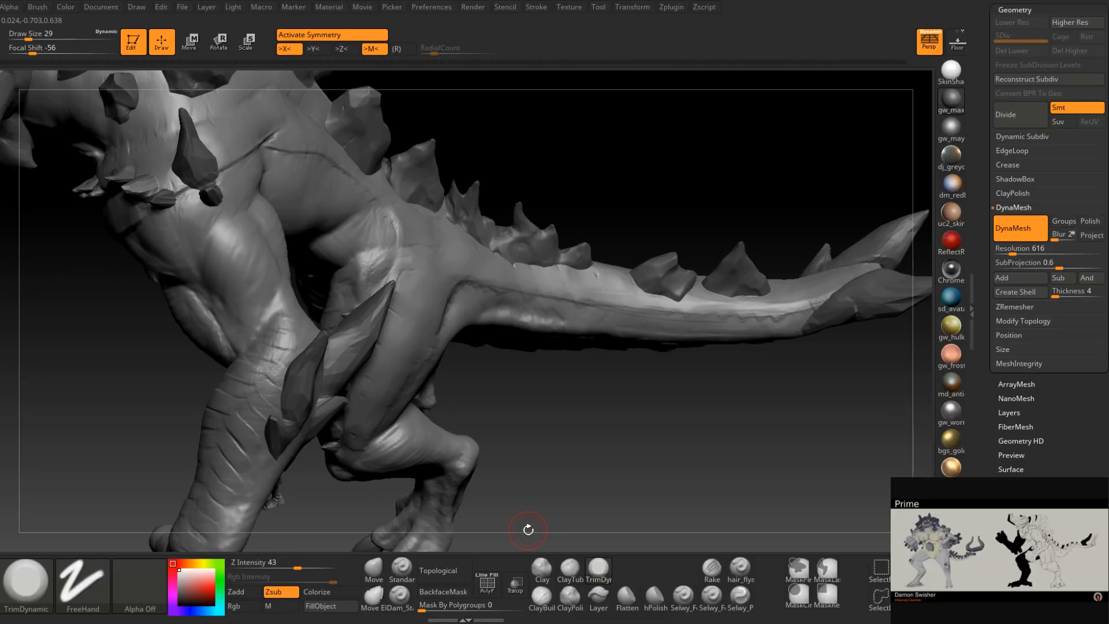
# Carve a crease from the tail base down the back of the thigh with the Dam_Standard brush at draw size 17.
pyautogui.click(398, 595)
pyautogui.moveTo(465, 401)
pyautogui.mouseDown(button='right')
pyautogui.moveTo(458, 284)
pyautogui.moveTo(448, 306)
pyautogui.mouseUp(button='right')
pyautogui.rightClick(448, 306)
pyautogui.moveTo(456, 302); pyautogui.dragTo(452, 291)
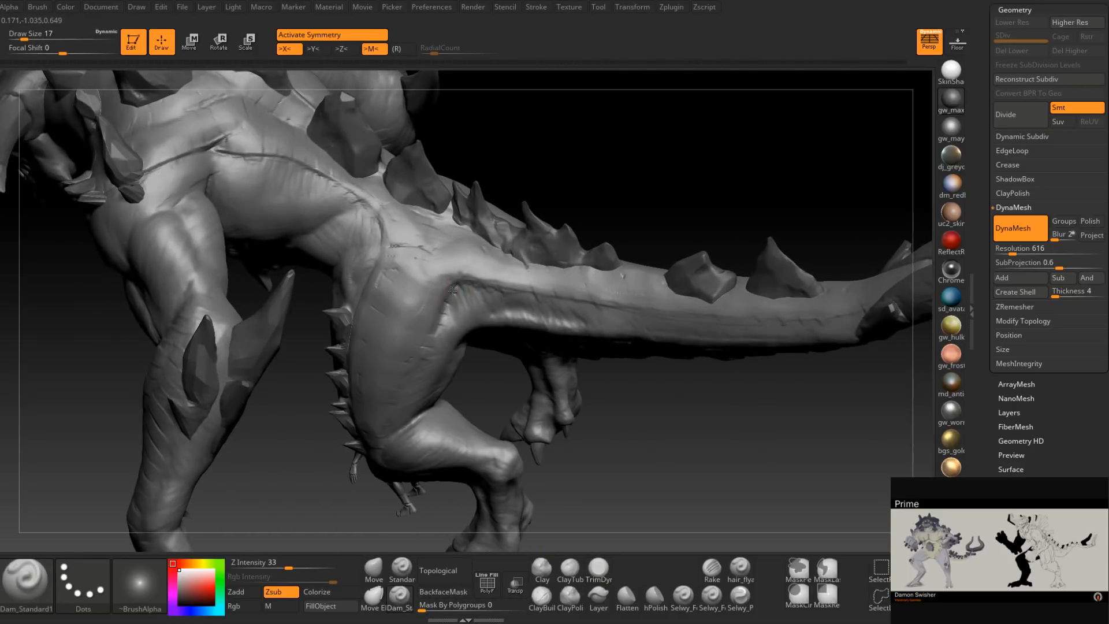
pyautogui.moveTo(425, 339); pyautogui.dragTo(449, 298, button='right')
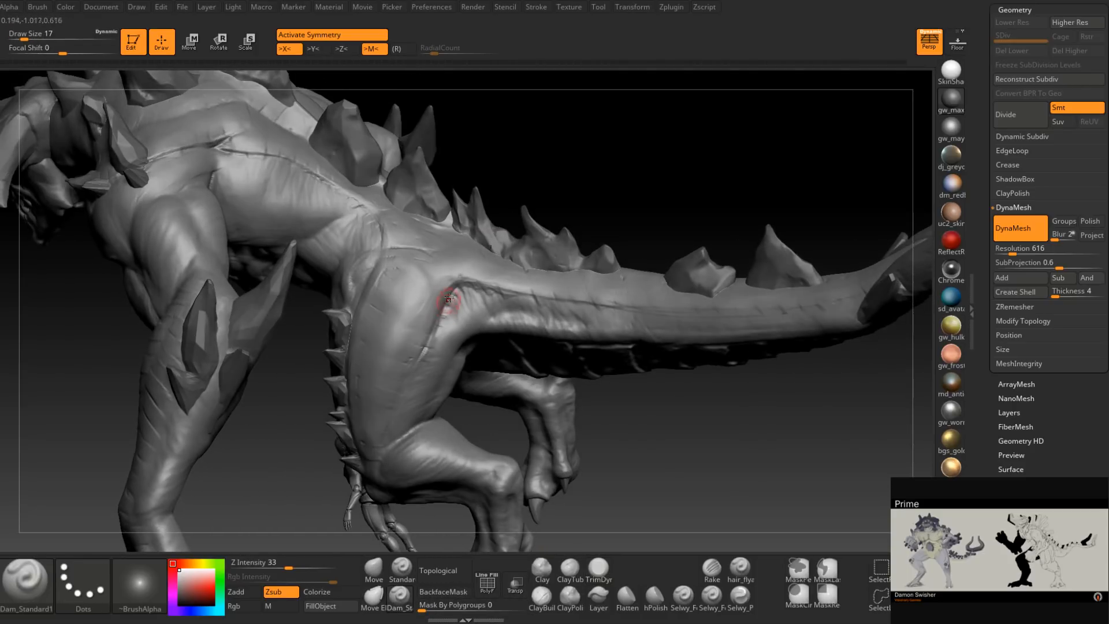
pyautogui.moveTo(385, 432); pyautogui.dragTo(387, 421, button='right')
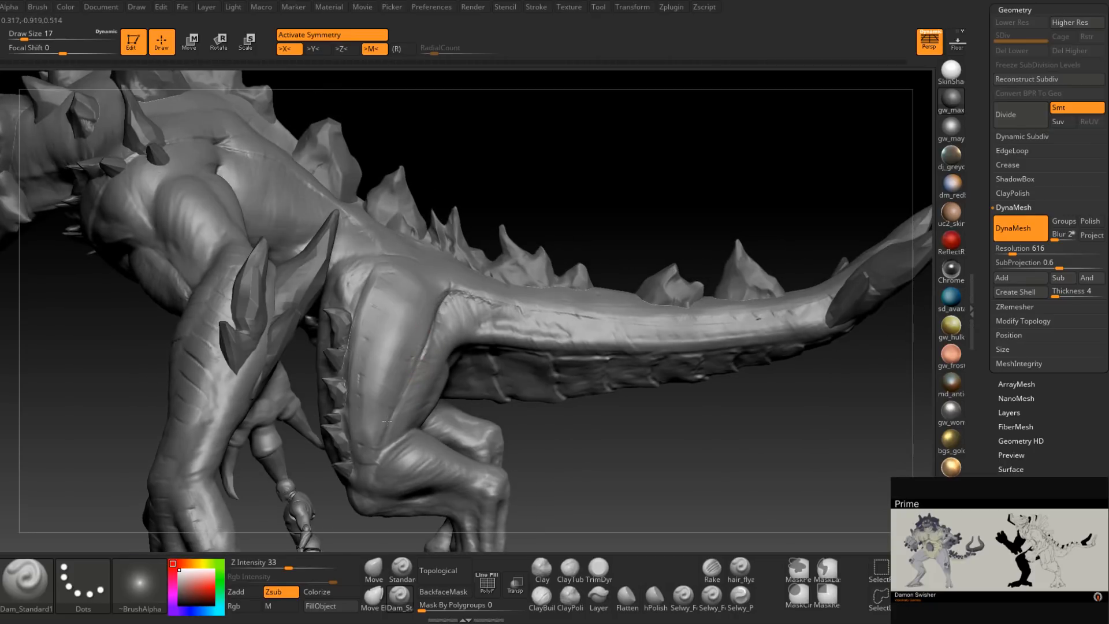
pyautogui.moveTo(426, 345); pyautogui.dragTo(417, 358, button='right')
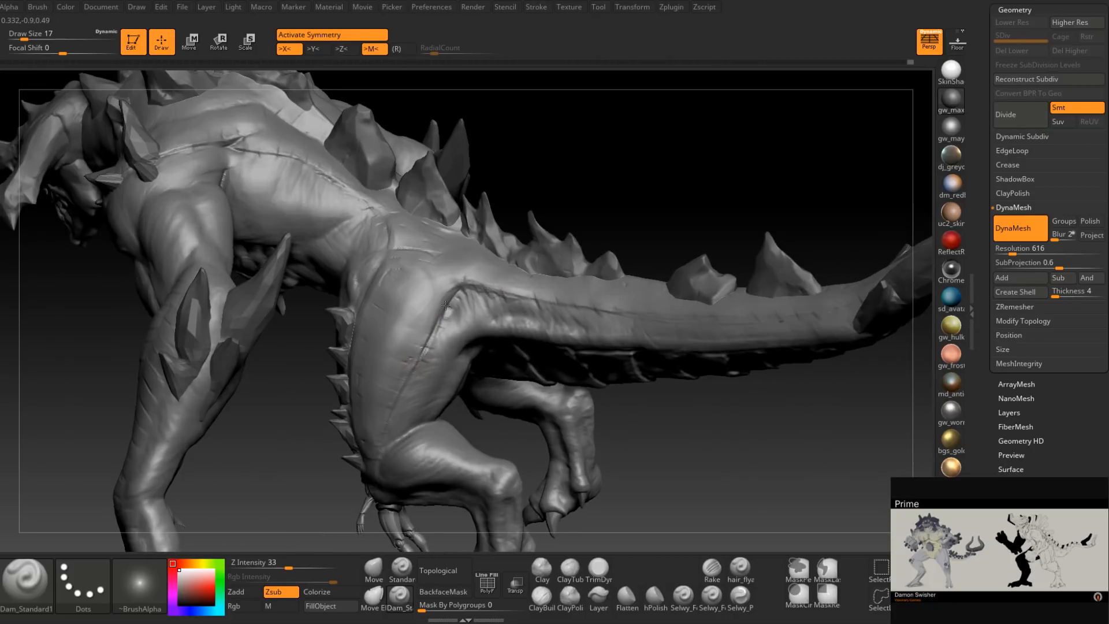
pyautogui.moveTo(441, 312); pyautogui.dragTo(462, 278, button='right')
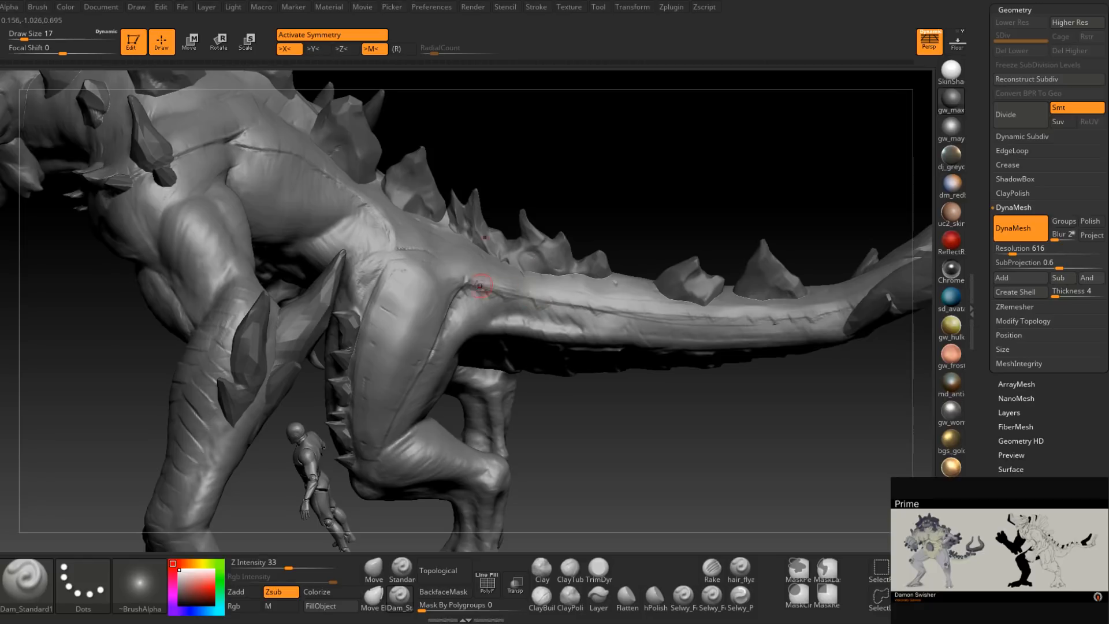
# Extend the Dam_Standard crease along the side of the tail toward its tip.
pyautogui.moveTo(625, 289); pyautogui.dragTo(633, 328, button='right')
pyautogui.moveTo(598, 310); pyautogui.dragTo(776, 308)
pyautogui.moveTo(695, 309); pyautogui.dragTo(826, 309)
pyautogui.moveTo(843, 301); pyautogui.dragTo(757, 298, button='right')
# Build up the edges of the thigh crease with ClayBuildup at draw sizes 17 and 20.
pyautogui.click(542, 595)
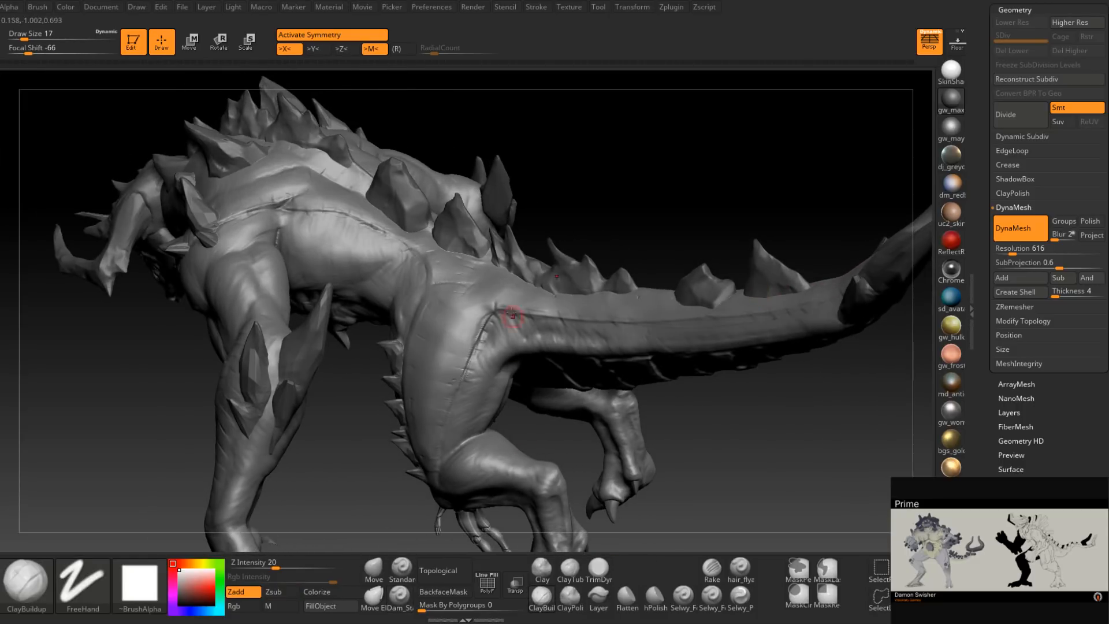
pyautogui.moveTo(492, 311)
pyautogui.mouseDown()
pyautogui.moveTo(472, 344)
pyautogui.moveTo(479, 327)
pyautogui.mouseUp()
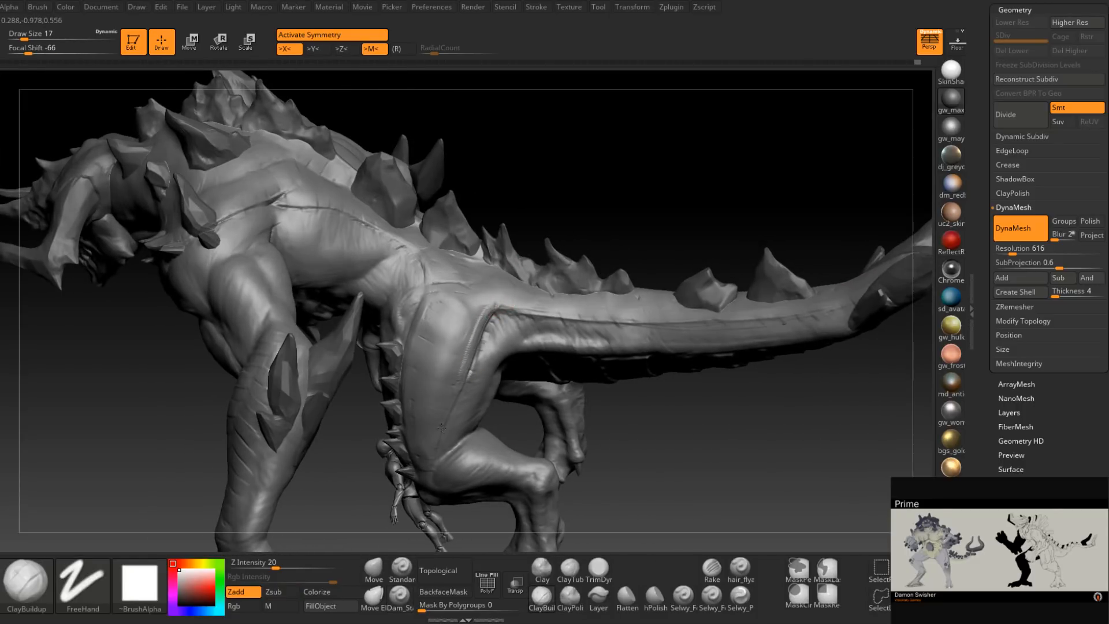
pyautogui.moveTo(438, 434); pyautogui.dragTo(455, 389, button='right')
pyautogui.press('space')
pyautogui.click(456, 389)
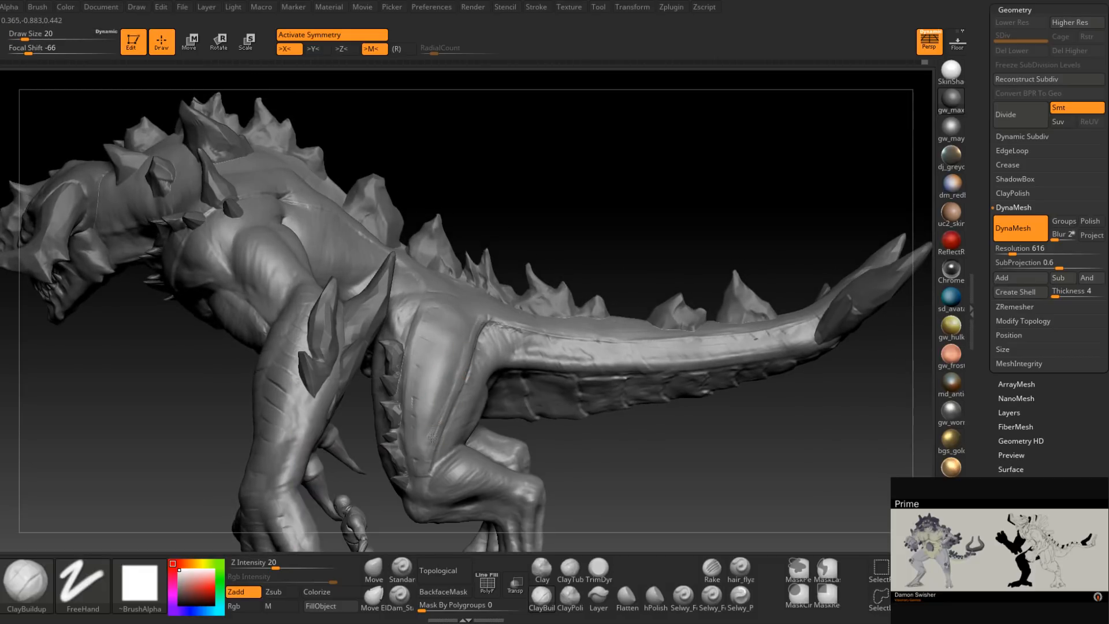
# Soften the thigh crease, the tail-base crease and the upper tail surface with the Smooth brush at draw size 20.
pyautogui.moveTo(441, 415); pyautogui.dragTo(445, 391, button='right')
pyautogui.press('shift')
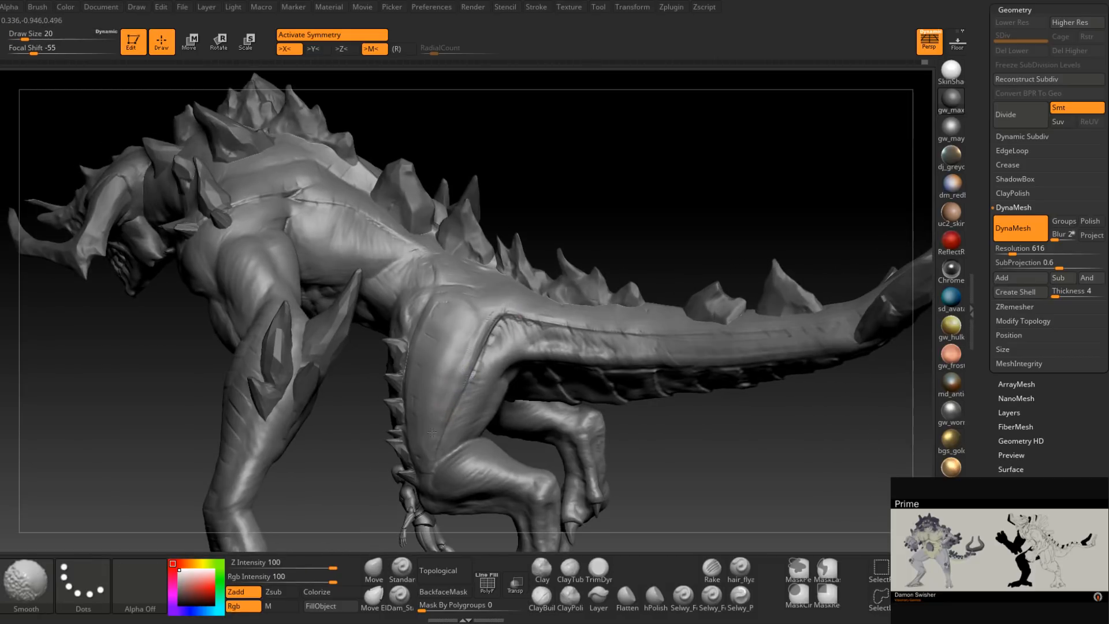
pyautogui.moveTo(504, 304); pyautogui.dragTo(520, 324, button='right')
pyautogui.moveTo(520, 322)
pyautogui.keyDown('shift'); pyautogui.mouseDown()
pyautogui.moveTo(532, 306)
pyautogui.moveTo(584, 321)
pyautogui.mouseUp(); pyautogui.keyUp('shift')
pyautogui.moveTo(621, 314)
pyautogui.mouseDown(button='right')
pyautogui.moveTo(646, 331)
pyautogui.moveTo(657, 321)
pyautogui.moveTo(692, 367)
pyautogui.mouseUp(button='right')
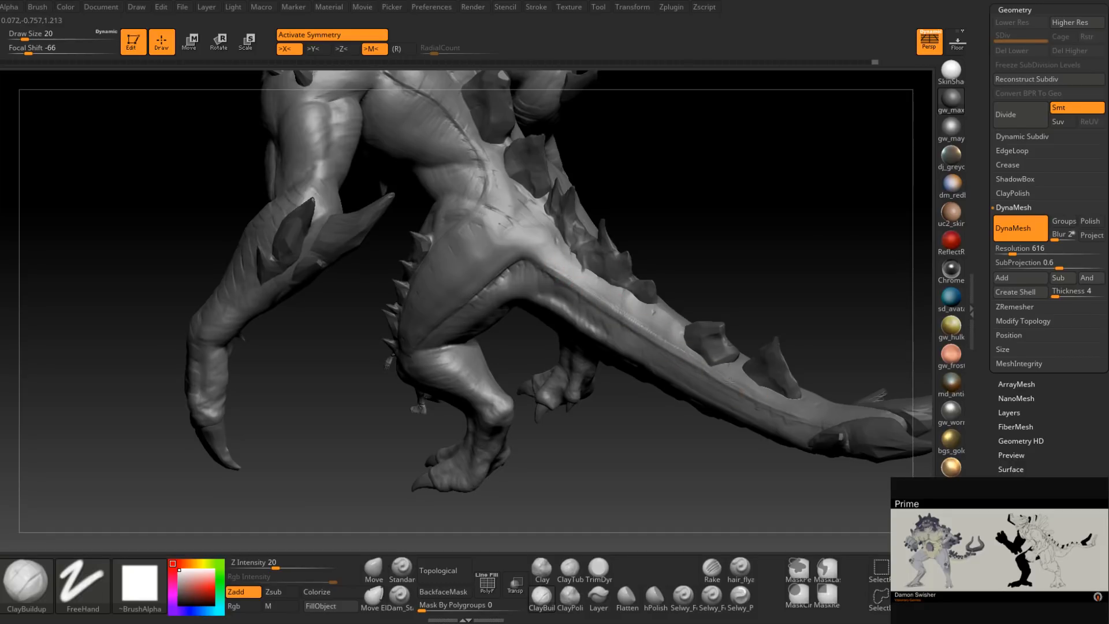
pyautogui.press('shift')
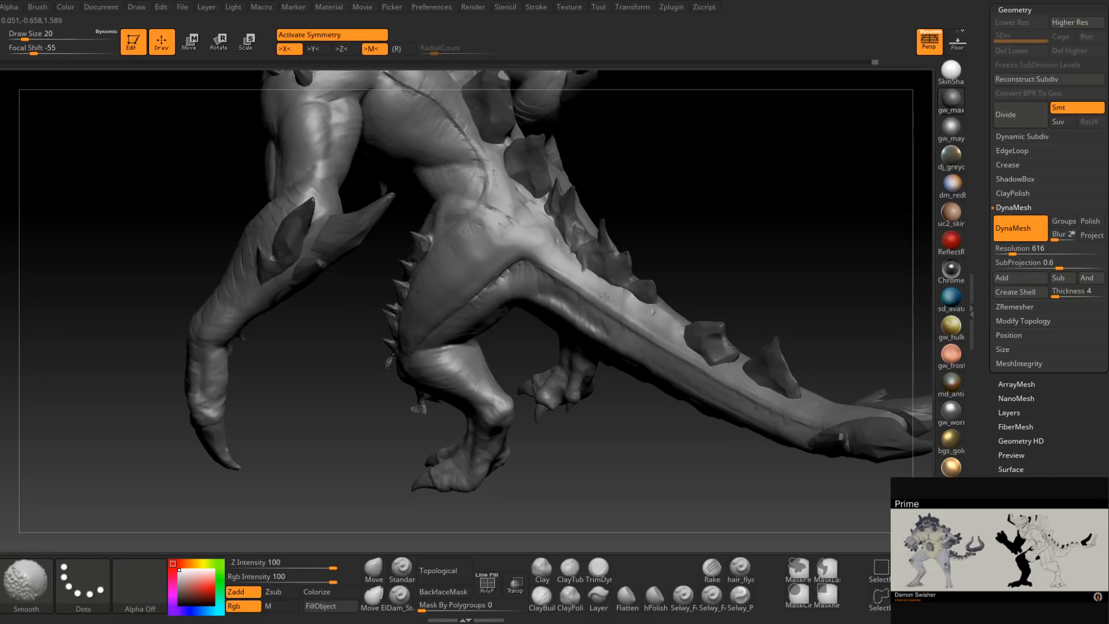
# Fill the dents on the front of the hip and upper thigh with ClayBuildup at draw size 20.
pyautogui.moveTo(561, 263); pyautogui.dragTo(595, 257, button='right')
pyautogui.moveTo(577, 331)
pyautogui.mouseDown(button='right')
pyautogui.moveTo(536, 330)
pyautogui.moveTo(515, 298)
pyautogui.moveTo(520, 359)
pyautogui.moveTo(478, 348)
pyautogui.moveTo(472, 379)
pyautogui.moveTo(406, 292)
pyautogui.moveTo(434, 278)
pyautogui.moveTo(435, 248)
pyautogui.mouseUp(button='right')
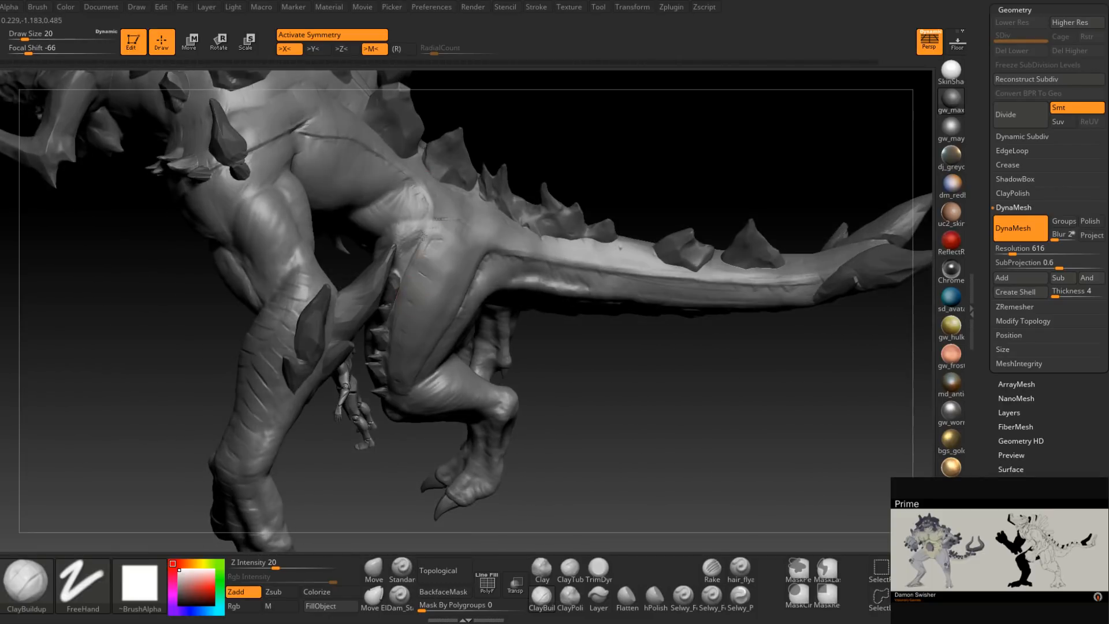
pyautogui.moveTo(418, 240)
pyautogui.mouseDown()
pyautogui.moveTo(433, 234)
pyautogui.moveTo(426, 256)
pyautogui.mouseUp()
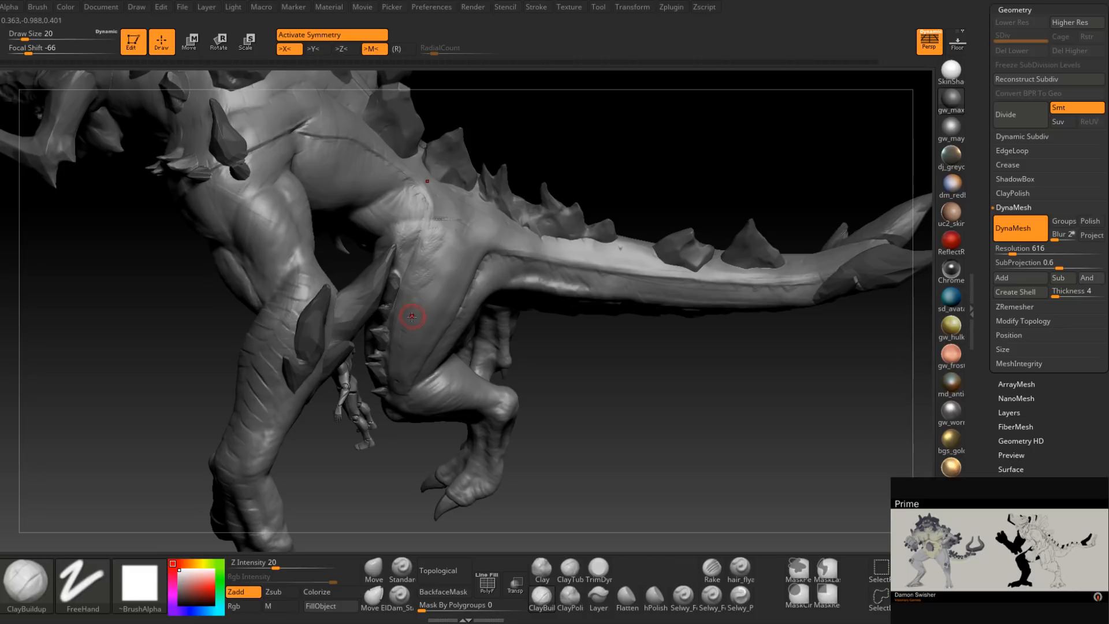
pyautogui.click(434, 252)
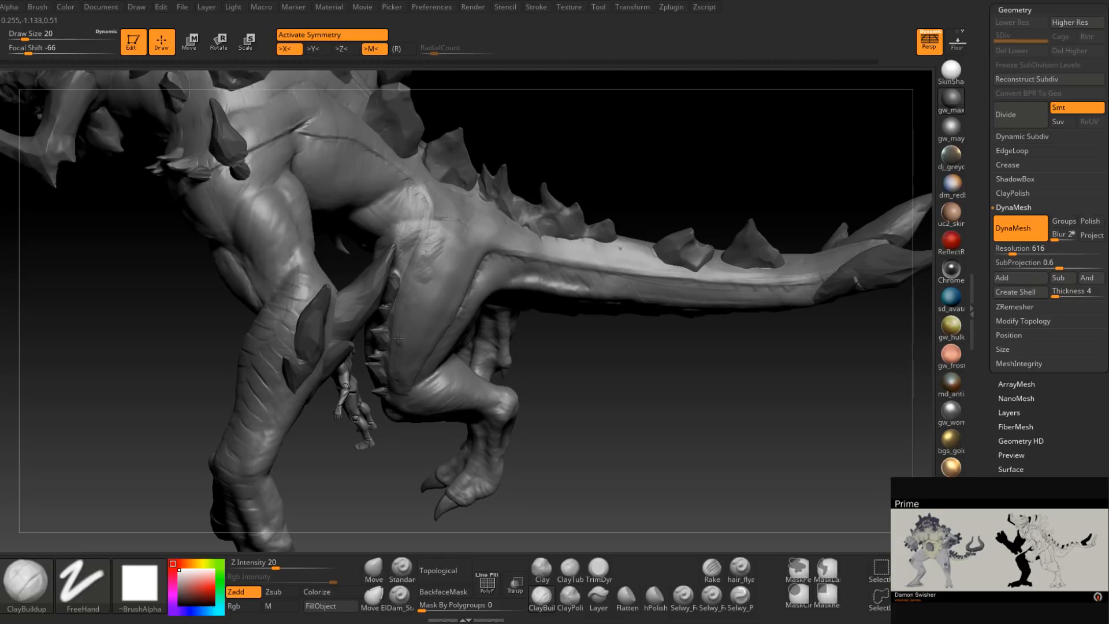
# Flatten the built-up front of the hip and upper thigh with TrimDynamic at draw size 27.
pyautogui.click(599, 569)
pyautogui.moveTo(571, 518); pyautogui.dragTo(526, 502)
pyautogui.press('space')
pyautogui.click(411, 328)
pyautogui.moveTo(411, 327); pyautogui.dragTo(414, 328)
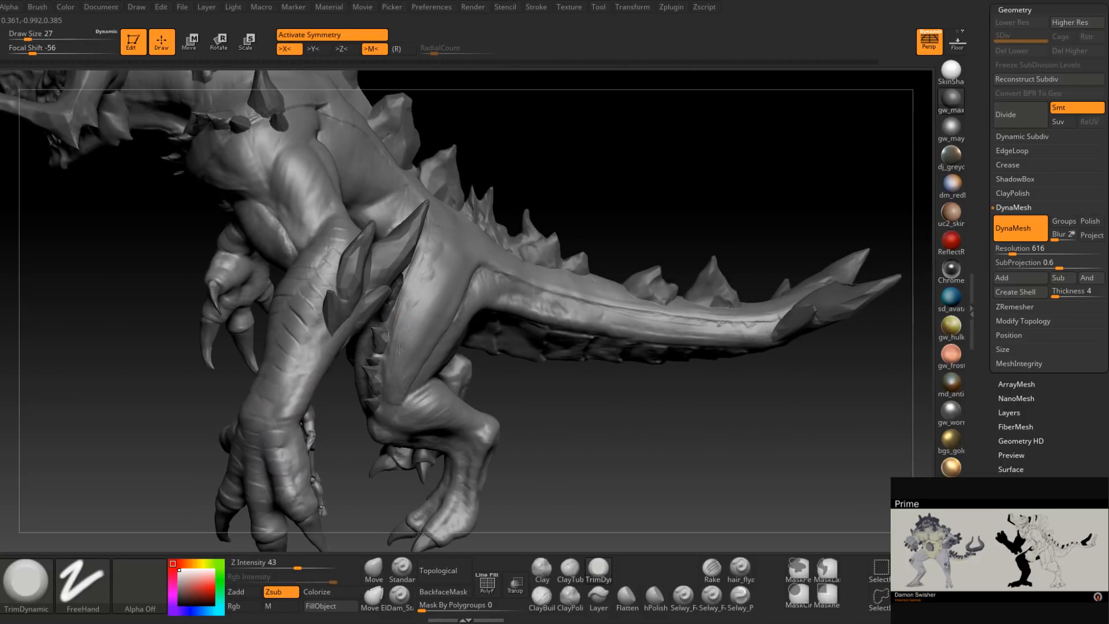
pyautogui.moveTo(399, 389); pyautogui.dragTo(413, 320, button='right')
pyautogui.moveTo(422, 280); pyautogui.dragTo(630, 405, button='right')
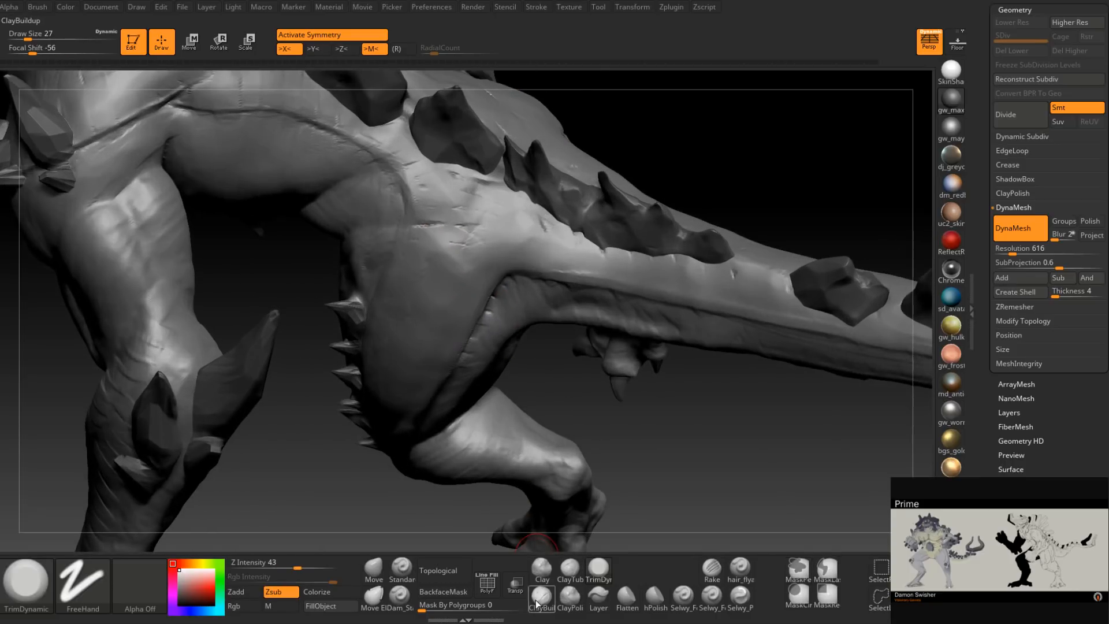
# Fill the dents on the upper hip below the back spikes with ClayBuildup at draw size 27.
pyautogui.click(541, 595)
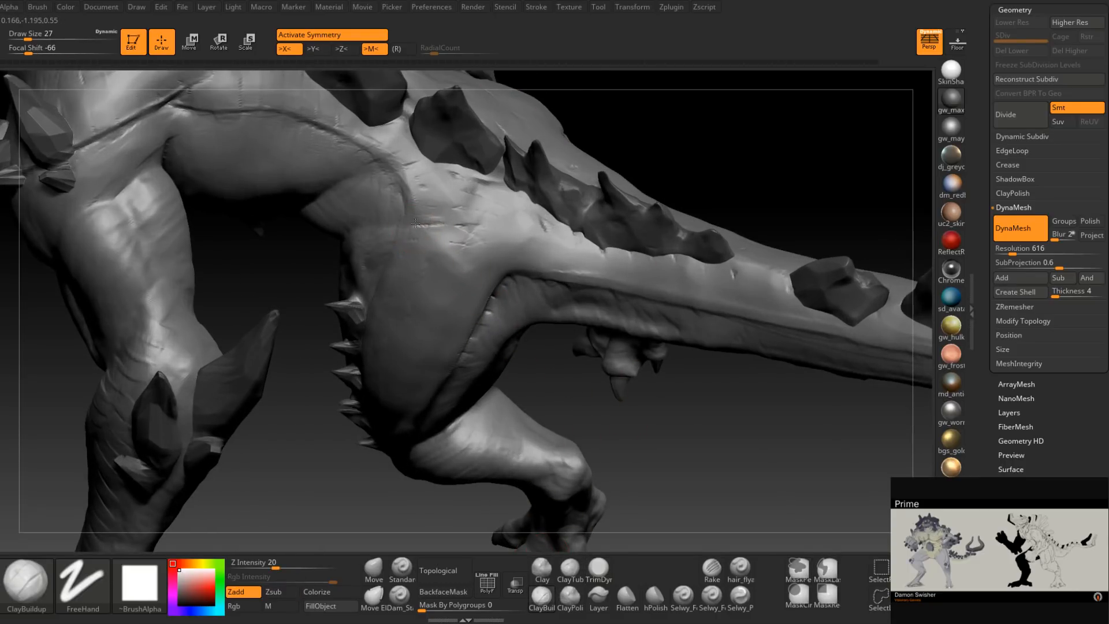
pyautogui.moveTo(432, 226)
pyautogui.mouseDown()
pyautogui.moveTo(470, 222)
pyautogui.moveTo(455, 245)
pyautogui.moveTo(480, 186)
pyautogui.moveTo(457, 171)
pyautogui.moveTo(426, 185)
pyautogui.moveTo(413, 164)
pyautogui.mouseUp()
pyautogui.moveTo(481, 198); pyautogui.dragTo(493, 191)
# Trim the filled upper hip and the surface behind the flank crease with TrimDynamic at draw size 27.
pyautogui.press('b')
pyautogui.press('t')
pyautogui.press('d')
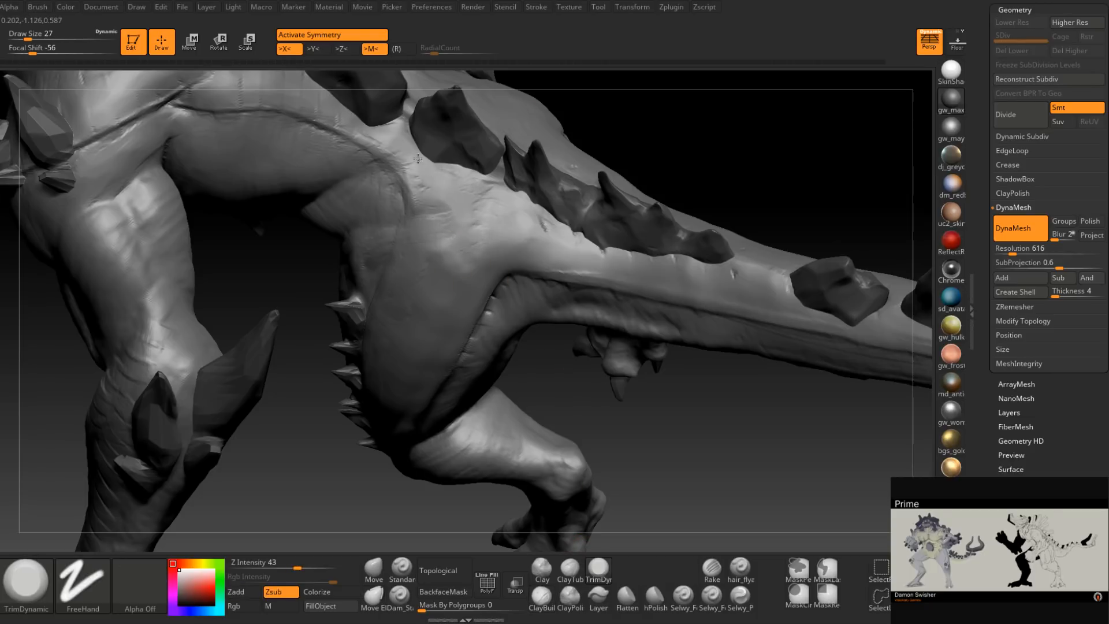
pyautogui.moveTo(420, 201)
pyautogui.mouseDown()
pyautogui.moveTo(374, 146)
pyautogui.moveTo(408, 188)
pyautogui.mouseUp()
pyautogui.moveTo(450, 231)
pyautogui.mouseDown(button='right')
pyautogui.moveTo(439, 263)
pyautogui.moveTo(438, 239)
pyautogui.moveTo(410, 394)
pyautogui.mouseUp(button='right')
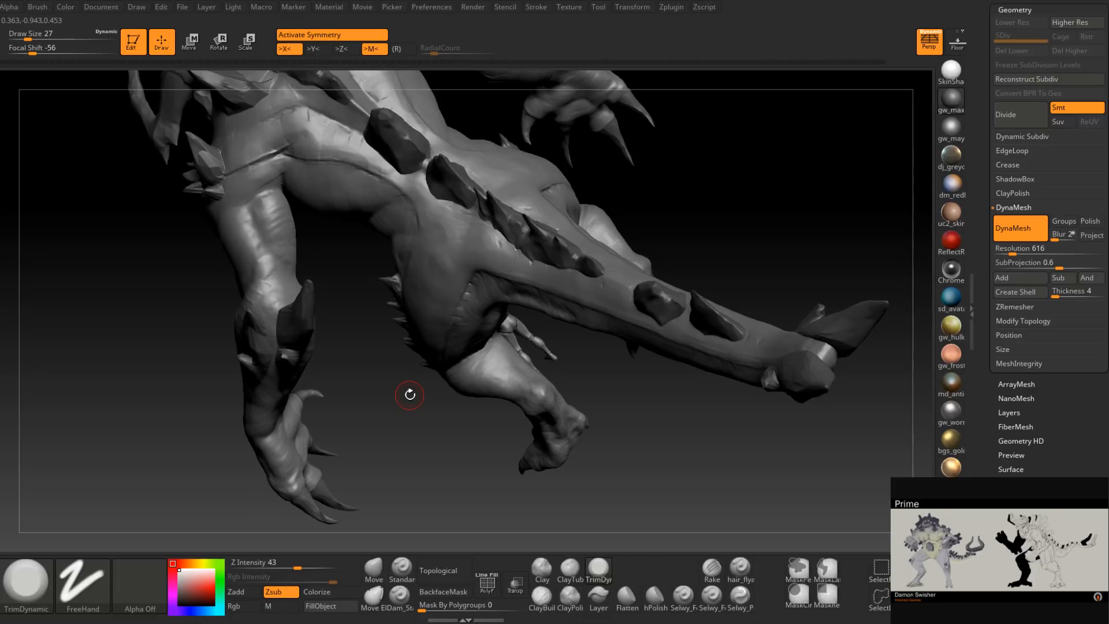
pyautogui.moveTo(409, 394)
pyautogui.mouseDown(button='right')
pyautogui.moveTo(508, 255)
pyautogui.moveTo(458, 260)
pyautogui.moveTo(488, 366)
pyautogui.moveTo(508, 364)
pyautogui.mouseUp(button='right')
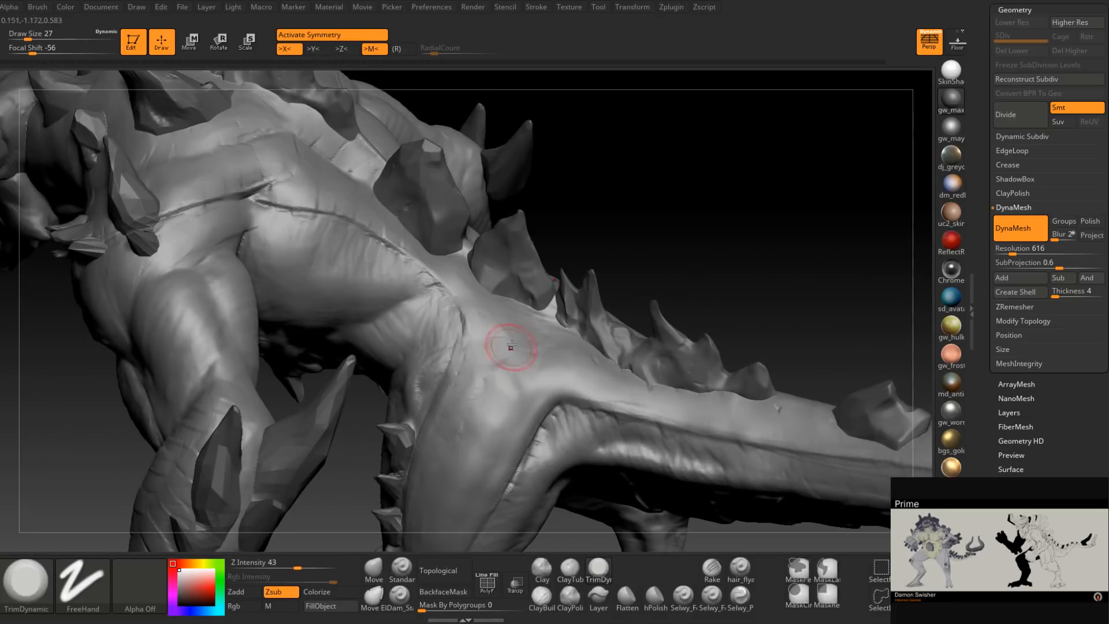
# Build up a ridge along the end of the flank crease at the hip with ClayBuildup at draw size 17.
pyautogui.click(542, 597)
pyautogui.moveTo(448, 332); pyautogui.dragTo(461, 322, button='right')
pyautogui.press('space')
pyautogui.moveTo(479, 345)
pyautogui.mouseDown()
pyautogui.moveTo(460, 322)
pyautogui.moveTo(467, 308)
pyautogui.mouseUp()
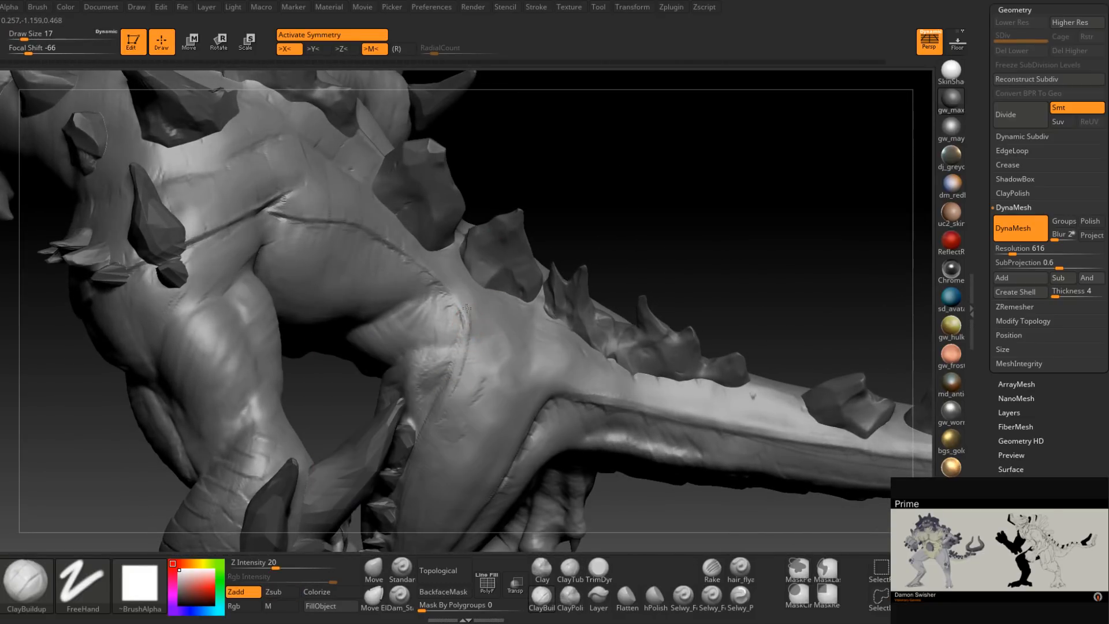
pyautogui.moveTo(463, 352); pyautogui.dragTo(460, 361)
pyautogui.moveTo(446, 370)
pyautogui.mouseDown(button='right')
pyautogui.moveTo(508, 369)
pyautogui.moveTo(409, 424)
pyautogui.moveTo(463, 372)
pyautogui.moveTo(439, 370)
pyautogui.moveTo(430, 387)
pyautogui.moveTo(439, 376)
pyautogui.moveTo(304, 300)
pyautogui.moveTo(499, 292)
pyautogui.mouseUp(button='right')
# Build up the front of the hip and thigh with ClayBuildup at draw size 25.
pyautogui.press(']')
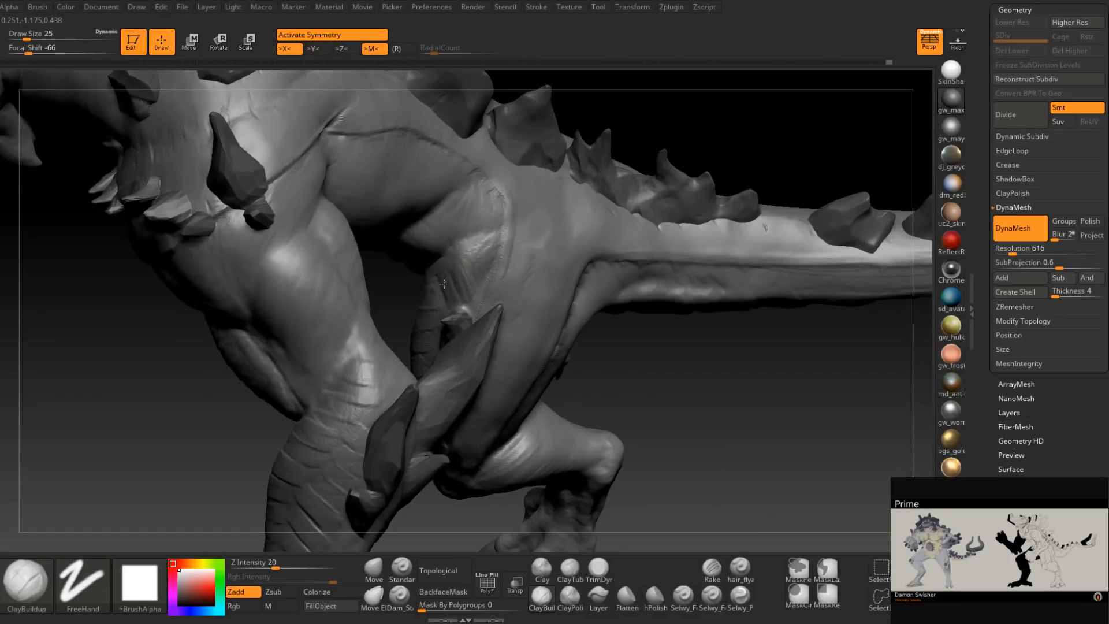
pyautogui.moveTo(455, 307); pyautogui.dragTo(450, 268, button='right')
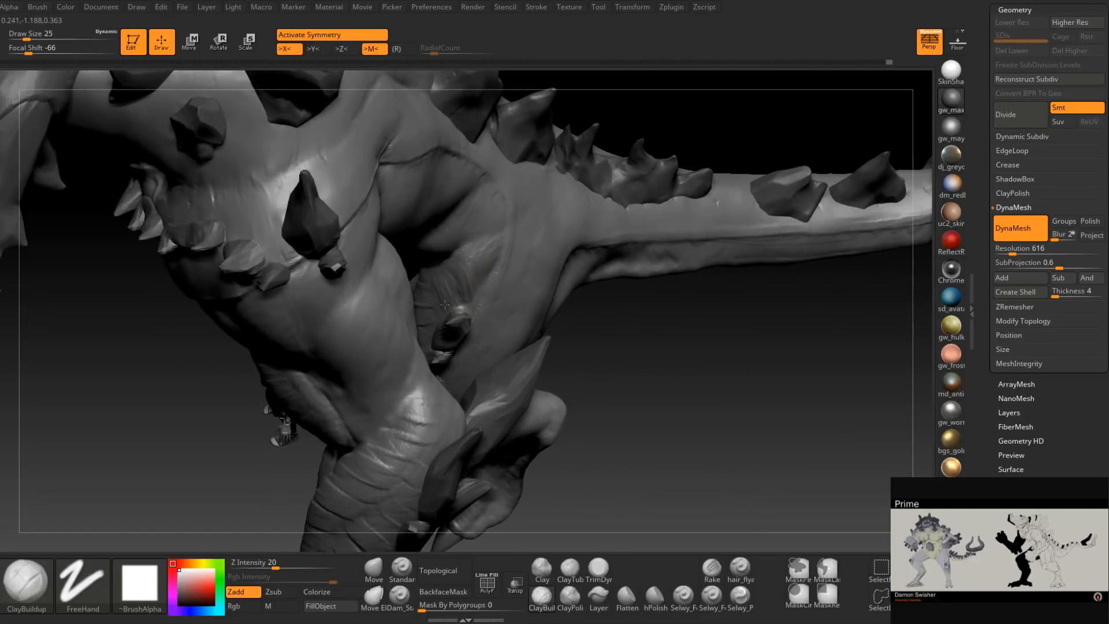
pyautogui.moveTo(443, 318); pyautogui.dragTo(441, 281, button='right')
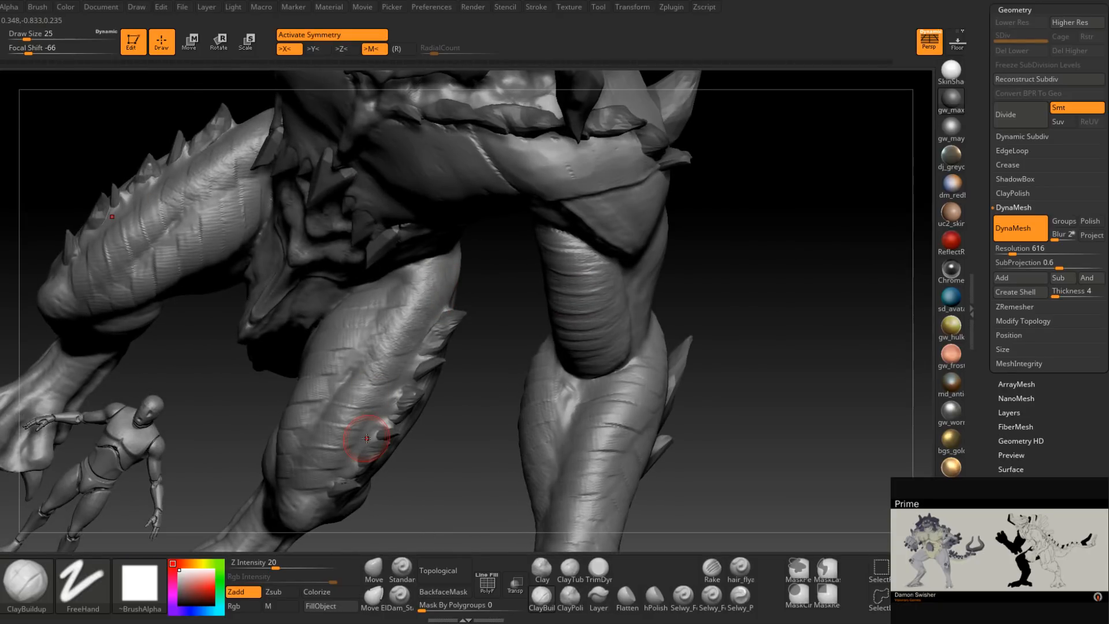
pyautogui.moveTo(366, 439); pyautogui.dragTo(368, 378, button='right')
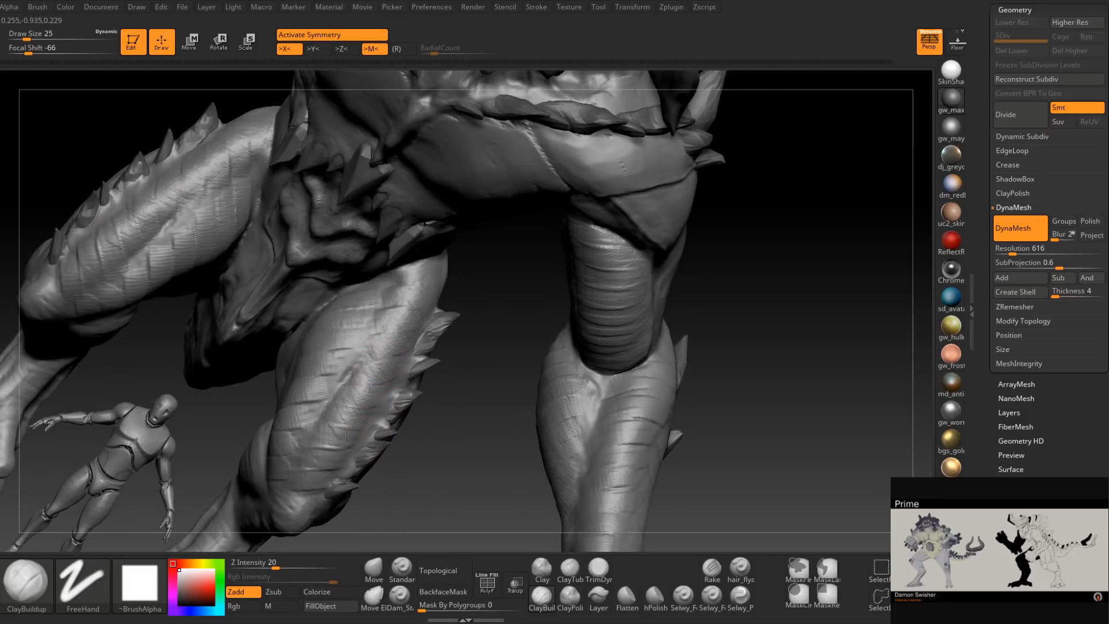
pyautogui.moveTo(313, 468); pyautogui.dragTo(322, 458, button='right')
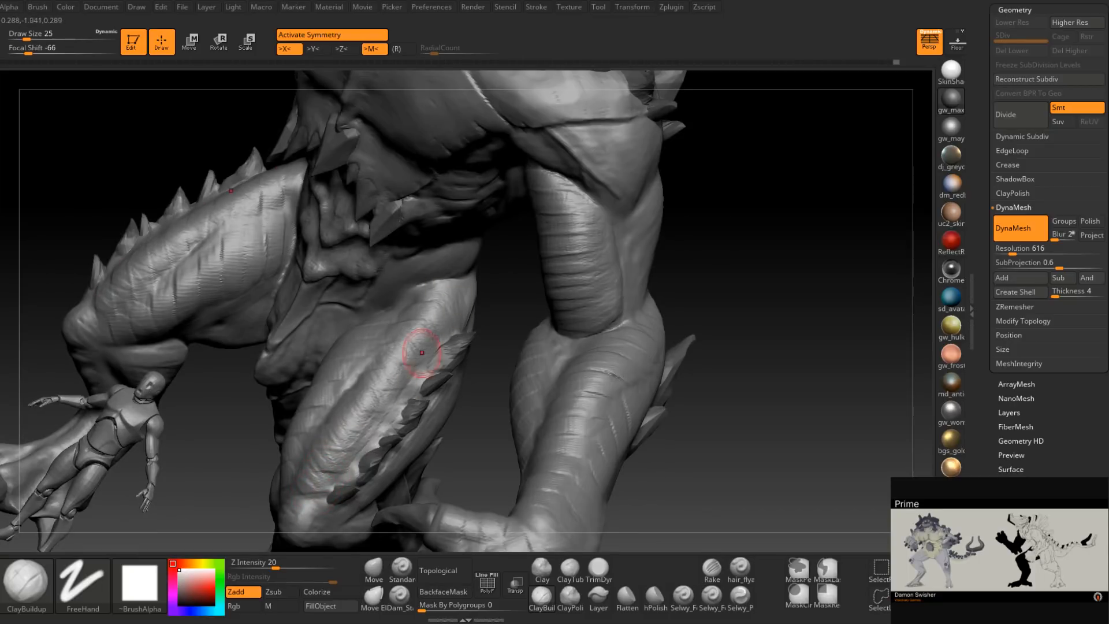
# Add volume to the lower front thigh beside the spikes with ClayBuildup at draw size 16.
pyautogui.moveTo(334, 470); pyautogui.dragTo(421, 391, button='right')
pyautogui.press('space')
pyautogui.moveTo(422, 392); pyautogui.dragTo(388, 405)
pyautogui.moveTo(389, 406); pyautogui.dragTo(402, 406, button='right')
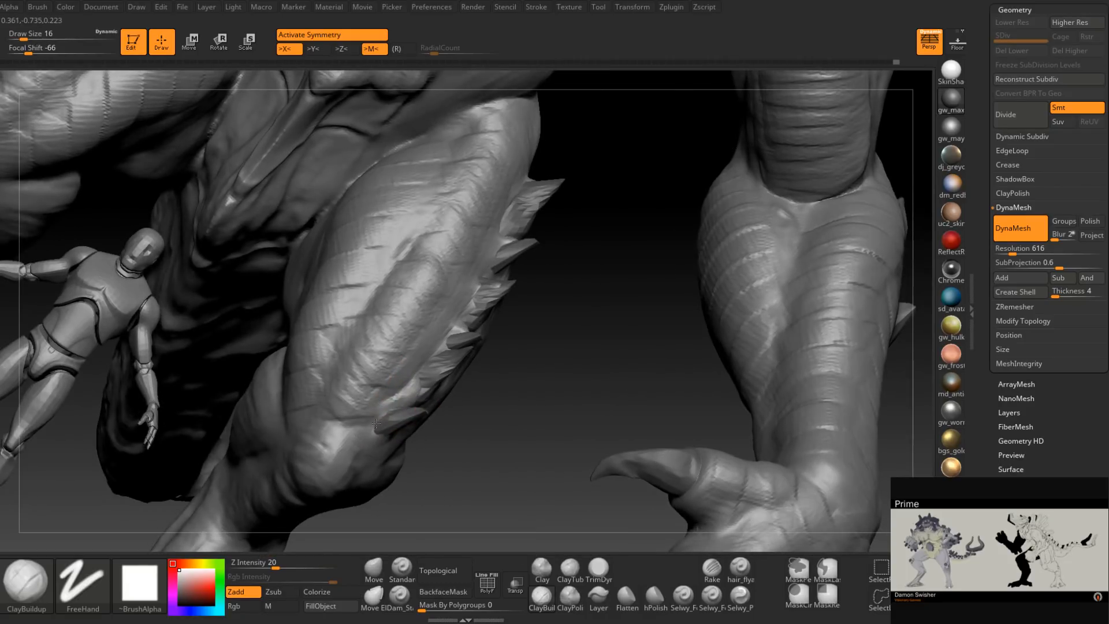
# Build up skin around the bases of the lower thigh spikes with ClayBuildup at draw size 11 and focal shift -61.
pyautogui.moveTo(379, 445); pyautogui.dragTo(386, 417, button='right')
pyautogui.press('space')
pyautogui.moveTo(386, 417); pyautogui.dragTo(379, 417)
pyautogui.moveTo(379, 417); pyautogui.dragTo(380, 428, button='right')
pyautogui.press('space')
pyautogui.moveTo(380, 428); pyautogui.dragTo(386, 431)
pyautogui.press('space')
pyautogui.moveTo(395, 406); pyautogui.dragTo(377, 433)
pyautogui.moveTo(378, 441)
pyautogui.mouseDown(button='right')
pyautogui.moveTo(459, 379)
pyautogui.moveTo(473, 334)
pyautogui.mouseUp(button='right')
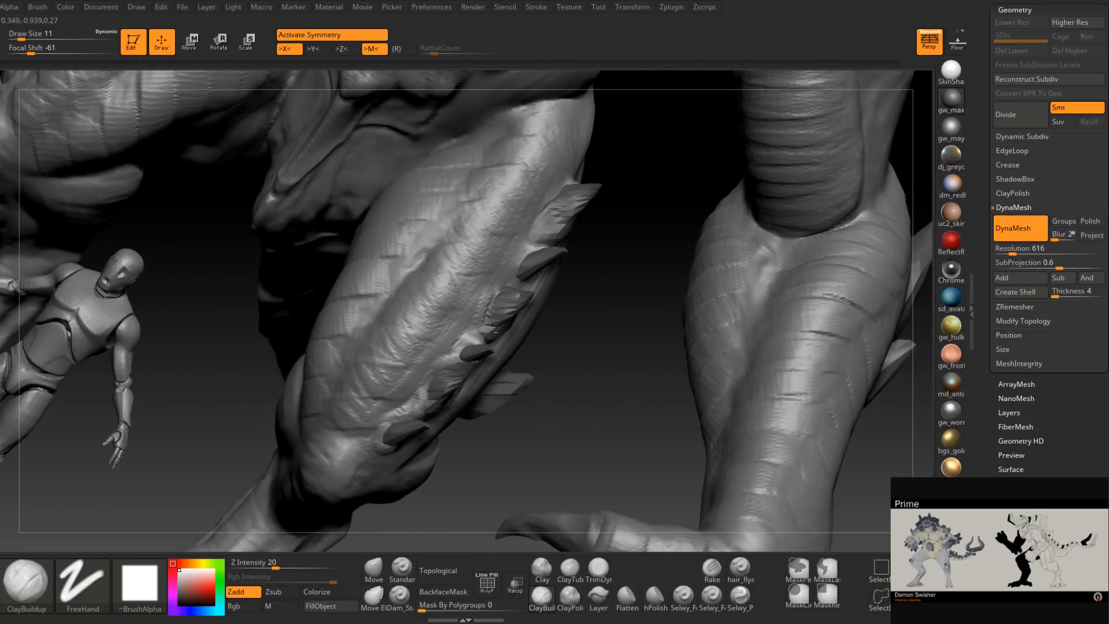
# Continue the ClayBuildup rims around the bases of the upper thigh spikes at draw size 11.
pyautogui.moveTo(514, 280); pyautogui.dragTo(516, 291, button='right')
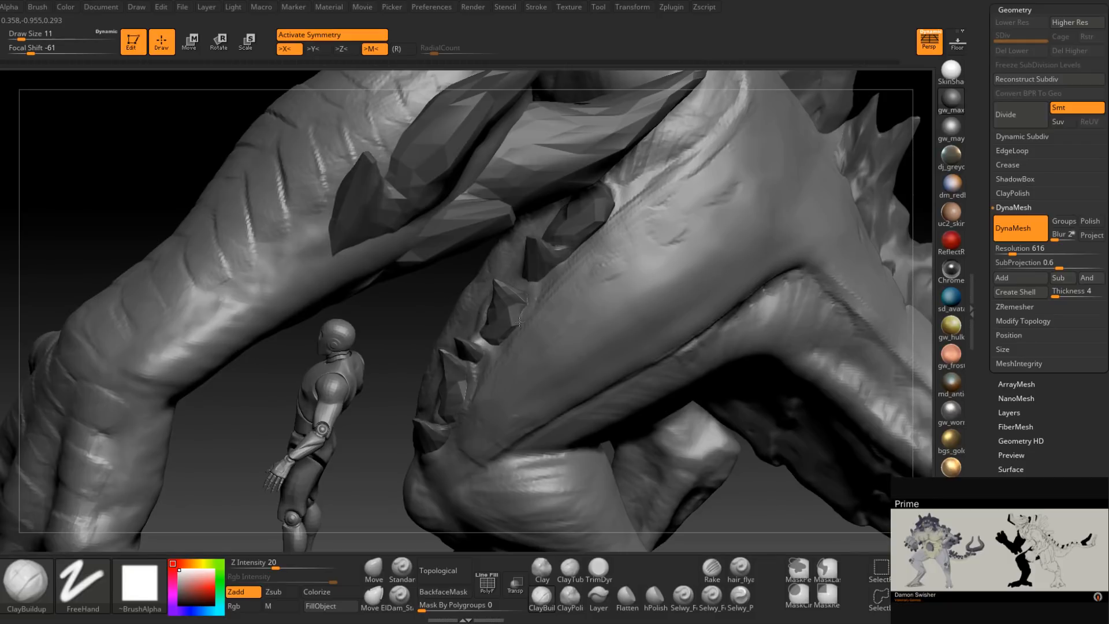
pyautogui.moveTo(485, 361); pyautogui.dragTo(543, 282, button='right')
pyautogui.moveTo(494, 355); pyautogui.dragTo(459, 333, button='right')
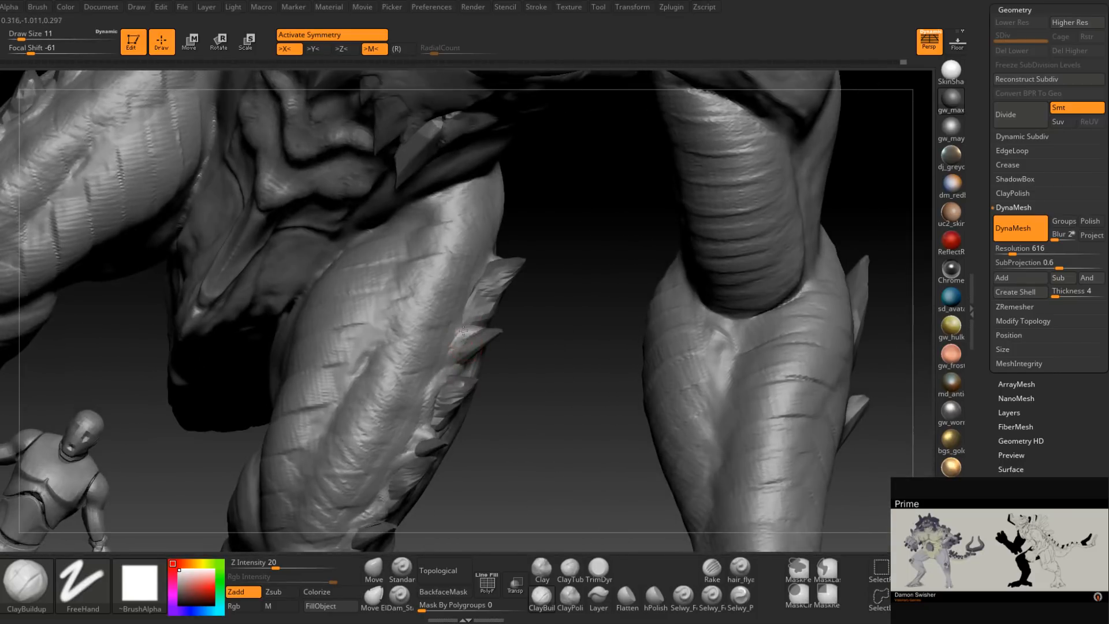
pyautogui.moveTo(477, 271); pyautogui.dragTo(476, 289, button='right')
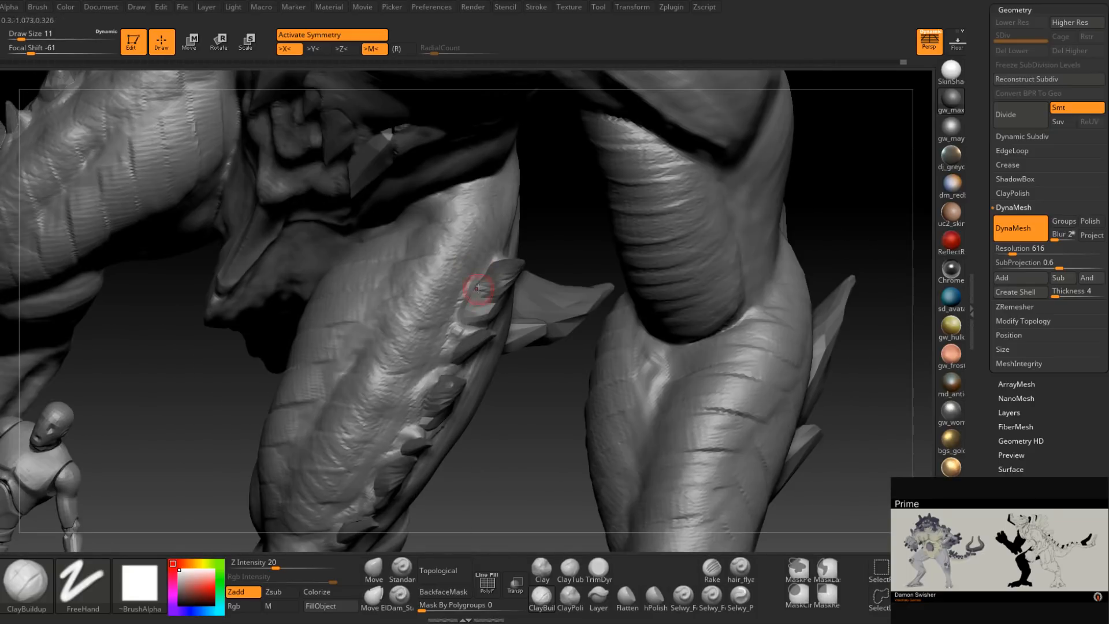
pyautogui.moveTo(456, 350)
pyautogui.mouseDown(button='right')
pyautogui.moveTo(404, 322)
pyautogui.moveTo(468, 329)
pyautogui.moveTo(487, 347)
pyautogui.moveTo(478, 334)
pyautogui.mouseUp(button='right')
# Refine the buildup around the thigh spike bases with TrimDynamic and Dam_Standard at draw size 11.
pyautogui.click(598, 568)
pyautogui.press('space')
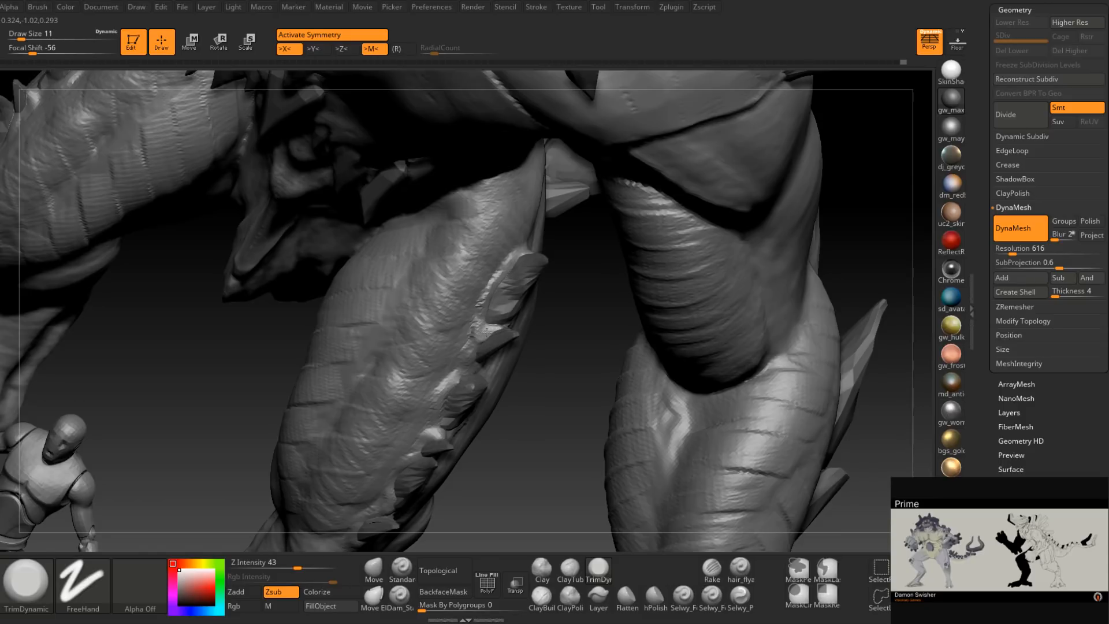
pyautogui.moveTo(468, 376); pyautogui.dragTo(454, 379, button='right')
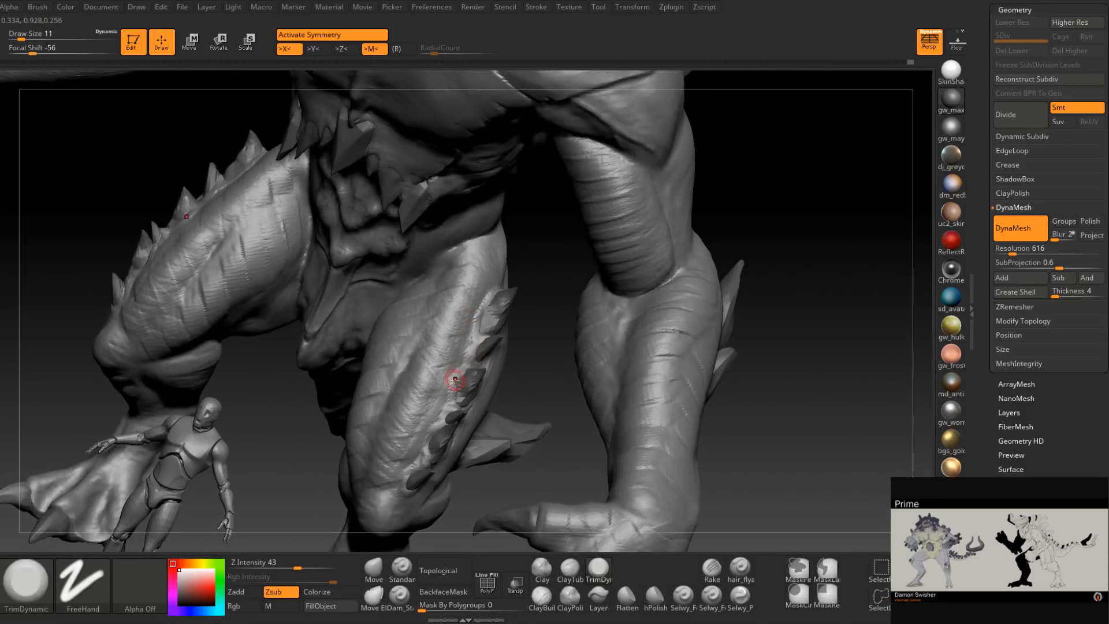
pyautogui.click(399, 595)
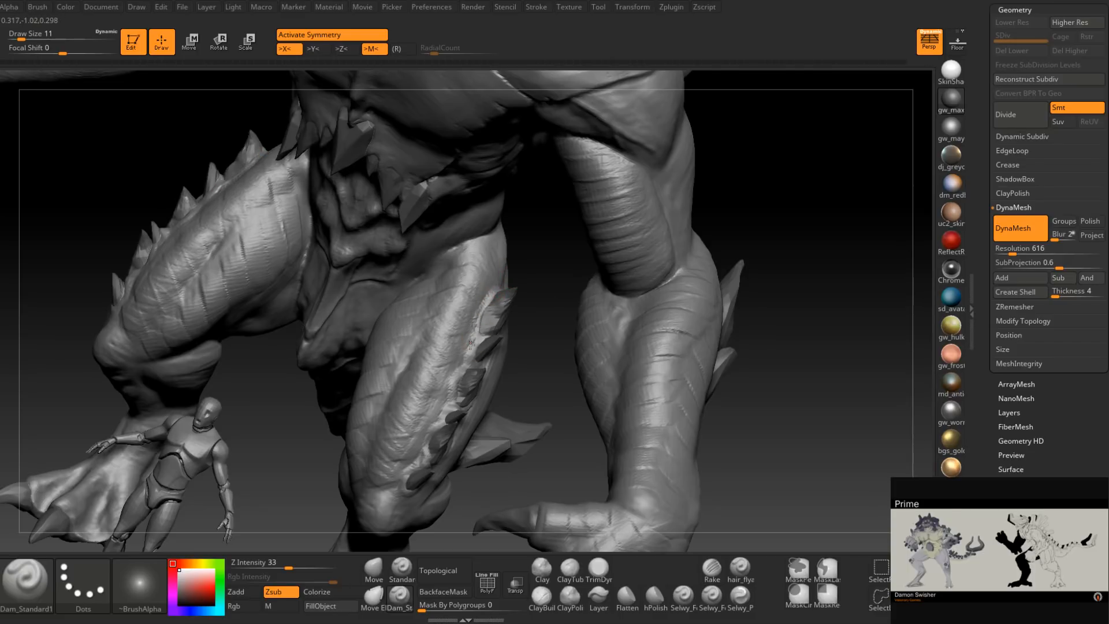
pyautogui.moveTo(432, 433); pyautogui.dragTo(519, 475, button='right')
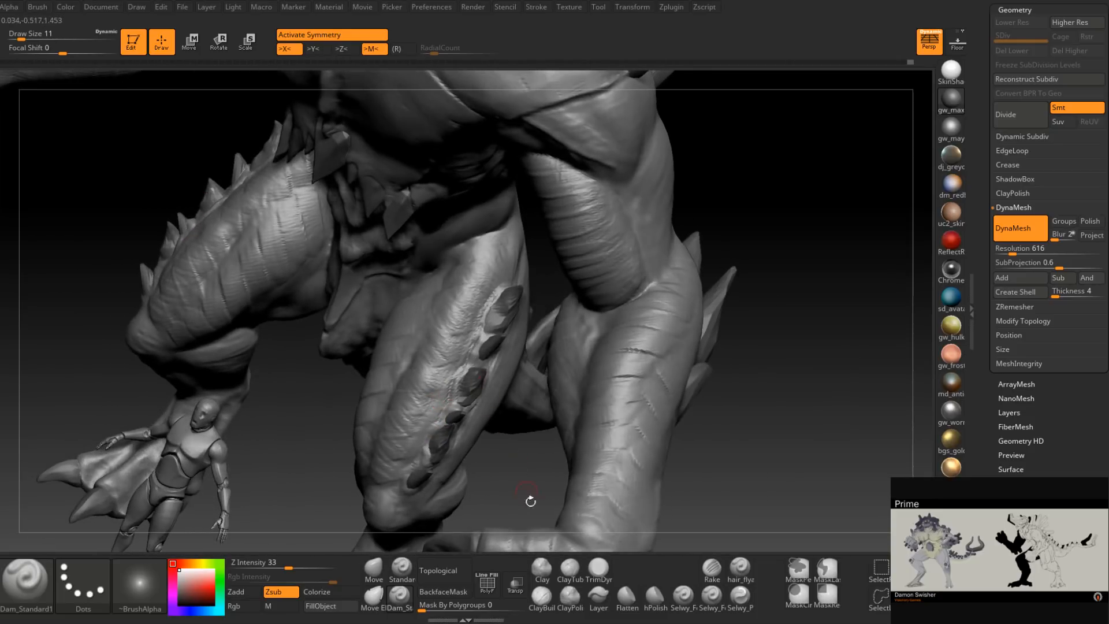
# Build up the long muscle ridge down the front of the thigh with ClayBuildup at draw size 18.
pyautogui.click(541, 595)
pyautogui.moveTo(428, 450)
pyautogui.mouseDown(button='right')
pyautogui.moveTo(436, 404)
pyautogui.moveTo(420, 399)
pyautogui.mouseUp(button='right')
pyautogui.press('space')
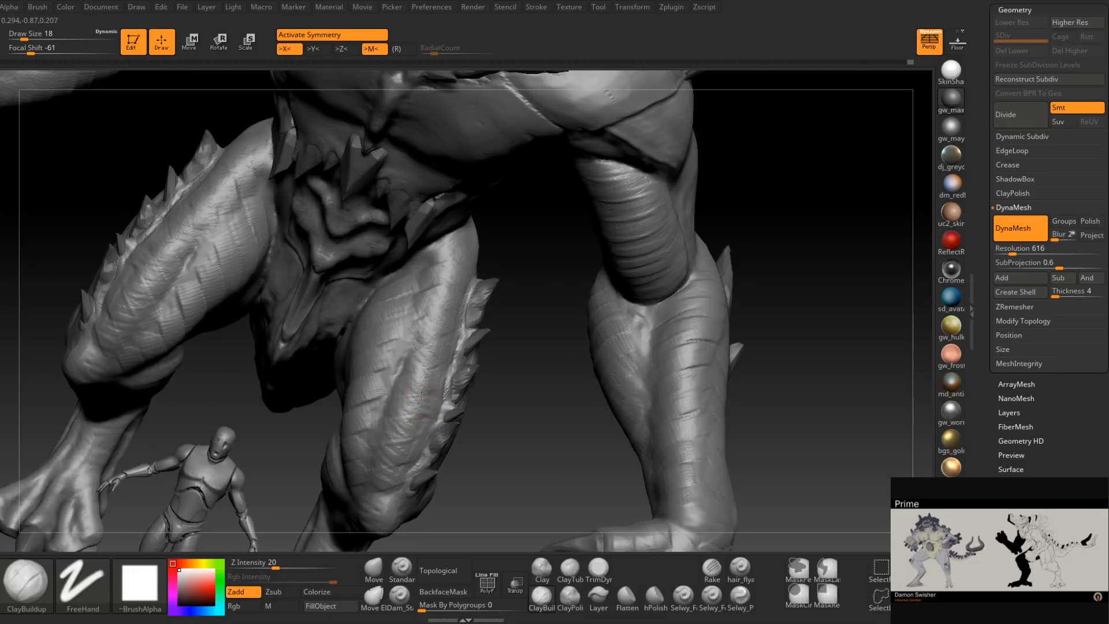
pyautogui.moveTo(444, 366); pyautogui.dragTo(438, 370, button='right')
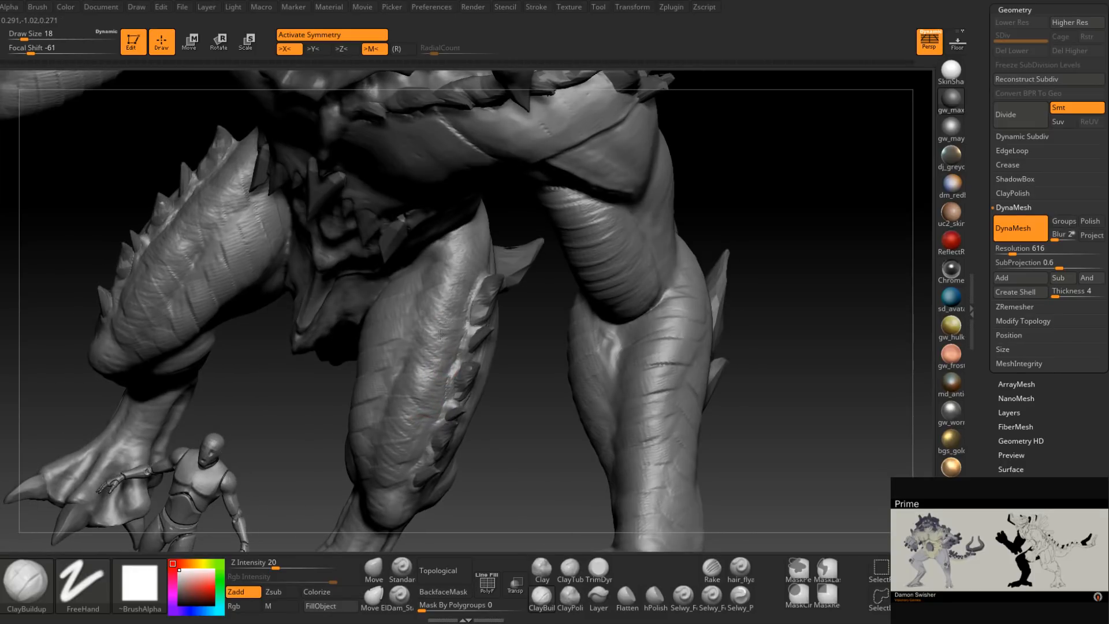
pyautogui.moveTo(441, 367)
pyautogui.mouseDown(button='right')
pyautogui.moveTo(497, 334)
pyautogui.moveTo(457, 291)
pyautogui.mouseUp(button='right')
# Flatten the front thigh ridge beside the spikes into a smooth plane with TrimDynamic at draw size 25.
pyautogui.click(599, 569)
pyautogui.press('space')
pyautogui.moveTo(464, 242); pyautogui.dragTo(424, 396)
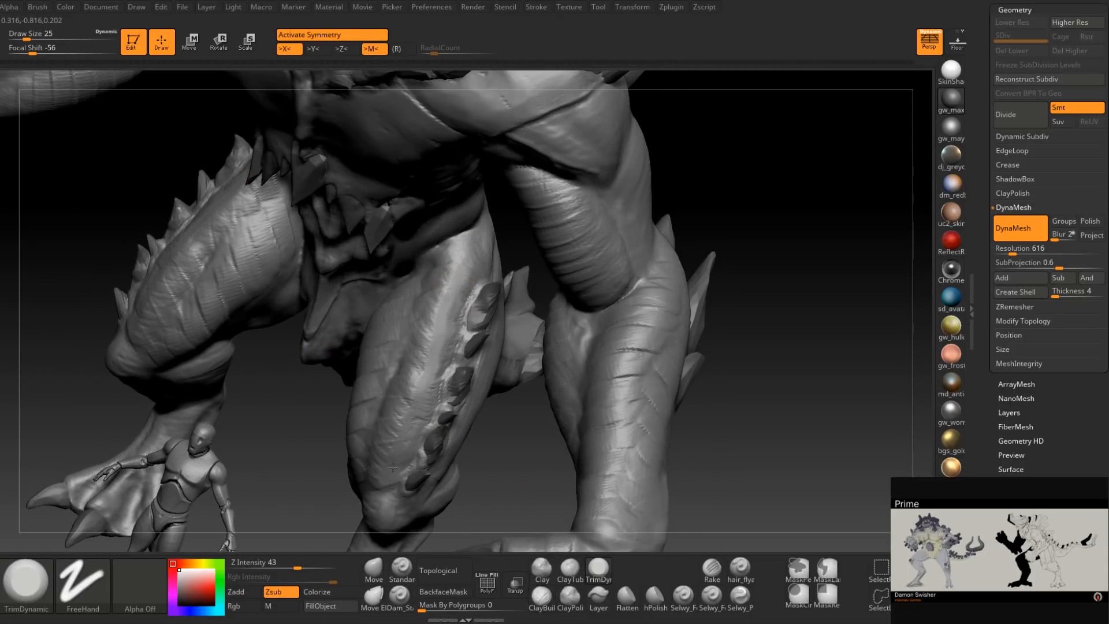
pyautogui.moveTo(418, 430); pyautogui.dragTo(402, 419, button='right')
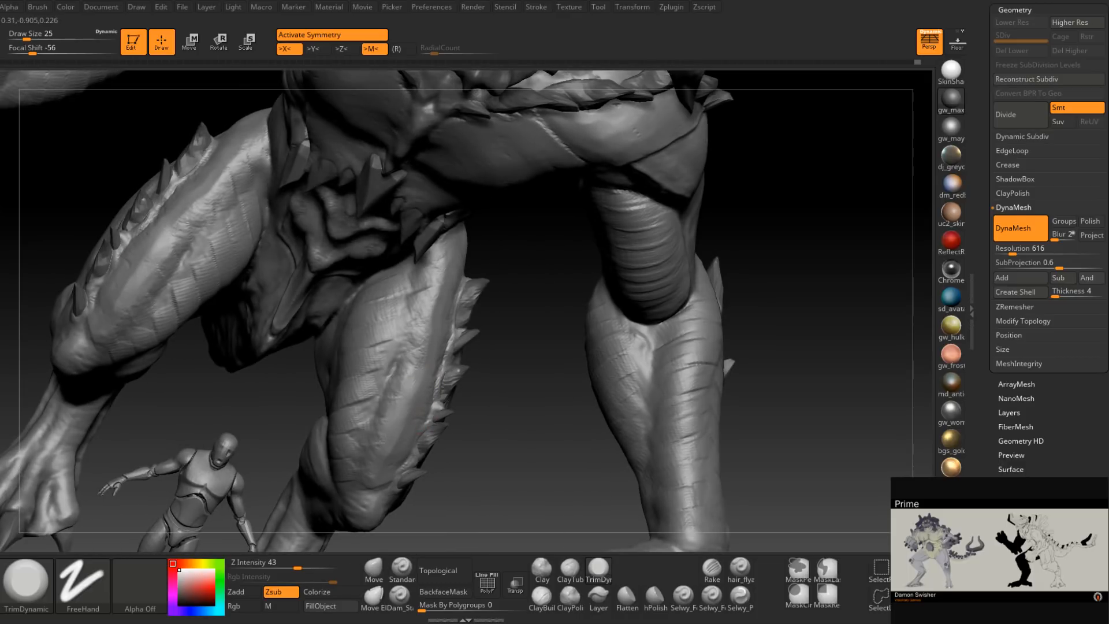
pyautogui.moveTo(389, 432); pyautogui.dragTo(367, 481, button='right')
pyautogui.moveTo(407, 439); pyautogui.dragTo(396, 413, button='right')
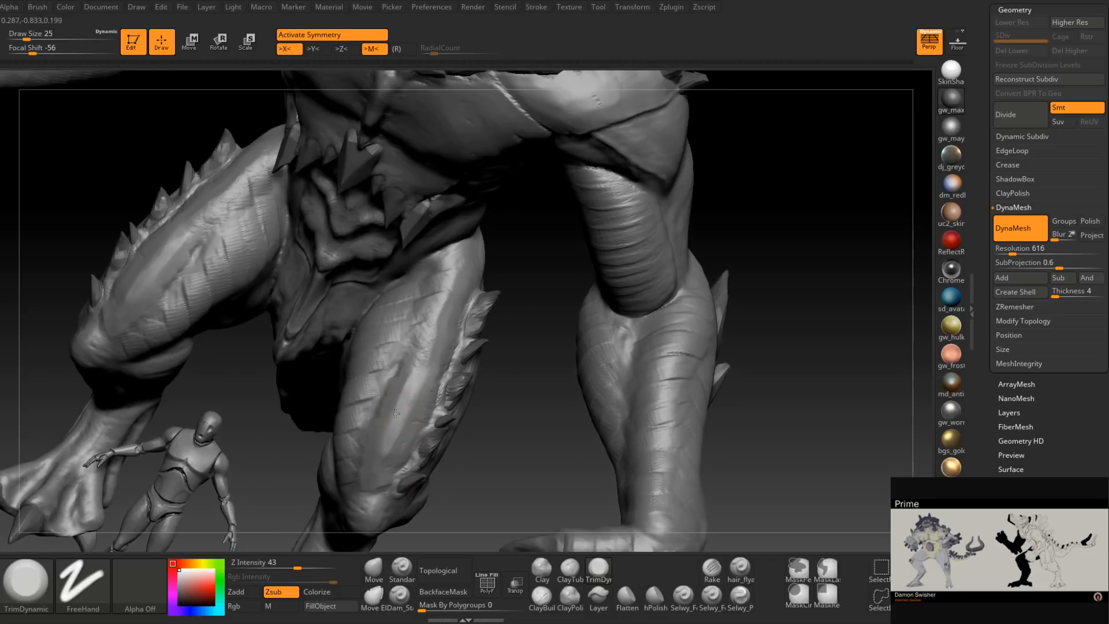
# Extend the TrimDynamic plane up the front of the thigh to the hip at draw size 25.
pyautogui.moveTo(447, 298)
pyautogui.mouseDown(button='right')
pyautogui.moveTo(411, 411)
pyautogui.moveTo(401, 406)
pyautogui.mouseUp(button='right')
pyautogui.moveTo(400, 404)
pyautogui.mouseDown()
pyautogui.moveTo(415, 325)
pyautogui.moveTo(405, 350)
pyautogui.mouseUp()
pyautogui.moveTo(405, 350); pyautogui.dragTo(395, 323, button='right')
pyautogui.moveTo(428, 335); pyautogui.dragTo(439, 303)
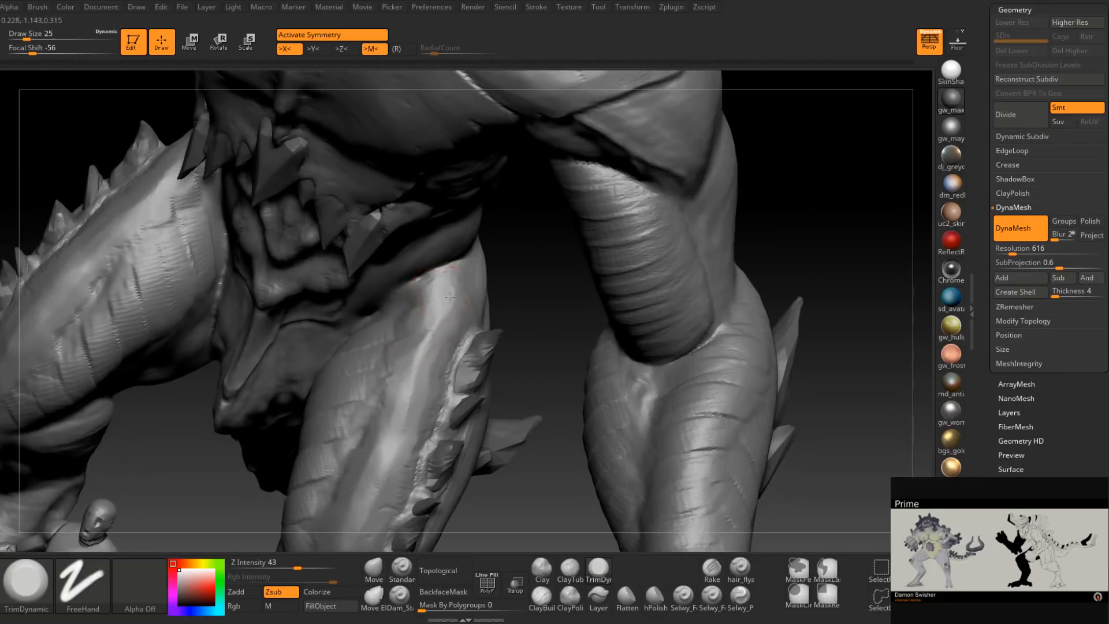
pyautogui.moveTo(432, 301); pyautogui.dragTo(440, 290, button='right')
pyautogui.moveTo(408, 334)
pyautogui.mouseDown(button='right')
pyautogui.moveTo(376, 310)
pyautogui.moveTo(572, 248)
pyautogui.moveTo(504, 303)
pyautogui.mouseUp(button='right')
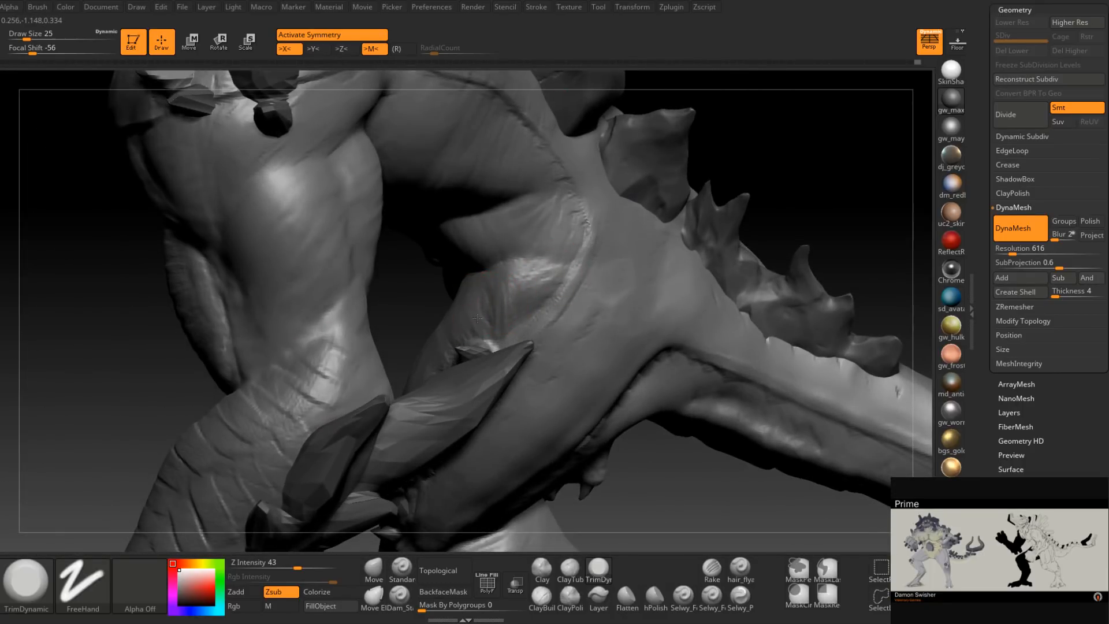
# Build up the fold between the hip and the front of the thigh with ClayBuildup at draw size 14.
pyautogui.moveTo(498, 304)
pyautogui.mouseDown(button='right')
pyautogui.moveTo(487, 315)
pyautogui.moveTo(528, 295)
pyautogui.moveTo(506, 317)
pyautogui.moveTo(523, 272)
pyautogui.moveTo(483, 321)
pyautogui.mouseUp(button='right')
pyautogui.click(541, 595)
pyautogui.moveTo(491, 404); pyautogui.dragTo(446, 349, button='right')
pyautogui.press('space')
pyautogui.moveTo(411, 318); pyautogui.dragTo(473, 318, button='right')
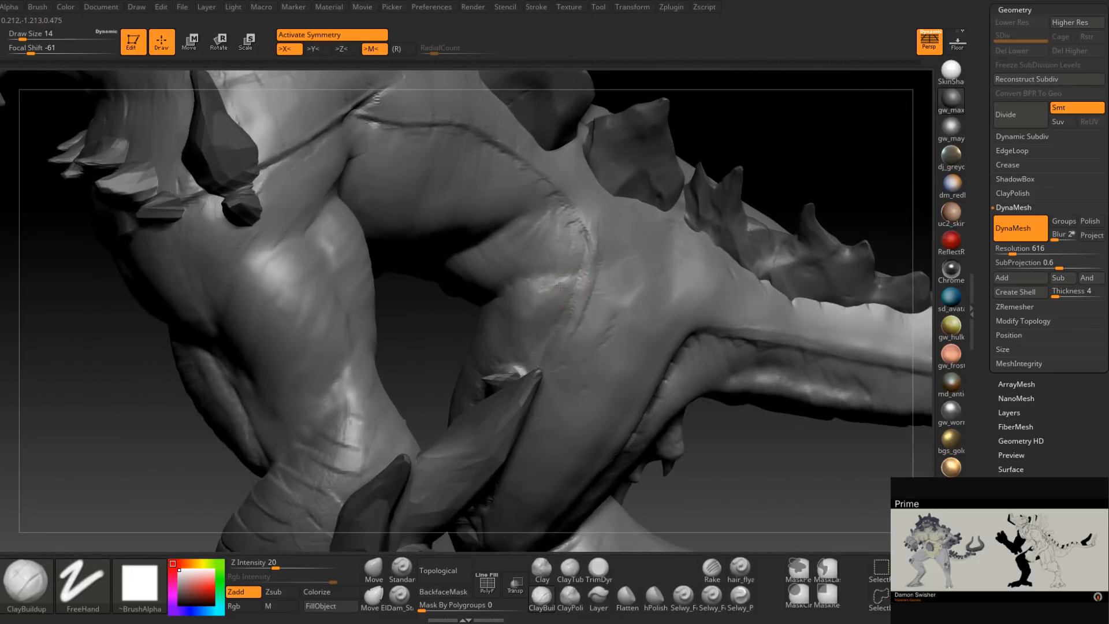
pyautogui.moveTo(555, 282)
pyautogui.mouseDown(button='right')
pyautogui.moveTo(527, 317)
pyautogui.moveTo(488, 317)
pyautogui.mouseUp(button='right')
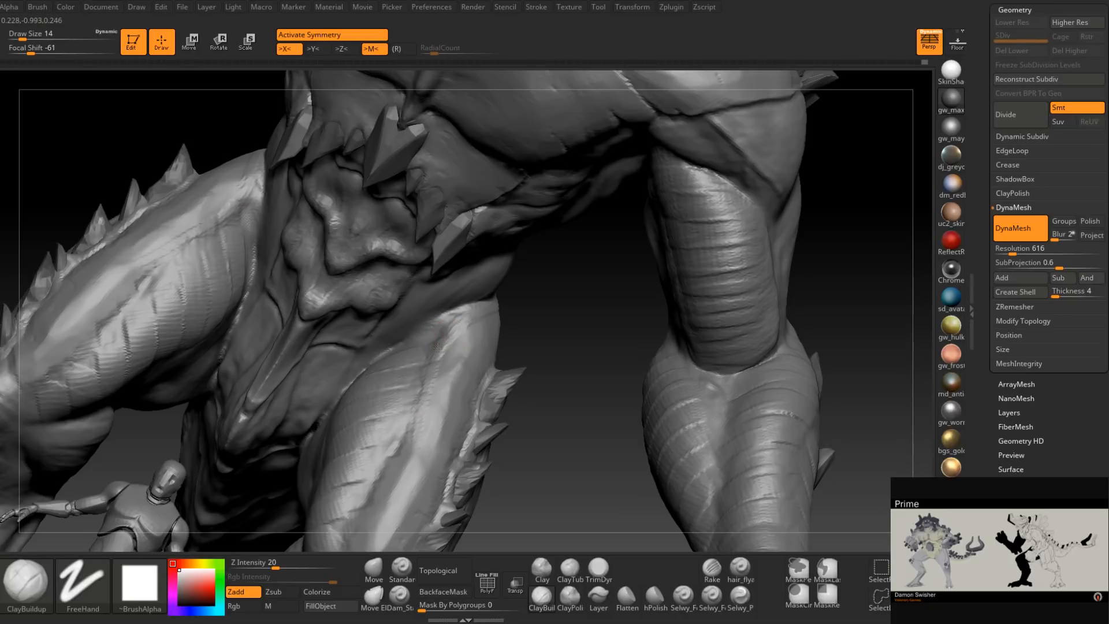
# Raise the edges of the long front thigh plane with ClayBuildup strokes at draw size 14.
pyautogui.moveTo(422, 420); pyautogui.dragTo(393, 484)
pyautogui.moveTo(410, 446); pyautogui.dragTo(375, 498)
pyautogui.keyDown('alt'); pyautogui.moveTo(383, 485); pyautogui.dragTo(409, 425, button='right'); pyautogui.keyUp('alt')
pyautogui.moveTo(435, 378)
pyautogui.mouseDown()
pyautogui.moveTo(378, 496)
pyautogui.moveTo(397, 444)
pyautogui.mouseUp()
pyautogui.moveTo(378, 521); pyautogui.dragTo(466, 281)
pyautogui.moveTo(432, 399); pyautogui.dragTo(472, 271)
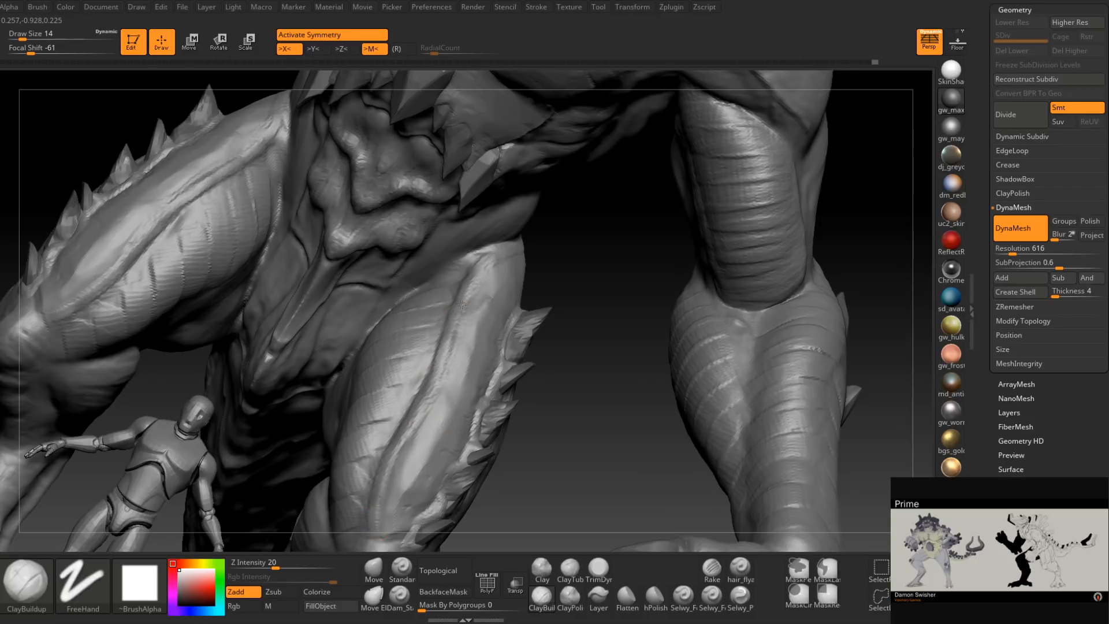
pyautogui.moveTo(467, 311); pyautogui.dragTo(386, 481)
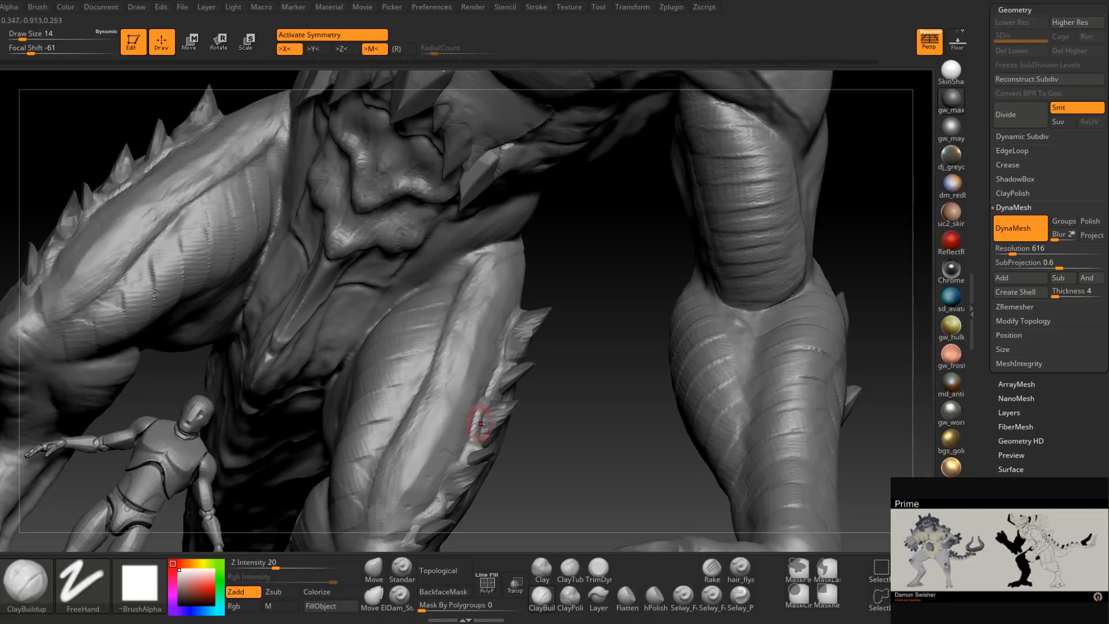
# Flatten the raised strip along the front of the thigh with TrimDynamic at draw size 17.
pyautogui.click(598, 569)
pyautogui.moveTo(577, 462); pyautogui.dragTo(402, 456, button='right')
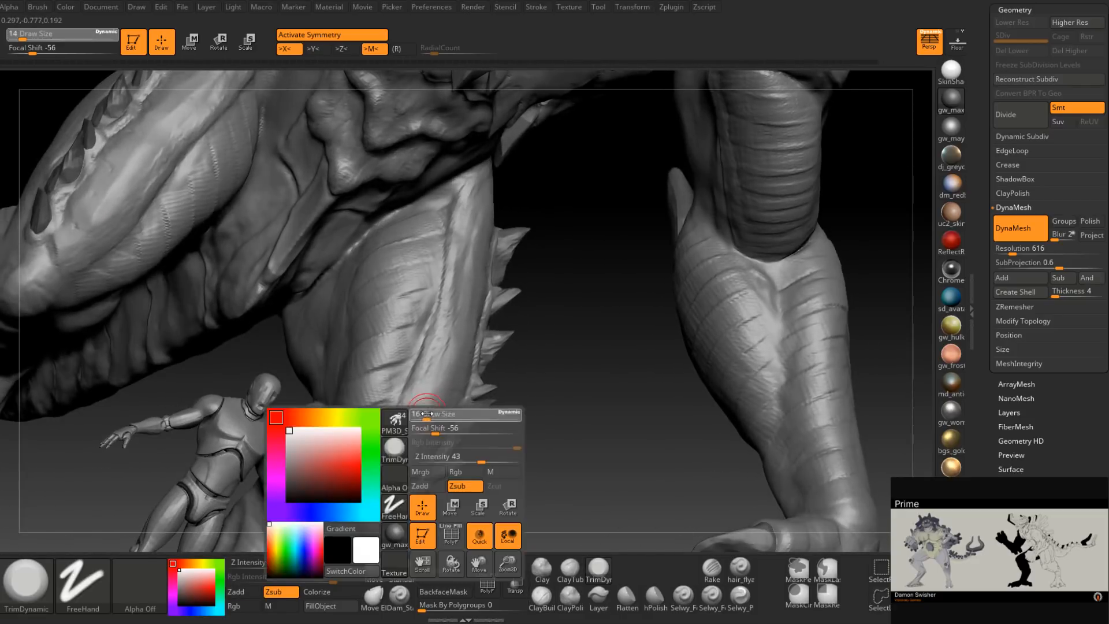
pyautogui.moveTo(433, 372); pyautogui.dragTo(465, 219)
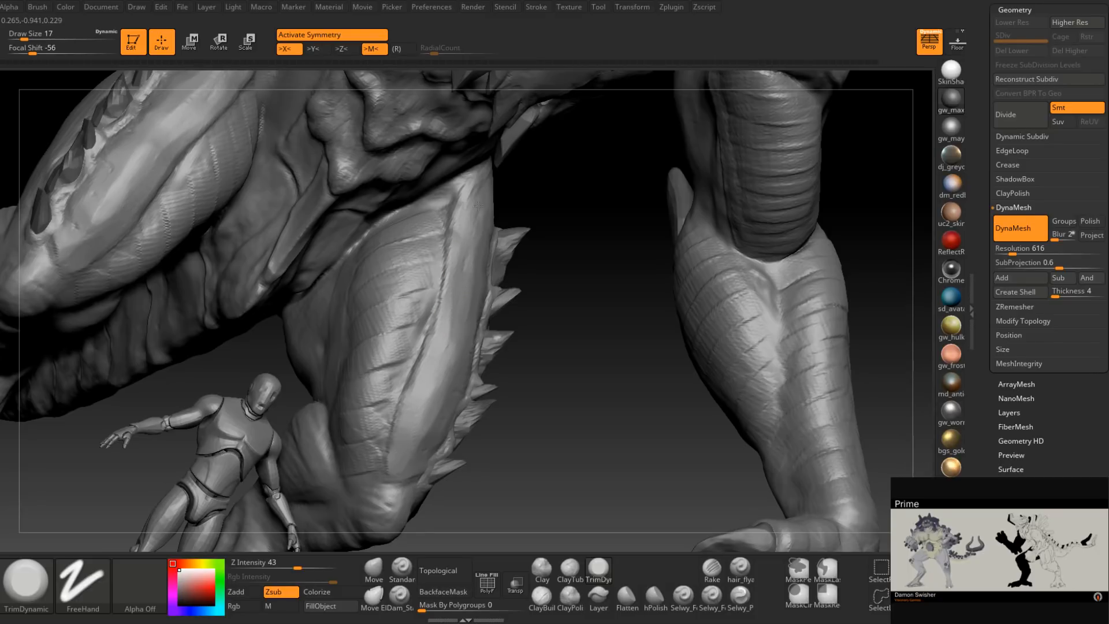
pyautogui.moveTo(500, 177); pyautogui.dragTo(480, 183)
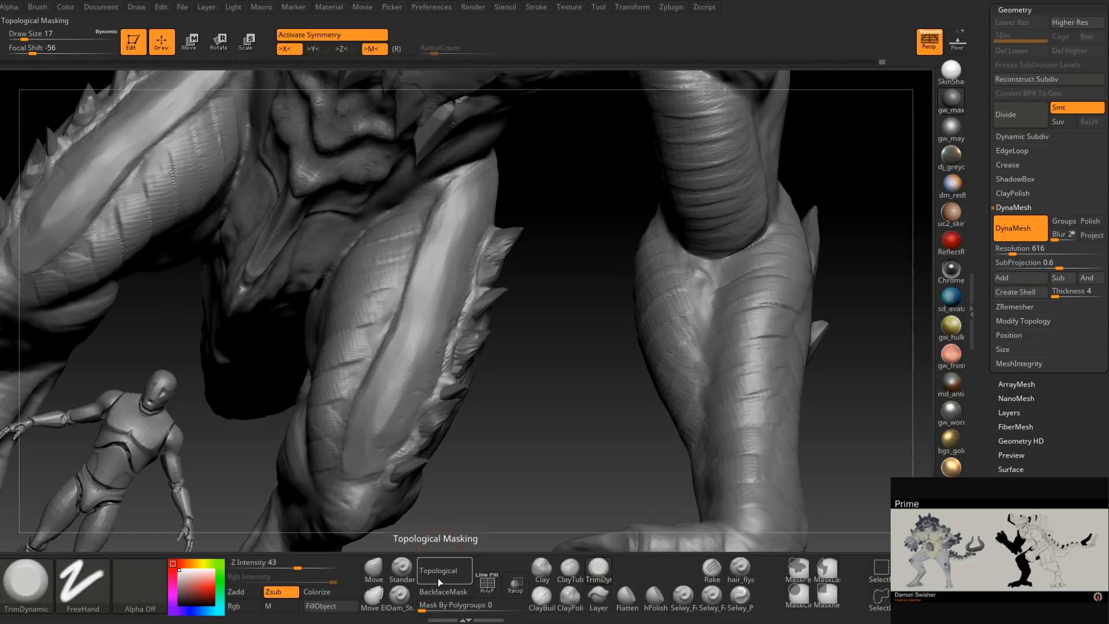
# Build up the ridged inner thigh muscle with ClayBuildup strokes at draw size 25, from the hip toward the knee.
pyautogui.moveTo(378, 283)
pyautogui.mouseDown(button='right')
pyautogui.moveTo(433, 276)
pyautogui.moveTo(473, 300)
pyautogui.moveTo(550, 302)
pyautogui.mouseUp(button='right')
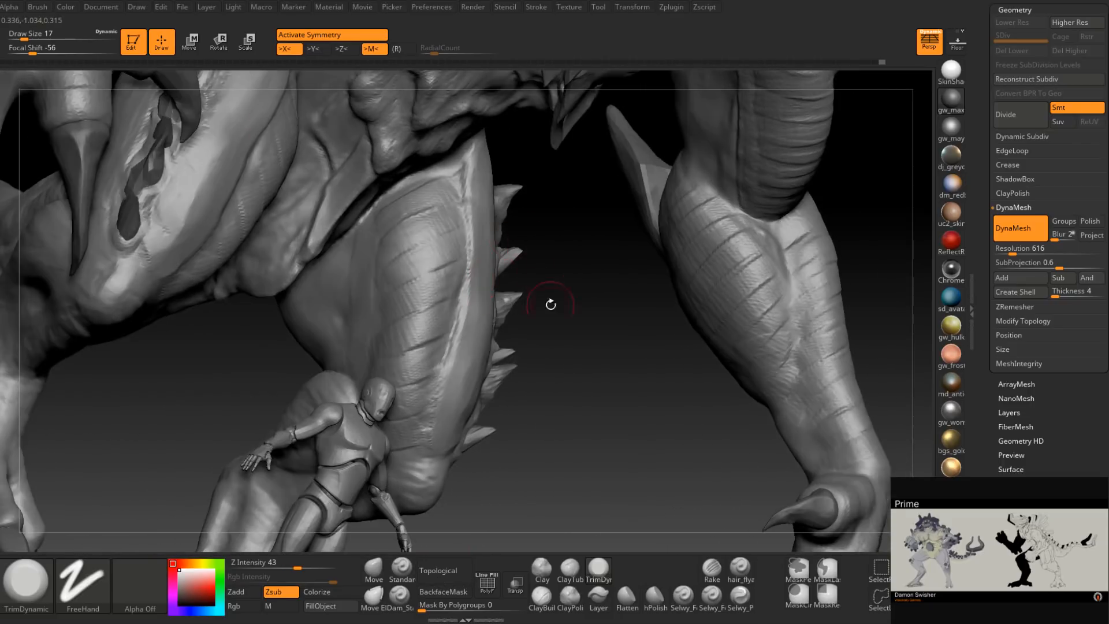
pyautogui.click(544, 598)
pyautogui.moveTo(448, 218); pyautogui.dragTo(444, 213, button='right')
pyautogui.press(']')
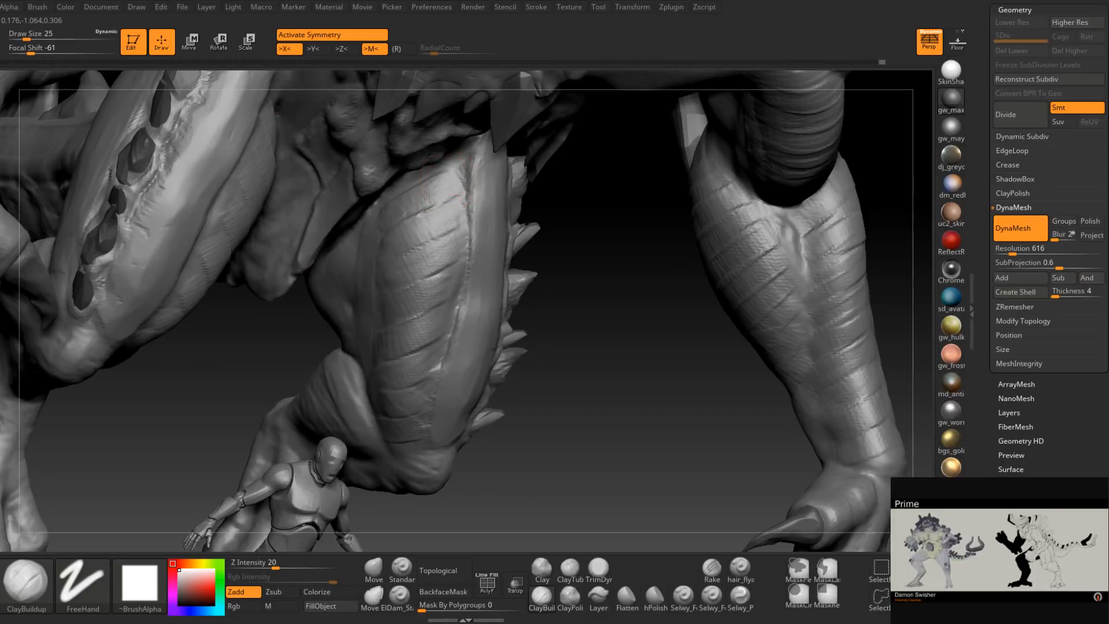
pyautogui.moveTo(387, 220)
pyautogui.mouseDown()
pyautogui.moveTo(457, 189)
pyautogui.moveTo(460, 207)
pyautogui.moveTo(434, 251)
pyautogui.moveTo(459, 266)
pyautogui.moveTo(458, 280)
pyautogui.moveTo(434, 312)
pyautogui.moveTo(418, 394)
pyautogui.mouseUp()
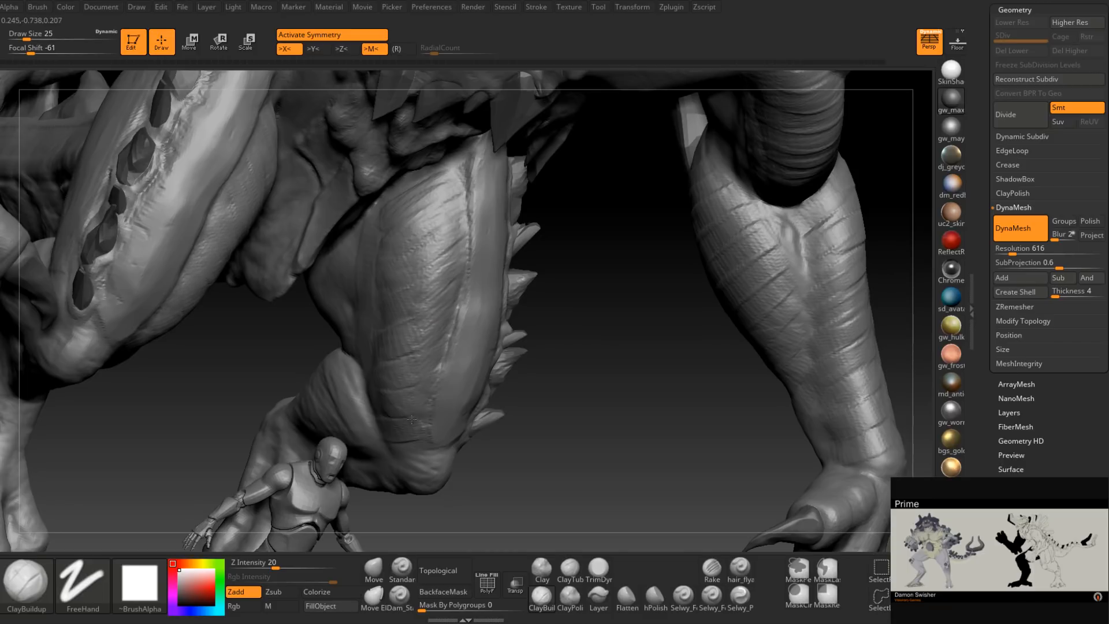
pyautogui.moveTo(394, 445); pyautogui.dragTo(394, 420, button='right')
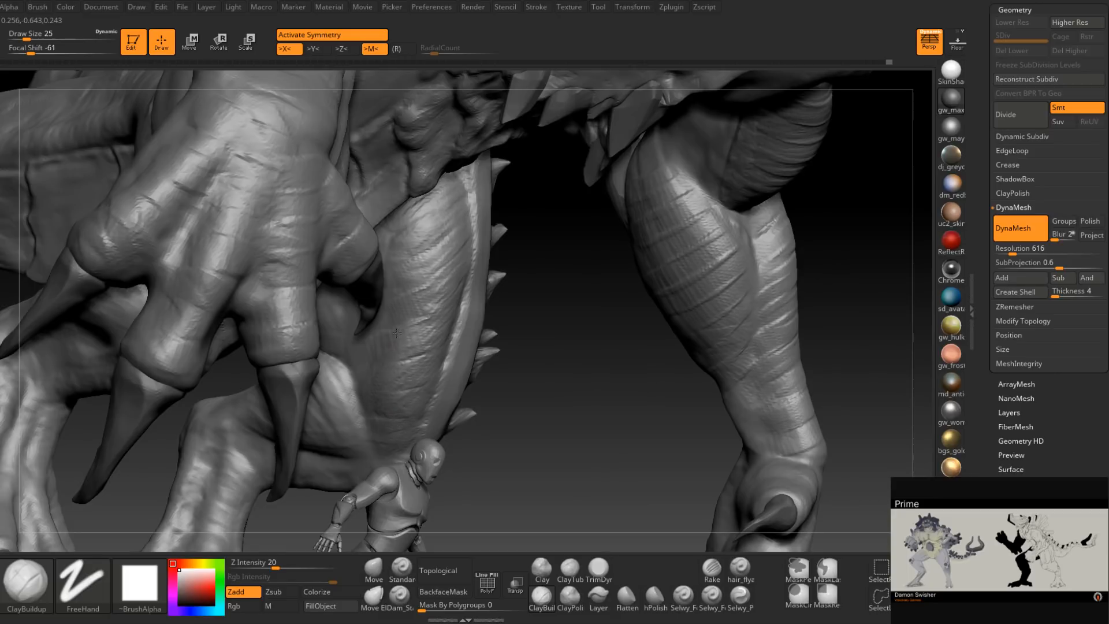
pyautogui.moveTo(414, 261); pyautogui.dragTo(422, 241)
pyautogui.moveTo(405, 252); pyautogui.dragTo(437, 218)
pyautogui.moveTo(408, 225); pyautogui.dragTo(432, 205)
pyautogui.moveTo(384, 252); pyautogui.dragTo(388, 330)
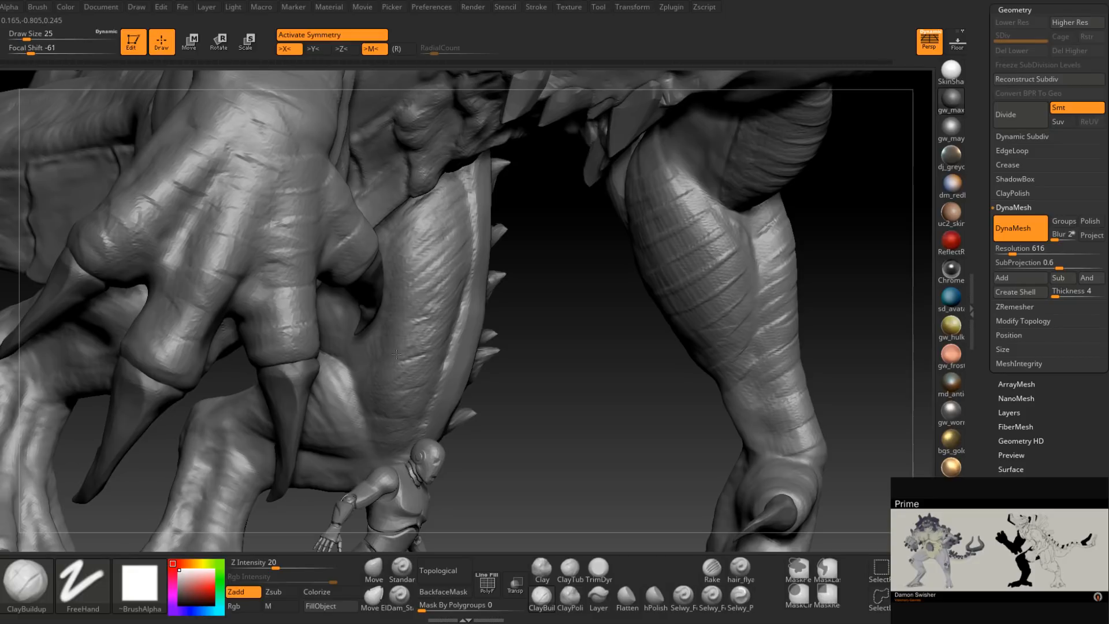
# Smooth the built-up inner thigh muscle into flatter planes with TrimDynamic at draw size 25.
pyautogui.click(599, 569)
pyautogui.moveTo(427, 219); pyautogui.dragTo(426, 272)
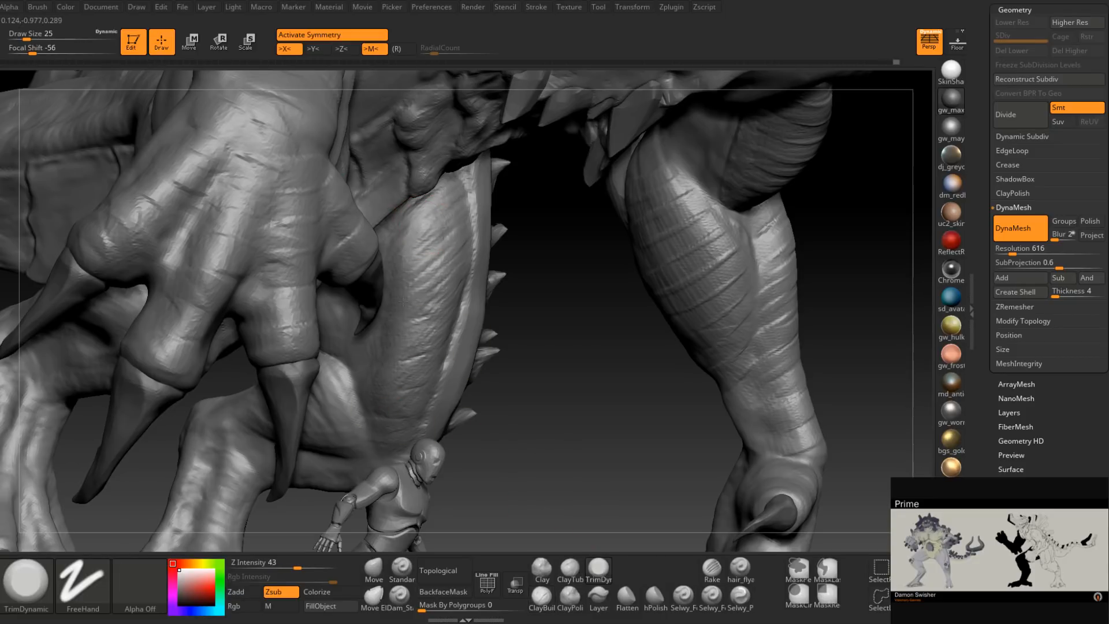
pyautogui.moveTo(411, 295); pyautogui.dragTo(413, 268, button='right')
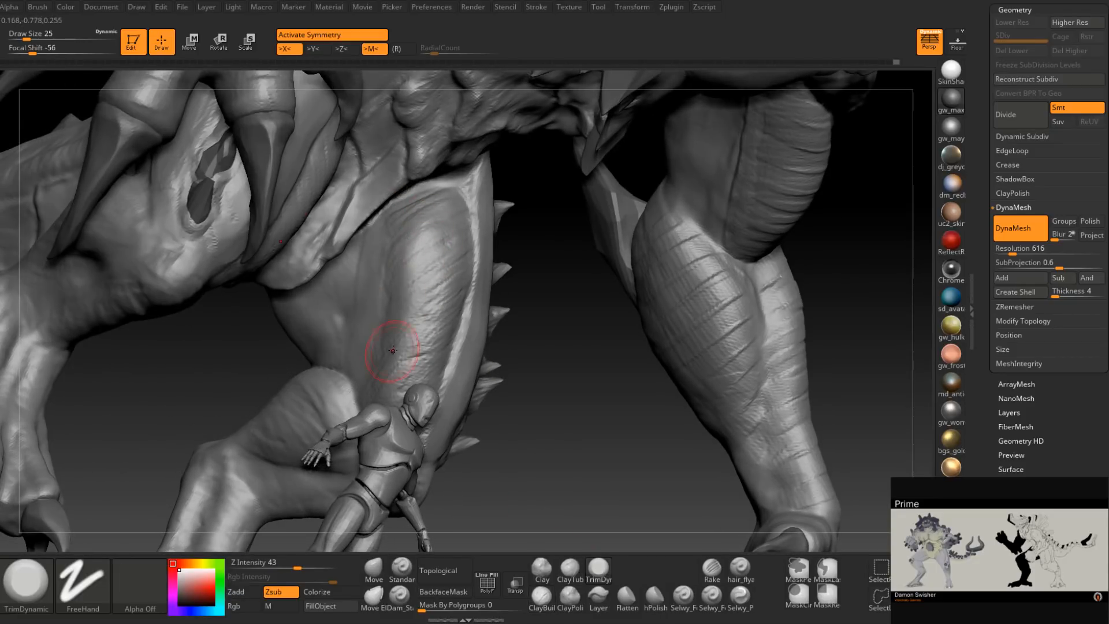
pyautogui.moveTo(391, 352); pyautogui.dragTo(373, 295, button='right')
pyautogui.moveTo(393, 466); pyautogui.dragTo(391, 425, button='right')
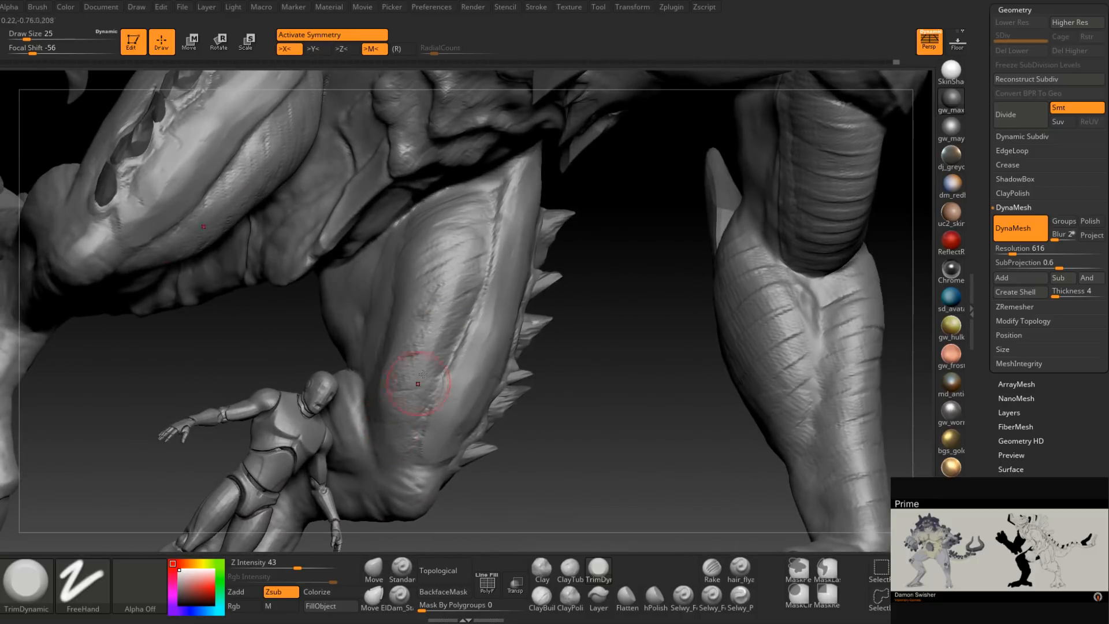
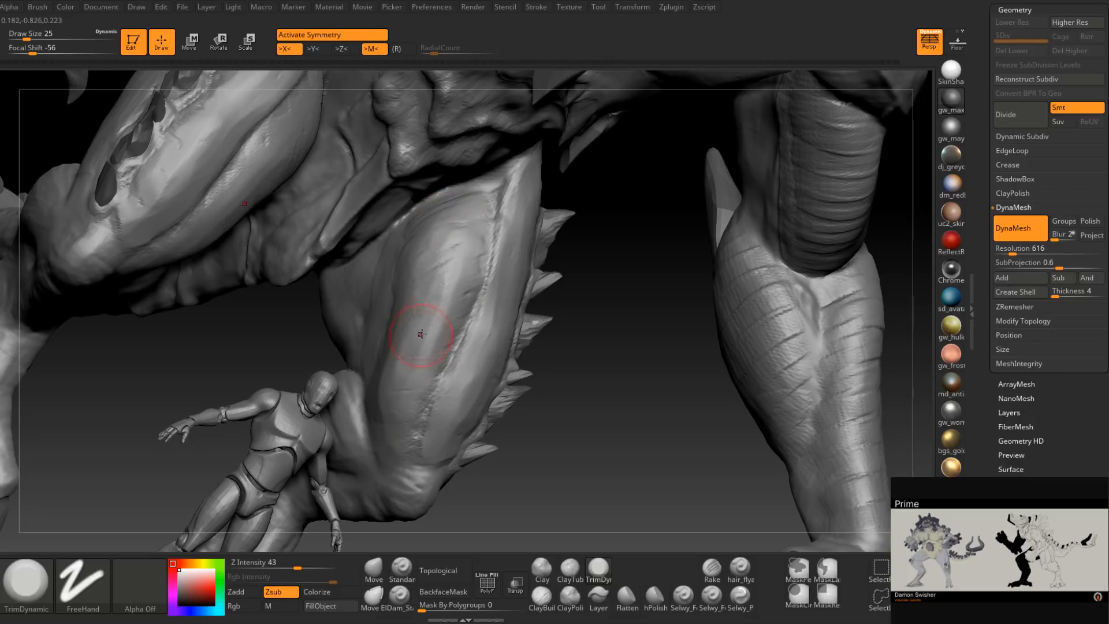
pyautogui.moveTo(417, 342); pyautogui.dragTo(450, 347, button='right')
pyautogui.moveTo(428, 215); pyautogui.dragTo(397, 246)
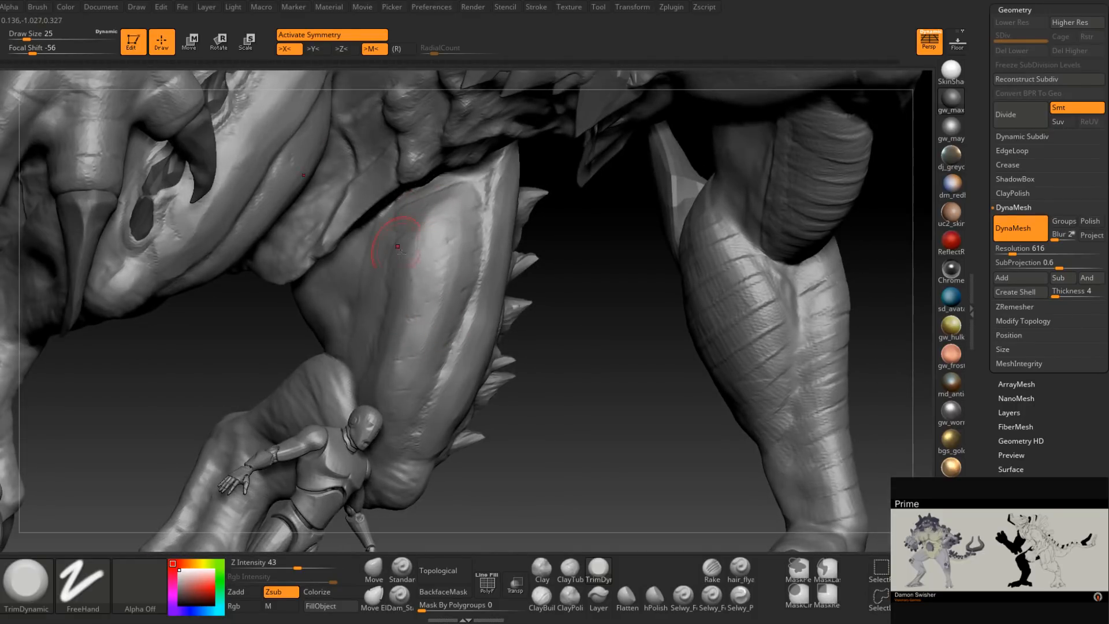
# Carve a long crease down the inner side of the thigh with Dam_Standard at draw size 13.
pyautogui.moveTo(408, 220); pyautogui.dragTo(384, 260, button='right')
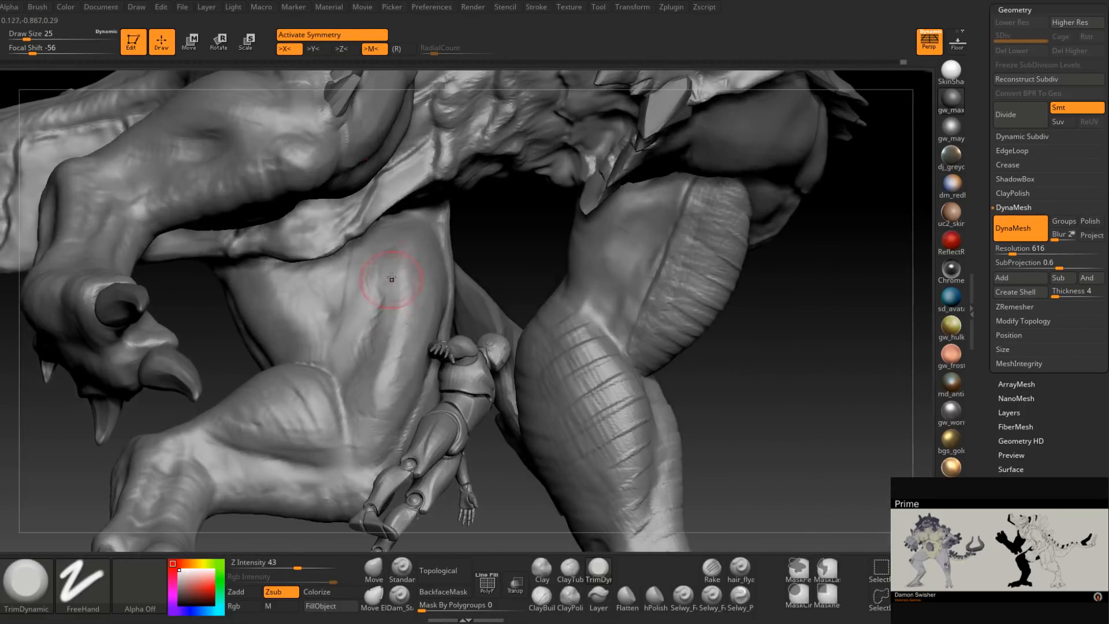
pyautogui.click(399, 596)
pyautogui.moveTo(383, 332); pyautogui.dragTo(393, 370, button='right')
pyautogui.press('space')
pyautogui.moveTo(384, 336); pyautogui.dragTo(379, 335)
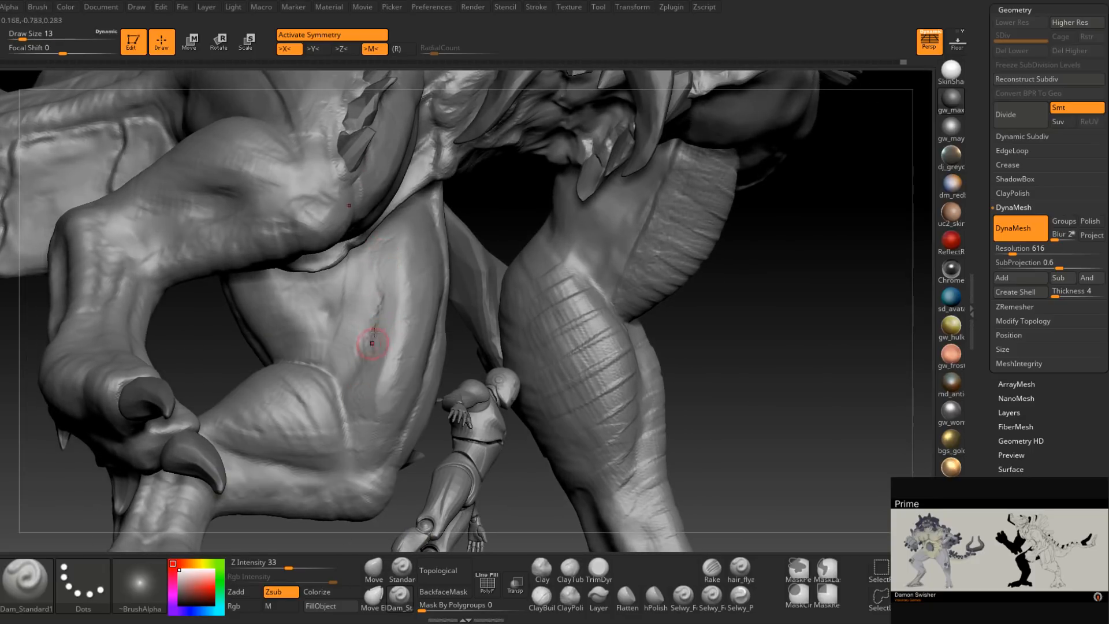
pyautogui.moveTo(378, 249); pyautogui.dragTo(350, 437)
# Cut the groove beside the long front thigh plane with Dam_Standard at draw size 13, working upward from the knee.
pyautogui.moveTo(374, 482); pyautogui.dragTo(393, 461, button='right')
pyautogui.moveTo(393, 461); pyautogui.dragTo(463, 396)
pyautogui.moveTo(428, 446); pyautogui.dragTo(403, 463, button='right')
pyautogui.moveTo(389, 475); pyautogui.dragTo(489, 389)
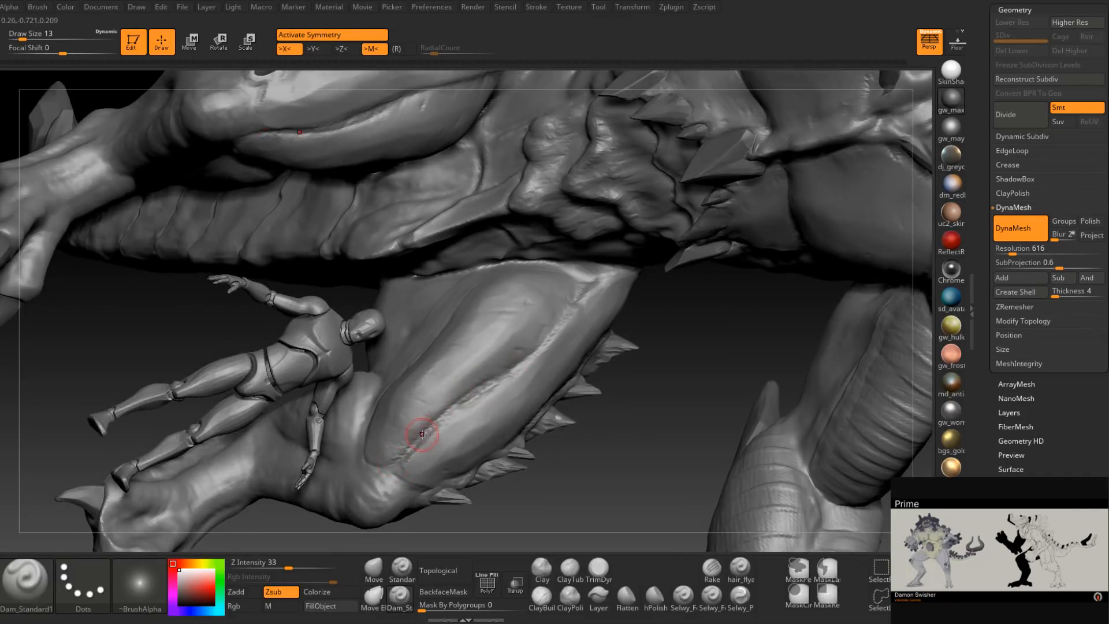
pyautogui.moveTo(406, 452)
pyautogui.mouseDown()
pyautogui.moveTo(490, 384)
pyautogui.moveTo(448, 419)
pyautogui.moveTo(470, 405)
pyautogui.mouseUp()
pyautogui.moveTo(435, 431); pyautogui.dragTo(399, 441, button='right')
pyautogui.moveTo(407, 453); pyautogui.dragTo(564, 331)
# Continue the Dam_Standard groove along the upper front thigh to the hip at draw size 13.
pyautogui.moveTo(548, 346); pyautogui.dragTo(537, 349, button='right')
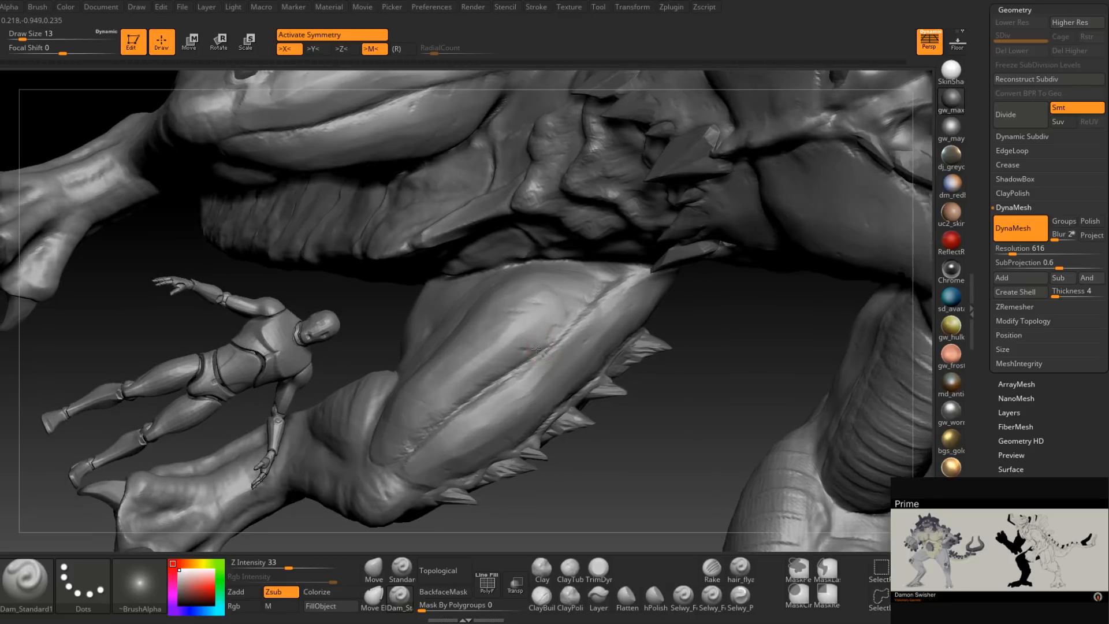
pyautogui.moveTo(537, 352); pyautogui.dragTo(633, 255)
pyautogui.moveTo(509, 314); pyautogui.dragTo(520, 323, button='right')
pyautogui.moveTo(563, 341); pyautogui.dragTo(606, 276)
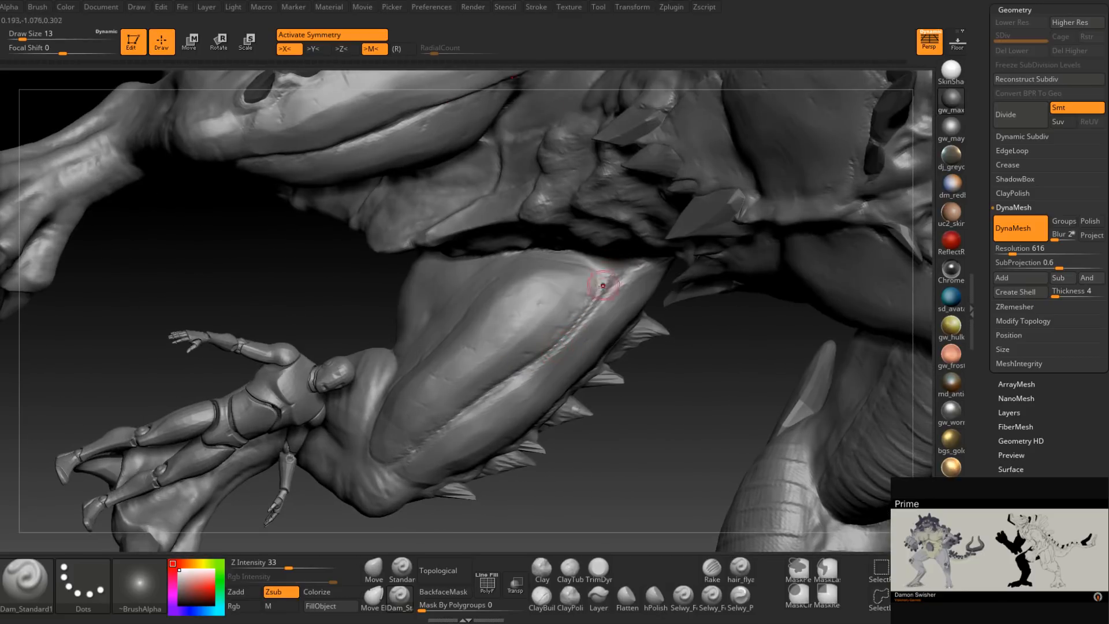
pyautogui.moveTo(607, 277); pyautogui.dragTo(607, 285, button='right')
pyautogui.moveTo(489, 281); pyautogui.dragTo(598, 271, button='right')
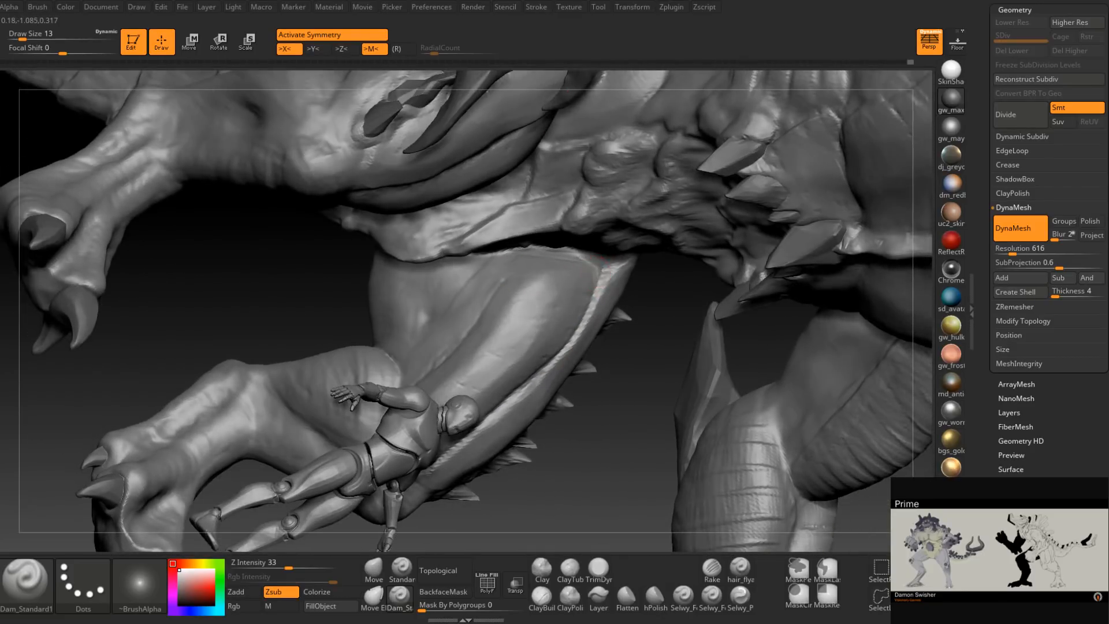
pyautogui.moveTo(526, 263); pyautogui.dragTo(514, 311, button='right')
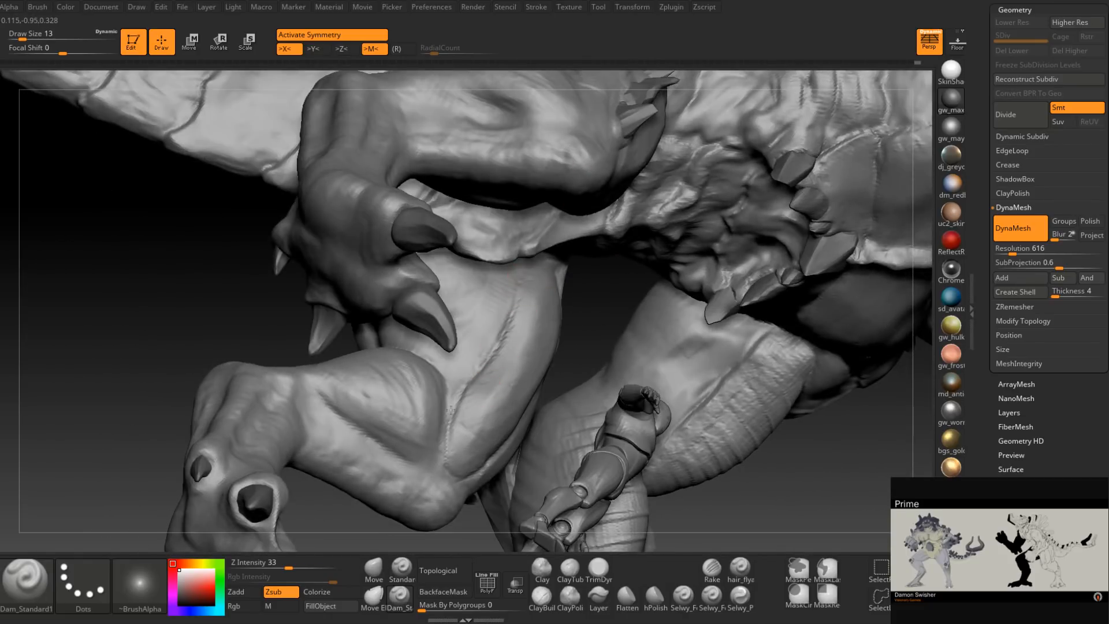
pyautogui.moveTo(451, 411); pyautogui.dragTo(436, 381, button='right')
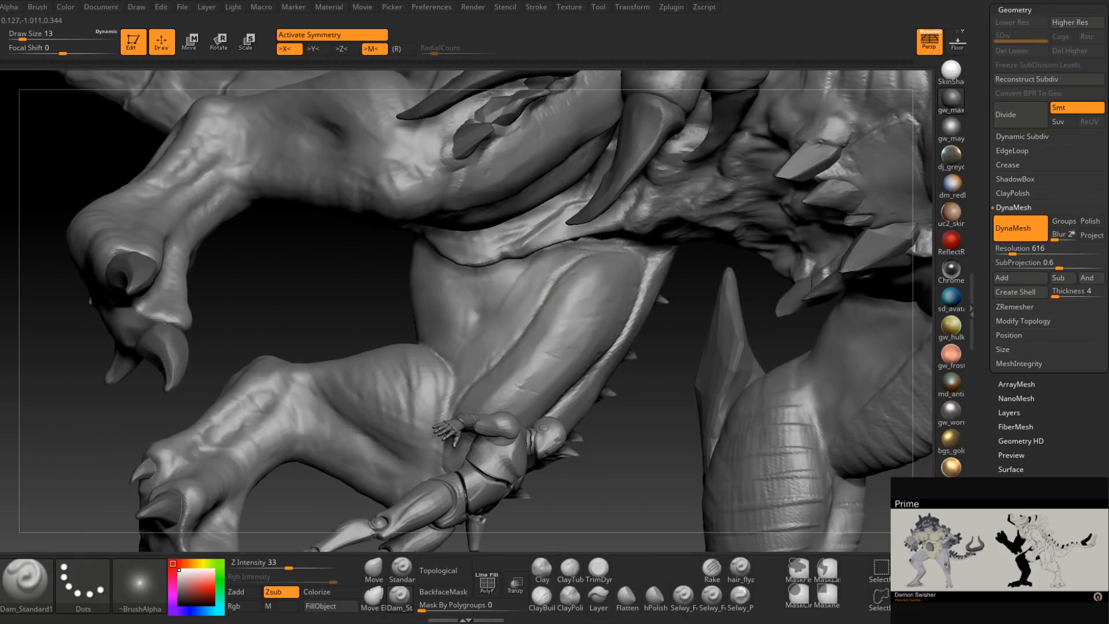
# Add ClayBuildup strokes to the outer thigh beside the spike row at draw size 18.
pyautogui.moveTo(543, 295); pyautogui.dragTo(713, 447, button='right')
pyautogui.moveTo(630, 445)
pyautogui.mouseDown(button='right')
pyautogui.moveTo(614, 453)
pyautogui.moveTo(599, 401)
pyautogui.moveTo(587, 468)
pyautogui.mouseUp(button='right')
pyautogui.click(543, 597)
pyautogui.moveTo(593, 323); pyautogui.dragTo(582, 302, button='right')
pyautogui.press('space')
pyautogui.moveTo(583, 302); pyautogui.dragTo(587, 302)
pyautogui.moveTo(617, 265)
pyautogui.mouseDown()
pyautogui.moveTo(547, 297)
pyautogui.moveTo(606, 277)
pyautogui.moveTo(578, 297)
pyautogui.moveTo(630, 271)
pyautogui.moveTo(570, 295)
pyautogui.mouseUp()
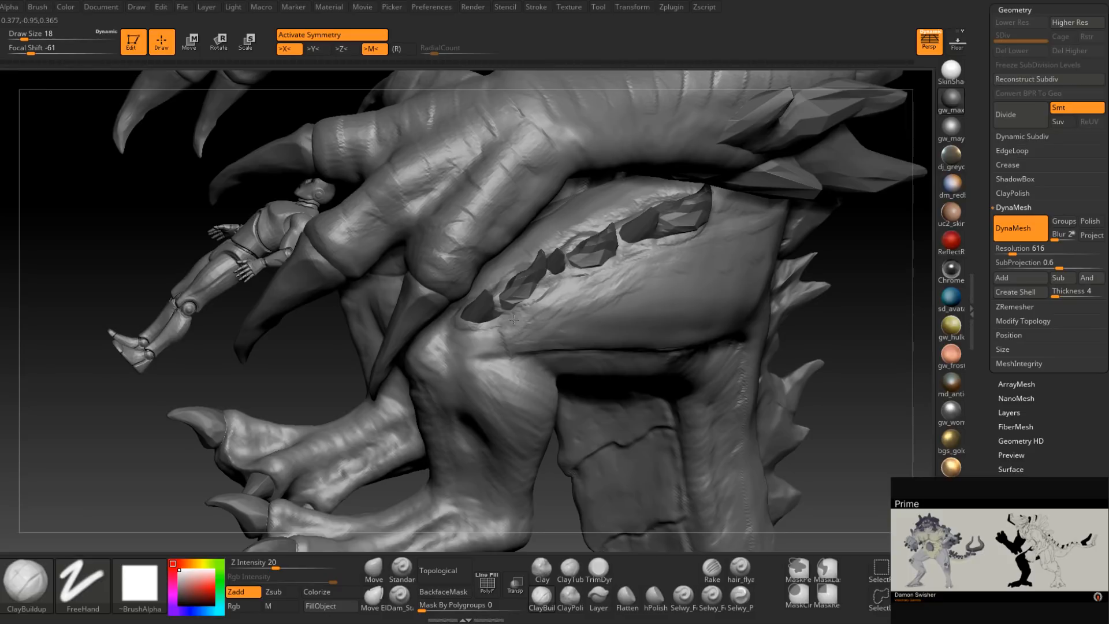
# Flatten the outer thigh below the spikes and the area up to the hip with TrimDynamic at draw size 18.
pyautogui.click(600, 568)
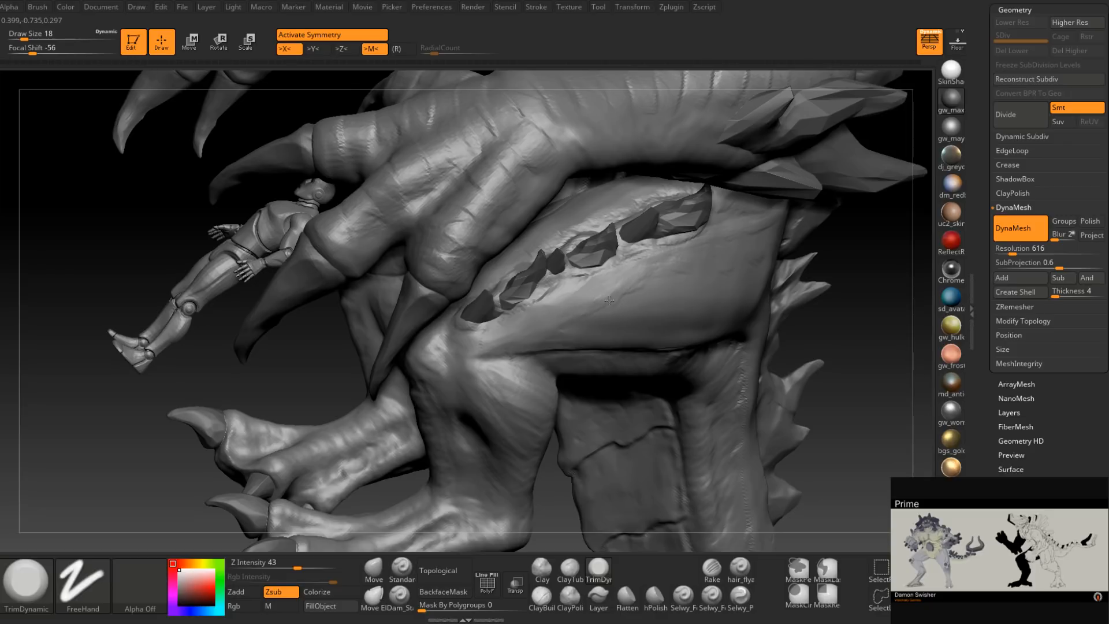
pyautogui.moveTo(744, 280)
pyautogui.mouseDown(button='right')
pyautogui.moveTo(733, 265)
pyautogui.moveTo(601, 329)
pyautogui.mouseUp(button='right')
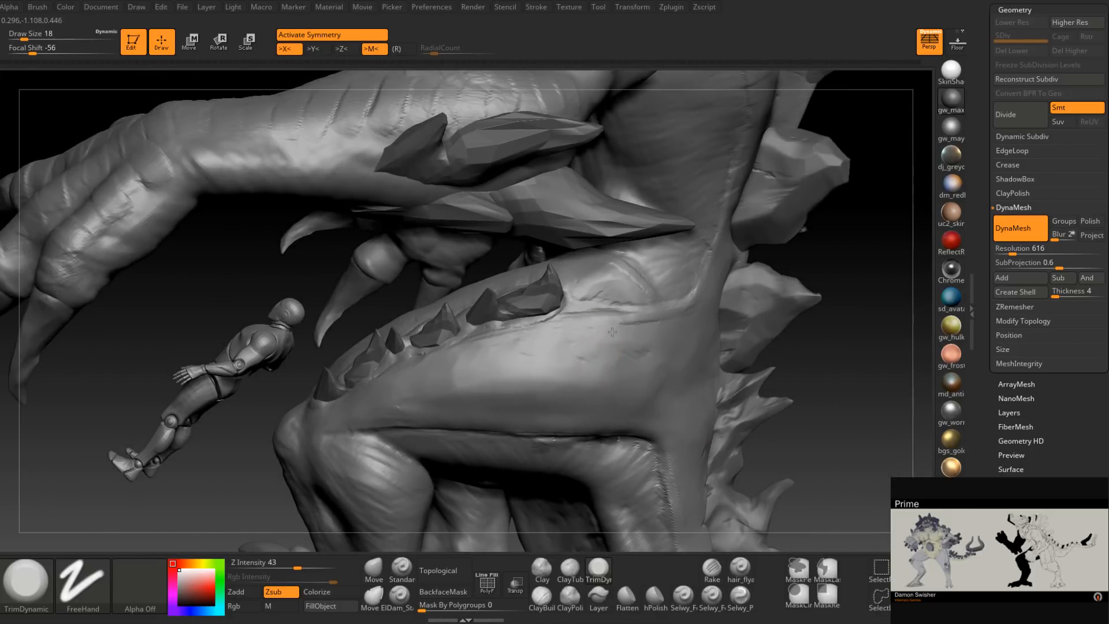
pyautogui.moveTo(672, 312); pyautogui.dragTo(594, 258, button='right')
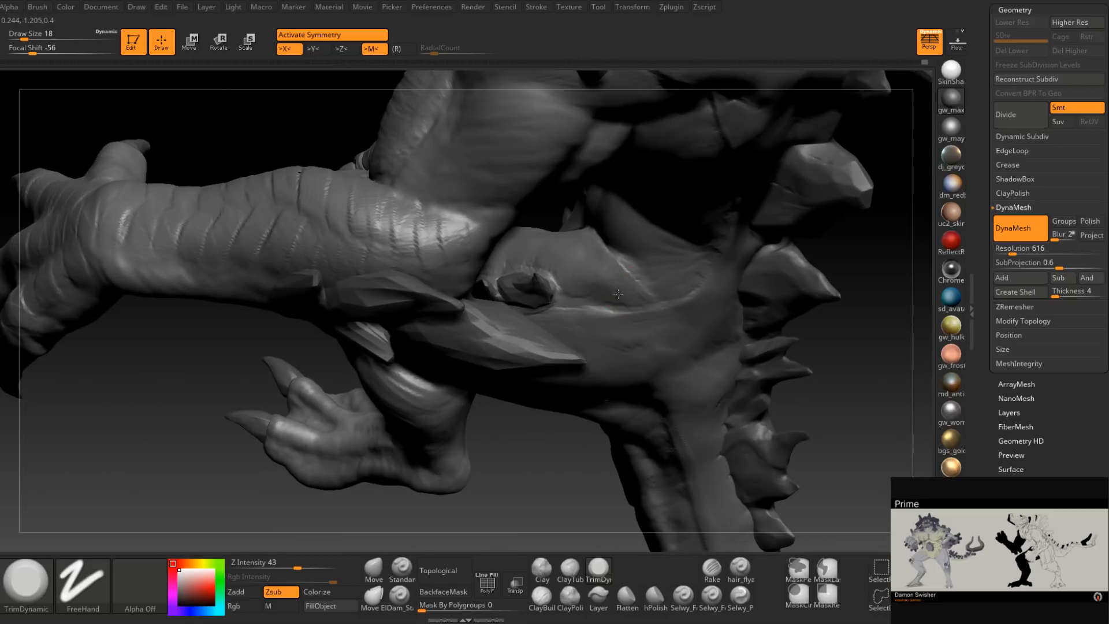
pyautogui.moveTo(634, 292); pyautogui.dragTo(615, 265, button='right')
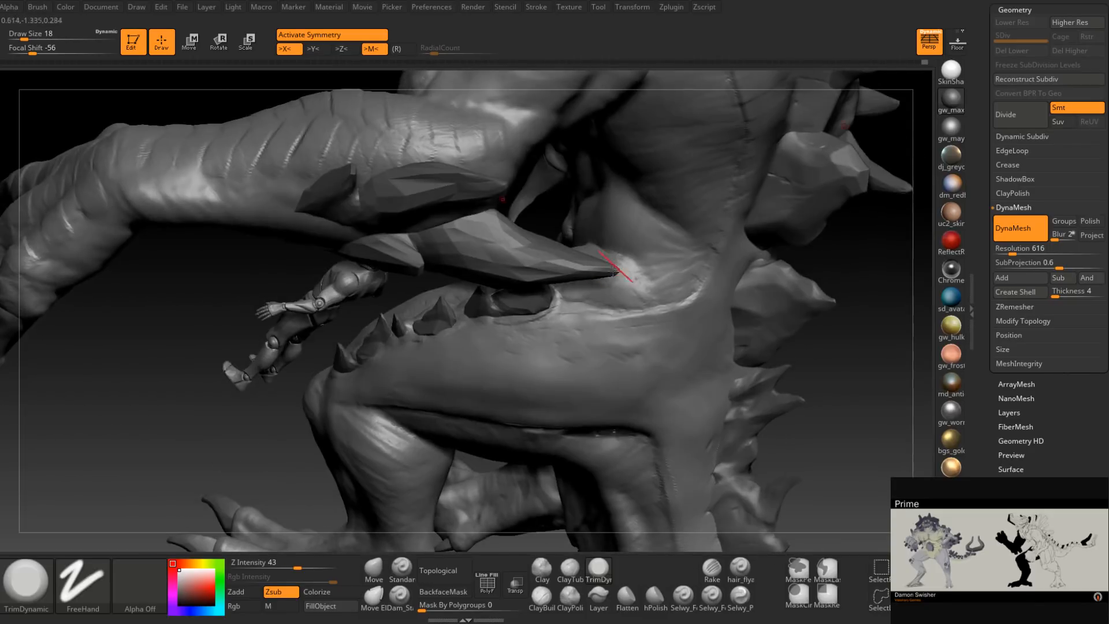
# Sharpen the hip fold behind the topmost thigh spike with Dam_Standard at draw size 14.
pyautogui.click(400, 597)
pyautogui.moveTo(559, 345)
pyautogui.mouseDown(button='right')
pyautogui.moveTo(558, 295)
pyautogui.moveTo(574, 305)
pyautogui.mouseUp(button='right')
pyautogui.moveTo(661, 309); pyautogui.dragTo(652, 315, button='right')
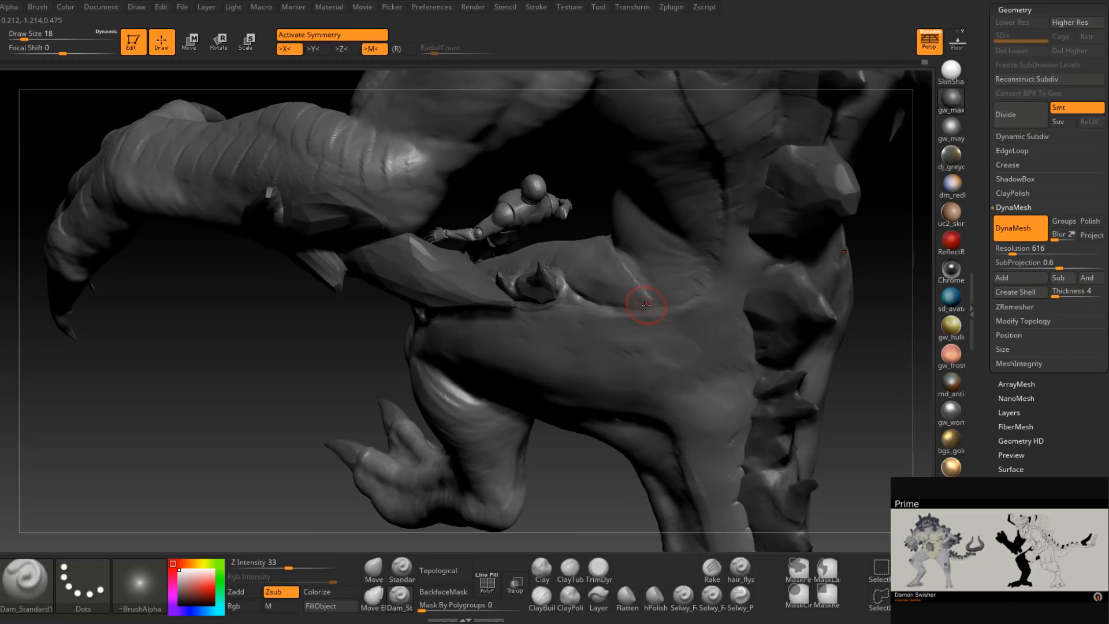
pyautogui.moveTo(646, 304)
pyautogui.mouseDown(button='right')
pyautogui.moveTo(458, 297)
pyautogui.moveTo(622, 305)
pyautogui.mouseUp(button='right')
pyautogui.press('space')
pyautogui.moveTo(622, 305); pyautogui.dragTo(618, 305)
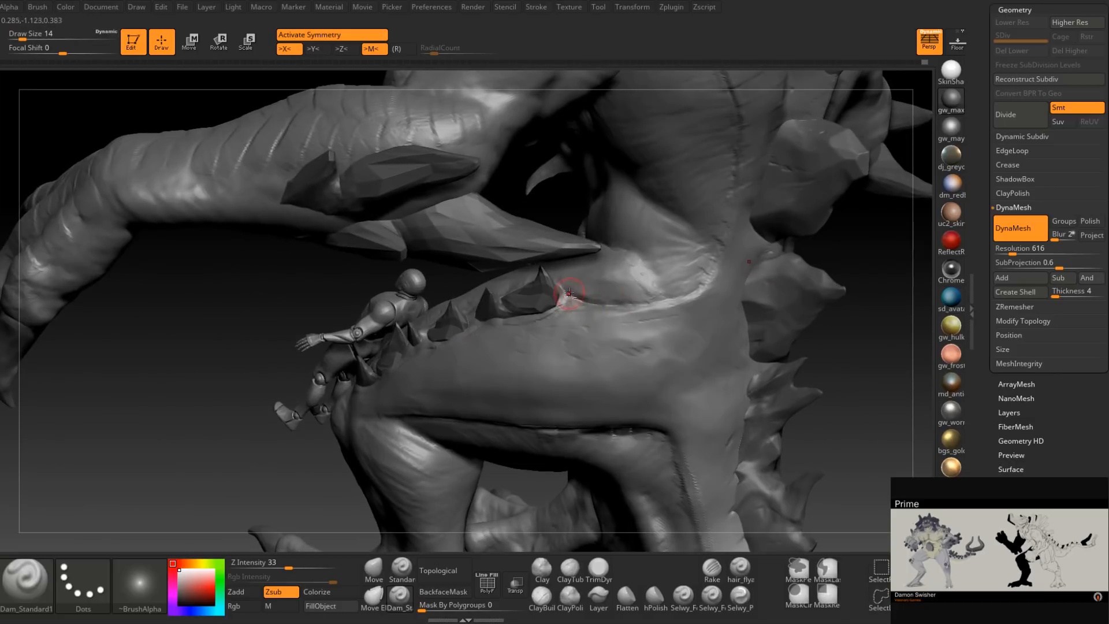
pyautogui.moveTo(574, 308); pyautogui.dragTo(601, 297, button='right')
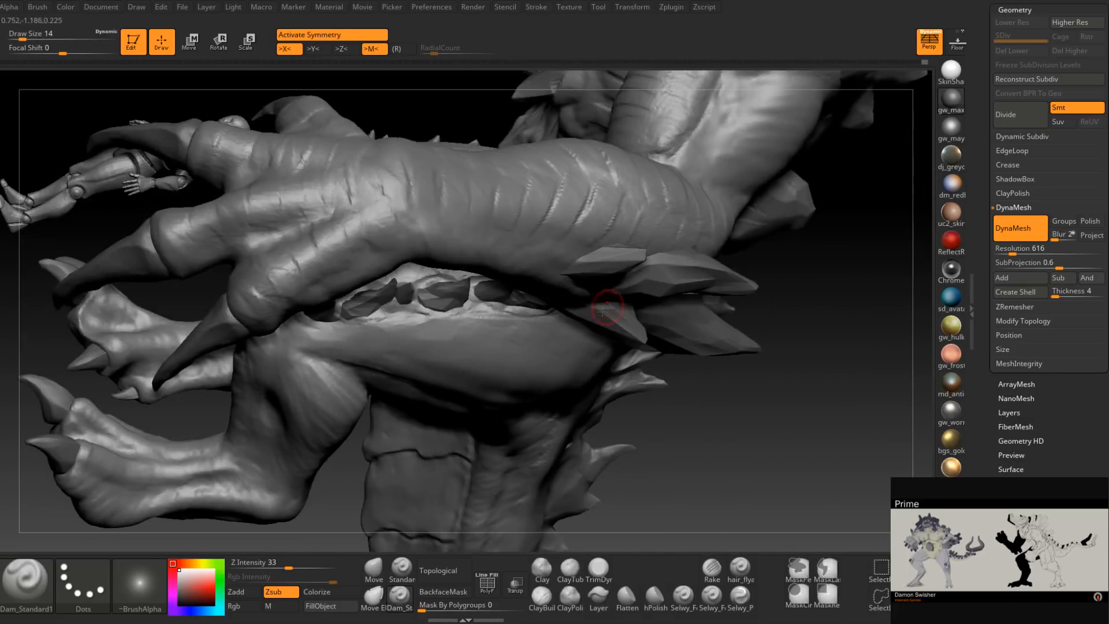
# Deepen the crease running from the thigh spikes up around the hip to the waist with Dam_Standard.
pyautogui.moveTo(525, 366)
pyautogui.mouseDown(button='right')
pyautogui.moveTo(525, 329)
pyautogui.moveTo(530, 370)
pyautogui.moveTo(617, 167)
pyautogui.moveTo(607, 228)
pyautogui.mouseUp(button='right')
pyautogui.moveTo(595, 174)
pyautogui.mouseDown(button='right')
pyautogui.moveTo(673, 202)
pyautogui.moveTo(545, 247)
pyautogui.mouseUp(button='right')
pyautogui.moveTo(545, 247)
pyautogui.mouseDown()
pyautogui.moveTo(633, 225)
pyautogui.moveTo(623, 231)
pyautogui.mouseUp()
pyautogui.moveTo(623, 231); pyautogui.dragTo(595, 235, button='right')
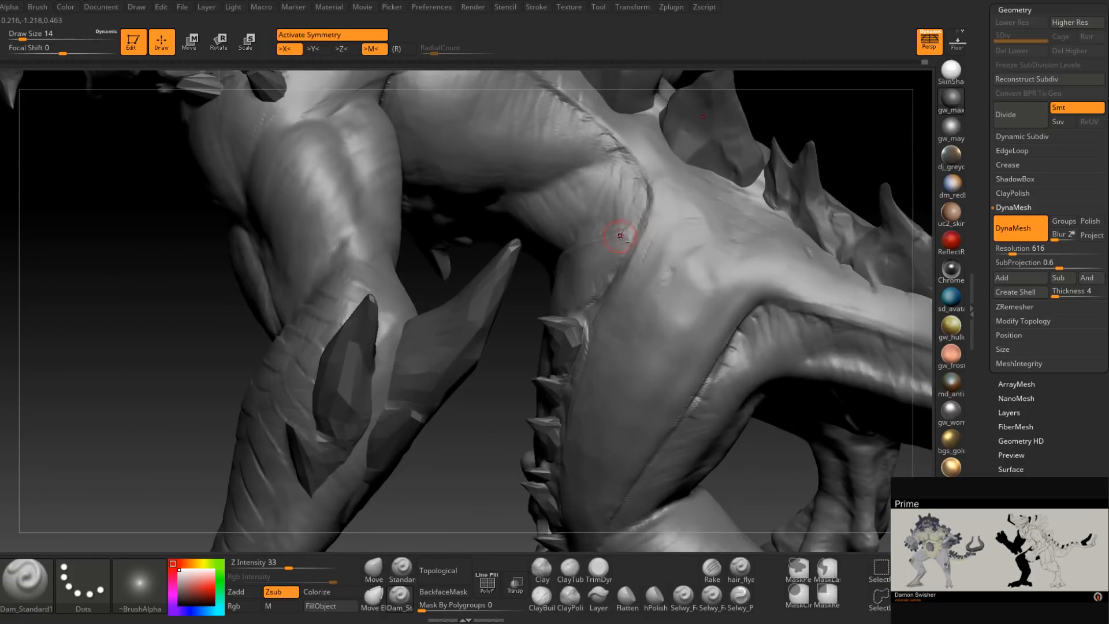
# Flatten the surface beside the hip crease with TrimDynamic at draw size 14.
pyautogui.click(598, 569)
pyautogui.moveTo(609, 305); pyautogui.dragTo(623, 236, button='right')
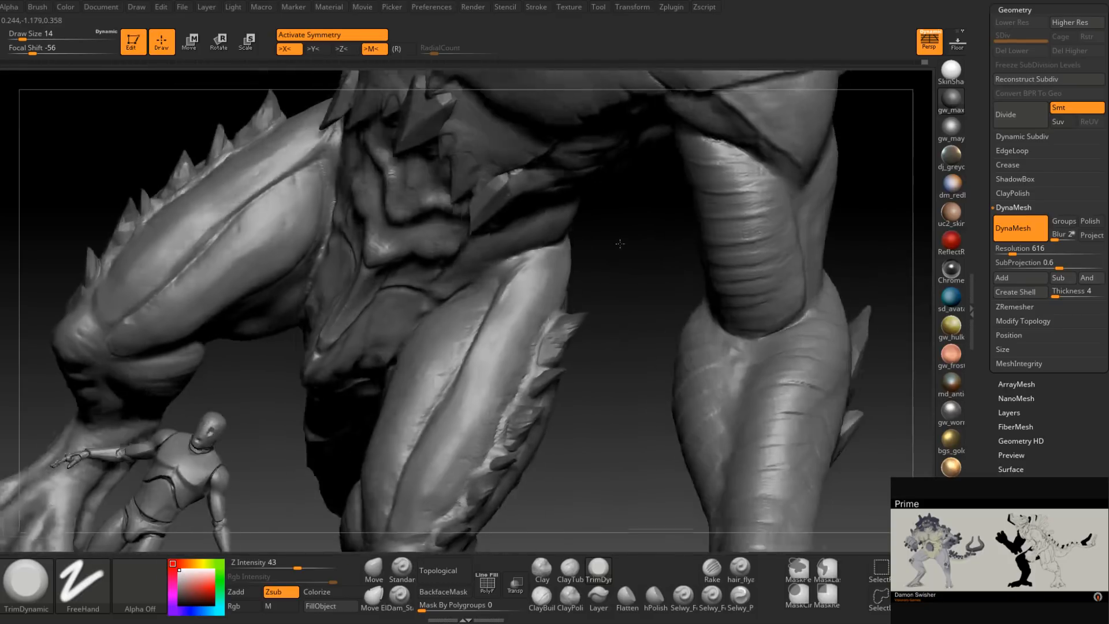
pyautogui.moveTo(619, 243)
pyautogui.mouseDown(button='right')
pyautogui.moveTo(557, 247)
pyautogui.moveTo(537, 370)
pyautogui.moveTo(540, 318)
pyautogui.moveTo(544, 364)
pyautogui.moveTo(486, 398)
pyautogui.moveTo(517, 422)
pyautogui.moveTo(513, 354)
pyautogui.moveTo(508, 444)
pyautogui.mouseUp(button='right')
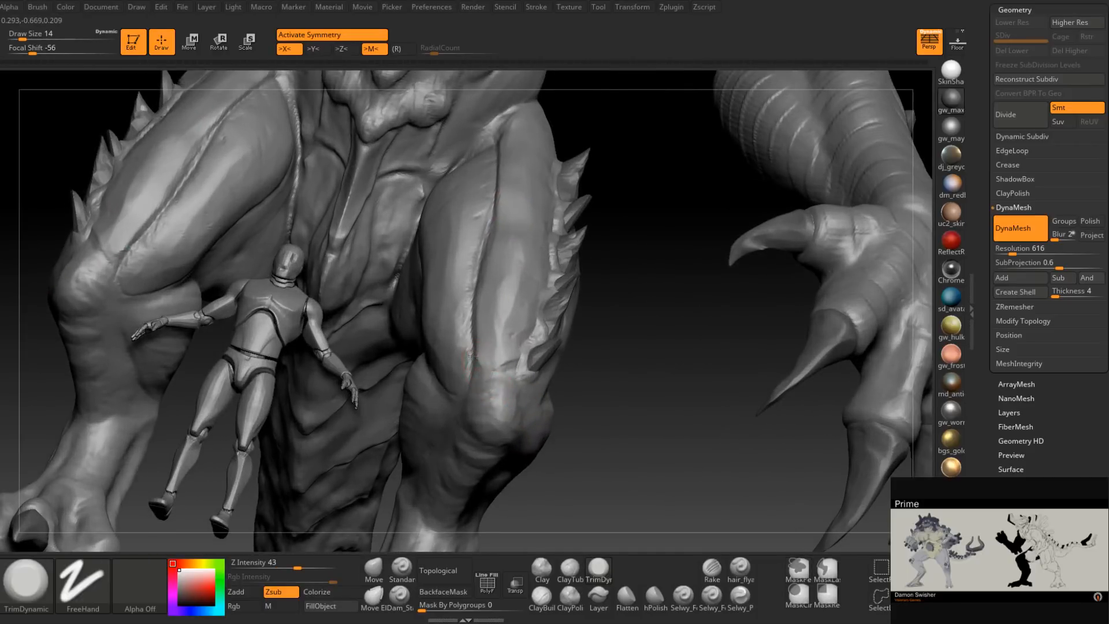
# Carve the lower end of the front thigh plane around the top of the knee with Dam_Standard at draw size 14.
pyautogui.click(400, 597)
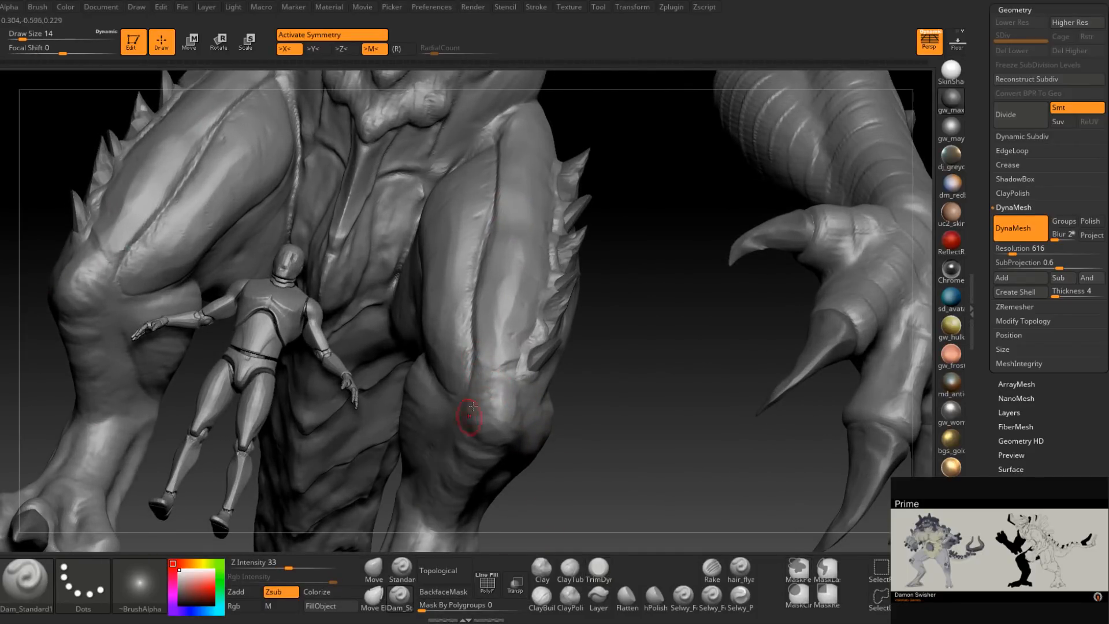
pyautogui.moveTo(479, 365); pyautogui.dragTo(501, 377)
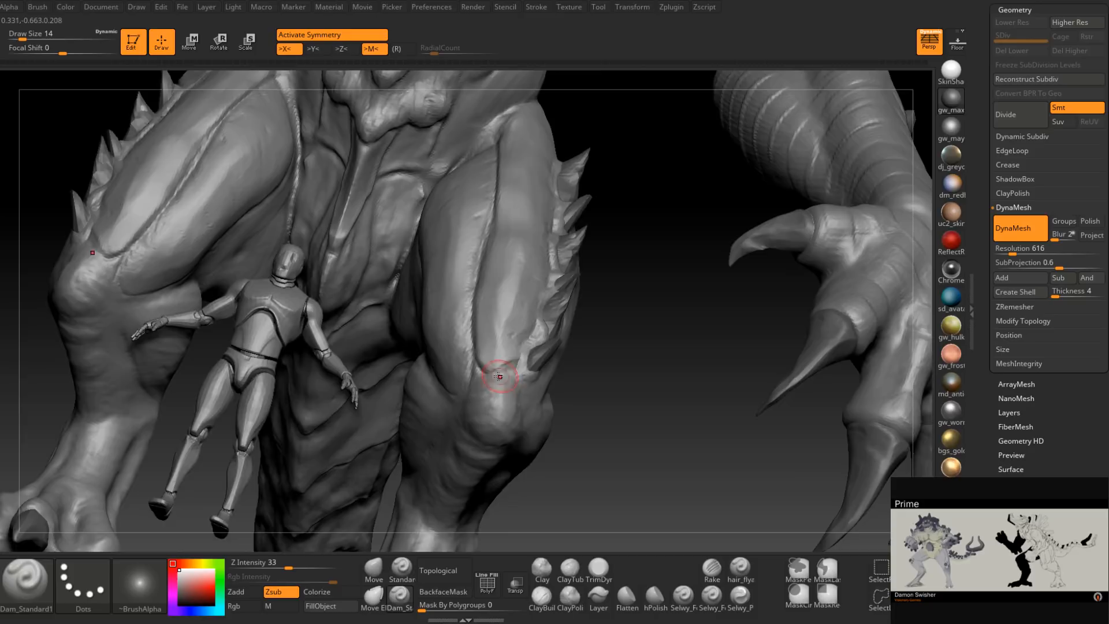
pyautogui.moveTo(501, 377); pyautogui.dragTo(523, 379, button='right')
pyautogui.moveTo(482, 373); pyautogui.dragTo(509, 371)
pyautogui.moveTo(511, 364)
pyautogui.mouseDown(button='right')
pyautogui.moveTo(498, 375)
pyautogui.moveTo(515, 374)
pyautogui.moveTo(542, 440)
pyautogui.mouseUp(button='right')
# Build up the outer side of the knee below the lowest thigh spike with ClayBuildup at draw size 23.
pyautogui.click(541, 595)
pyautogui.moveTo(528, 525)
pyautogui.mouseDown(button='right')
pyautogui.moveTo(487, 377)
pyautogui.moveTo(467, 422)
pyautogui.moveTo(486, 427)
pyautogui.moveTo(508, 391)
pyautogui.moveTo(498, 374)
pyautogui.moveTo(514, 379)
pyautogui.mouseUp(button='right')
pyautogui.press('space')
pyautogui.moveTo(525, 378); pyautogui.dragTo(529, 379)
pyautogui.moveTo(514, 382)
pyautogui.mouseDown(button='right')
pyautogui.moveTo(567, 384)
pyautogui.moveTo(579, 365)
pyautogui.mouseUp(button='right')
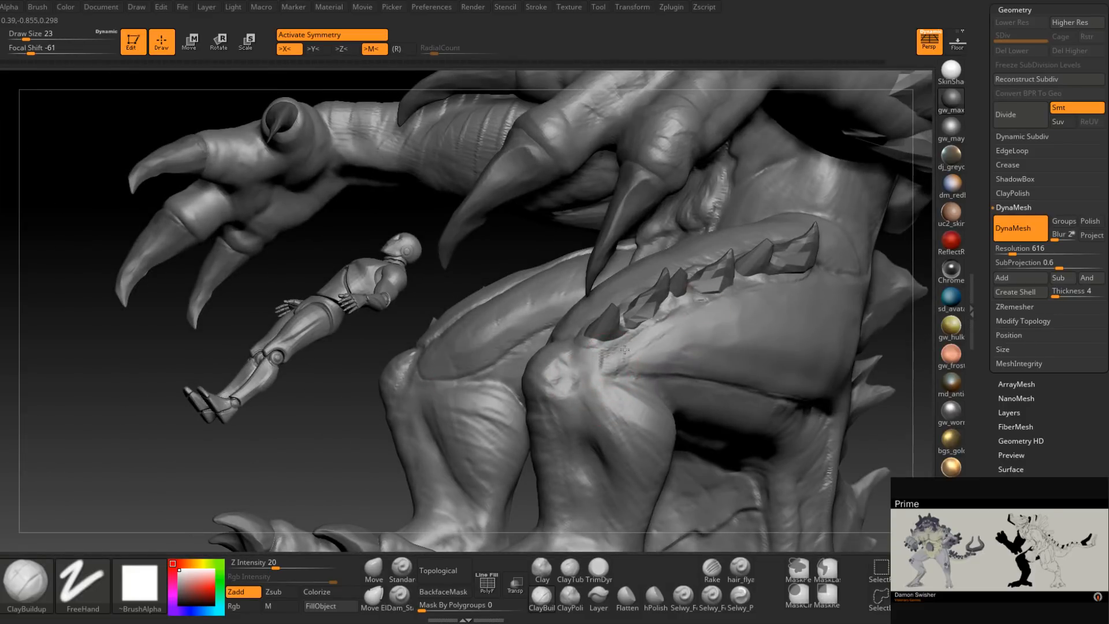
pyautogui.moveTo(674, 386)
pyautogui.mouseDown(button='right')
pyautogui.moveTo(647, 399)
pyautogui.moveTo(677, 392)
pyautogui.mouseUp(button='right')
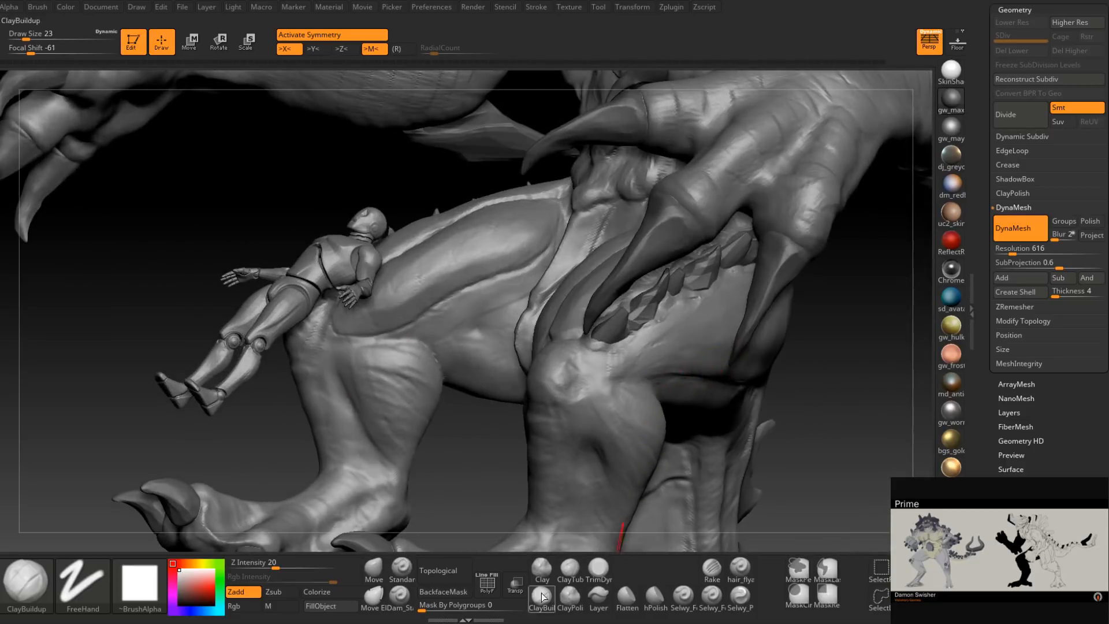
# Cut a short crease between the outer knee and the thigh with Dam_Standard at draw size 14.
pyautogui.click(402, 597)
pyautogui.moveTo(590, 373)
pyautogui.mouseDown(button='right')
pyautogui.moveTo(569, 405)
pyautogui.moveTo(581, 448)
pyautogui.mouseUp(button='right')
pyautogui.press('space')
pyautogui.moveTo(616, 367)
pyautogui.mouseDown()
pyautogui.moveTo(650, 332)
pyautogui.moveTo(613, 364)
pyautogui.mouseUp()
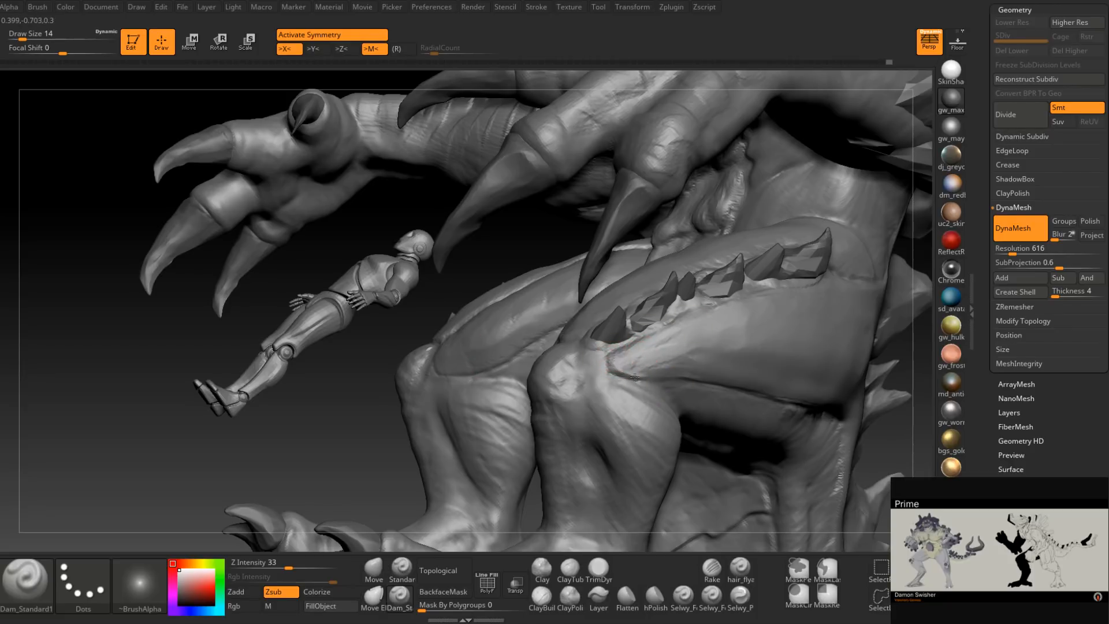
# Flatten the surface between the outer knee and the lowest thigh spikes with TrimDynamic at draw size 14.
pyautogui.click(598, 567)
pyautogui.moveTo(668, 361); pyautogui.dragTo(673, 330)
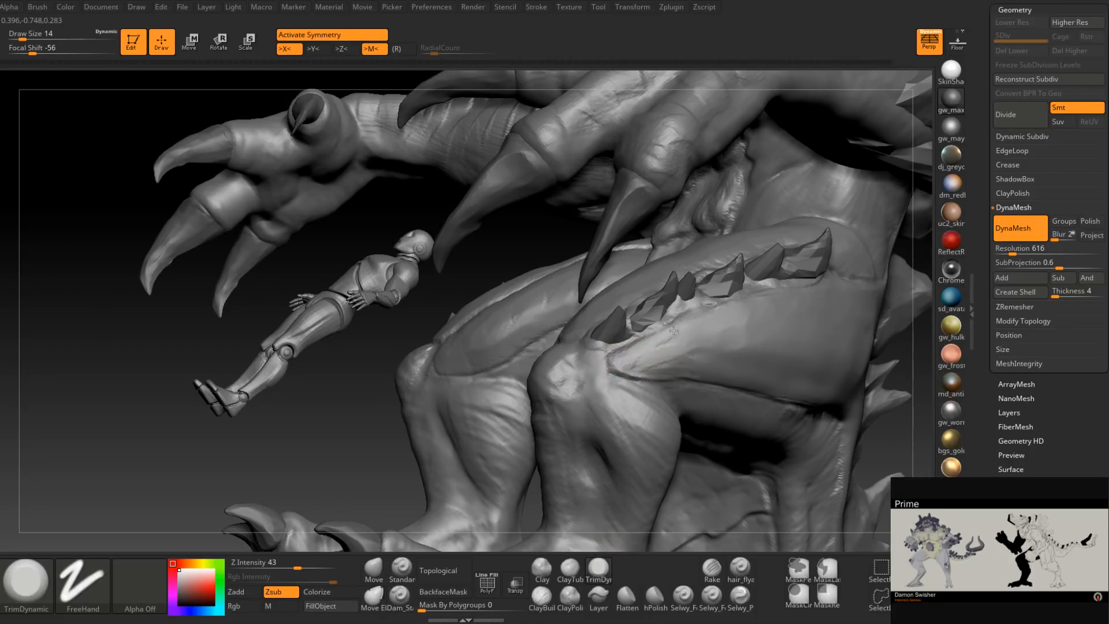
pyautogui.moveTo(635, 368); pyautogui.dragTo(681, 354)
pyautogui.moveTo(726, 364)
pyautogui.keyDown('ctrl'); pyautogui.mouseDown(button='right')
pyautogui.moveTo(687, 323)
pyautogui.moveTo(739, 329)
pyautogui.moveTo(687, 382)
pyautogui.moveTo(673, 335)
pyautogui.moveTo(647, 349)
pyautogui.moveTo(668, 364)
pyautogui.moveTo(590, 462)
pyautogui.mouseUp(button='right'); pyautogui.keyUp('ctrl')
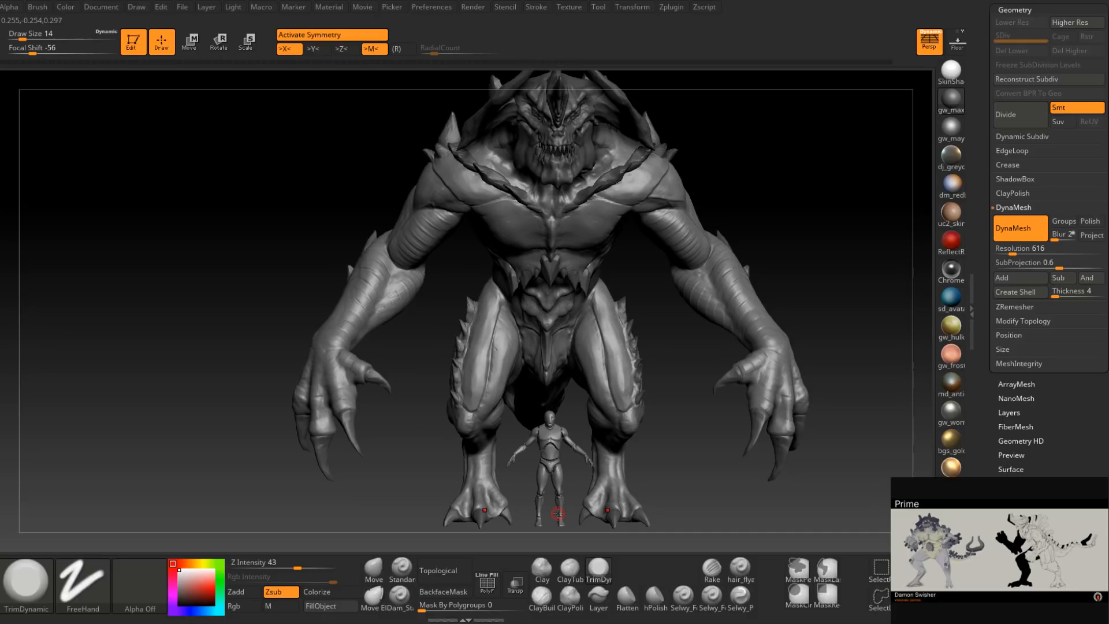
# Build up the biceps over its horizontal wrinkles with ClayBuildup at draw size 23.
pyautogui.moveTo(517, 293)
pyautogui.mouseDown(button='right')
pyautogui.moveTo(604, 282)
pyautogui.moveTo(662, 328)
pyautogui.moveTo(569, 347)
pyautogui.moveTo(514, 395)
pyautogui.moveTo(623, 389)
pyautogui.moveTo(596, 354)
pyautogui.moveTo(649, 372)
pyautogui.moveTo(613, 356)
pyautogui.moveTo(622, 340)
pyautogui.moveTo(564, 372)
pyautogui.moveTo(588, 349)
pyautogui.mouseUp(button='right')
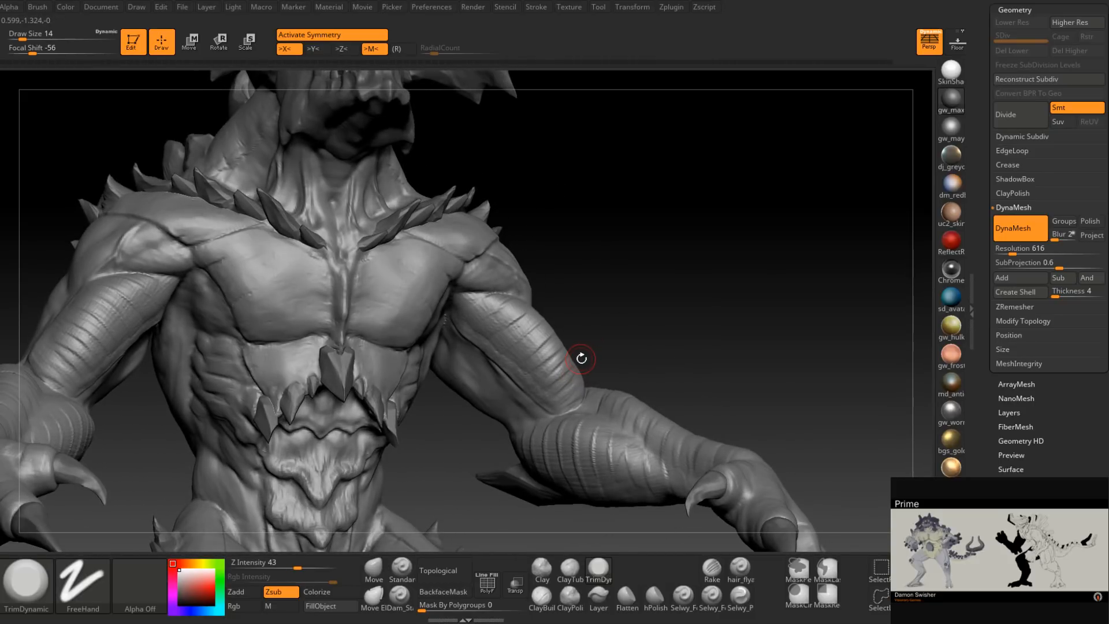
pyautogui.moveTo(581, 360)
pyautogui.mouseDown(button='right')
pyautogui.moveTo(576, 369)
pyautogui.moveTo(569, 359)
pyautogui.moveTo(492, 466)
pyautogui.mouseUp(button='right')
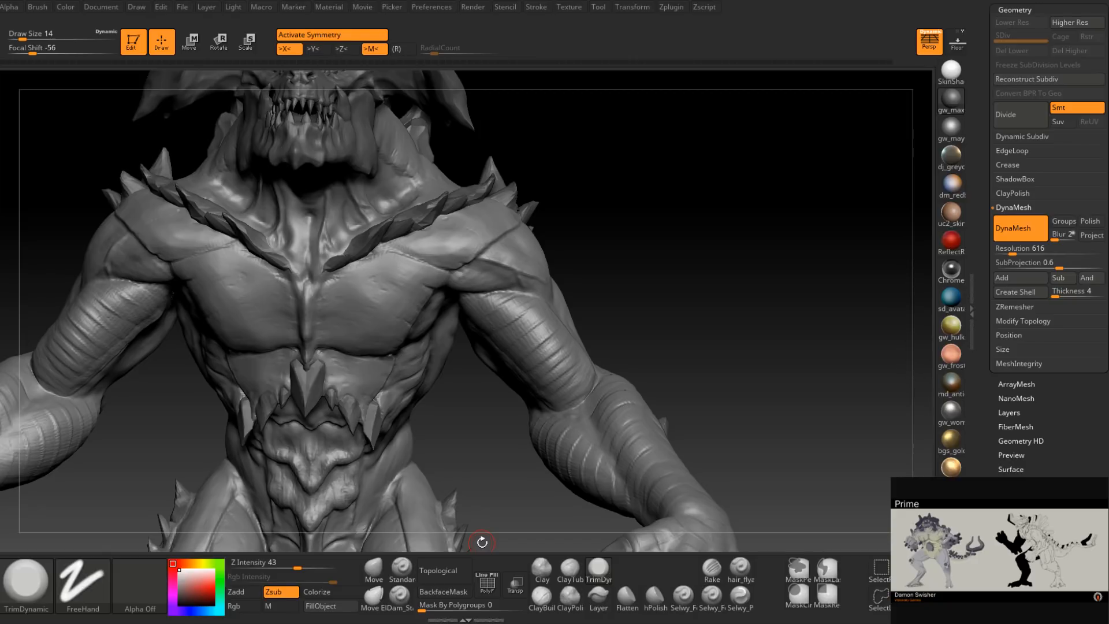
pyautogui.click(542, 597)
pyautogui.moveTo(532, 331)
pyautogui.mouseDown(button='right')
pyautogui.moveTo(557, 317)
pyautogui.moveTo(513, 341)
pyautogui.moveTo(519, 333)
pyautogui.mouseUp(button='right')
pyautogui.press('space')
pyautogui.moveTo(521, 330); pyautogui.dragTo(528, 331)
pyautogui.moveTo(549, 344)
pyautogui.mouseDown(button='right')
pyautogui.moveTo(537, 349)
pyautogui.moveTo(549, 334)
pyautogui.moveTo(558, 363)
pyautogui.mouseUp(button='right')
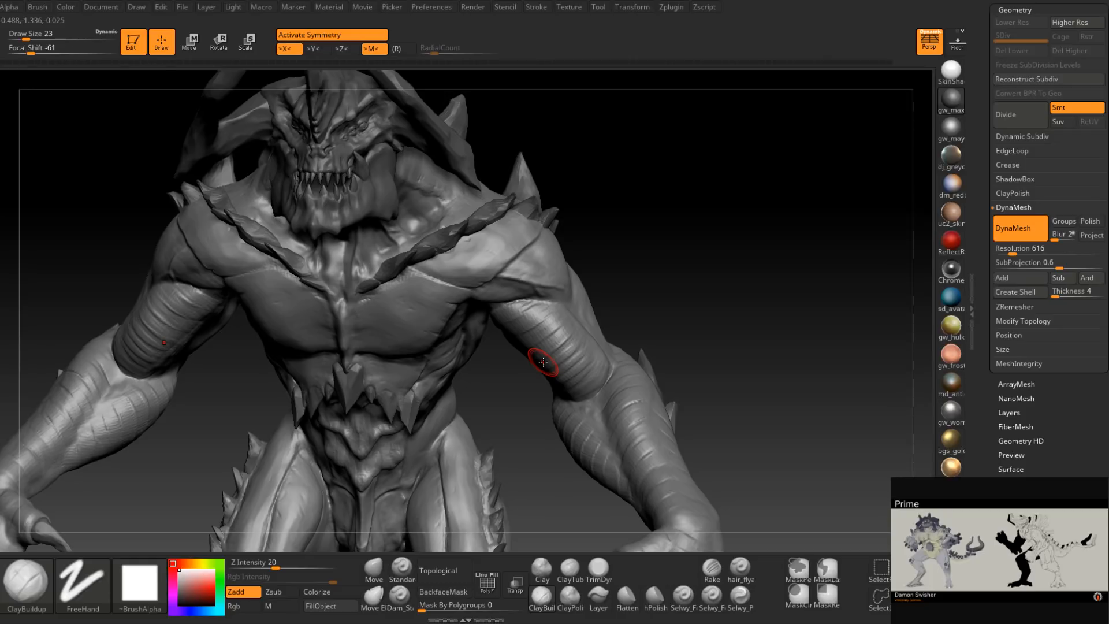
pyautogui.keyDown('ctrl'); pyautogui.moveTo(543, 362); pyautogui.dragTo(566, 373, button='right'); pyautogui.keyUp('ctrl')
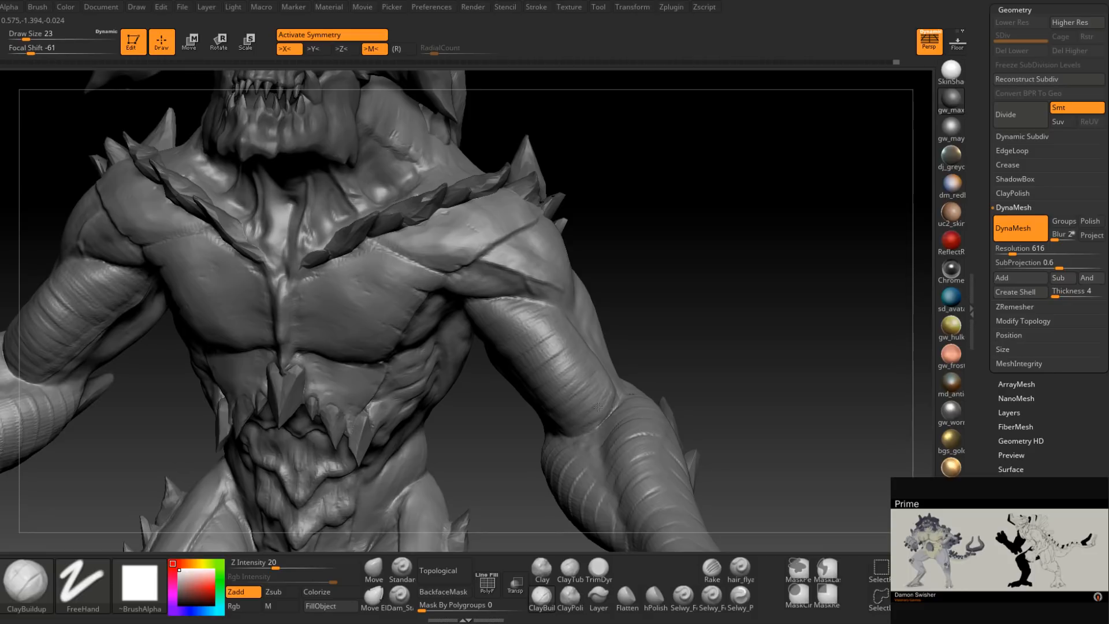
pyautogui.moveTo(587, 414); pyautogui.dragTo(583, 416, button='right')
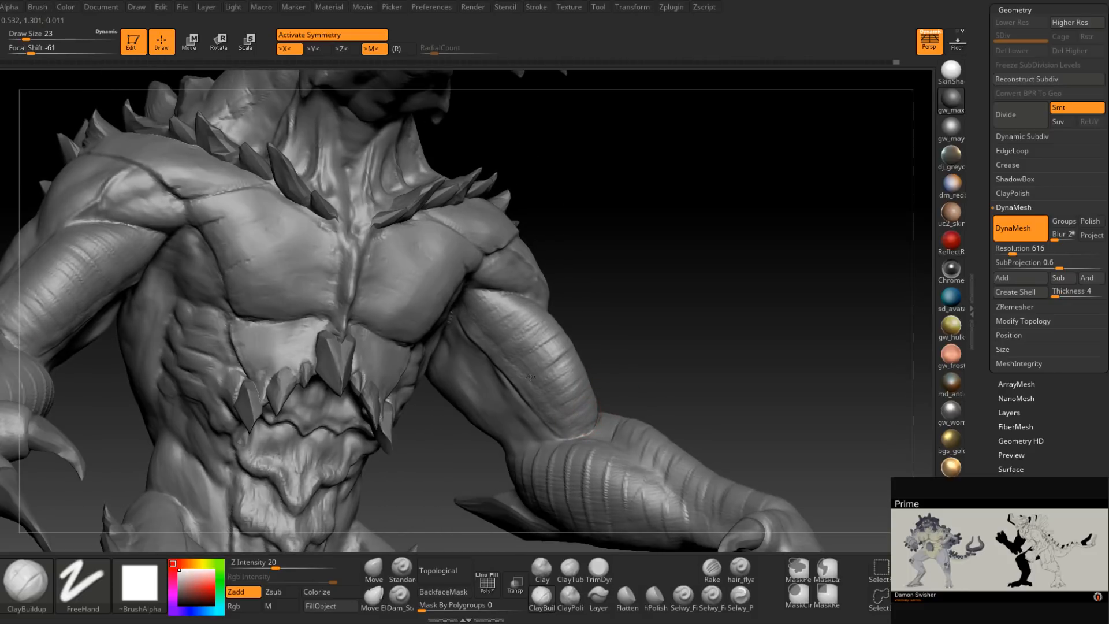
# Add clay along the inner edge of the biceps near the armpit at draw size 14, and save the project.
pyautogui.moveTo(515, 344)
pyautogui.mouseDown(button='right')
pyautogui.moveTo(495, 307)
pyautogui.moveTo(483, 315)
pyautogui.mouseUp(button='right')
pyautogui.press('space')
pyautogui.moveTo(482, 315); pyautogui.dragTo(475, 316)
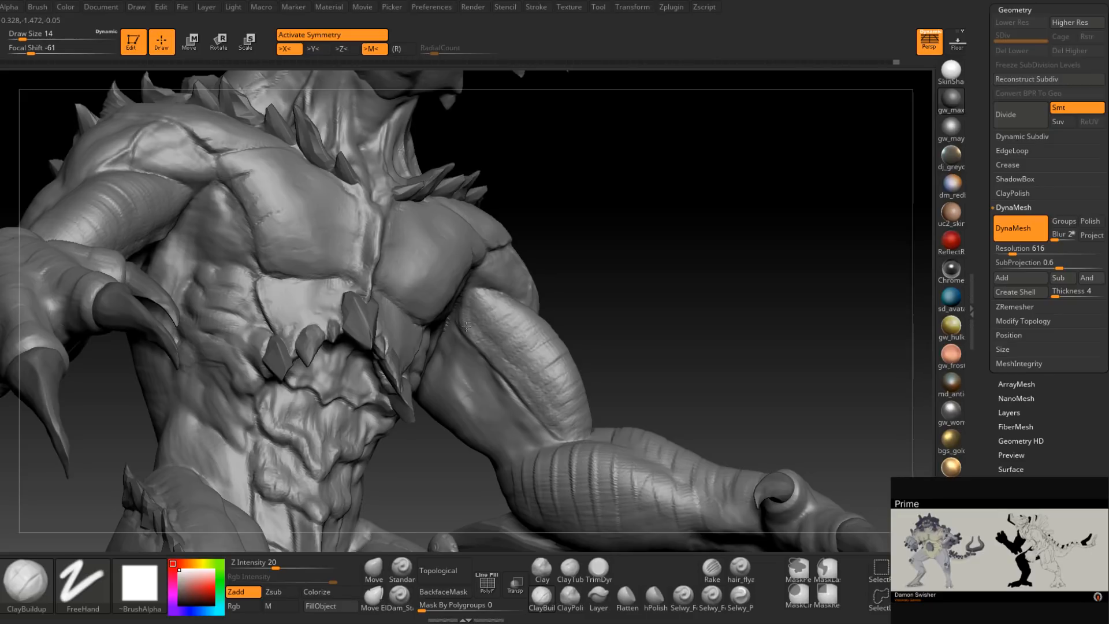
pyautogui.press('9')
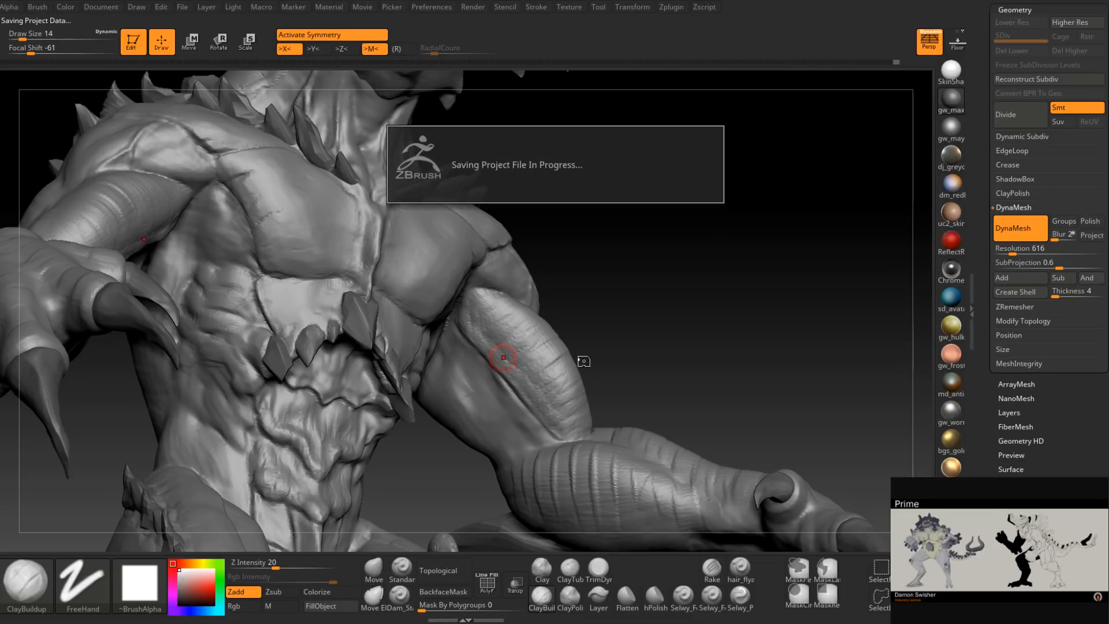
# Smooth down the biceps surface from the shoulder to the elbow with TrimDynamic at draw size 20.
pyautogui.moveTo(560, 375)
pyautogui.mouseDown(button='right')
pyautogui.moveTo(550, 397)
pyautogui.moveTo(585, 343)
pyautogui.moveTo(613, 358)
pyautogui.moveTo(621, 349)
pyautogui.mouseUp(button='right')
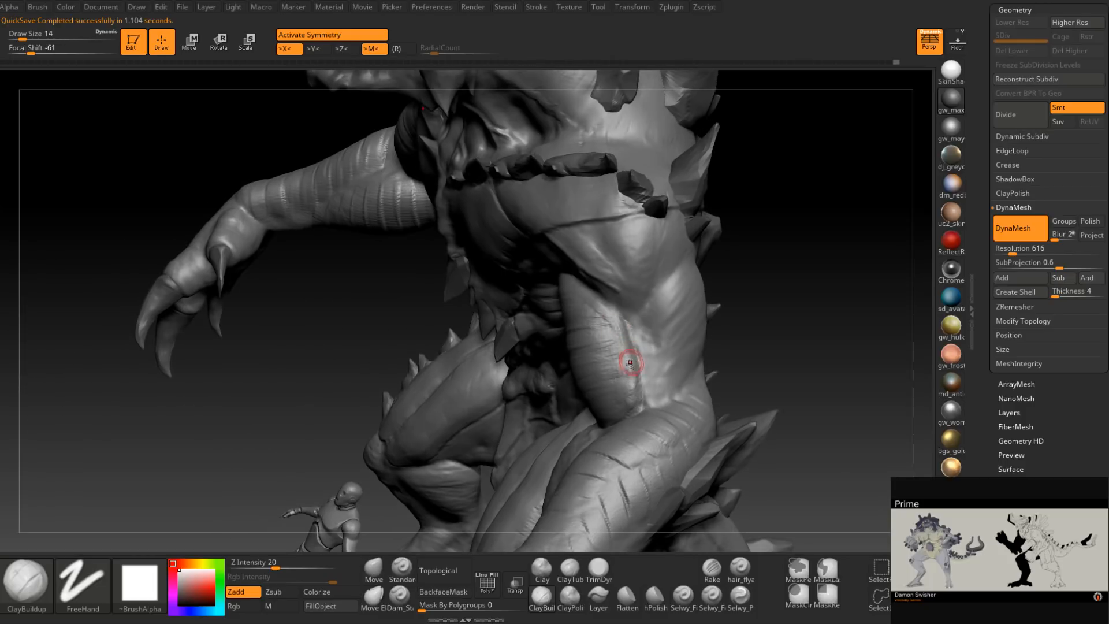
pyautogui.click(598, 569)
pyautogui.moveTo(621, 387); pyautogui.dragTo(658, 386, button='right')
pyautogui.press('space')
pyautogui.moveTo(621, 384); pyautogui.dragTo(624, 384)
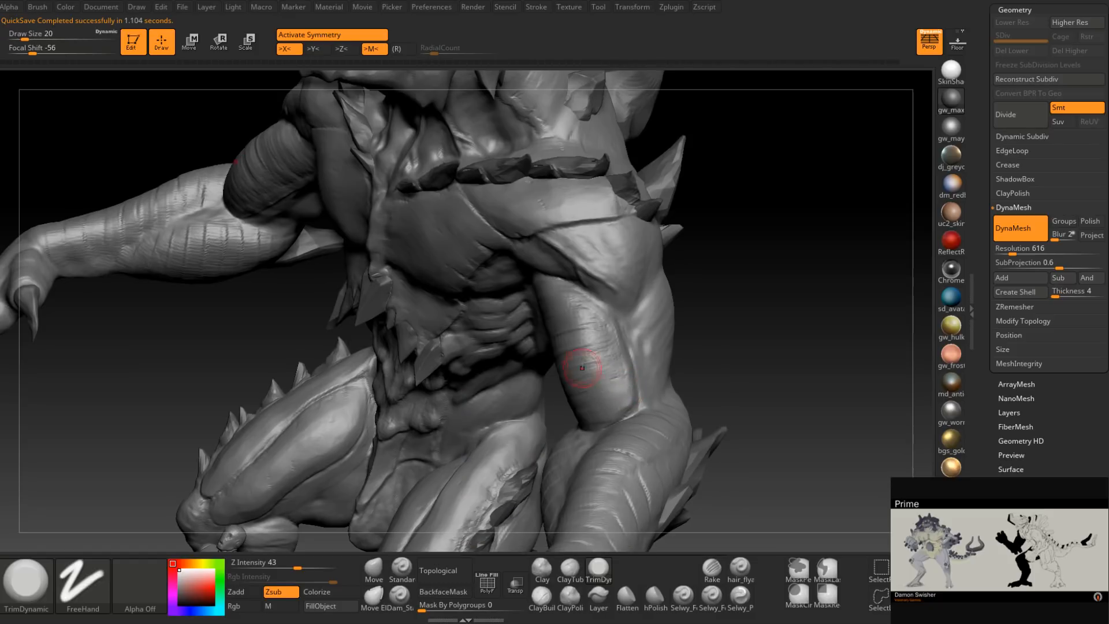
pyautogui.moveTo(595, 334)
pyautogui.mouseDown(button='right')
pyautogui.moveTo(617, 340)
pyautogui.moveTo(584, 379)
pyautogui.mouseUp(button='right')
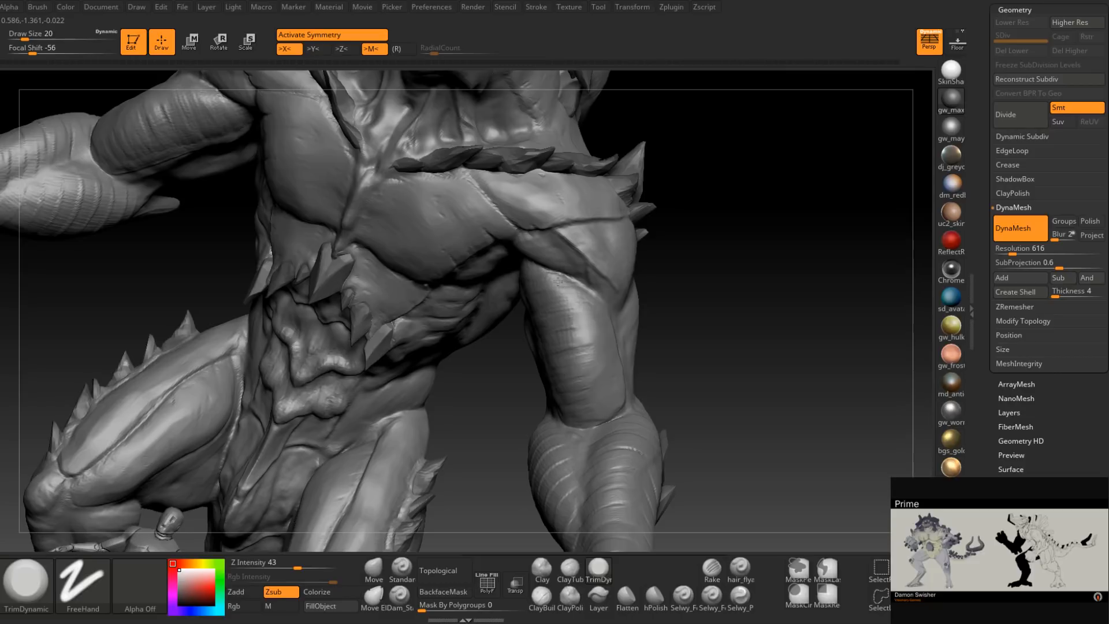
pyautogui.moveTo(557, 299); pyautogui.dragTo(567, 295, button='right')
pyautogui.moveTo(514, 265); pyautogui.dragTo(498, 287, button='right')
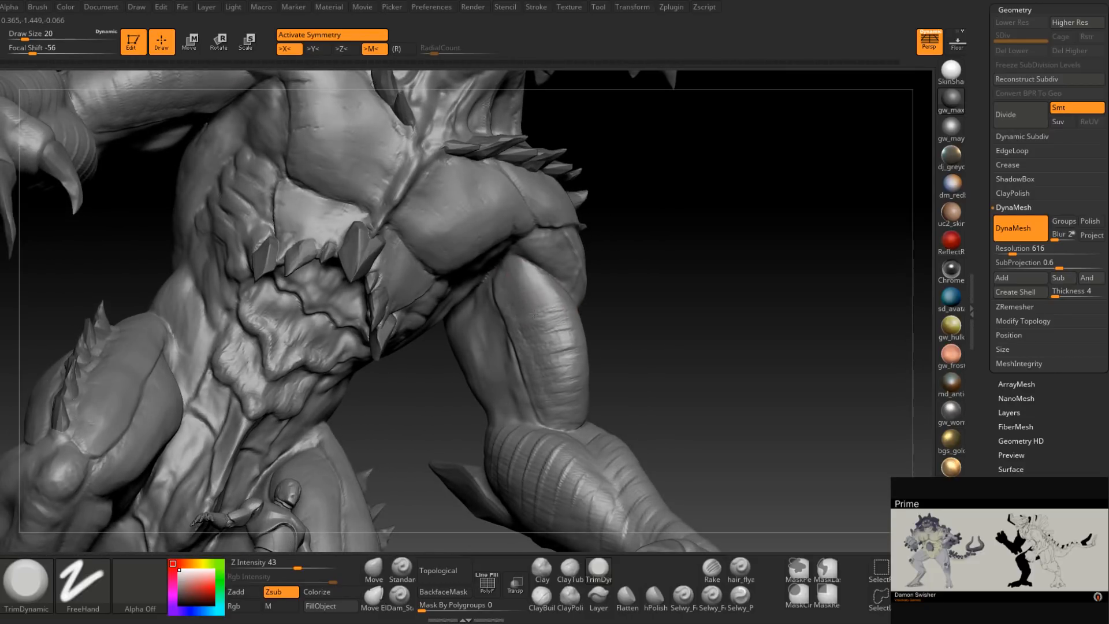
pyautogui.moveTo(541, 316)
pyautogui.mouseDown(button='right')
pyautogui.moveTo(590, 342)
pyautogui.moveTo(563, 402)
pyautogui.moveTo(580, 392)
pyautogui.mouseUp(button='right')
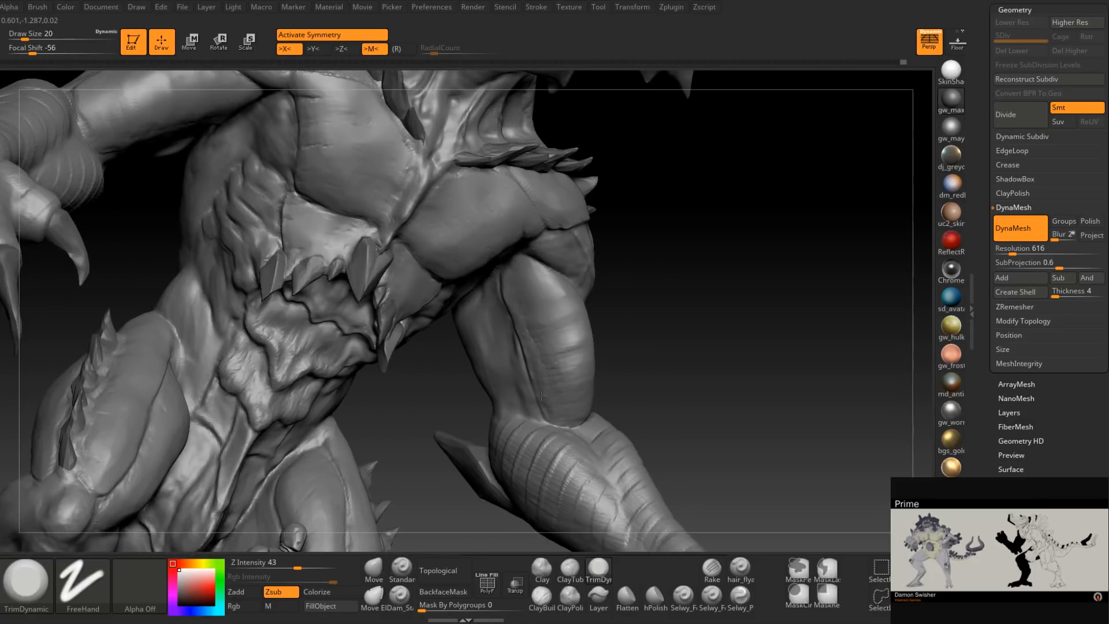
# Carve creases along the outer and inner edges of the biceps with Dam_Standard at draw size 13.
pyautogui.moveTo(556, 314)
pyautogui.mouseDown(button='right')
pyautogui.moveTo(588, 296)
pyautogui.moveTo(536, 365)
pyautogui.moveTo(557, 384)
pyautogui.moveTo(606, 360)
pyautogui.moveTo(636, 311)
pyautogui.moveTo(617, 396)
pyautogui.moveTo(632, 347)
pyautogui.mouseUp(button='right')
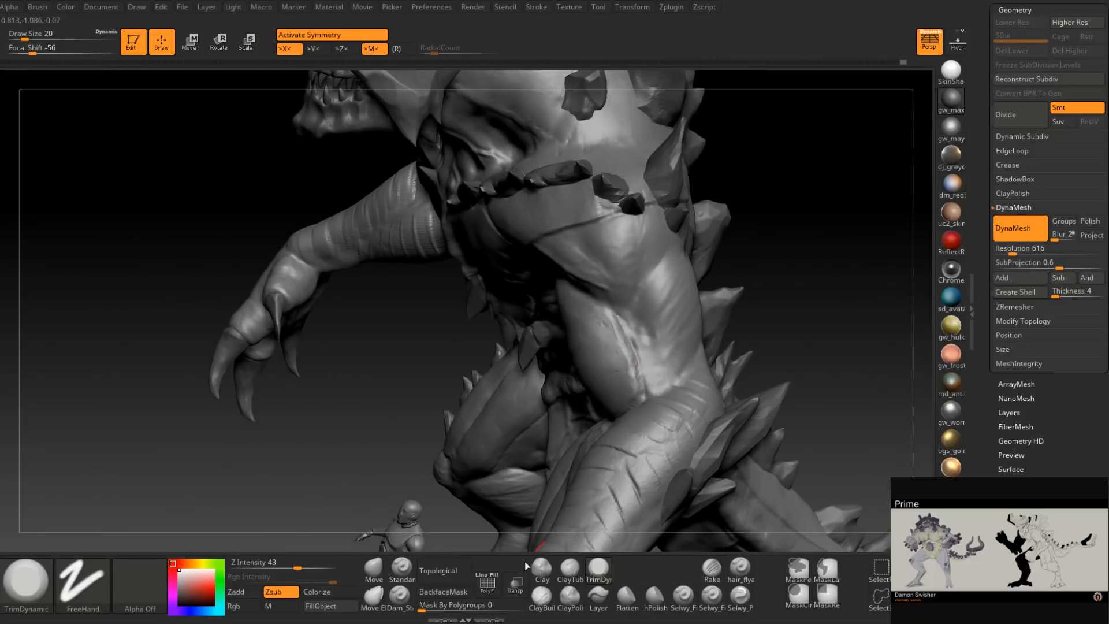
pyautogui.click(399, 595)
pyautogui.moveTo(602, 323); pyautogui.dragTo(617, 319, button='right')
pyautogui.press('space')
pyautogui.click(618, 317)
pyautogui.moveTo(637, 353); pyautogui.dragTo(646, 393)
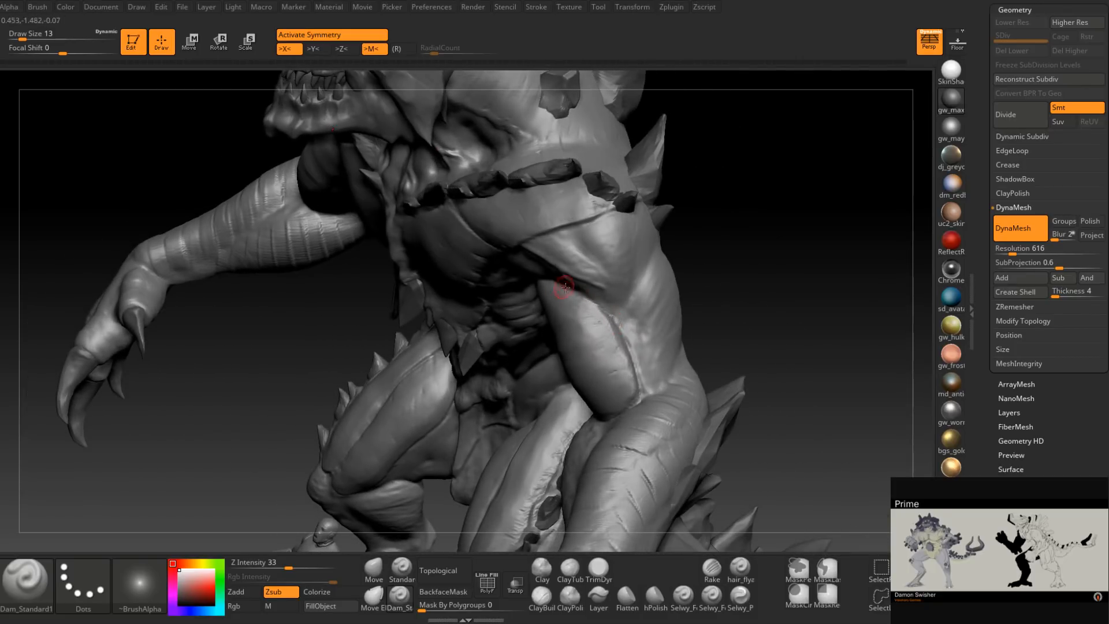
pyautogui.moveTo(563, 287)
pyautogui.mouseDown(button='right')
pyautogui.moveTo(614, 319)
pyautogui.moveTo(558, 278)
pyautogui.mouseUp(button='right')
pyautogui.moveTo(498, 307); pyautogui.dragTo(493, 299, button='right')
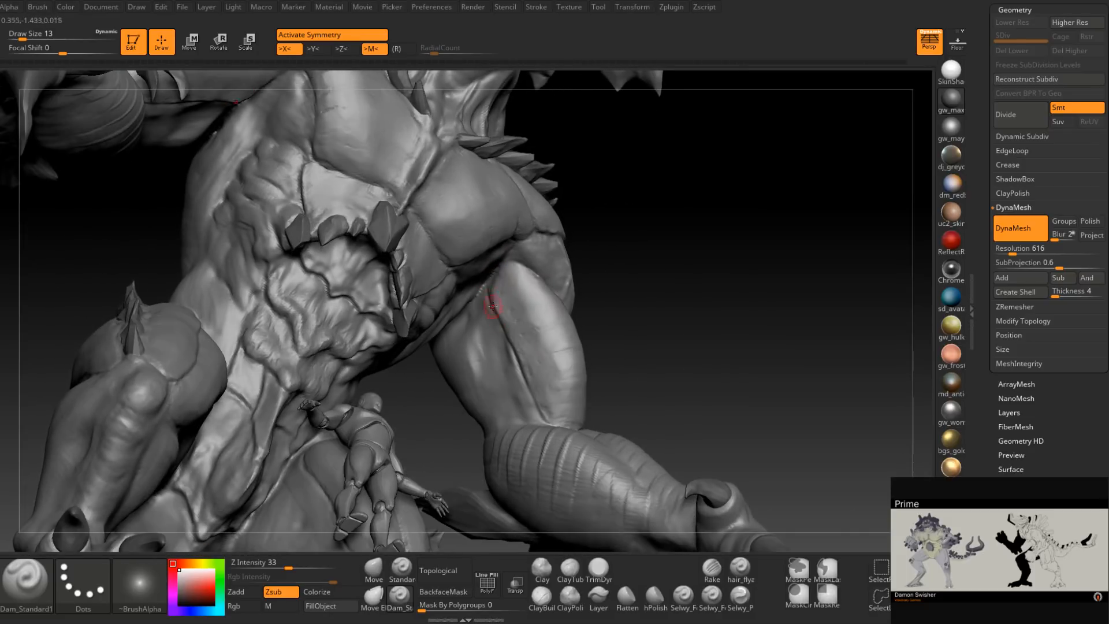
# Cut the groove between the inner and outer forearm muscles from the elbow crook towards the wrist with Dam_Standard.
pyautogui.moveTo(540, 416)
pyautogui.mouseDown(button='right')
pyautogui.moveTo(565, 372)
pyautogui.moveTo(584, 396)
pyautogui.moveTo(612, 372)
pyautogui.moveTo(682, 532)
pyautogui.moveTo(648, 529)
pyautogui.moveTo(530, 376)
pyautogui.moveTo(564, 321)
pyautogui.mouseUp(button='right')
pyautogui.moveTo(511, 353); pyautogui.dragTo(536, 299, button='right')
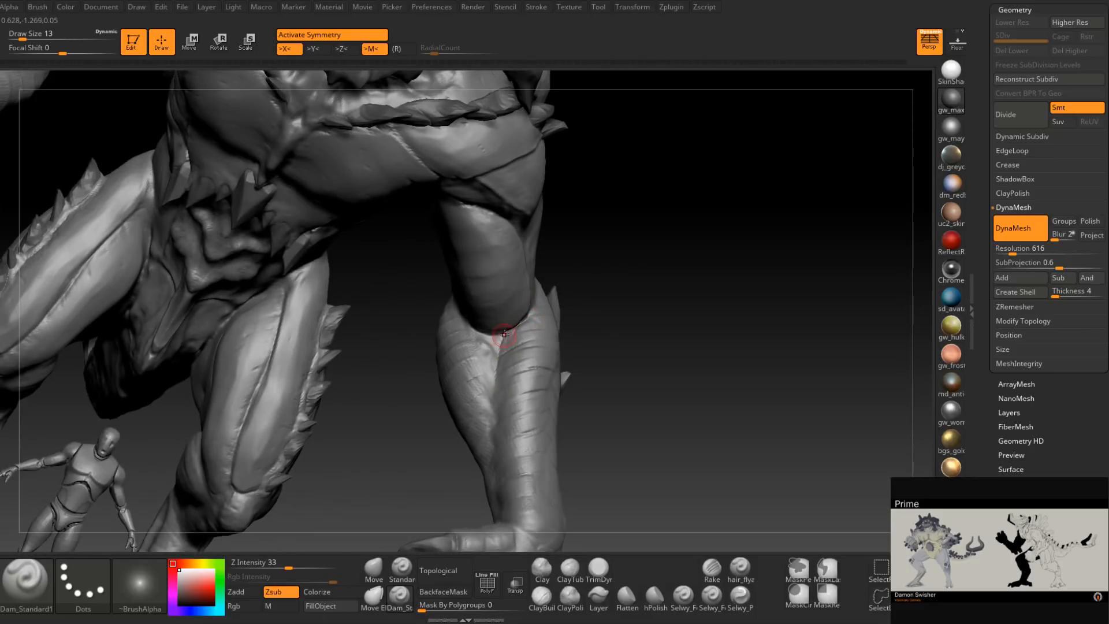
pyautogui.moveTo(495, 419); pyautogui.dragTo(495, 348, button='right')
pyautogui.moveTo(497, 457); pyautogui.dragTo(499, 396, button='right')
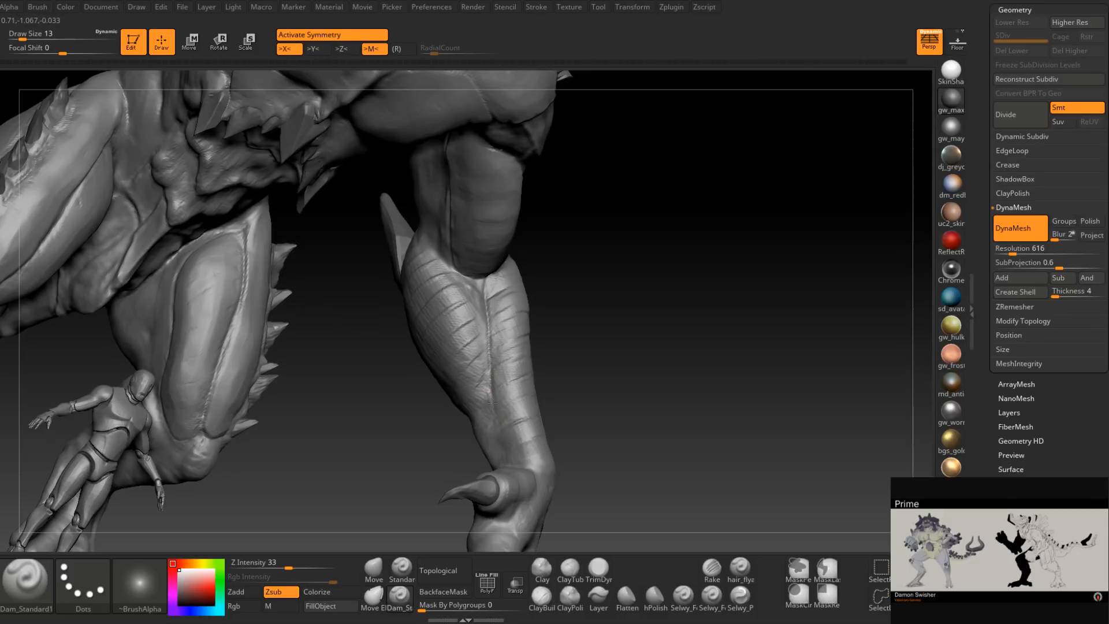
pyautogui.moveTo(503, 452); pyautogui.dragTo(522, 301, button='right')
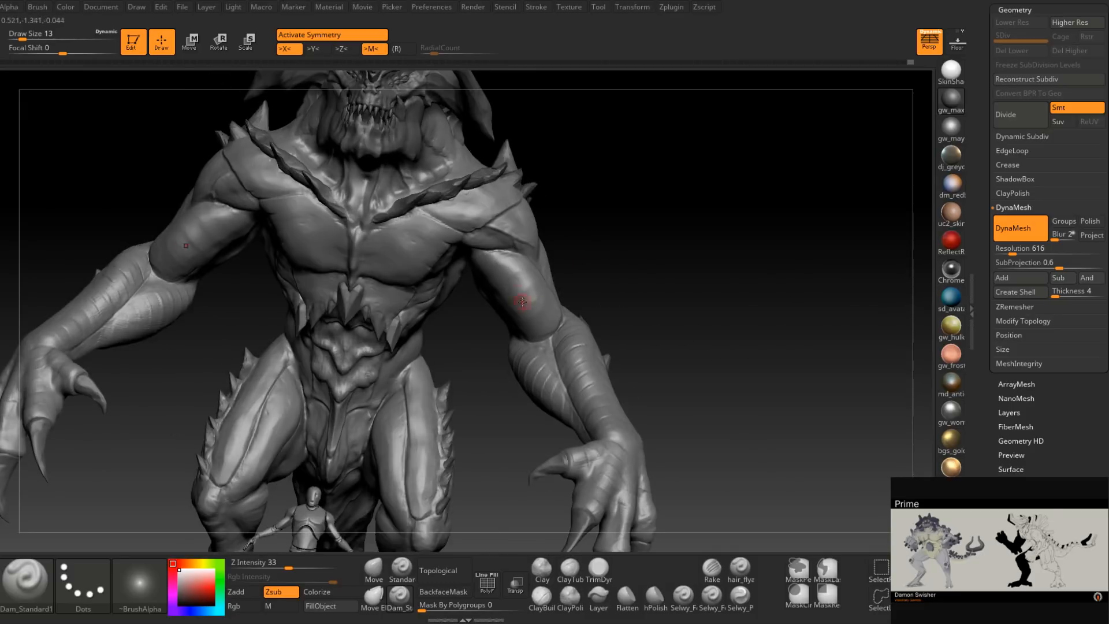
# Carve a long crease down the outer forearm from the elbow towards the wrist with Dam_Standard at draw size 13.
pyautogui.moveTo(491, 356)
pyautogui.mouseDown(button='right')
pyautogui.moveTo(425, 405)
pyautogui.moveTo(430, 365)
pyautogui.mouseUp(button='right')
pyautogui.moveTo(496, 395); pyautogui.dragTo(534, 257, button='right')
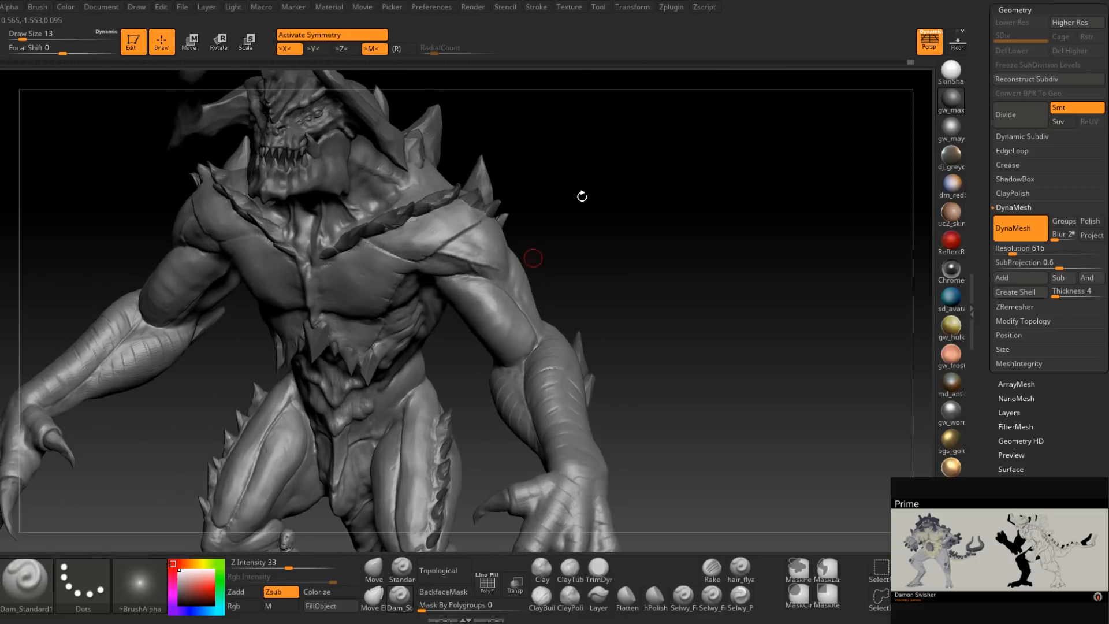
pyautogui.moveTo(570, 346); pyautogui.dragTo(549, 384, button='right')
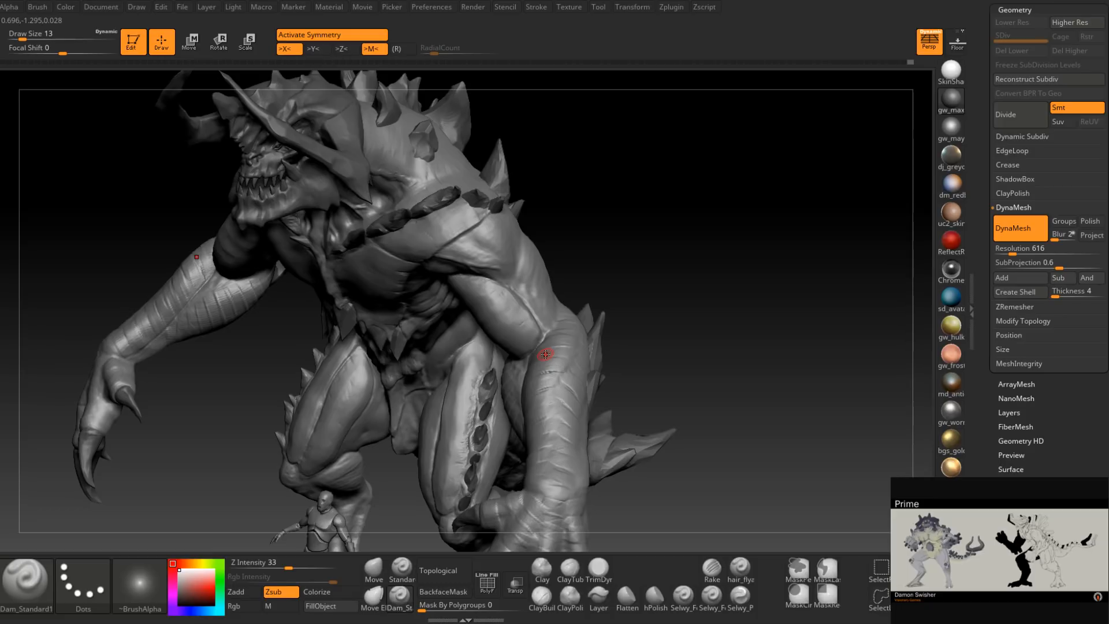
pyautogui.moveTo(546, 354)
pyautogui.mouseDown(button='right')
pyautogui.moveTo(570, 294)
pyautogui.moveTo(593, 309)
pyautogui.moveTo(580, 349)
pyautogui.mouseUp(button='right')
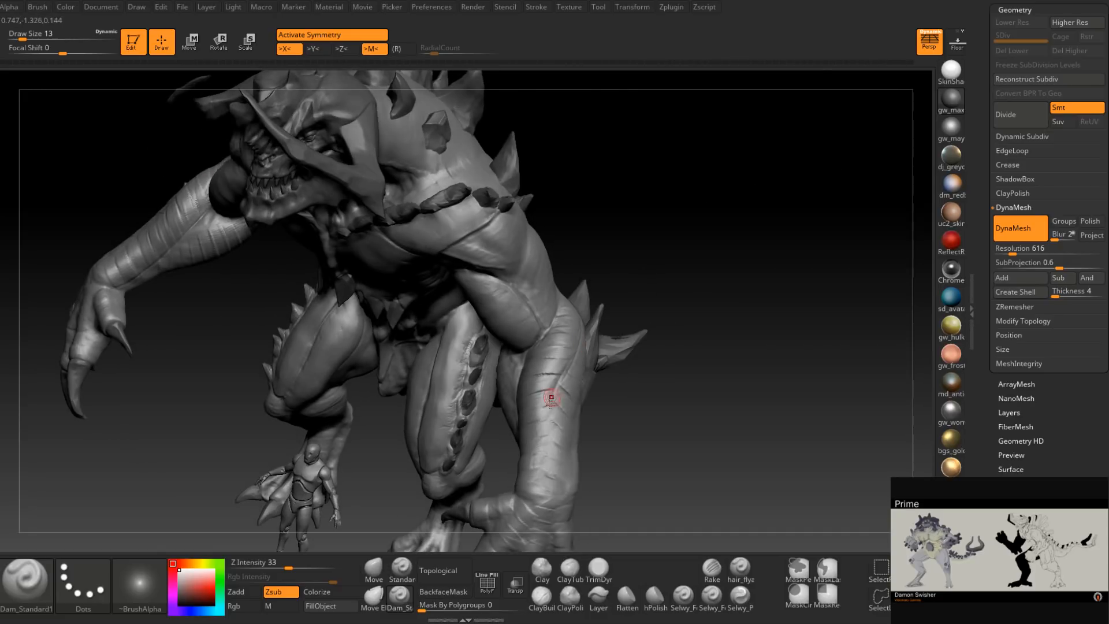
pyautogui.moveTo(545, 420); pyautogui.dragTo(547, 415, button='right')
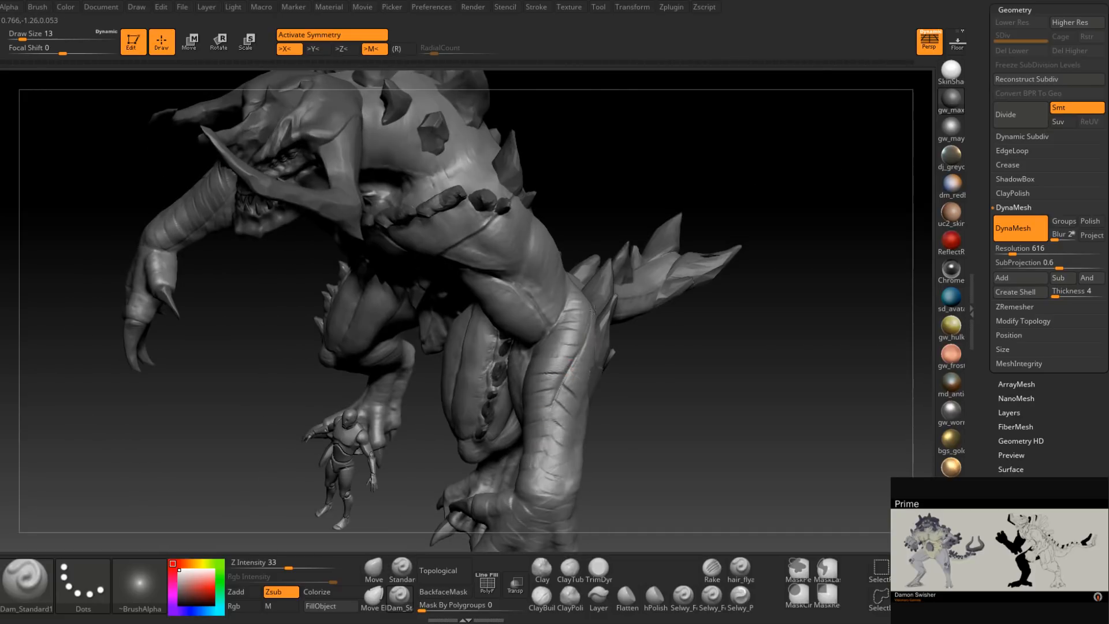
pyautogui.moveTo(532, 478); pyautogui.dragTo(607, 365, button='right')
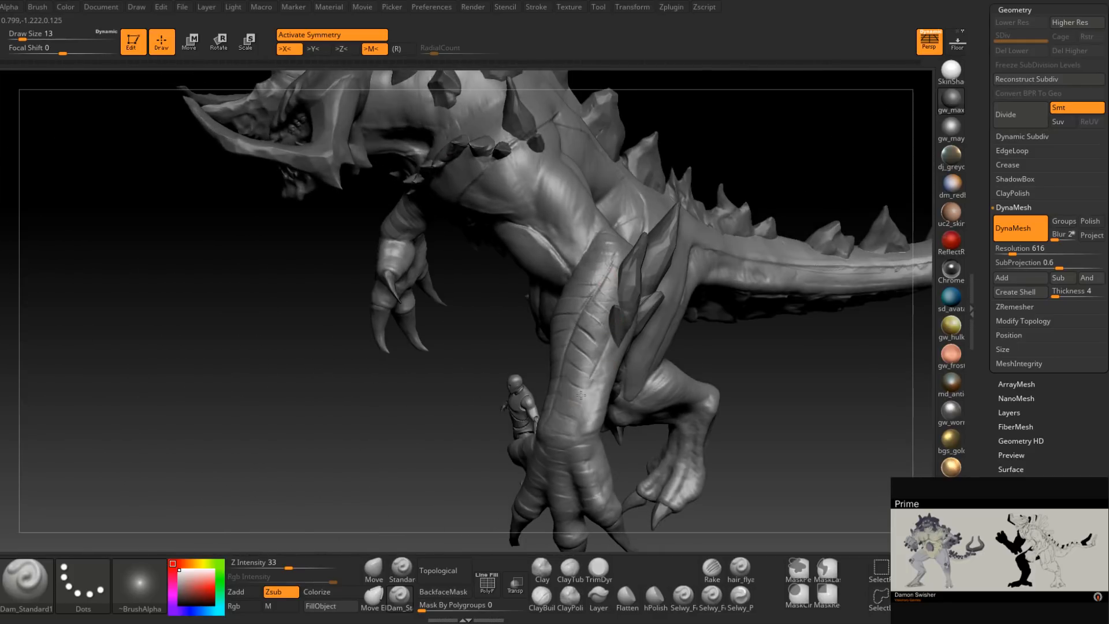
# Build up lengthwise strands along the outer forearm from elbow to wrist with ClayBuildup at draw size 27.
pyautogui.moveTo(584, 416)
pyautogui.mouseDown(button='right')
pyautogui.moveTo(607, 370)
pyautogui.moveTo(615, 277)
pyautogui.moveTo(612, 345)
pyautogui.mouseUp(button='right')
pyautogui.press('b')
pyautogui.press('t')
pyautogui.press('d')
pyautogui.click(543, 597)
pyautogui.keyDown('ctrl'); pyautogui.moveTo(547, 398); pyautogui.dragTo(535, 451, button='right'); pyautogui.keyUp('ctrl')
pyautogui.press('space')
pyautogui.click(569, 380)
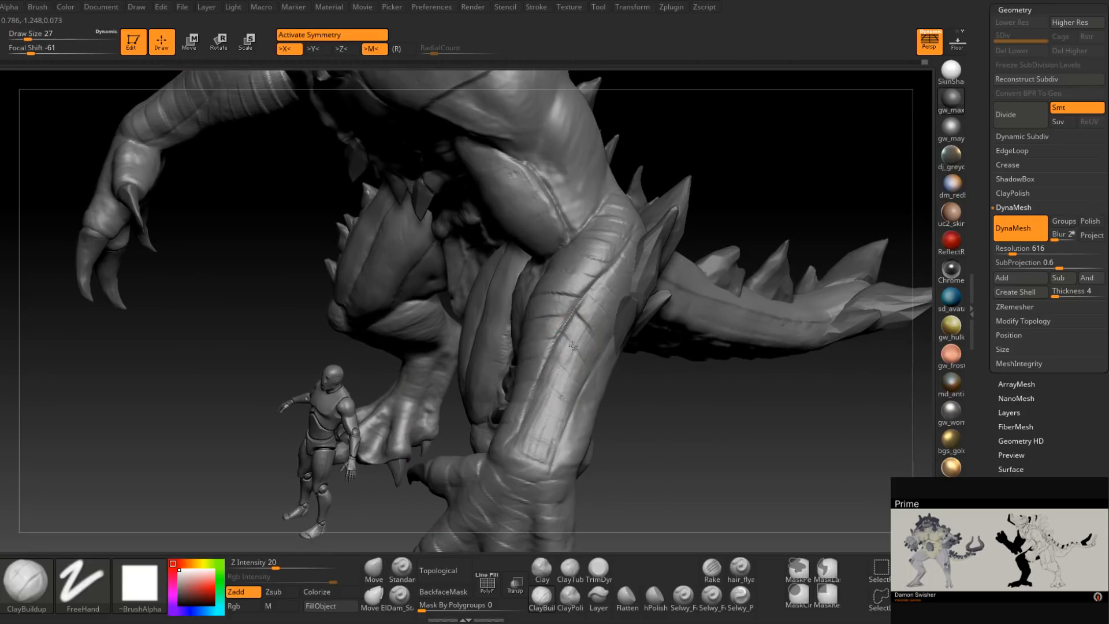
pyautogui.moveTo(594, 308)
pyautogui.mouseDown()
pyautogui.moveTo(564, 369)
pyautogui.moveTo(567, 393)
pyautogui.mouseUp()
pyautogui.moveTo(582, 335); pyautogui.dragTo(578, 370)
pyautogui.moveTo(616, 280); pyautogui.dragTo(589, 327)
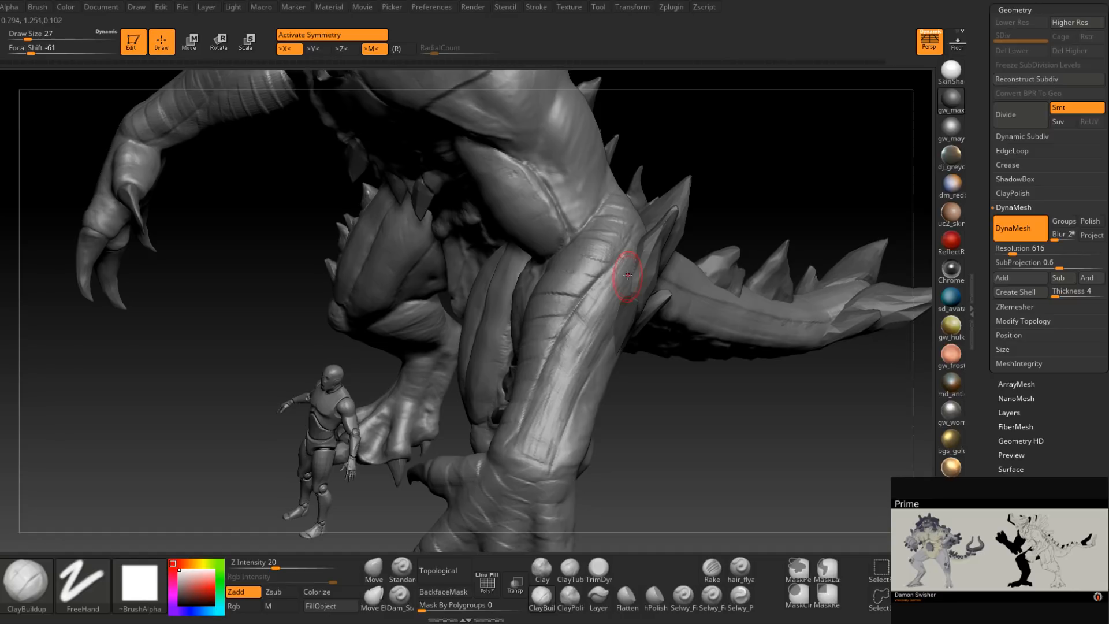
pyautogui.moveTo(539, 415); pyautogui.dragTo(569, 371)
# Build up the top of the forearm over its cross wrinkles with ClayBuildup at draw size 39.
pyautogui.moveTo(569, 371); pyautogui.dragTo(572, 355, button='right')
pyautogui.press('s')
pyautogui.moveTo(572, 356); pyautogui.dragTo(576, 357)
pyautogui.moveTo(545, 416); pyautogui.dragTo(608, 302, button='right')
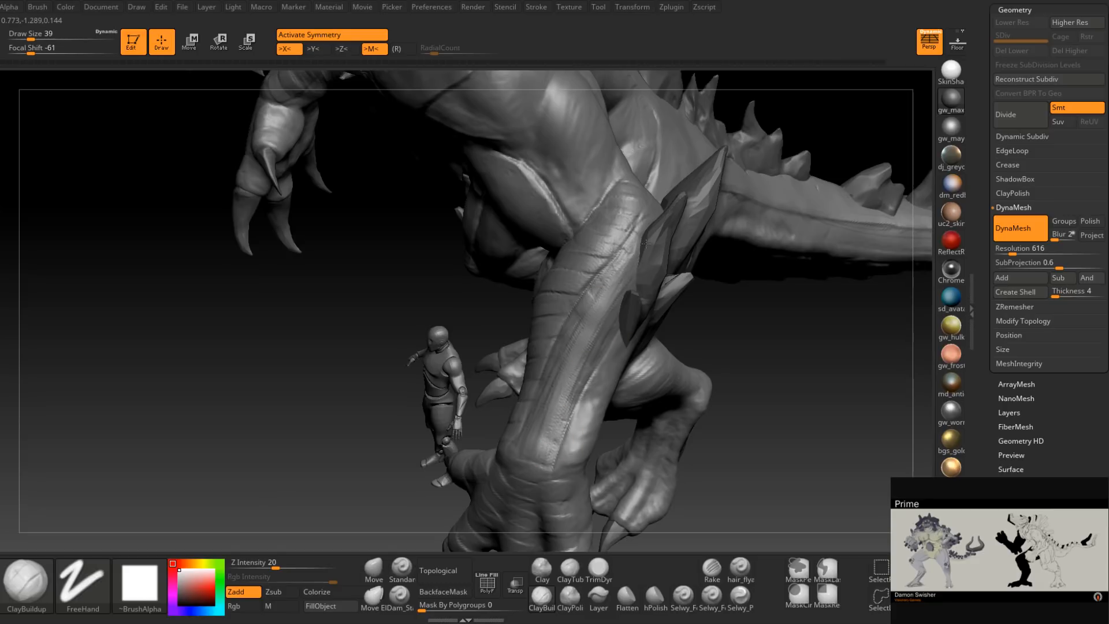
pyautogui.moveTo(598, 342)
pyautogui.mouseDown(button='right')
pyautogui.moveTo(604, 300)
pyautogui.moveTo(584, 260)
pyautogui.mouseUp(button='right')
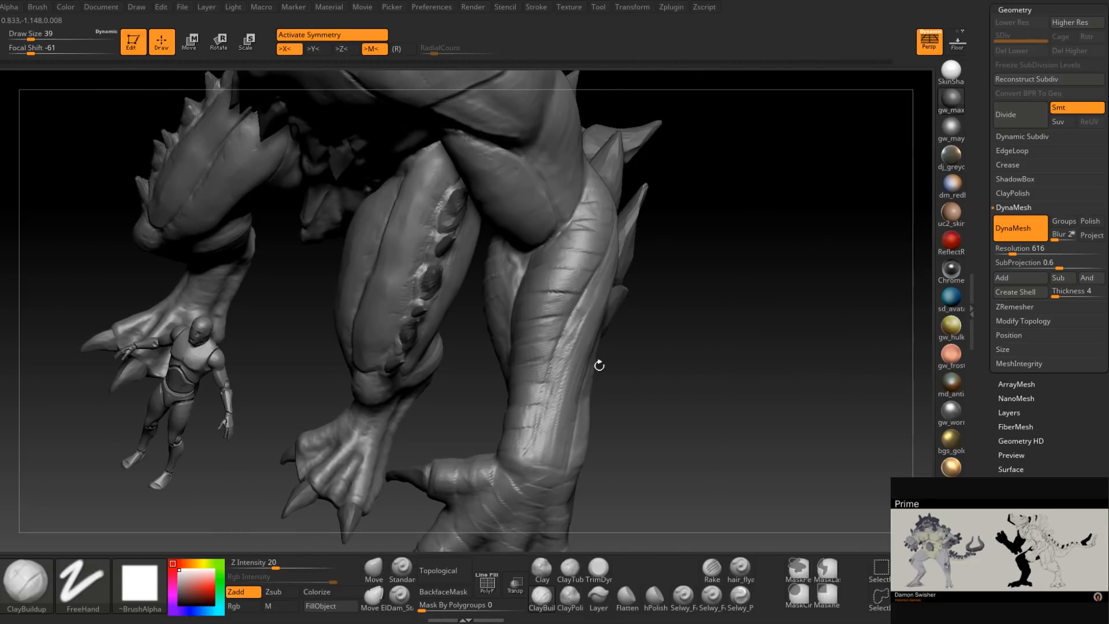
pyautogui.moveTo(601, 197); pyautogui.dragTo(527, 304, button='right')
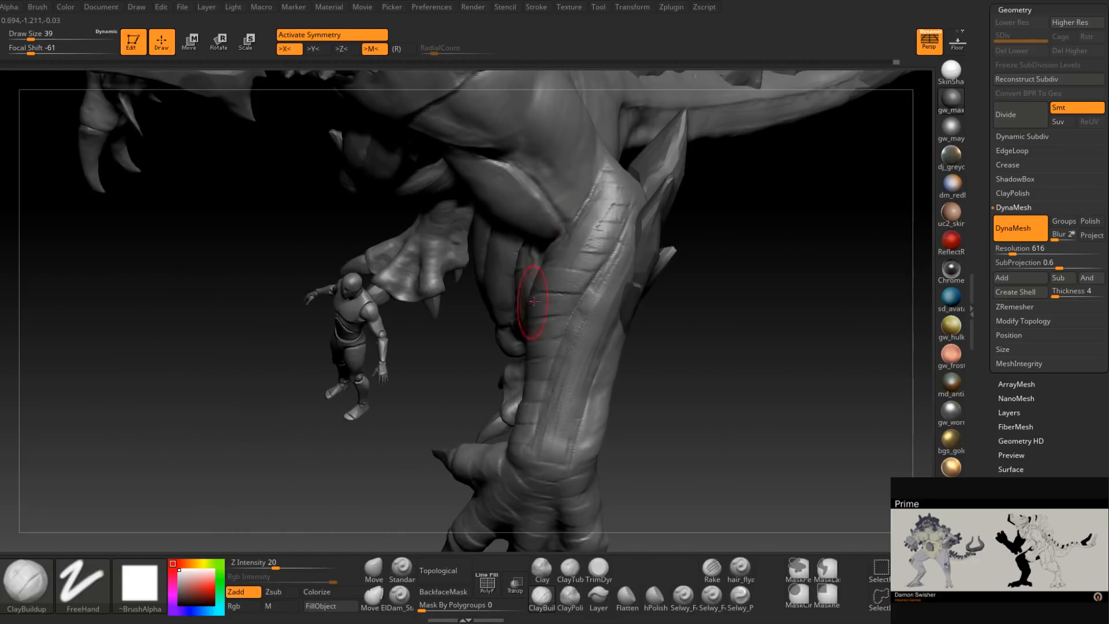
pyautogui.moveTo(606, 202); pyautogui.dragTo(578, 237, button='right')
pyautogui.moveTo(514, 456); pyautogui.dragTo(558, 427, button='right')
pyautogui.moveTo(530, 303)
pyautogui.mouseDown()
pyautogui.moveTo(515, 440)
pyautogui.moveTo(528, 286)
pyautogui.moveTo(557, 250)
pyautogui.mouseUp()
pyautogui.moveTo(527, 369); pyautogui.dragTo(525, 293)
pyautogui.moveTo(510, 313); pyautogui.dragTo(502, 372, button='right')
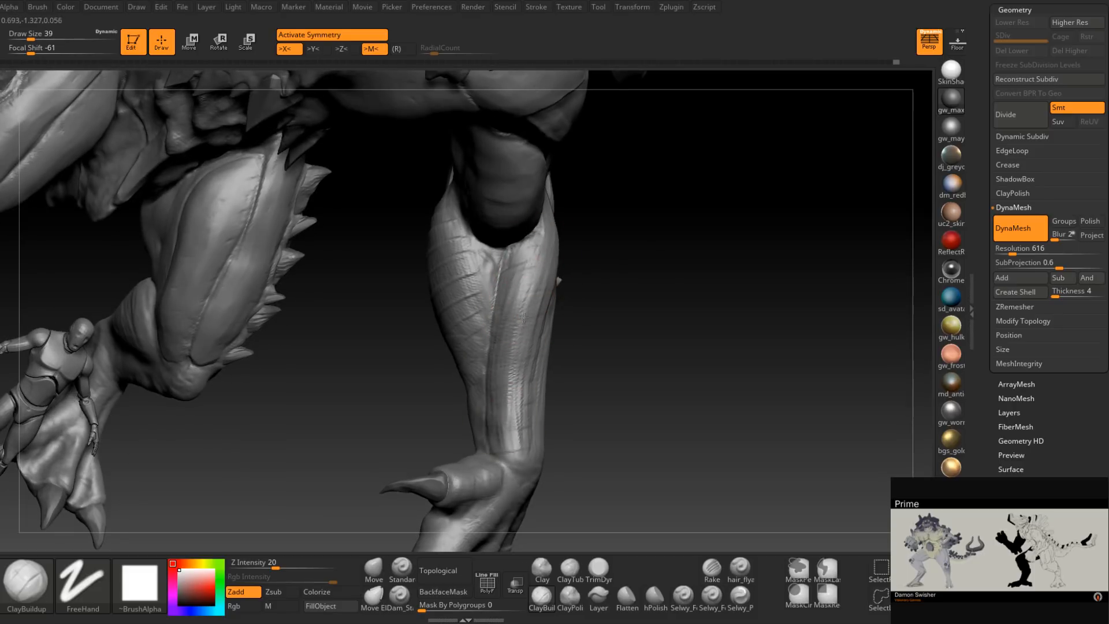
# Build up the inner forearm muscle with long strokes from the elbow towards the wrist at draw size 39.
pyautogui.moveTo(524, 317); pyautogui.dragTo(421, 186, button='right')
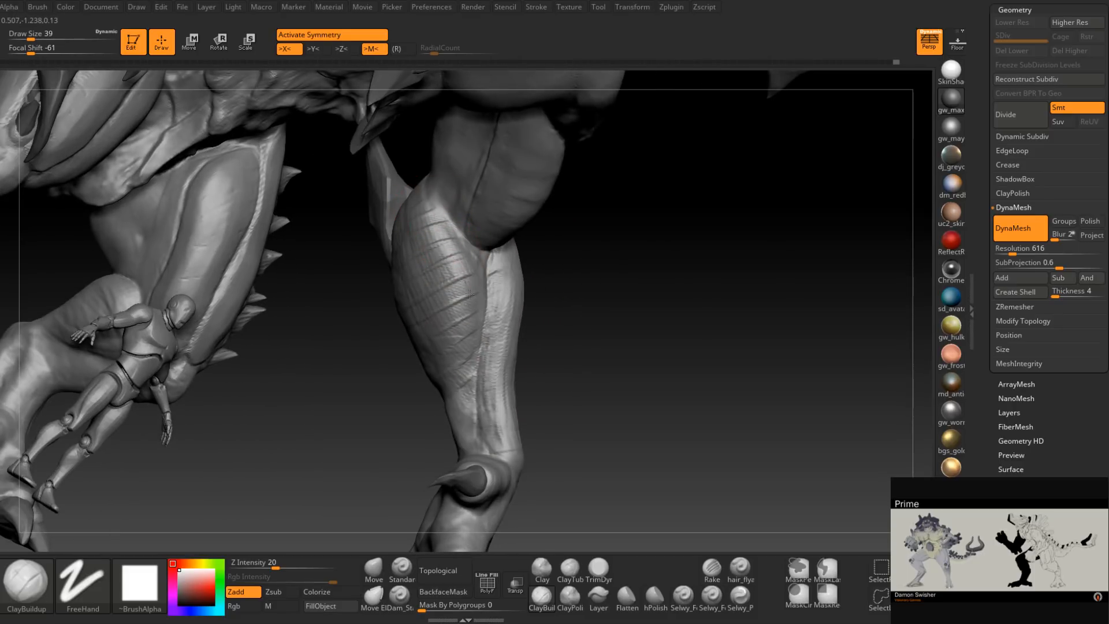
pyautogui.moveTo(441, 210); pyautogui.dragTo(478, 328)
pyautogui.moveTo(450, 245)
pyautogui.mouseDown()
pyautogui.moveTo(466, 353)
pyautogui.moveTo(433, 298)
pyautogui.moveTo(444, 346)
pyautogui.mouseUp()
pyautogui.moveTo(416, 224); pyautogui.dragTo(439, 338)
pyautogui.moveTo(424, 245)
pyautogui.mouseDown()
pyautogui.moveTo(448, 369)
pyautogui.moveTo(480, 394)
pyautogui.mouseUp()
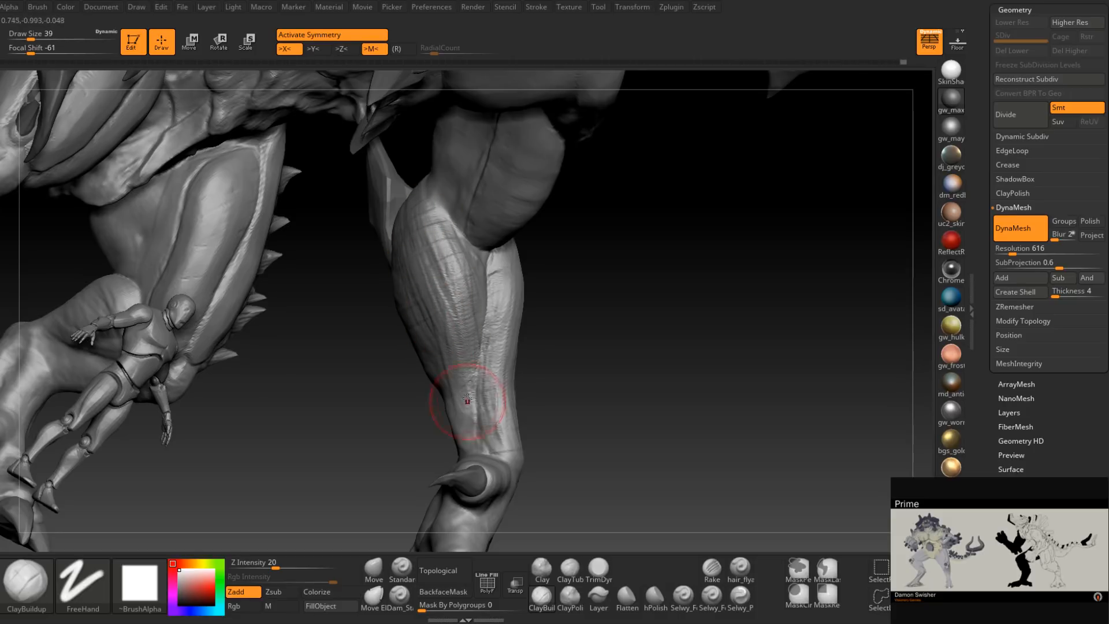
# Thicken the upper inner forearm beside the elbow spike with more lengthwise ClayBuildup strokes at draw size 39.
pyautogui.moveTo(471, 401); pyautogui.dragTo(461, 372, button='right')
pyautogui.moveTo(426, 252); pyautogui.dragTo(452, 332)
pyautogui.moveTo(414, 237); pyautogui.dragTo(447, 313)
pyautogui.moveTo(418, 220); pyautogui.dragTo(423, 272)
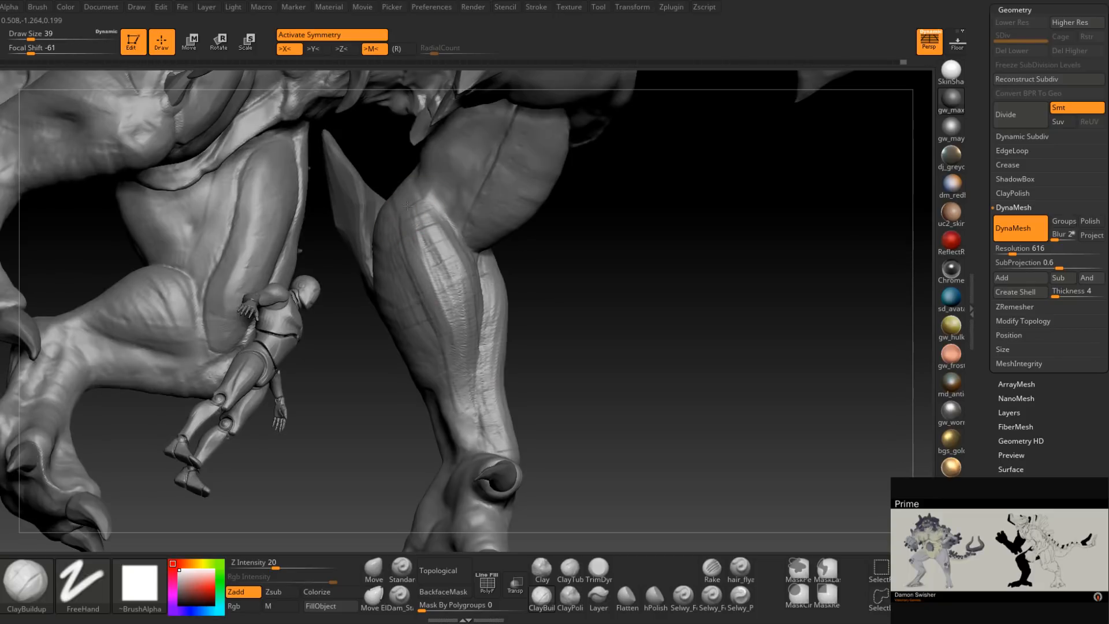
pyautogui.moveTo(485, 421); pyautogui.dragTo(420, 220, button='right')
pyautogui.moveTo(421, 220); pyautogui.dragTo(453, 327)
pyautogui.moveTo(435, 250); pyautogui.dragTo(448, 298)
pyautogui.moveTo(482, 314); pyautogui.dragTo(450, 321, button='right')
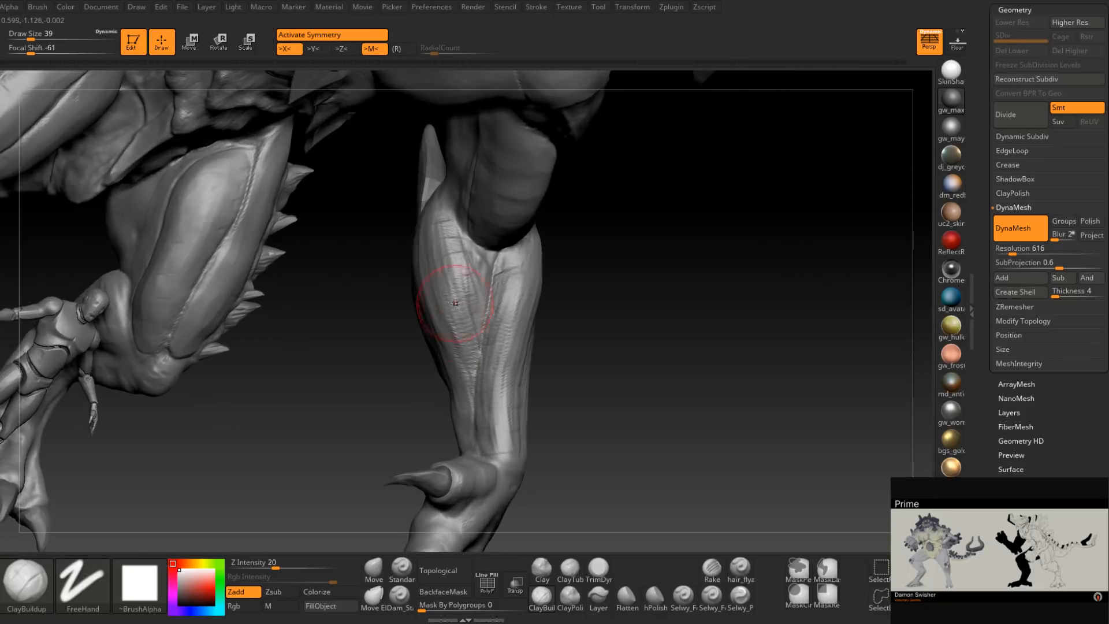
# Build up the forearm muscles just below the elbow crease with lengthwise ClayBuildup strokes, ending at draw size 27.
pyautogui.moveTo(458, 359)
pyautogui.mouseDown(button='right')
pyautogui.moveTo(458, 310)
pyautogui.moveTo(515, 402)
pyautogui.moveTo(505, 350)
pyautogui.mouseUp(button='right')
pyautogui.press('space')
pyautogui.moveTo(505, 355); pyautogui.dragTo(488, 320)
pyautogui.moveTo(508, 327)
pyautogui.mouseDown(button='right')
pyautogui.moveTo(473, 330)
pyautogui.moveTo(520, 323)
pyautogui.moveTo(474, 301)
pyautogui.mouseUp(button='right')
pyautogui.moveTo(474, 301); pyautogui.dragTo(496, 359)
pyautogui.moveTo(497, 345); pyautogui.dragTo(535, 342, button='right')
pyautogui.press('space')
pyautogui.moveTo(520, 346); pyautogui.dragTo(528, 347)
pyautogui.moveTo(565, 315)
pyautogui.mouseDown()
pyautogui.moveTo(544, 329)
pyautogui.moveTo(553, 325)
pyautogui.mouseUp()
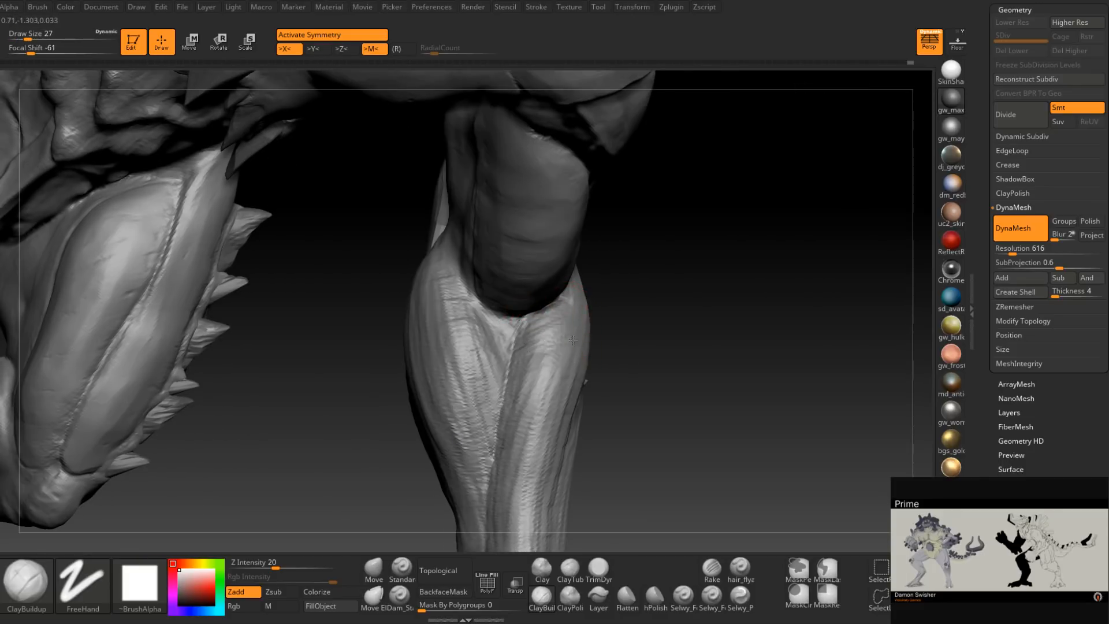
# Flatten the clay strokes on the front forearm muscle from elbow to wrist with TrimDynamic at draw size 27.
pyautogui.moveTo(586, 334); pyautogui.dragTo(591, 370, button='right')
pyautogui.click(598, 568)
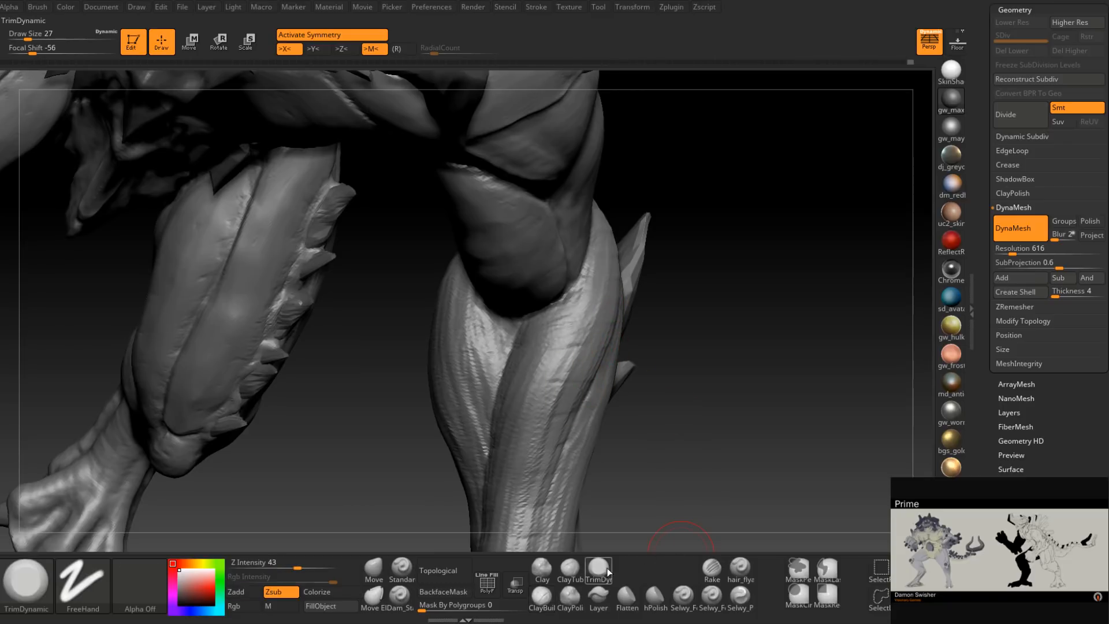
pyautogui.moveTo(535, 381); pyautogui.dragTo(530, 399)
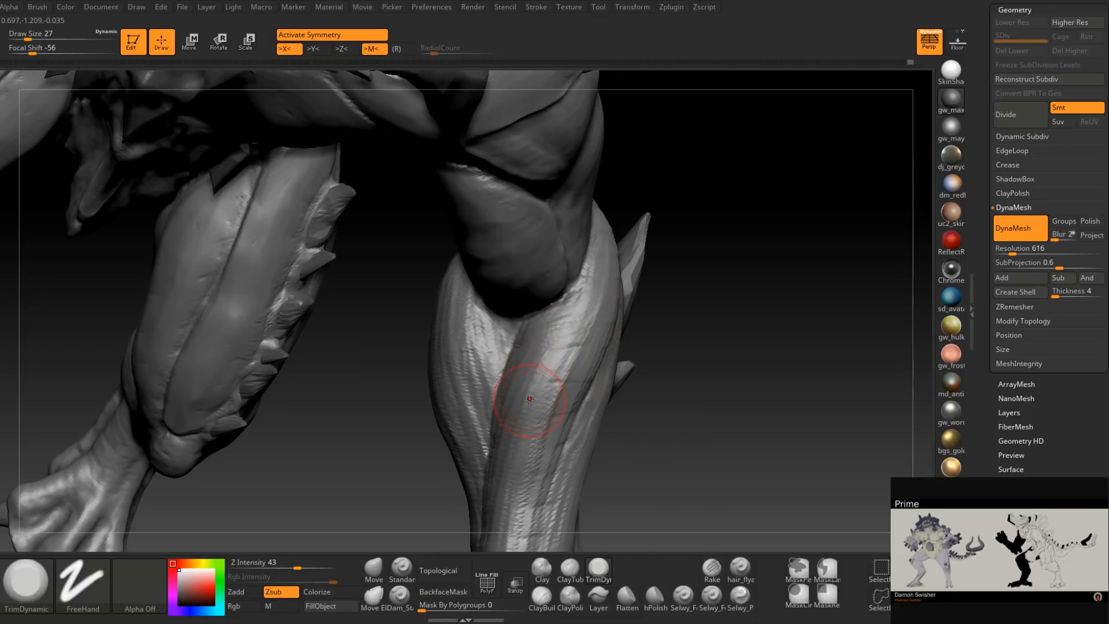
pyautogui.moveTo(546, 341); pyautogui.dragTo(516, 490)
pyautogui.moveTo(567, 350)
pyautogui.mouseDown(button='right')
pyautogui.moveTo(525, 494)
pyautogui.moveTo(577, 340)
pyautogui.mouseUp(button='right')
pyautogui.moveTo(577, 341); pyautogui.dragTo(626, 280)
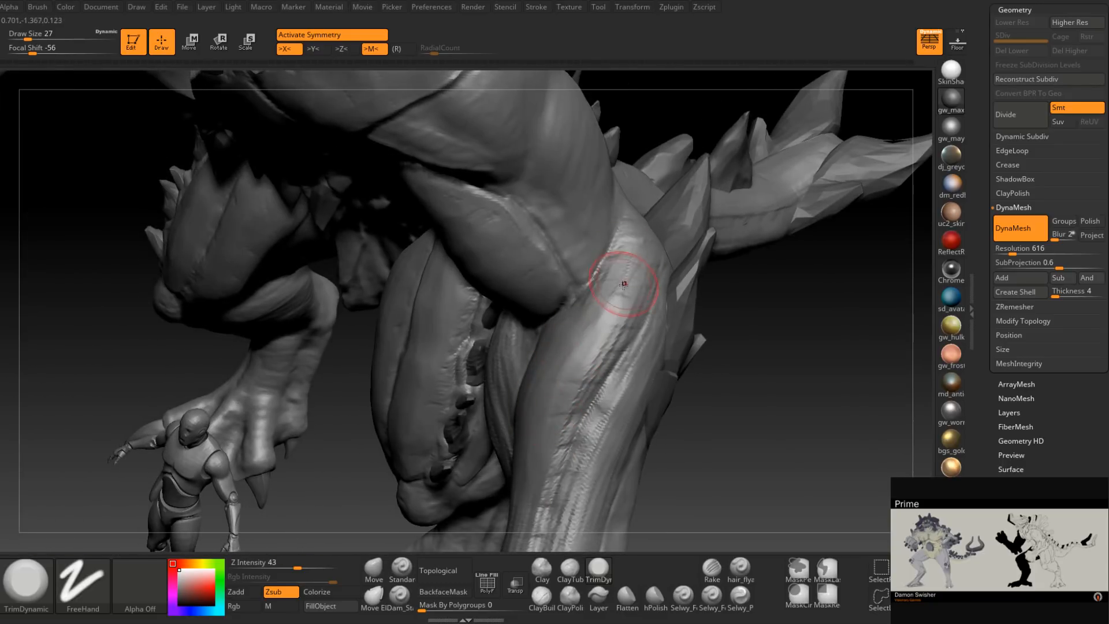
# Smooth the top of the outer forearm strand beside the elbow with TrimDynamic at draw sizes 18 and 29.
pyautogui.moveTo(626, 280); pyautogui.dragTo(590, 363, button='right')
pyautogui.press('space')
pyautogui.moveTo(627, 283); pyautogui.dragTo(623, 282)
pyautogui.moveTo(590, 292); pyautogui.dragTo(602, 293, button='right')
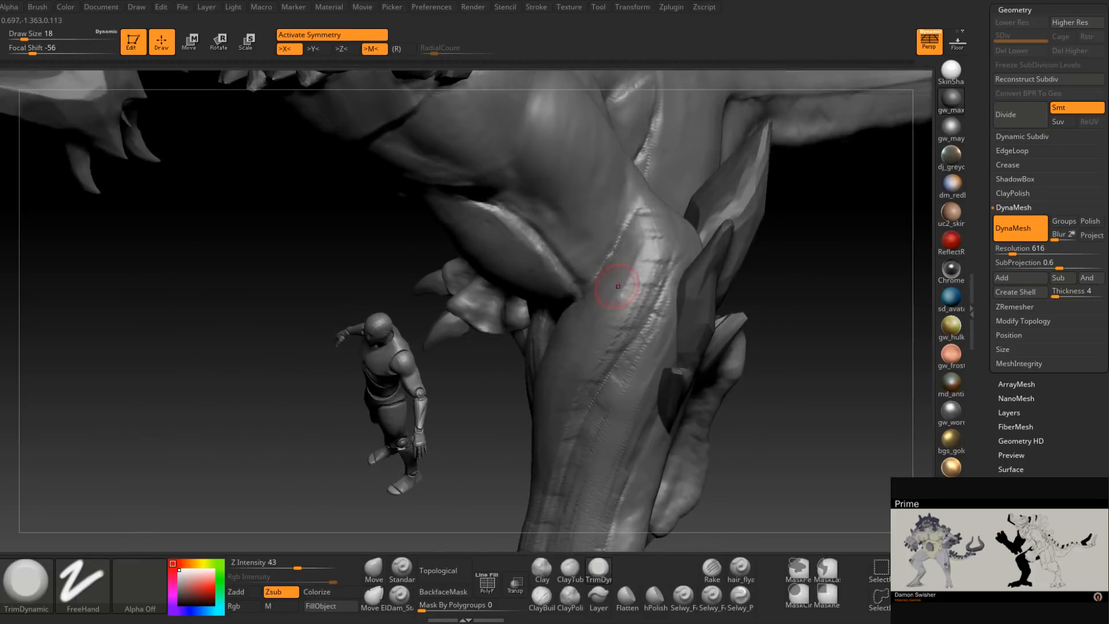
pyautogui.press(']')
pyautogui.moveTo(631, 275); pyautogui.dragTo(649, 220)
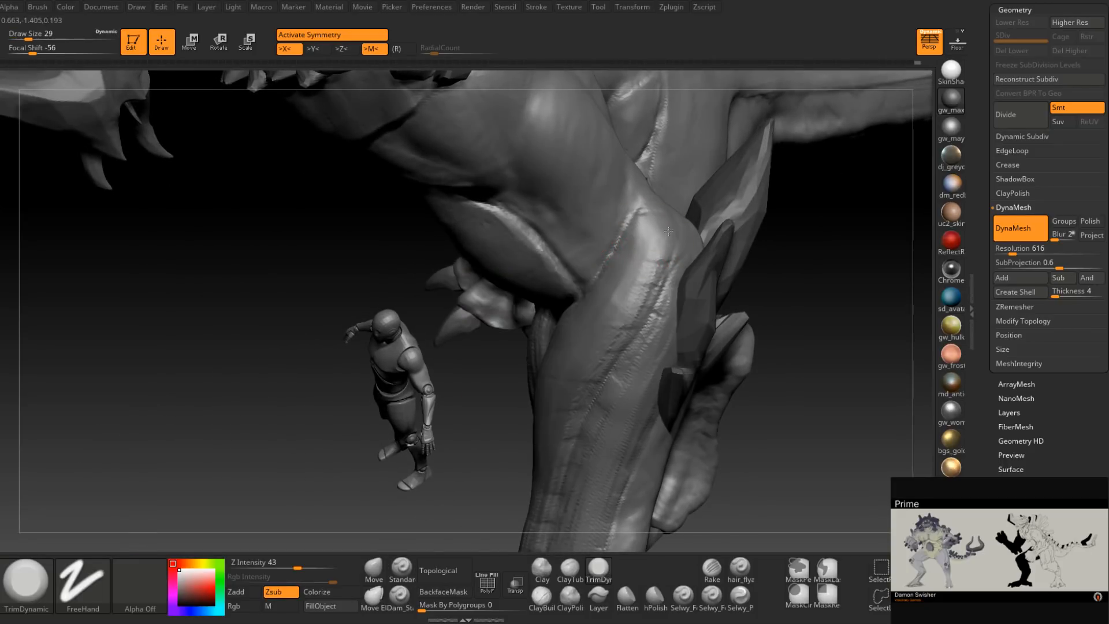
# Trim the outer forearm strands smooth from the elbow down towards the wrist with TrimDynamic at draw size 29.
pyautogui.moveTo(557, 453); pyautogui.dragTo(610, 244, button='right')
pyautogui.moveTo(610, 243); pyautogui.dragTo(582, 356)
pyautogui.moveTo(583, 356); pyautogui.dragTo(593, 301, button='right')
pyautogui.moveTo(586, 297); pyautogui.dragTo(568, 361)
pyautogui.moveTo(568, 362); pyautogui.dragTo(579, 317, button='right')
pyautogui.moveTo(578, 316); pyautogui.dragTo(550, 423)
pyautogui.moveTo(542, 416); pyautogui.dragTo(555, 377, button='right')
# Flatten the front forearm muscle along its inner edge and below the elbow with TrimDynamic at draw size 25.
pyautogui.moveTo(551, 443); pyautogui.dragTo(523, 396, button='right')
pyautogui.moveTo(522, 350); pyautogui.dragTo(522, 247)
pyautogui.moveTo(545, 267); pyautogui.dragTo(545, 270, button='right')
pyautogui.press('[')
pyautogui.moveTo(536, 231); pyautogui.dragTo(524, 253)
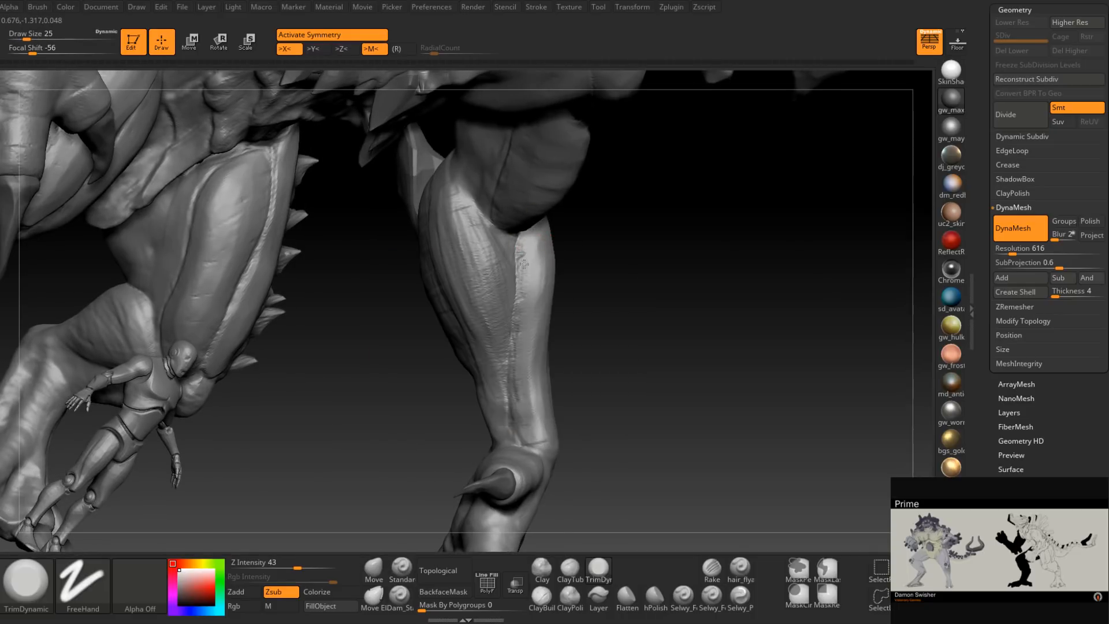
pyautogui.moveTo(529, 403); pyautogui.dragTo(477, 289, button='right')
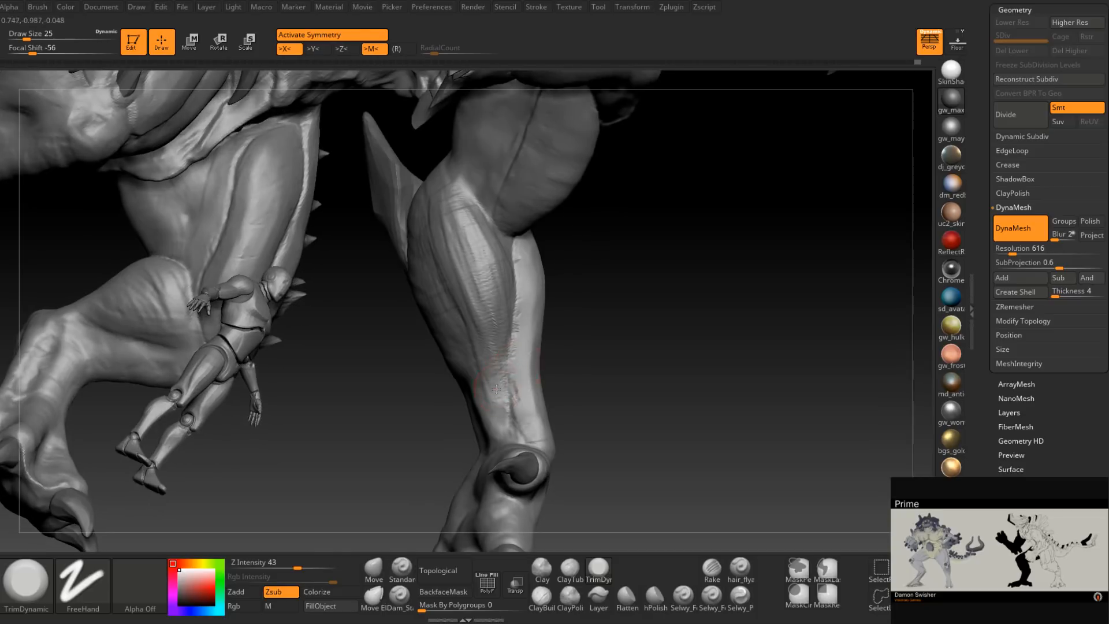
# Smooth the rough strokes on the inner forearm muscle down to the wrist with TrimDynamic at draw size 35.
pyautogui.moveTo(445, 223); pyautogui.dragTo(459, 245, button='right')
pyautogui.press('space')
pyautogui.moveTo(460, 245); pyautogui.dragTo(473, 245)
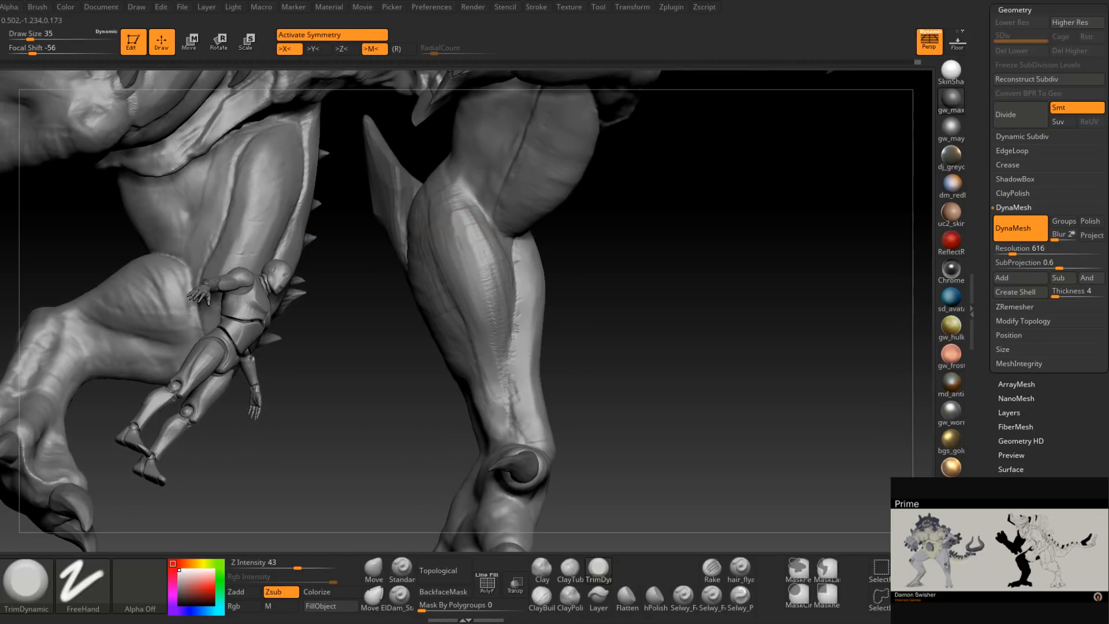
pyautogui.moveTo(485, 266); pyautogui.dragTo(471, 256, button='right')
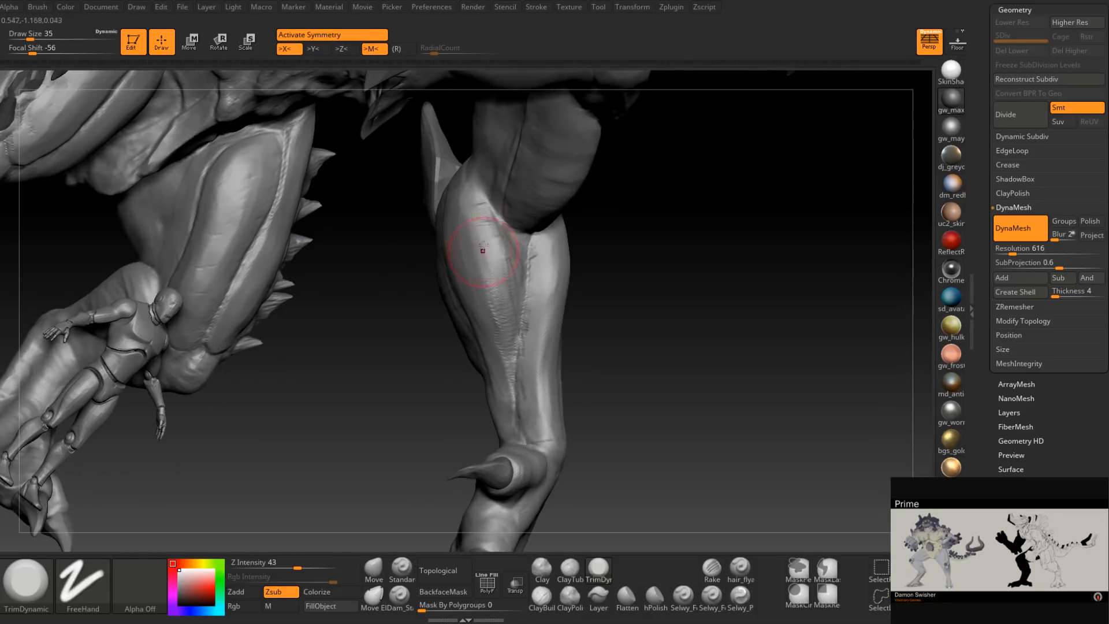
pyautogui.moveTo(480, 253); pyautogui.dragTo(497, 342)
pyautogui.moveTo(501, 273); pyautogui.dragTo(504, 397)
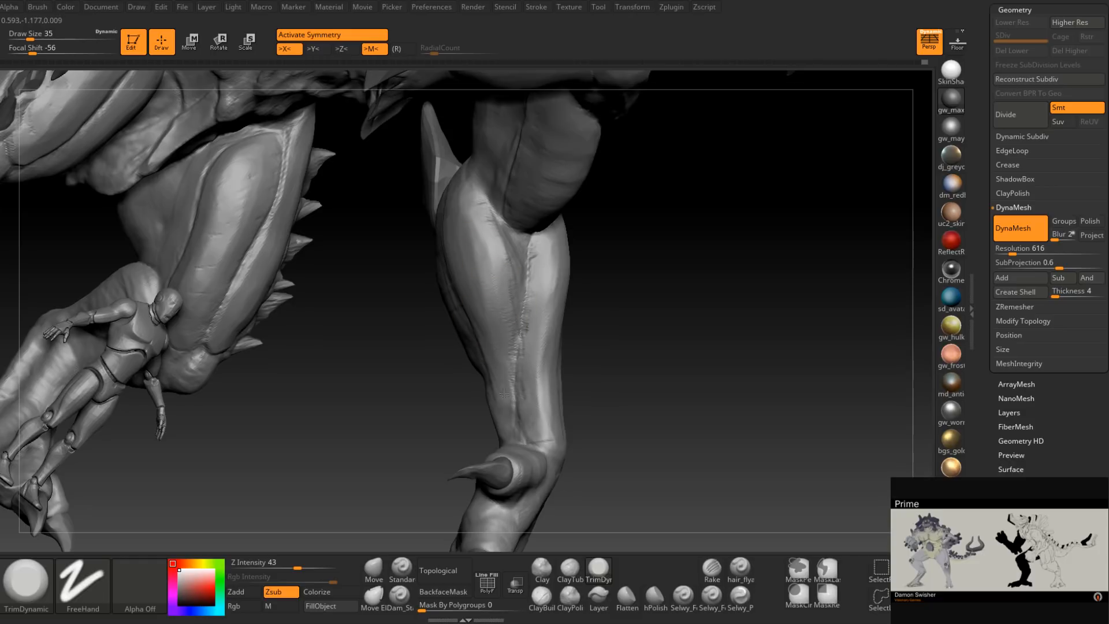
pyautogui.moveTo(500, 417); pyautogui.dragTo(495, 329, button='right')
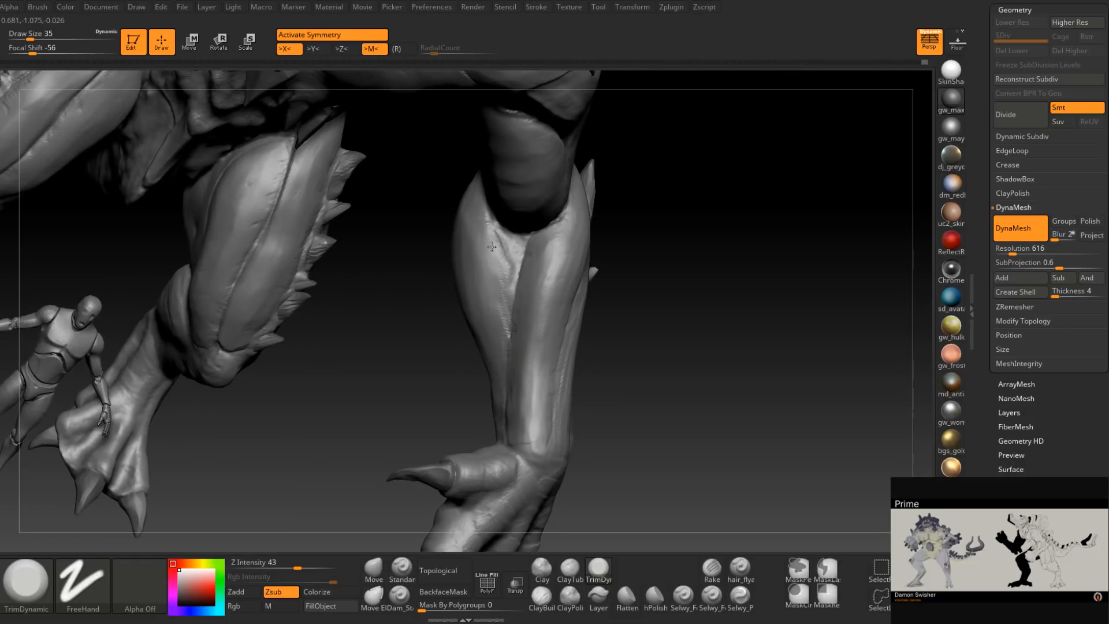
# Carve the crease between the elbow and the top of the inner forearm muscle with Dam_Standard.
pyautogui.click(400, 598)
pyautogui.moveTo(478, 315)
pyautogui.keyDown('ctrl'); pyautogui.mouseDown(button='right')
pyautogui.moveTo(505, 243)
pyautogui.moveTo(492, 243)
pyautogui.mouseUp(button='right'); pyautogui.keyUp('ctrl')
pyautogui.press('space')
pyautogui.moveTo(509, 242); pyautogui.dragTo(501, 241)
pyautogui.moveTo(466, 162); pyautogui.dragTo(525, 261)
pyautogui.moveTo(524, 261); pyautogui.dragTo(497, 241, button='right')
pyautogui.moveTo(495, 187); pyautogui.dragTo(520, 260)
# Extend the crease around the upper tip of the inner forearm muscle with Dam_Standard at draw size 11.
pyautogui.moveTo(520, 259)
pyautogui.mouseDown(button='right')
pyautogui.moveTo(535, 264)
pyautogui.moveTo(540, 310)
pyautogui.mouseUp(button='right')
pyautogui.press('space')
pyautogui.moveTo(515, 270); pyautogui.dragTo(474, 198)
pyautogui.moveTo(494, 239); pyautogui.dragTo(470, 194)
pyautogui.moveTo(470, 194)
pyautogui.mouseDown(button='right')
pyautogui.moveTo(581, 211)
pyautogui.moveTo(476, 218)
pyautogui.mouseUp(button='right')
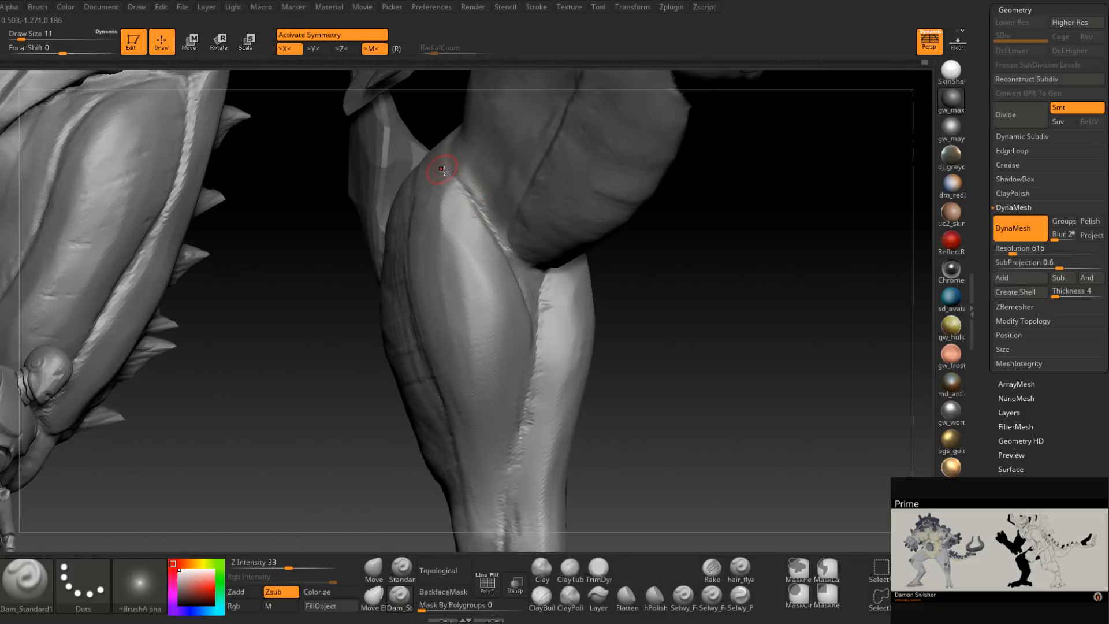
# Carve a groove along the rear edge of the inner forearm muscle down to the wrist at draw size 11.
pyautogui.moveTo(419, 193); pyautogui.dragTo(454, 180, button='right')
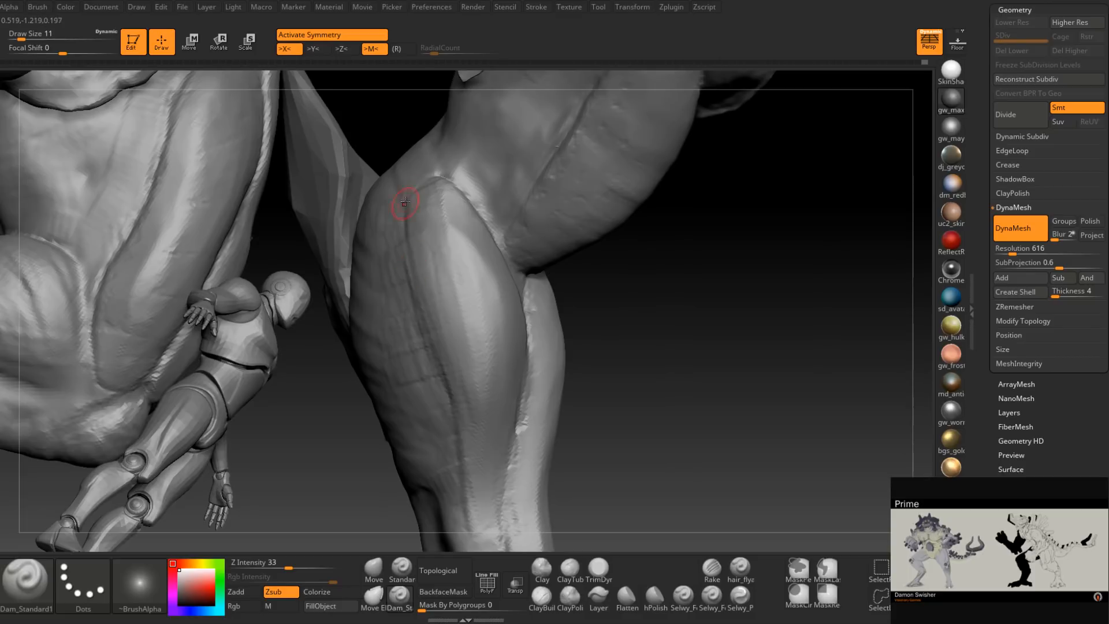
pyautogui.moveTo(420, 303); pyautogui.dragTo(458, 409)
pyautogui.moveTo(404, 232)
pyautogui.mouseDown()
pyautogui.moveTo(427, 354)
pyautogui.moveTo(457, 401)
pyautogui.mouseUp()
pyautogui.moveTo(445, 385); pyautogui.dragTo(449, 322, button='right')
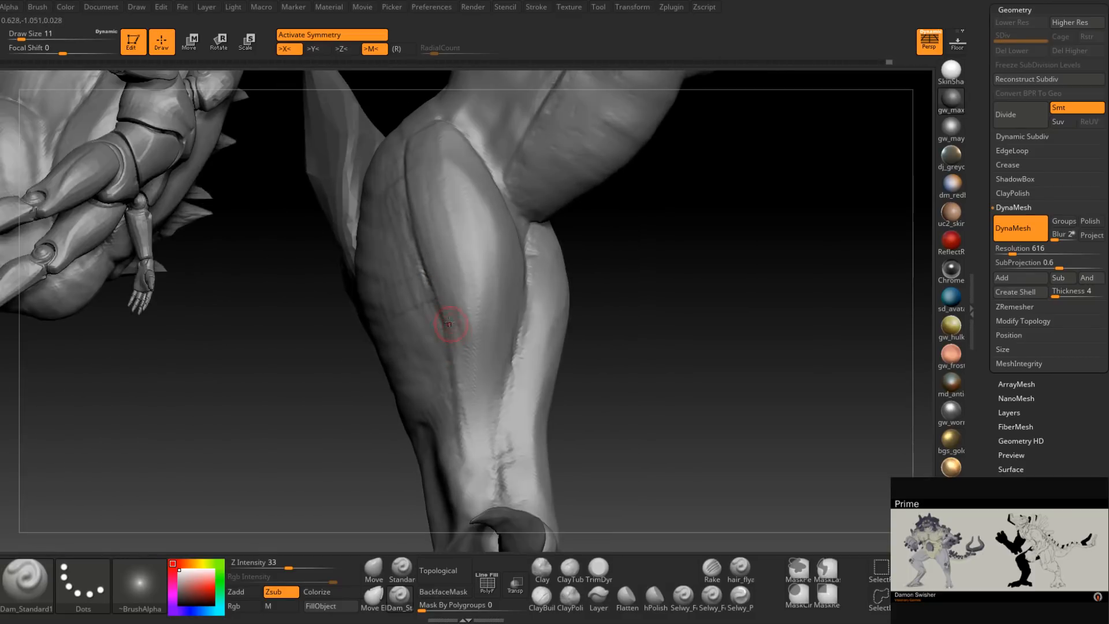
pyautogui.moveTo(460, 431); pyautogui.dragTo(453, 500, button='right')
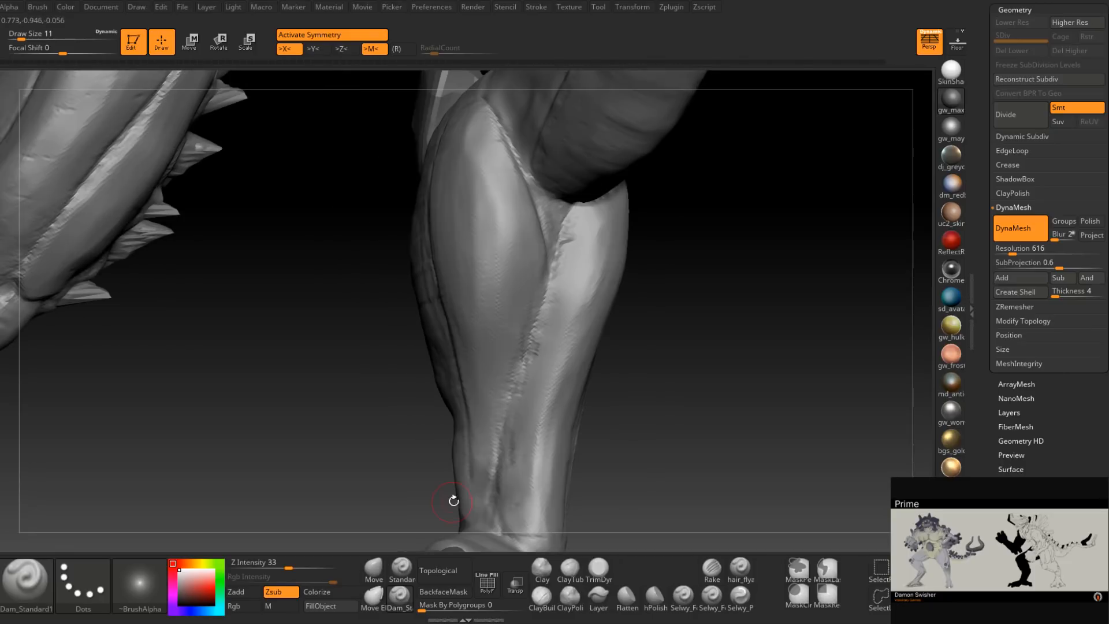
pyautogui.moveTo(468, 422)
pyautogui.mouseDown()
pyautogui.moveTo(475, 494)
pyautogui.moveTo(462, 387)
pyautogui.mouseUp()
# Deepen the groove between the inner and front forearm muscles down to the wrist with Dam_Standard at draw size 11.
pyautogui.moveTo(456, 346)
pyautogui.mouseDown(button='right')
pyautogui.moveTo(492, 378)
pyautogui.moveTo(518, 347)
pyautogui.mouseUp(button='right')
pyautogui.moveTo(518, 348); pyautogui.dragTo(488, 465)
pyautogui.moveTo(512, 371); pyautogui.dragTo(492, 491)
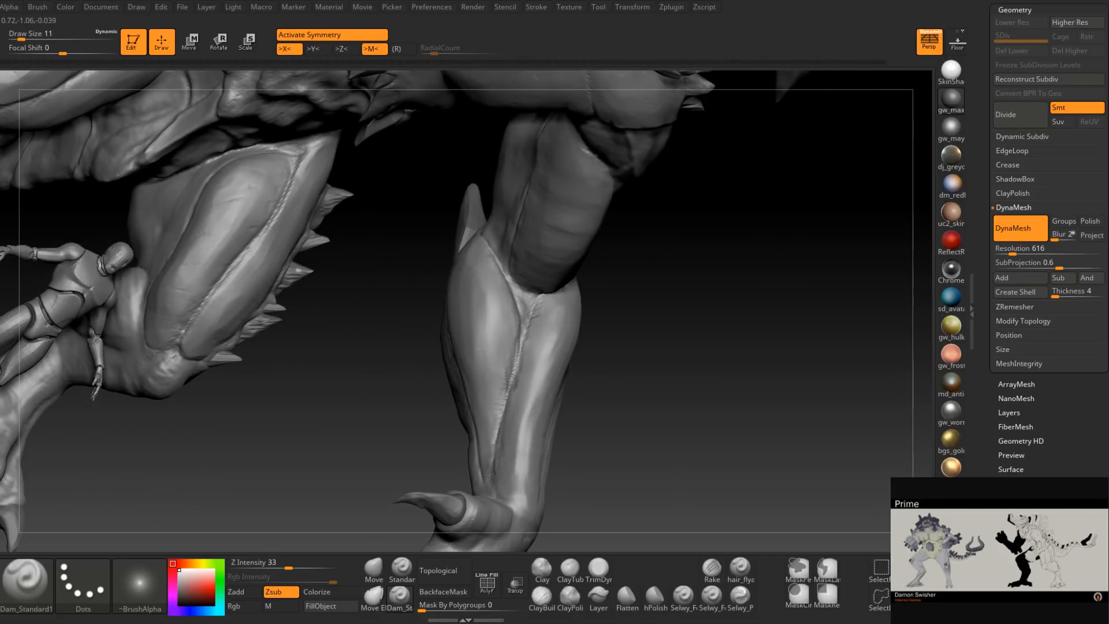
pyautogui.moveTo(485, 471); pyautogui.dragTo(523, 393, button='right')
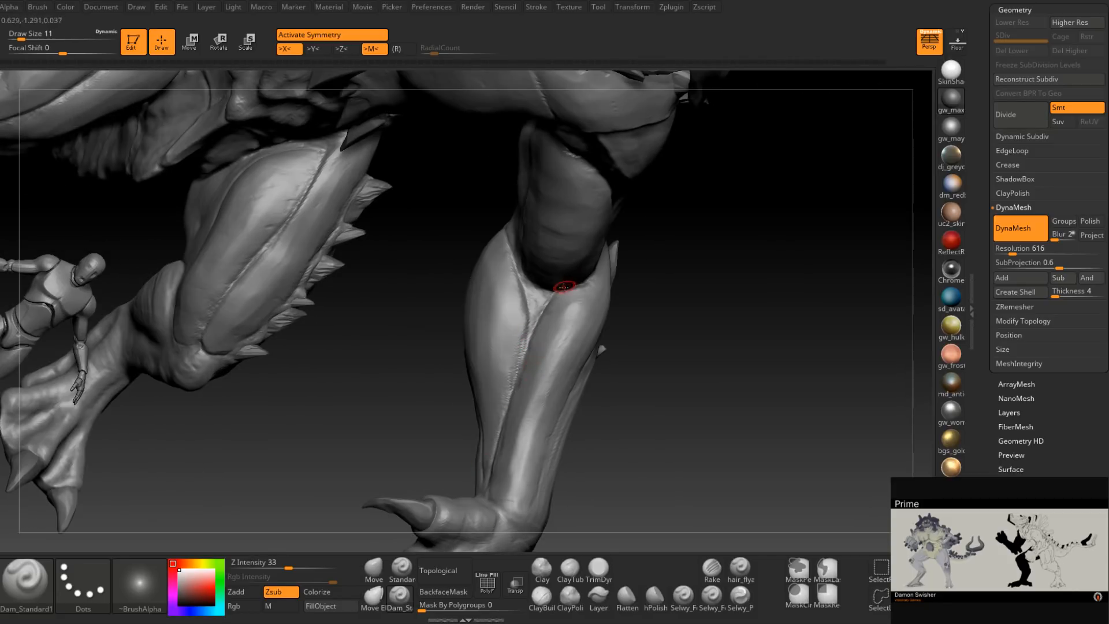
pyautogui.moveTo(554, 292); pyautogui.dragTo(555, 296, button='right')
pyautogui.moveTo(634, 265); pyautogui.dragTo(592, 369, button='right')
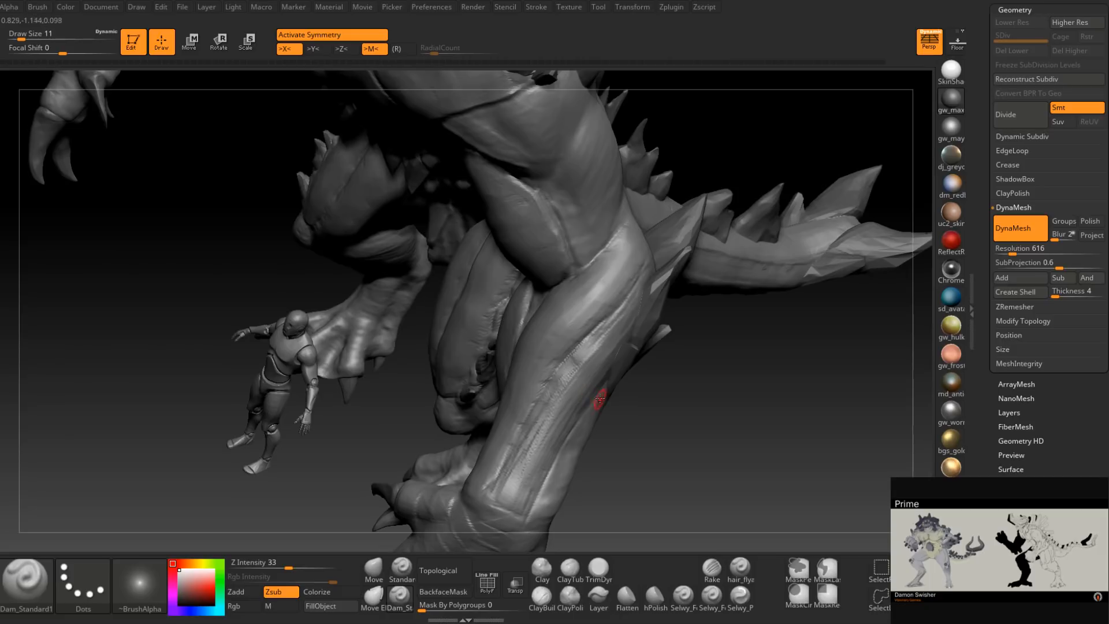
# Flatten the ridged strands on the lower outer forearm with TrimDynamic at draw size 22.
pyautogui.click(598, 570)
pyautogui.moveTo(601, 502); pyautogui.dragTo(583, 417, button='right')
pyautogui.press('space')
pyautogui.click(617, 351)
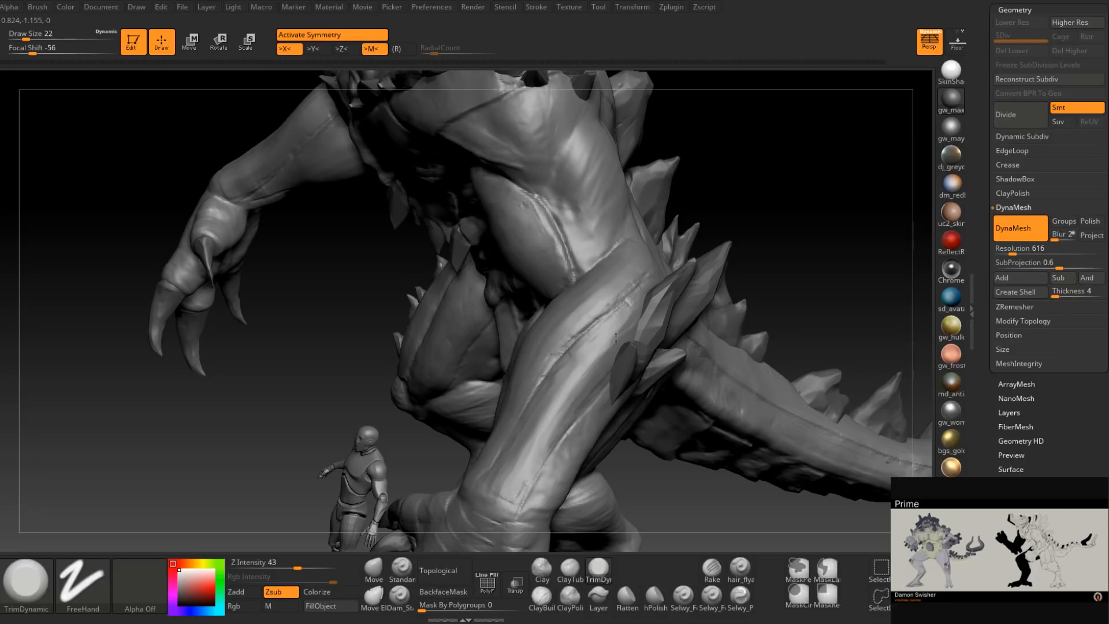
pyautogui.moveTo(584, 397); pyautogui.dragTo(544, 439)
pyautogui.moveTo(555, 382); pyautogui.dragTo(604, 436, button='right')
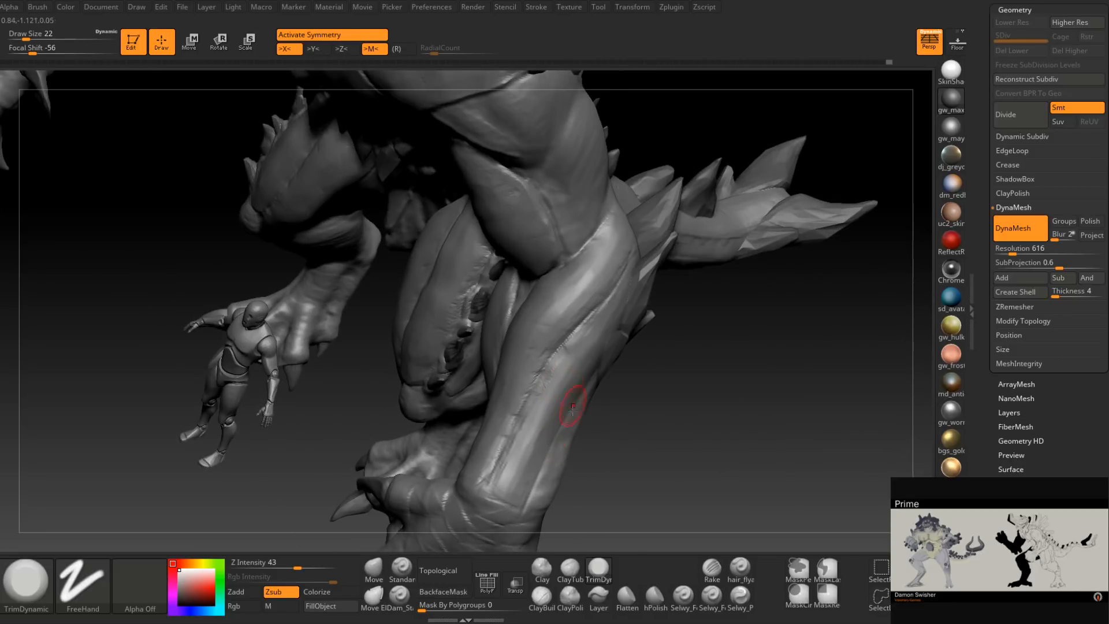
# Carve the groove between the outer forearm strands from the elbow towards the wrist with Dam_Standard at draw size 16.
pyautogui.click(399, 595)
pyautogui.moveTo(618, 292); pyautogui.dragTo(638, 255, button='right')
pyautogui.moveTo(630, 265)
pyautogui.mouseDown()
pyautogui.moveTo(578, 347)
pyautogui.moveTo(569, 330)
pyautogui.moveTo(526, 388)
pyautogui.mouseUp()
pyautogui.moveTo(554, 370)
pyautogui.mouseDown(button='right')
pyautogui.moveTo(576, 335)
pyautogui.moveTo(587, 277)
pyautogui.mouseUp(button='right')
pyautogui.press('space')
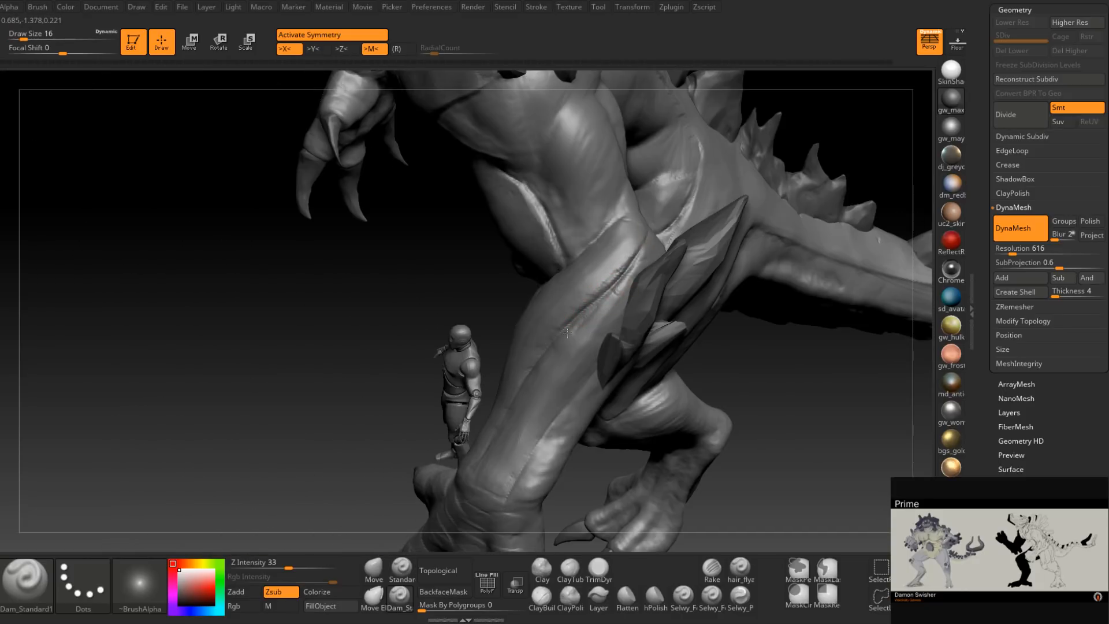
pyautogui.moveTo(568, 333); pyautogui.dragTo(606, 297, button='right')
pyautogui.moveTo(509, 431)
pyautogui.mouseDown(button='right')
pyautogui.moveTo(523, 432)
pyautogui.moveTo(523, 381)
pyautogui.moveTo(537, 370)
pyautogui.moveTo(557, 358)
pyautogui.moveTo(612, 363)
pyautogui.mouseUp(button='right')
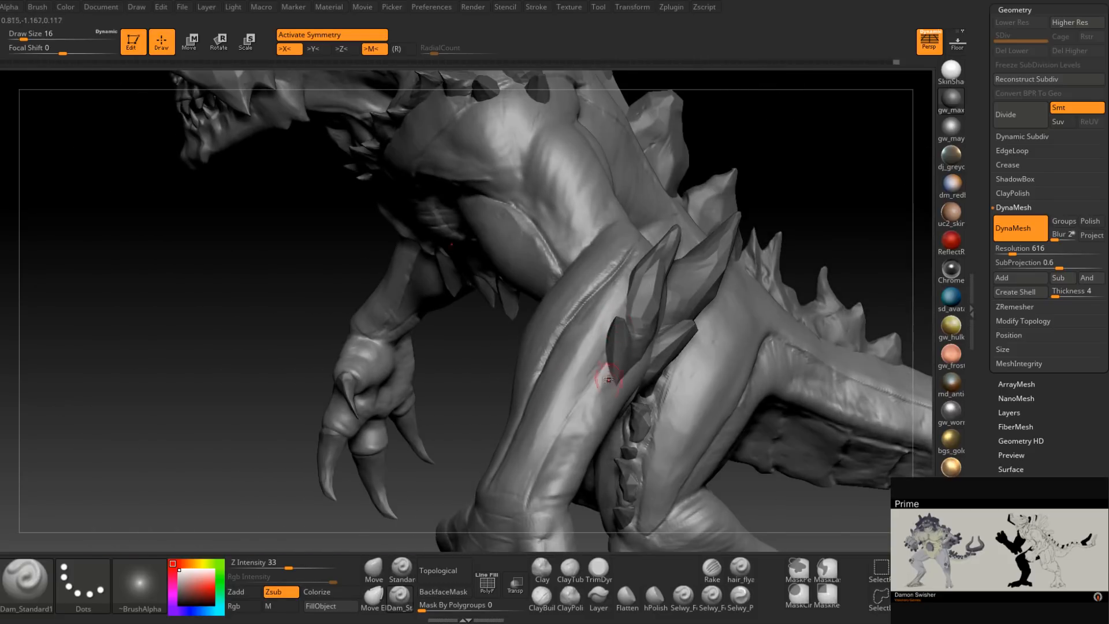
# Carve a groove down the back of the hand from the wrist between the first two fingers with Dam_Standard at draw size 16.
pyautogui.moveTo(540, 486); pyautogui.dragTo(548, 398, button='right')
pyautogui.moveTo(507, 453); pyautogui.dragTo(520, 327, button='right')
pyautogui.moveTo(520, 525); pyautogui.dragTo(485, 388, button='right')
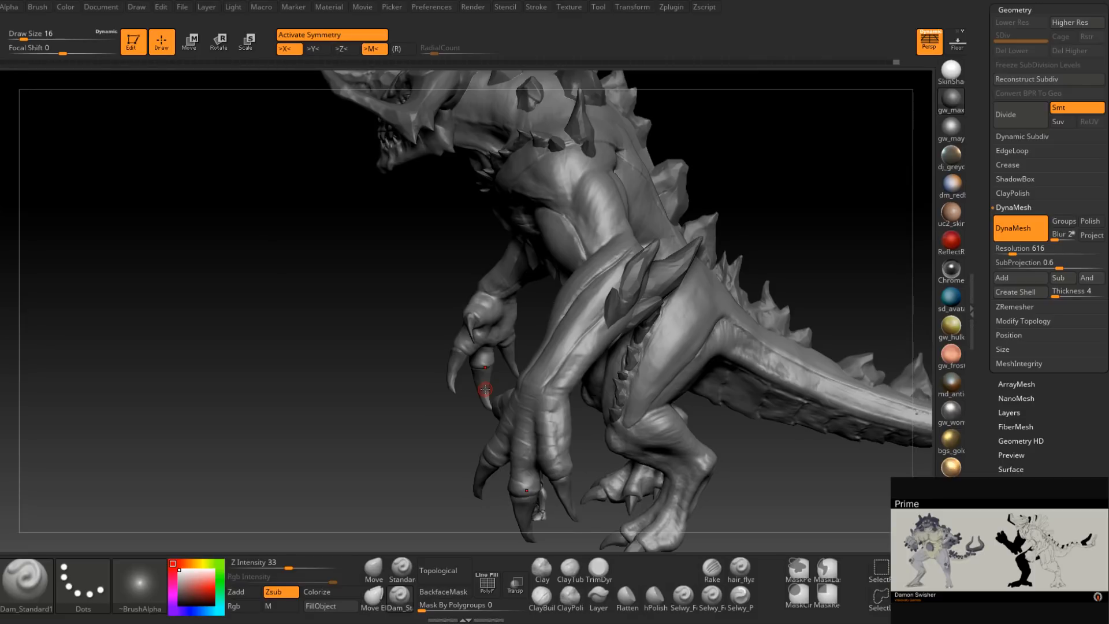
pyautogui.moveTo(485, 389); pyautogui.dragTo(589, 335, button='right')
pyautogui.keyDown('alt'); pyautogui.moveTo(551, 380); pyautogui.dragTo(569, 332, button='right'); pyautogui.keyUp('alt')
pyautogui.keyDown('ctrl'); pyautogui.moveTo(588, 281); pyautogui.dragTo(578, 332, button='right'); pyautogui.keyUp('ctrl')
pyautogui.moveTo(537, 340)
pyautogui.mouseDown(button='right')
pyautogui.moveTo(580, 342)
pyautogui.moveTo(576, 298)
pyautogui.mouseUp(button='right')
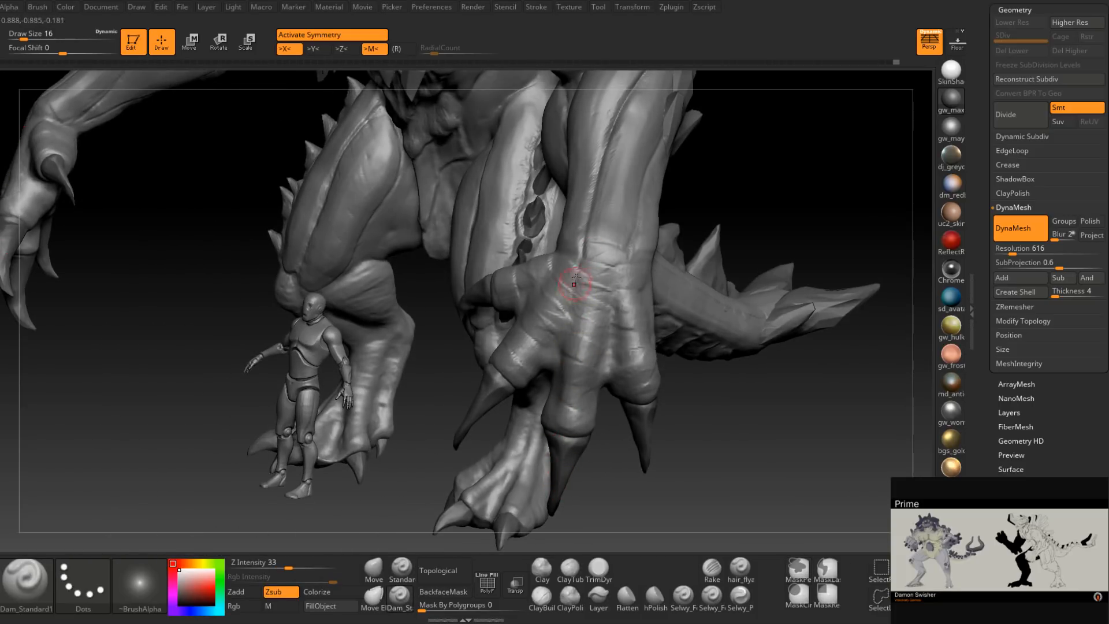
pyautogui.moveTo(579, 269); pyautogui.dragTo(557, 355)
pyautogui.moveTo(558, 355); pyautogui.dragTo(578, 260, button='right')
pyautogui.moveTo(582, 254); pyautogui.dragTo(562, 332)
# Carve the groove separating the outer finger from the middle finger on the back of the hand at draw size 16.
pyautogui.moveTo(563, 332); pyautogui.dragTo(621, 277, button='right')
pyautogui.moveTo(622, 275); pyautogui.dragTo(608, 364)
pyautogui.moveTo(608, 364)
pyautogui.mouseDown(button='right')
pyautogui.moveTo(633, 245)
pyautogui.moveTo(659, 268)
pyautogui.mouseUp(button='right')
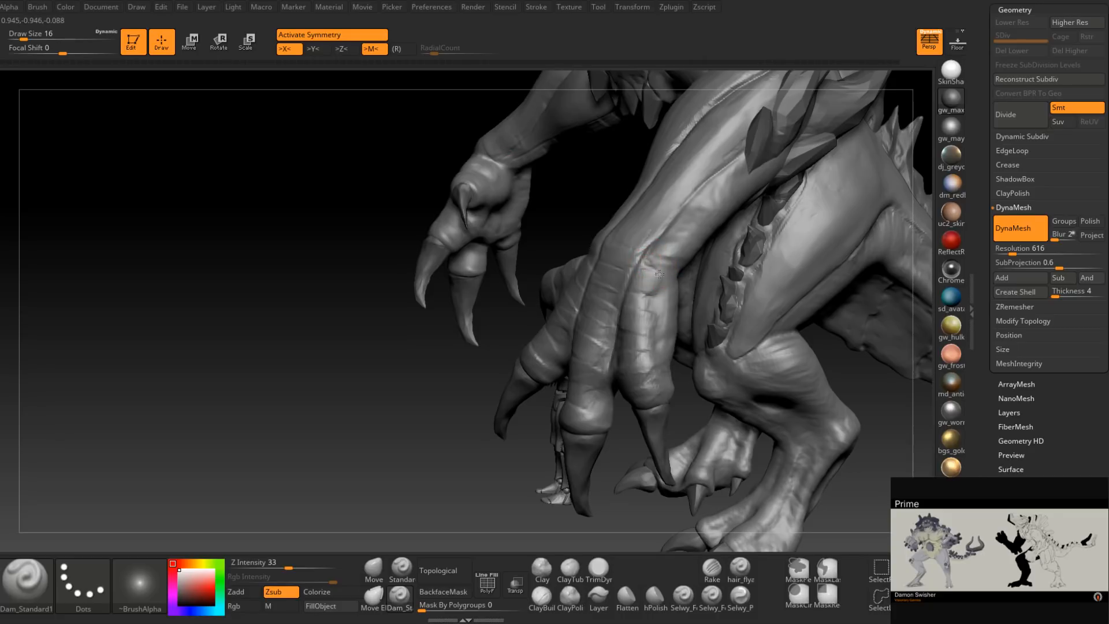
pyautogui.moveTo(644, 361); pyautogui.dragTo(651, 366, button='right')
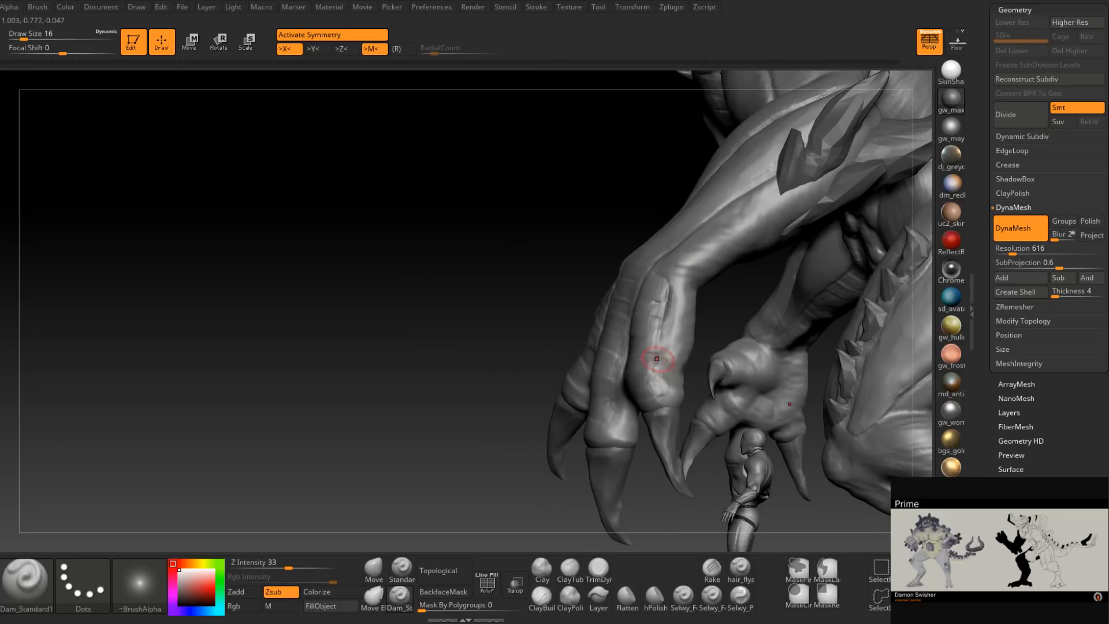
pyautogui.moveTo(666, 410); pyautogui.dragTo(607, 380, button='right')
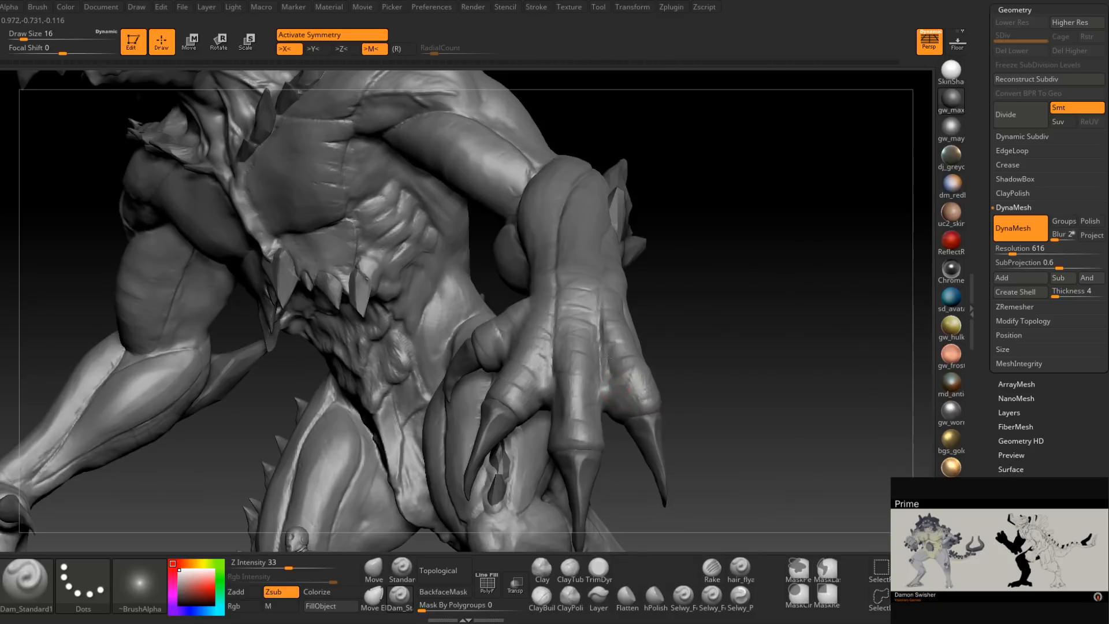
pyautogui.moveTo(641, 412); pyautogui.dragTo(559, 334, button='right')
pyautogui.moveTo(551, 381); pyautogui.dragTo(502, 398, button='right')
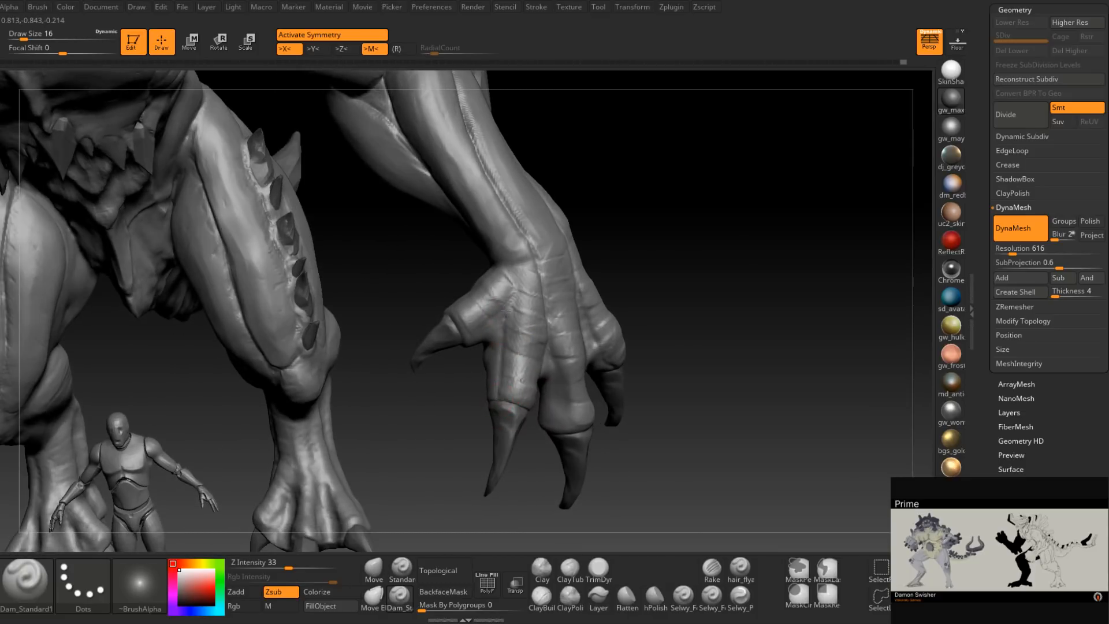
# Build up the base of the thumb and its web beside the wrist with ClayBuildup at draw size 22.
pyautogui.moveTo(475, 344)
pyautogui.mouseDown(button='right')
pyautogui.moveTo(458, 334)
pyautogui.moveTo(556, 317)
pyautogui.moveTo(557, 401)
pyautogui.mouseUp(button='right')
pyautogui.click(546, 598)
pyautogui.moveTo(497, 323); pyautogui.dragTo(484, 309, button='right')
pyautogui.rightClick(484, 308)
pyautogui.moveTo(484, 309); pyautogui.dragTo(472, 304)
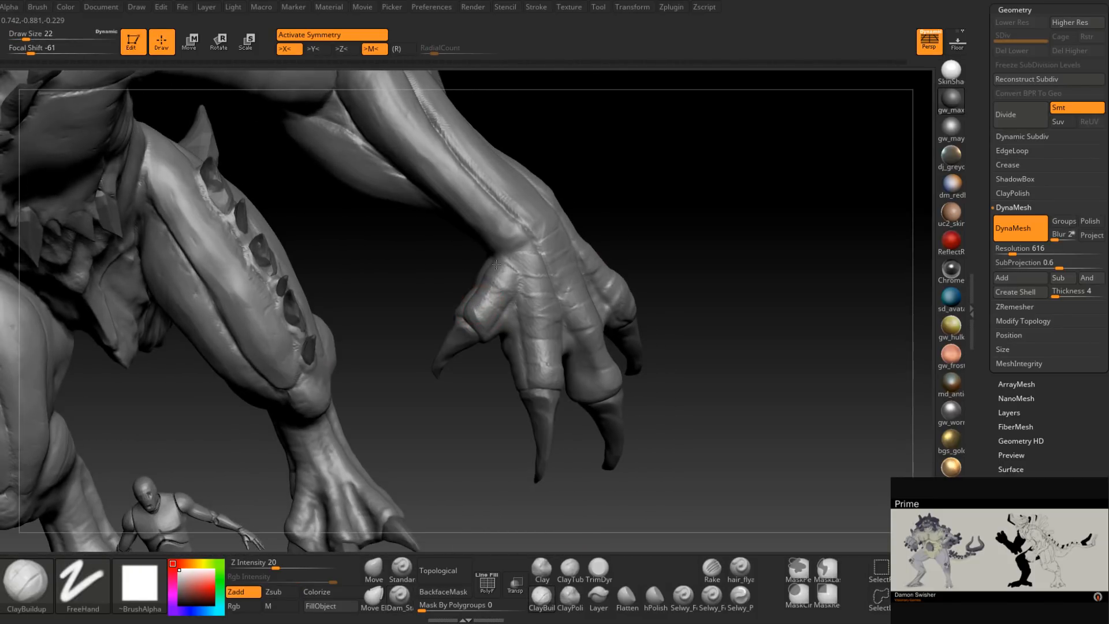
pyautogui.moveTo(508, 260); pyautogui.dragTo(488, 324)
# Build up the fingers and knuckles across the back of the hand with ClayBuildup at draw size 22.
pyautogui.moveTo(491, 329); pyautogui.dragTo(529, 292, button='right')
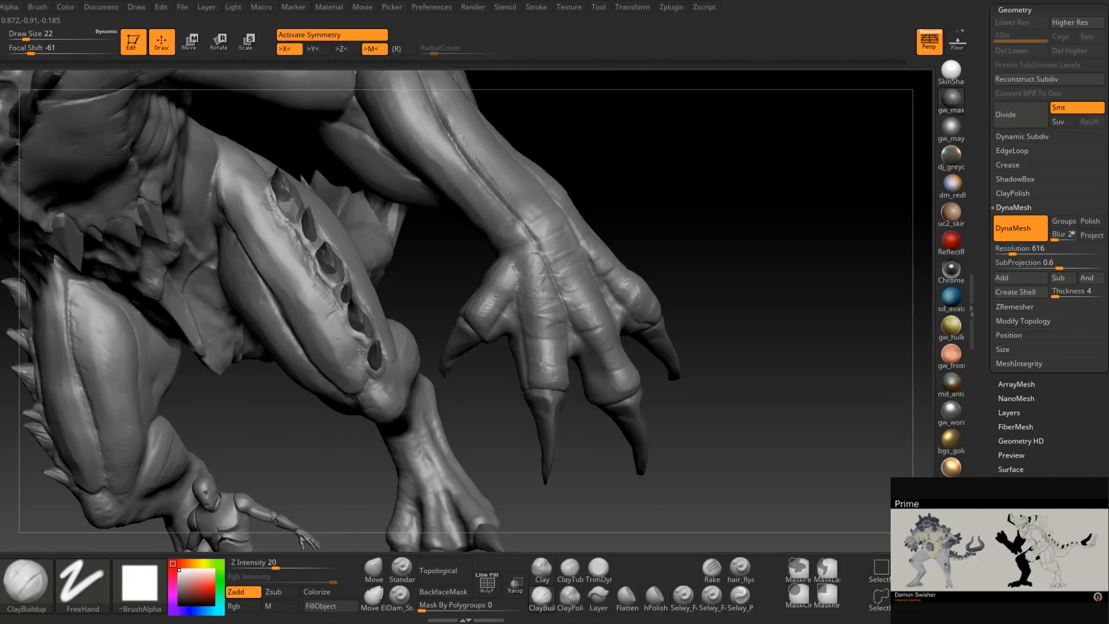
pyautogui.moveTo(529, 335); pyautogui.dragTo(550, 317, button='right')
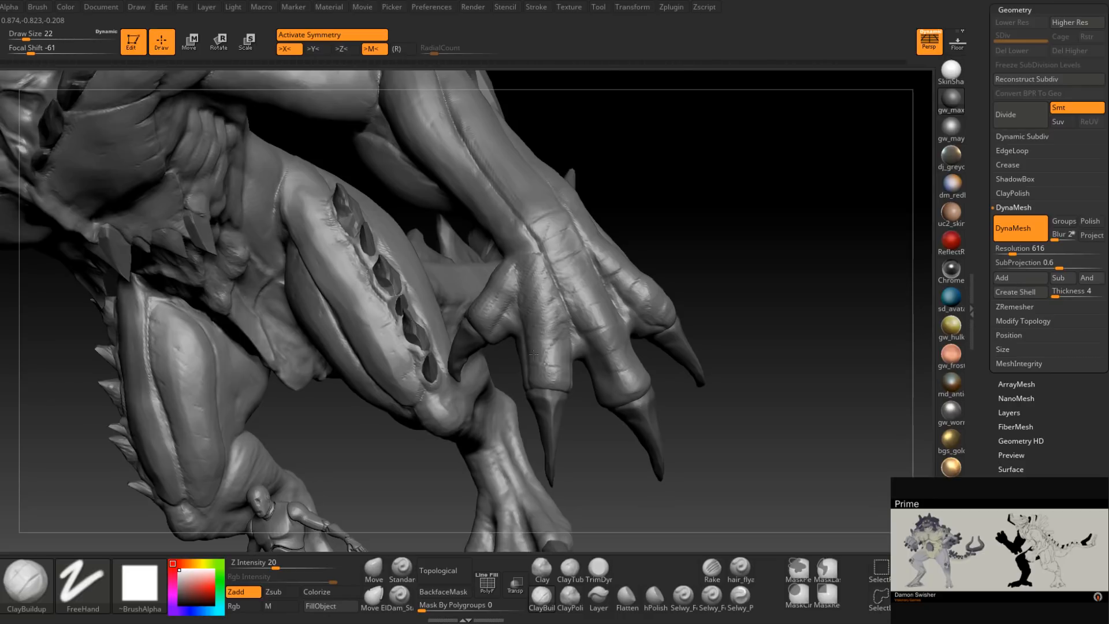
pyautogui.moveTo(552, 375); pyautogui.dragTo(566, 334, button='right')
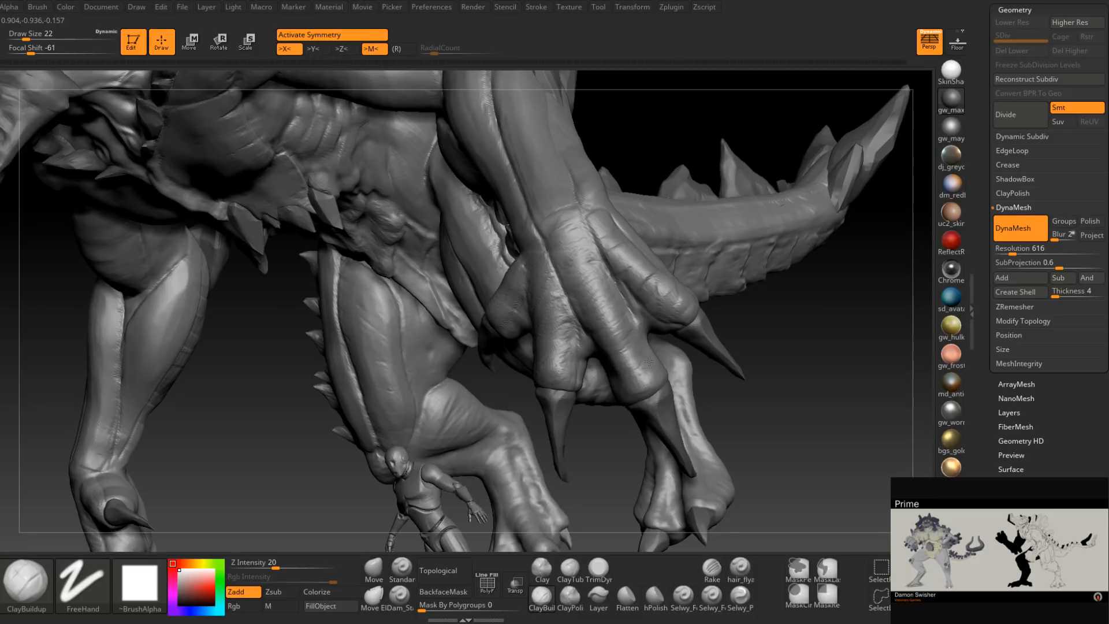
pyautogui.moveTo(642, 375)
pyautogui.mouseDown(button='right')
pyautogui.moveTo(644, 355)
pyautogui.moveTo(635, 386)
pyautogui.moveTo(656, 381)
pyautogui.moveTo(684, 342)
pyautogui.mouseUp(button='right')
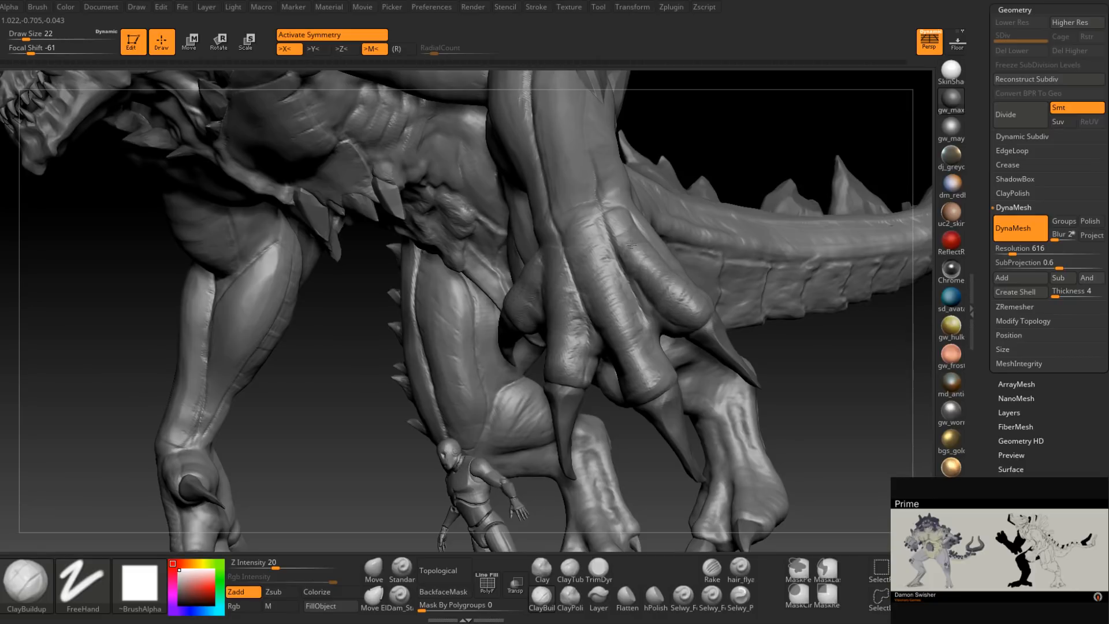
pyautogui.moveTo(620, 224); pyautogui.dragTo(612, 219)
# Flatten and plane the fingers and knuckles of the clawed hand with TrimDynamic at draw size 22.
pyautogui.click(598, 569)
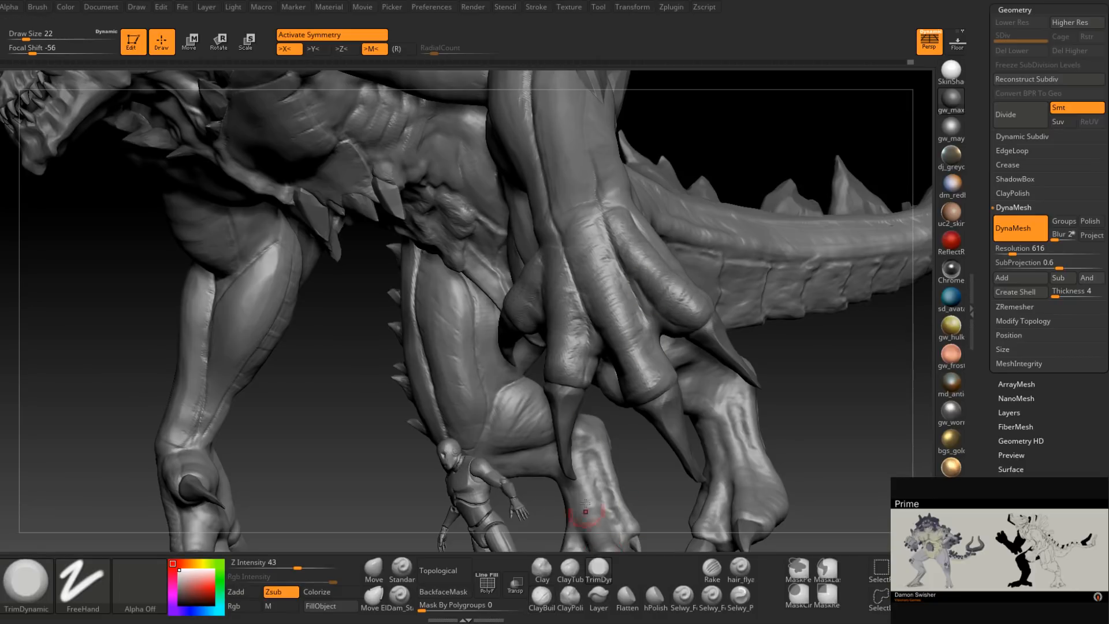
pyautogui.moveTo(546, 295); pyautogui.dragTo(594, 271, button='right')
pyautogui.moveTo(620, 383); pyautogui.dragTo(620, 354, button='right')
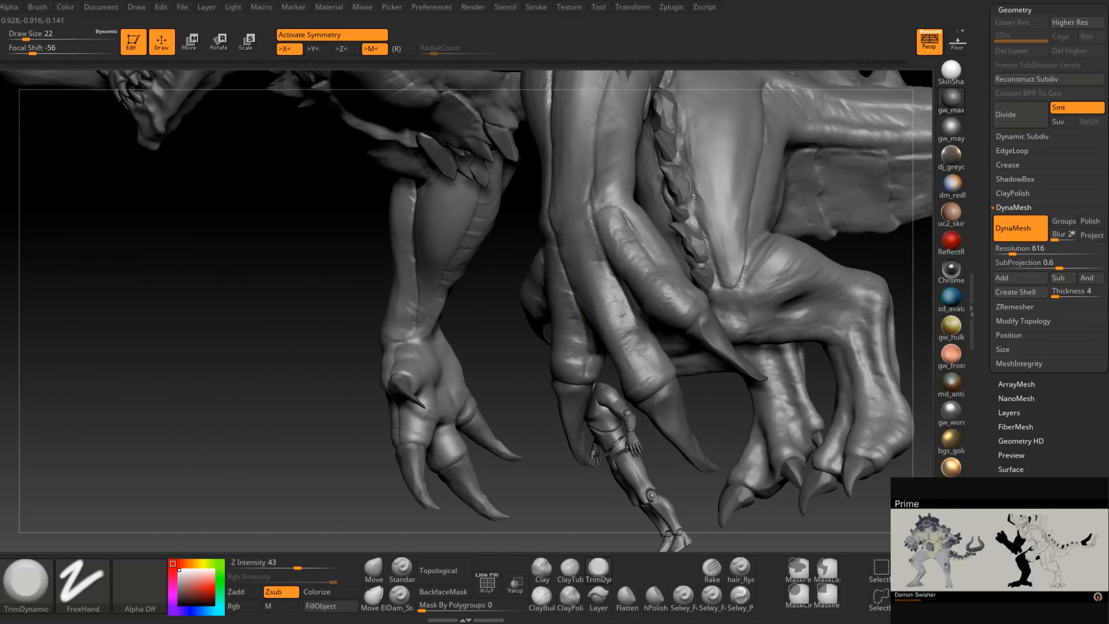
pyautogui.moveTo(622, 313); pyautogui.dragTo(564, 297, button='right')
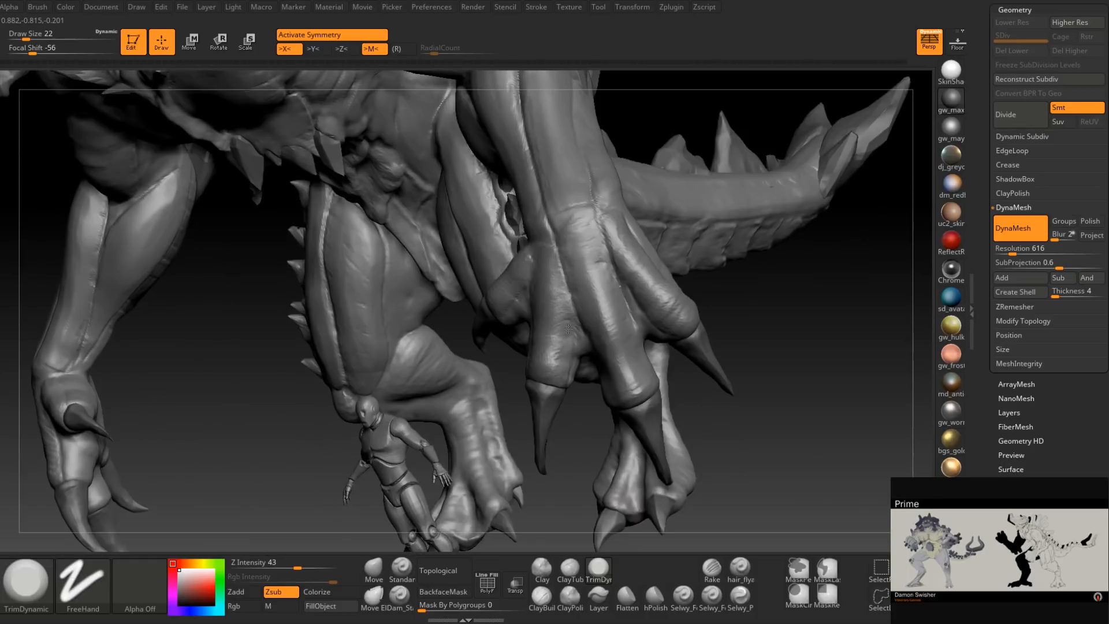
pyautogui.moveTo(561, 373); pyautogui.dragTo(558, 338, button='right')
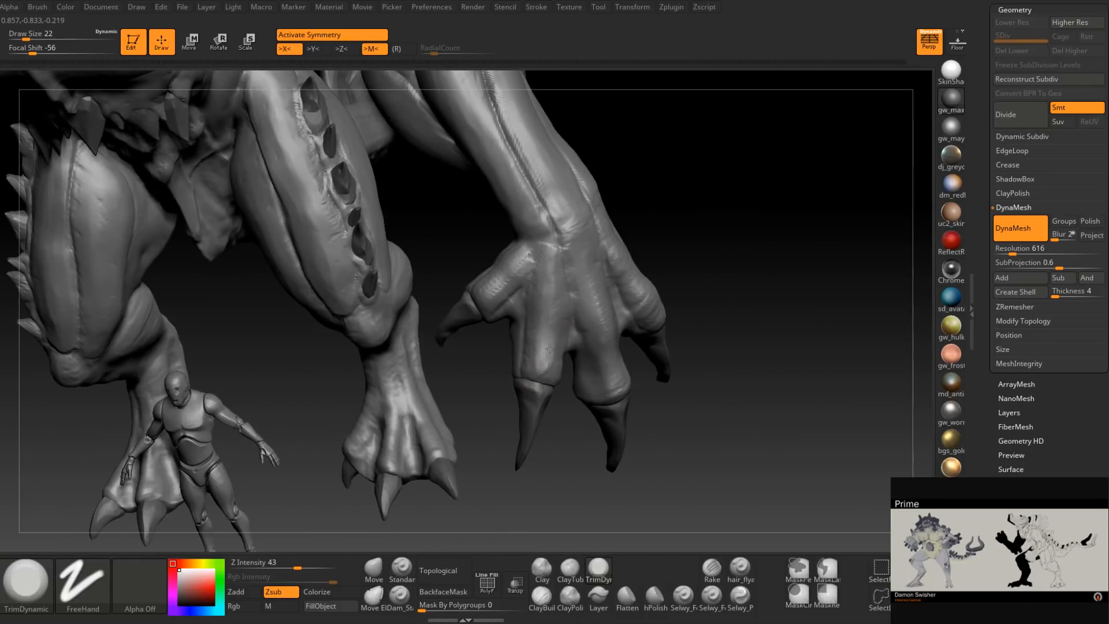
pyautogui.moveTo(522, 262); pyautogui.dragTo(496, 290)
pyautogui.moveTo(496, 290); pyautogui.dragTo(477, 242, button='right')
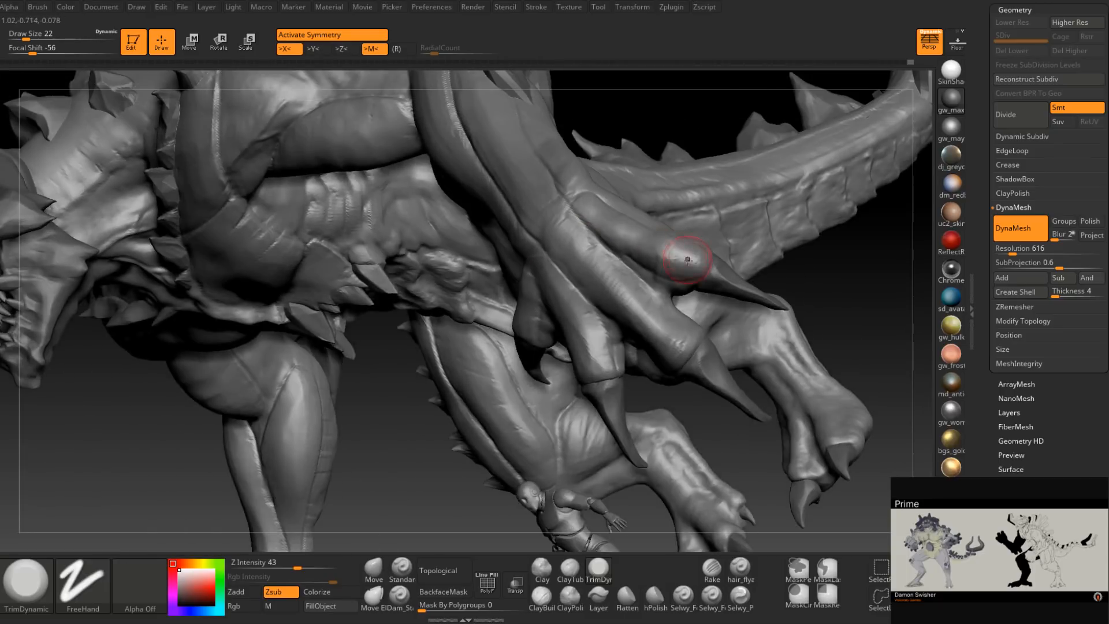
pyautogui.moveTo(697, 267); pyautogui.dragTo(700, 259, button='right')
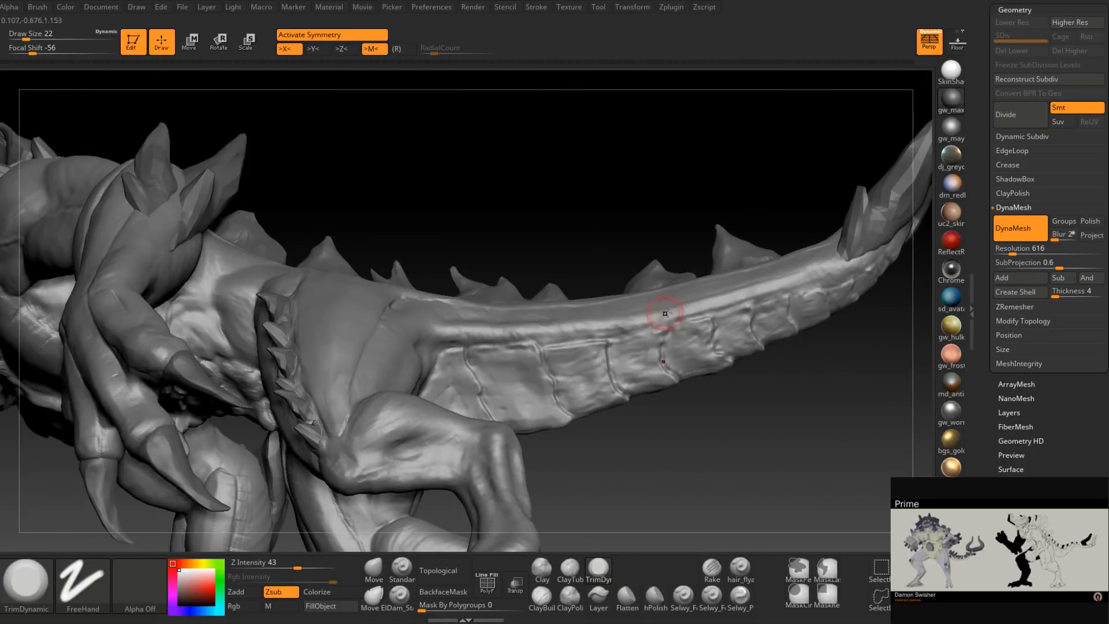
pyautogui.moveTo(666, 313); pyautogui.dragTo(589, 362, button='right')
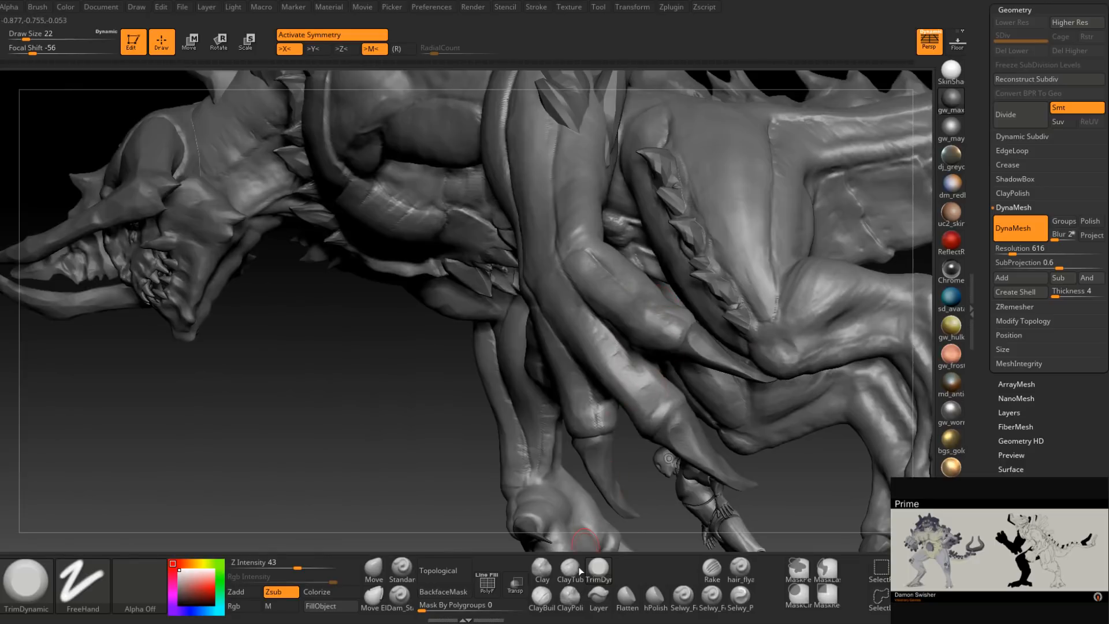
# Carve creases along the sides of the fingers and between them with Dam_Standard at draw size 14.
pyautogui.click(399, 594)
pyautogui.press('space')
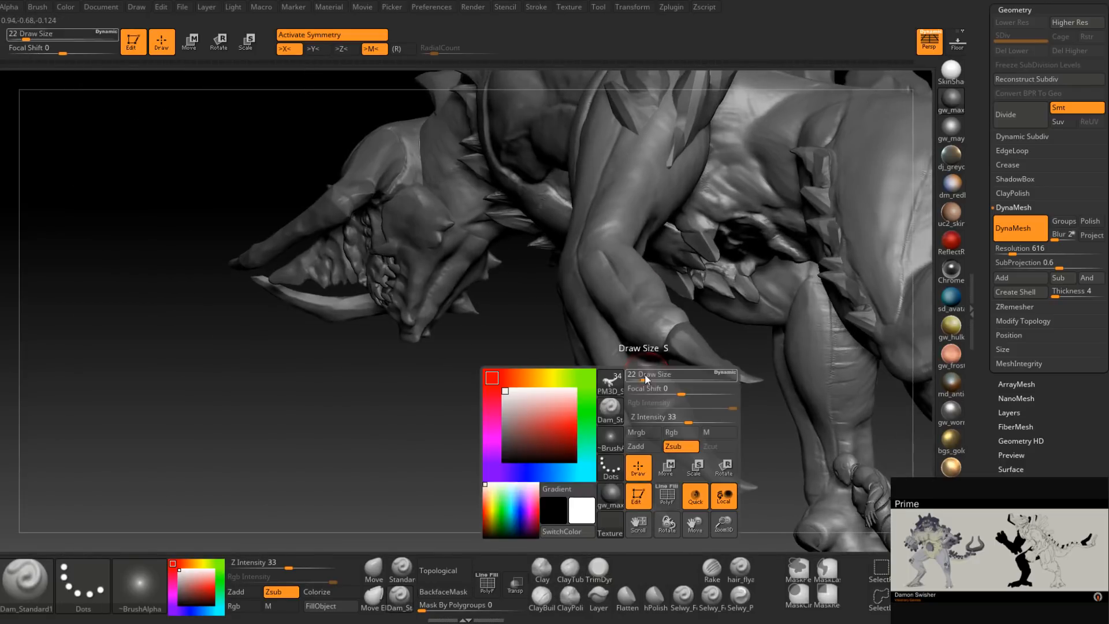
pyautogui.moveTo(656, 373); pyautogui.dragTo(640, 366)
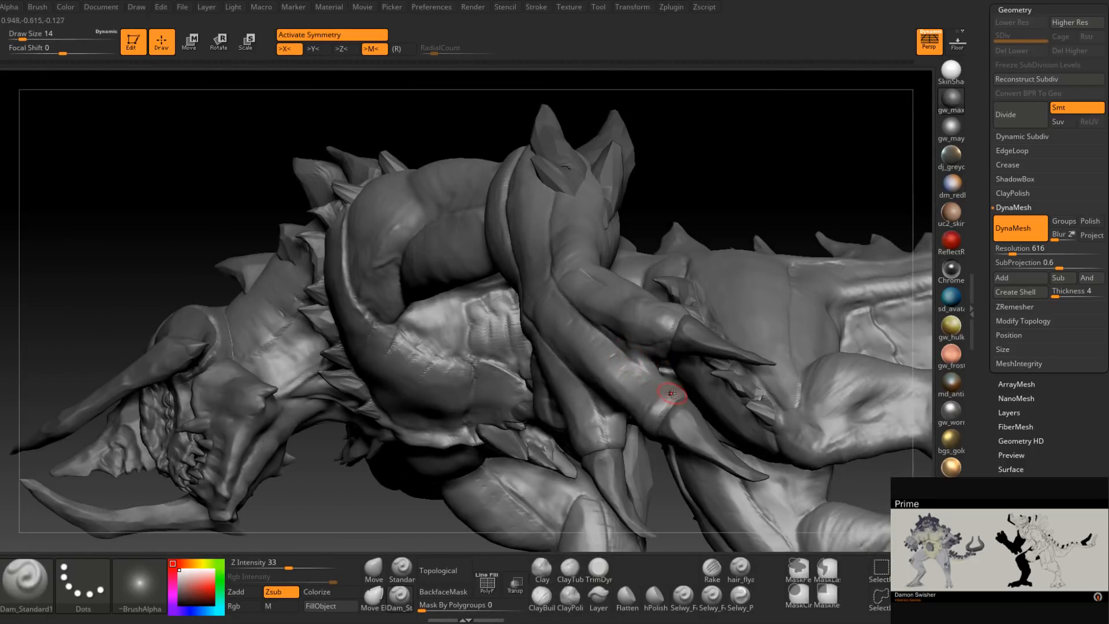
pyautogui.moveTo(659, 388); pyautogui.dragTo(663, 376, button='right')
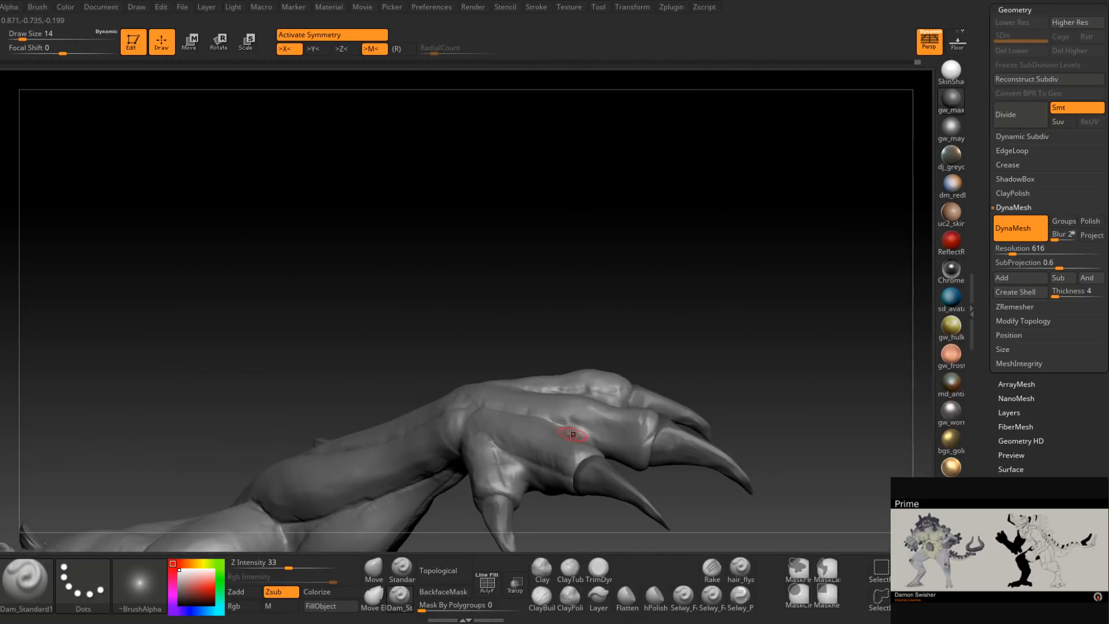
pyautogui.moveTo(630, 446)
pyautogui.mouseDown(button='right')
pyautogui.moveTo(614, 449)
pyautogui.moveTo(638, 391)
pyautogui.moveTo(556, 407)
pyautogui.moveTo(572, 404)
pyautogui.mouseUp(button='right')
pyautogui.moveTo(528, 400); pyautogui.dragTo(588, 411)
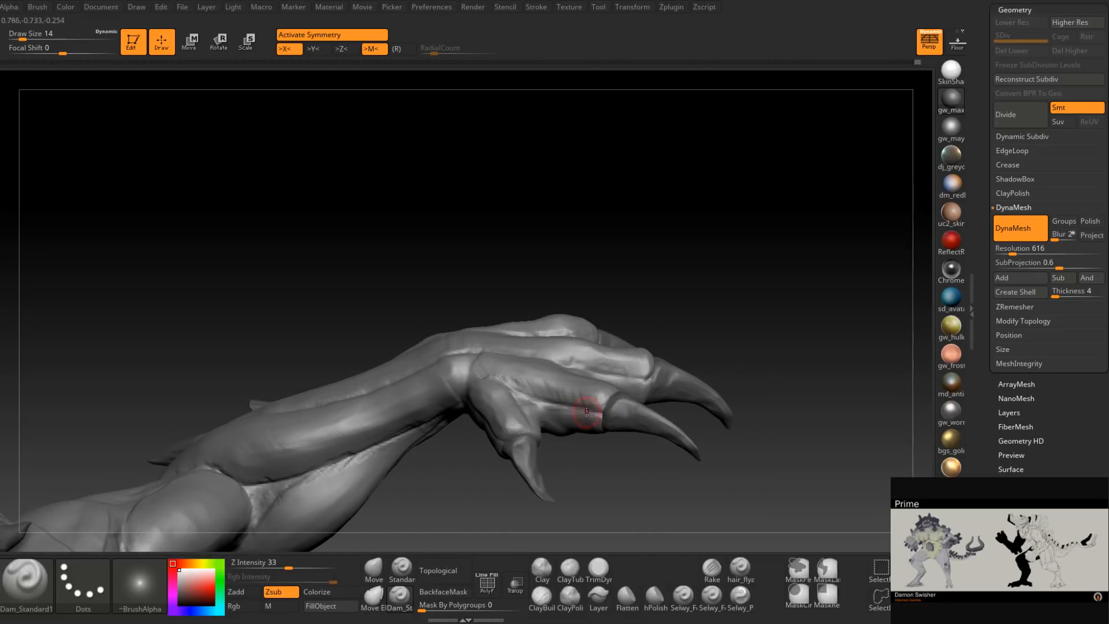
pyautogui.moveTo(615, 398)
pyautogui.mouseDown(button='right')
pyautogui.moveTo(599, 404)
pyautogui.moveTo(633, 380)
pyautogui.mouseUp(button='right')
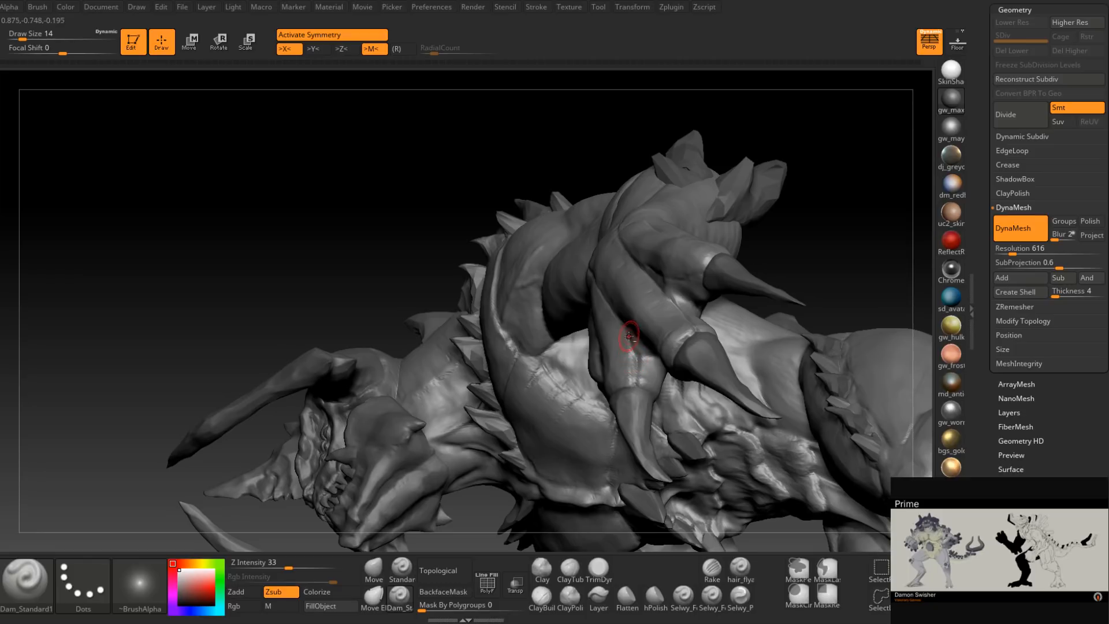
# Sharpen the creases around the thumb, finger joints and claw bases with Dam_Standard at draw size 14.
pyautogui.moveTo(630, 377)
pyautogui.mouseDown(button='right')
pyautogui.moveTo(646, 379)
pyautogui.moveTo(606, 396)
pyautogui.moveTo(560, 396)
pyautogui.mouseUp(button='right')
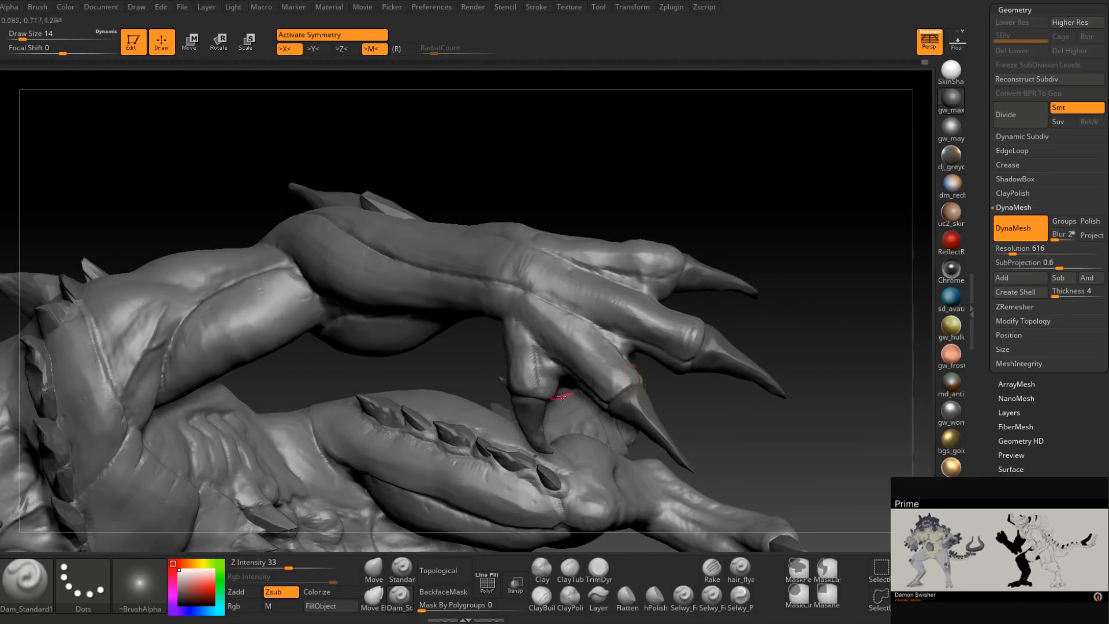
pyautogui.moveTo(542, 359); pyautogui.dragTo(540, 371)
pyautogui.moveTo(543, 367); pyautogui.dragTo(485, 397, button='right')
pyautogui.moveTo(598, 349); pyautogui.dragTo(607, 278, button='right')
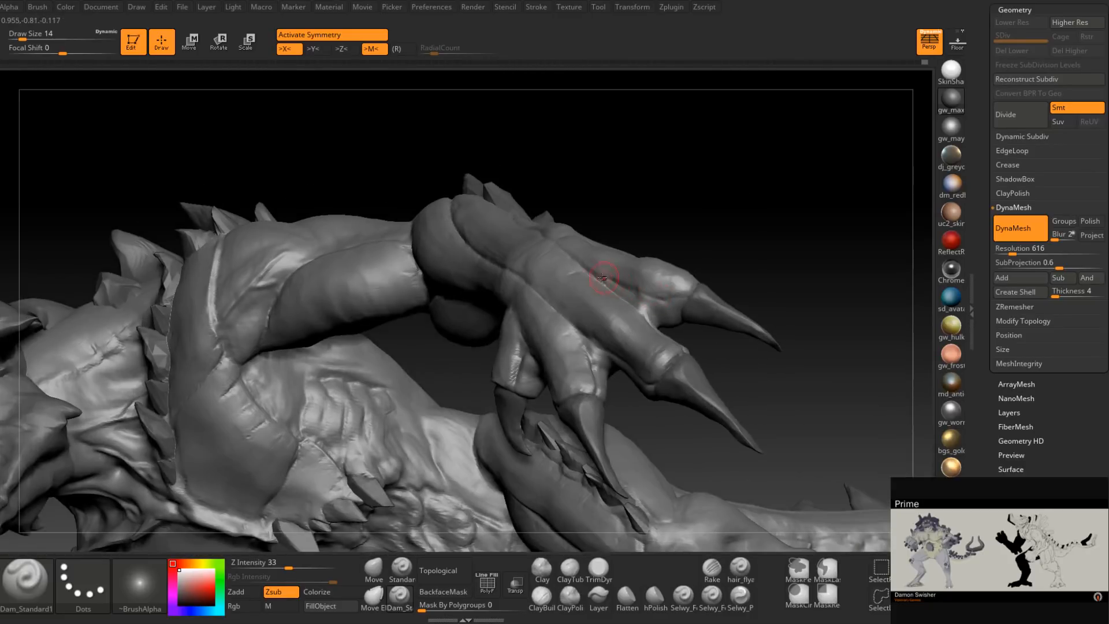
pyautogui.moveTo(681, 289); pyautogui.dragTo(699, 309, button='right')
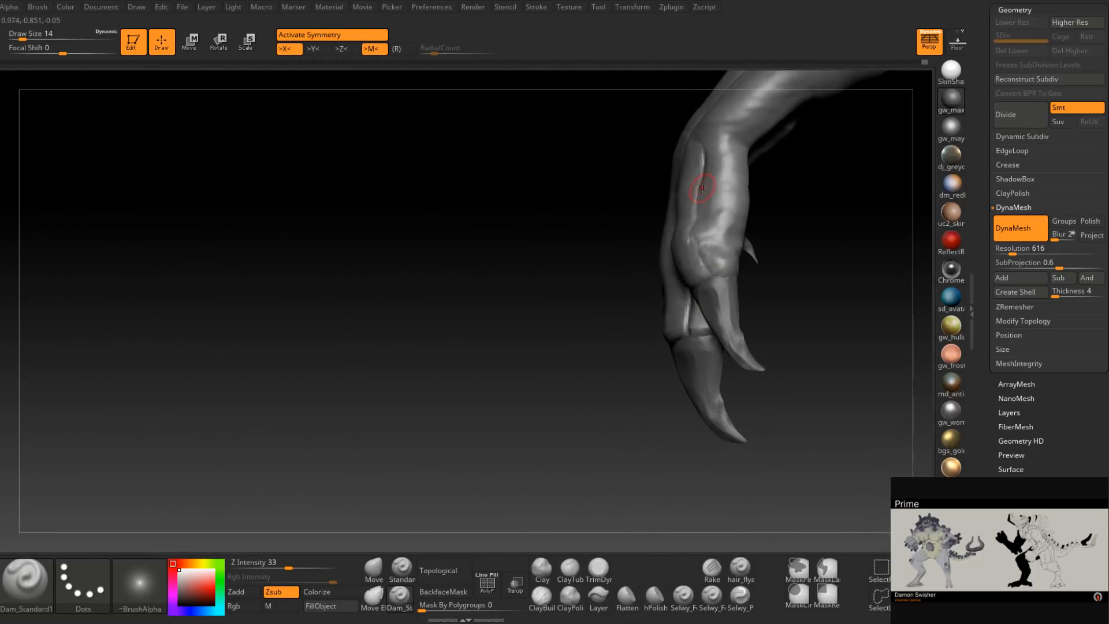
pyautogui.moveTo(712, 267); pyautogui.dragTo(730, 234, button='right')
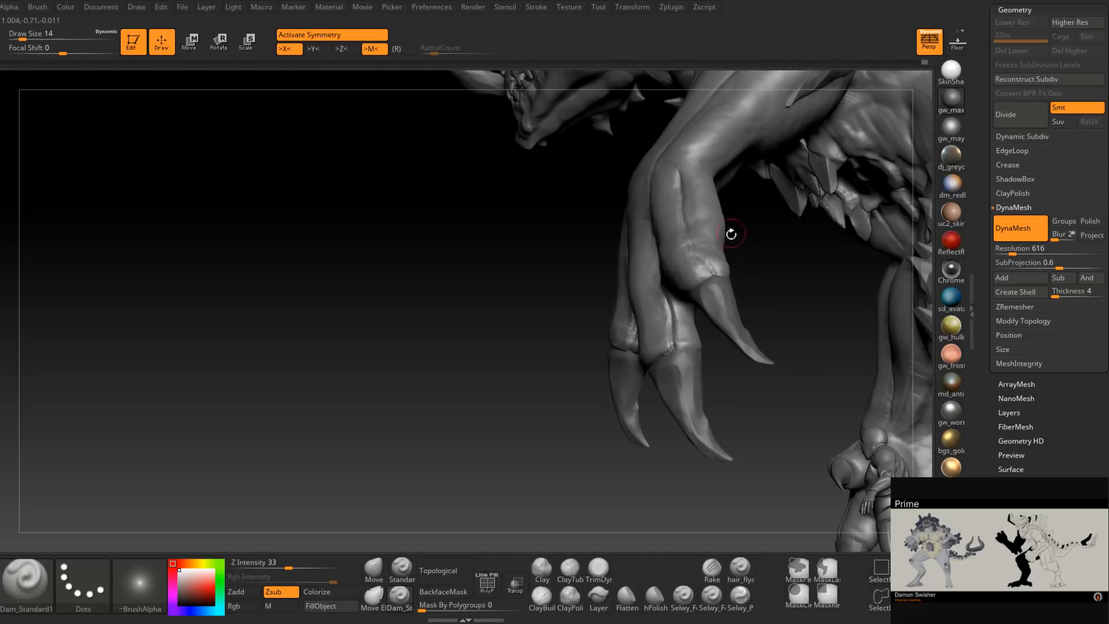
pyautogui.moveTo(705, 276)
pyautogui.mouseDown(button='right')
pyautogui.moveTo(684, 294)
pyautogui.moveTo(687, 282)
pyautogui.moveTo(681, 347)
pyautogui.moveTo(683, 298)
pyautogui.moveTo(658, 322)
pyautogui.mouseUp(button='right')
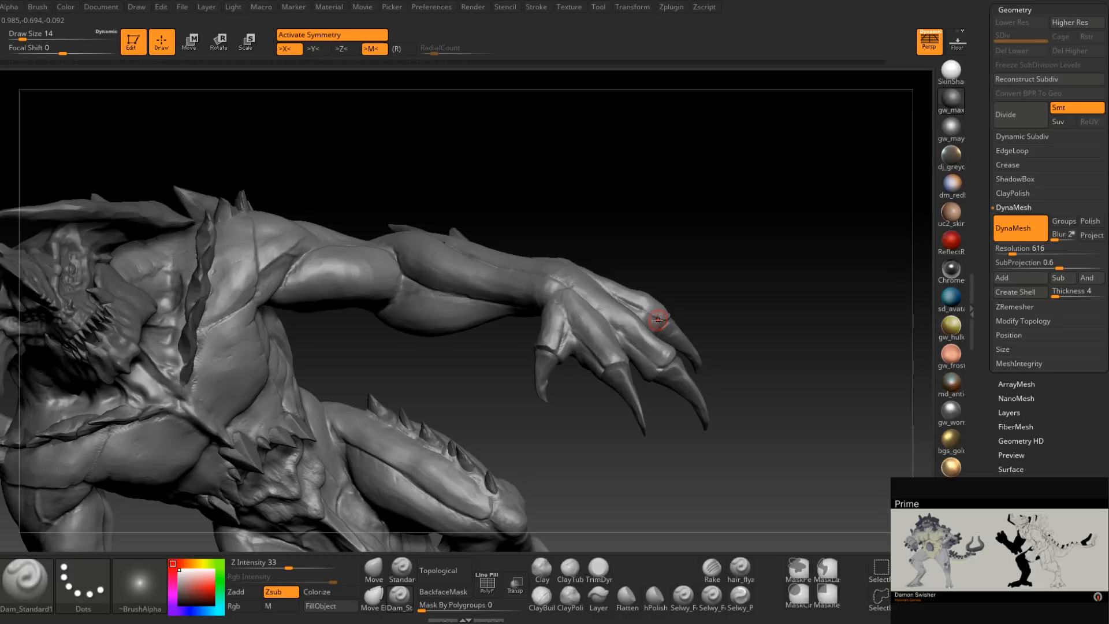
# Flatten the layered plates on the abdomen with TrimDynamic at draw size 14.
pyautogui.moveTo(421, 373); pyautogui.dragTo(324, 324)
pyautogui.moveTo(730, 277)
pyautogui.mouseDown()
pyautogui.moveTo(762, 340)
pyautogui.moveTo(732, 323)
pyautogui.moveTo(659, 324)
pyautogui.moveTo(720, 293)
pyautogui.moveTo(698, 324)
pyautogui.moveTo(661, 322)
pyautogui.moveTo(633, 345)
pyautogui.mouseUp()
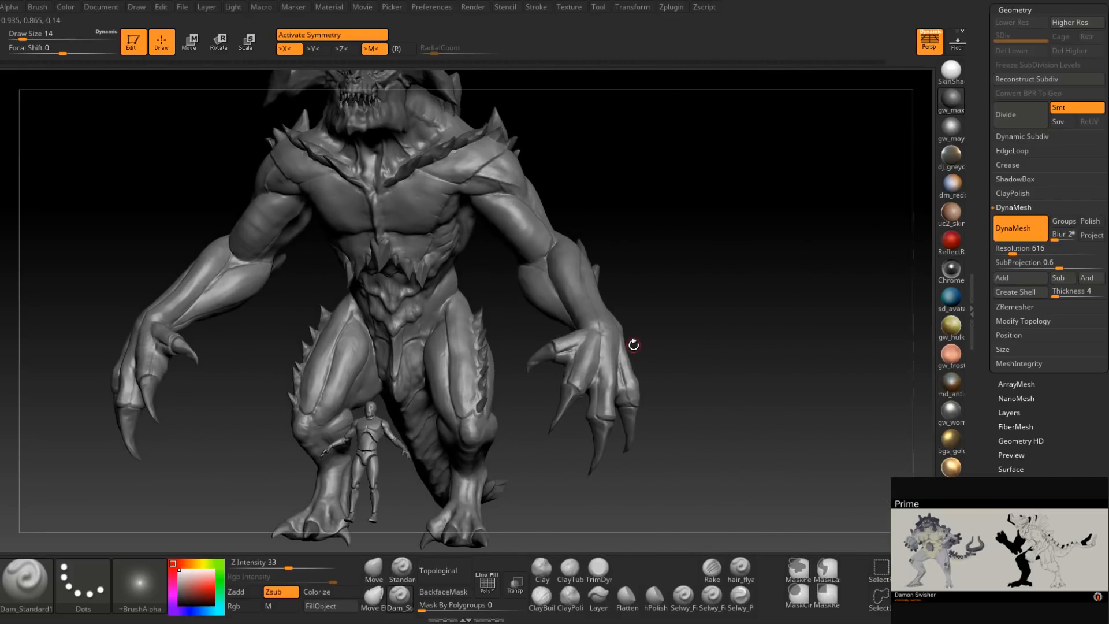
pyautogui.moveTo(612, 272); pyautogui.dragTo(513, 350)
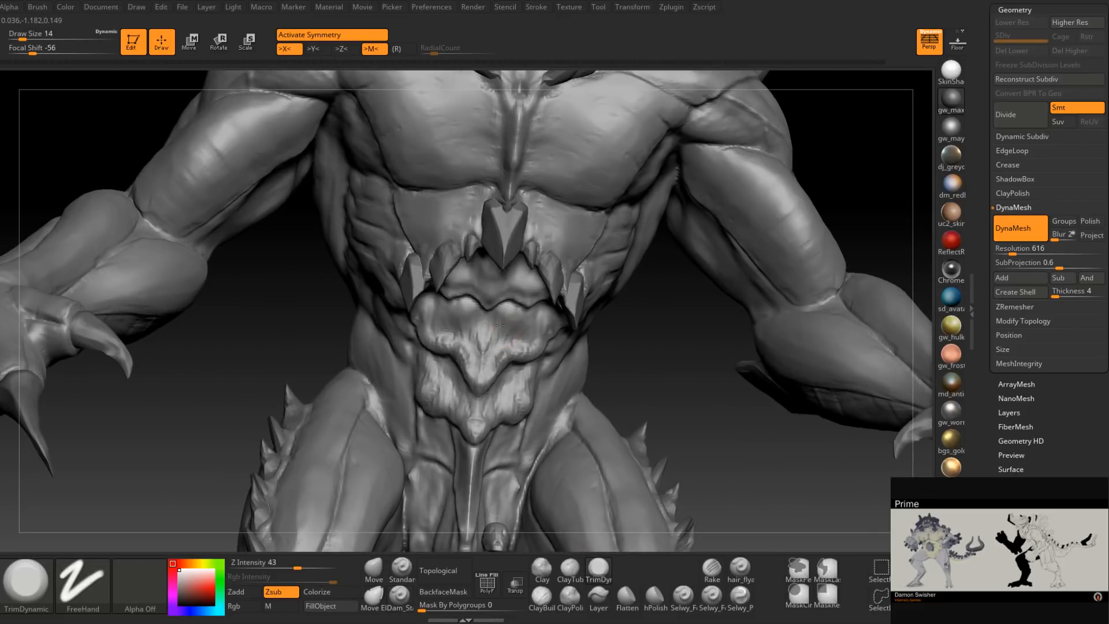
pyautogui.moveTo(496, 319)
pyautogui.mouseDown(button='right')
pyautogui.moveTo(493, 355)
pyautogui.moveTo(512, 344)
pyautogui.mouseUp(button='right')
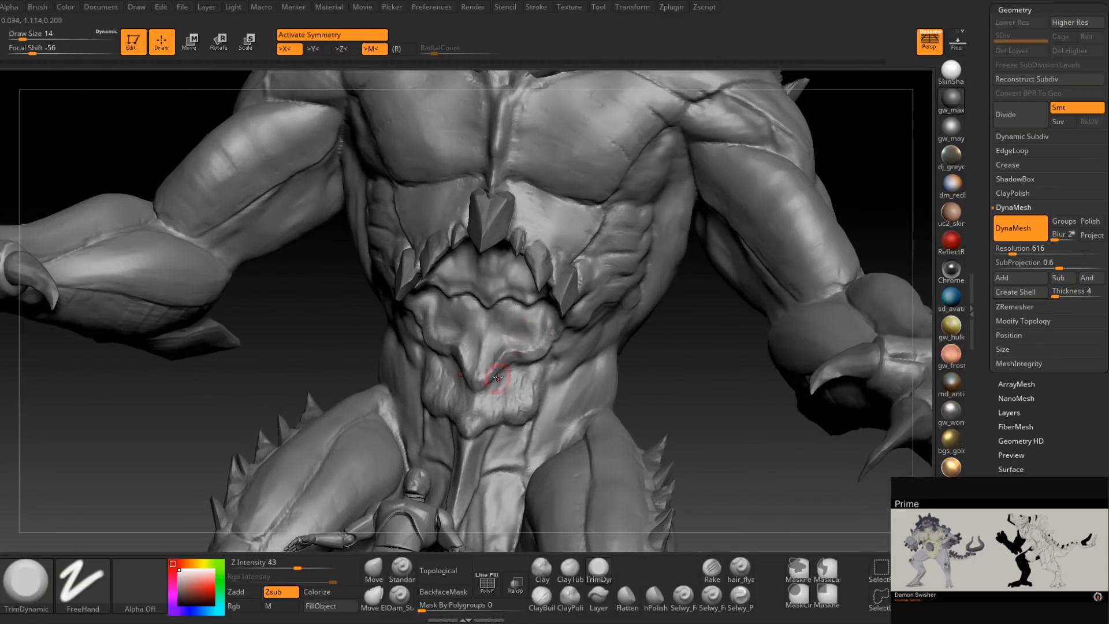
pyautogui.keyDown('shift'); pyautogui.moveTo(498, 377); pyautogui.dragTo(508, 347, button='right'); pyautogui.keyUp('shift')
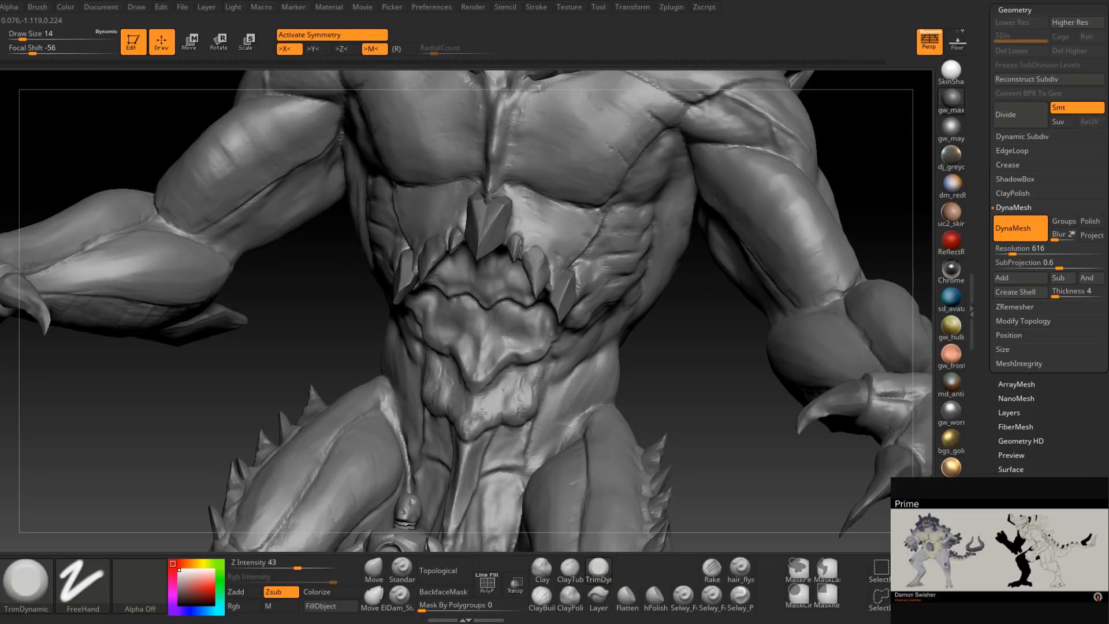
pyautogui.moveTo(540, 375)
pyautogui.mouseDown(button='right')
pyautogui.moveTo(534, 398)
pyautogui.moveTo(527, 354)
pyautogui.moveTo(540, 319)
pyautogui.moveTo(545, 358)
pyautogui.moveTo(477, 327)
pyautogui.moveTo(466, 290)
pyautogui.mouseUp(button='right')
# Carve creases around the abdominal plates and down the hip and groin folds with Dam_Standard at draw size 14.
pyautogui.press('ctrl')
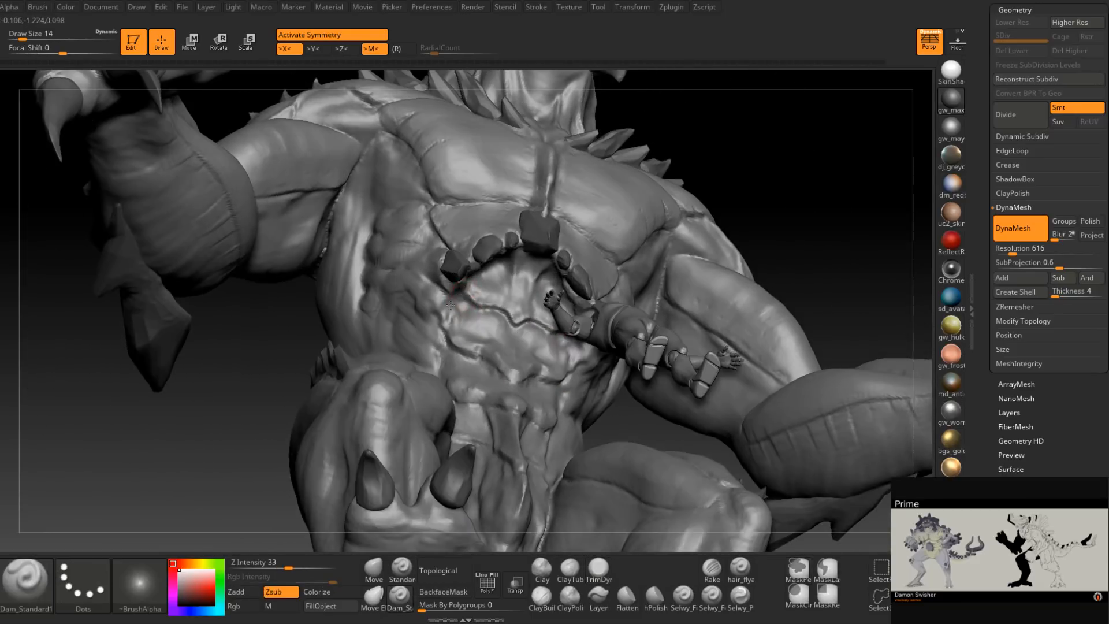
pyautogui.moveTo(455, 331)
pyautogui.mouseDown(button='right')
pyautogui.moveTo(442, 336)
pyautogui.moveTo(449, 306)
pyautogui.moveTo(458, 341)
pyautogui.mouseUp(button='right')
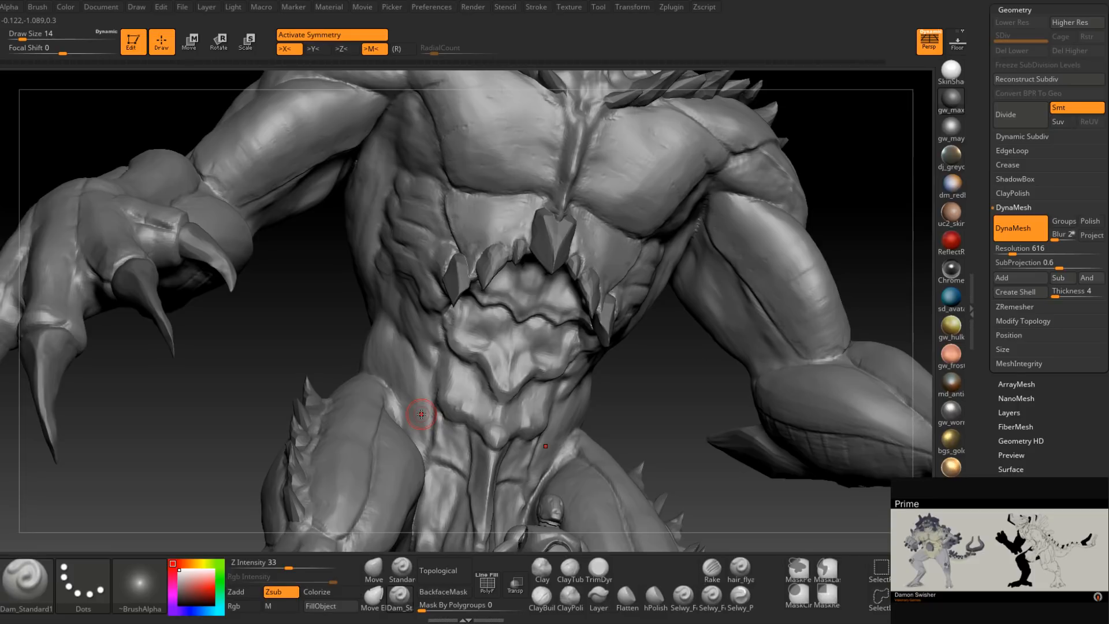
pyautogui.moveTo(421, 413)
pyautogui.mouseDown(button='right')
pyautogui.moveTo(458, 294)
pyautogui.moveTo(443, 315)
pyautogui.moveTo(489, 308)
pyautogui.moveTo(441, 327)
pyautogui.mouseUp(button='right')
pyautogui.moveTo(441, 328); pyautogui.dragTo(433, 369)
pyautogui.moveTo(403, 384)
pyautogui.mouseDown(button='right')
pyautogui.moveTo(387, 406)
pyautogui.moveTo(341, 404)
pyautogui.mouseUp(button='right')
pyautogui.moveTo(560, 406); pyautogui.dragTo(543, 455)
pyautogui.moveTo(545, 473)
pyautogui.mouseDown(button='right')
pyautogui.moveTo(532, 466)
pyautogui.moveTo(567, 460)
pyautogui.mouseUp(button='right')
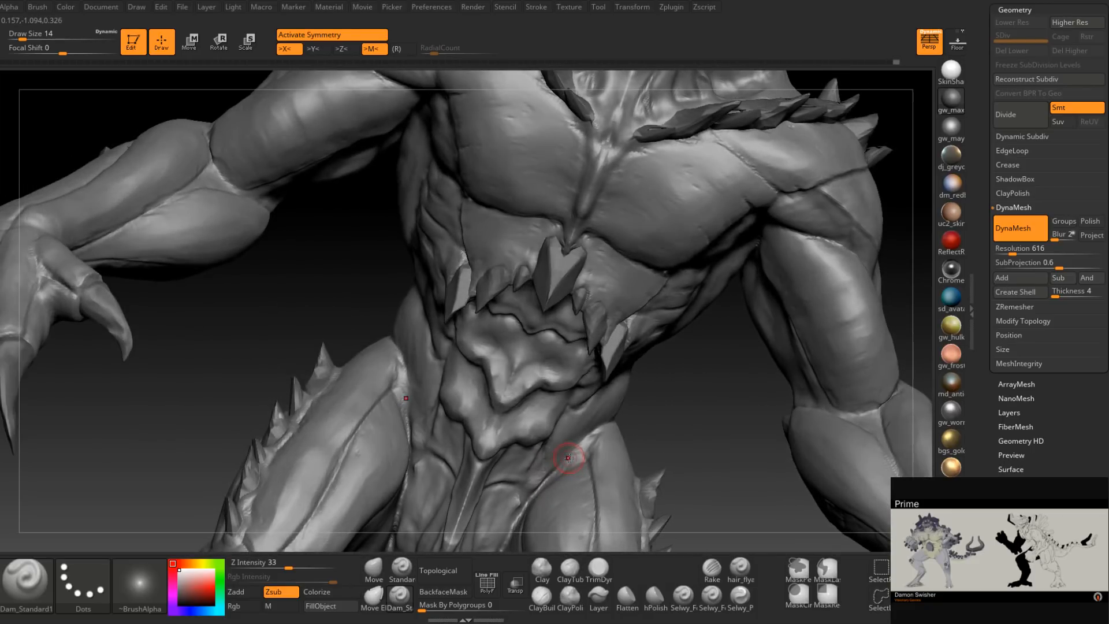
# Define the creases around the kneecap and upper shin with Dam_Standard at draw size 14.
pyautogui.moveTo(584, 321)
pyautogui.keyDown('alt'); pyautogui.mouseDown(button='right')
pyautogui.moveTo(635, 287)
pyautogui.moveTo(653, 297)
pyautogui.moveTo(679, 283)
pyautogui.moveTo(534, 419)
pyautogui.moveTo(546, 358)
pyautogui.moveTo(459, 340)
pyautogui.moveTo(453, 322)
pyautogui.moveTo(495, 254)
pyautogui.mouseUp(button='right'); pyautogui.keyUp('alt')
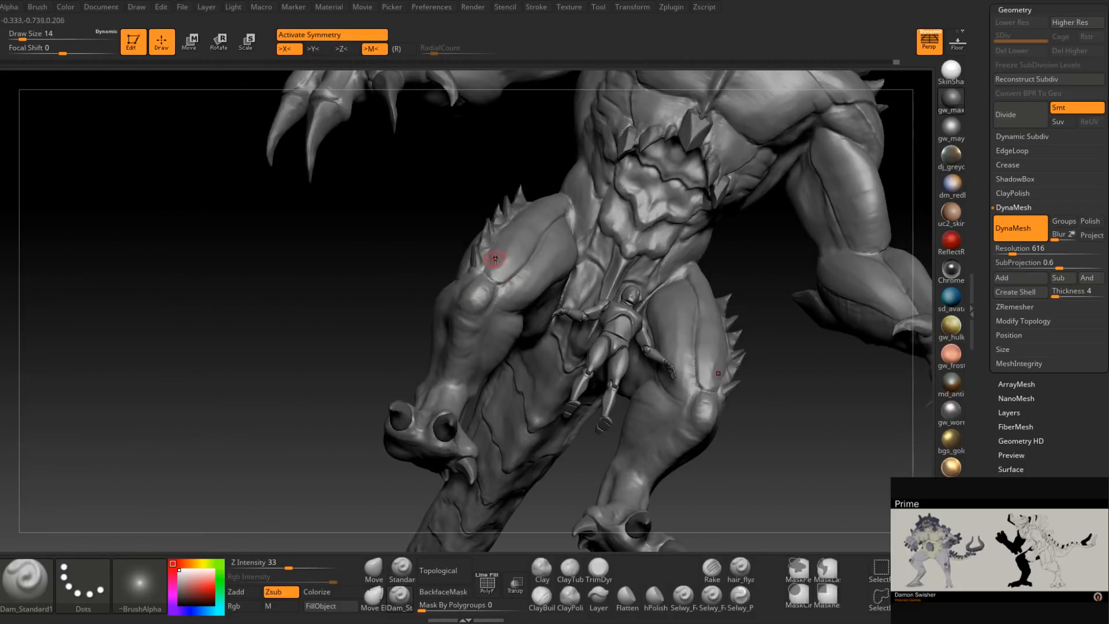
pyautogui.moveTo(492, 309)
pyautogui.mouseDown(button='right')
pyautogui.moveTo(480, 363)
pyautogui.moveTo(504, 289)
pyautogui.moveTo(483, 312)
pyautogui.mouseUp(button='right')
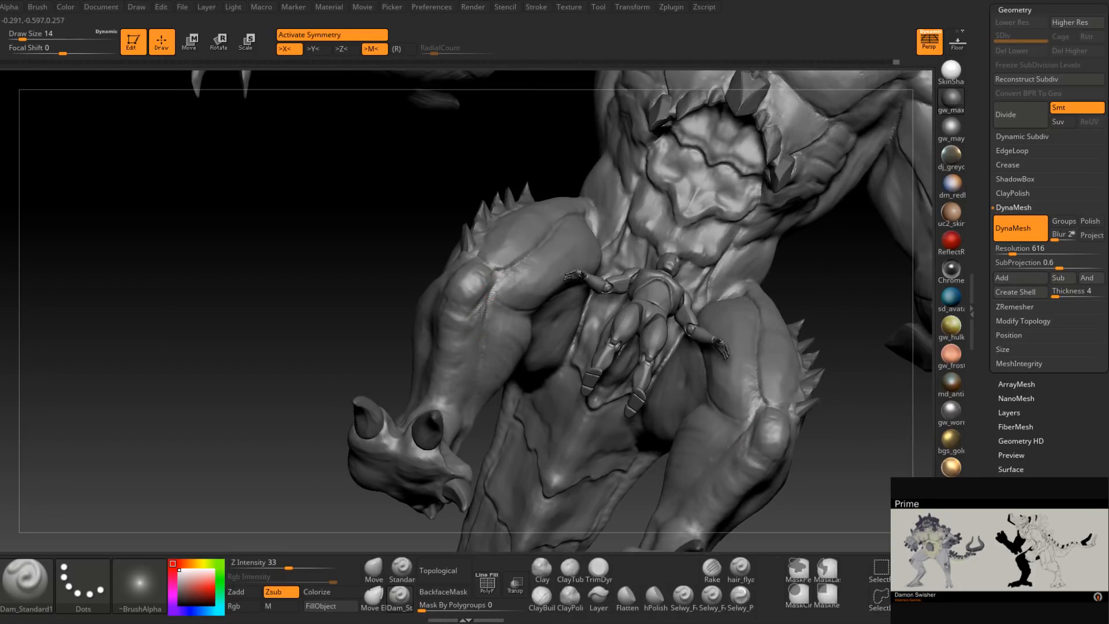
pyautogui.moveTo(482, 364)
pyautogui.mouseDown(button='right')
pyautogui.moveTo(465, 324)
pyautogui.moveTo(439, 359)
pyautogui.moveTo(465, 254)
pyautogui.mouseUp(button='right')
pyautogui.moveTo(461, 313); pyautogui.dragTo(443, 313, button='right')
pyautogui.moveTo(443, 313); pyautogui.dragTo(454, 279)
pyautogui.moveTo(454, 279); pyautogui.dragTo(450, 294, button='right')
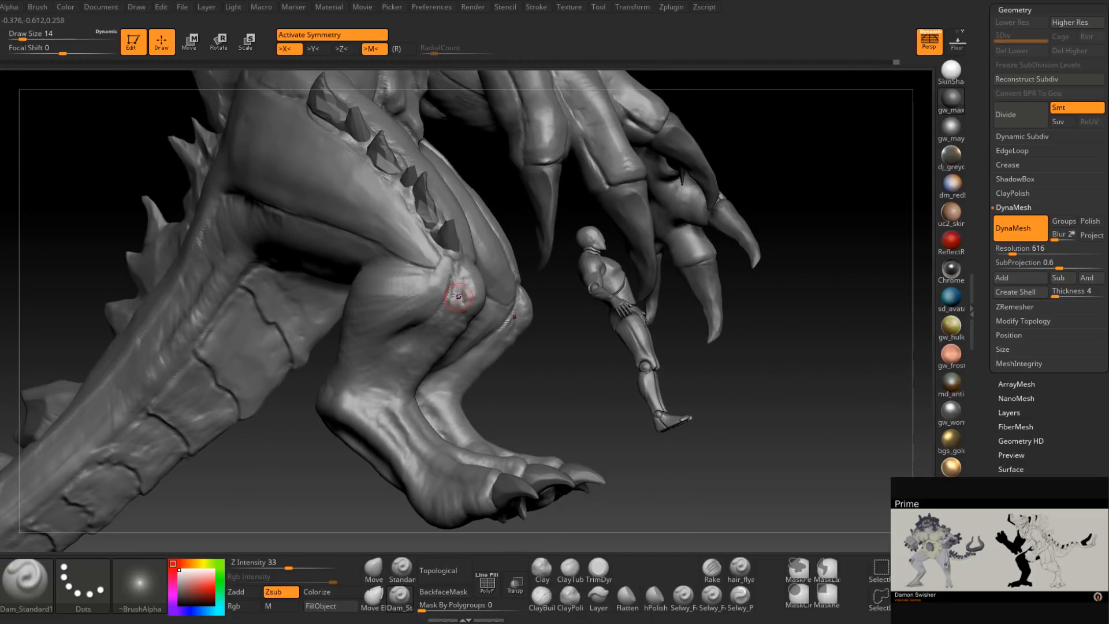
pyautogui.moveTo(451, 341); pyautogui.dragTo(423, 332, button='right')
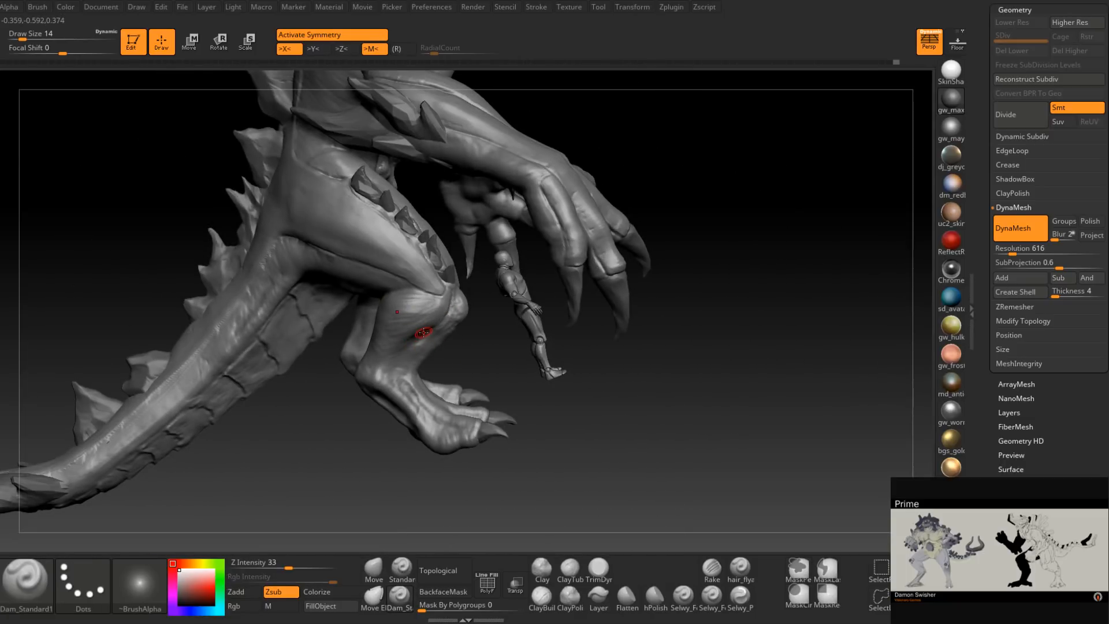
pyautogui.moveTo(424, 333)
pyautogui.mouseDown(button='right')
pyautogui.moveTo(470, 293)
pyautogui.moveTo(449, 312)
pyautogui.moveTo(430, 289)
pyautogui.moveTo(469, 287)
pyautogui.moveTo(448, 297)
pyautogui.moveTo(495, 402)
pyautogui.moveTo(480, 354)
pyautogui.mouseUp(button='right')
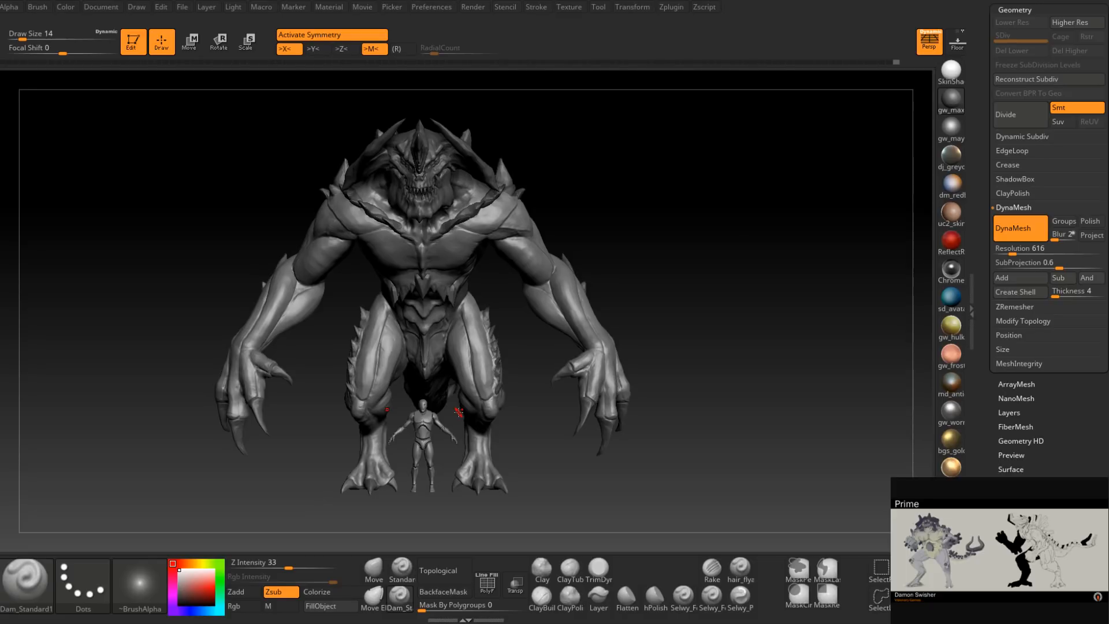
# Check the whole creature from the front and side, and make the JungleBoss base subtool visible.
pyautogui.moveTo(659, 292)
pyautogui.mouseDown()
pyautogui.moveTo(604, 300)
pyautogui.moveTo(676, 292)
pyautogui.moveTo(651, 300)
pyautogui.moveTo(699, 303)
pyautogui.moveTo(656, 319)
pyautogui.mouseUp()
pyautogui.keyDown('ctrl'); pyautogui.moveTo(656, 319); pyautogui.dragTo(660, 326, button='right'); pyautogui.keyUp('ctrl')
pyautogui.moveTo(659, 326)
pyautogui.mouseDown()
pyautogui.moveTo(684, 265)
pyautogui.moveTo(699, 264)
pyautogui.mouseUp()
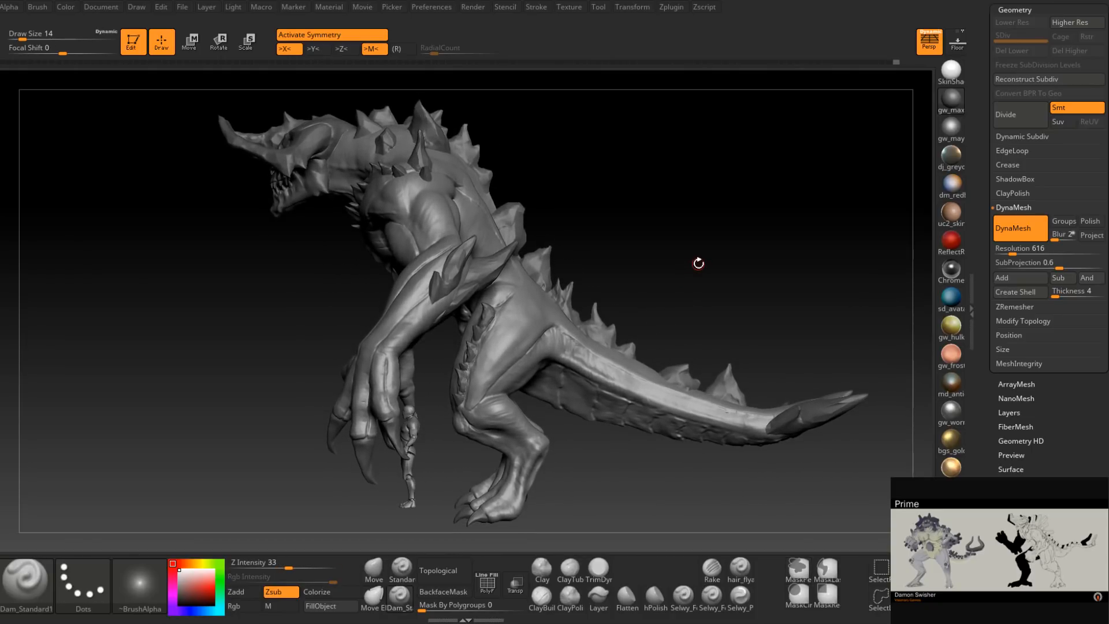
pyautogui.moveTo(698, 264)
pyautogui.mouseDown()
pyautogui.moveTo(647, 266)
pyautogui.moveTo(750, 286)
pyautogui.moveTo(737, 274)
pyautogui.mouseUp()
pyautogui.moveTo(984, 50); pyautogui.dragTo(984, 223)
pyautogui.click(1018, 217)
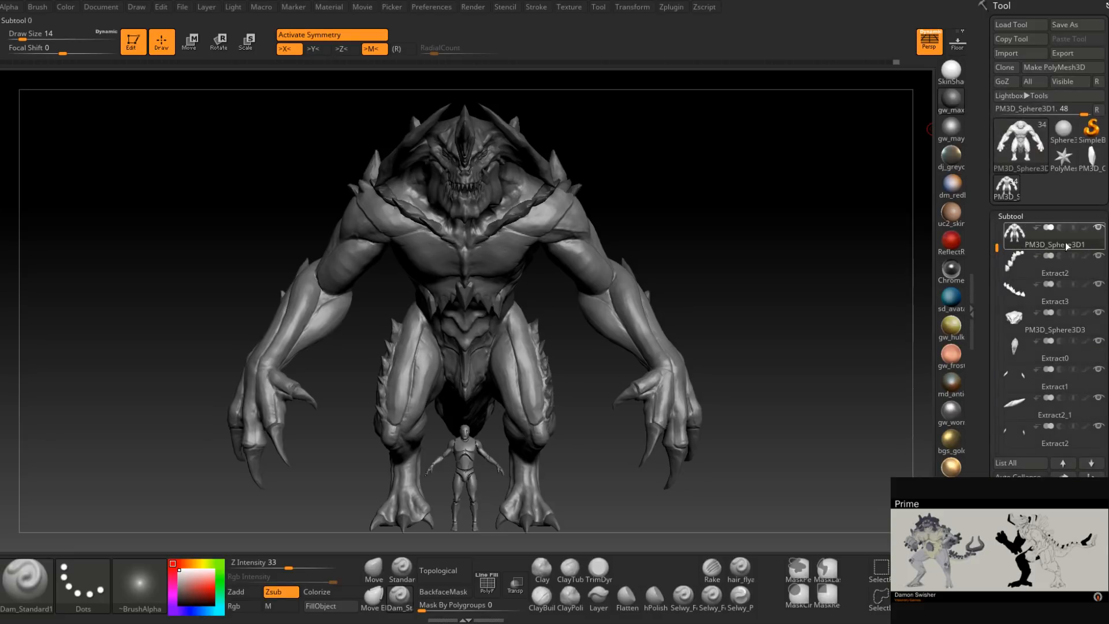
pyautogui.scroll(3, 1074, 254)
pyautogui.click(1095, 240)
pyautogui.click(1099, 228)
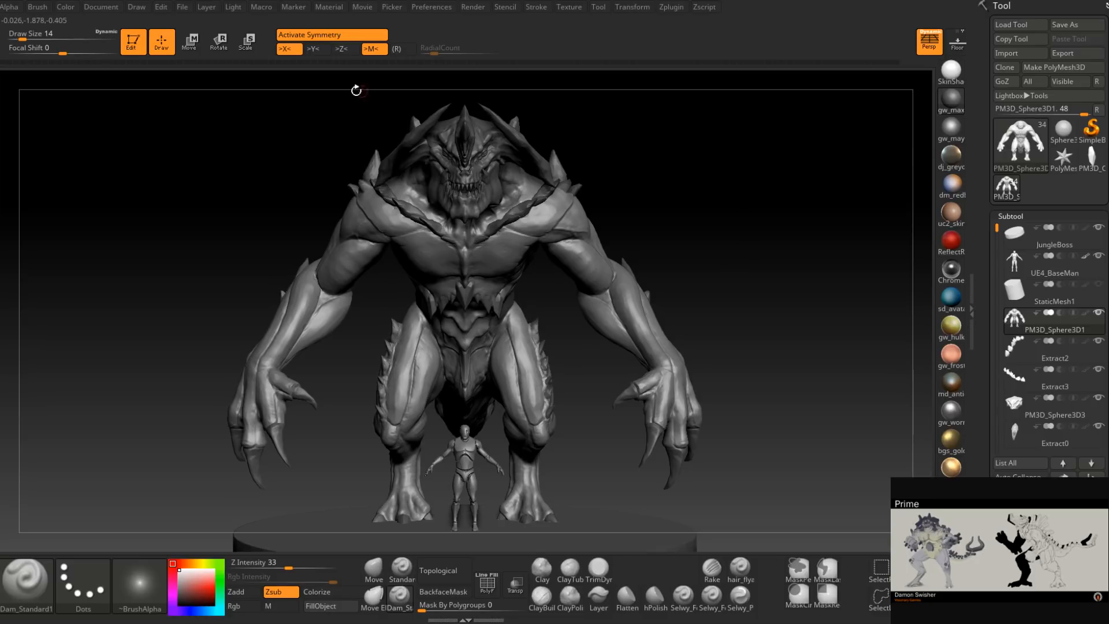
# Record a turntable movie of the creature on its base and quick-save the project.
pyautogui.moveTo(768, 193); pyautogui.dragTo(764, 193)
pyautogui.click(480, 7)
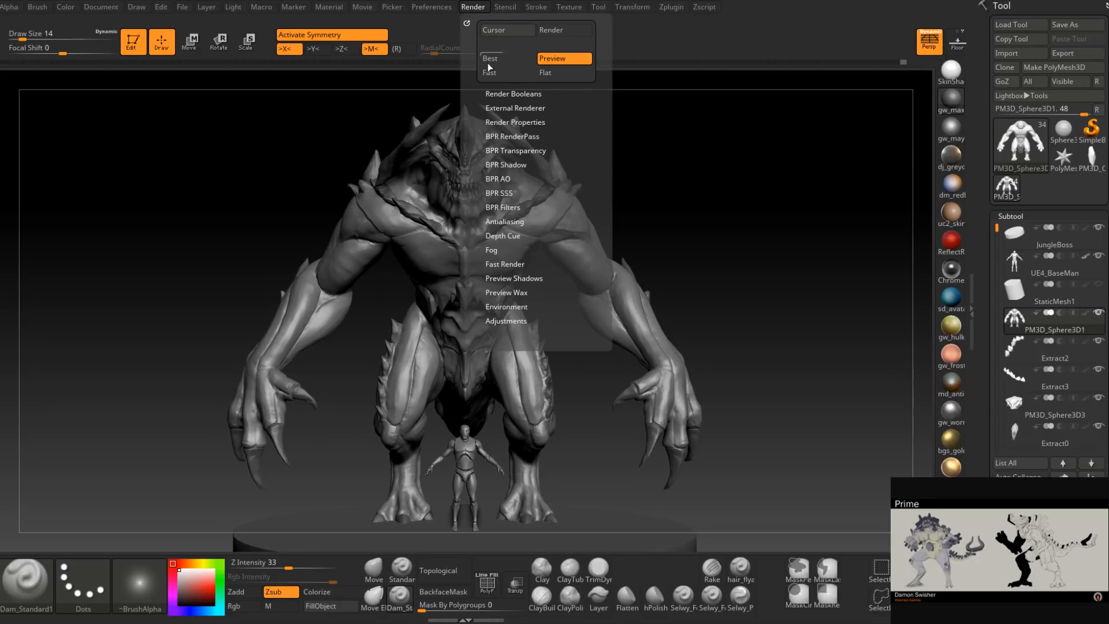
pyautogui.moveTo(363, 7)
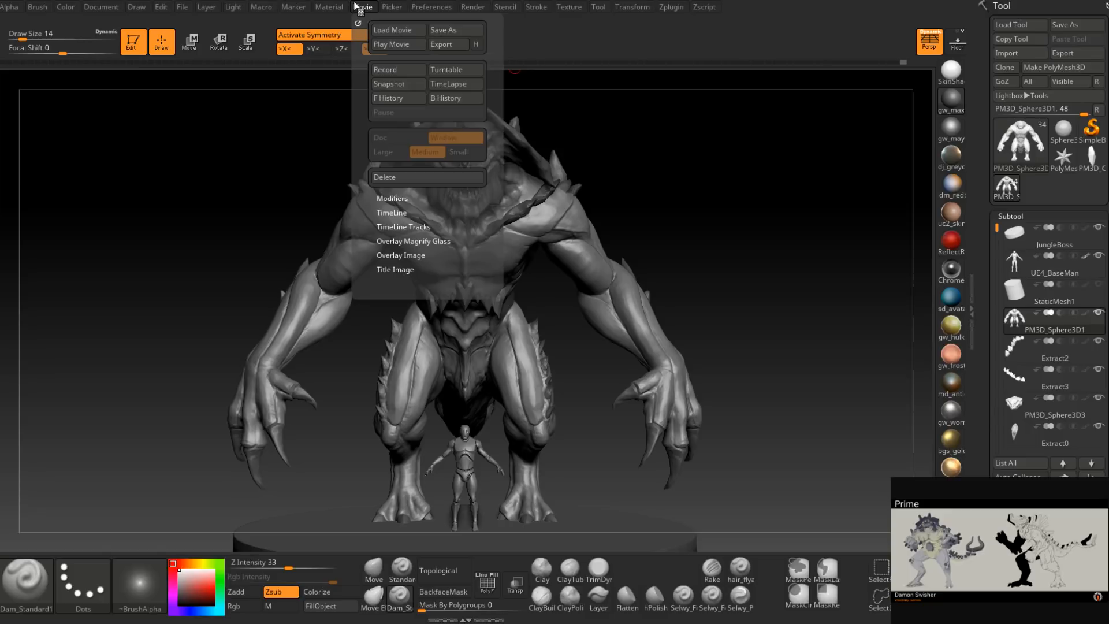
pyautogui.click(445, 70)
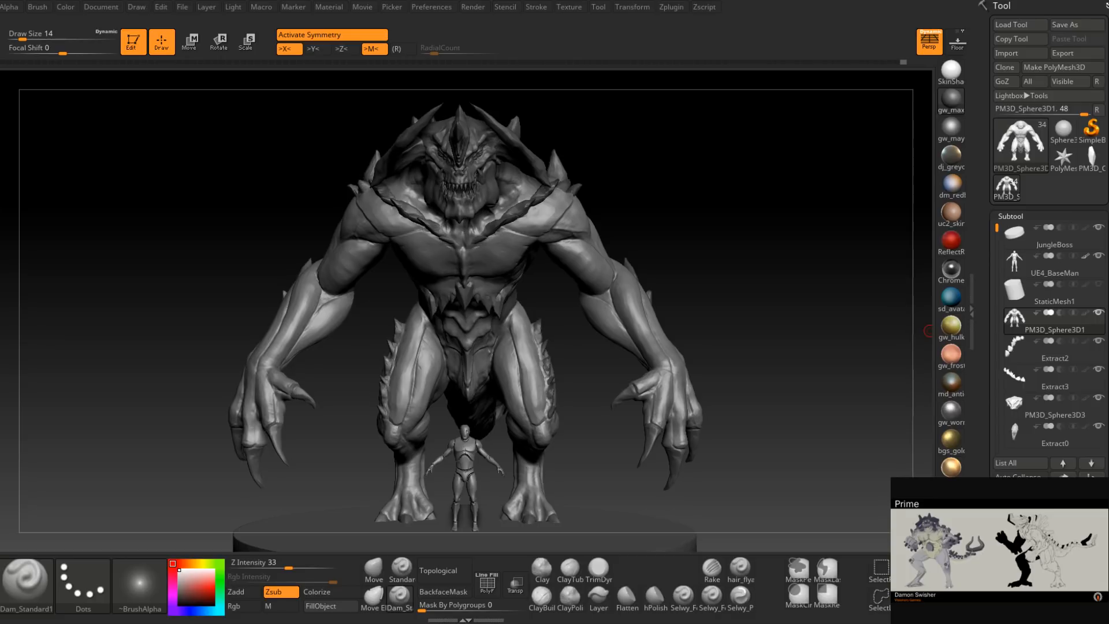
pyautogui.hotkey('ctrl', 's')
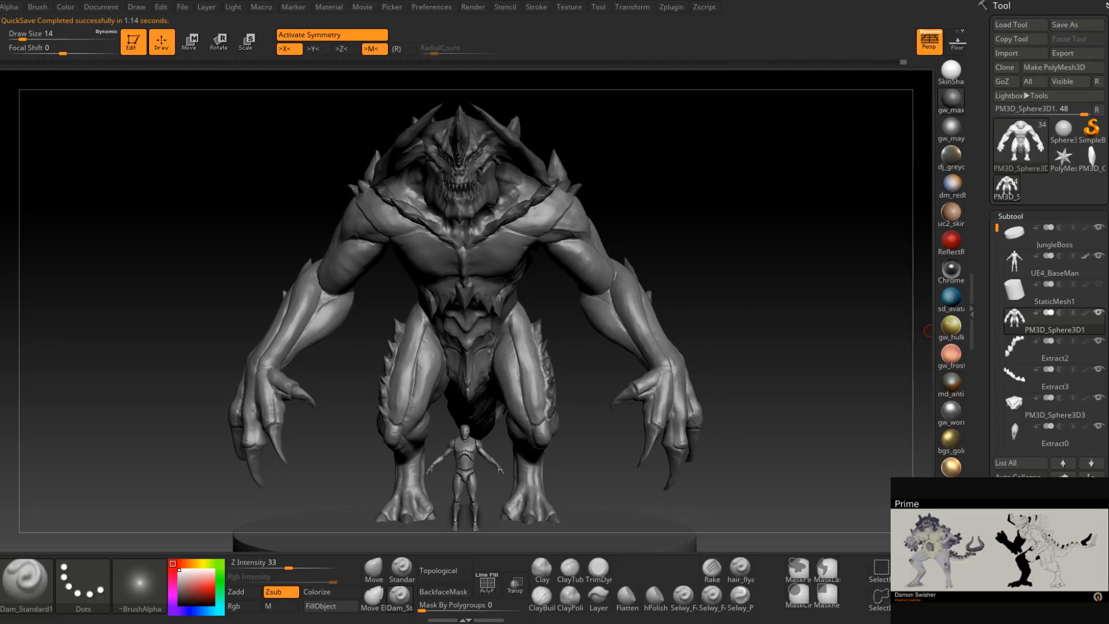